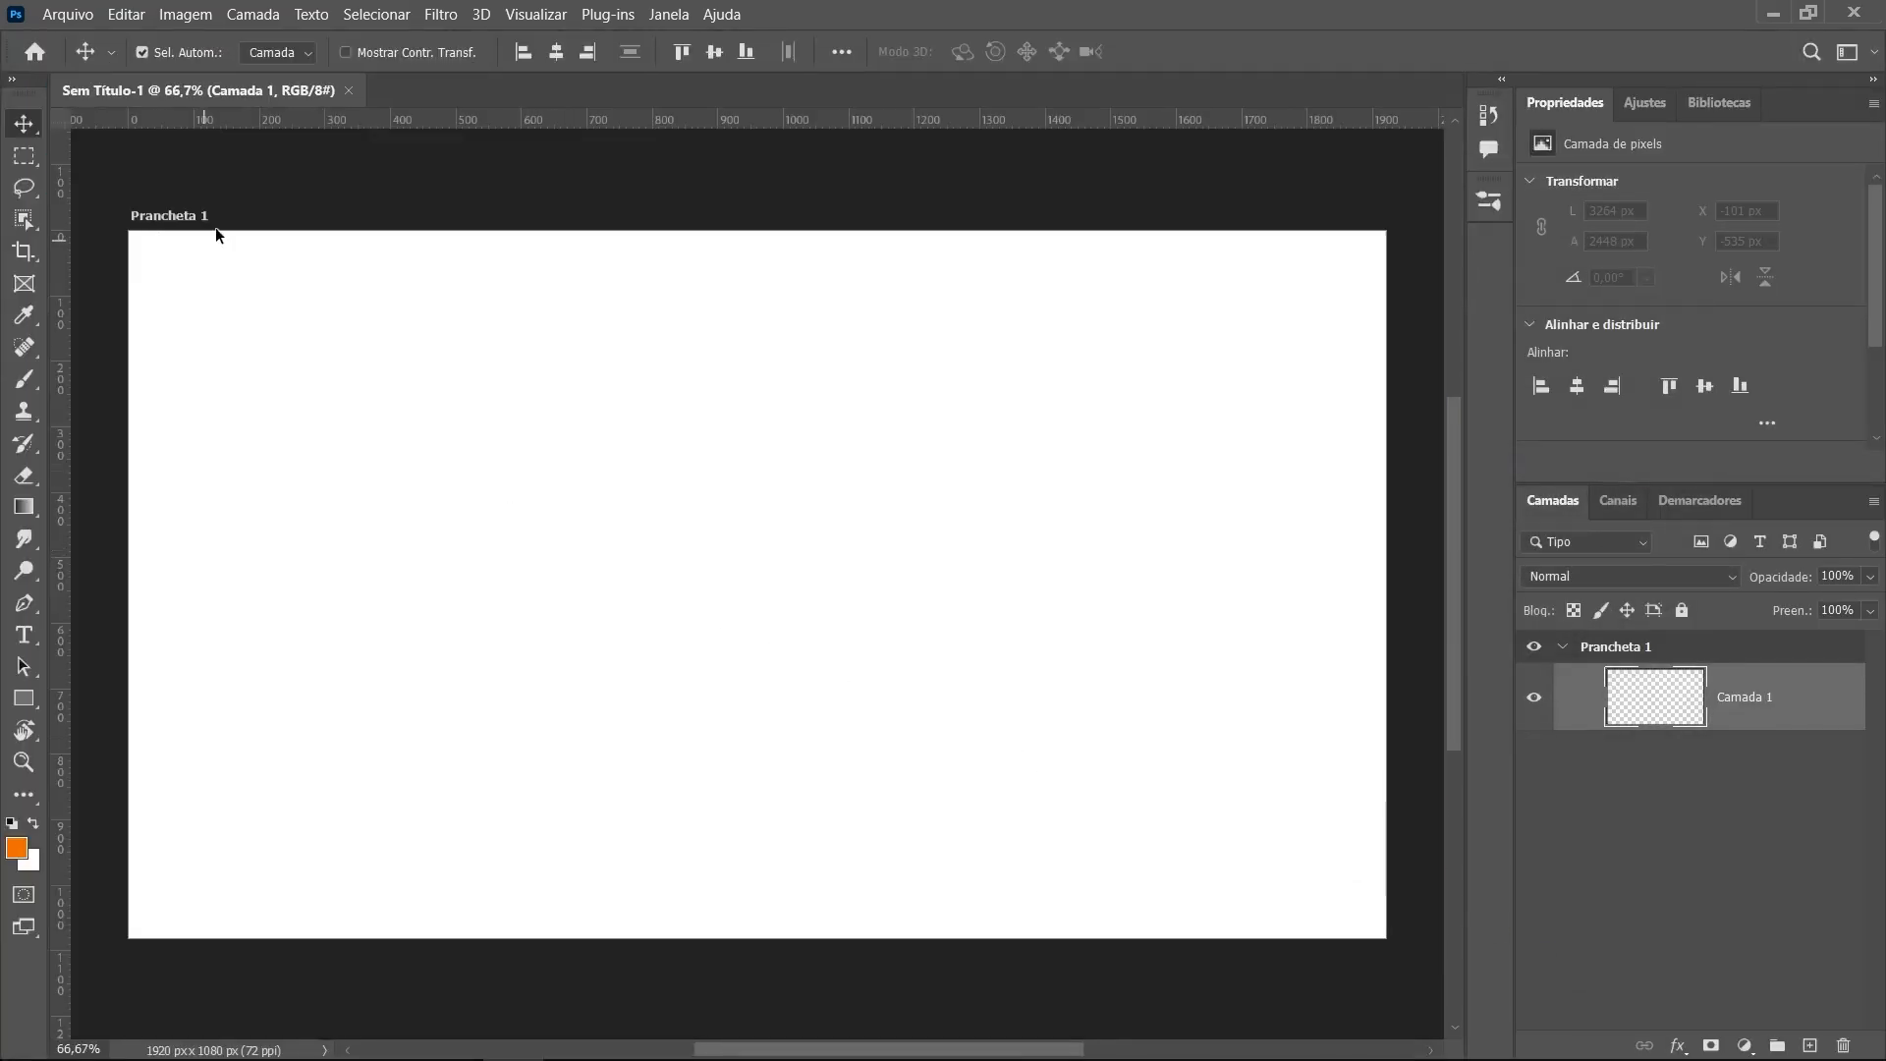
Place the Landscape image from the art folder as an embedded object in the artboard
click(61, 14)
click(98, 462)
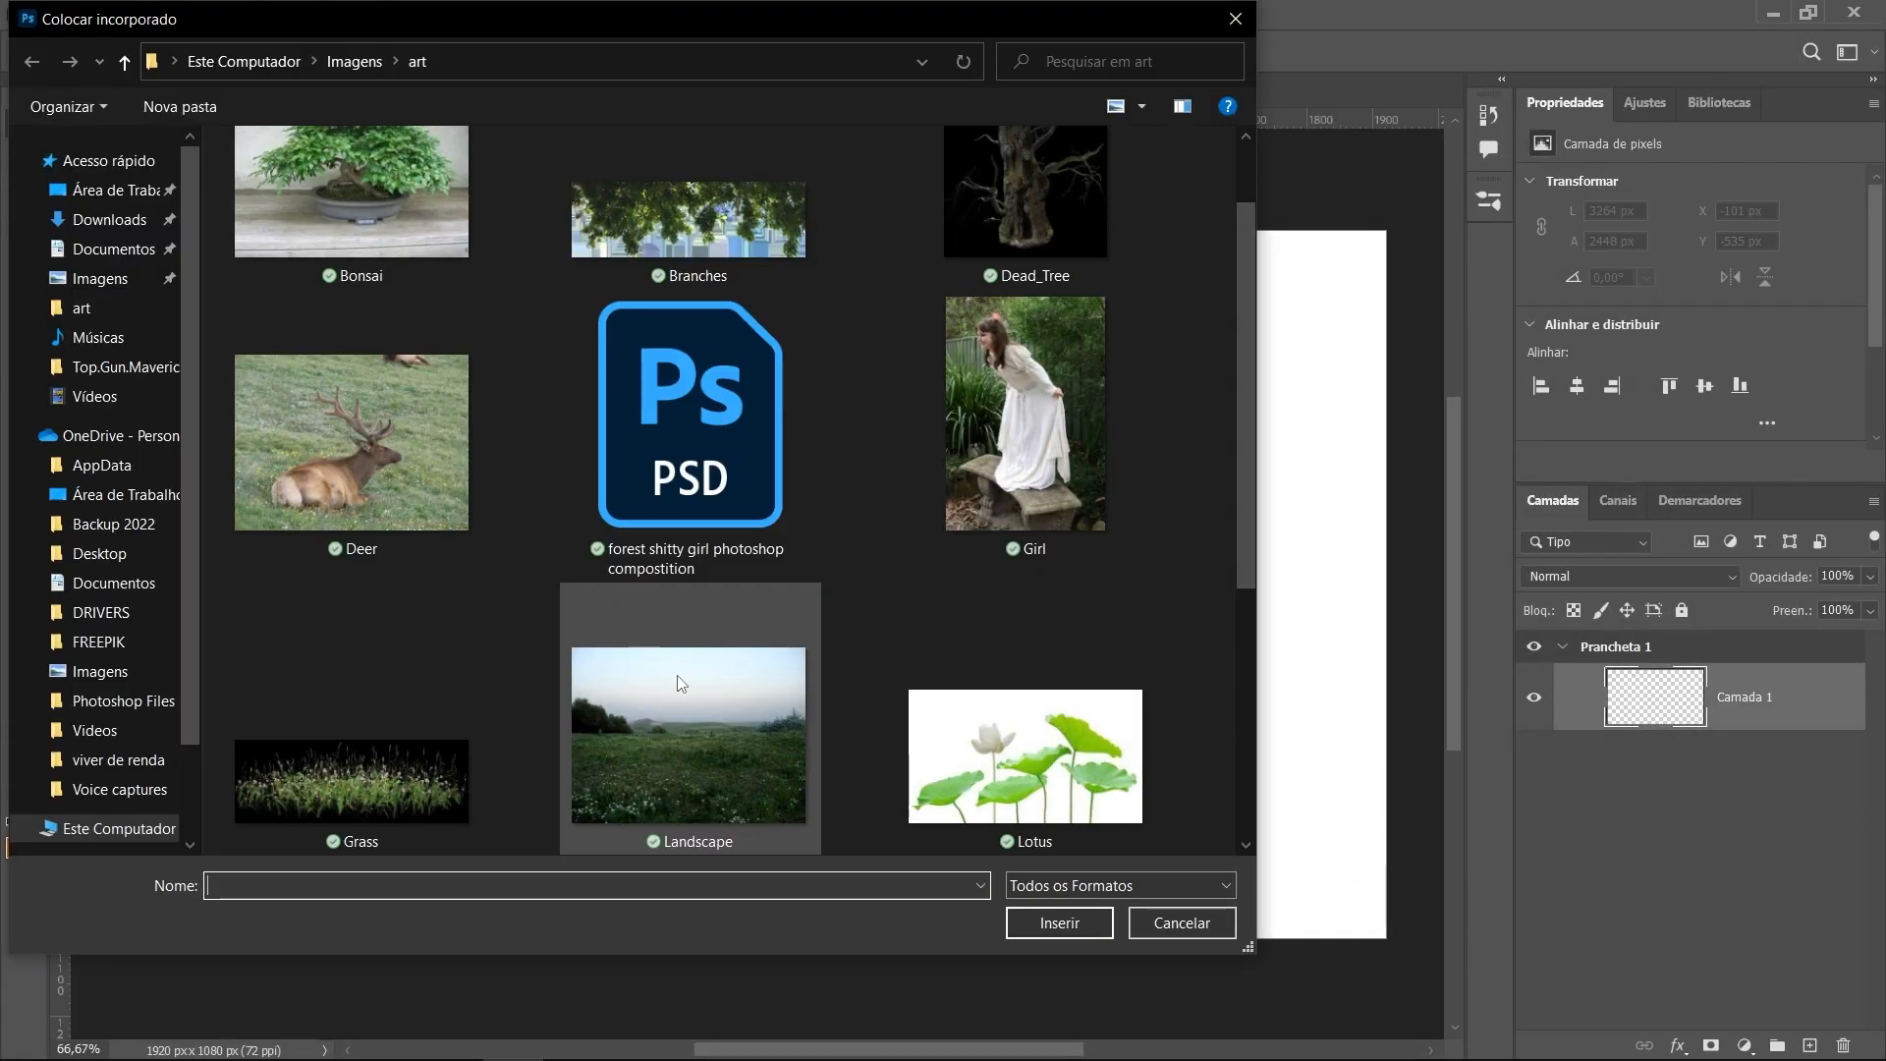
scroll(734, 563, down, 3)
click(698, 281)
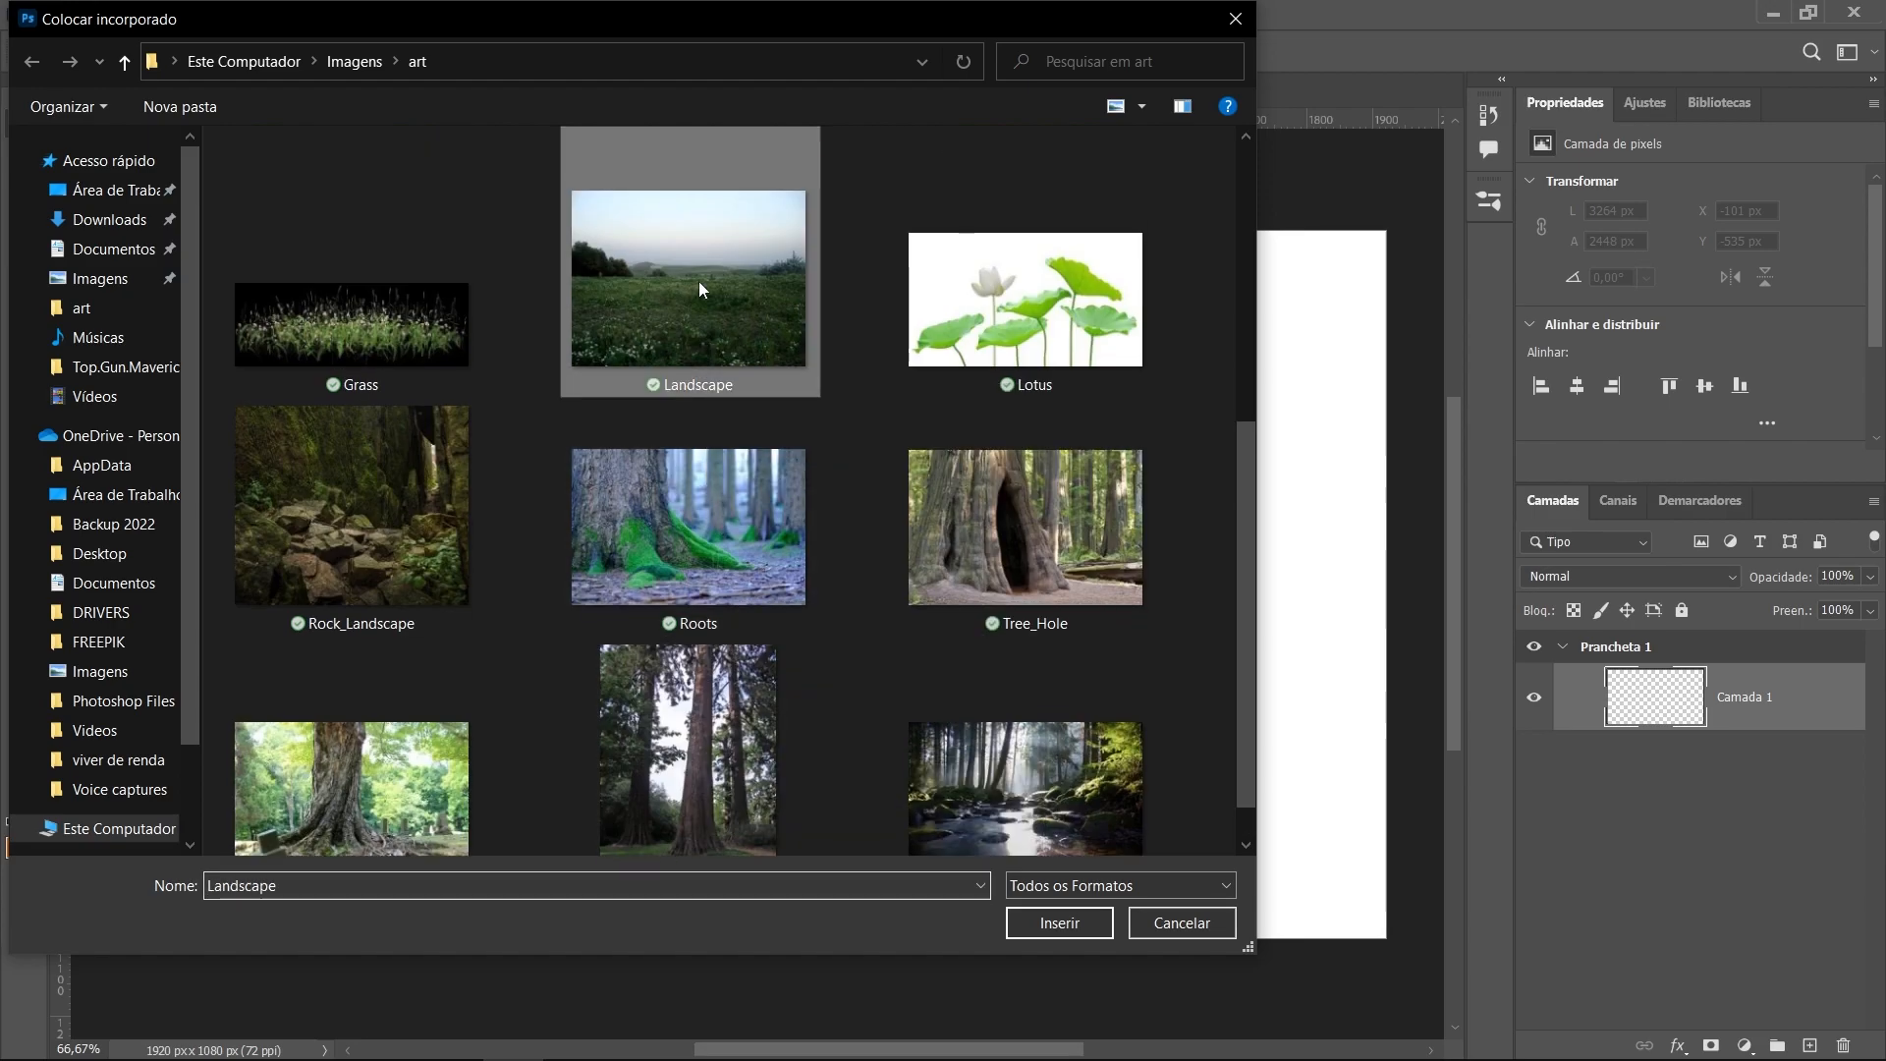
click(1059, 922)
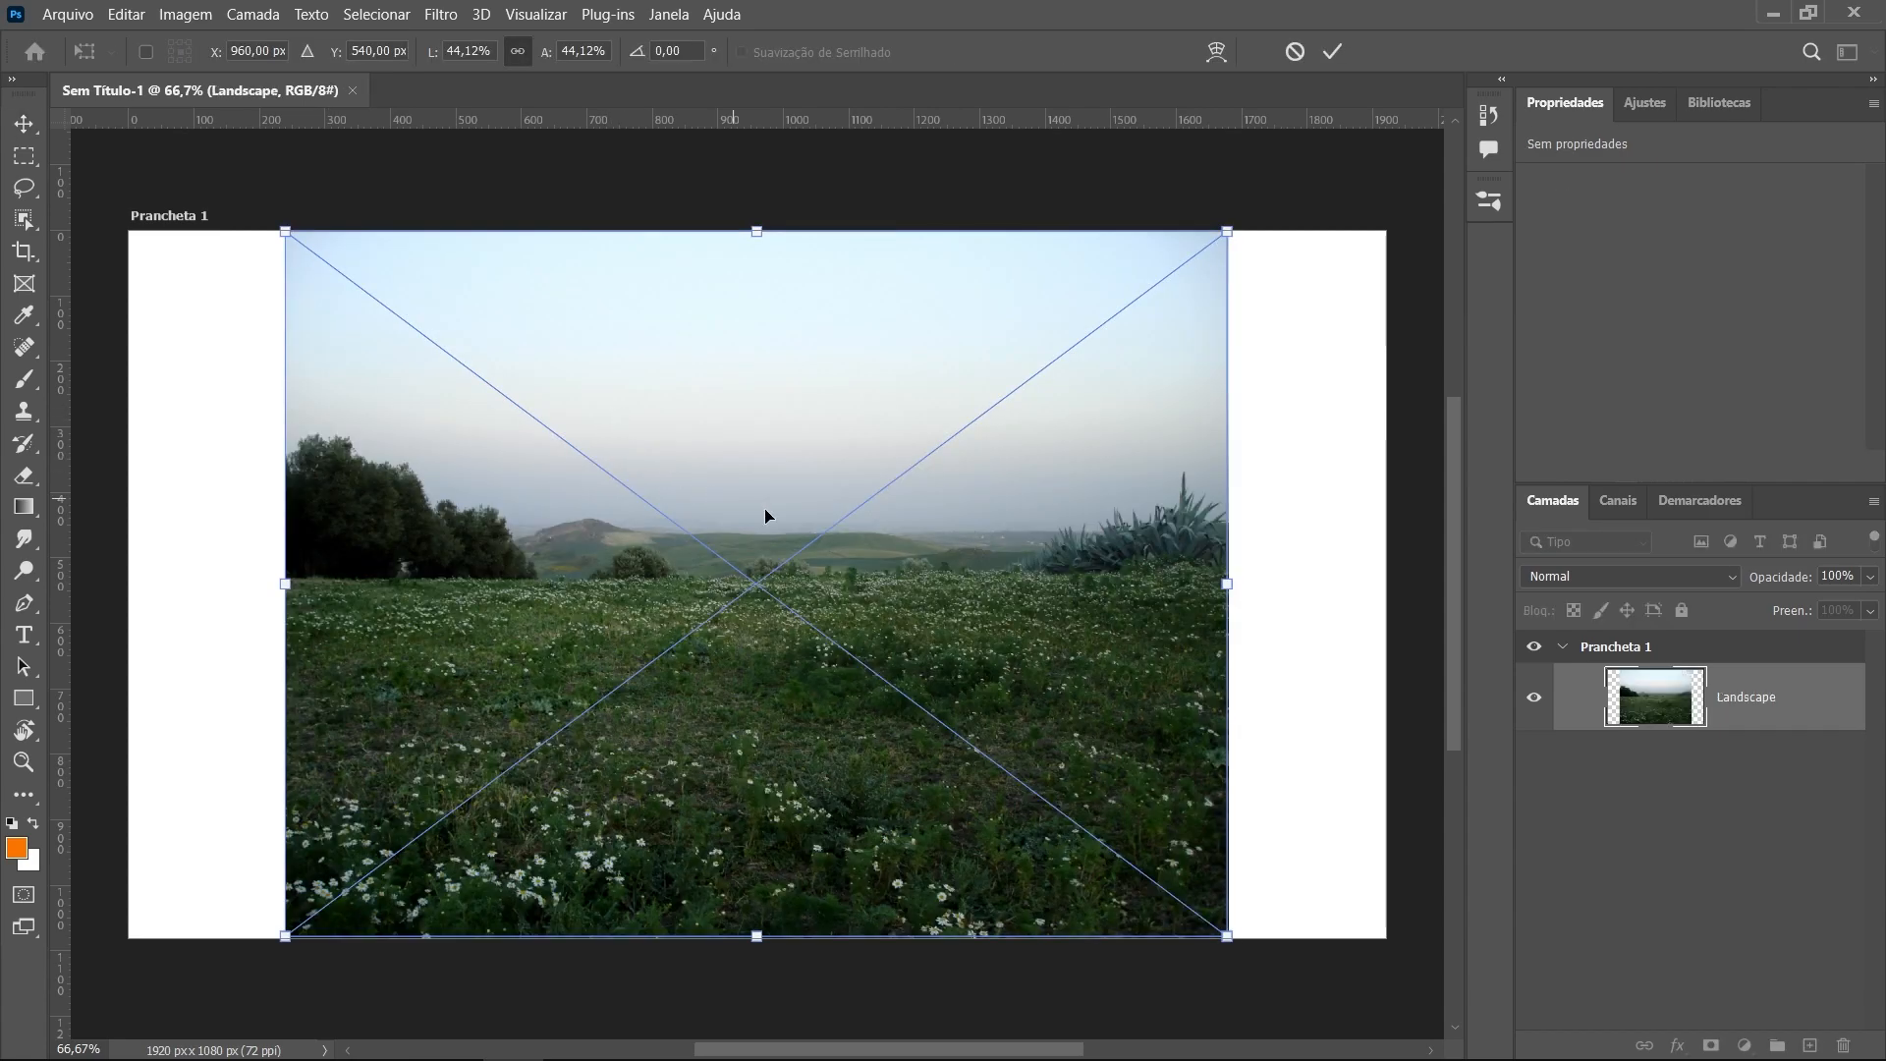
Scale the Landscape image to about 1920 × 1440 px and position it to cover the whole artboard
drag(767, 513, 634, 522)
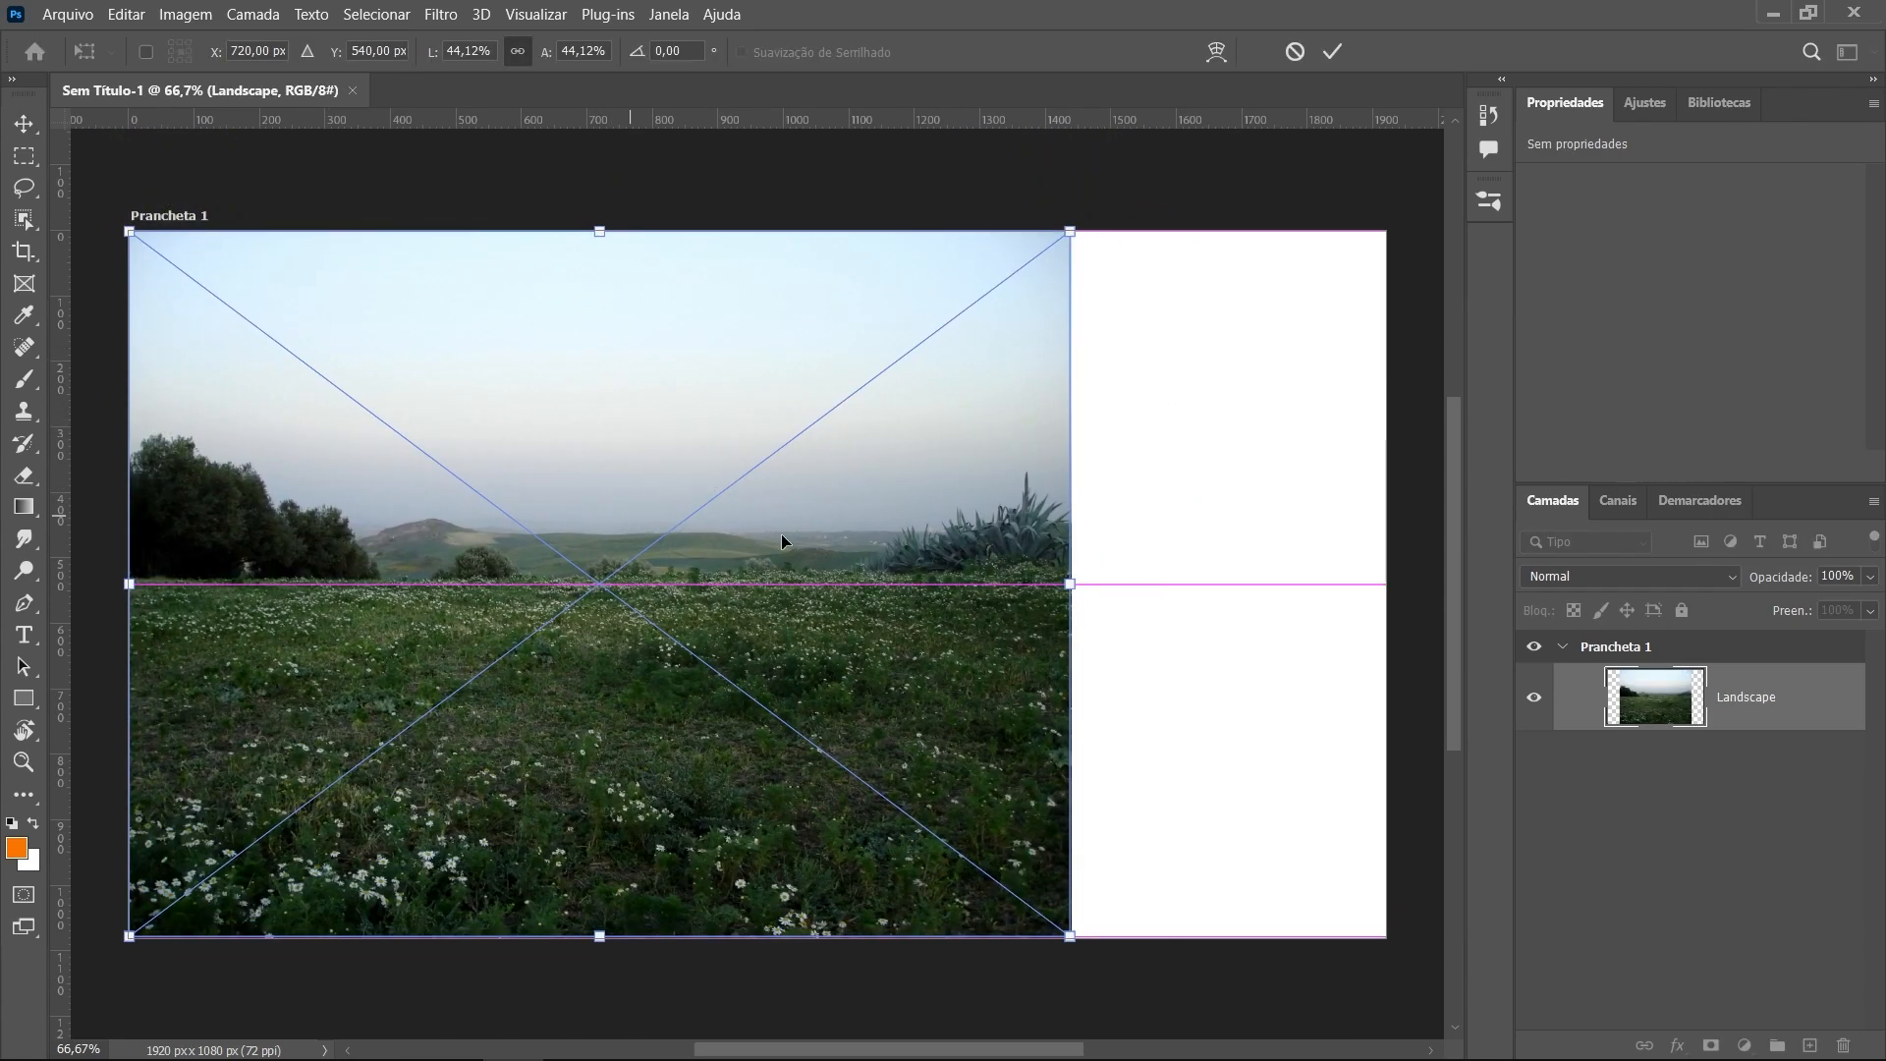
drag(1075, 244, 1191, 312)
drag(909, 540, 1180, 745)
mouse_move(1354, 660)
mouse_down()
mouse_move(1336, 662)
mouse_move(1362, 668)
mouse_up()
drag(1213, 665, 1212, 670)
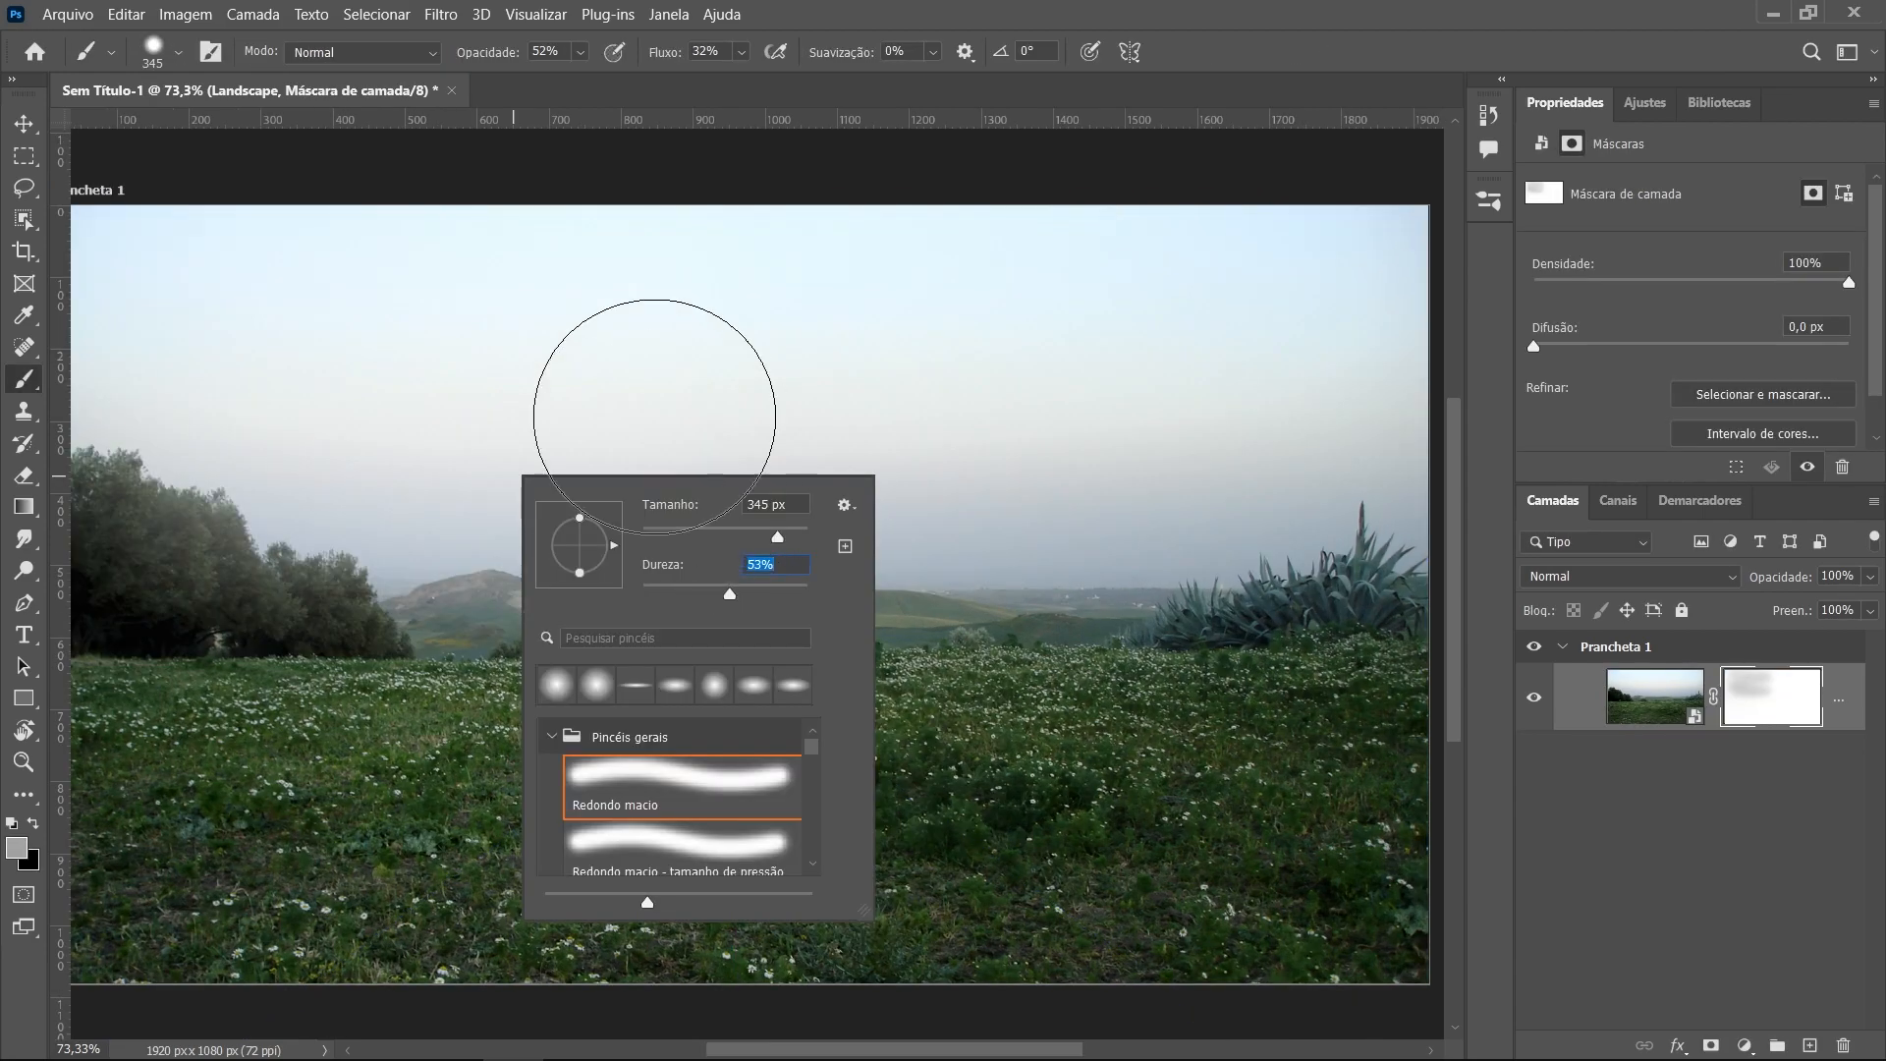
Paint on the Landscape layer's mask with a large soft black brush at 100% opacity to hide most of the sky and trees
click(687, 346)
drag(605, 79, 605, 78)
mouse_move(577, 269)
mouse_down()
mouse_move(463, 281)
mouse_move(480, 294)
mouse_up()
mouse_move(138, 489)
mouse_down()
mouse_move(134, 527)
mouse_move(166, 536)
mouse_up()
drag(492, 467, 682, 476)
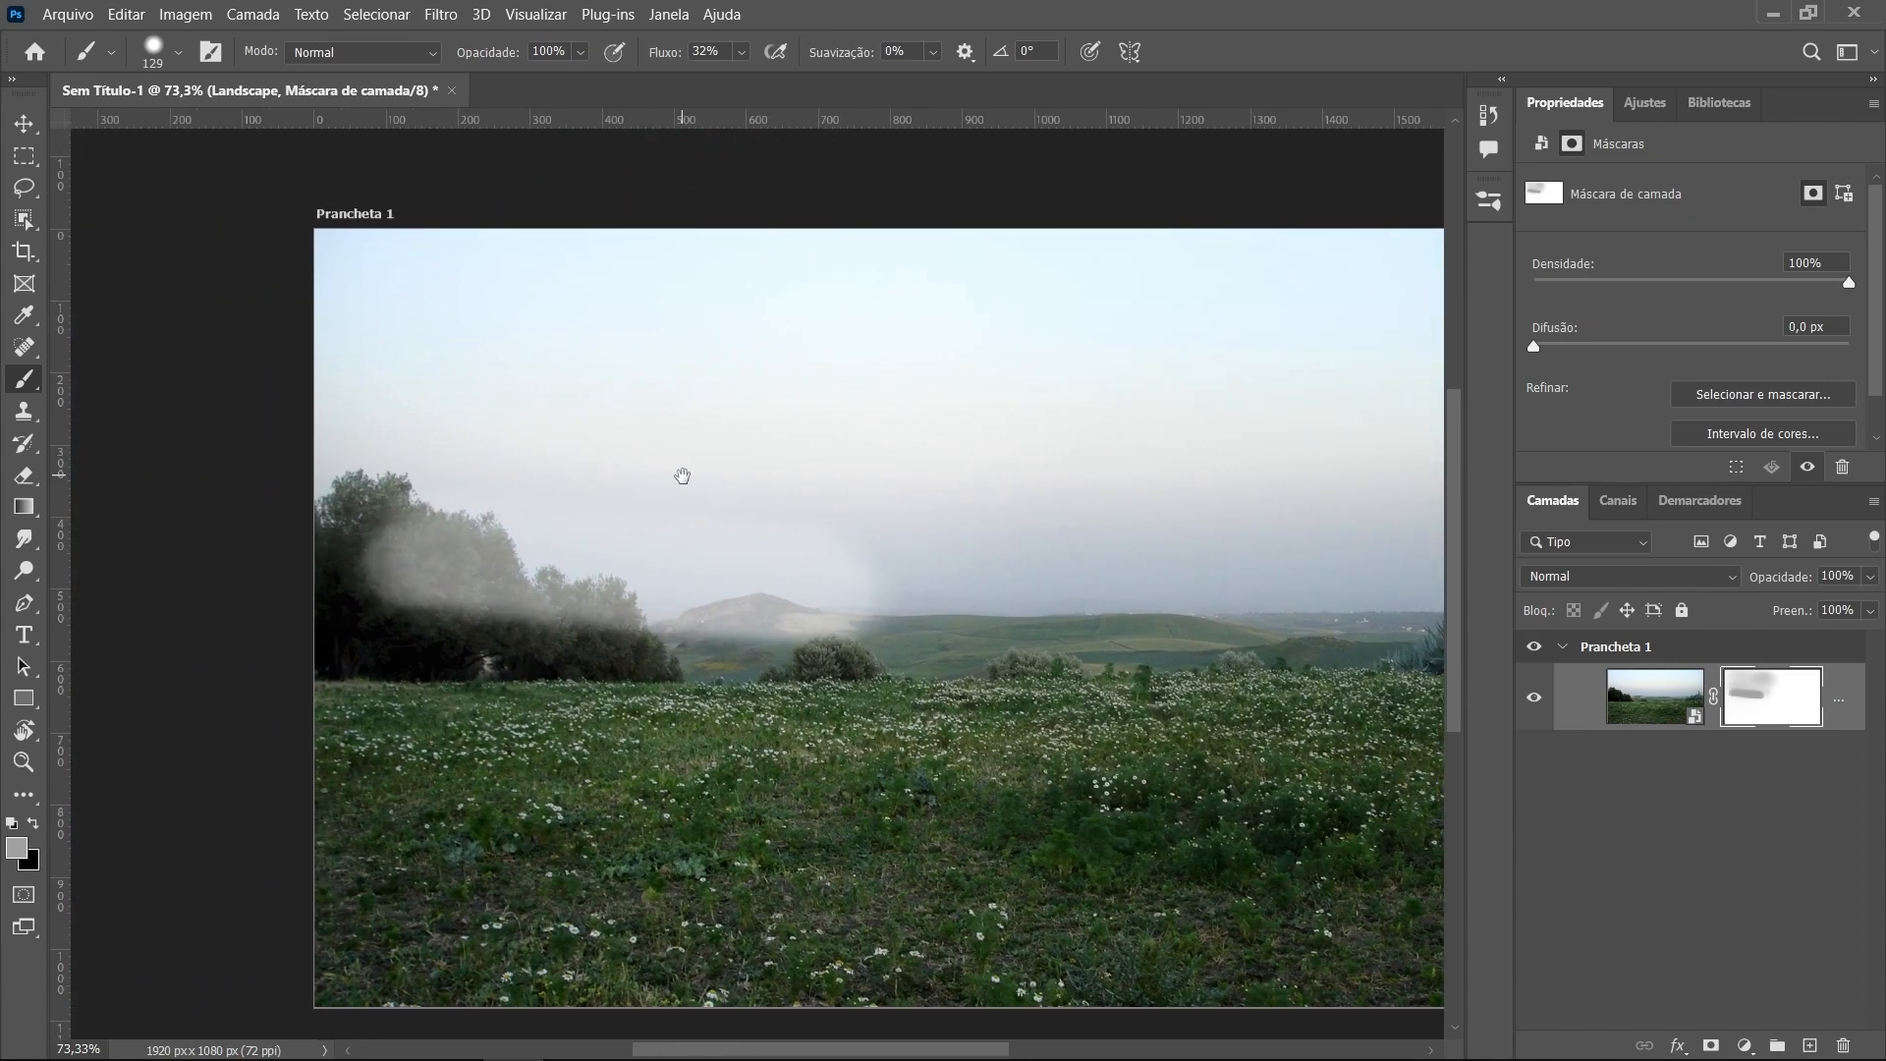
key(x)
mouse_move(442, 534)
mouse_down()
mouse_move(721, 585)
mouse_move(347, 567)
mouse_move(711, 623)
mouse_move(301, 594)
mouse_move(587, 568)
mouse_move(381, 491)
mouse_move(686, 315)
mouse_up()
drag(673, 473, 429, 425)
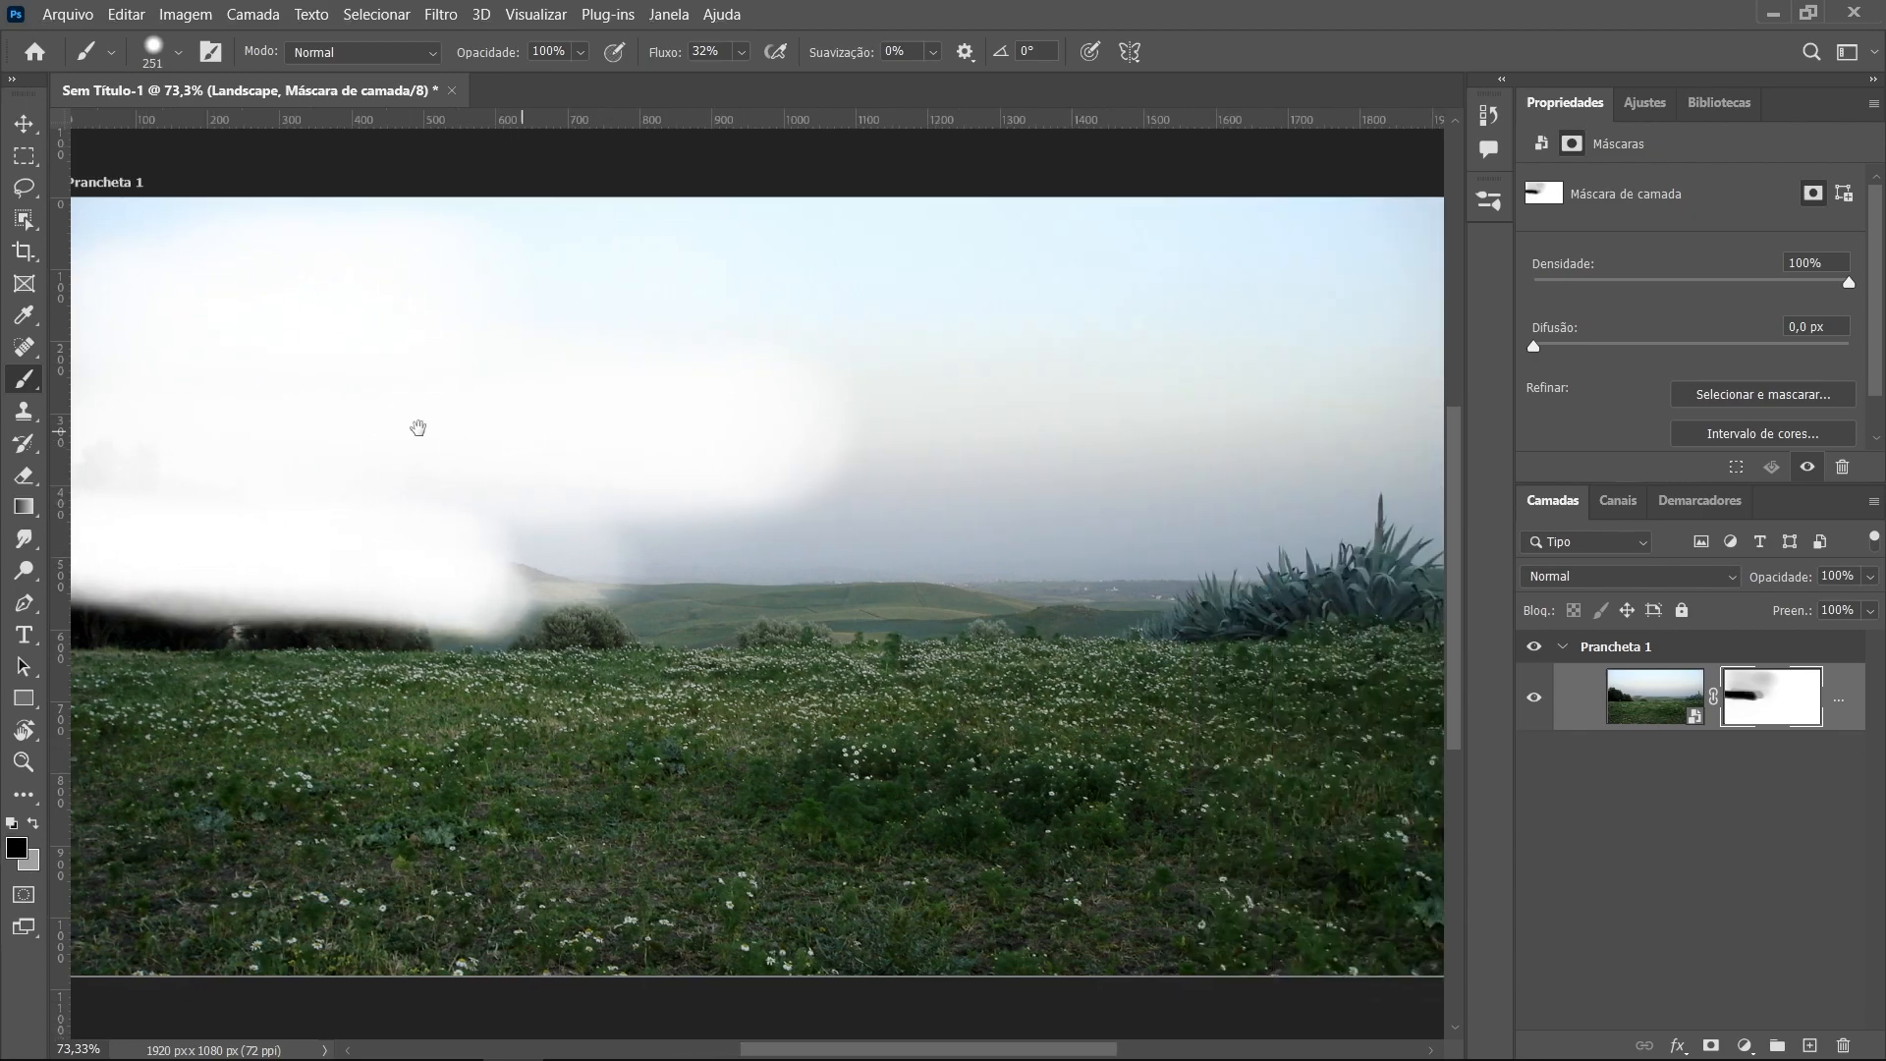
mouse_move(320, 446)
mouse_down()
mouse_move(636, 493)
mouse_move(327, 503)
mouse_move(859, 531)
mouse_move(1350, 506)
mouse_move(846, 478)
mouse_move(849, 455)
mouse_move(1213, 271)
mouse_move(1214, 227)
mouse_up()
drag(754, 333, 1301, 365)
drag(876, 462, 781, 464)
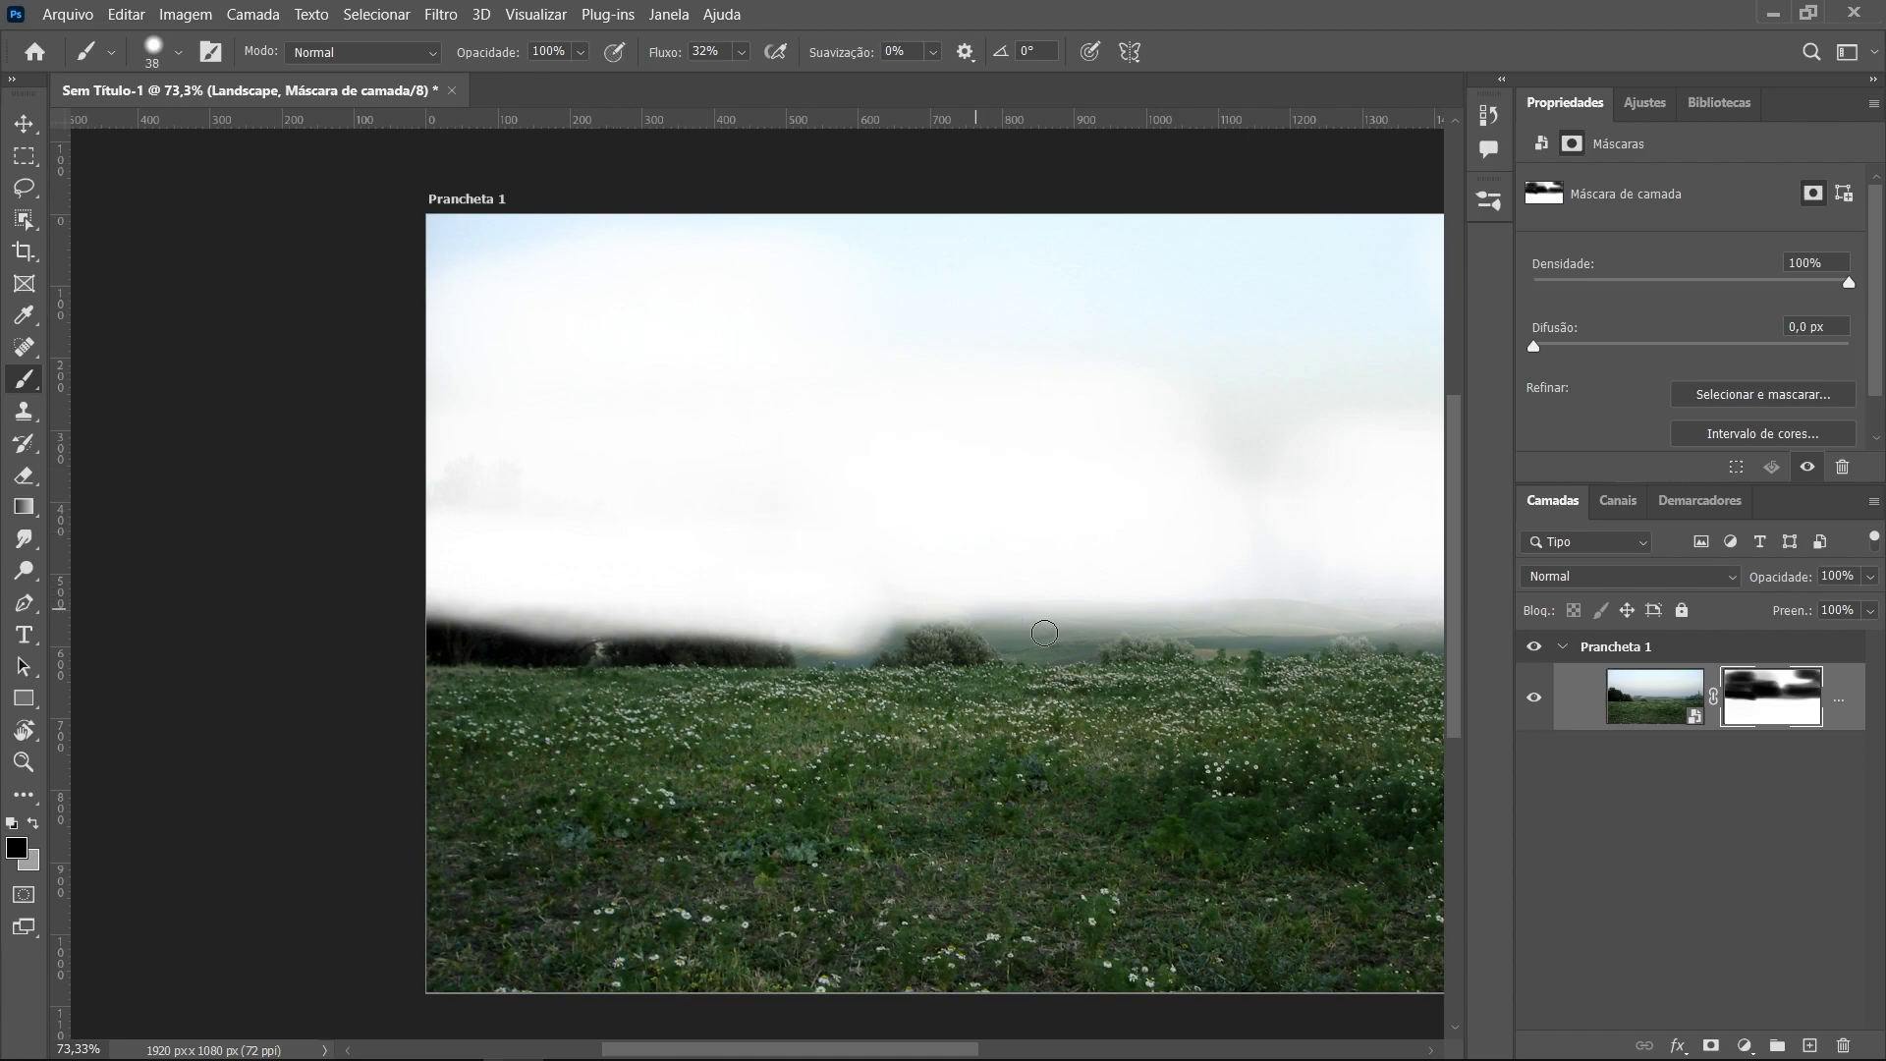
Mask out the hills and bushes along the Landscape horizon with a smaller soft brush, leaving only the grass field
mouse_move(1005, 615)
mouse_down()
mouse_move(764, 616)
mouse_move(1105, 625)
mouse_move(562, 618)
mouse_move(952, 620)
mouse_move(555, 569)
mouse_move(712, 632)
mouse_move(171, 619)
mouse_move(652, 630)
mouse_move(195, 628)
mouse_move(471, 636)
mouse_move(1293, 619)
mouse_up()
right_click(700, 508)
mouse_move(1182, 576)
mouse_down()
mouse_move(703, 589)
mouse_move(1081, 625)
mouse_move(564, 623)
mouse_move(1118, 638)
mouse_up()
drag(555, 619, 939, 630)
mouse_move(798, 656)
mouse_down()
mouse_move(181, 640)
mouse_move(173, 657)
mouse_move(942, 639)
mouse_move(864, 624)
mouse_move(472, 649)
mouse_up()
drag(786, 683, 1173, 668)
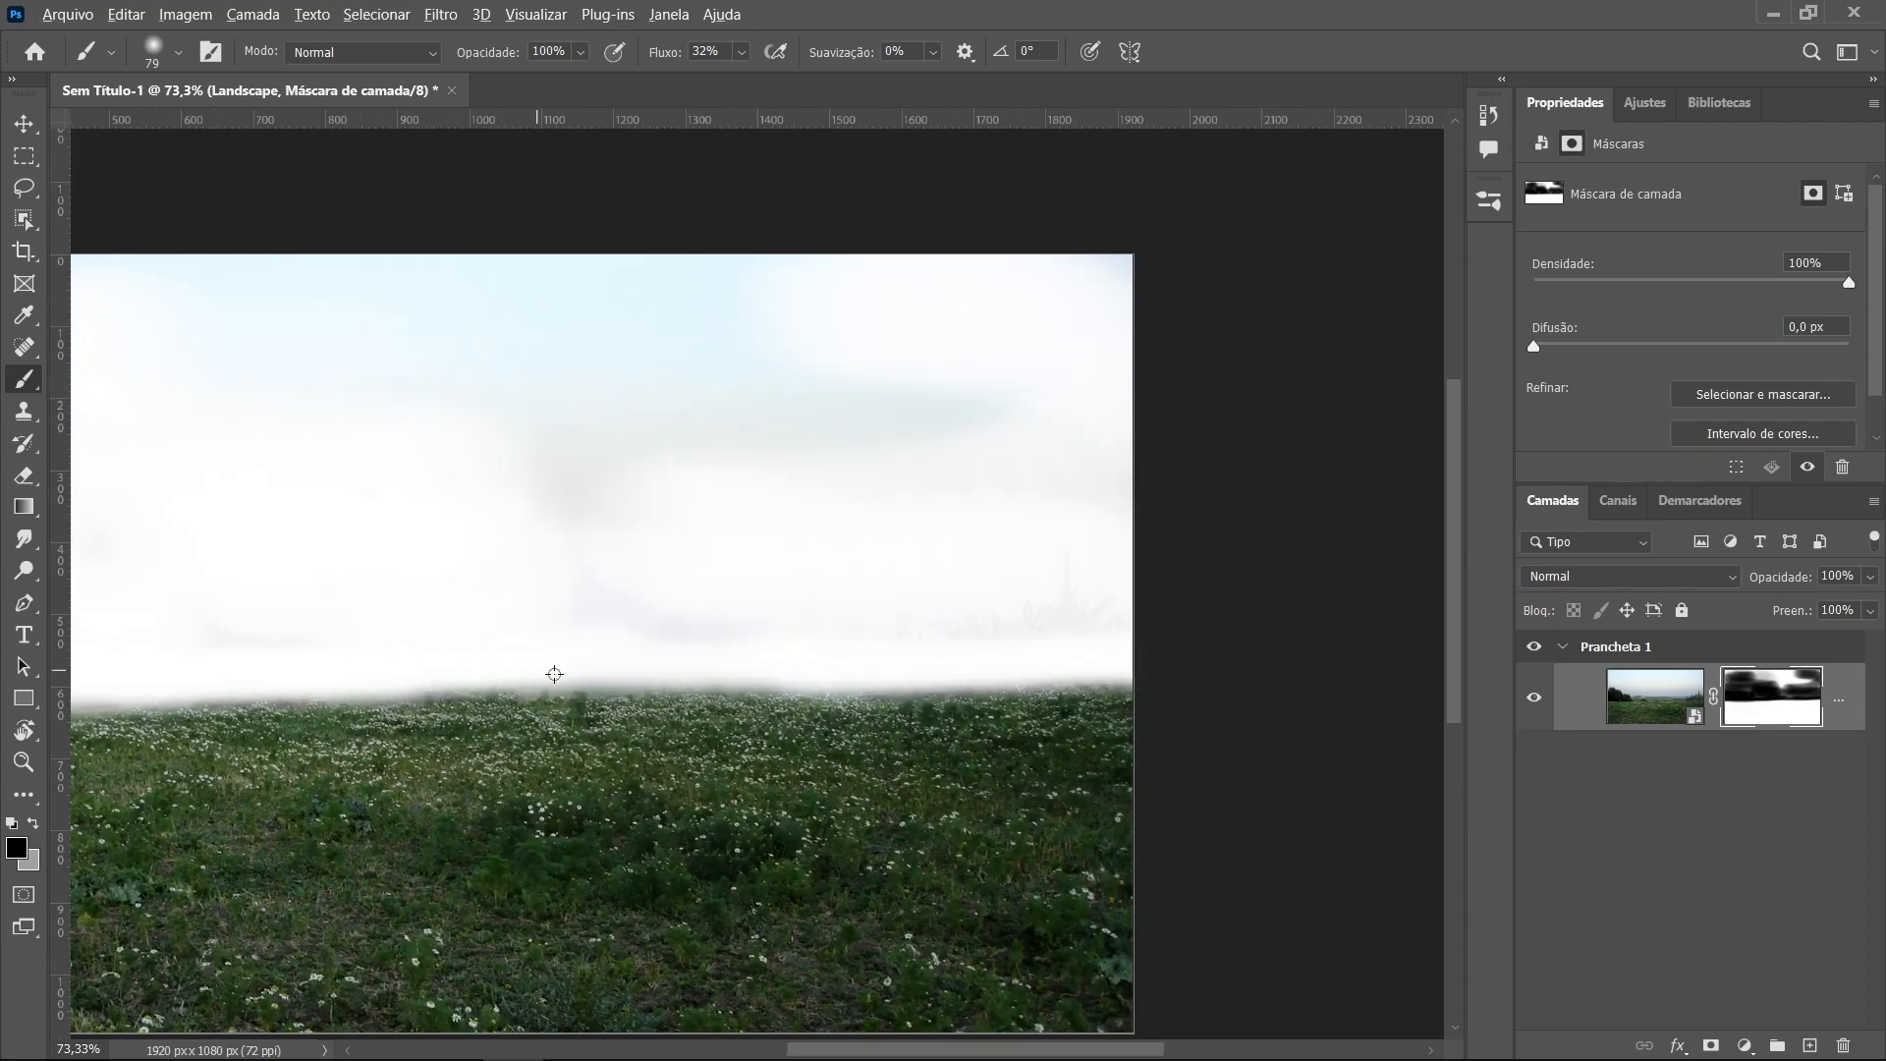
Place the Rock_Landscape image from the art folder as an embedded object
click(67, 14)
click(148, 462)
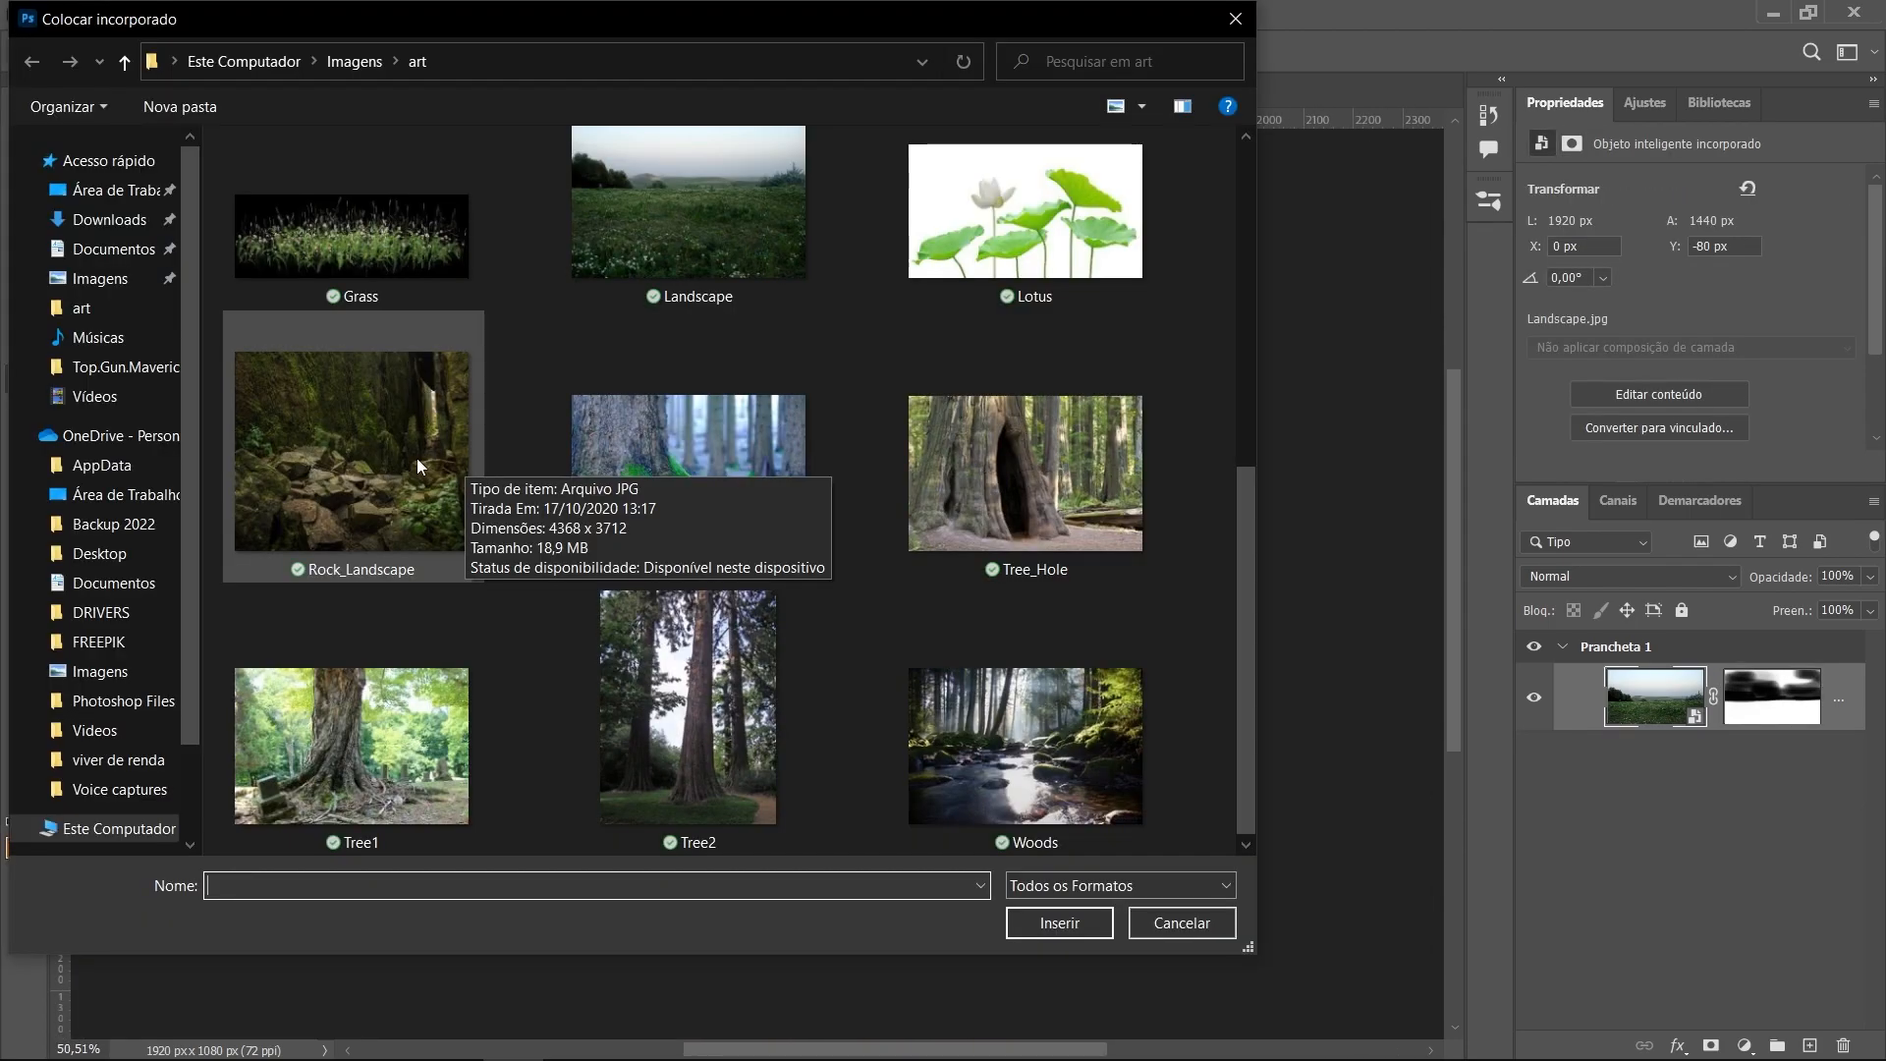
click(368, 456)
click(1061, 922)
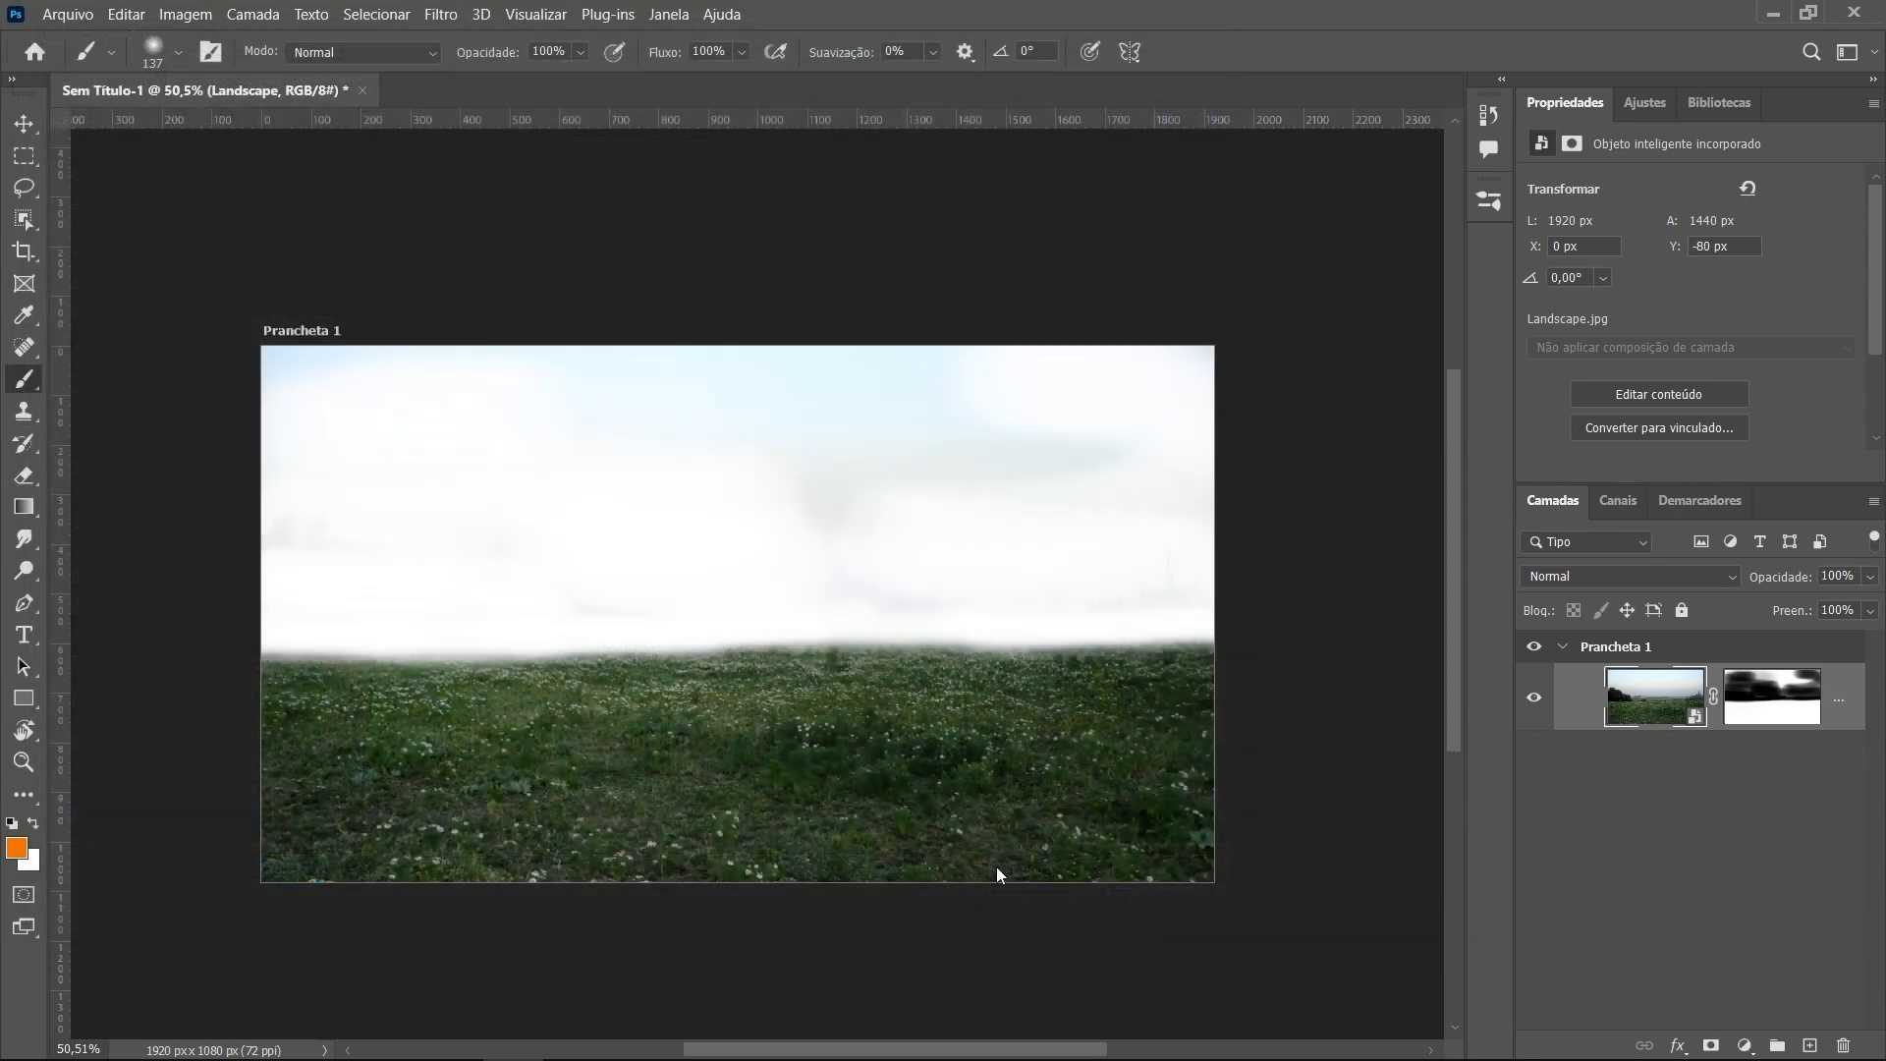
Enlarge Rock_Landscape to about 1794 × 1525 px over the artboard and move its layer below Landscape
drag(680, 526, 535, 505)
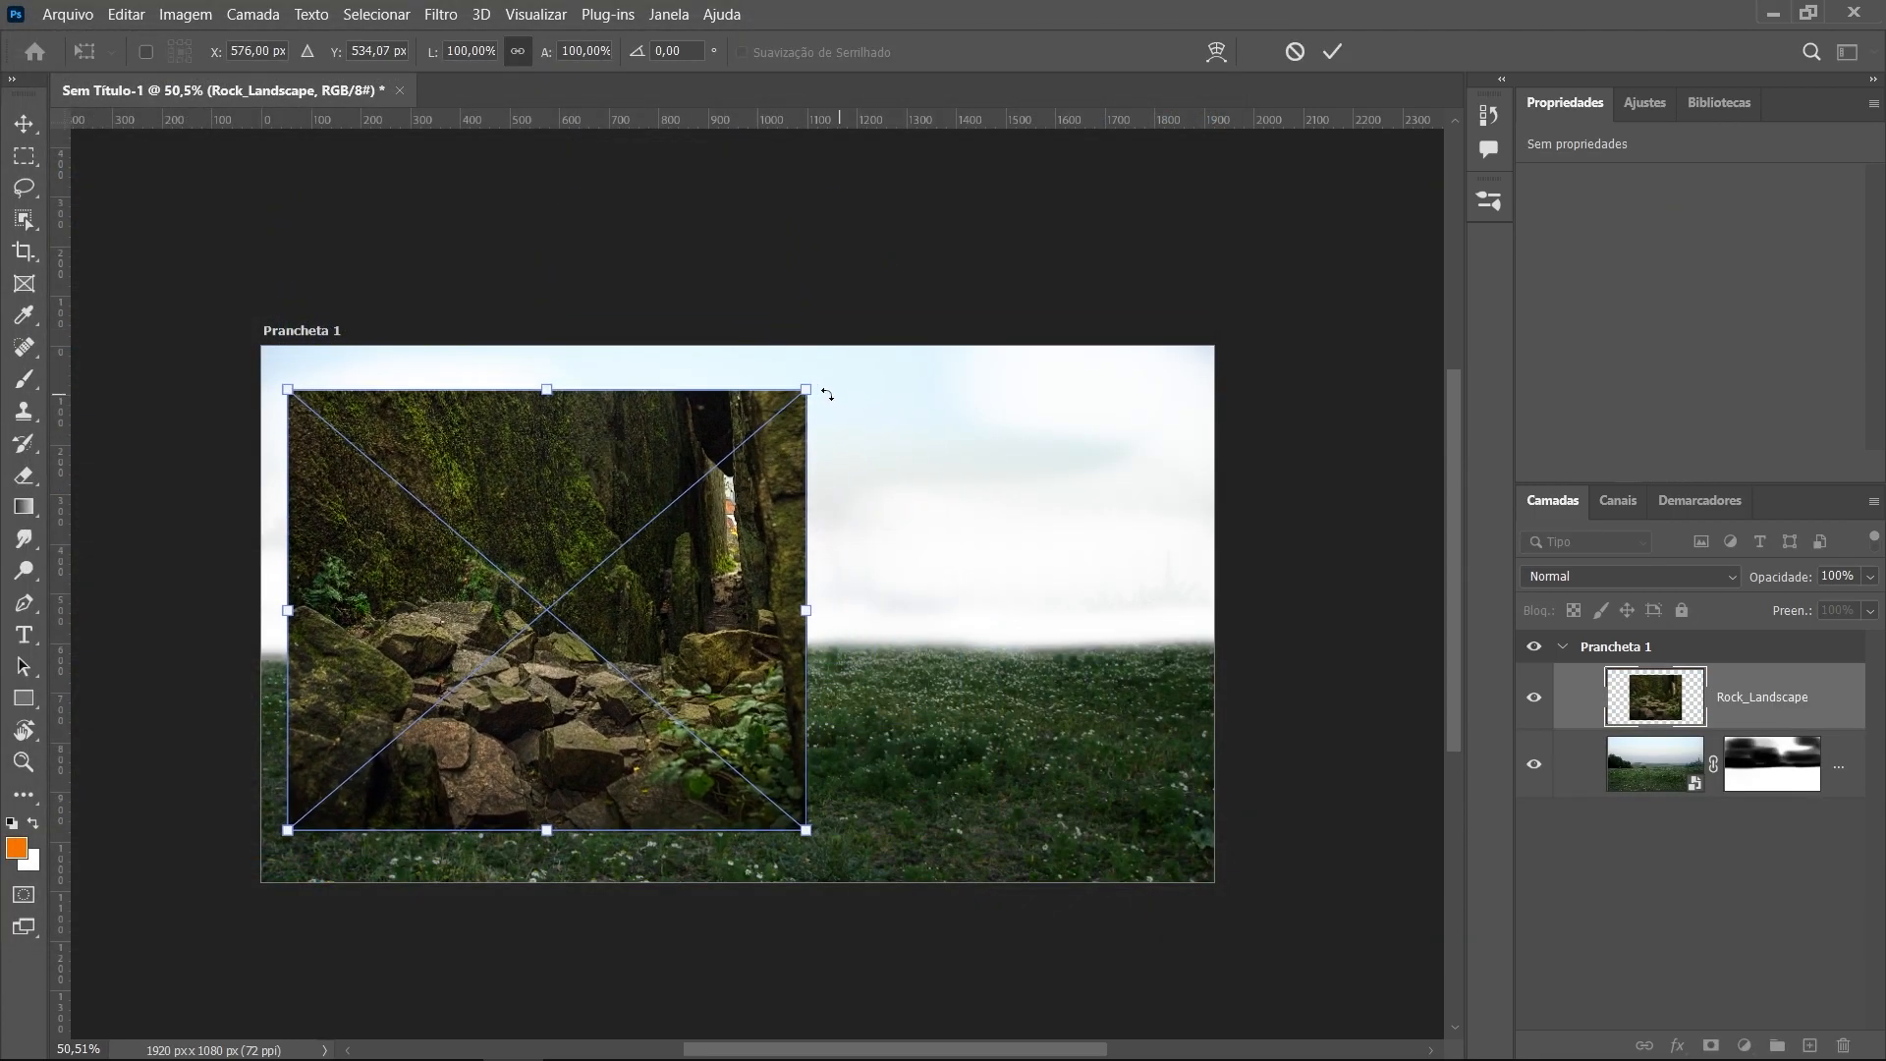
drag(806, 390, 1213, 69)
drag(1148, 423, 1089, 649)
drag(1147, 274, 1126, 296)
key(Return)
drag(1660, 699, 1618, 781)
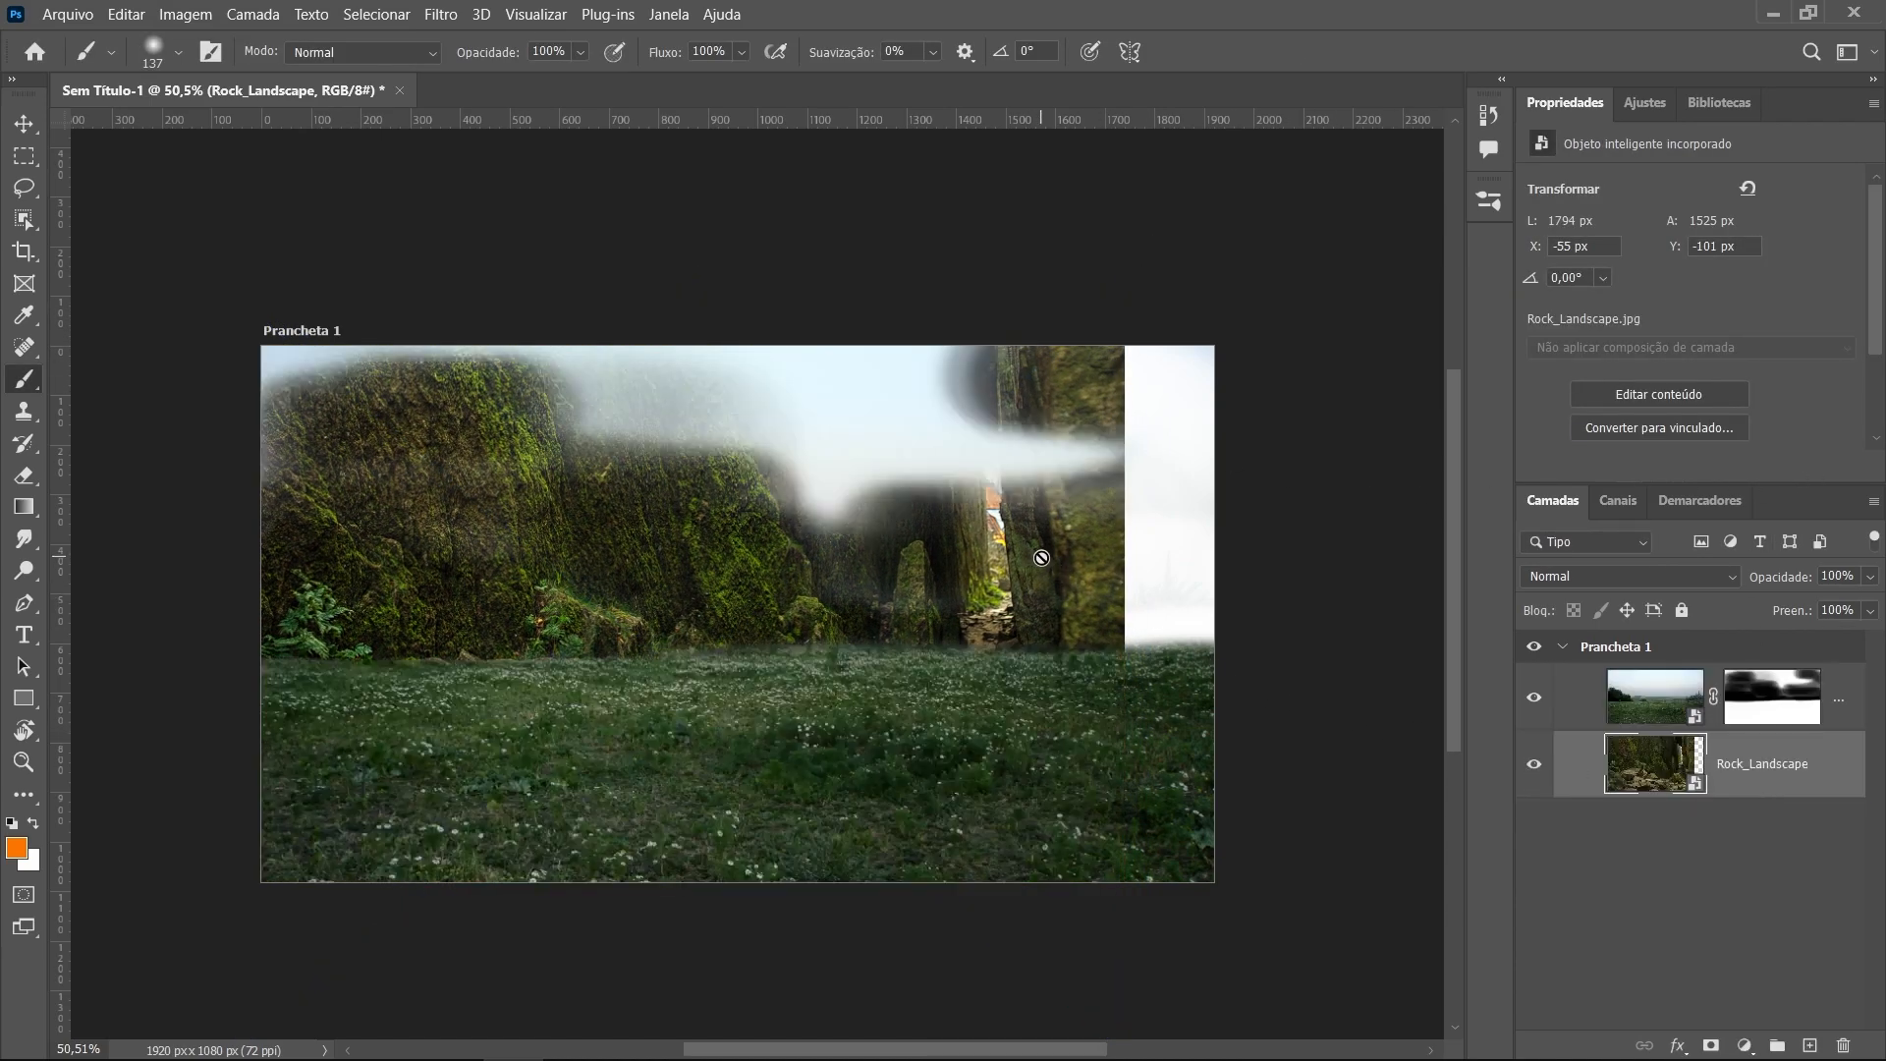
Enlarge the Rock_Landscape layer to about 1990 × 1691 px so it spans the artboard's full width
click(1094, 540)
click(1081, 444)
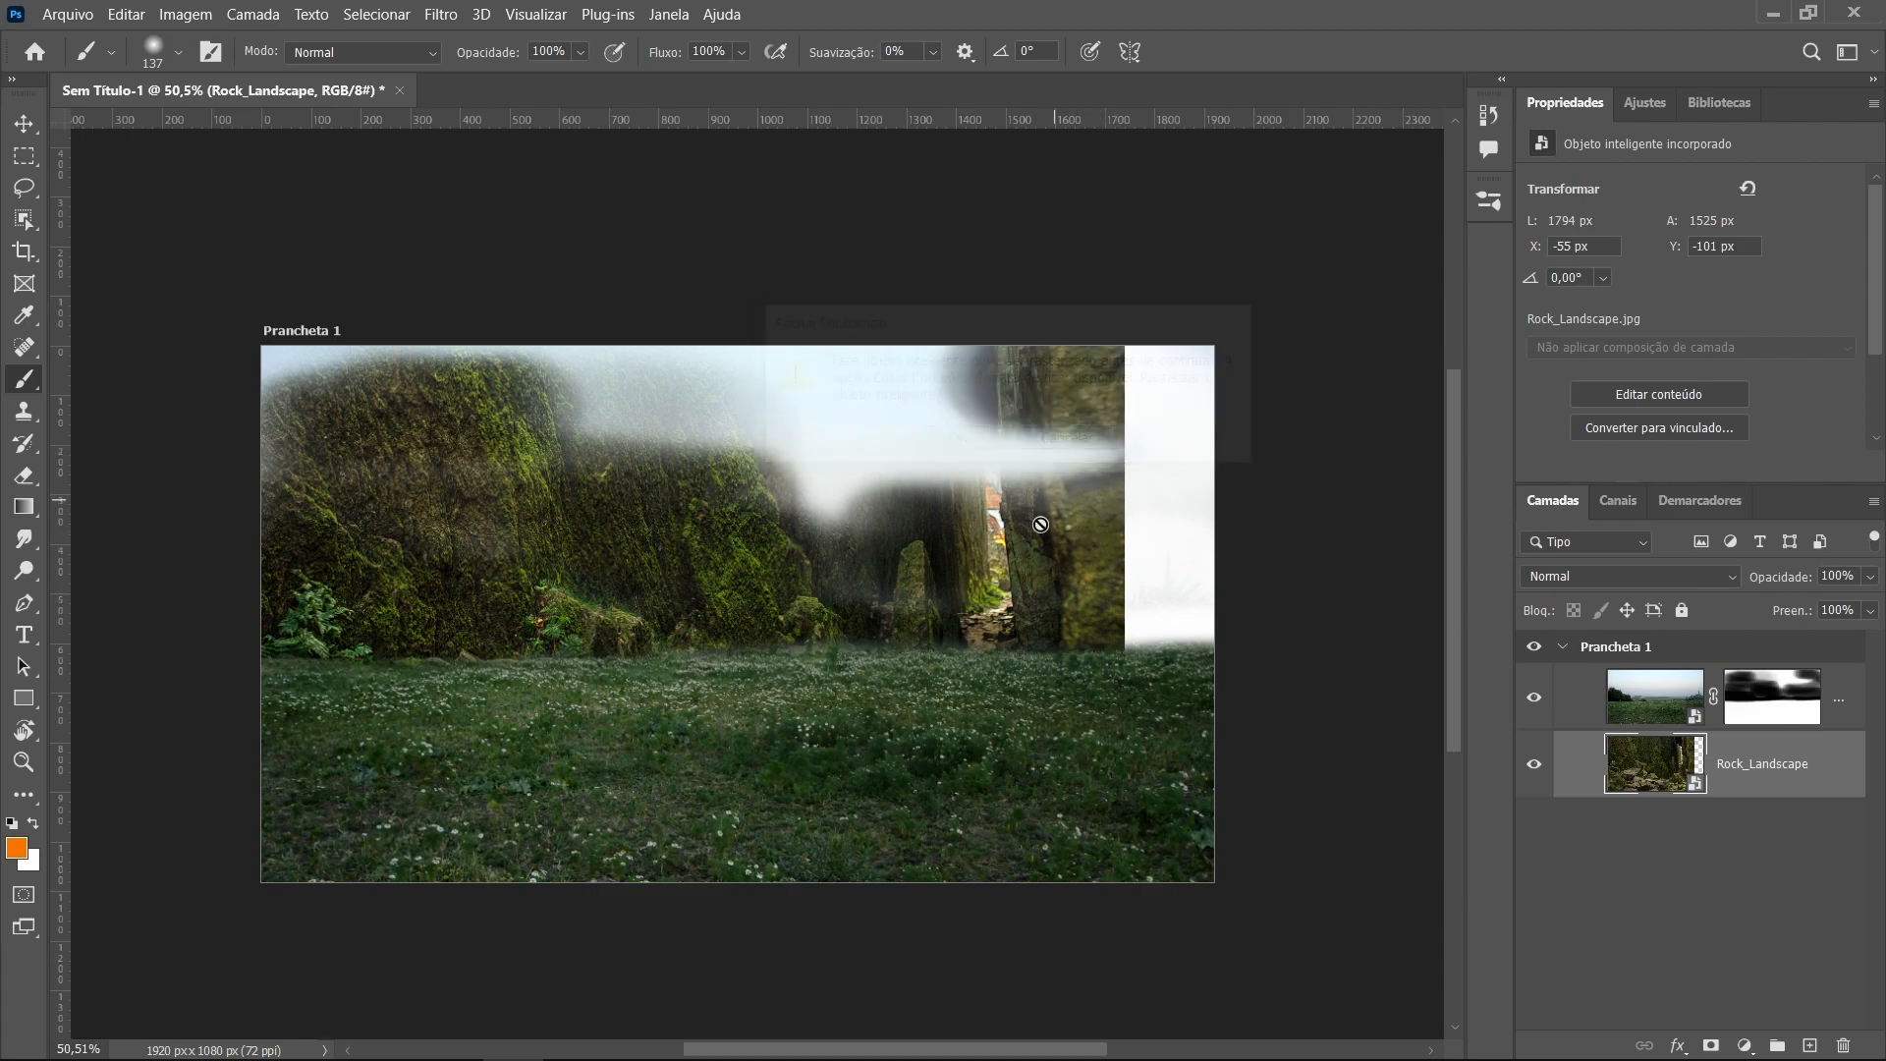
key(ctrl+t)
drag(1117, 309, 1246, 252)
drag(1132, 410, 1128, 432)
key(Return)
Paint black over the remaining sky on the Landscape layer's mask to reveal the mossy rock wall behind it
key(b)
click(1765, 699)
mouse_move(921, 491)
mouse_down()
mouse_move(1047, 488)
mouse_move(1102, 441)
mouse_move(1117, 452)
mouse_move(992, 484)
mouse_move(1110, 444)
mouse_up()
key(x)
drag(988, 482, 1043, 478)
mouse_move(1107, 424)
mouse_down()
mouse_move(943, 438)
mouse_move(1090, 414)
mouse_move(881, 377)
mouse_move(1261, 377)
mouse_move(1102, 479)
mouse_move(766, 483)
mouse_move(1092, 479)
mouse_move(504, 425)
mouse_move(879, 395)
mouse_move(324, 367)
mouse_up()
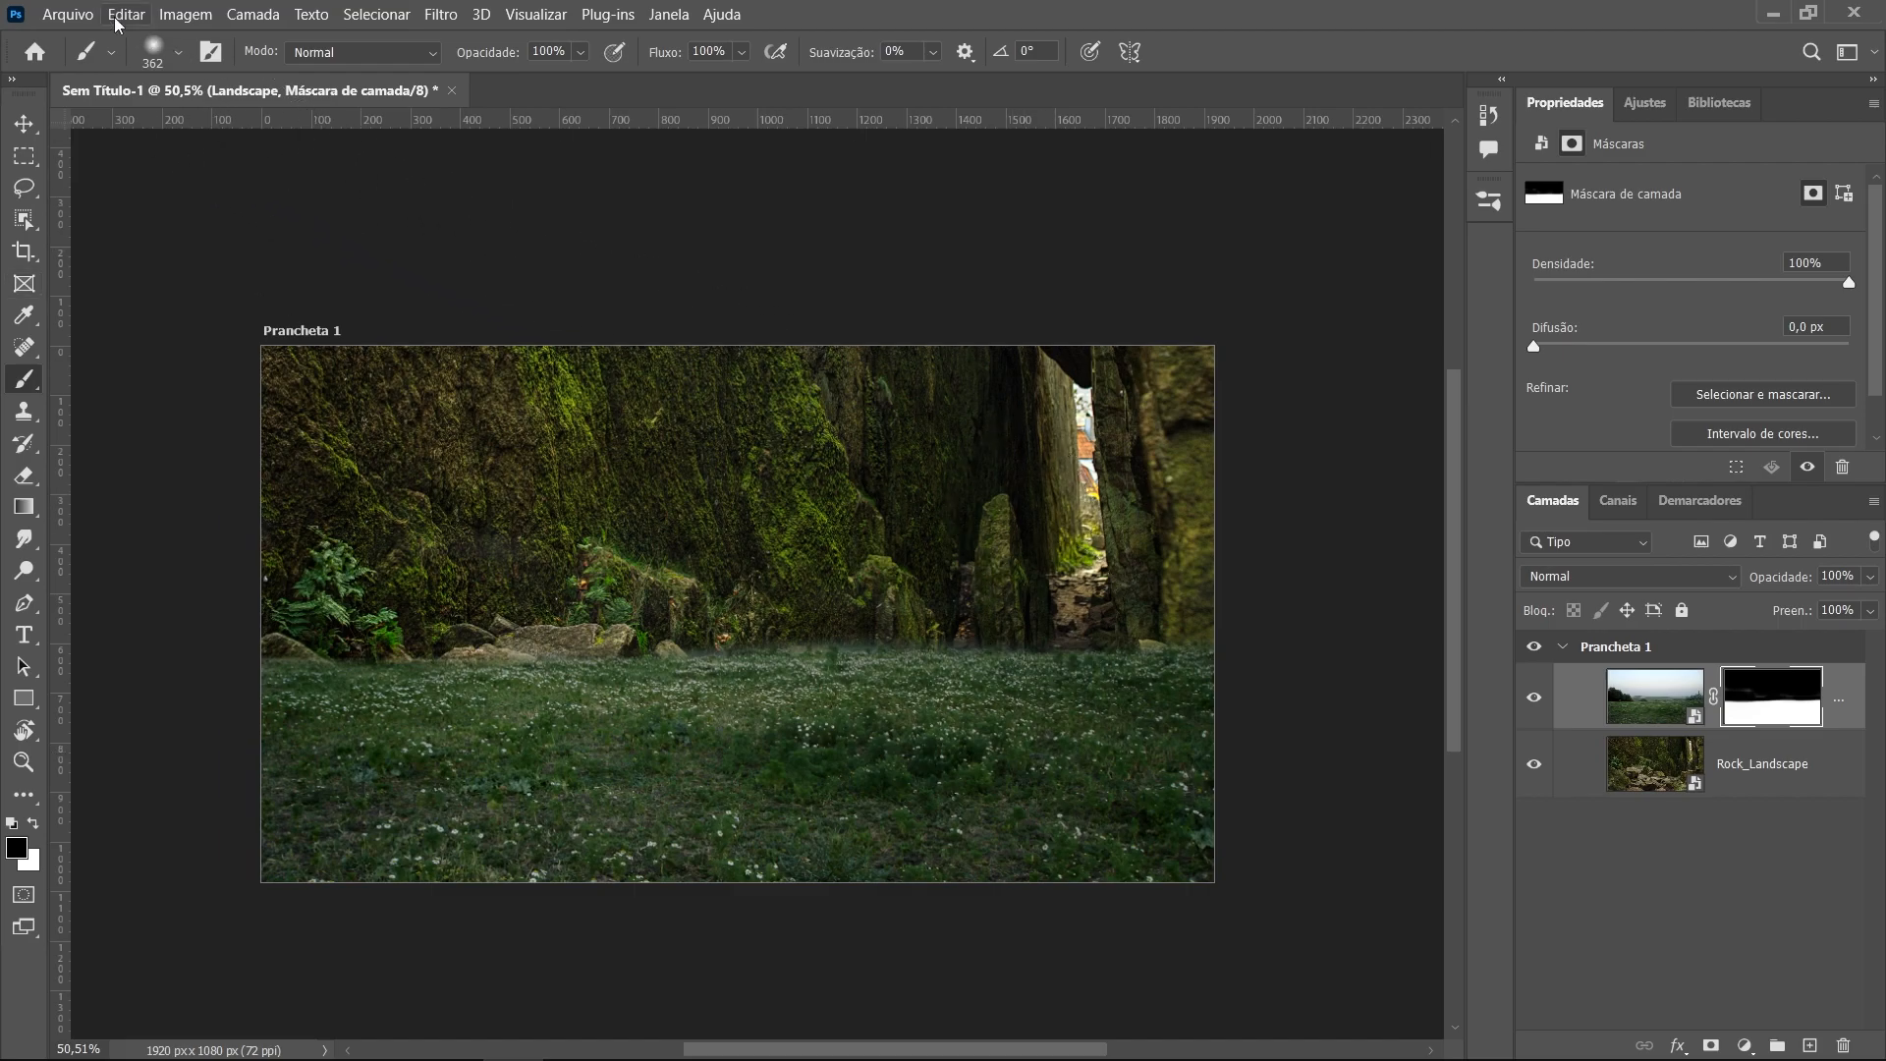
Place the Tree2 image from the art folder as an embedded object above the Landscape layer
click(67, 14)
click(187, 463)
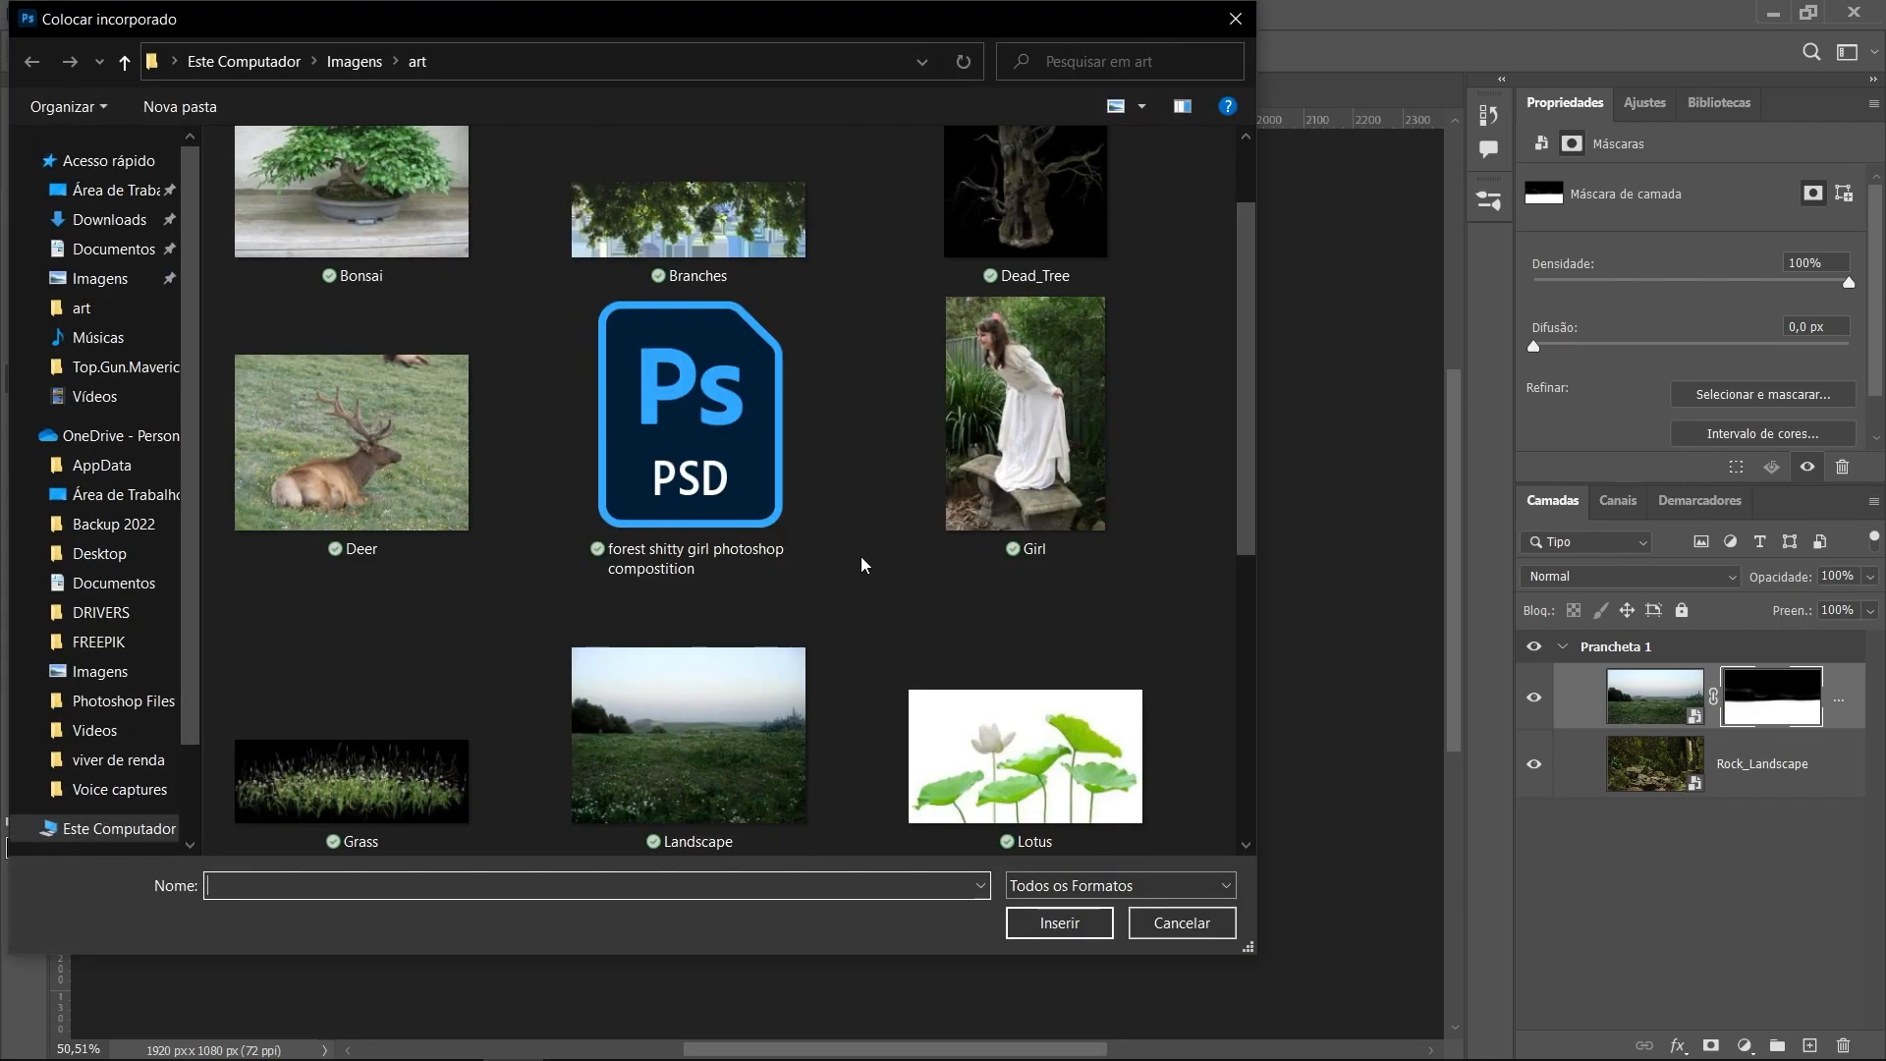
scroll(862, 557, down, 5)
scroll(862, 557, up, 4)
scroll(861, 557, down, 4)
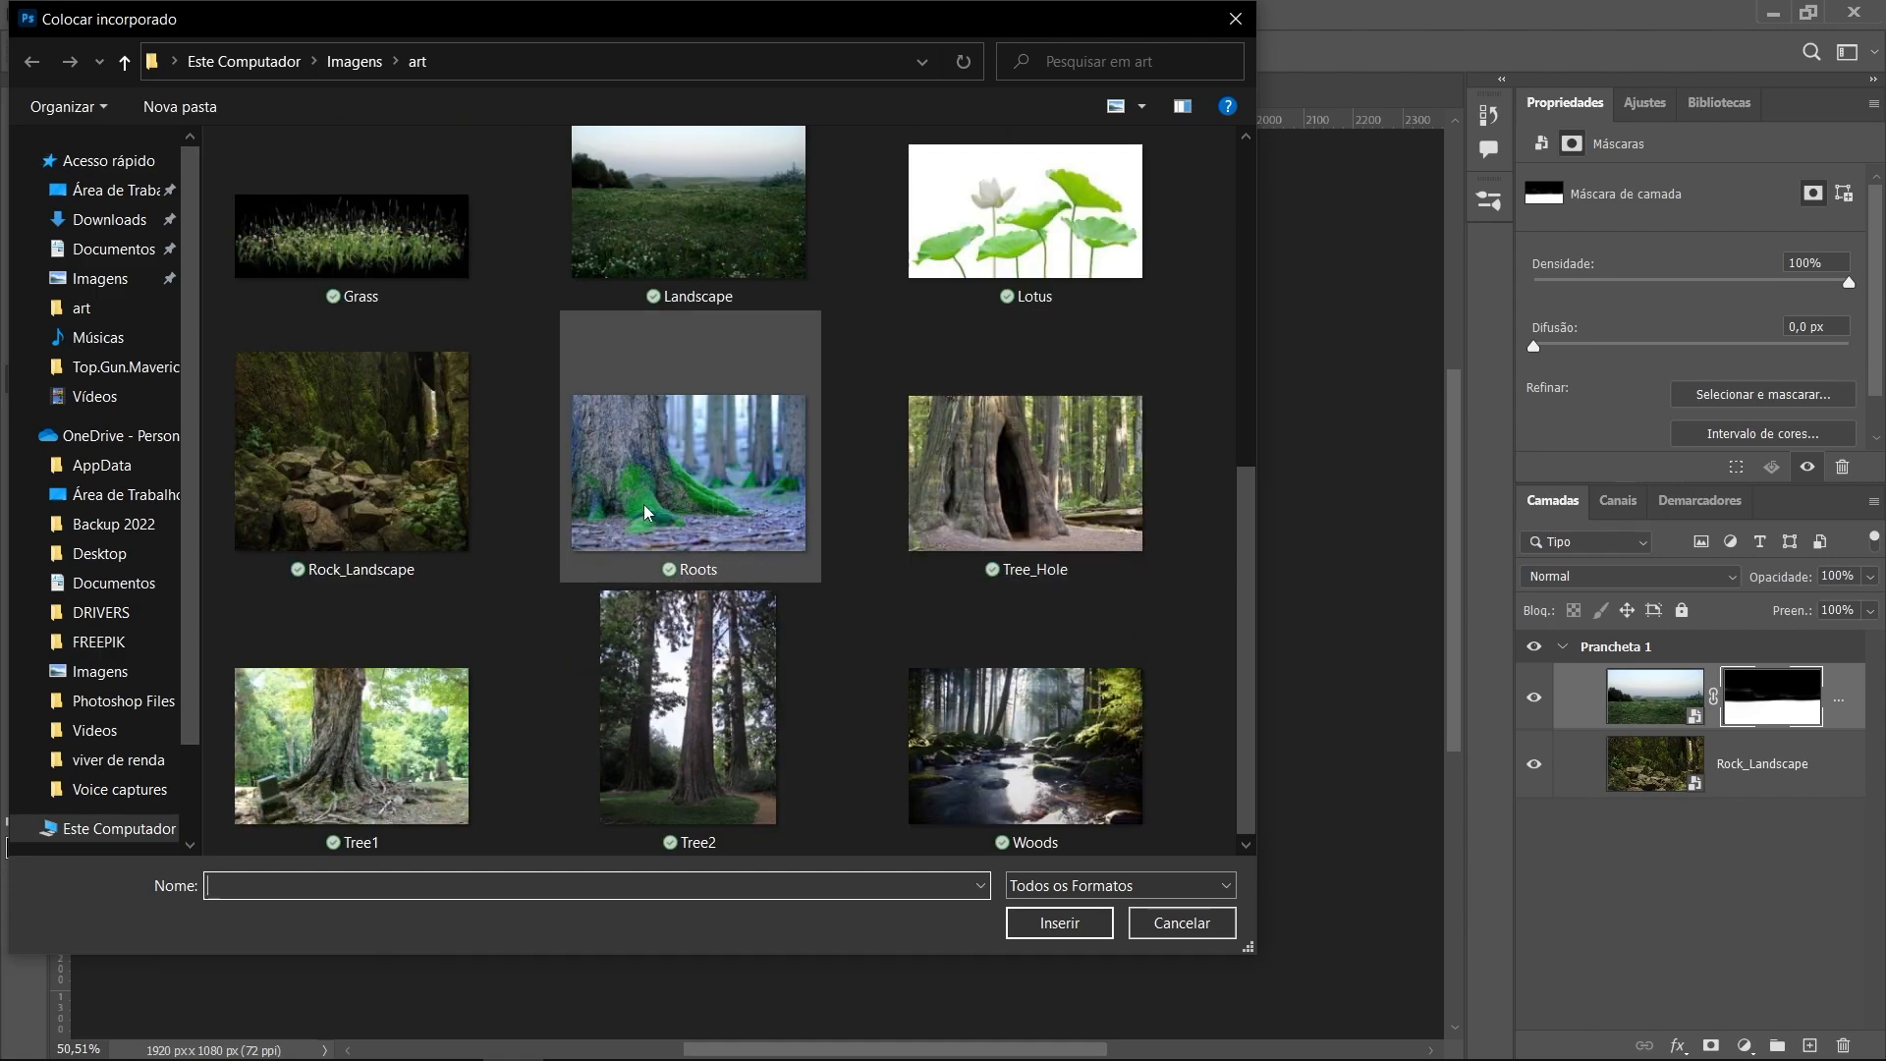
click(737, 721)
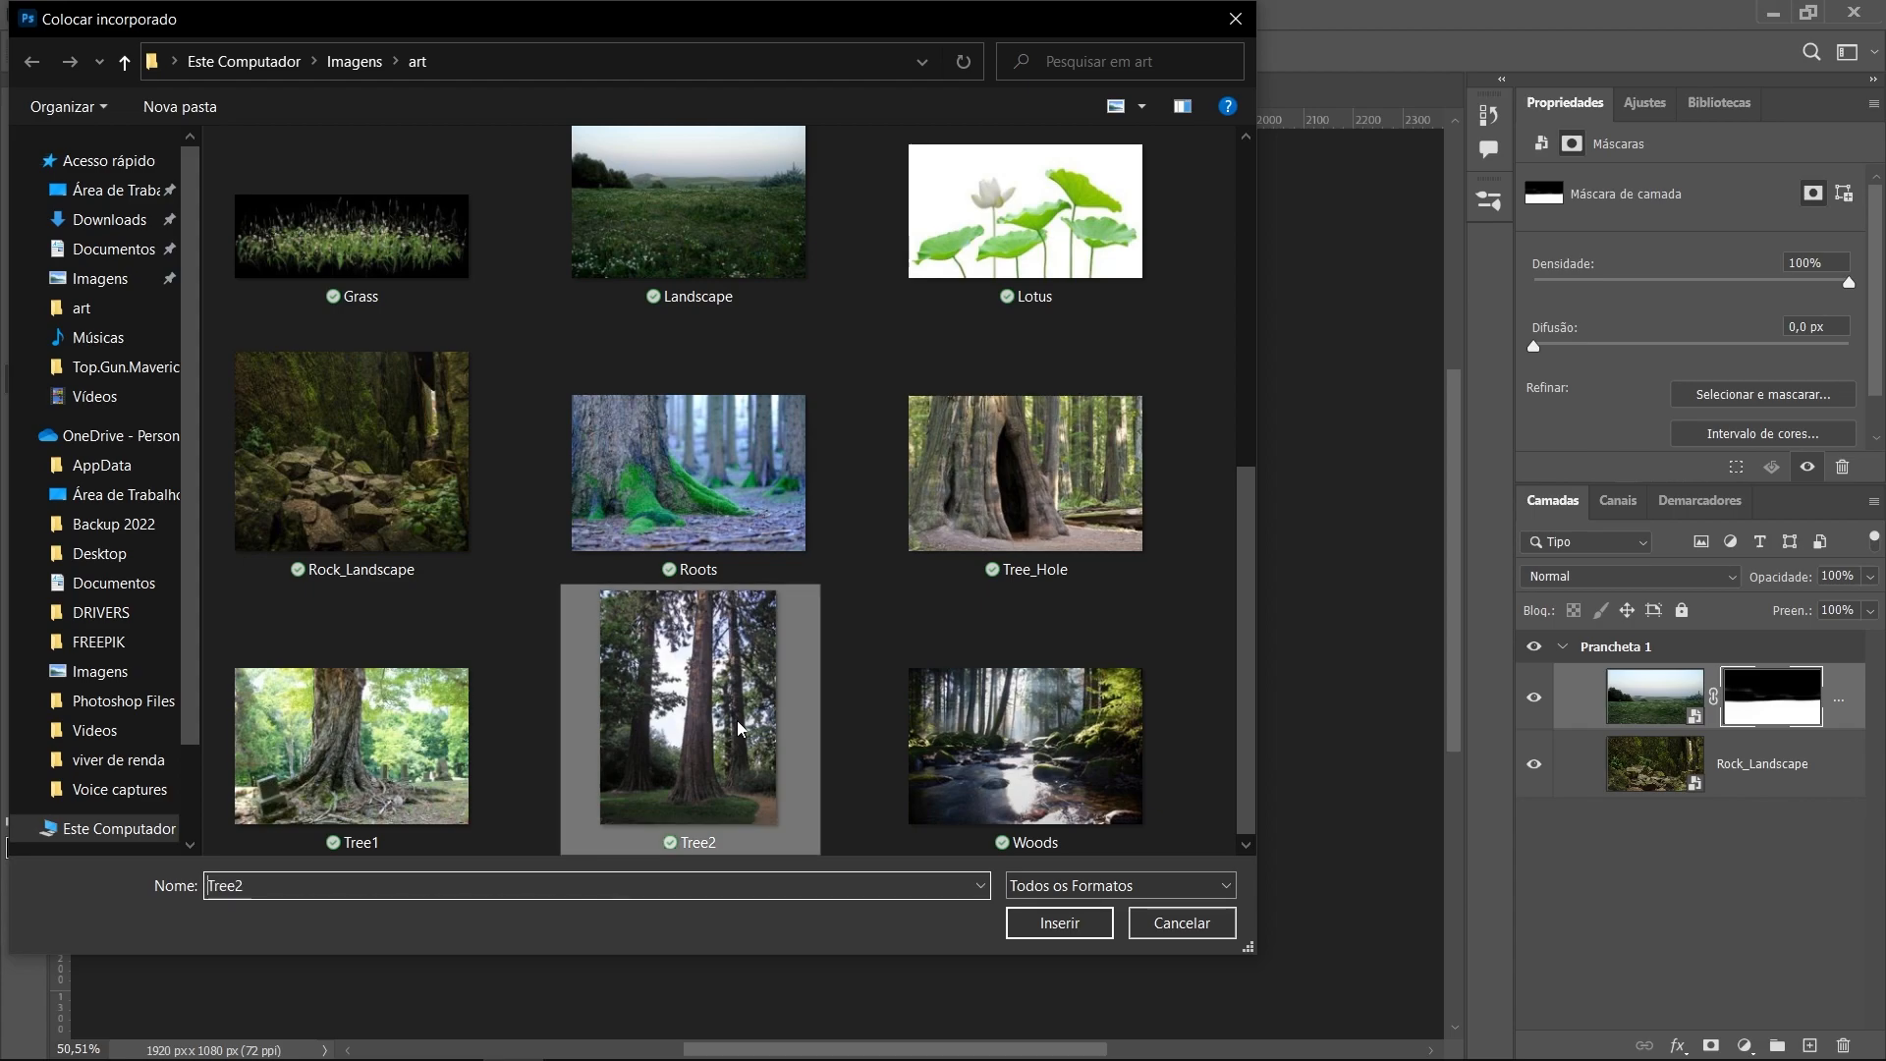
click(1082, 928)
Enlarge Tree2 to about 1184 × 1579 px and position its large trunk near the artboard's right edge
drag(825, 560, 1074, 400)
drag(1183, 187, 1370, 140)
drag(1088, 669, 1085, 714)
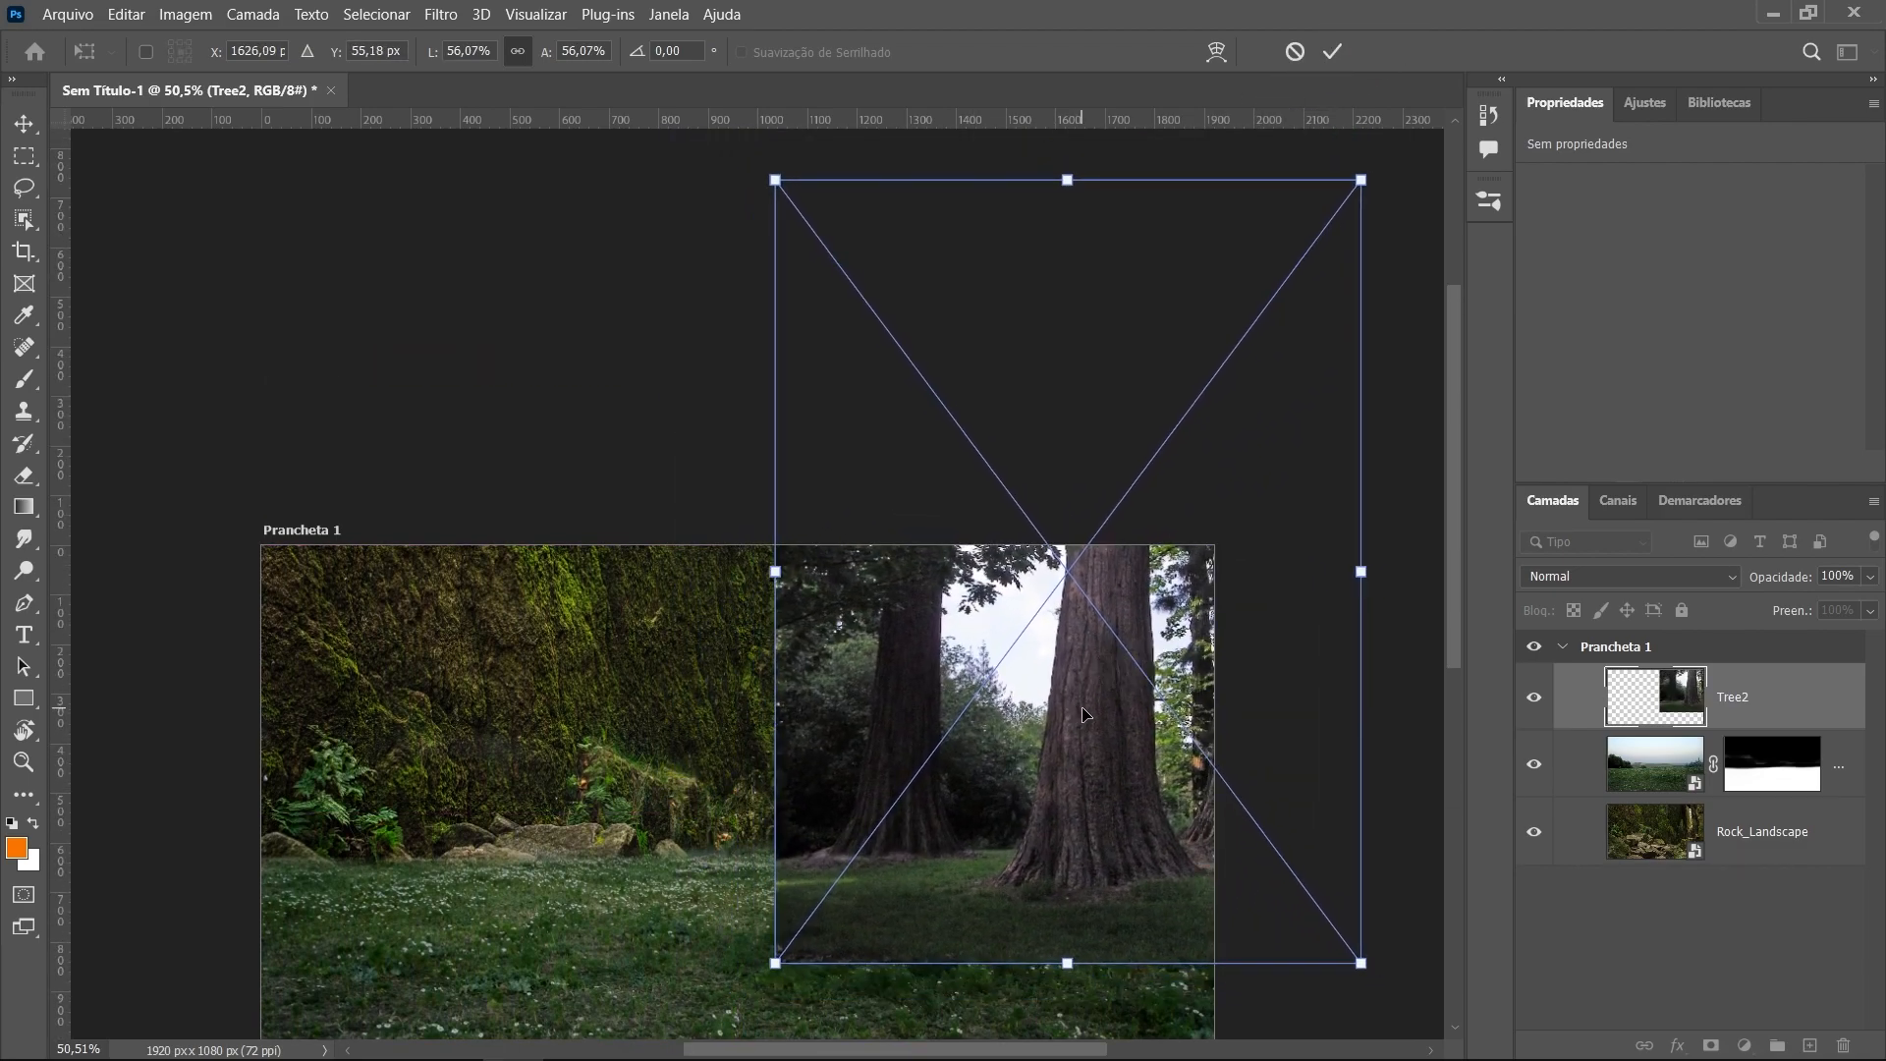
key(Return)
Add a layer mask to Tree2 and paint out the smaller tree and background left of the large trunk in black
key(b)
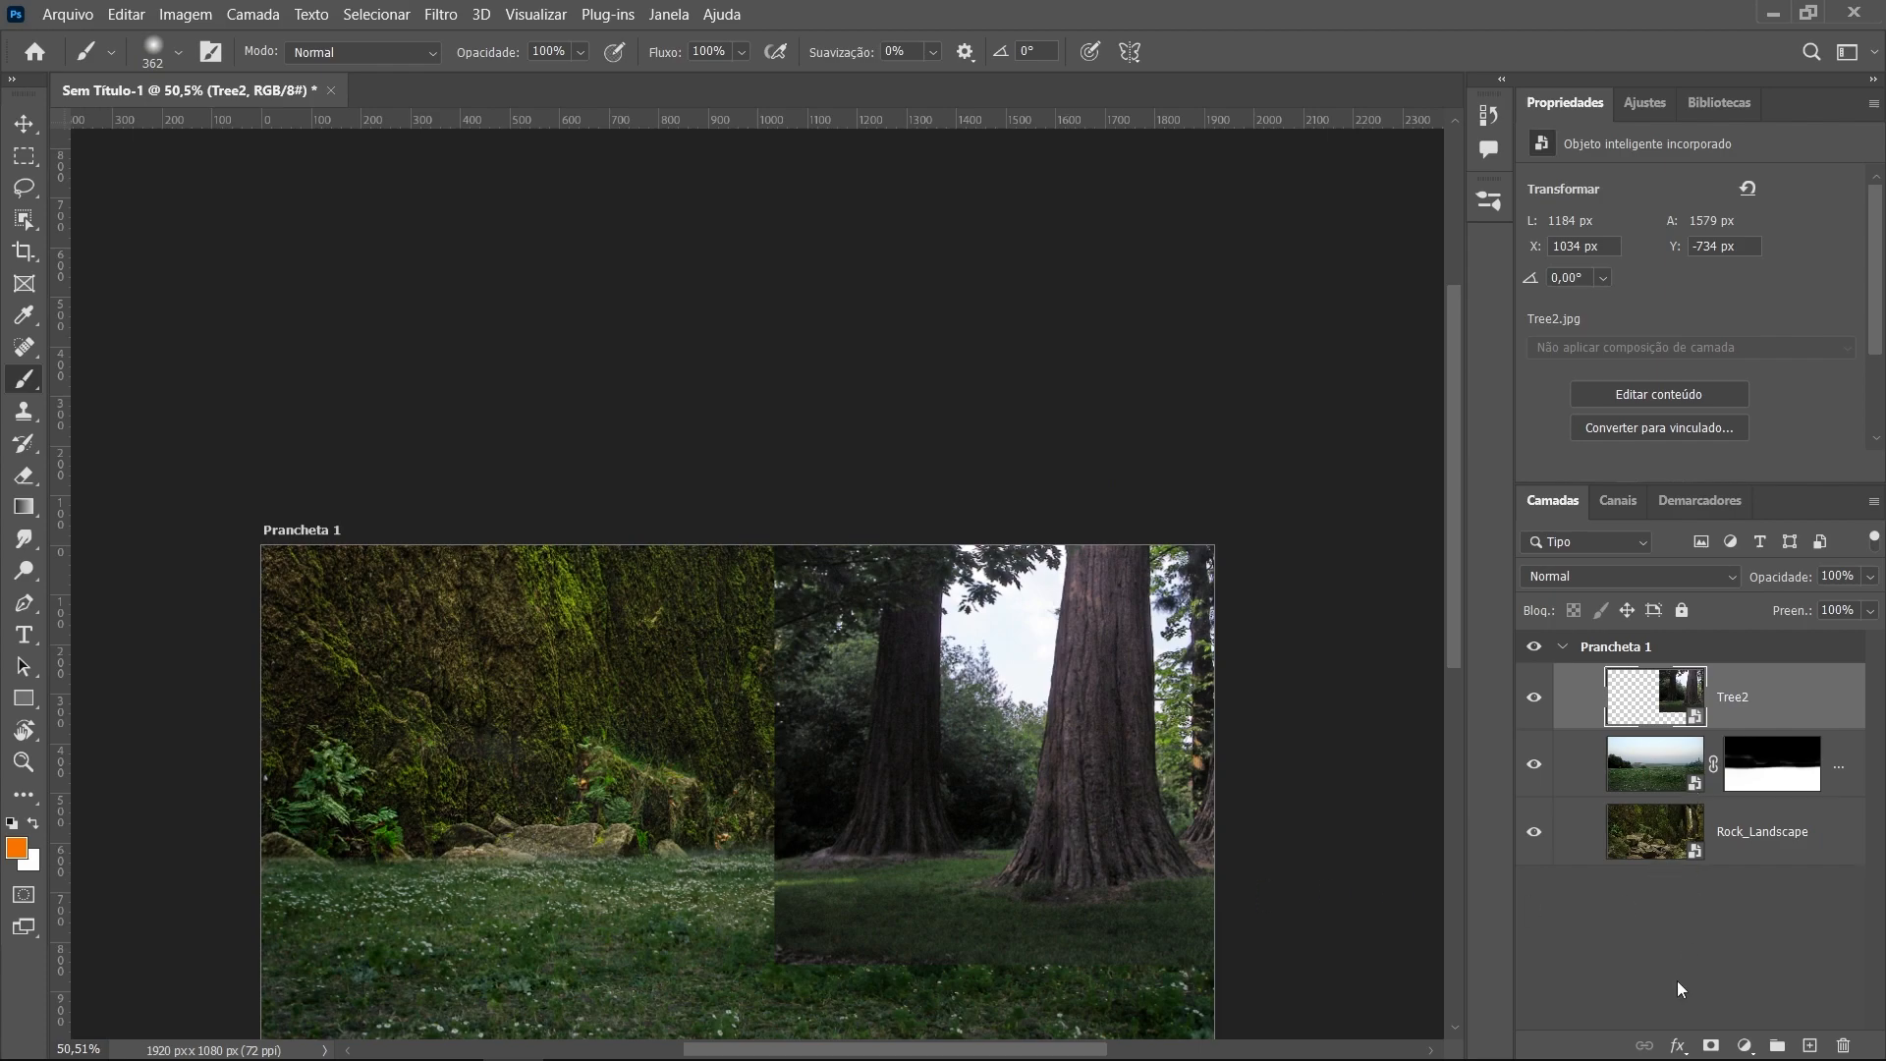
click(1712, 1043)
scroll(851, 770, up, 1)
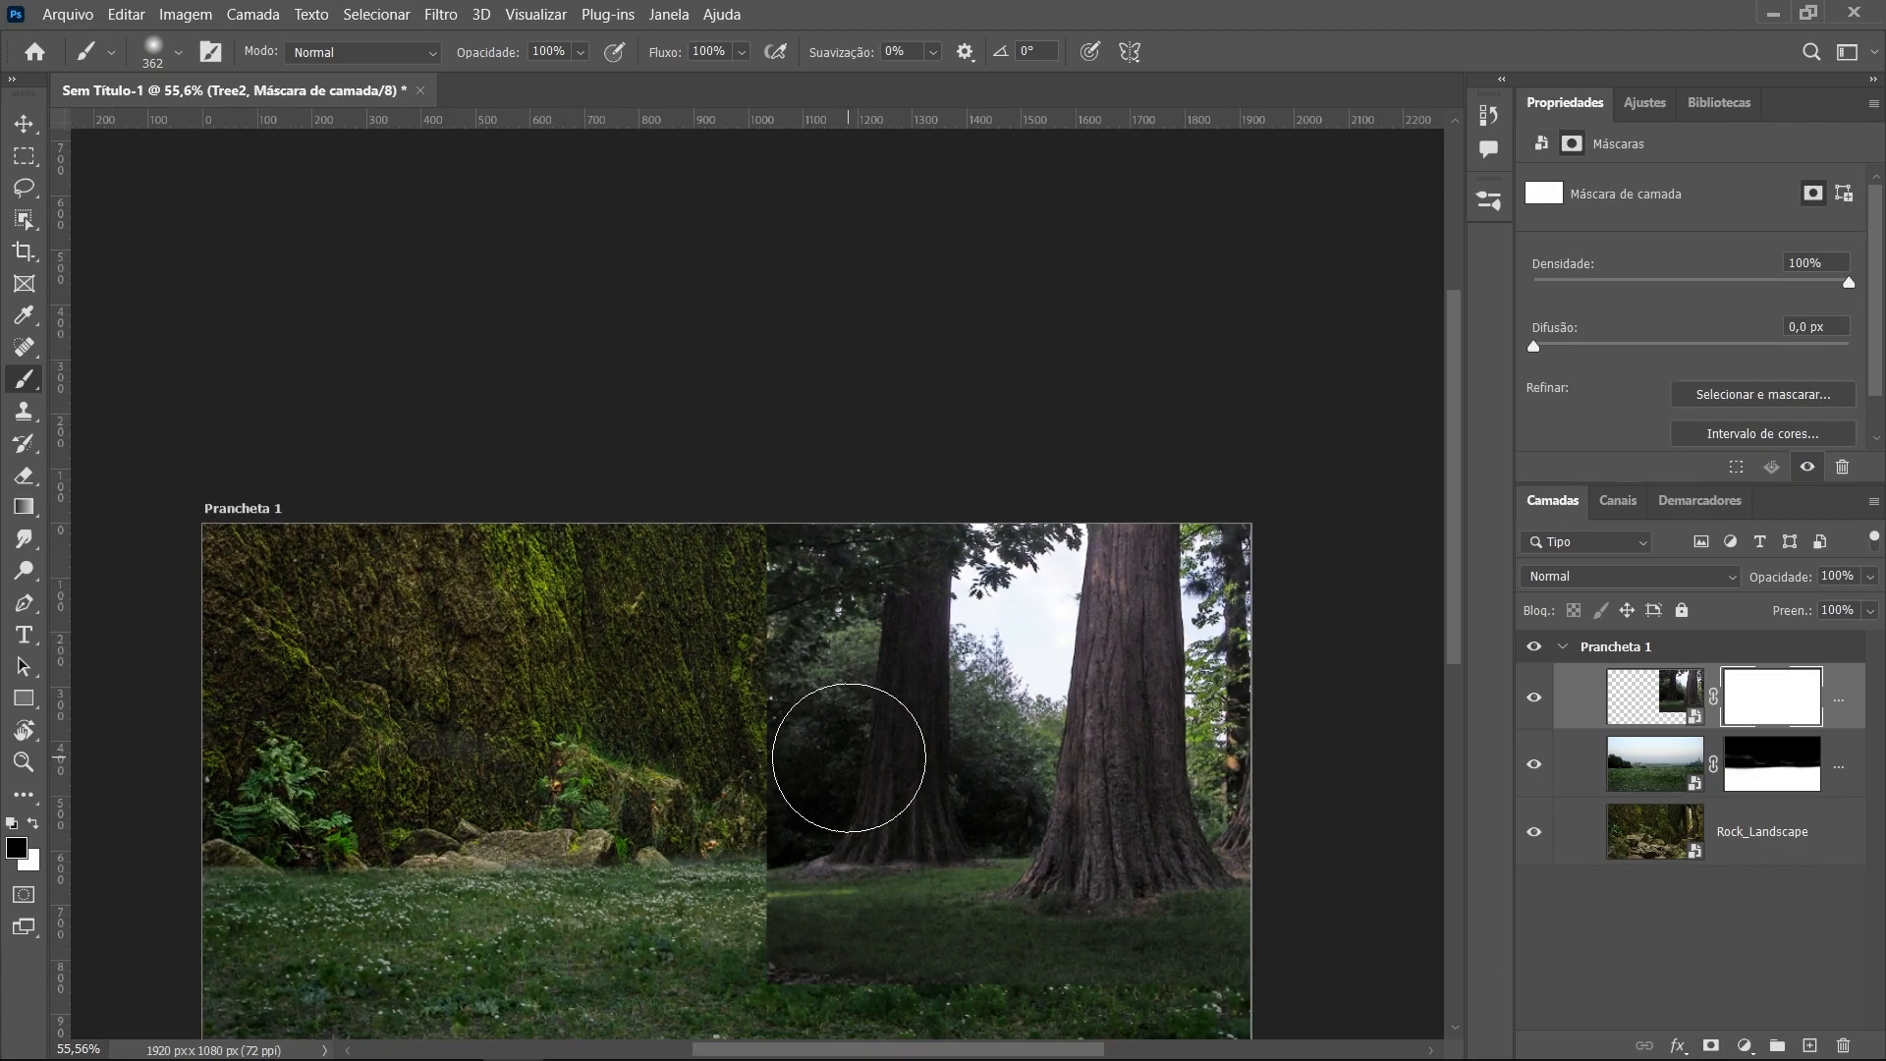
click(845, 722)
mouse_move(767, 508)
mouse_down()
mouse_move(819, 654)
mouse_move(792, 639)
mouse_move(777, 596)
mouse_move(875, 586)
mouse_move(890, 553)
mouse_move(962, 631)
mouse_up()
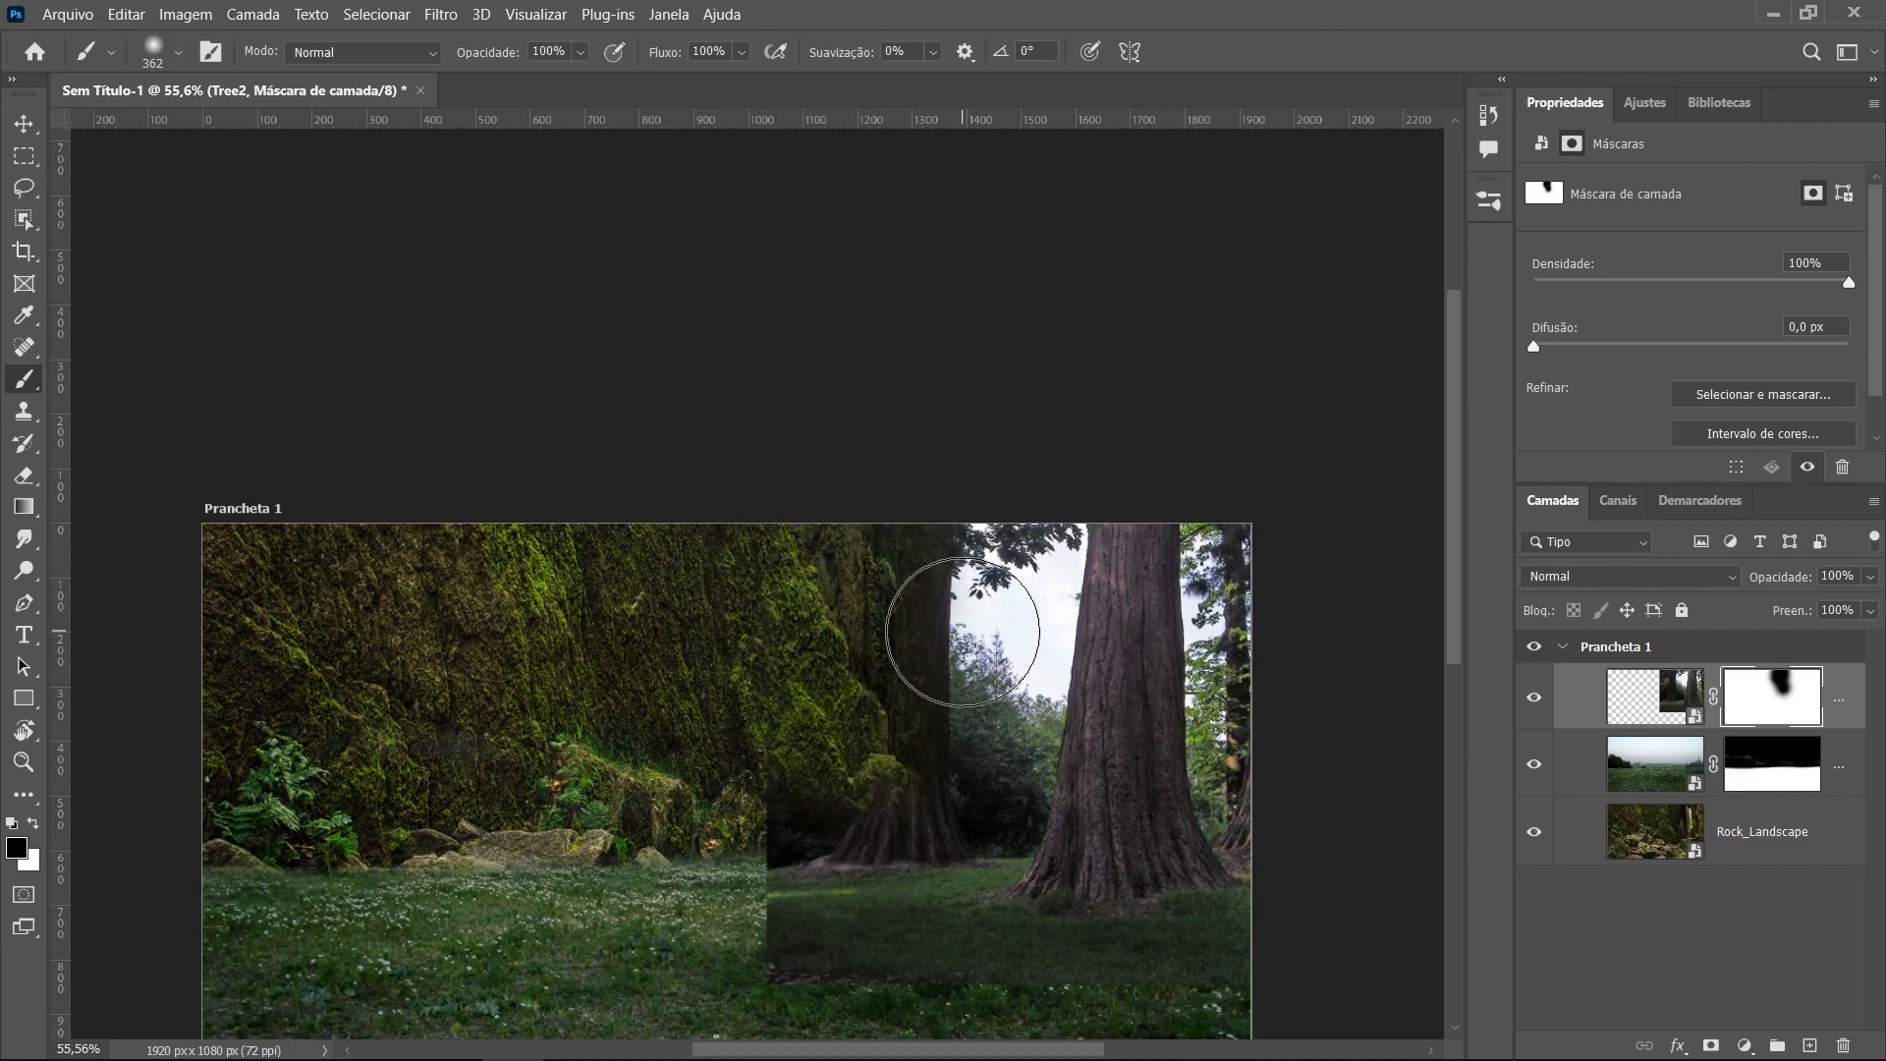
alt+right_click(925, 737)
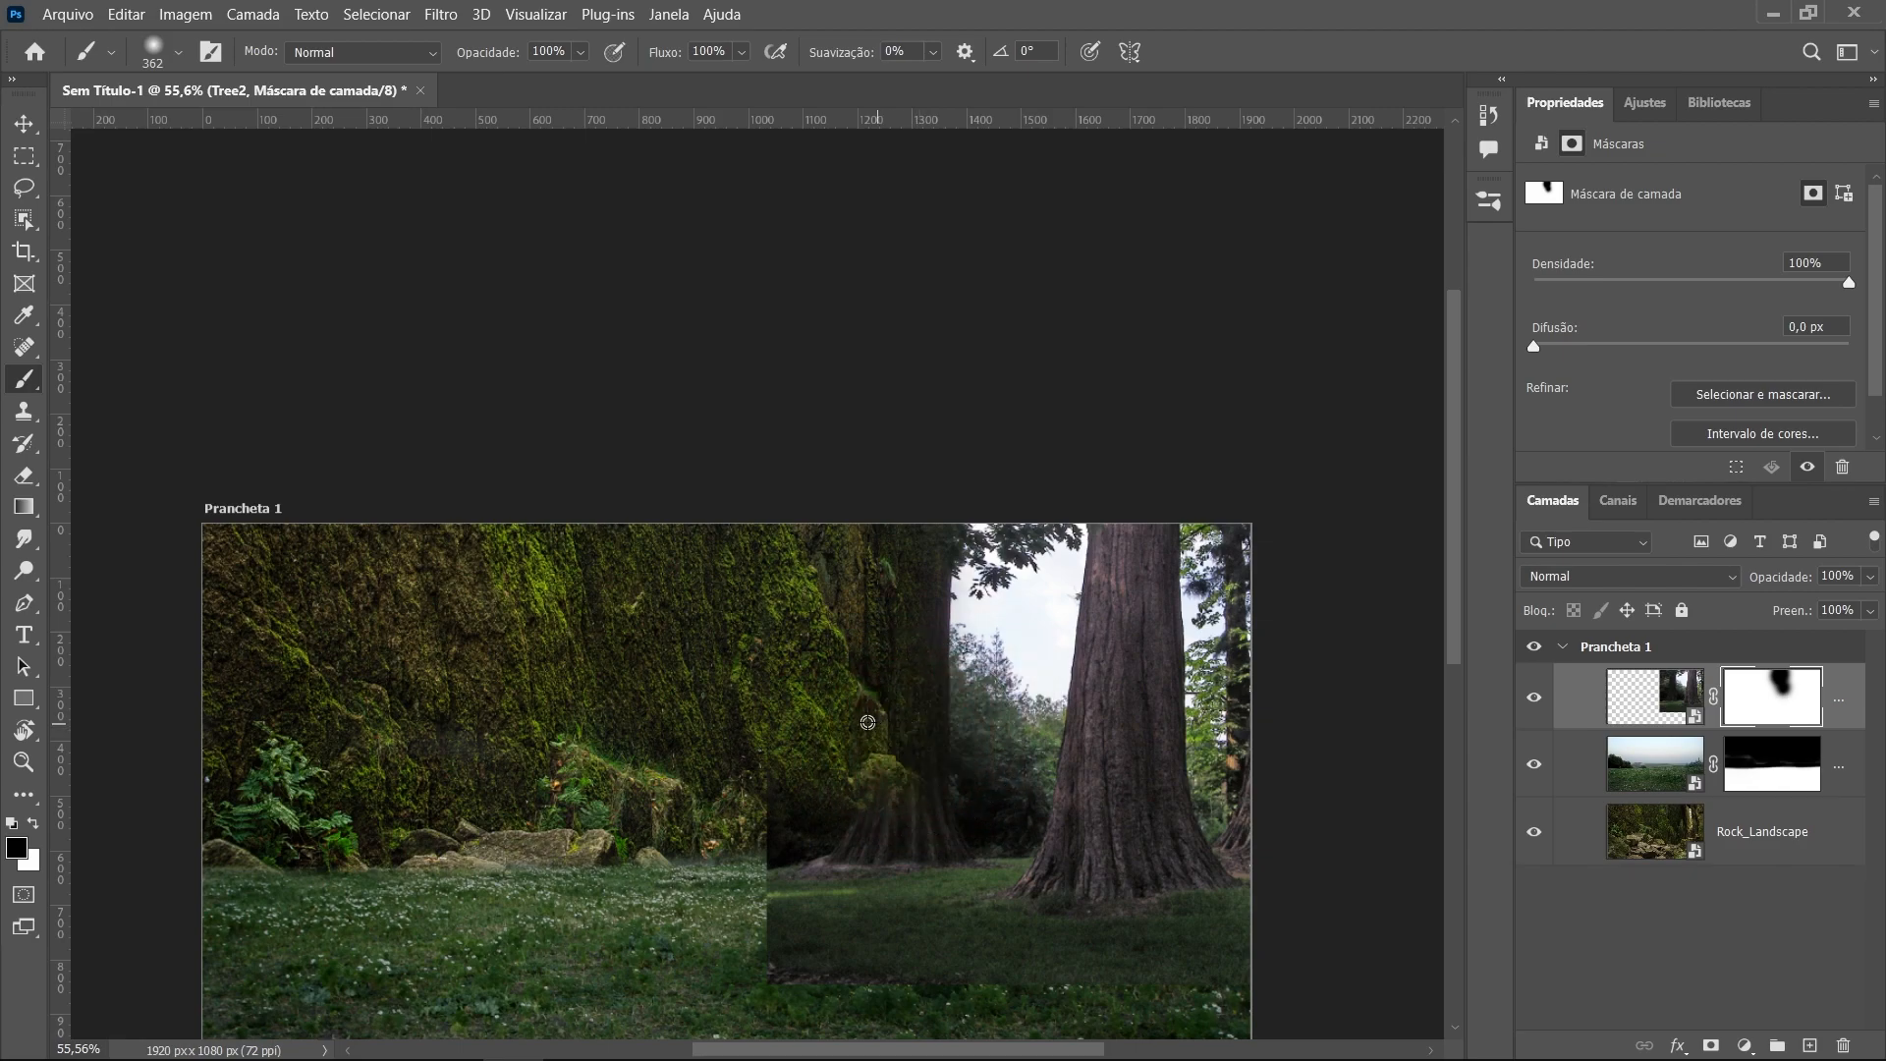
alt+right_click(897, 724)
mouse_move(794, 786)
mouse_down()
mouse_move(876, 815)
mouse_move(804, 786)
mouse_move(825, 907)
mouse_move(899, 945)
mouse_move(917, 920)
mouse_move(931, 619)
mouse_move(918, 763)
mouse_move(966, 489)
mouse_move(960, 641)
mouse_move(980, 662)
mouse_move(1012, 621)
mouse_move(961, 629)
mouse_up()
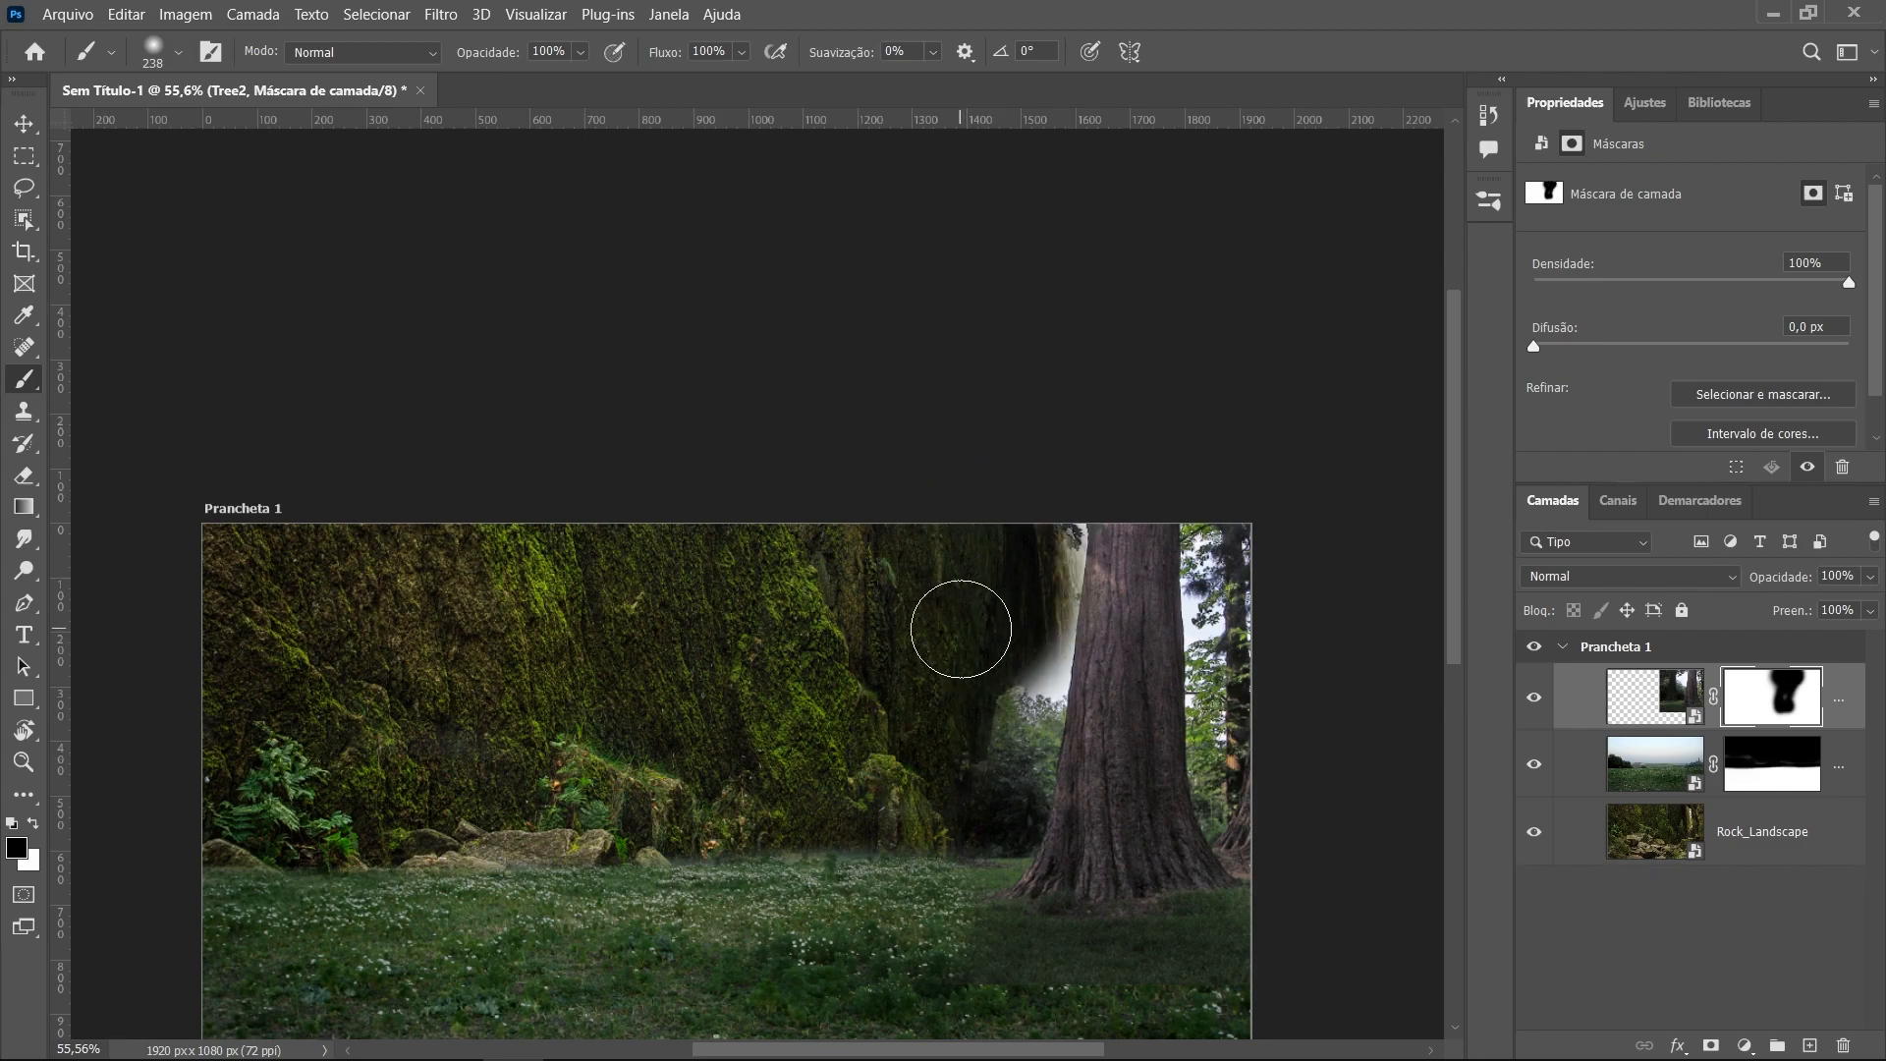
Reduce the brush to 65 px and mask out the remaining background and ground around the large trunk's edges
alt+right_click(998, 645)
alt+right_click(1018, 649)
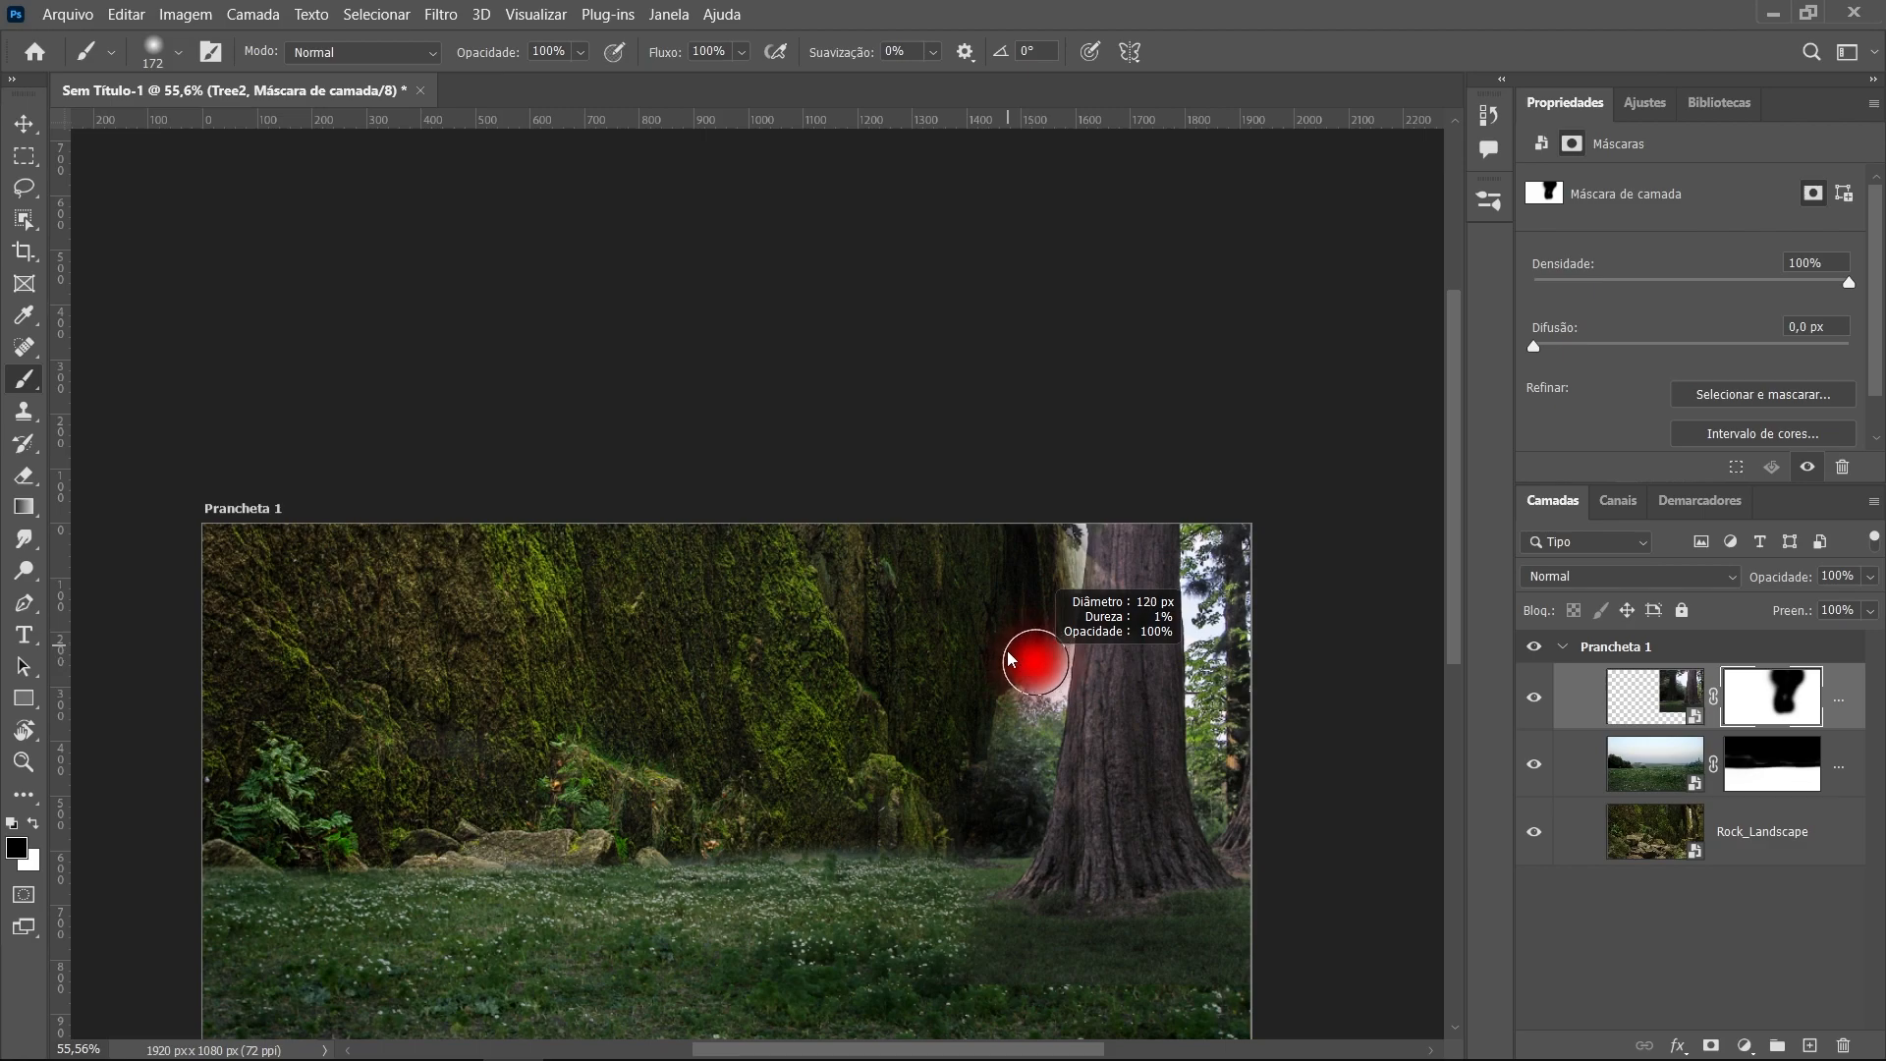
mouse_move(1236, 616)
mouse_down()
mouse_move(1224, 531)
mouse_move(1218, 688)
mouse_move(1194, 550)
mouse_move(1213, 750)
mouse_up()
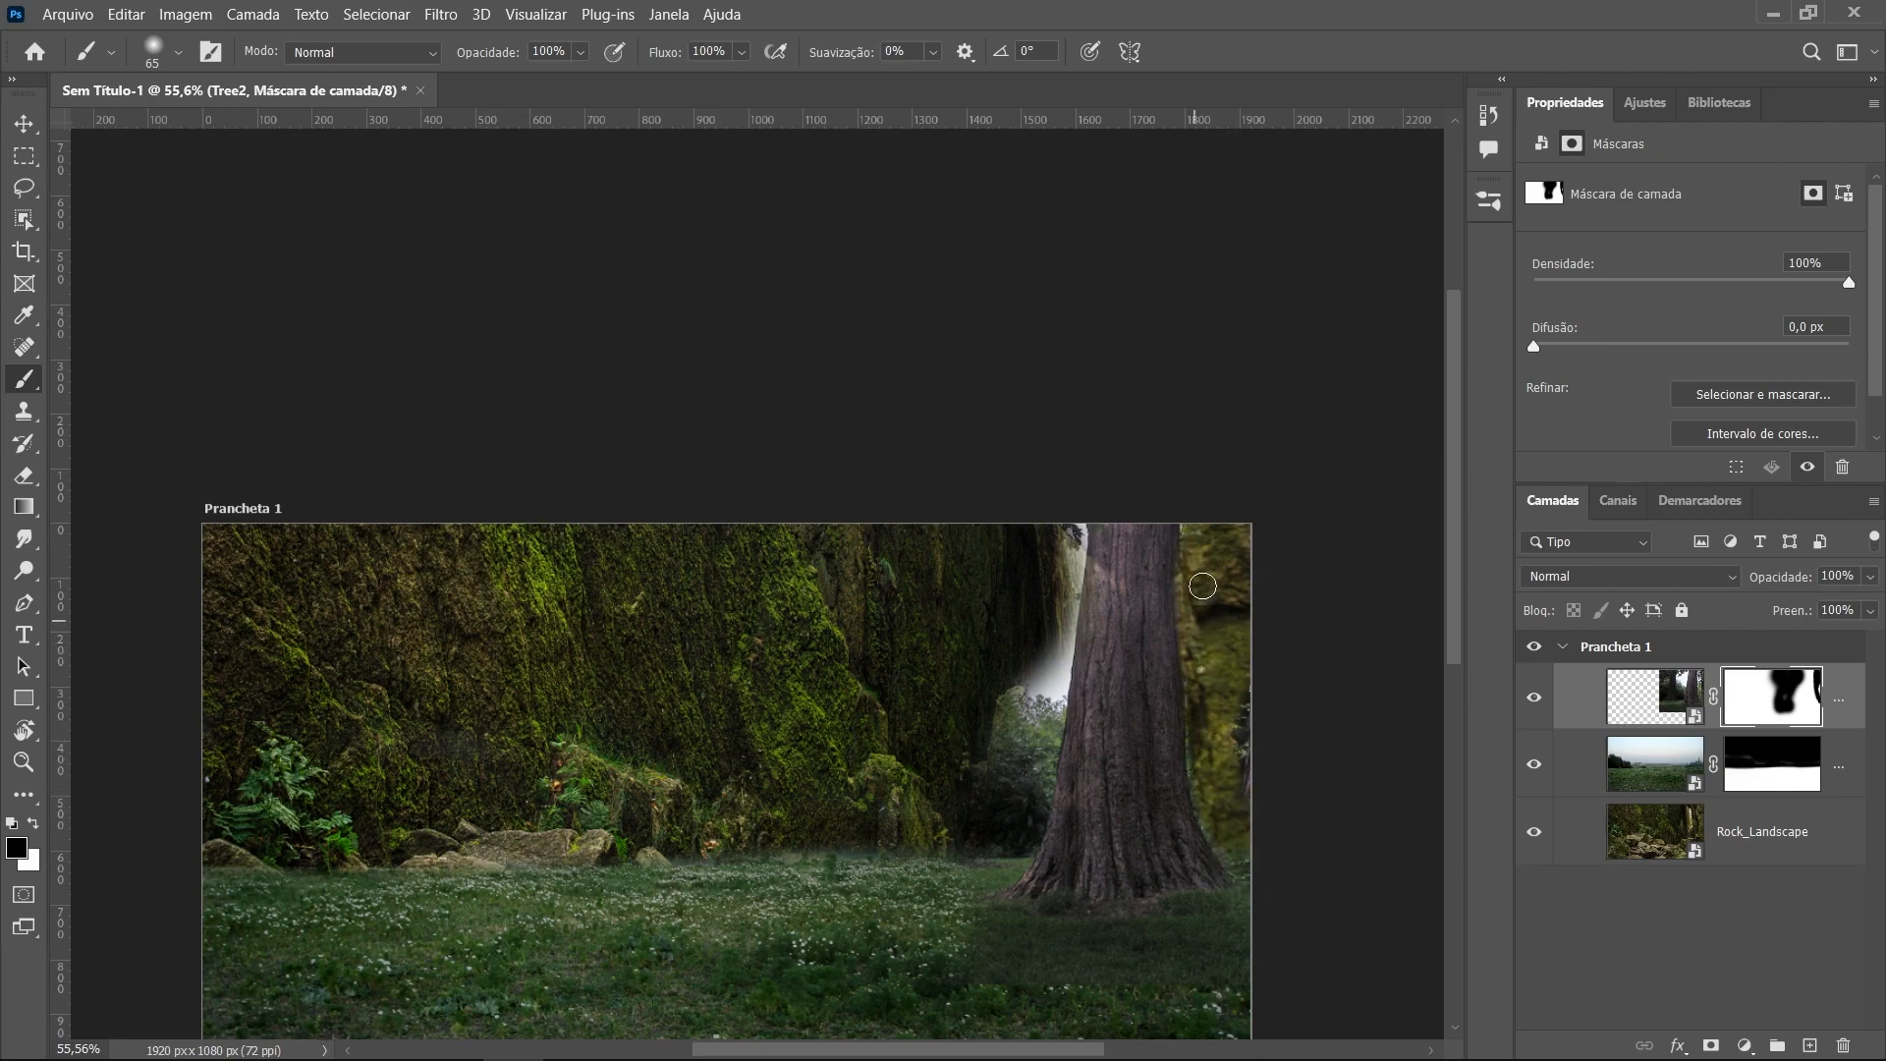
mouse_move(1062, 653)
mouse_down()
mouse_move(1011, 783)
mouse_move(1055, 675)
mouse_move(1044, 768)
mouse_move(1033, 733)
mouse_move(996, 871)
mouse_up()
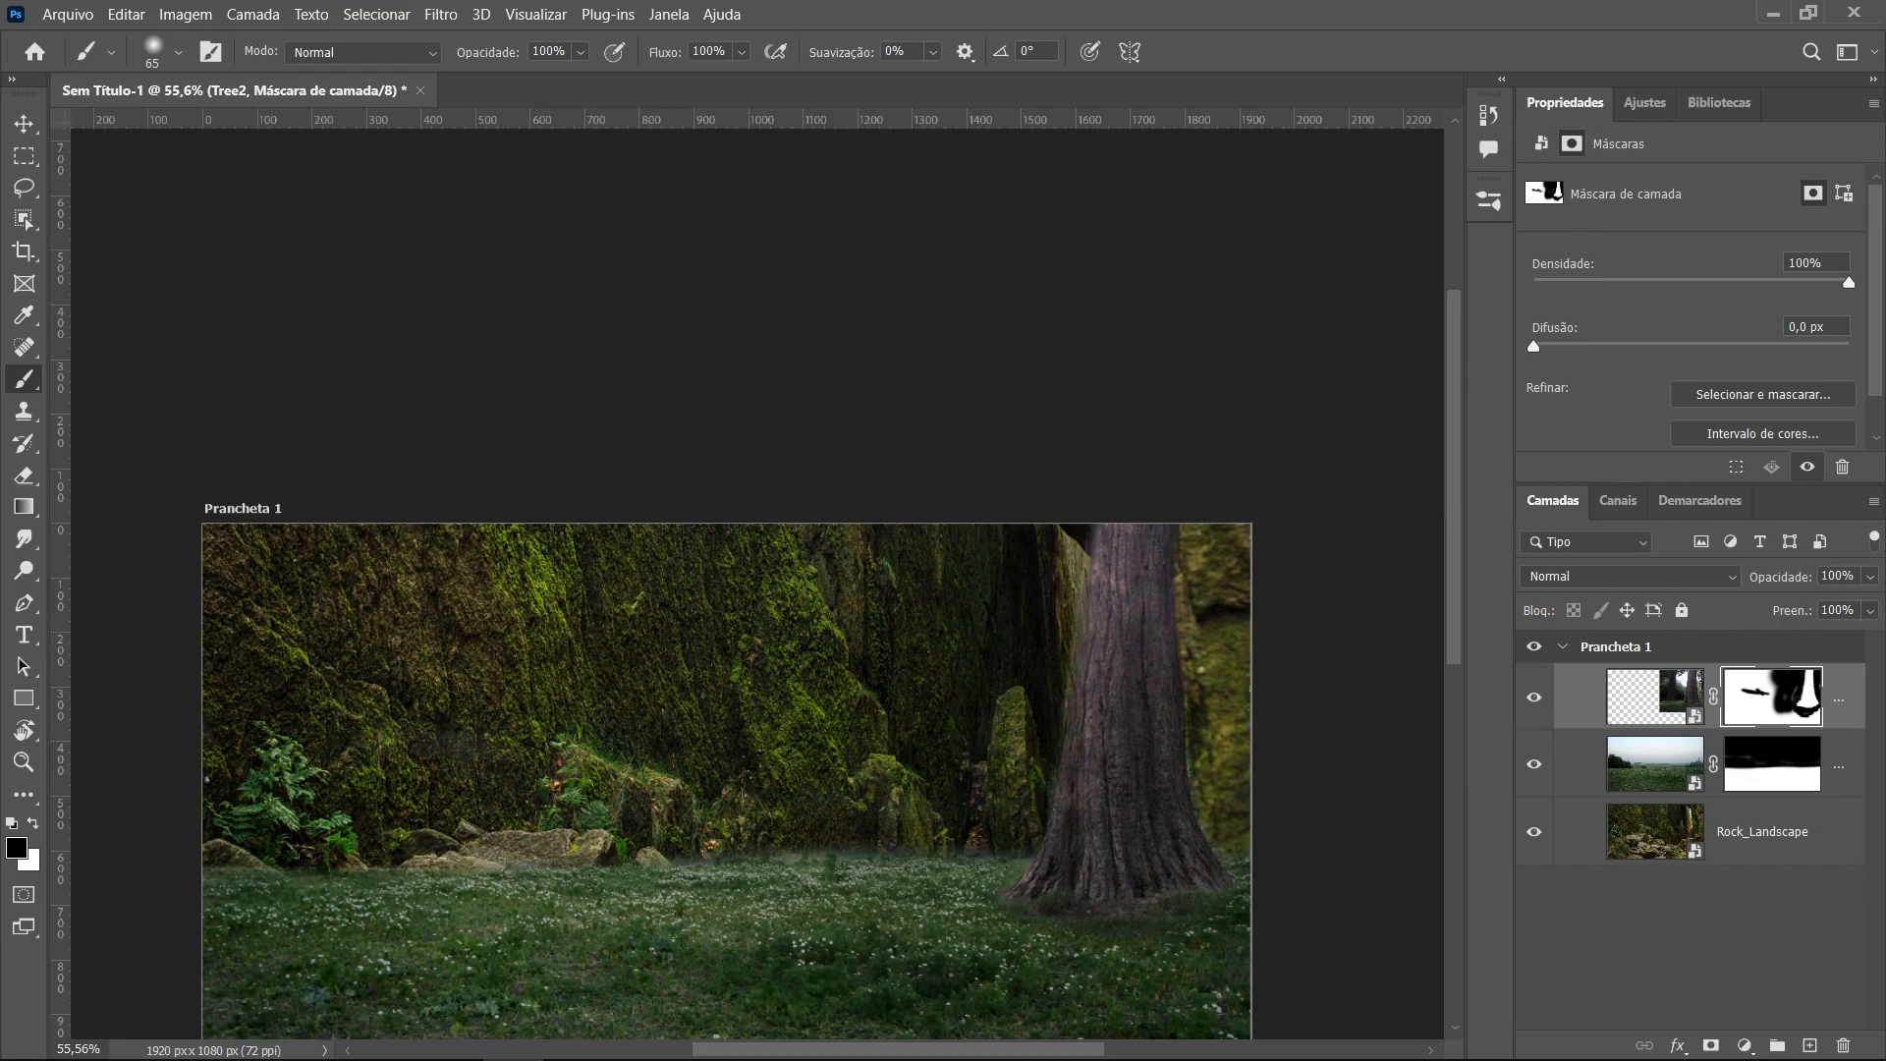
Clip a Levels adjustment to Rock_Landscape and set its midtones to 0,70 and white input to 211
scroll(727, 781, down, 2)
click(1645, 835)
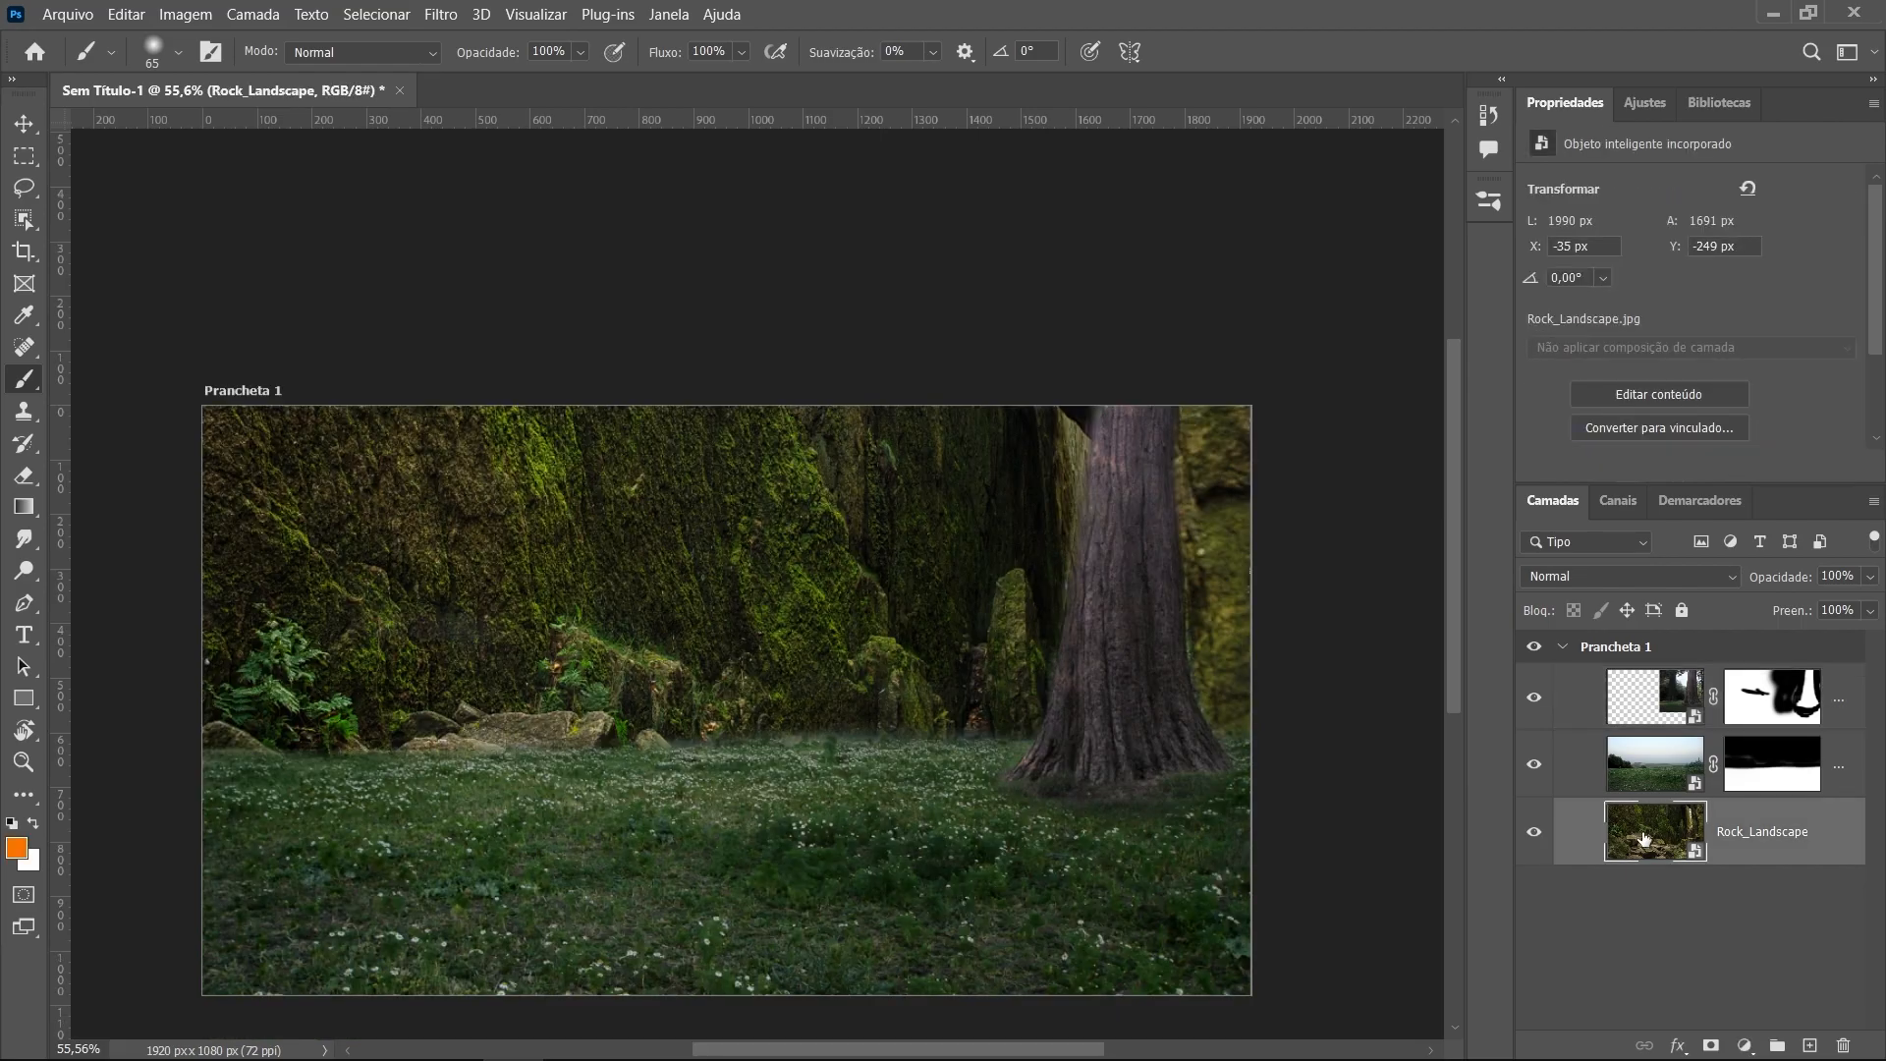
click(1743, 1045)
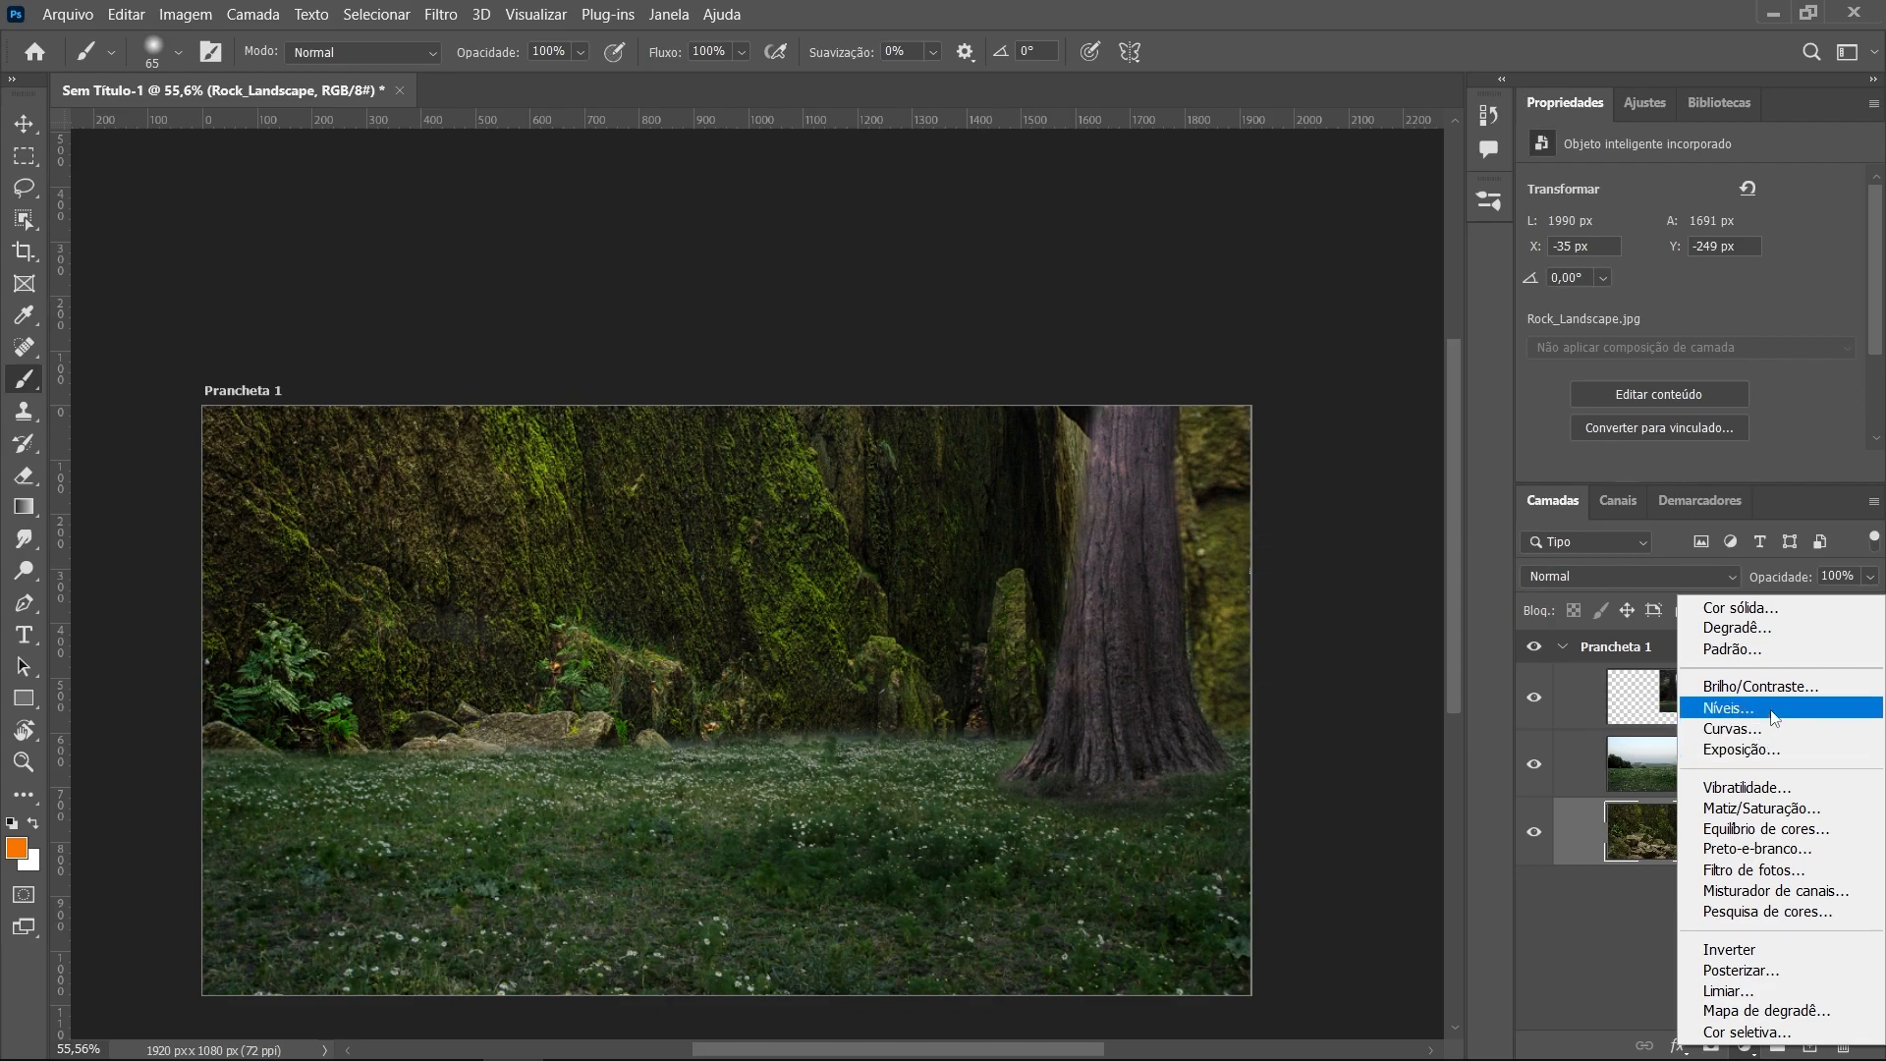
click(1758, 708)
alt+click(1663, 860)
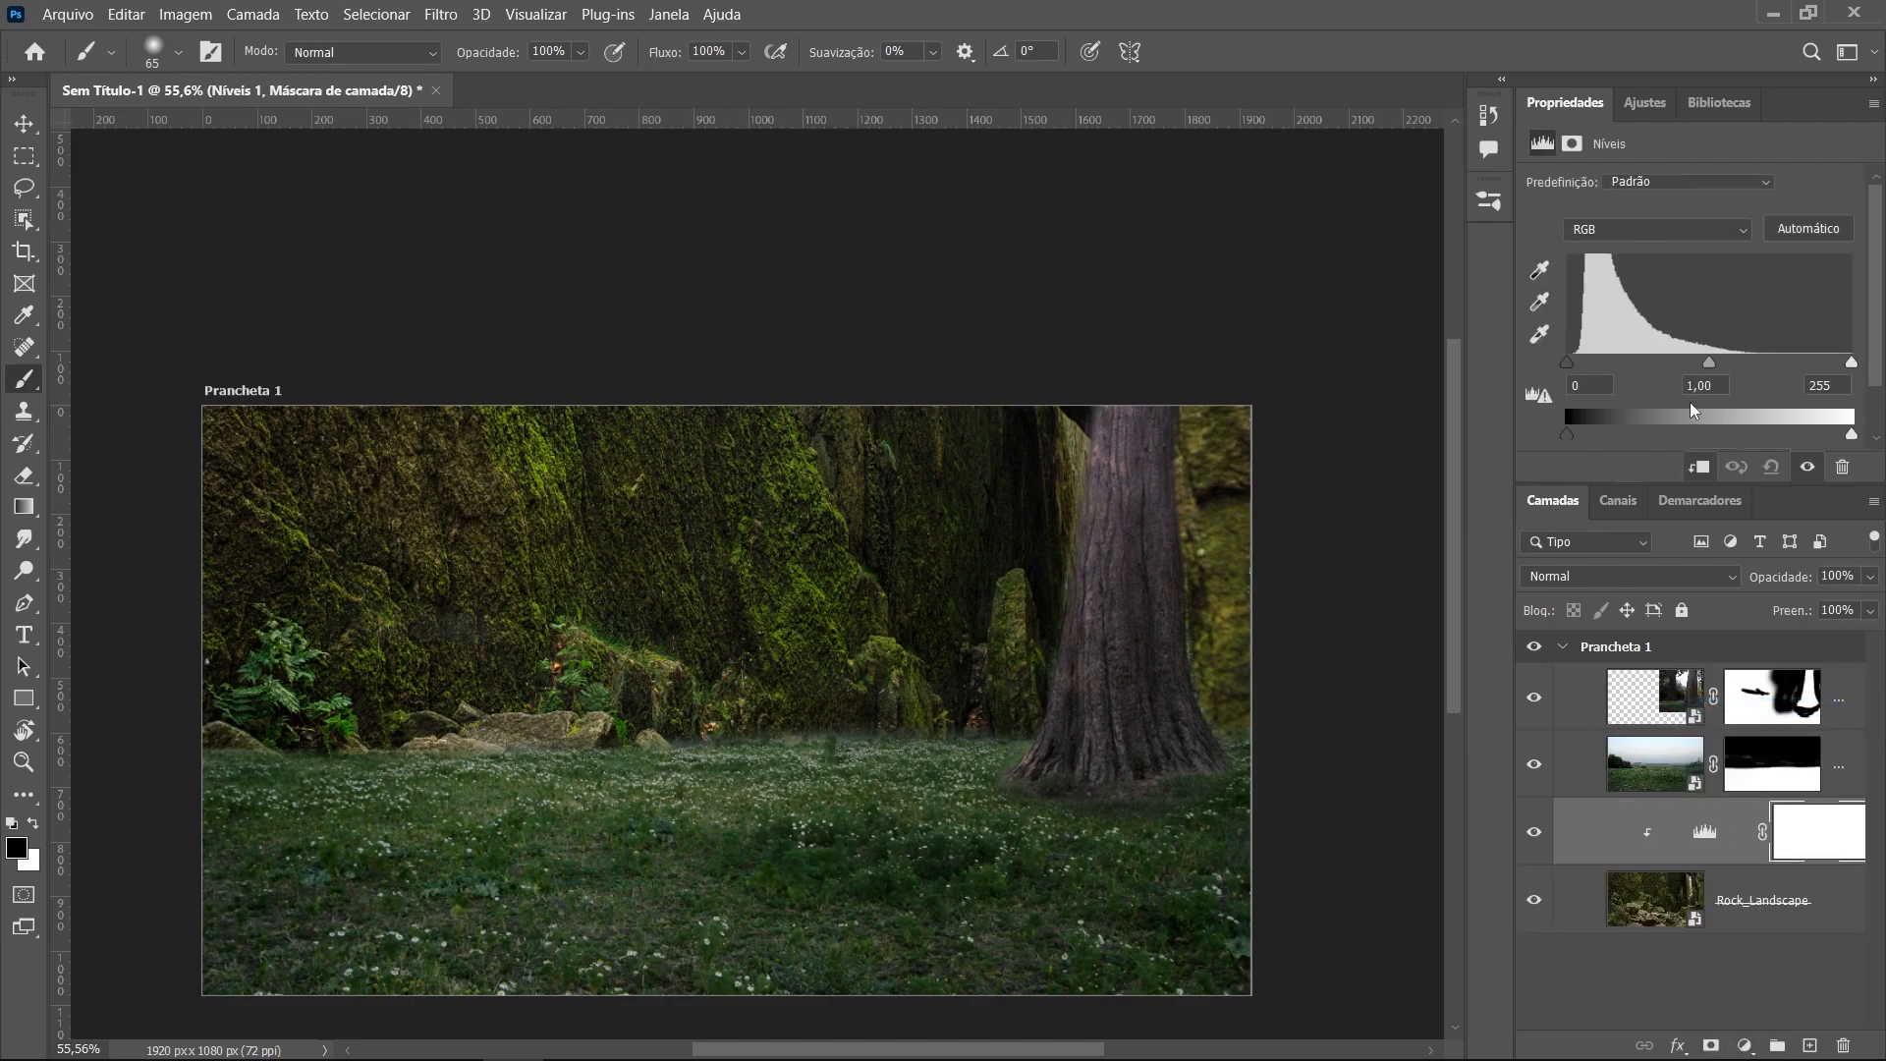
drag(1709, 366, 1746, 371)
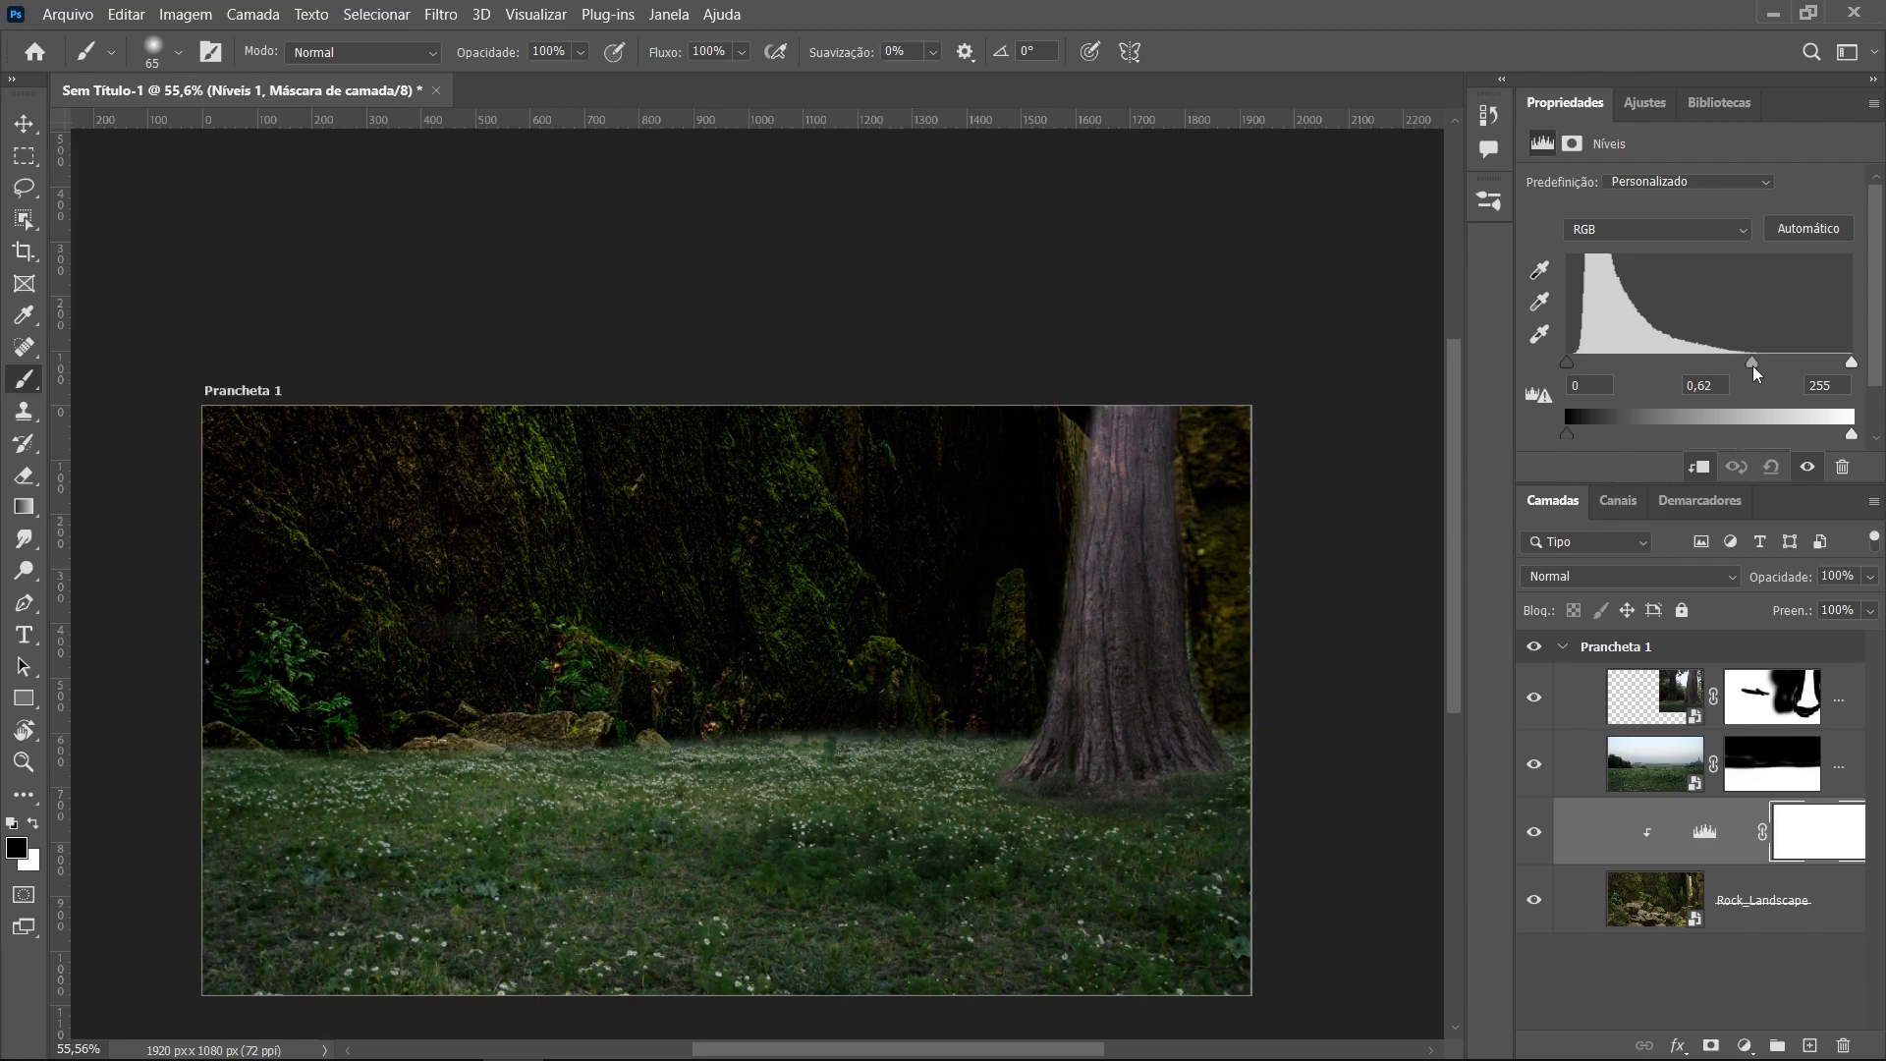
drag(1851, 368, 1709, 376)
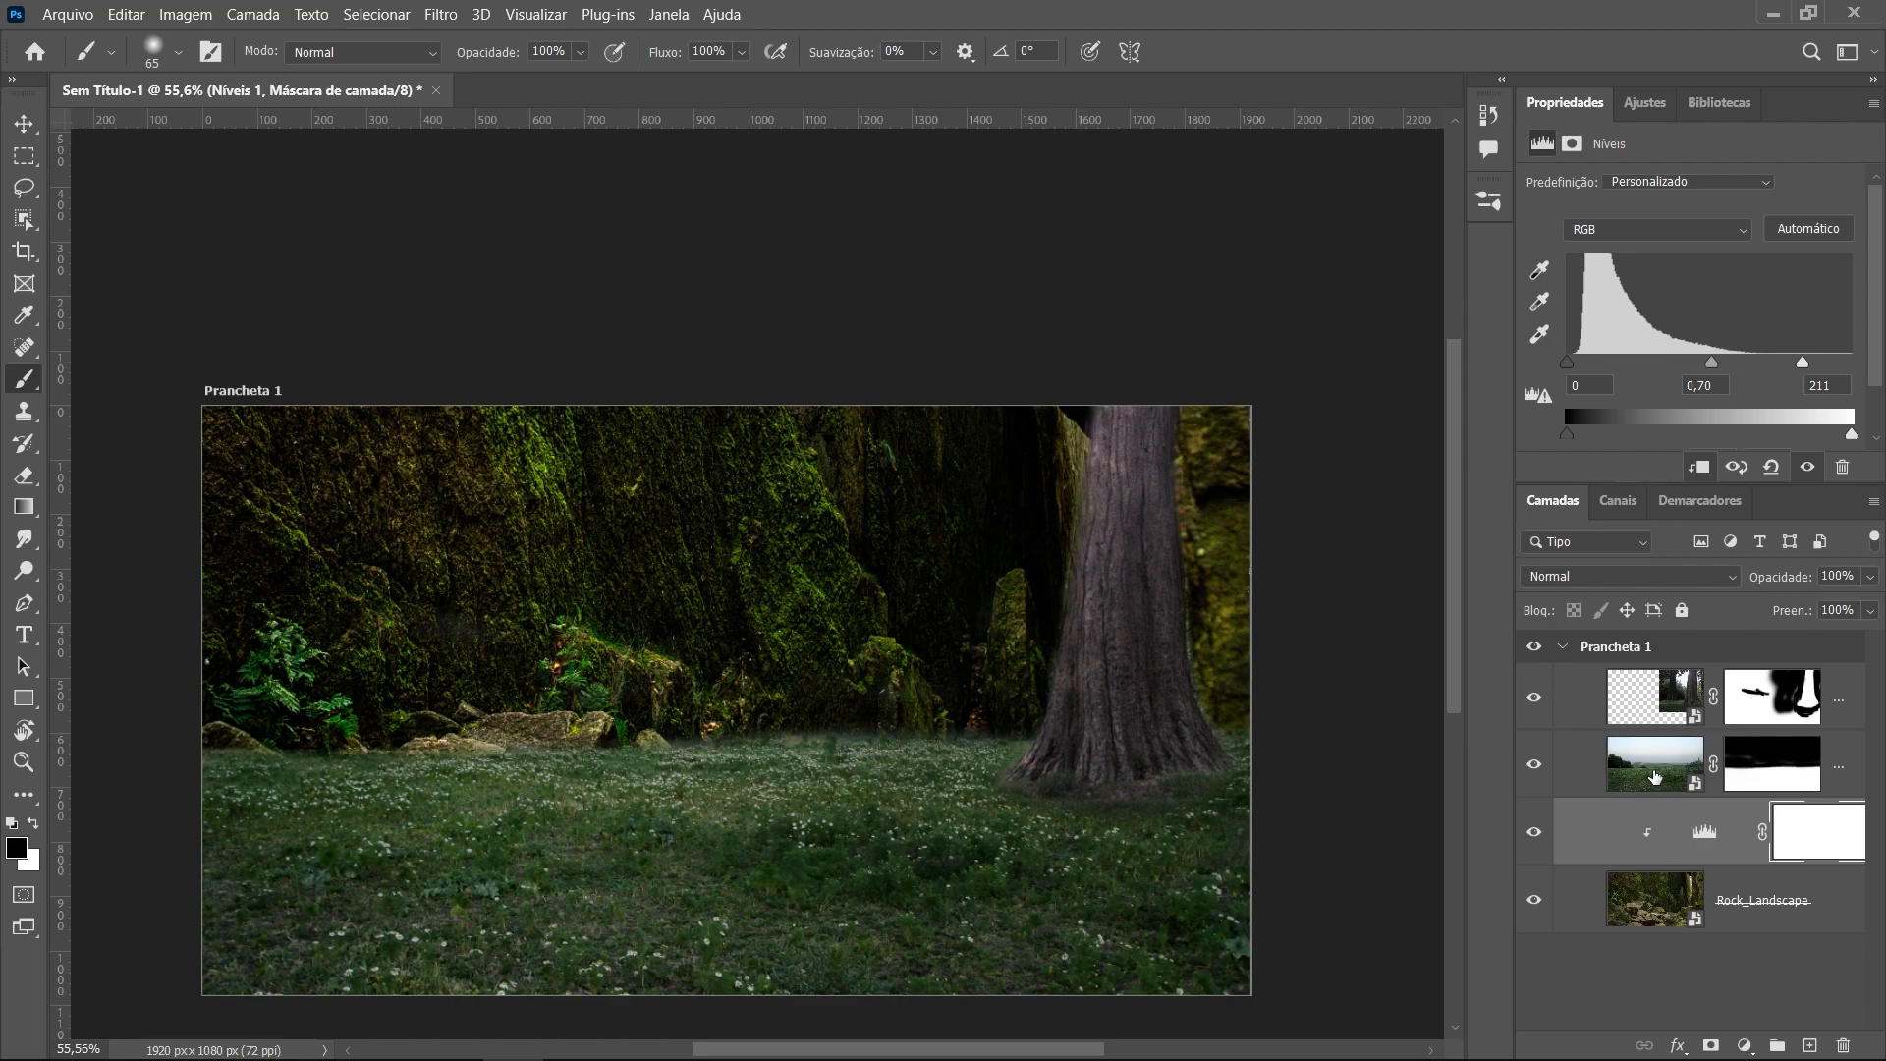
Clip an Exposure adjustment to the Landscape layer and set its exposure to -2,81
click(1655, 776)
click(1745, 1045)
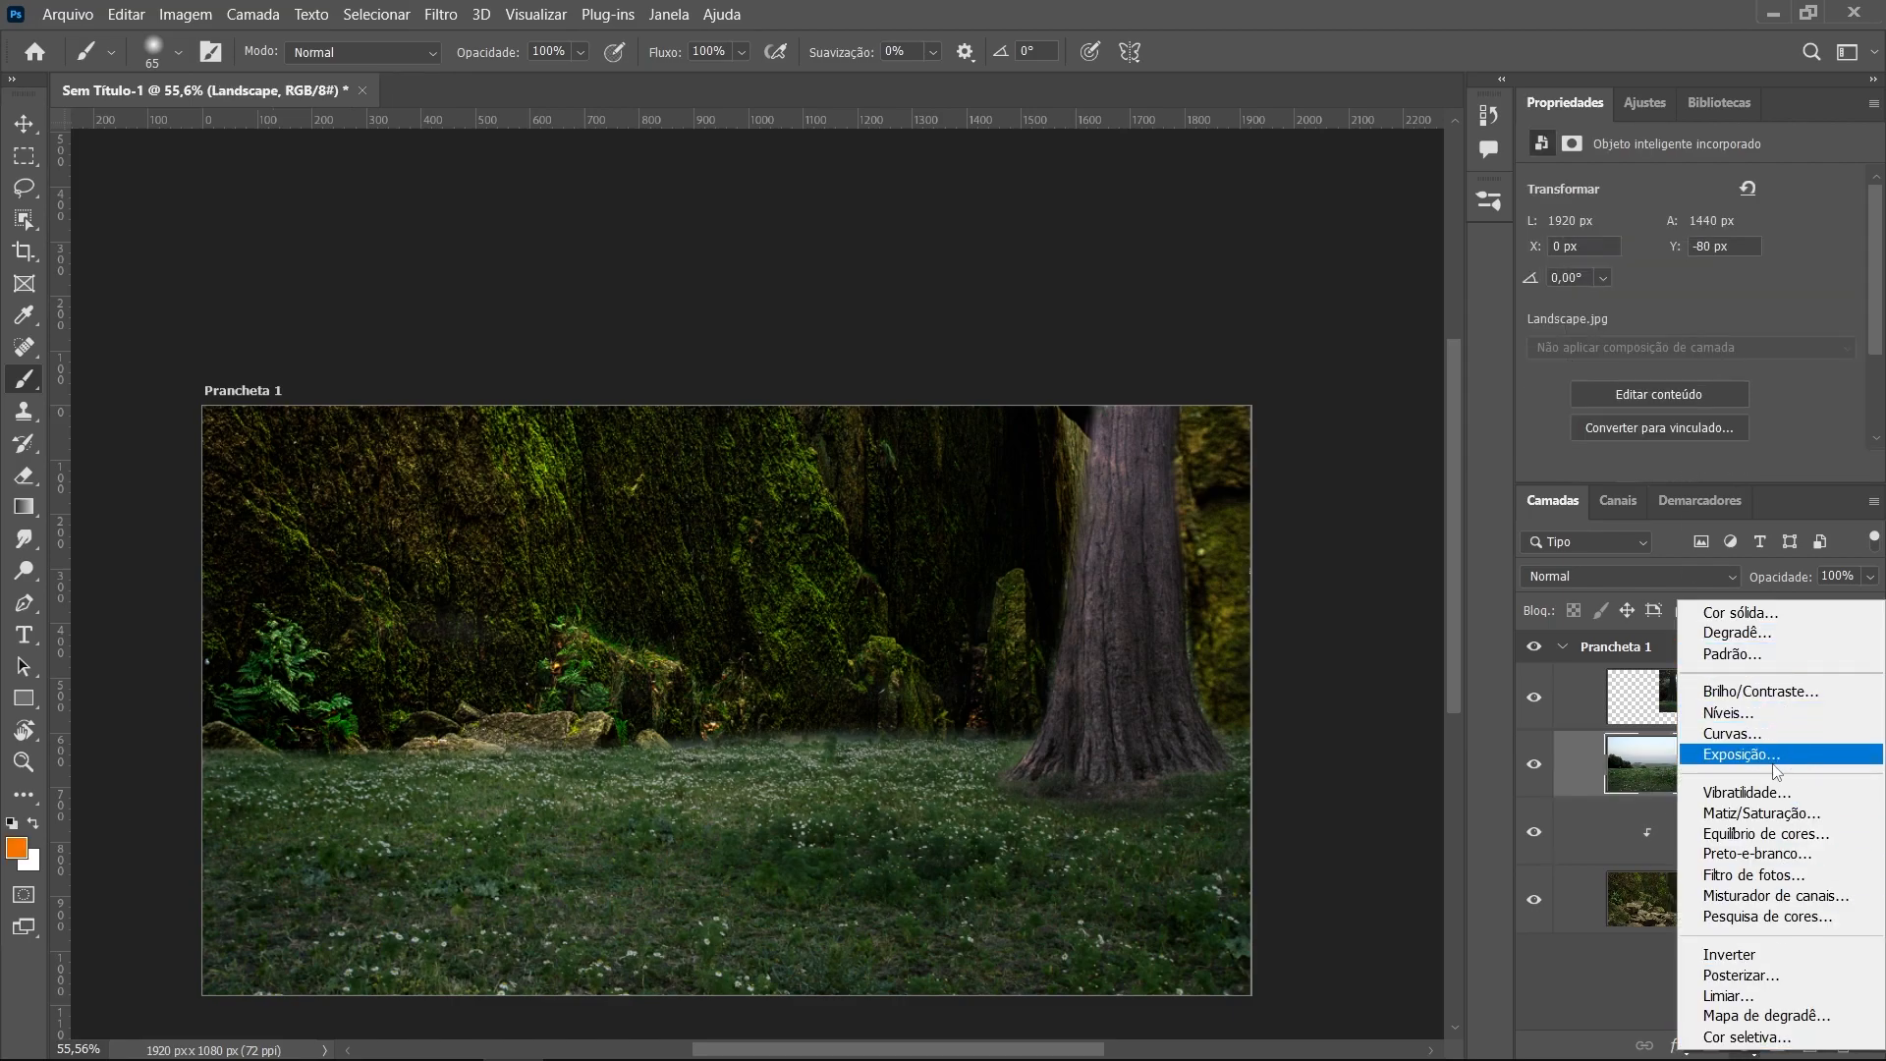
click(1743, 753)
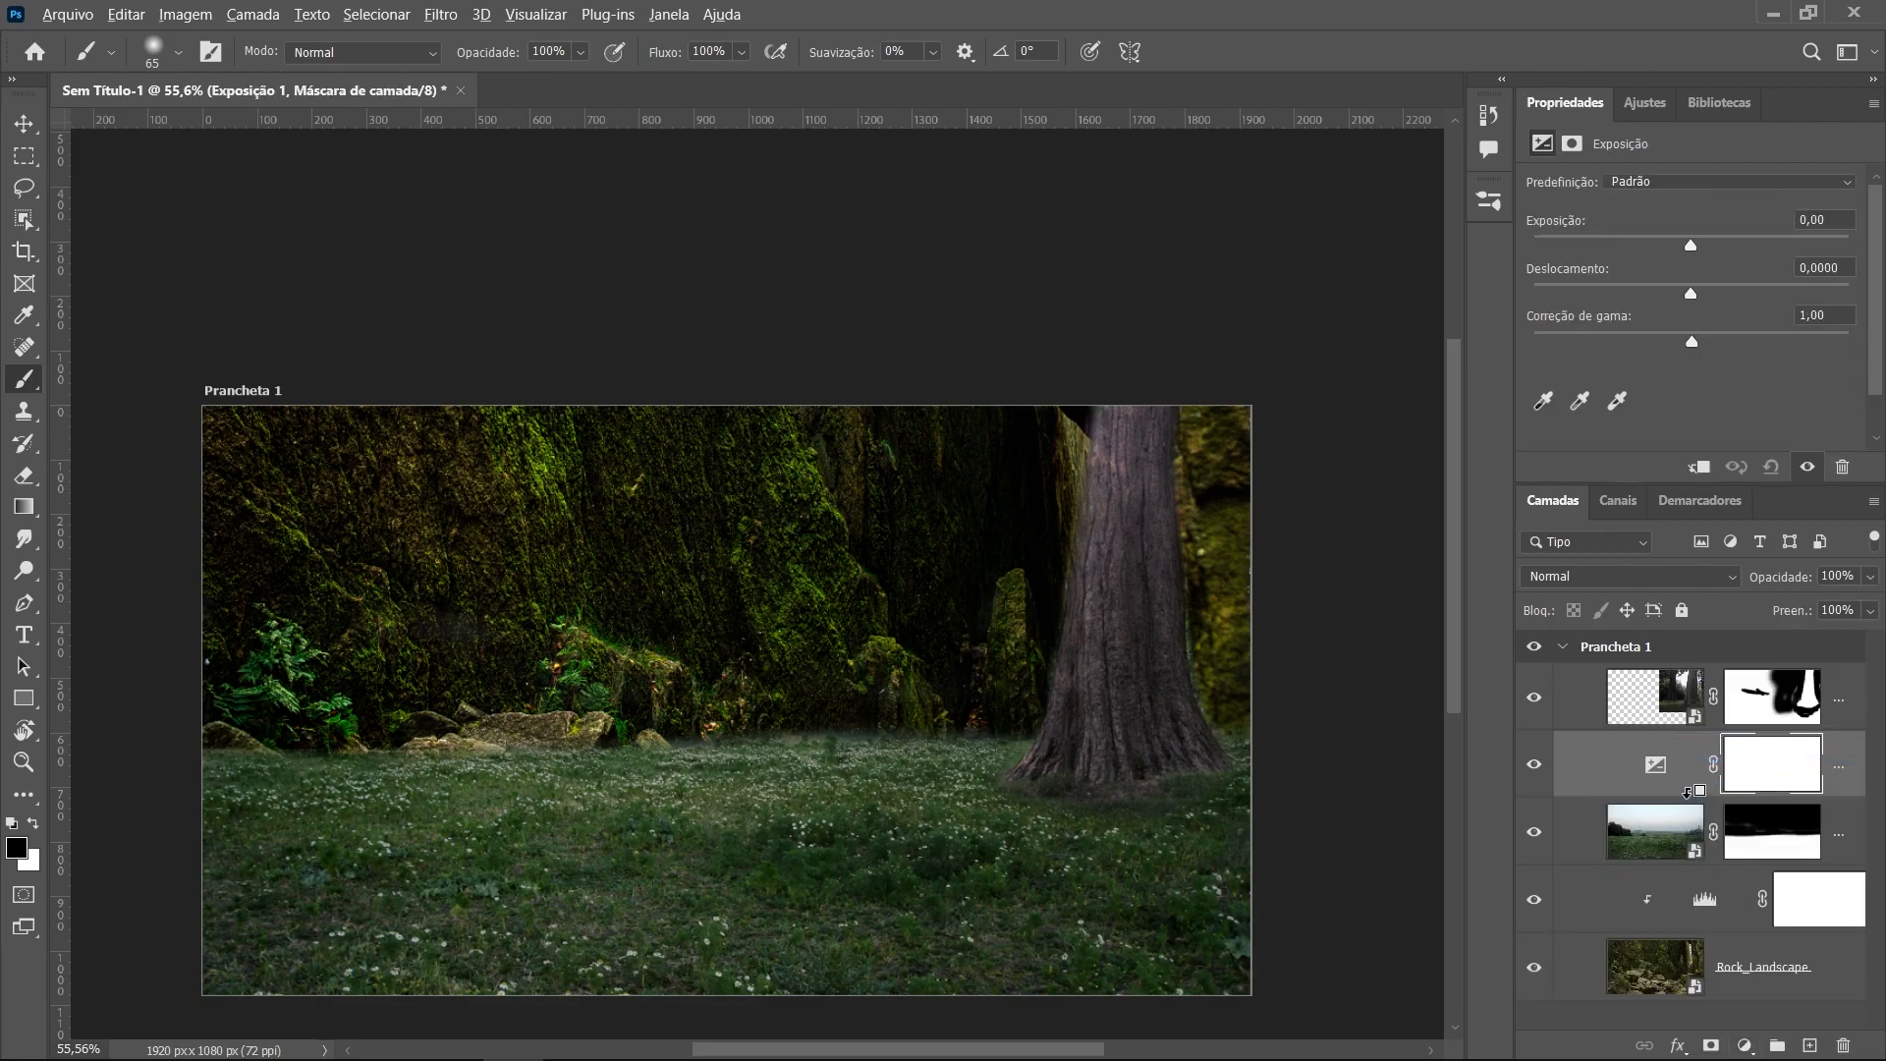
alt+click(1686, 792)
drag(1692, 243, 1616, 263)
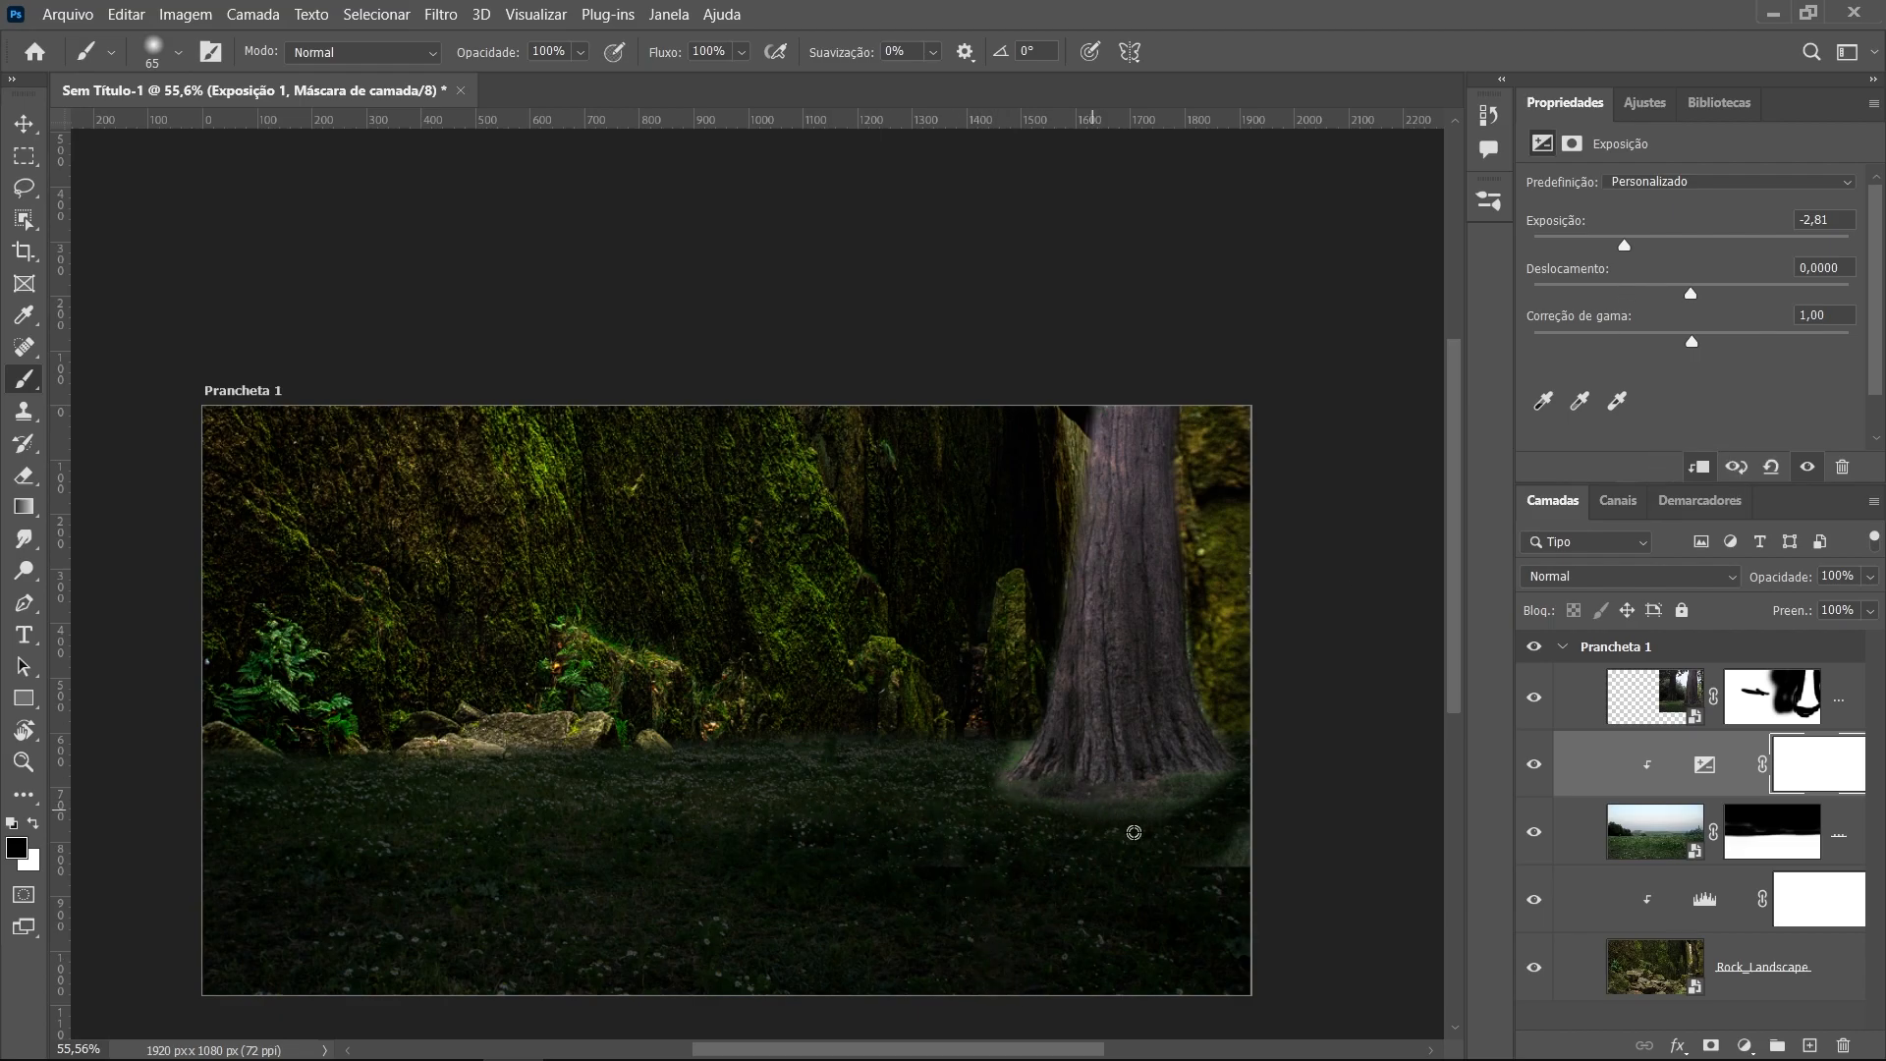
Paint black on the Tree2 mask with the 65 px brush to hide the leftover grass around the trunk's base
scroll(1116, 825, up, 5)
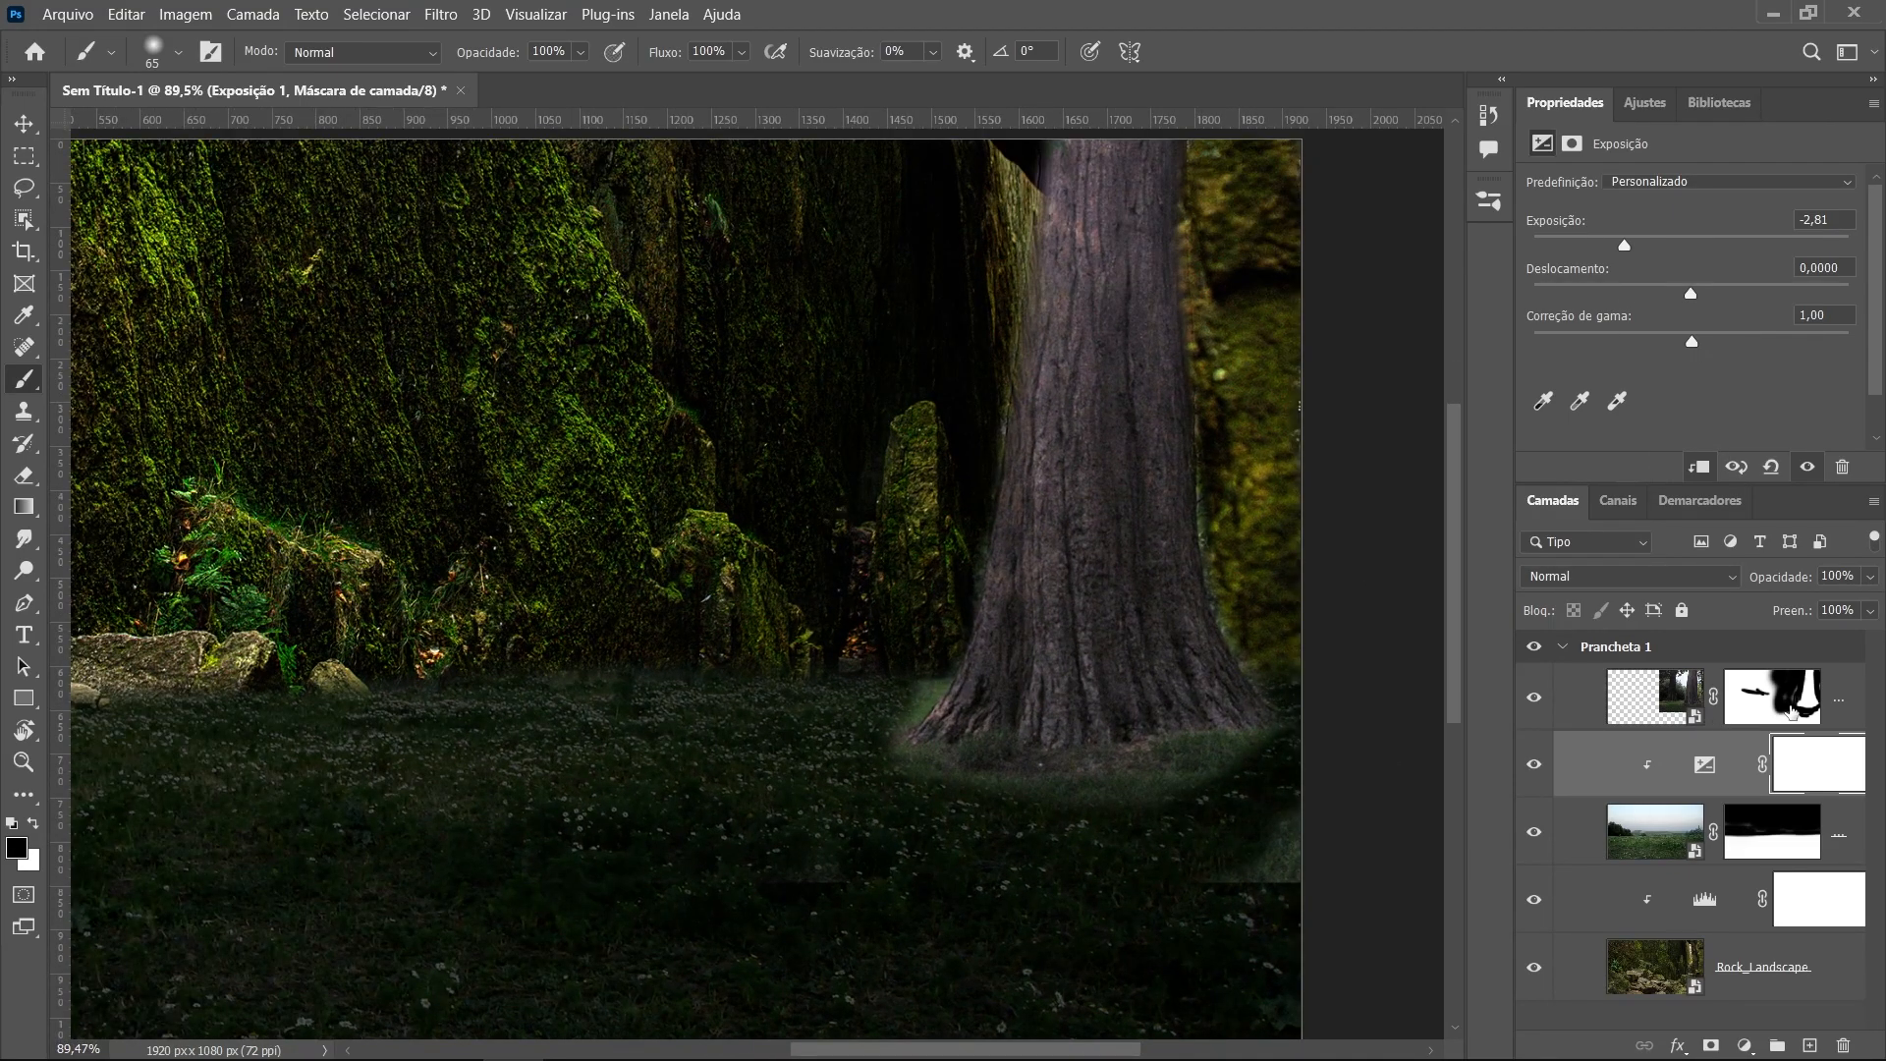
click(1783, 713)
drag(923, 700, 898, 651)
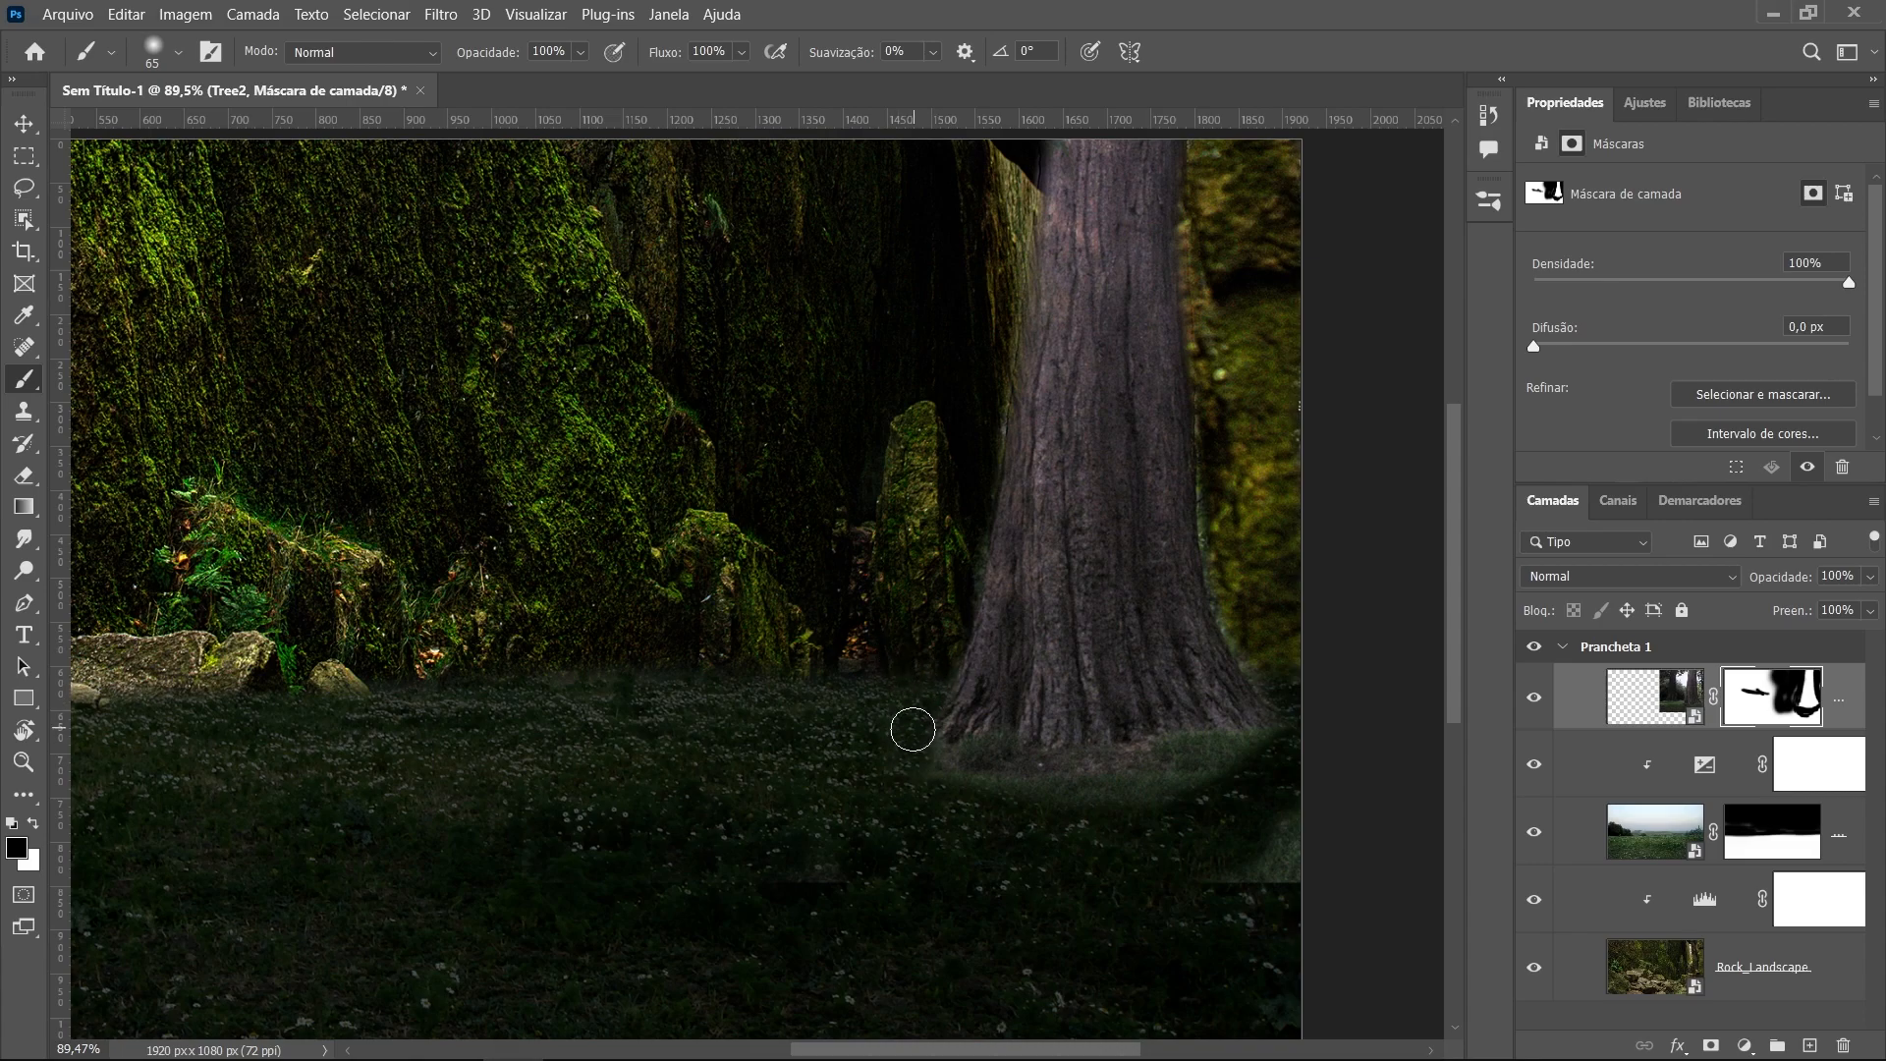
mouse_move(984, 805)
mouse_down()
mouse_move(1062, 796)
mouse_move(947, 769)
mouse_move(1173, 811)
mouse_move(1255, 755)
mouse_move(1241, 889)
mouse_move(1283, 886)
mouse_up()
mouse_move(1191, 772)
mouse_down()
mouse_move(1247, 752)
mouse_move(1108, 780)
mouse_up()
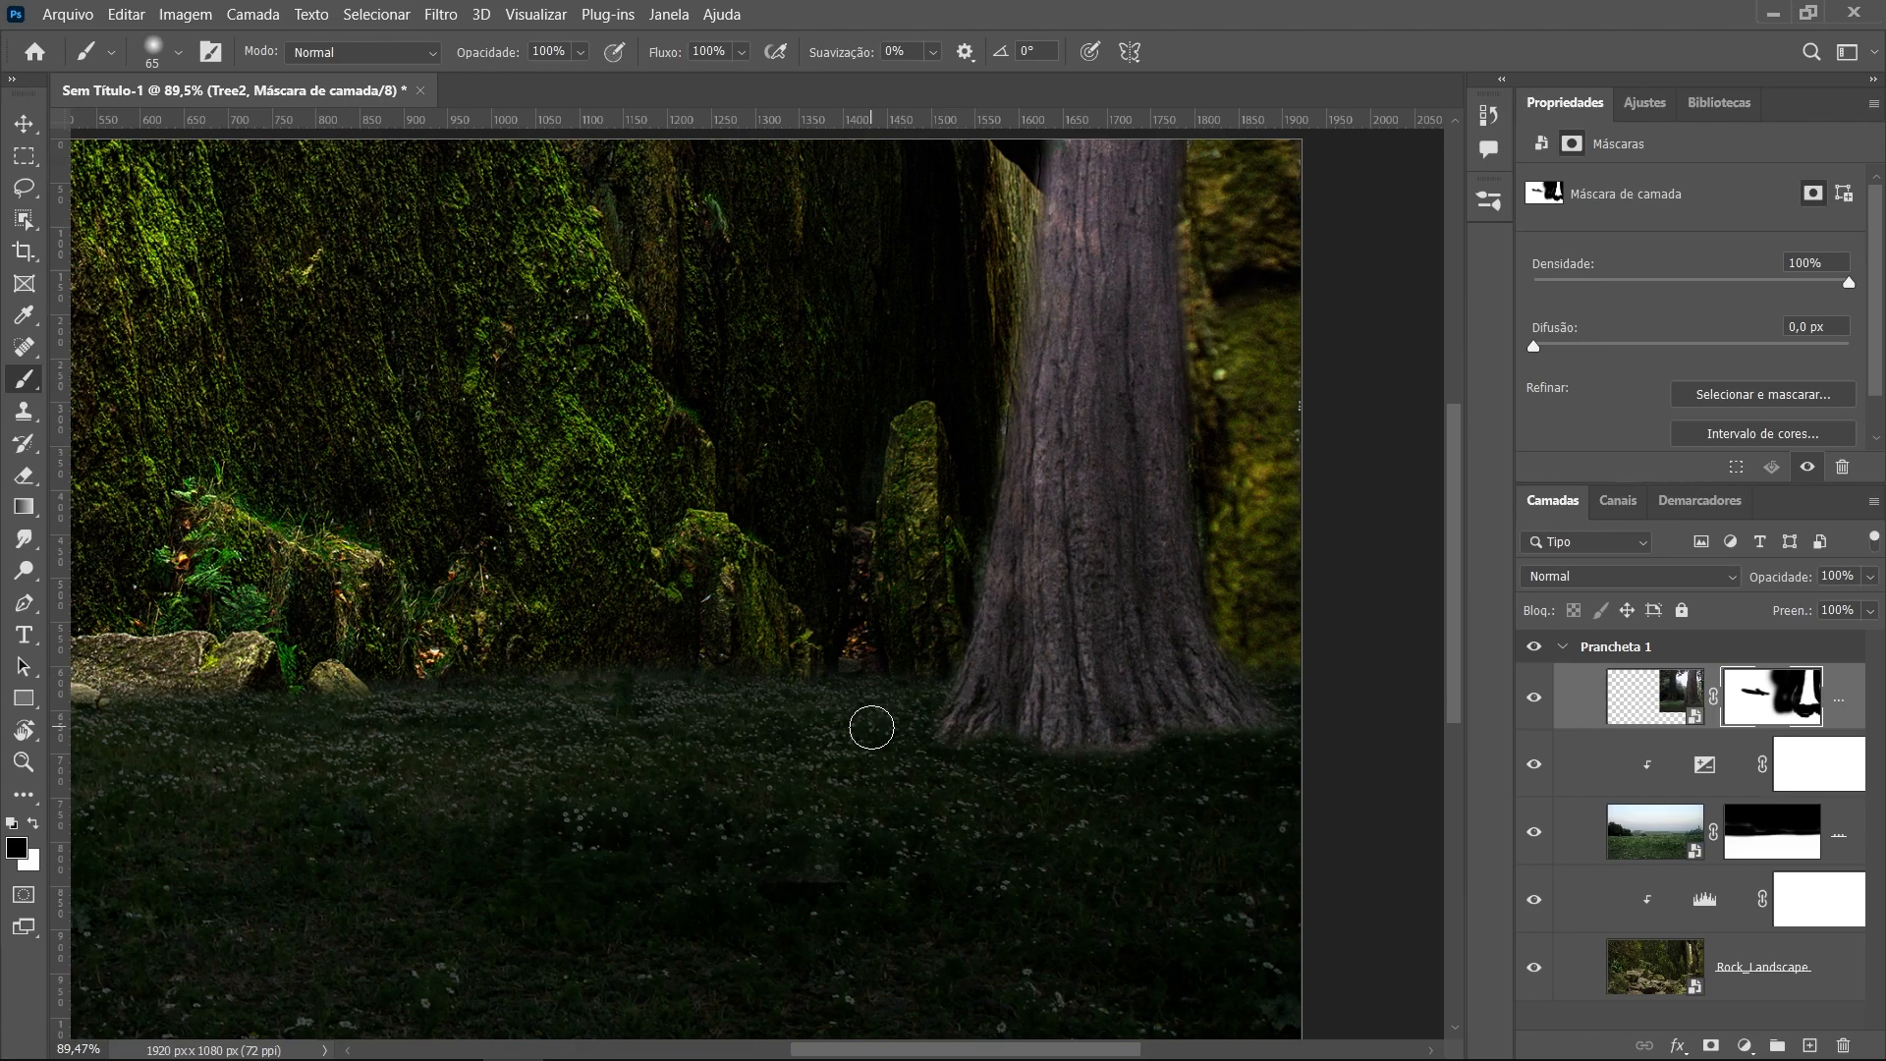
Enlarge the brush to 73 px and mask out the remaining ground fringe below the Tree2 trunk's roots
scroll(994, 734, down, 6)
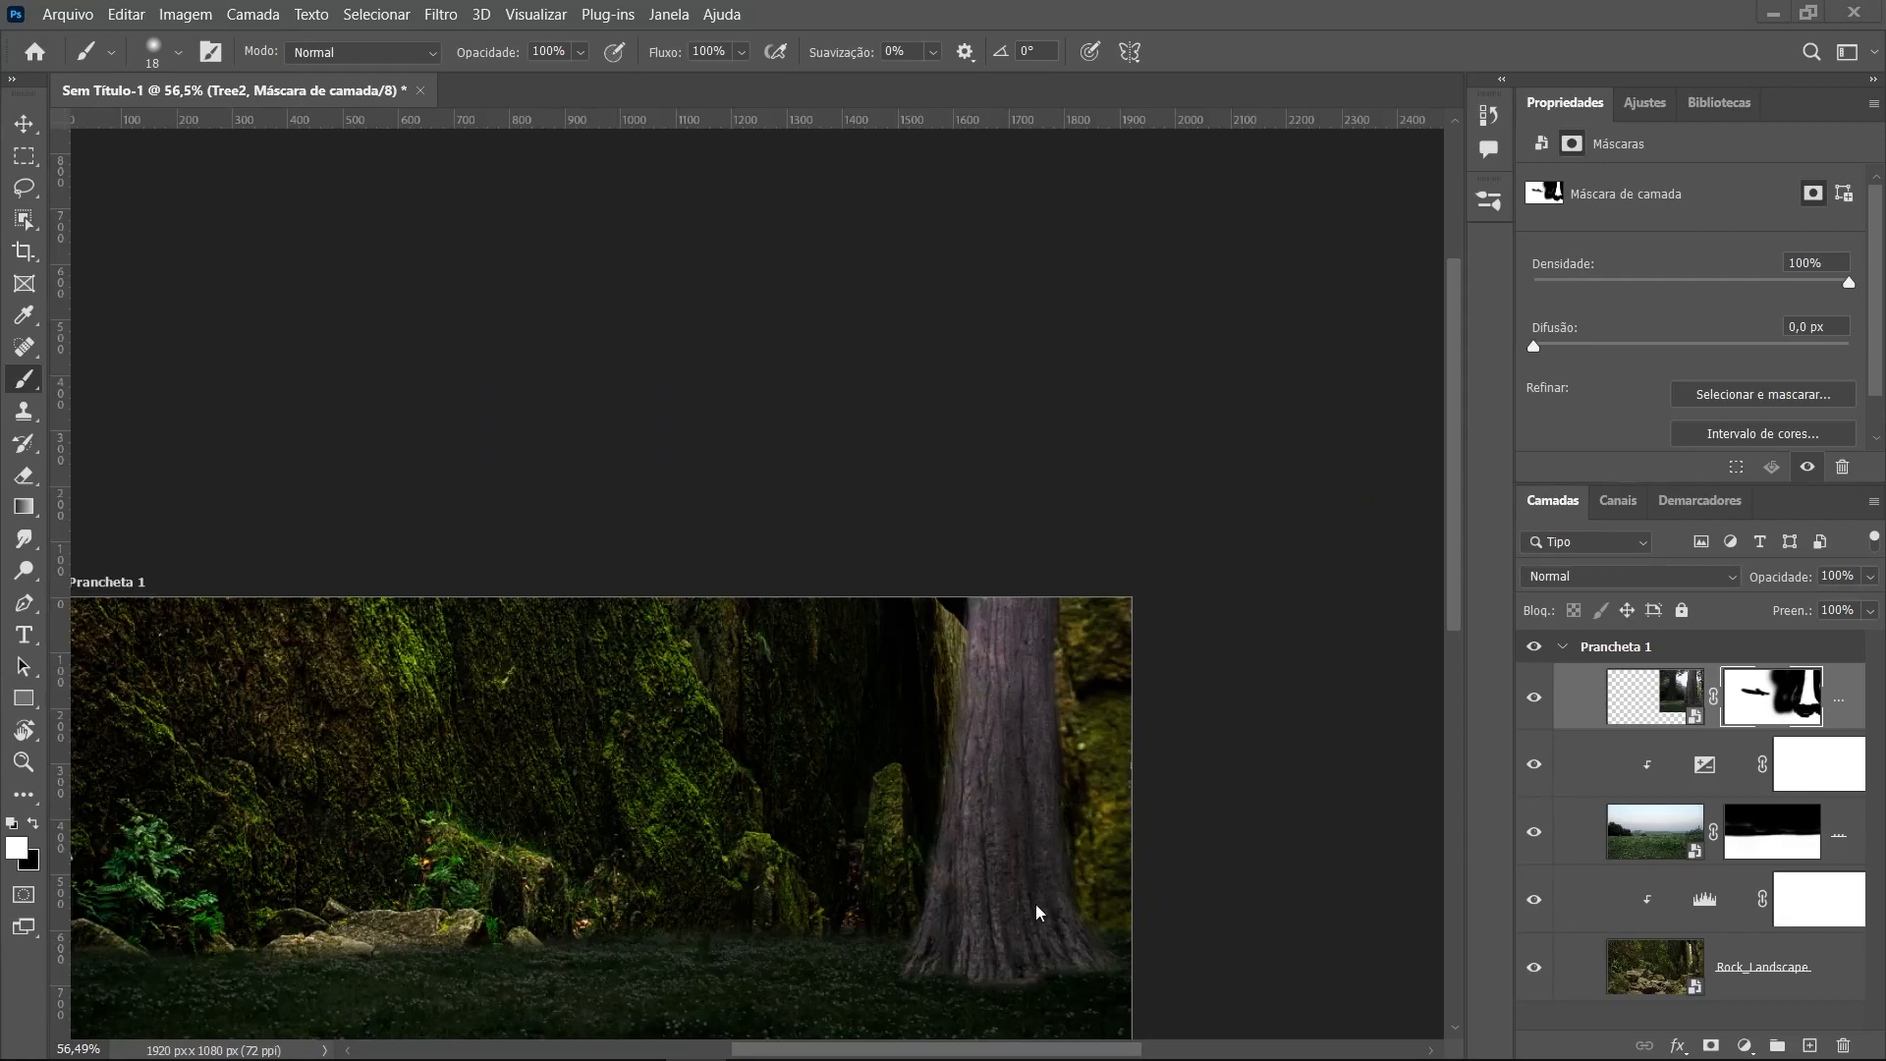
drag(1015, 831, 1076, 541)
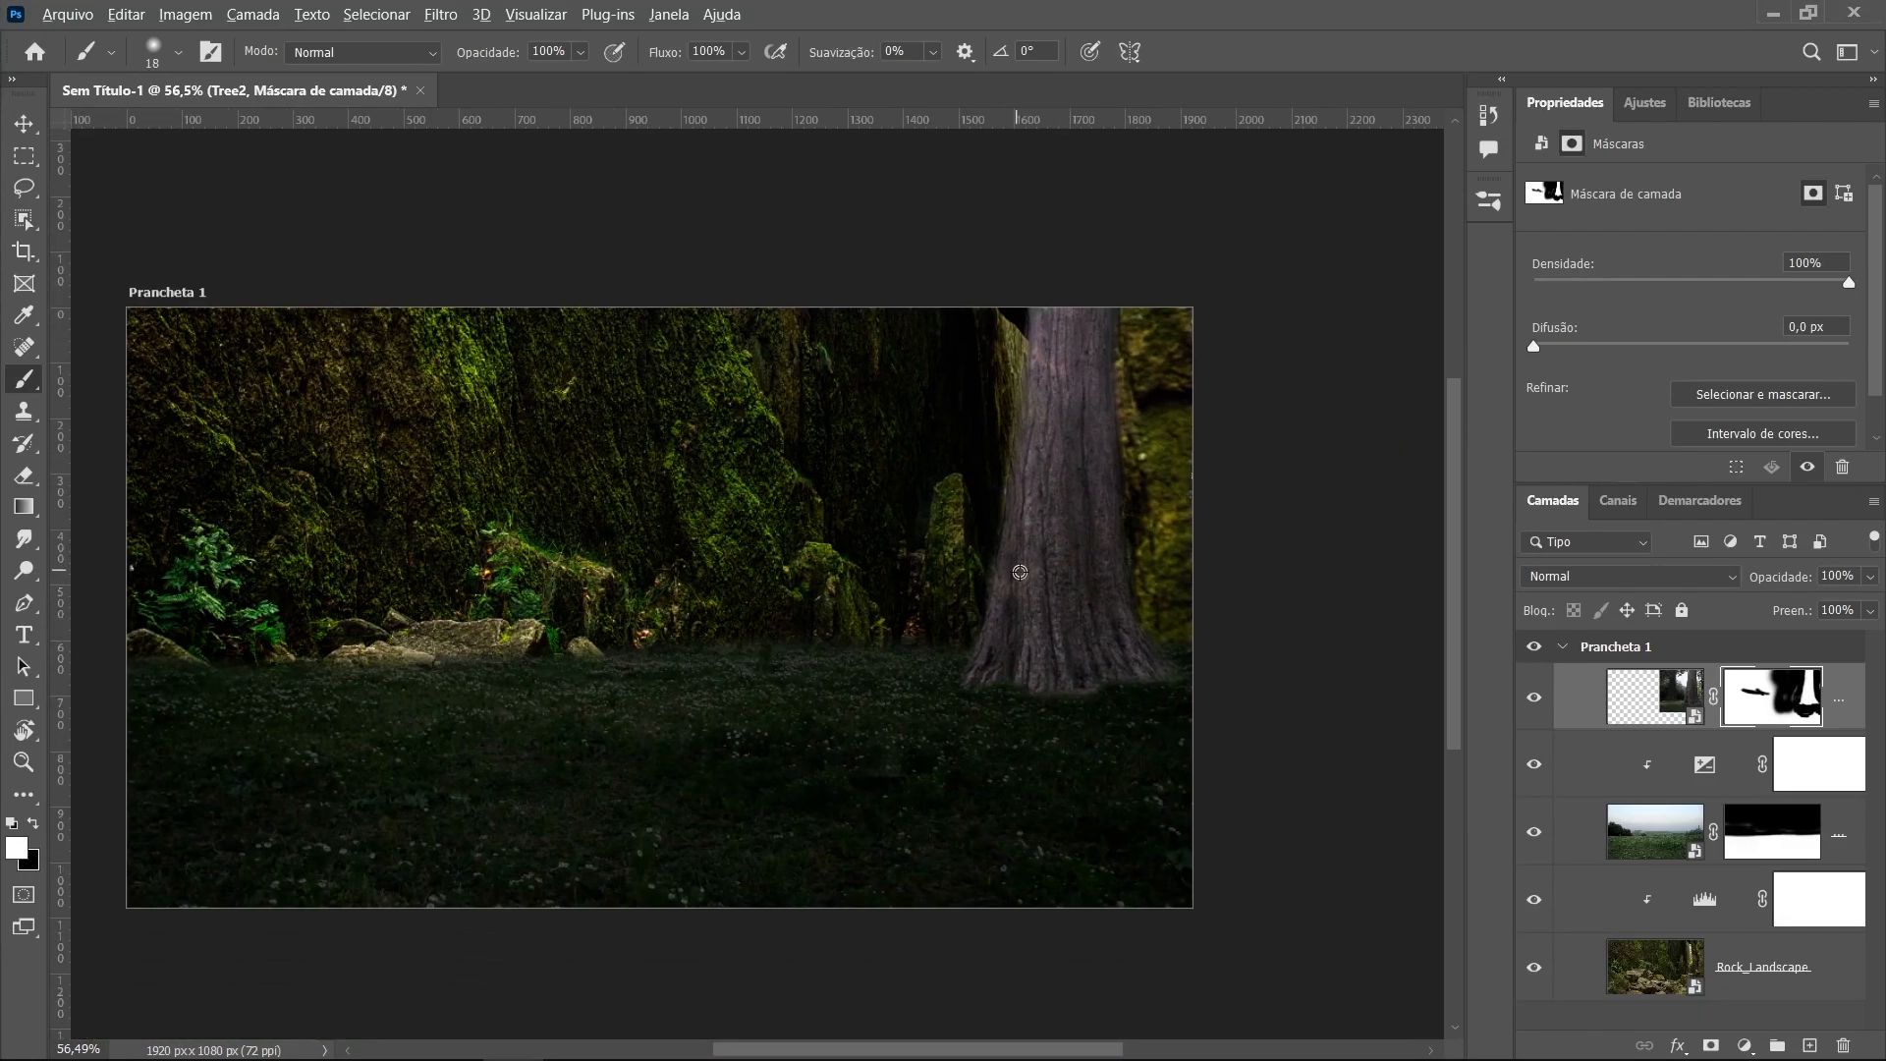
scroll(1019, 571, up, 5)
mouse_move(1210, 818)
mouse_down()
mouse_move(1303, 849)
mouse_move(1403, 830)
mouse_move(1231, 869)
mouse_move(1358, 849)
mouse_move(1435, 810)
mouse_move(1429, 710)
mouse_move(1434, 816)
mouse_up()
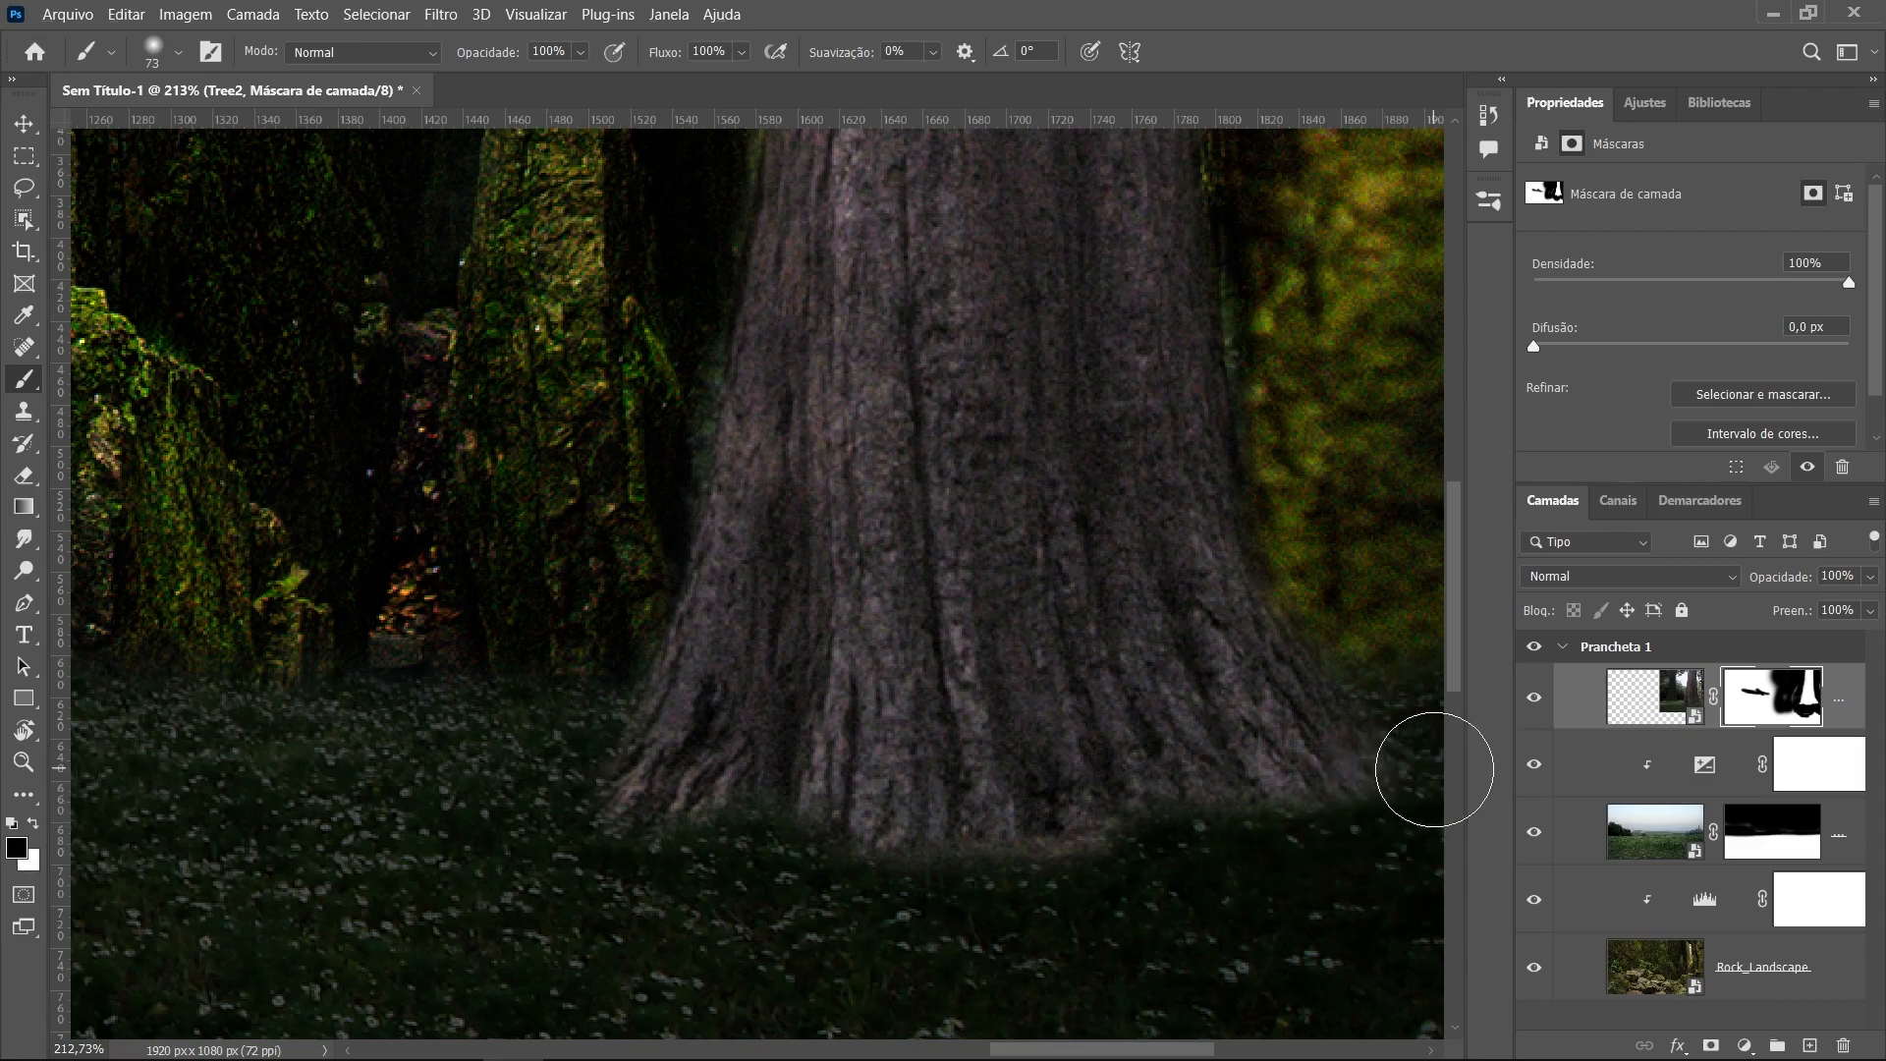
mouse_move(1177, 874)
mouse_down()
mouse_move(1070, 860)
mouse_move(1027, 899)
mouse_move(989, 882)
mouse_move(905, 905)
mouse_move(1061, 882)
mouse_up()
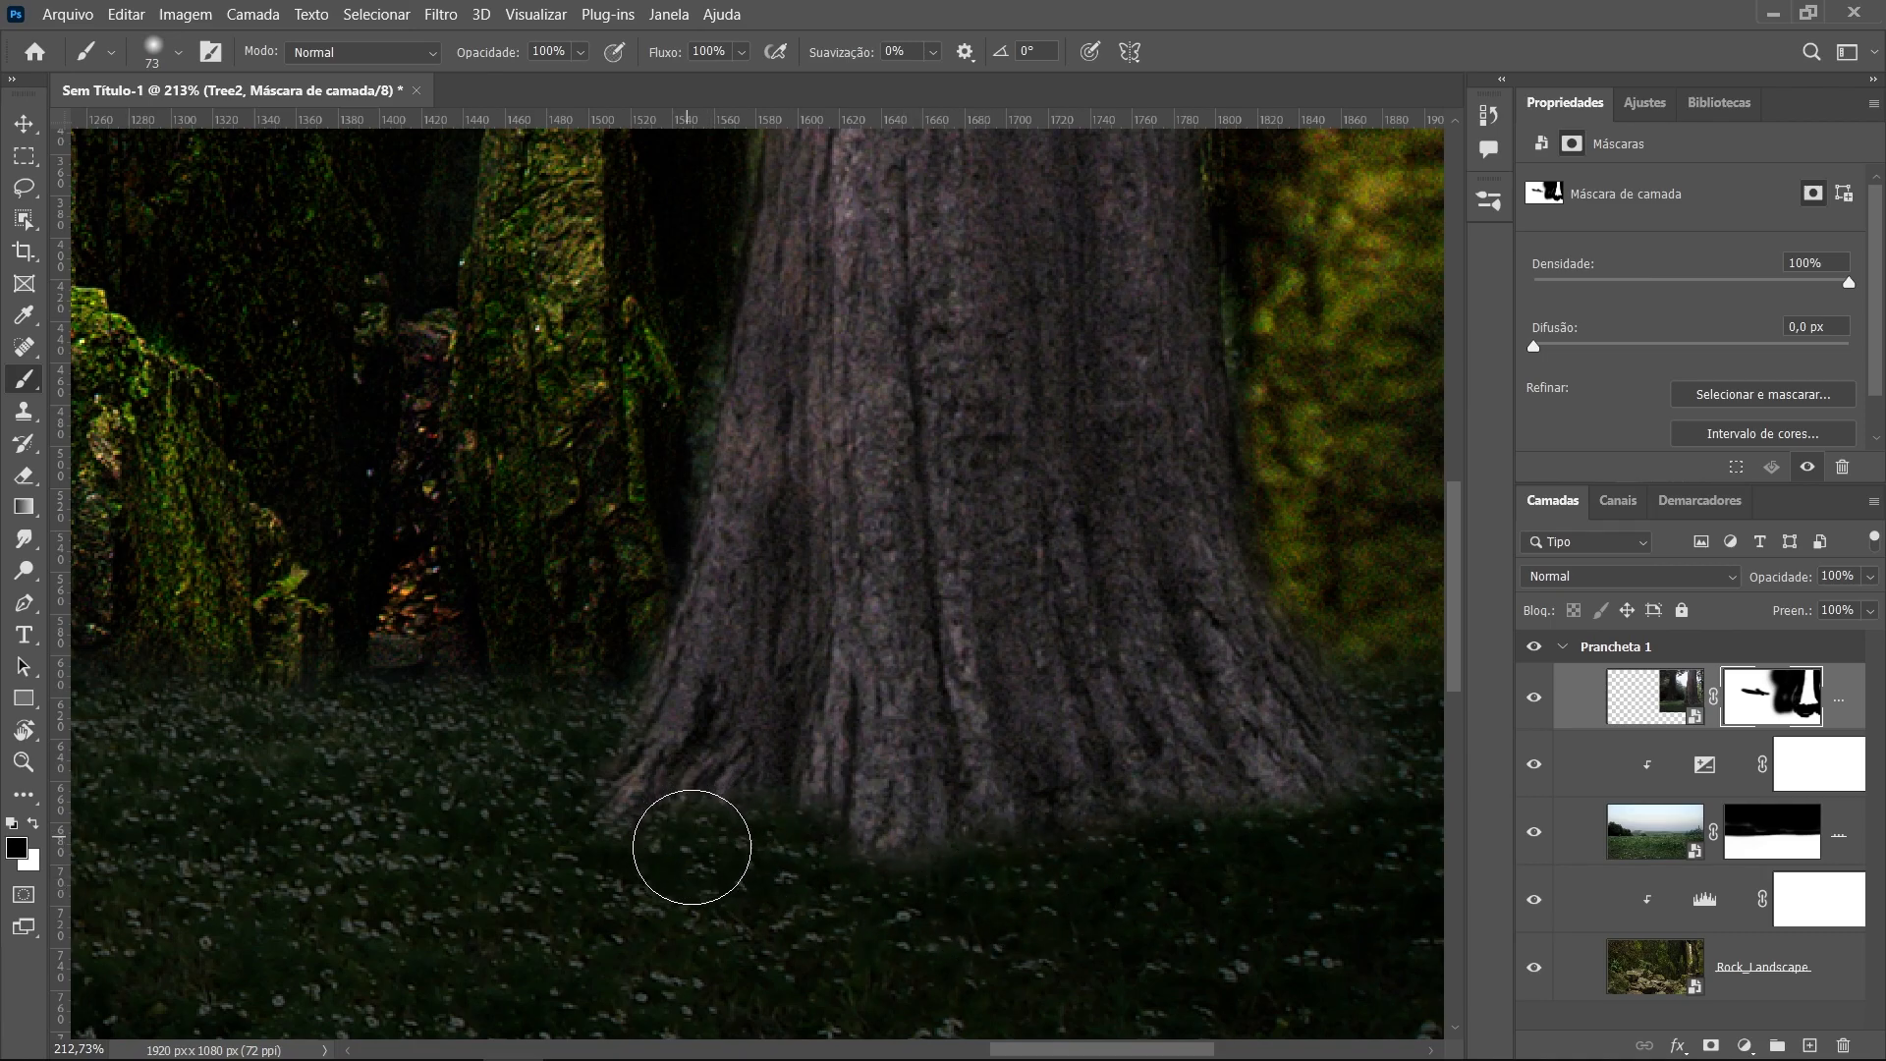
scroll(669, 897, down, 6)
scroll(782, 724, up, 4)
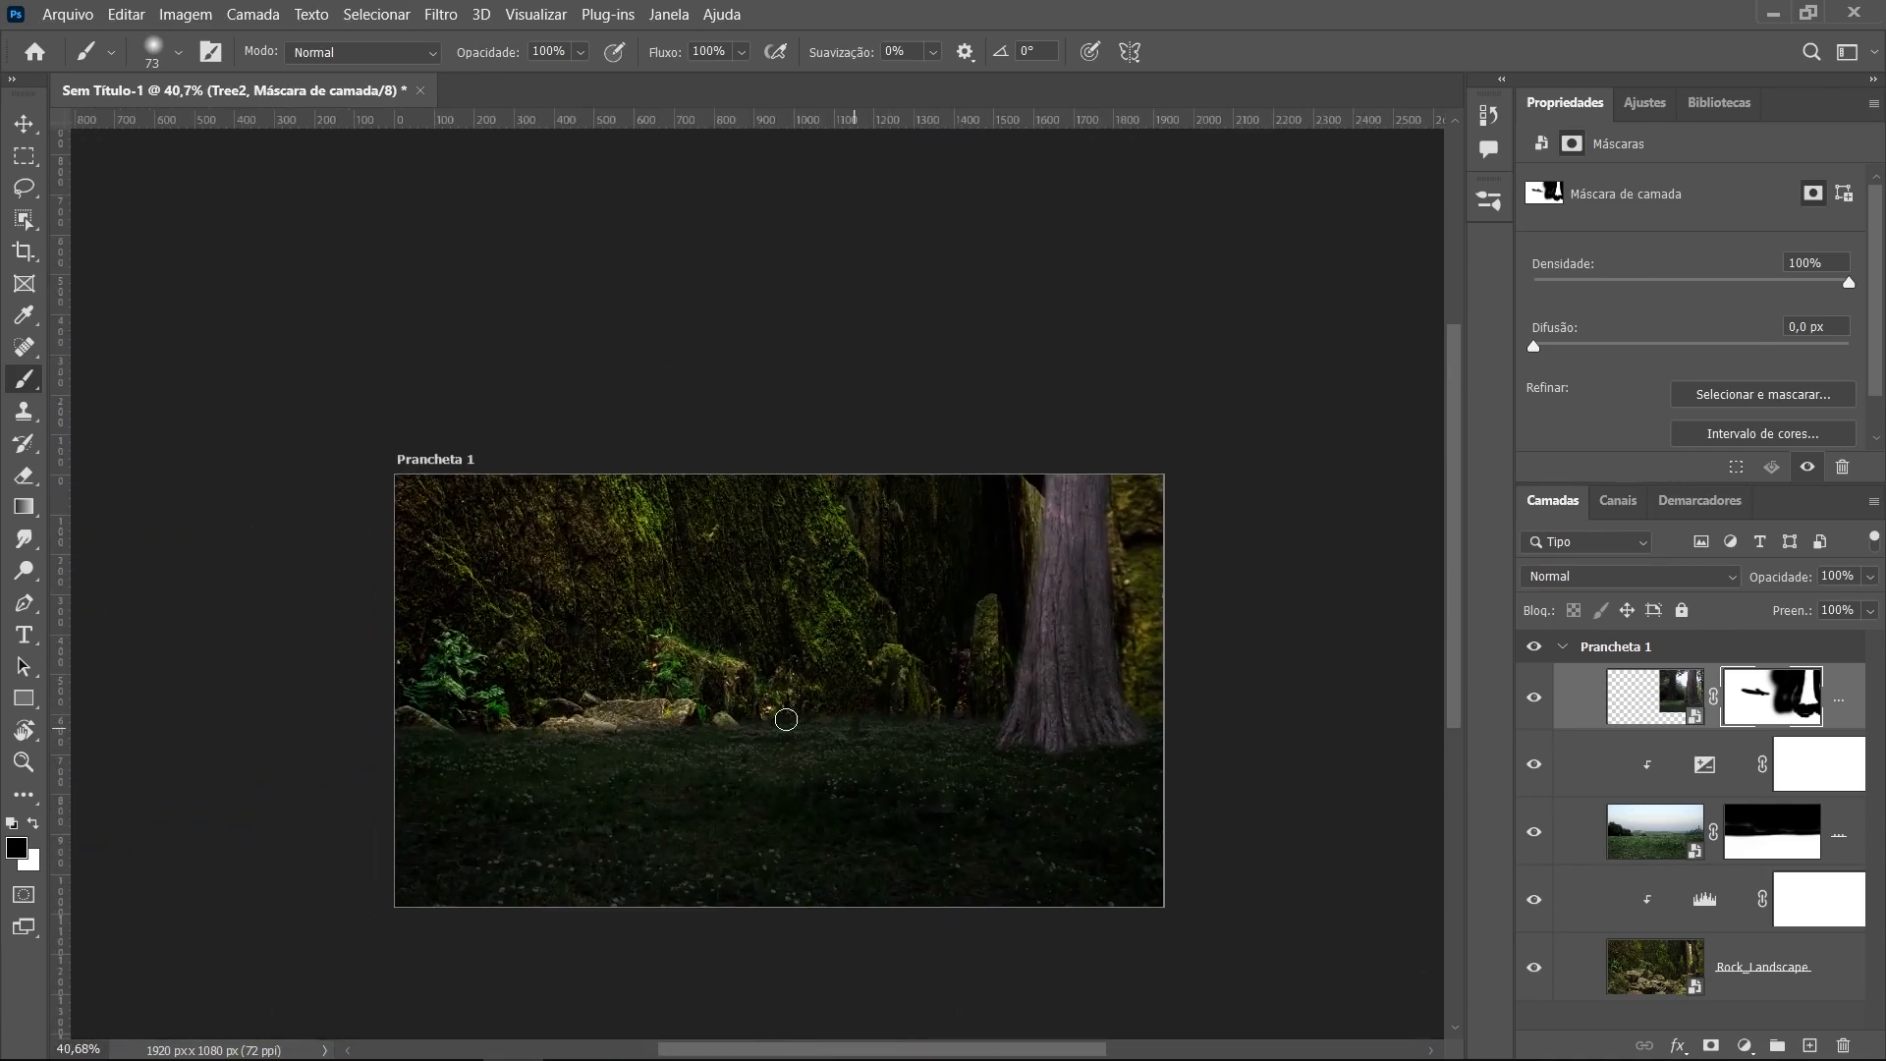
scroll(936, 743, down, 2)
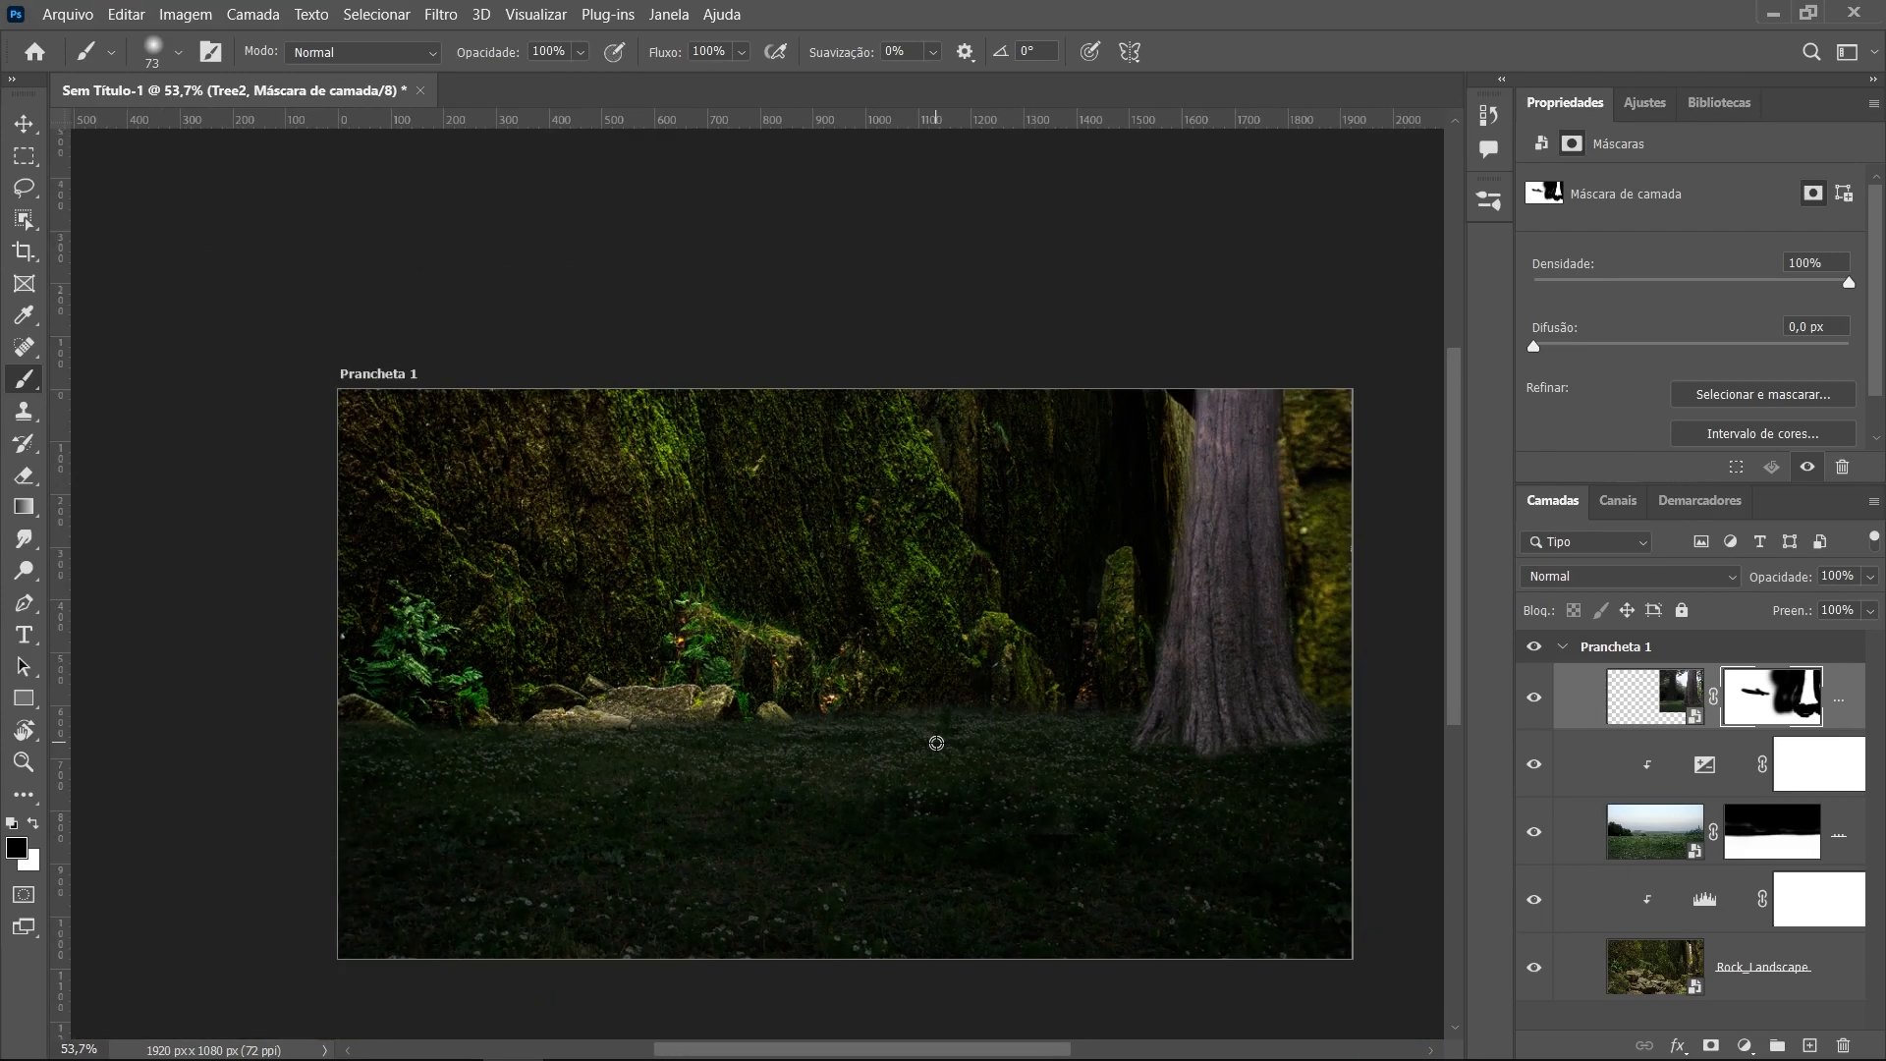
scroll(1234, 506, up, 10)
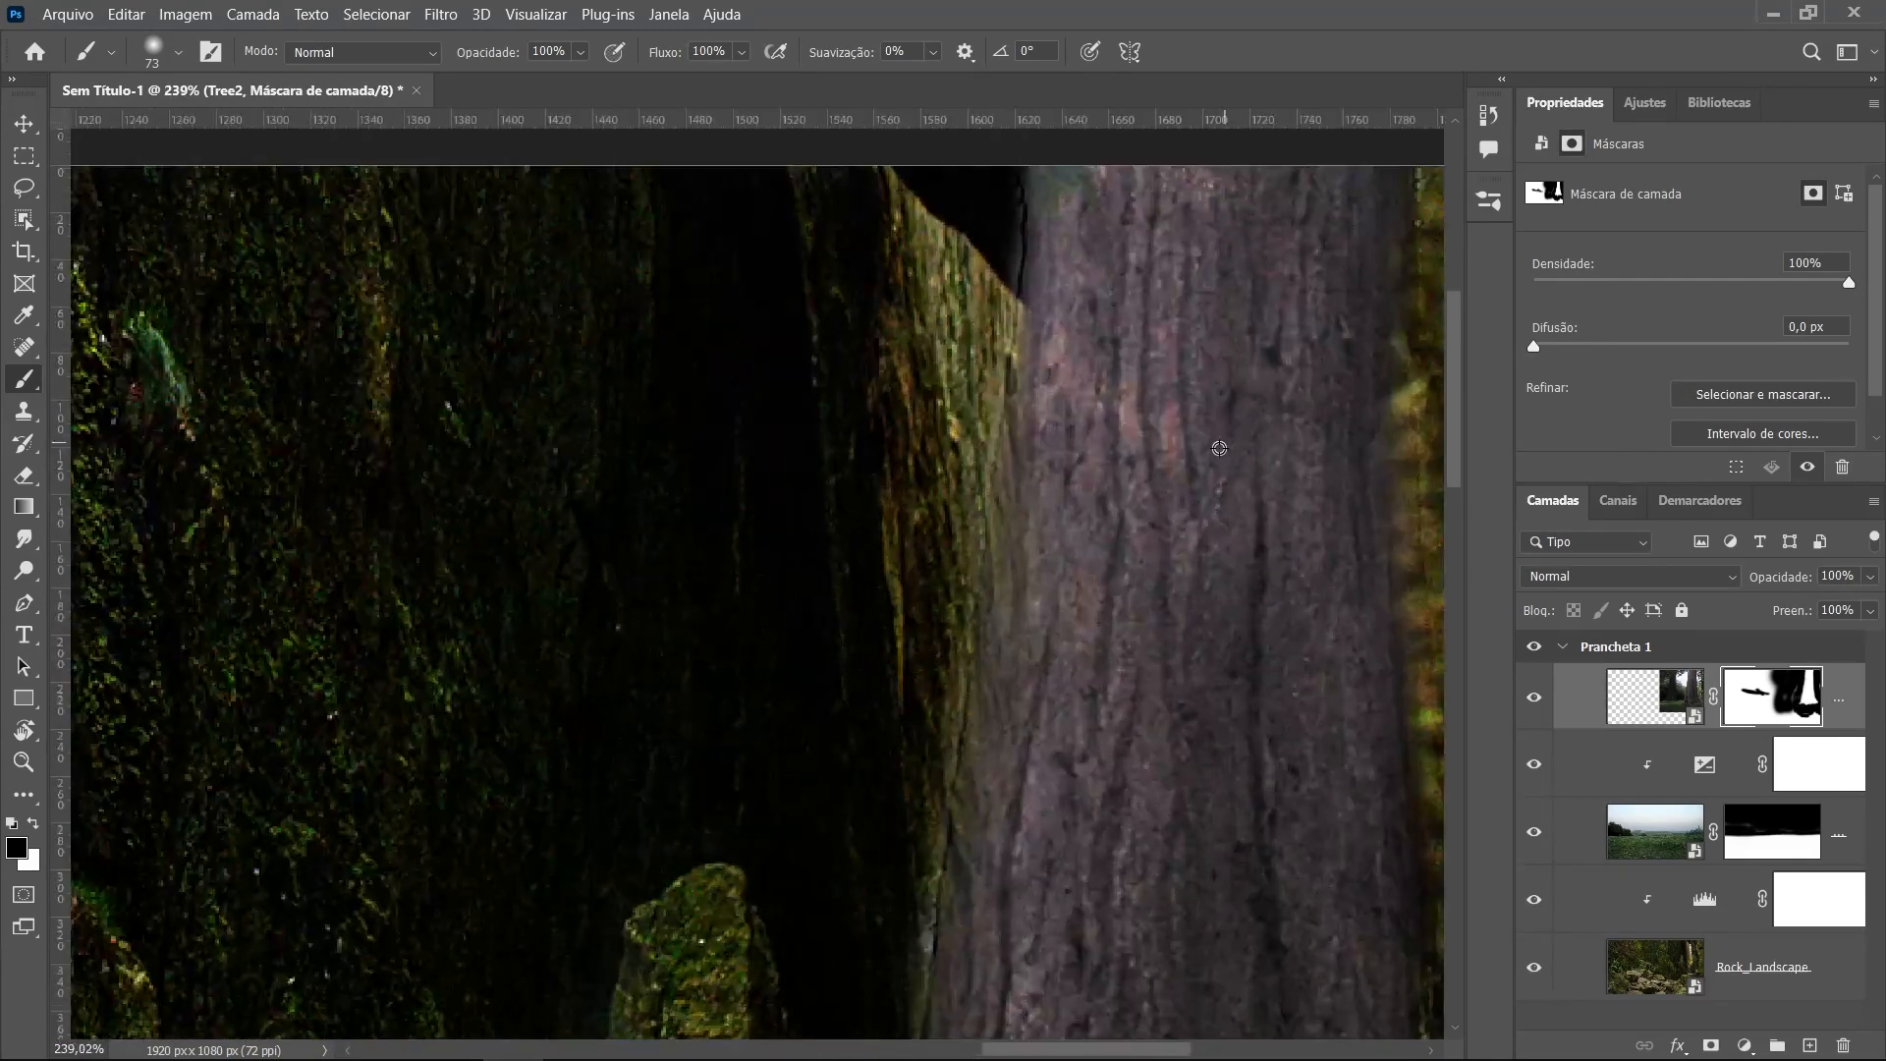
scroll(974, 373, down, 10)
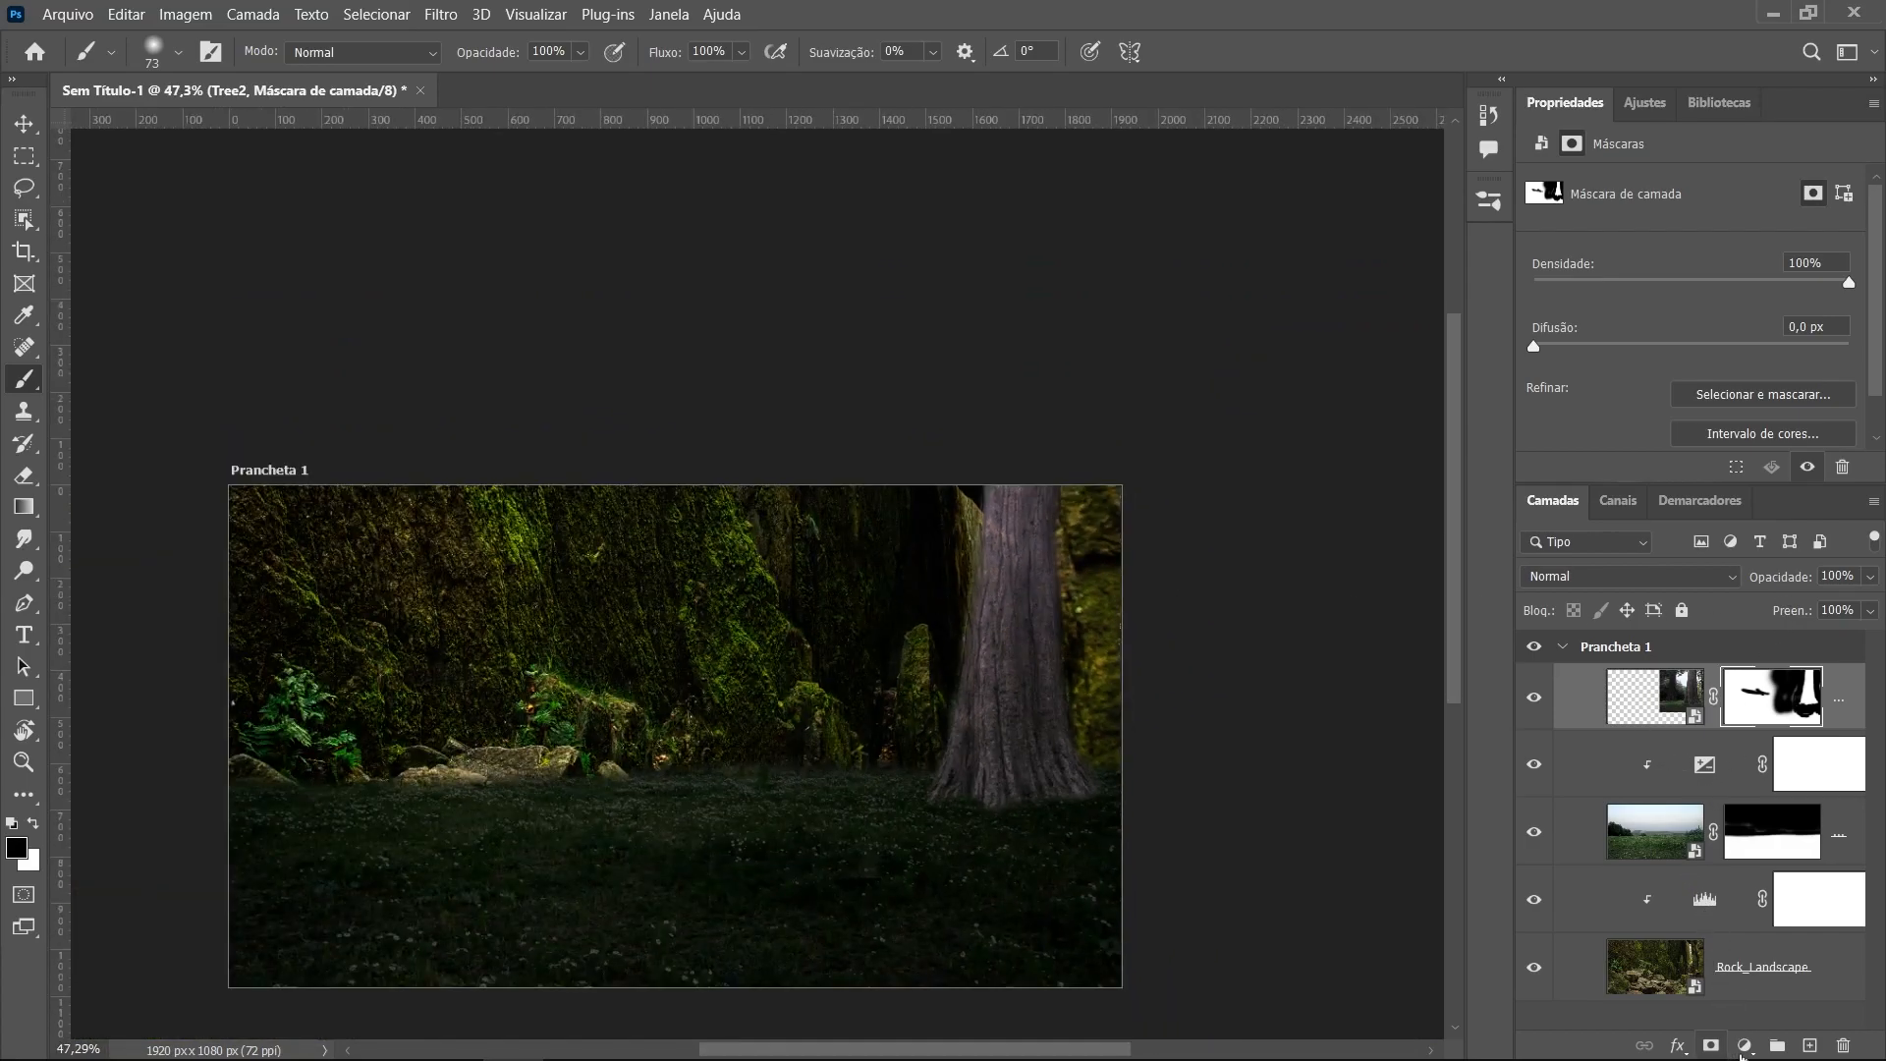
Clip an Exposure adjustment to the Tree2 layer and lower its exposure to -1,82
click(1743, 1049)
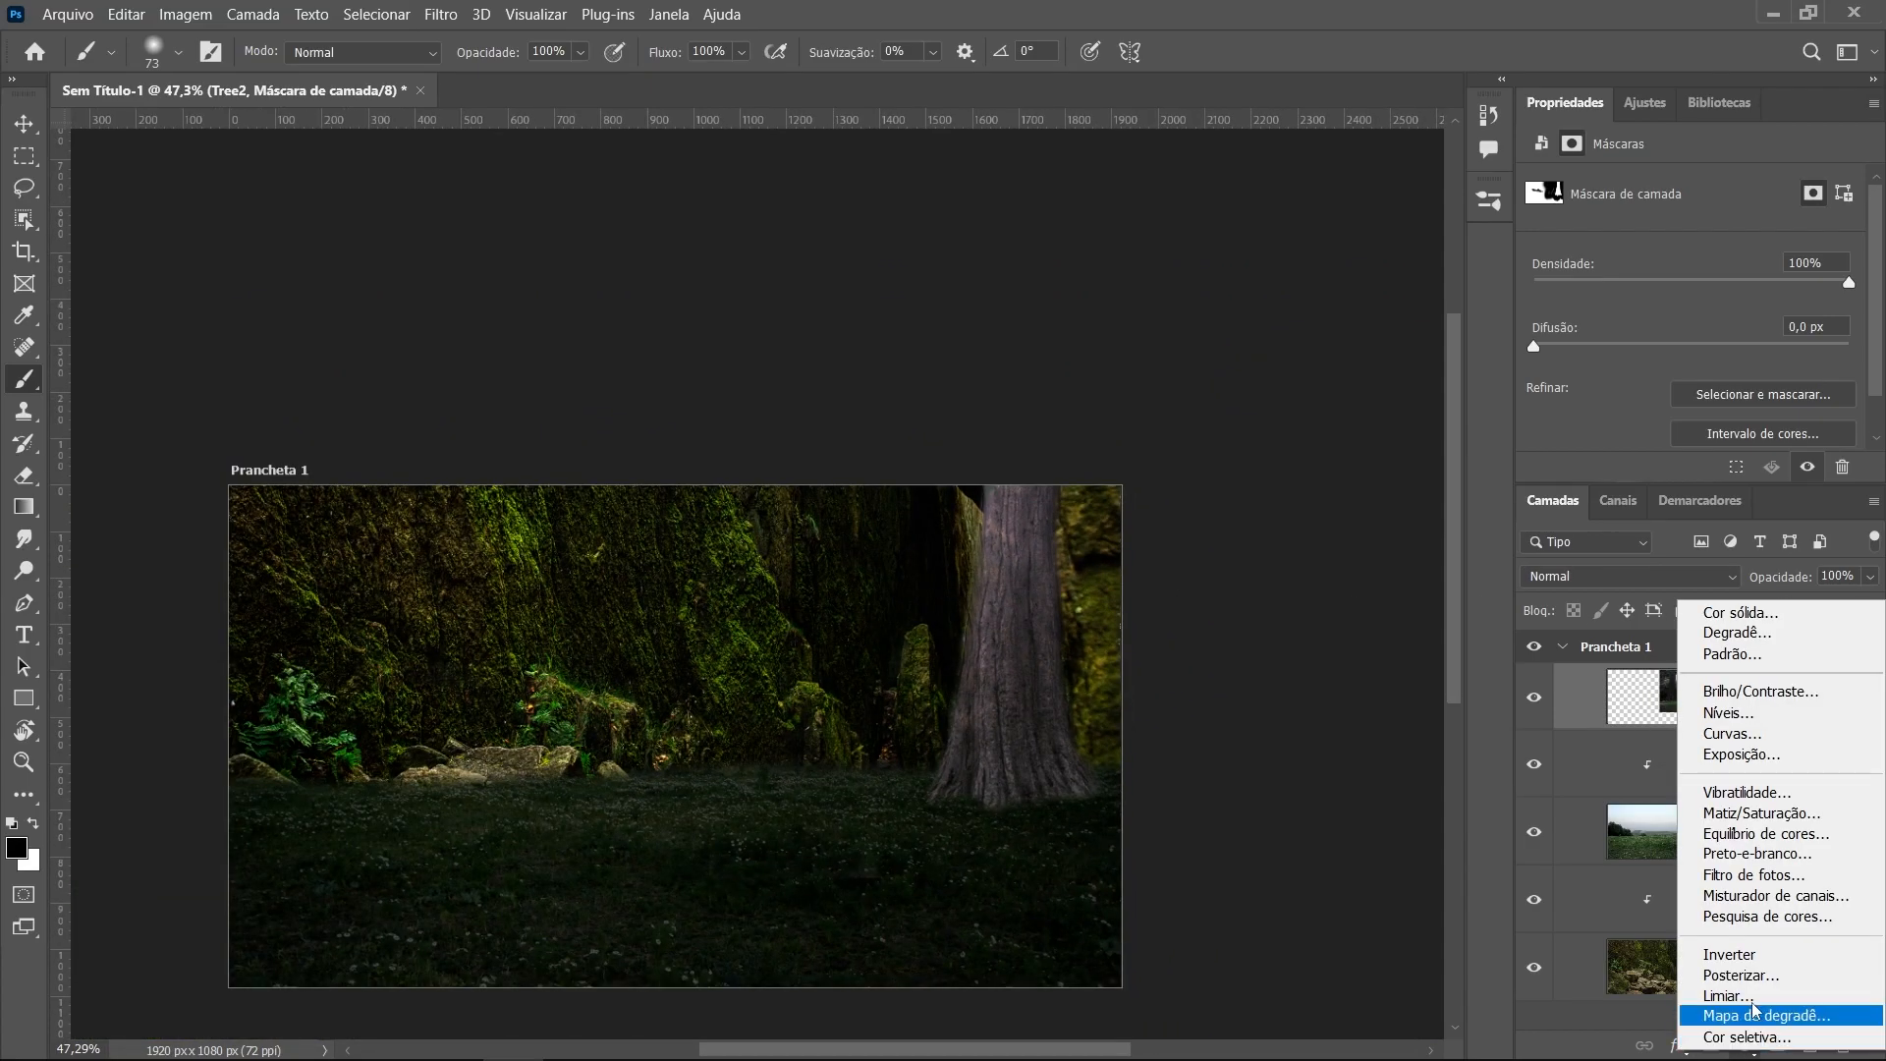
click(1771, 755)
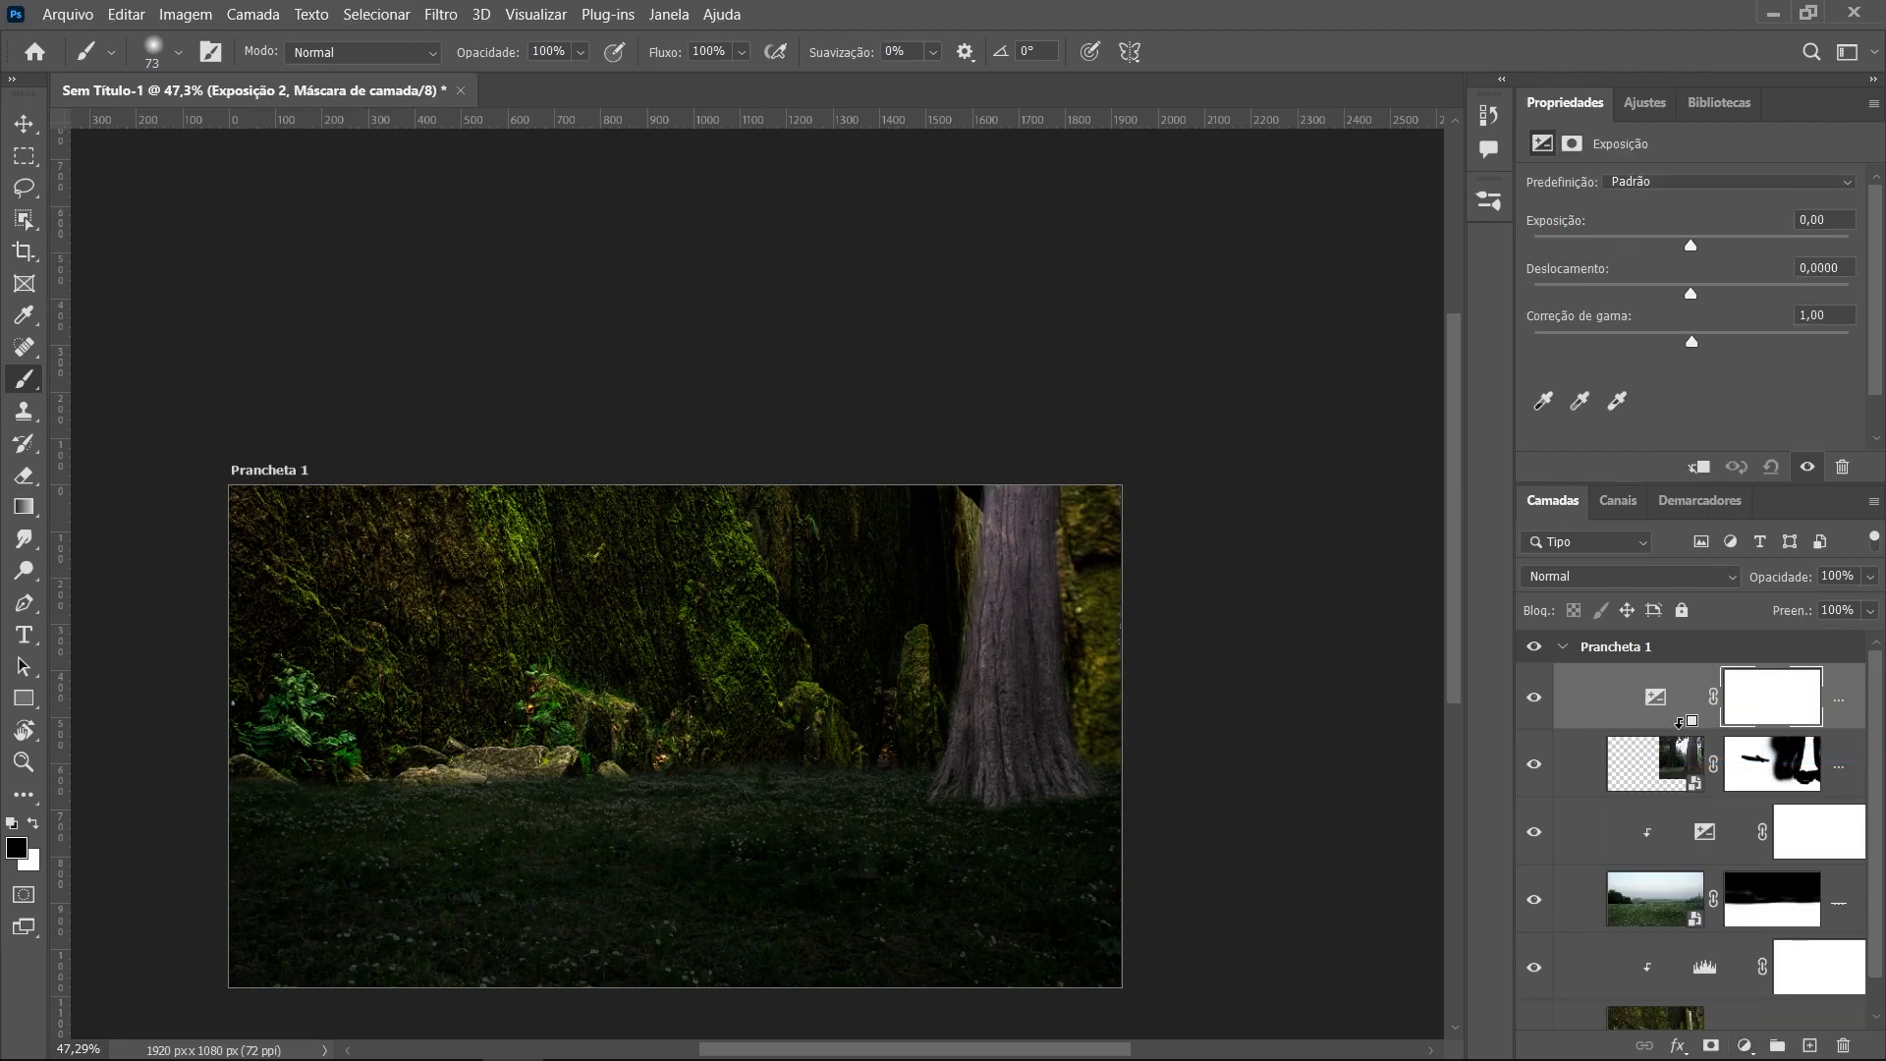
alt+click(1679, 725)
drag(1689, 246, 1673, 247)
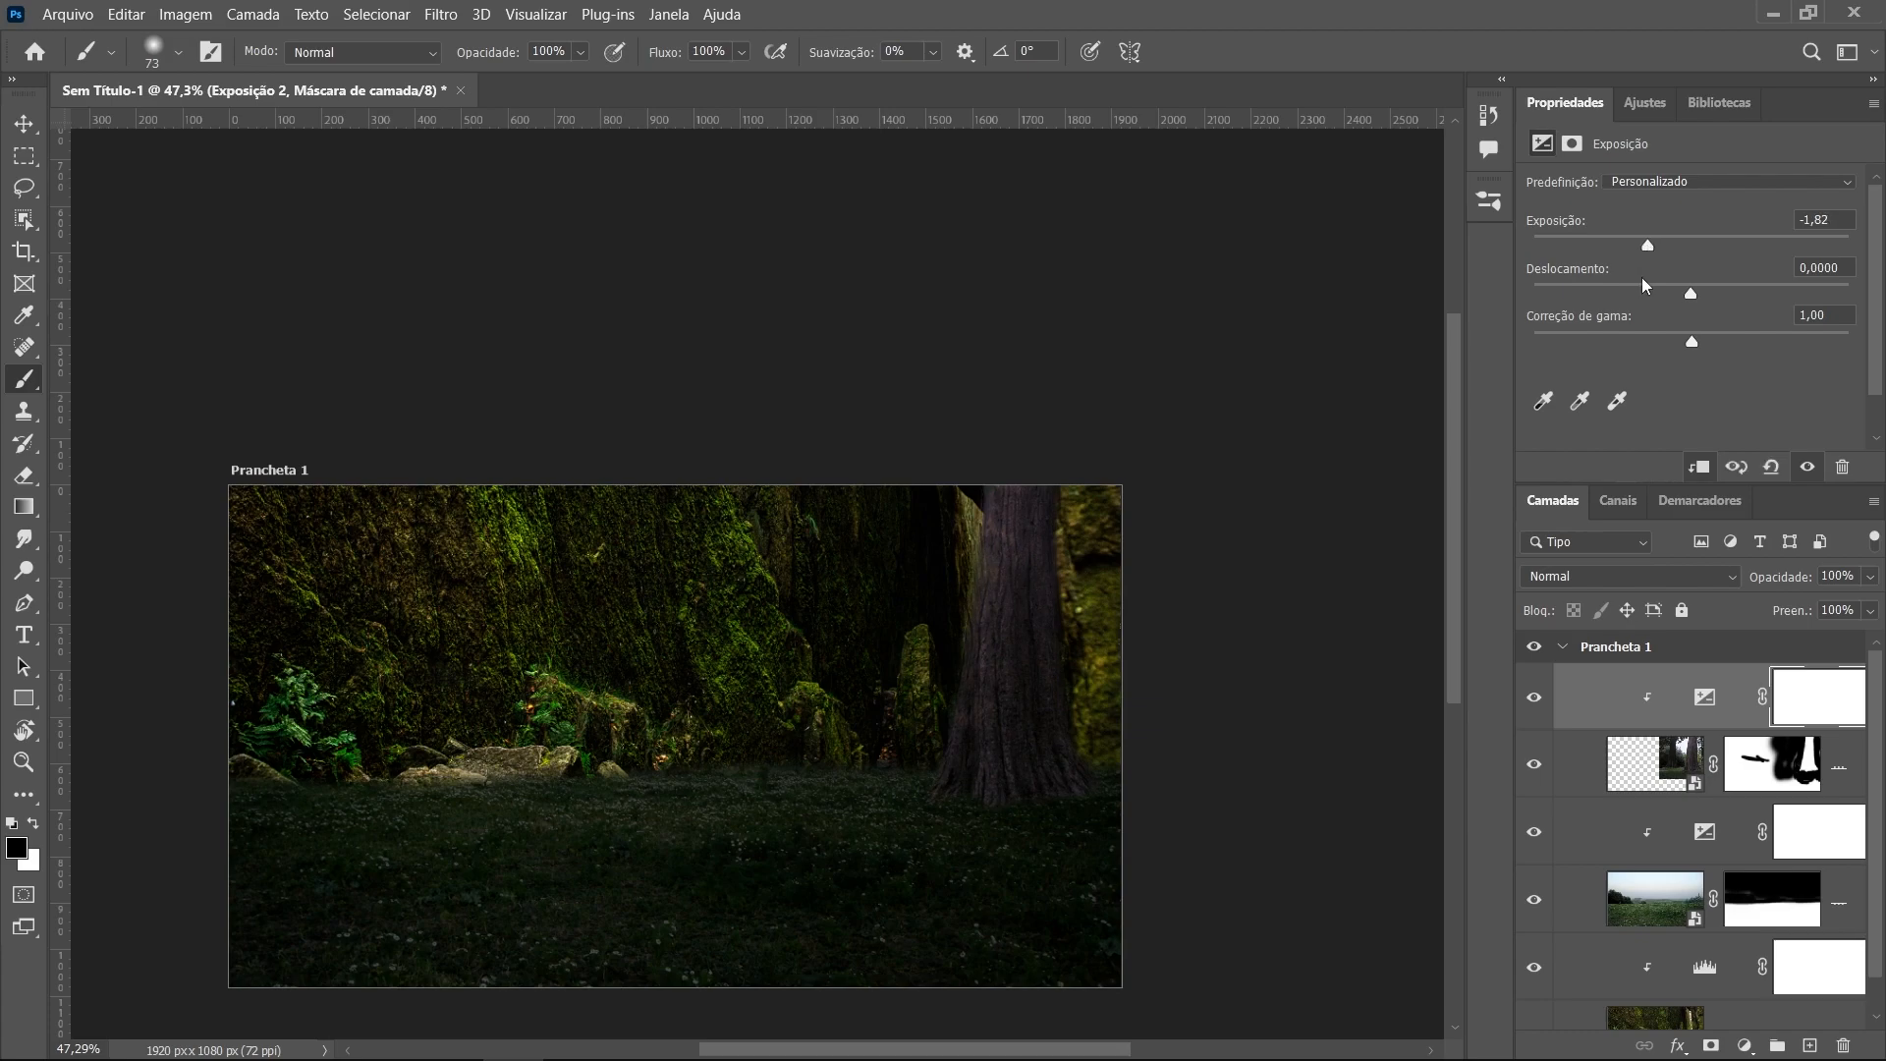
Select the Levels adjustment clipped to the Rock_Landscape layer
scroll(1693, 1012, down, 1)
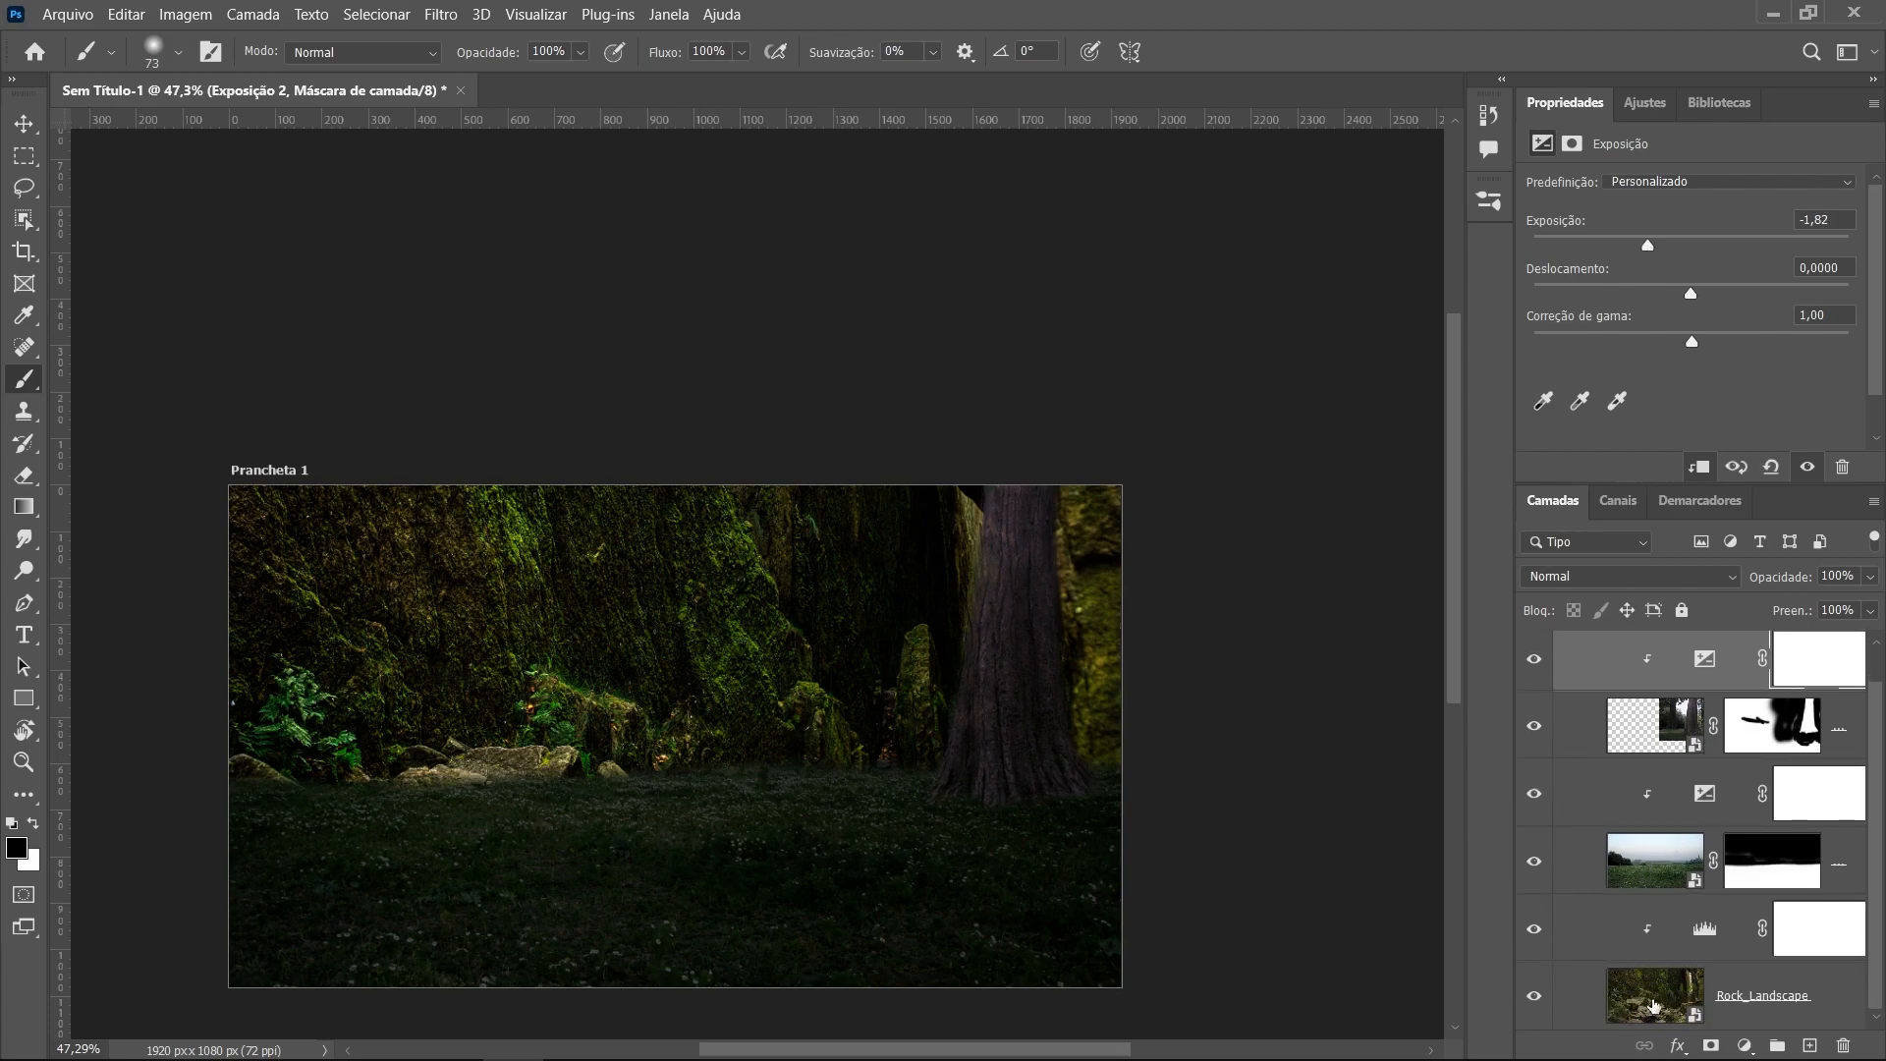
click(1654, 1004)
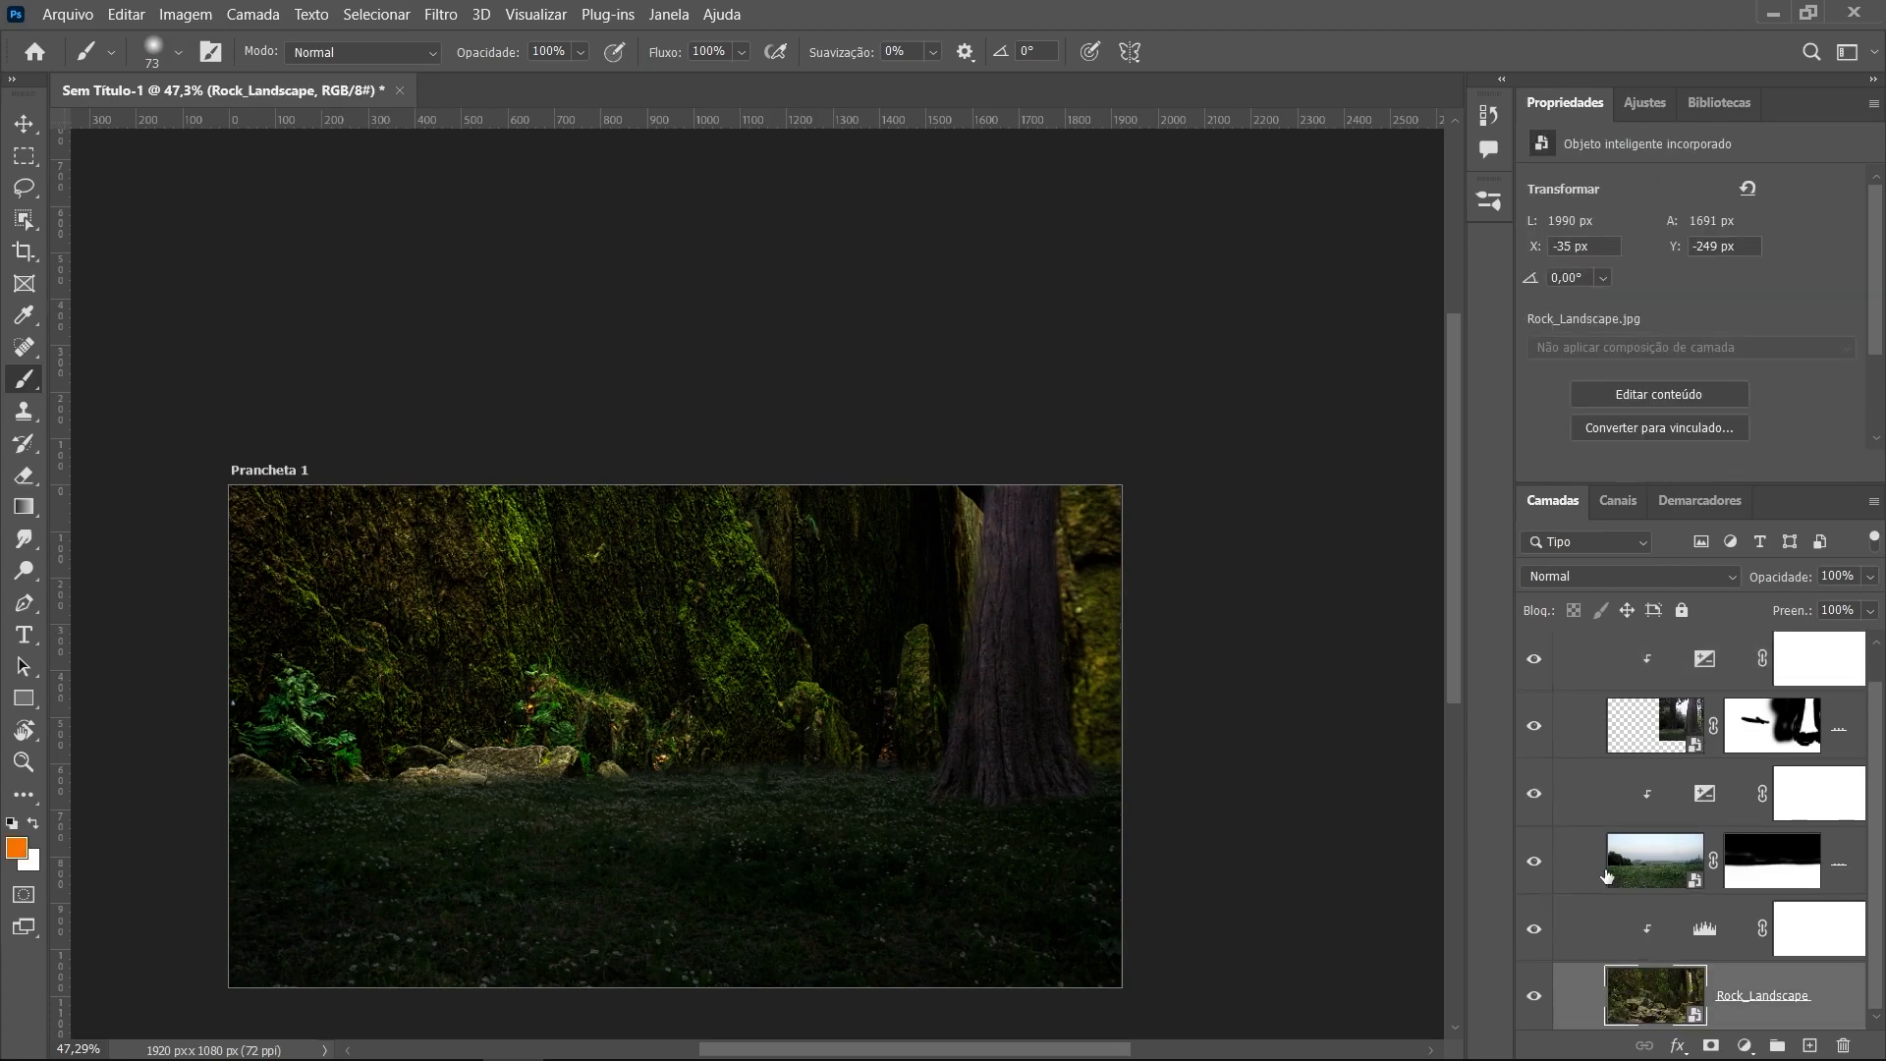
click(1690, 951)
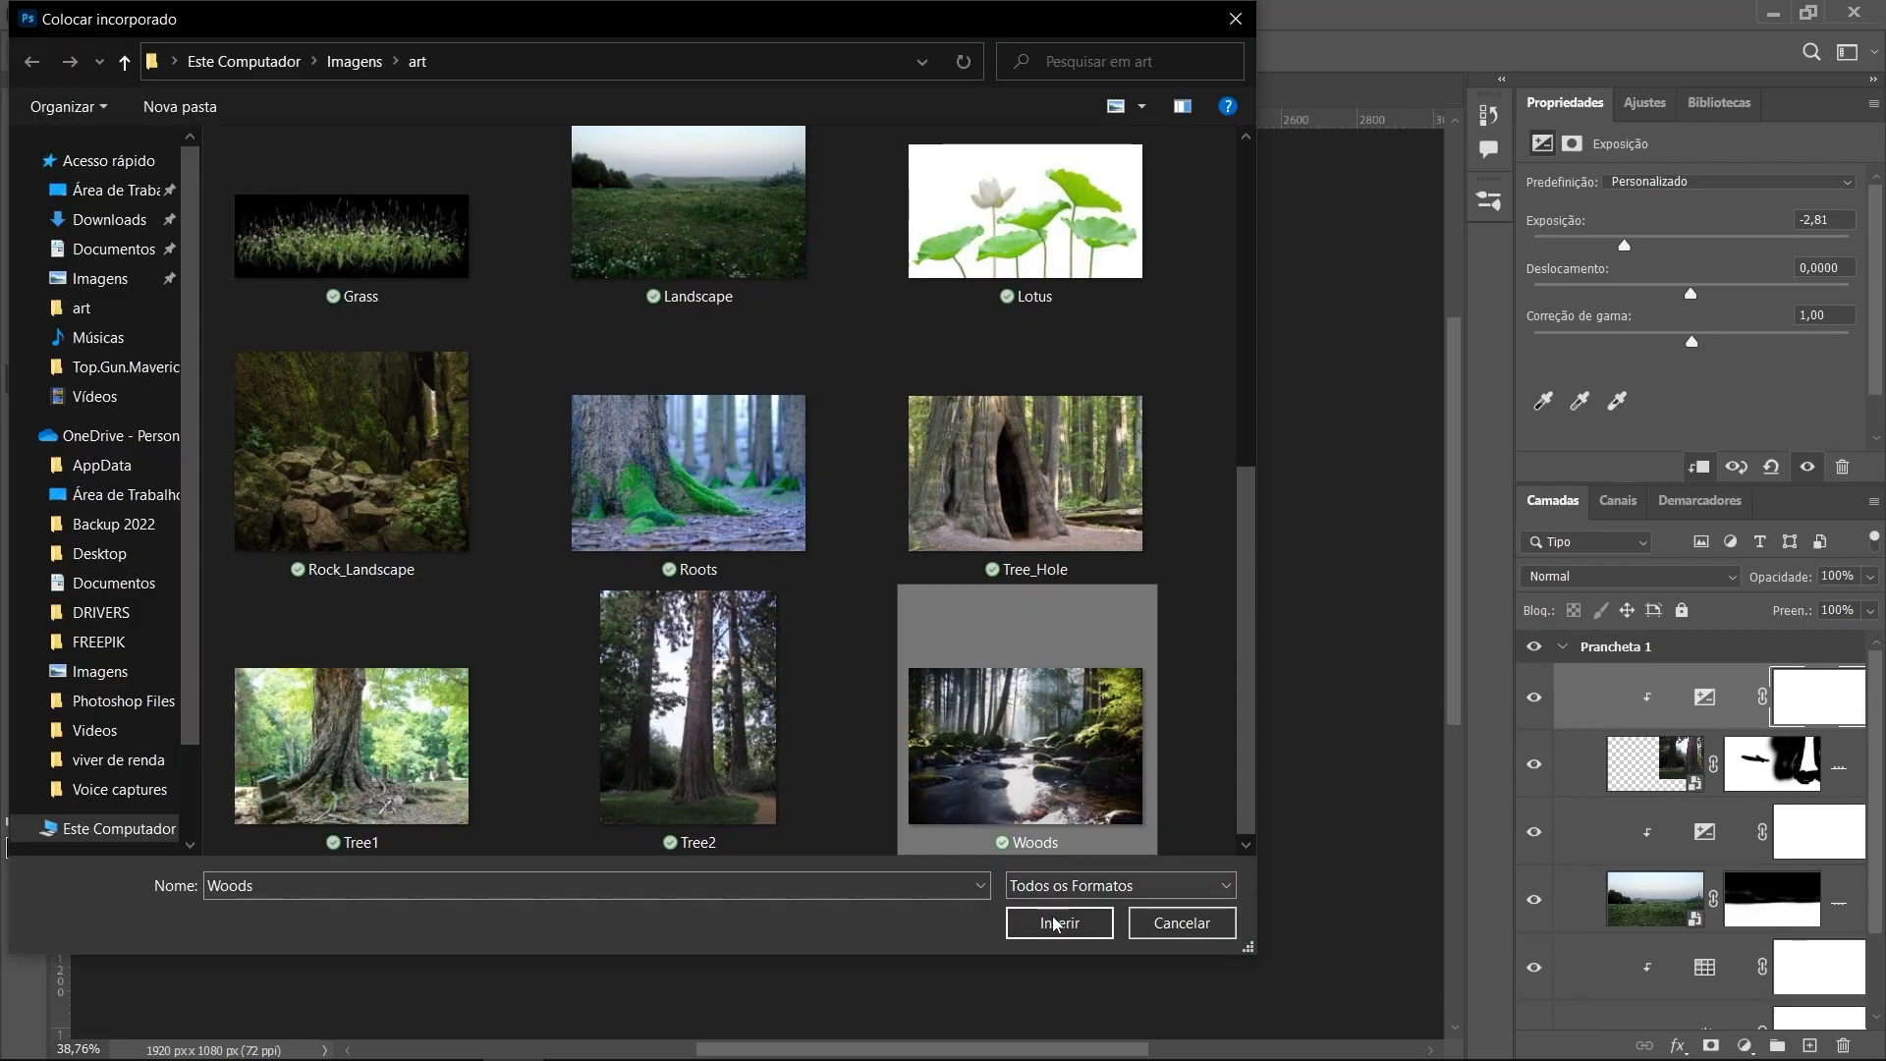
Place the Woods image above all layers, scaled to about 1273 × 849 px over the upper middle of the artboard
click(1056, 923)
drag(715, 668, 1026, 459)
drag(884, 585, 837, 550)
drag(546, 705, 483, 752)
drag(663, 724, 642, 732)
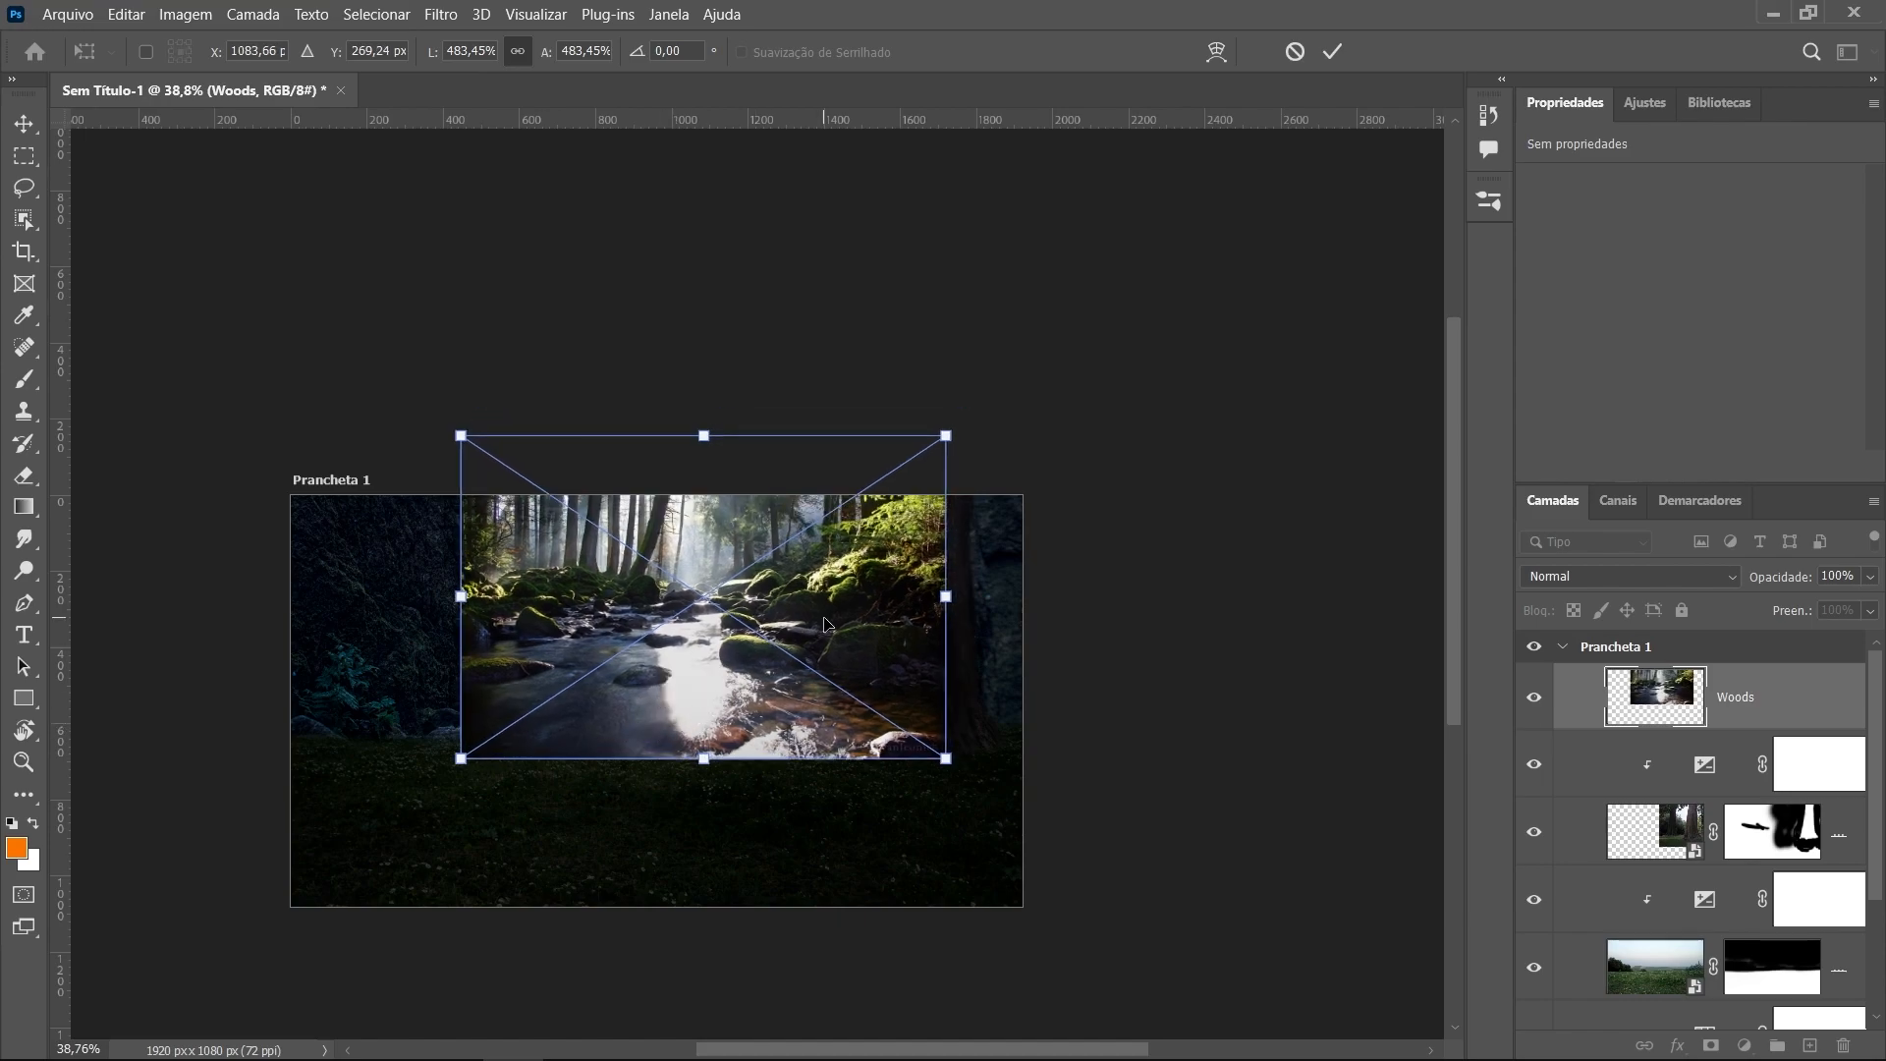
key(Return)
Enlarge the Woods layer to about 141% and reposition it to cover nearly the whole artboard
key(b)
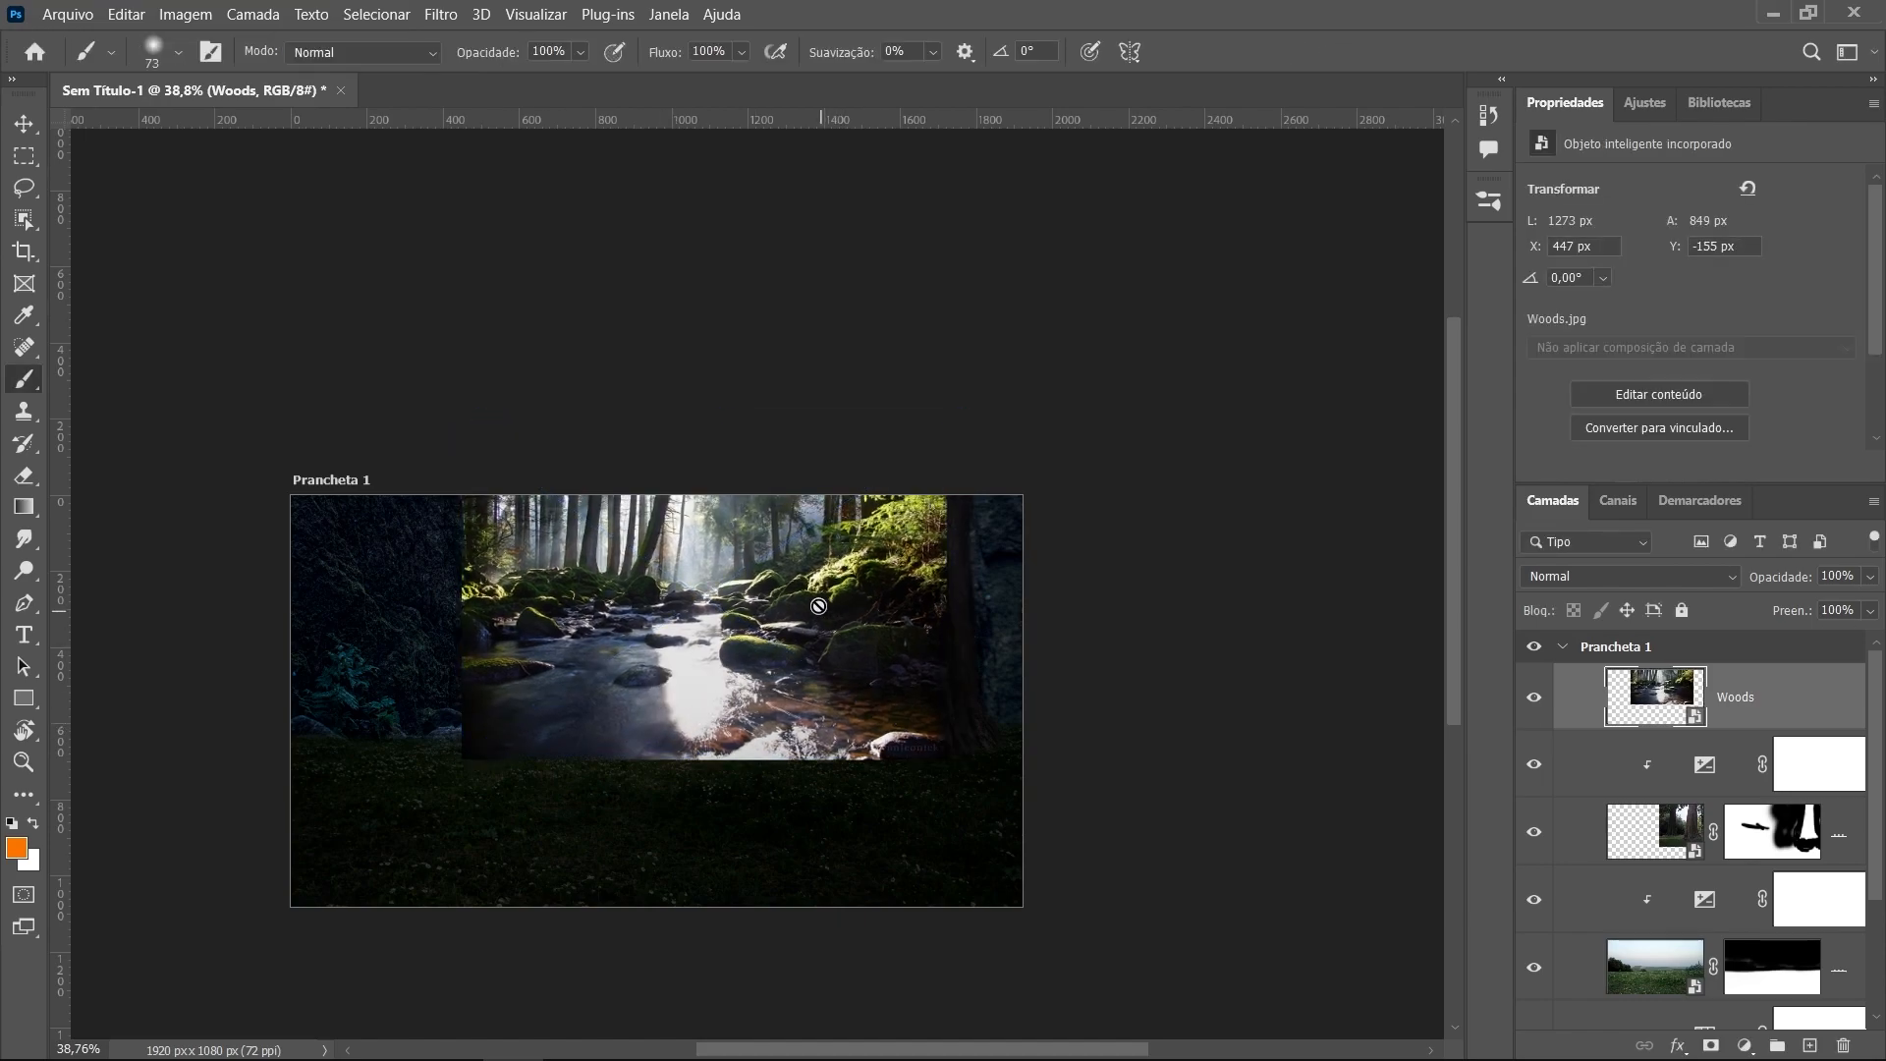
scroll(864, 616, up, 3)
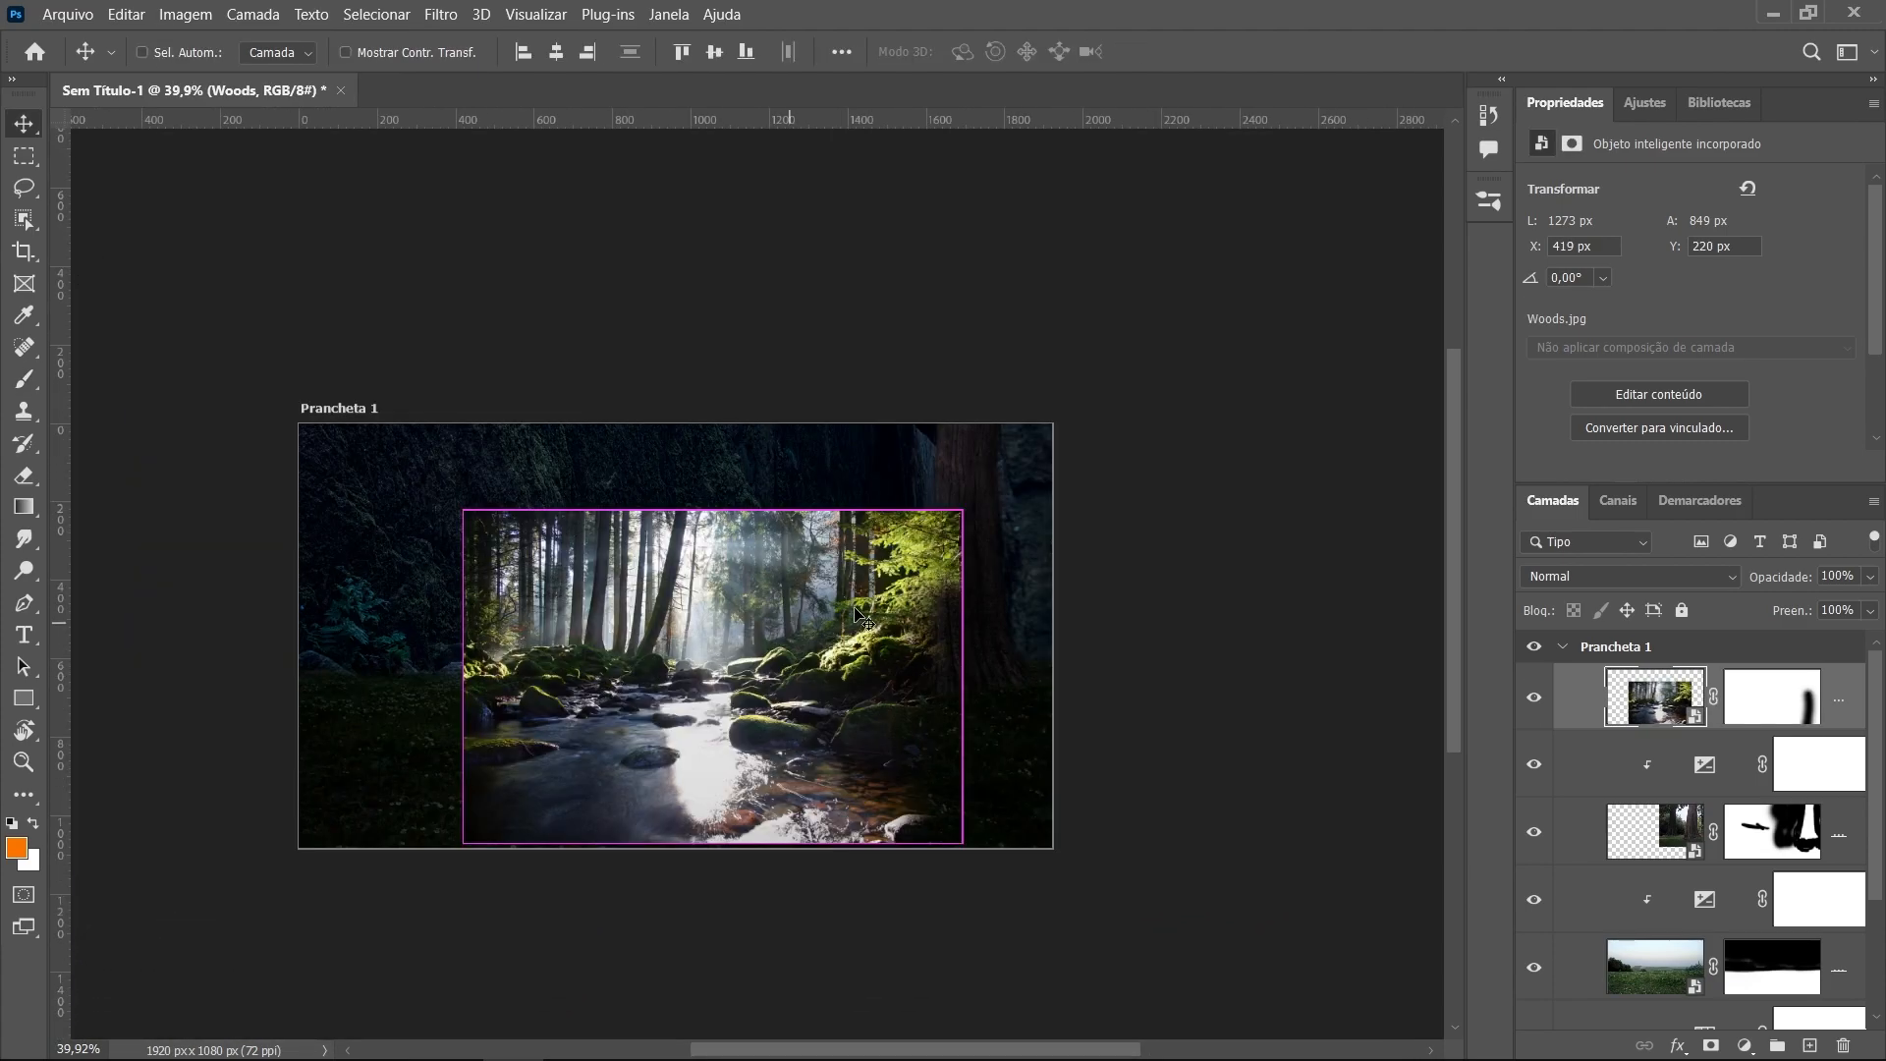
key(ctrl+t)
drag(963, 515, 1090, 421)
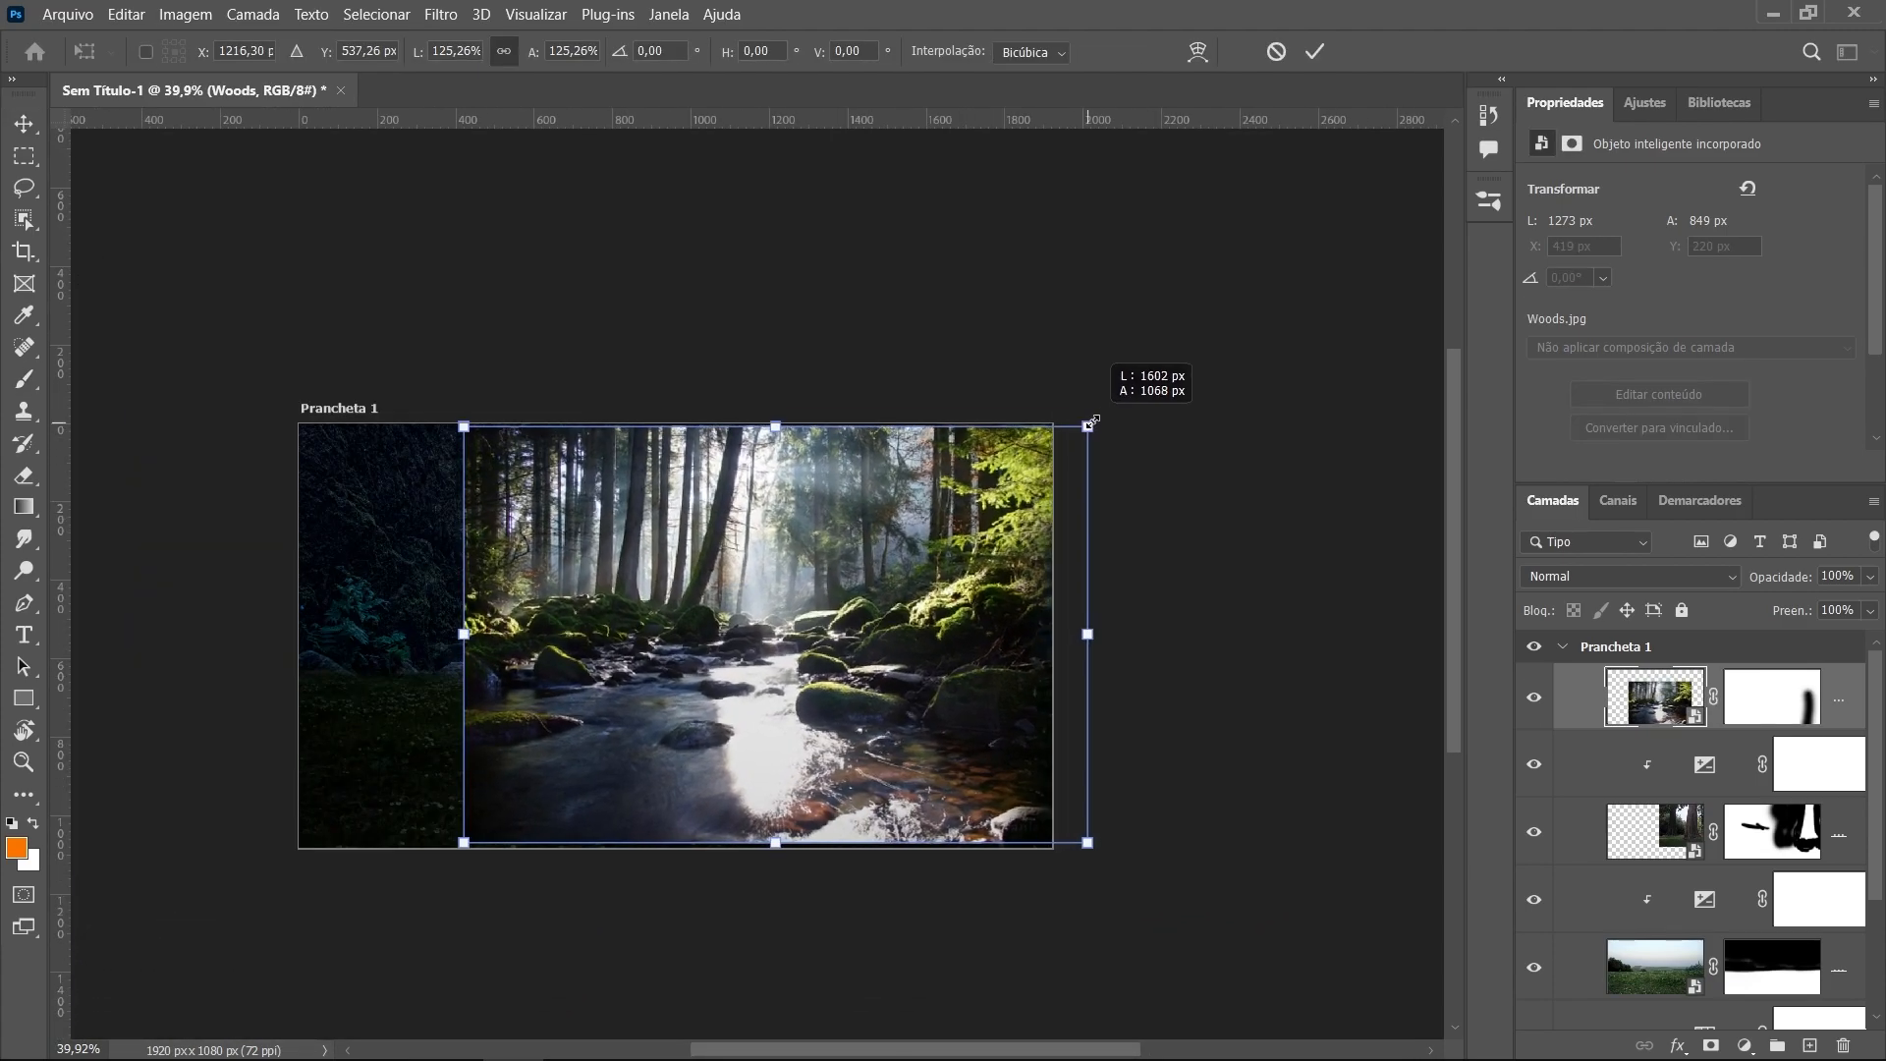
drag(1002, 584, 984, 641)
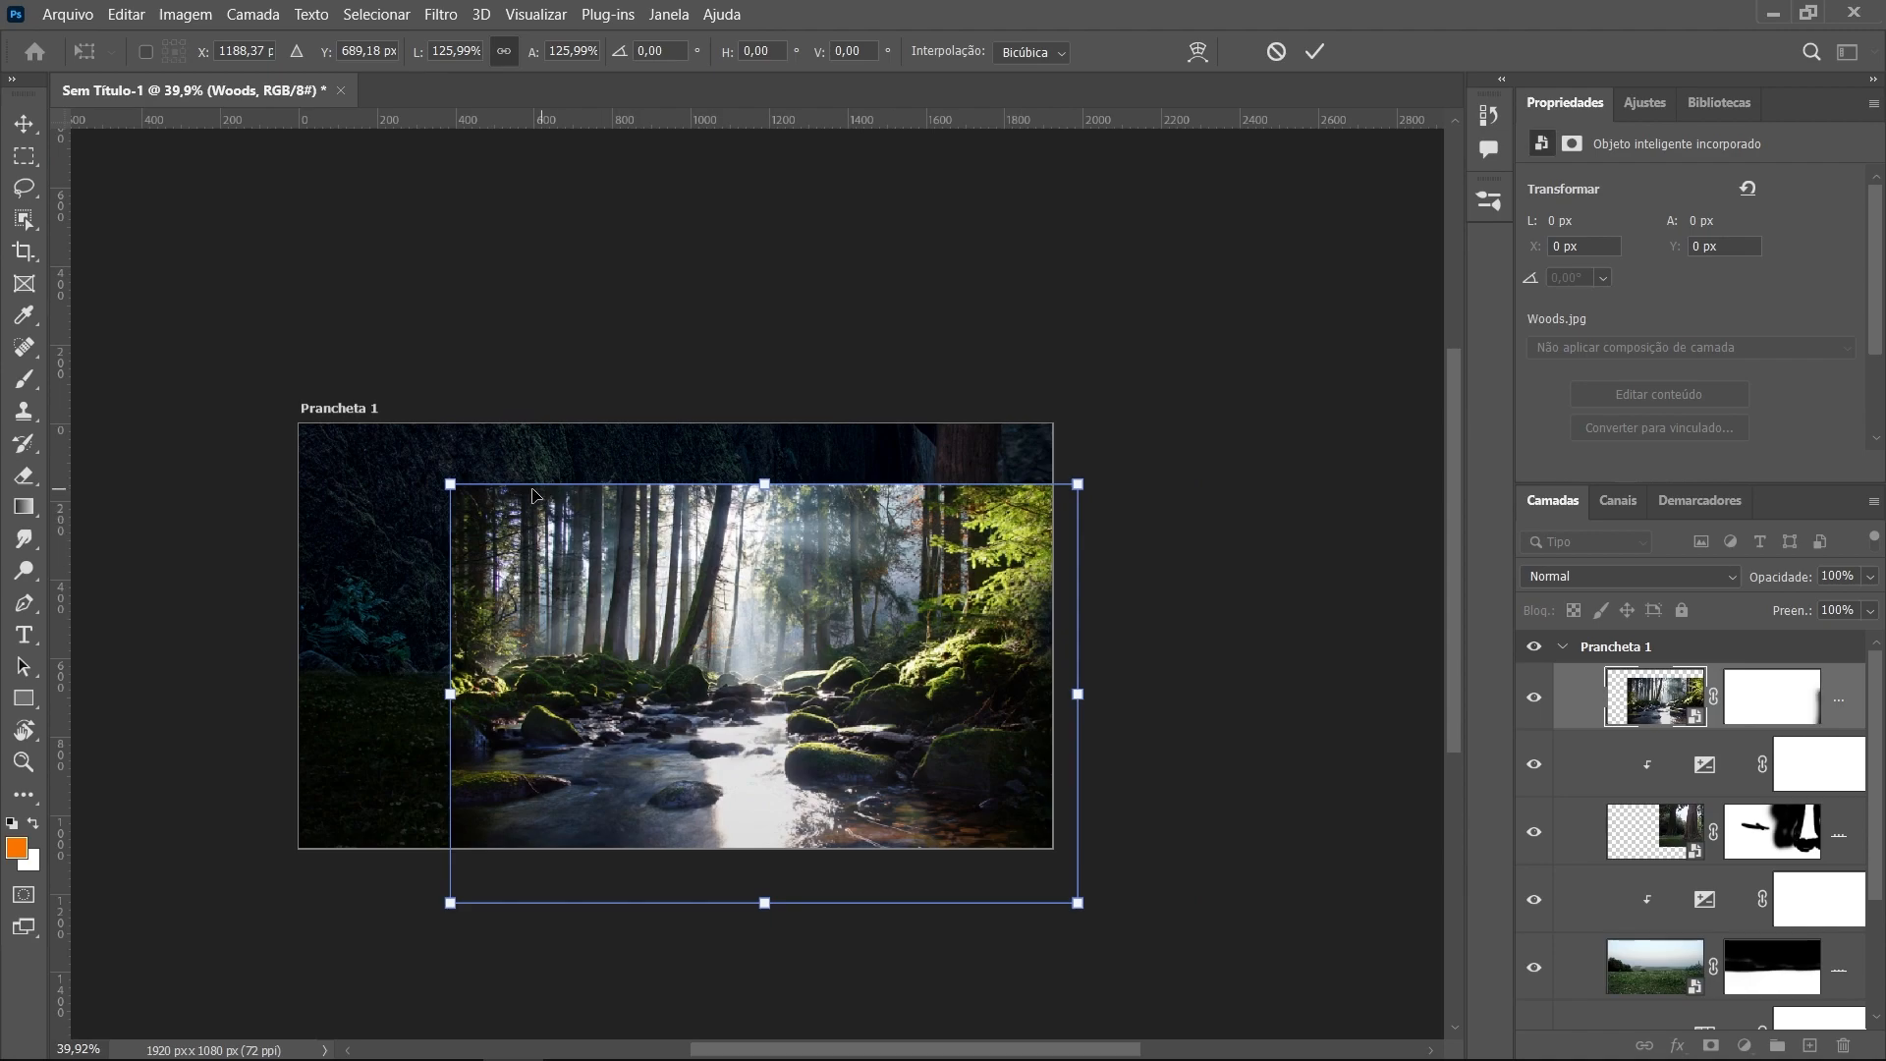
drag(444, 481, 373, 427)
drag(585, 594, 562, 589)
key(Return)
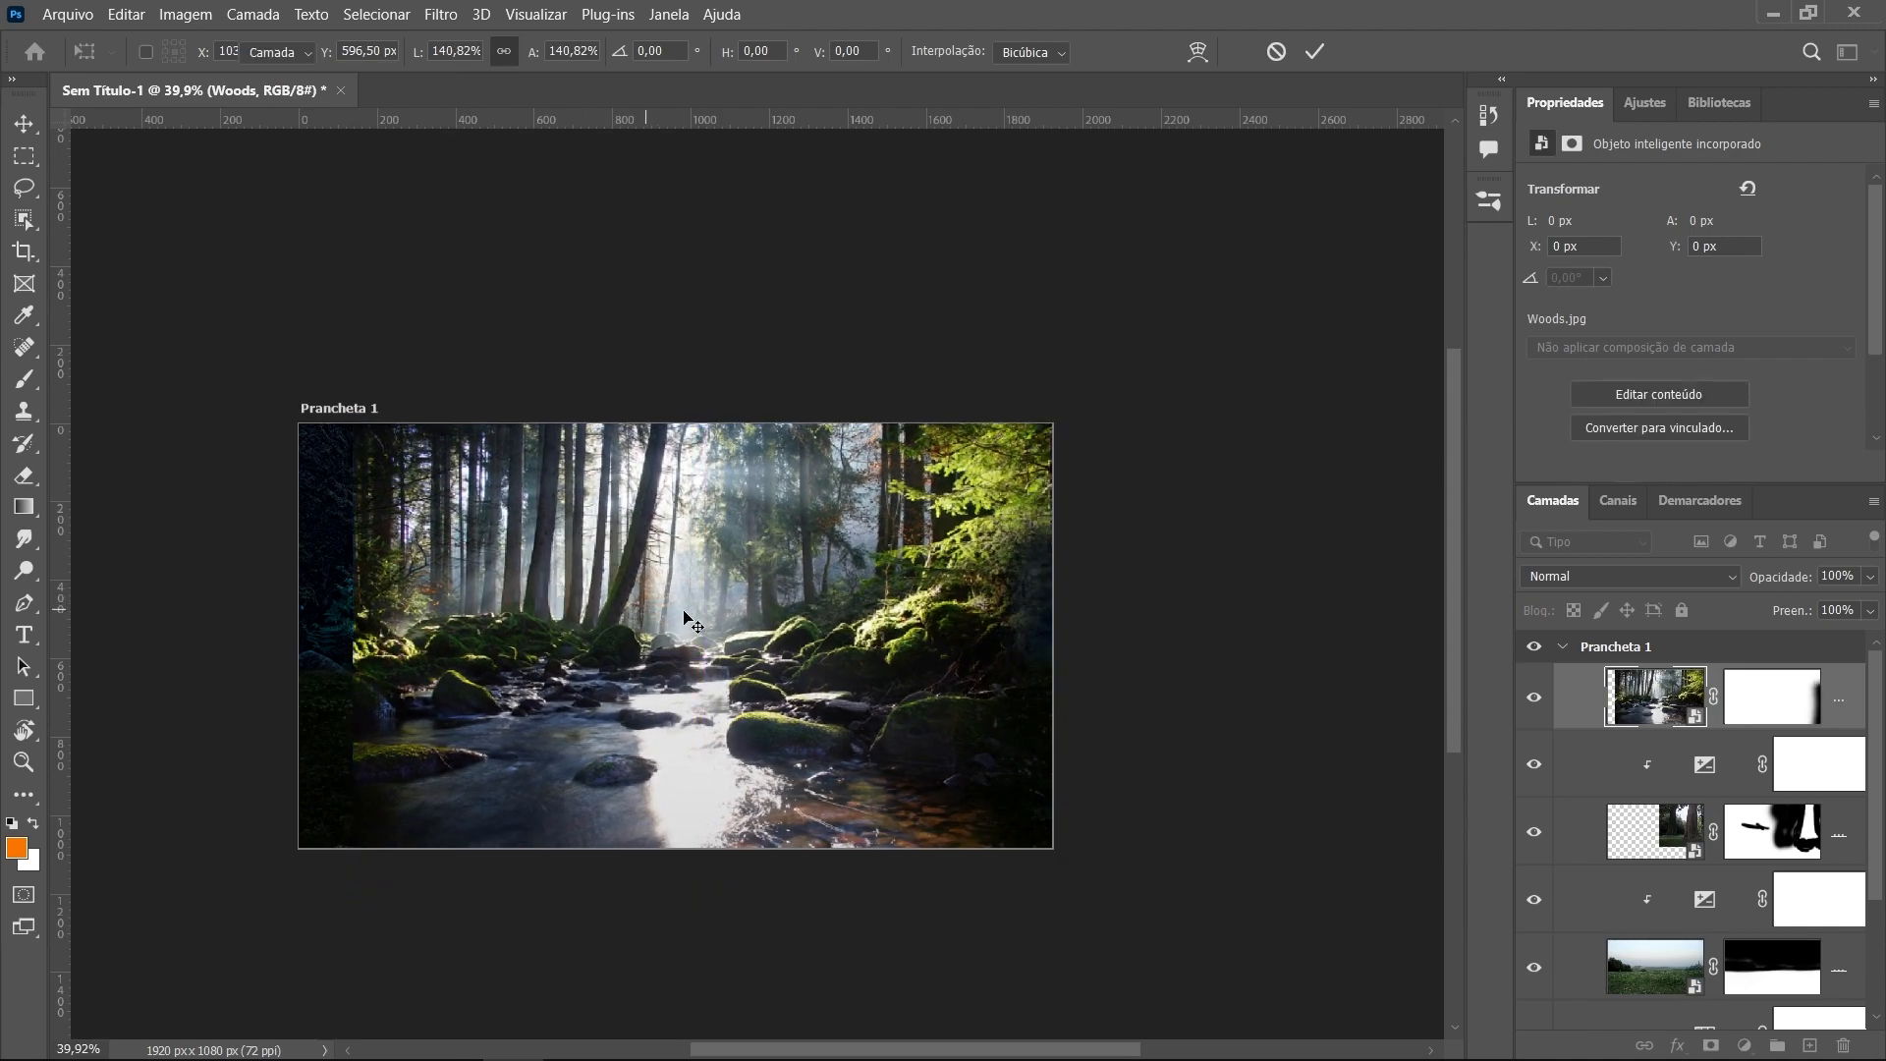
Paint black on the Woods mask to hide the river and outer edges, keeping the sunlit trees in the middle
click(1794, 696)
key(b)
key(d)
key(x)
mouse_move(842, 758)
mouse_down()
mouse_move(745, 792)
mouse_move(1006, 821)
mouse_move(428, 854)
mouse_move(1109, 803)
mouse_move(382, 805)
mouse_move(1132, 769)
mouse_move(242, 773)
mouse_move(1104, 777)
mouse_move(376, 744)
mouse_move(1085, 739)
mouse_move(268, 706)
mouse_move(1173, 723)
mouse_move(395, 728)
mouse_move(301, 594)
mouse_move(368, 442)
mouse_move(404, 412)
mouse_move(347, 471)
mouse_move(342, 656)
mouse_move(377, 526)
mouse_move(497, 434)
mouse_move(419, 508)
mouse_move(364, 654)
mouse_move(459, 695)
mouse_move(1081, 778)
mouse_move(1043, 661)
mouse_move(1083, 647)
mouse_move(1057, 574)
mouse_move(1097, 481)
mouse_move(1068, 593)
mouse_move(1027, 623)
mouse_move(991, 501)
mouse_move(1003, 435)
mouse_move(1062, 668)
mouse_move(1003, 644)
mouse_move(992, 396)
mouse_move(1015, 740)
mouse_move(998, 551)
mouse_up()
Reduce the brush to 295 px and mask the Woods layer away from the large foreground trunk
scroll(1039, 555, up, 5)
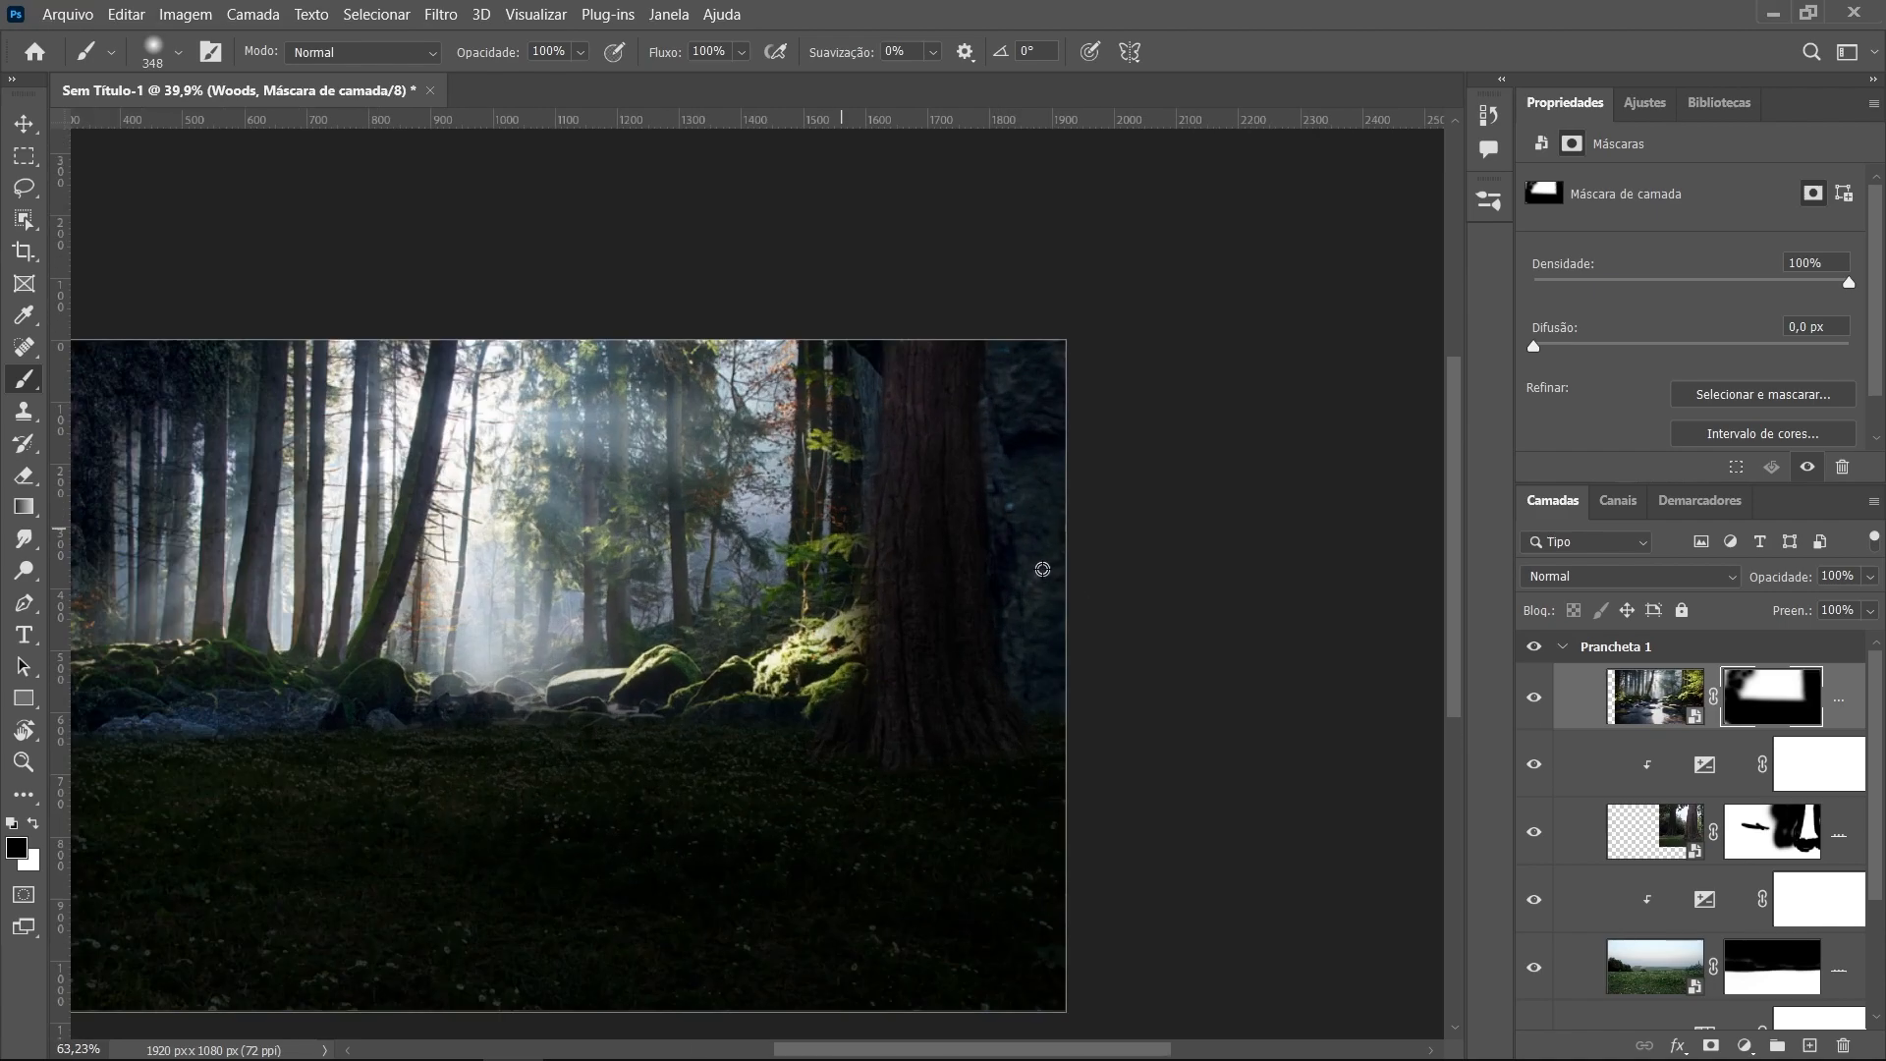
drag(894, 618, 866, 627)
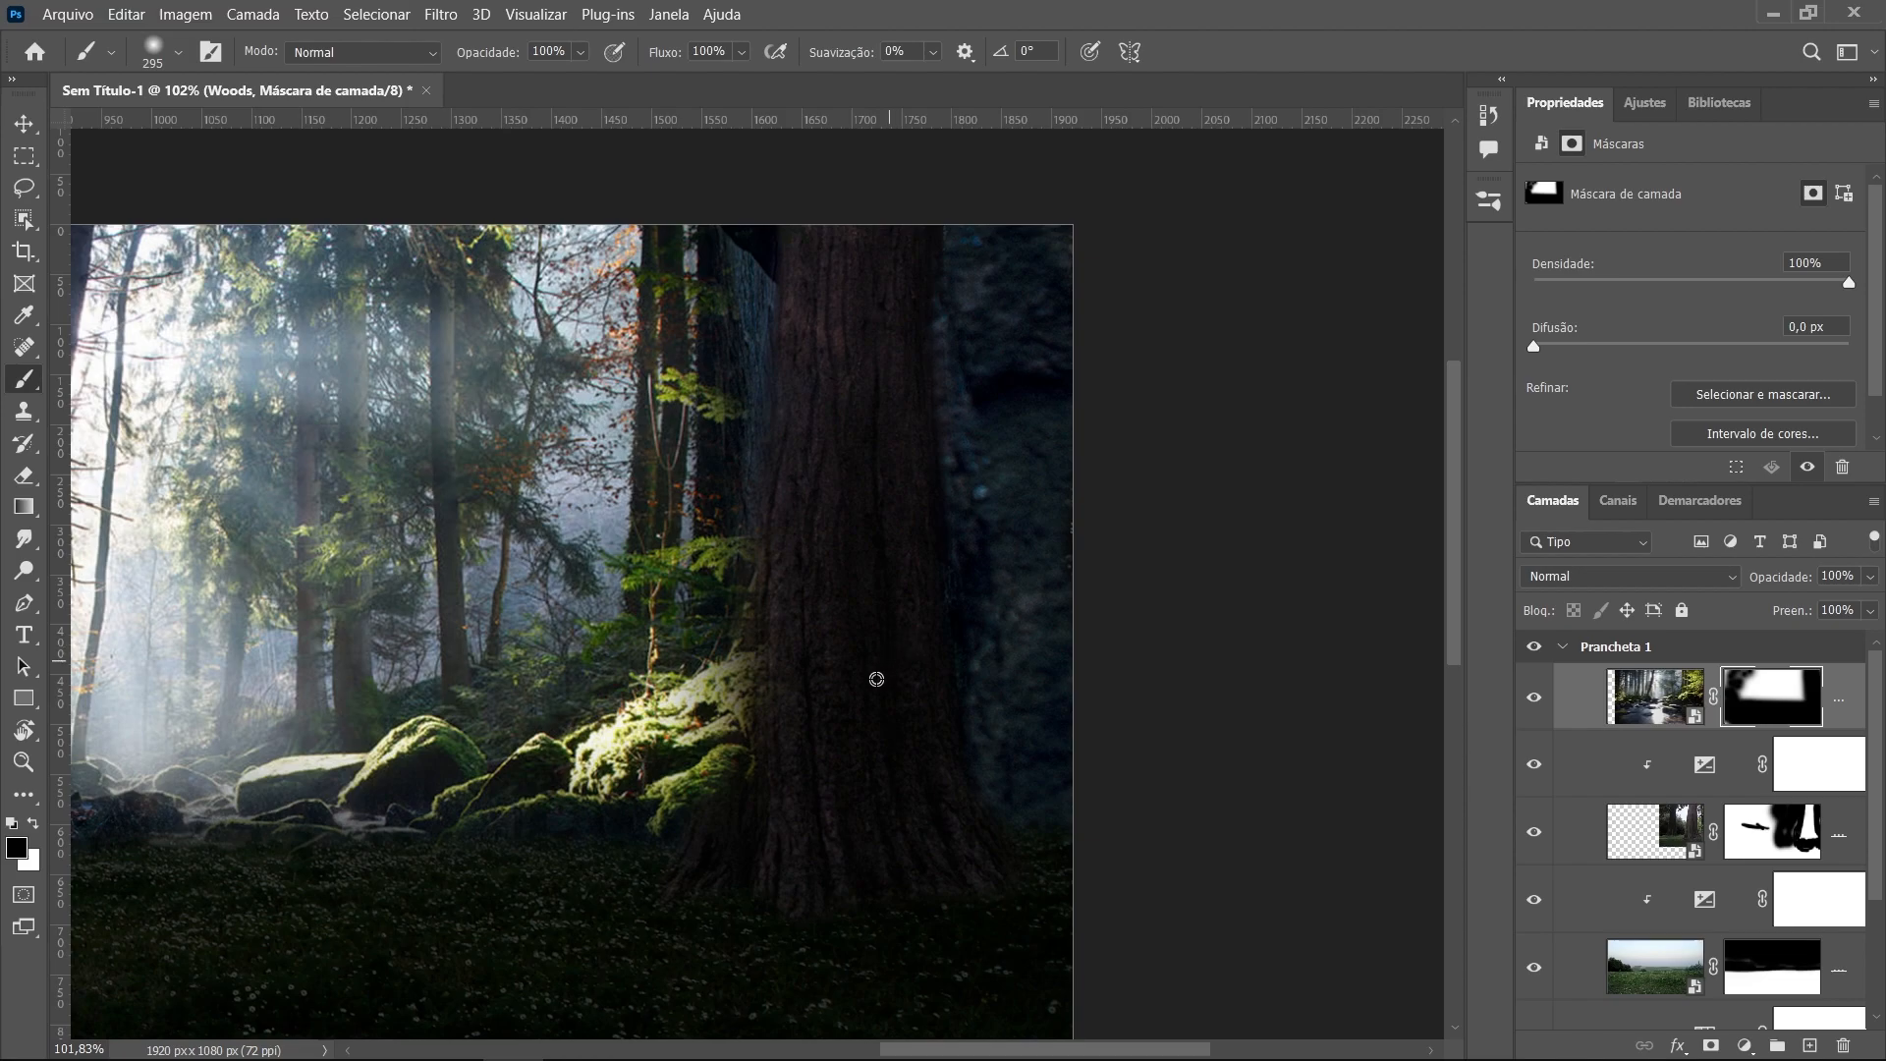
scroll(864, 842, down, 5)
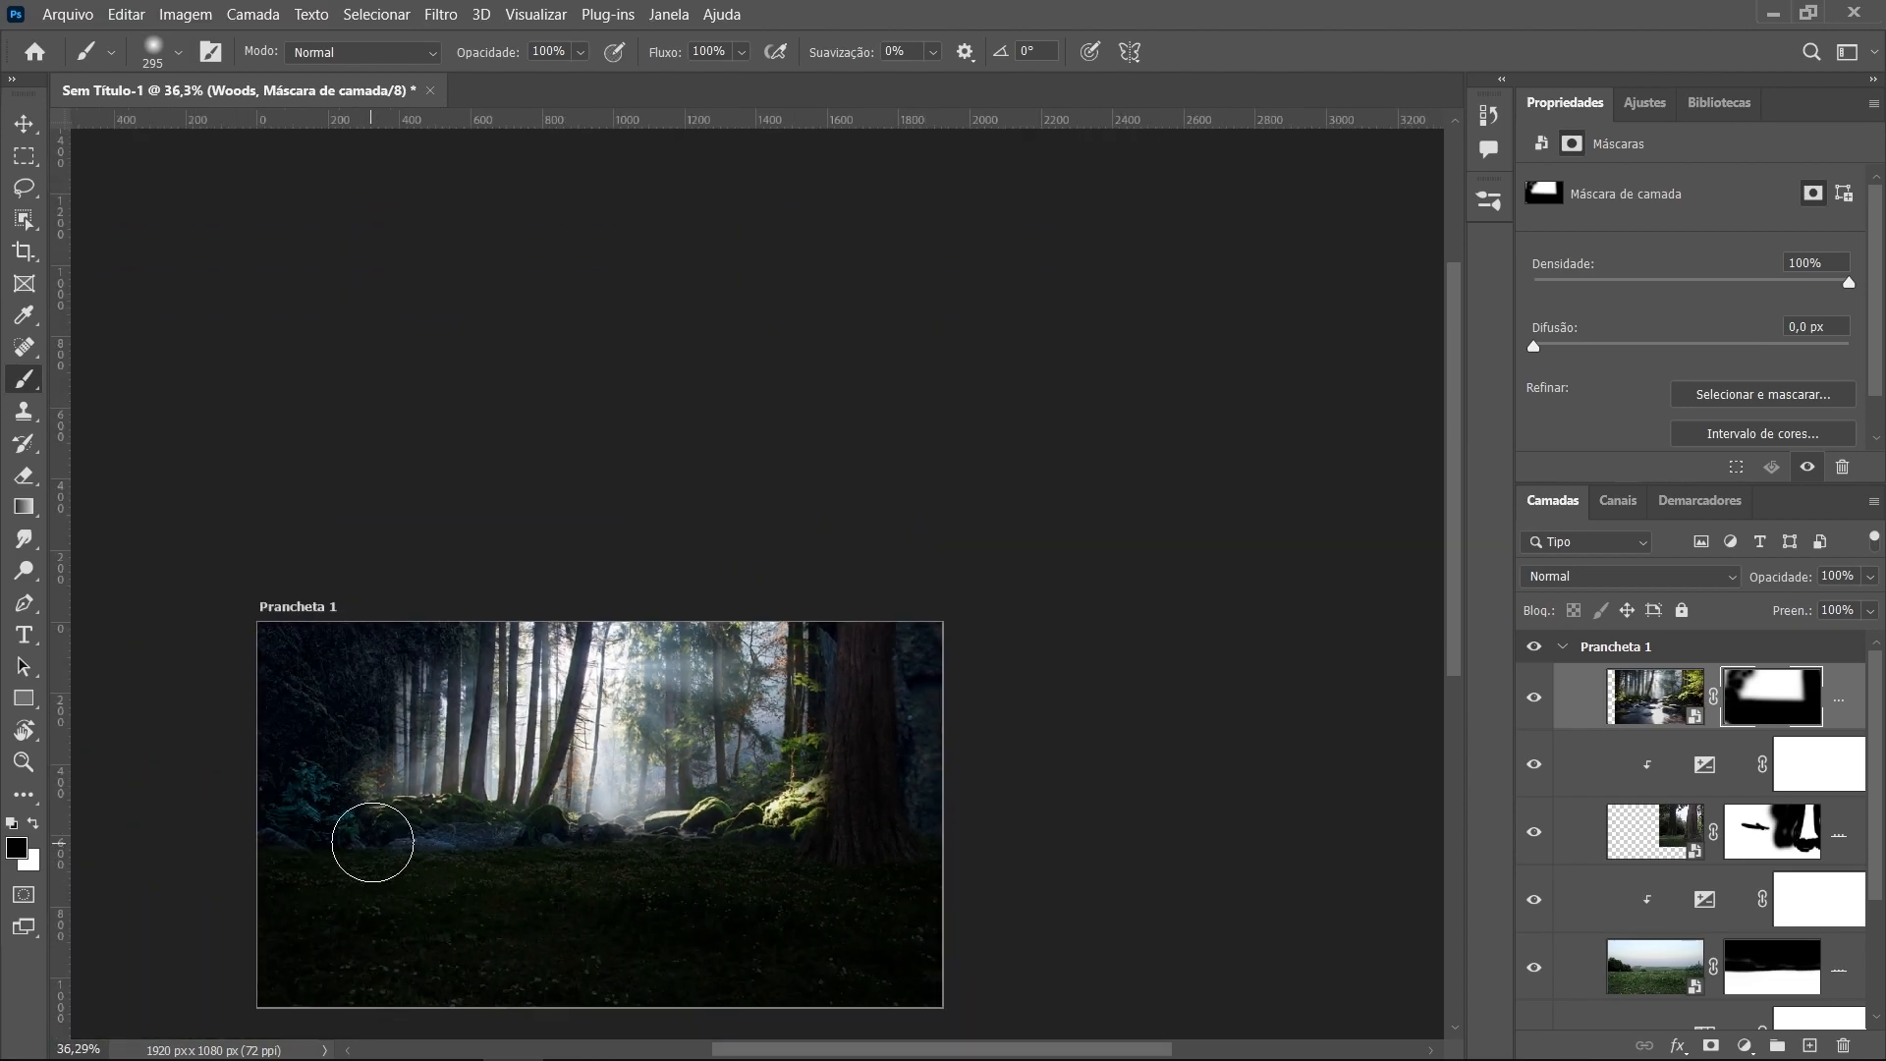
scroll(371, 843, up, 5)
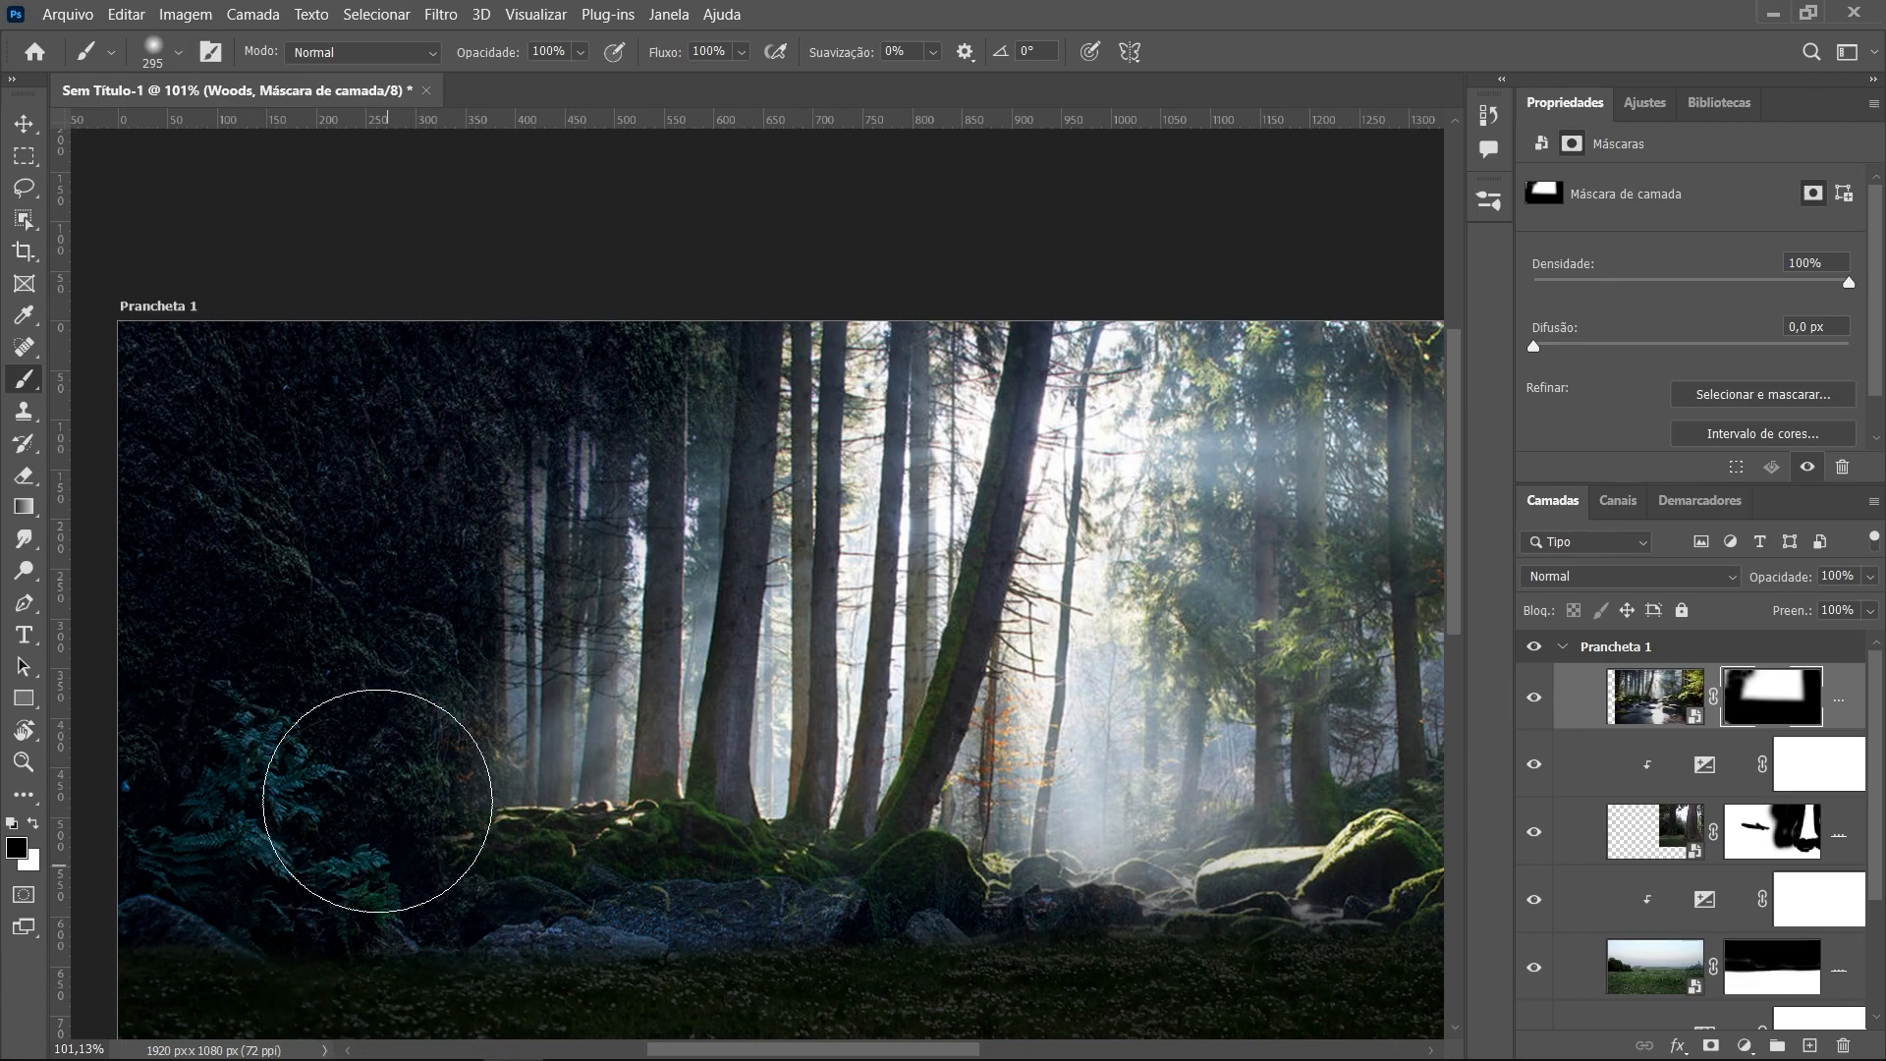
scroll(496, 687, down, 3)
scroll(499, 698, down, 2)
scroll(865, 877, up, 2)
scroll(724, 791, down, 2)
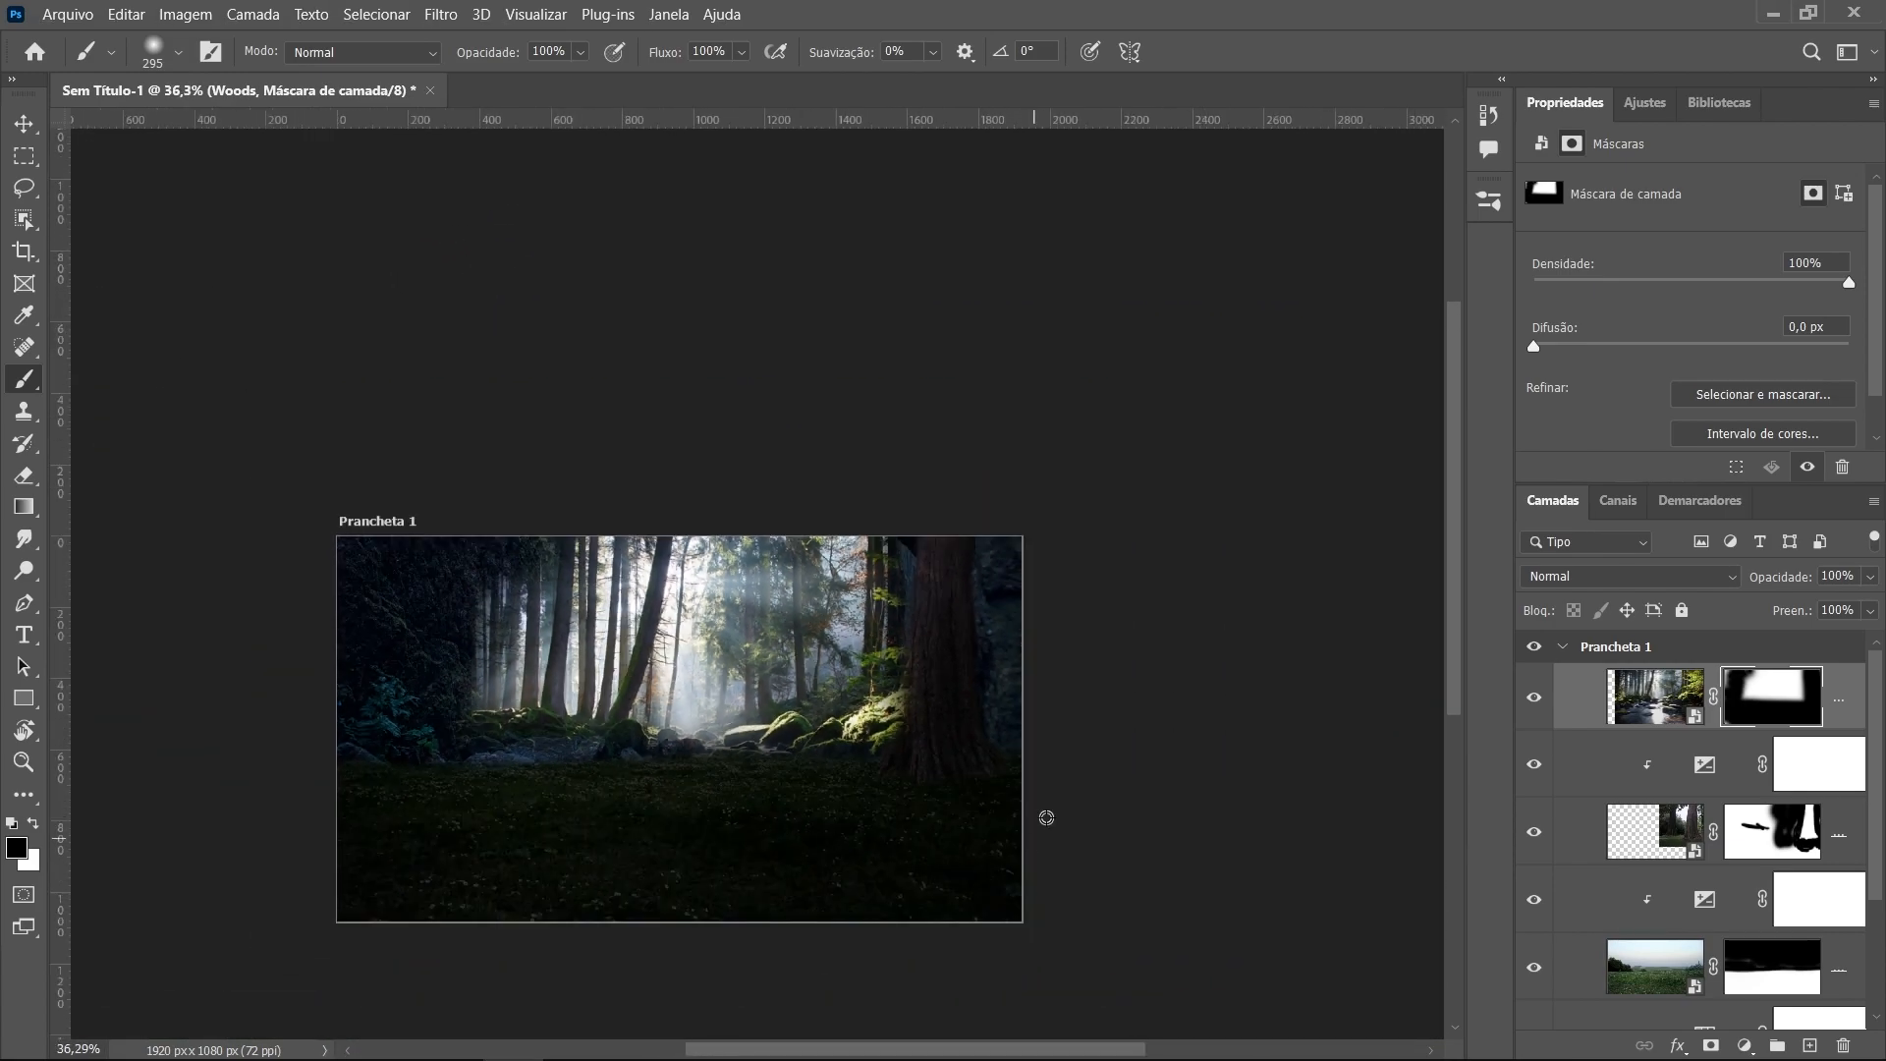
Refine the Woods mask with a 71 px brush, hiding woods over the trunk and restoring foliage along its upper left edge
scroll(1044, 816, up, 4)
scroll(958, 779, up, 2)
mouse_move(958, 779)
mouse_down()
mouse_move(870, 764)
mouse_move(842, 858)
mouse_move(778, 854)
mouse_move(834, 699)
mouse_move(822, 851)
mouse_move(796, 762)
mouse_move(870, 482)
mouse_up()
key(x)
mouse_move(787, 160)
mouse_down()
mouse_move(763, 329)
mouse_move(740, 192)
mouse_move(756, 467)
mouse_move(739, 384)
mouse_up()
key(x)
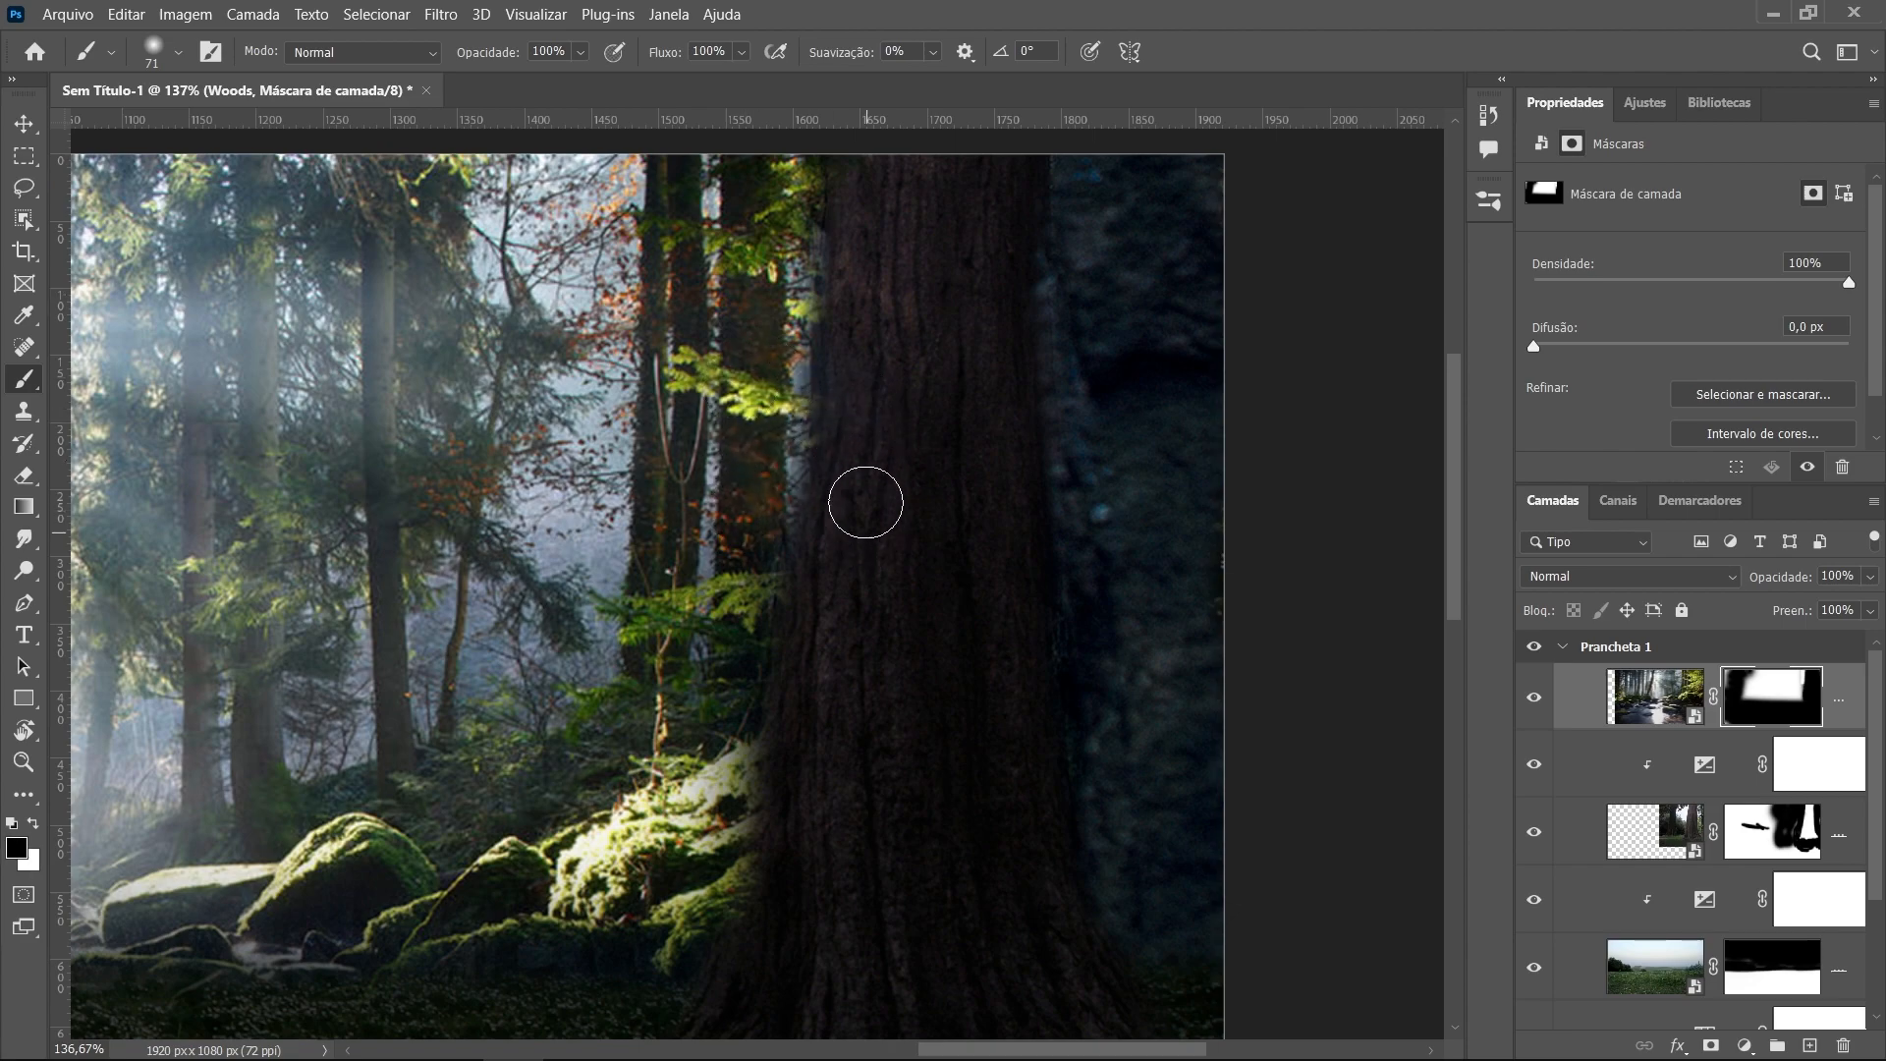
scroll(946, 367, down, 6)
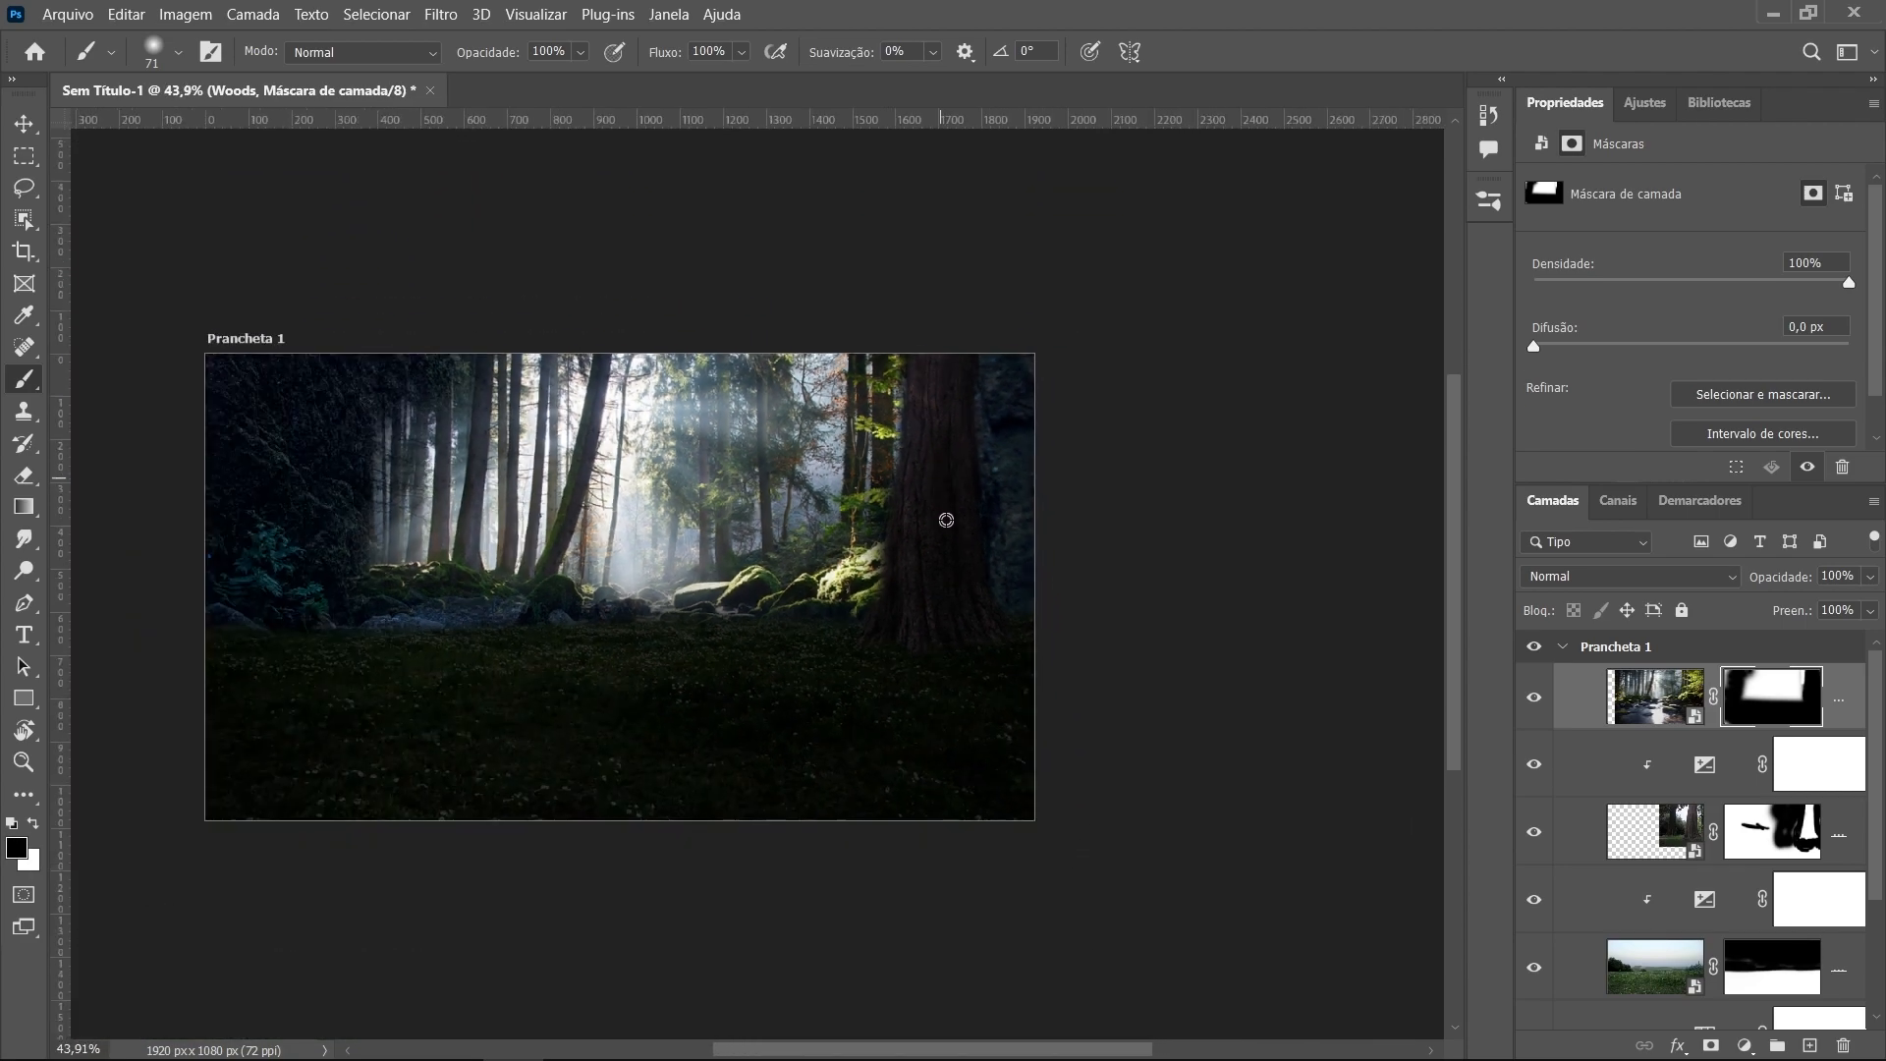
Select the mask of Tree2's Exposure adjustment and paint black with a 16 px brush along the trunk's lower left edge
scroll(411, 481, up, 2)
scroll(411, 480, up, 3)
drag(438, 565, 463, 578)
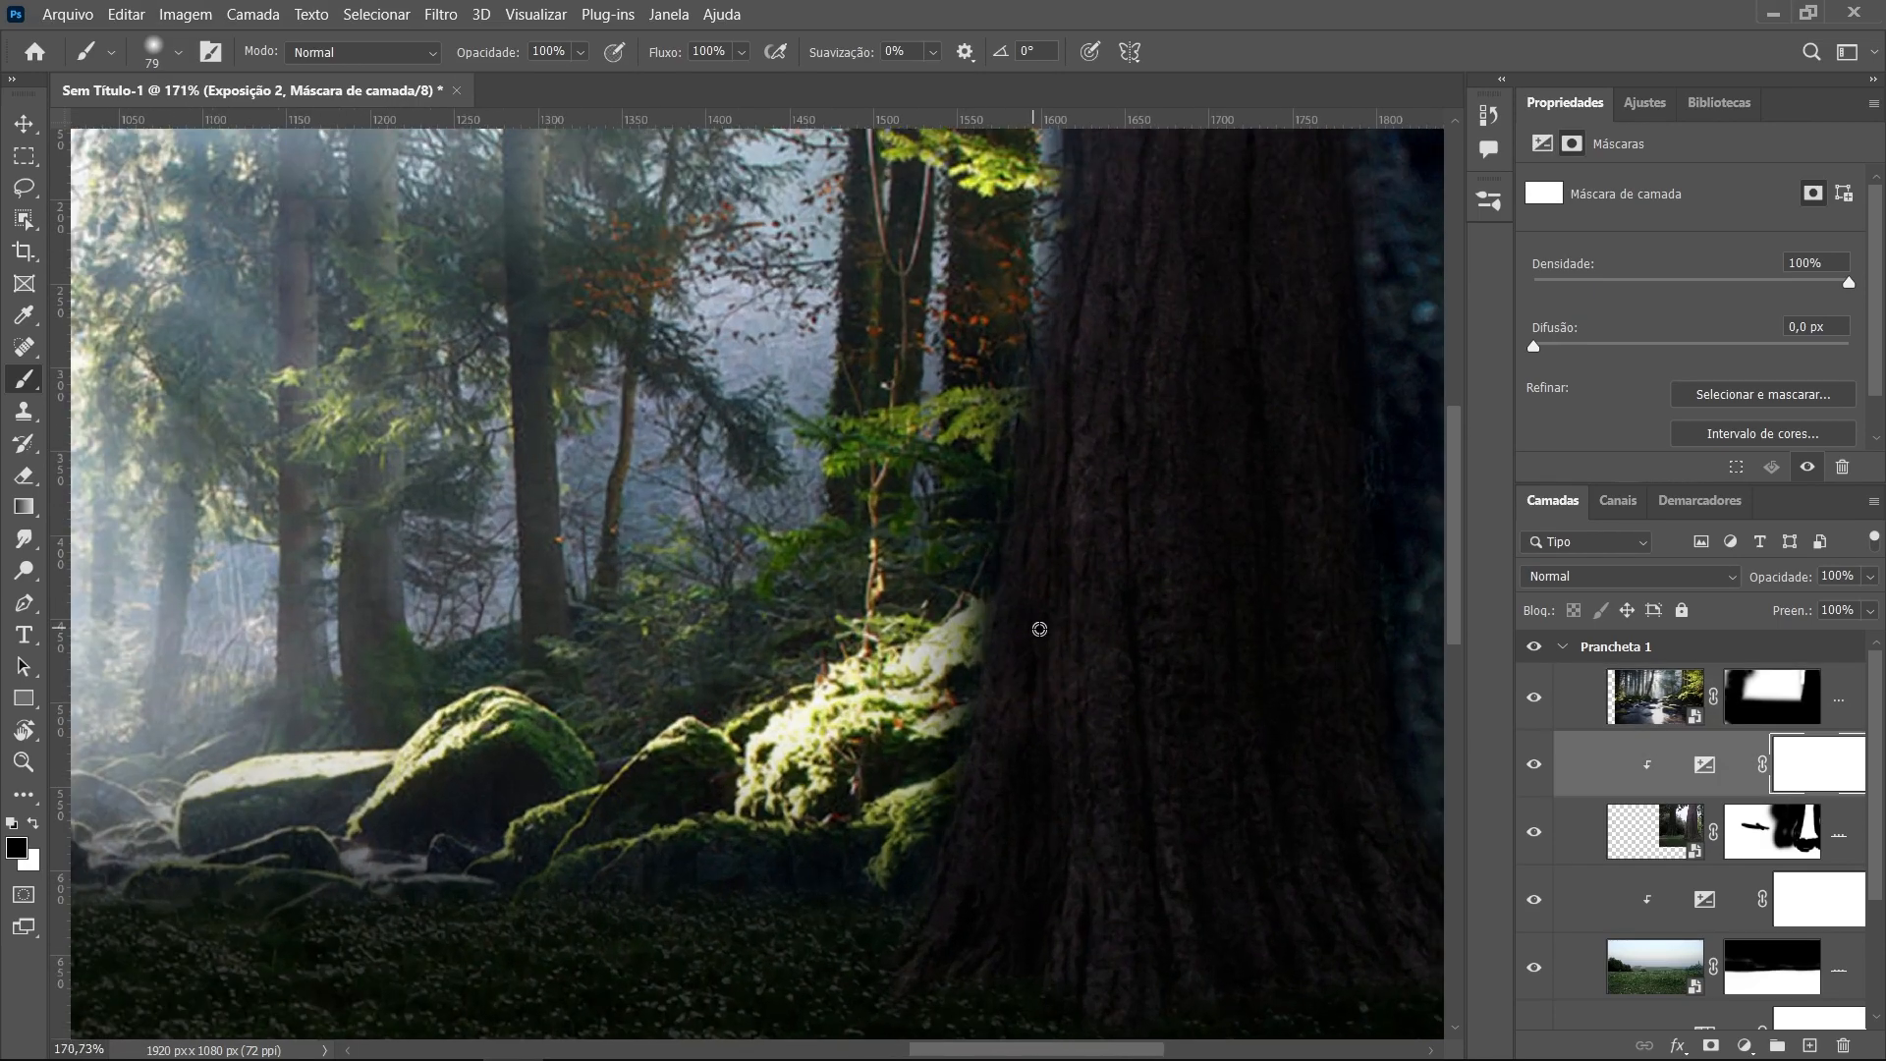
scroll(1038, 629, up, 4)
scroll(1038, 628, down, 5)
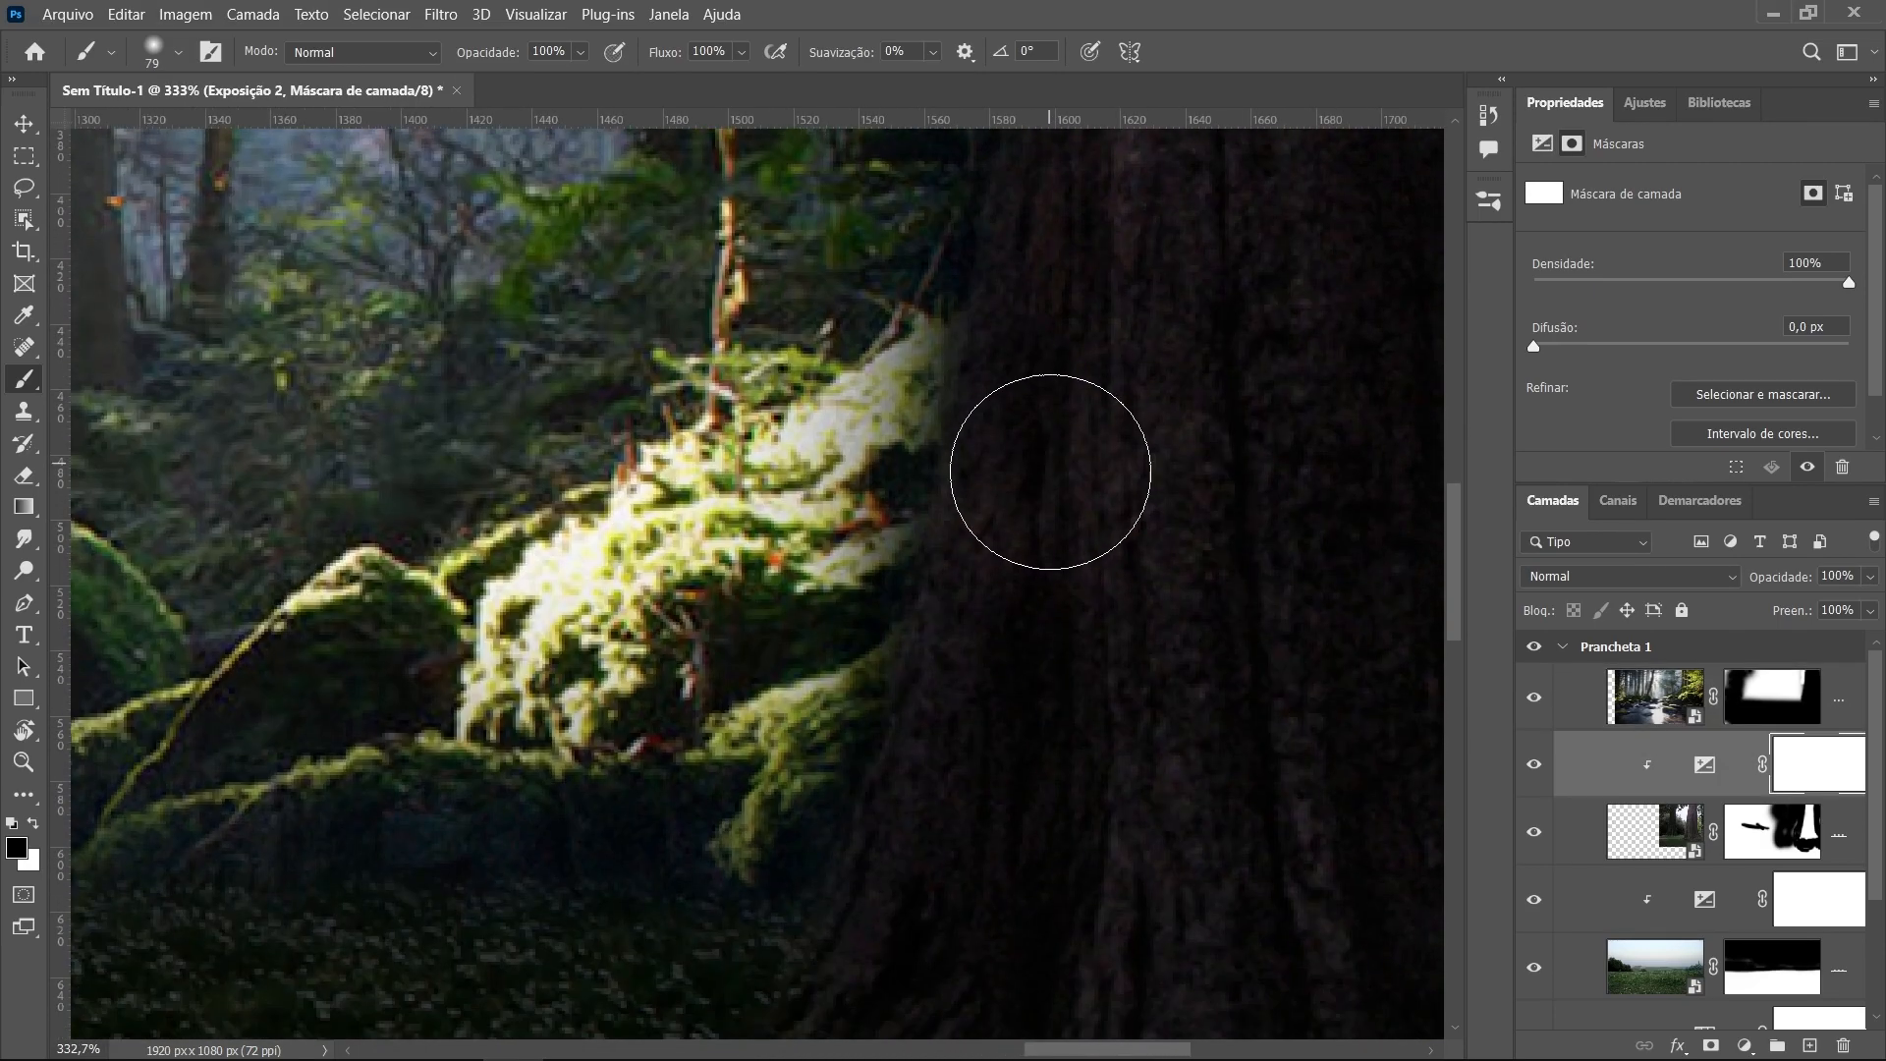
drag(952, 581, 817, 616)
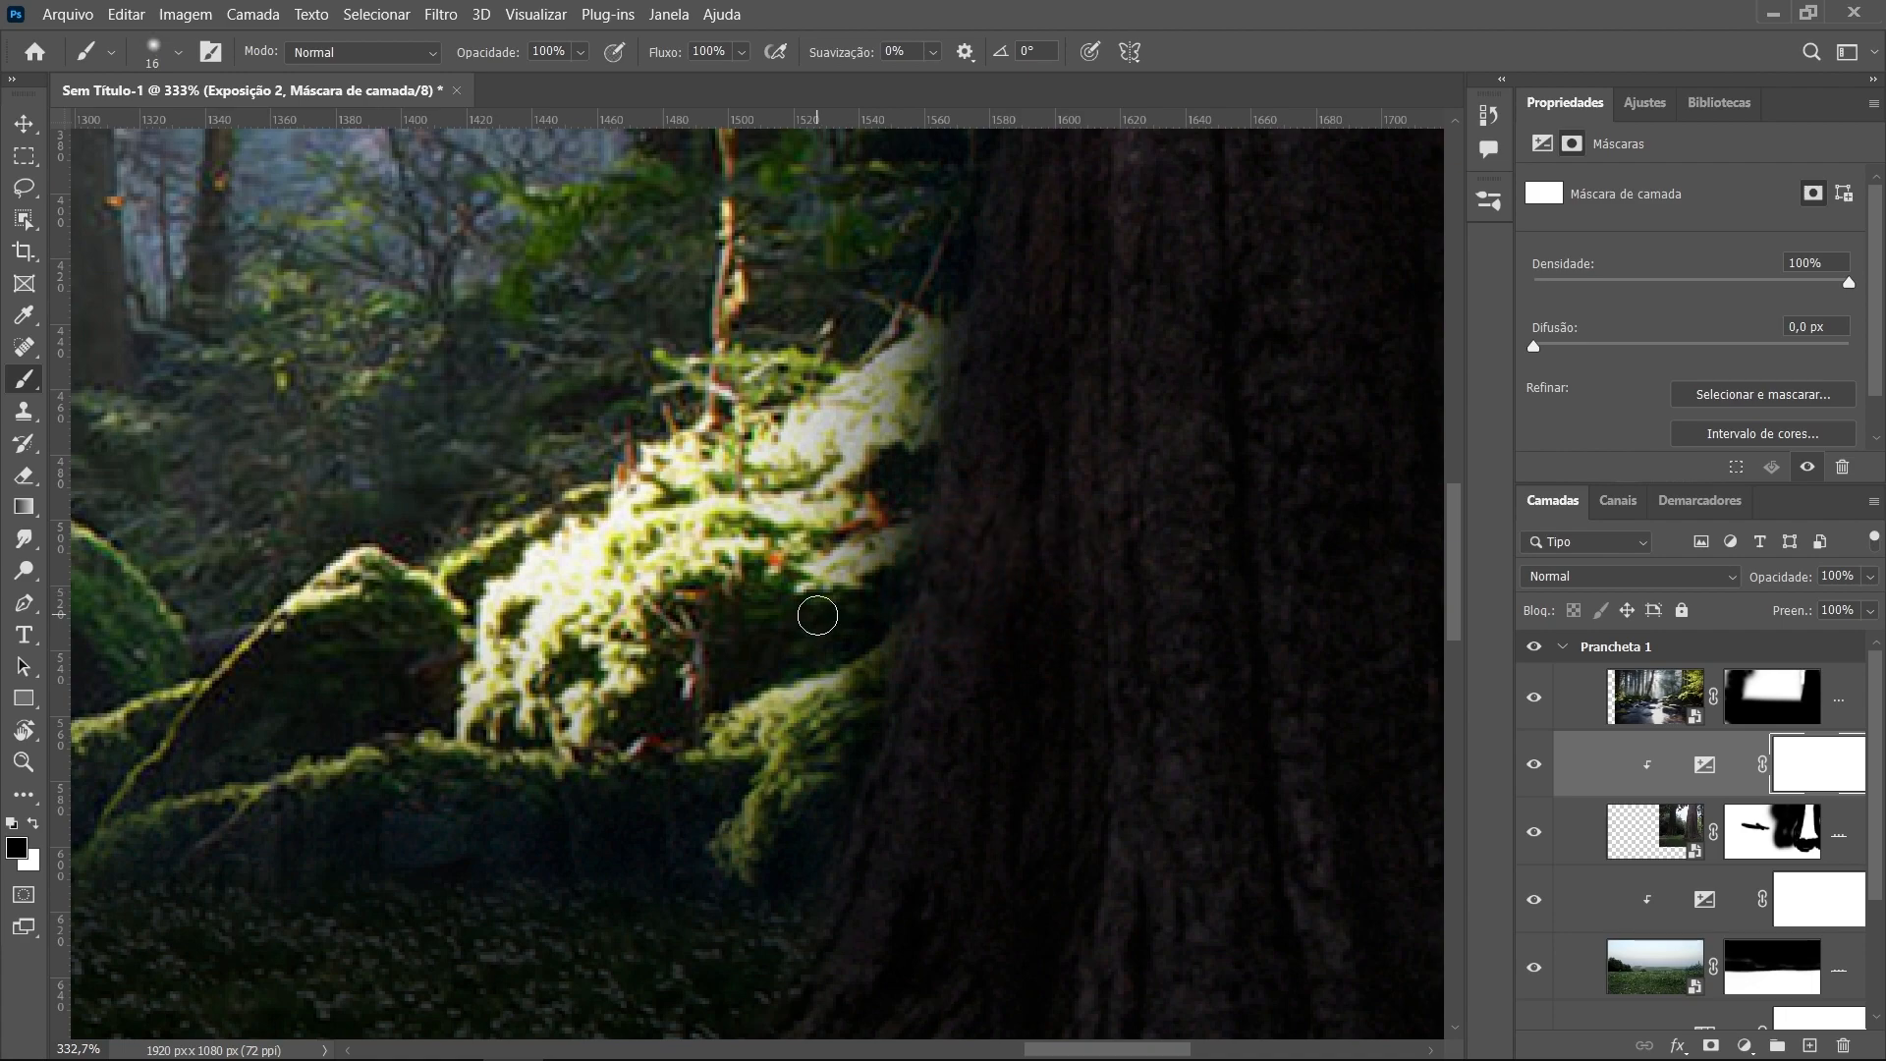
mouse_move(879, 801)
mouse_down()
mouse_move(873, 763)
mouse_move(849, 886)
mouse_up()
drag(849, 821, 834, 843)
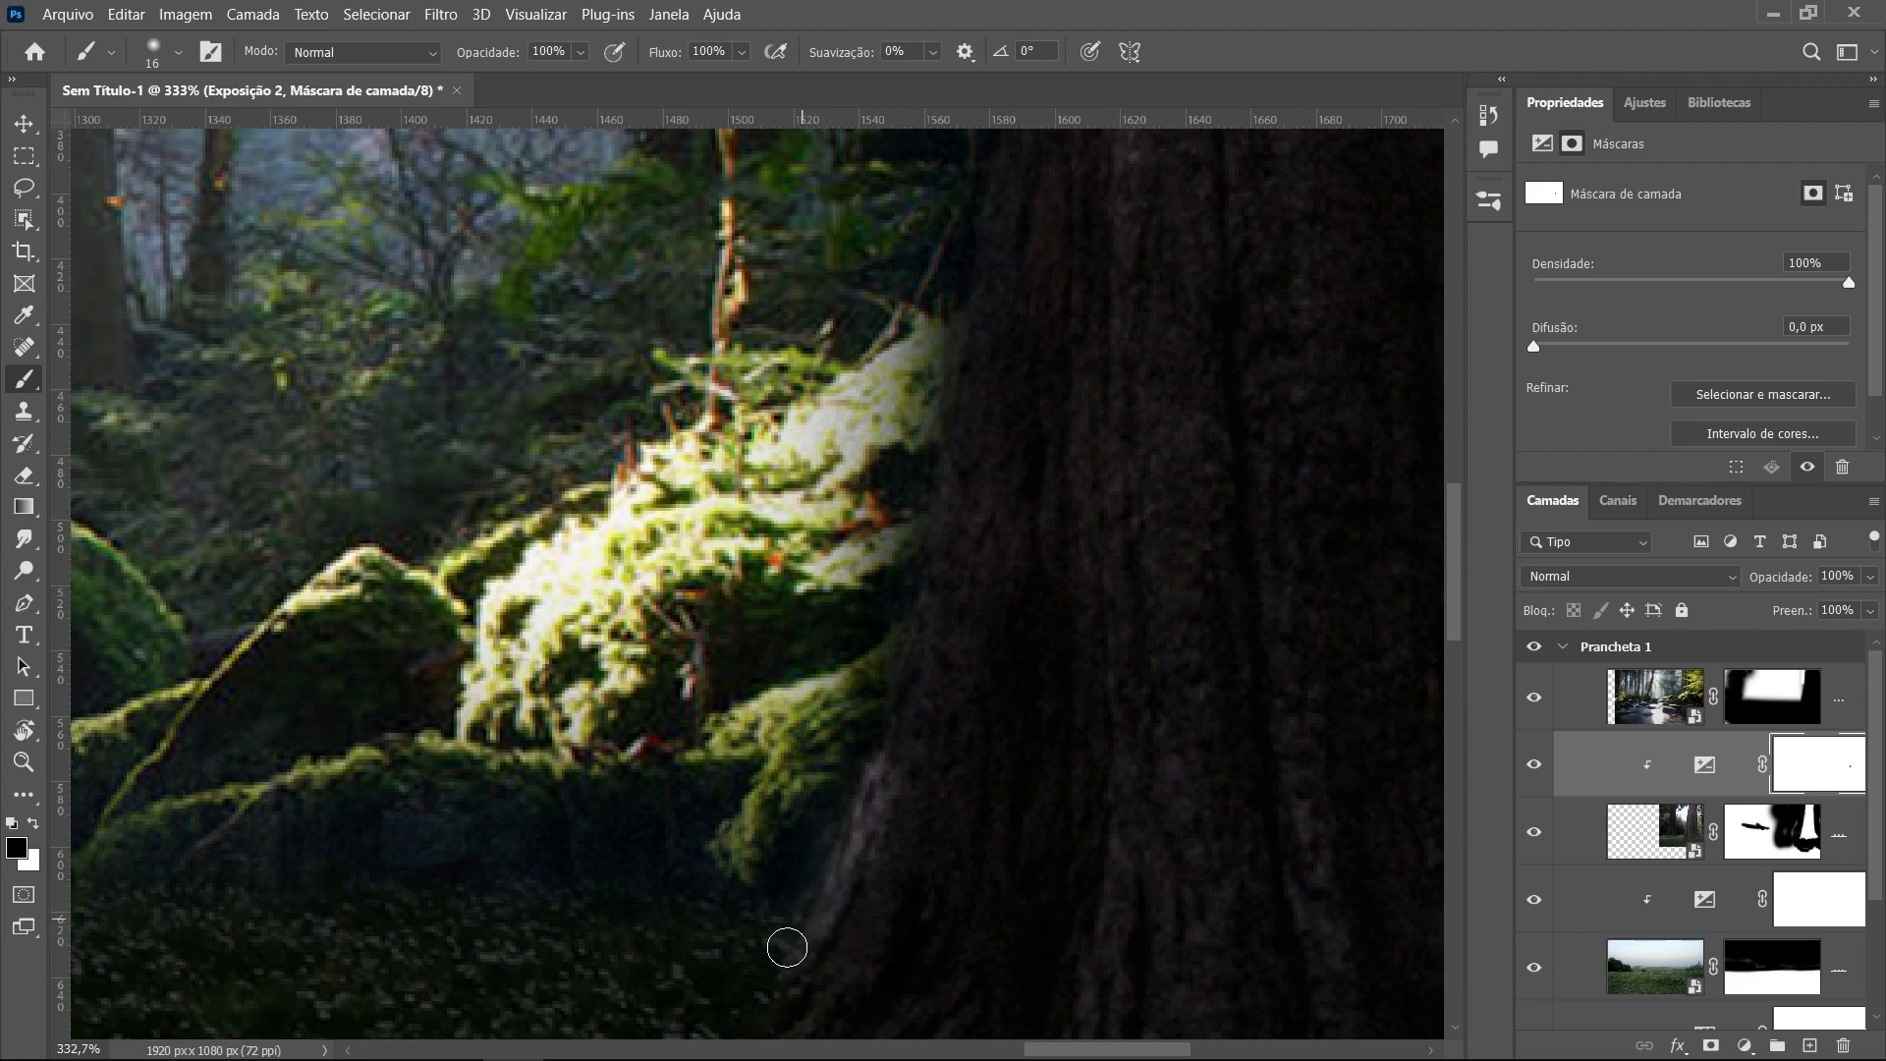
Continue painting black on Tree2's Exposure mask up the trunk's left edge to the top of the artboard, creating rim light
drag(959, 489, 964, 797)
drag(935, 876, 960, 627)
mouse_move(994, 476)
mouse_down()
mouse_move(976, 737)
mouse_move(998, 657)
mouse_move(993, 632)
mouse_move(969, 825)
mouse_up()
mouse_move(1034, 590)
mouse_down()
mouse_move(1017, 777)
mouse_move(1000, 821)
mouse_up()
drag(981, 702, 1058, 440)
mouse_move(1023, 592)
mouse_down()
mouse_move(1056, 362)
mouse_move(1064, 686)
mouse_move(1076, 301)
mouse_move(1091, 590)
mouse_move(1099, 417)
mouse_up()
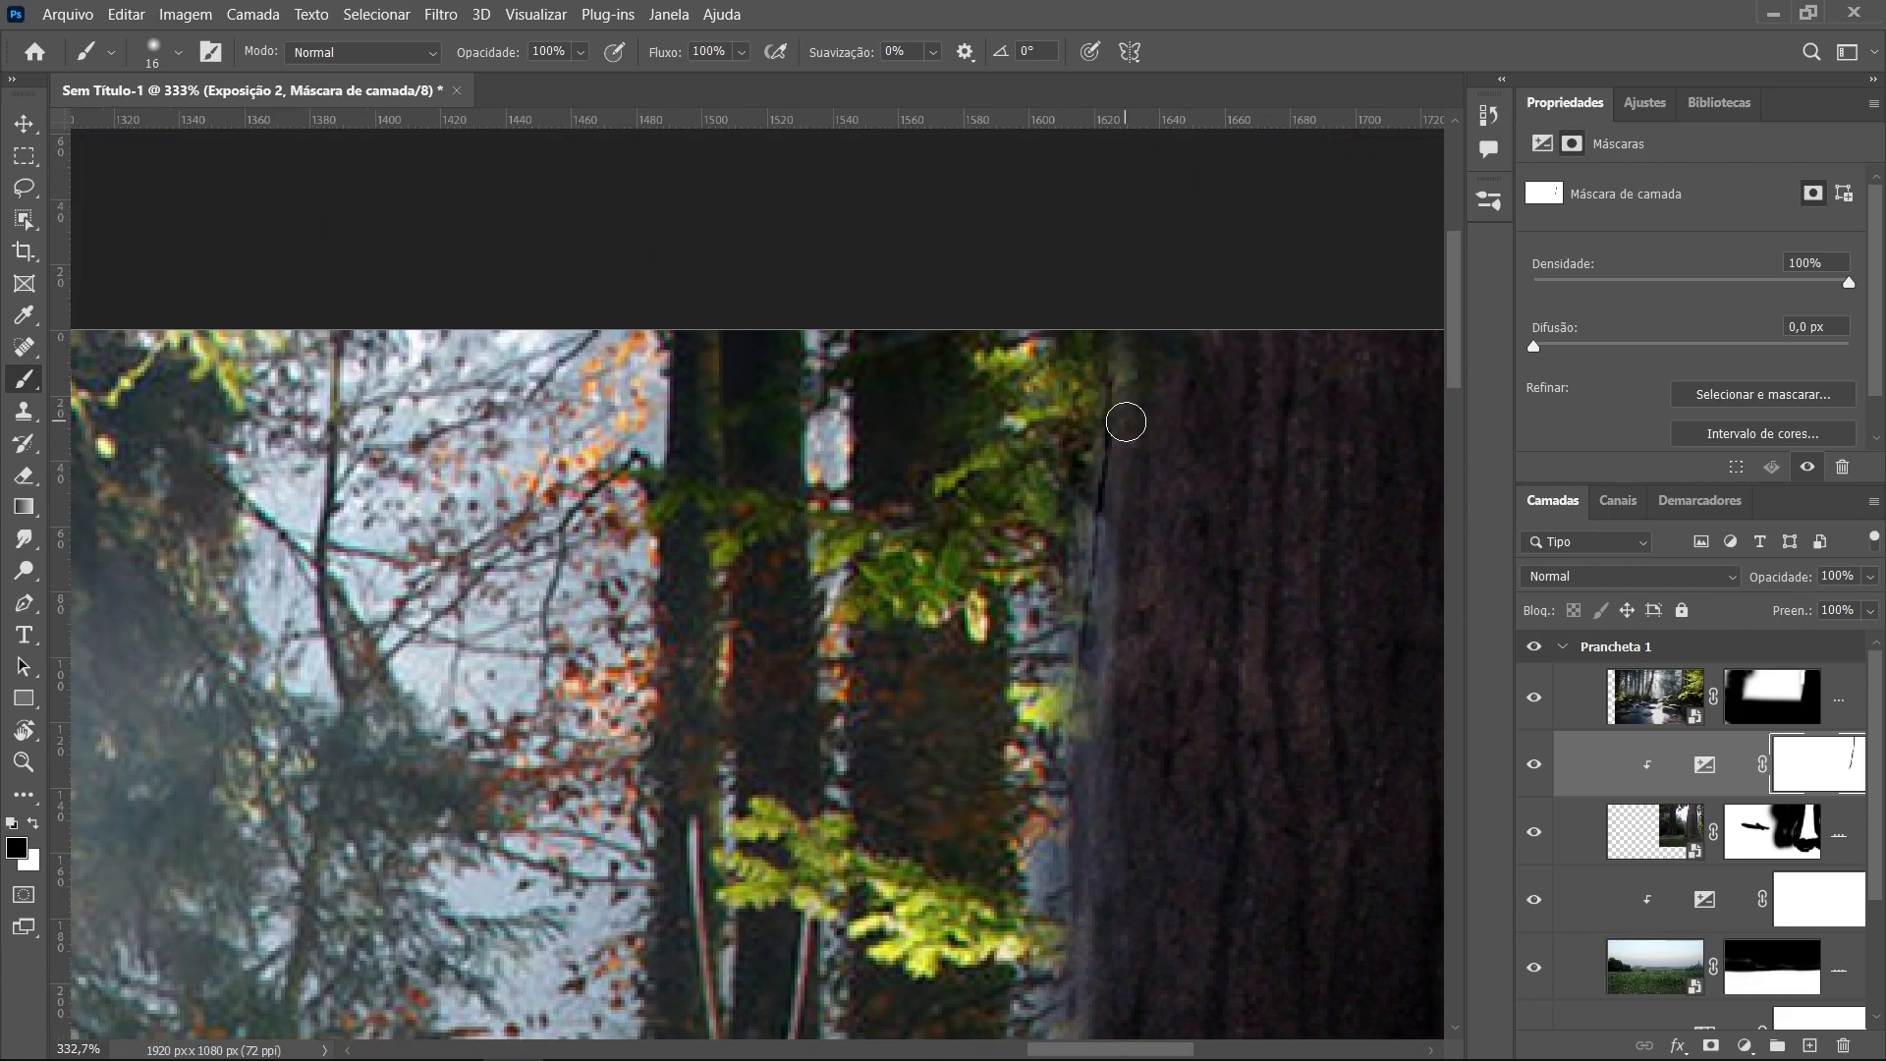
Paint black with the 16 px brush on Tree2's Exposure mask along the trunk's inner bark ridge, from the base to the artboard's top
scroll(1126, 442, down, 17)
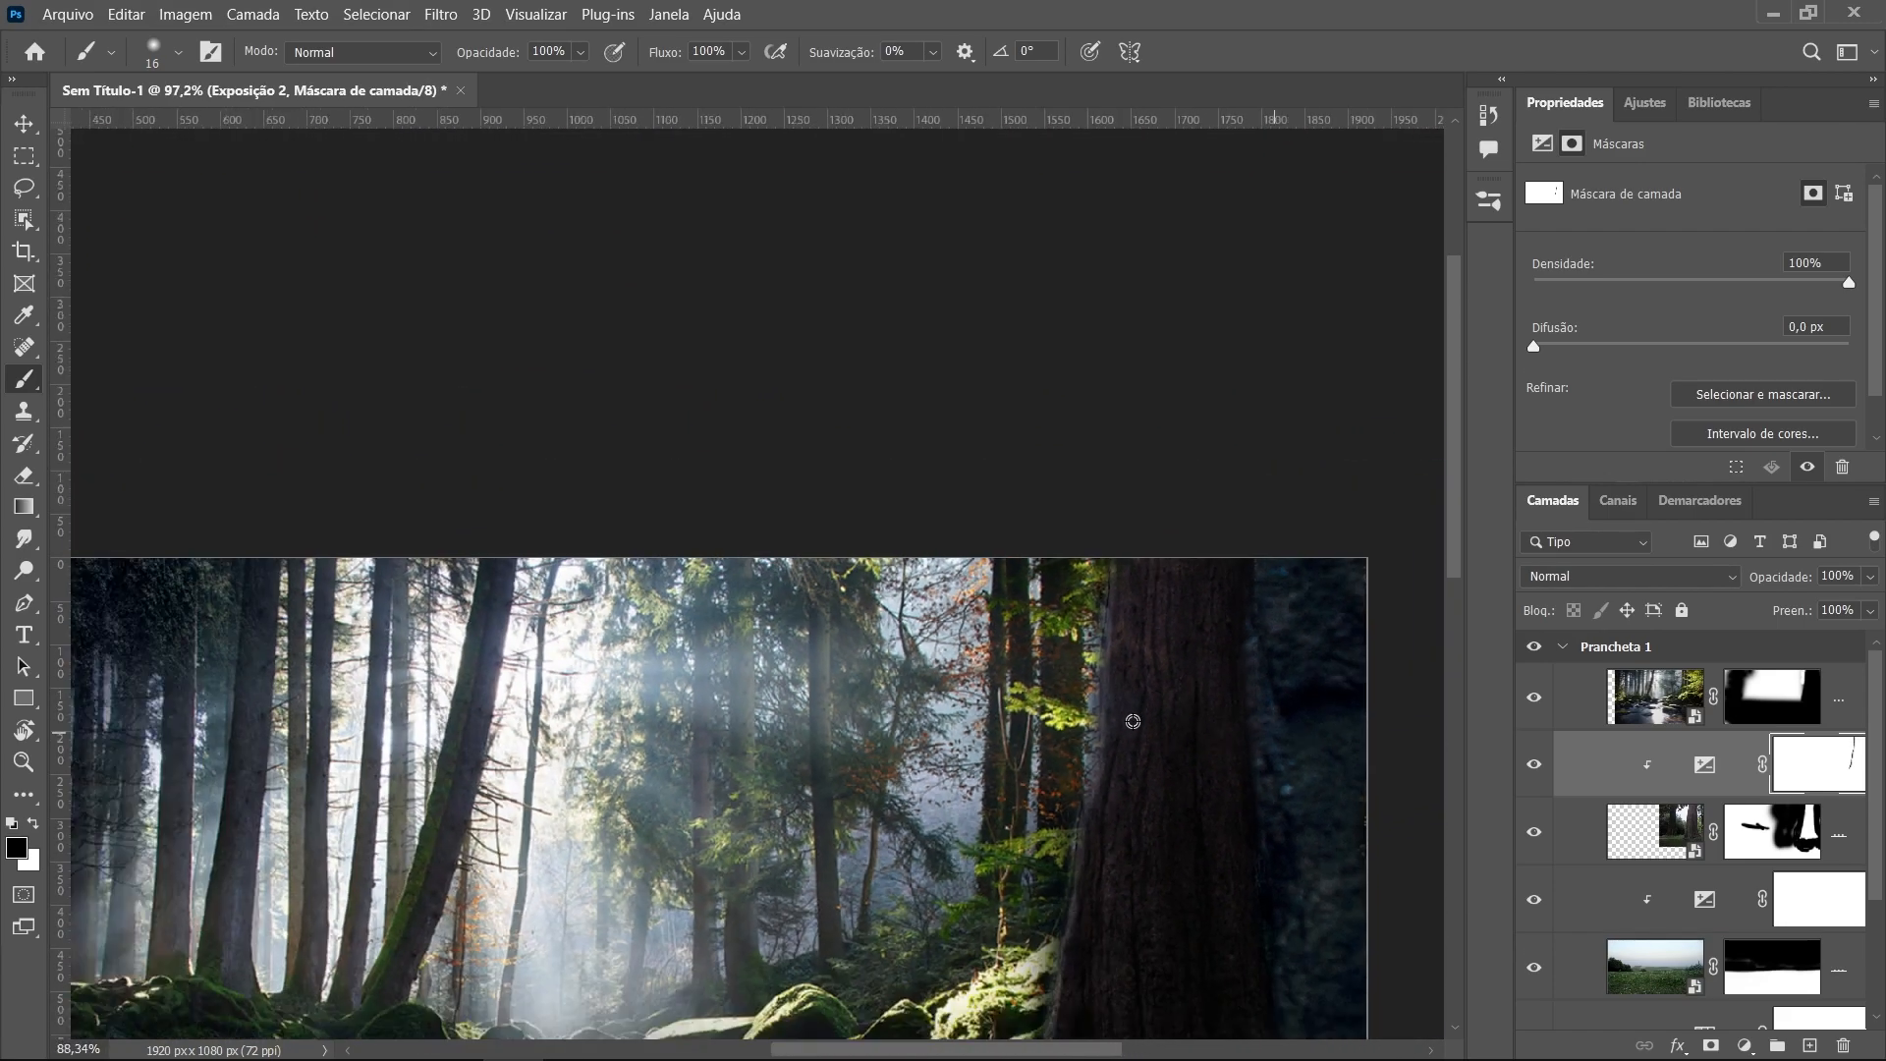
drag(1093, 846, 1145, 585)
scroll(1133, 775, up, 9)
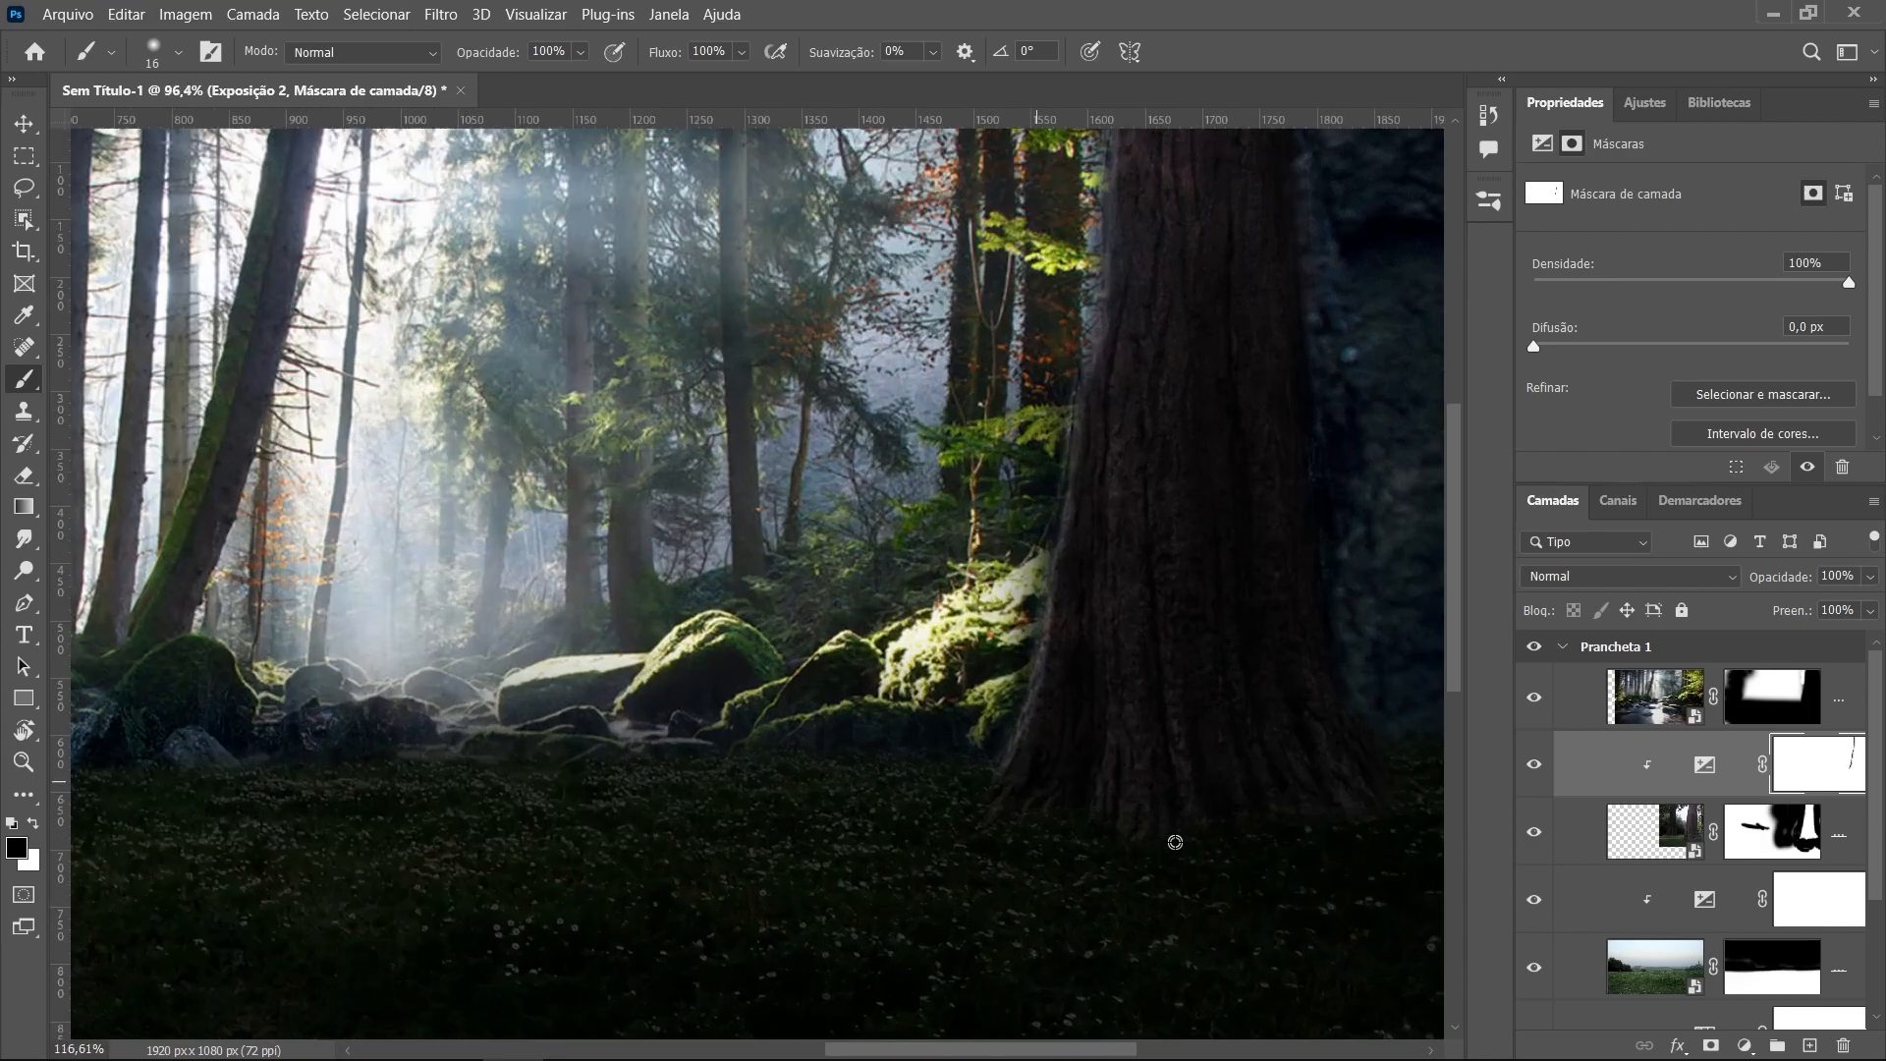
scroll(1137, 779, up, 4)
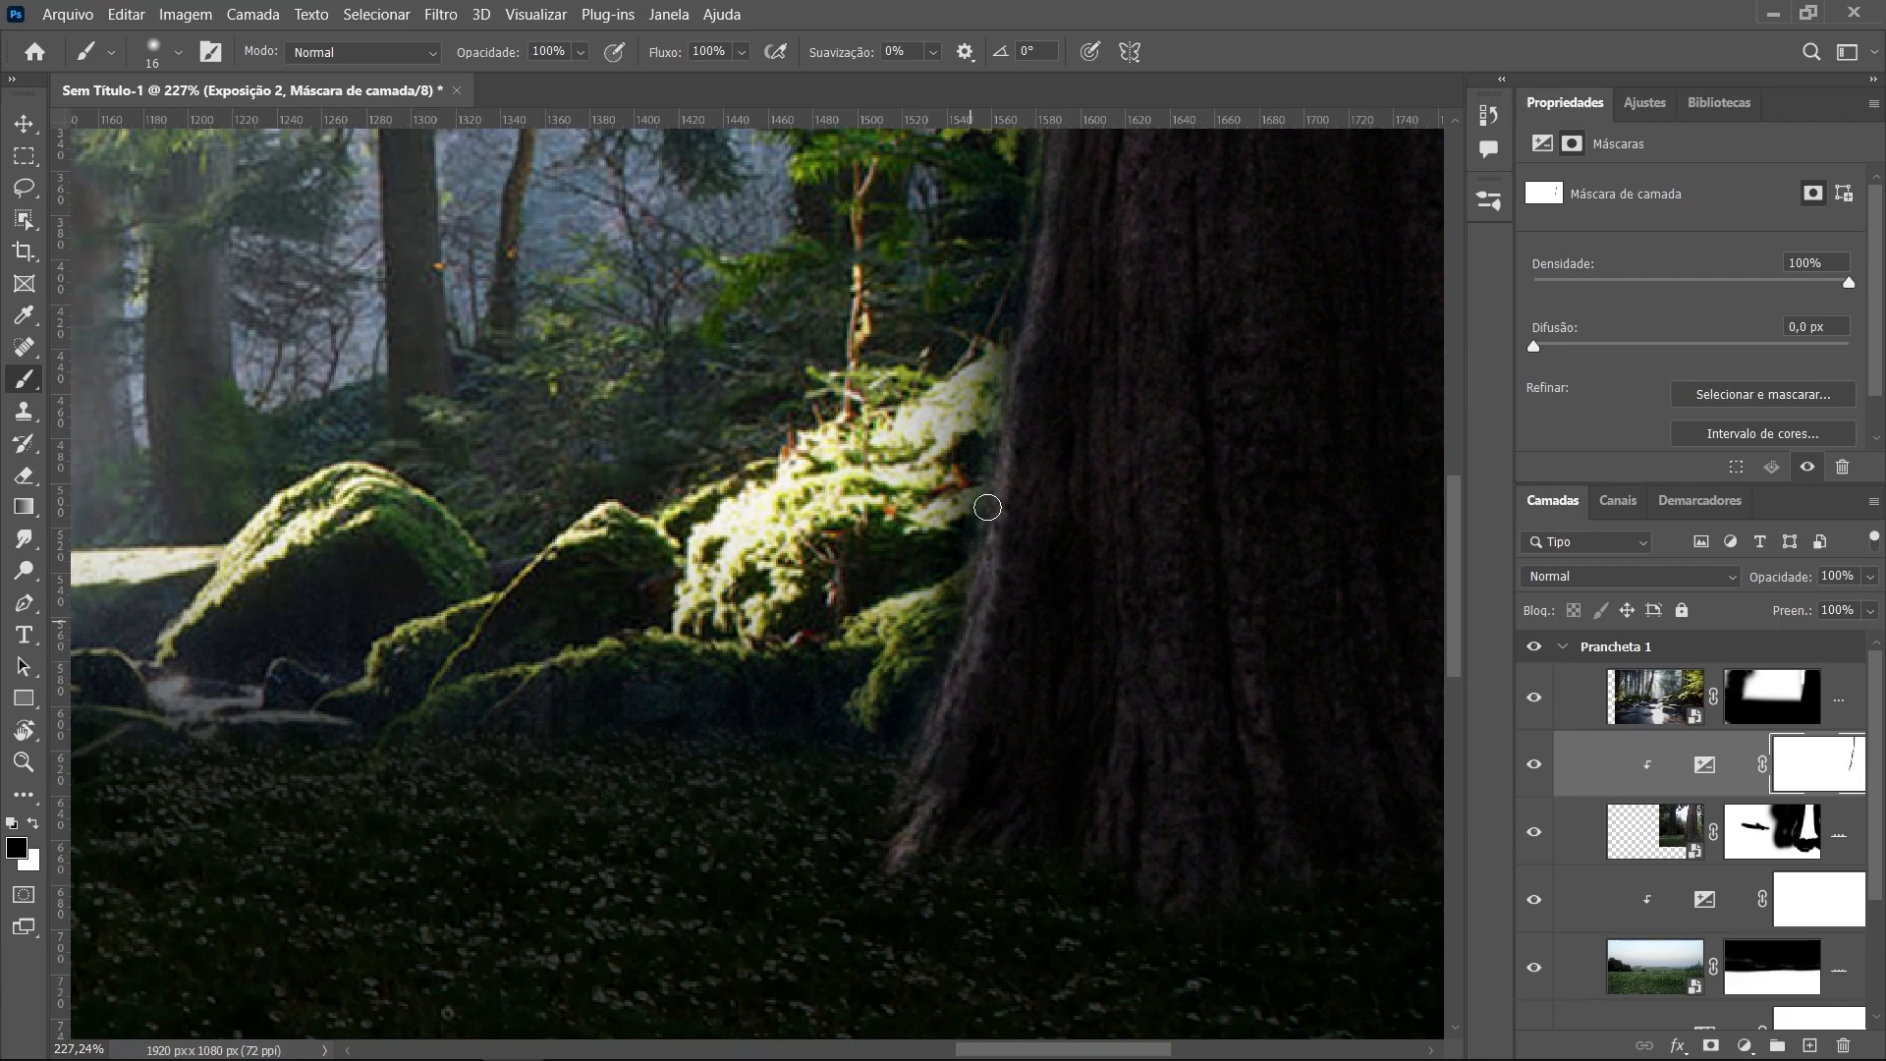
mouse_move(1103, 794)
mouse_down()
mouse_move(1110, 547)
mouse_move(1184, 850)
mouse_move(1170, 416)
mouse_move(1192, 275)
mouse_up()
mouse_move(1205, 409)
mouse_down()
mouse_move(1180, 583)
mouse_move(1160, 410)
mouse_up()
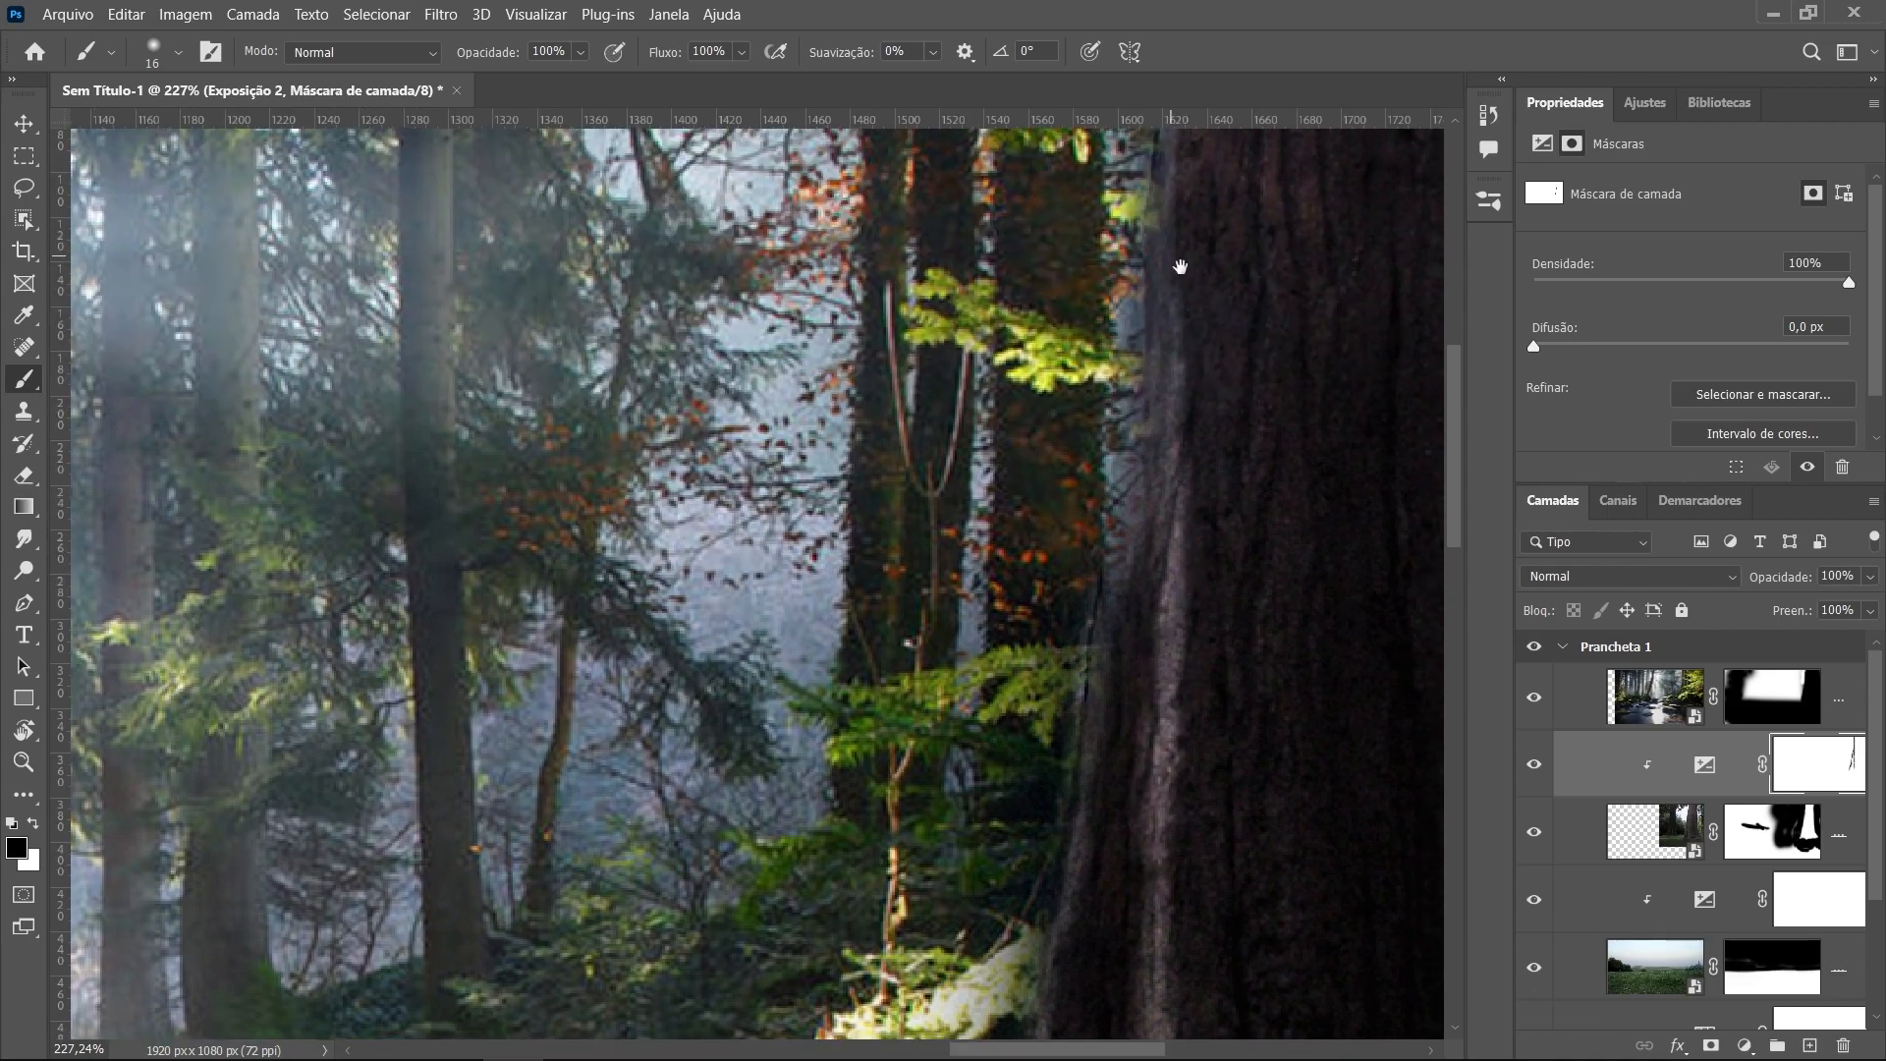
drag(1177, 262, 1157, 560)
drag(1158, 403, 1162, 295)
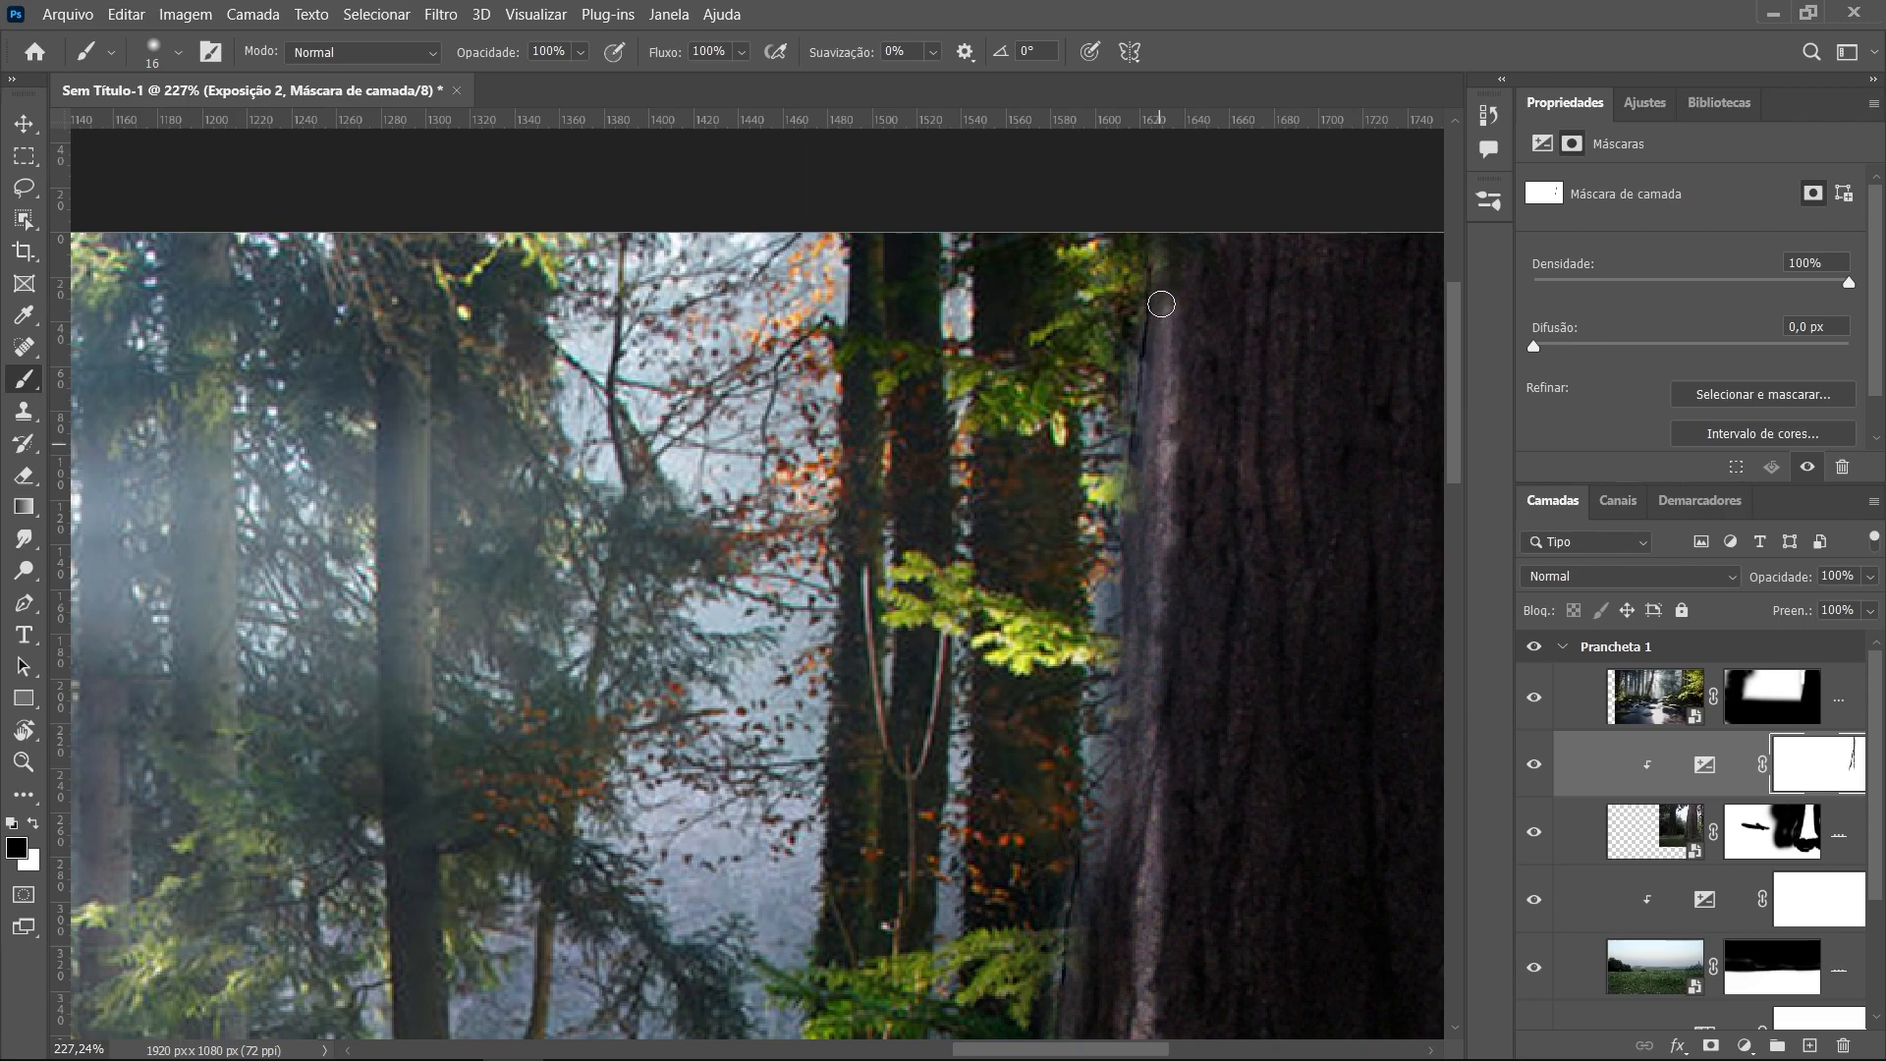
Paint white on Tree2's Exposure mask to trim the highlights beside the inner ridge and around the trunk's lower left base
scroll(748, 889, down, 8)
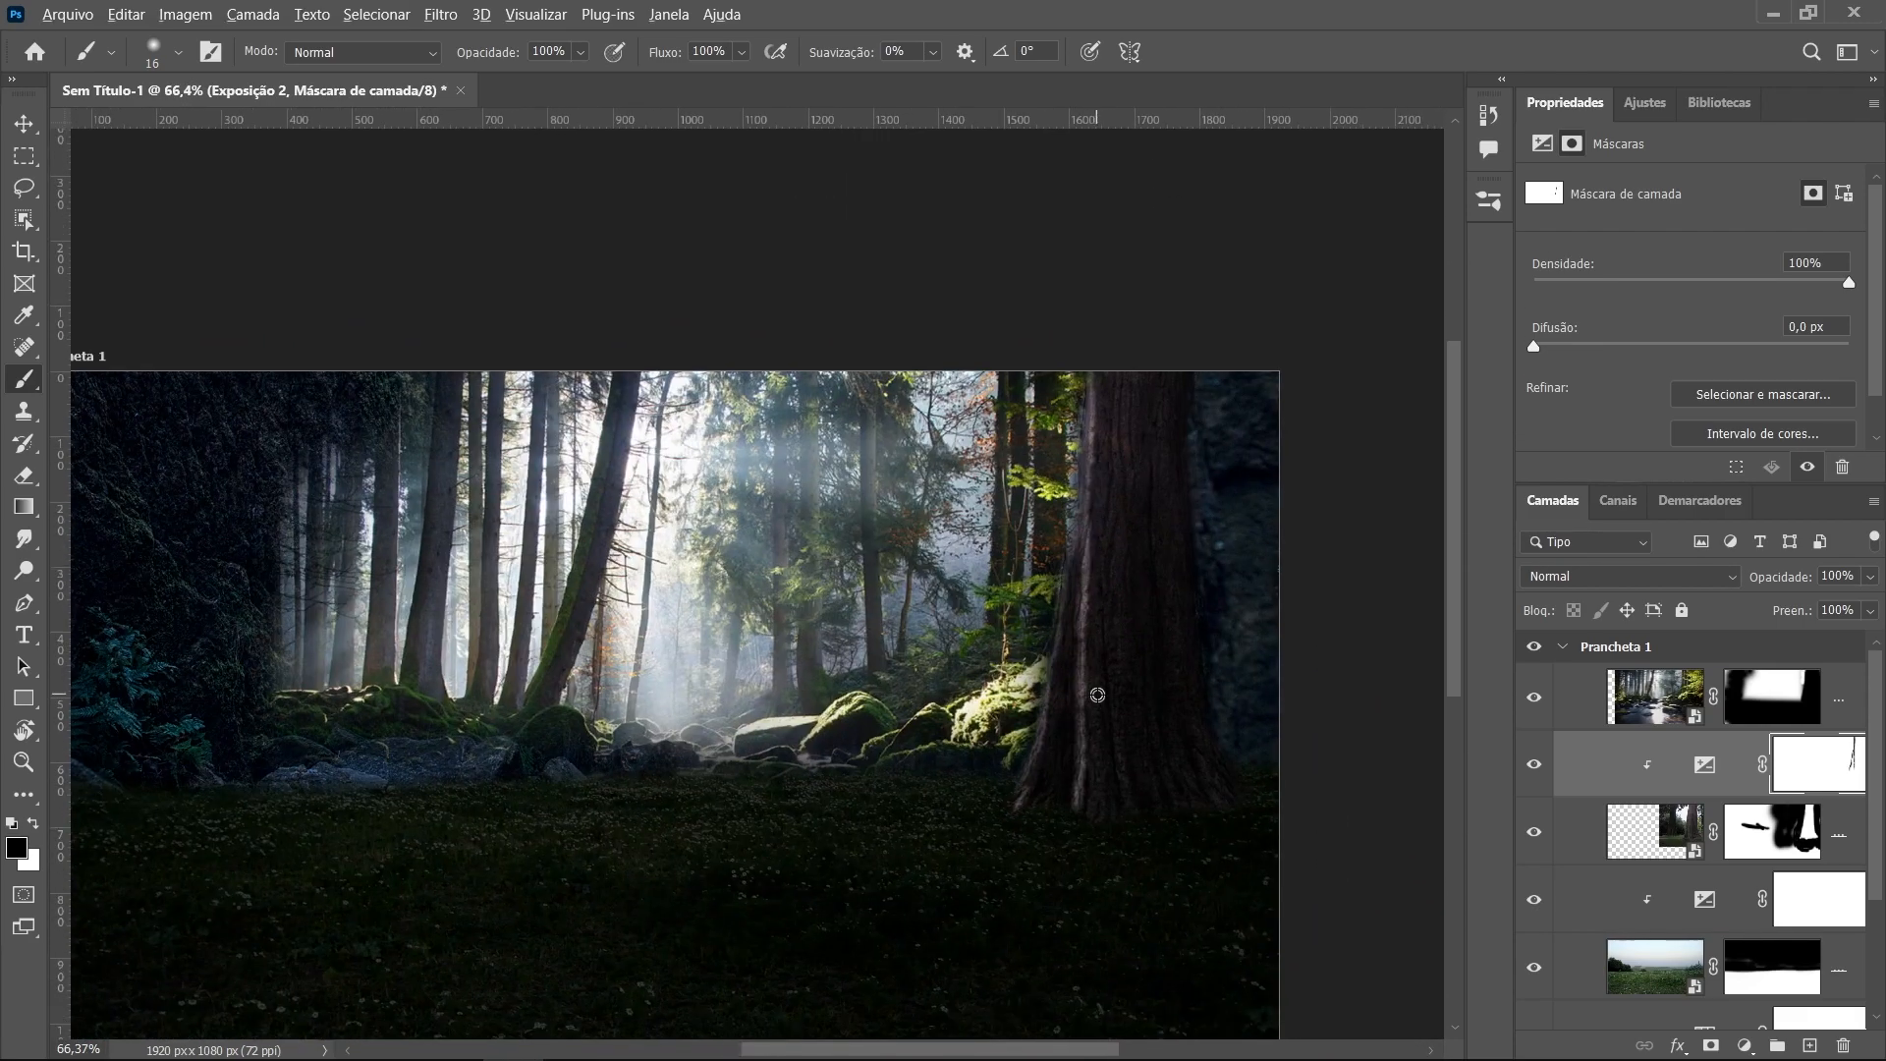
scroll(1090, 712, up, 5)
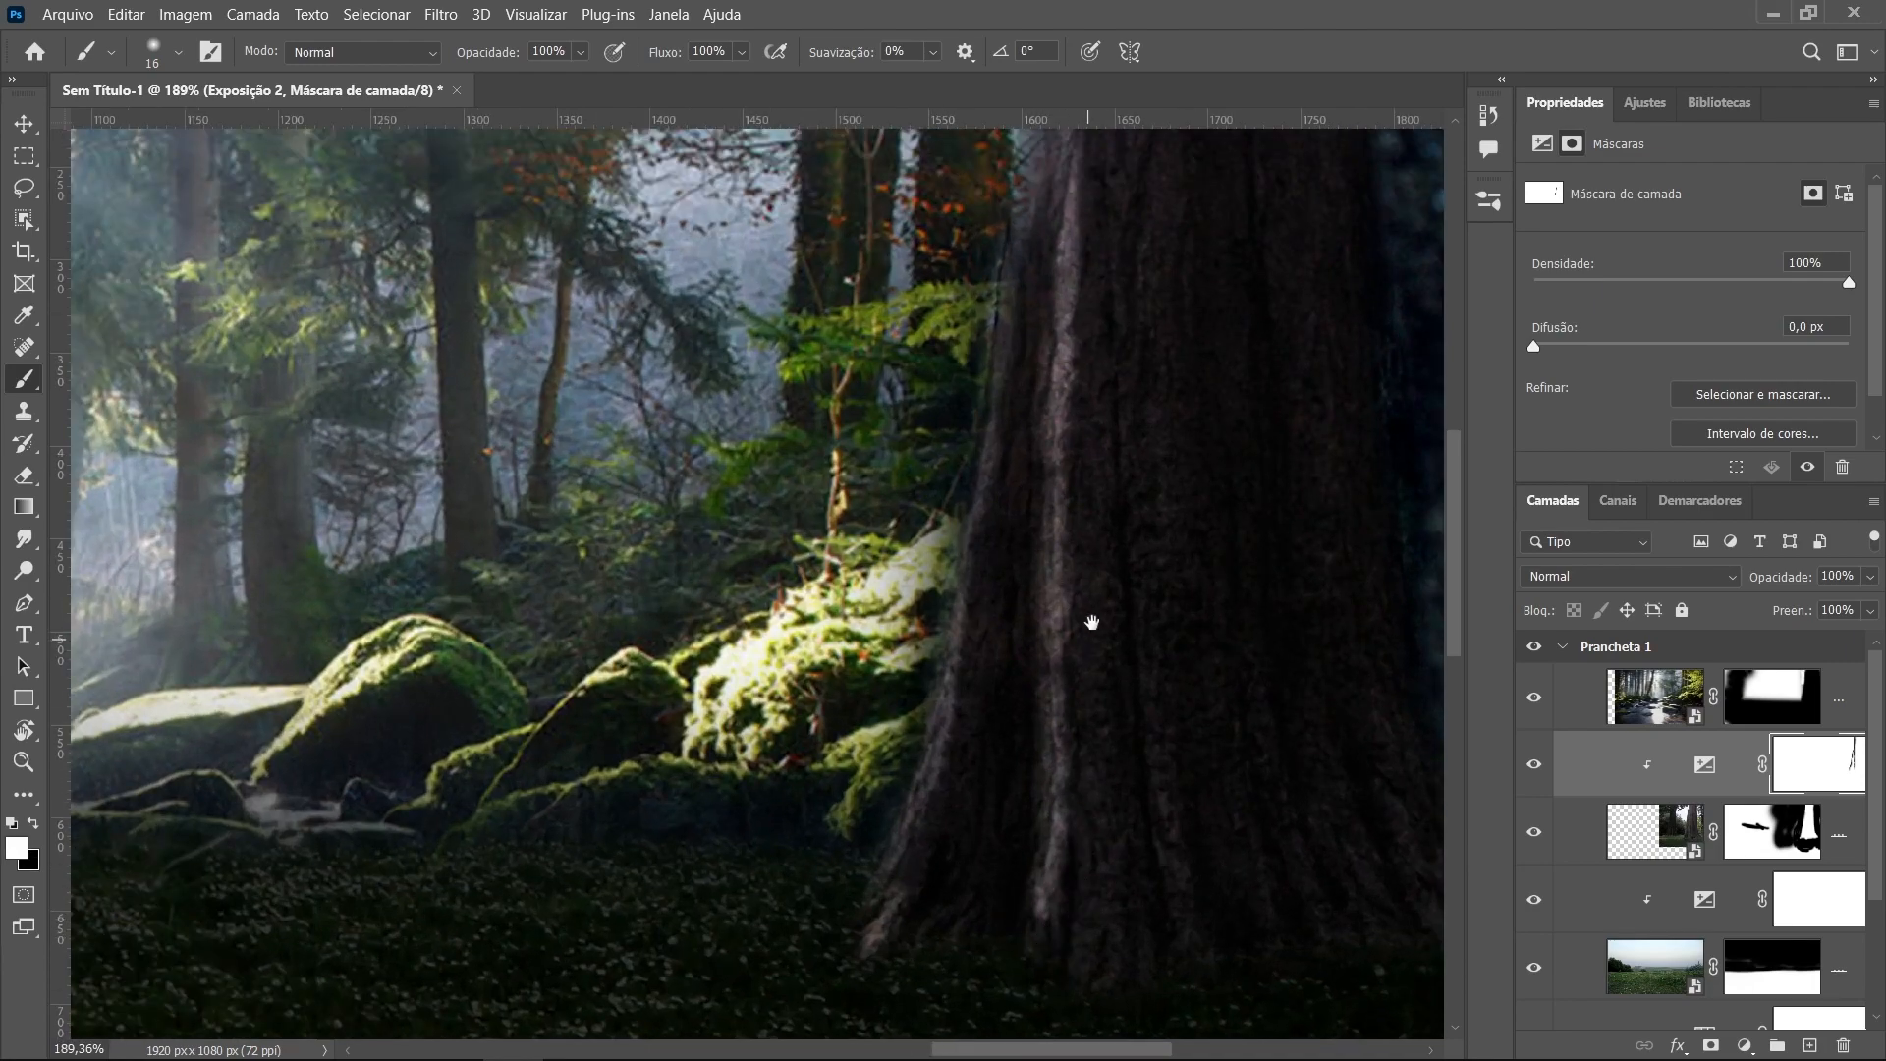
drag(1092, 622, 1082, 720)
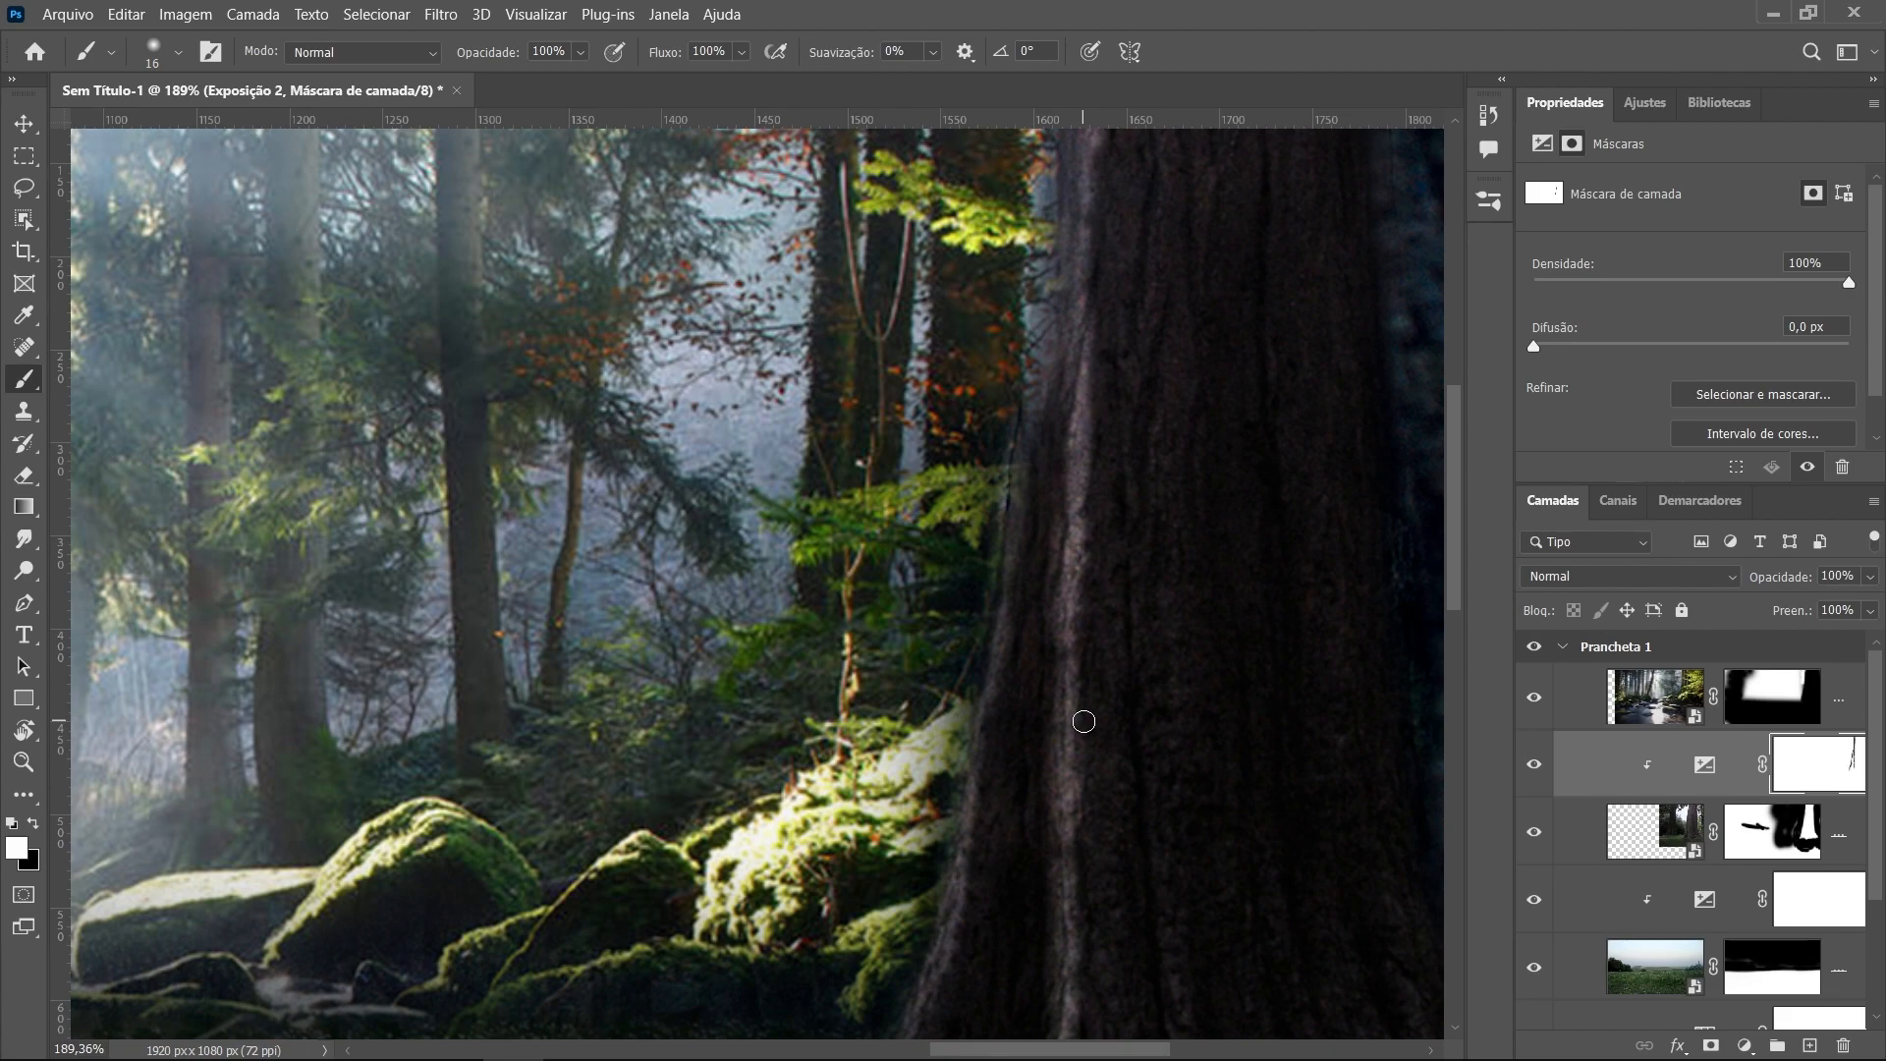
scroll(1103, 700, down, 4)
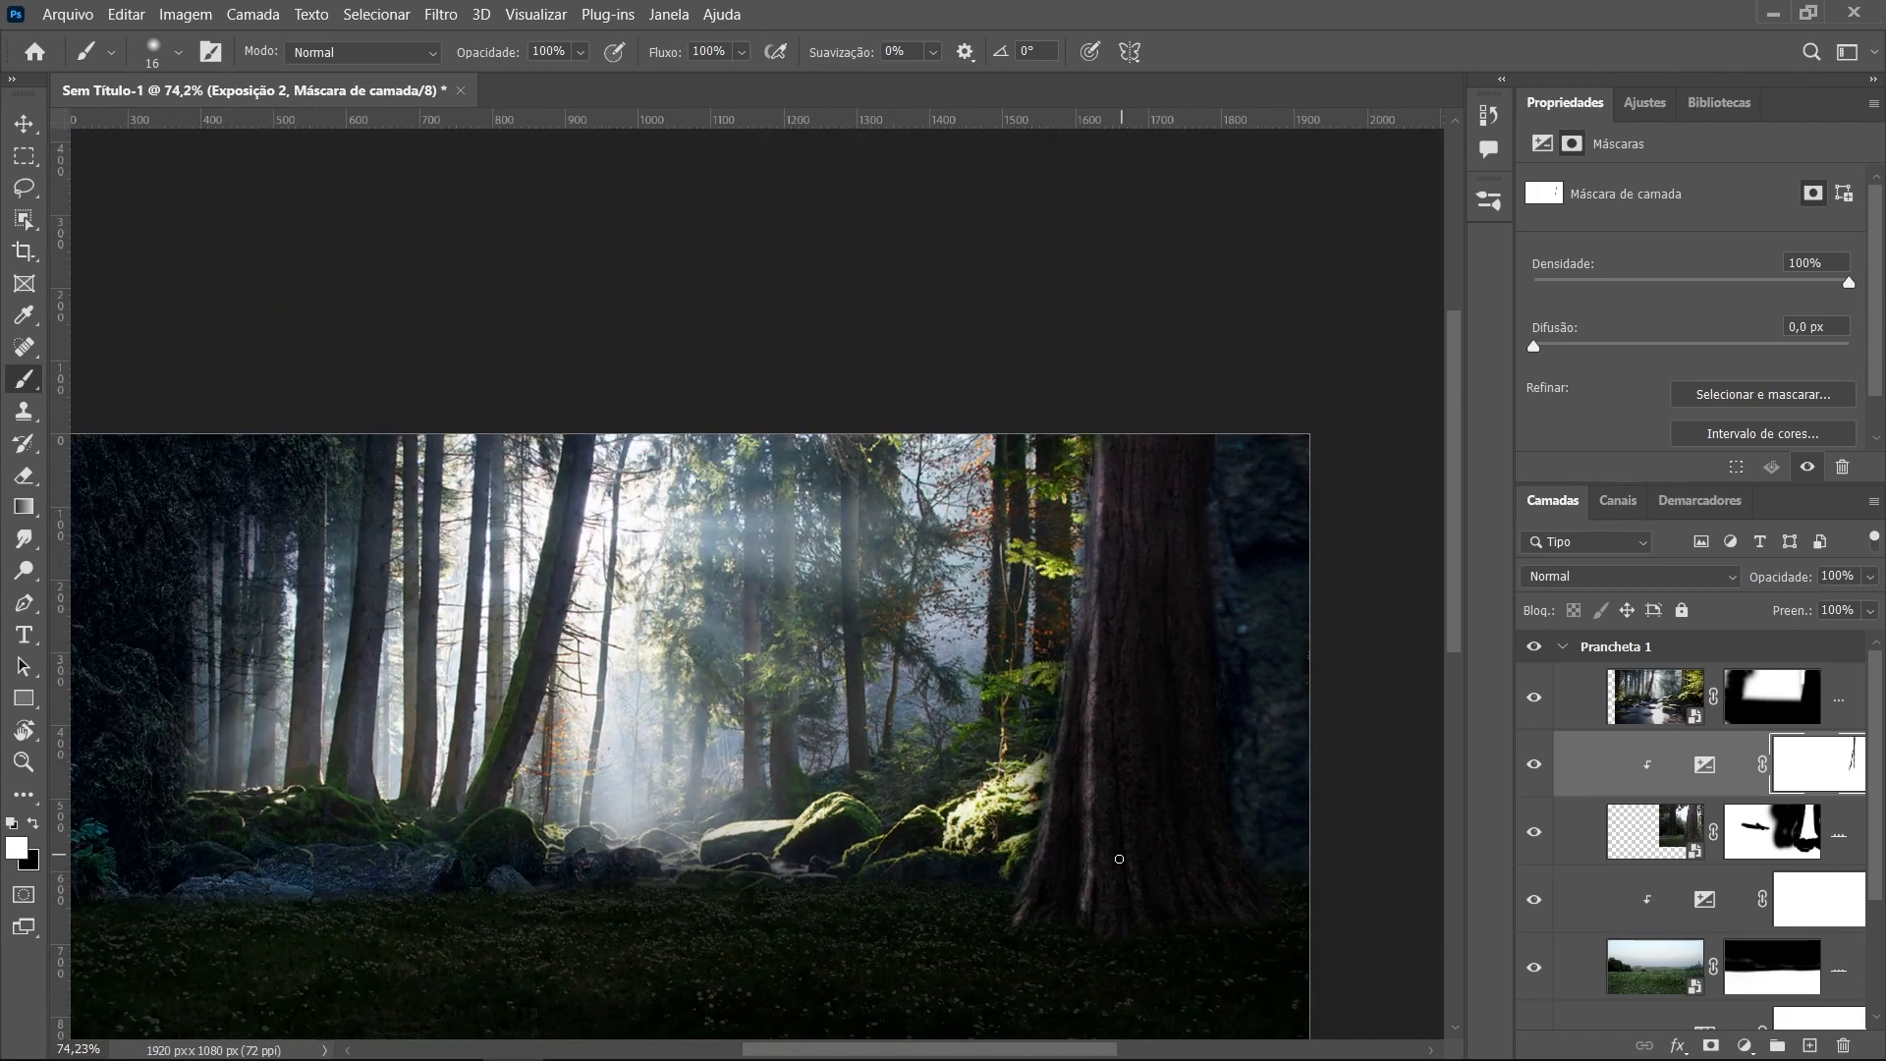
drag(1089, 924, 1088, 943)
scroll(603, 825, down, 1)
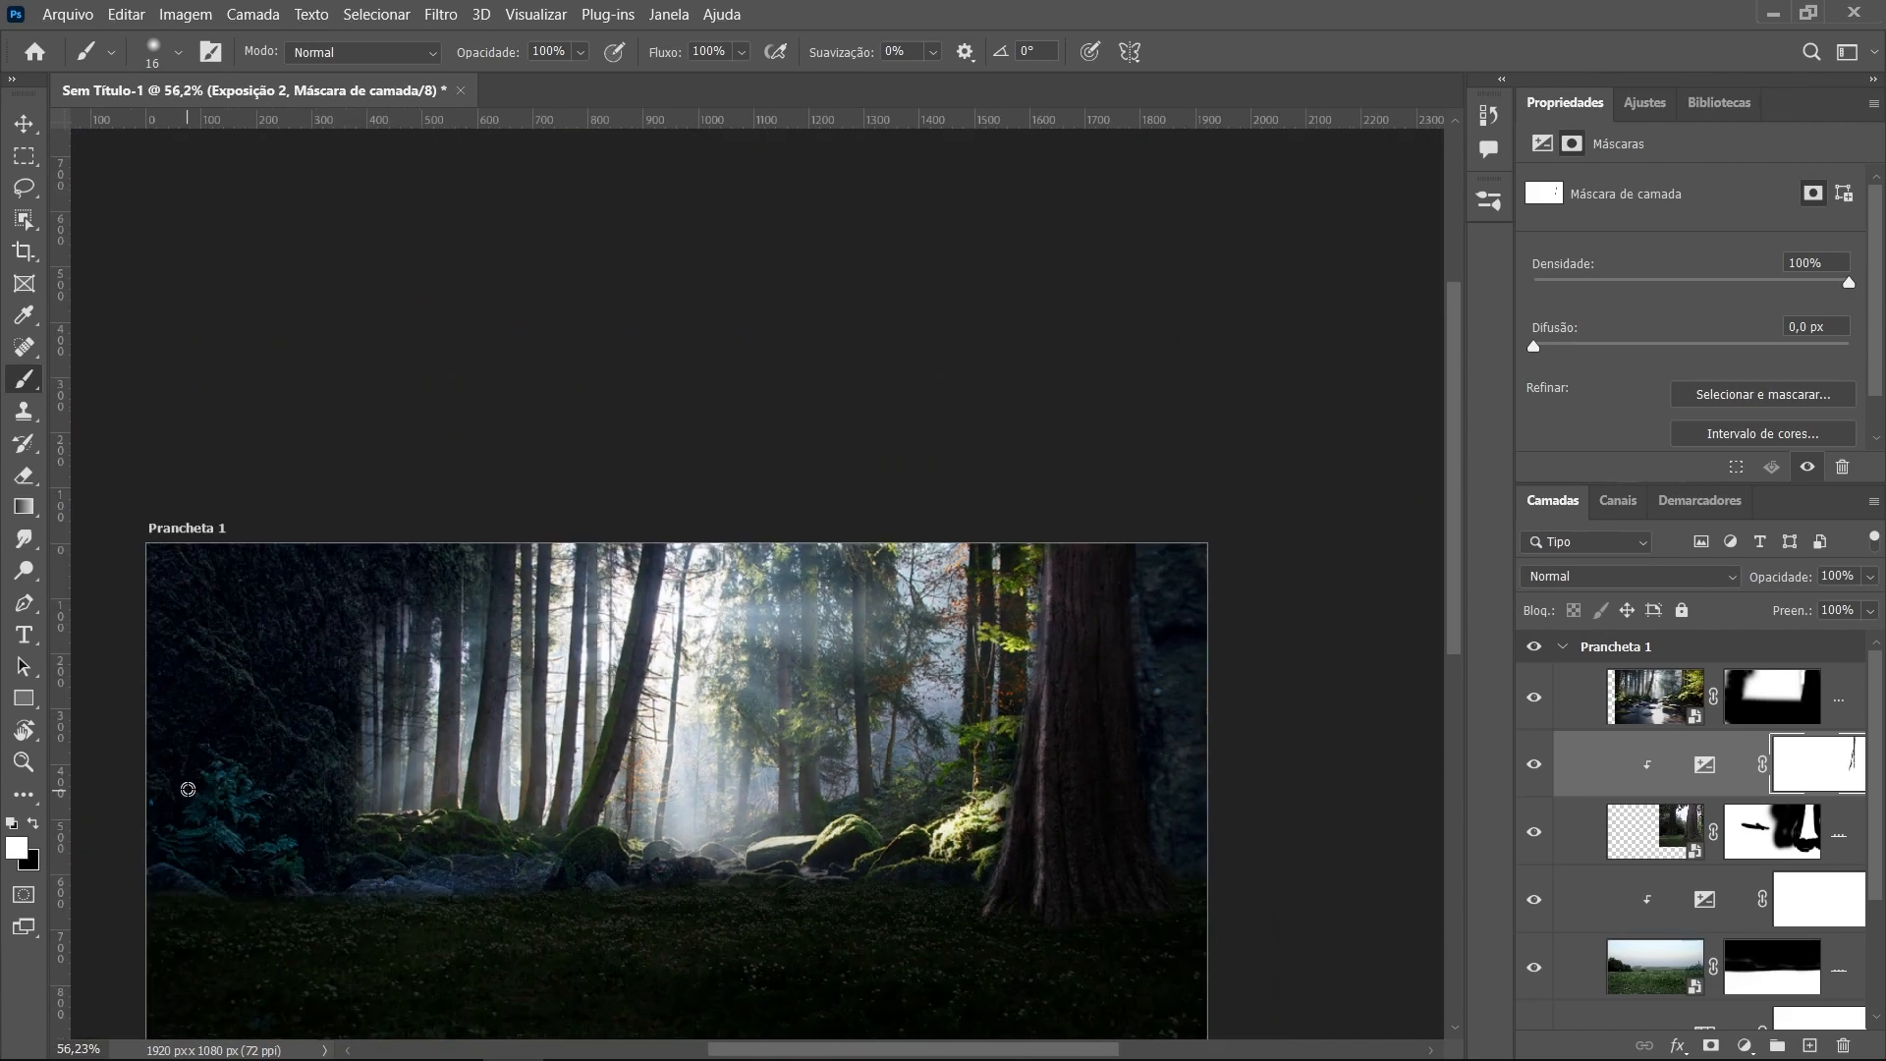
scroll(185, 783, up, 6)
scroll(429, 724, down, 7)
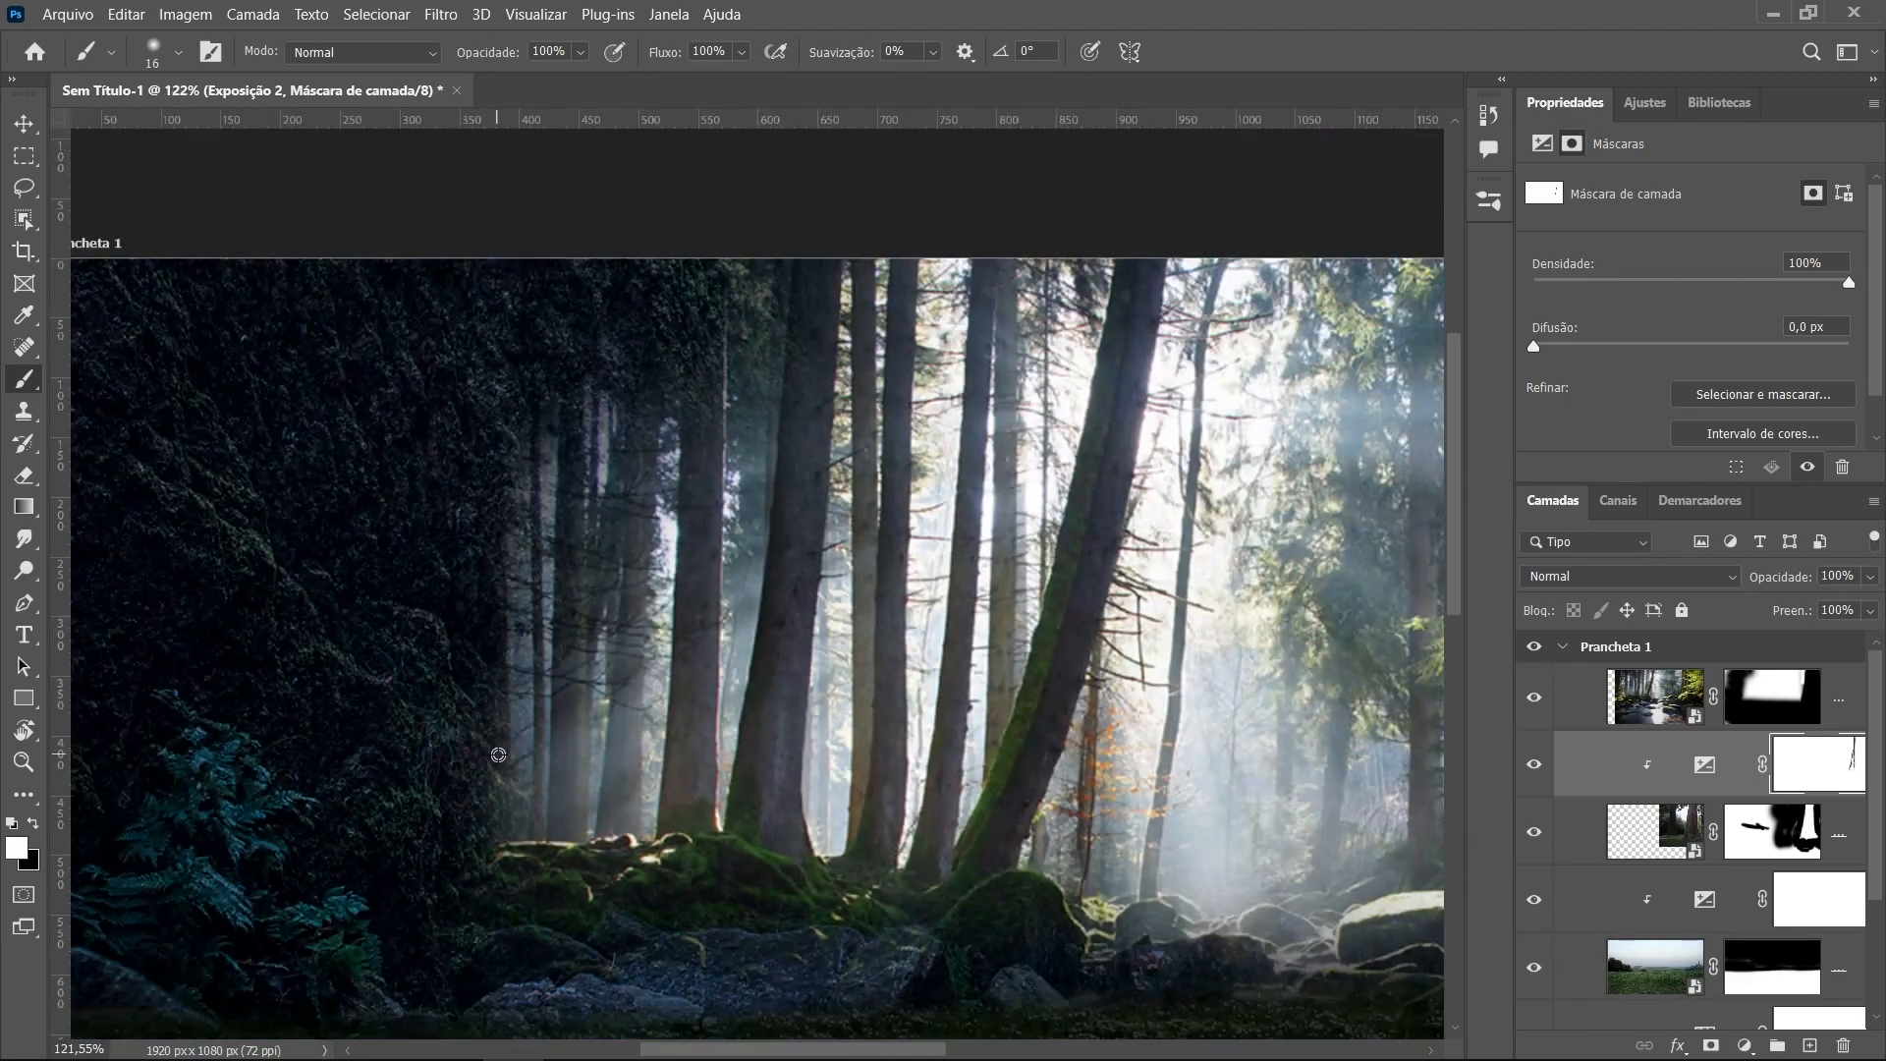
drag(884, 838, 744, 604)
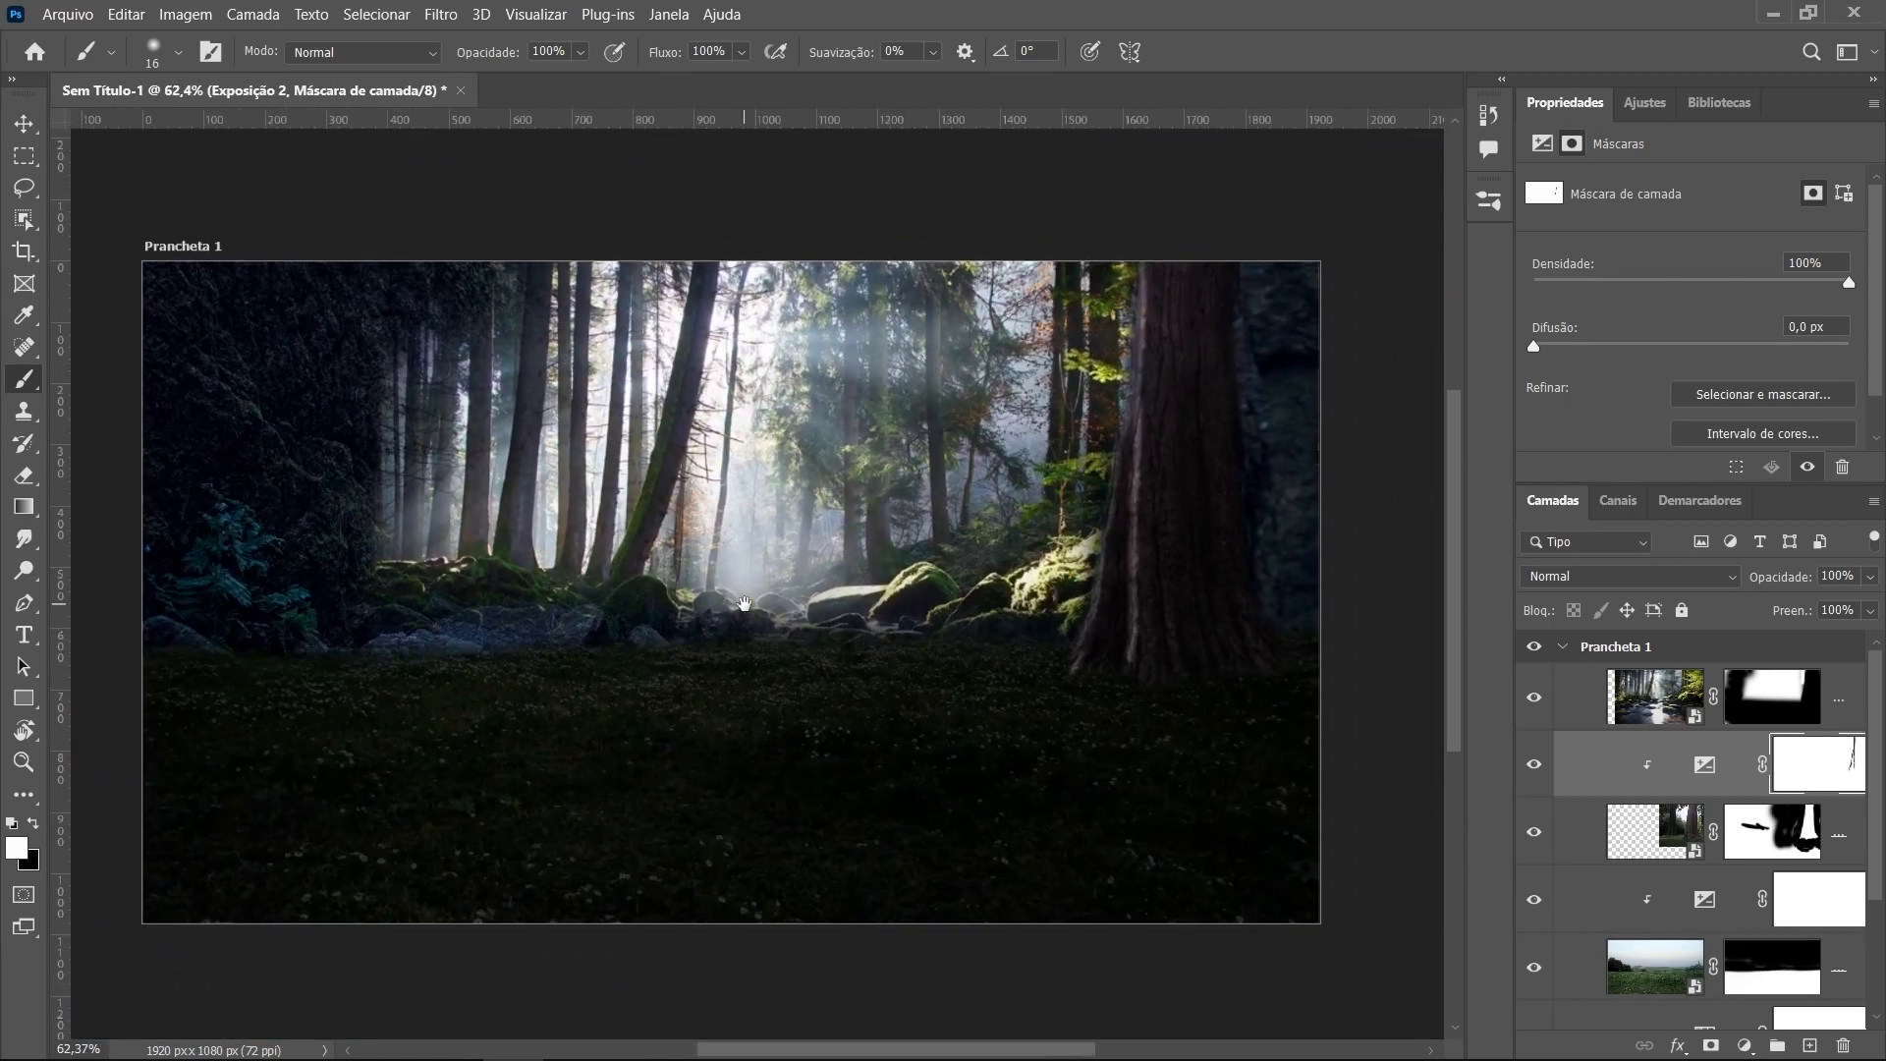
scroll(1228, 684, up, 8)
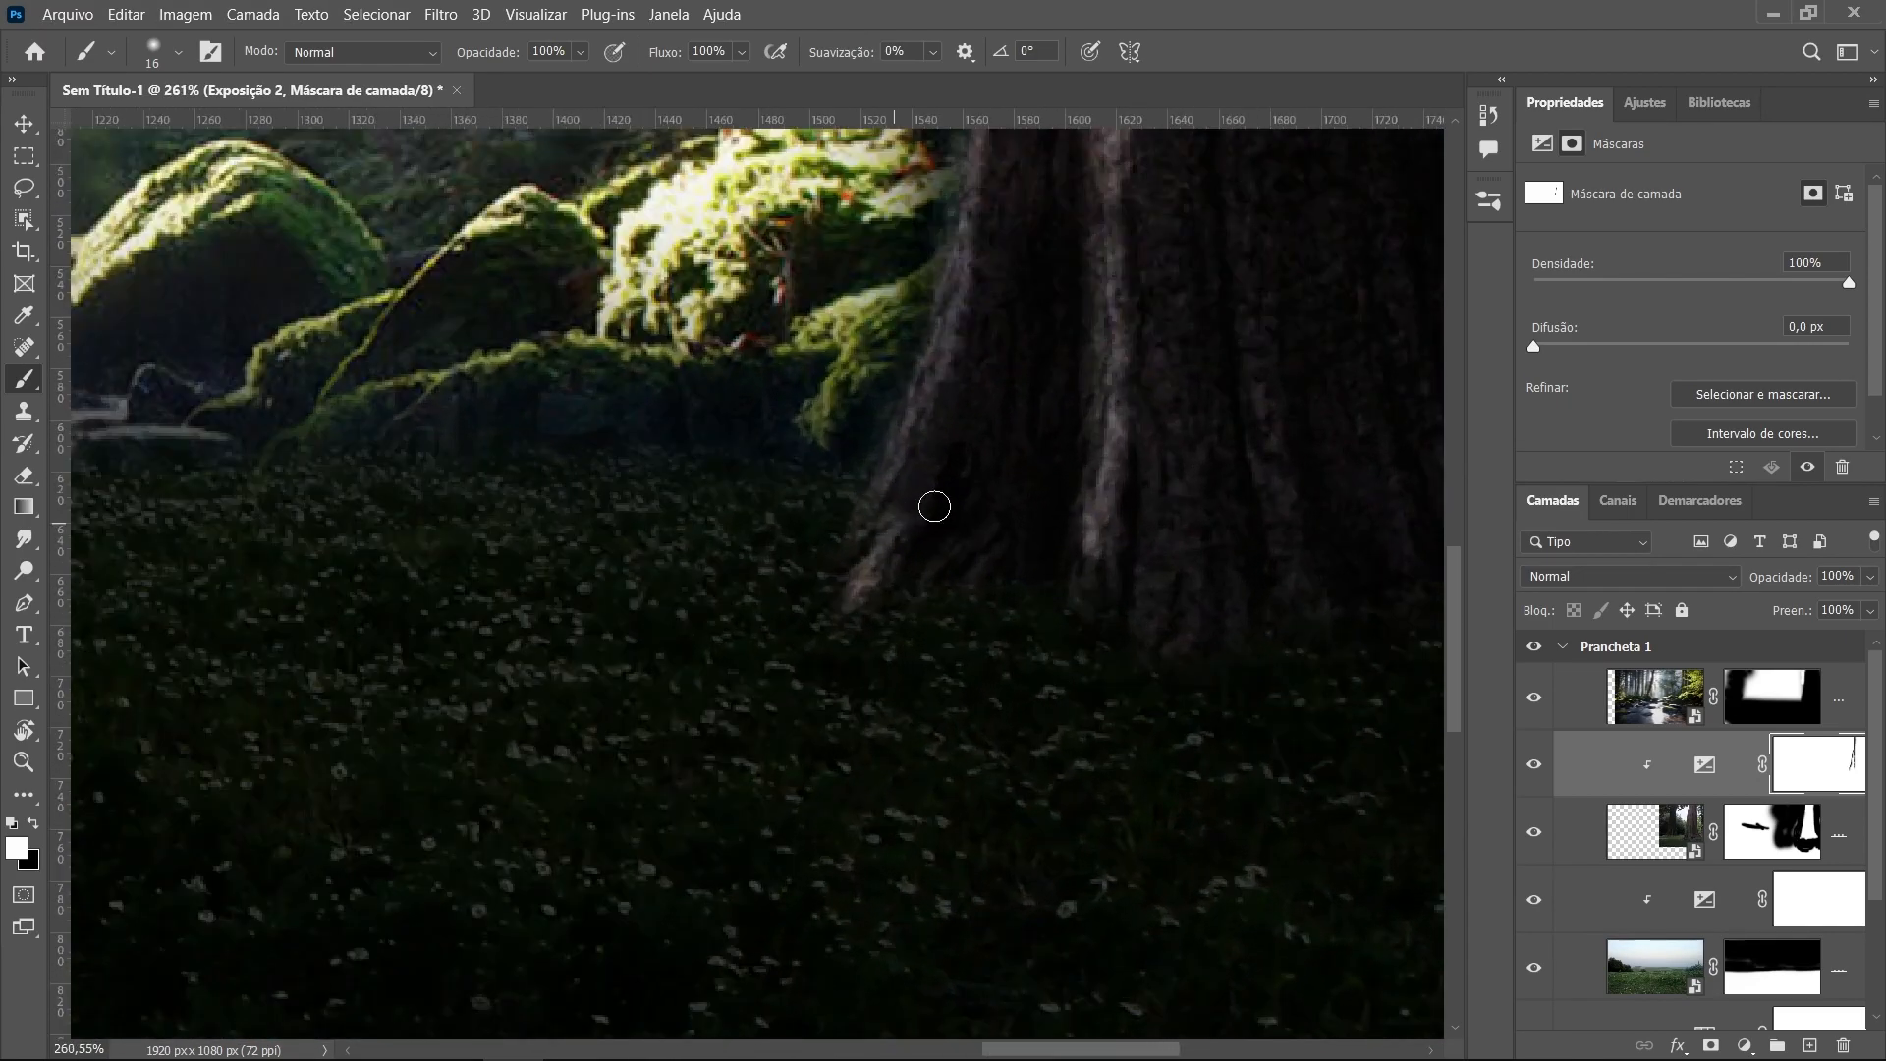
drag(930, 510, 892, 585)
scroll(870, 649, up, 4)
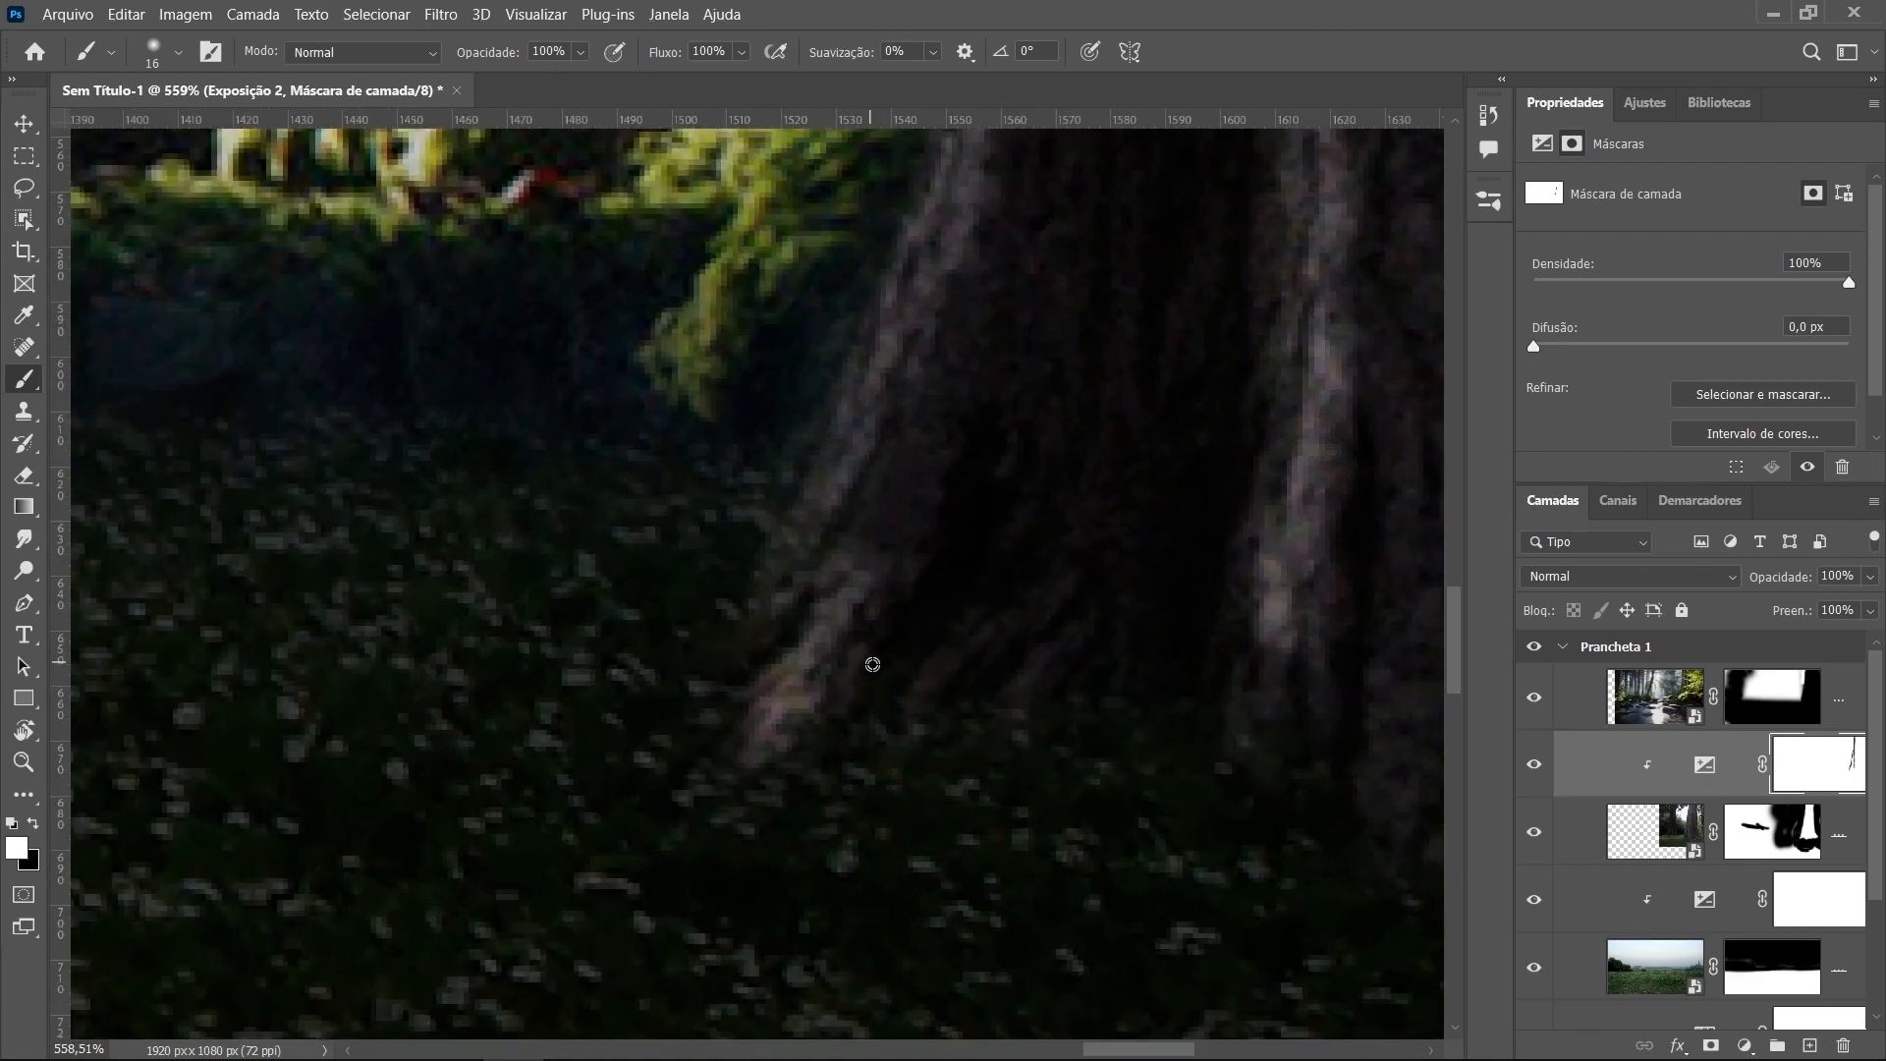
mouse_move(847, 556)
mouse_down()
mouse_move(825, 598)
mouse_move(818, 548)
mouse_move(842, 645)
mouse_move(813, 784)
mouse_up()
Paint black on Tree2's Exposure mask over the bark between the left edge and the inner ridge, up to the artboard's top
key(x)
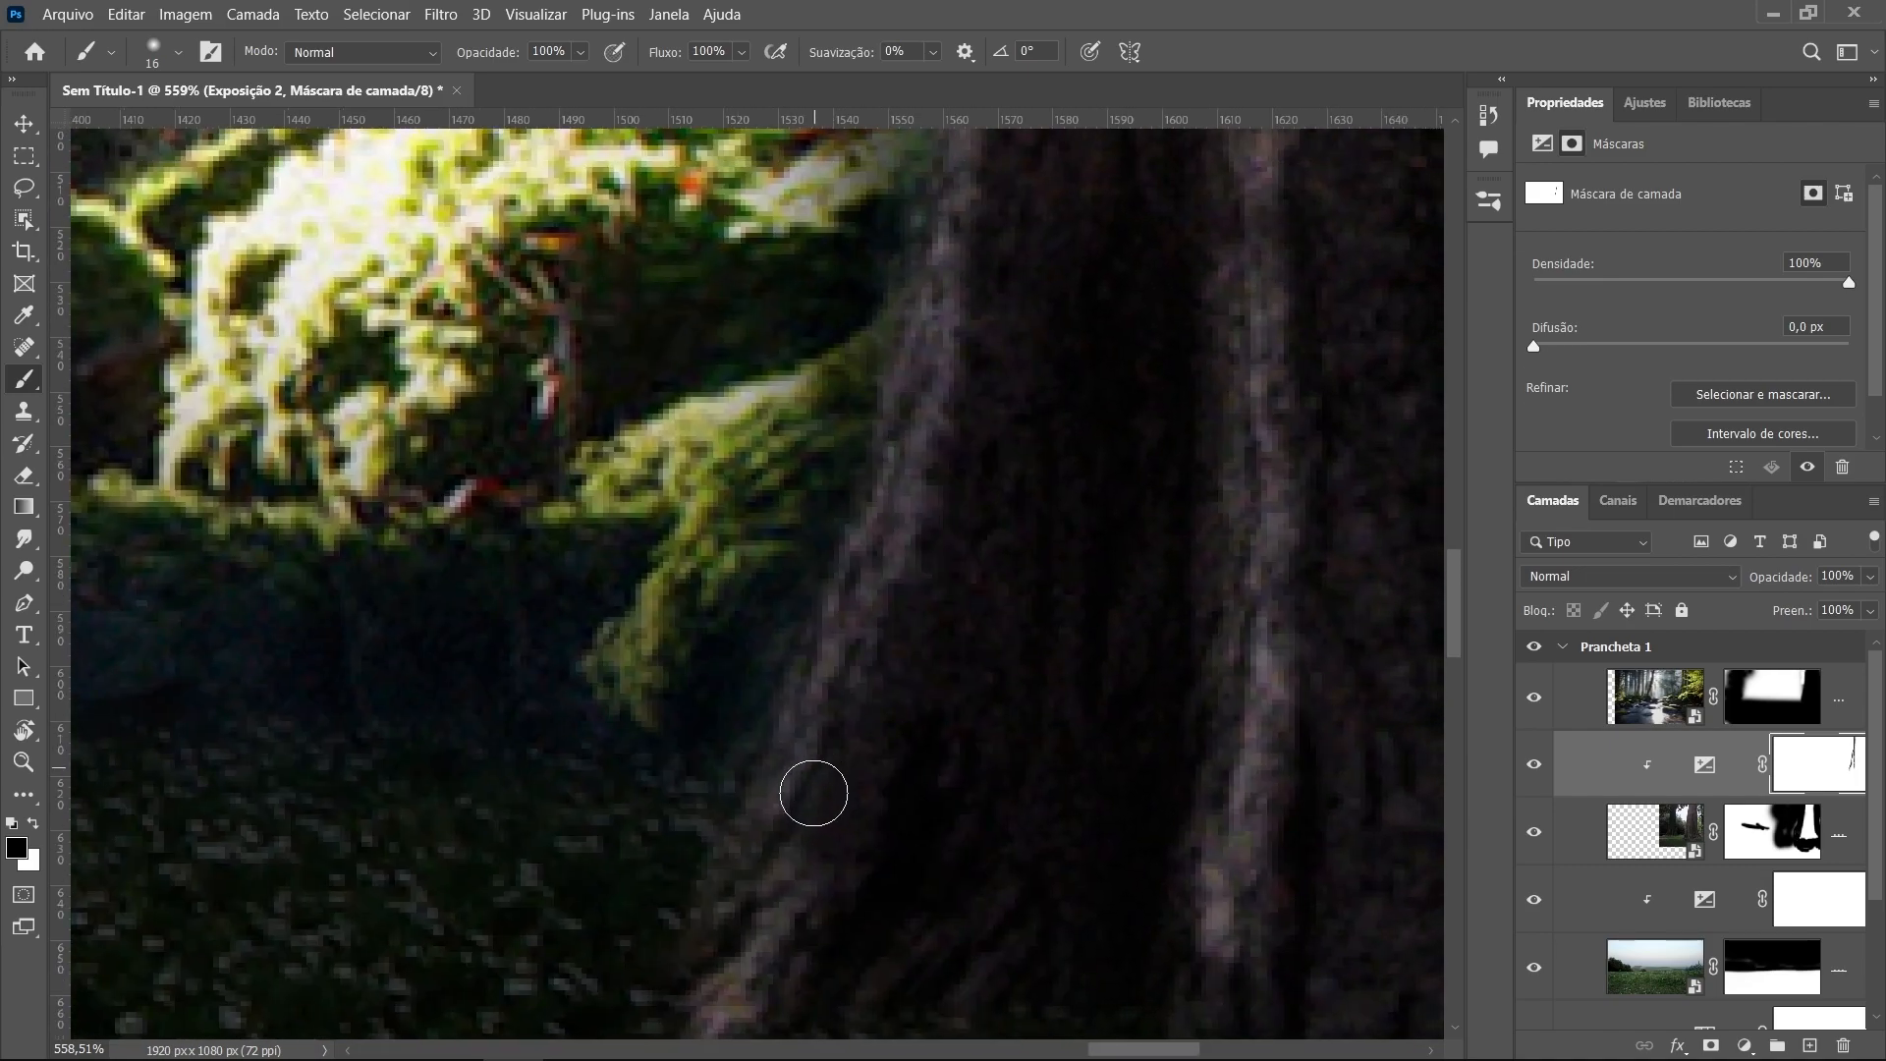
drag(879, 500, 850, 816)
mouse_move(948, 624)
mouse_down()
mouse_move(957, 351)
mouse_move(967, 621)
mouse_move(992, 400)
mouse_move(996, 756)
mouse_up()
mouse_move(1013, 673)
mouse_down()
mouse_move(1066, 421)
mouse_move(1060, 669)
mouse_up()
mouse_move(1051, 721)
mouse_down()
mouse_move(1060, 282)
mouse_move(1047, 823)
mouse_up()
mouse_move(1086, 661)
mouse_down()
mouse_move(1192, 486)
mouse_move(1217, 295)
mouse_move(1250, 286)
mouse_move(1083, 697)
mouse_up()
mouse_move(1082, 697)
mouse_down()
mouse_move(1080, 459)
mouse_move(1118, 165)
mouse_up()
mouse_move(1101, 337)
mouse_down()
mouse_move(1057, 733)
mouse_move(1080, 342)
mouse_up()
mouse_move(1060, 364)
mouse_down()
mouse_move(1059, 550)
mouse_move(1069, 370)
mouse_move(1002, 792)
mouse_move(999, 207)
mouse_up()
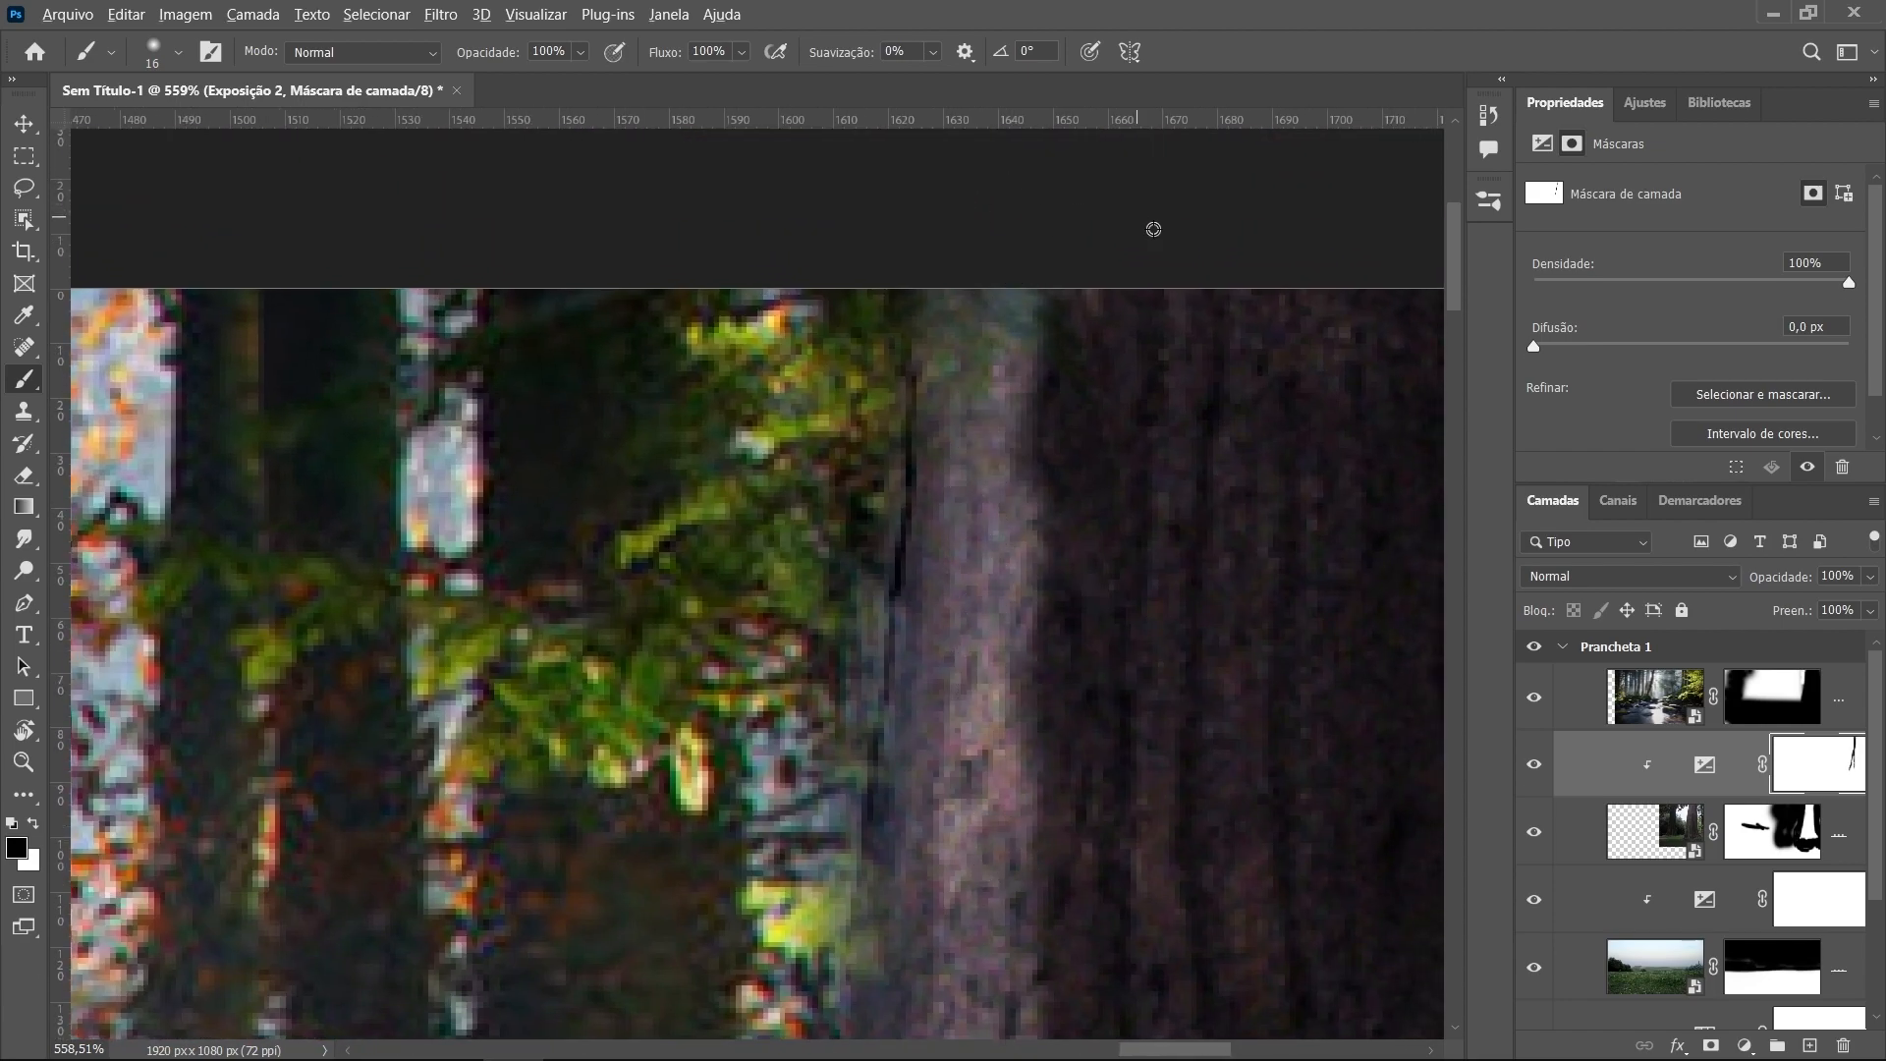
scroll(1138, 218, down, 15)
scroll(1166, 752, down, 5)
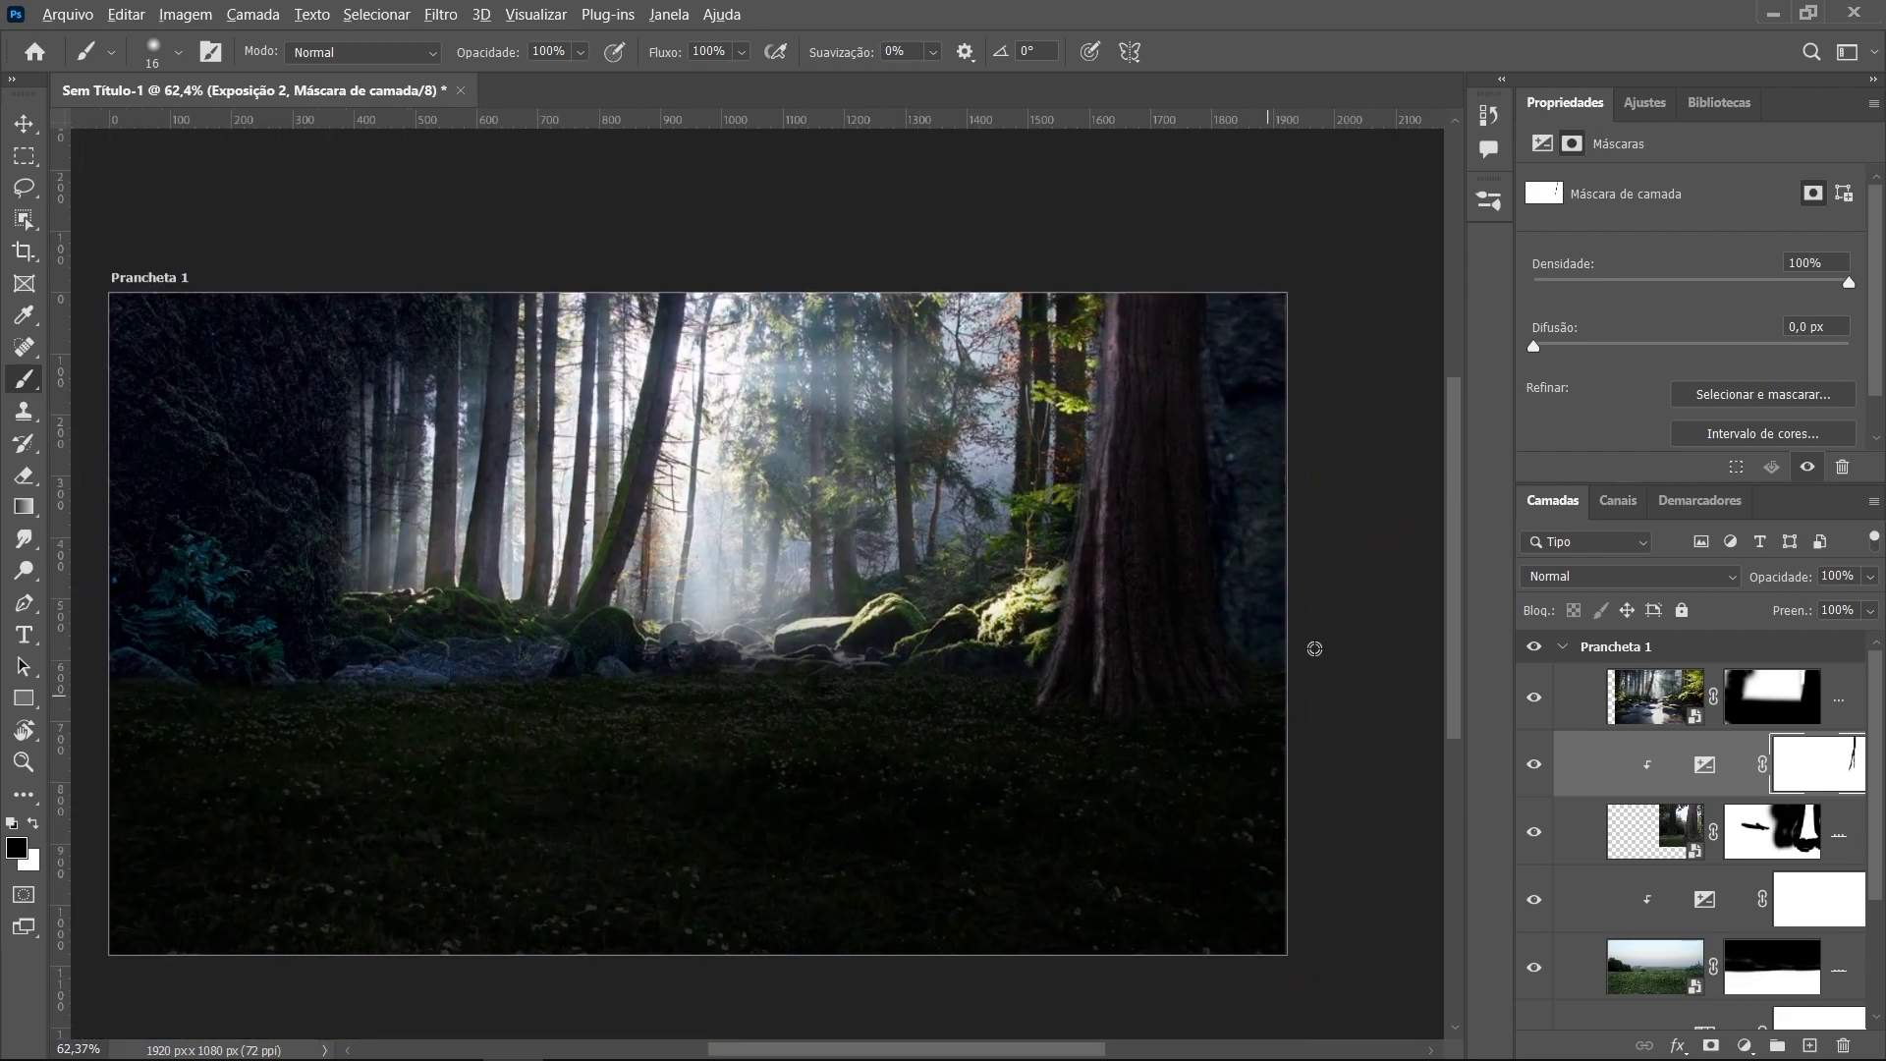
Paint white on Tree2's Exposure mask to fade the highlights on the trunk's left root and the lower end of the ridge
scroll(1107, 673, up, 12)
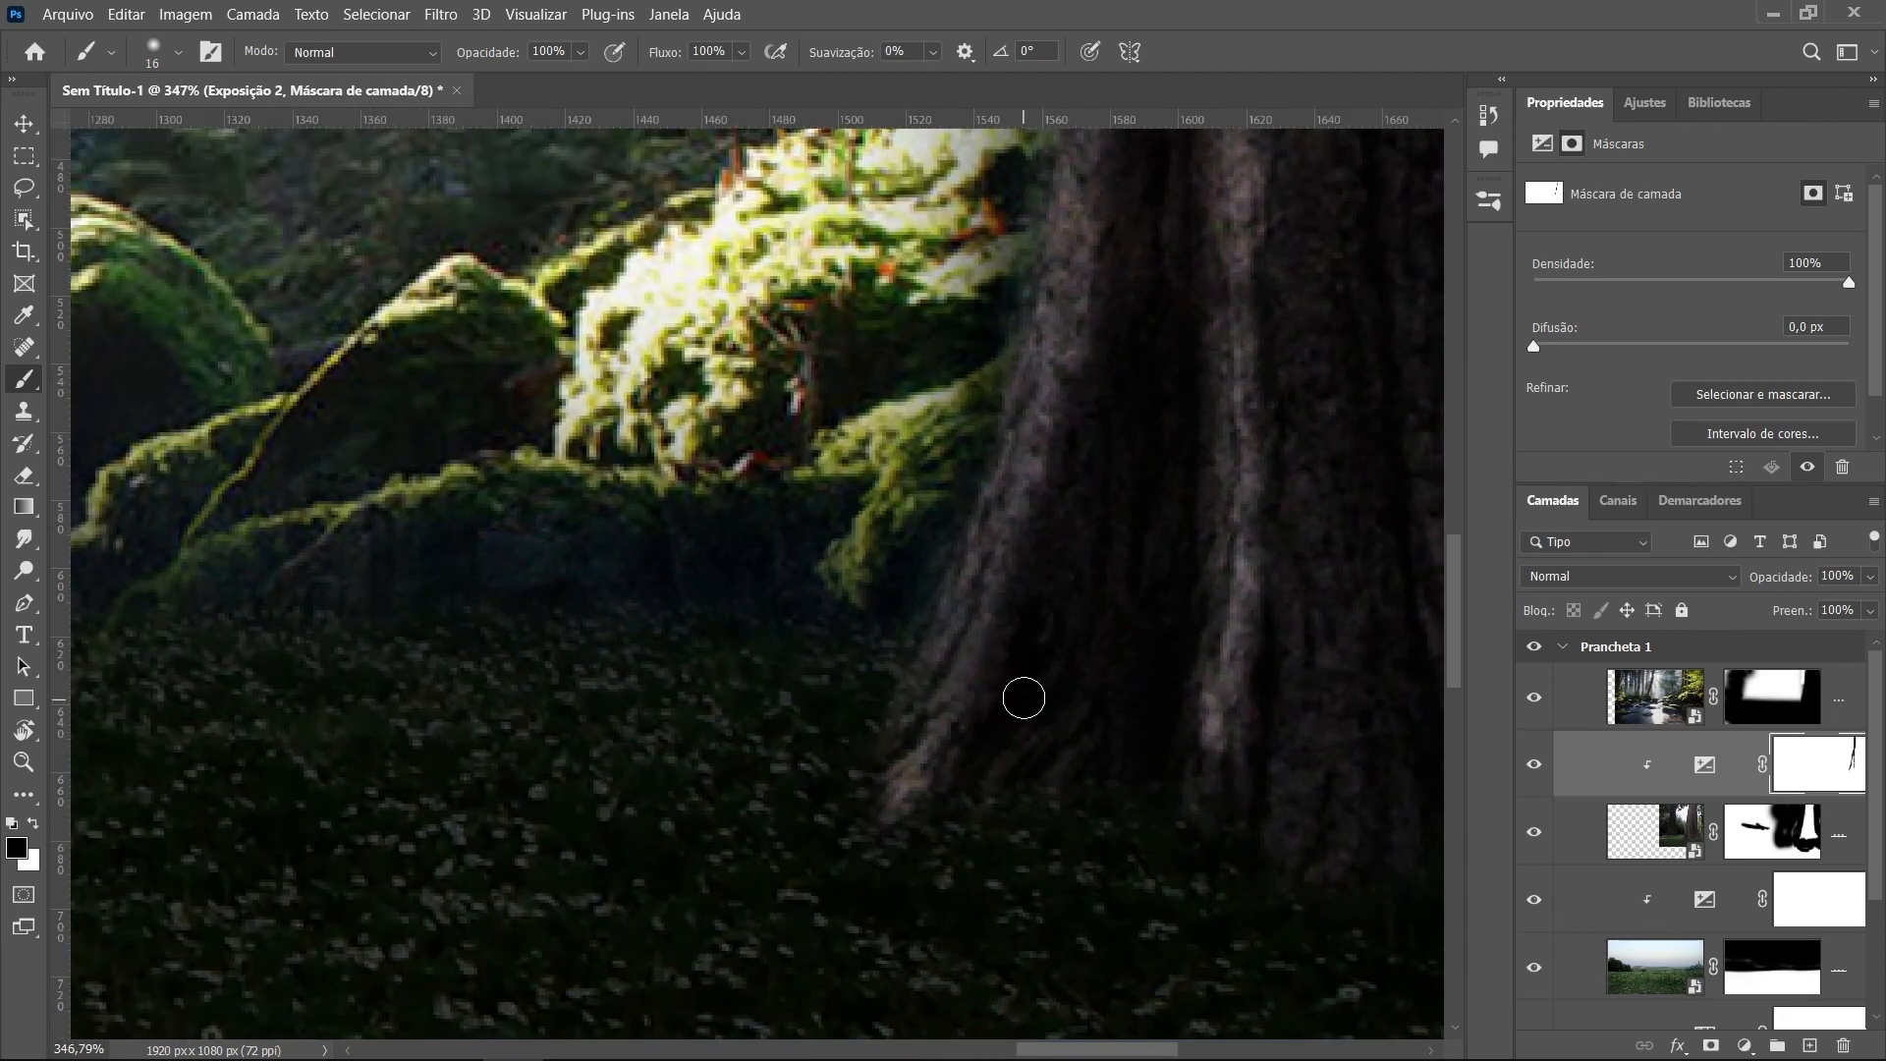
drag(929, 740, 902, 738)
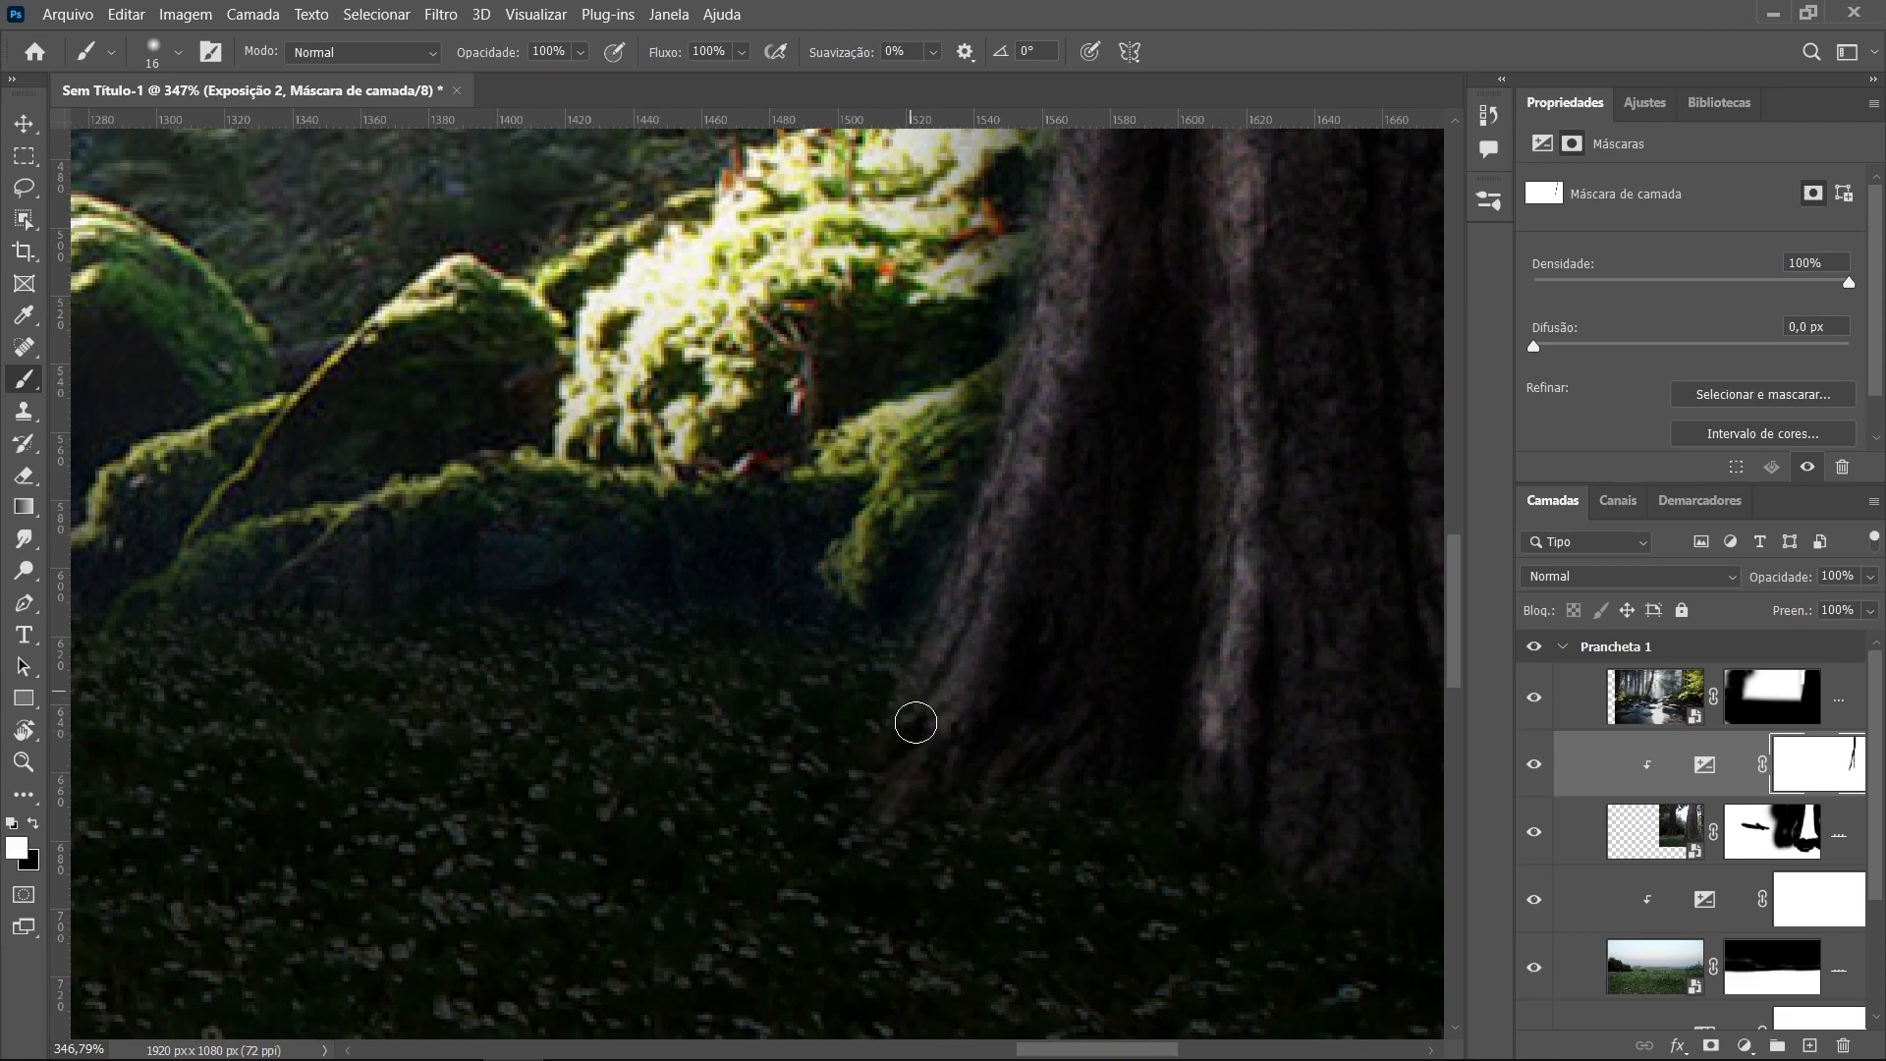
mouse_move(1089, 777)
mouse_down()
mouse_move(1199, 746)
mouse_move(1208, 669)
mouse_up()
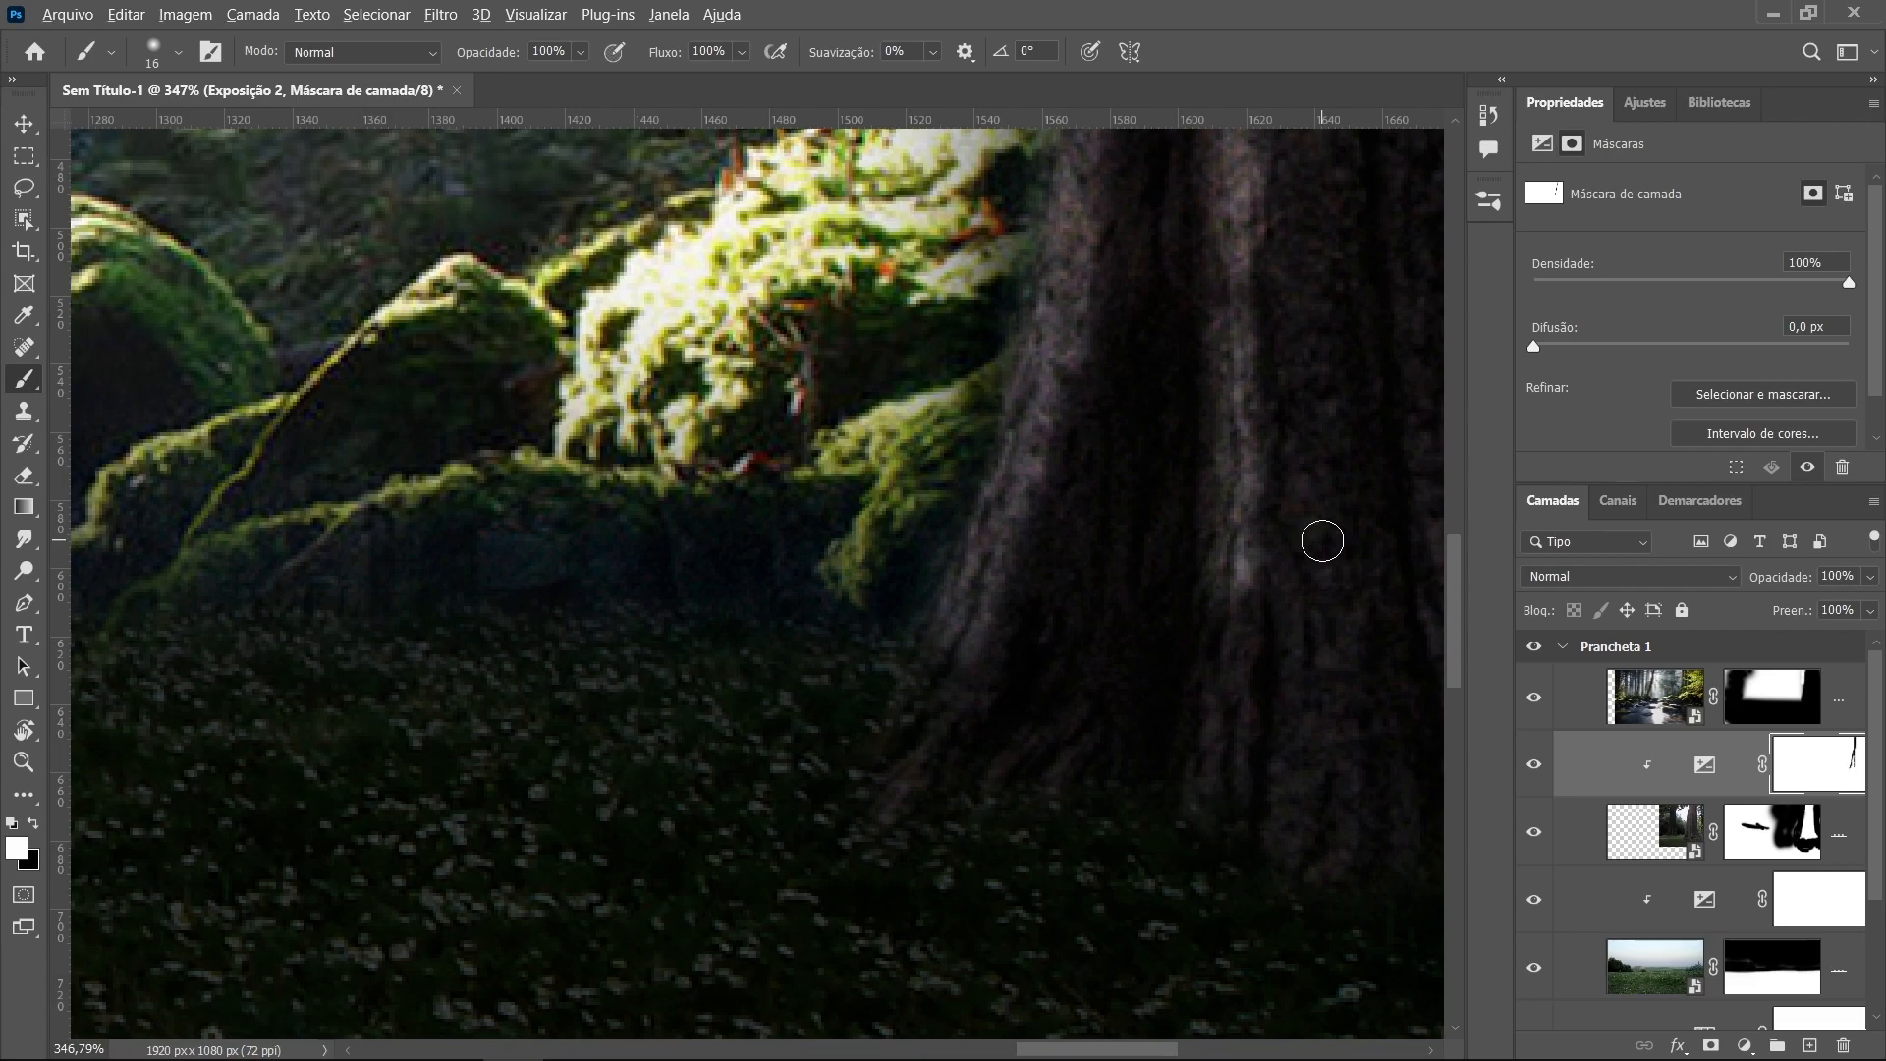
scroll(1323, 540, down, 11)
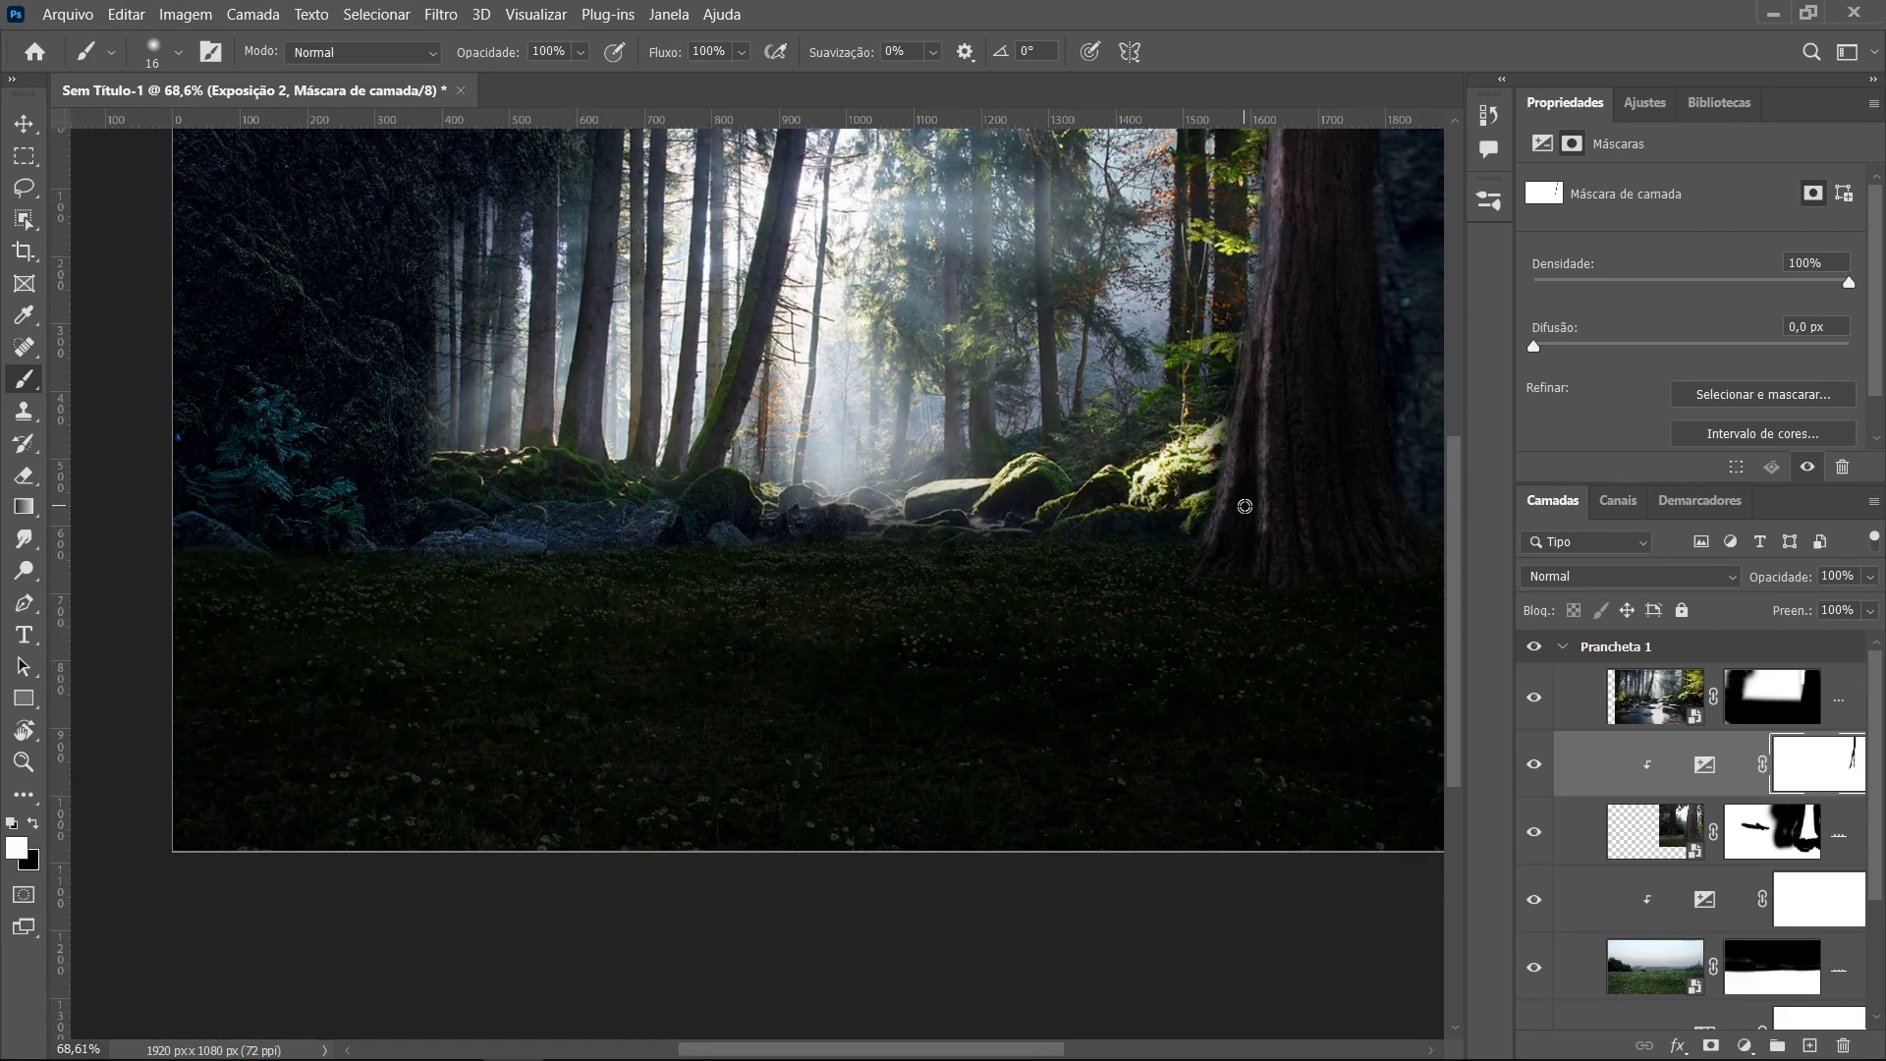
scroll(1245, 506, down, 2)
scroll(1104, 439, up, 1)
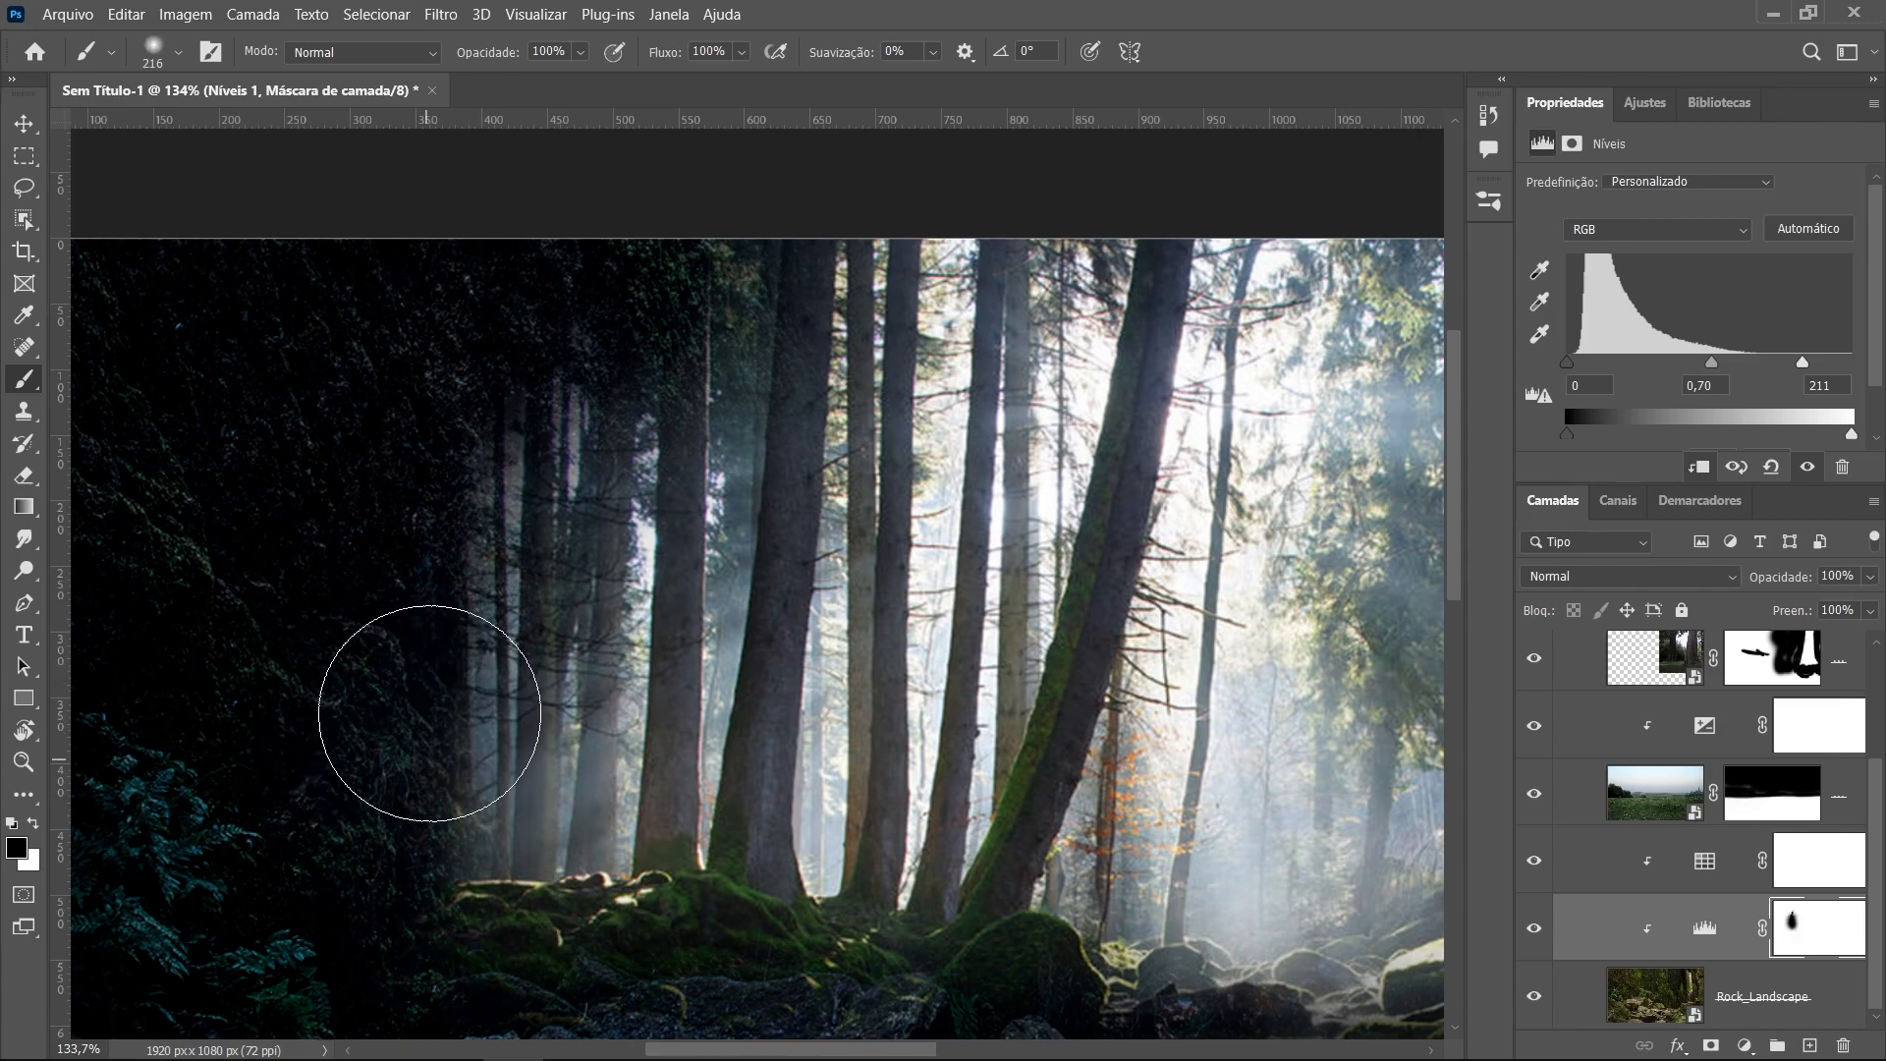
Paint black with the 216 px brush on Rock_Landscape's Color Lookup mask along the rock's inner edge and overhanging foliage, restoring their green color
click(1704, 882)
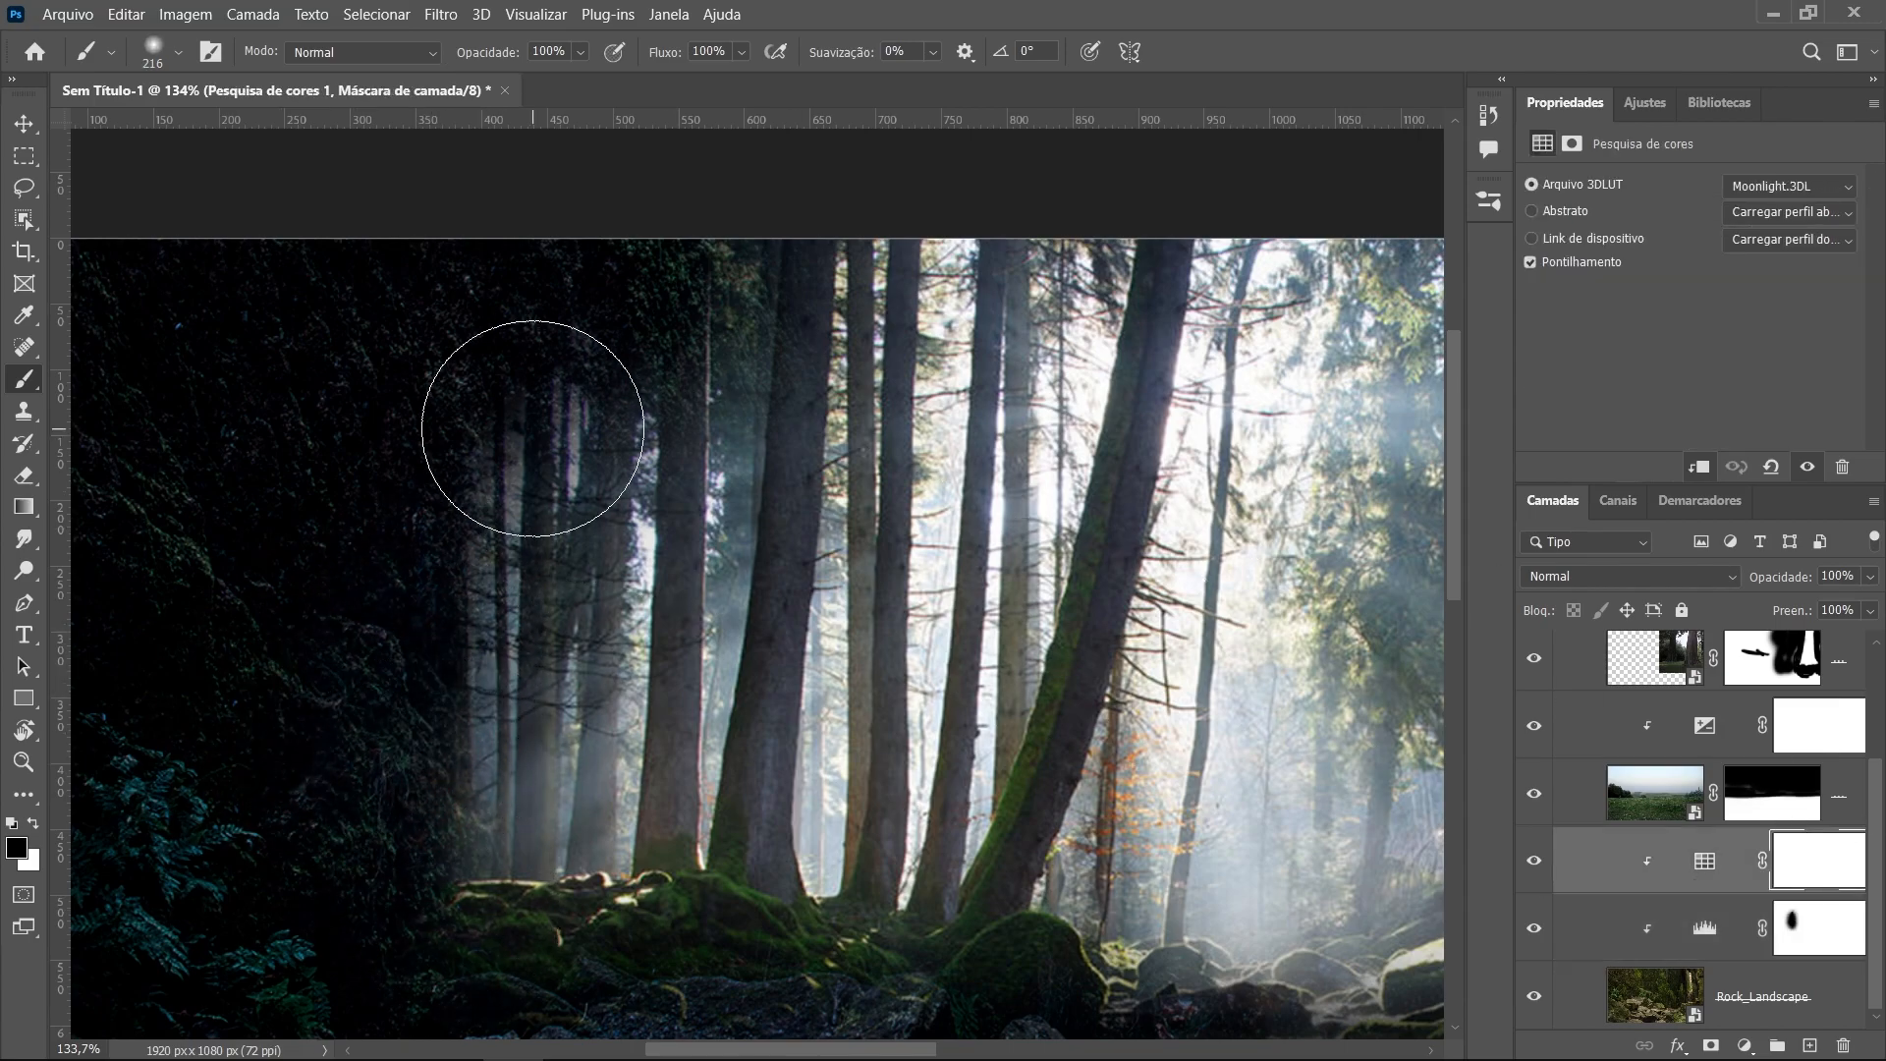
mouse_move(534, 409)
mouse_down()
mouse_move(473, 630)
mouse_move(464, 754)
mouse_up()
mouse_move(621, 722)
mouse_down()
mouse_move(618, 631)
mouse_move(694, 462)
mouse_up()
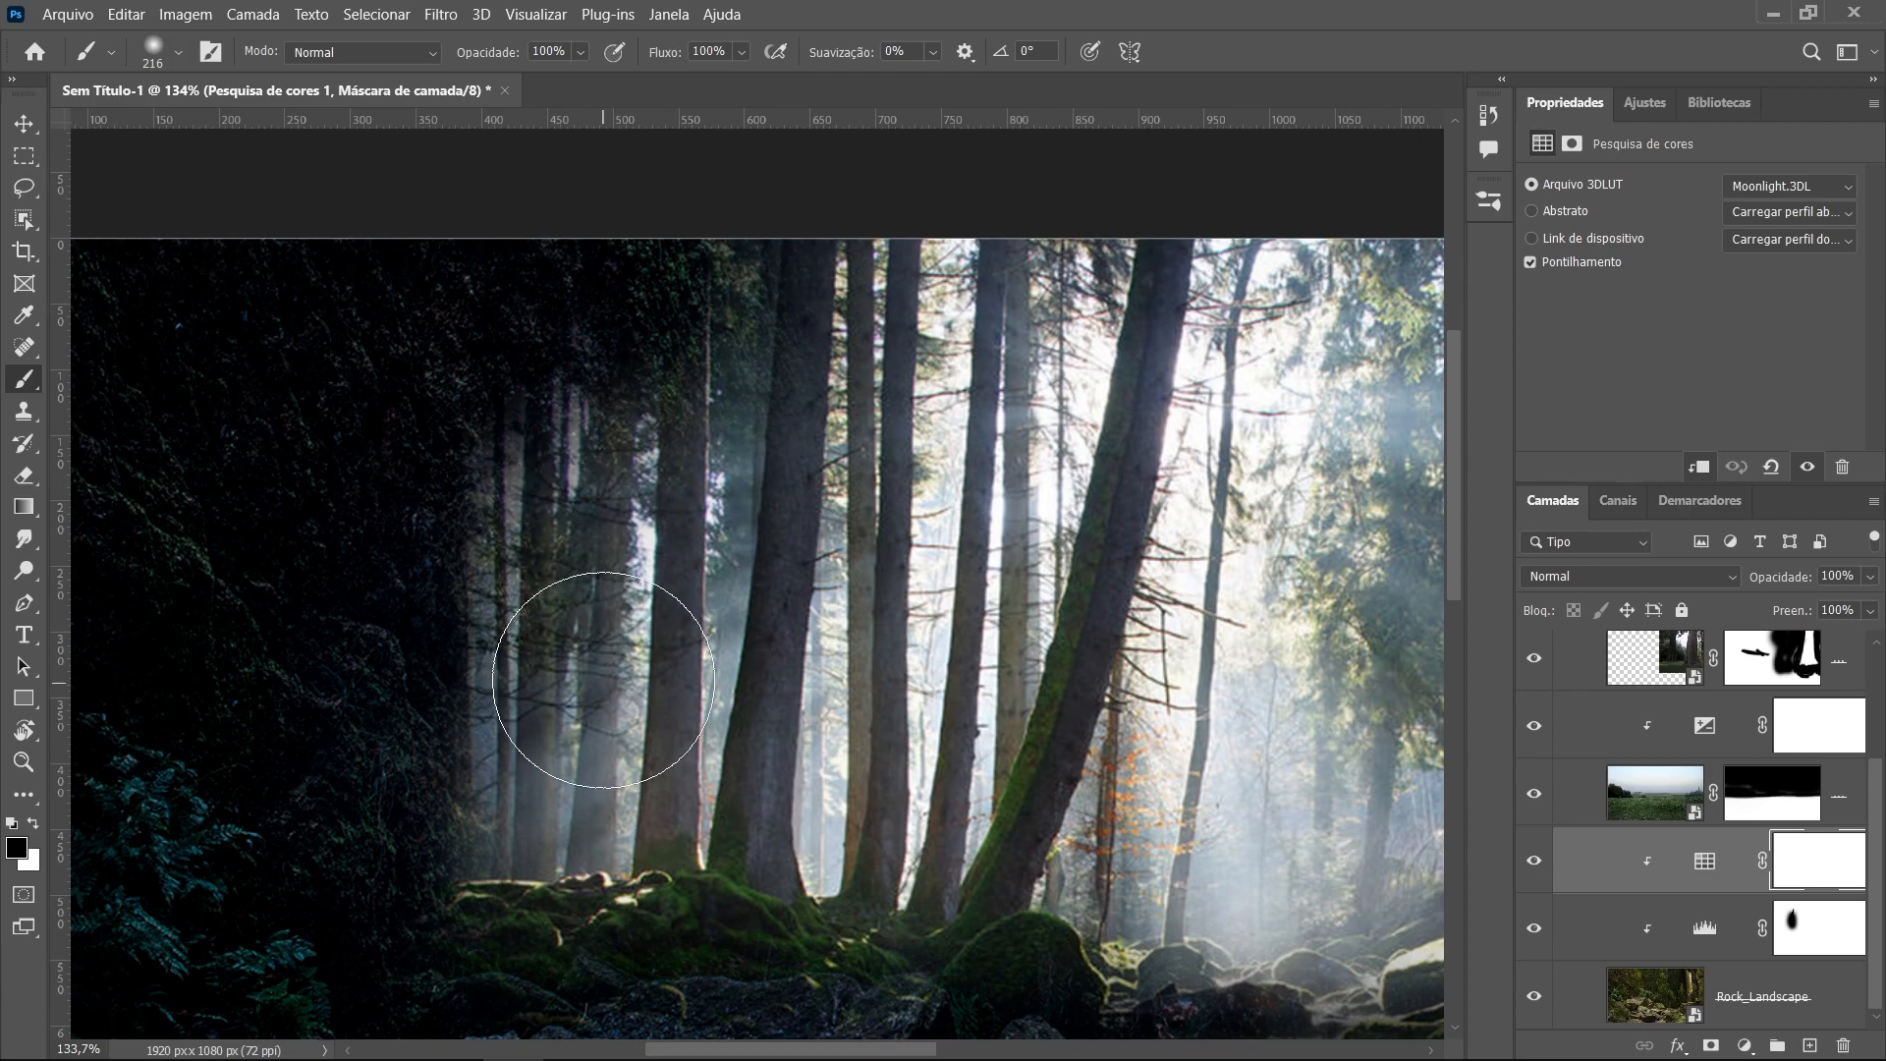
mouse_move(584, 572)
mouse_down()
mouse_move(669, 464)
mouse_move(653, 532)
mouse_move(771, 406)
mouse_move(839, 420)
mouse_move(819, 353)
mouse_move(851, 338)
mouse_move(549, 755)
mouse_move(562, 811)
mouse_move(510, 810)
mouse_move(585, 820)
mouse_move(487, 886)
mouse_move(524, 835)
mouse_move(438, 917)
mouse_up()
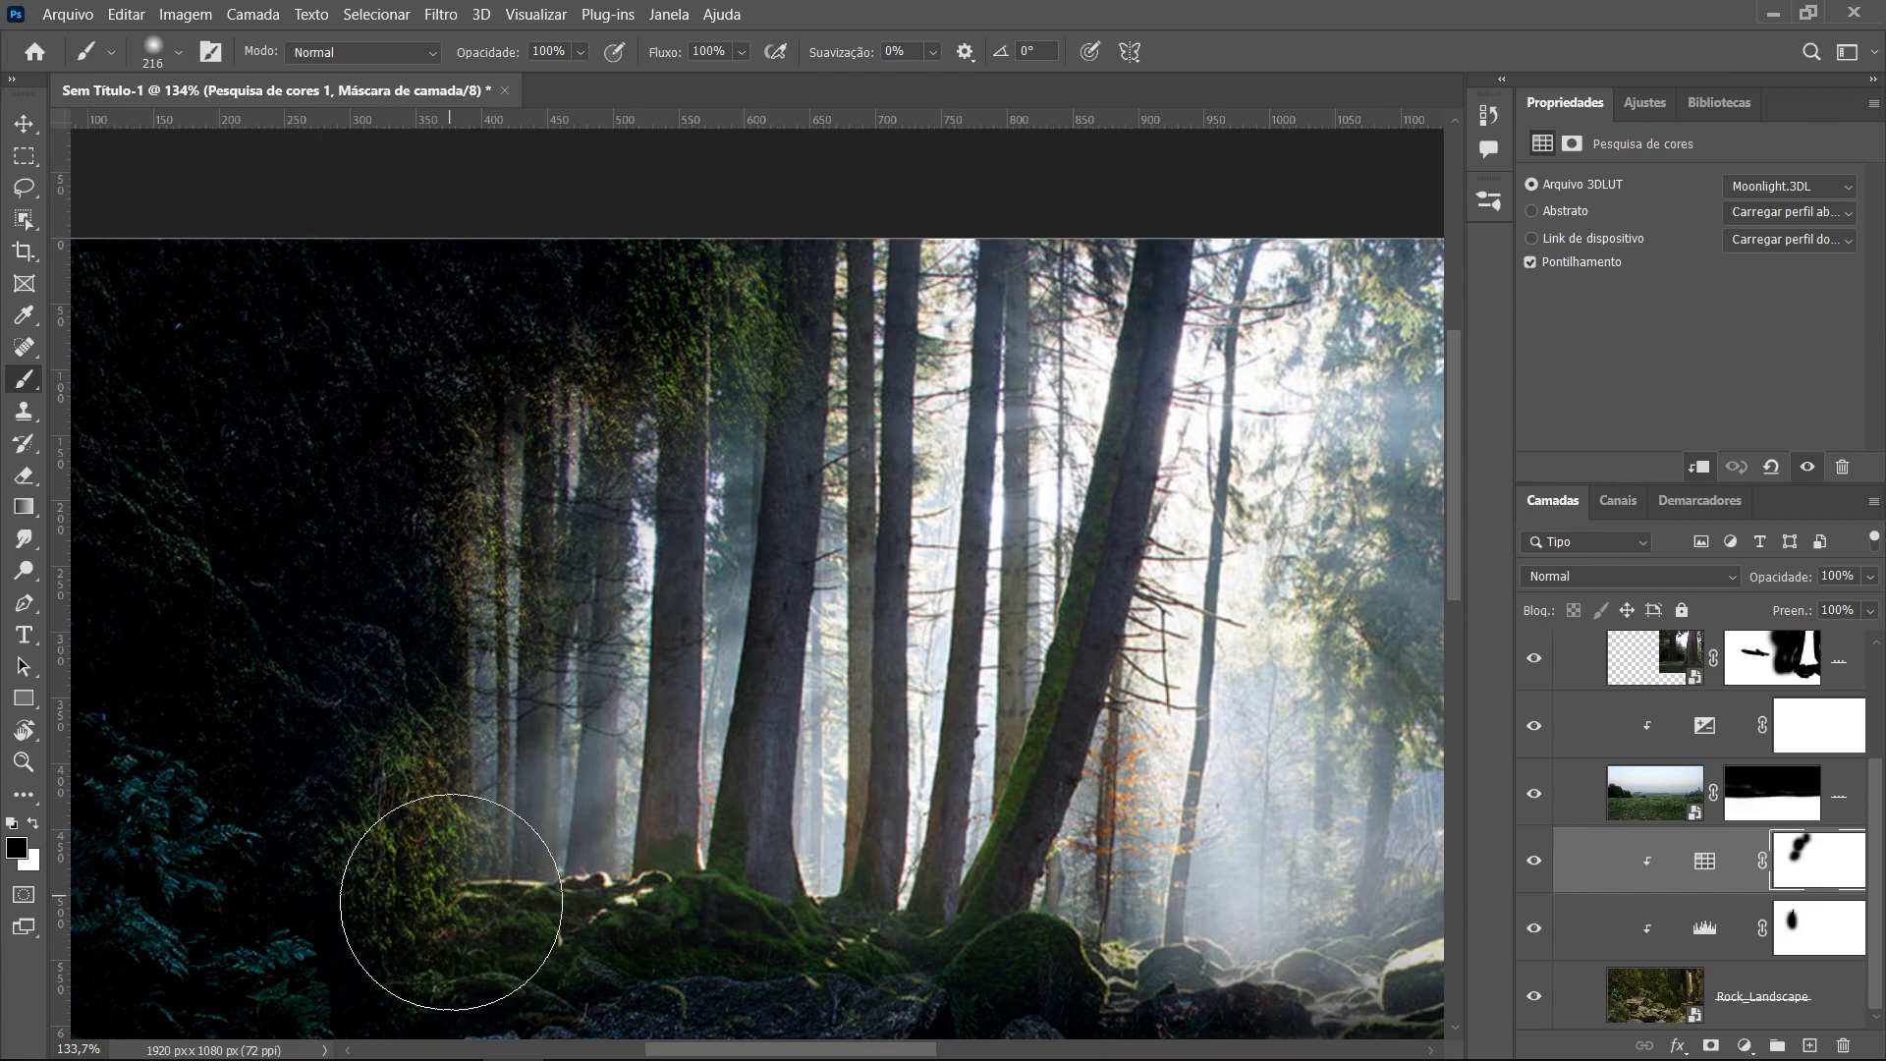
scroll(438, 917, down, 5)
scroll(634, 903, up, 2)
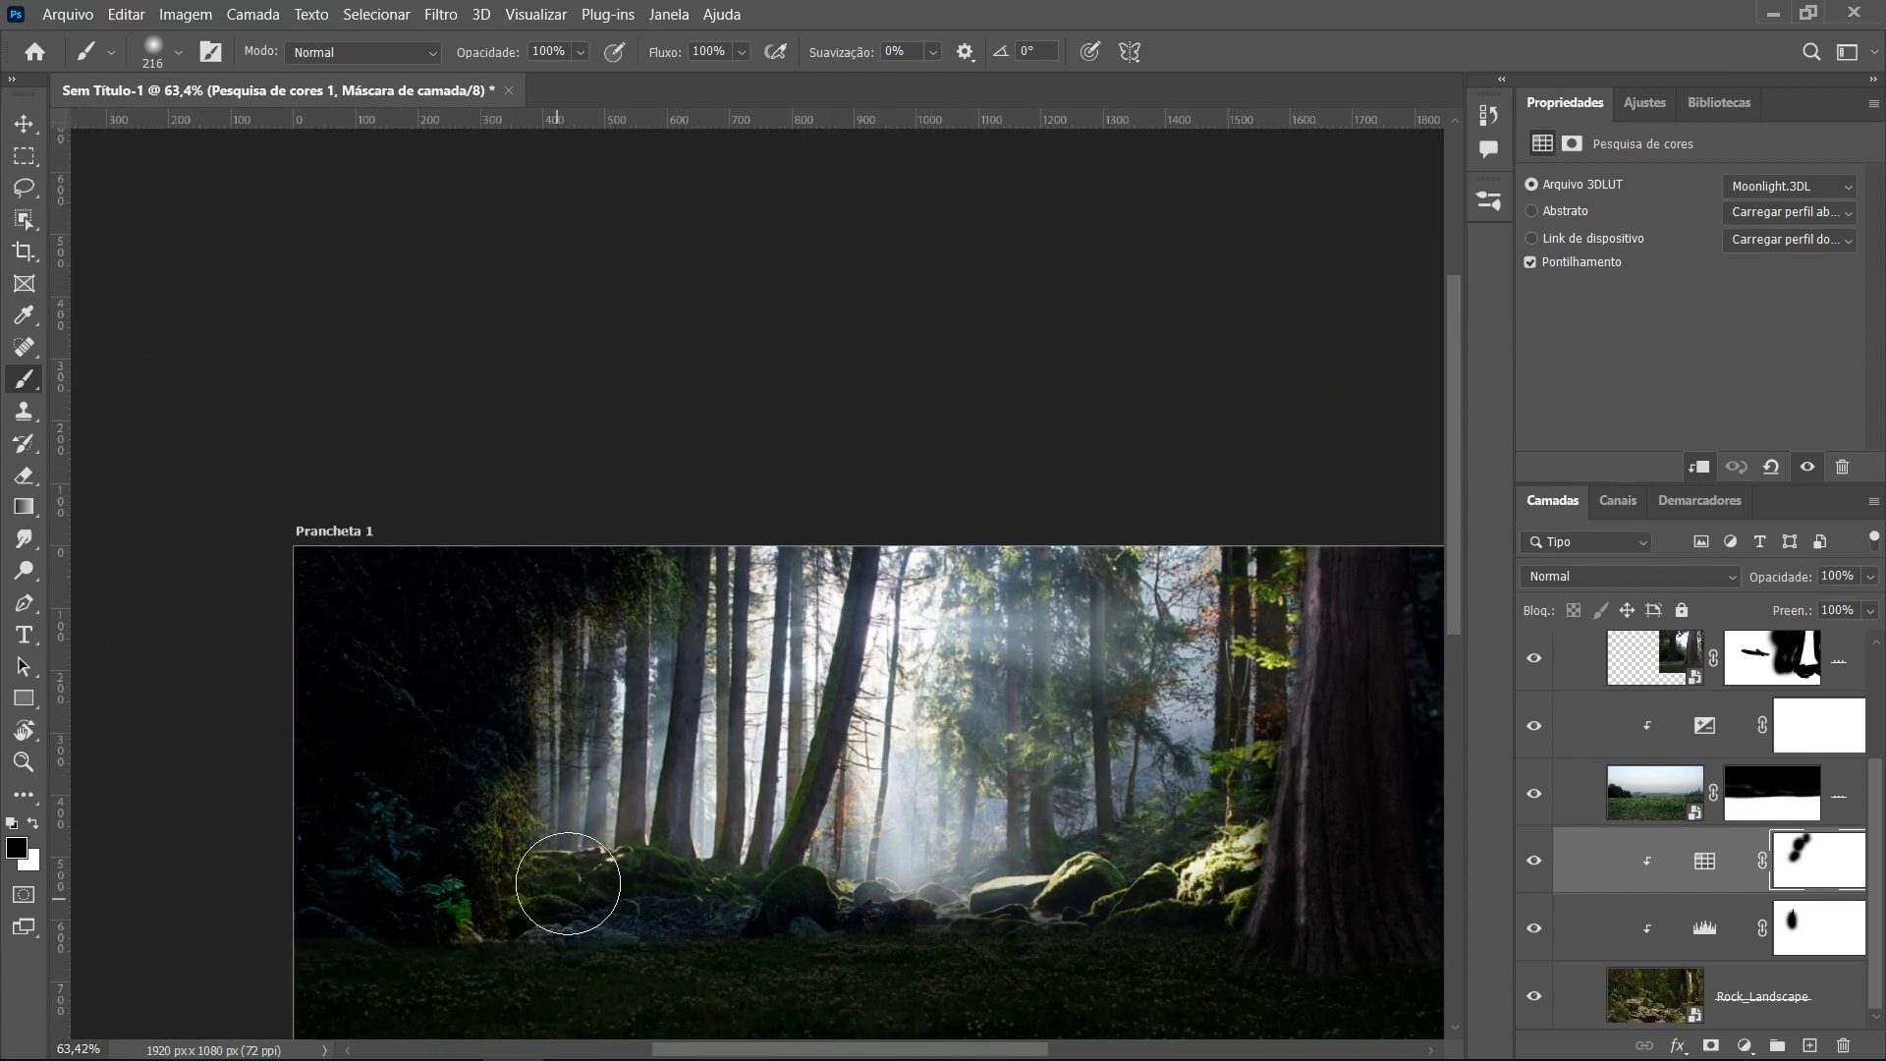
mouse_move(569, 775)
mouse_down()
mouse_move(545, 710)
mouse_move(561, 672)
mouse_up()
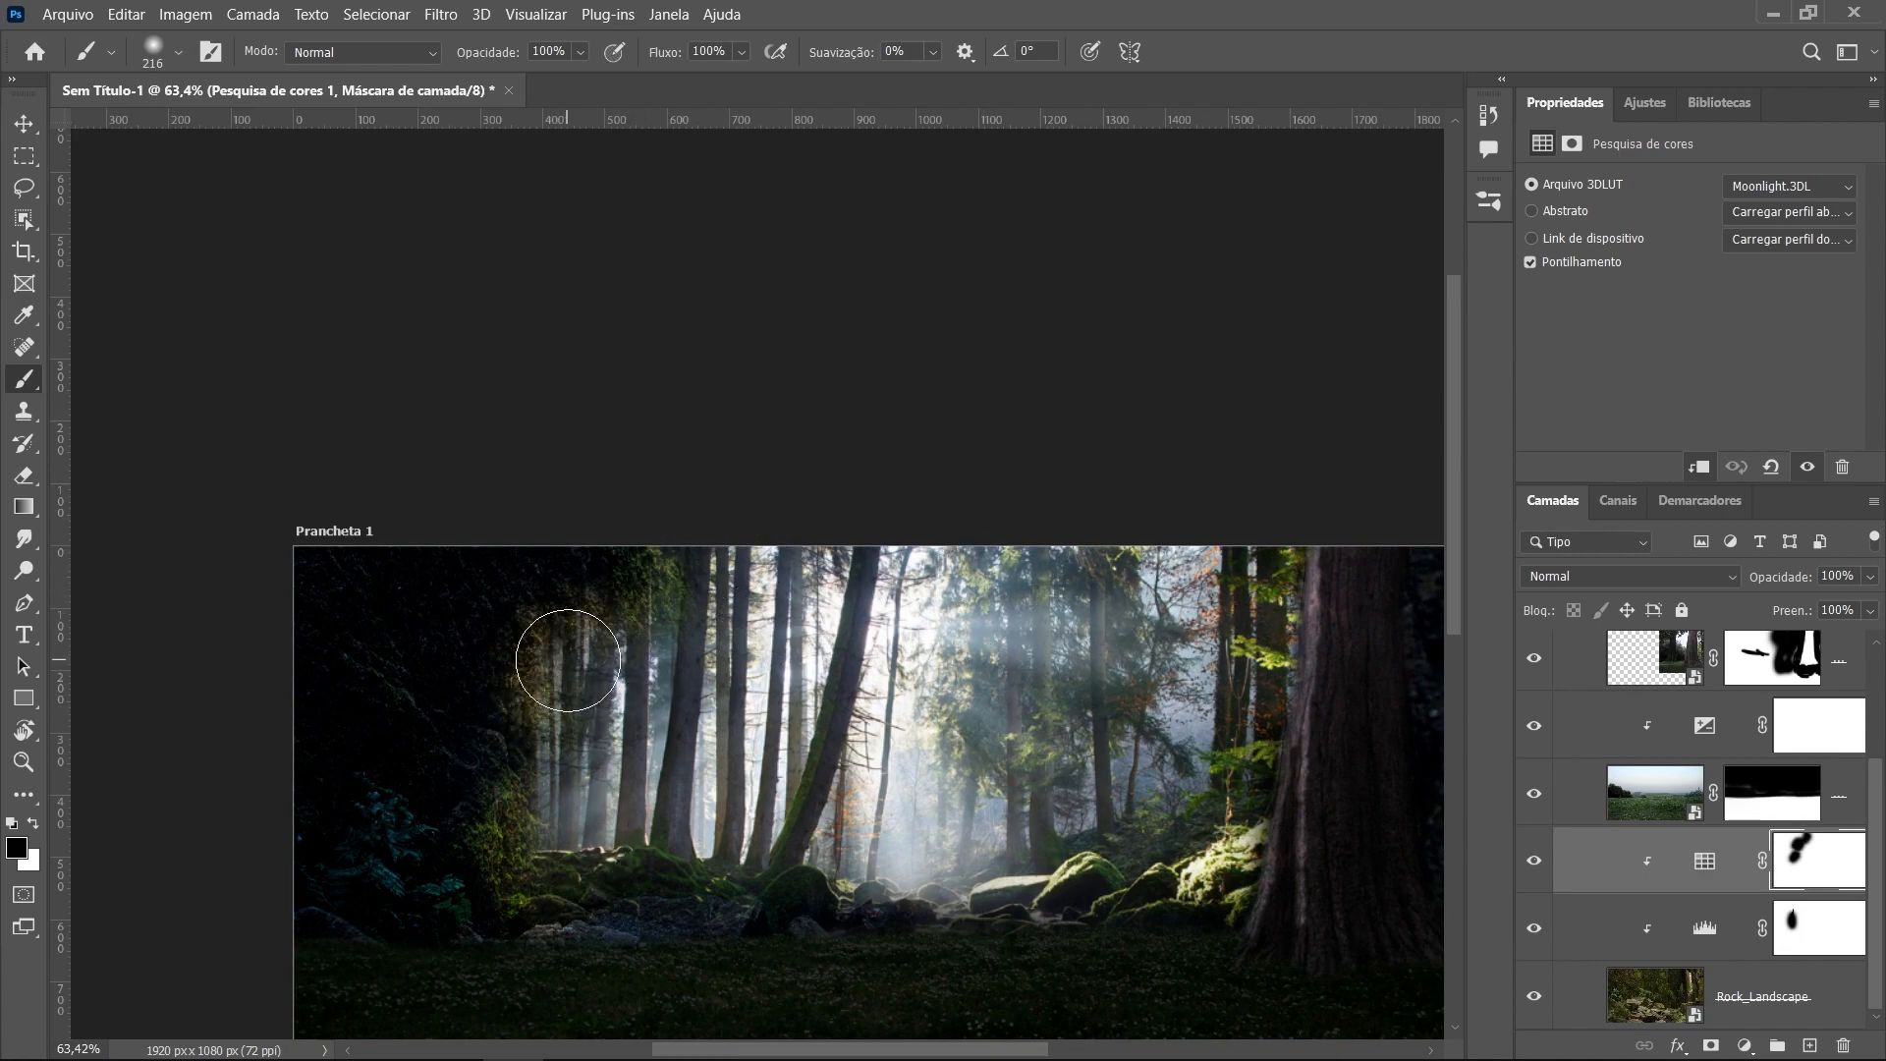
scroll(653, 846, down, 3)
scroll(673, 892, up, 3)
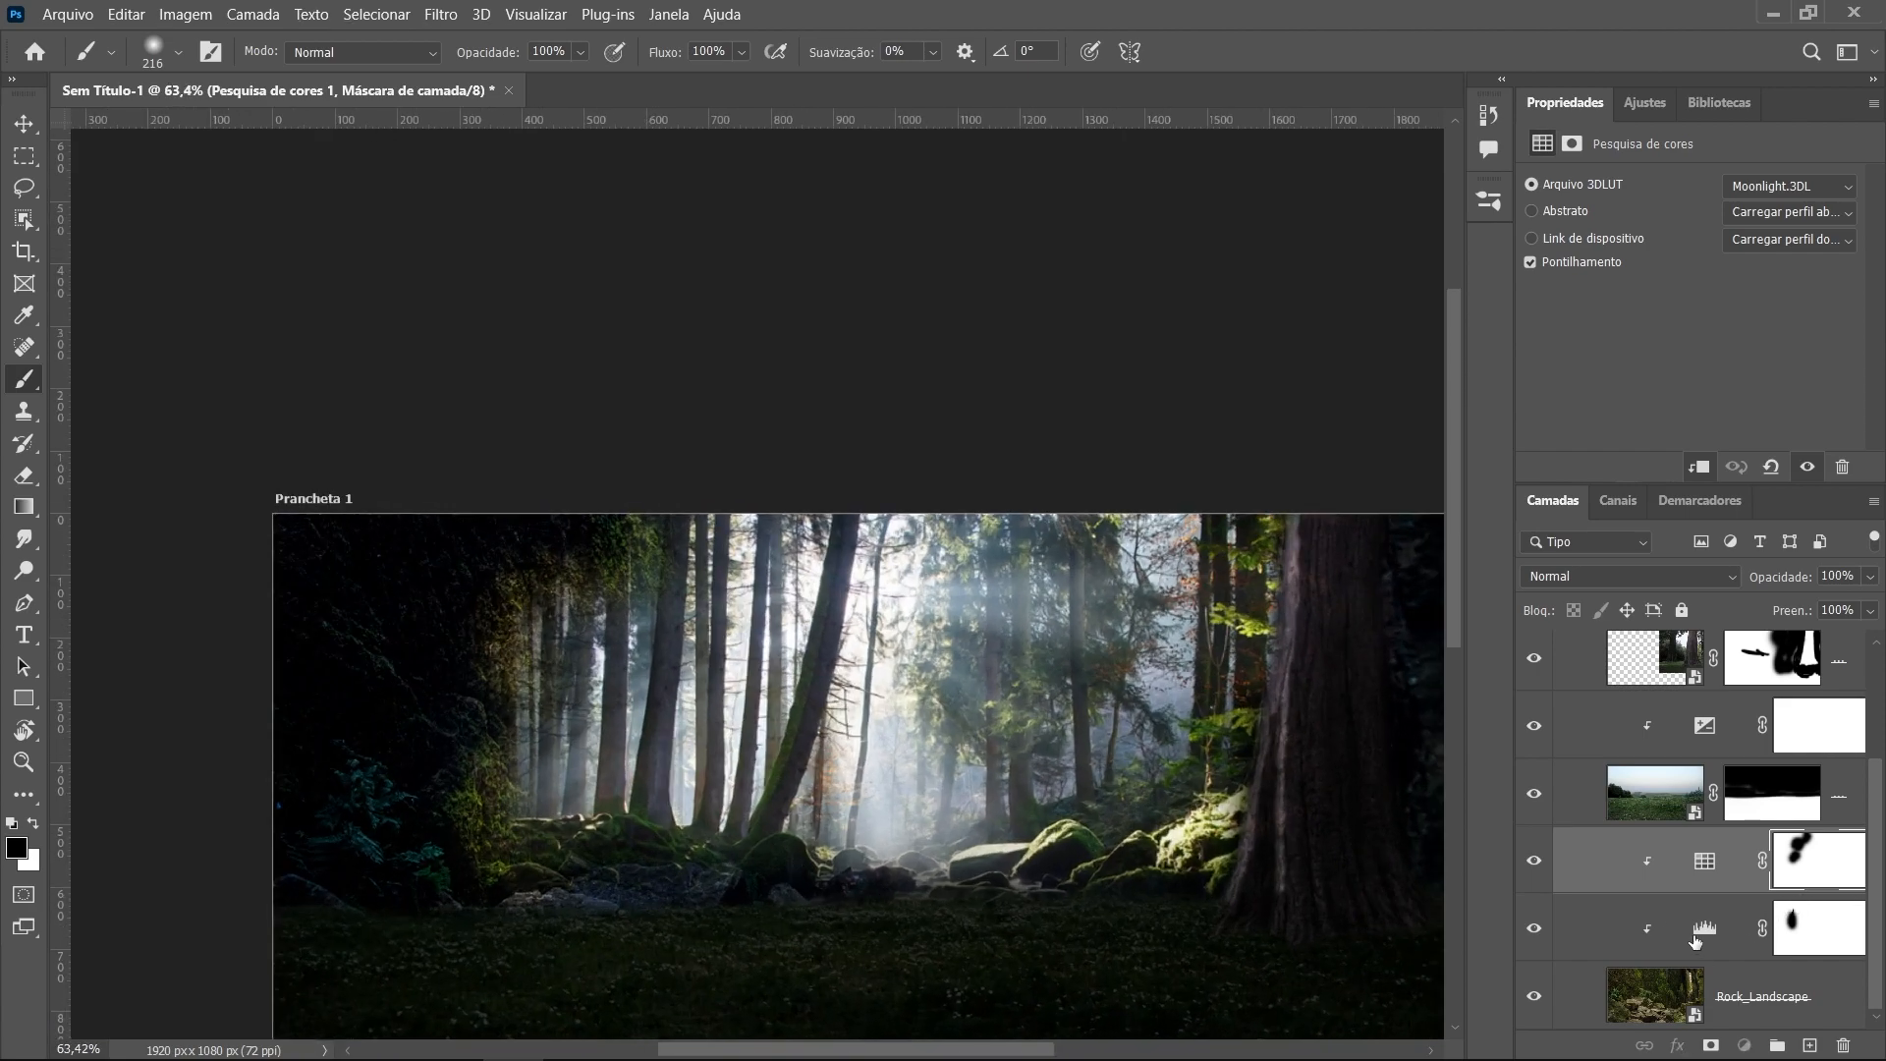
Set the midtone value of Rock_Landscape's Levels adjustment to 0.84
click(1692, 941)
drag(1725, 363, 1708, 363)
drag(885, 765, 838, 621)
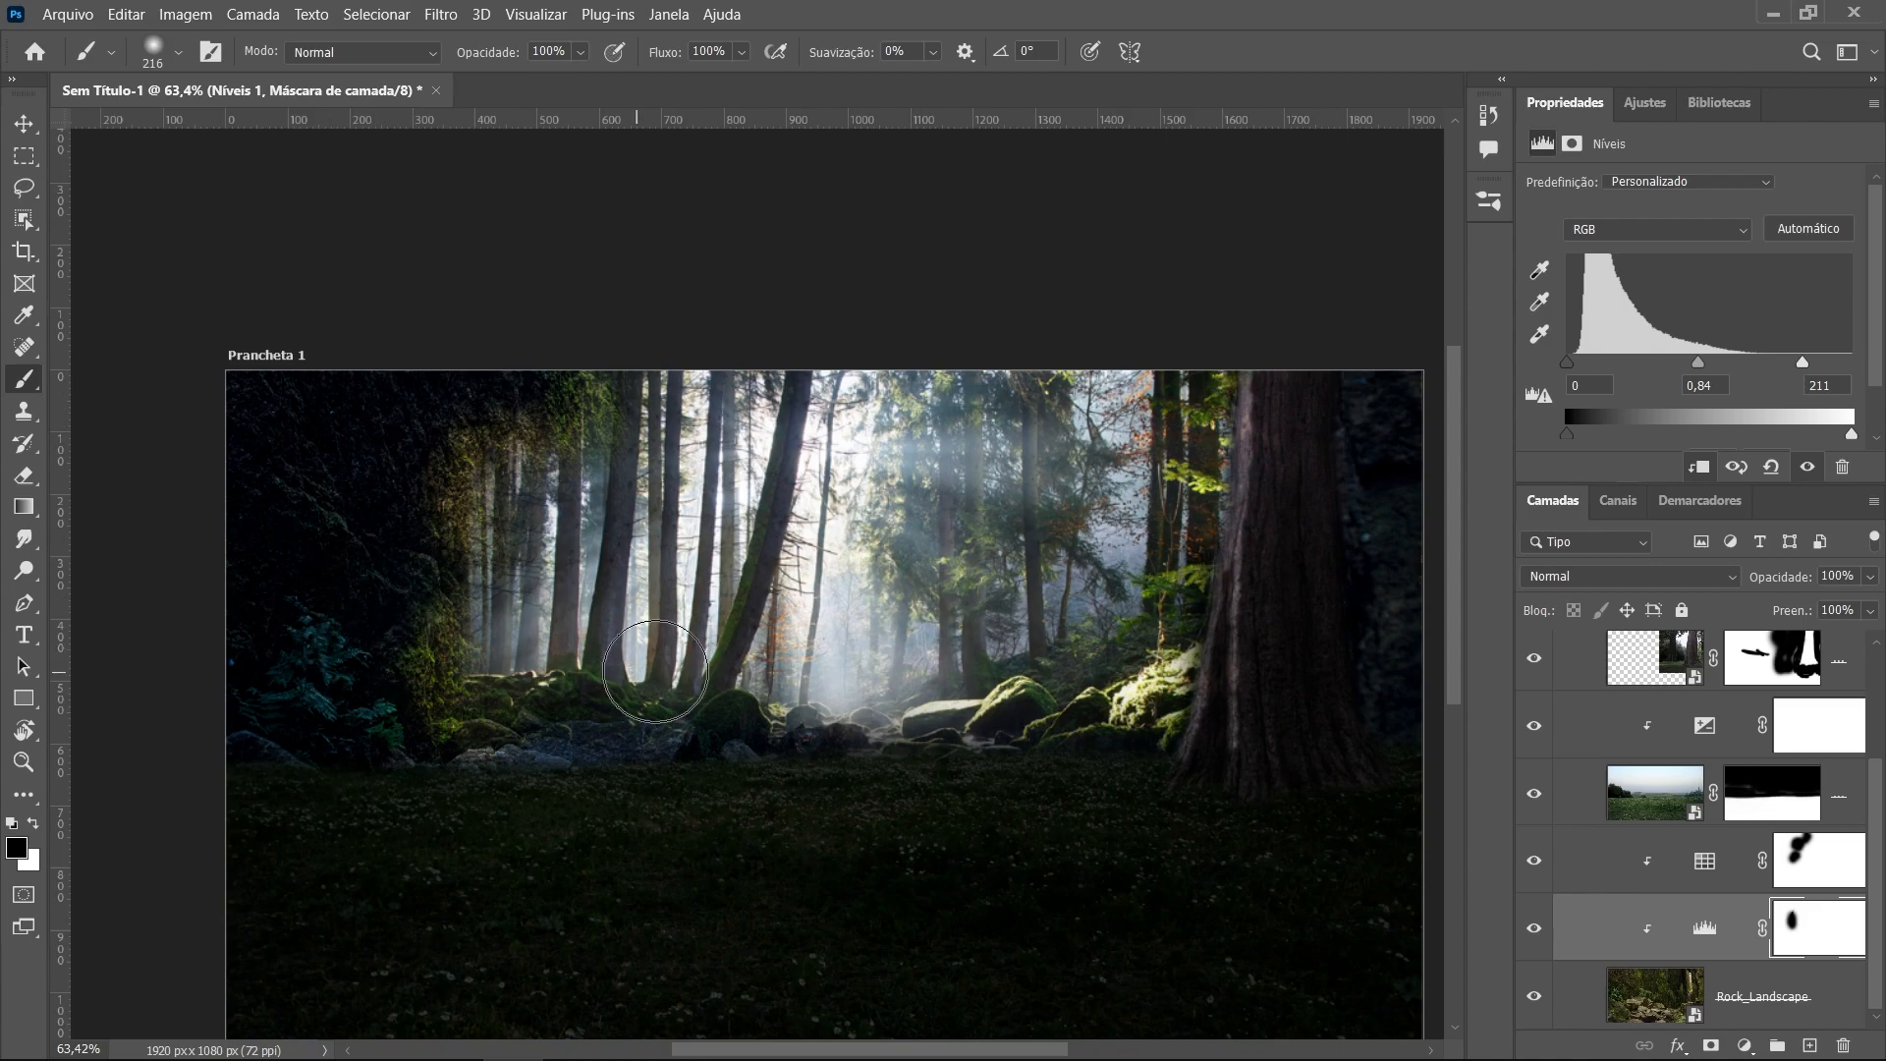
scroll(836, 800, down, 2)
scroll(863, 859, up, 2)
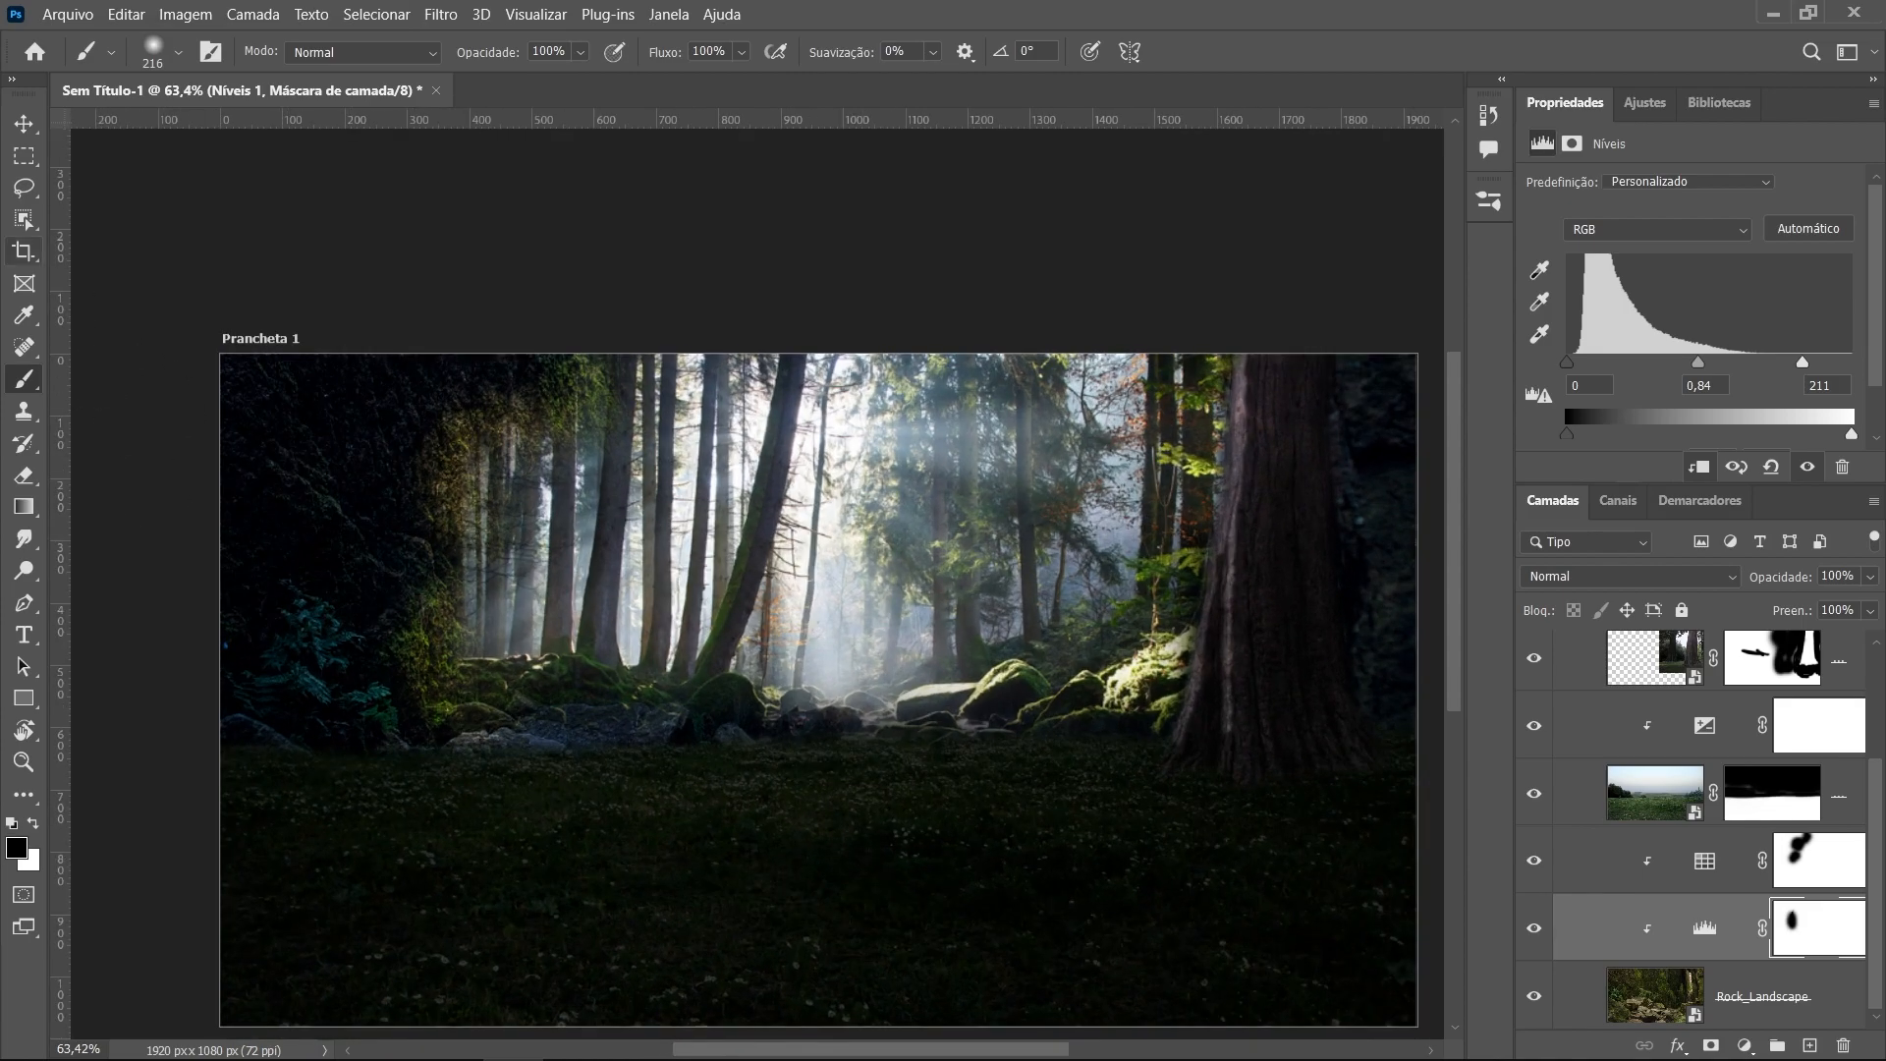
Place the Girl image as an embedded object at the top of the artboard's layers
click(68, 15)
click(84, 55)
click(1236, 19)
click(68, 14)
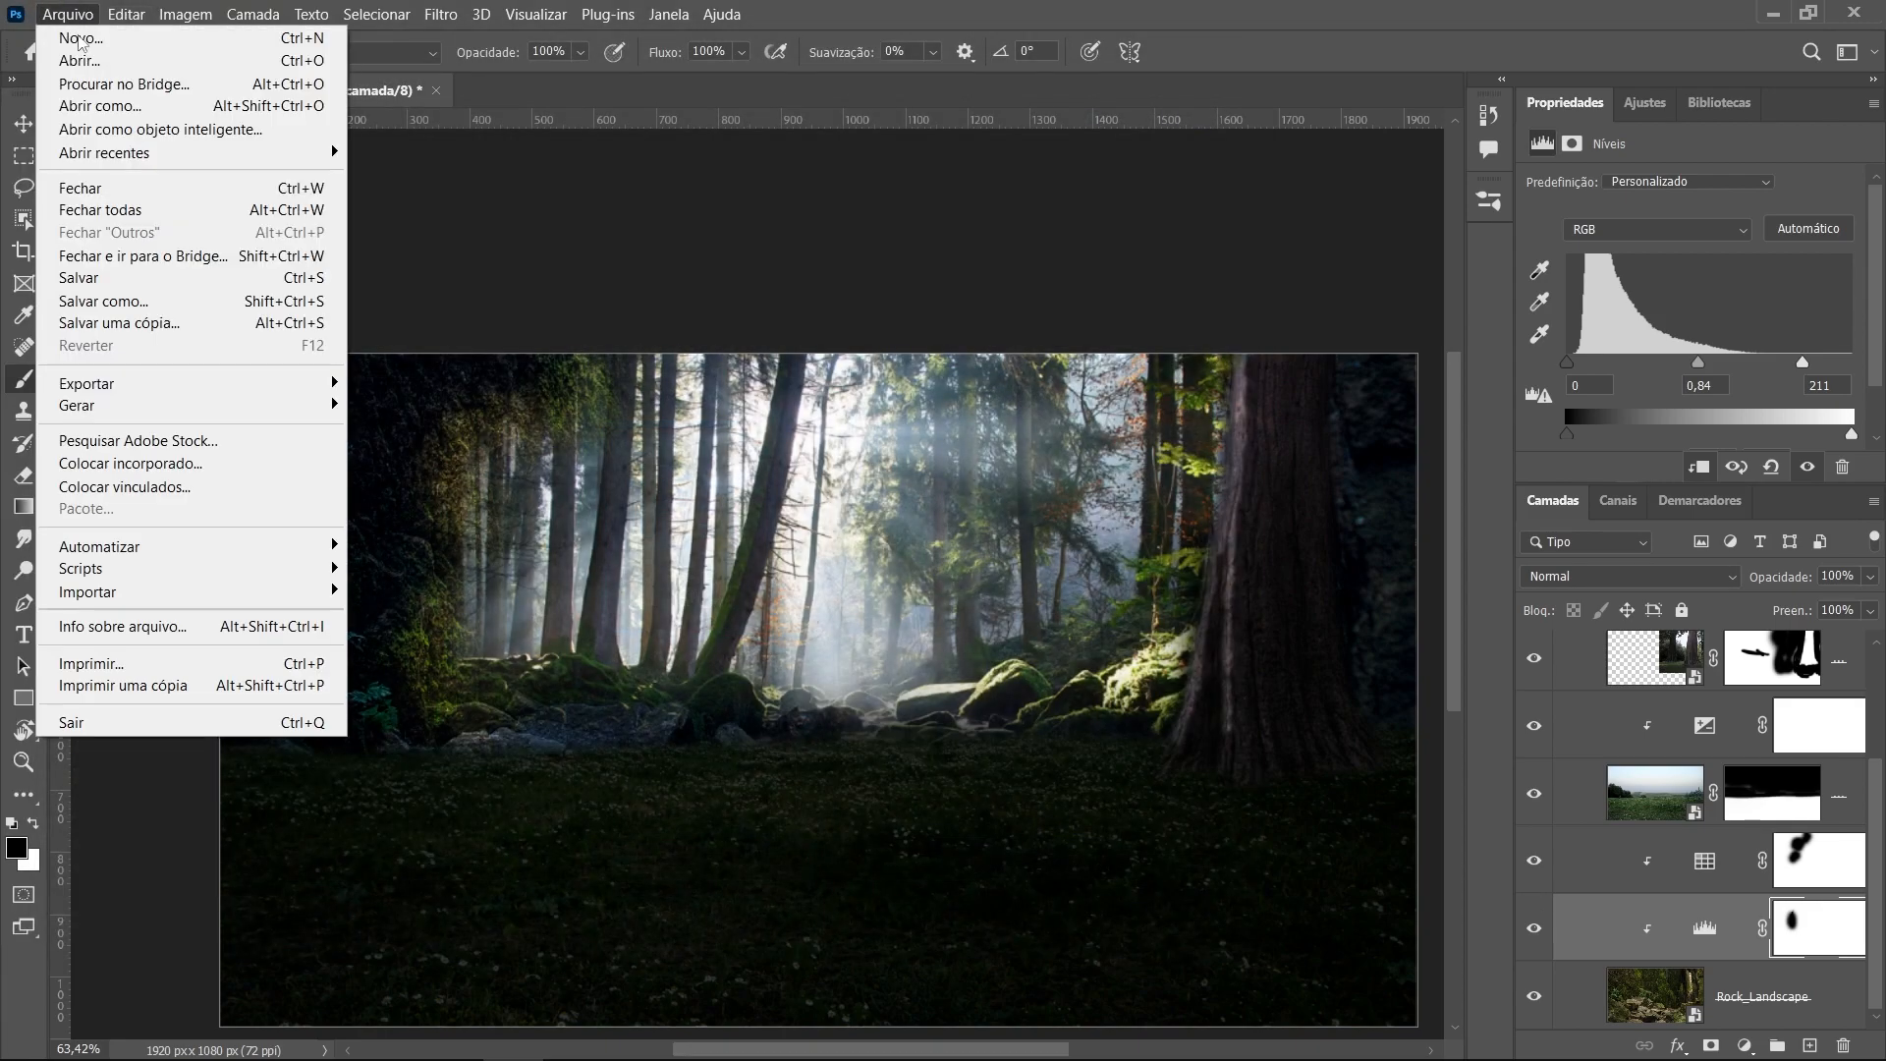
click(165, 470)
click(1065, 917)
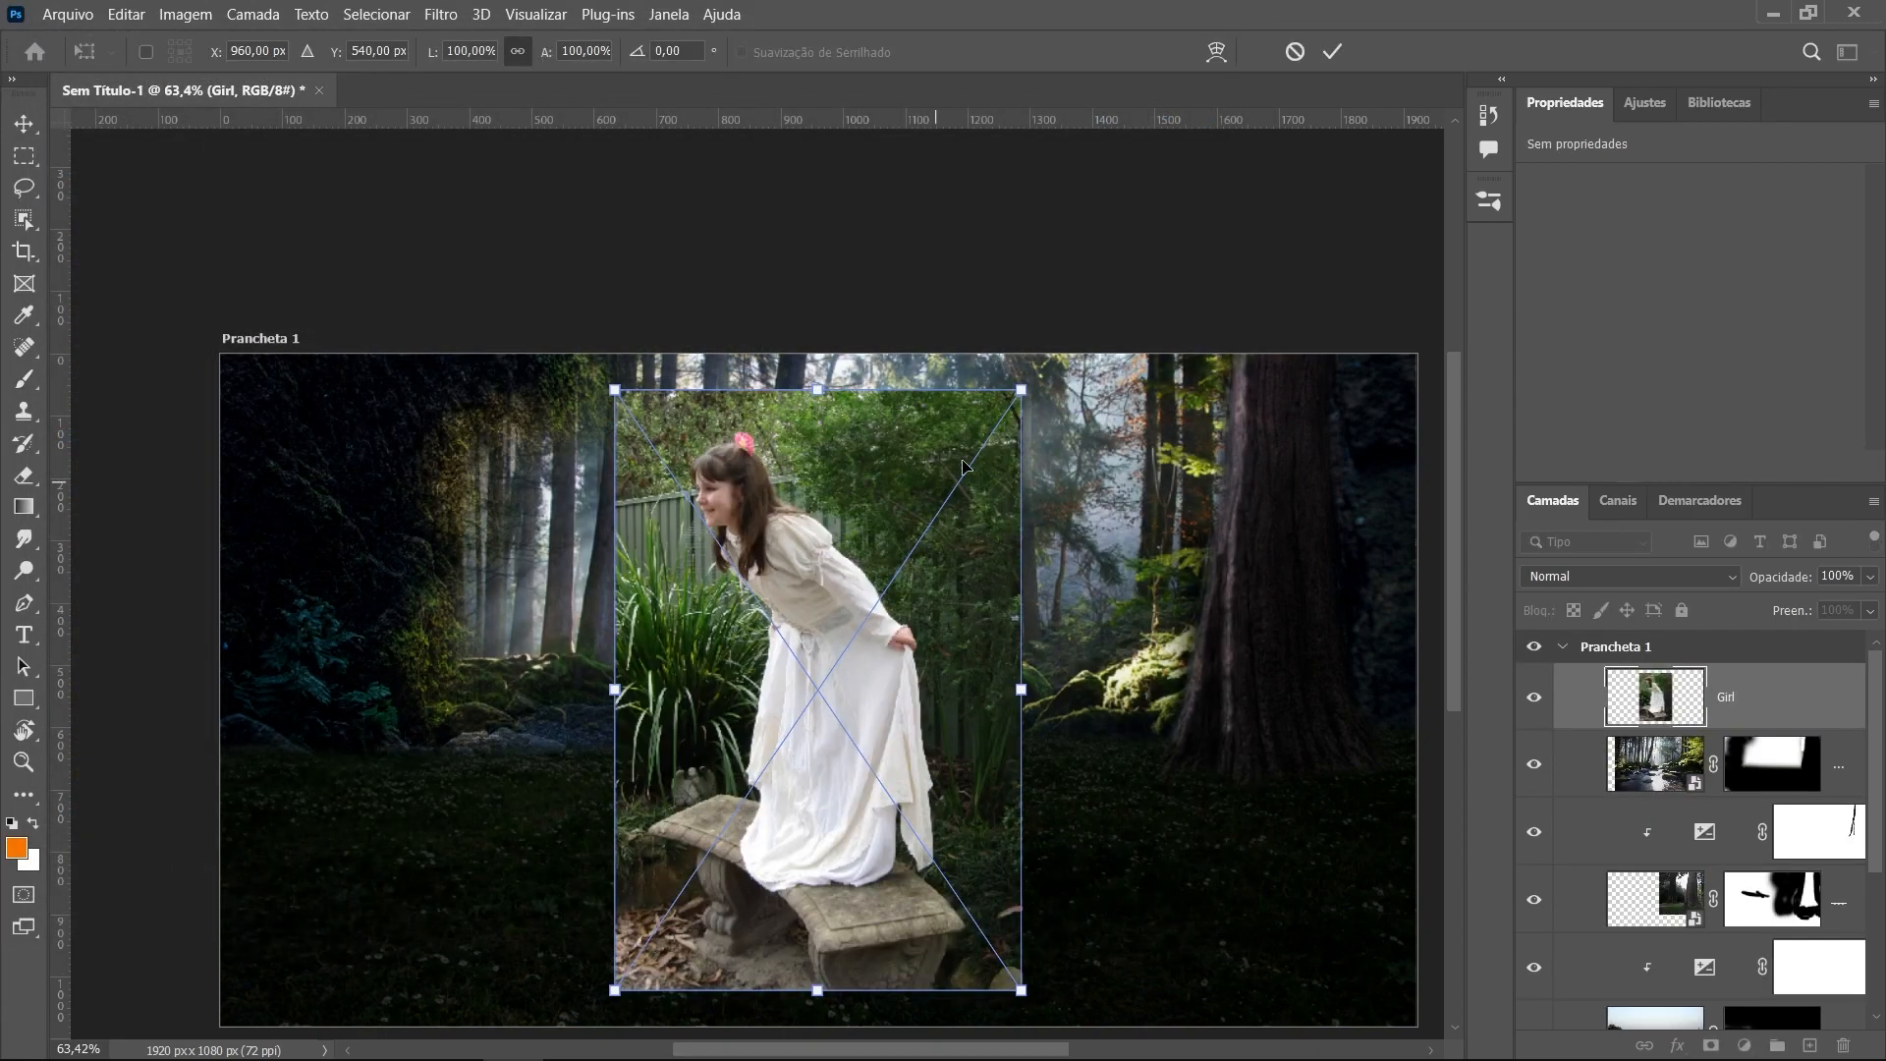
Scale the Girl image to about 52% and position it just beyond the middle of the grass, in front of the woods
drag(1024, 403, 852, 628)
drag(758, 737, 1026, 677)
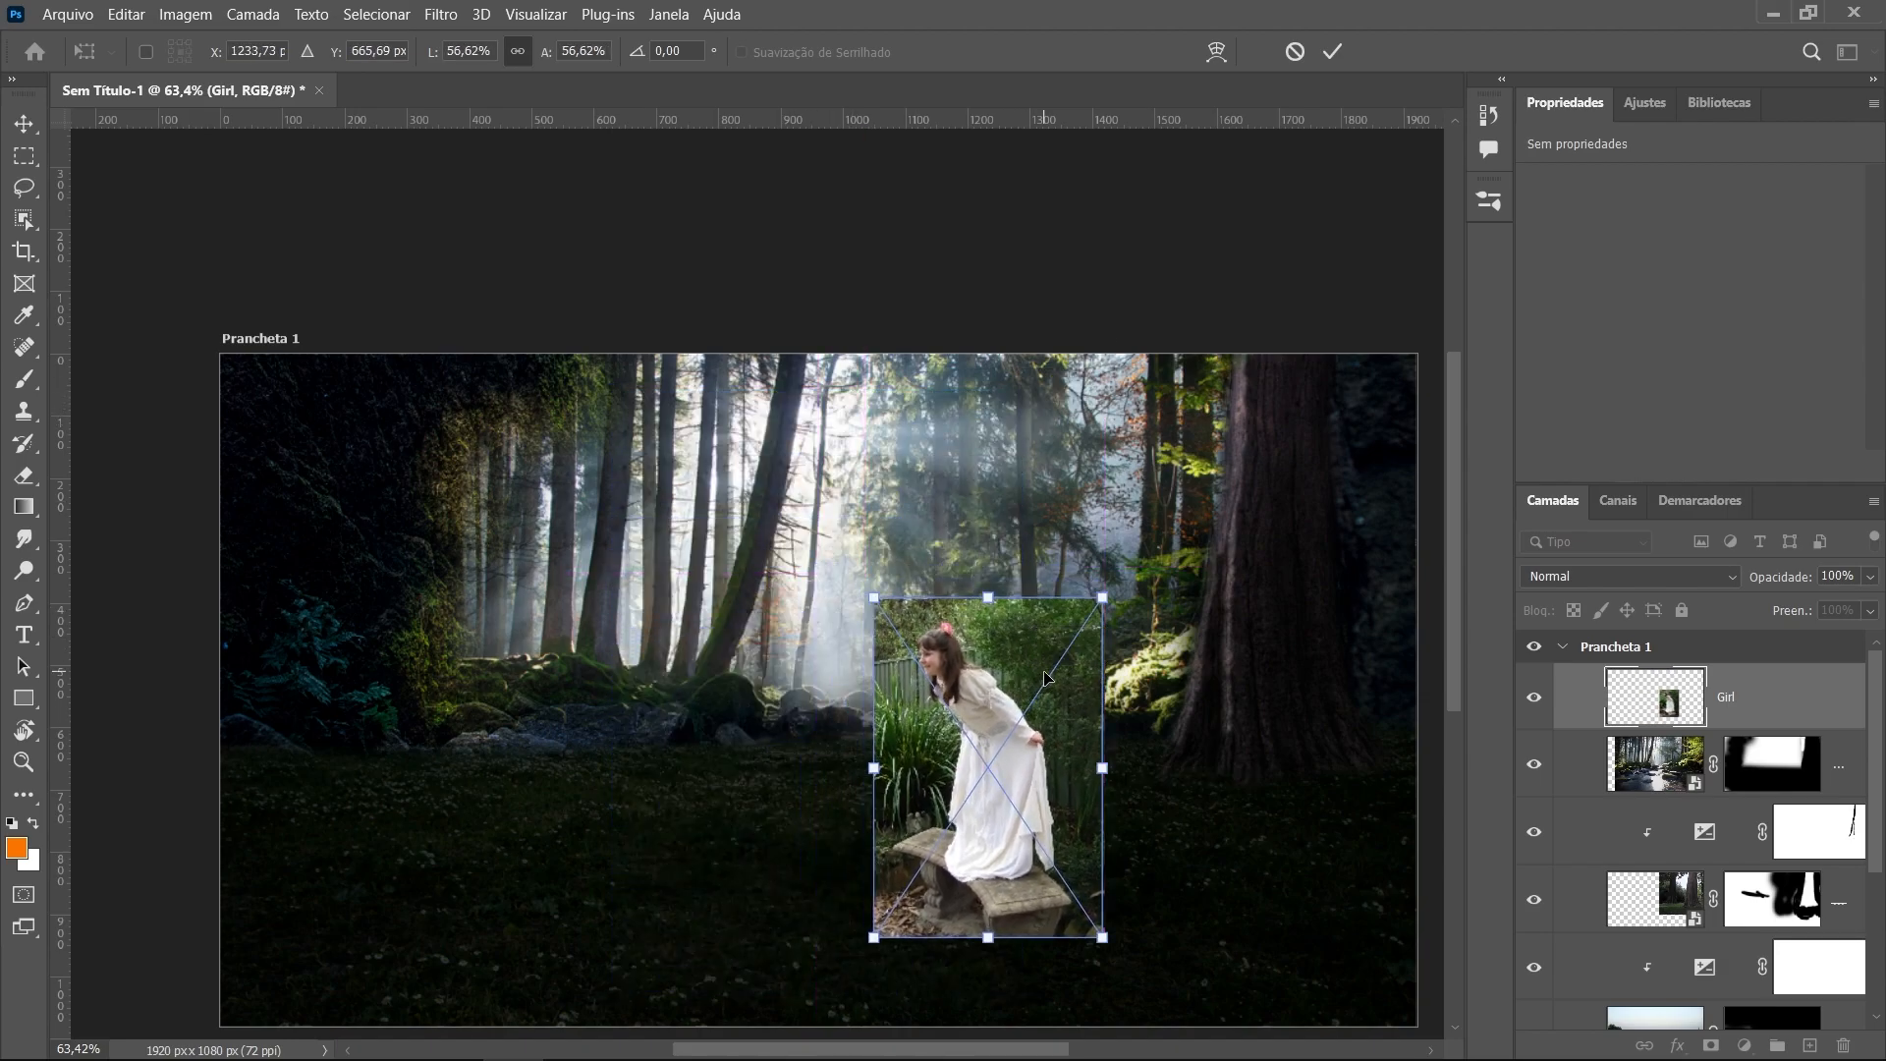
scroll(1053, 695, up, 3)
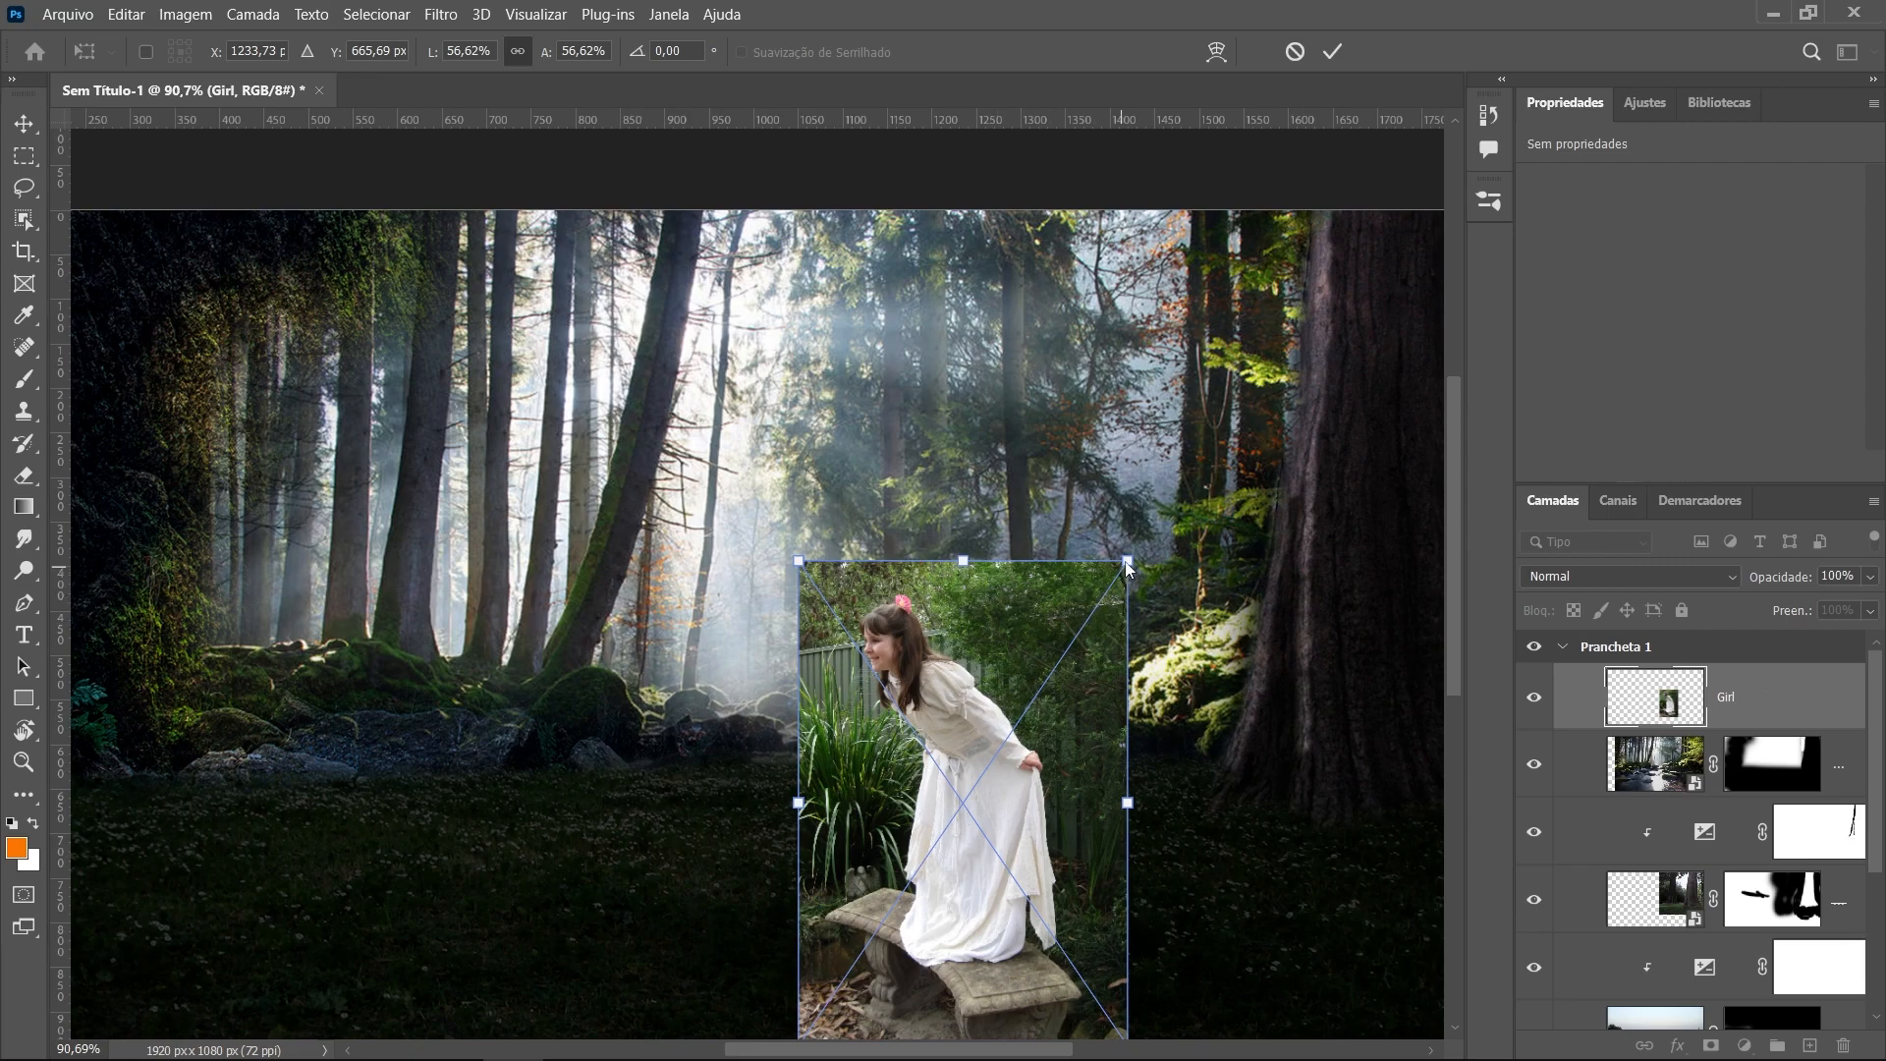
drag(1129, 560, 1046, 678)
drag(914, 750, 879, 668)
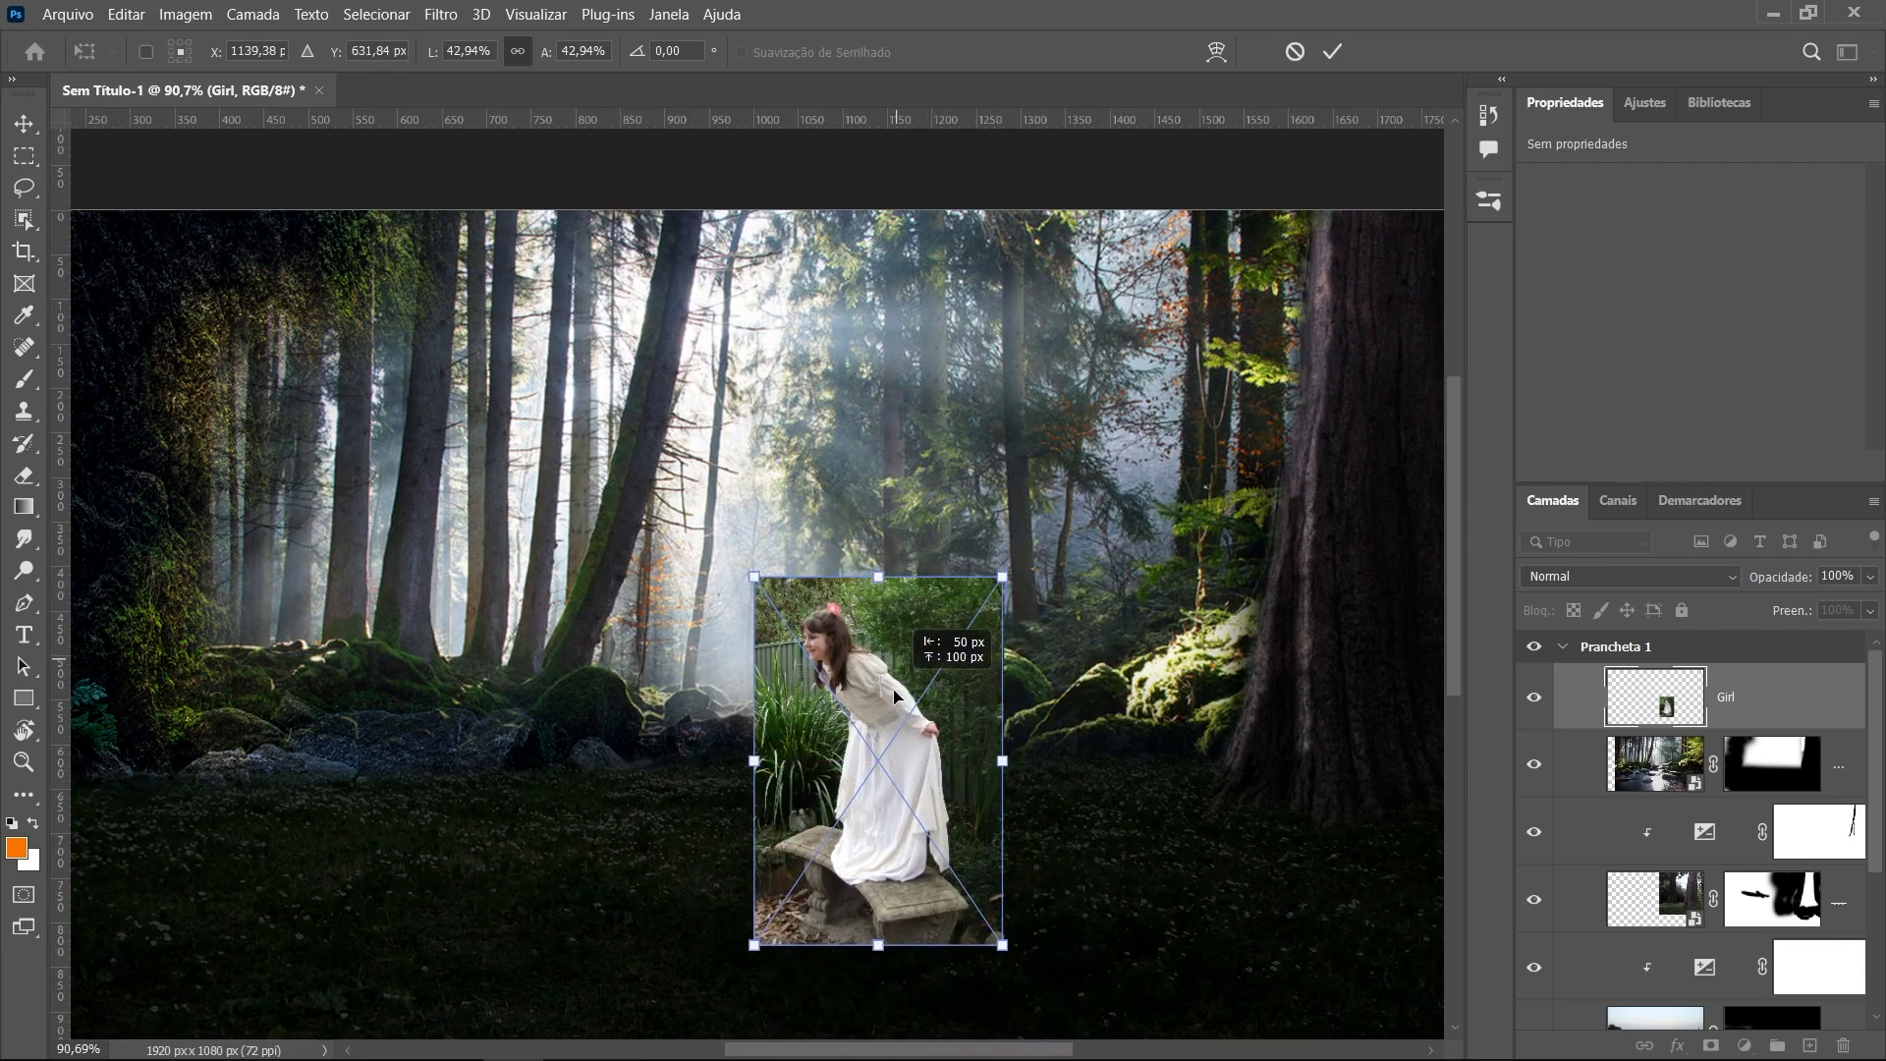
scroll(889, 743, down, 3)
scroll(891, 744, down, 1)
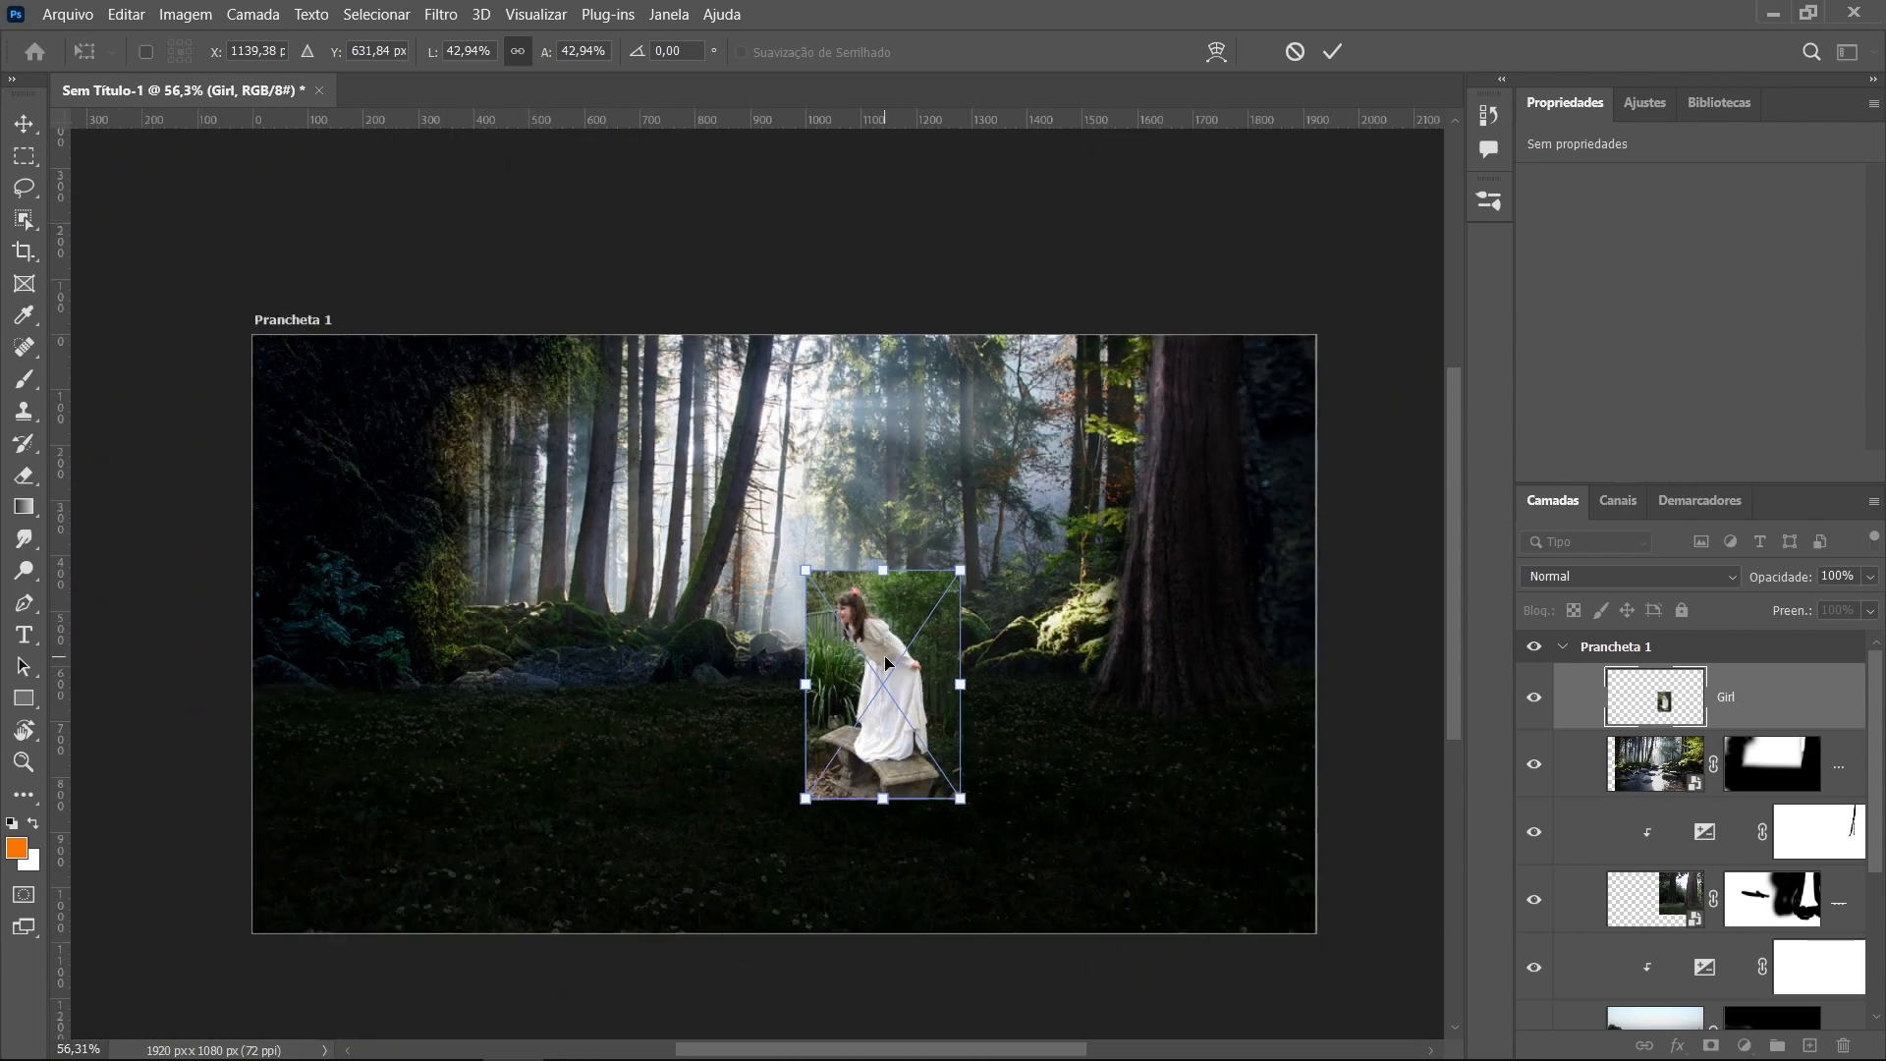
drag(890, 656, 888, 667)
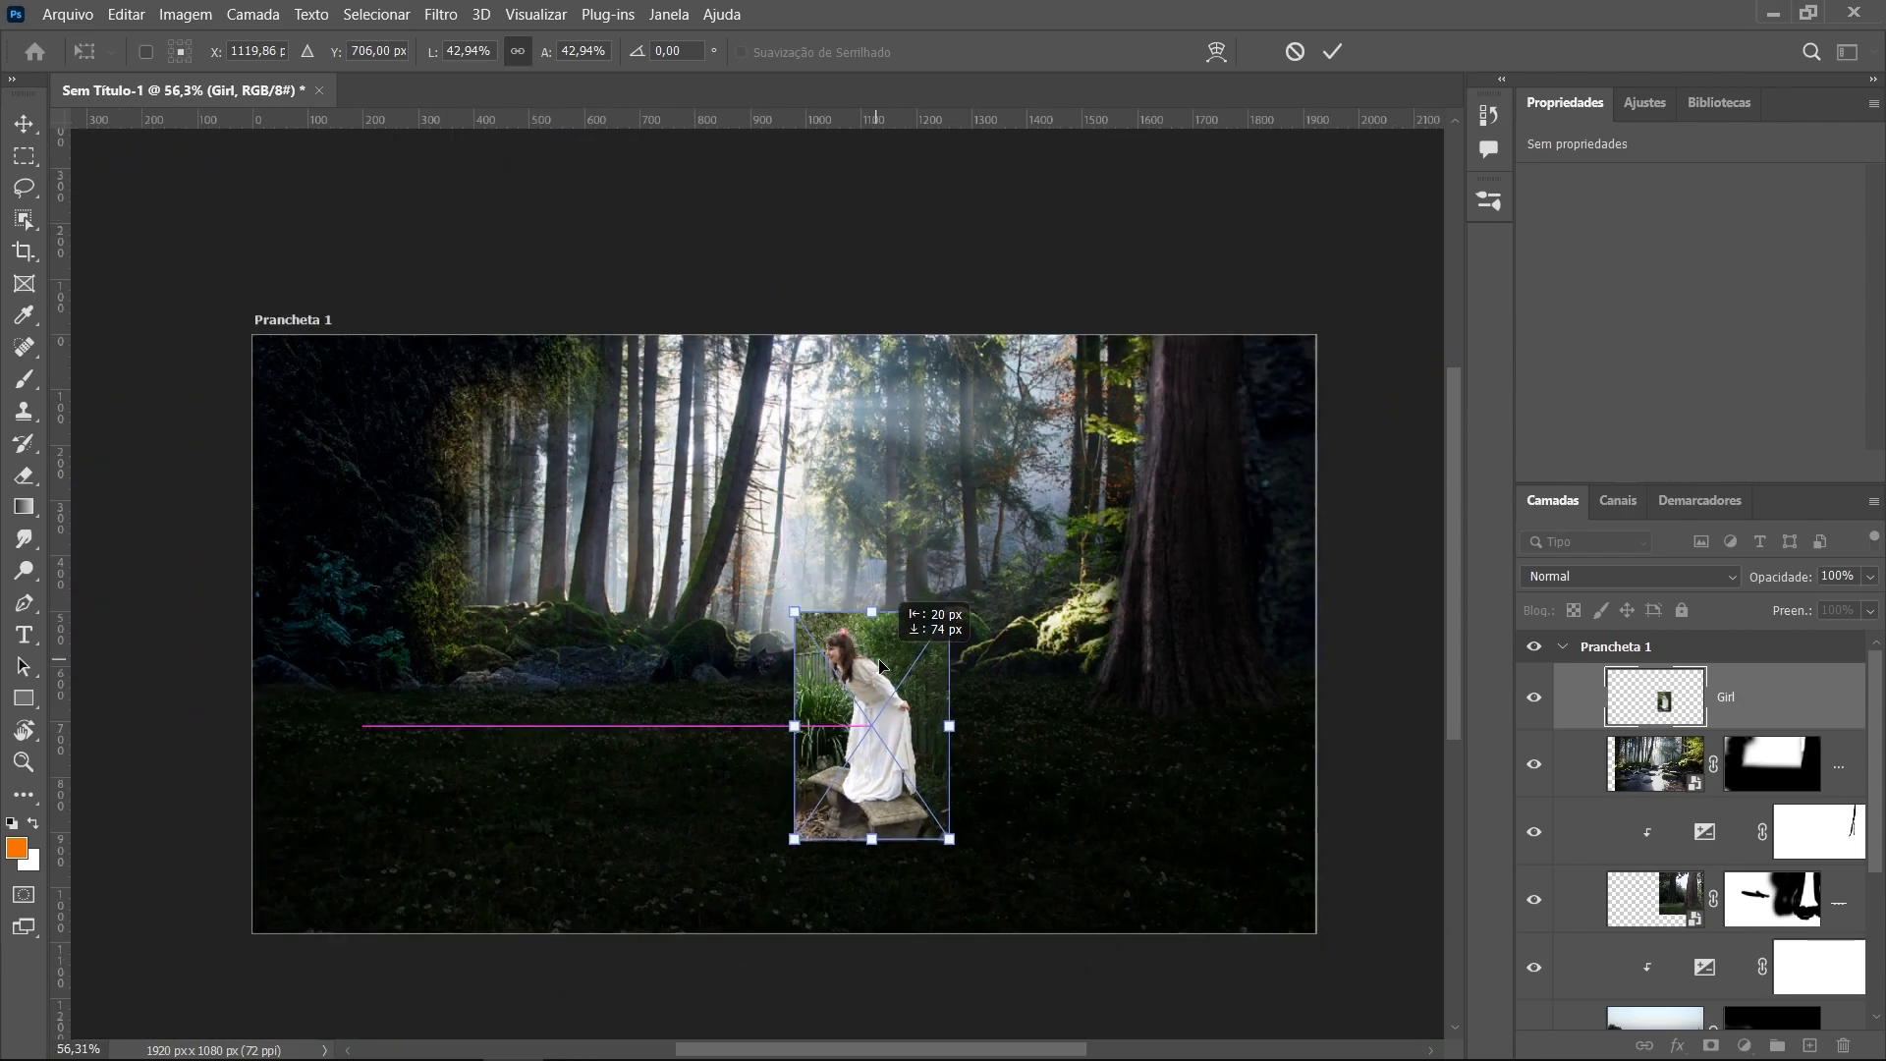
scroll(877, 658, up, 2)
drag(962, 602, 1003, 540)
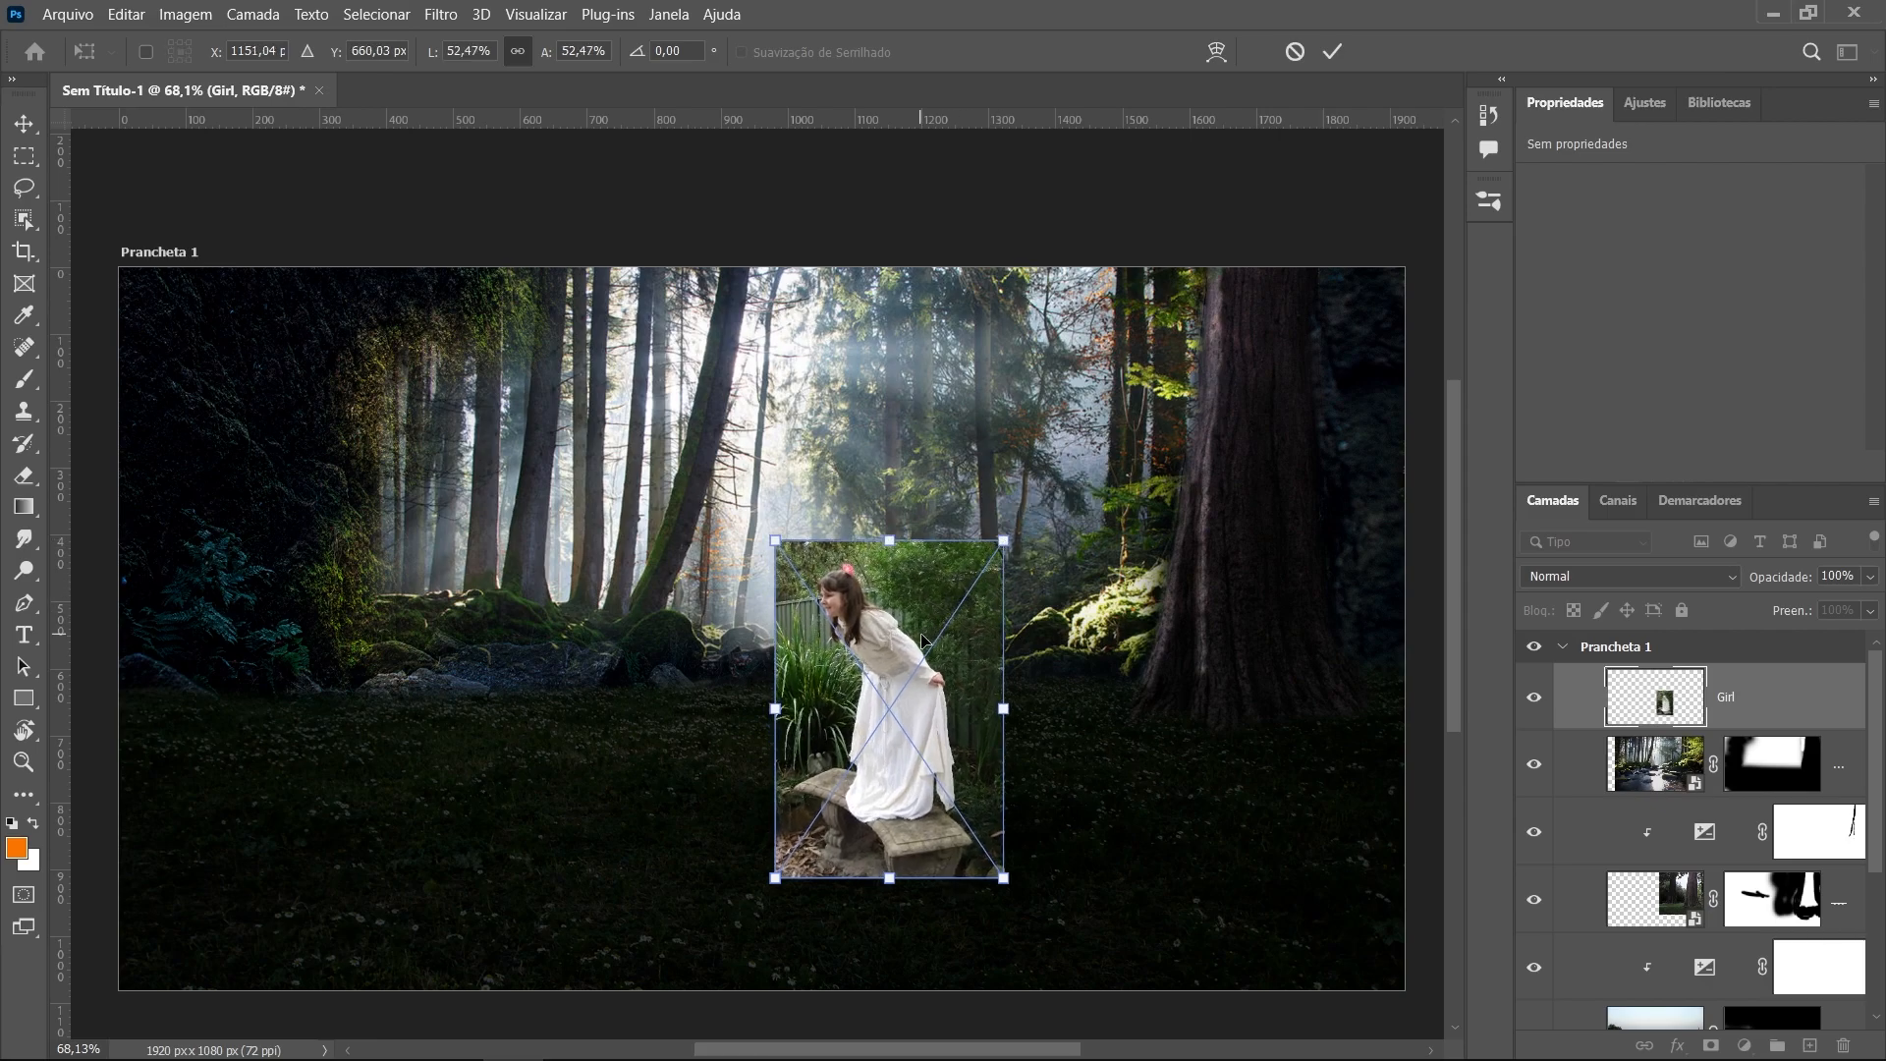
key(Return)
Select the subject of the Girl image and turn the selection into a layer mask that hides its background
key(b)
scroll(967, 668, up, 5)
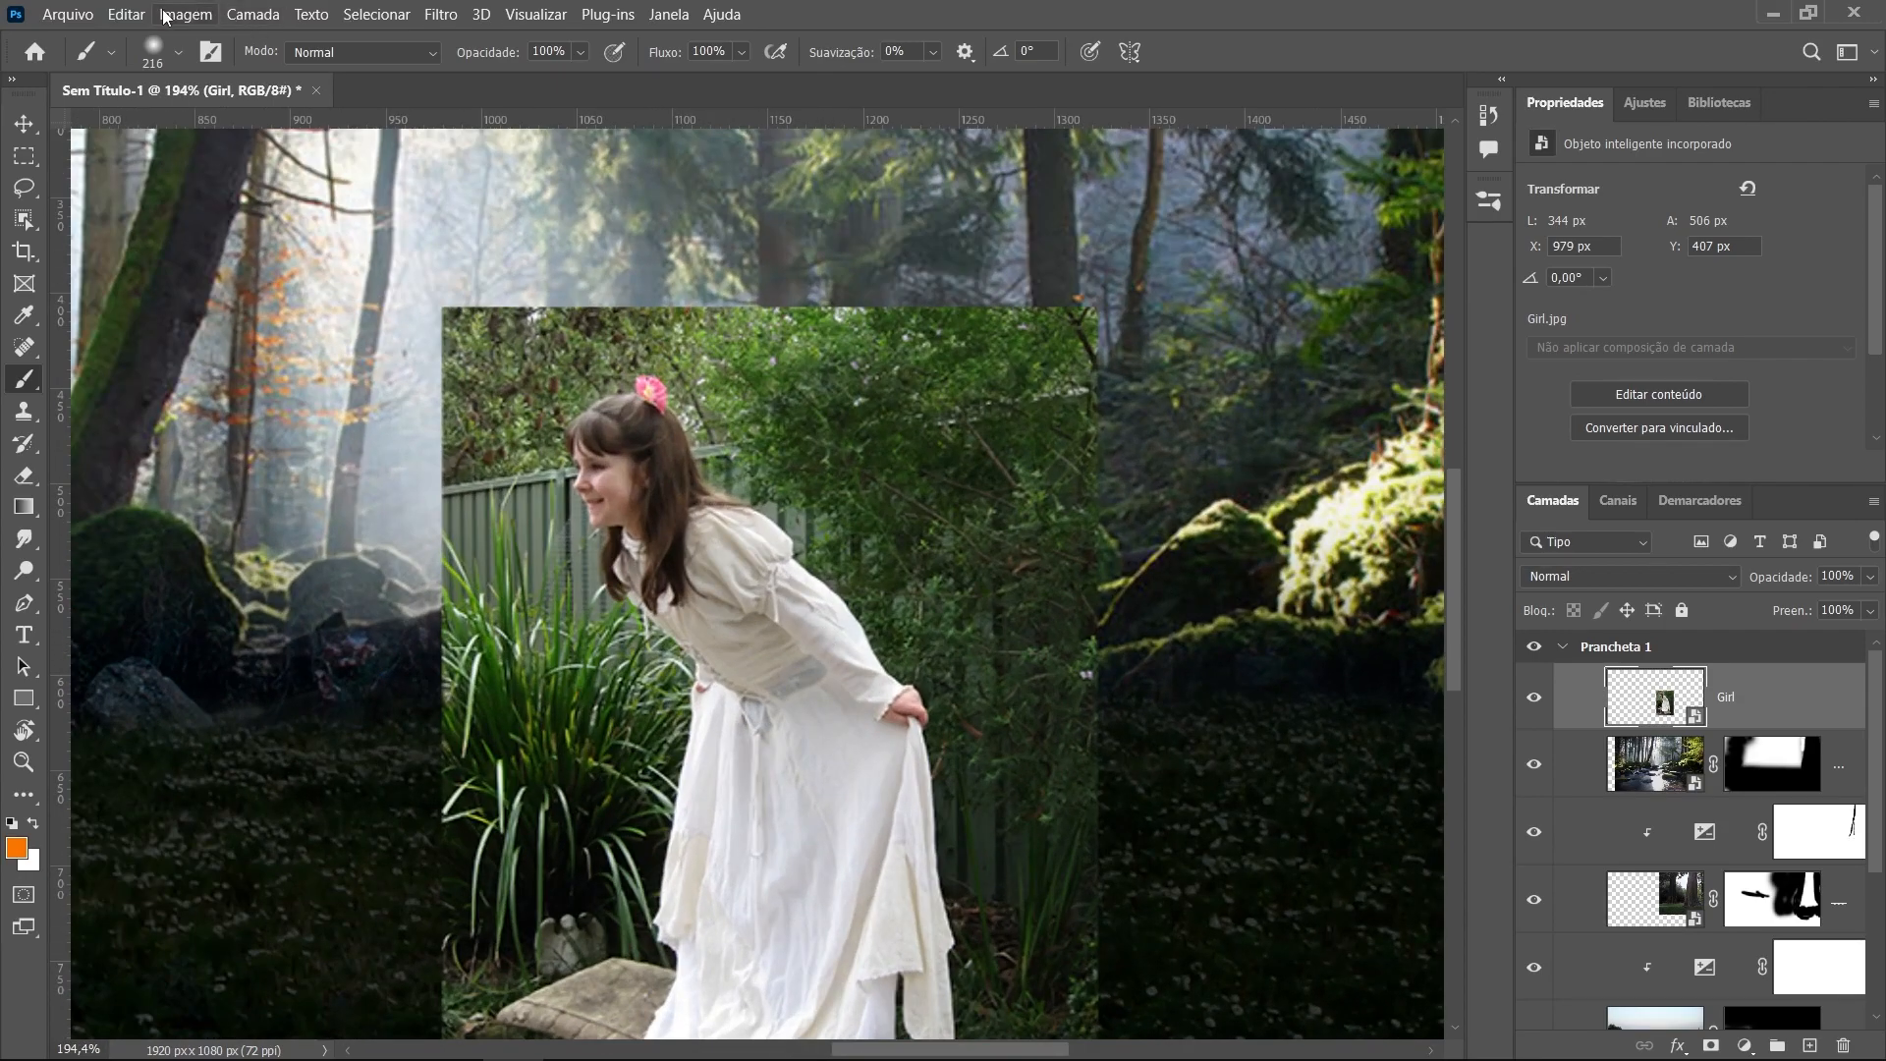
click(363, 14)
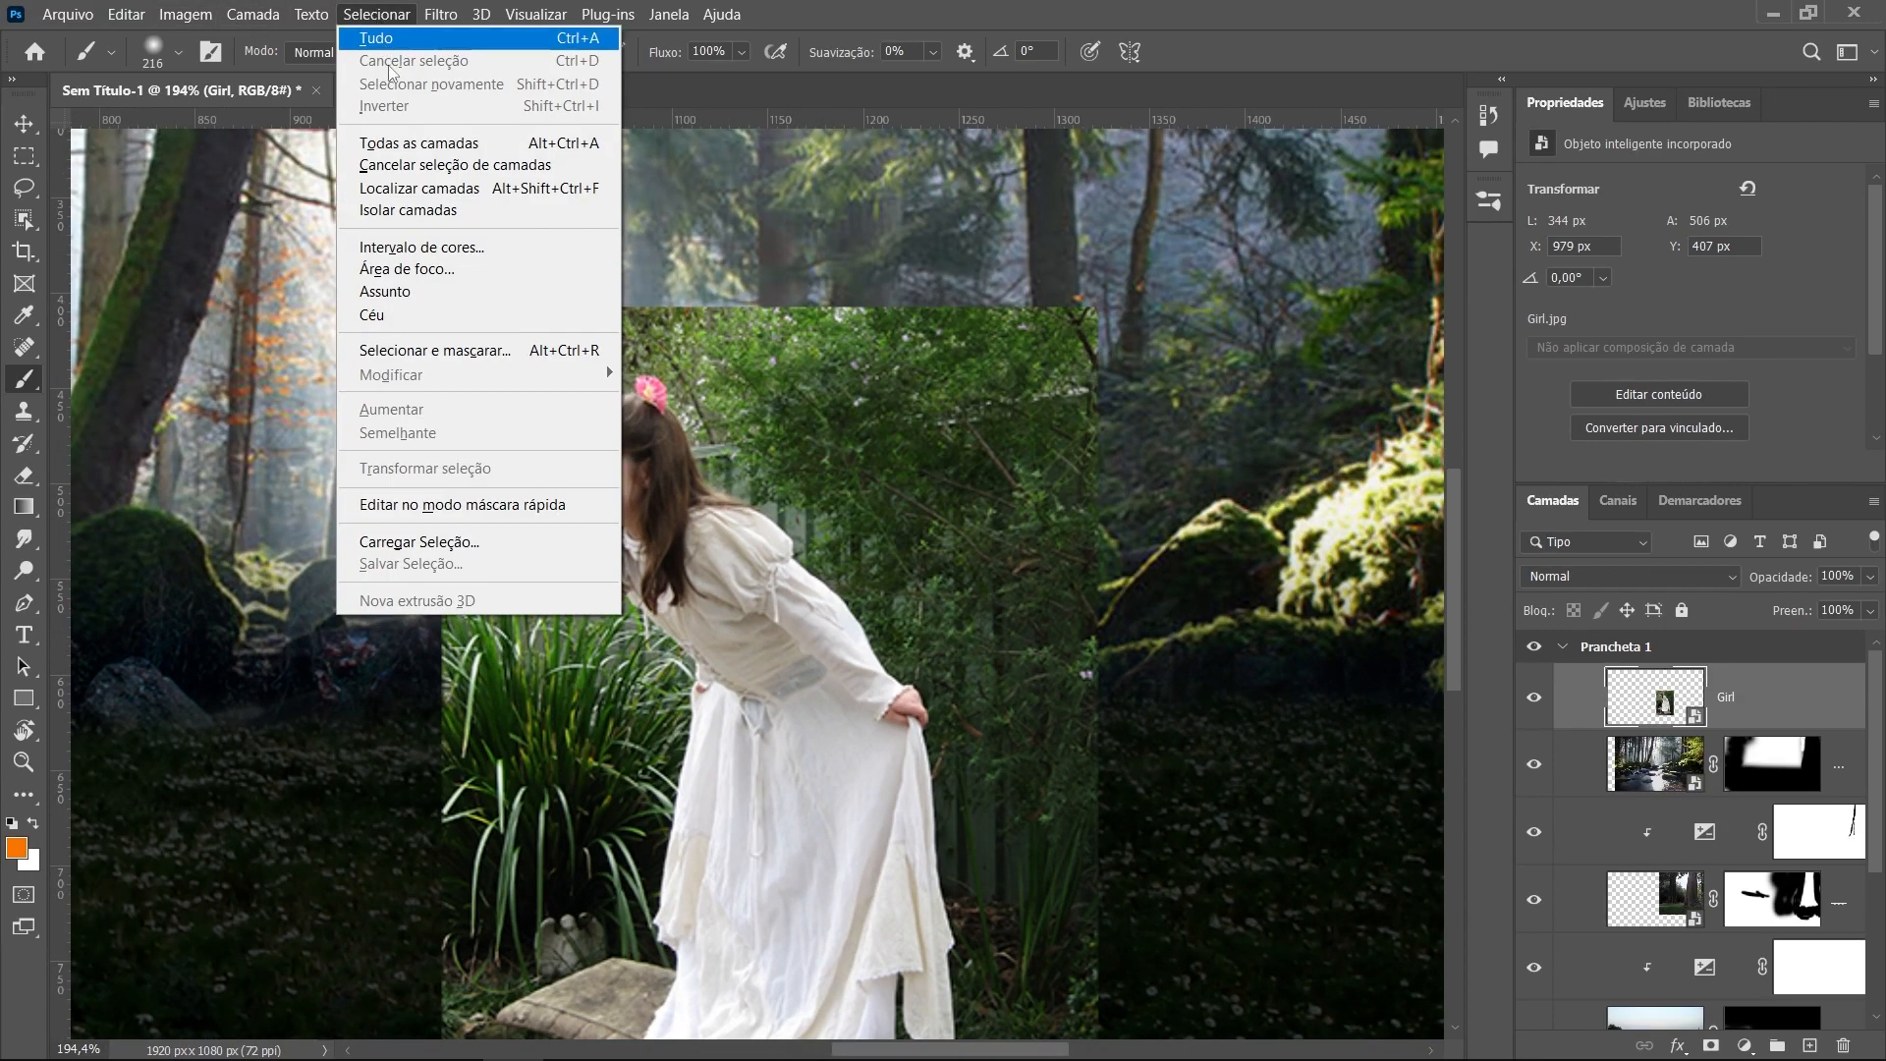
click(438, 294)
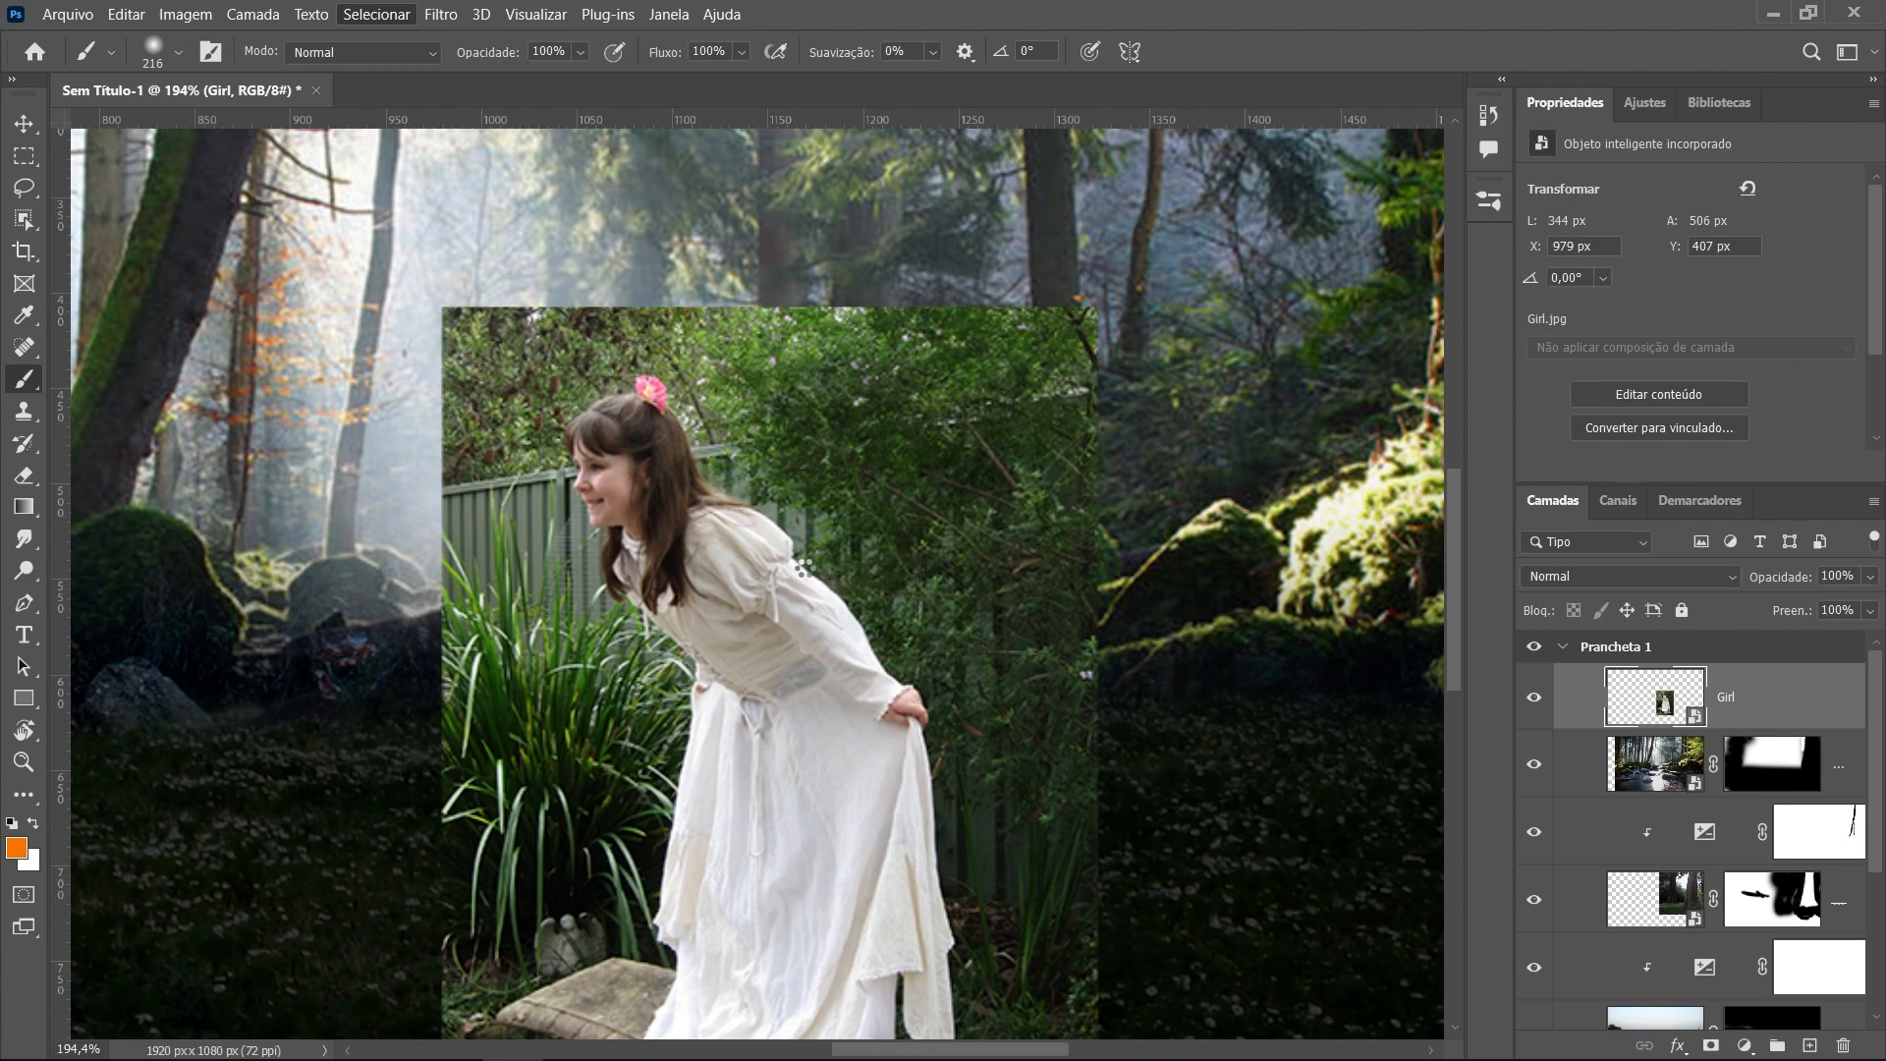
drag(904, 809, 876, 510)
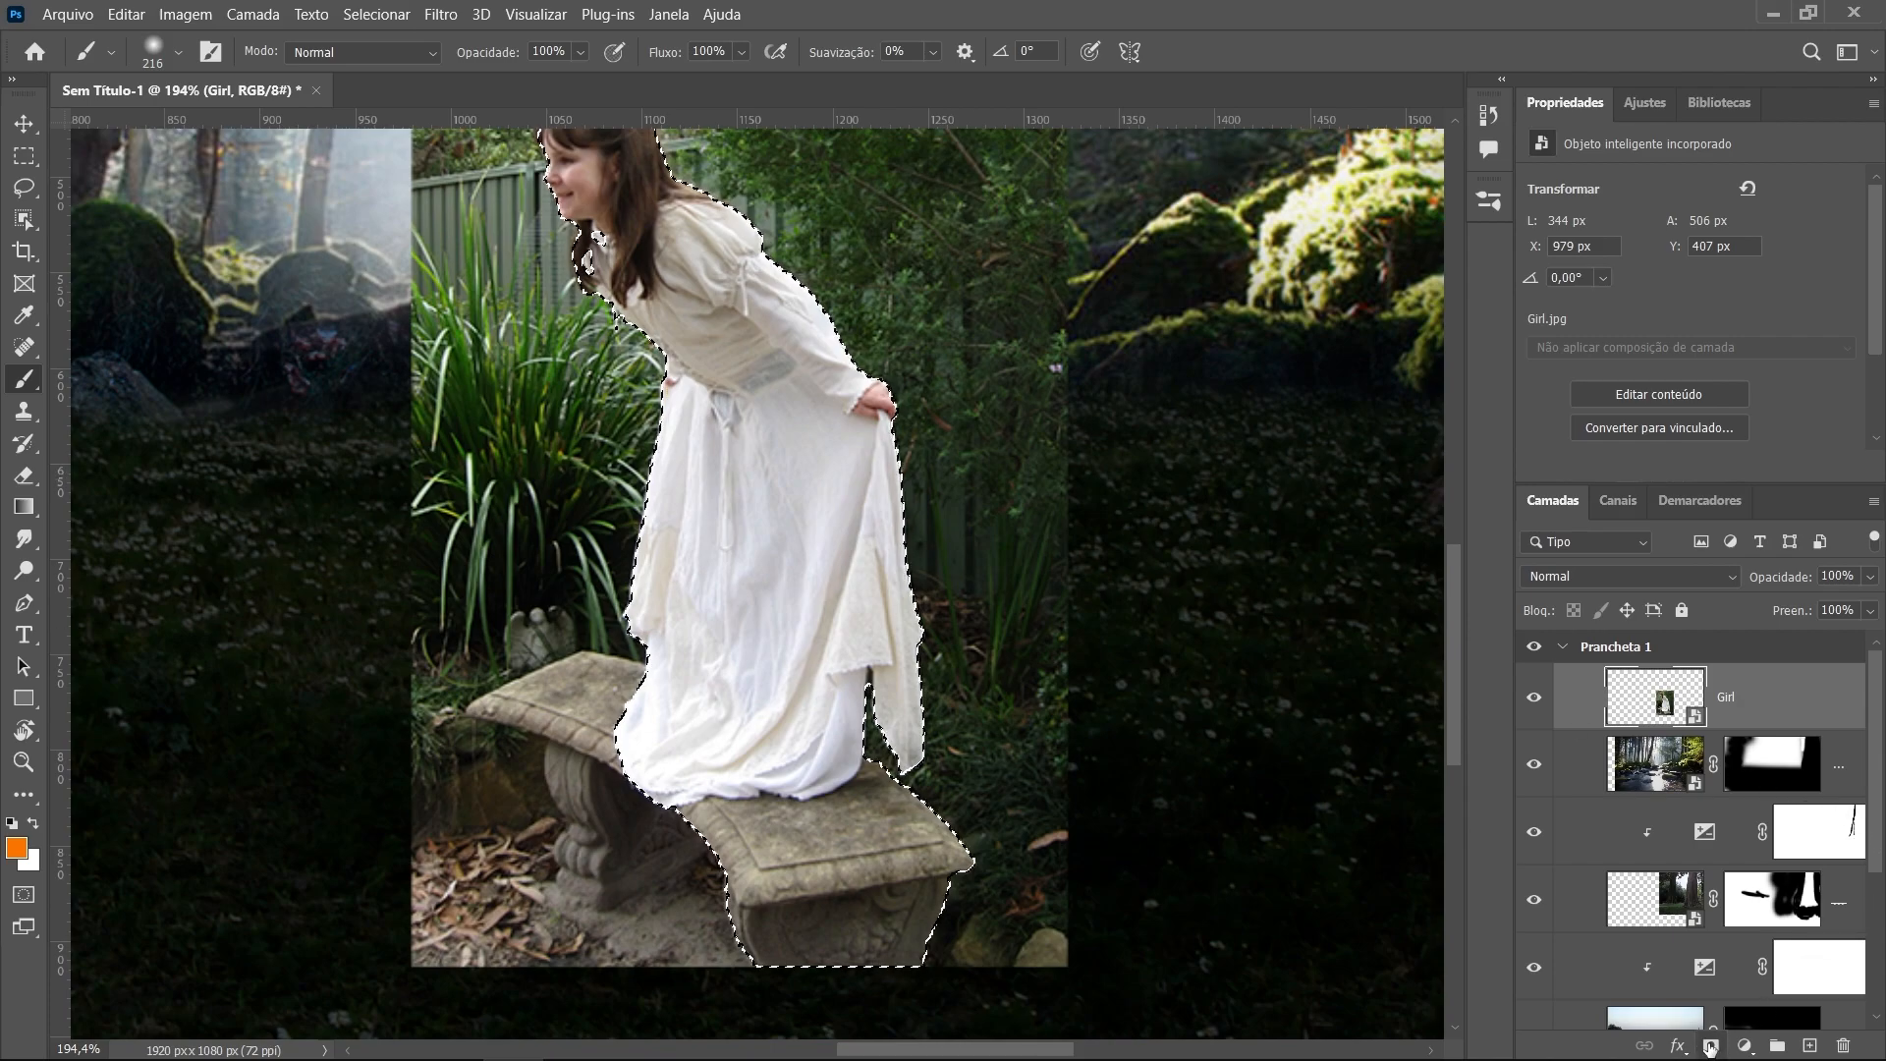
click(1710, 1045)
scroll(811, 653, down, 5)
scroll(811, 654, up, 1)
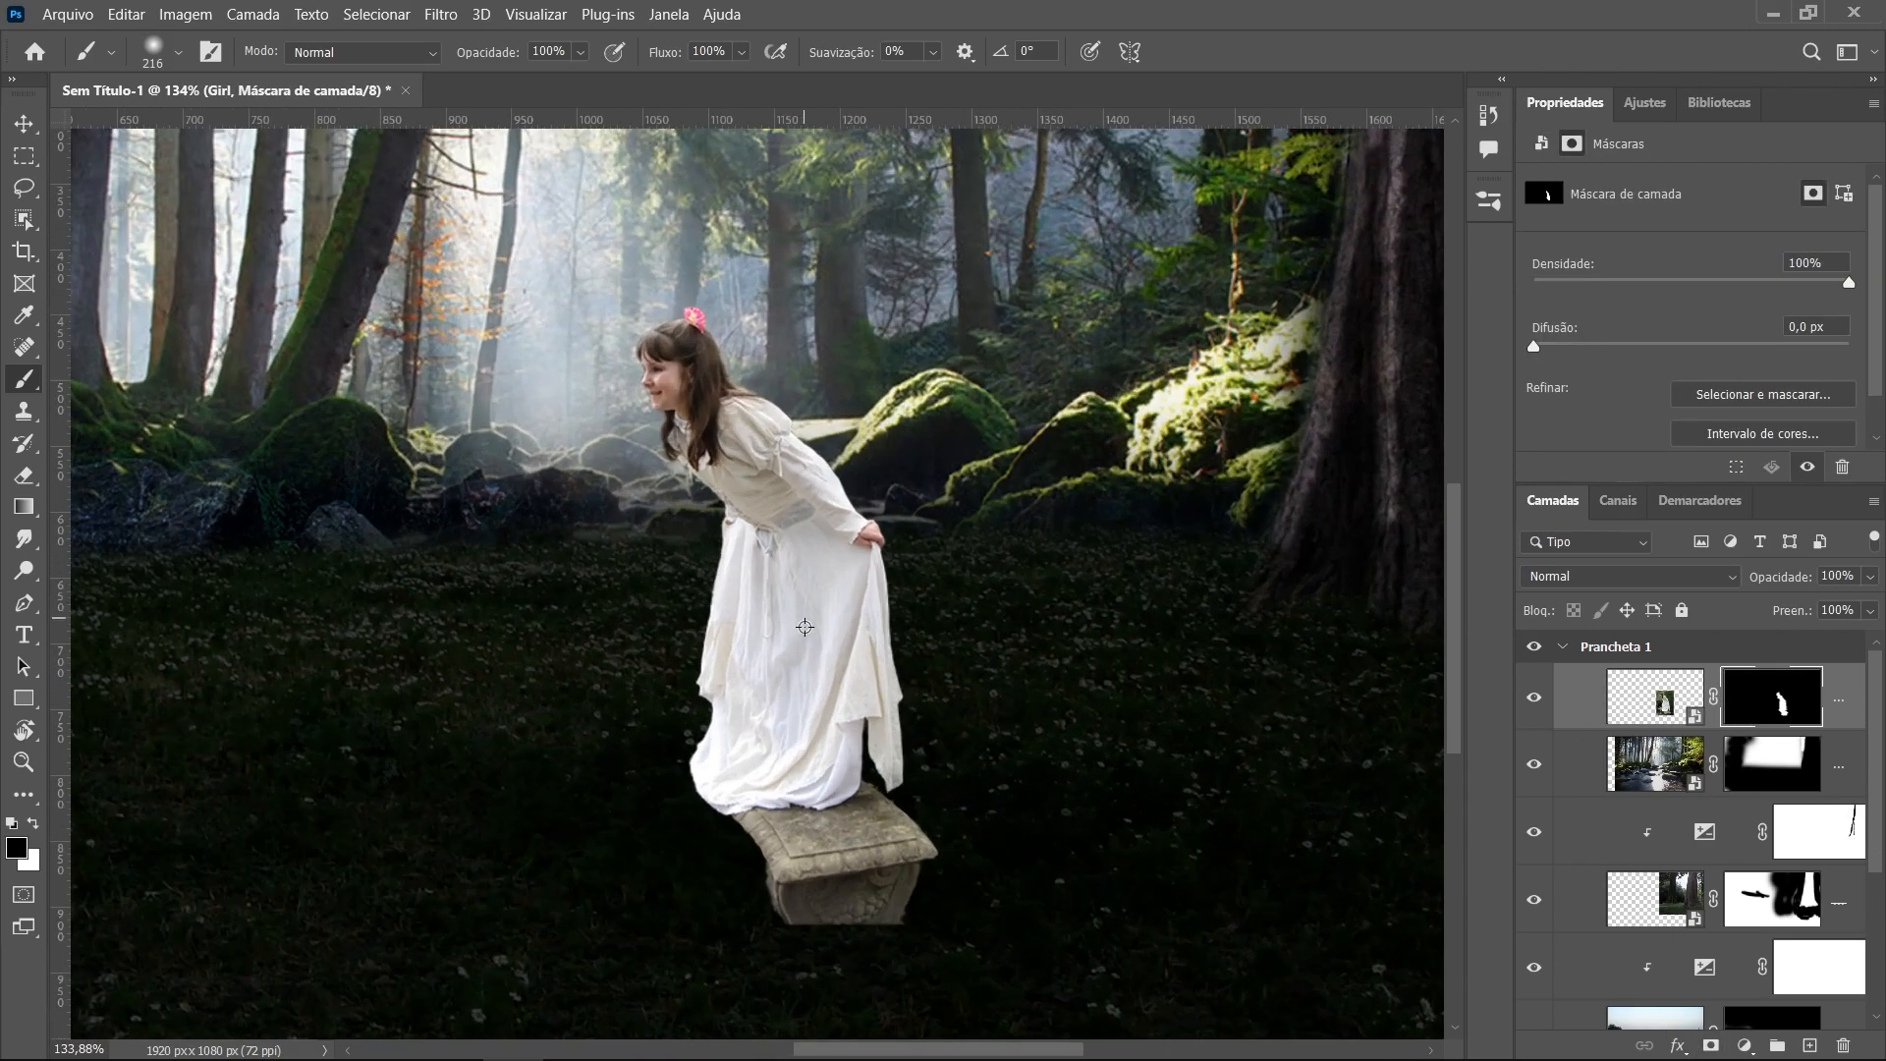
Paint black with a 49 px soft brush on Girl's mask to hide the bench's near corner and most of its front
scroll(802, 628, down, 2)
scroll(583, 614, up, 1)
scroll(776, 688, up, 5)
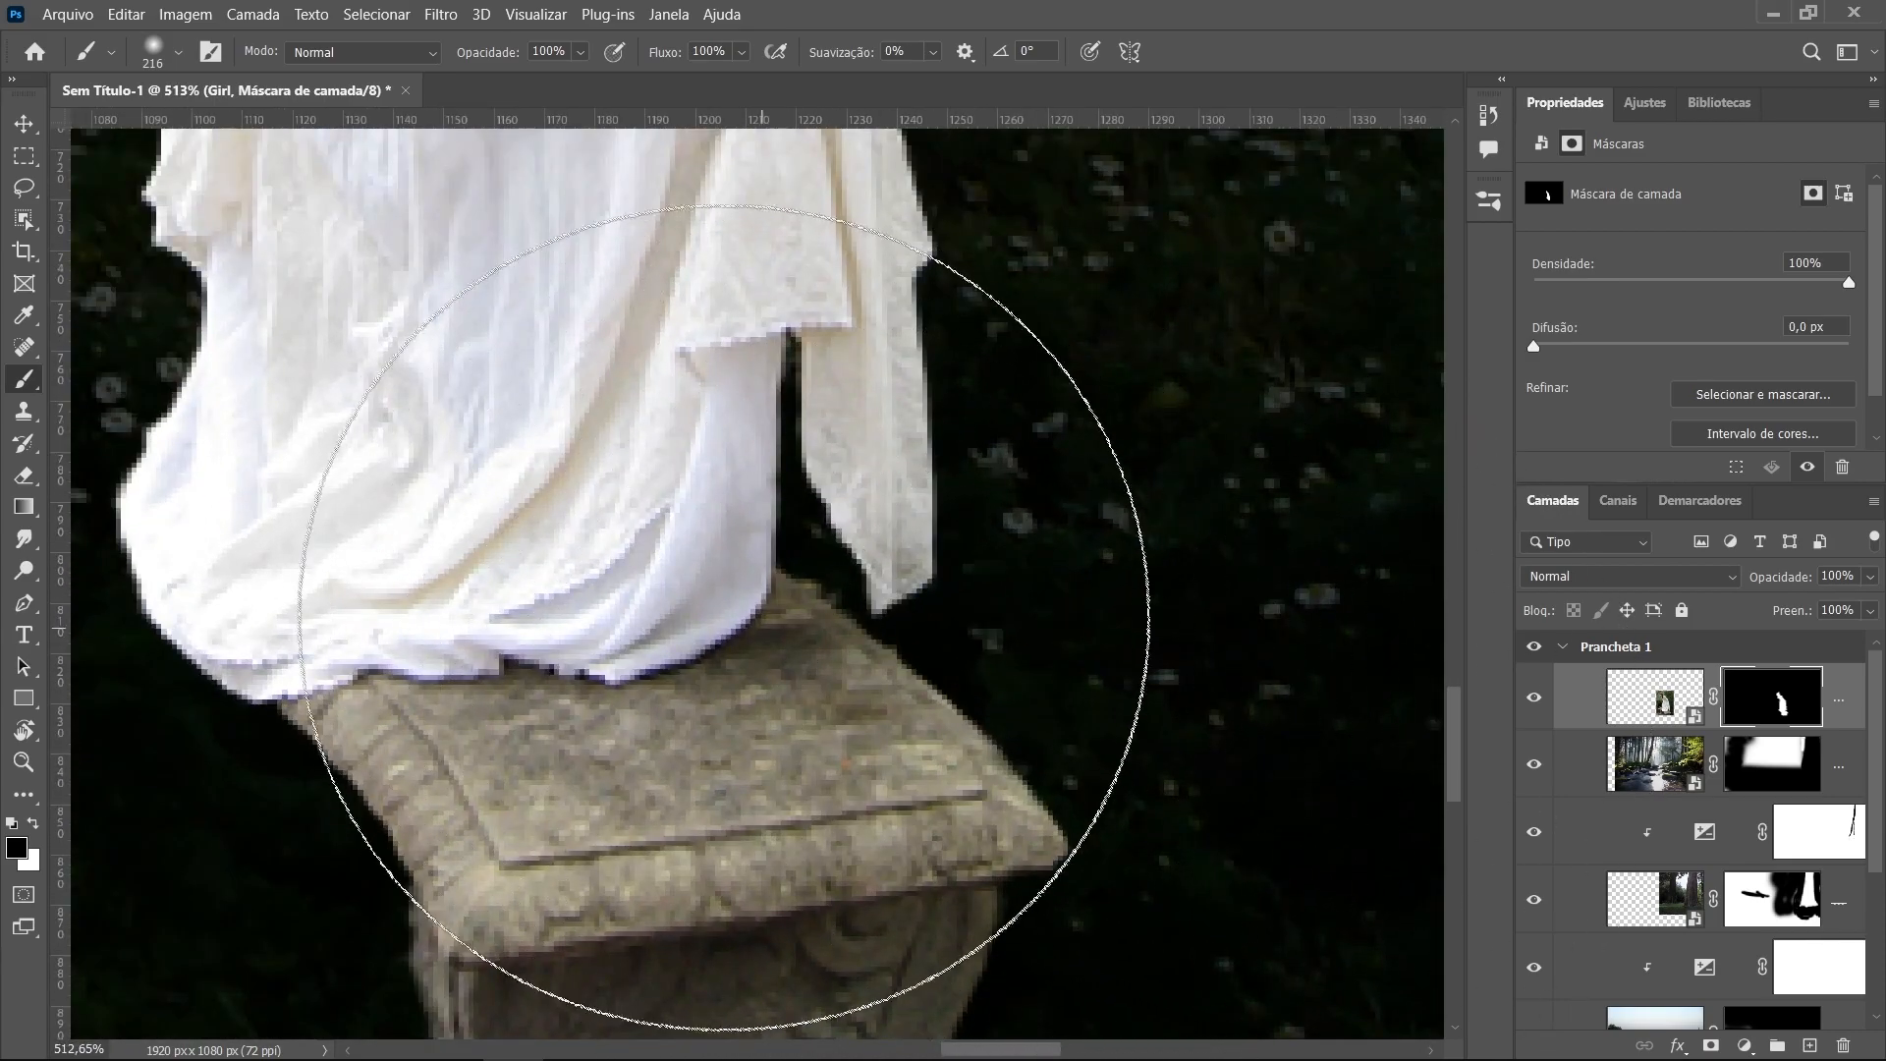
drag(724, 618, 551, 599)
mouse_move(750, 688)
mouse_down()
mouse_move(840, 842)
mouse_move(1022, 840)
mouse_move(851, 836)
mouse_move(919, 836)
mouse_up()
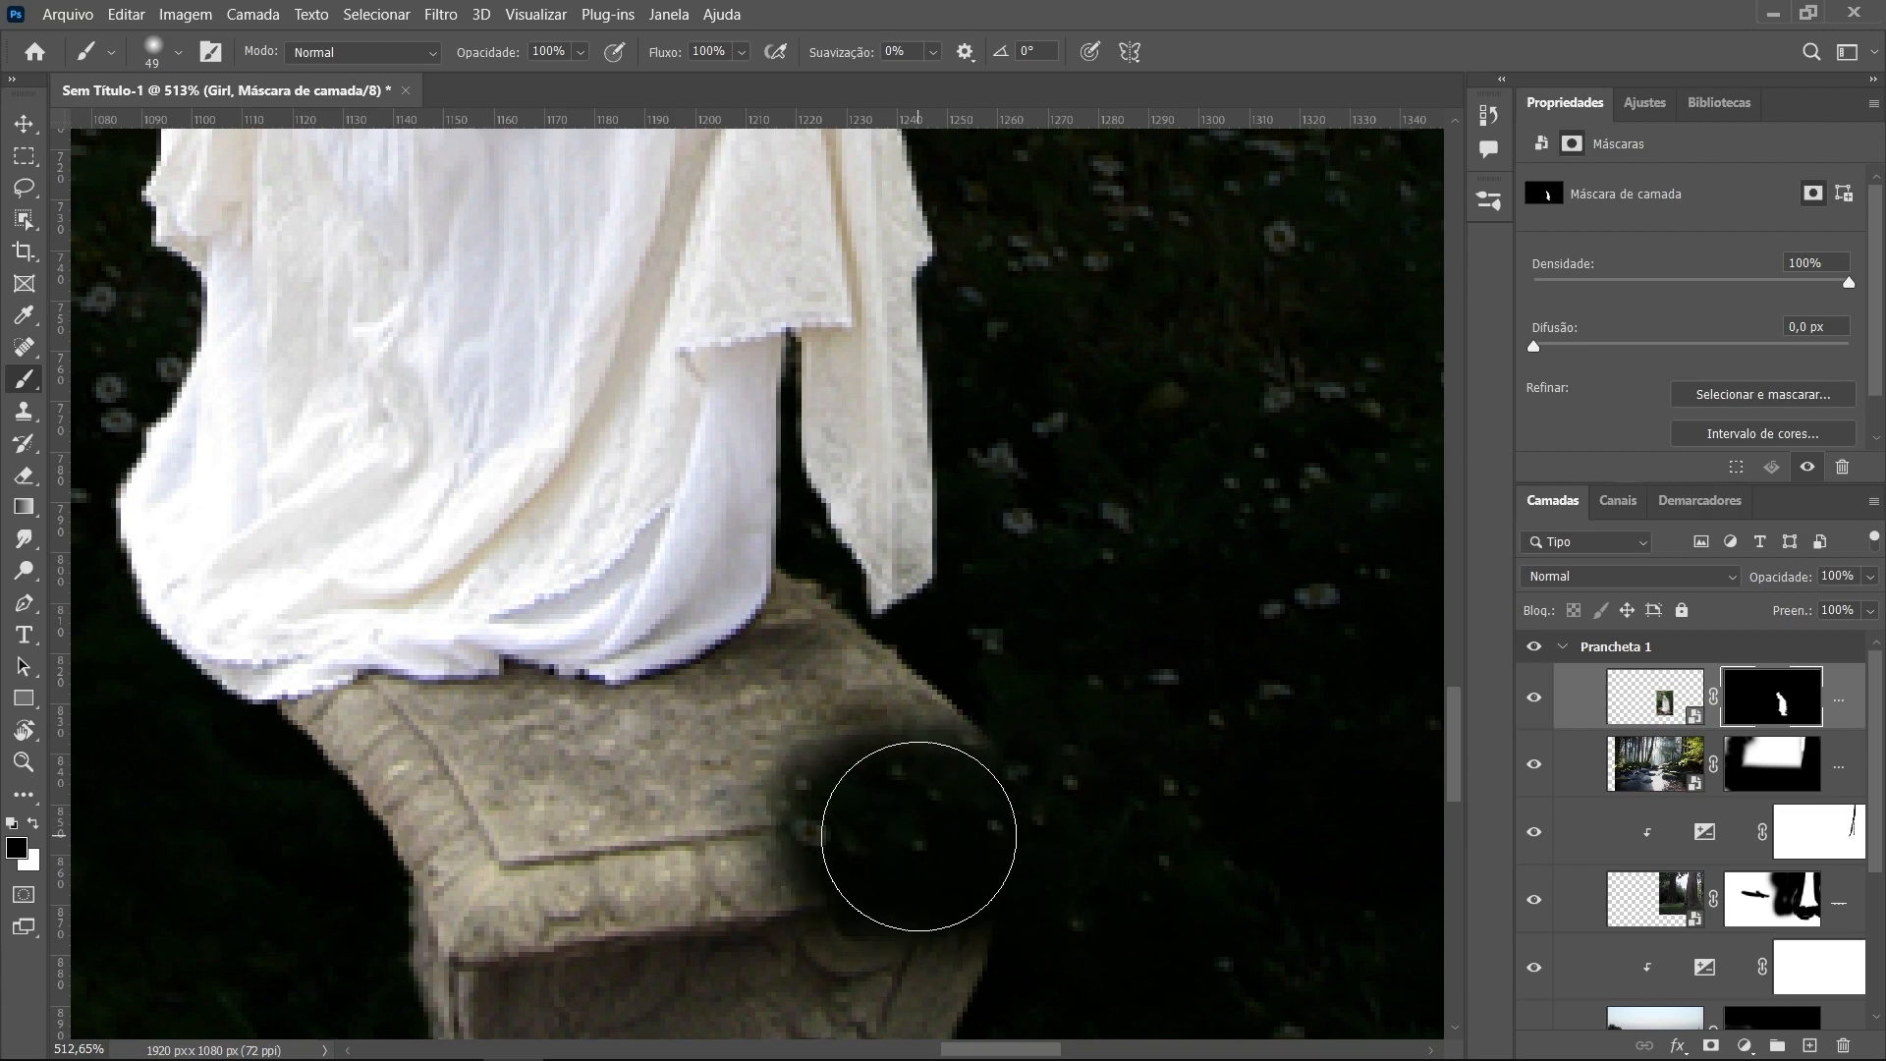
drag(1011, 674, 1049, 484)
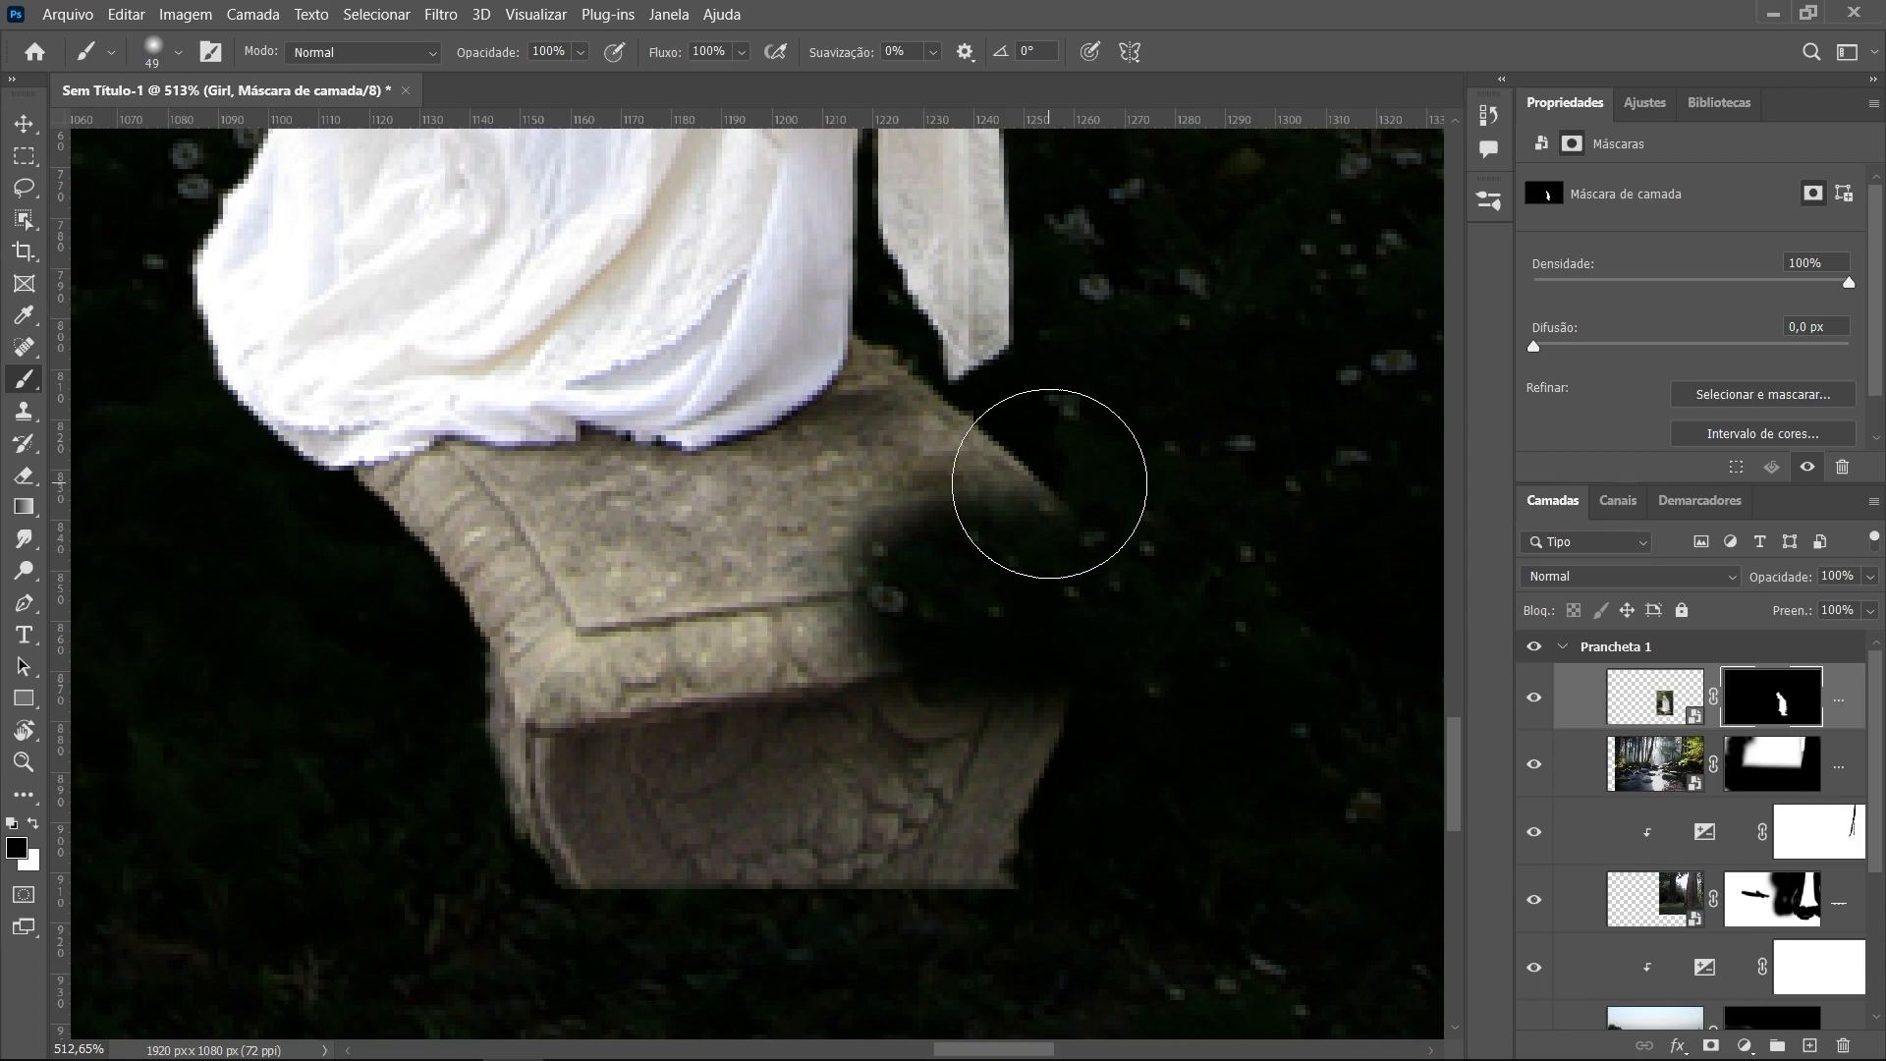
mouse_move(1044, 733)
mouse_down()
mouse_move(1005, 841)
mouse_move(1025, 747)
mouse_move(950, 827)
mouse_move(954, 794)
mouse_move(894, 700)
mouse_move(664, 836)
mouse_move(686, 778)
mouse_up()
Reduce the brush to 11 px and paint black on Girl's mask to hide the rest of the bench below the dress
alt+right_click(783, 751)
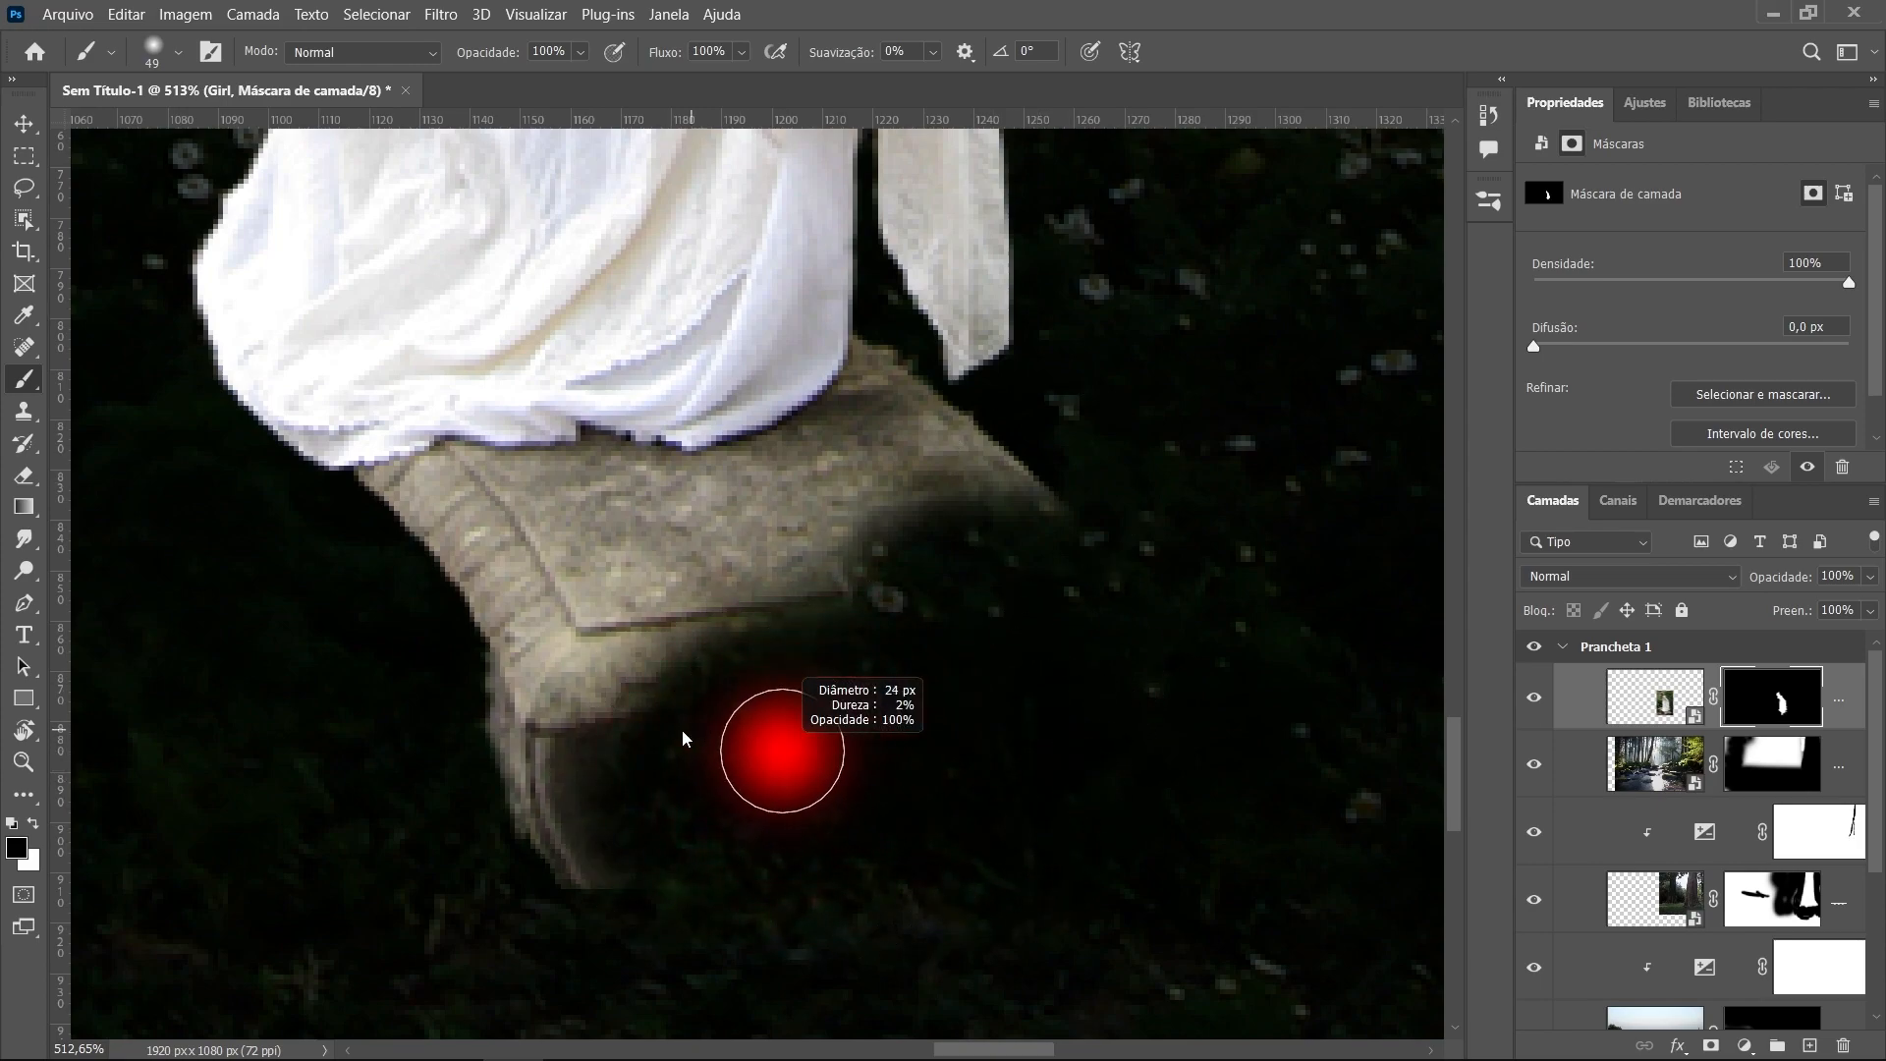
mouse_move(589, 720)
mouse_down()
mouse_move(536, 726)
mouse_move(597, 903)
mouse_up()
mouse_move(502, 788)
mouse_down()
mouse_move(519, 683)
mouse_move(544, 745)
mouse_move(556, 723)
mouse_move(627, 739)
mouse_move(587, 610)
mouse_move(685, 689)
mouse_move(685, 612)
mouse_move(714, 597)
mouse_move(780, 664)
mouse_move(798, 649)
mouse_move(792, 575)
mouse_move(834, 599)
mouse_move(856, 643)
mouse_move(887, 504)
mouse_move(989, 449)
mouse_move(1033, 496)
mouse_move(1023, 552)
mouse_move(950, 481)
mouse_move(965, 446)
mouse_move(899, 381)
mouse_move(902, 402)
mouse_move(880, 396)
mouse_move(918, 487)
mouse_move(862, 541)
mouse_move(872, 459)
mouse_move(850, 450)
mouse_move(817, 499)
mouse_move(863, 393)
mouse_up()
mouse_move(790, 487)
mouse_down()
mouse_move(844, 417)
mouse_move(749, 477)
mouse_move(788, 510)
mouse_move(828, 491)
mouse_move(730, 537)
mouse_move(704, 577)
mouse_move(737, 502)
mouse_move(663, 539)
mouse_move(739, 492)
mouse_move(671, 489)
mouse_move(777, 476)
mouse_up()
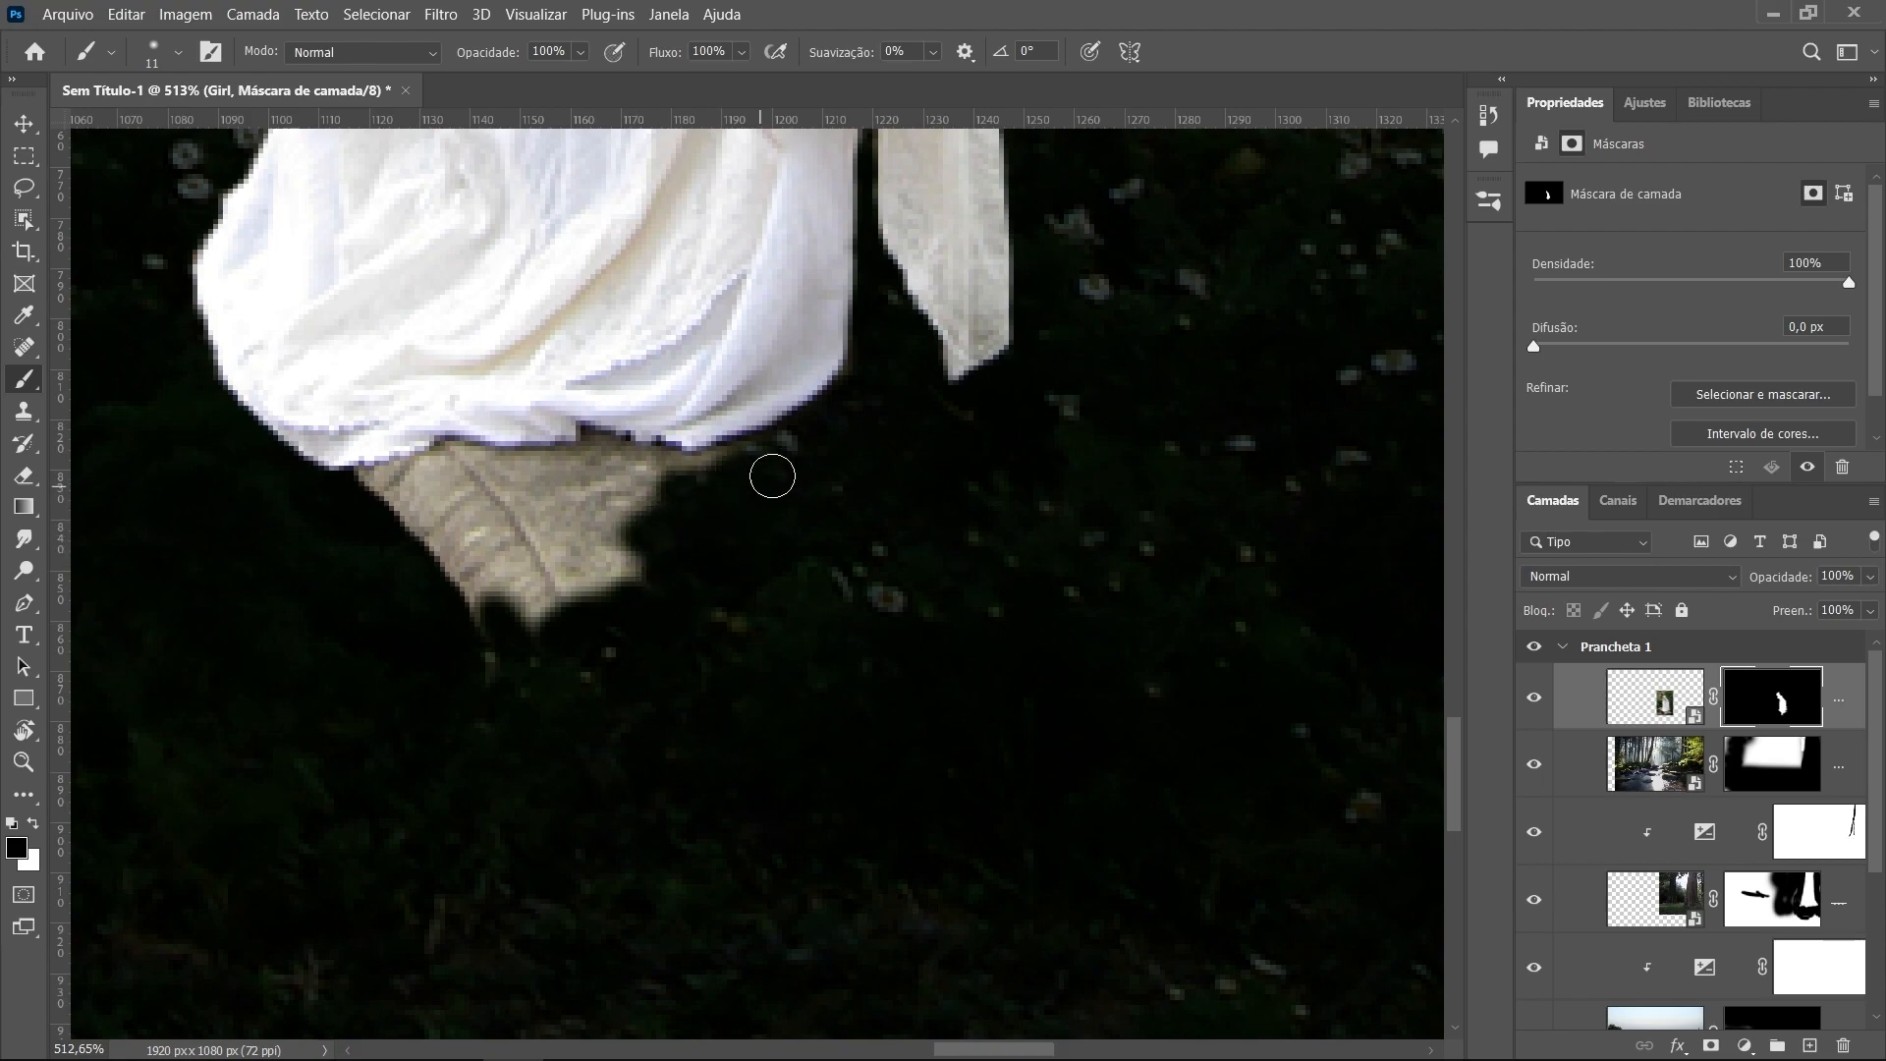
mouse_move(641, 483)
mouse_down()
mouse_move(651, 577)
mouse_move(512, 656)
mouse_move(612, 501)
mouse_move(448, 591)
mouse_move(424, 544)
mouse_move(473, 517)
mouse_move(458, 479)
mouse_move(373, 489)
mouse_move(454, 487)
mouse_move(562, 528)
mouse_move(523, 517)
mouse_move(683, 506)
mouse_up()
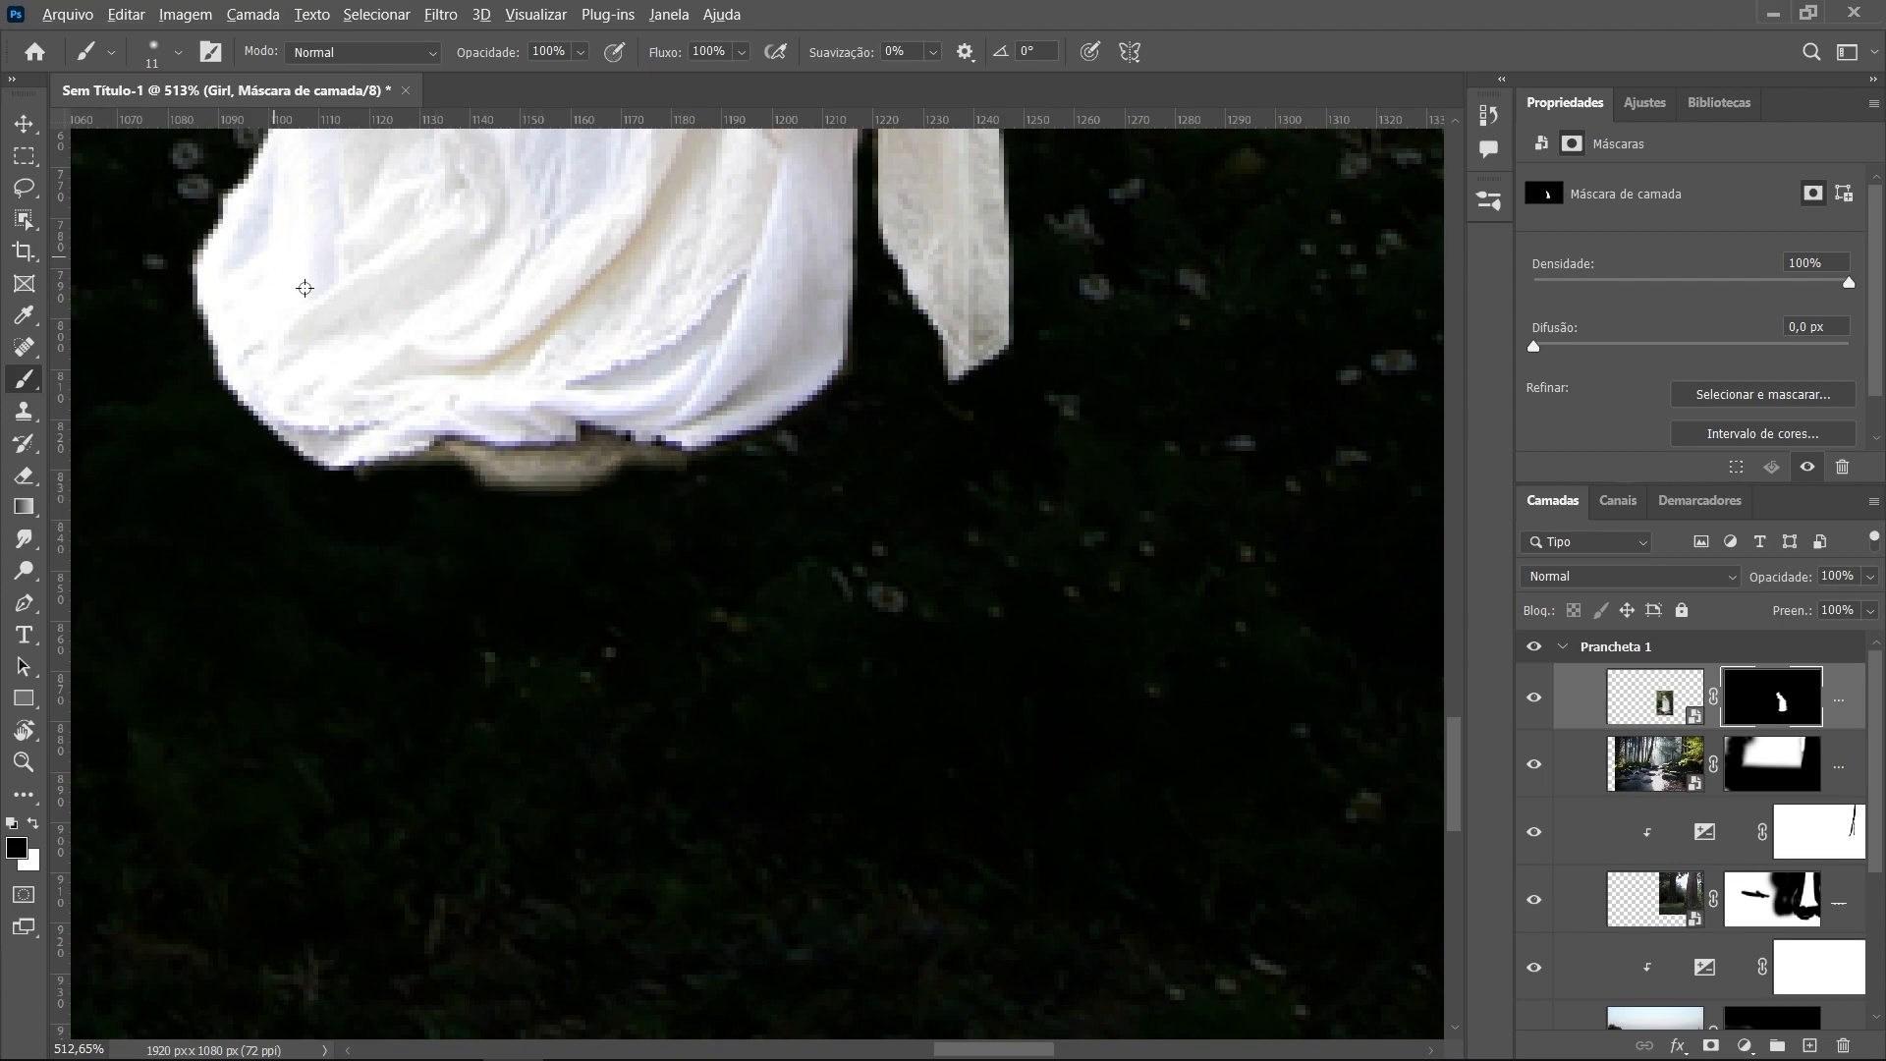
Shrink the brush further and paint black on Girl's mask along the dress hem to remove the remaining slivers of bench
drag(403, 324, 551, 547)
drag(595, 646, 766, 649)
mouse_move(905, 812)
mouse_down()
mouse_move(852, 768)
mouse_move(887, 811)
mouse_move(883, 780)
mouse_move(804, 770)
mouse_move(732, 805)
mouse_up()
right_click(887, 812)
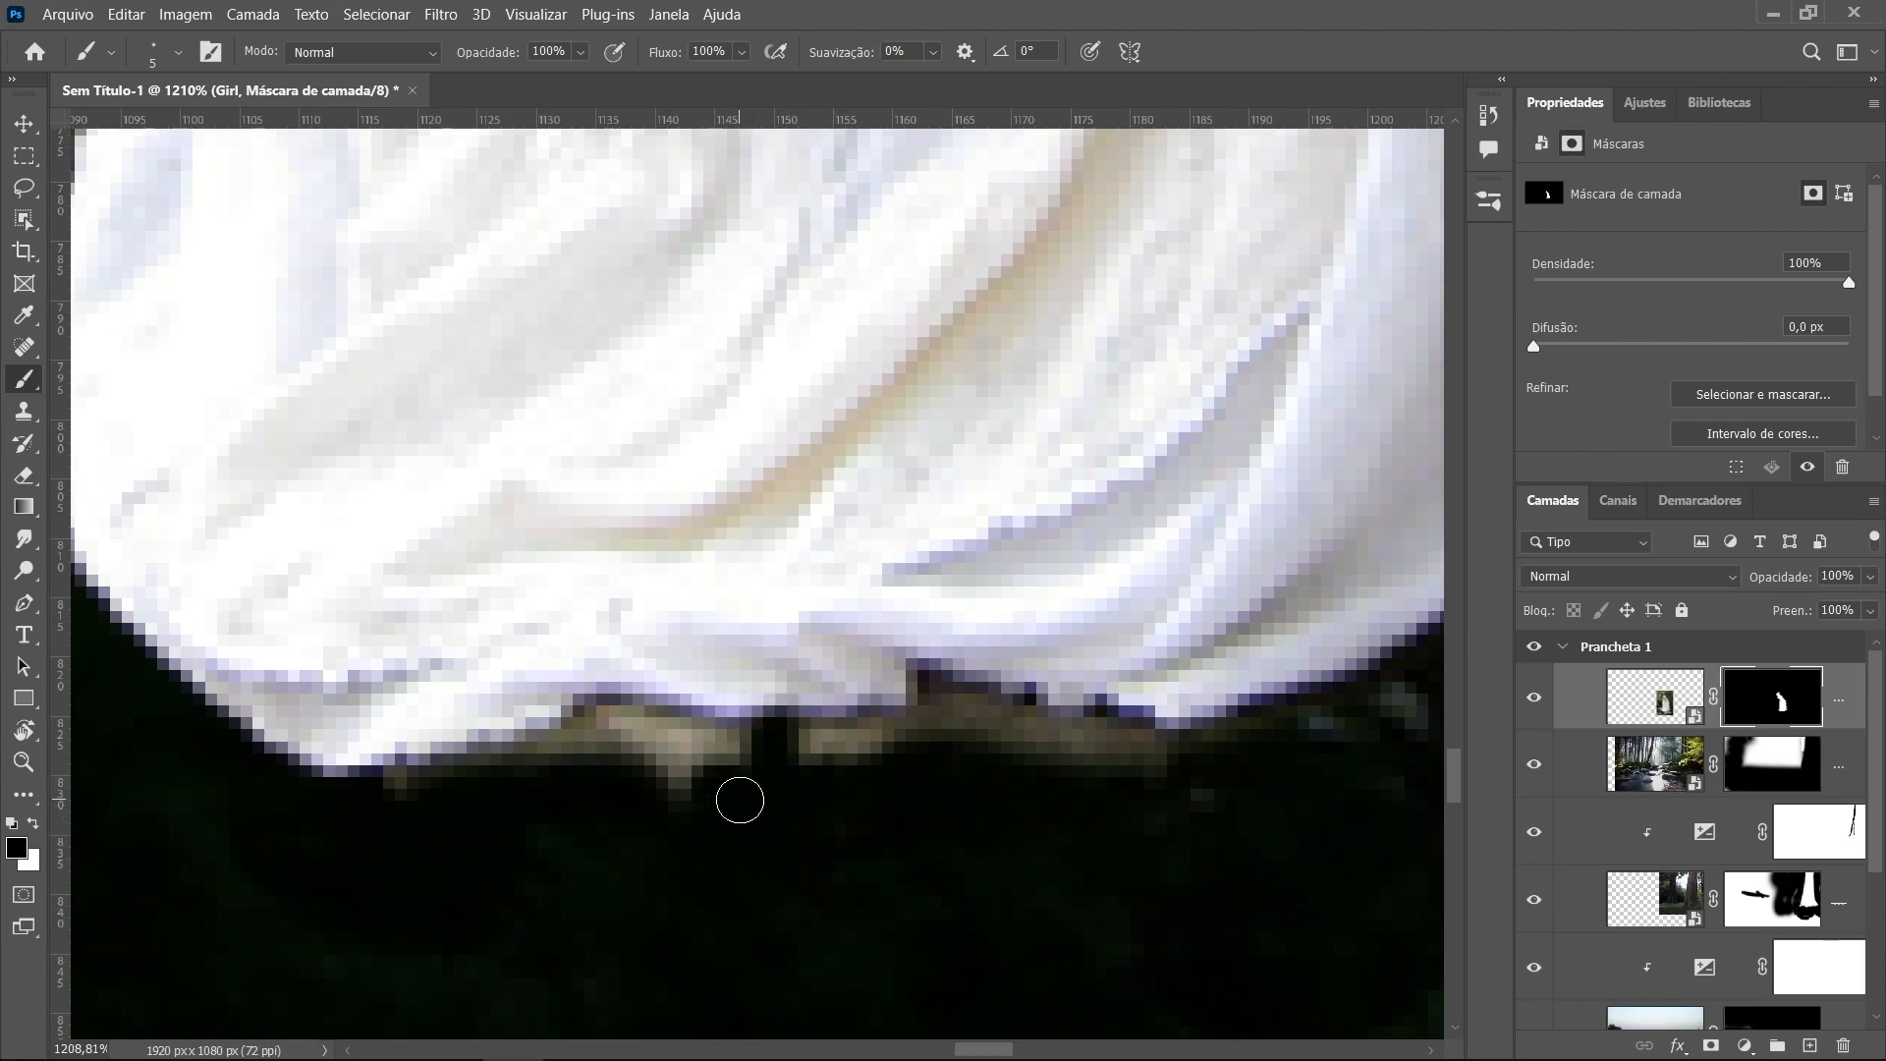
mouse_move(740, 800)
mouse_down()
mouse_move(657, 737)
mouse_move(623, 746)
mouse_move(851, 787)
mouse_move(884, 737)
mouse_move(1080, 744)
mouse_up()
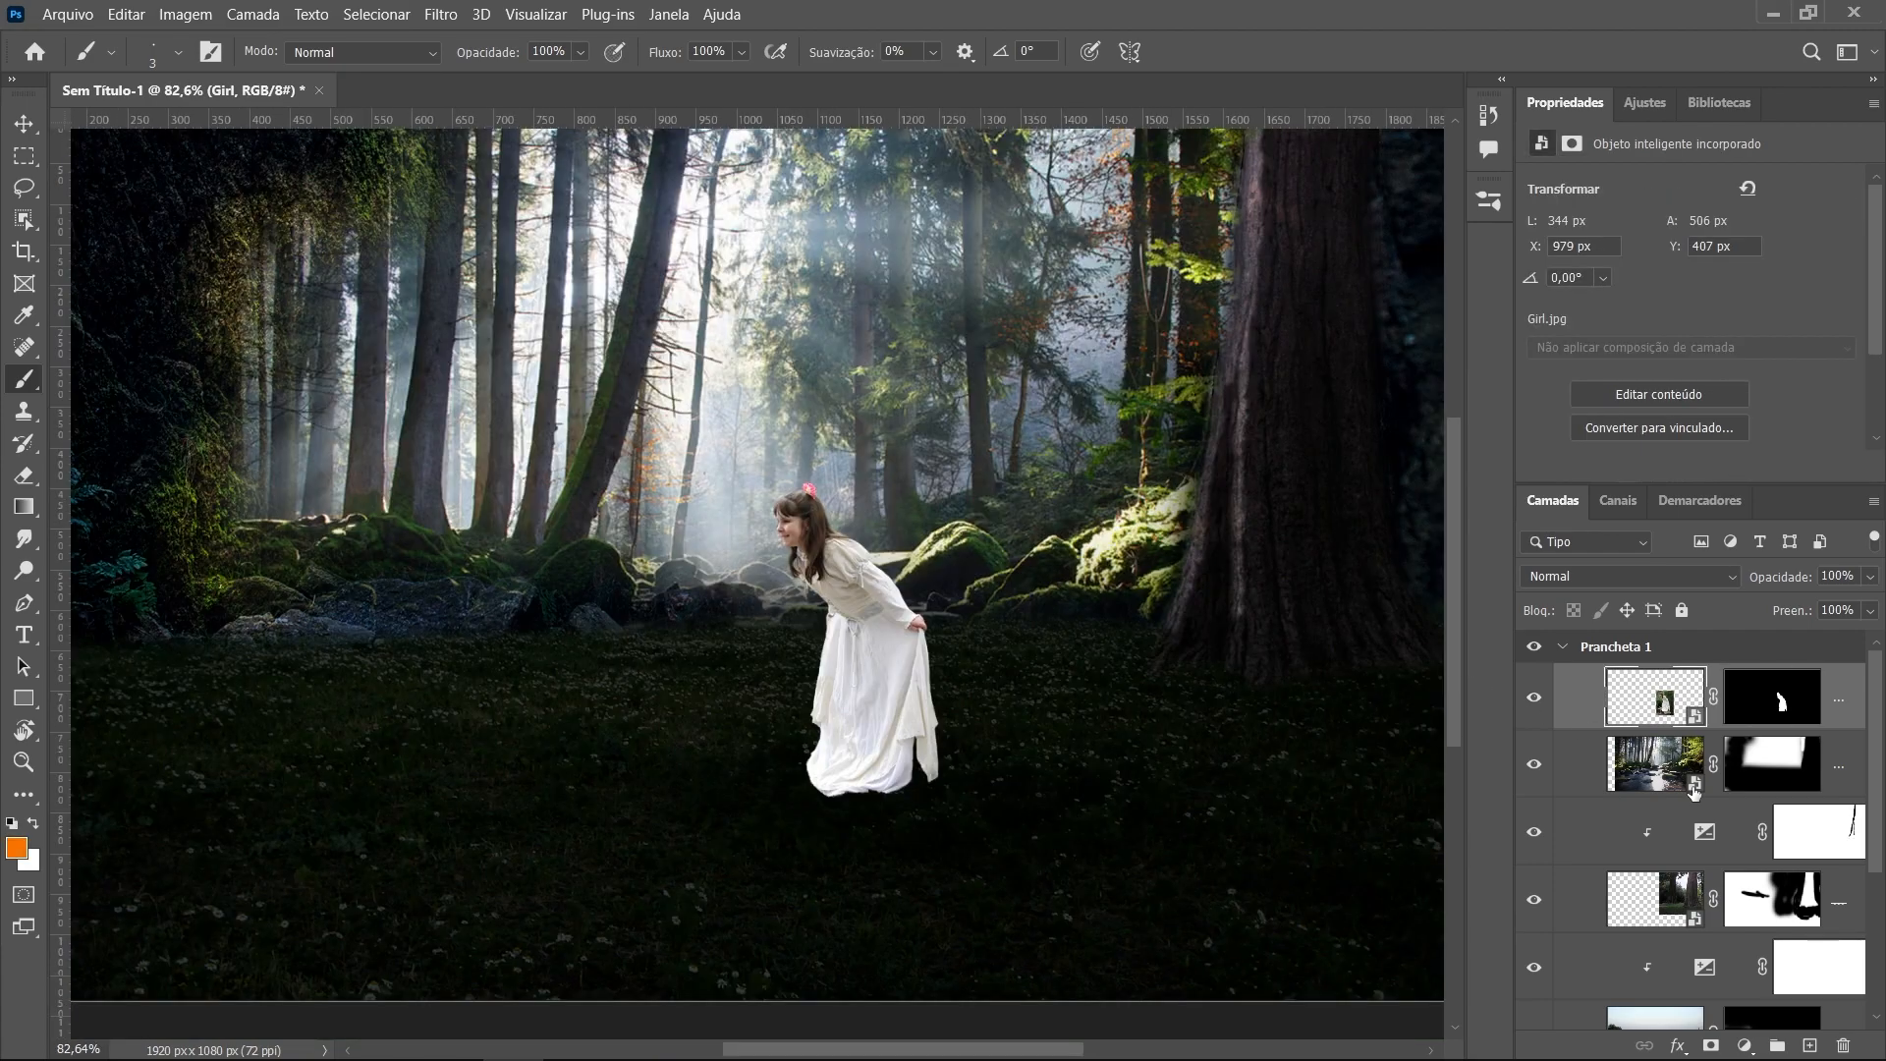
Add an Exposure adjustment clipped to the Girl layer and set its exposure to -4.06
click(1744, 1046)
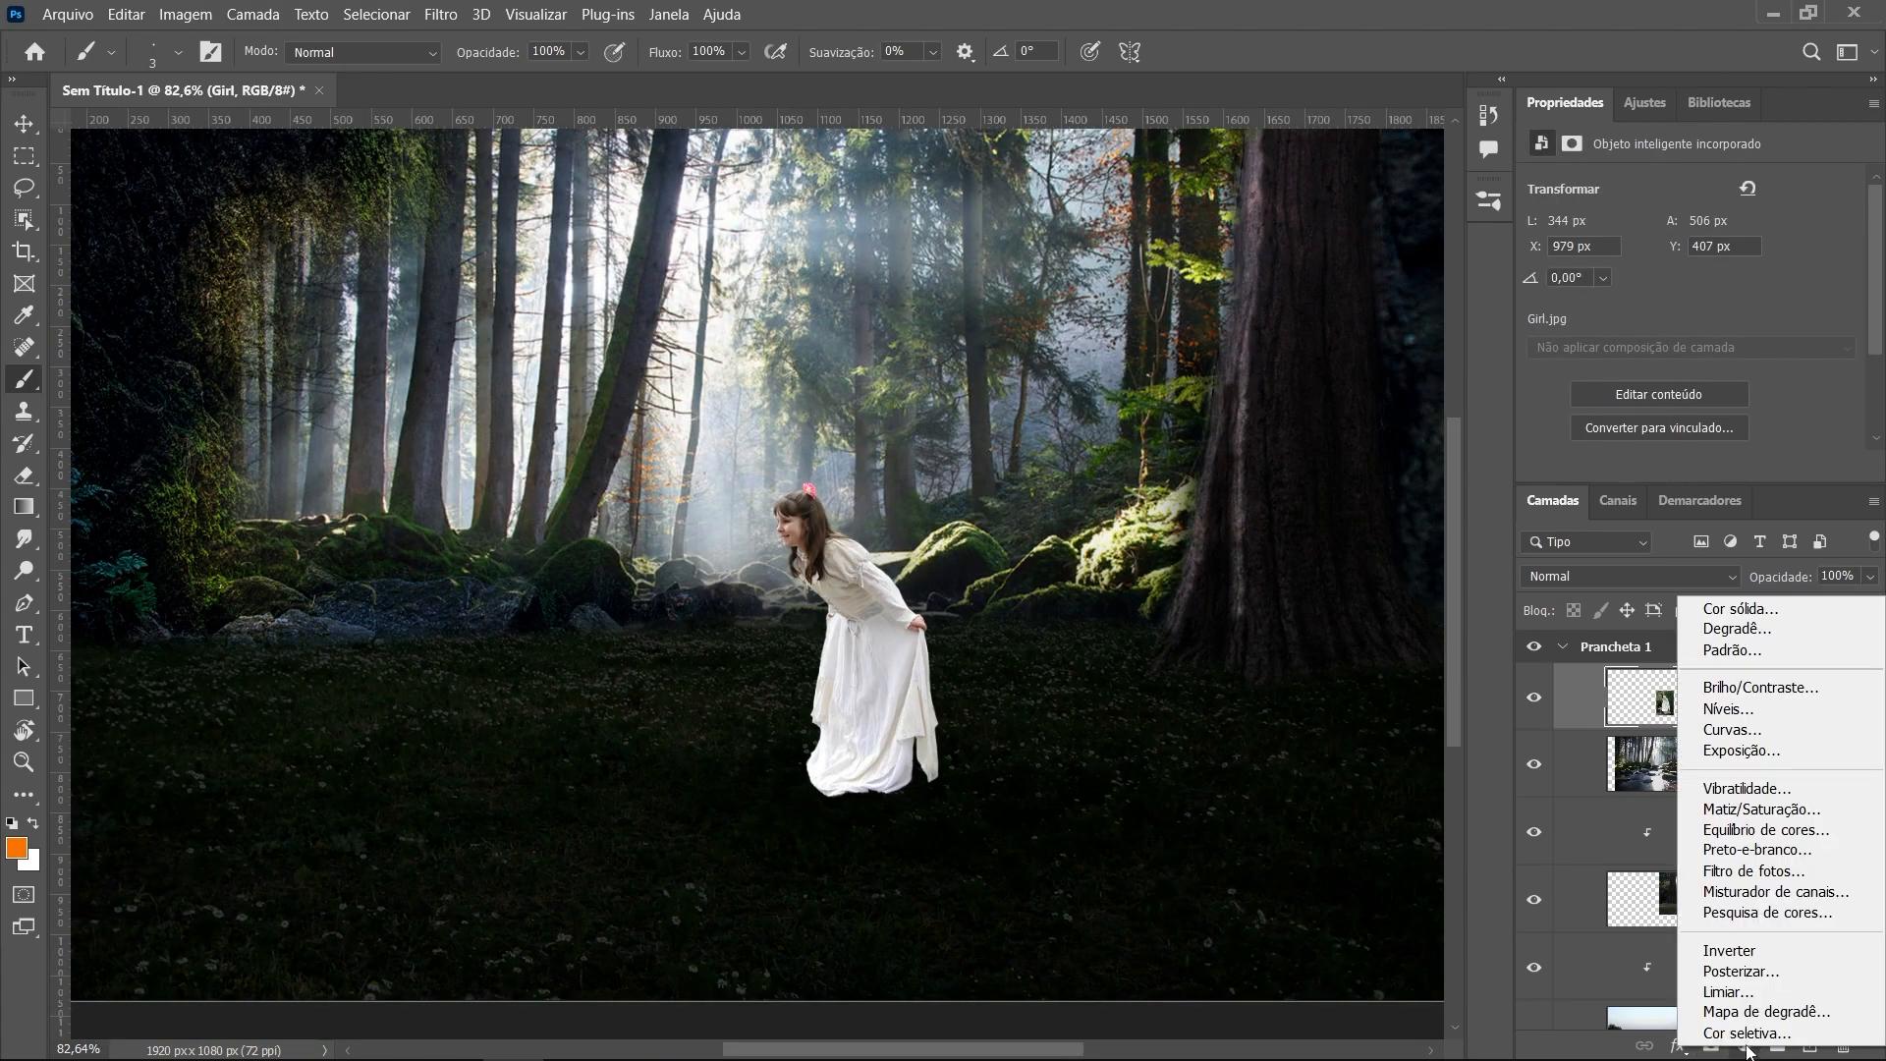
click(1753, 751)
click(1698, 466)
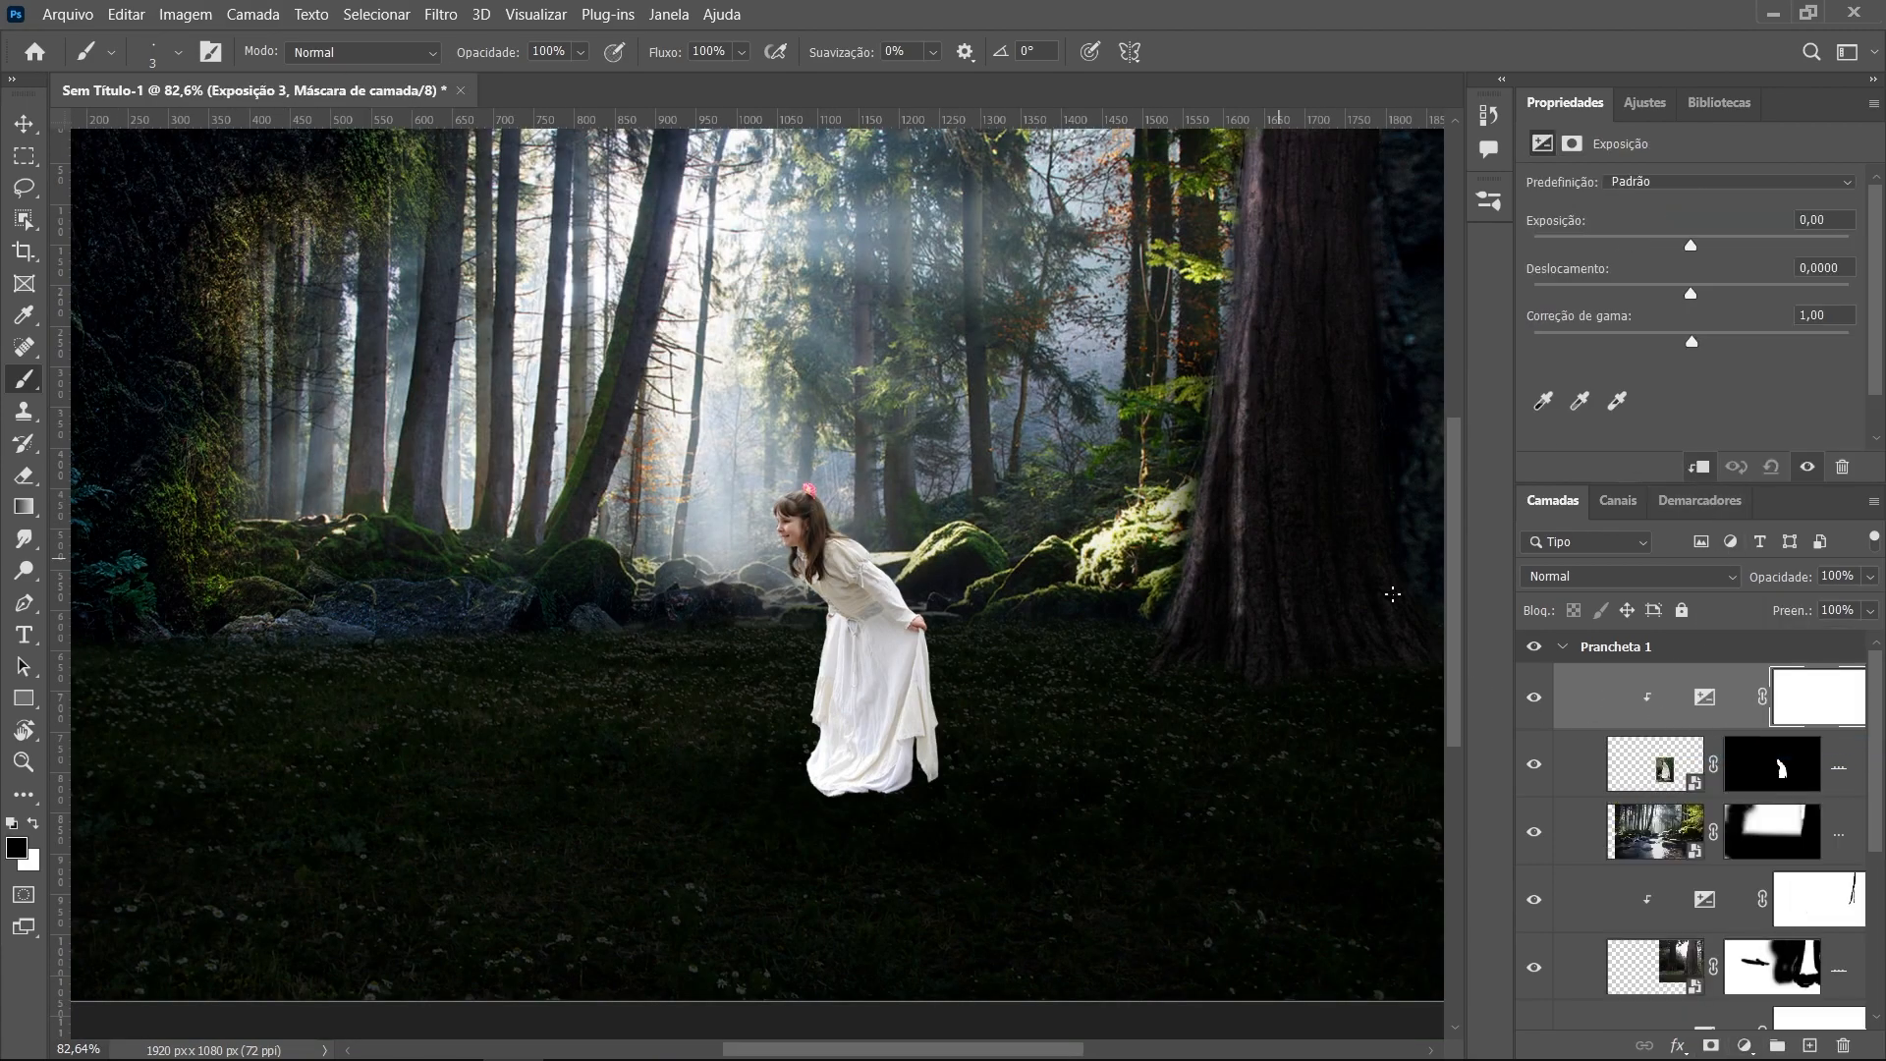
drag(1698, 253, 1596, 278)
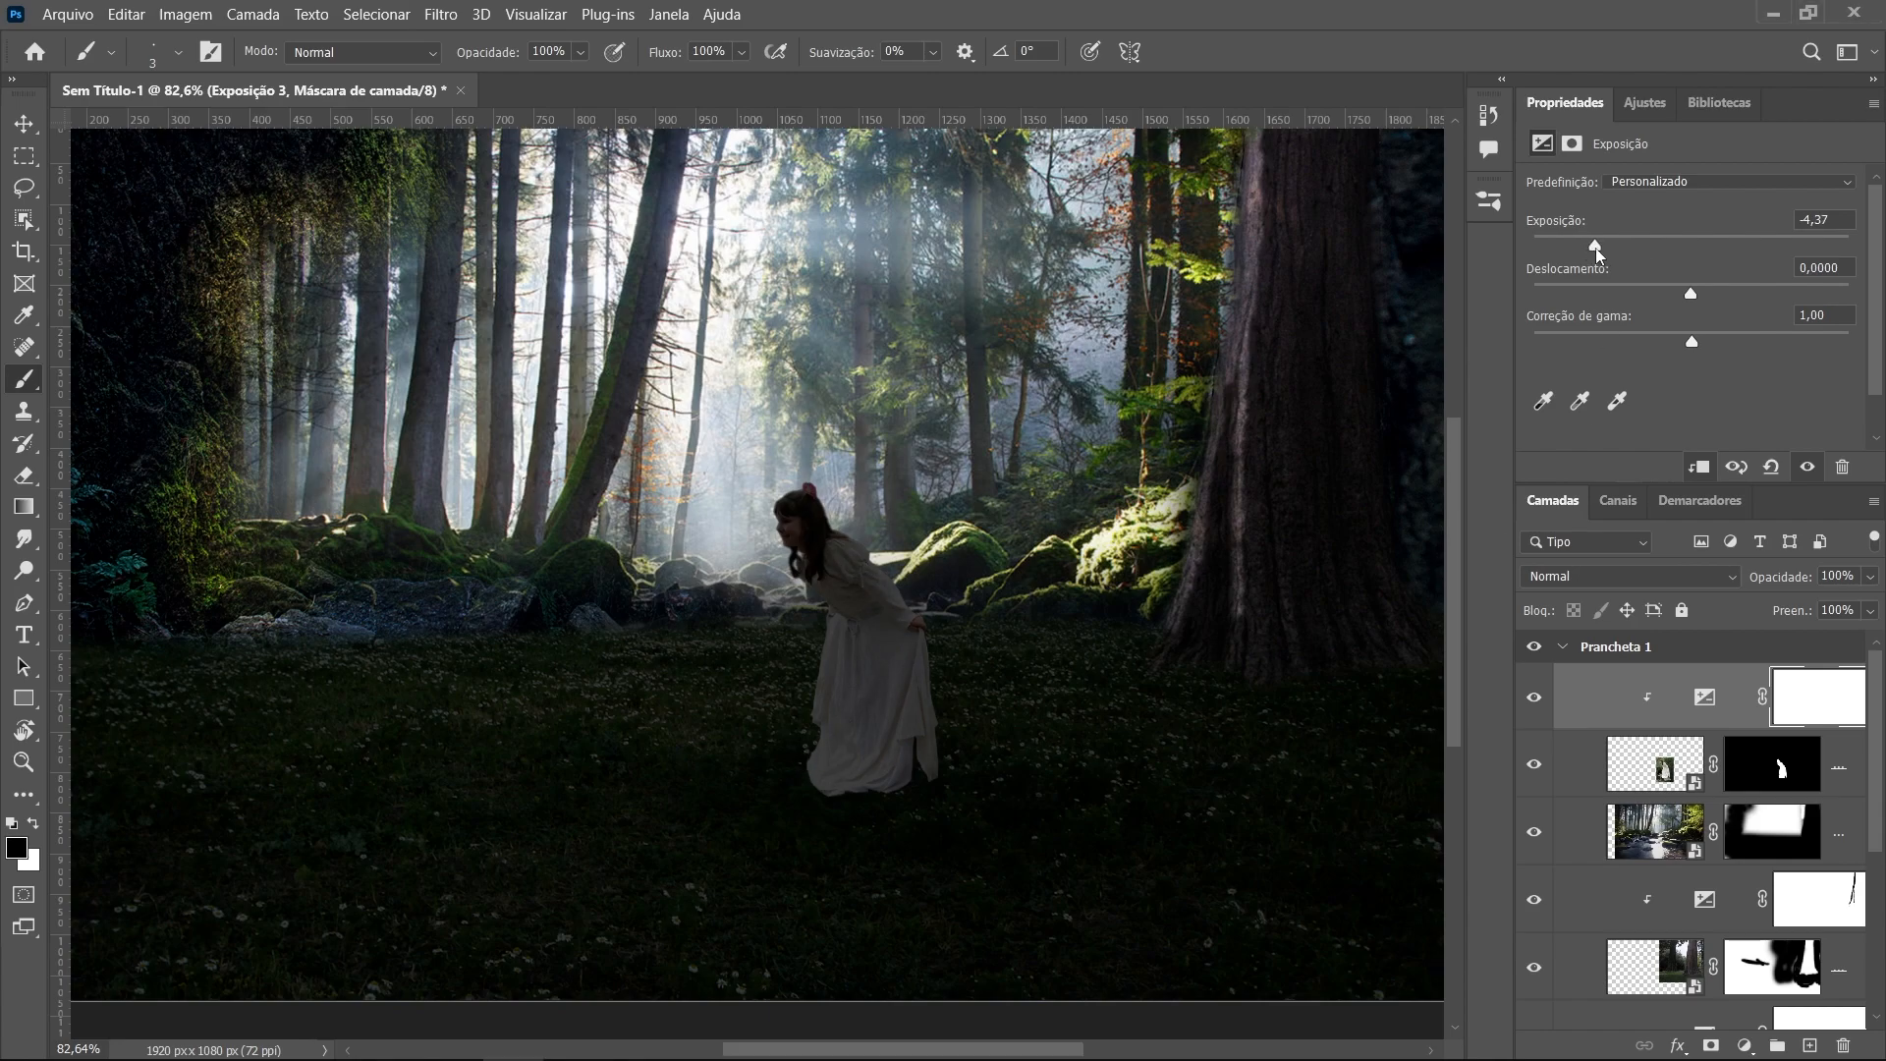
mouse_move(1597, 254)
mouse_down()
mouse_move(1579, 252)
mouse_move(1602, 258)
mouse_up()
Paint black with the 3 px brush on the girl's Exposure mask to bring back light along the edge of her face
click(24, 762)
drag(804, 640, 901, 594)
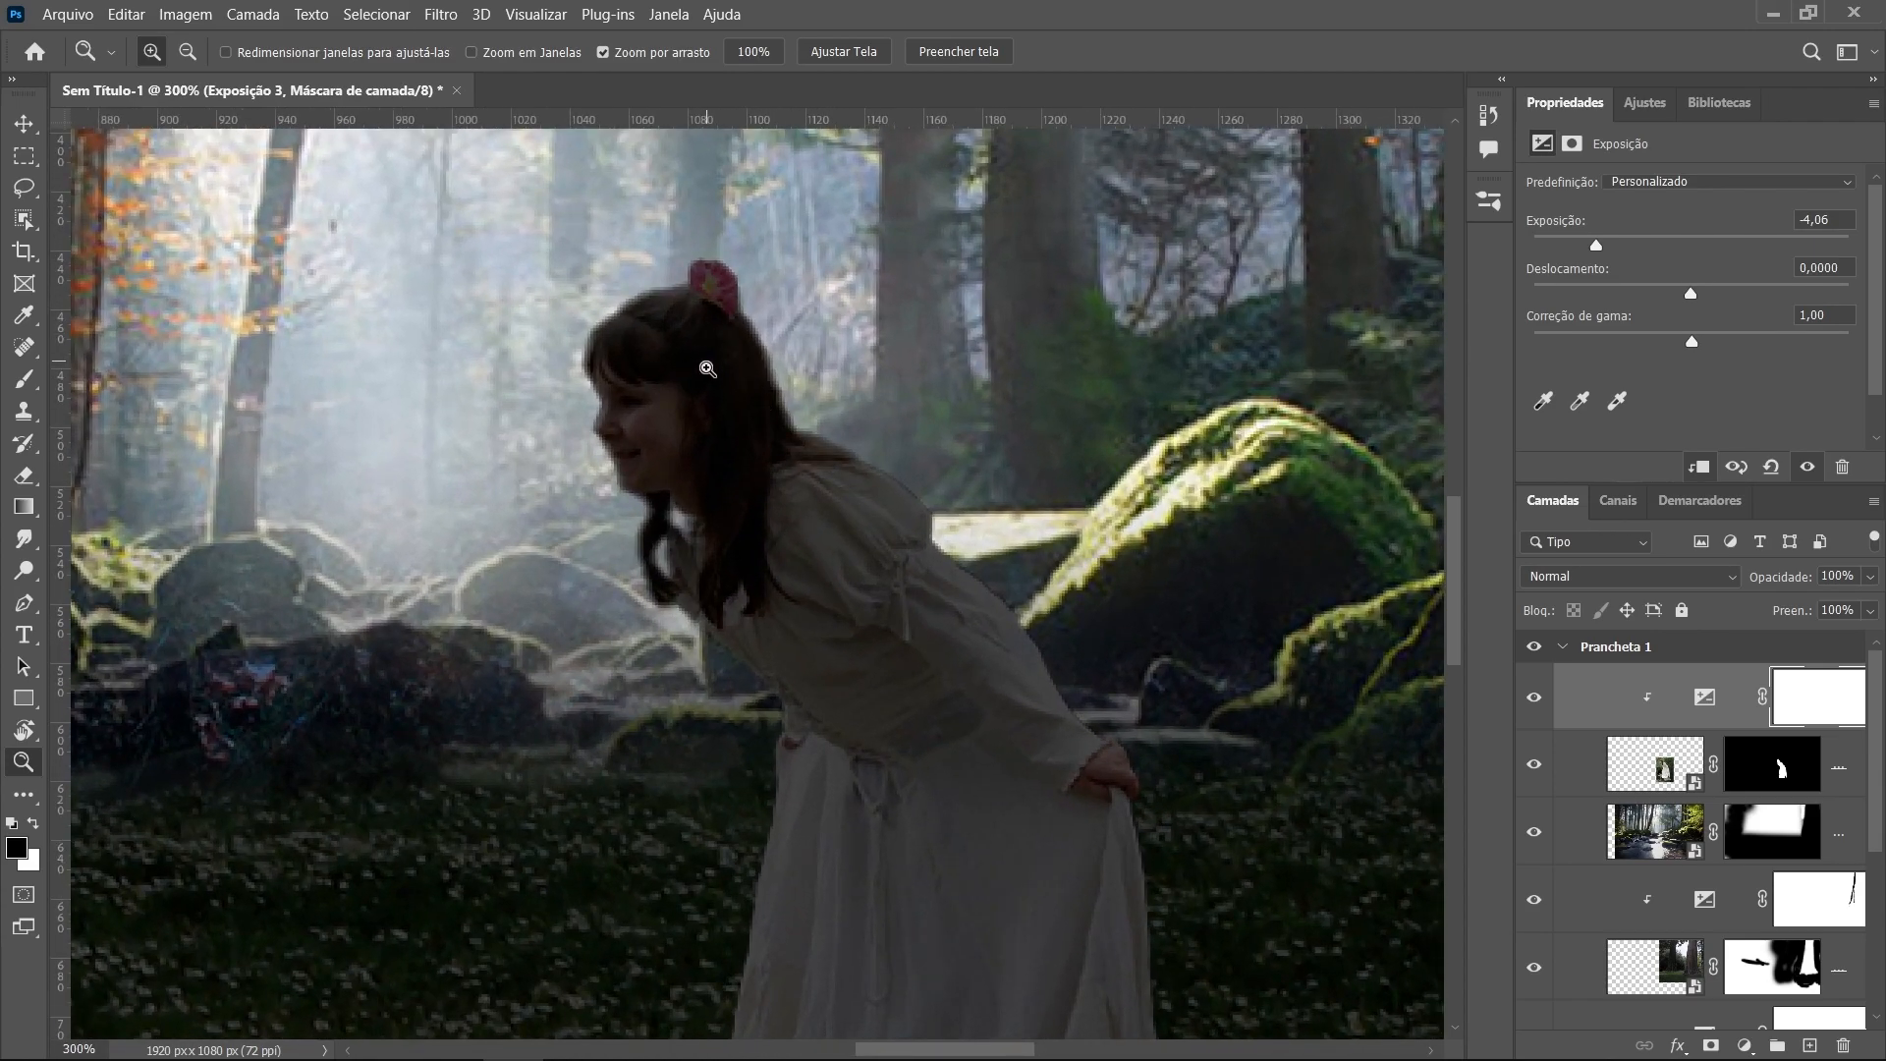
click(1819, 705)
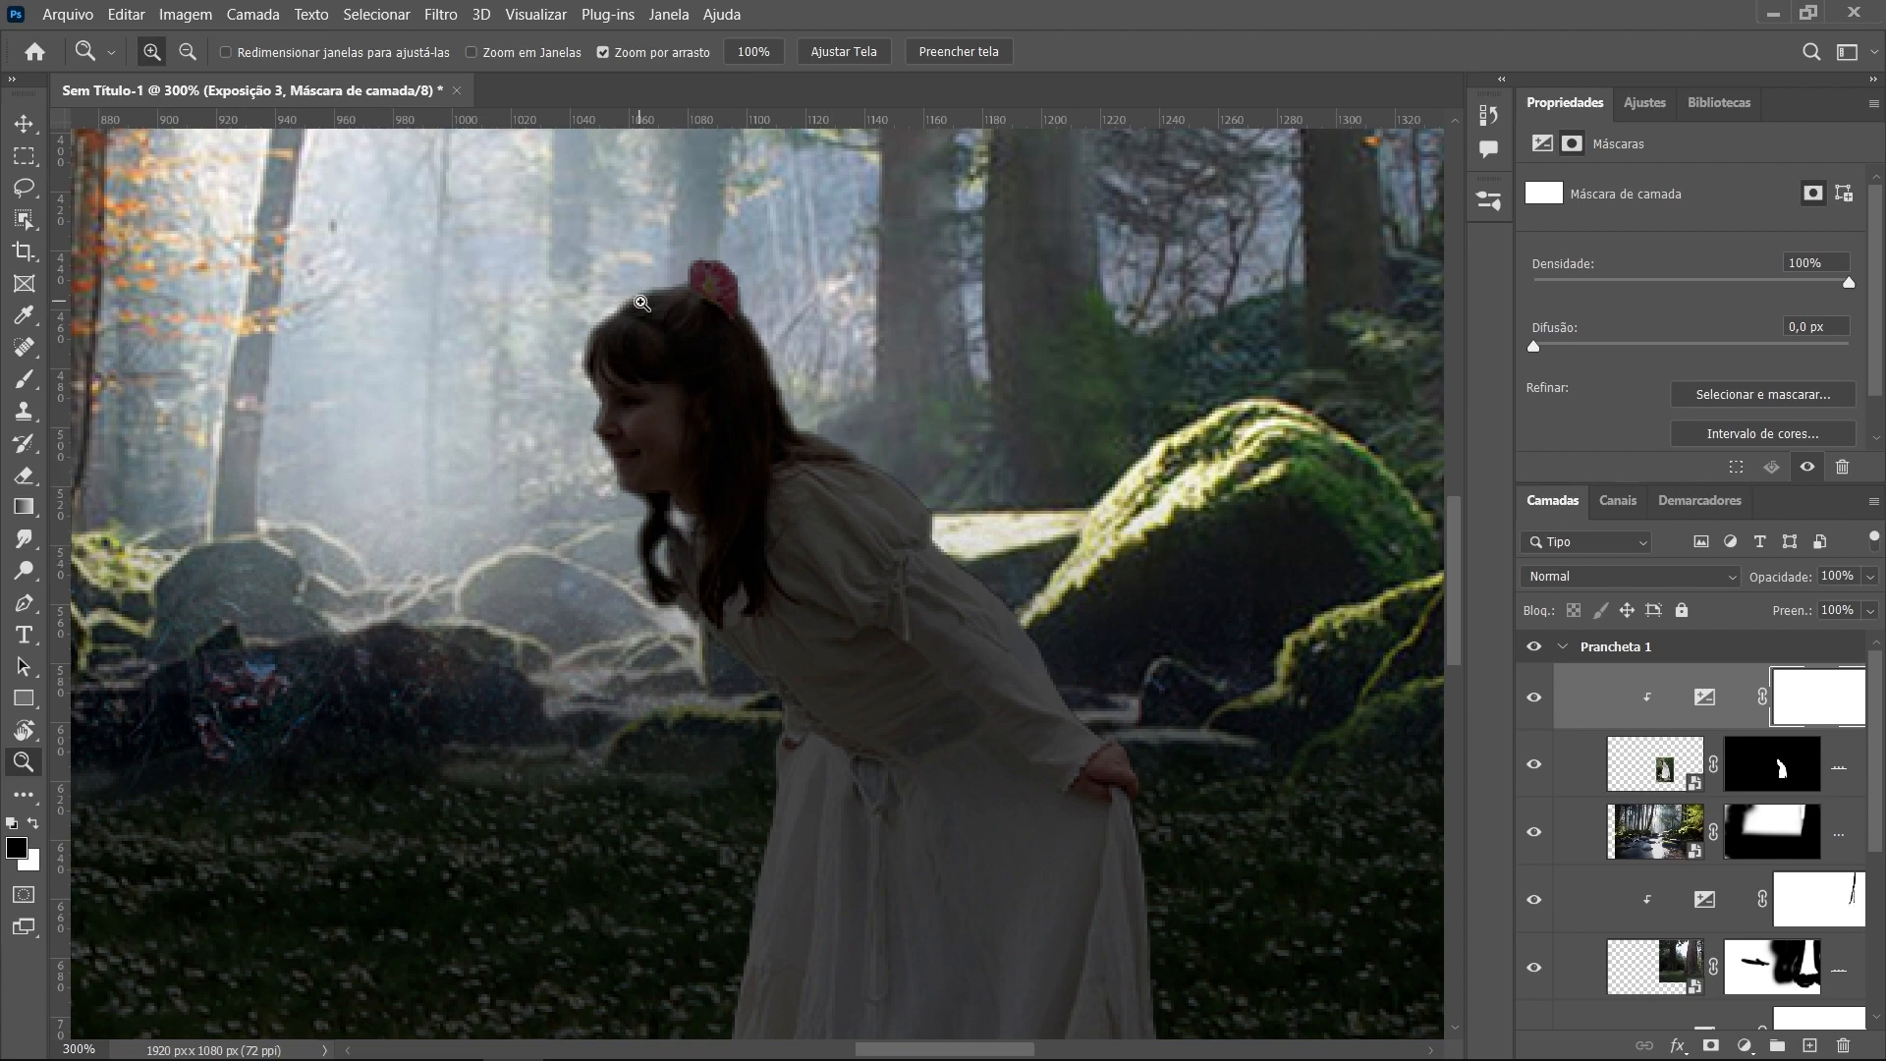
click(629, 296)
click(572, 331)
click(571, 331)
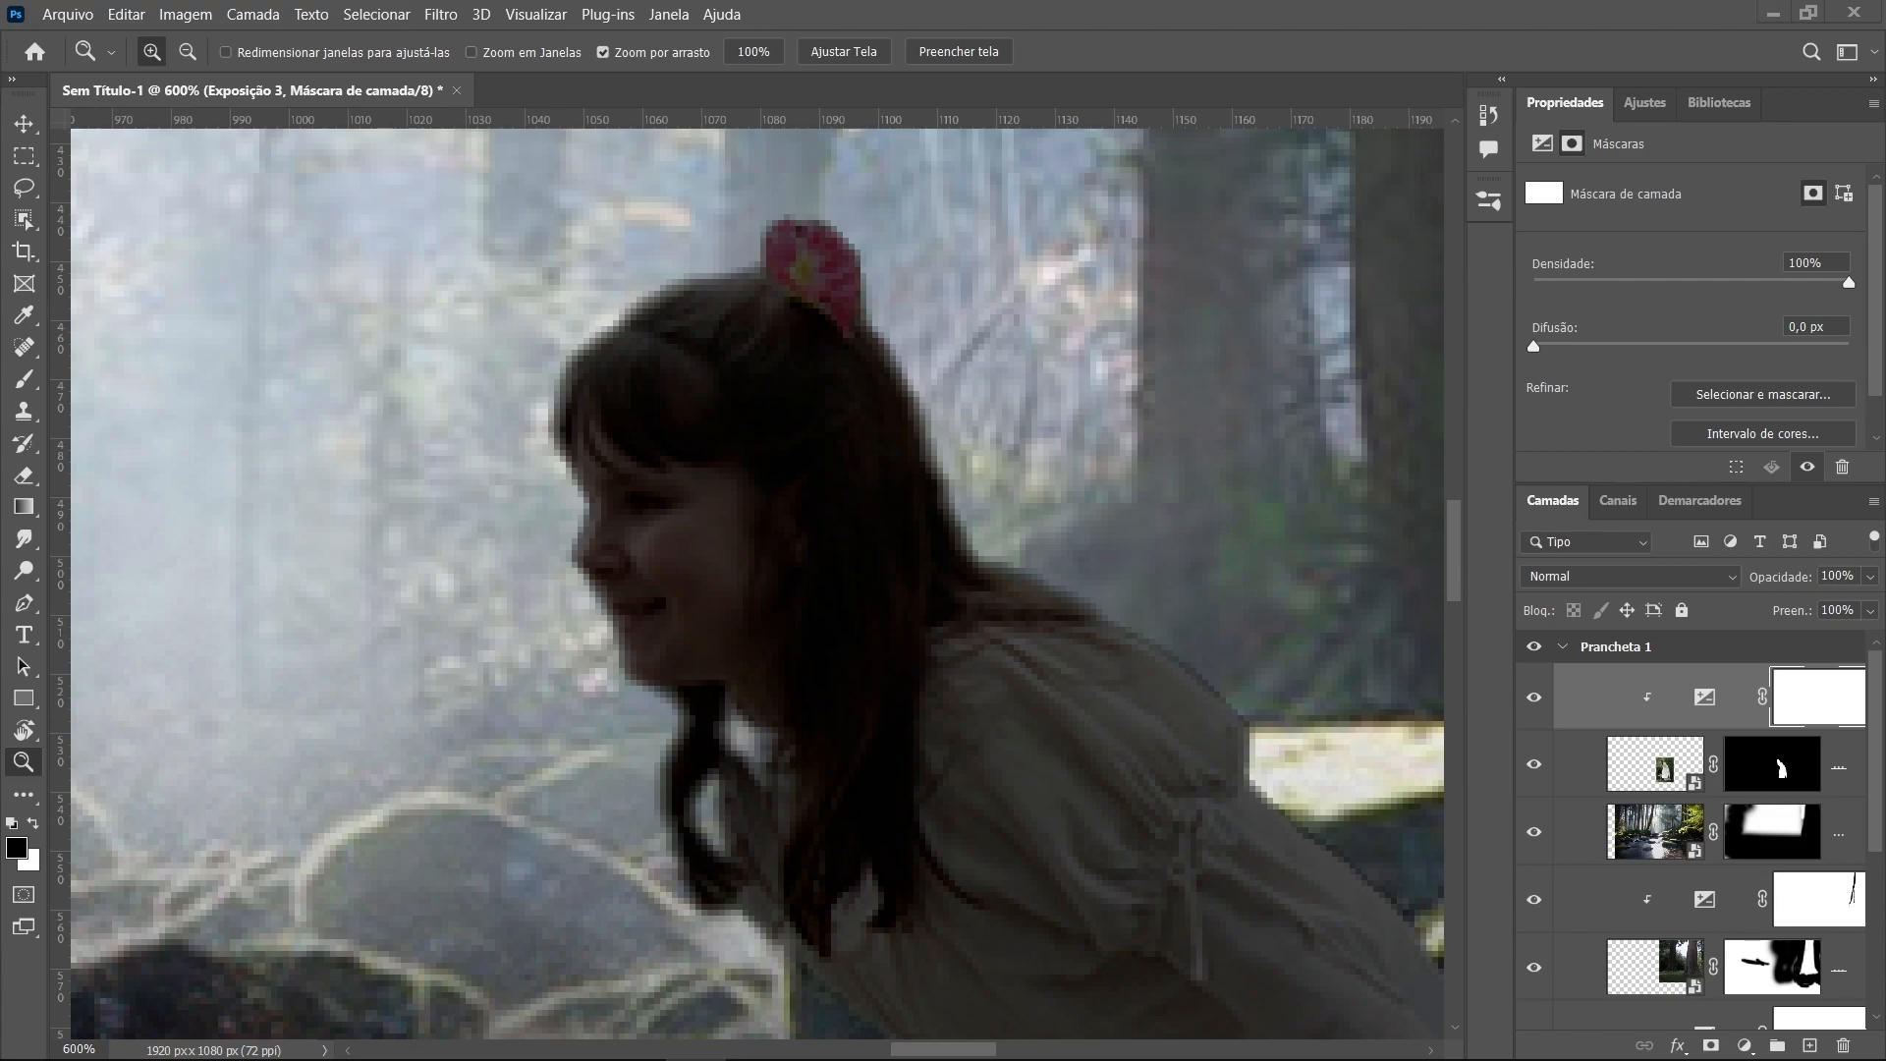
click(608, 332)
key(b)
key(x)
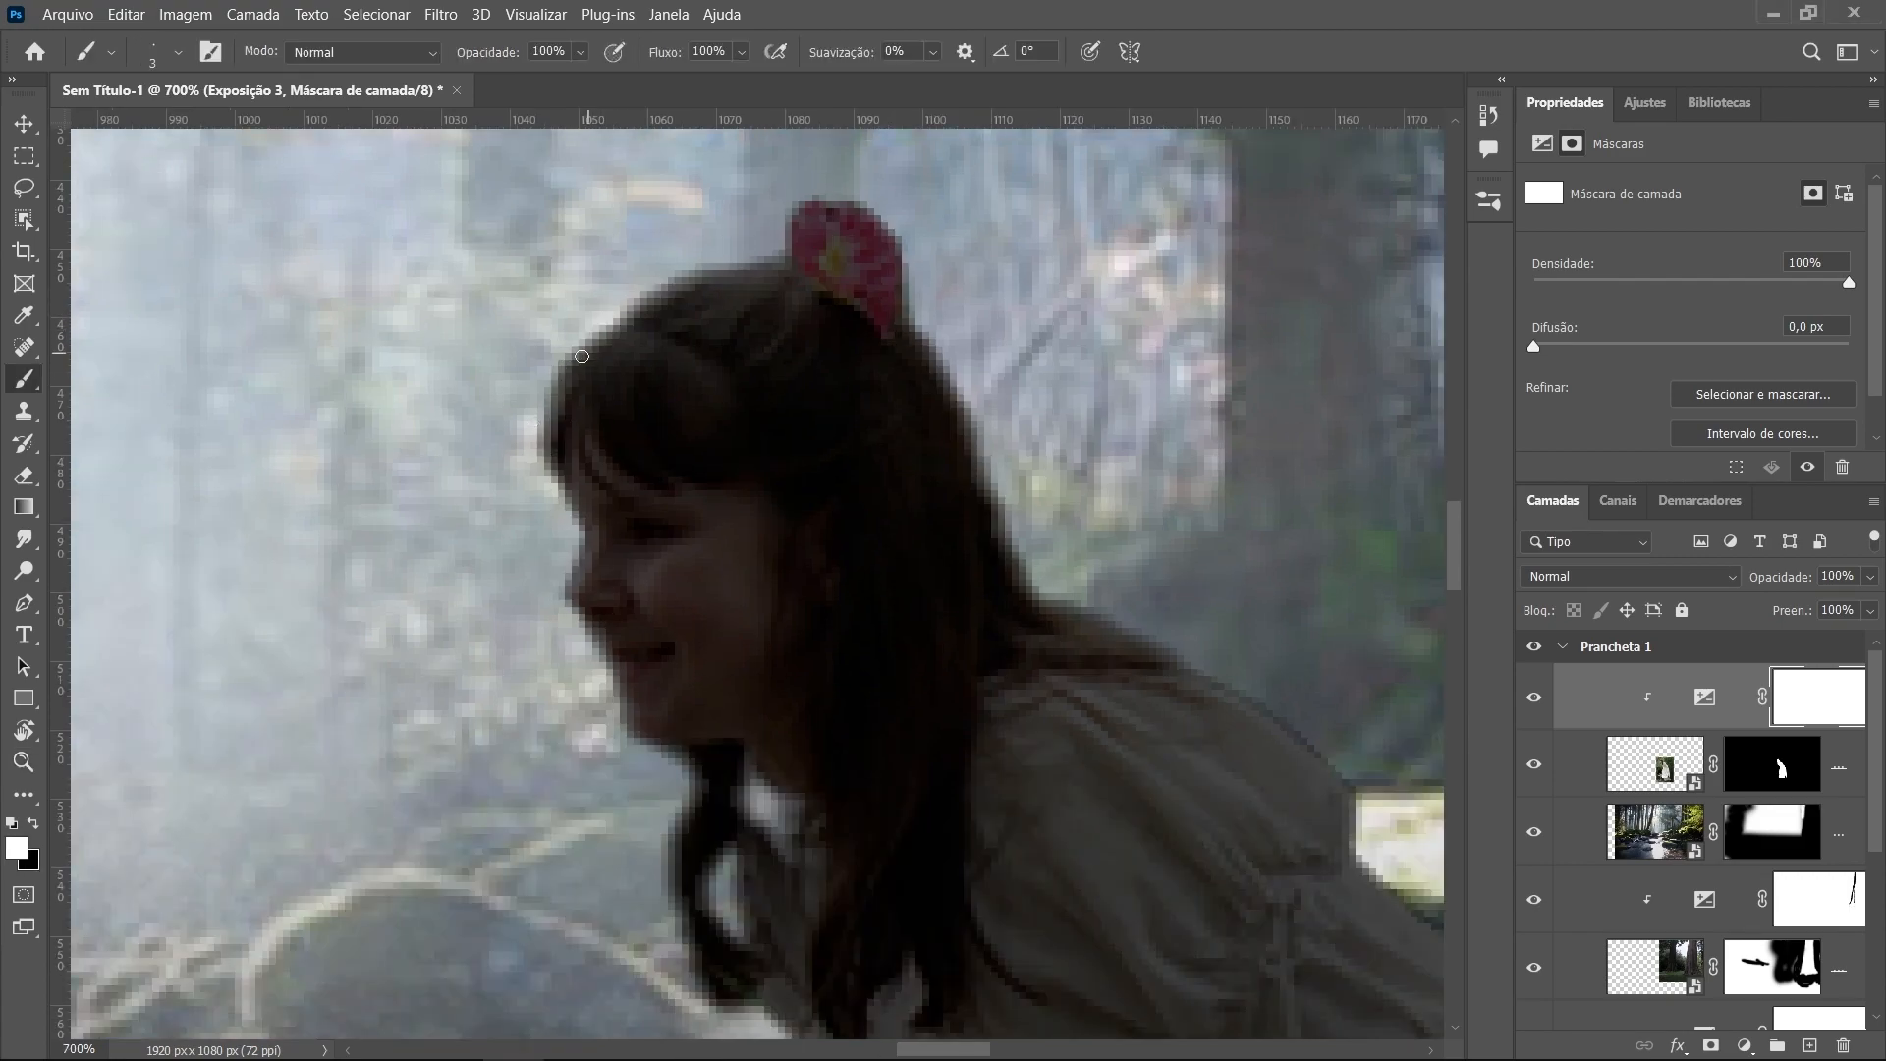
key(x)
mouse_move(632, 310)
mouse_down()
mouse_move(555, 403)
mouse_move(619, 703)
mouse_up()
Set the brush opacity to 59% and paint rim light on the Exposure mask along the girl's hair, flower, chin and front lock
drag(510, 57, 461, 52)
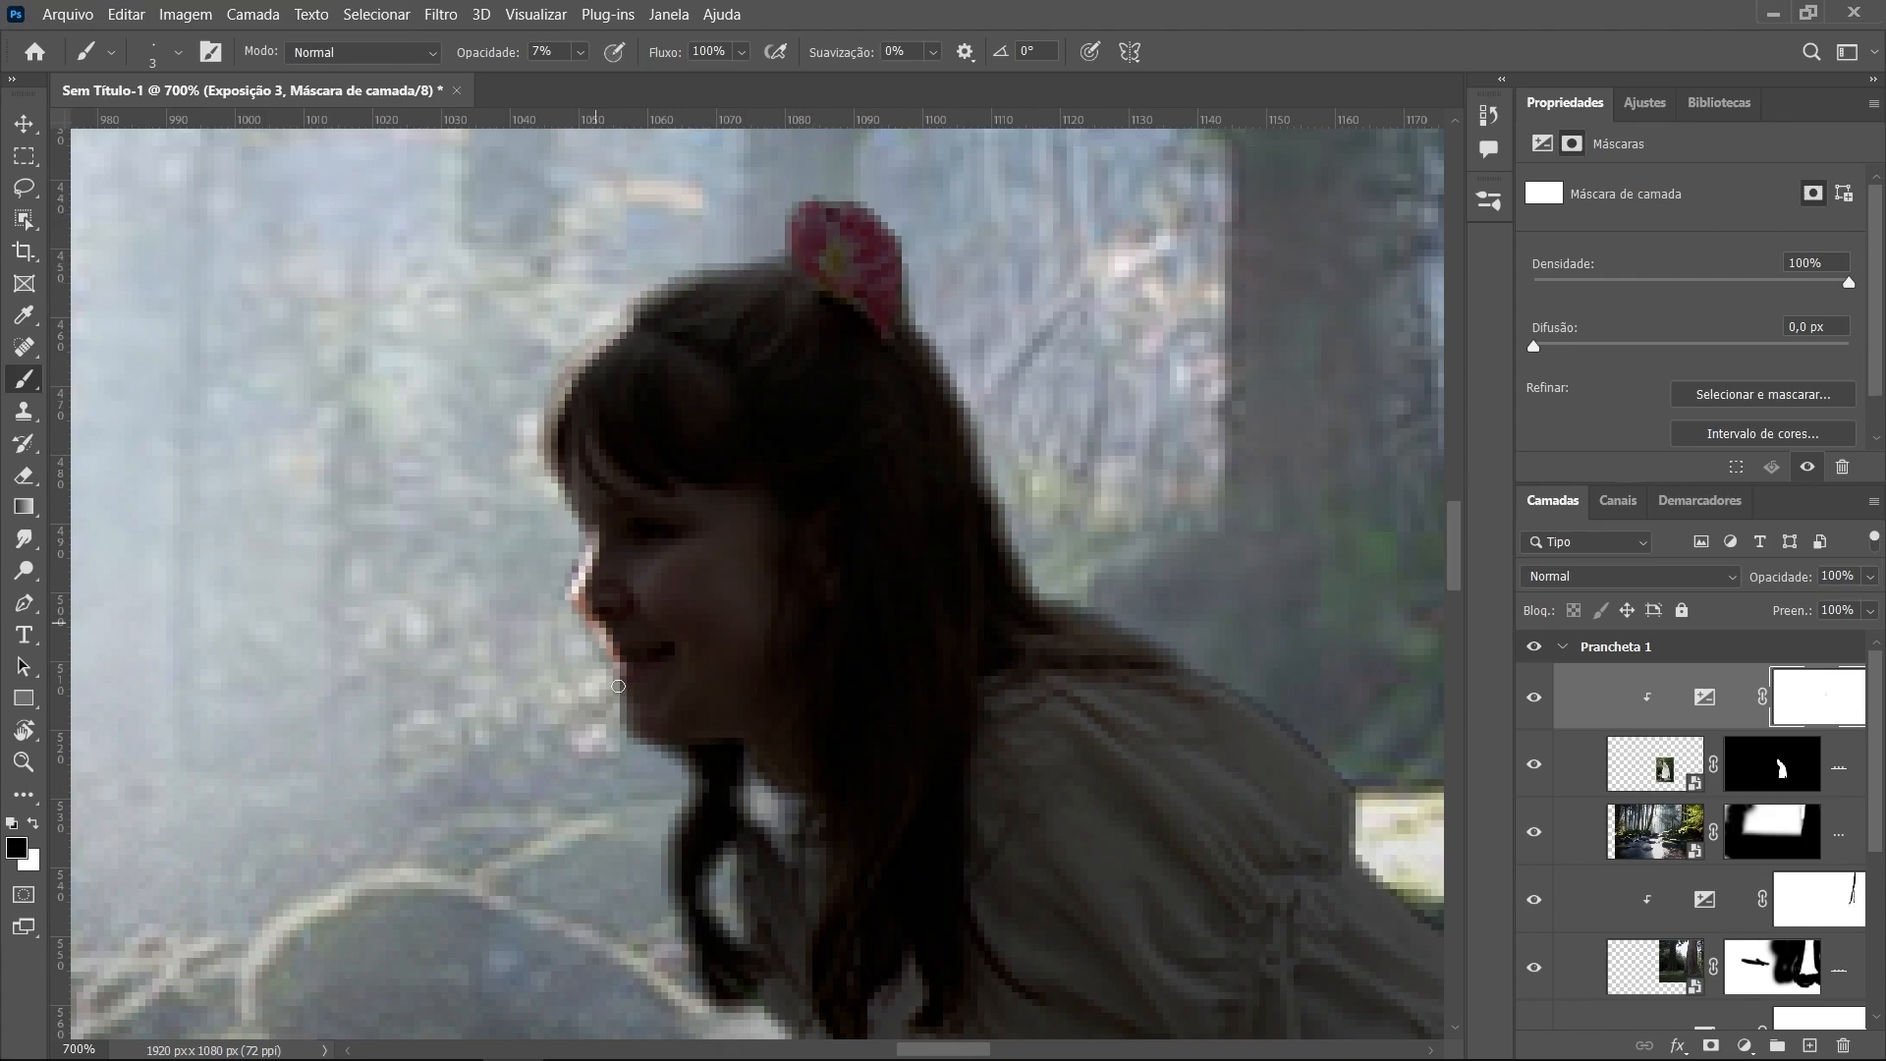
drag(494, 50, 545, 49)
mouse_move(668, 294)
mouse_down()
mouse_move(723, 270)
mouse_move(668, 307)
mouse_up()
mouse_move(789, 256)
mouse_down()
mouse_move(804, 208)
mouse_move(840, 206)
mouse_up()
mouse_move(695, 789)
mouse_down()
mouse_move(672, 870)
mouse_move(727, 990)
mouse_up()
drag(624, 680, 689, 774)
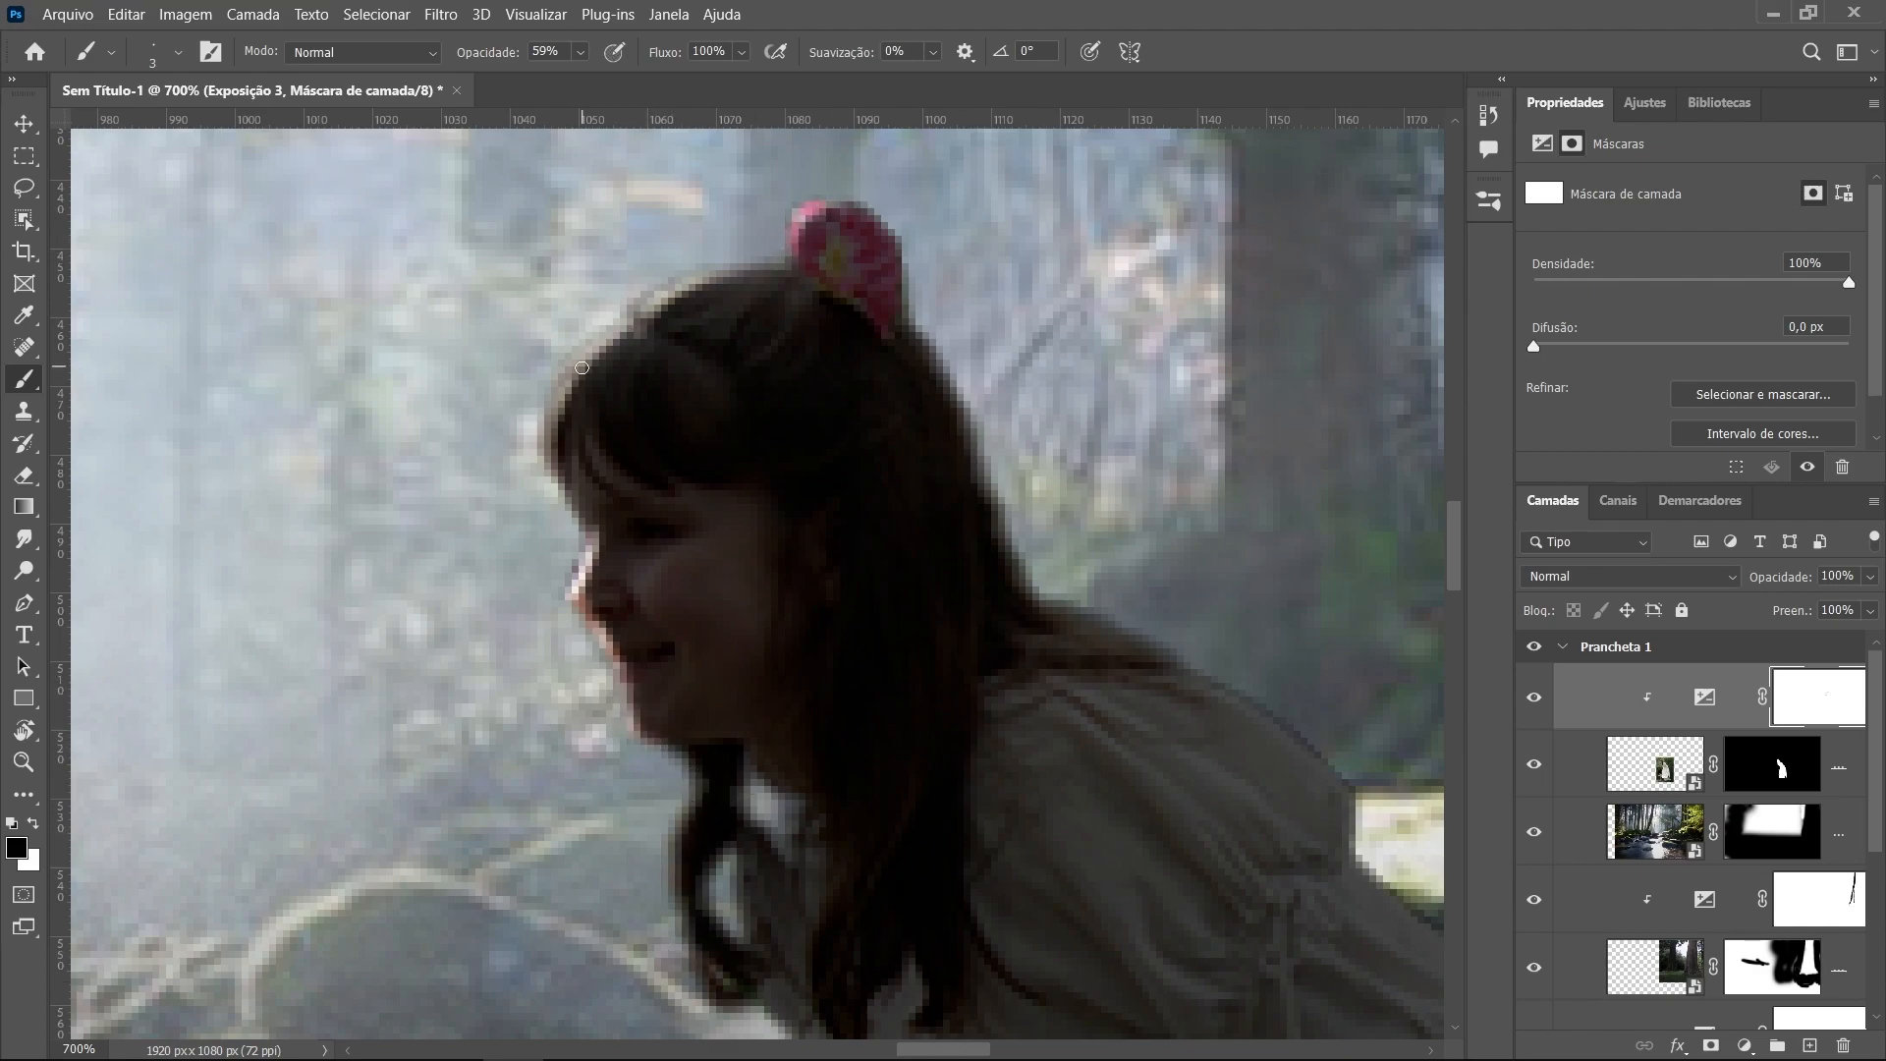
Paint rim light on the Exposure mask along the girl's back hair, shoulder and sleeve, using 29% opacity down to the hand
mouse_move(1169, 656)
mouse_down()
mouse_move(1315, 738)
mouse_move(1327, 775)
mouse_up()
drag(1058, 605, 916, 310)
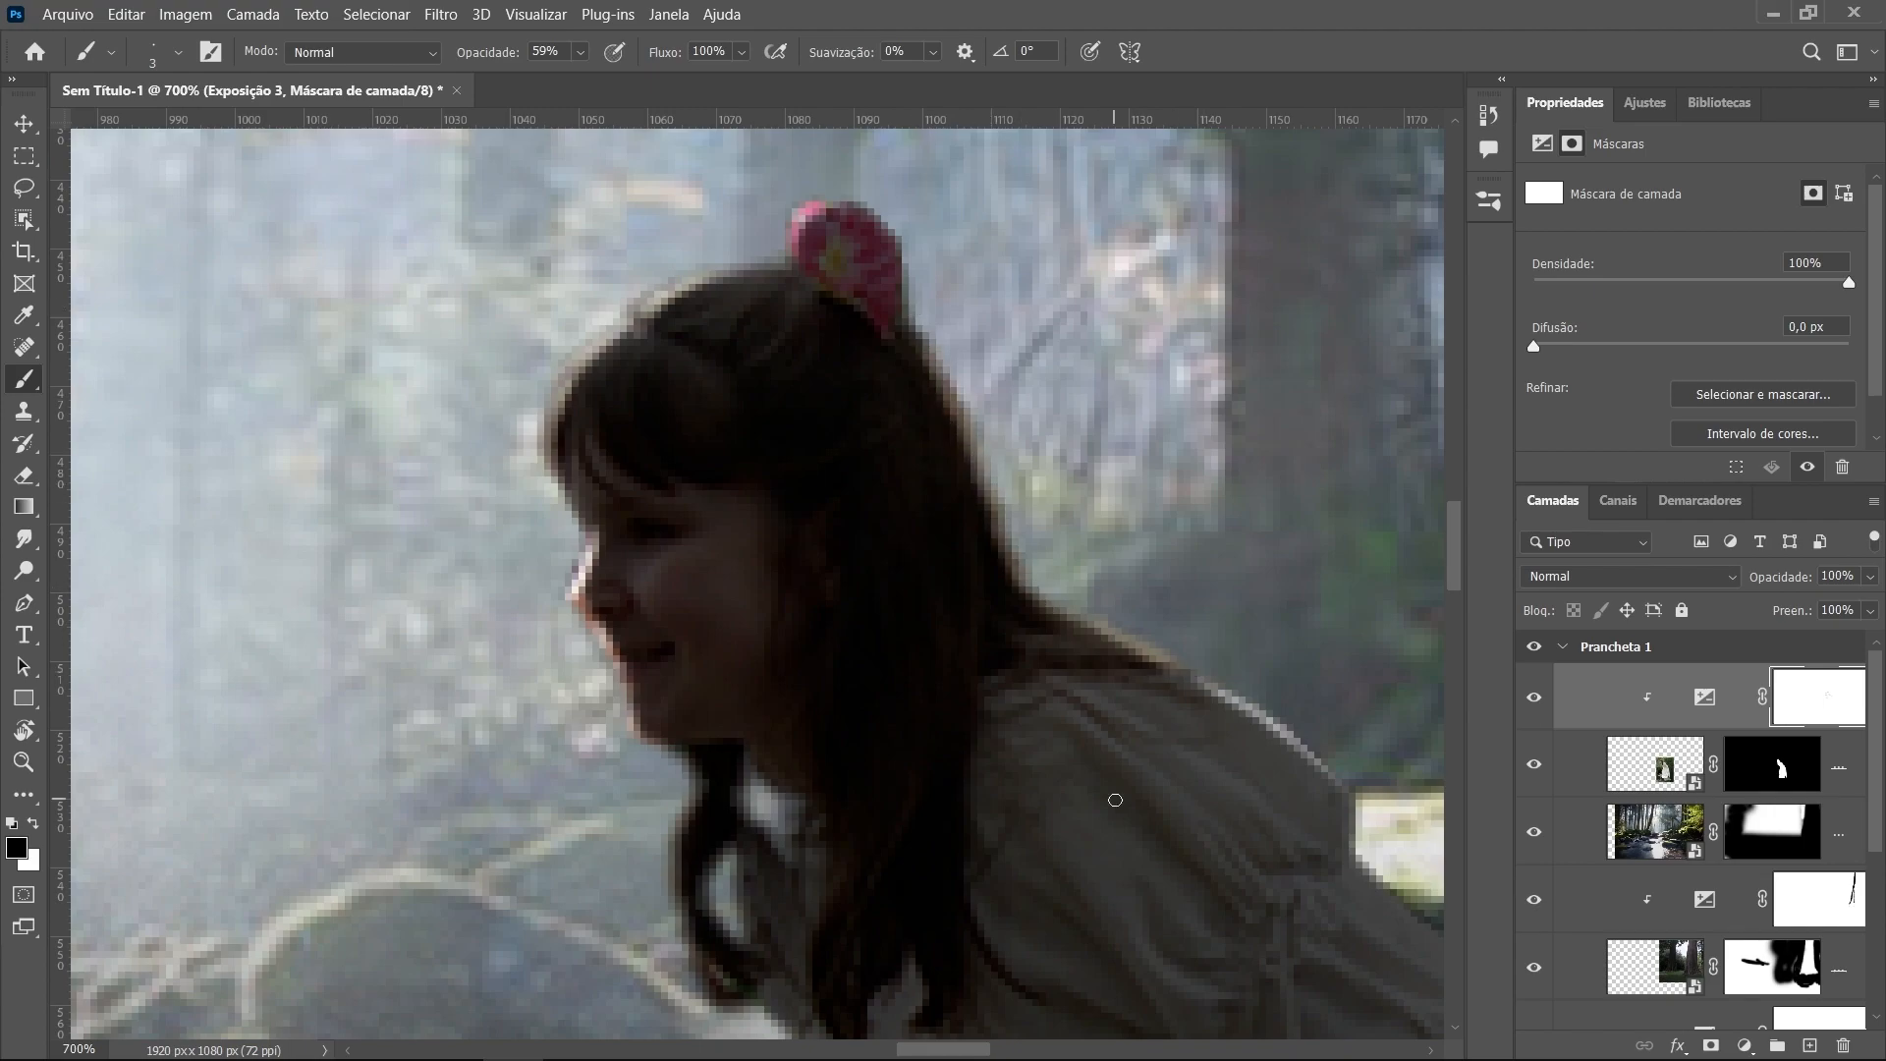
mouse_move(1140, 757)
mouse_down()
mouse_move(451, 387)
mouse_move(461, 451)
mouse_move(509, 481)
mouse_up()
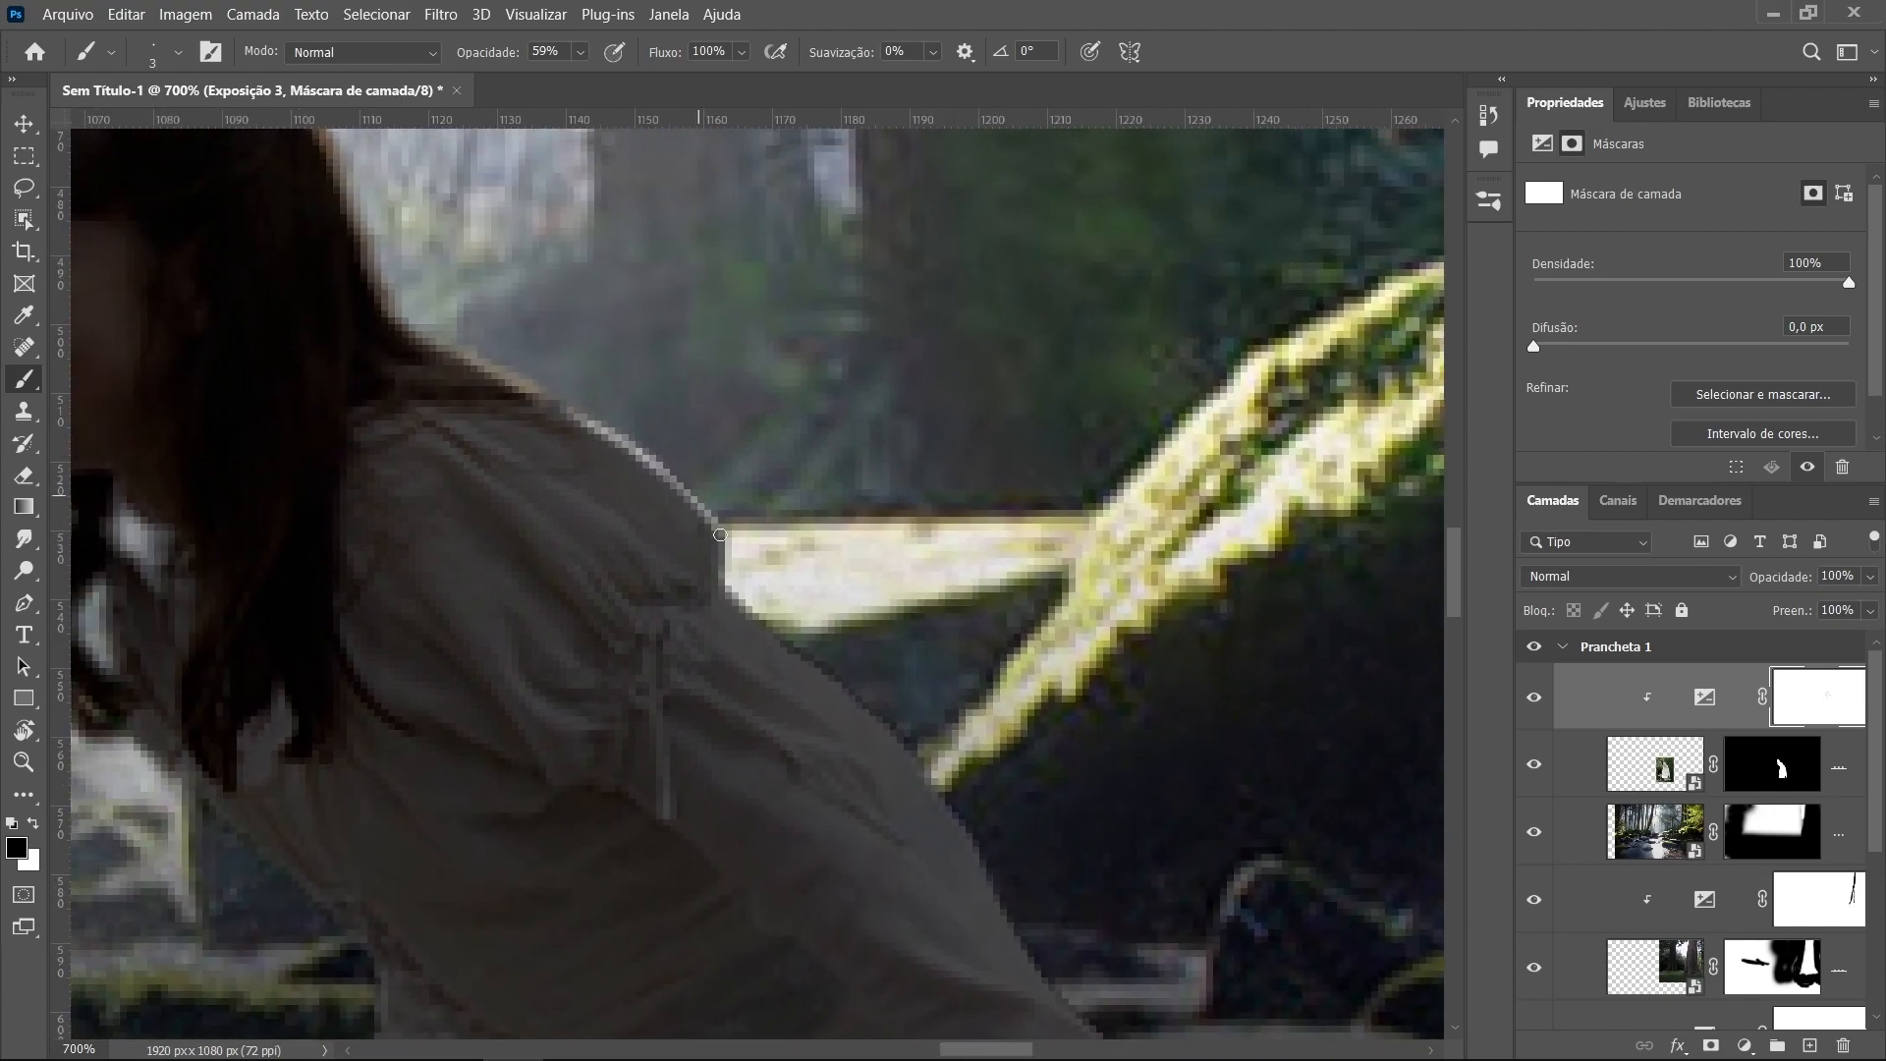
drag(732, 587, 918, 761)
drag(505, 52, 479, 54)
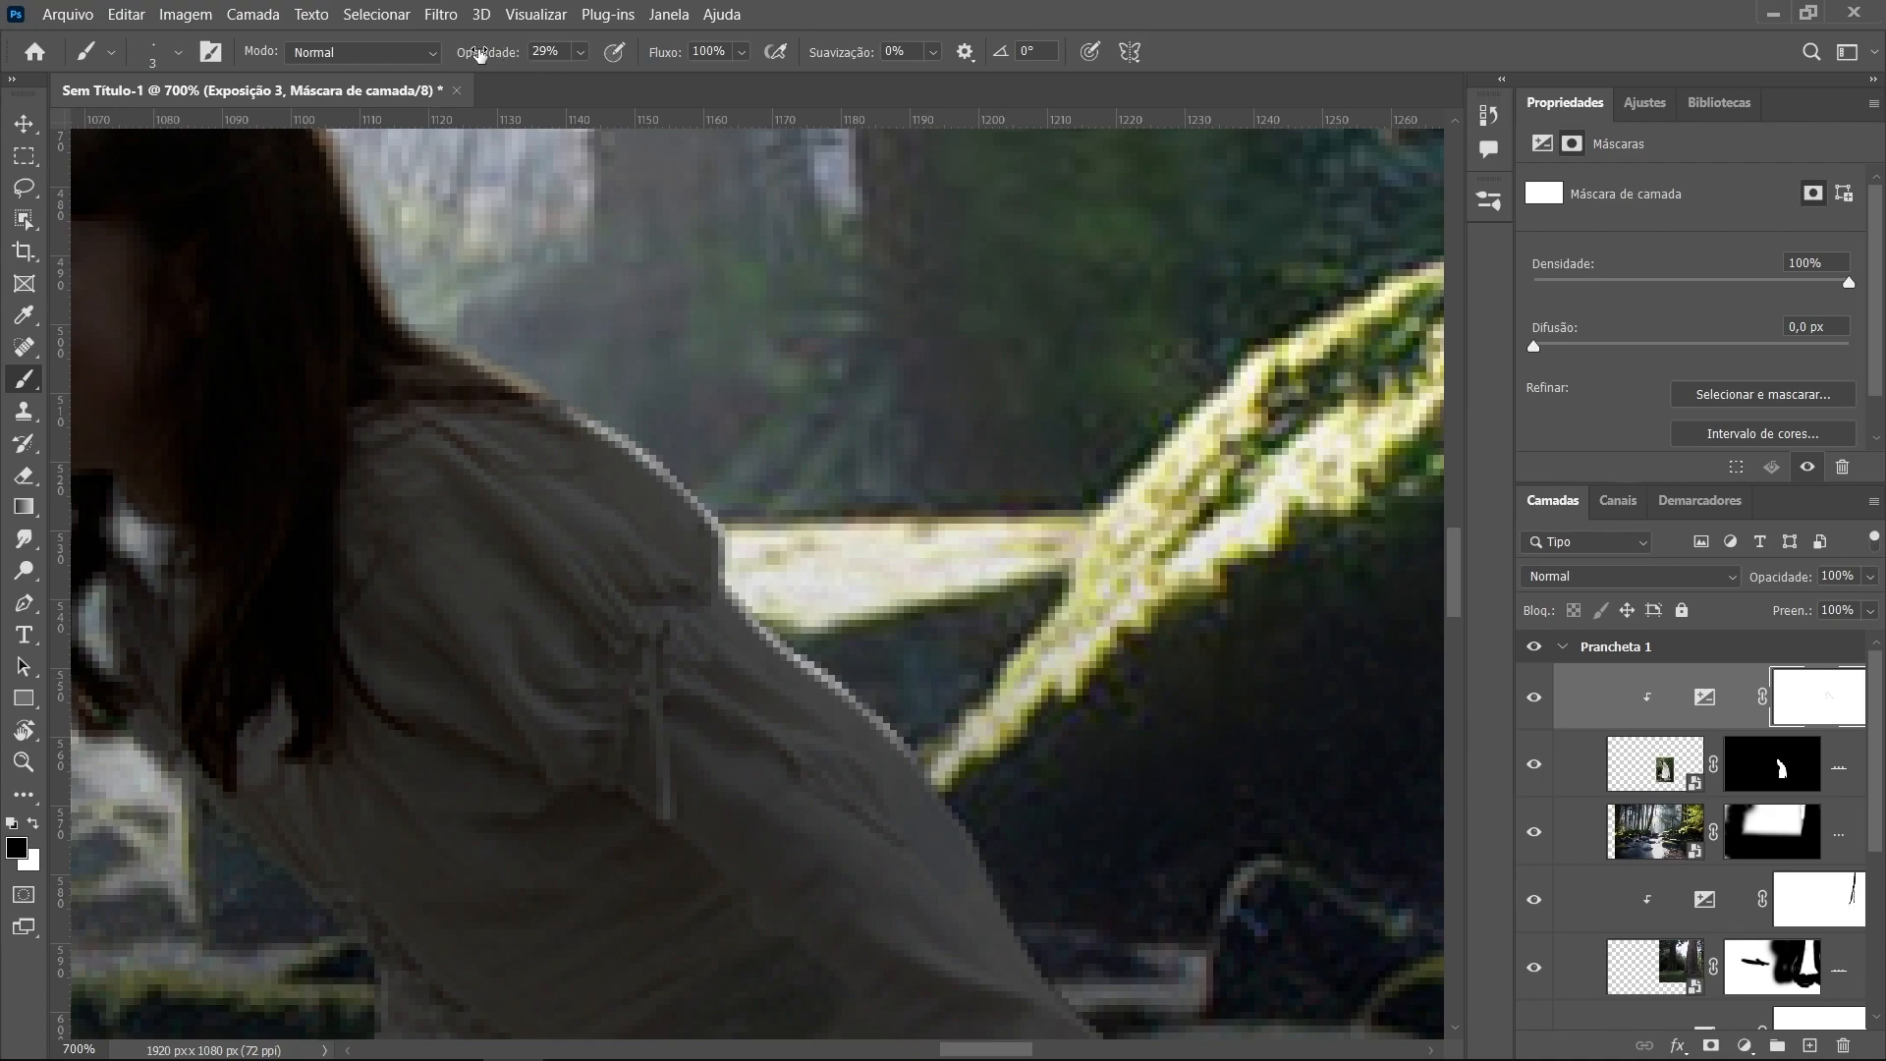
mouse_move(924, 778)
mouse_down()
mouse_move(1036, 934)
mouse_move(971, 683)
mouse_move(949, 701)
mouse_move(1030, 768)
mouse_up()
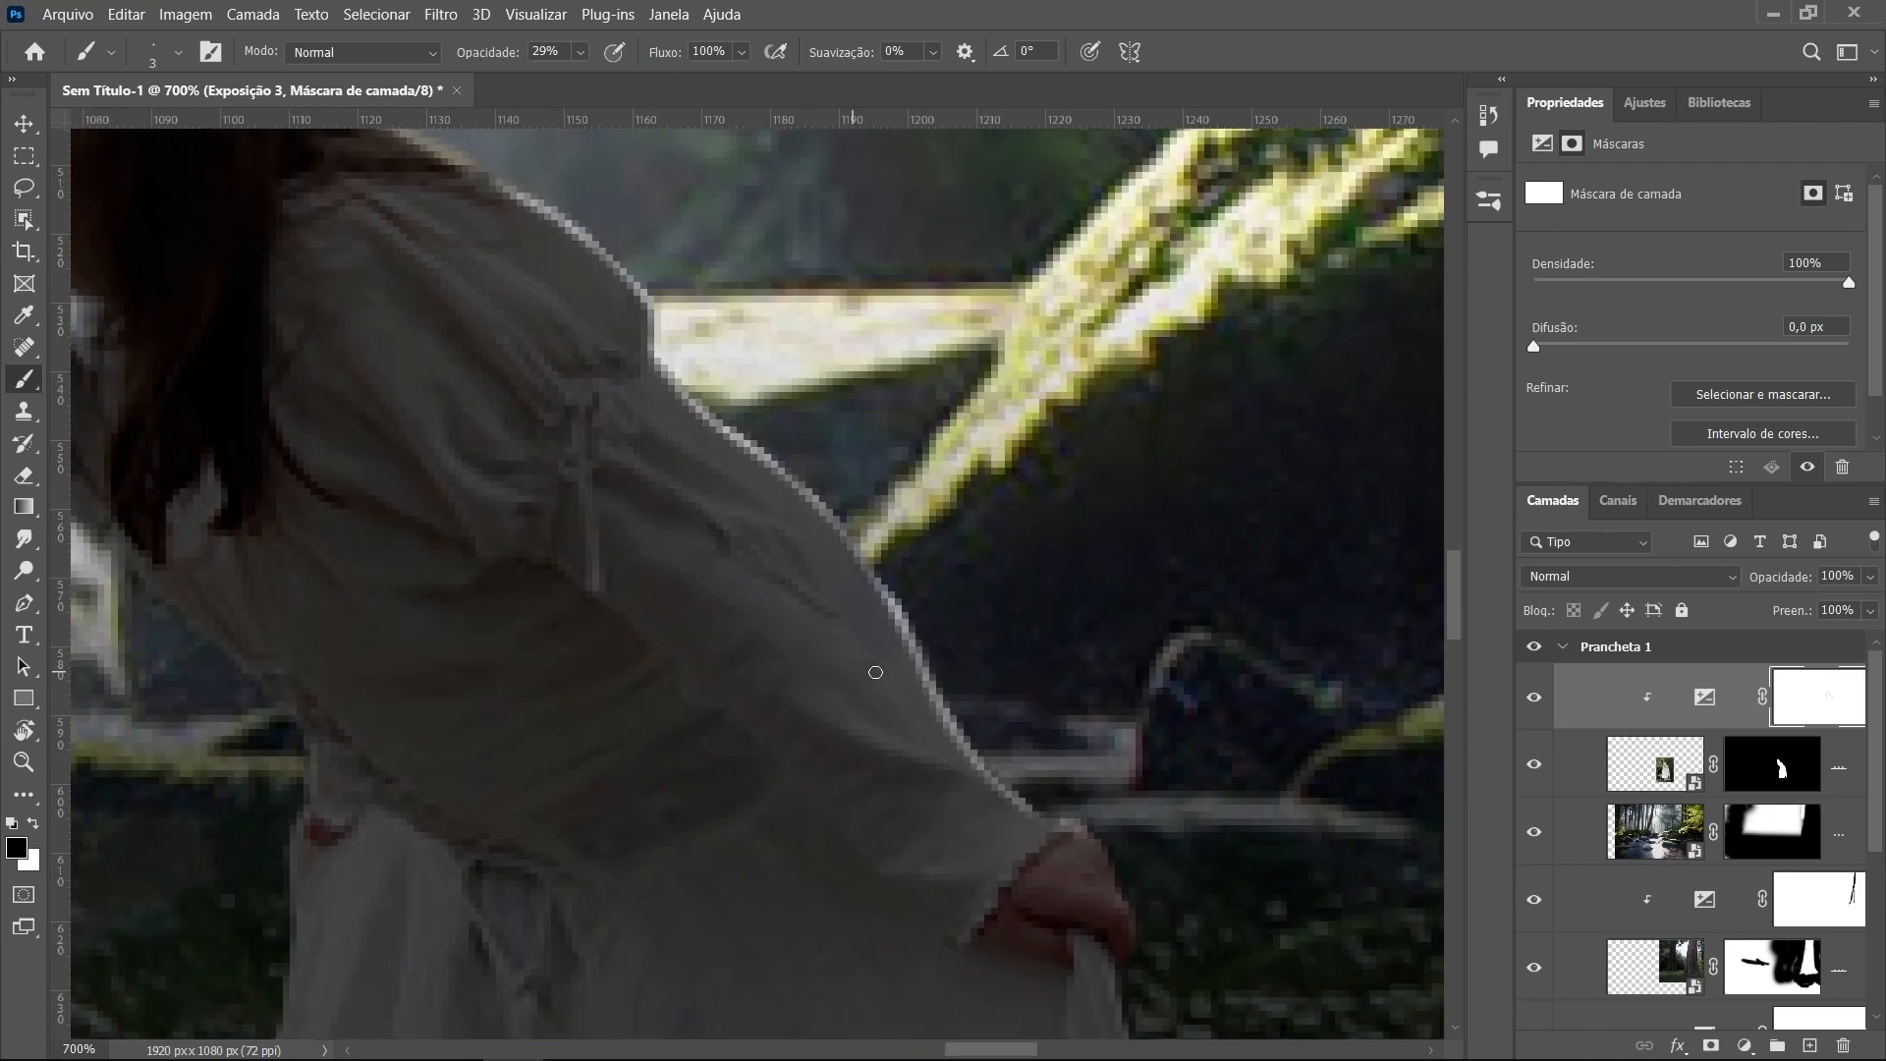
Set the brush flow to 48% and paint subtle highlights on the sleeve's folds, reducing the brush to 1 px for finer strokes
drag(681, 51, 645, 54)
drag(797, 595, 948, 737)
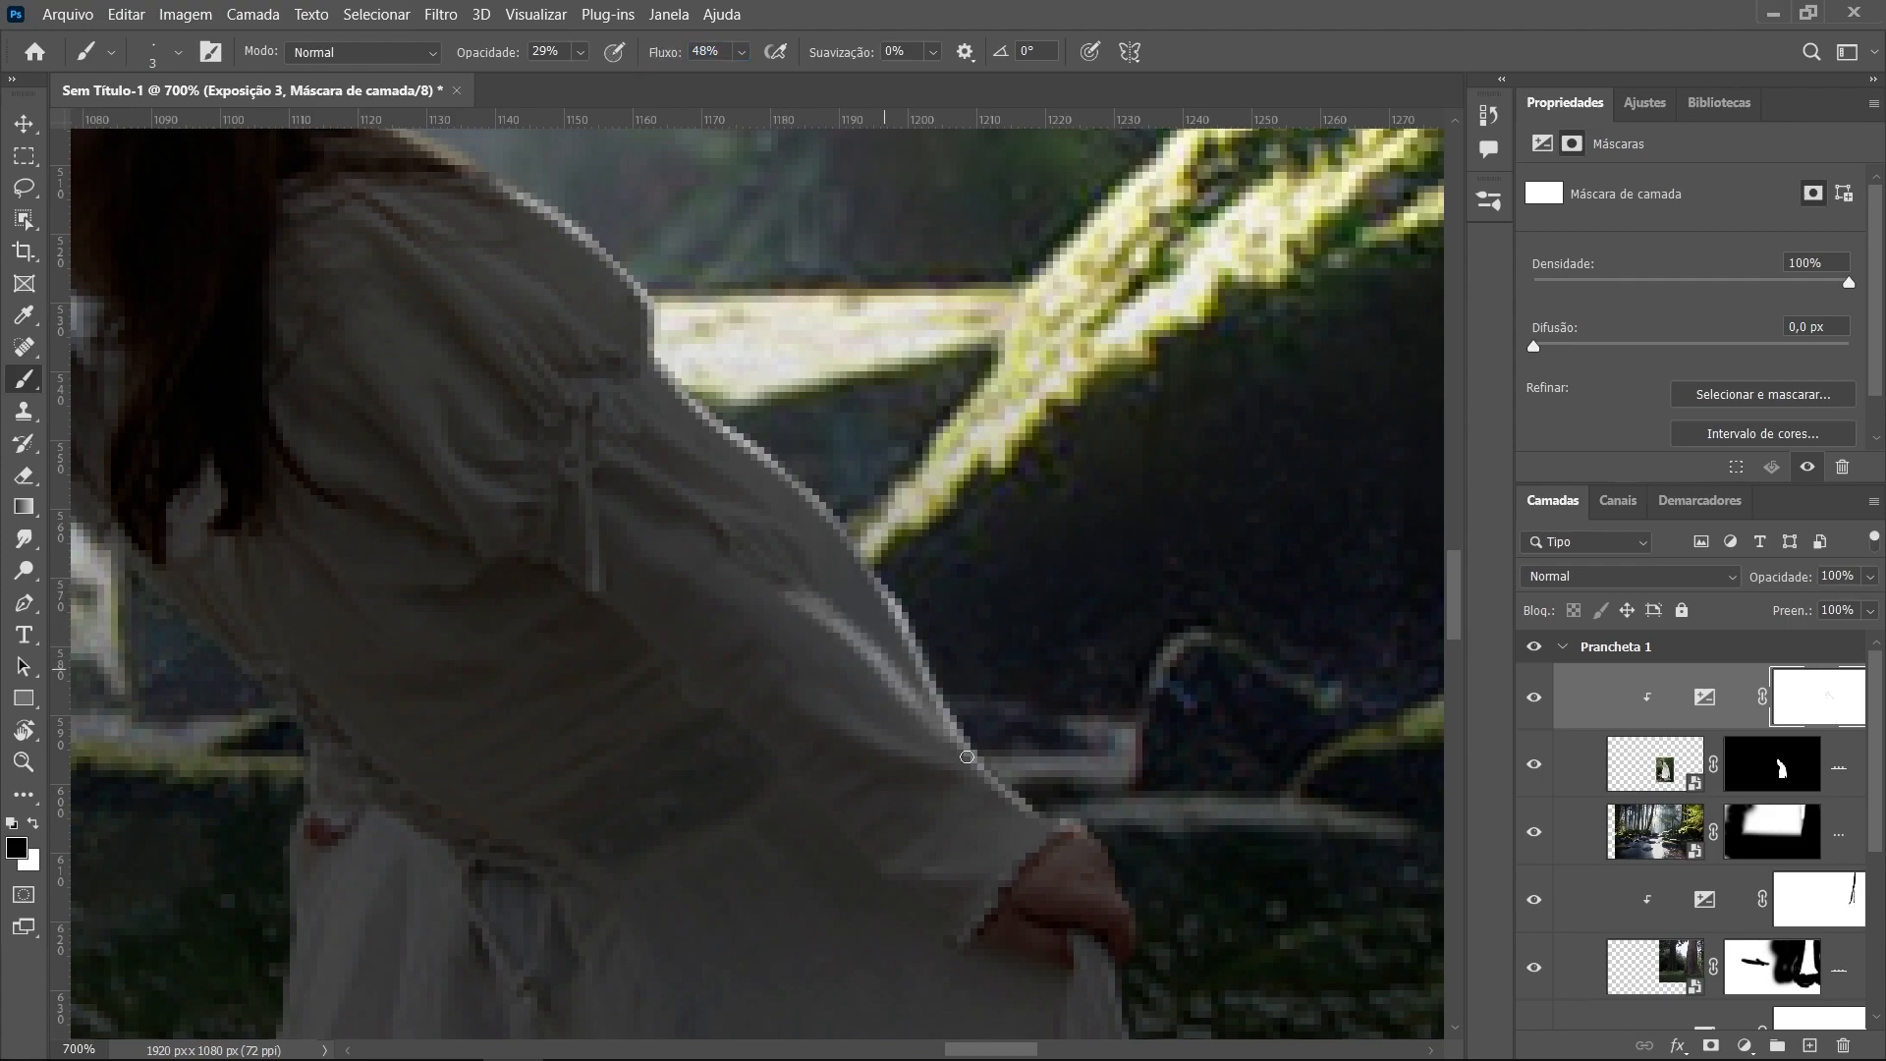
drag(930, 544, 921, 544)
drag(819, 681, 966, 759)
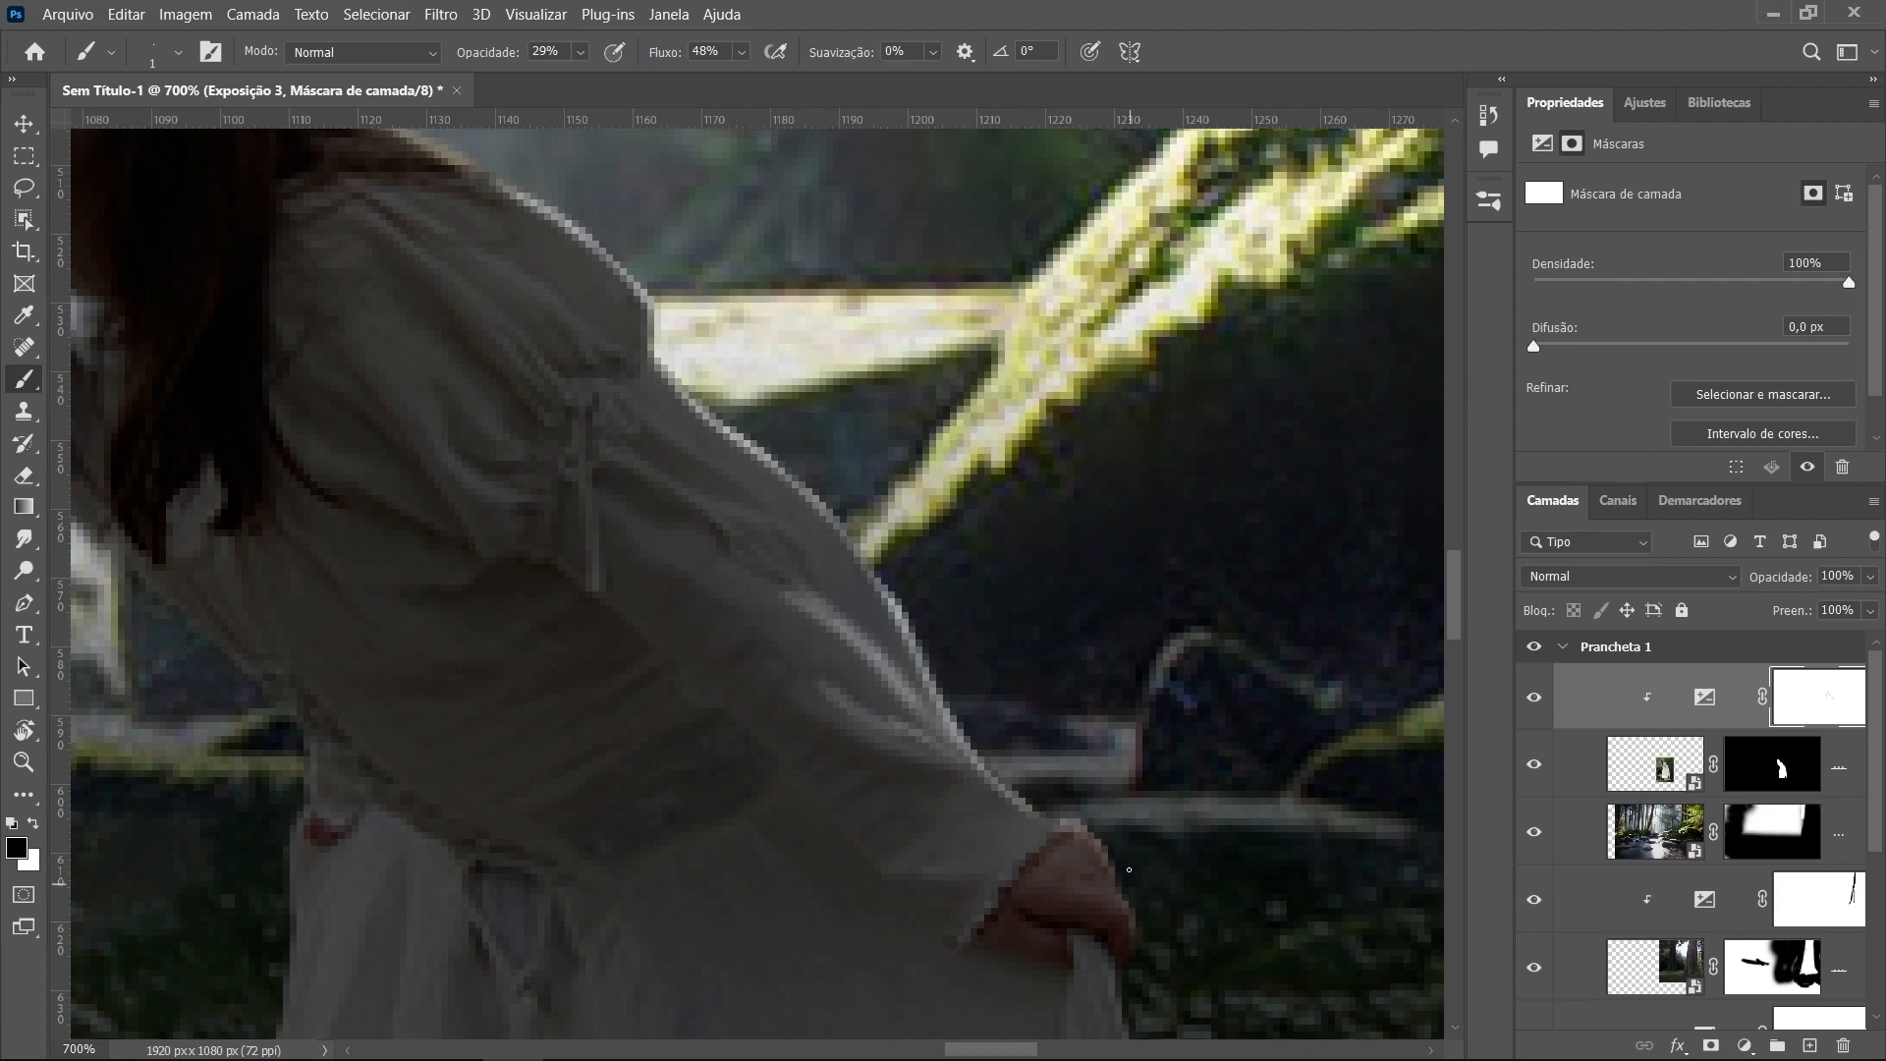
drag(847, 553, 1591, 1032)
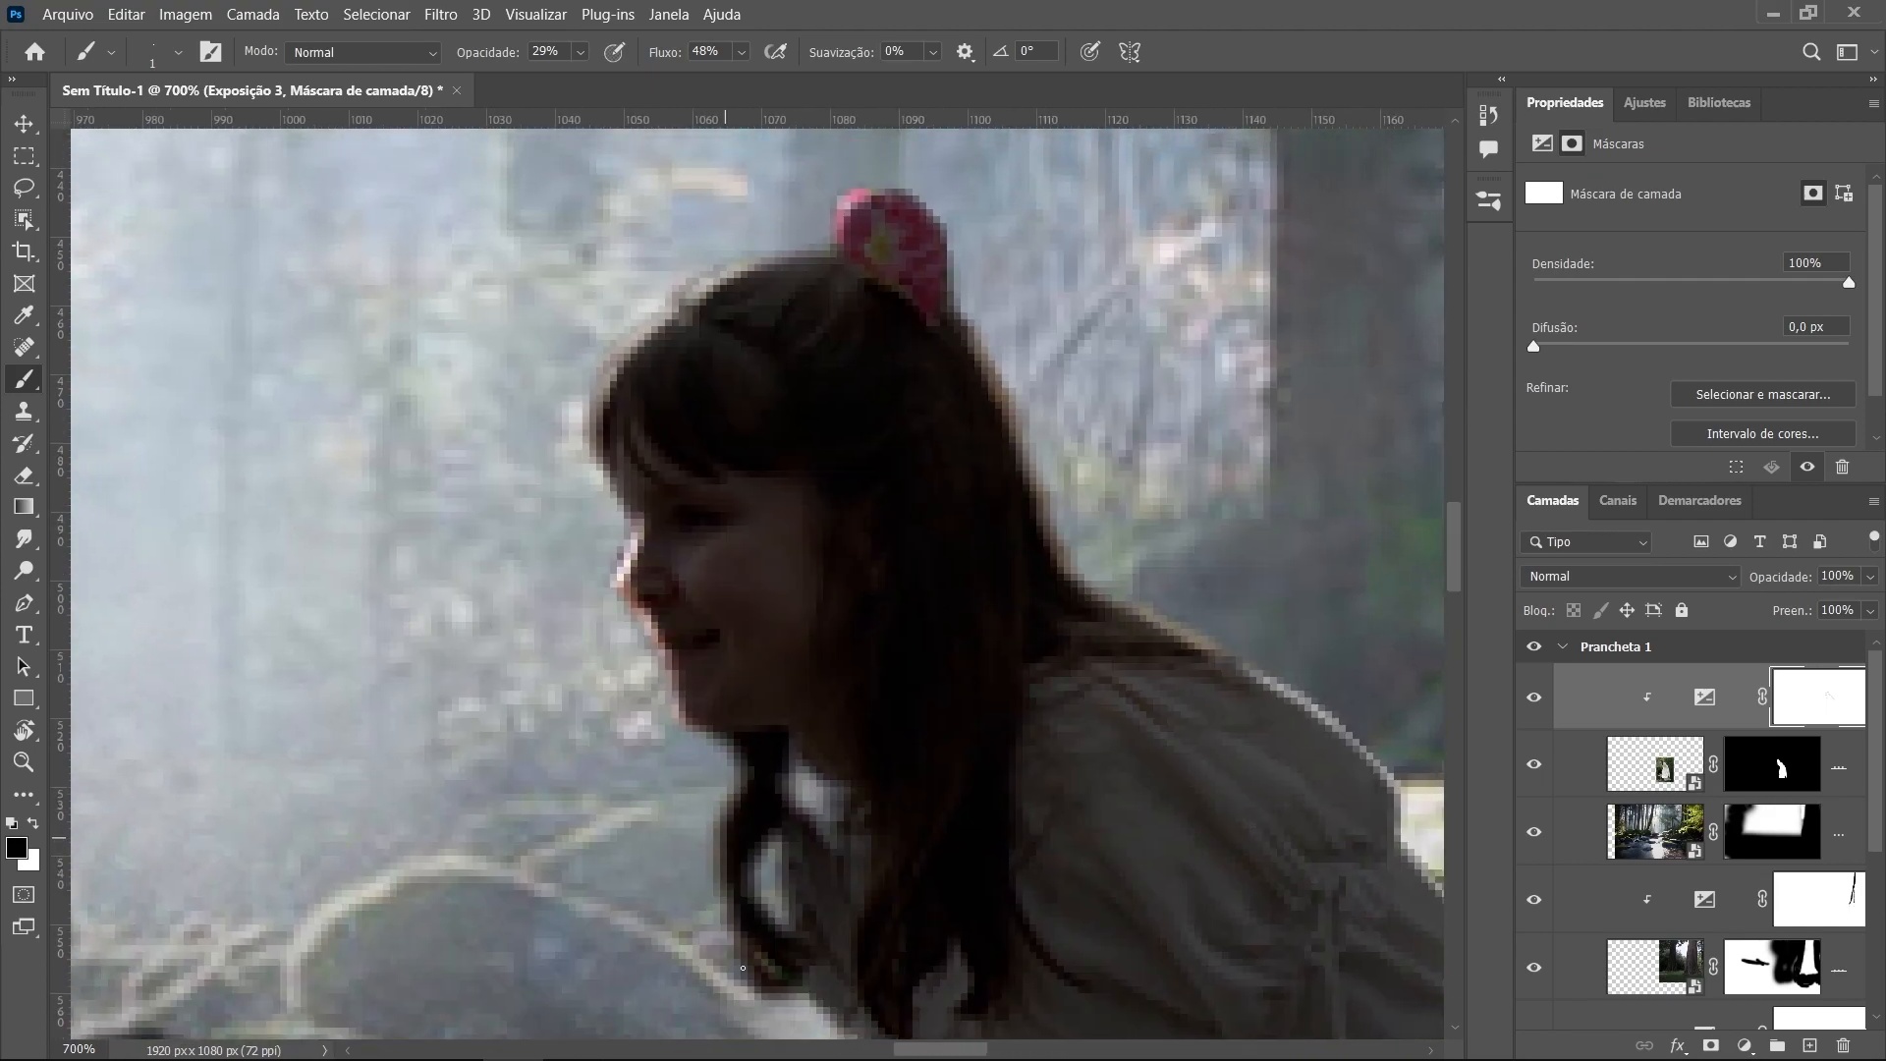
Paint subtle rim light on the Exposure mask along the front of the girl's bodice and dress, ending with a 6 px brush
drag(664, 326, 645, 554)
drag(980, 816, 959, 430)
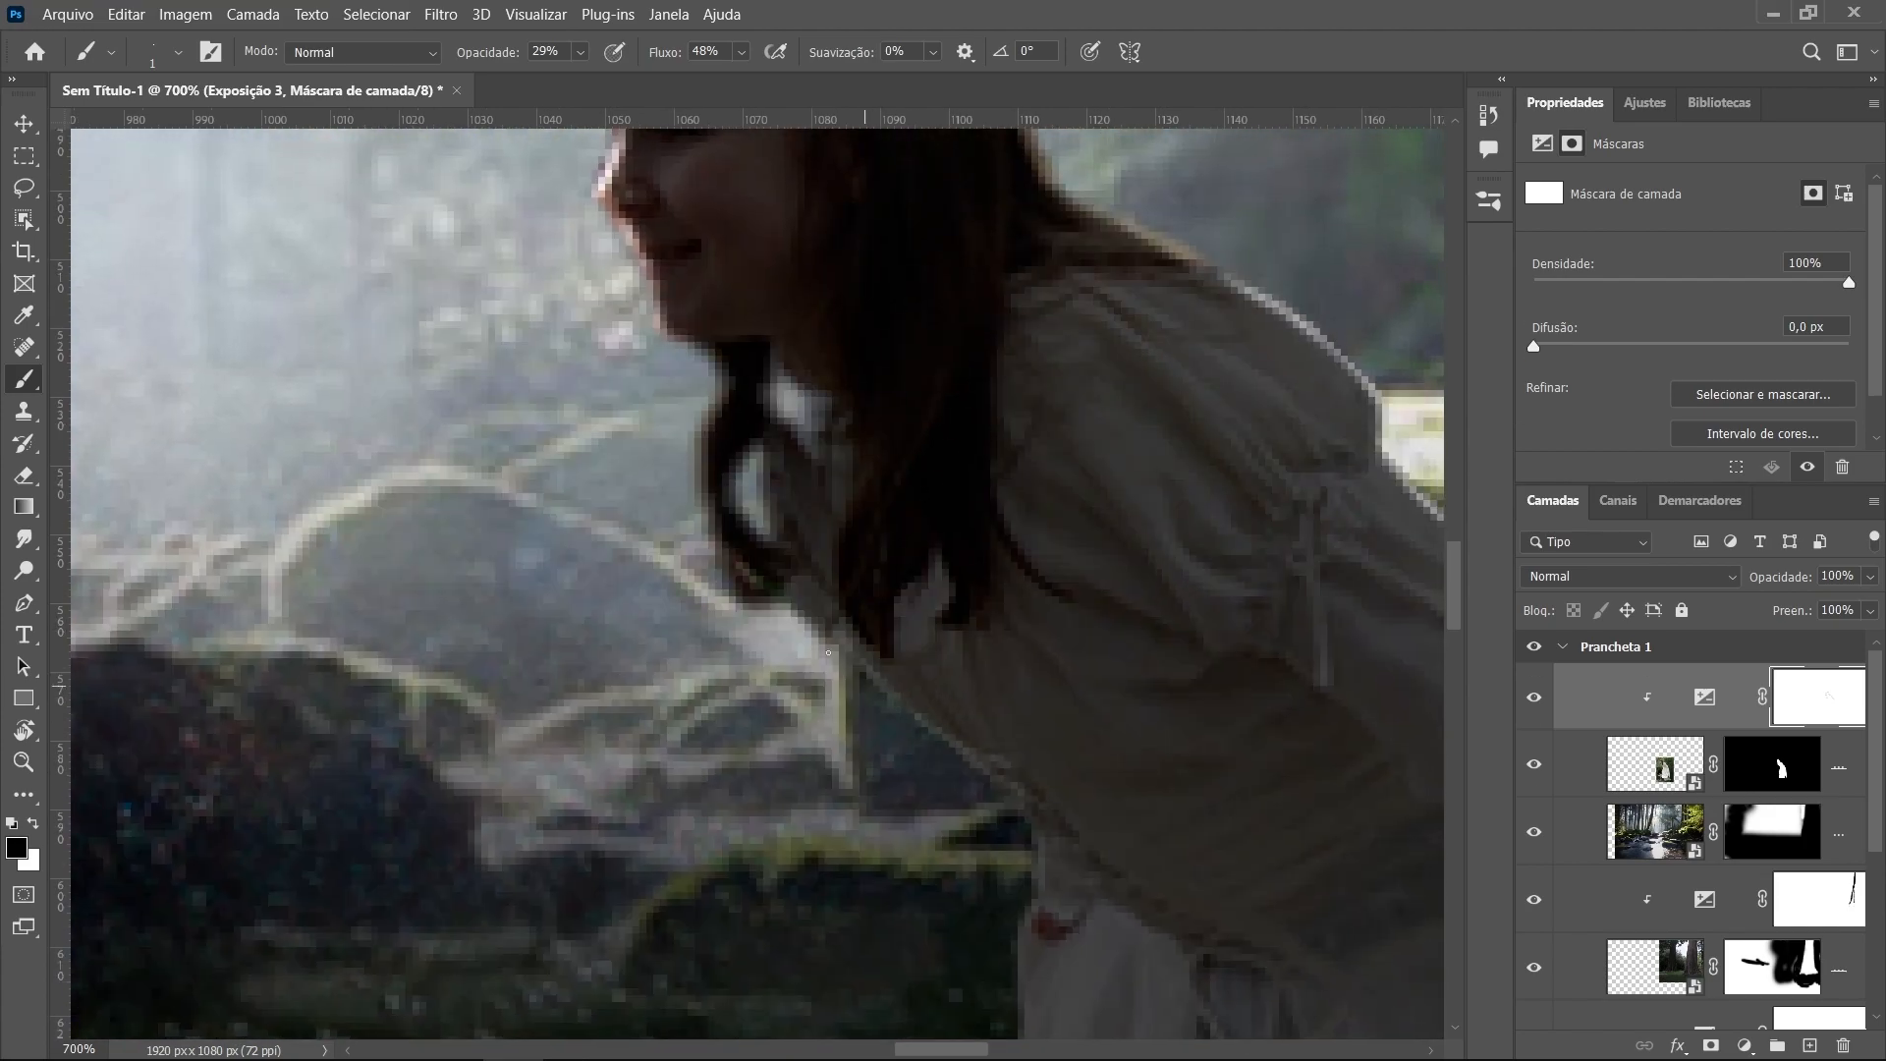
mouse_move(774, 490)
mouse_down()
mouse_move(814, 597)
mouse_move(1083, 832)
mouse_move(1028, 441)
mouse_up()
drag(961, 595, 901, 1000)
drag(938, 844, 894, 468)
drag(900, 433, 826, 873)
drag(861, 656, 805, 941)
drag(897, 257, 800, 948)
drag(908, 747, 944, 389)
drag(852, 531, 799, 791)
drag(964, 691, 1011, 318)
mouse_move(933, 540)
mouse_down()
mouse_move(881, 578)
mouse_move(816, 821)
mouse_move(858, 910)
mouse_move(817, 856)
mouse_move(913, 438)
mouse_move(869, 324)
mouse_up()
scroll(1120, 422, down, 6)
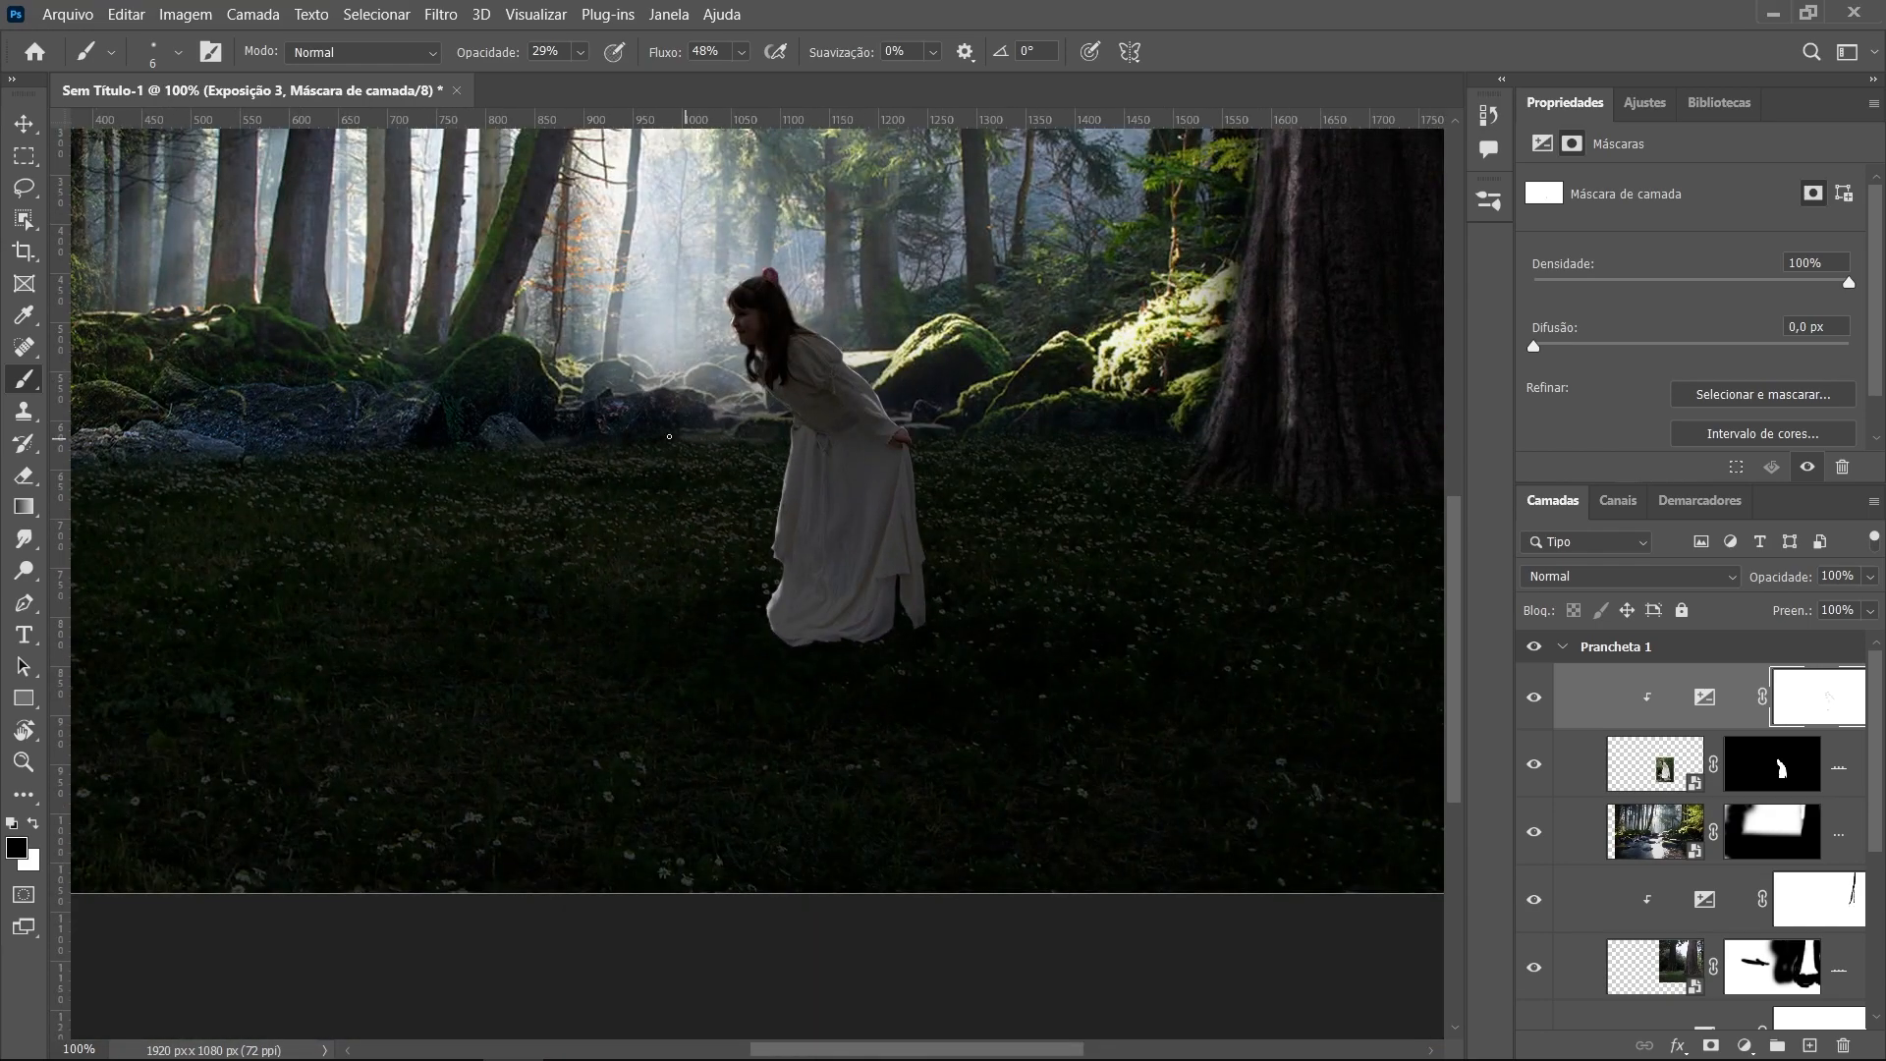
Set the brush opacity to 69% and paint light on the Exposure mask at the collar beneath the girl's chin and her front lock
drag(669, 413, 761, 667)
scroll(762, 599, down, 2)
scroll(766, 599, up, 3)
scroll(973, 647, up, 2)
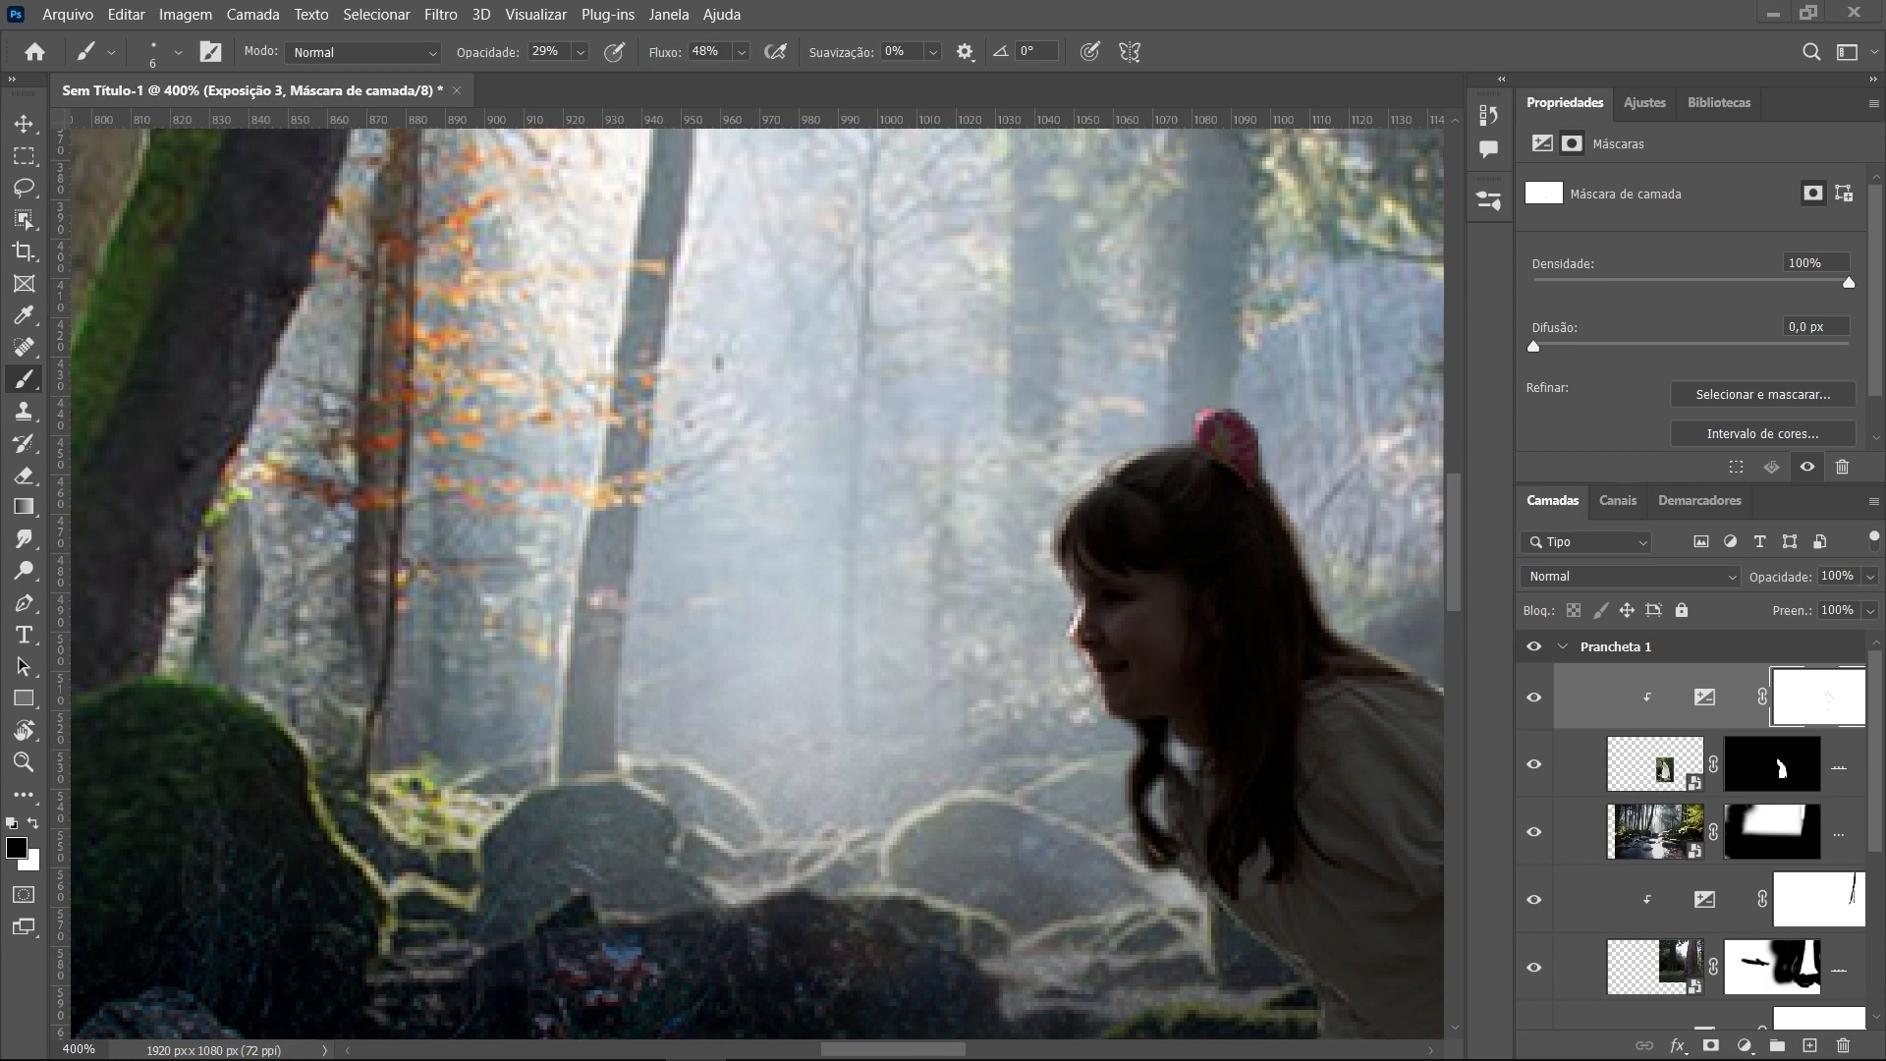
key(ctrl+plus)
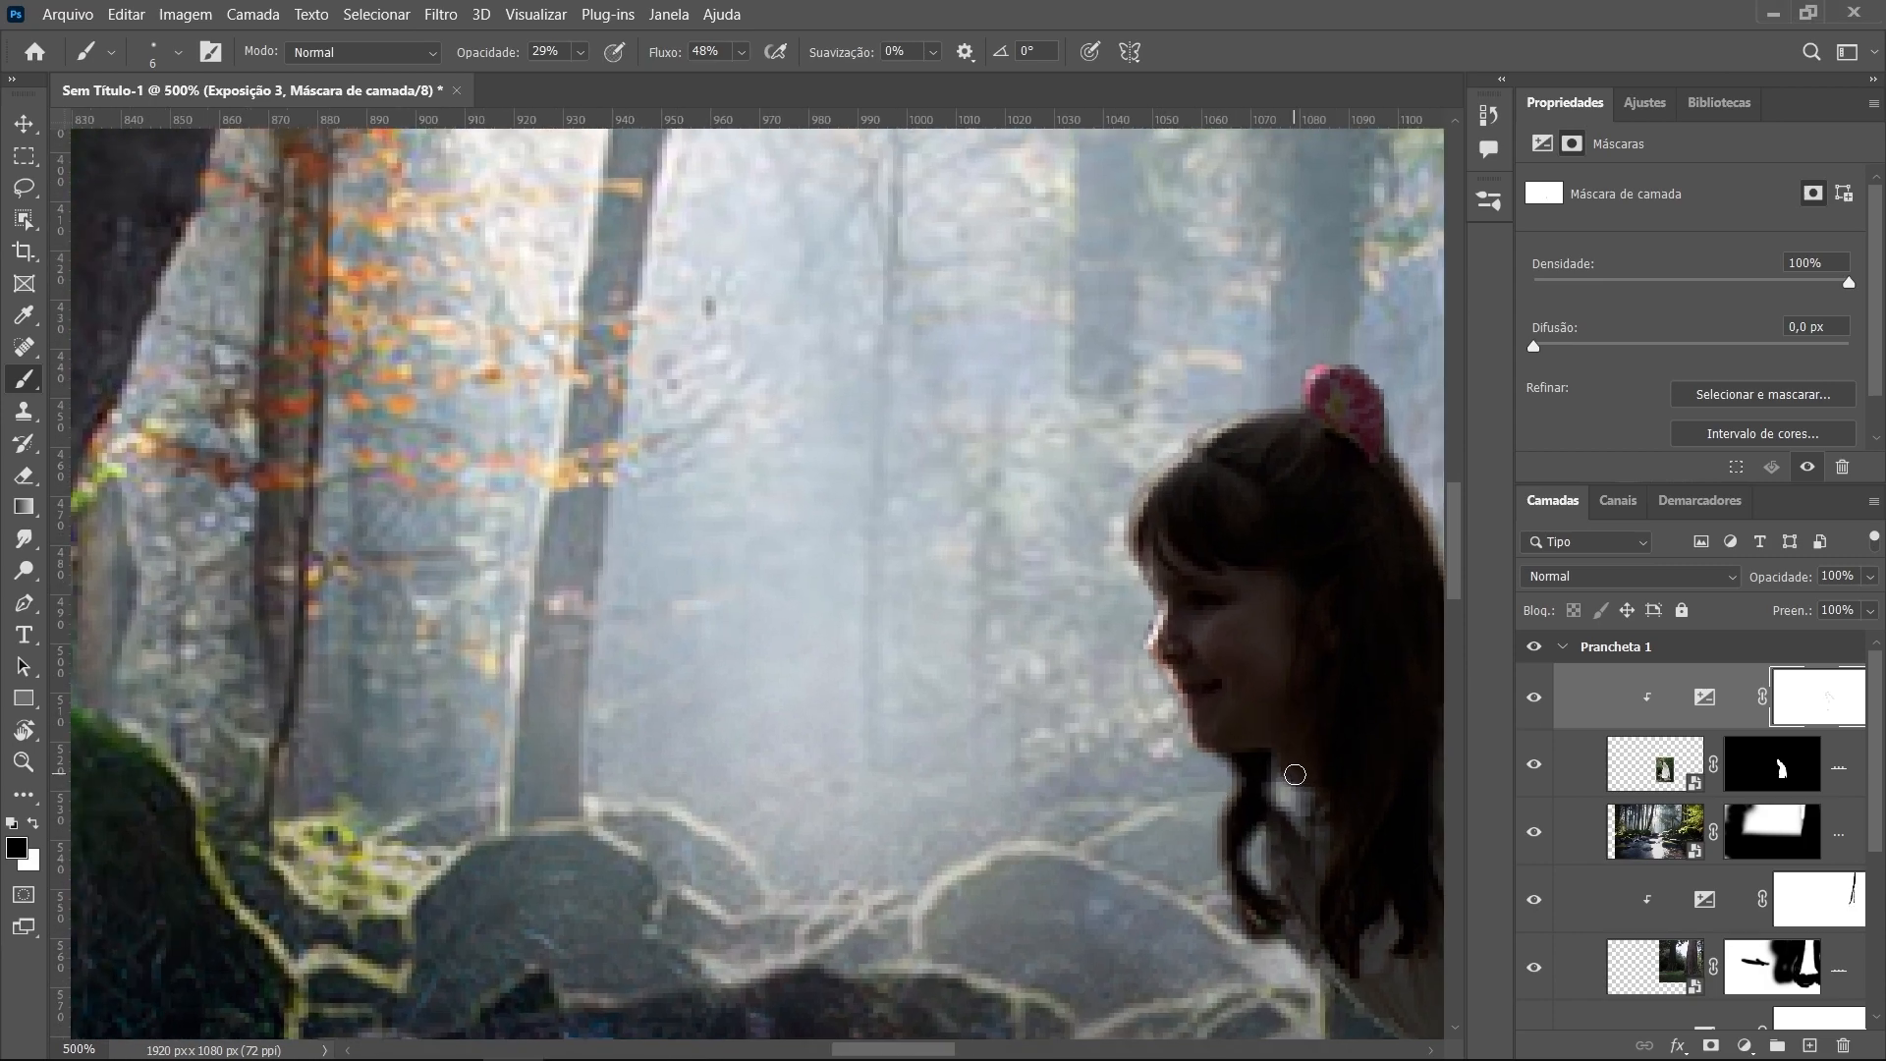
drag(1235, 714, 768, 566)
key(ctrl+plus)
key(ctrl+plus)
key(ctrl+plus)
key(ctrl+plus)
key(ctrl+plus)
key(ctrl+plus)
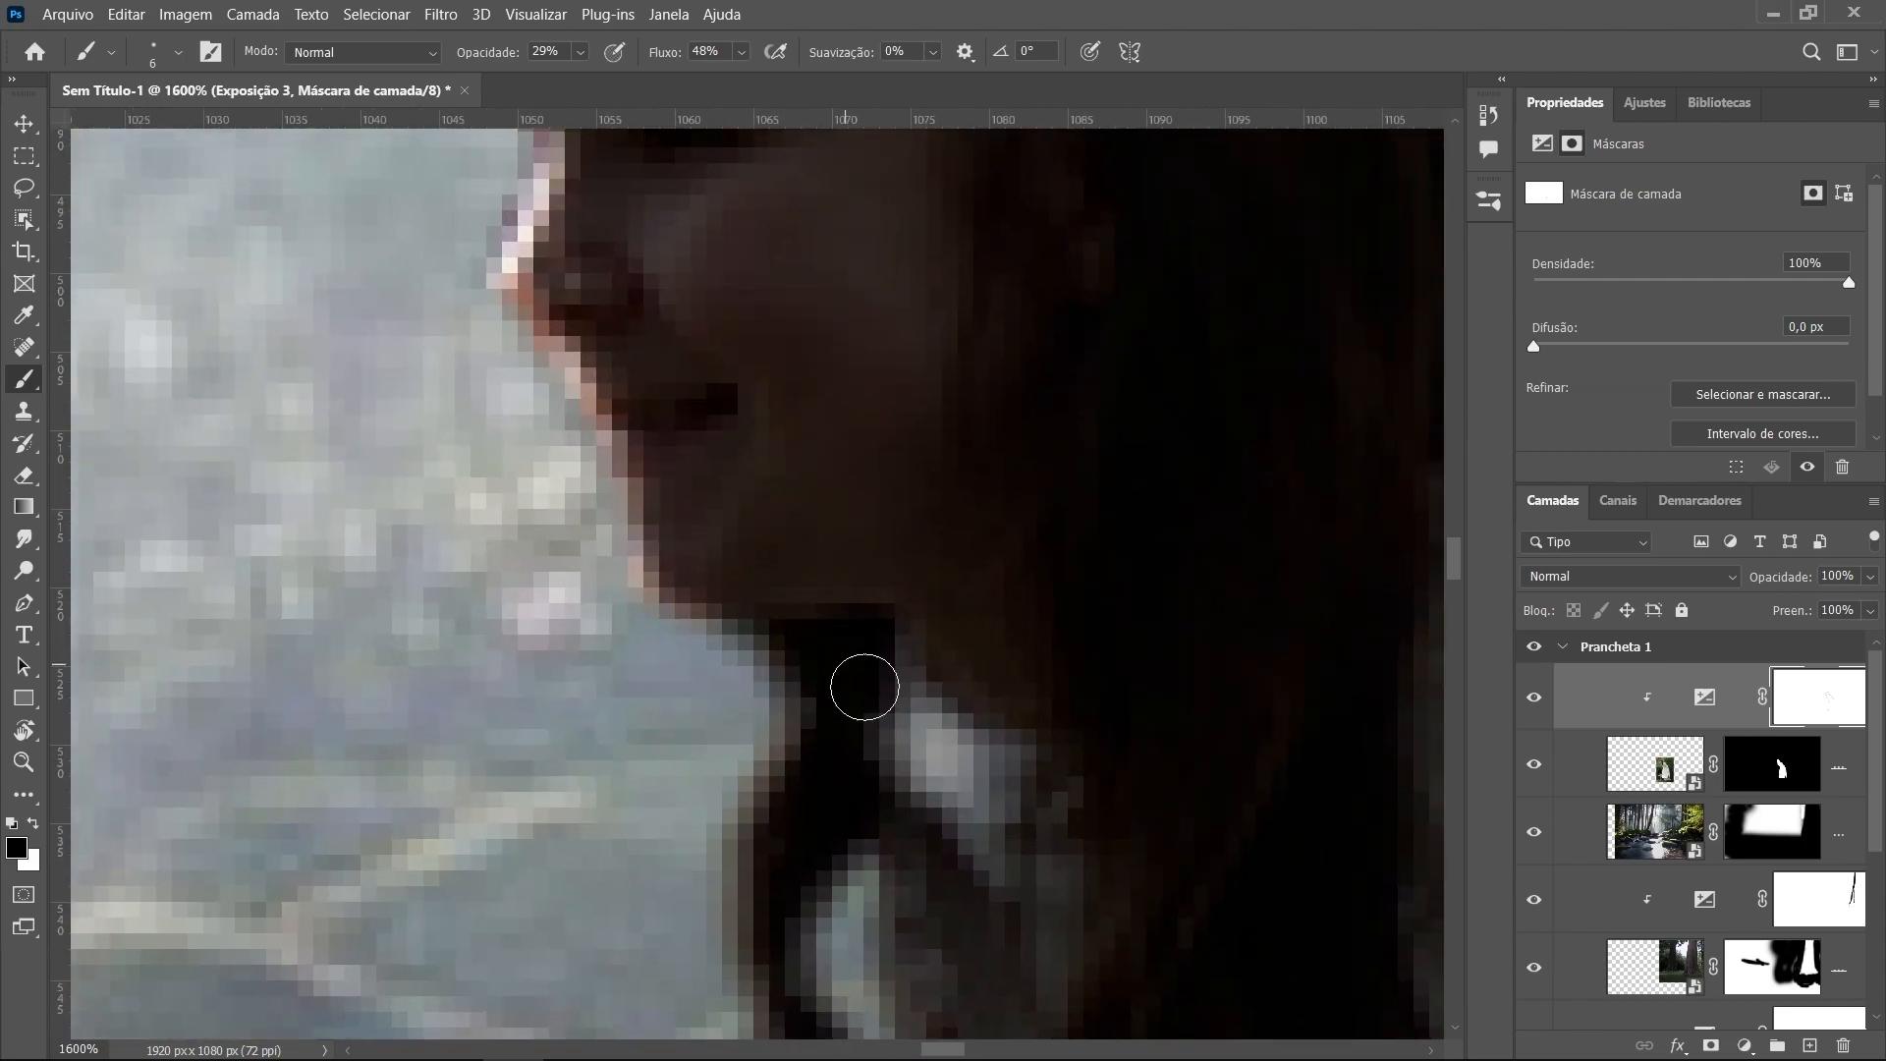
drag(472, 54, 511, 54)
drag(874, 856, 823, 985)
mouse_move(906, 676)
mouse_down()
mouse_move(952, 838)
mouse_move(918, 689)
mouse_up()
drag(788, 653, 775, 743)
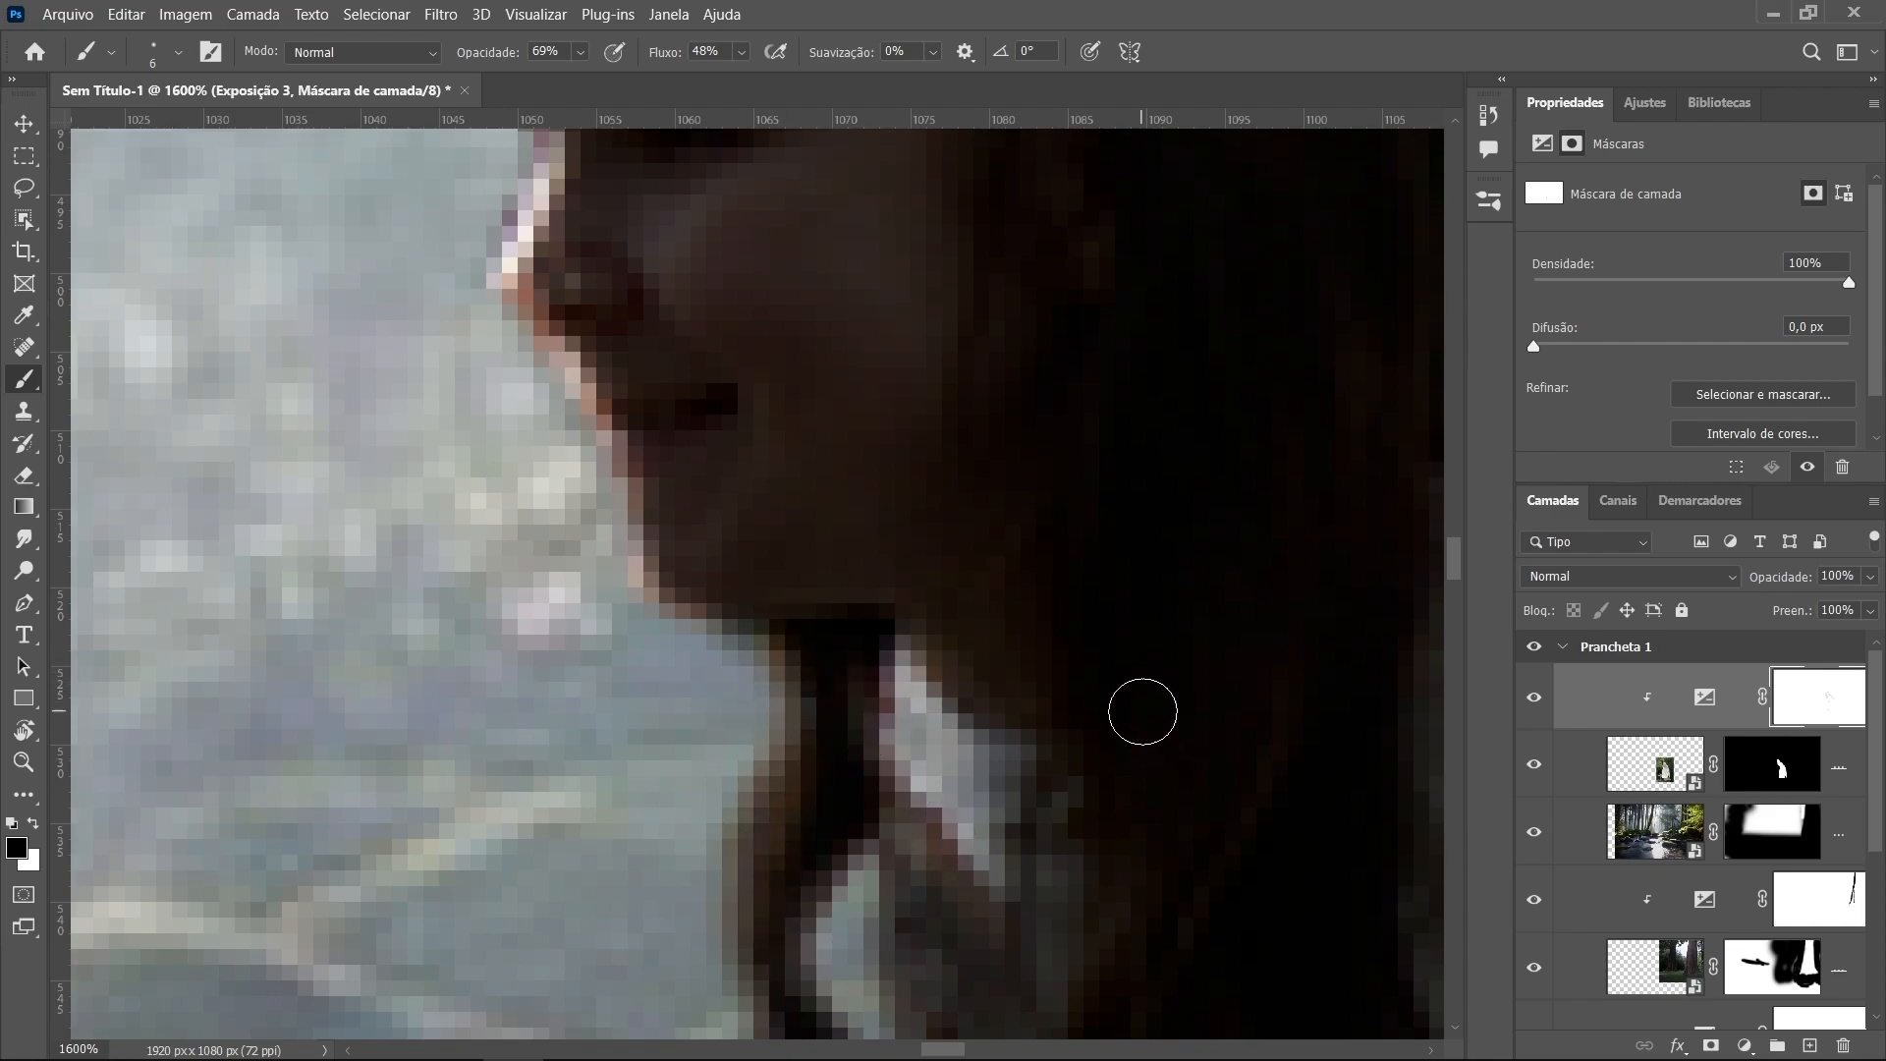
Paint rim light at 69% opacity on the Exposure mask along the back and crown of the girl's hair
scroll(943, 683, right, 5)
scroll(842, 392, up, 3)
mouse_move(842, 392)
mouse_down()
mouse_move(1046, 594)
mouse_move(955, 661)
mouse_move(1236, 738)
mouse_up()
drag(975, 450, 1245, 824)
mouse_move(1055, 749)
mouse_down()
mouse_move(1037, 589)
mouse_move(1079, 722)
mouse_up()
drag(989, 404, 1202, 789)
mouse_move(1098, 651)
mouse_down()
mouse_move(1067, 470)
mouse_move(872, 442)
mouse_up()
mouse_move(781, 572)
mouse_down()
mouse_move(432, 738)
mouse_move(330, 924)
mouse_up()
key(ctrl+1)
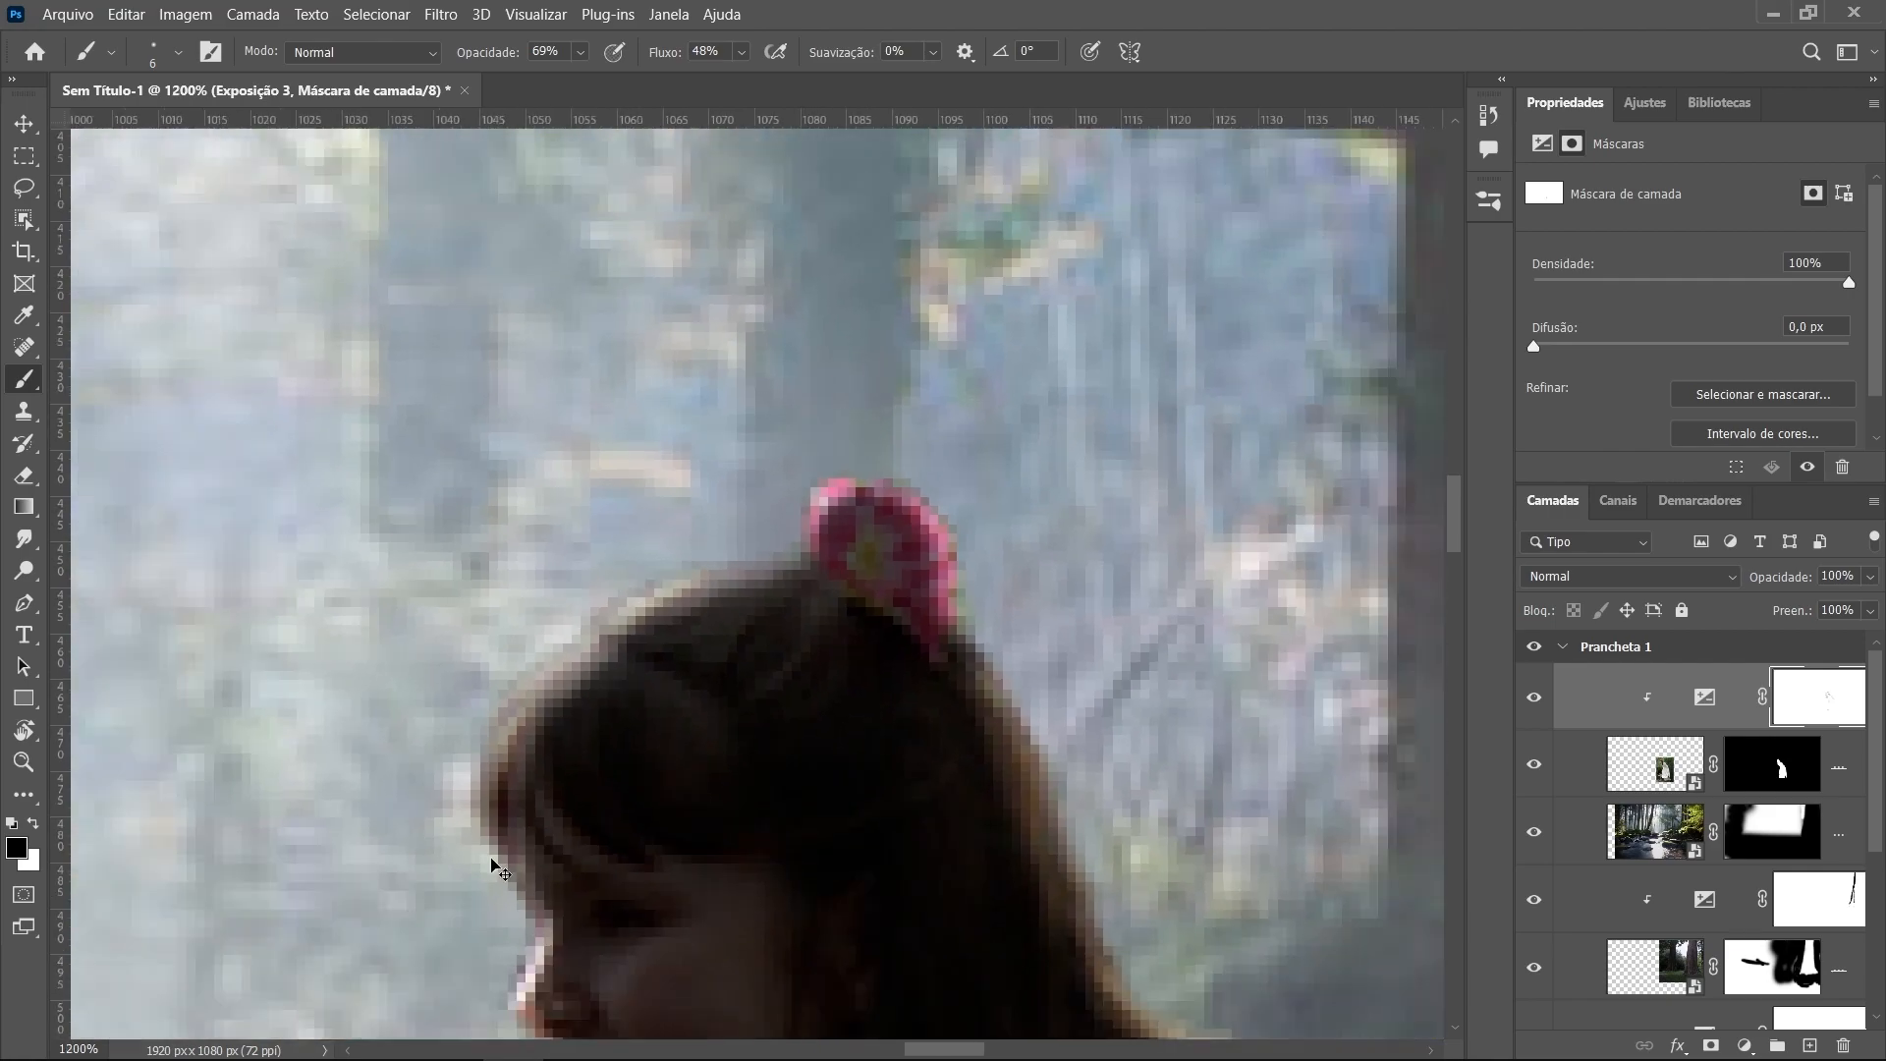
Set the brush opacity to 41% and paint rim light on the Exposure mask along the skirt's edges, hand, sleeve and hem
key(ctrl+plus)
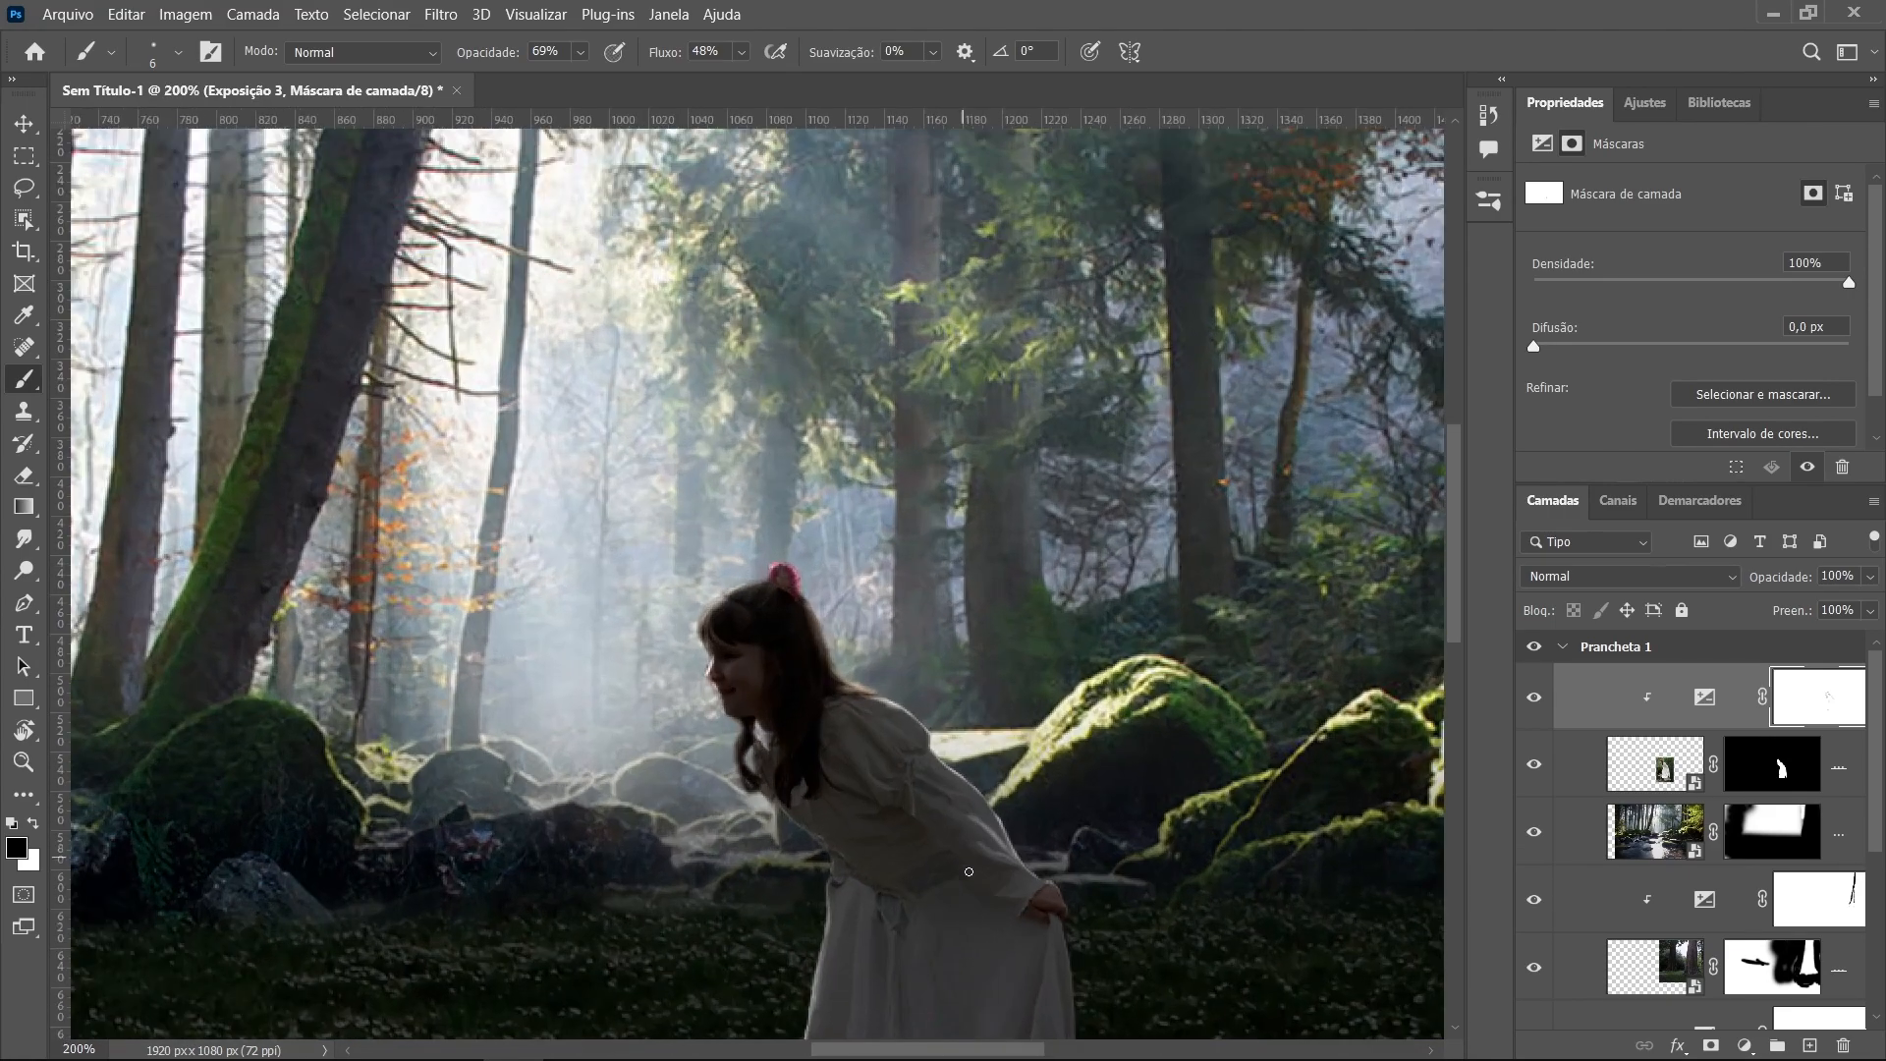
key(ctrl+plus)
mouse_move(778, 889)
mouse_down()
mouse_move(511, 324)
mouse_move(752, 626)
mouse_up()
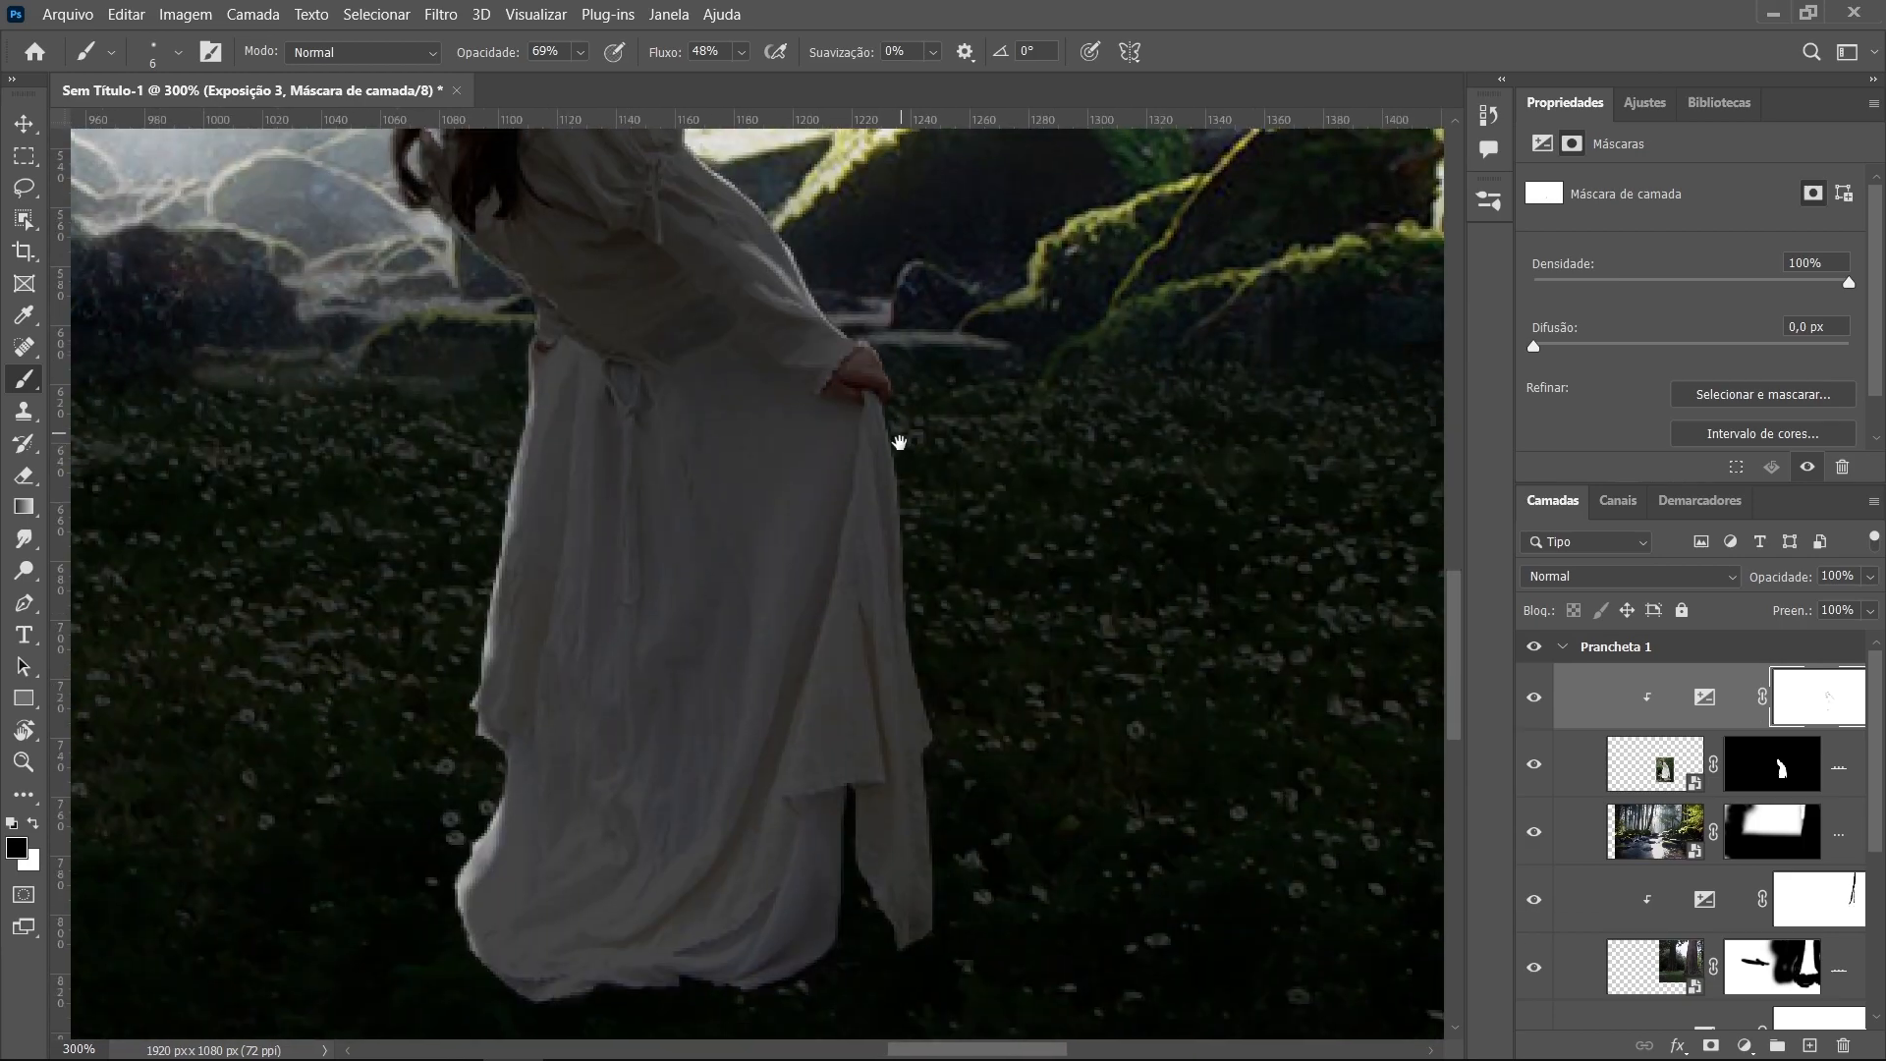
drag(486, 57, 459, 57)
mouse_move(908, 487)
mouse_down()
mouse_move(899, 599)
mouse_move(938, 843)
mouse_move(921, 872)
mouse_move(854, 787)
mouse_move(903, 945)
mouse_up()
drag(877, 349, 892, 401)
drag(802, 254, 746, 198)
mouse_move(494, 530)
mouse_down()
mouse_move(477, 703)
mouse_move(496, 805)
mouse_move(463, 875)
mouse_move(467, 937)
mouse_up()
drag(621, 511, 833, 990)
drag(625, 607, 624, 646)
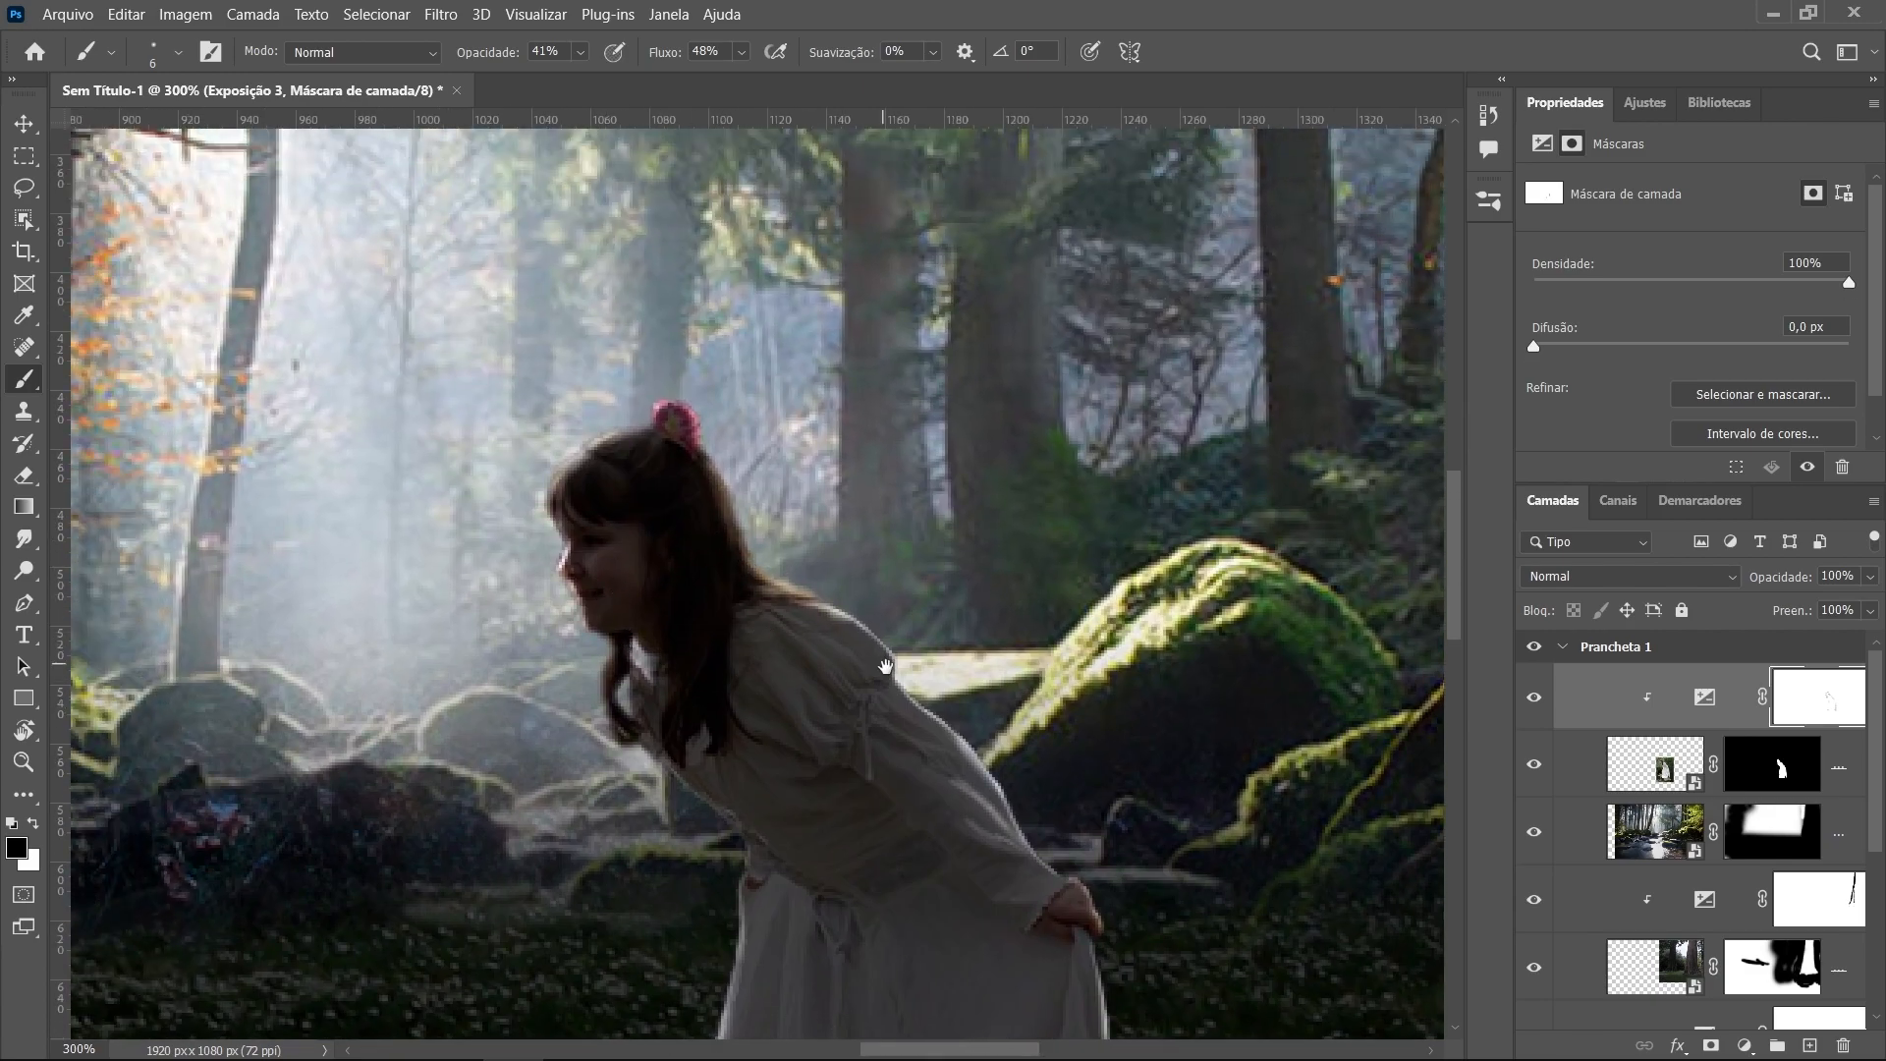
Enlarge the brush to 21 px and paint a softer, wider glow on the Exposure mask along the dress and the skirt's front edge
drag(1042, 852, 845, 261)
mouse_move(841, 400)
mouse_down()
mouse_move(685, 560)
mouse_move(677, 593)
mouse_move(728, 595)
mouse_up()
mouse_move(685, 488)
mouse_down()
mouse_move(657, 718)
mouse_move(694, 444)
mouse_up()
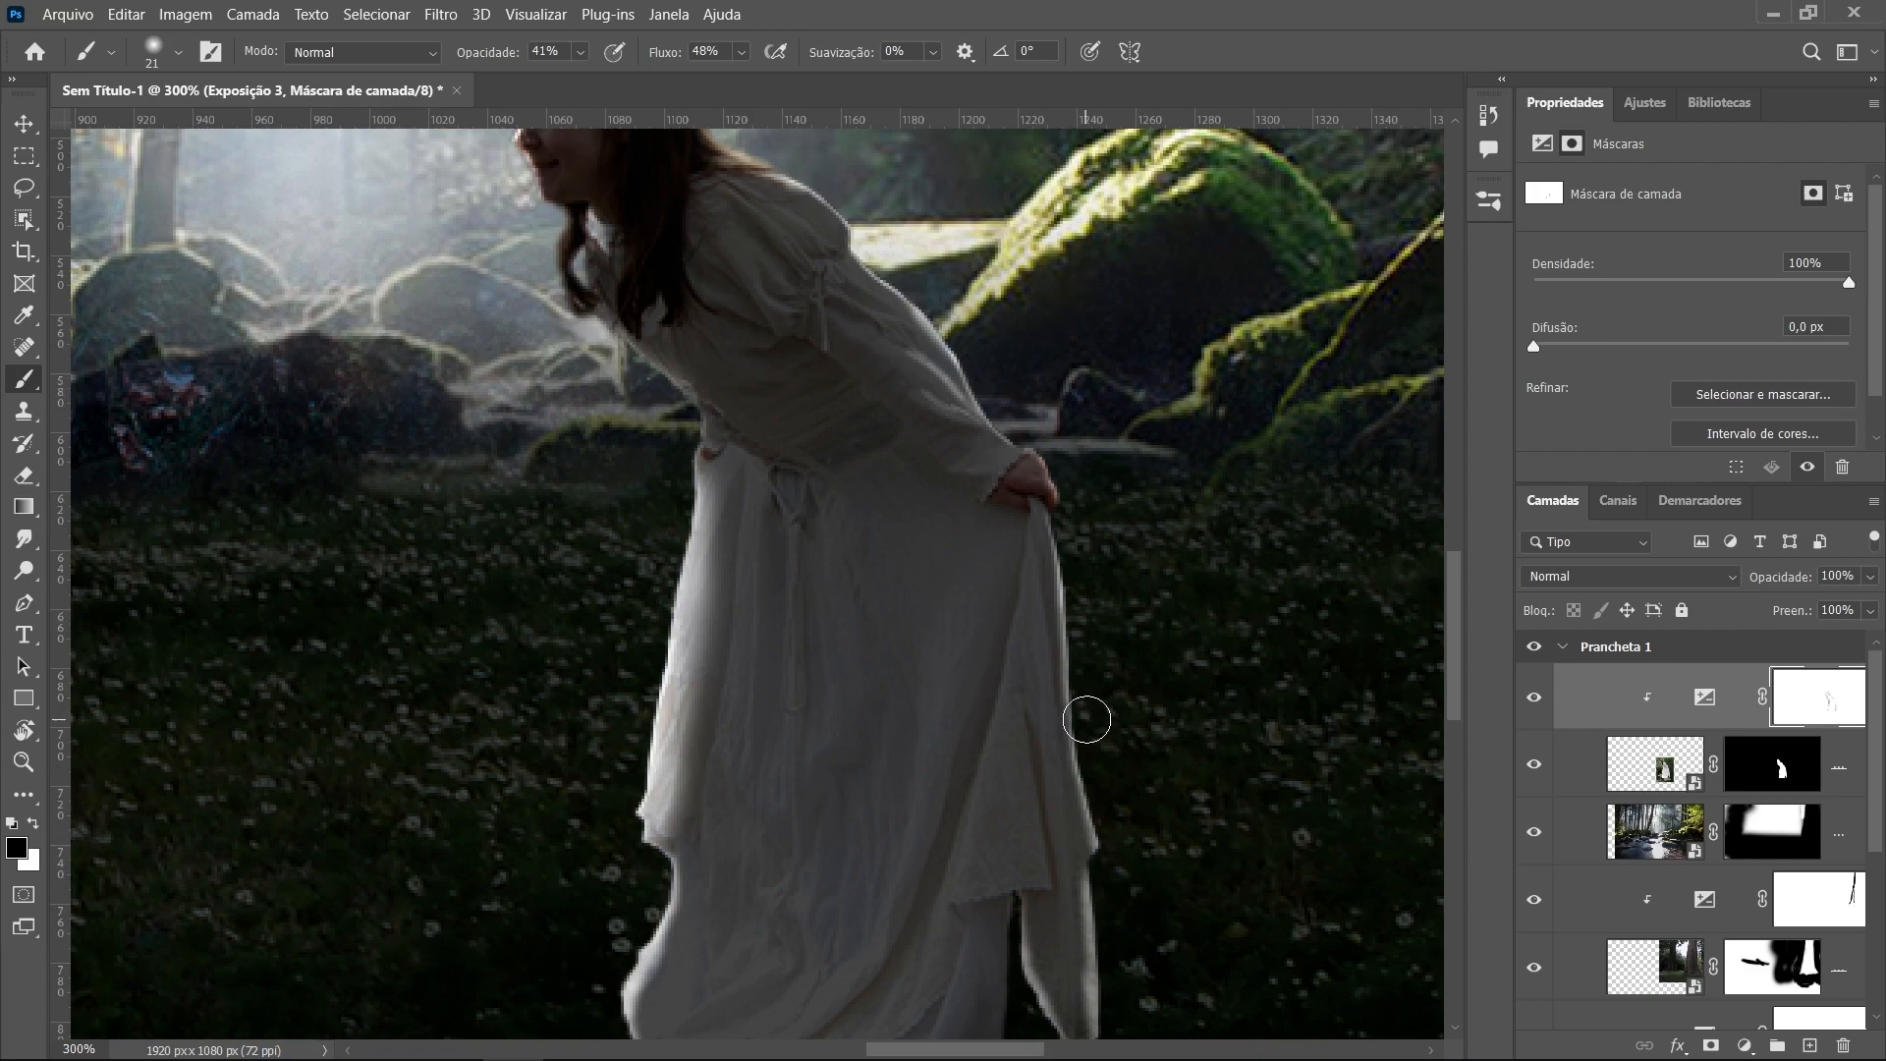
scroll(1061, 623, down, 1)
scroll(1120, 770, up, 3)
scroll(1117, 789, up, 1)
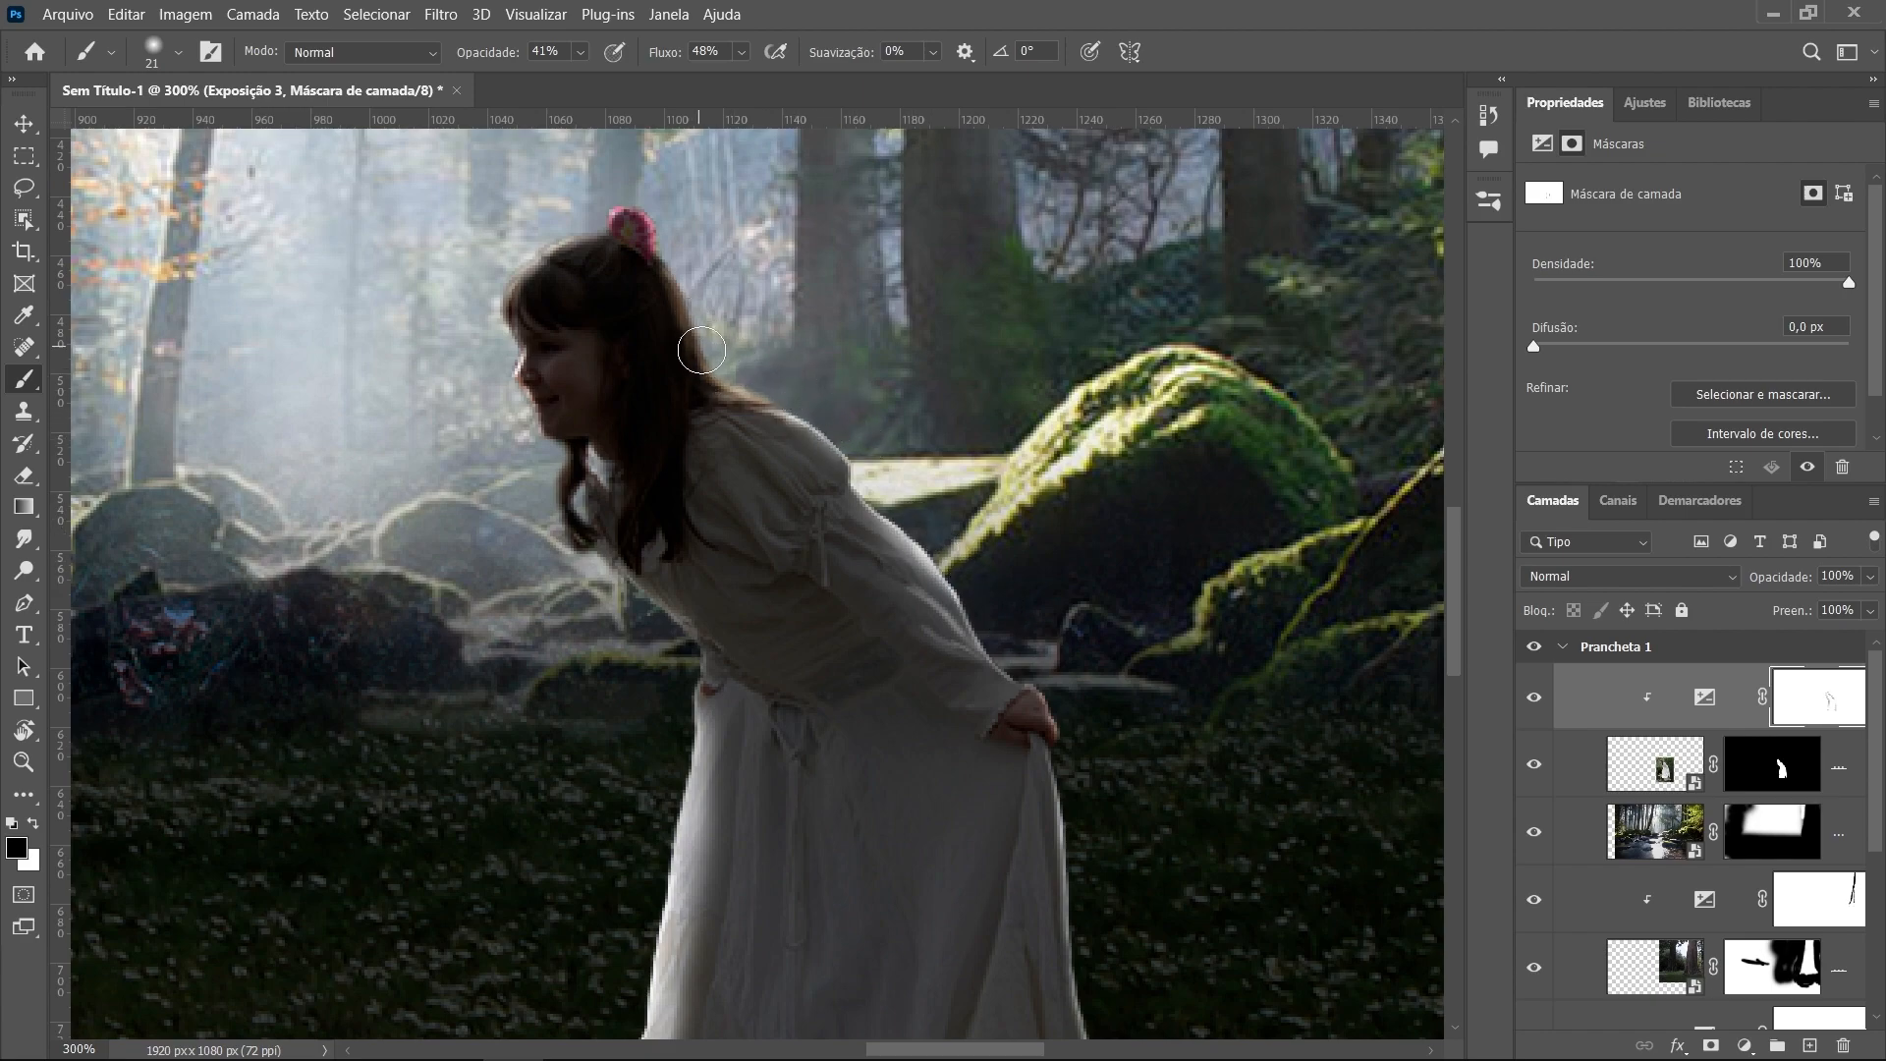
drag(674, 661, 697, 872)
Paint more soft light on the Exposure mask over the skirt's lower front and its trailing back edge
scroll(686, 833, down, 4)
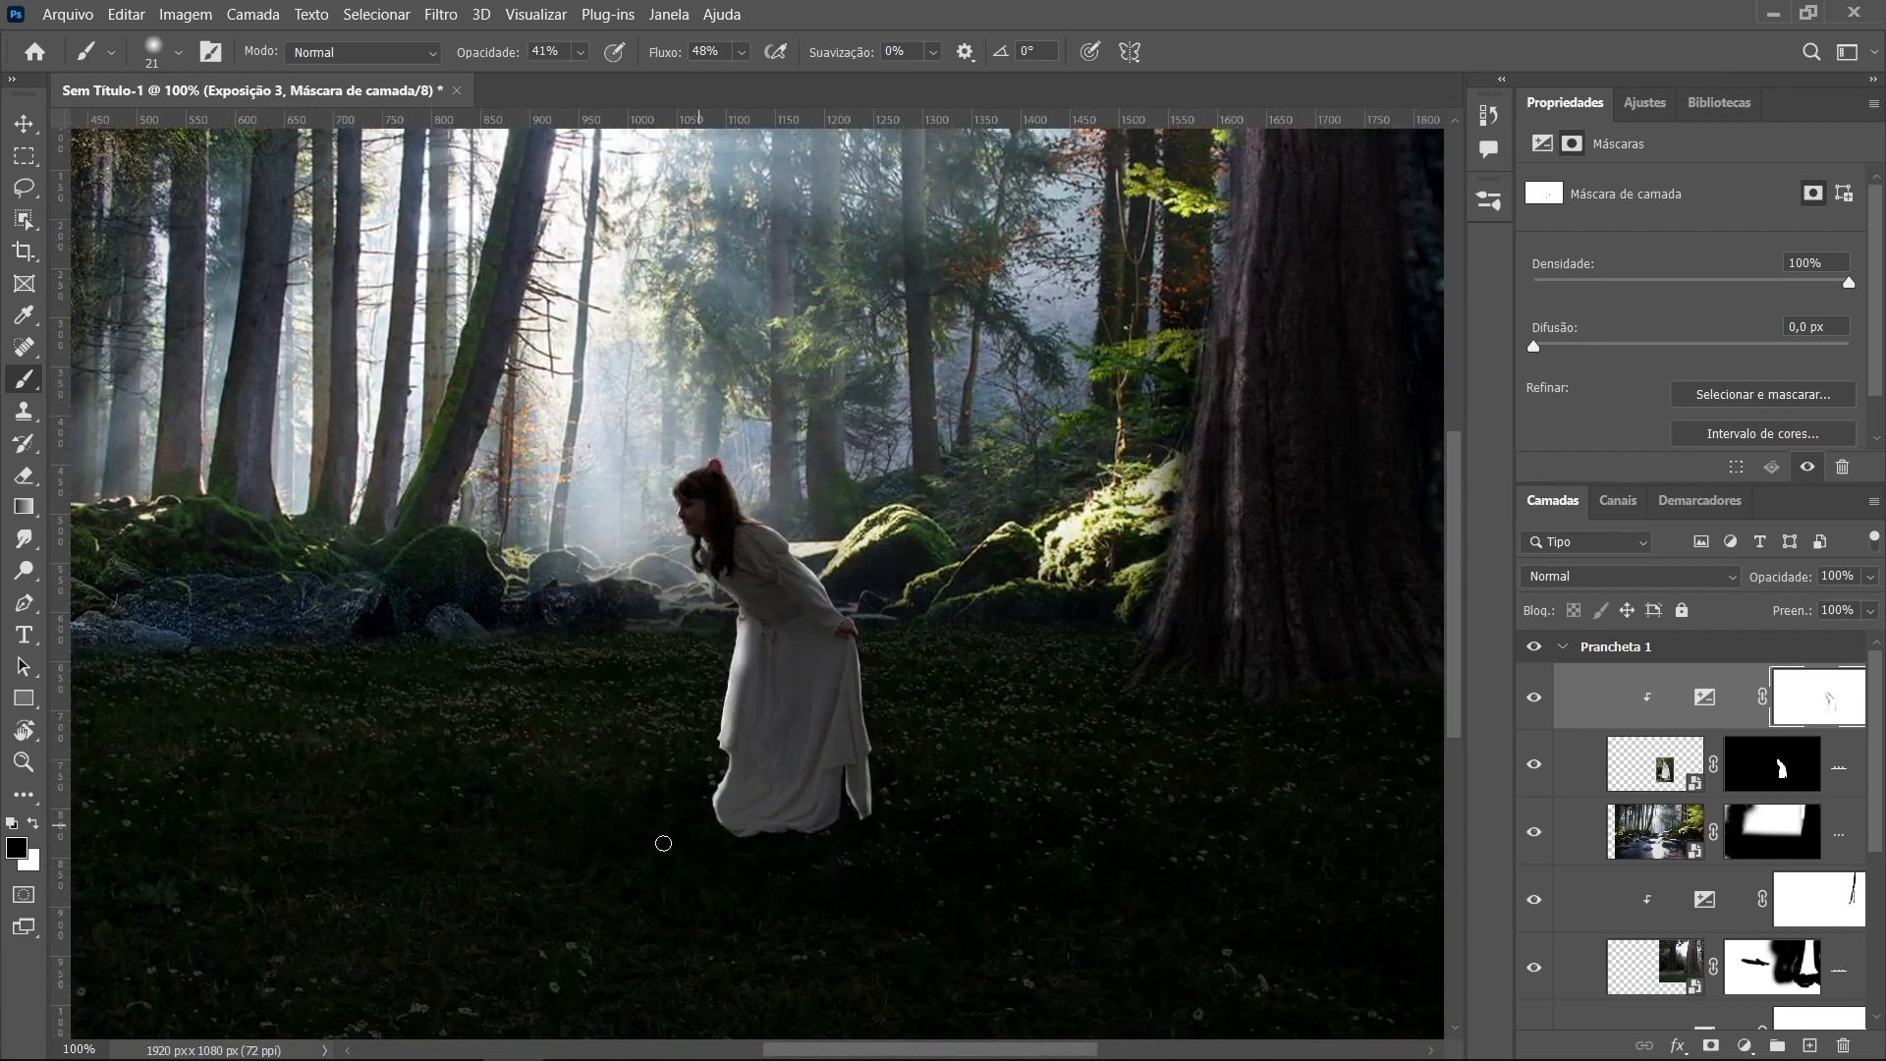
scroll(791, 859, up, 4)
drag(844, 795, 992, 415)
drag(936, 640, 957, 724)
mouse_move(1238, 403)
mouse_down()
mouse_move(1250, 631)
mouse_move(1257, 614)
mouse_up()
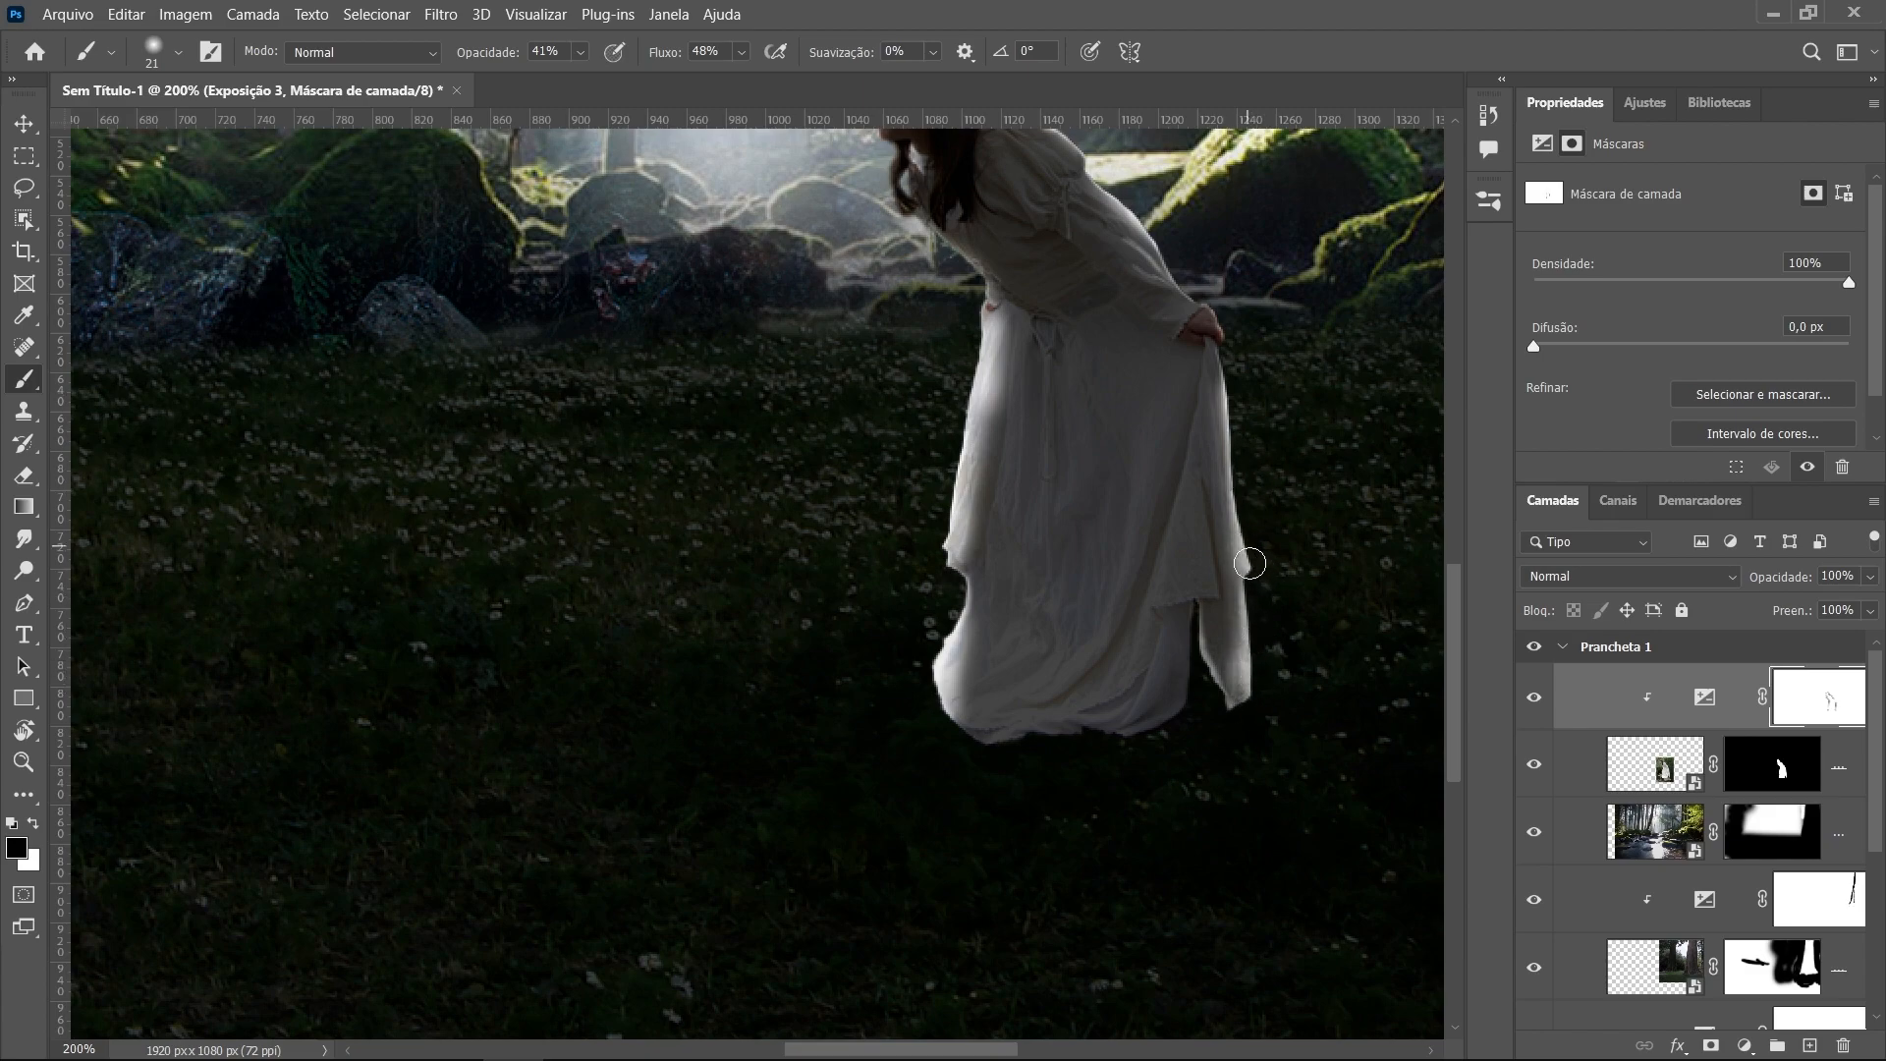
drag(1167, 250, 1201, 601)
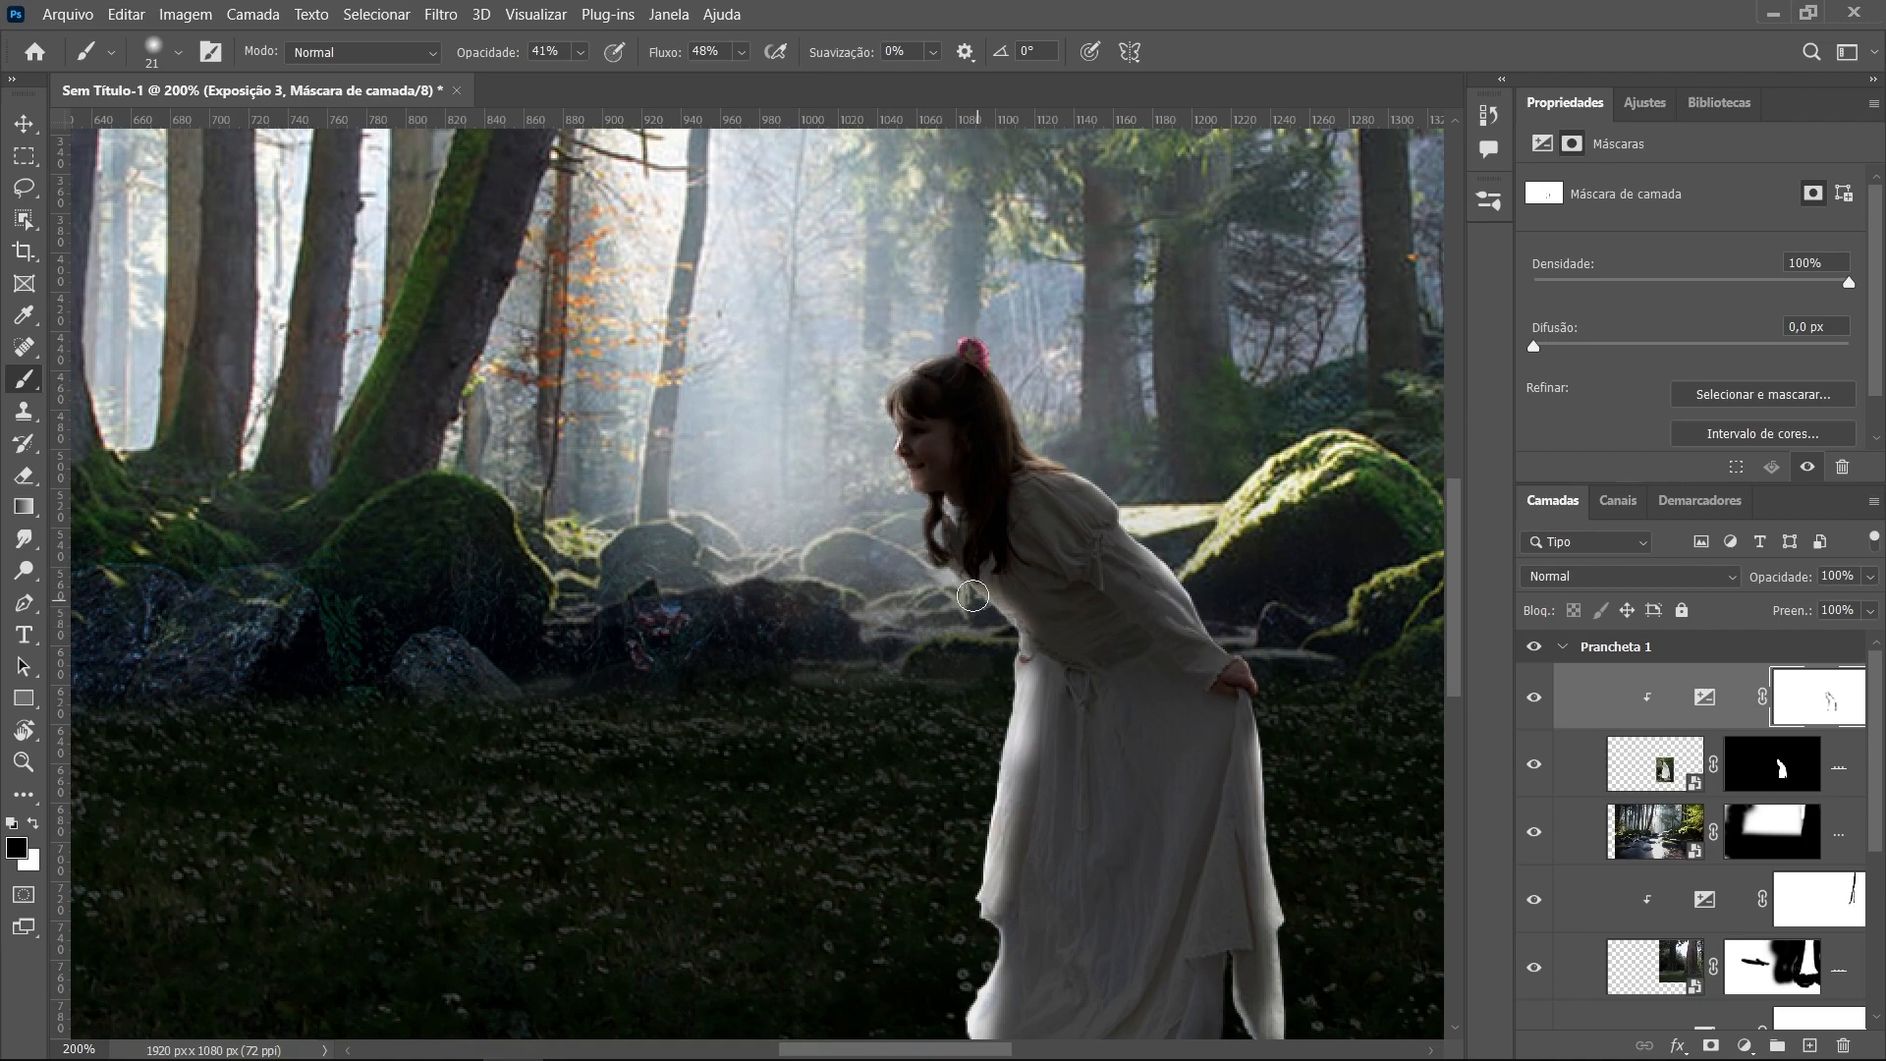
key(ctrl+0)
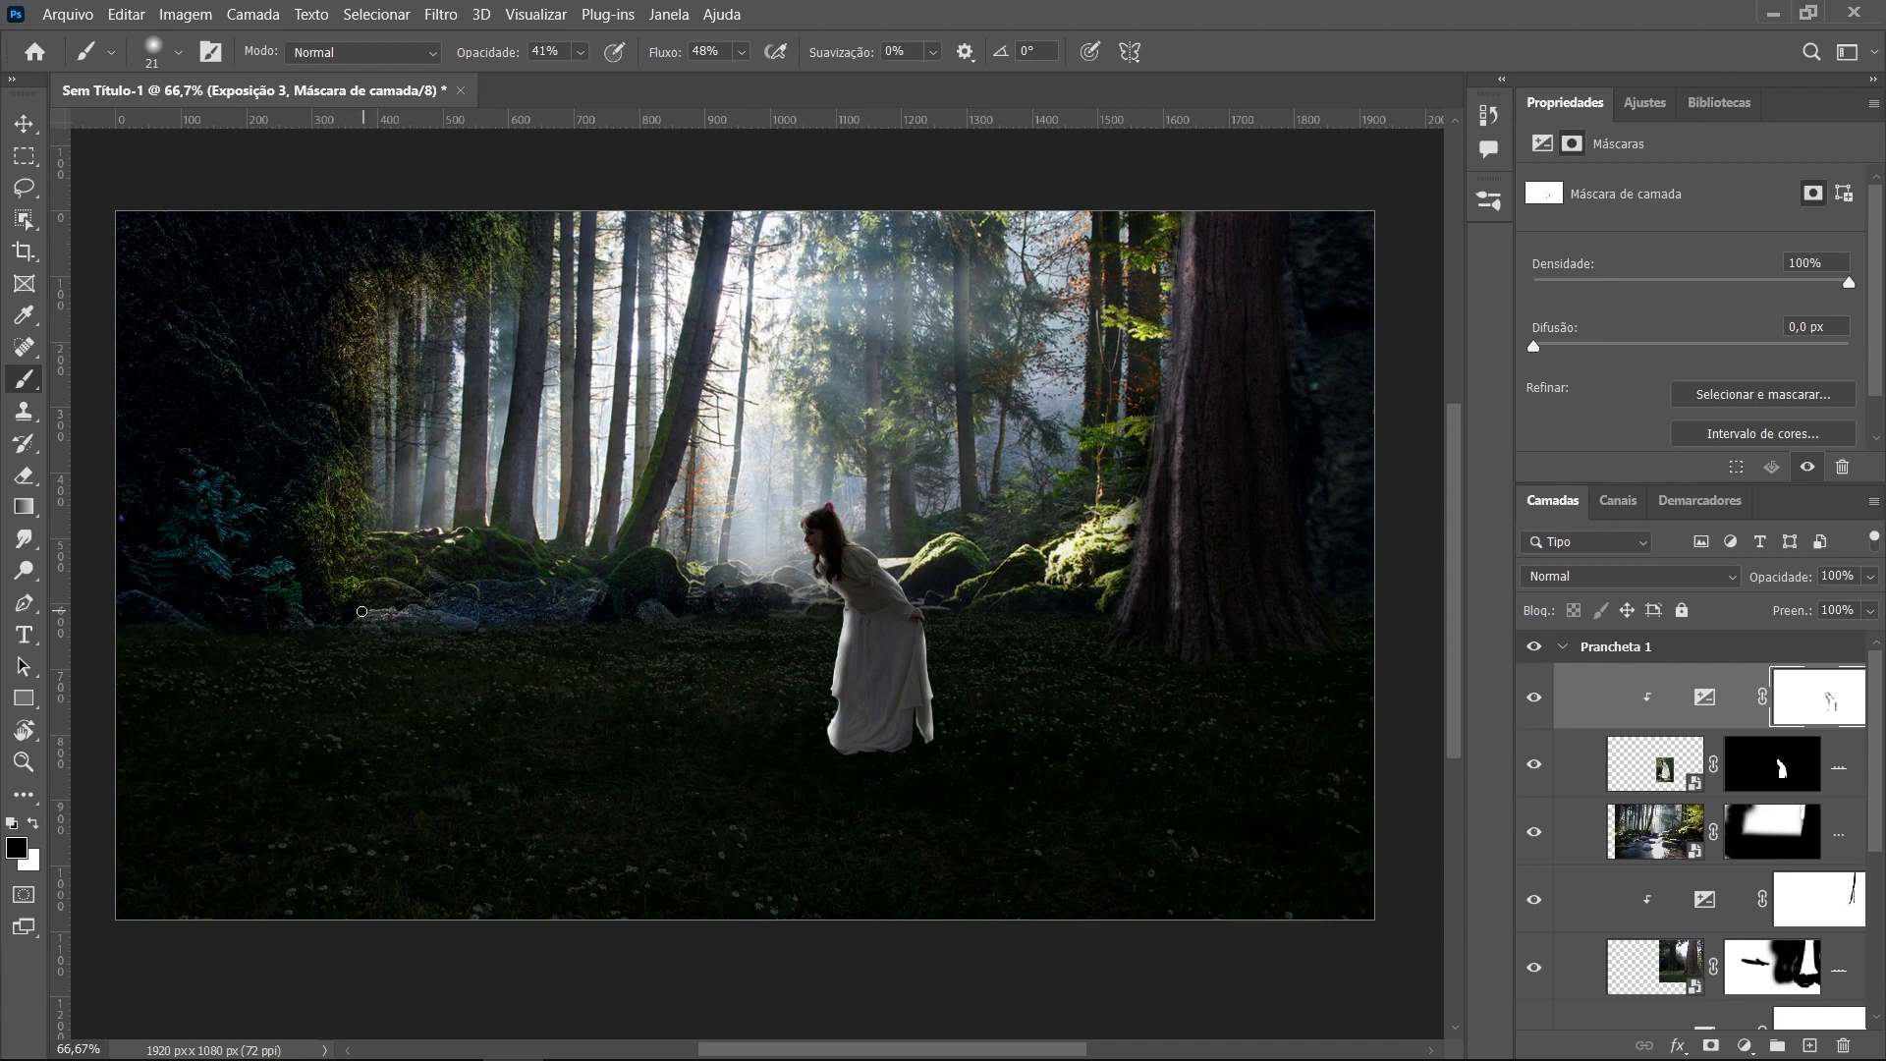
Add a new empty layer between the girl and the forest layer, and reset the painting colors to default black and white
click(1734, 807)
click(1810, 1044)
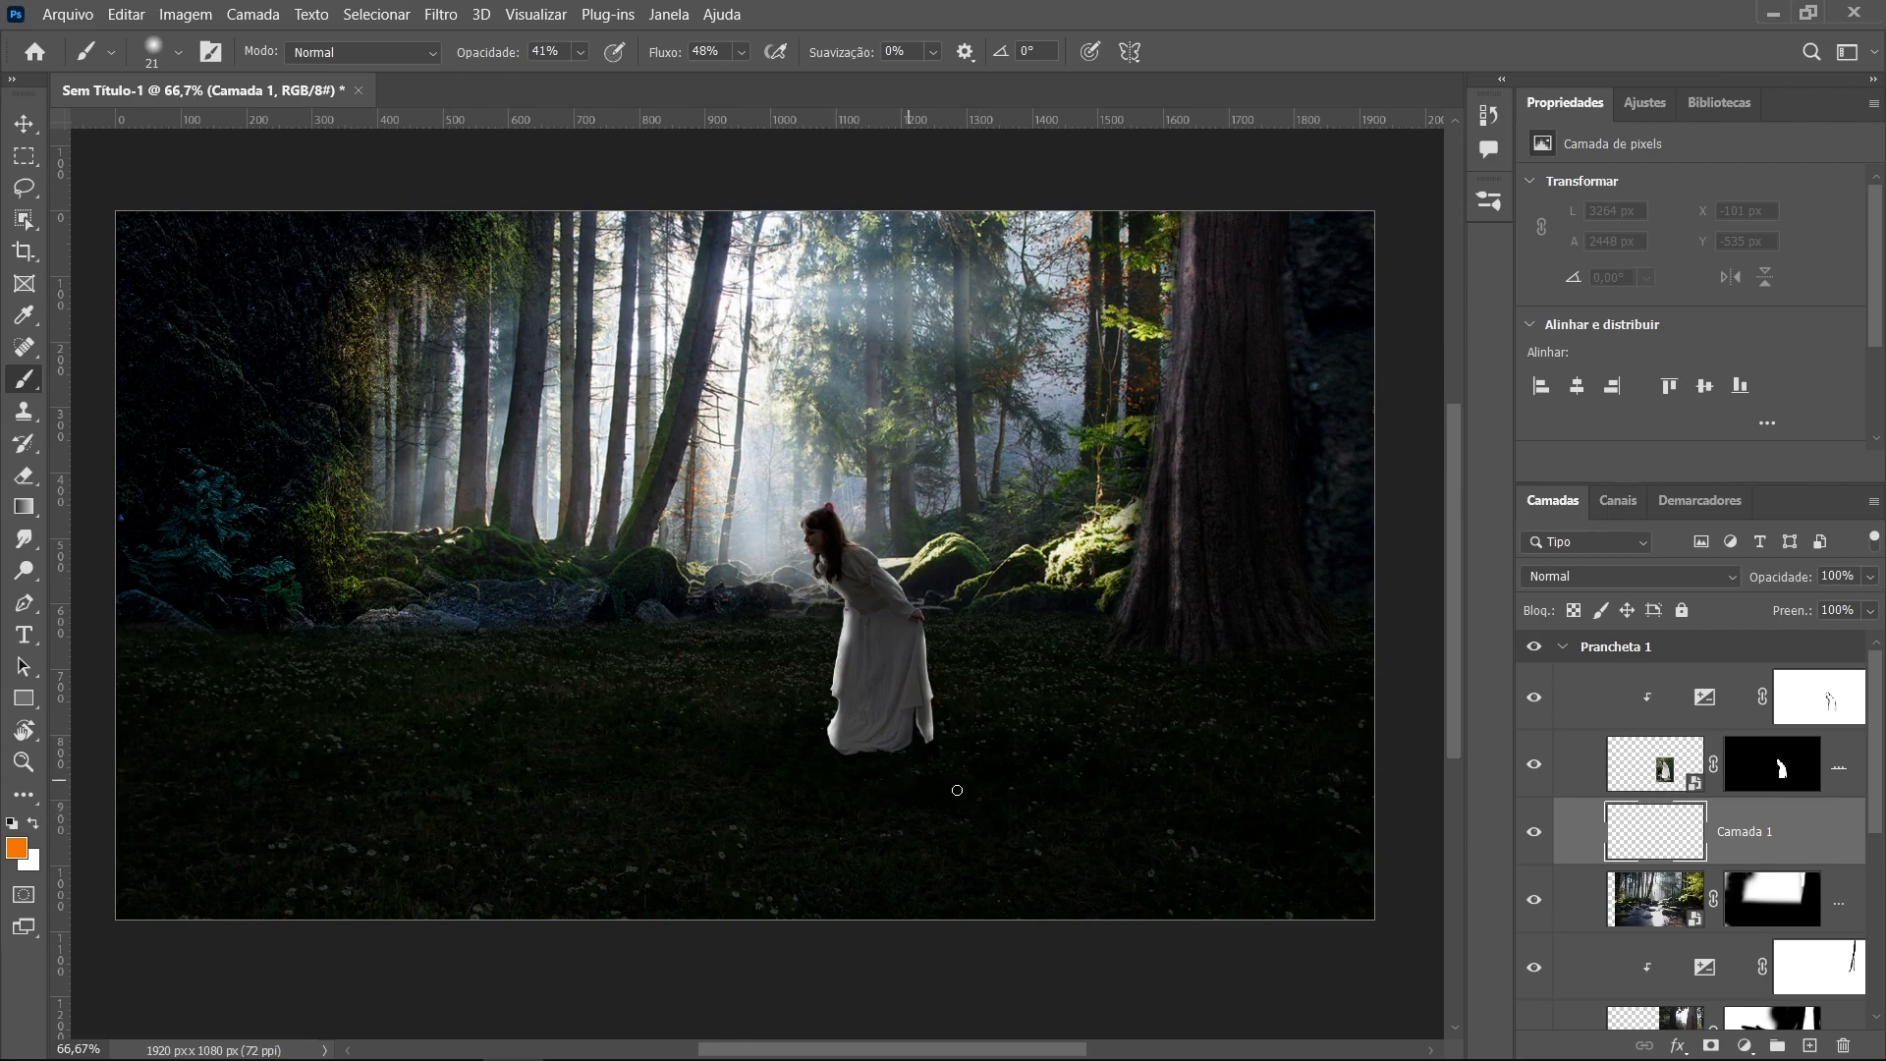
scroll(919, 801, down, 2)
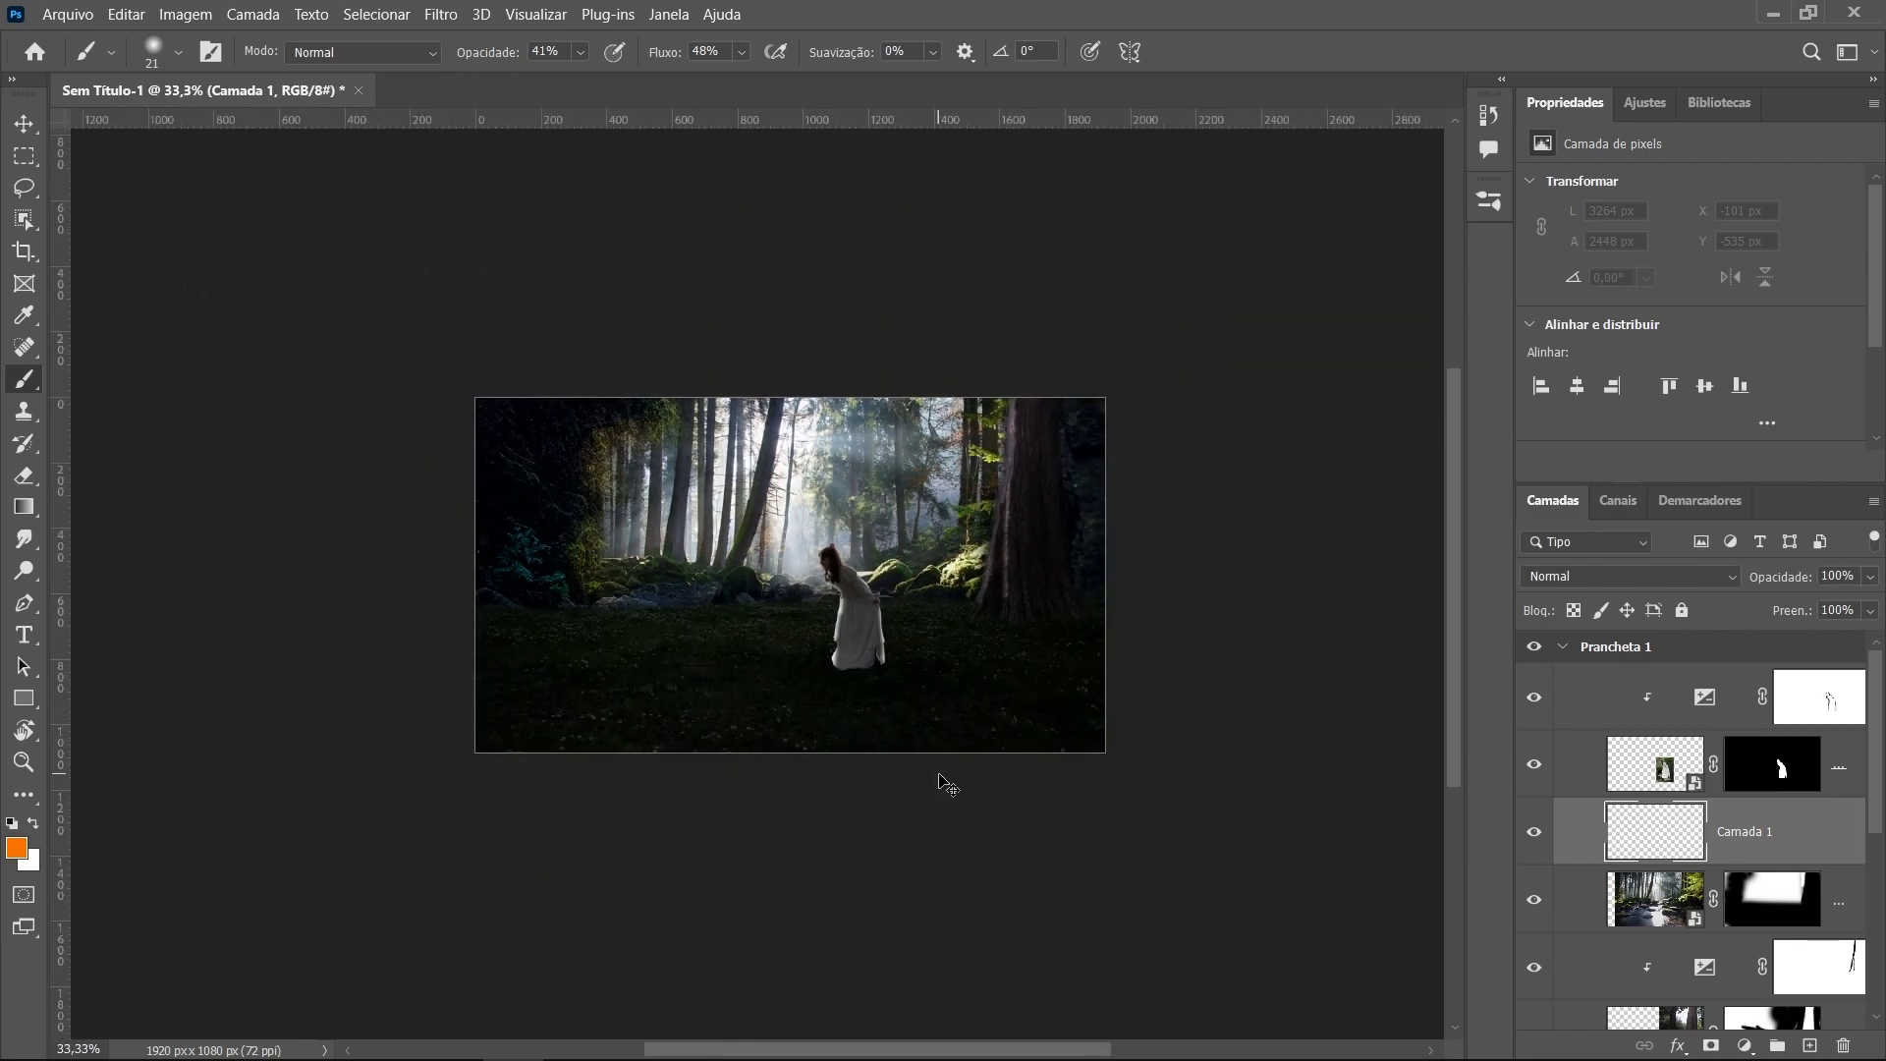
scroll(944, 784, up, 1)
scroll(943, 784, up, 2)
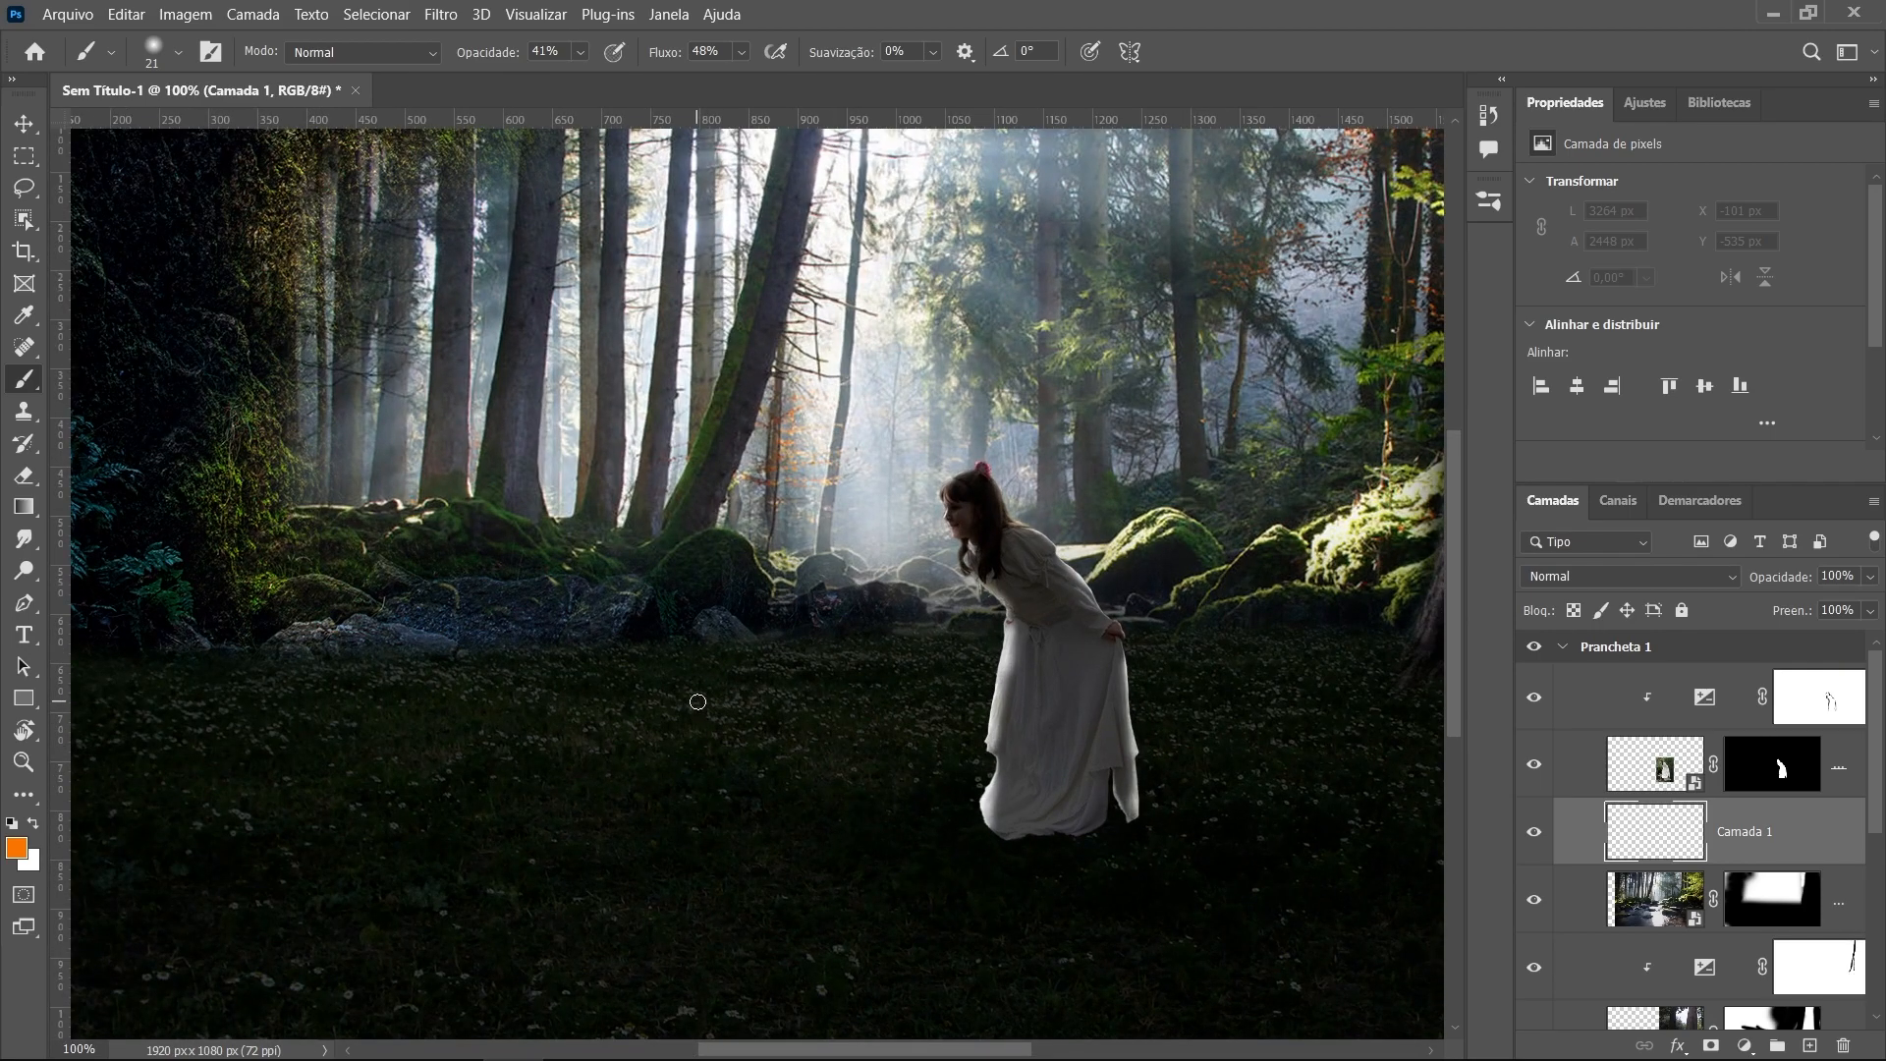
key(d)
Set the soft round brush to 58 px and flatten its tip into a horizontal ellipse for painting the girl's shadow
mouse_move(1096, 794)
mouse_down()
mouse_move(1018, 694)
mouse_move(921, 634)
mouse_up()
right_click(987, 696)
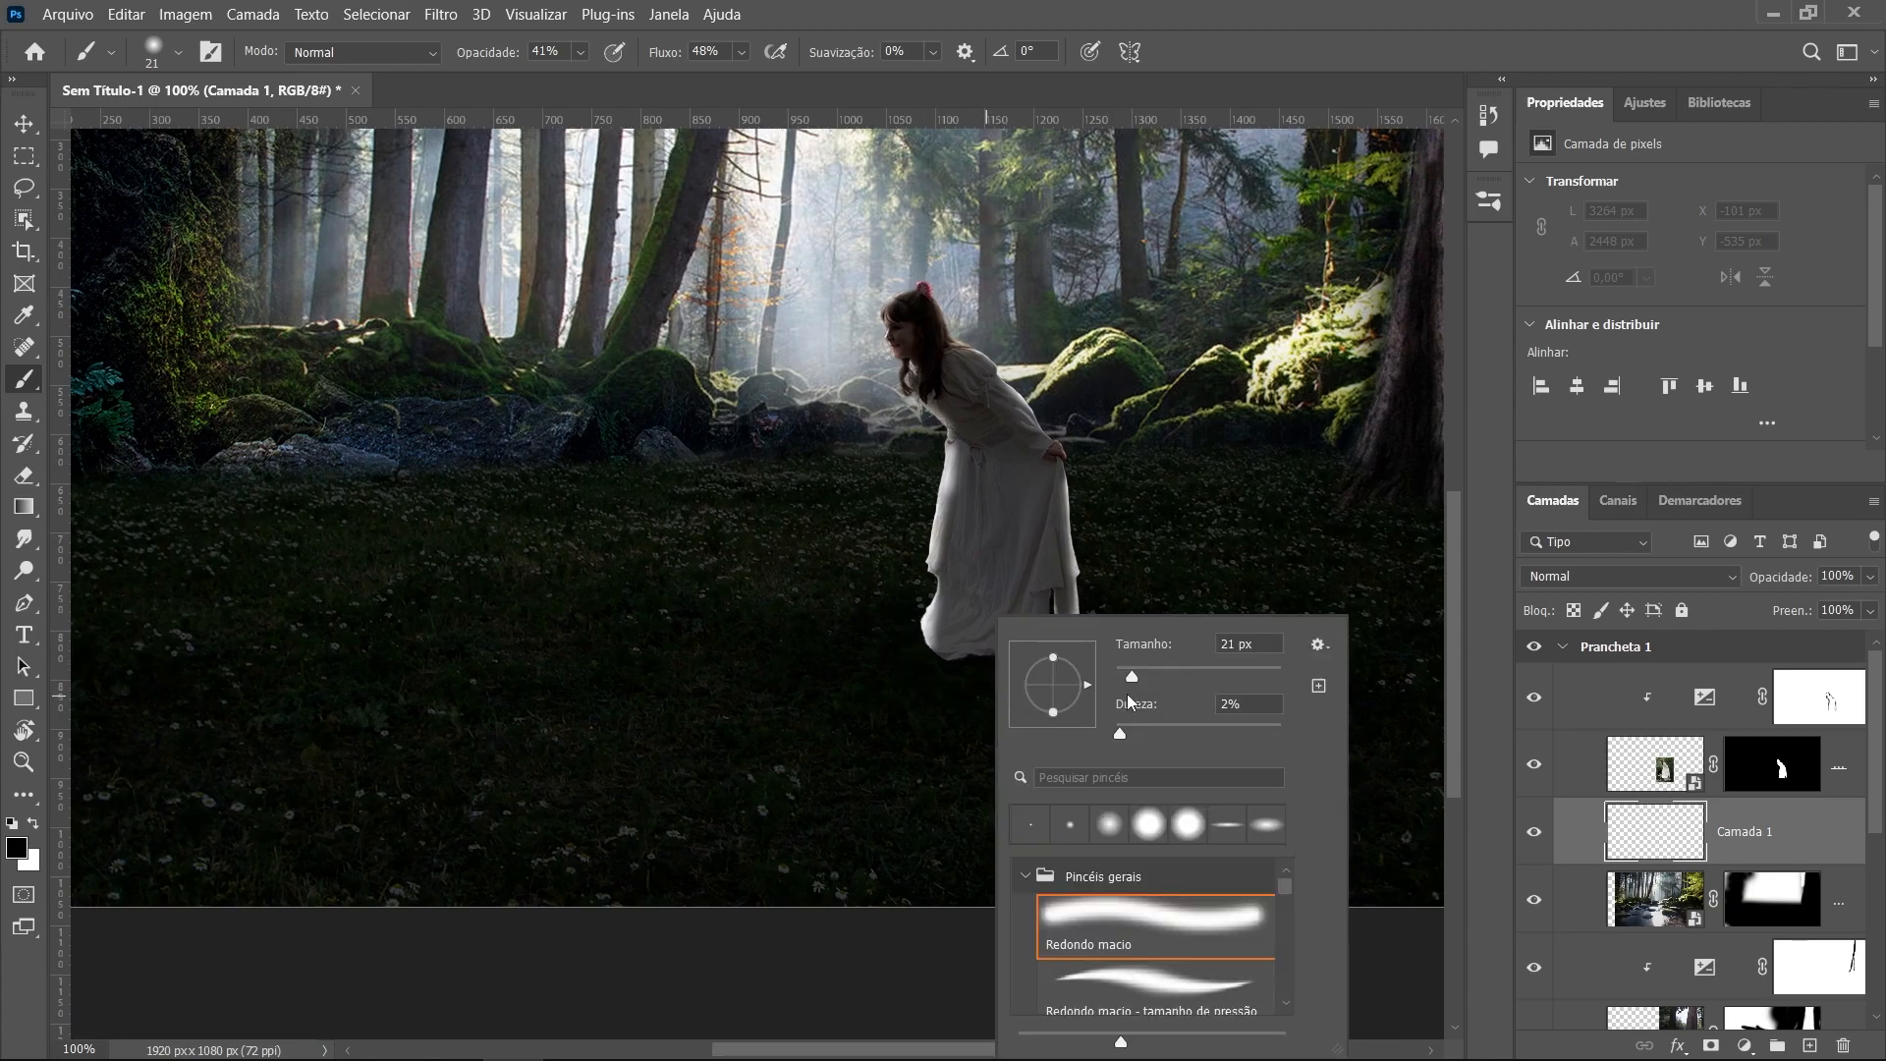
drag(1130, 679, 1128, 676)
drag(940, 682, 983, 677)
right_click(991, 675)
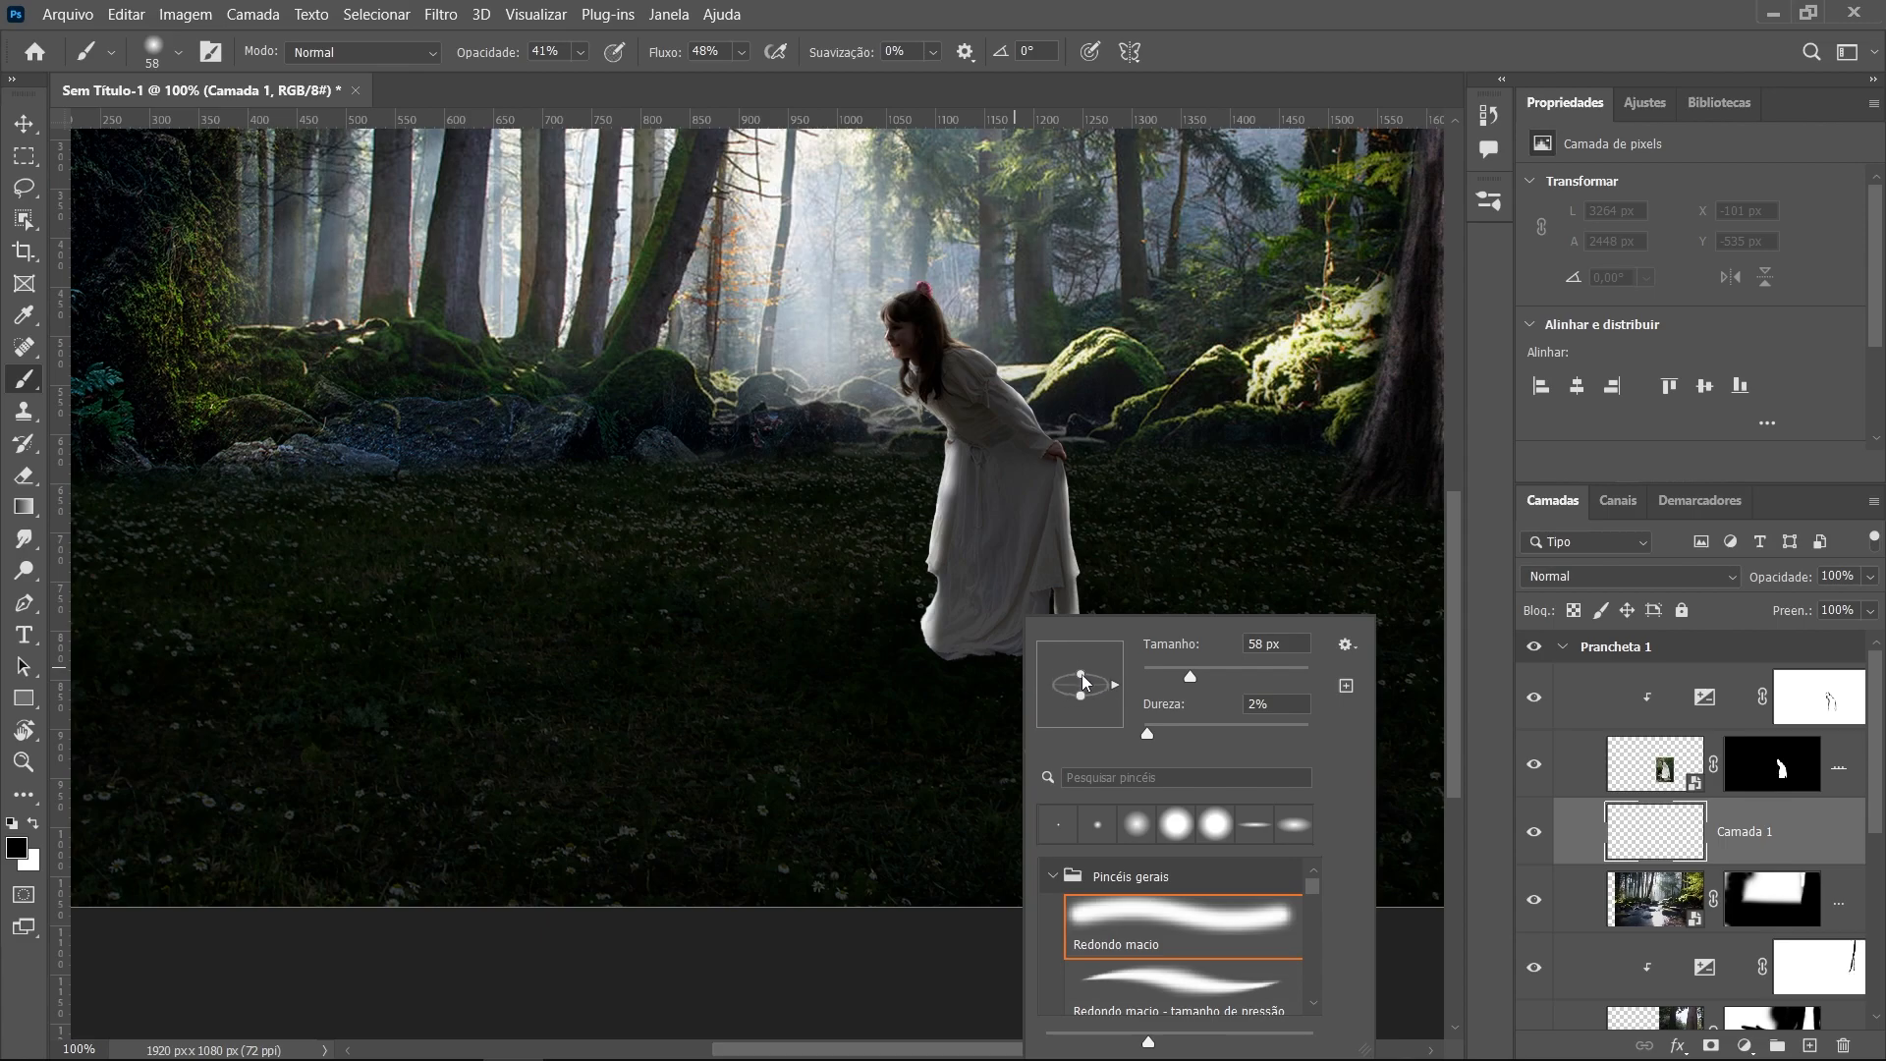
click(952, 650)
Paint a black shadow on the new layer from the skirt's hem across the grass toward the bottom of the image
drag(952, 650, 1024, 851)
drag(987, 680, 1062, 886)
drag(1014, 655, 1078, 844)
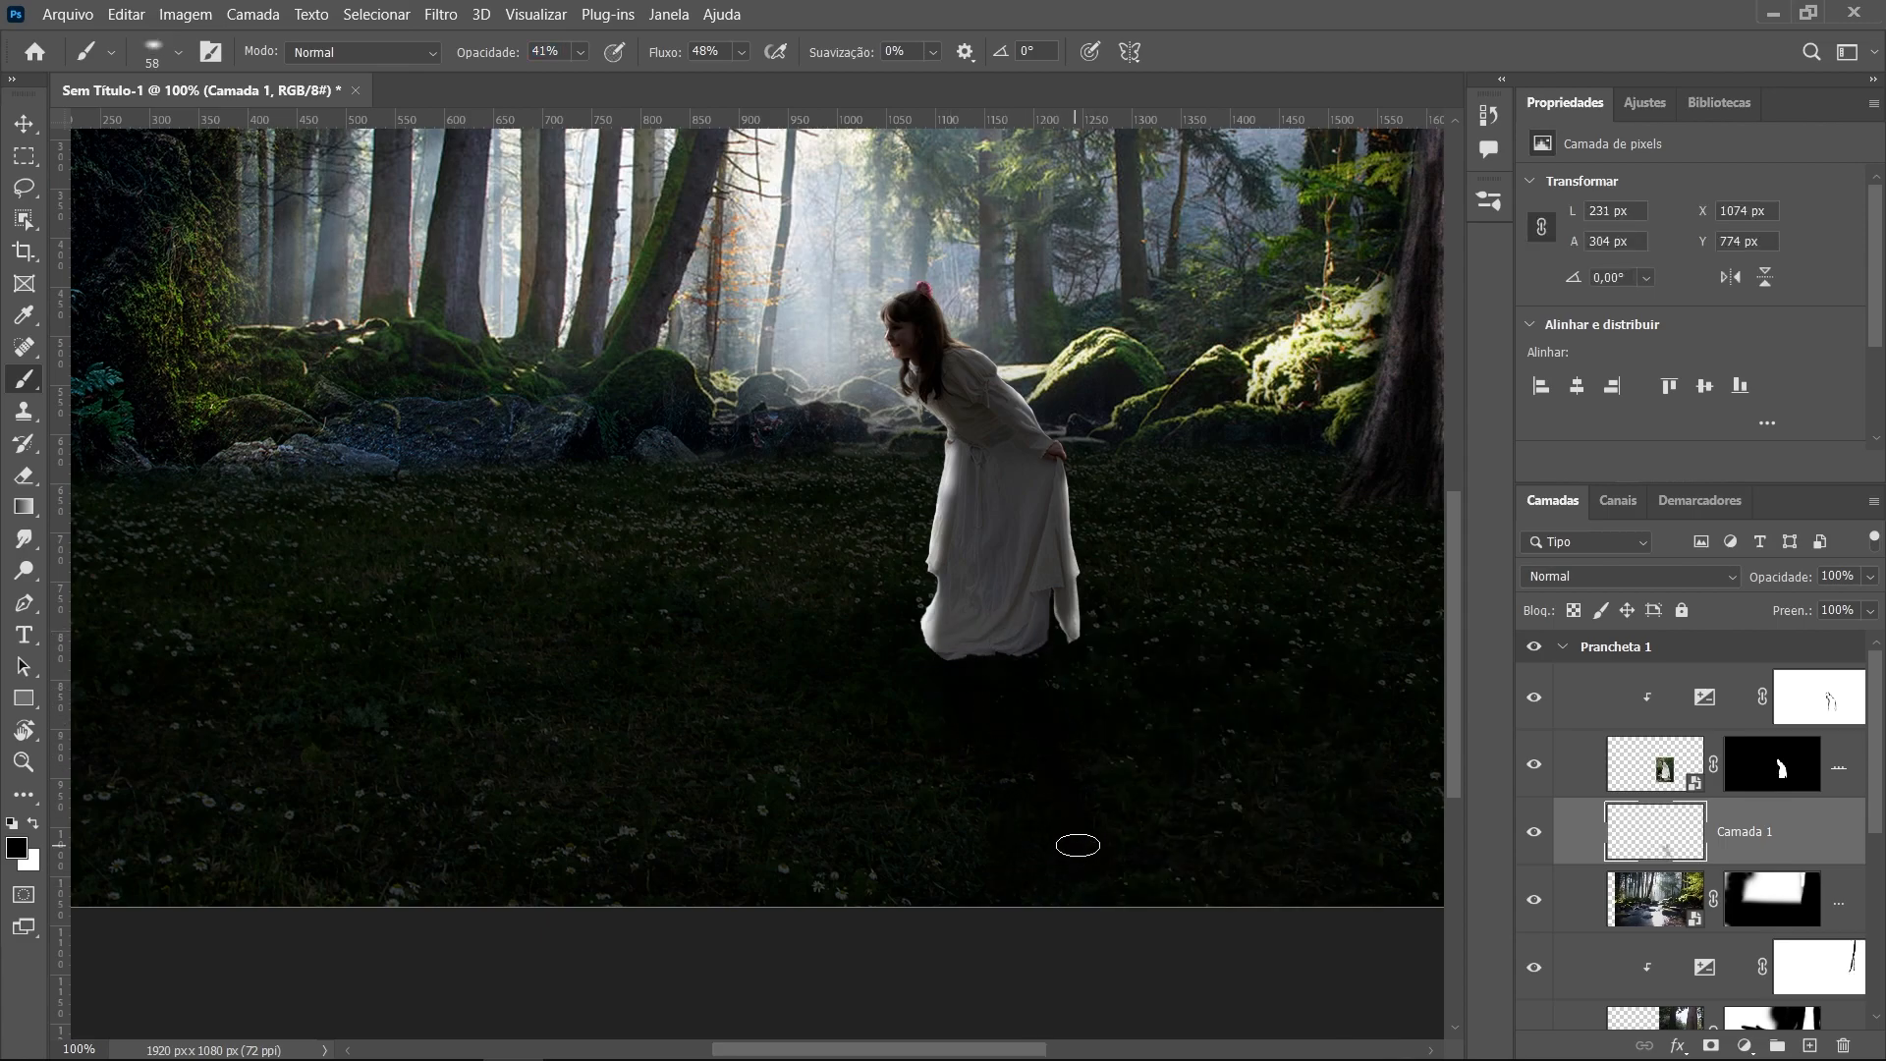
drag(1065, 656, 1104, 896)
drag(964, 655, 1002, 841)
drag(993, 737, 1061, 910)
drag(1082, 678, 1075, 739)
drag(934, 652, 1028, 914)
drag(1038, 627, 1098, 873)
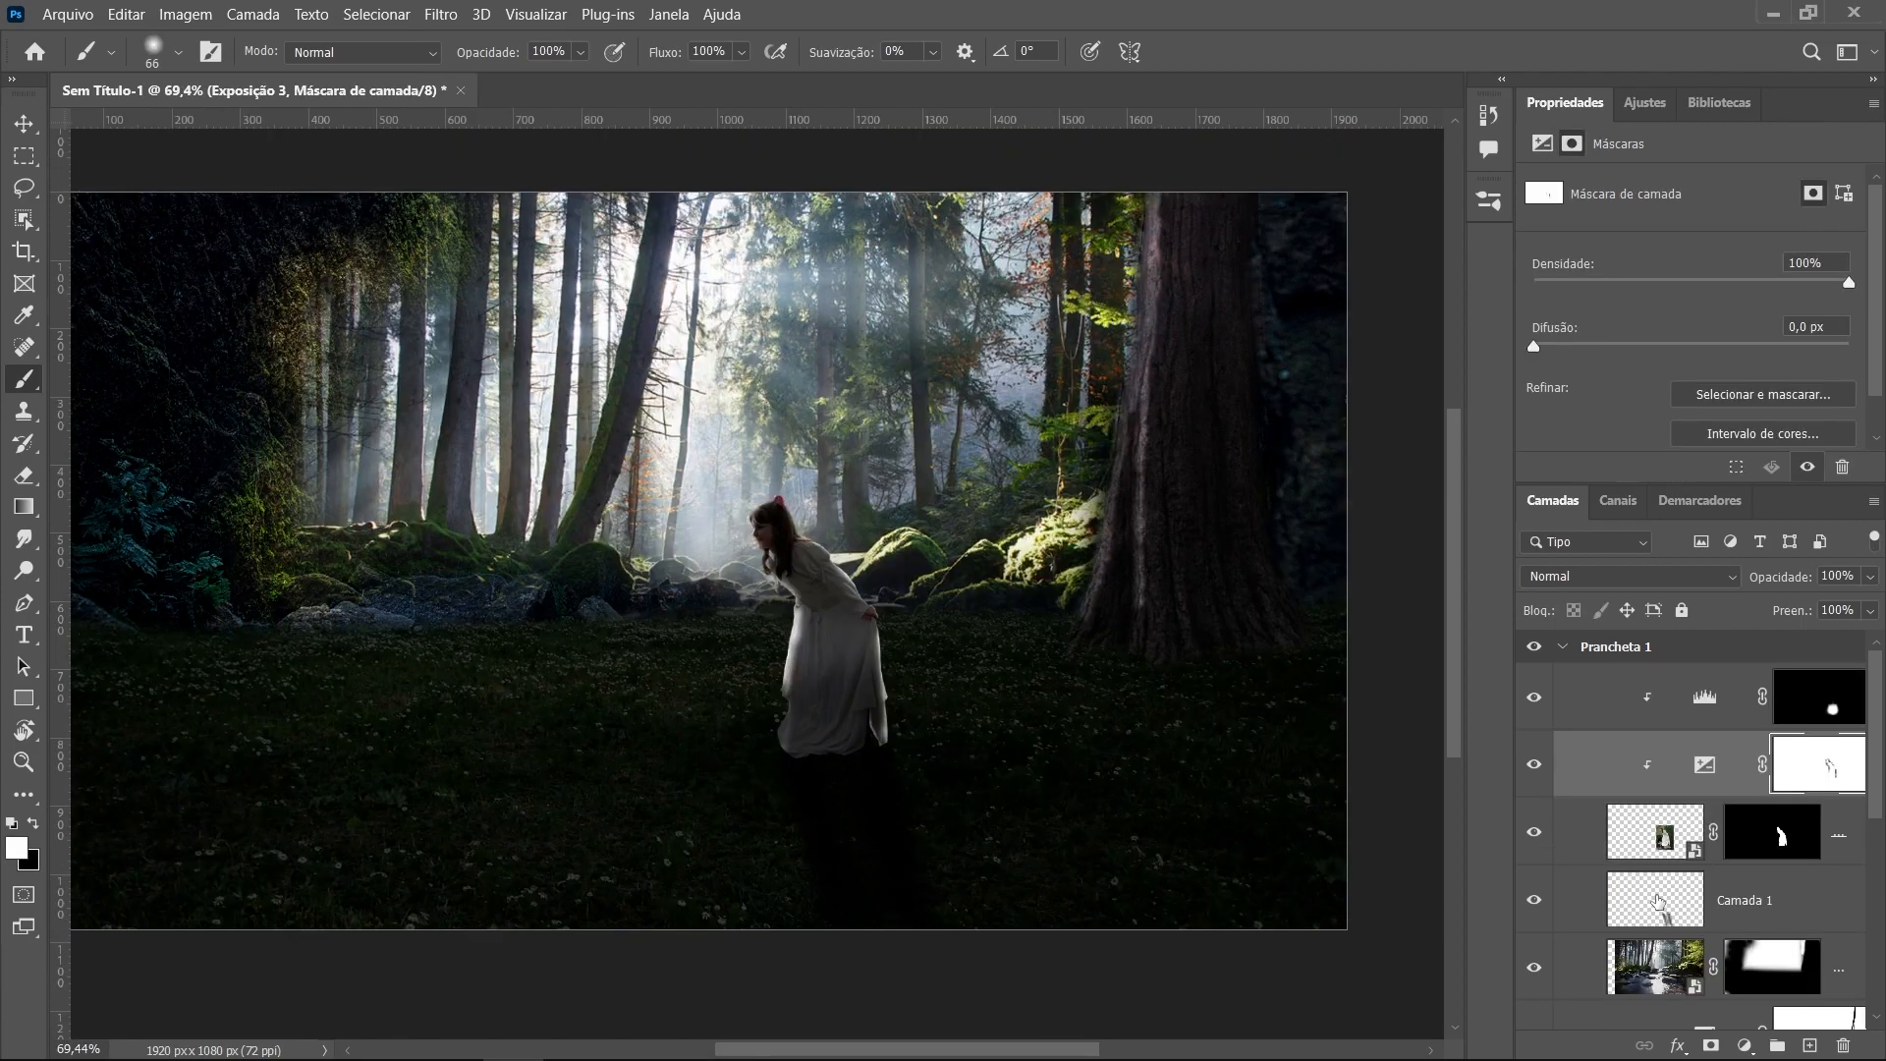
Blend the shadow layer into the grass by raising the underlying layer's dark limit in its Blend If options
click(1657, 901)
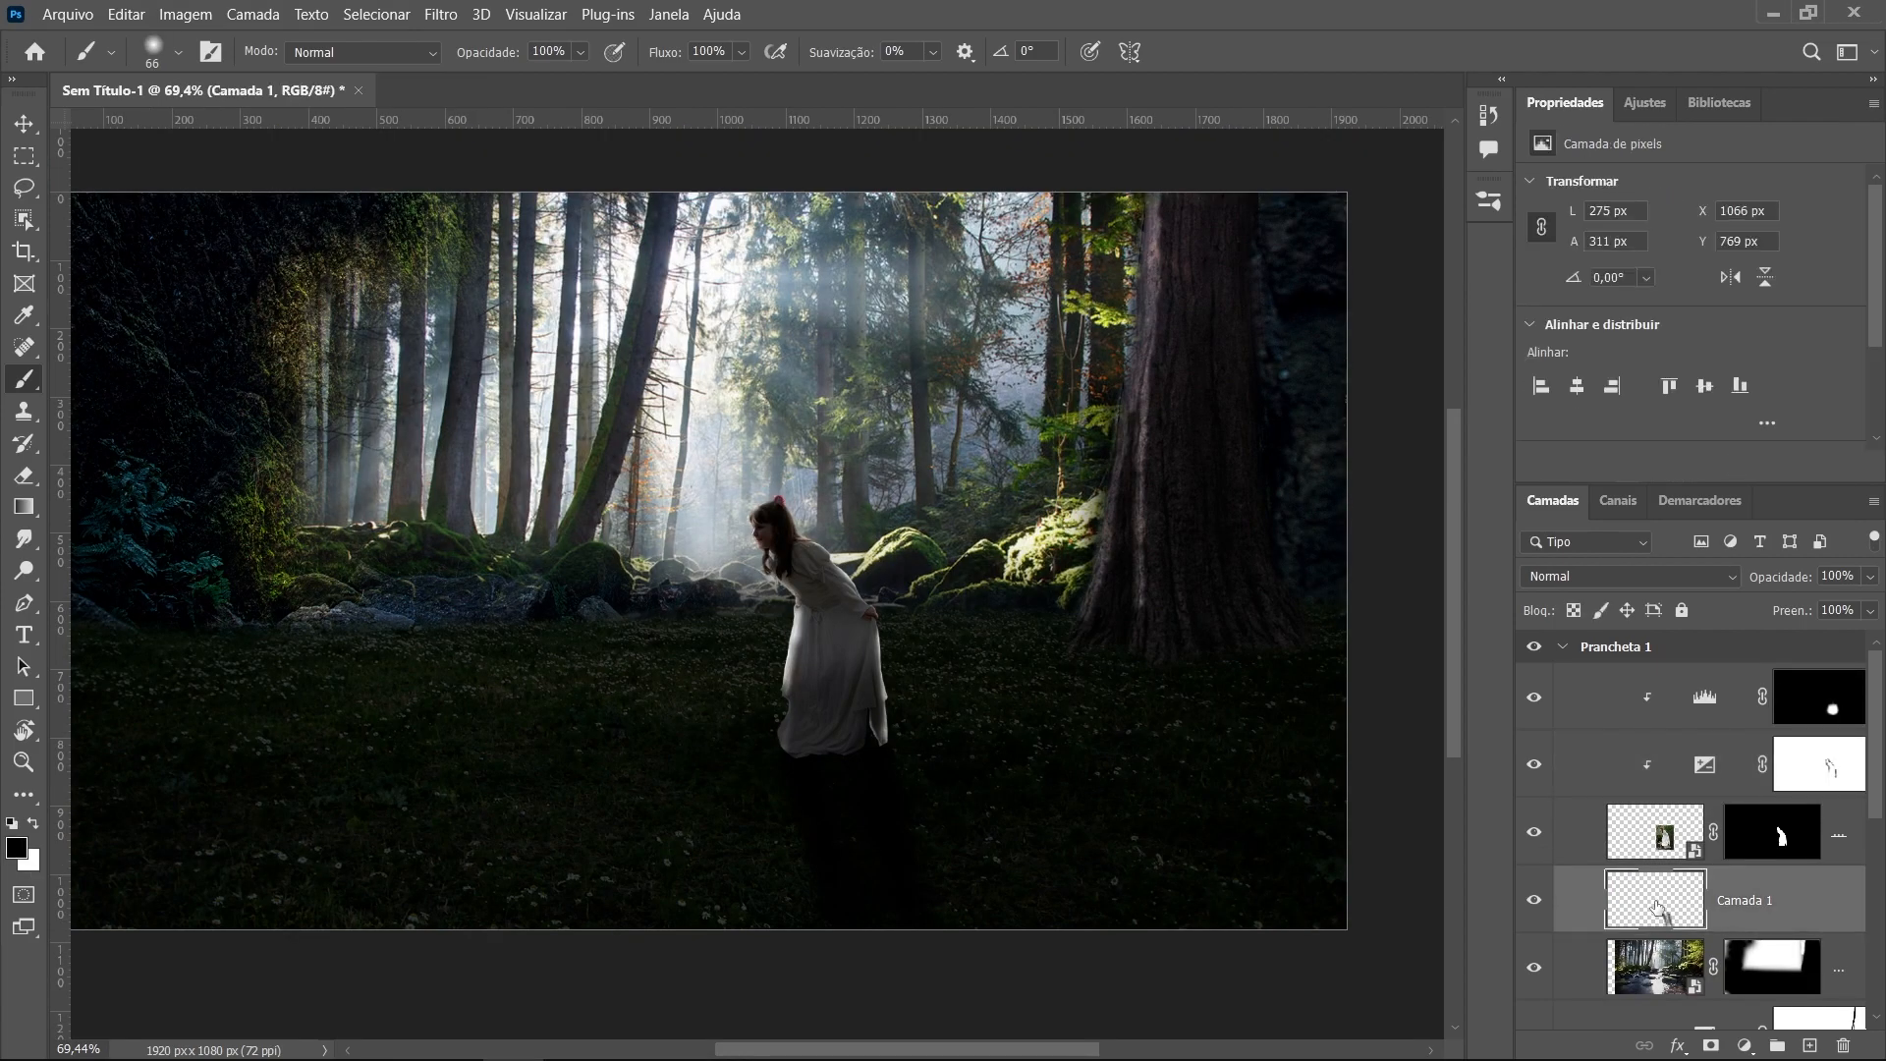
click(1534, 900)
click(1533, 899)
right_click(1782, 902)
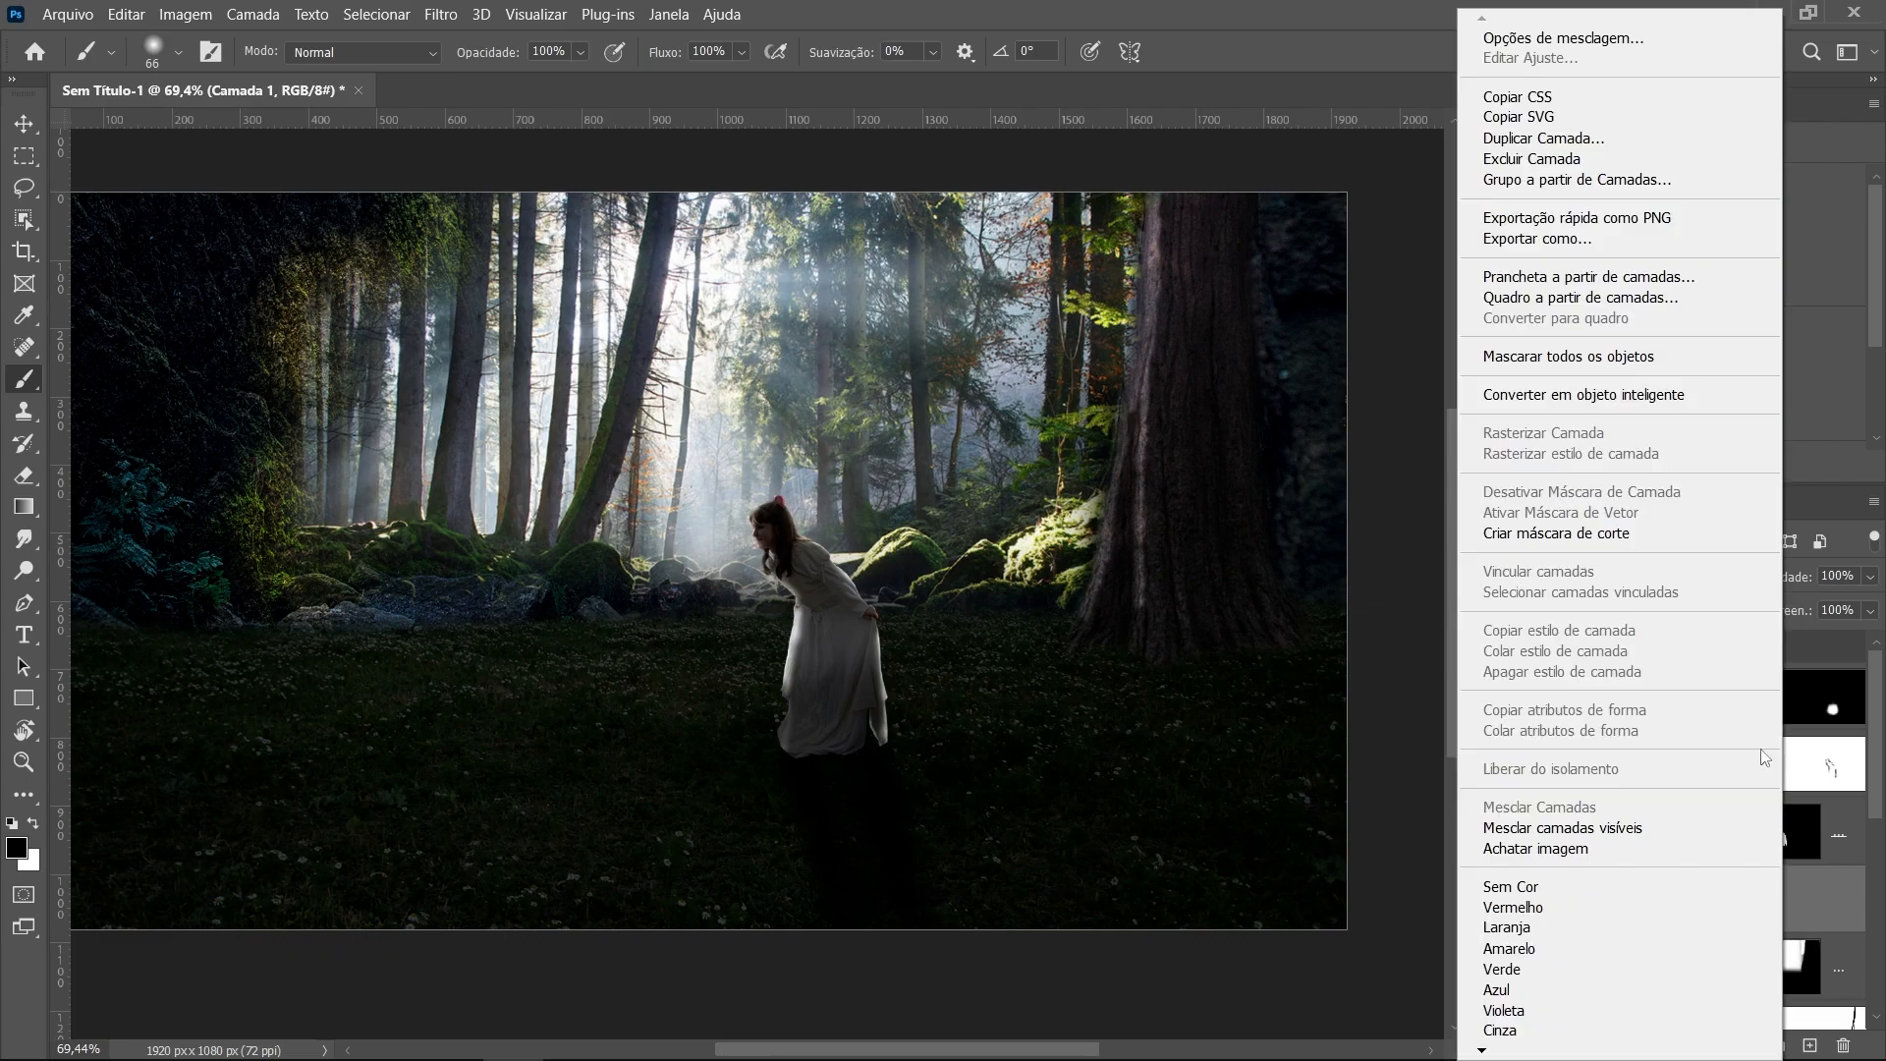
click(1617, 44)
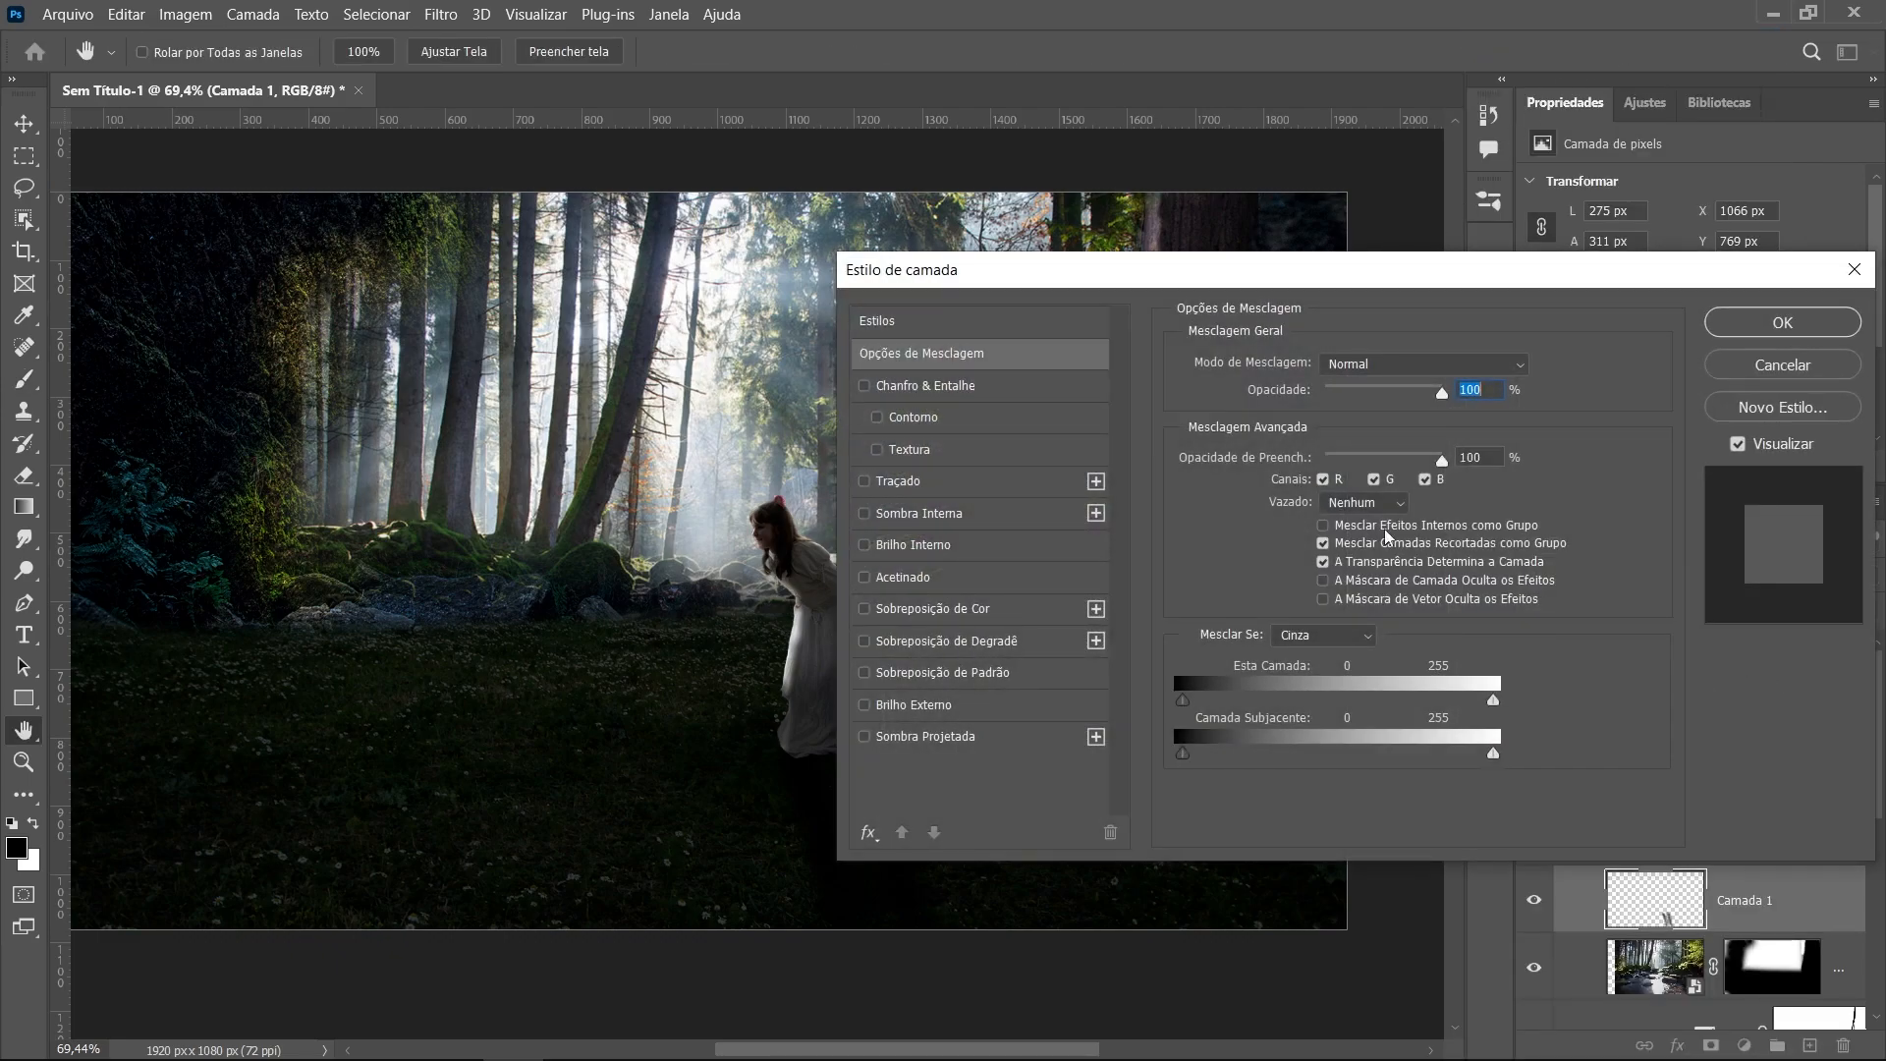
drag(1179, 273, 1410, 145)
drag(1415, 624, 1454, 629)
drag(1785, 143, 978, 261)
click(1198, 312)
key(b)
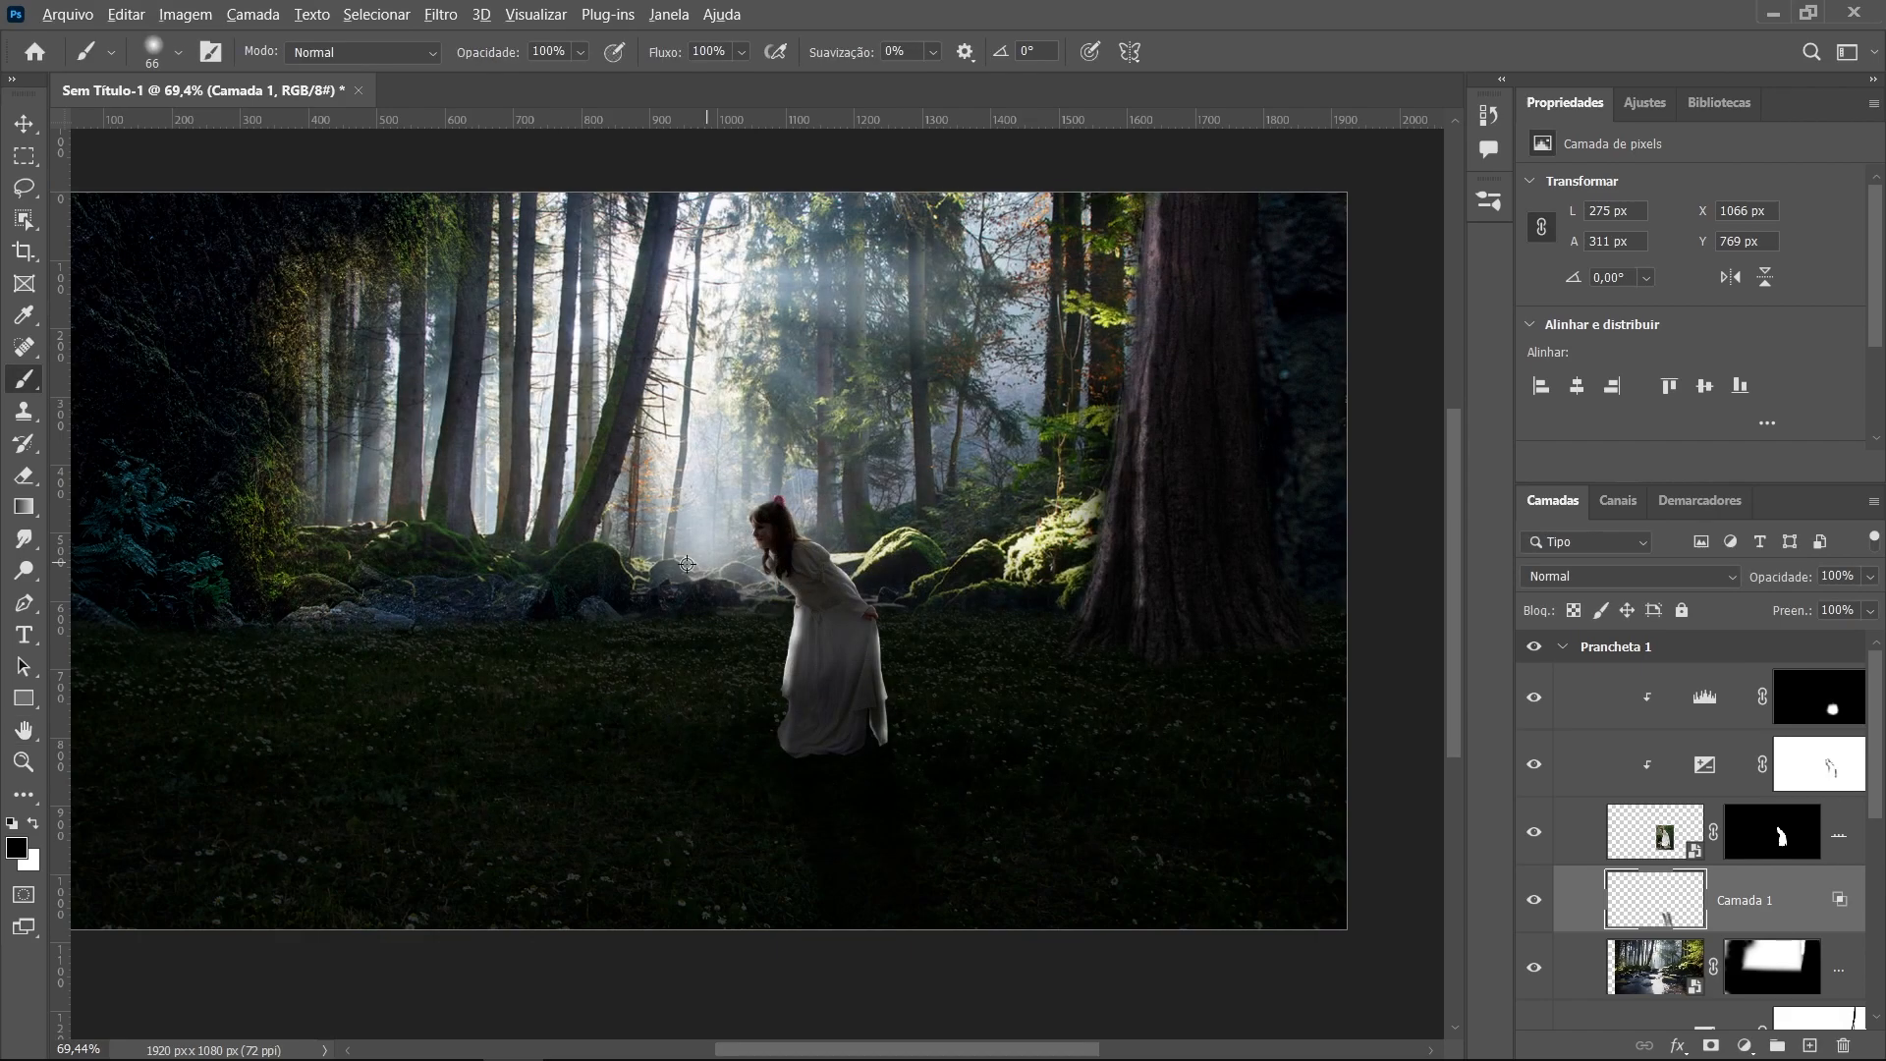
scroll(611, 696, down, 2)
scroll(679, 718, up, 3)
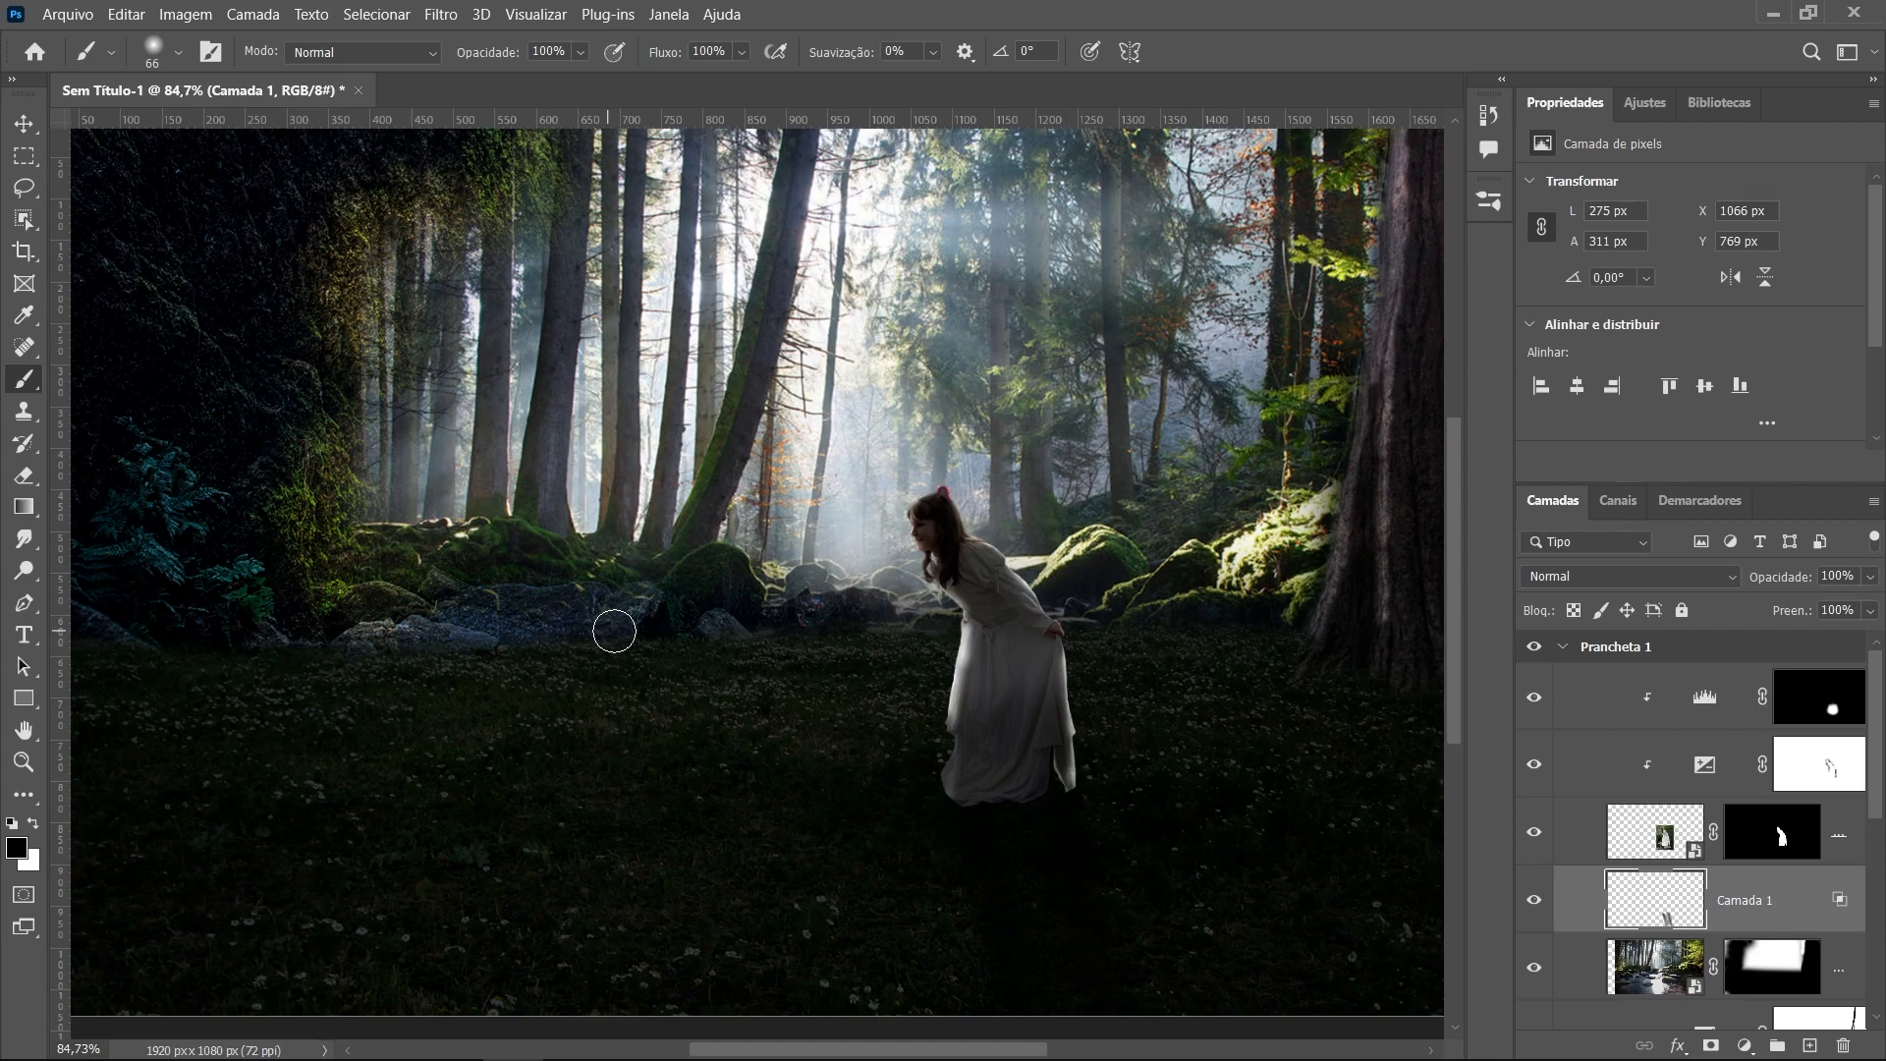
Place the Deer image from the art folder as an embedded object above the shadow layer
click(93, 19)
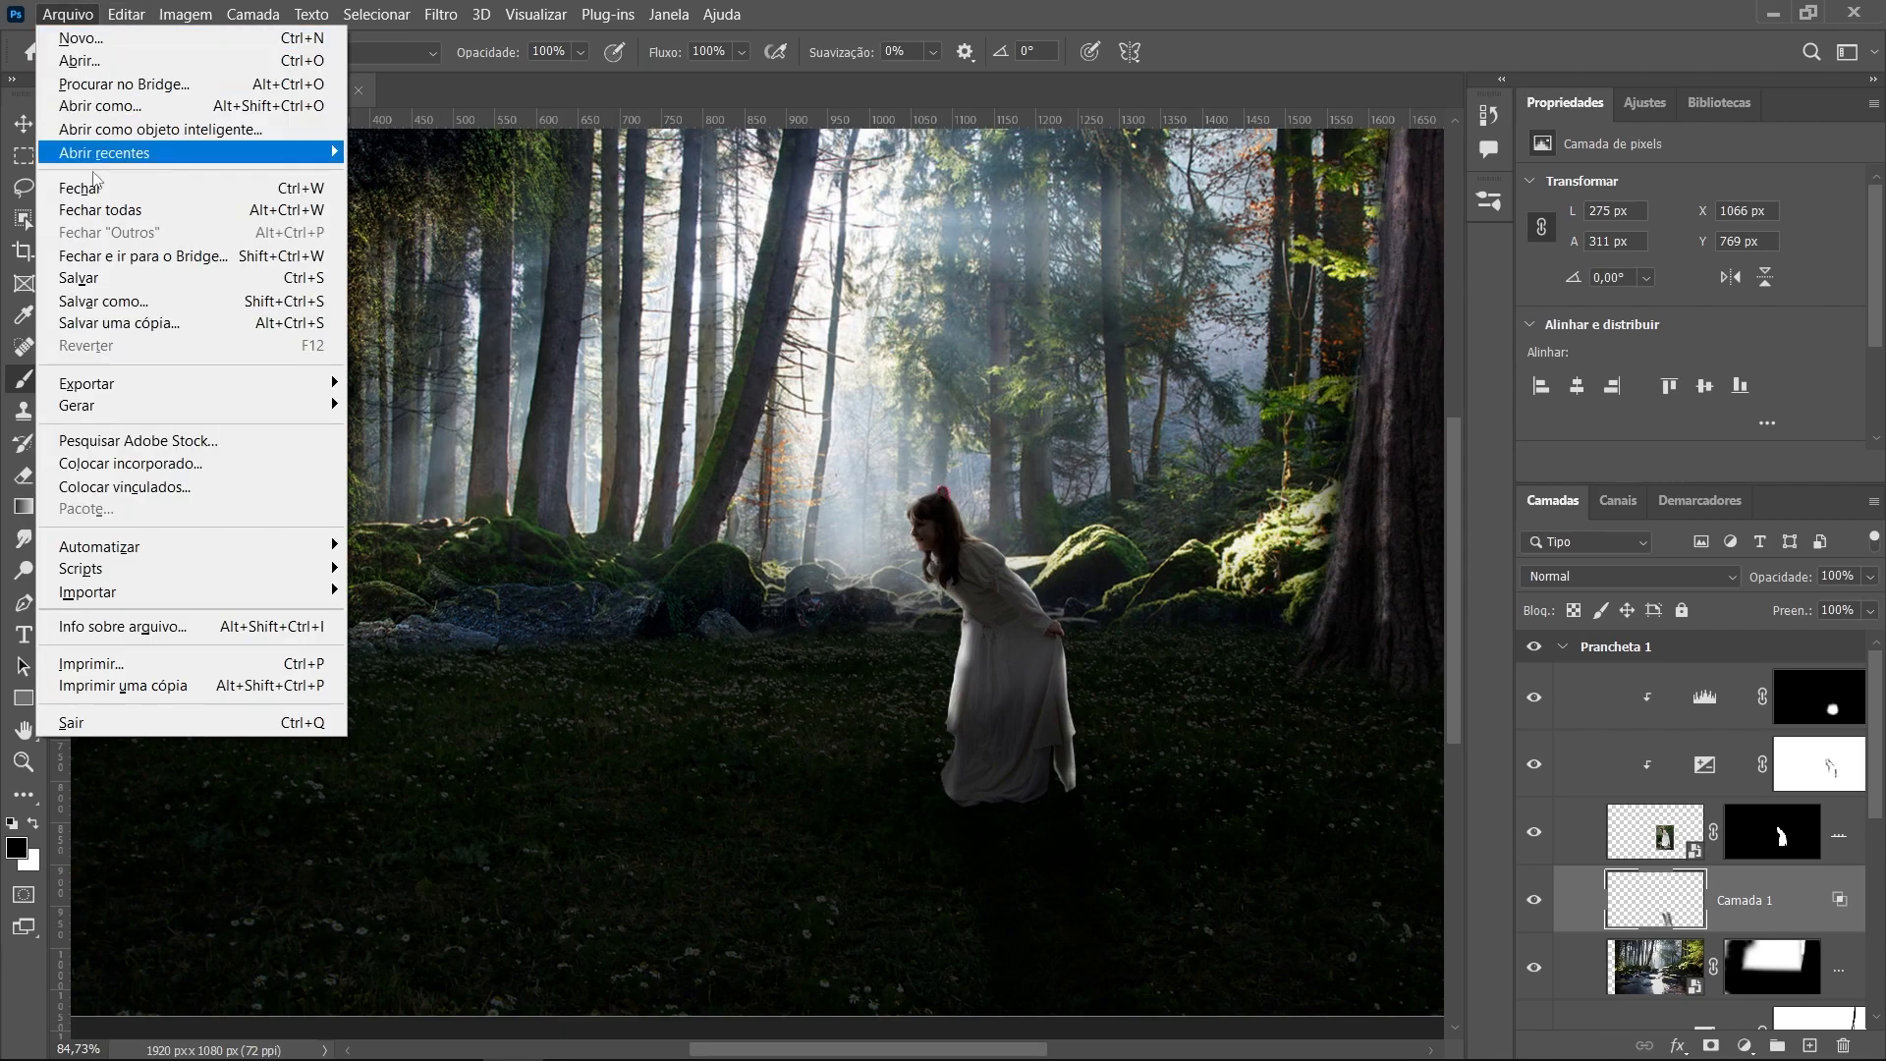
click(304, 460)
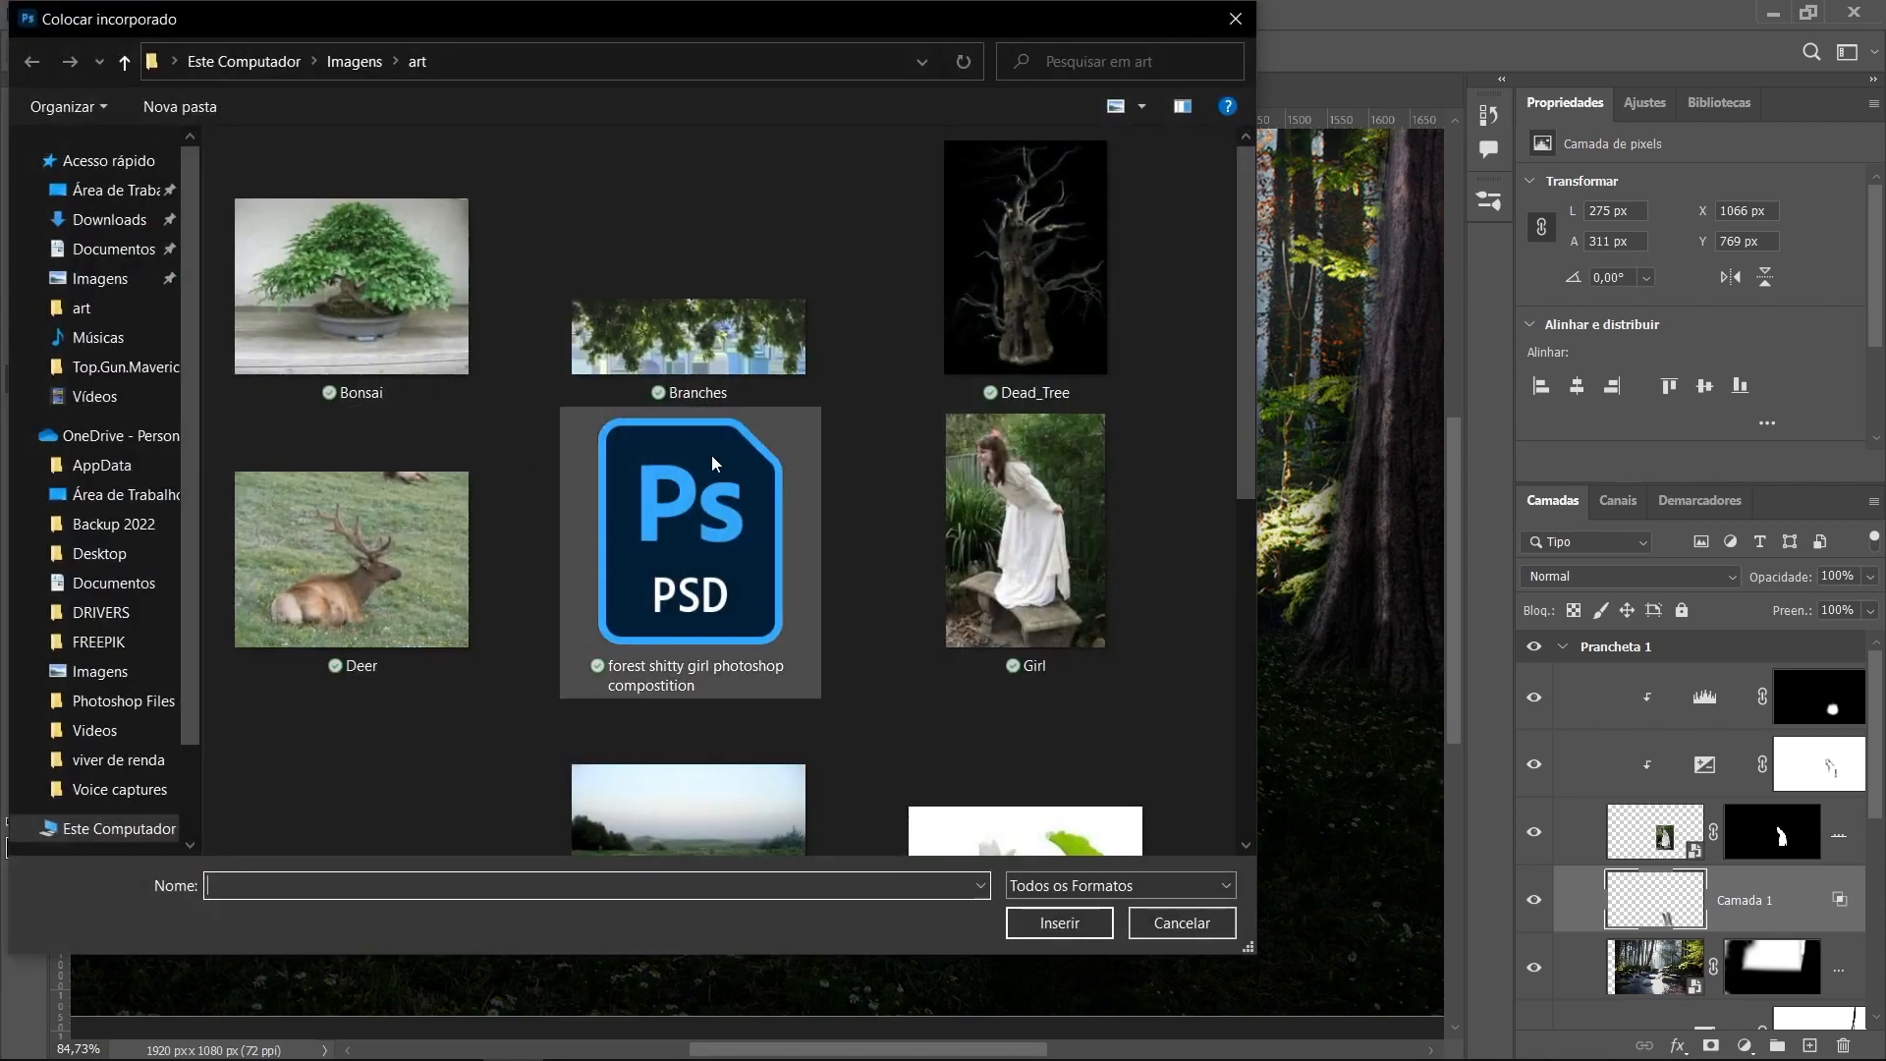
click(476, 552)
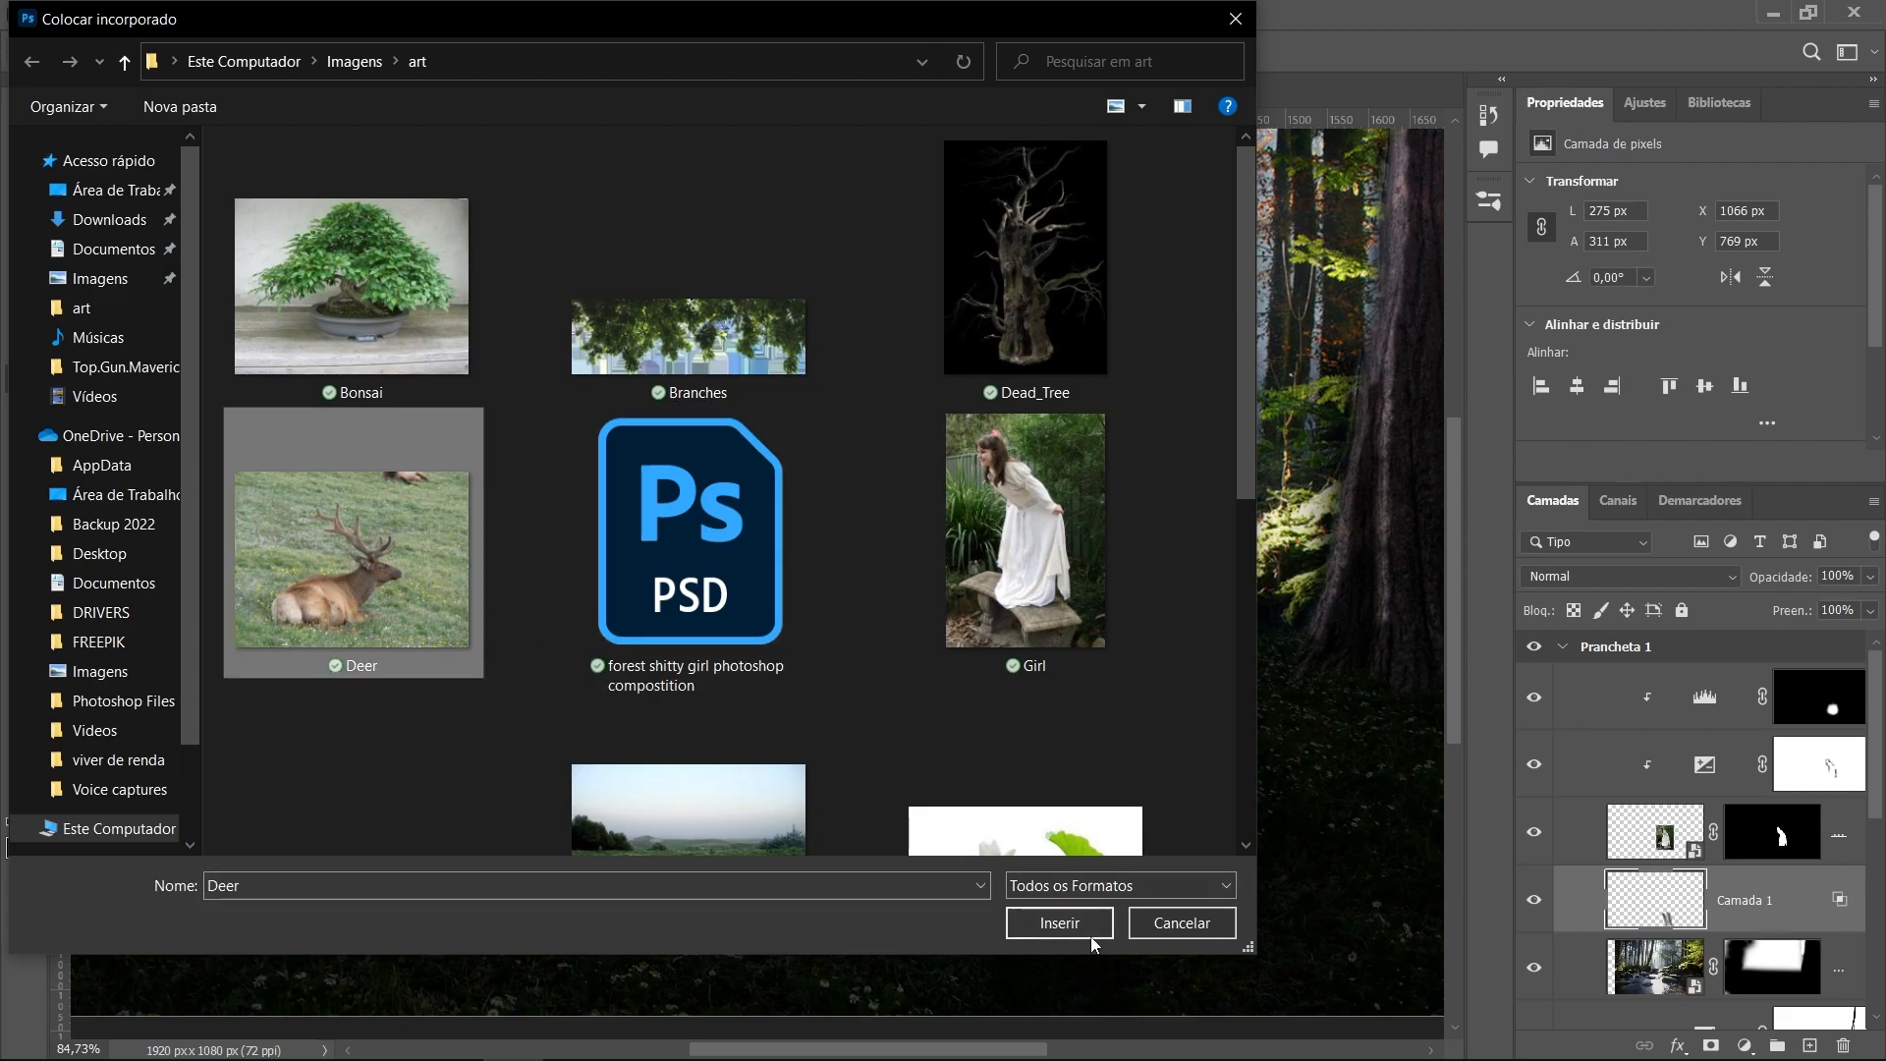
click(1059, 923)
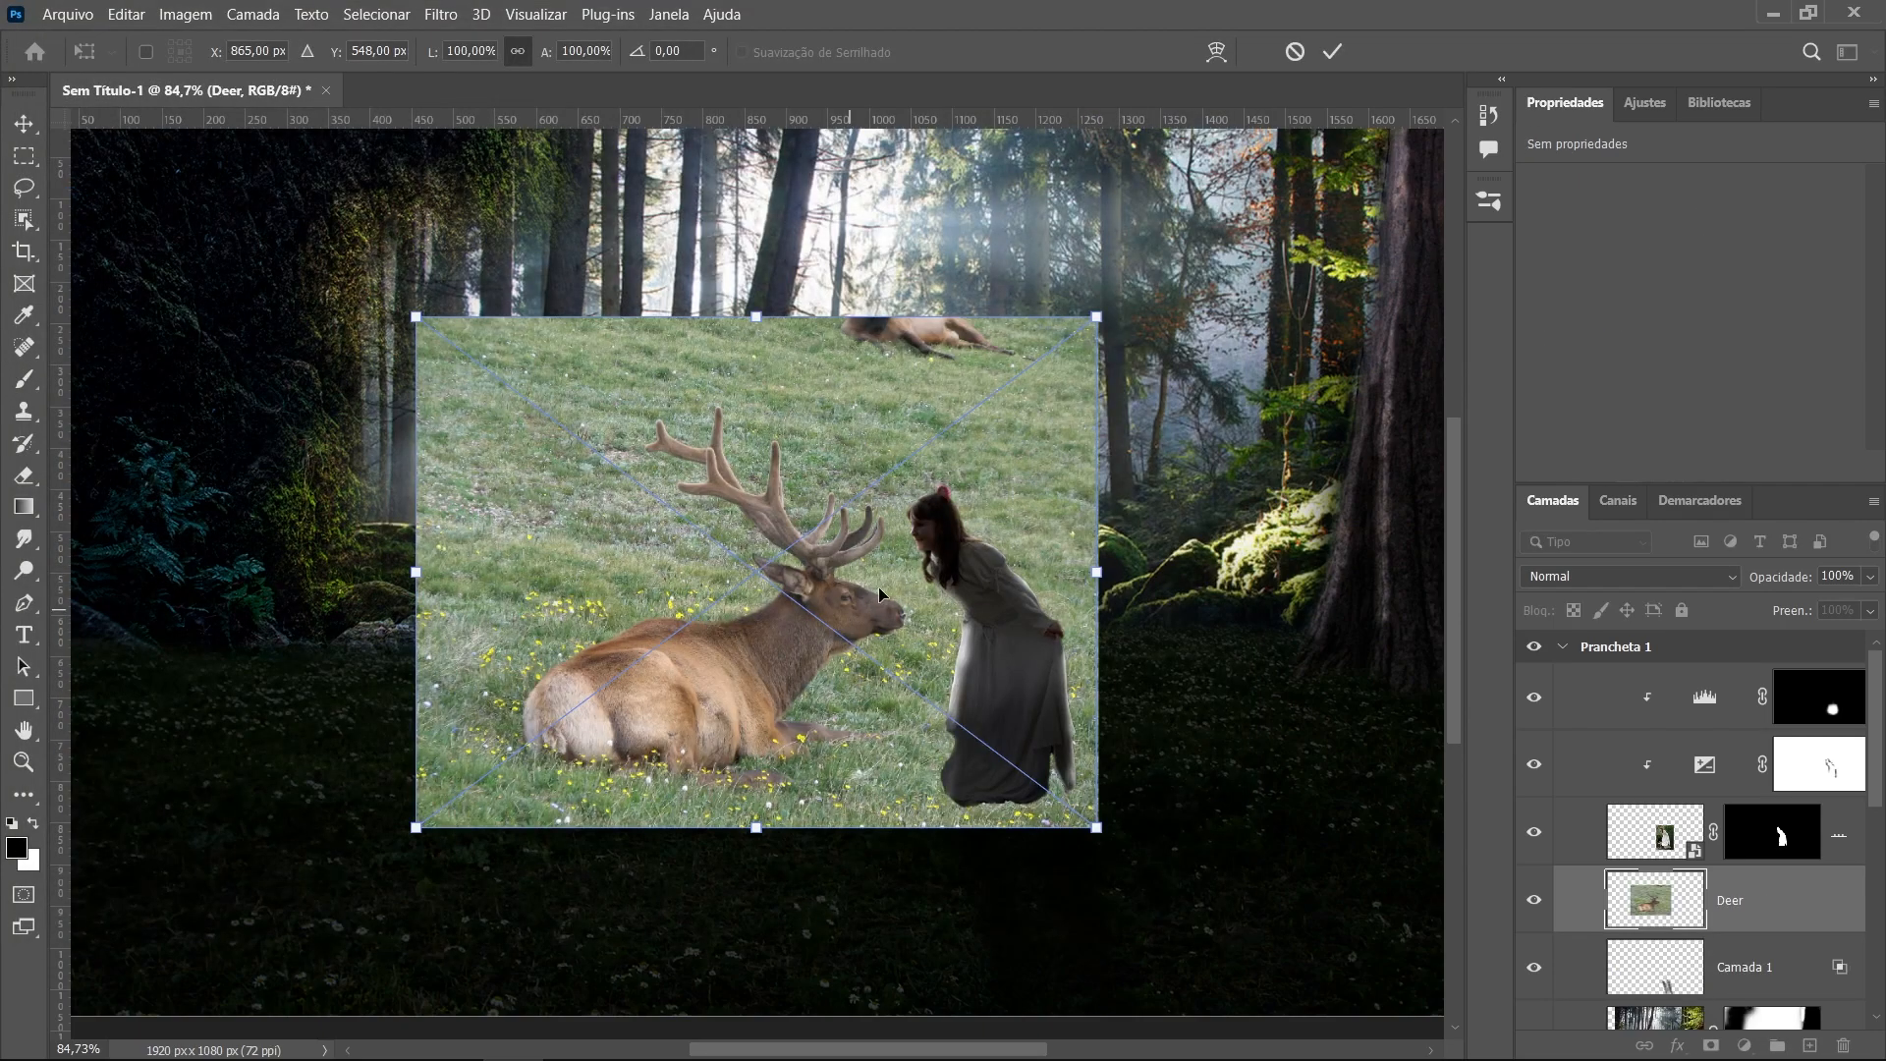
Scale the placed Deer image to 140.63% and position it so the deer lies facing the girl
scroll(869, 607, down, 2)
drag(752, 462, 530, 482)
drag(813, 410, 725, 403)
drag(868, 304, 944, 263)
mouse_move(802, 421)
mouse_down()
mouse_move(779, 420)
mouse_move(794, 424)
mouse_up()
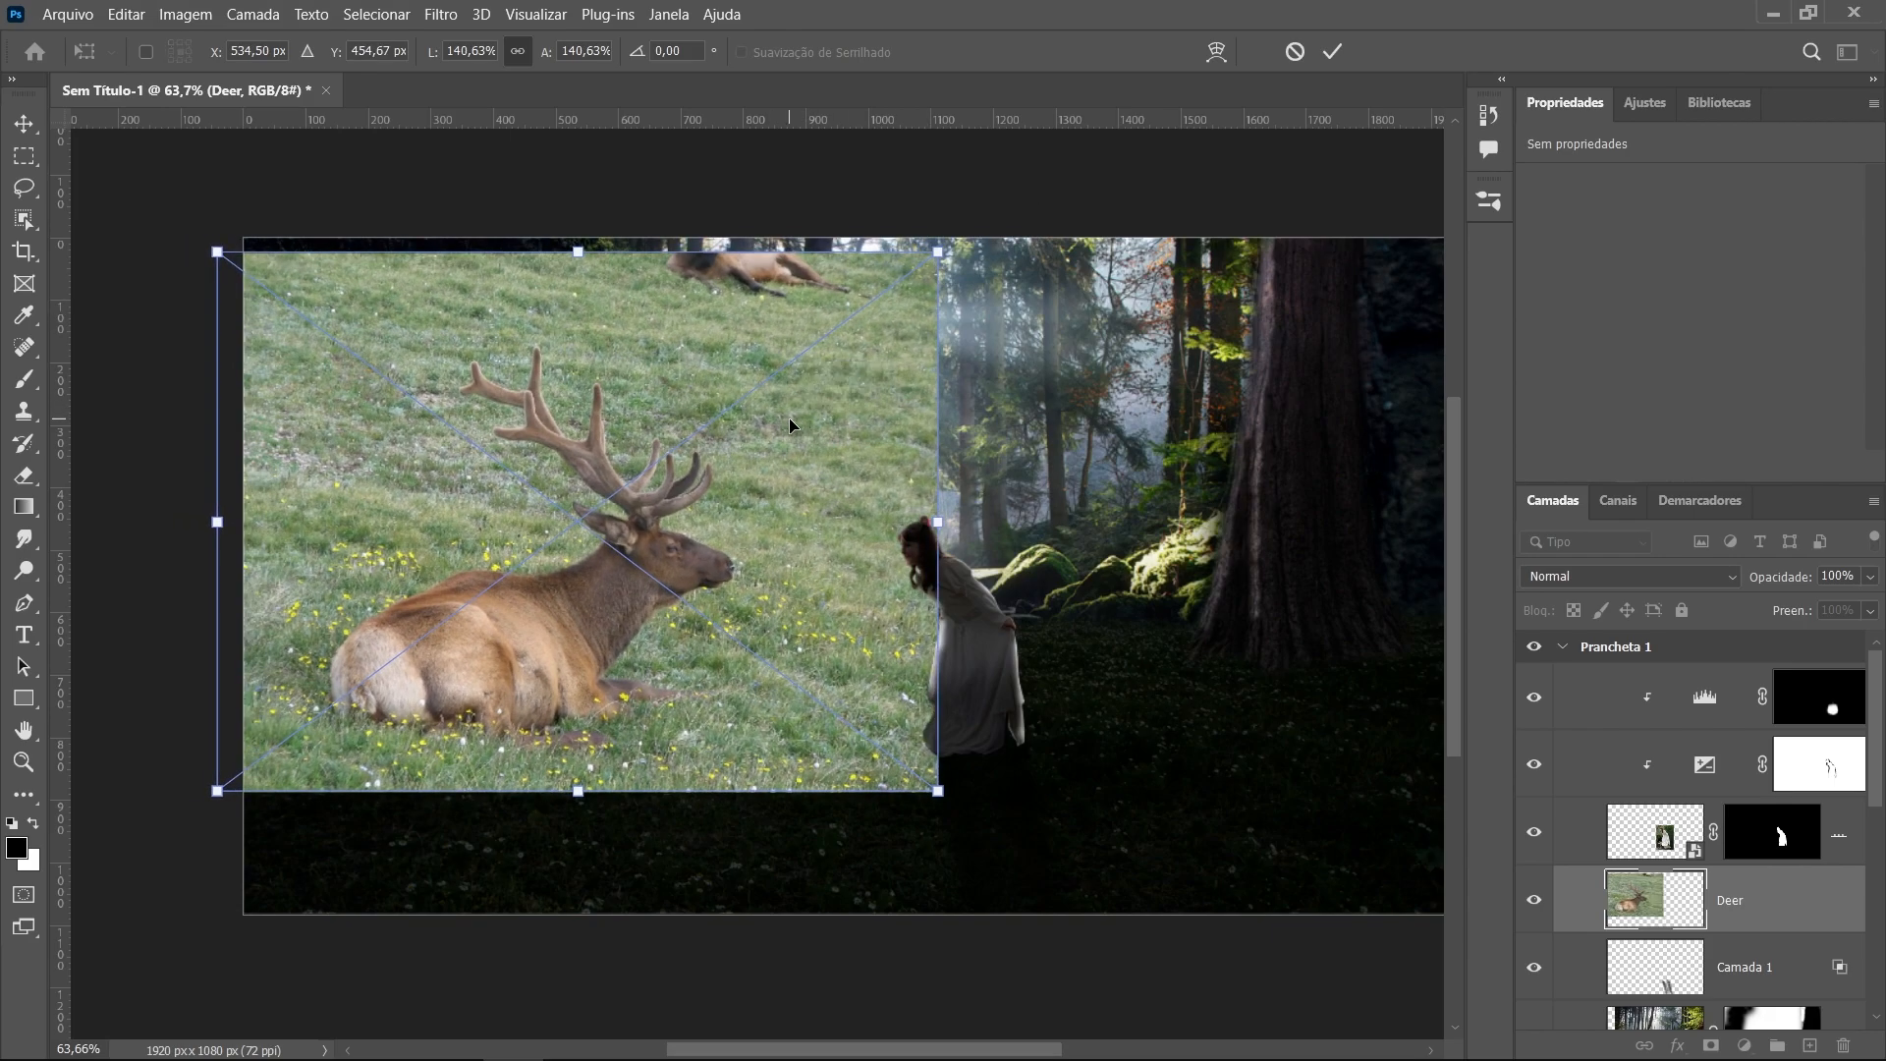
key(Return)
Select the deer on the Deer layer with automatic subject selection
key(b)
click(377, 16)
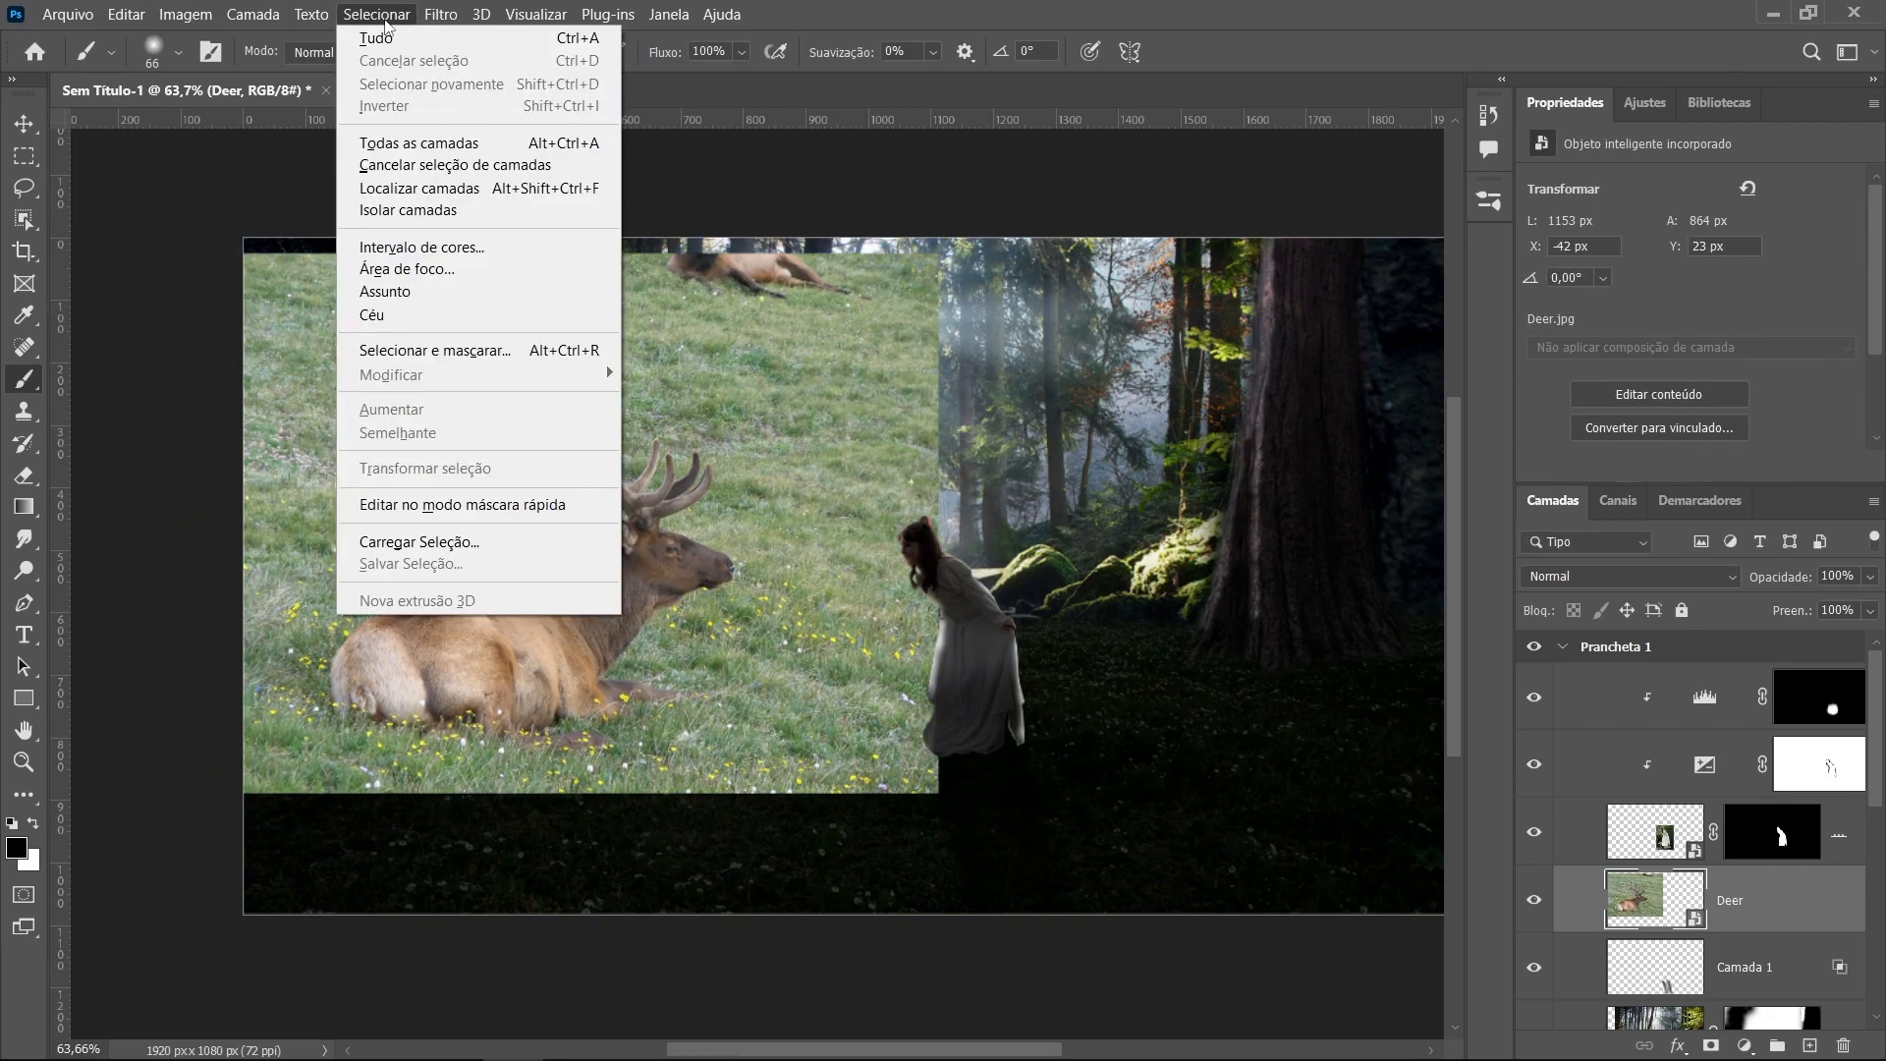
click(406, 288)
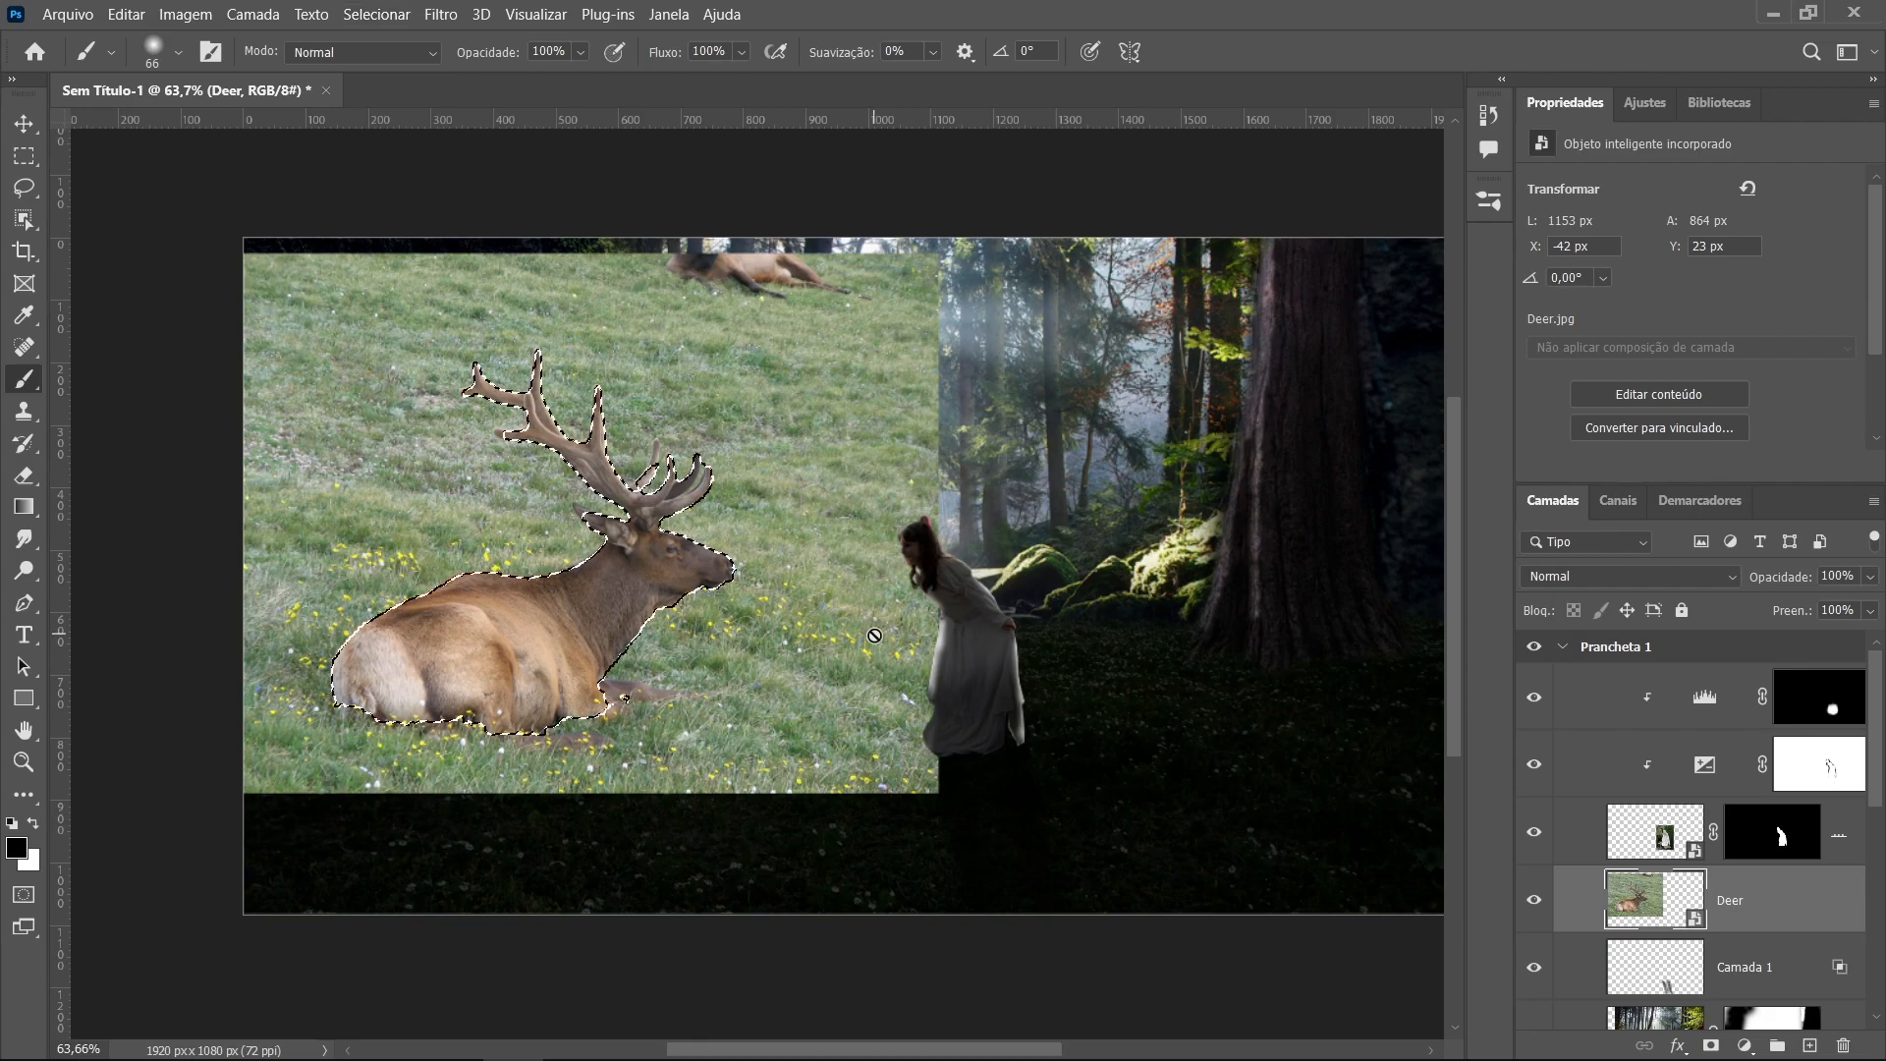
Mask the Deer layer with the deer selection so its meadow background is hidden
scroll(589, 677, up, 5)
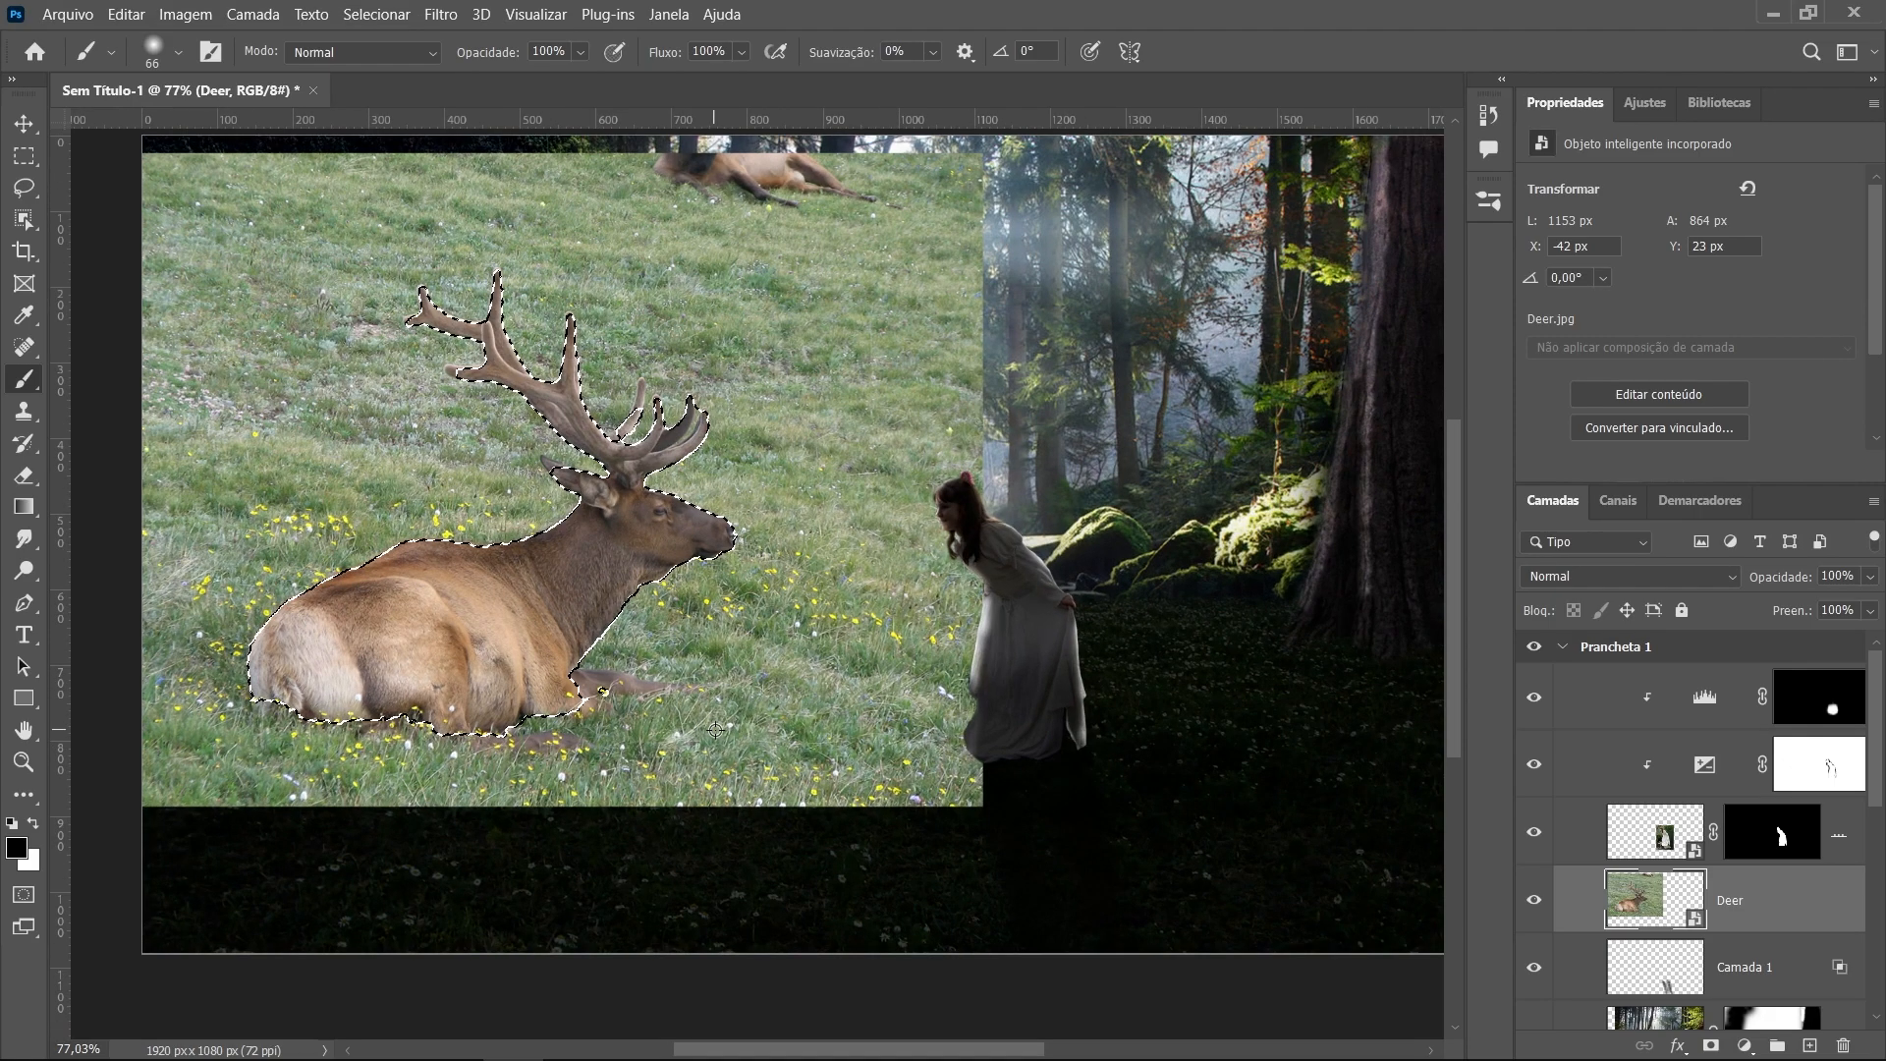
scroll(608, 697, up, 1)
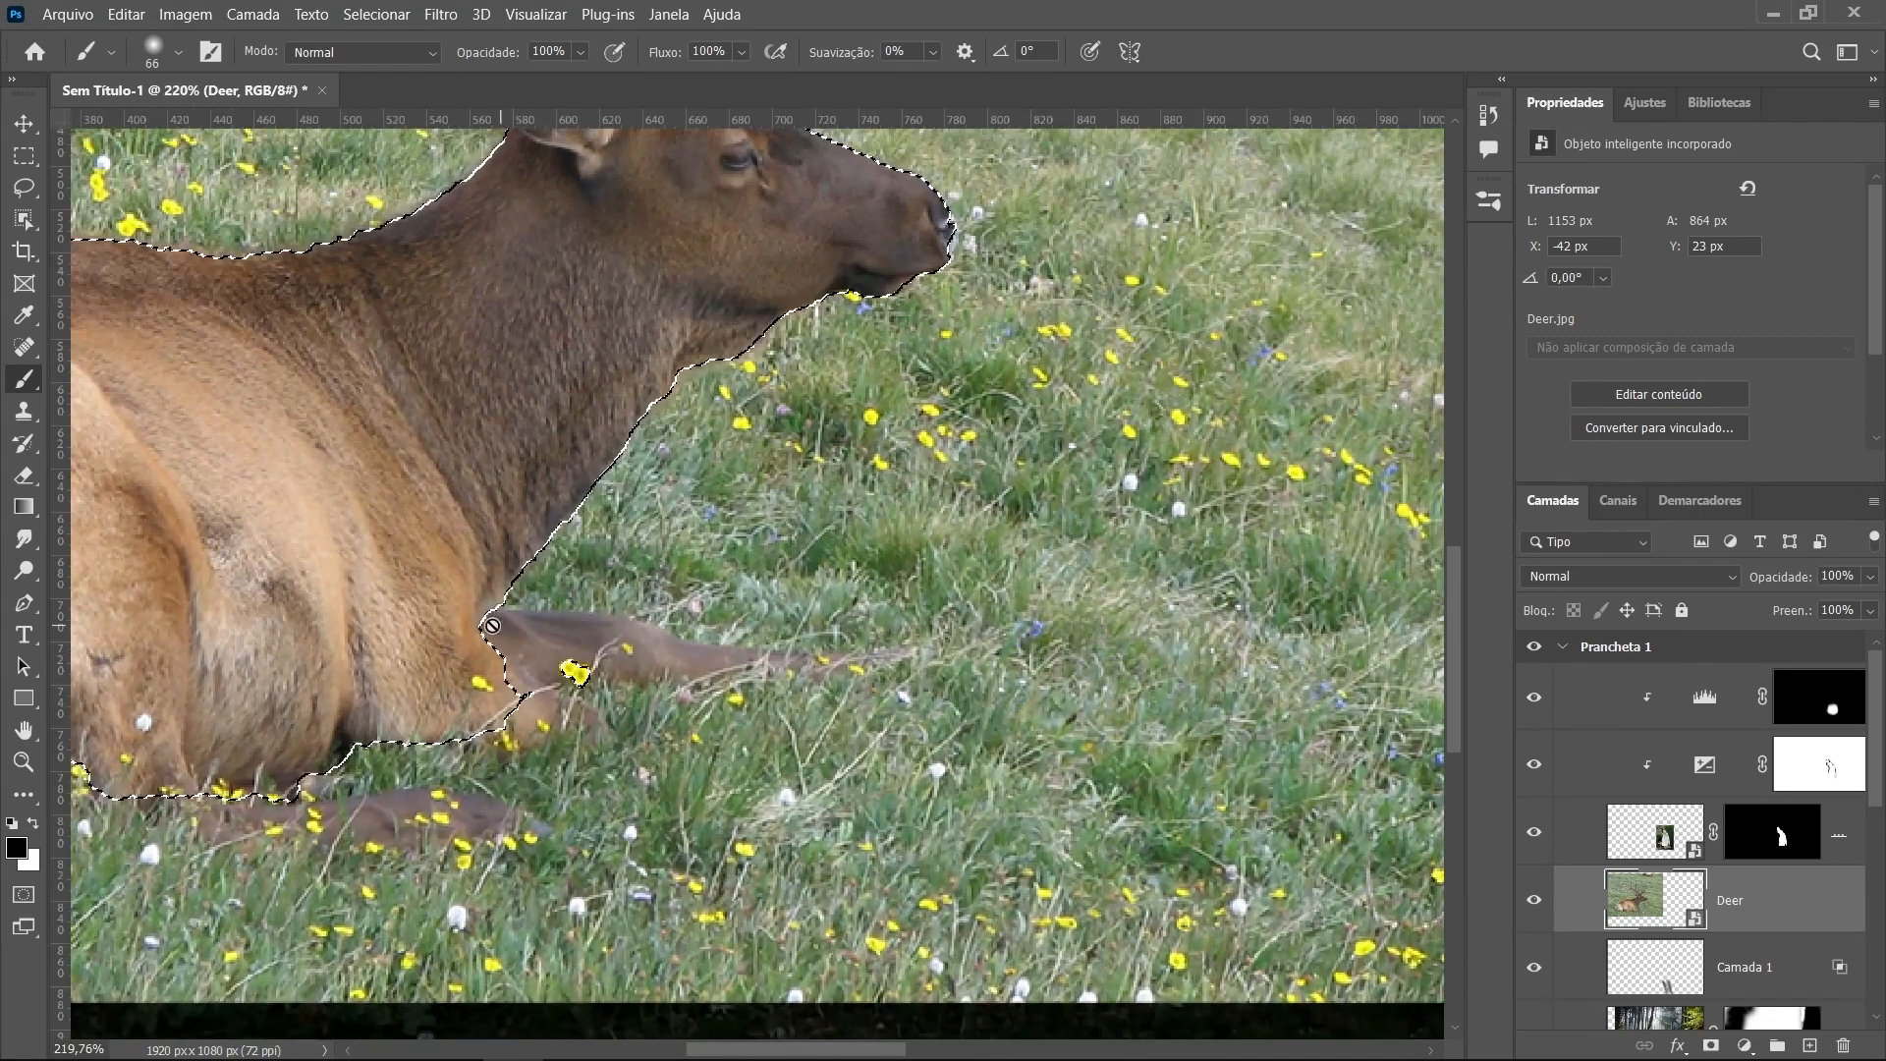
alt+click(505, 649)
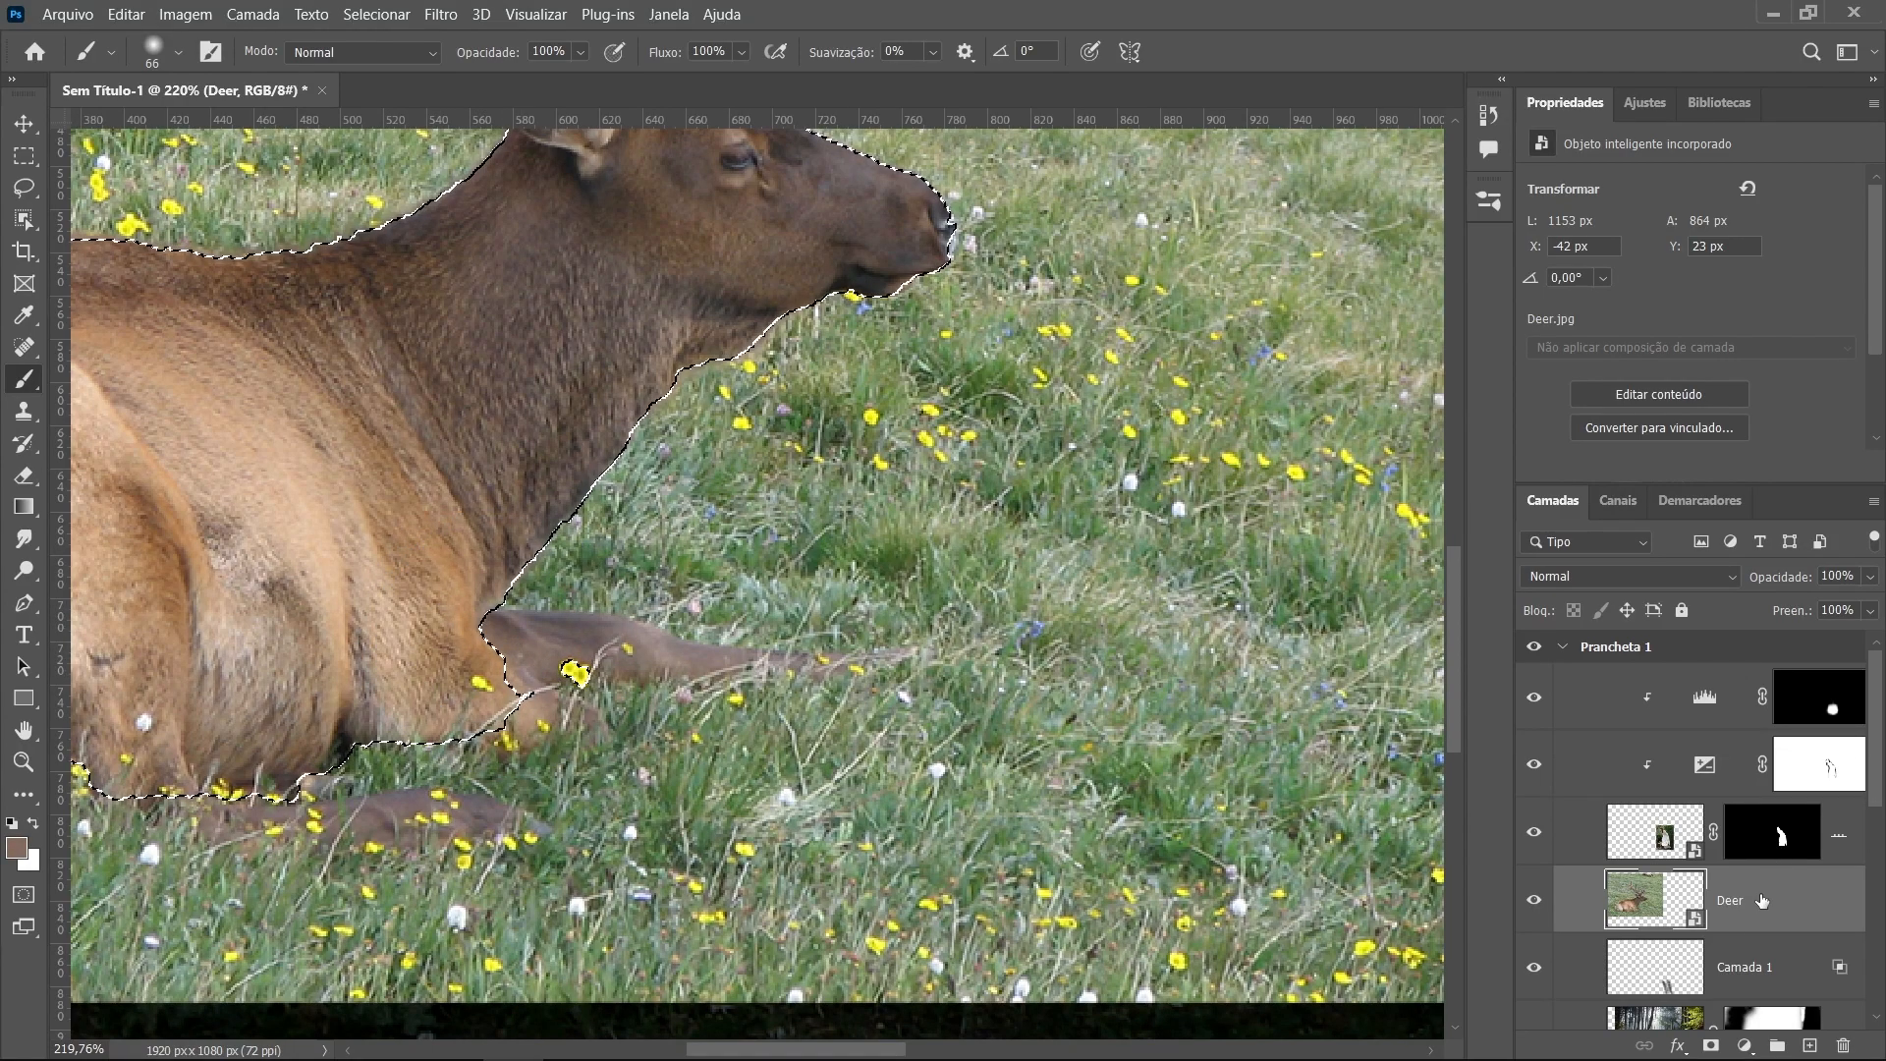
click(1710, 1044)
scroll(551, 697, down, 8)
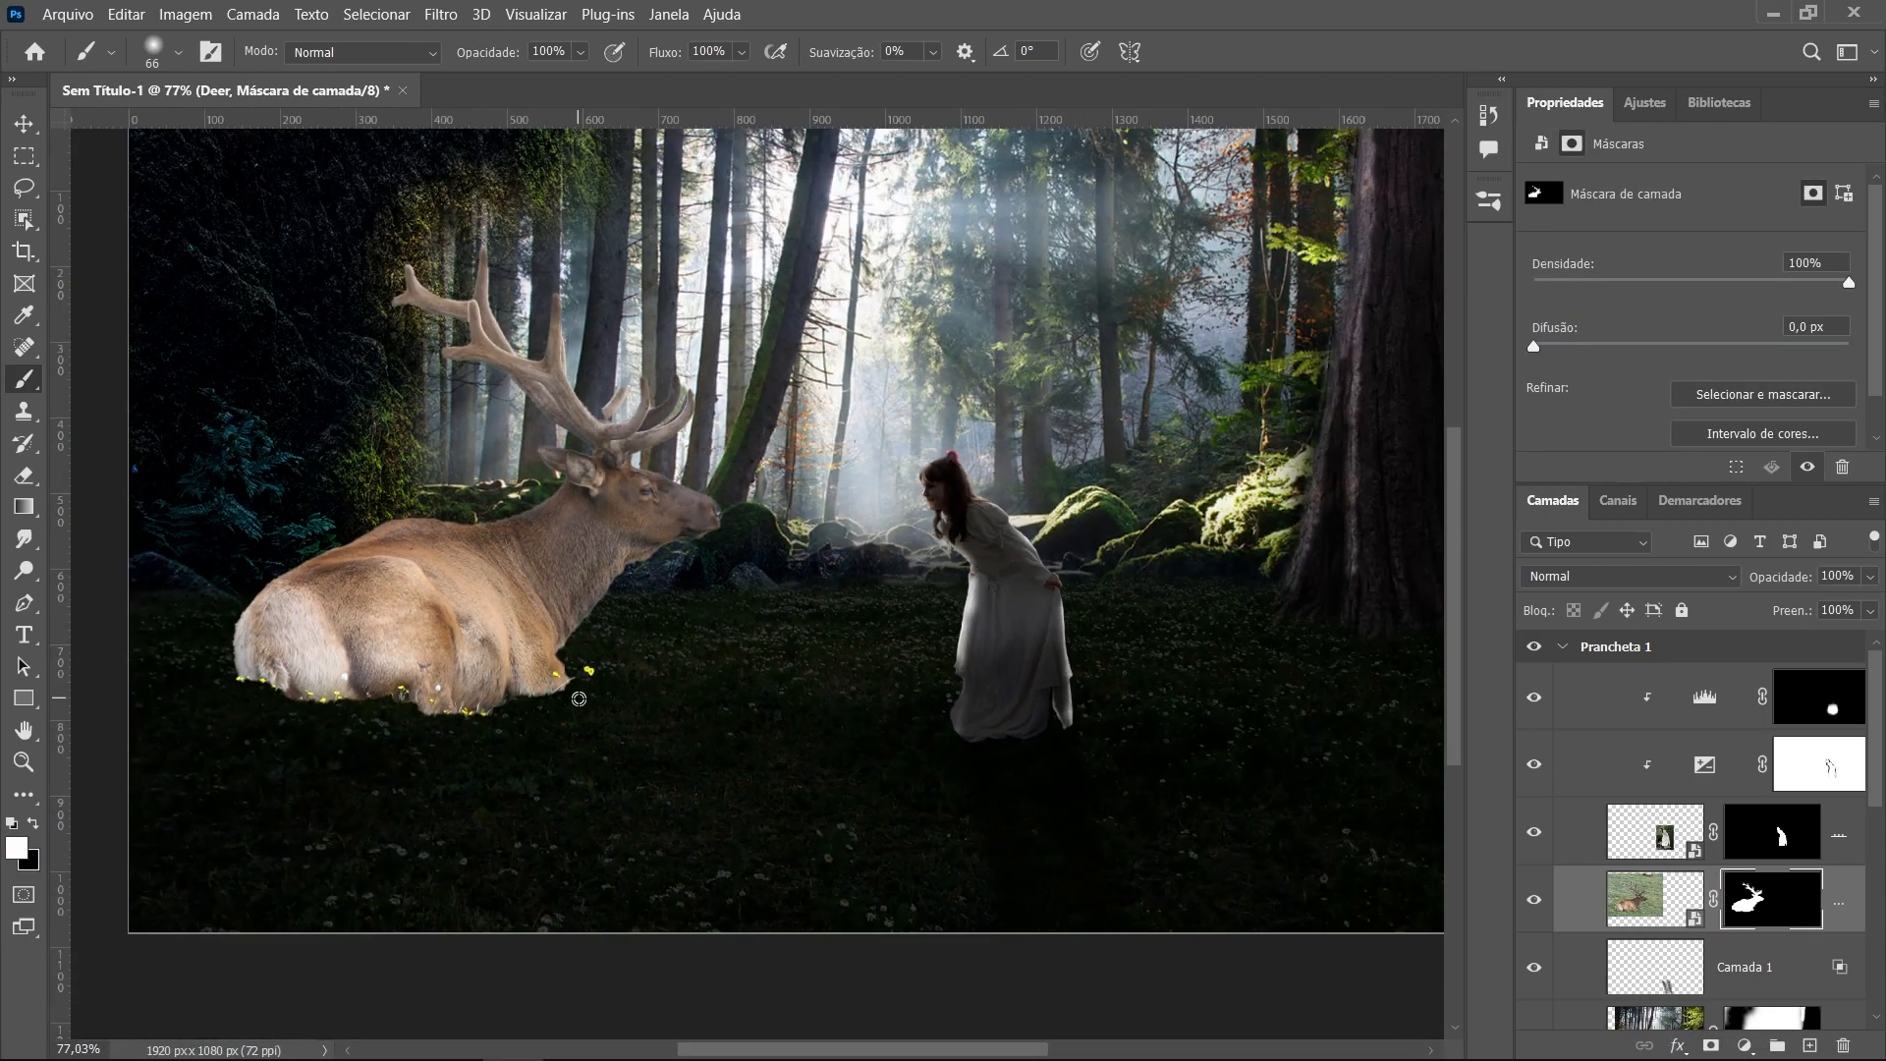
Paint white on the Deer mask with a soft brush to restore the front legs and a fringe of grass beneath the body
scroll(551, 696, up, 7)
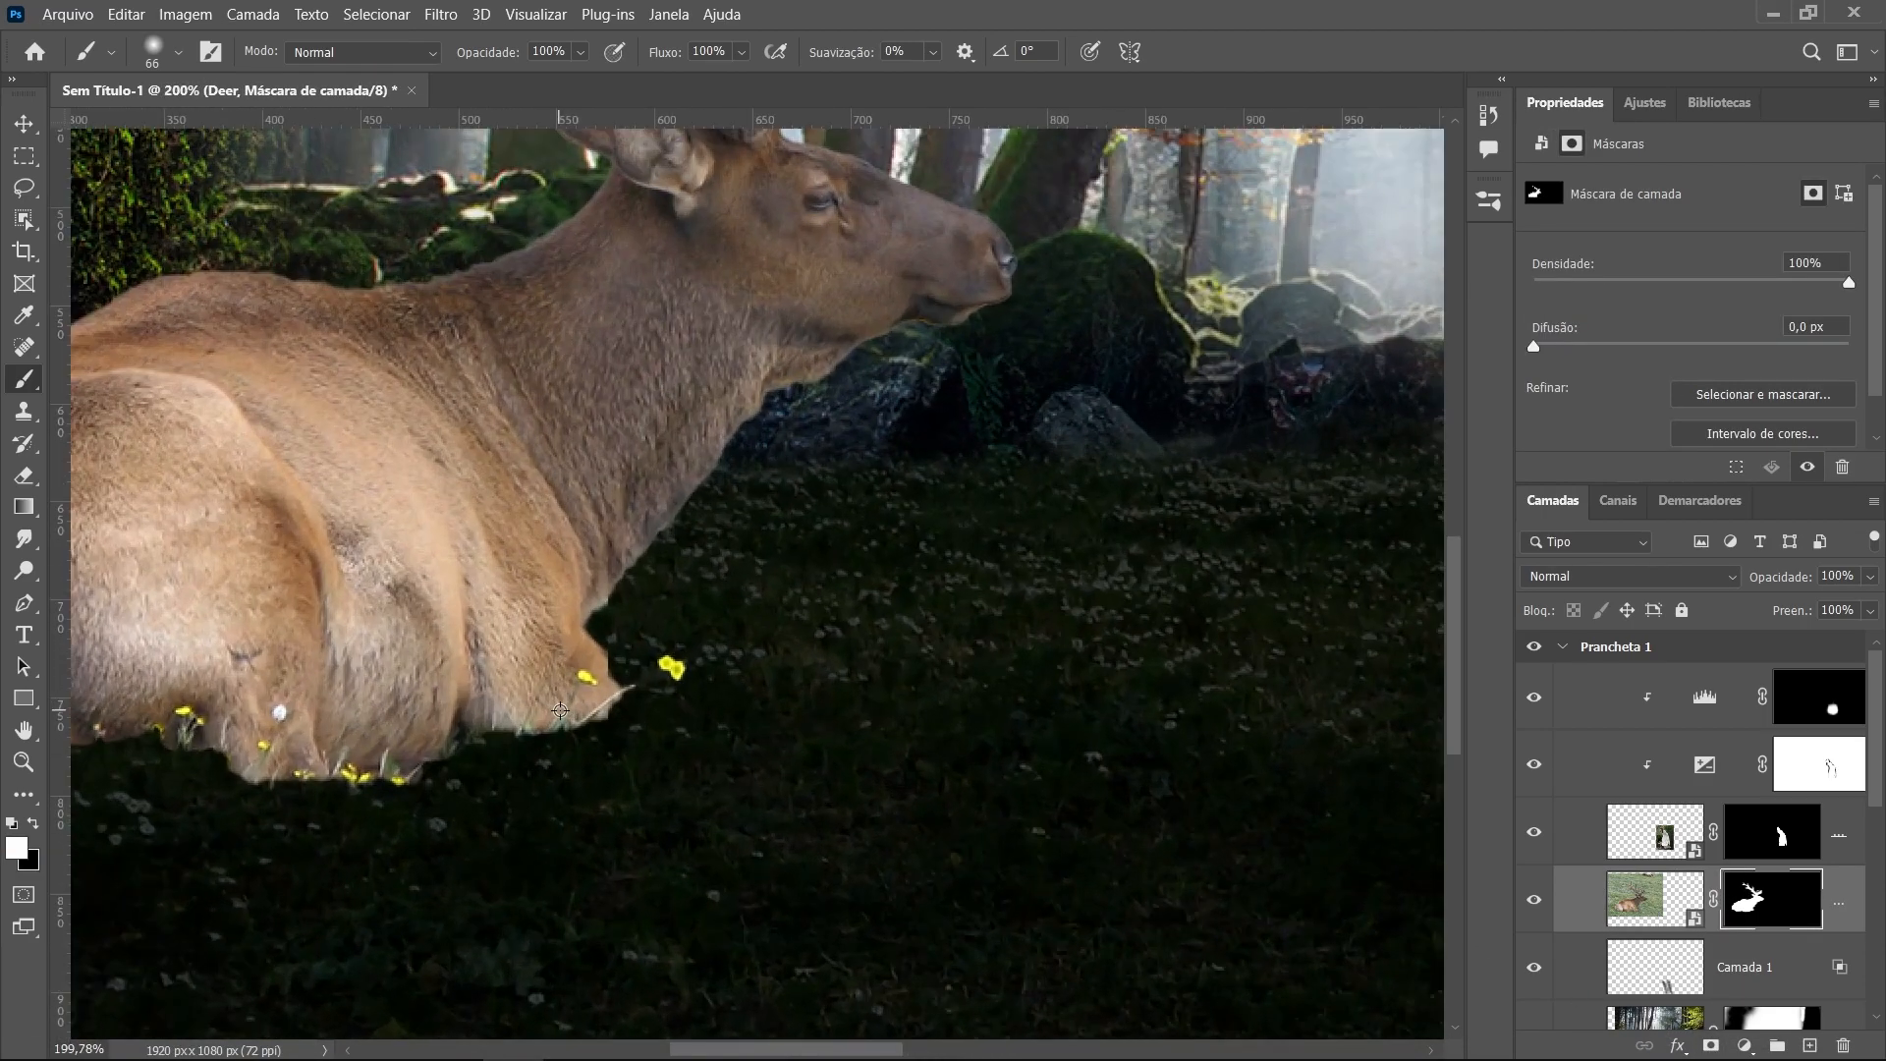
mouse_move(574, 697)
mouse_down()
mouse_move(503, 698)
mouse_move(614, 735)
mouse_move(631, 697)
mouse_move(669, 687)
mouse_move(611, 675)
mouse_move(785, 726)
mouse_move(620, 713)
mouse_move(755, 723)
mouse_move(565, 732)
mouse_move(650, 735)
mouse_up()
mouse_move(648, 727)
mouse_down()
mouse_move(721, 726)
mouse_move(602, 675)
mouse_move(682, 689)
mouse_move(547, 720)
mouse_move(561, 733)
mouse_move(338, 767)
mouse_move(269, 754)
mouse_move(540, 779)
mouse_move(491, 725)
mouse_move(616, 806)
mouse_move(564, 755)
mouse_up()
right_click(700, 659)
click(607, 654)
drag(484, 688, 922, 752)
mouse_move(722, 809)
mouse_down()
mouse_move(361, 793)
mouse_move(180, 730)
mouse_move(217, 813)
mouse_move(427, 823)
mouse_move(807, 822)
mouse_move(964, 771)
mouse_move(1173, 783)
mouse_up()
drag(1059, 773, 693, 781)
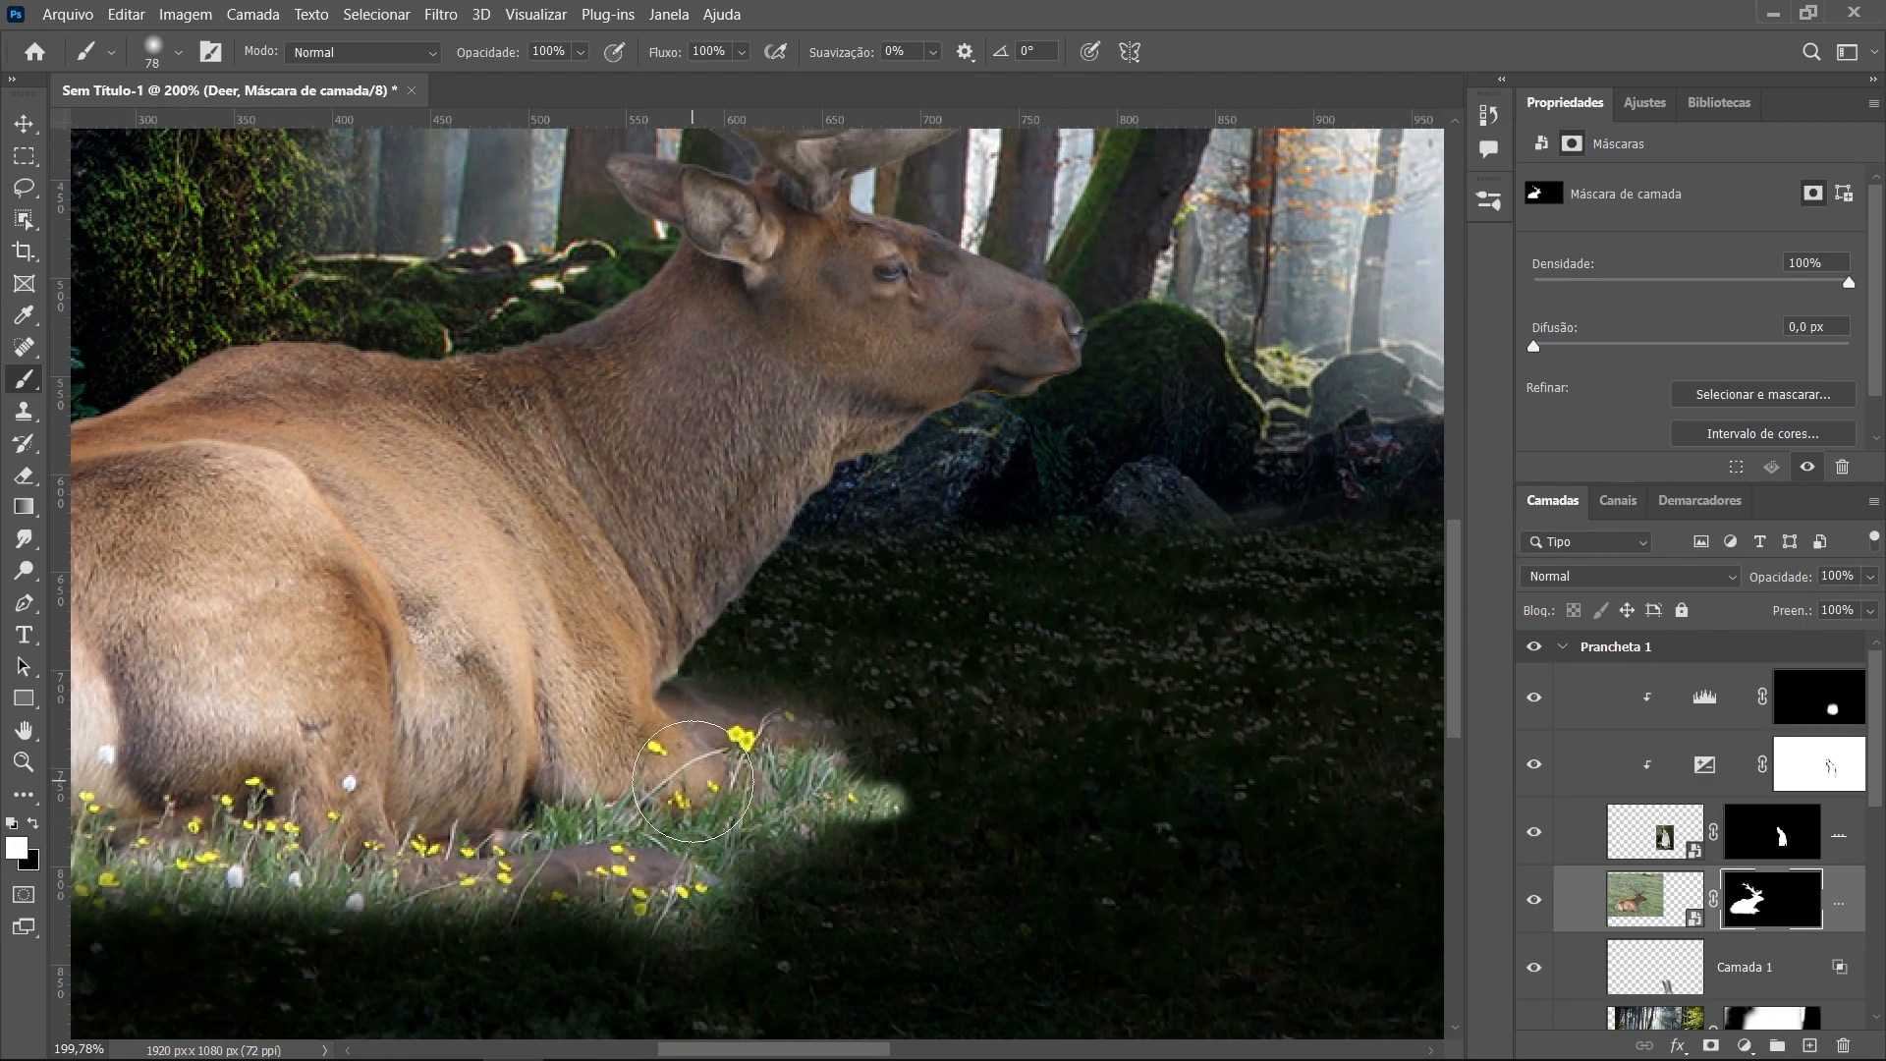
scroll(692, 781, down, 5)
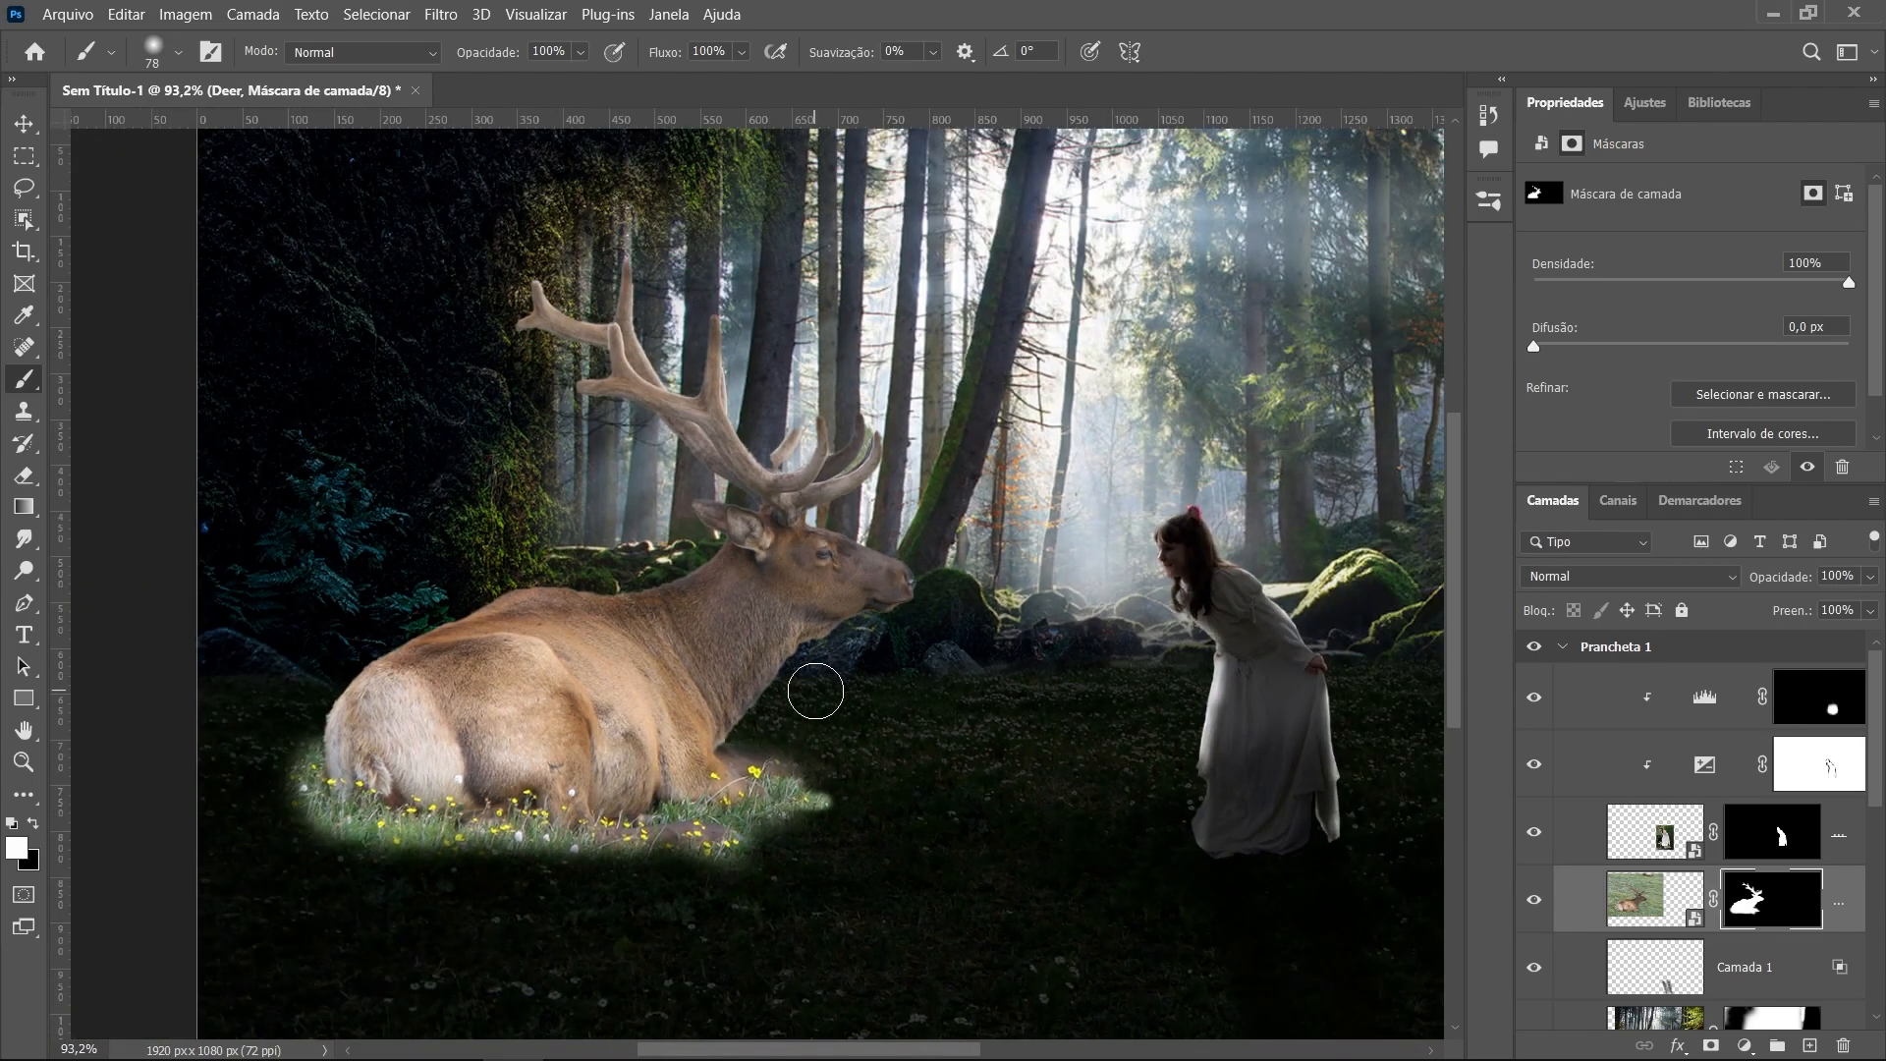
scroll(816, 690, down, 1)
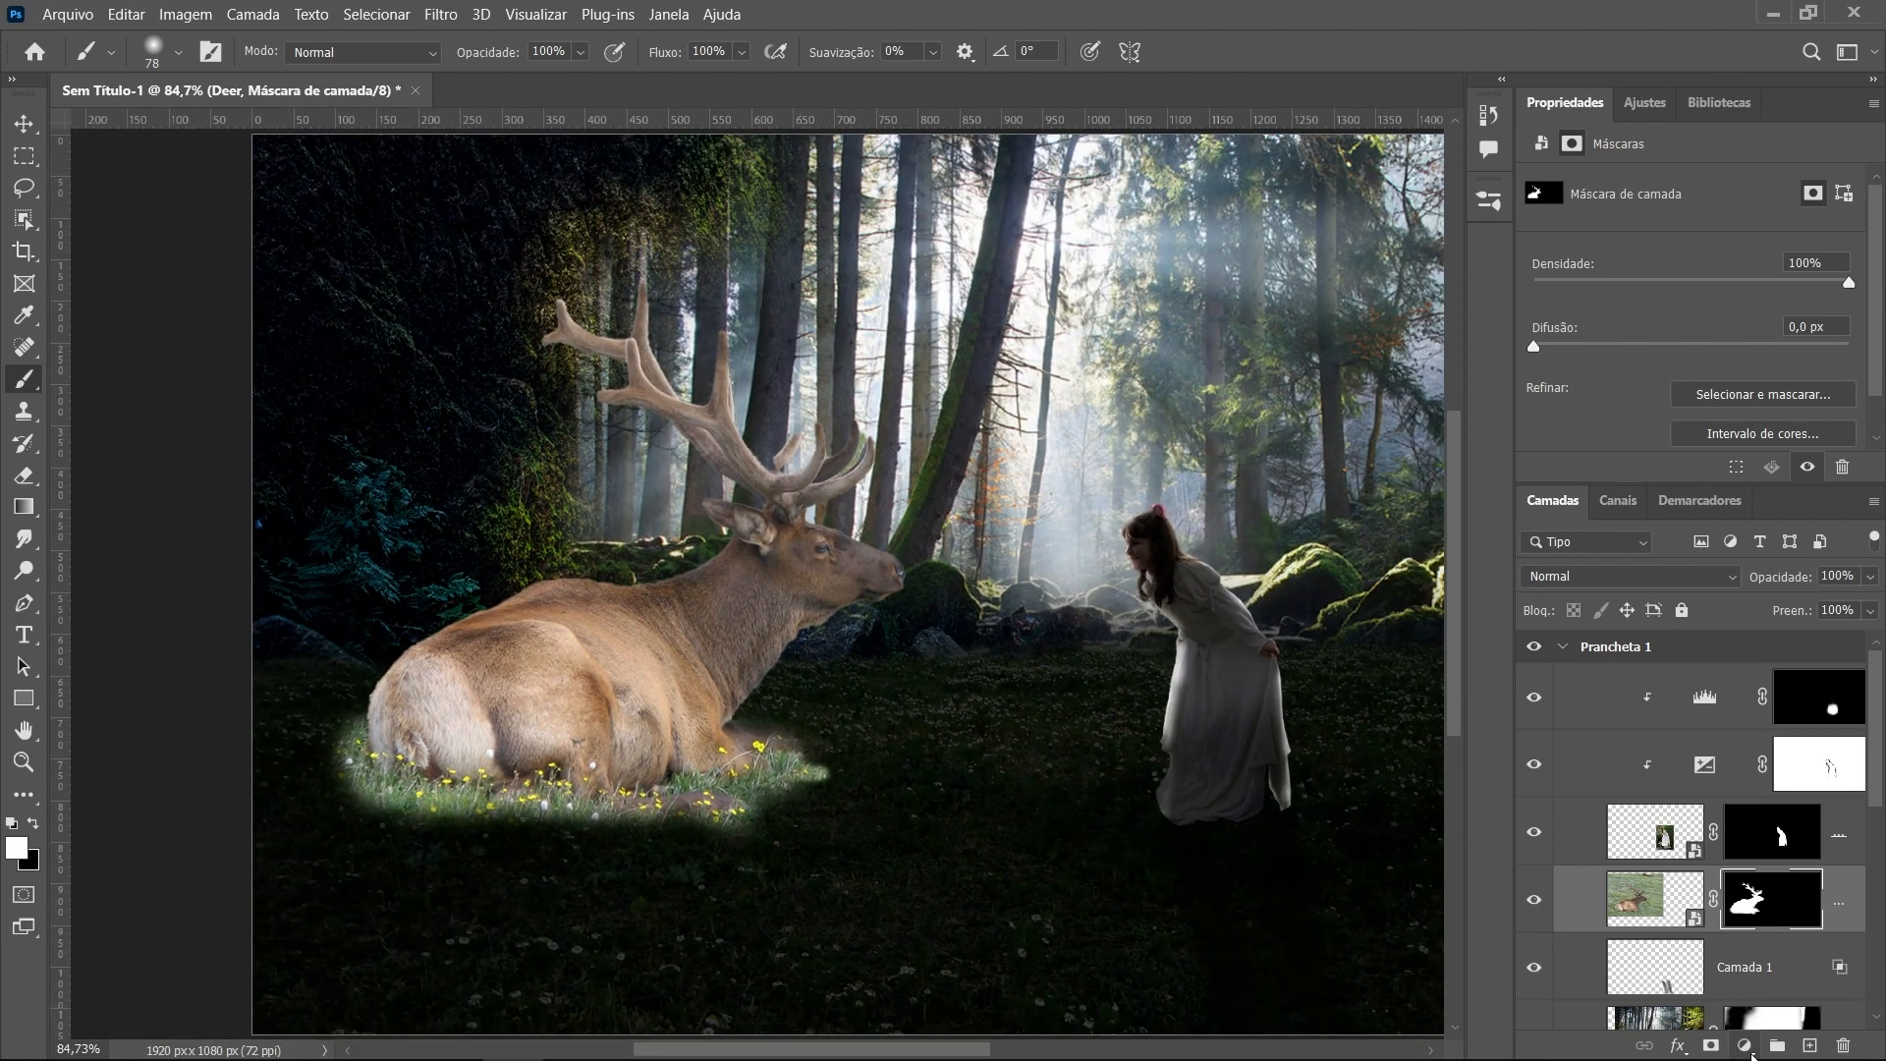
Add an Exposure adjustment clipped to the Deer layer and set its exposure to -4.37
click(1745, 1046)
click(1780, 762)
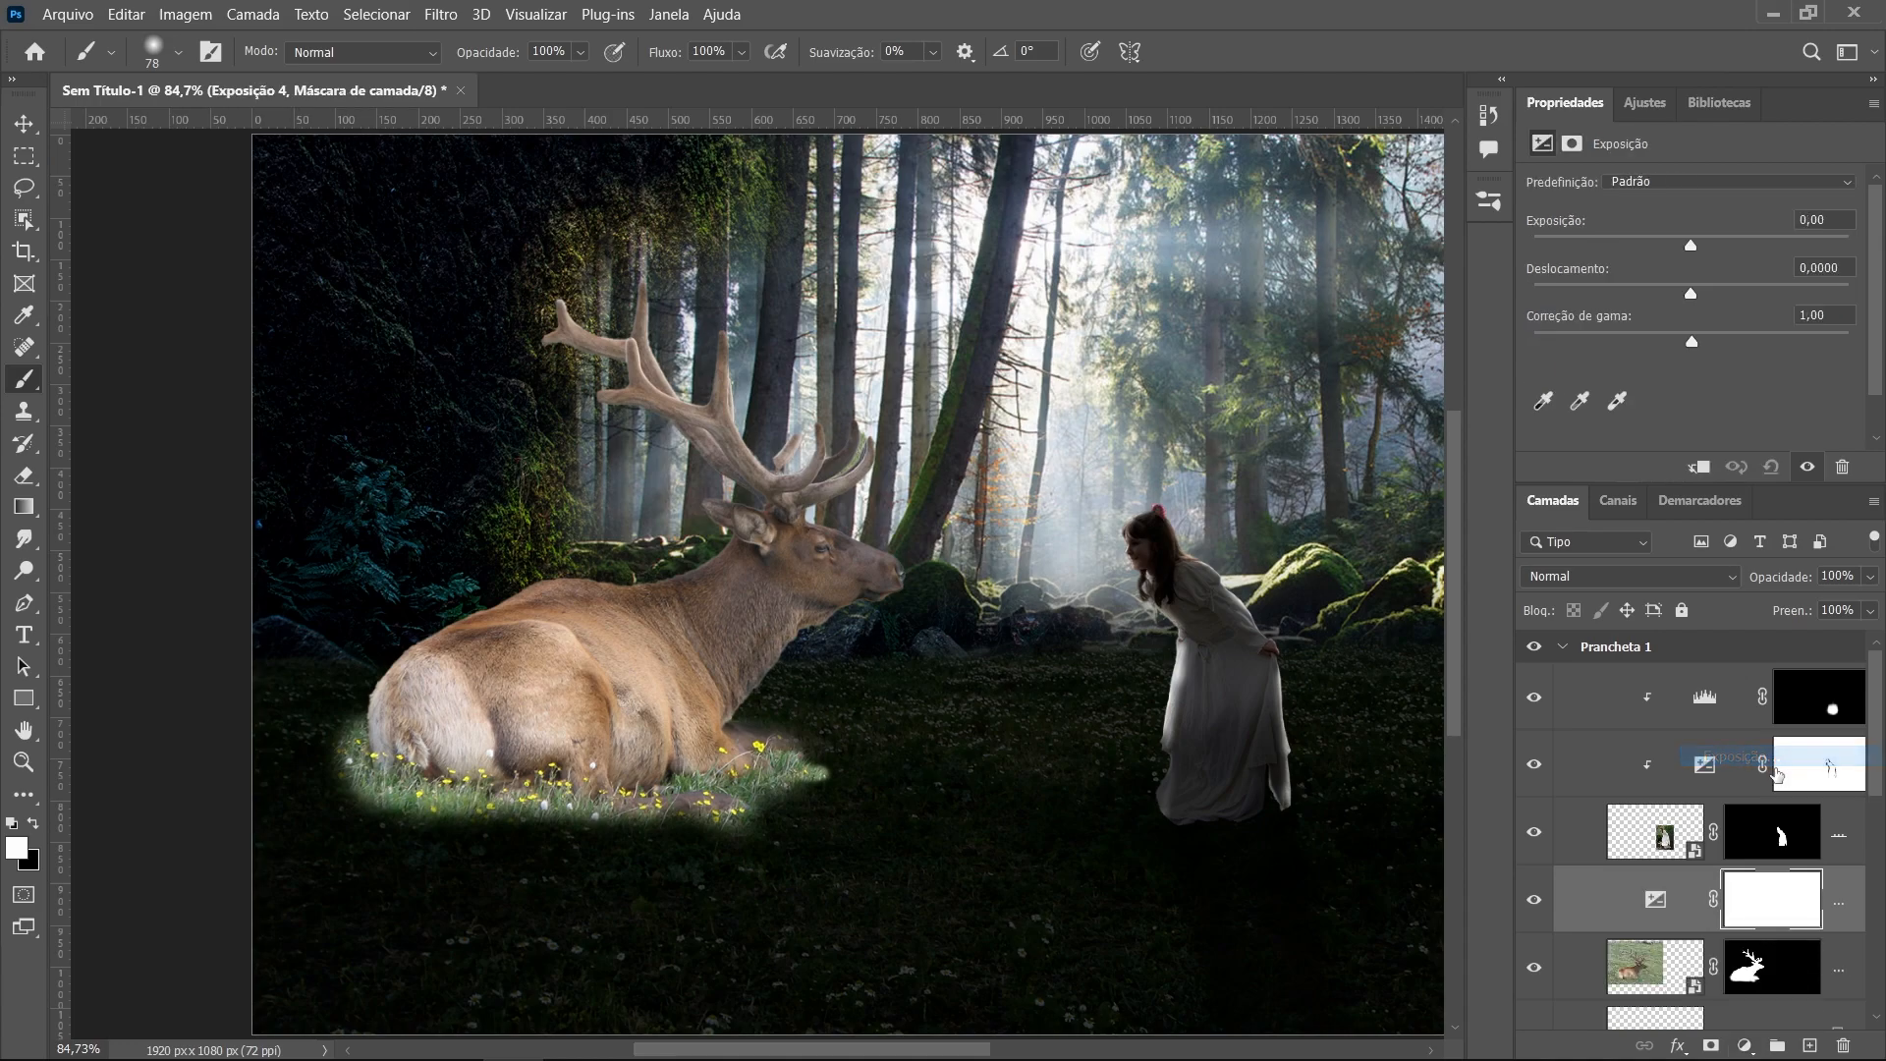
alt+click(1685, 927)
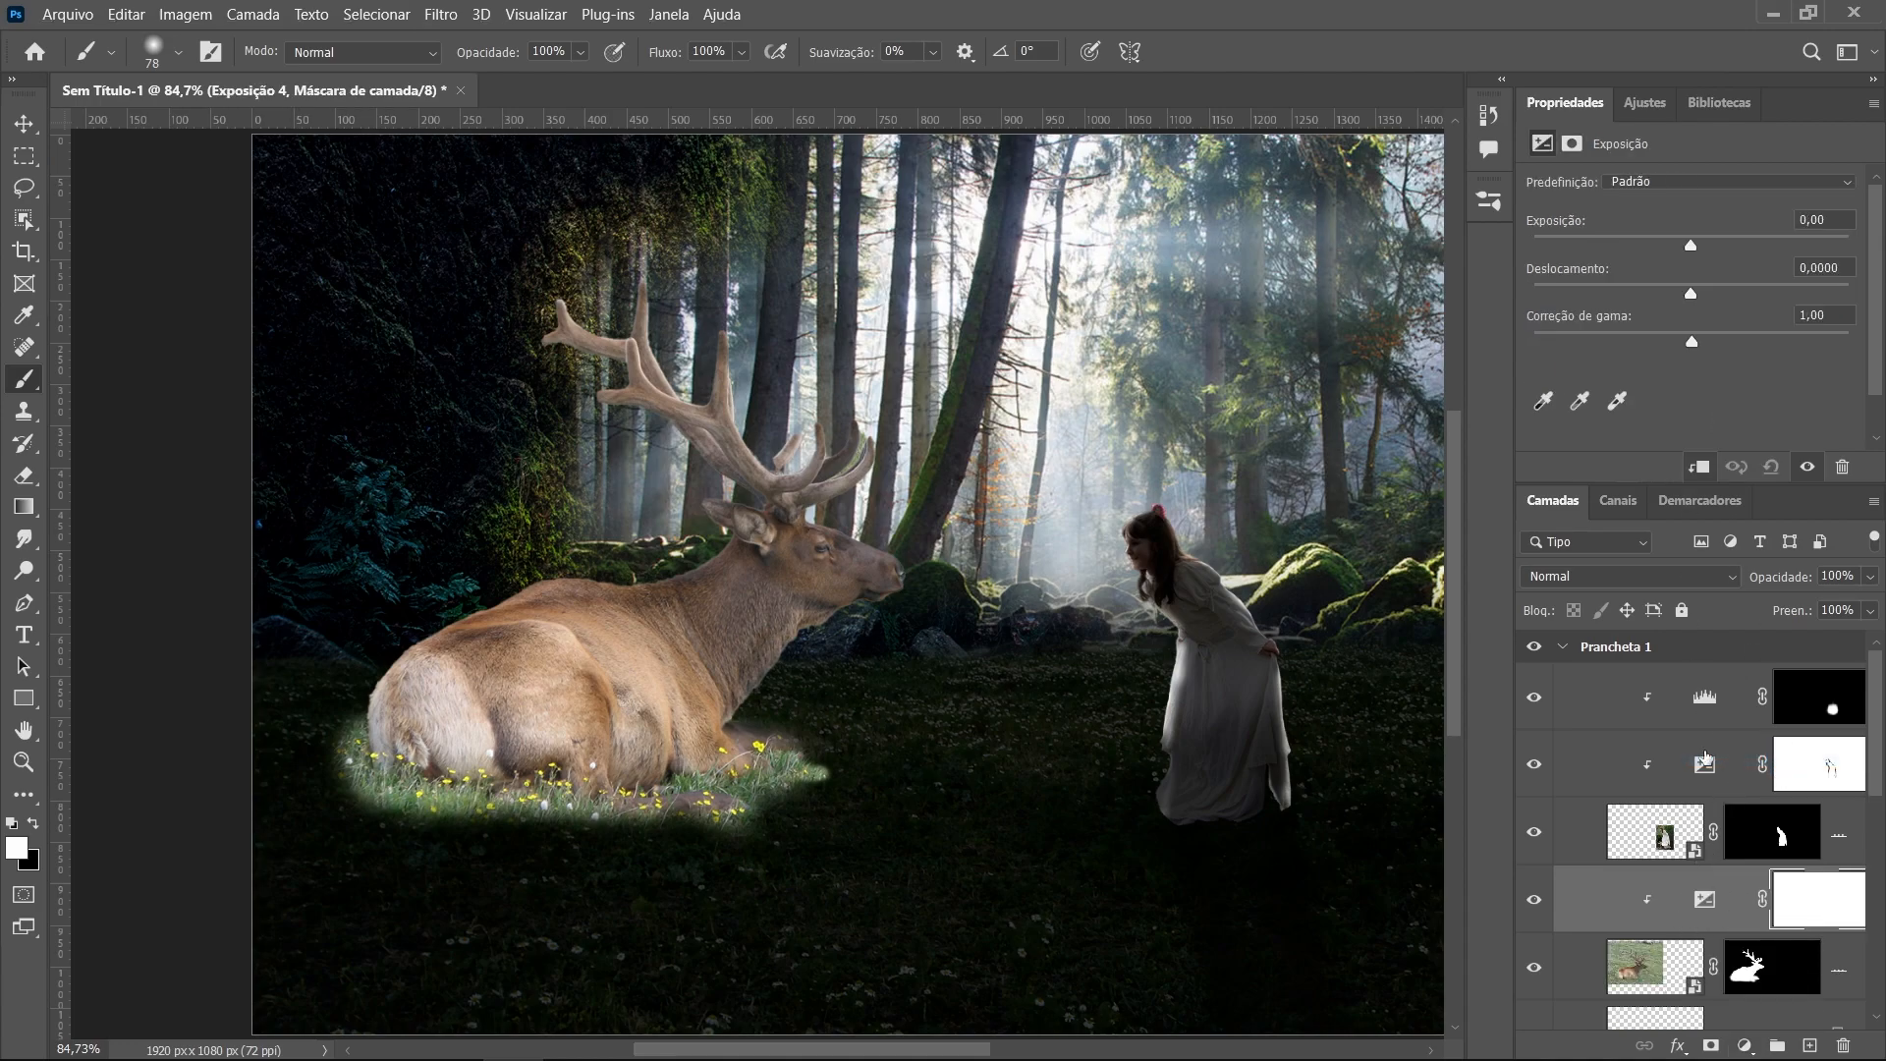
drag(1691, 244, 1598, 272)
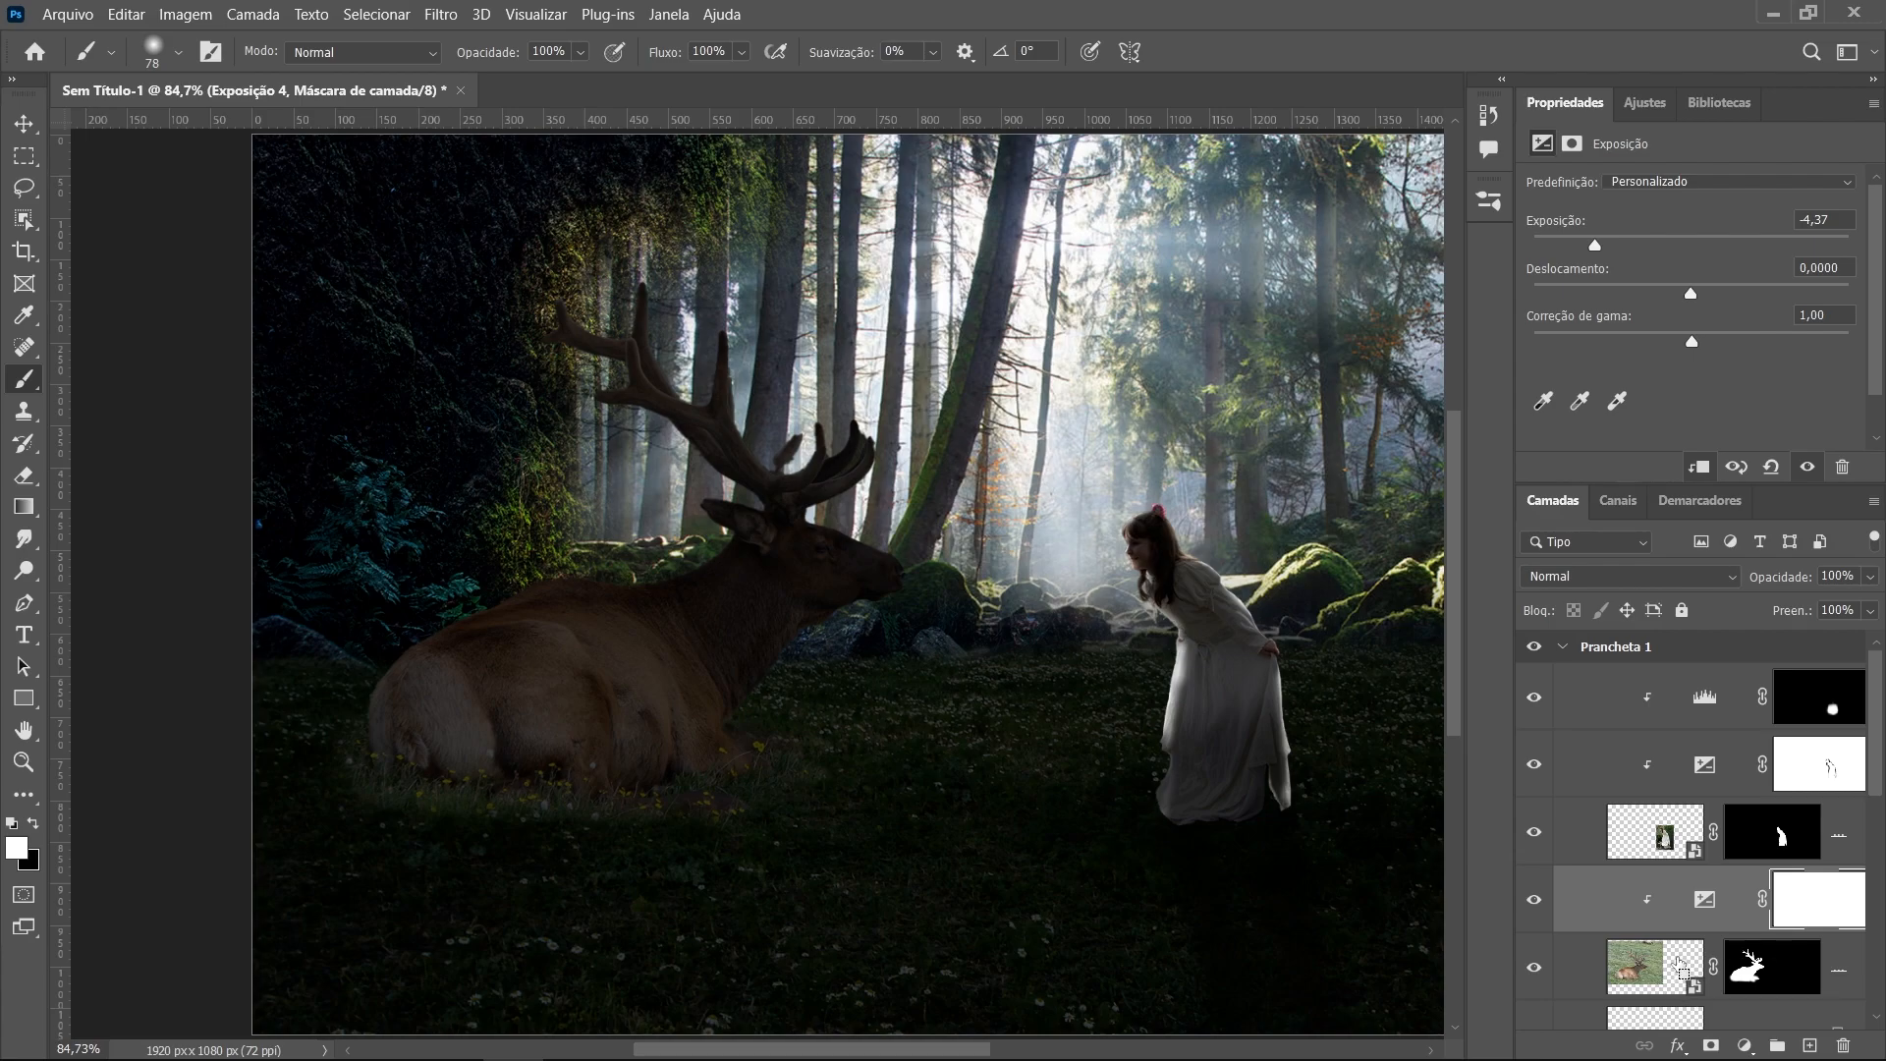
scroll(775, 802, down, 2)
scroll(828, 757, up, 2)
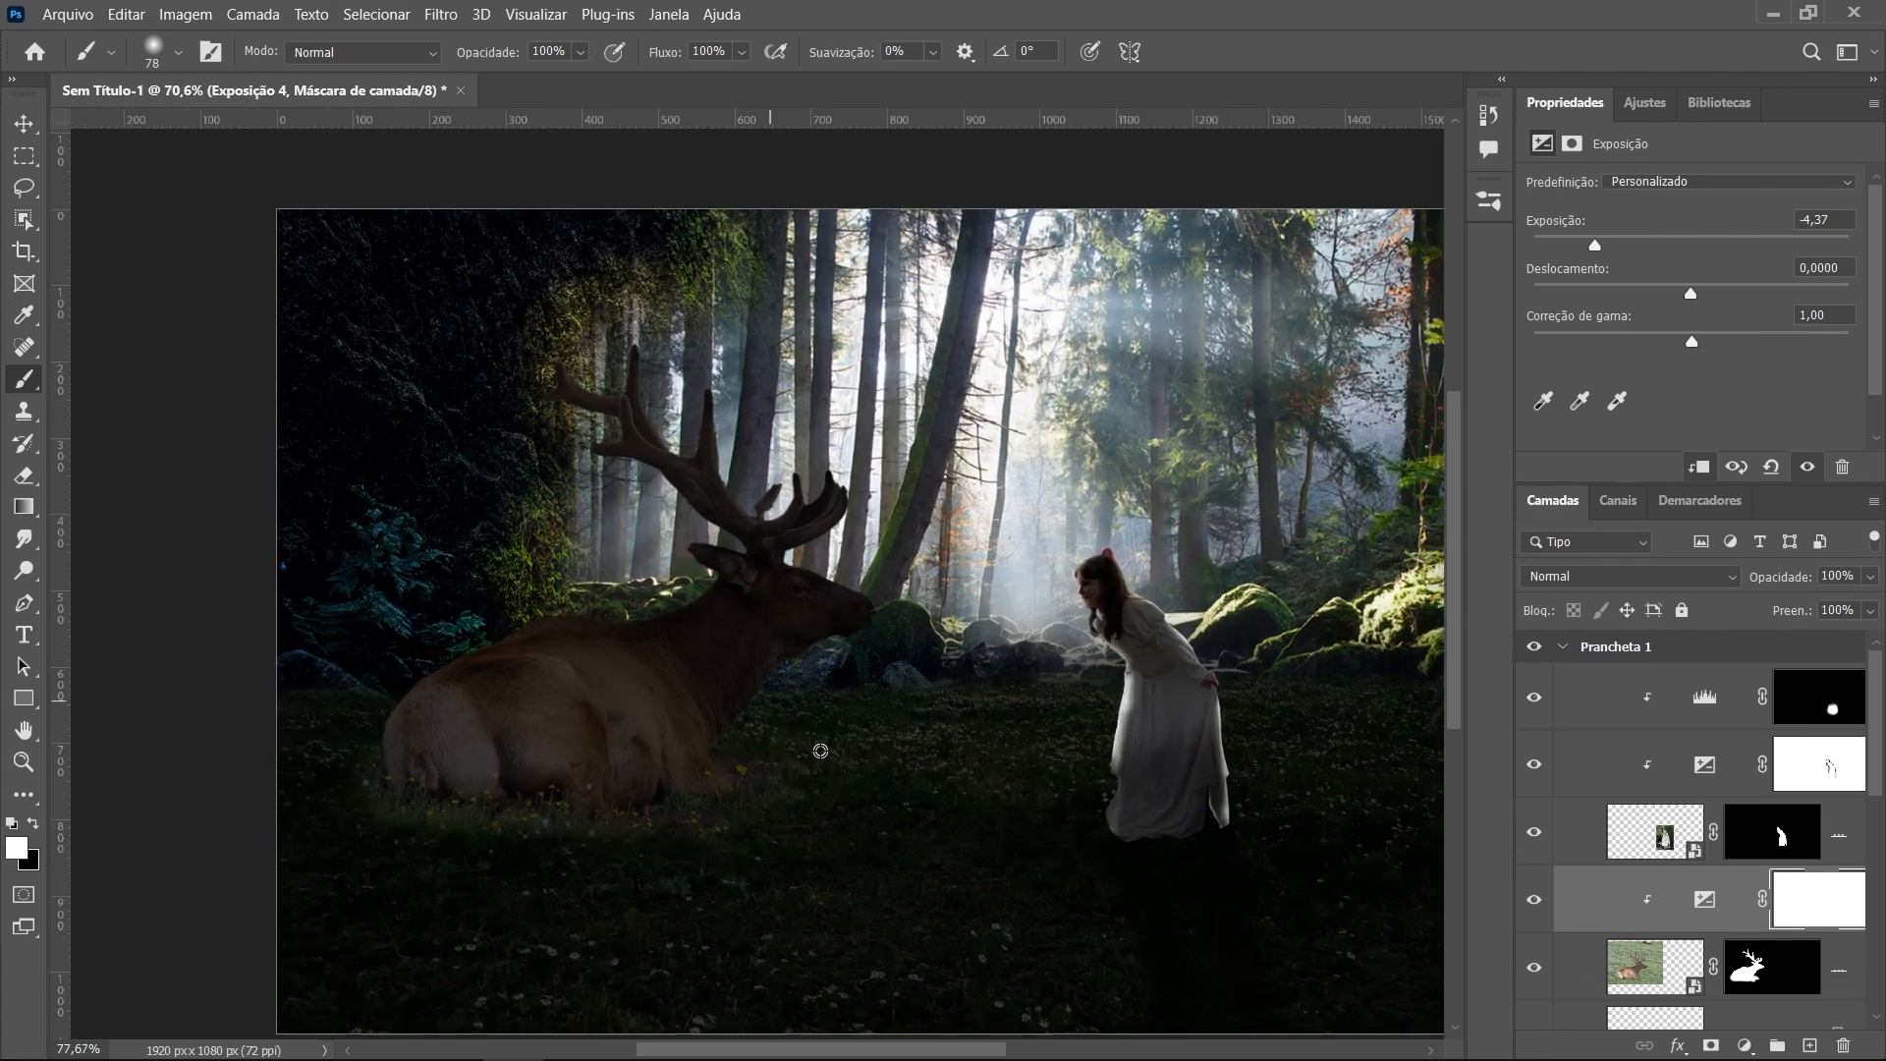
Add a Levels adjustment clipped to the Deer layer with midtones at 0.74, and hide it
click(1690, 980)
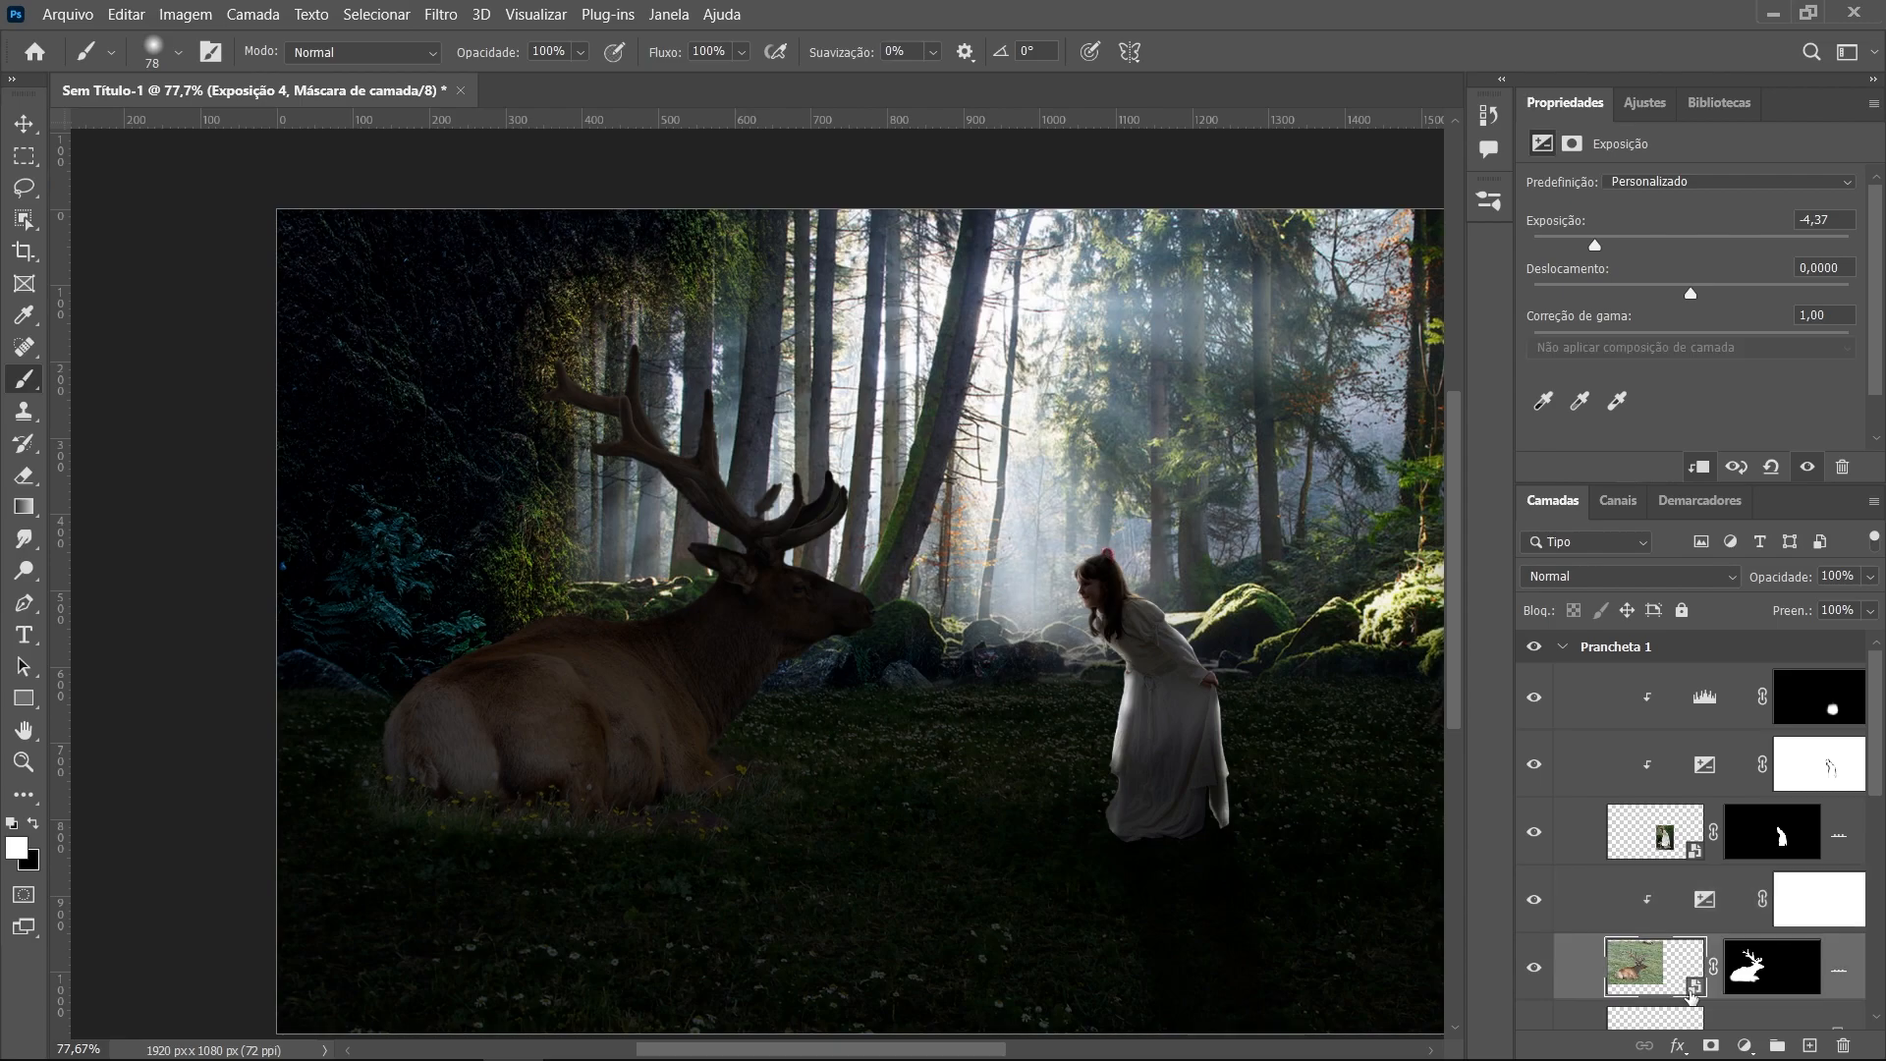
click(1744, 1045)
click(1767, 716)
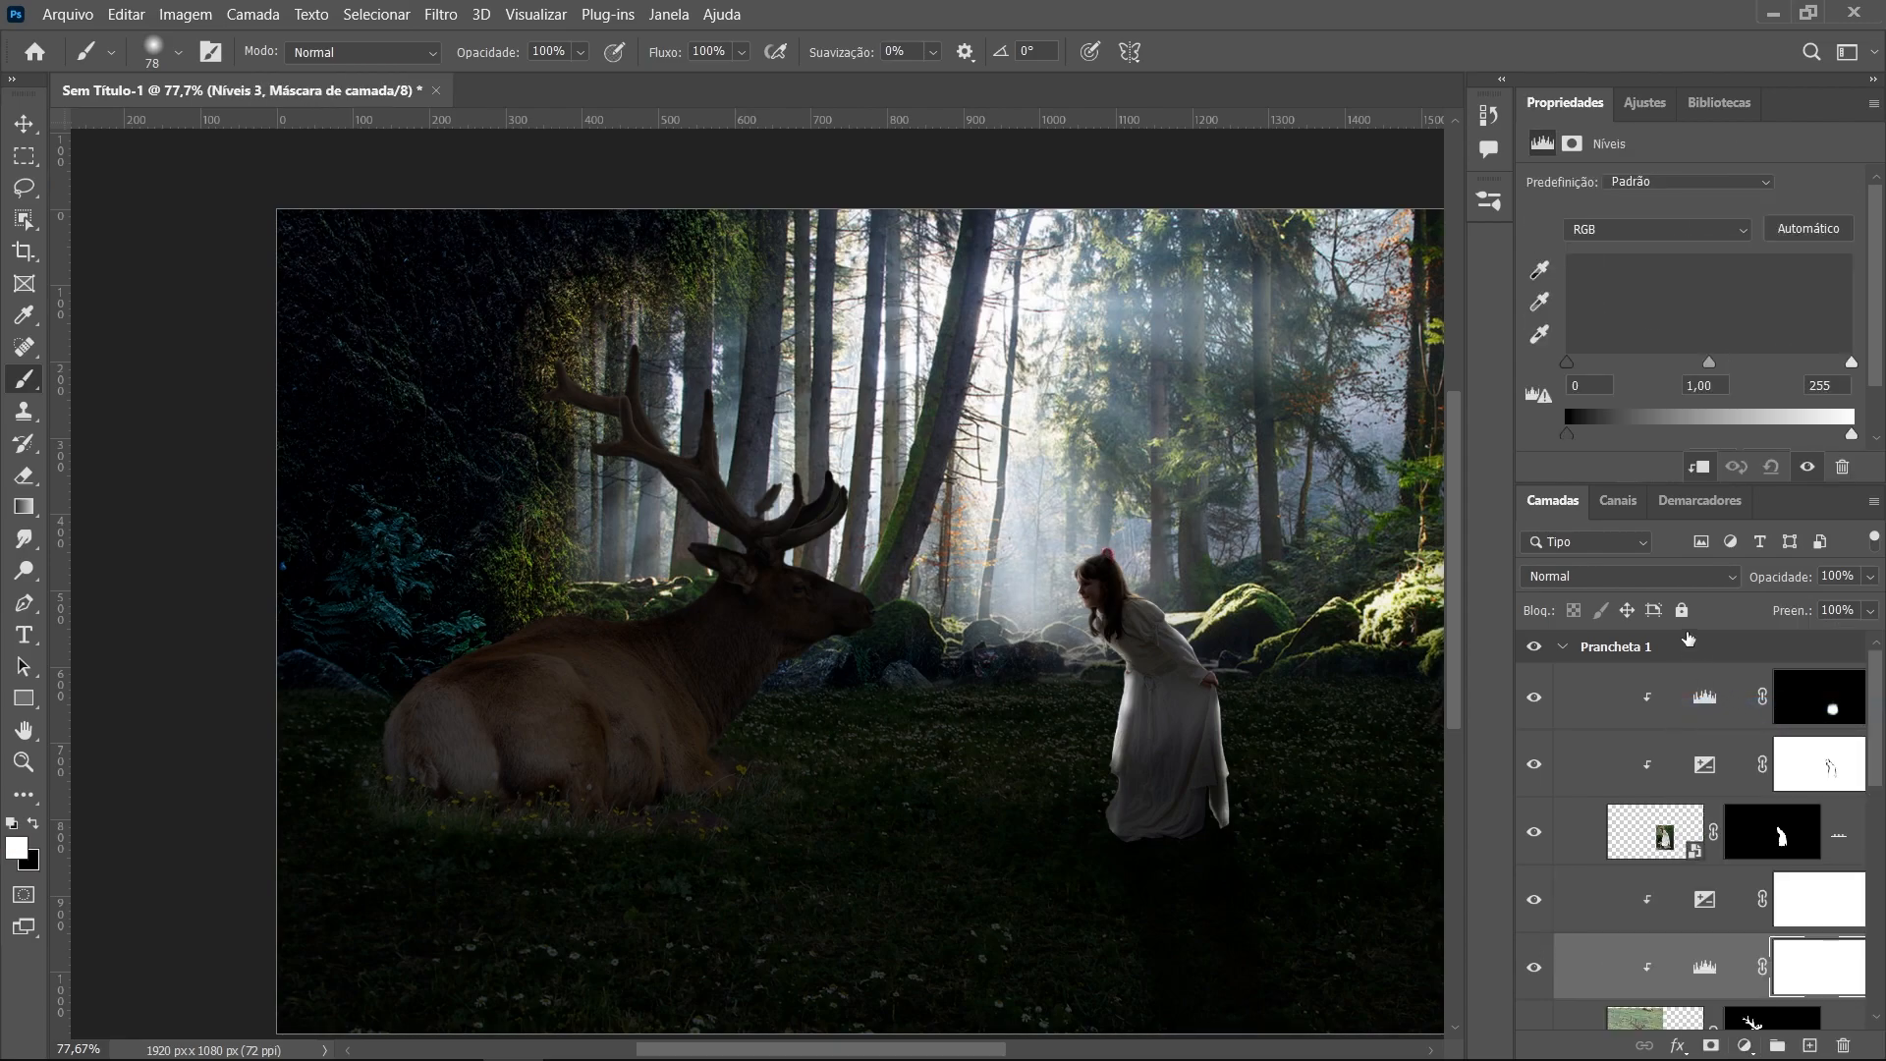
drag(1710, 370, 1760, 380)
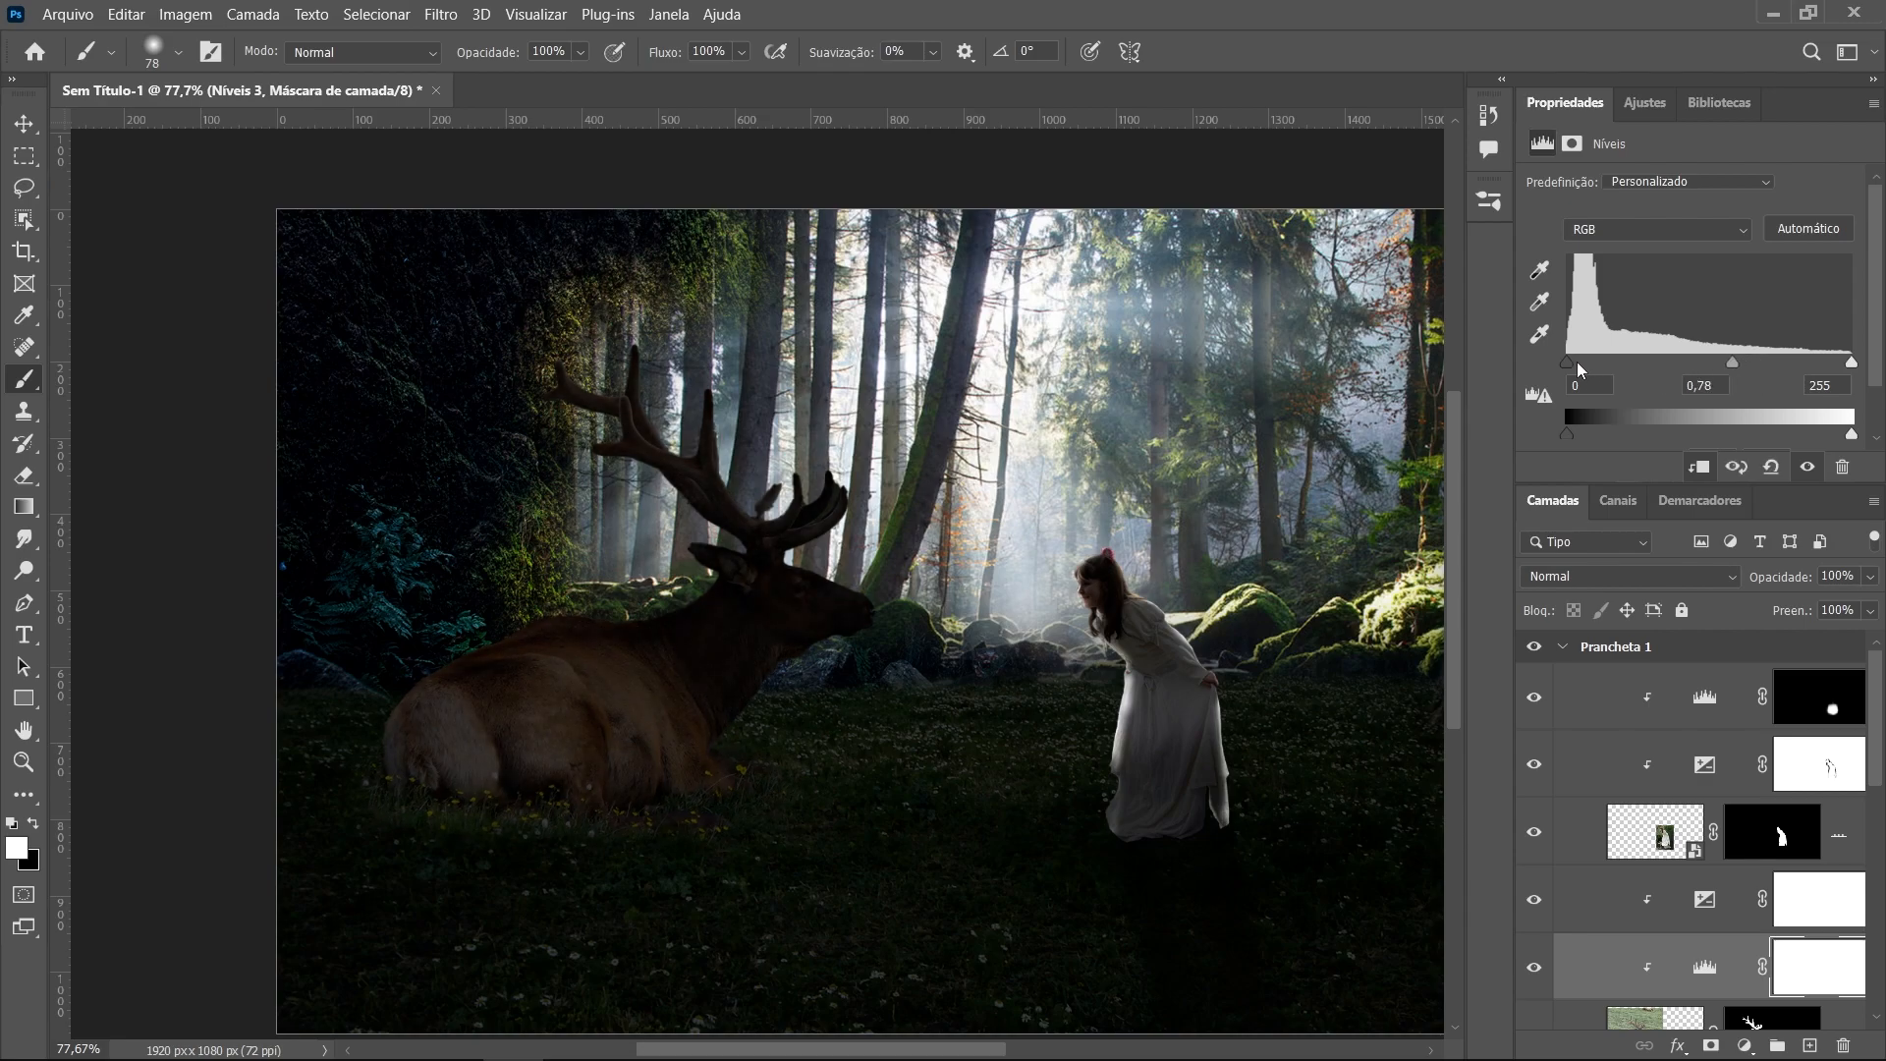
drag(1583, 371, 1544, 385)
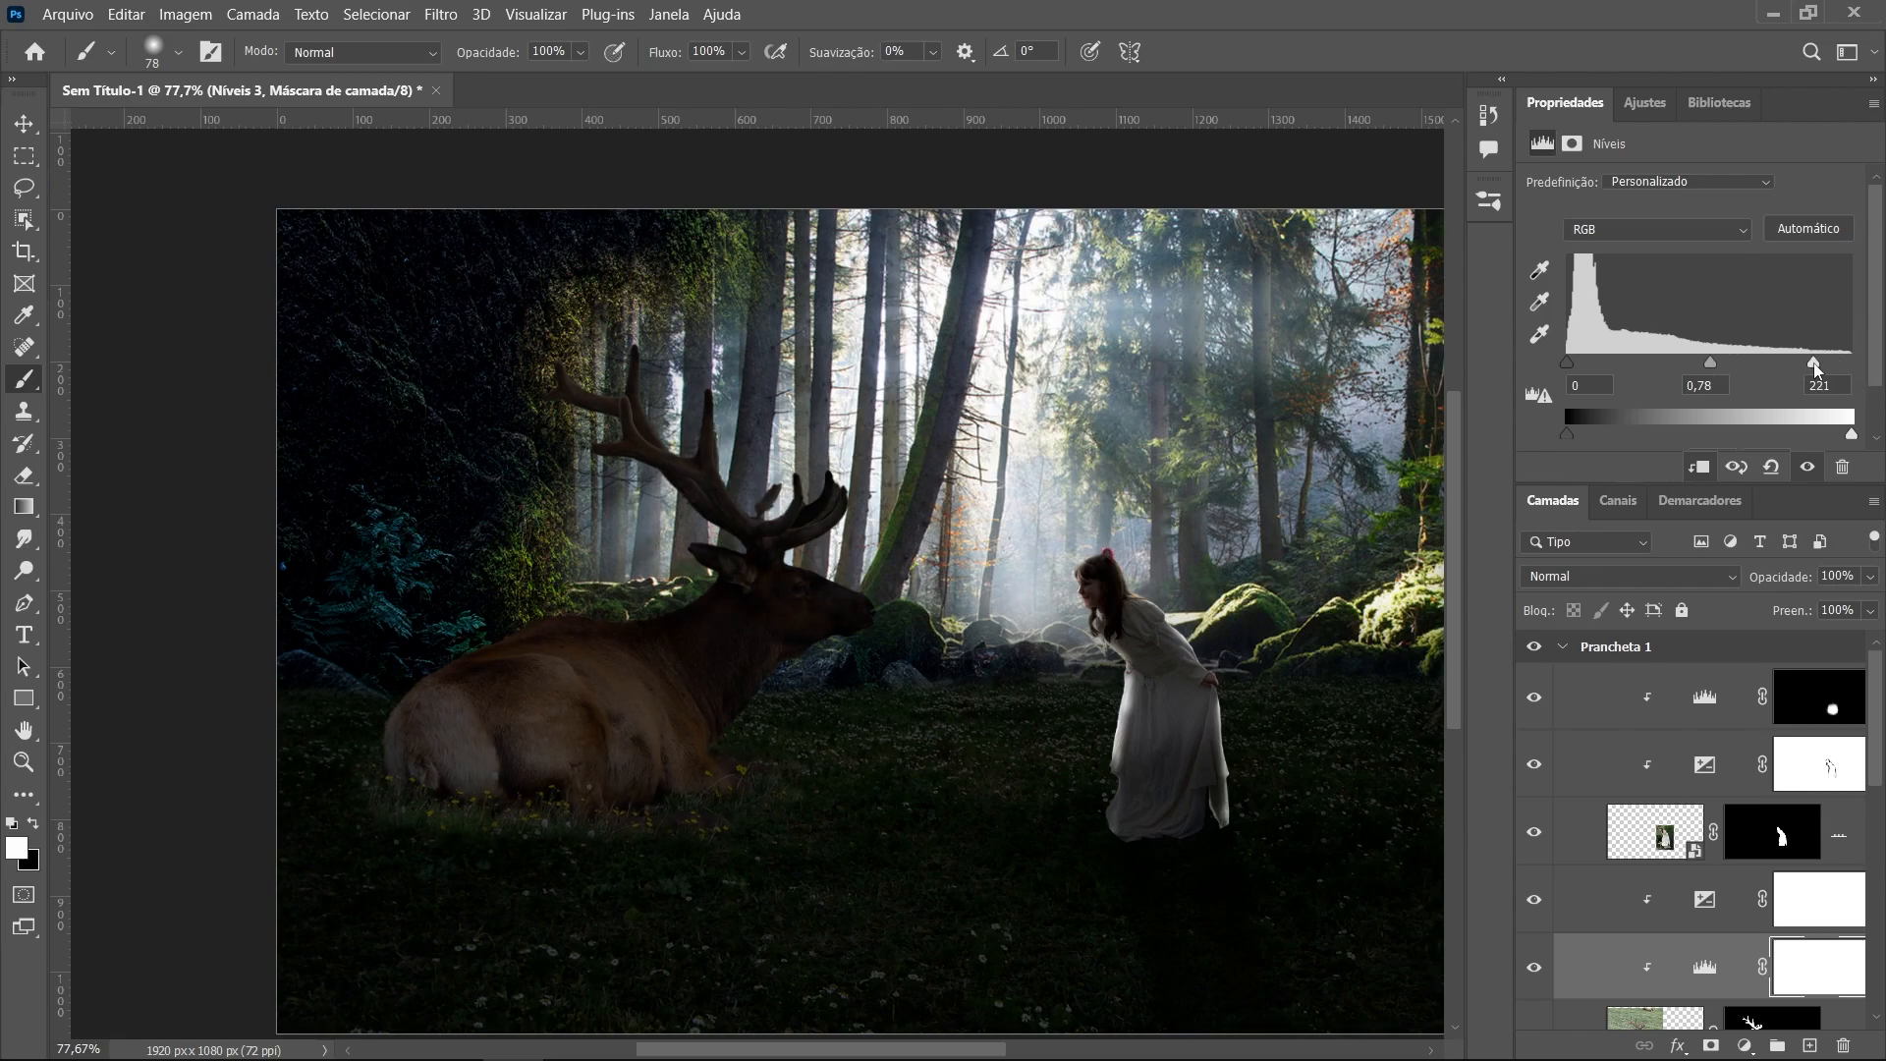
drag(1779, 371, 1739, 396)
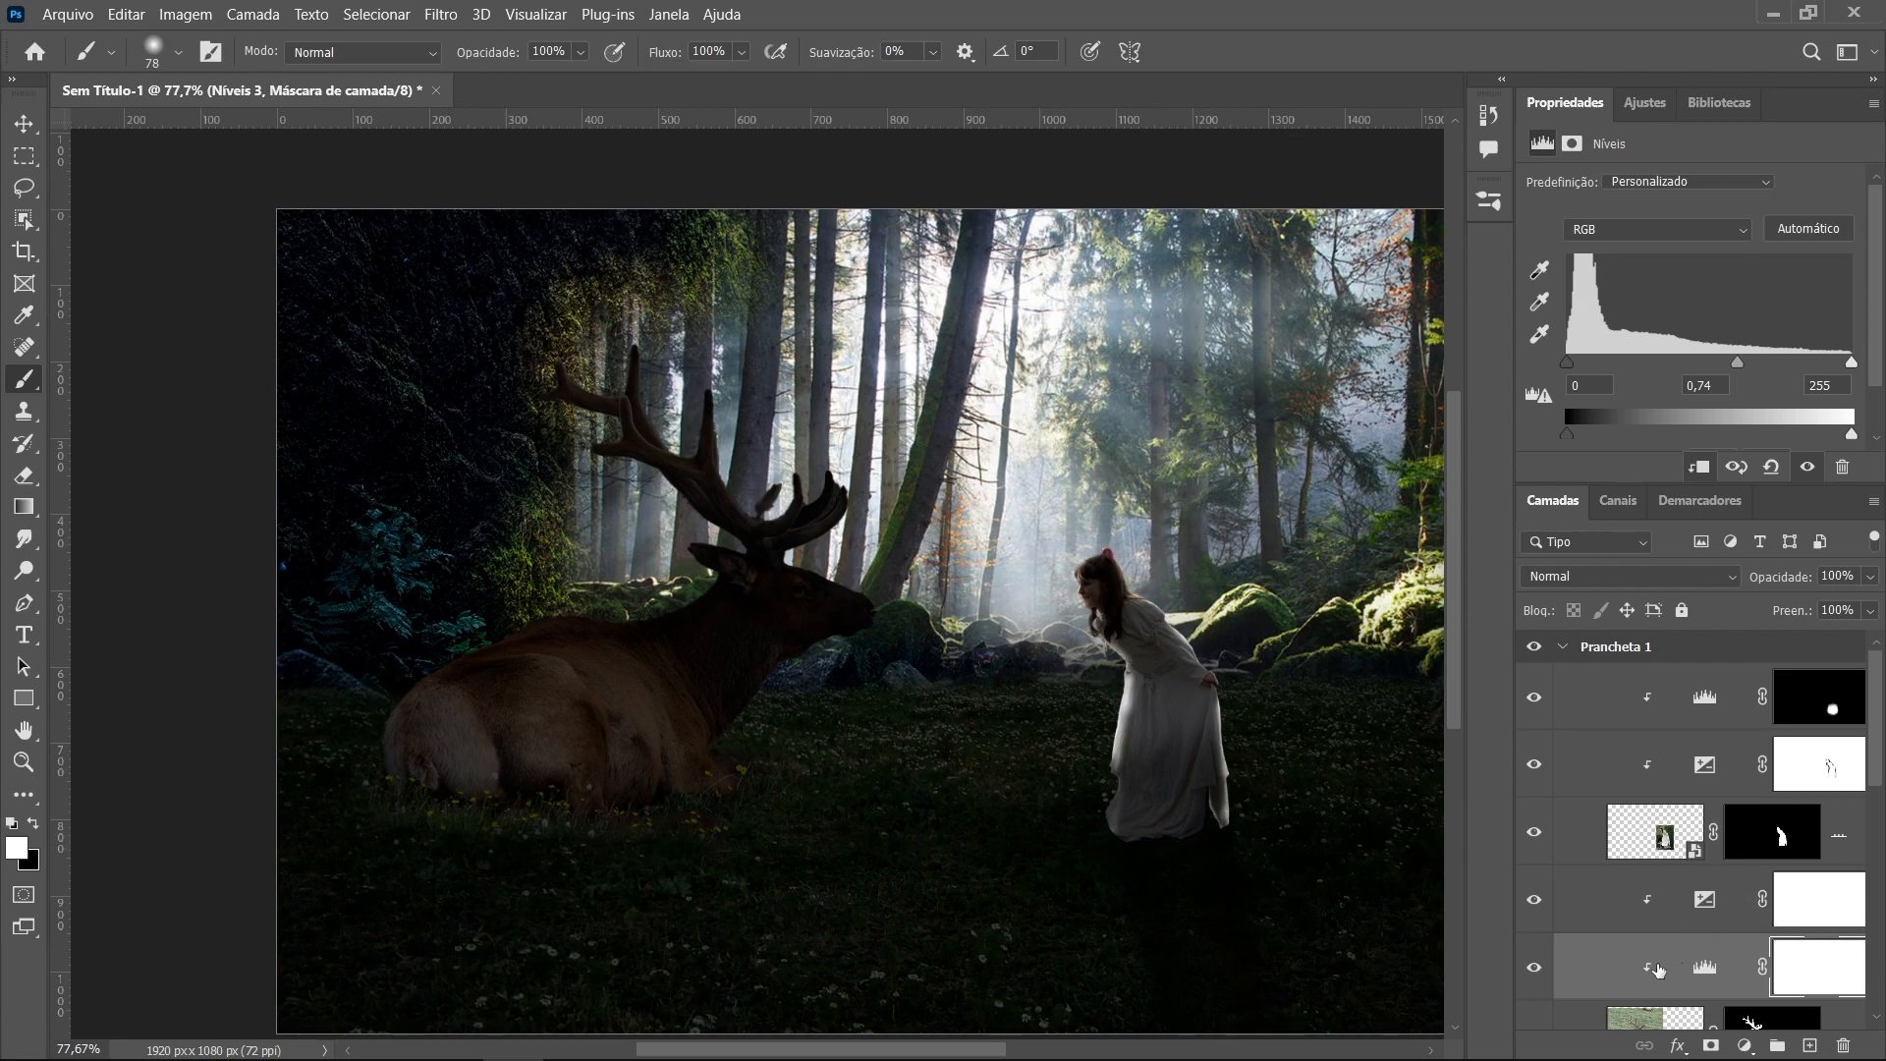
click(1534, 971)
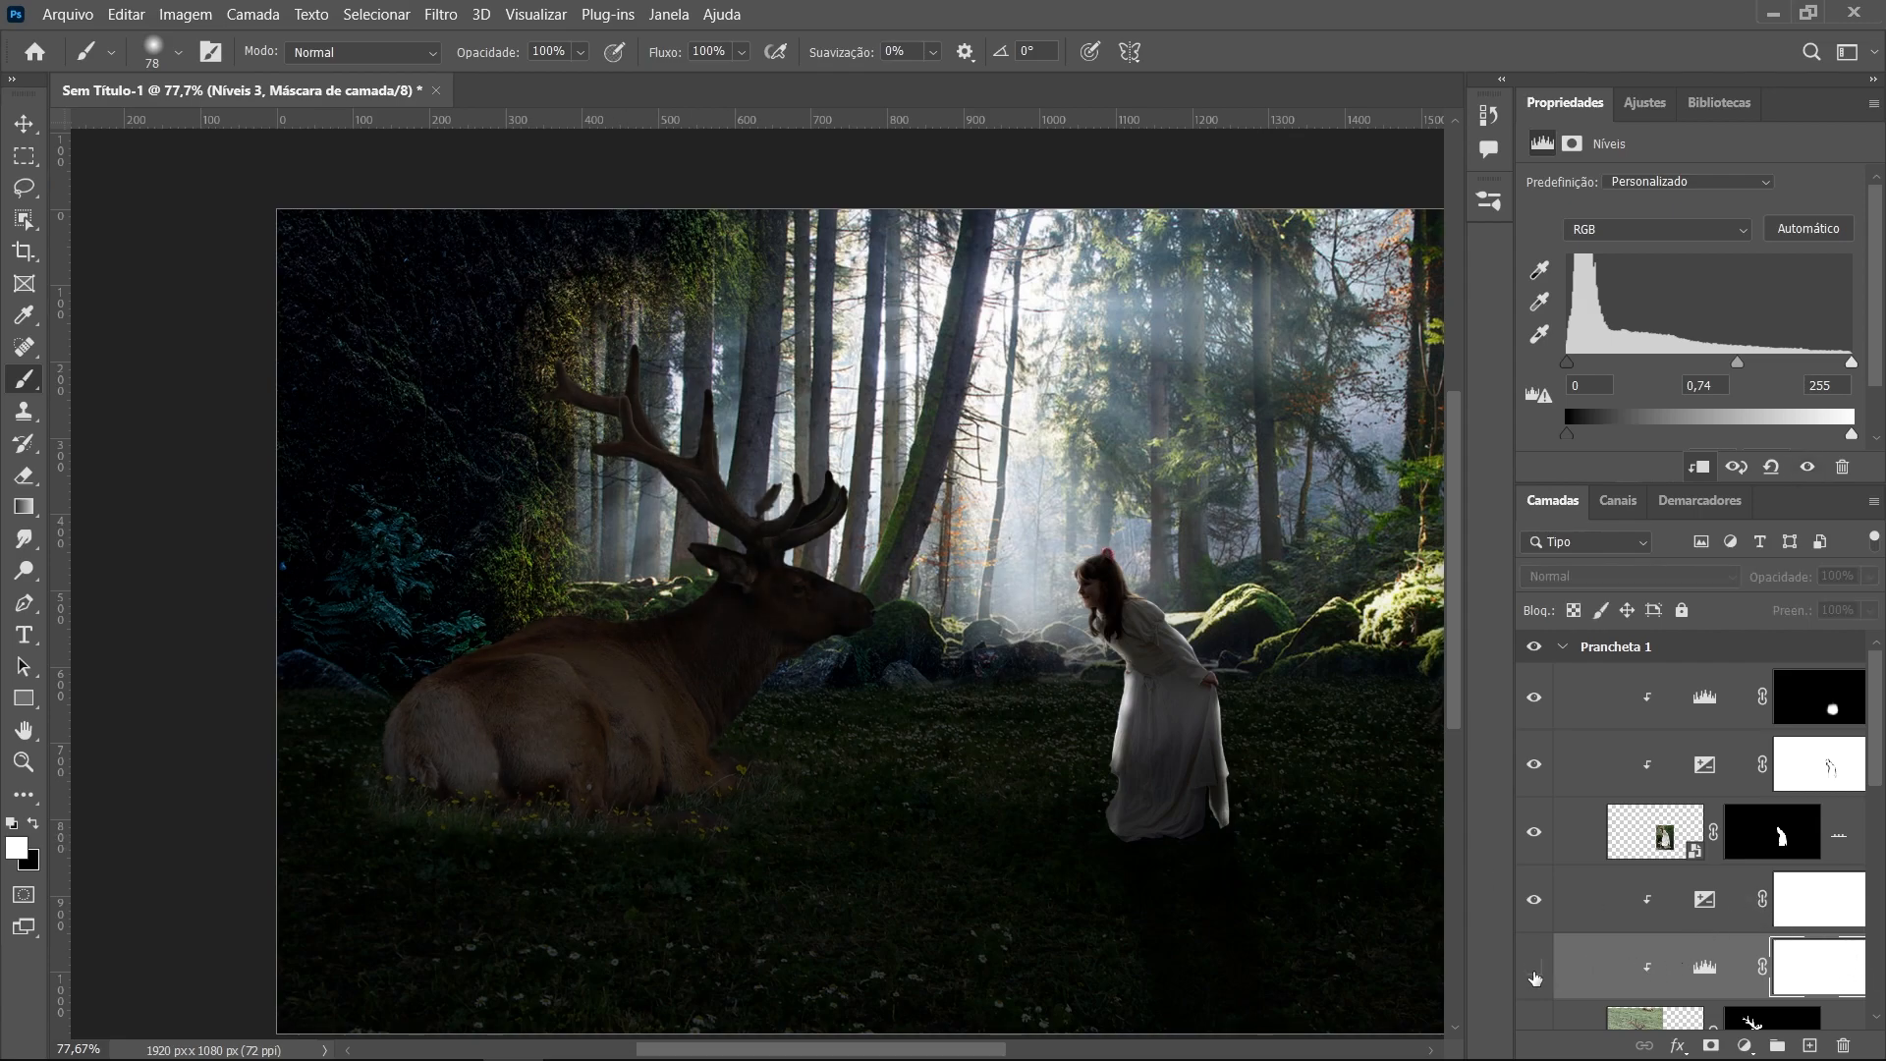
Set the deer's Exposure adjustment to an offset of -0.0039 and an exposure of -3.85
click(1707, 899)
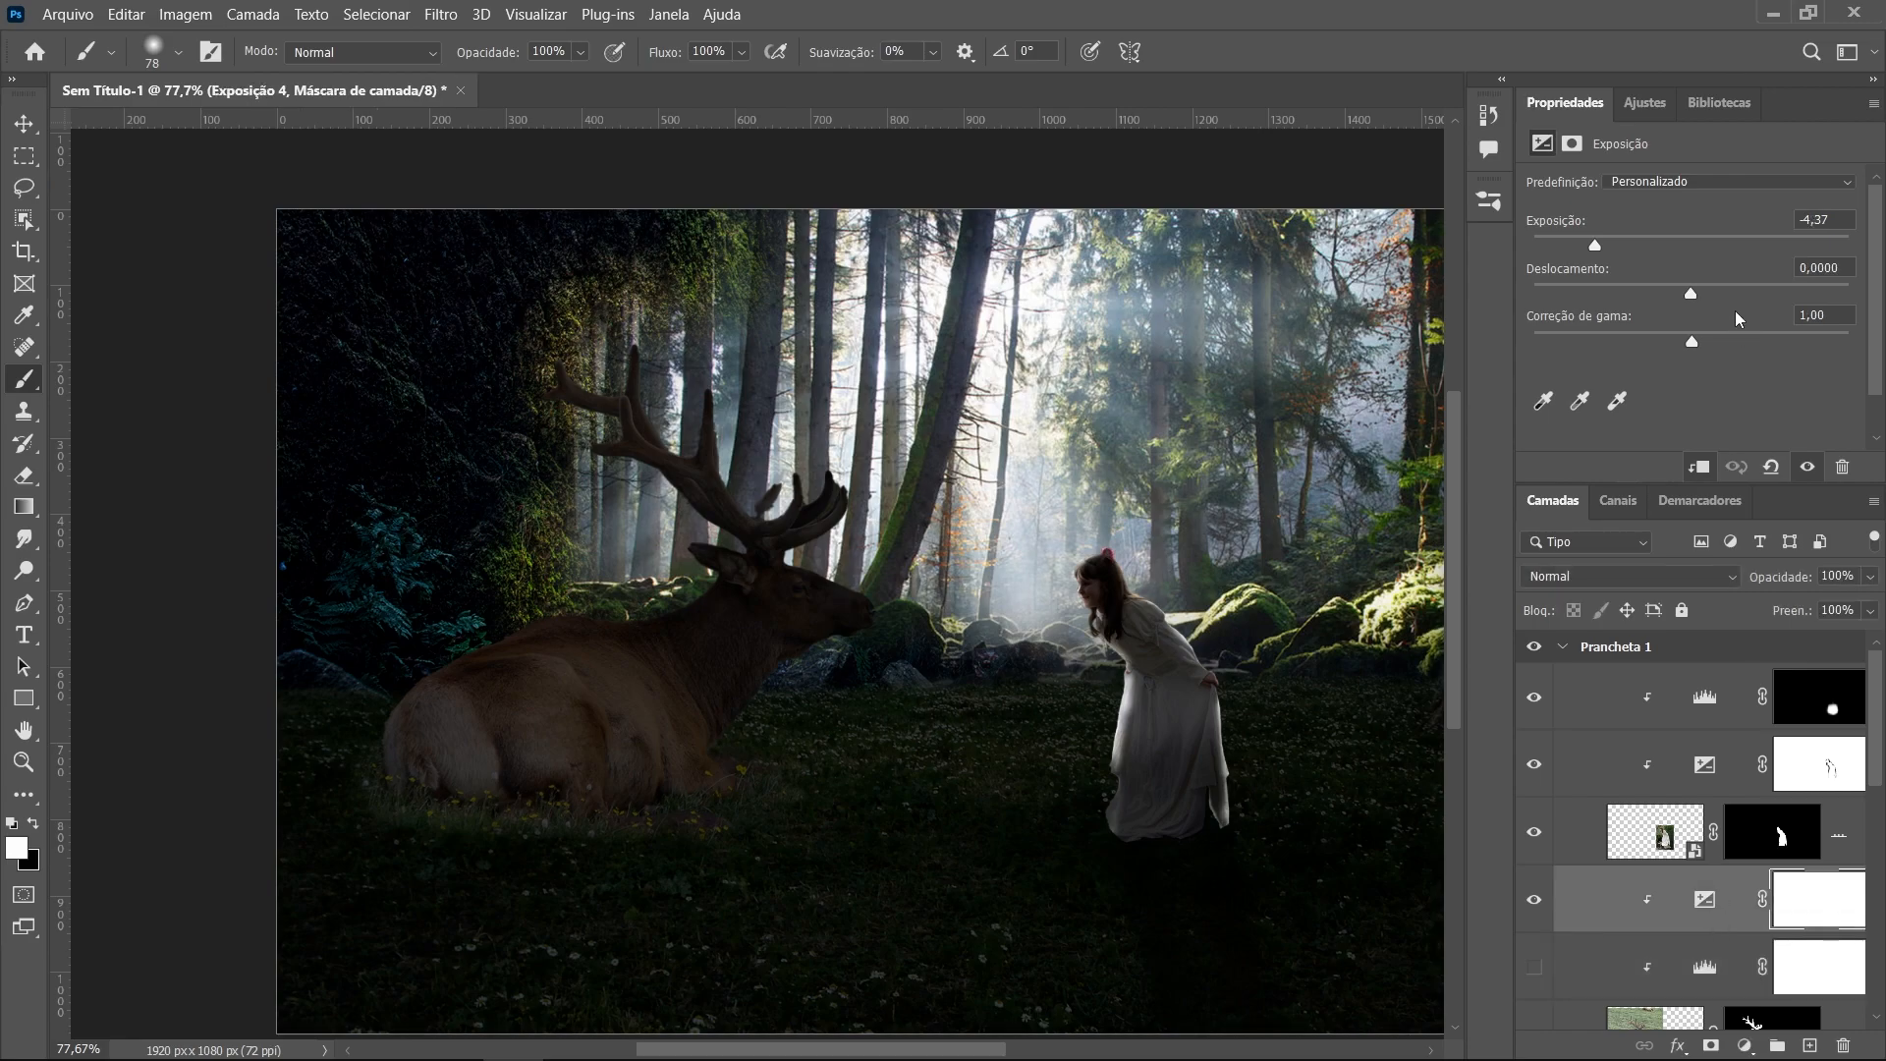
mouse_move(1691, 297)
mouse_down()
mouse_move(1709, 297)
mouse_move(1692, 305)
mouse_up()
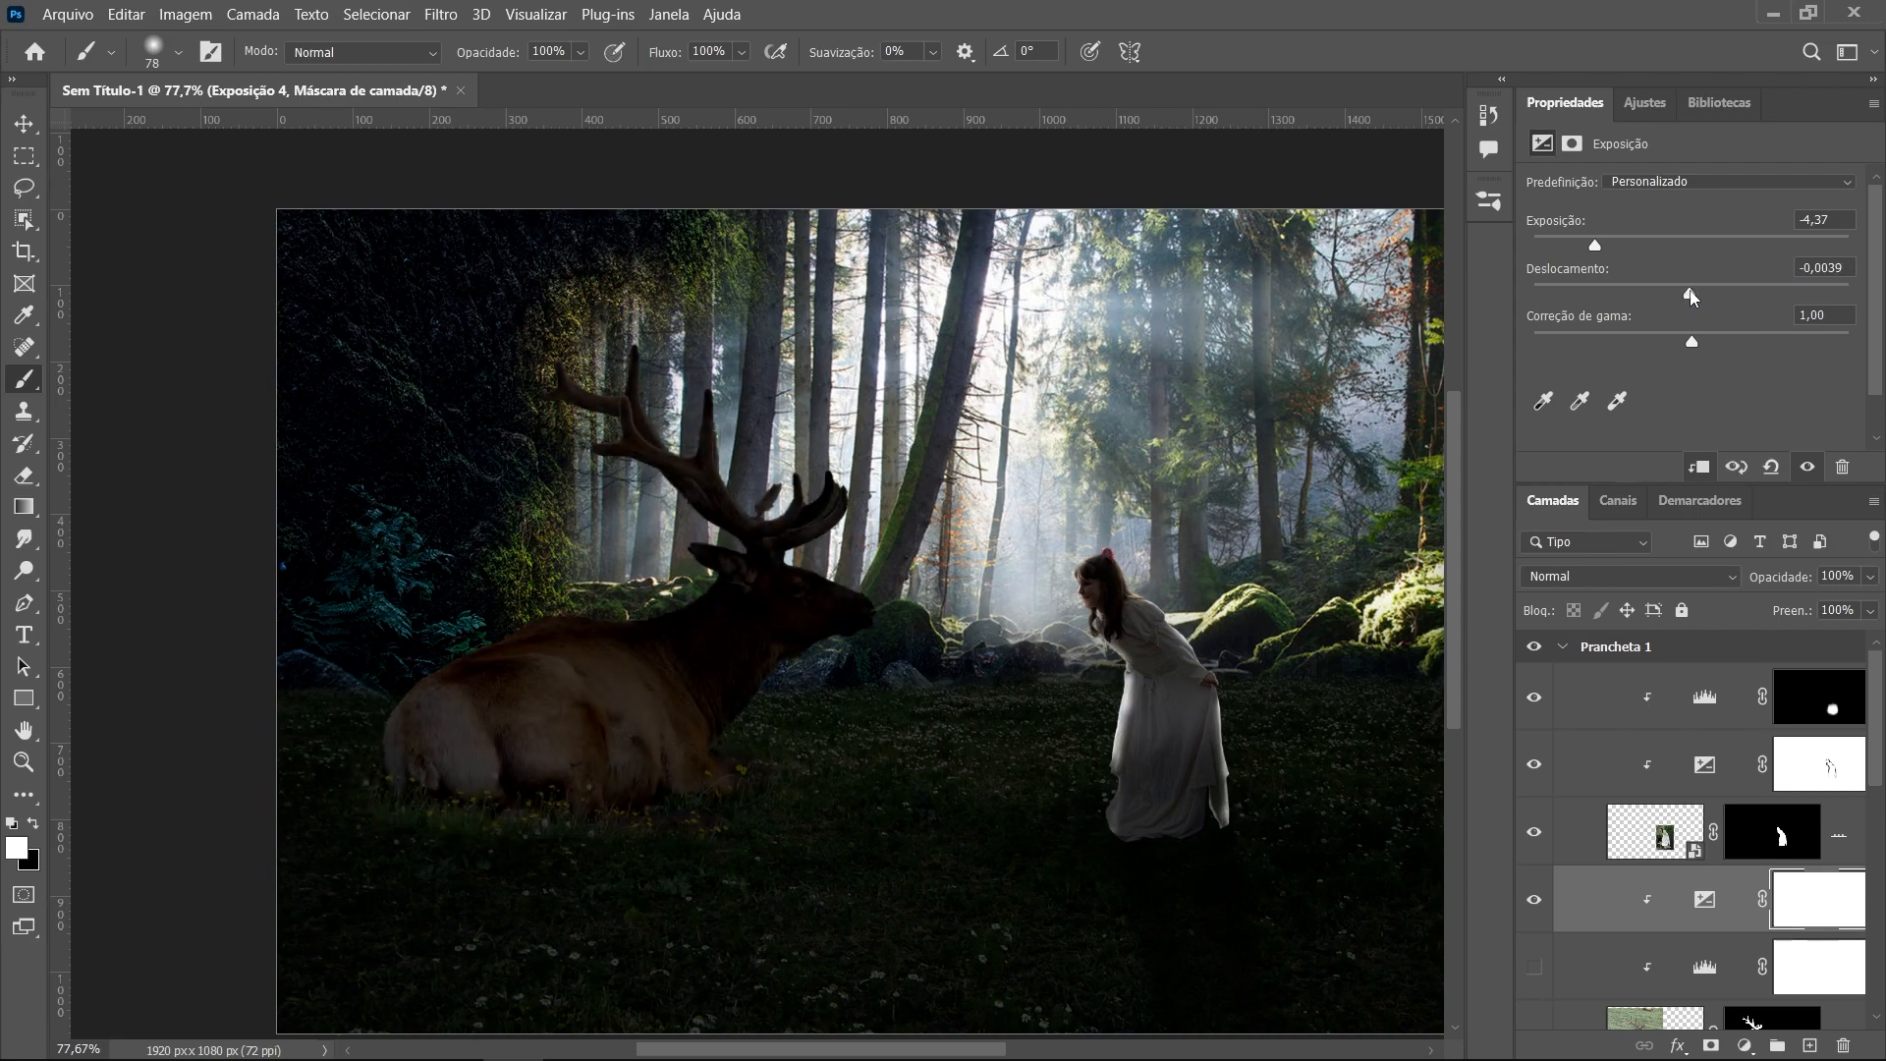
drag(1595, 247, 1605, 247)
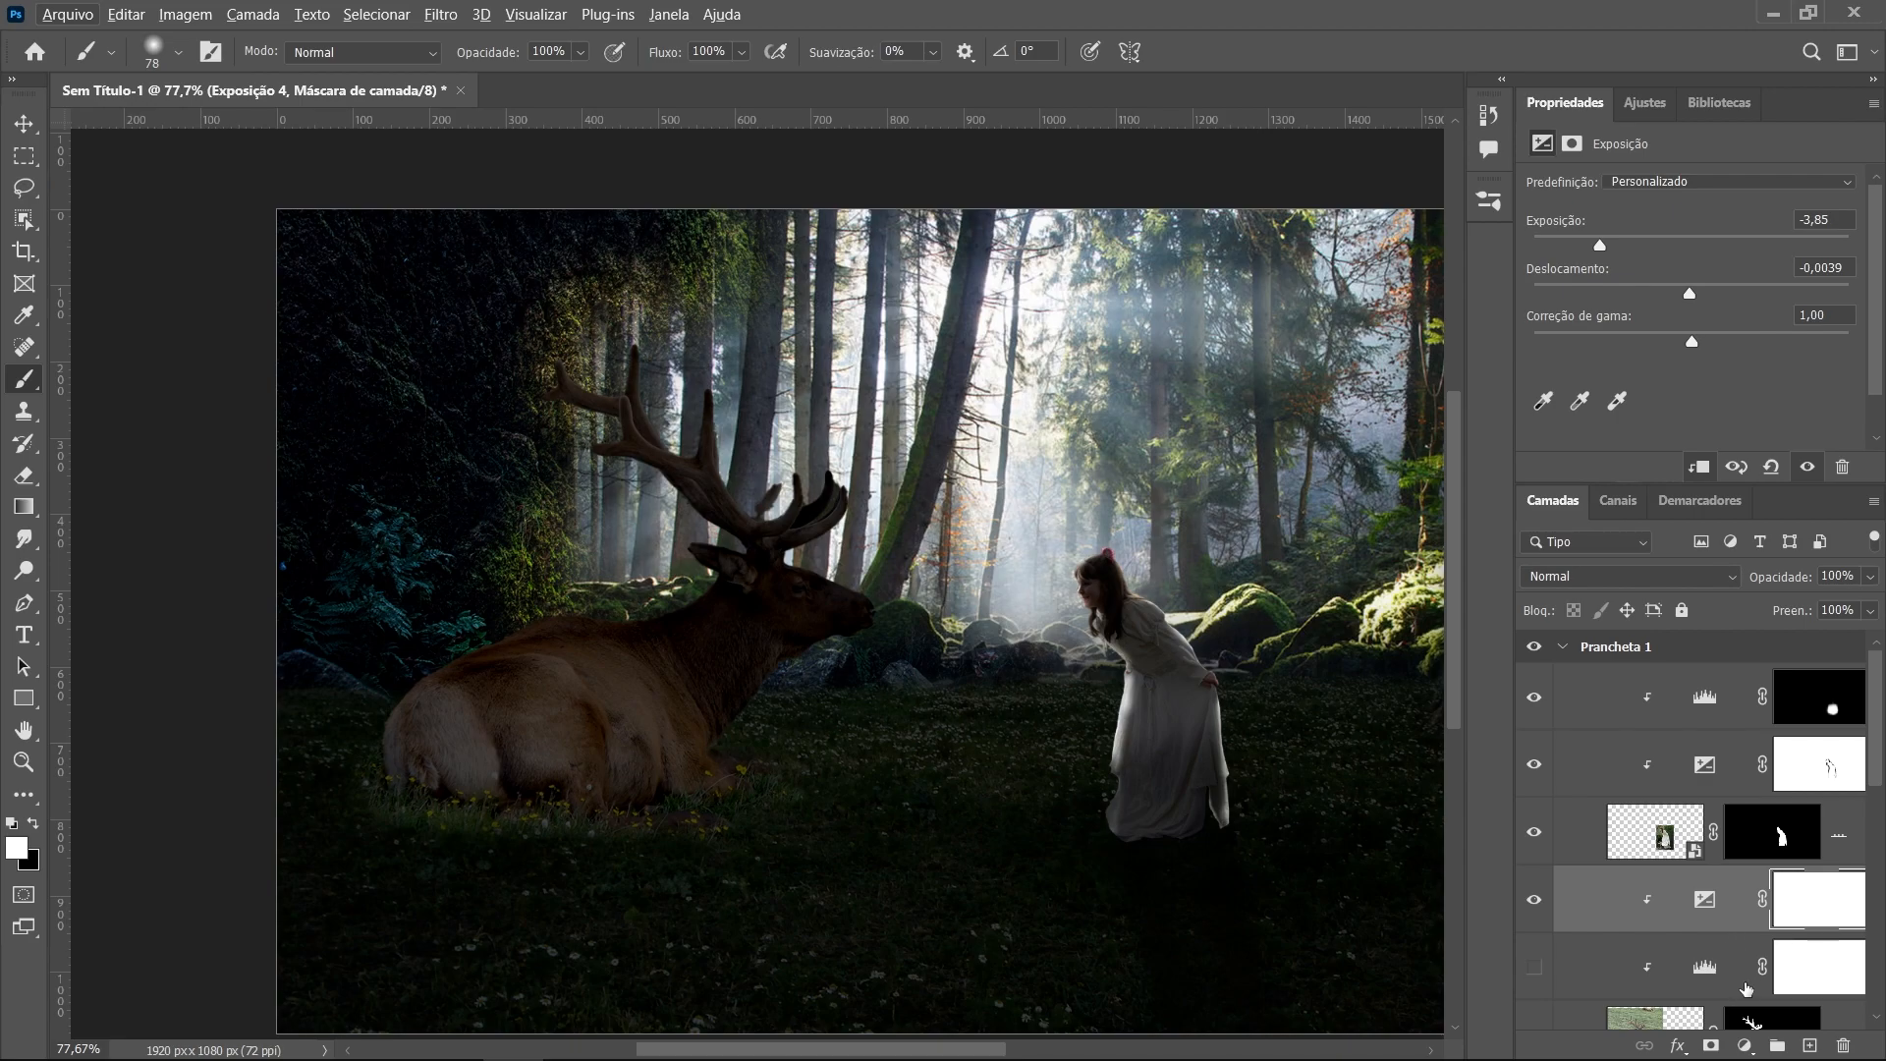
Create a new empty layer above the deer's Exposure adjustment and clip it to the deer
scroll(1759, 990, down, 1)
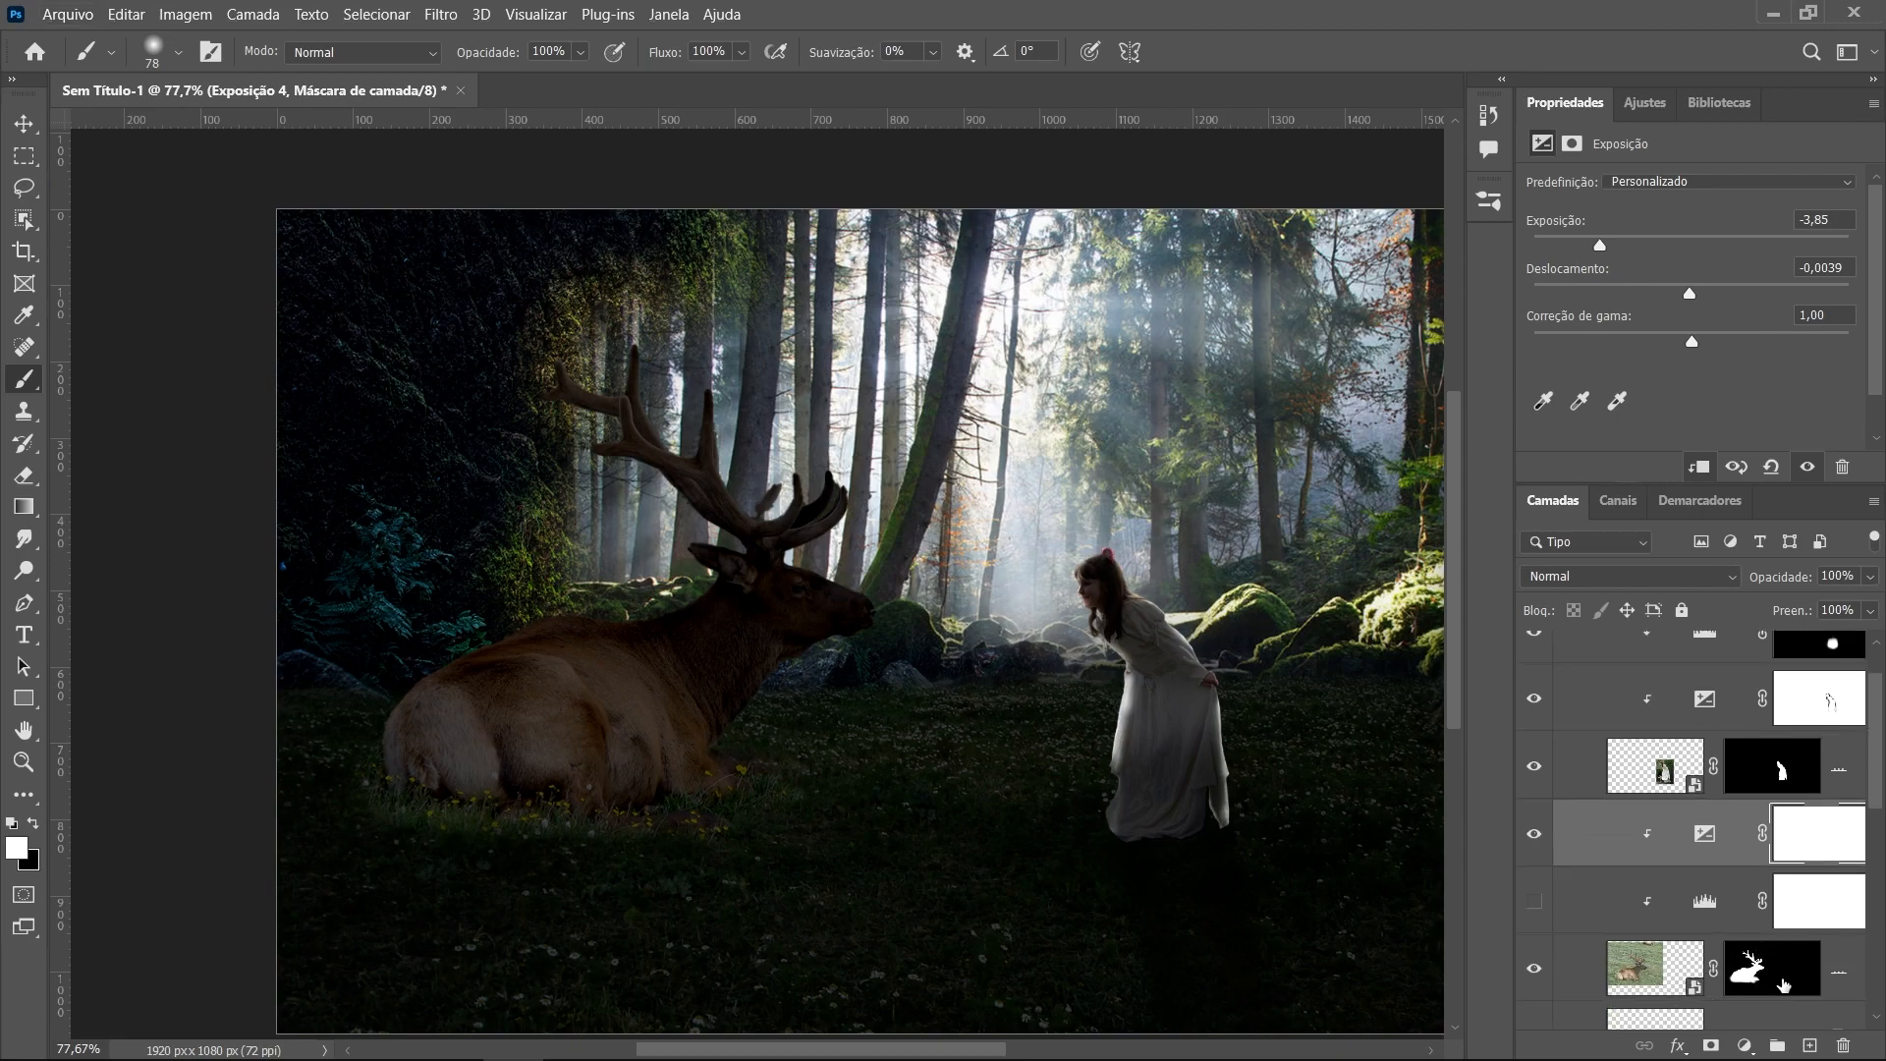
click(1783, 983)
click(1734, 857)
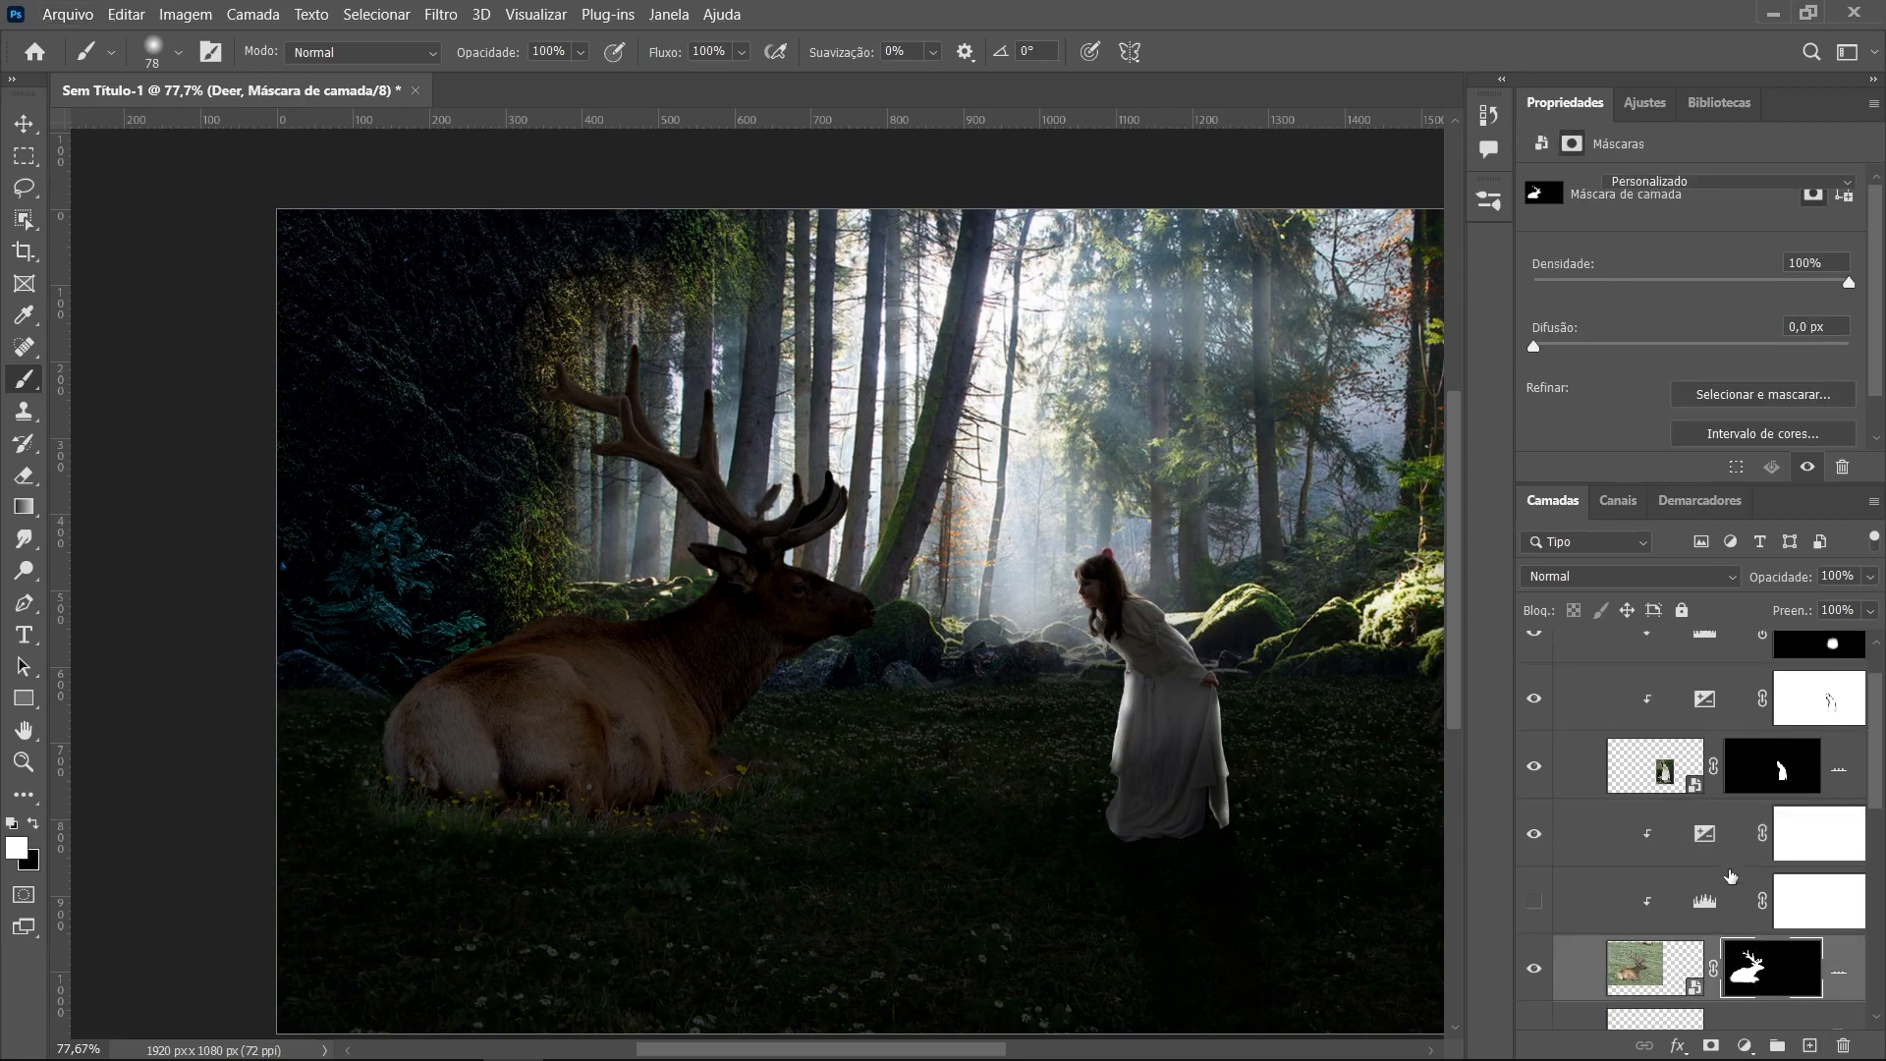
click(1808, 1047)
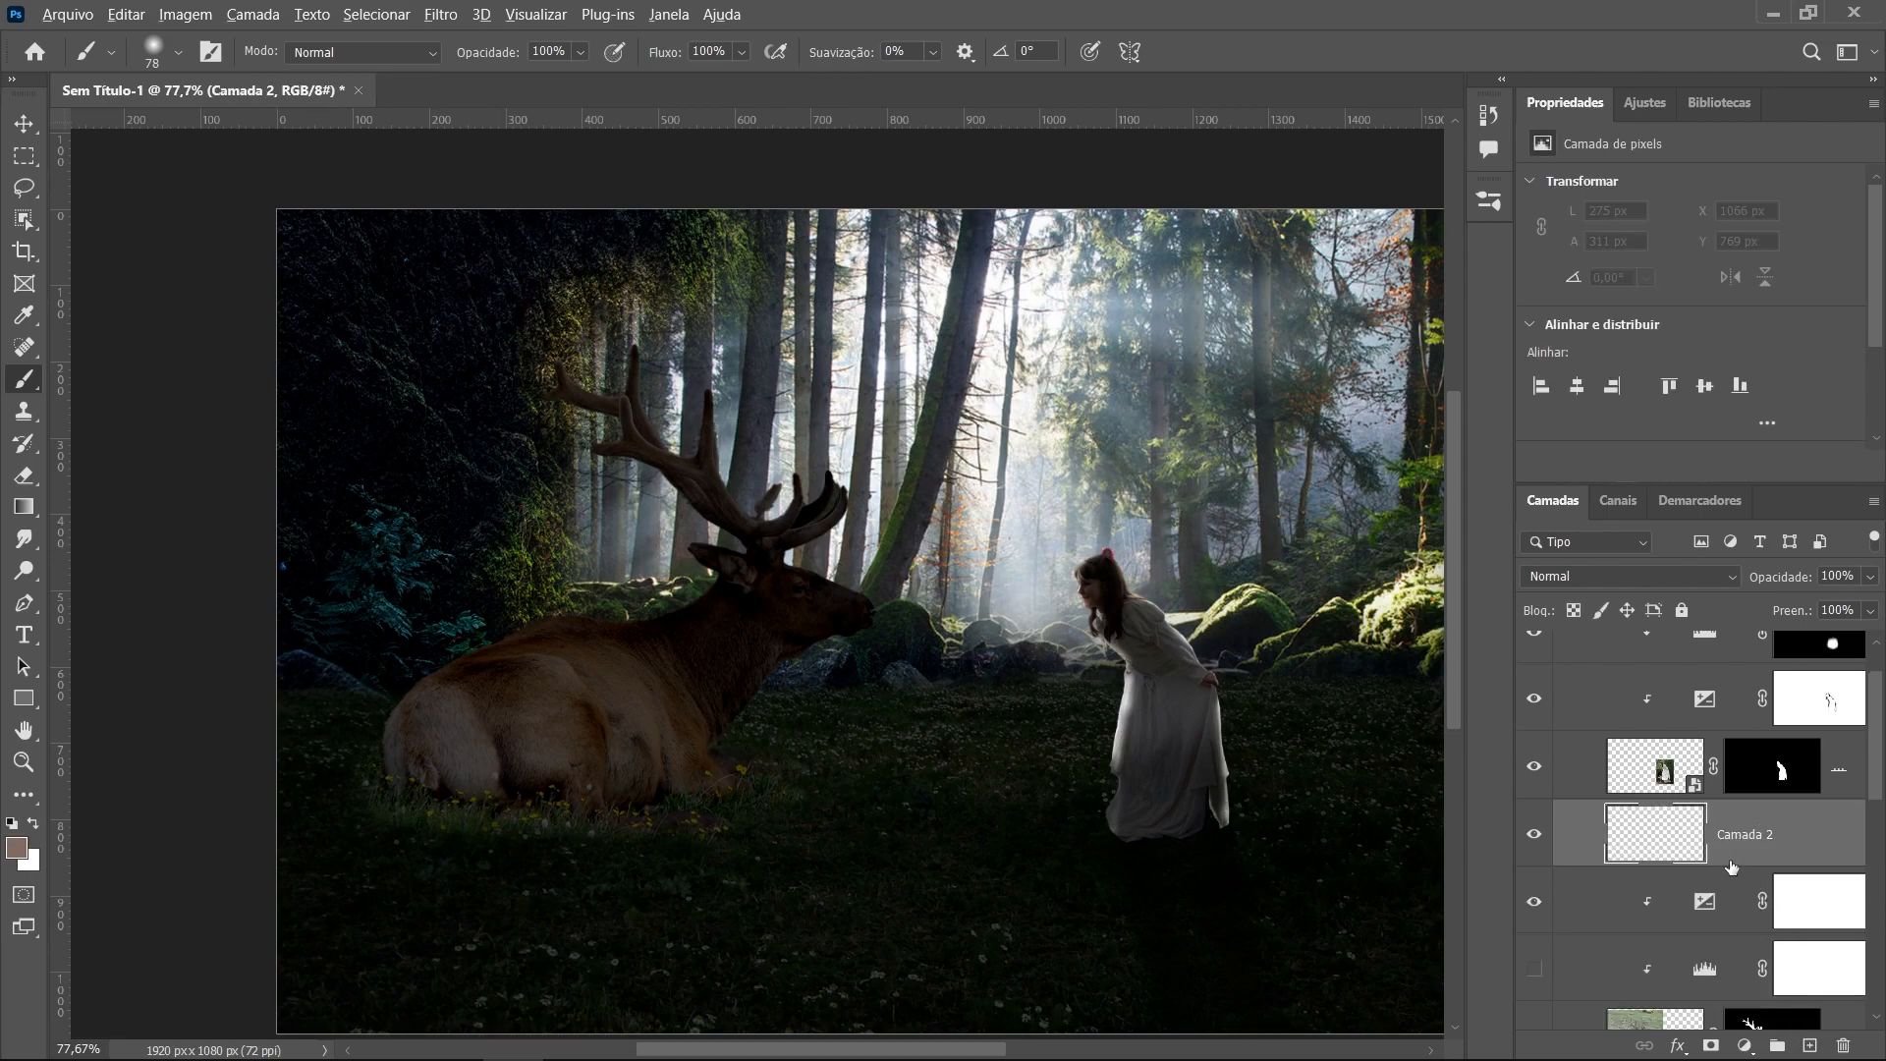
alt+click(1739, 864)
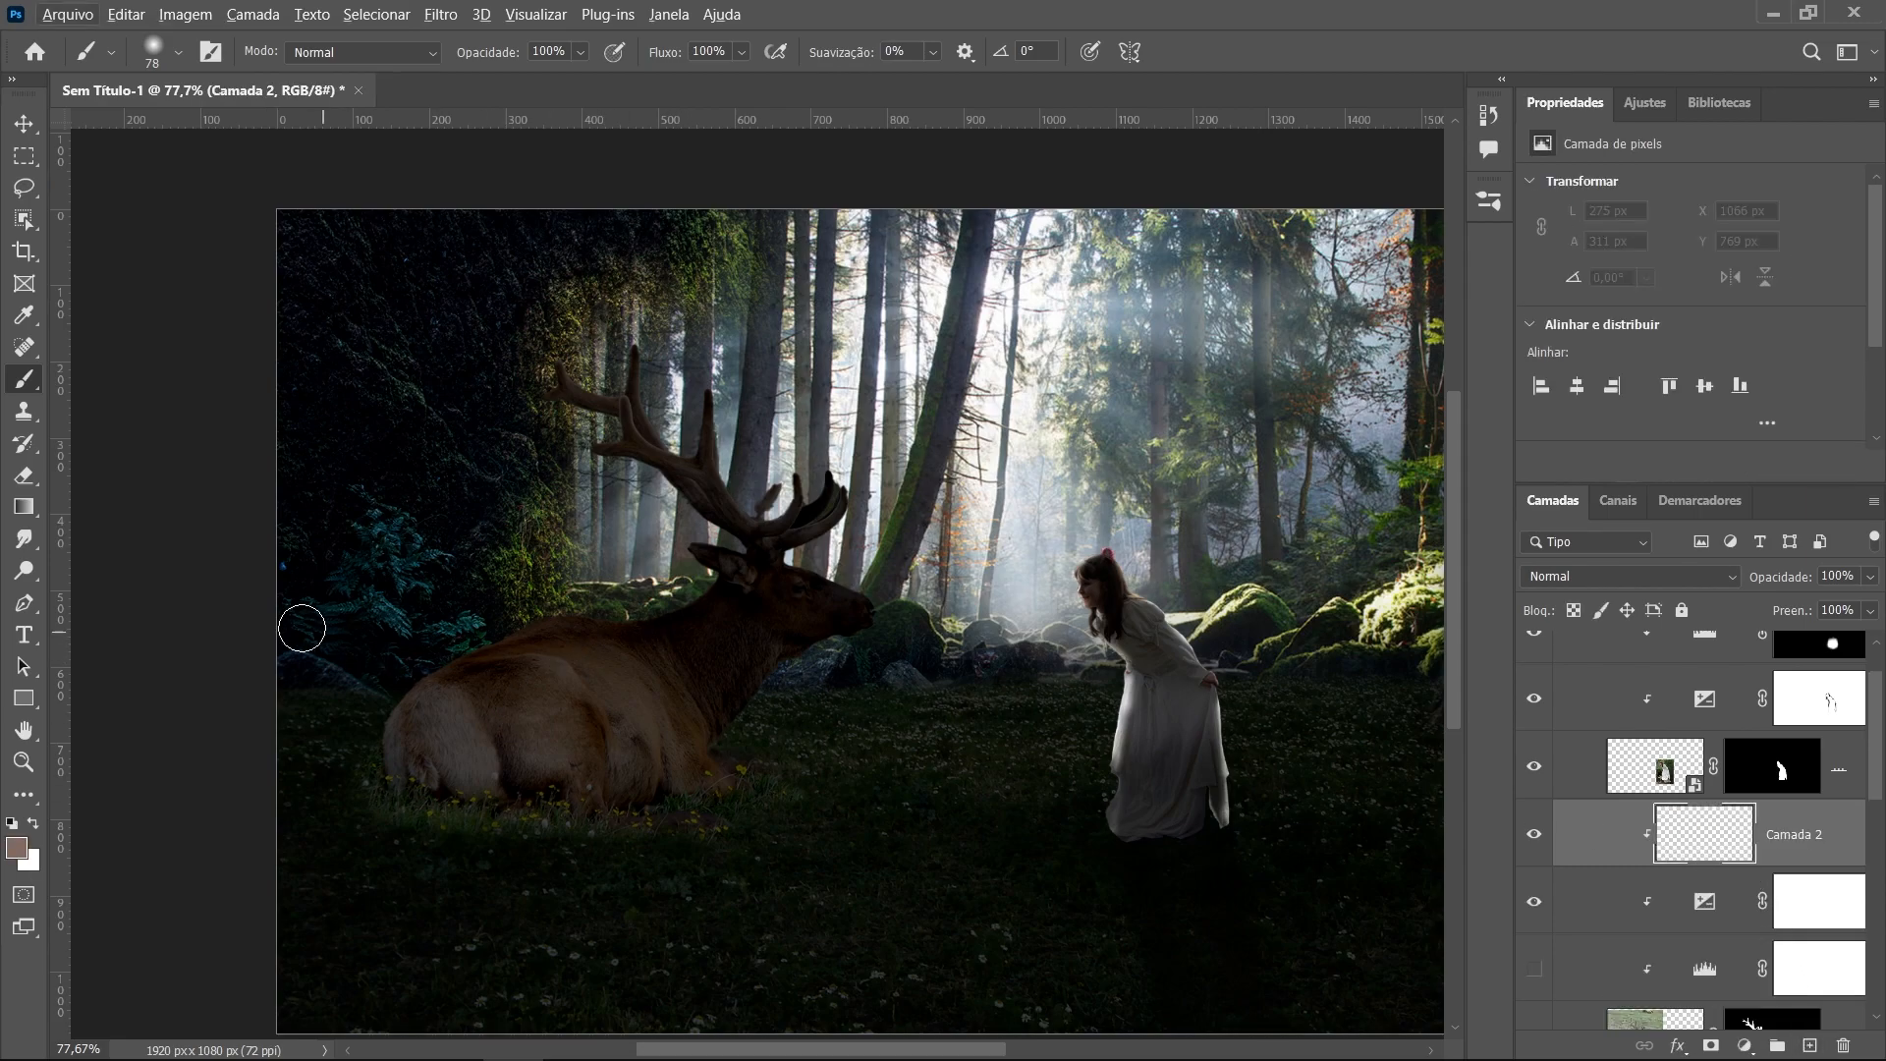
Shade the deer's lower body and the grass under it with large soft black strokes at 57% opacity and 41% flow
key(d)
key(Escape)
key(Escape)
drag(515, 702, 602, 721)
click(611, 763)
key(ctrl+z)
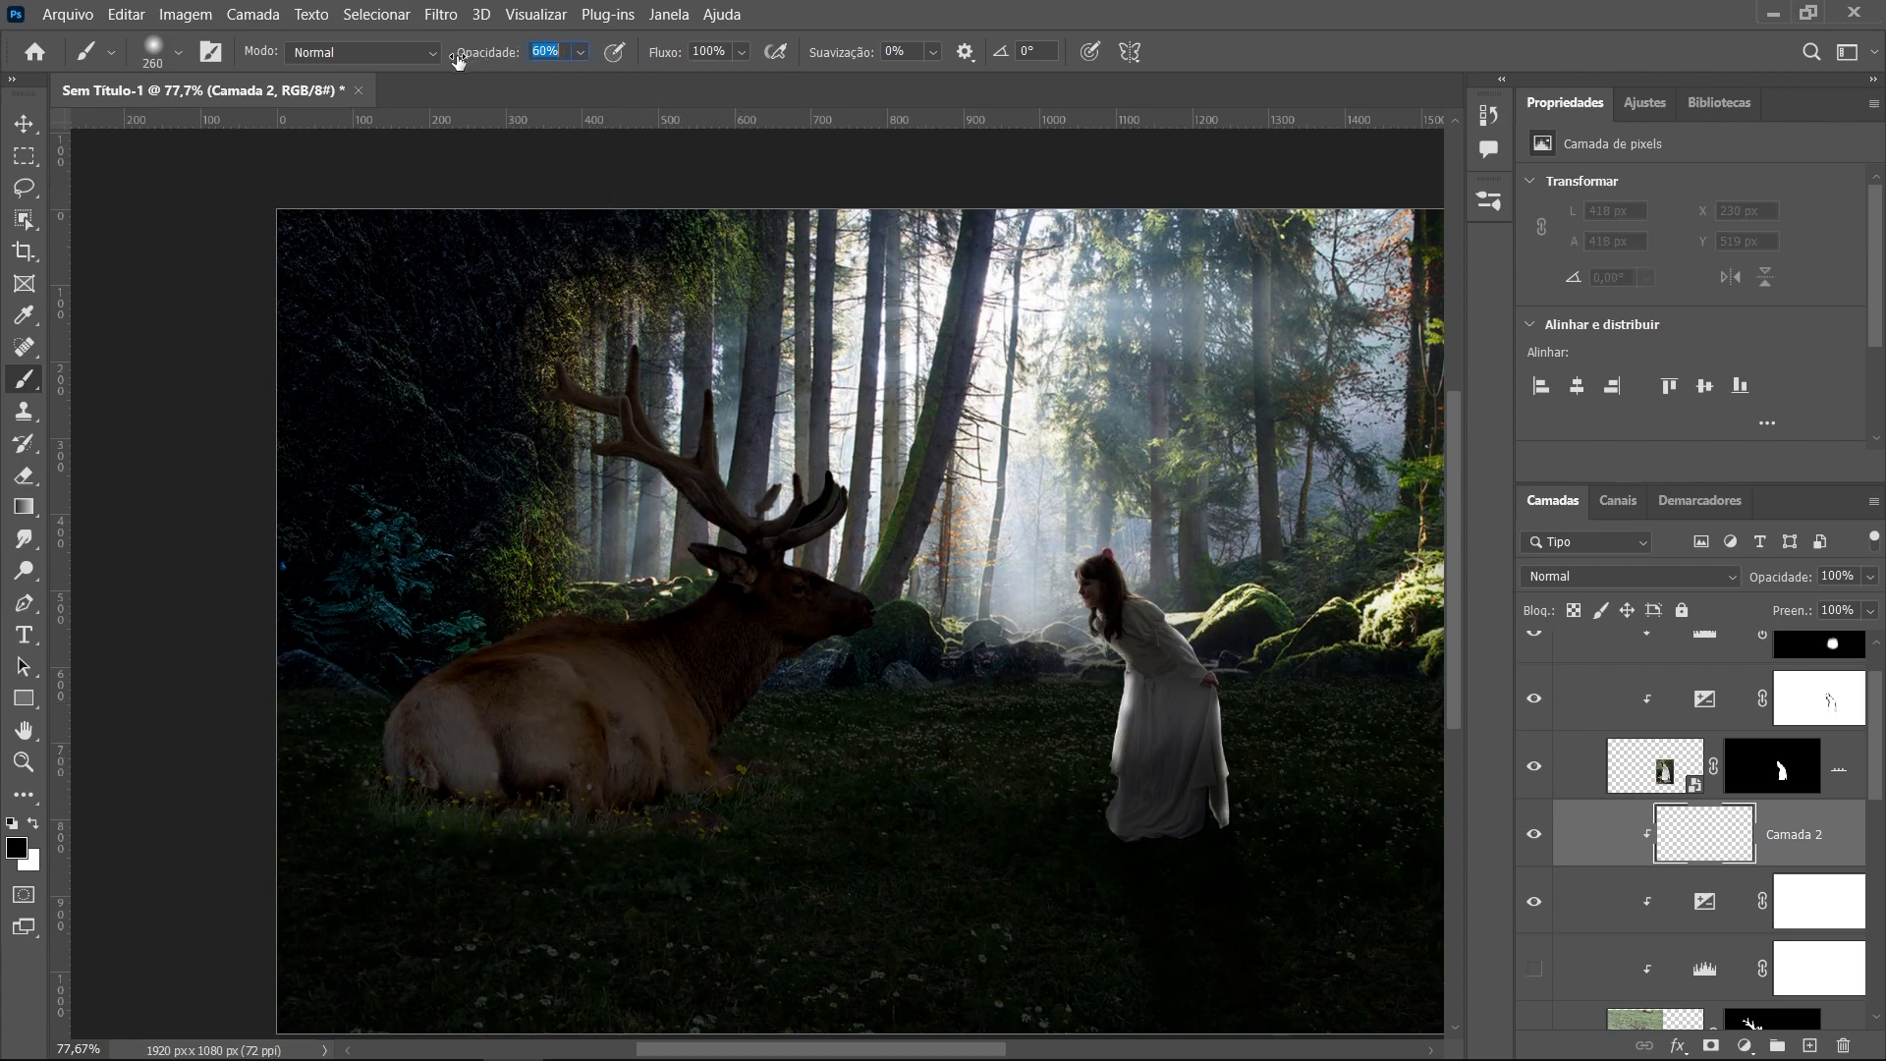
drag(611, 52, 594, 56)
drag(487, 725, 536, 733)
click(550, 793)
mouse_move(523, 816)
mouse_down()
mouse_move(477, 787)
mouse_move(545, 803)
mouse_move(579, 738)
mouse_move(670, 770)
mouse_move(635, 762)
mouse_move(684, 800)
mouse_move(680, 861)
mouse_move(683, 818)
mouse_move(521, 802)
mouse_move(423, 765)
mouse_move(642, 1021)
mouse_move(655, 858)
mouse_move(711, 825)
mouse_move(578, 830)
mouse_move(612, 793)
mouse_move(418, 733)
mouse_move(468, 897)
mouse_move(464, 845)
mouse_move(417, 764)
mouse_move(447, 765)
mouse_move(536, 984)
mouse_move(527, 960)
mouse_move(695, 831)
mouse_move(561, 715)
mouse_move(327, 970)
mouse_move(487, 885)
mouse_move(609, 958)
mouse_up()
key(ctrl+z)
mouse_move(566, 827)
mouse_down()
mouse_move(596, 621)
mouse_move(540, 633)
mouse_move(501, 739)
mouse_move(497, 879)
mouse_up()
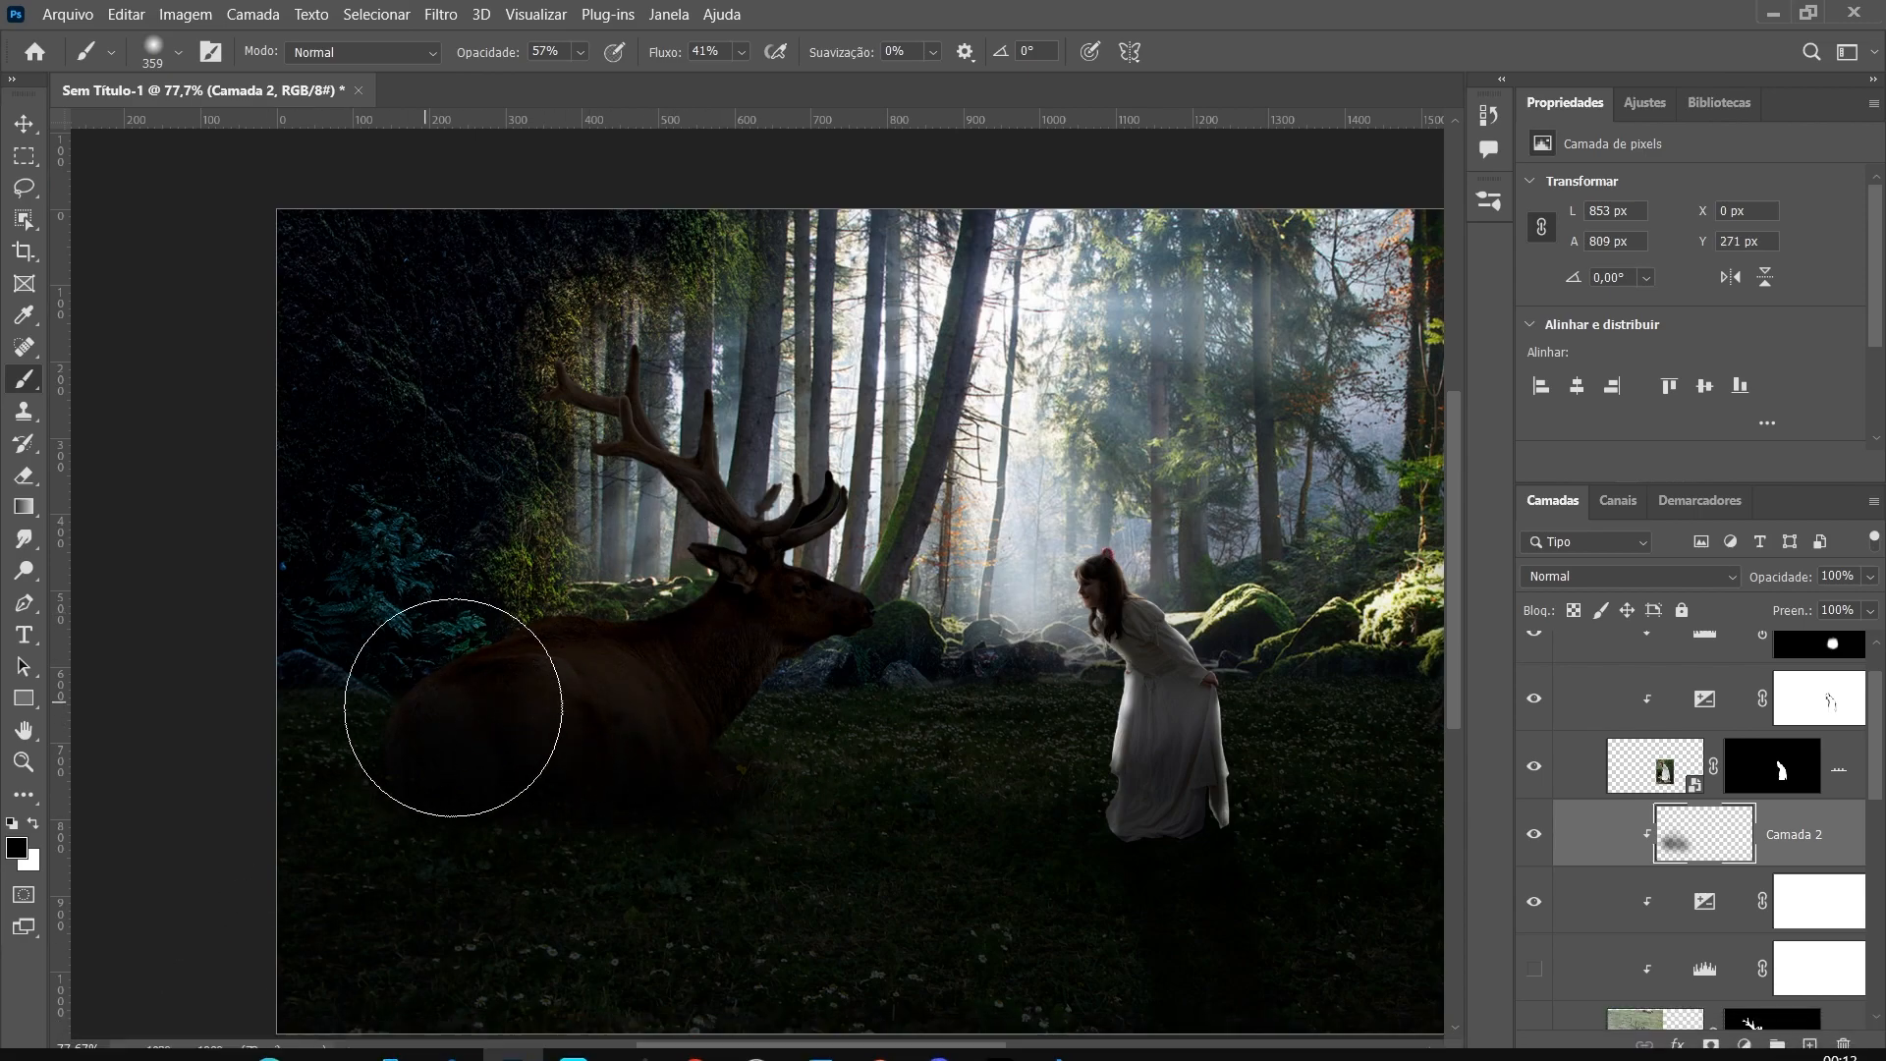
Compare the deer with and without its Exposure adjustment
scroll(1761, 817, up, 1)
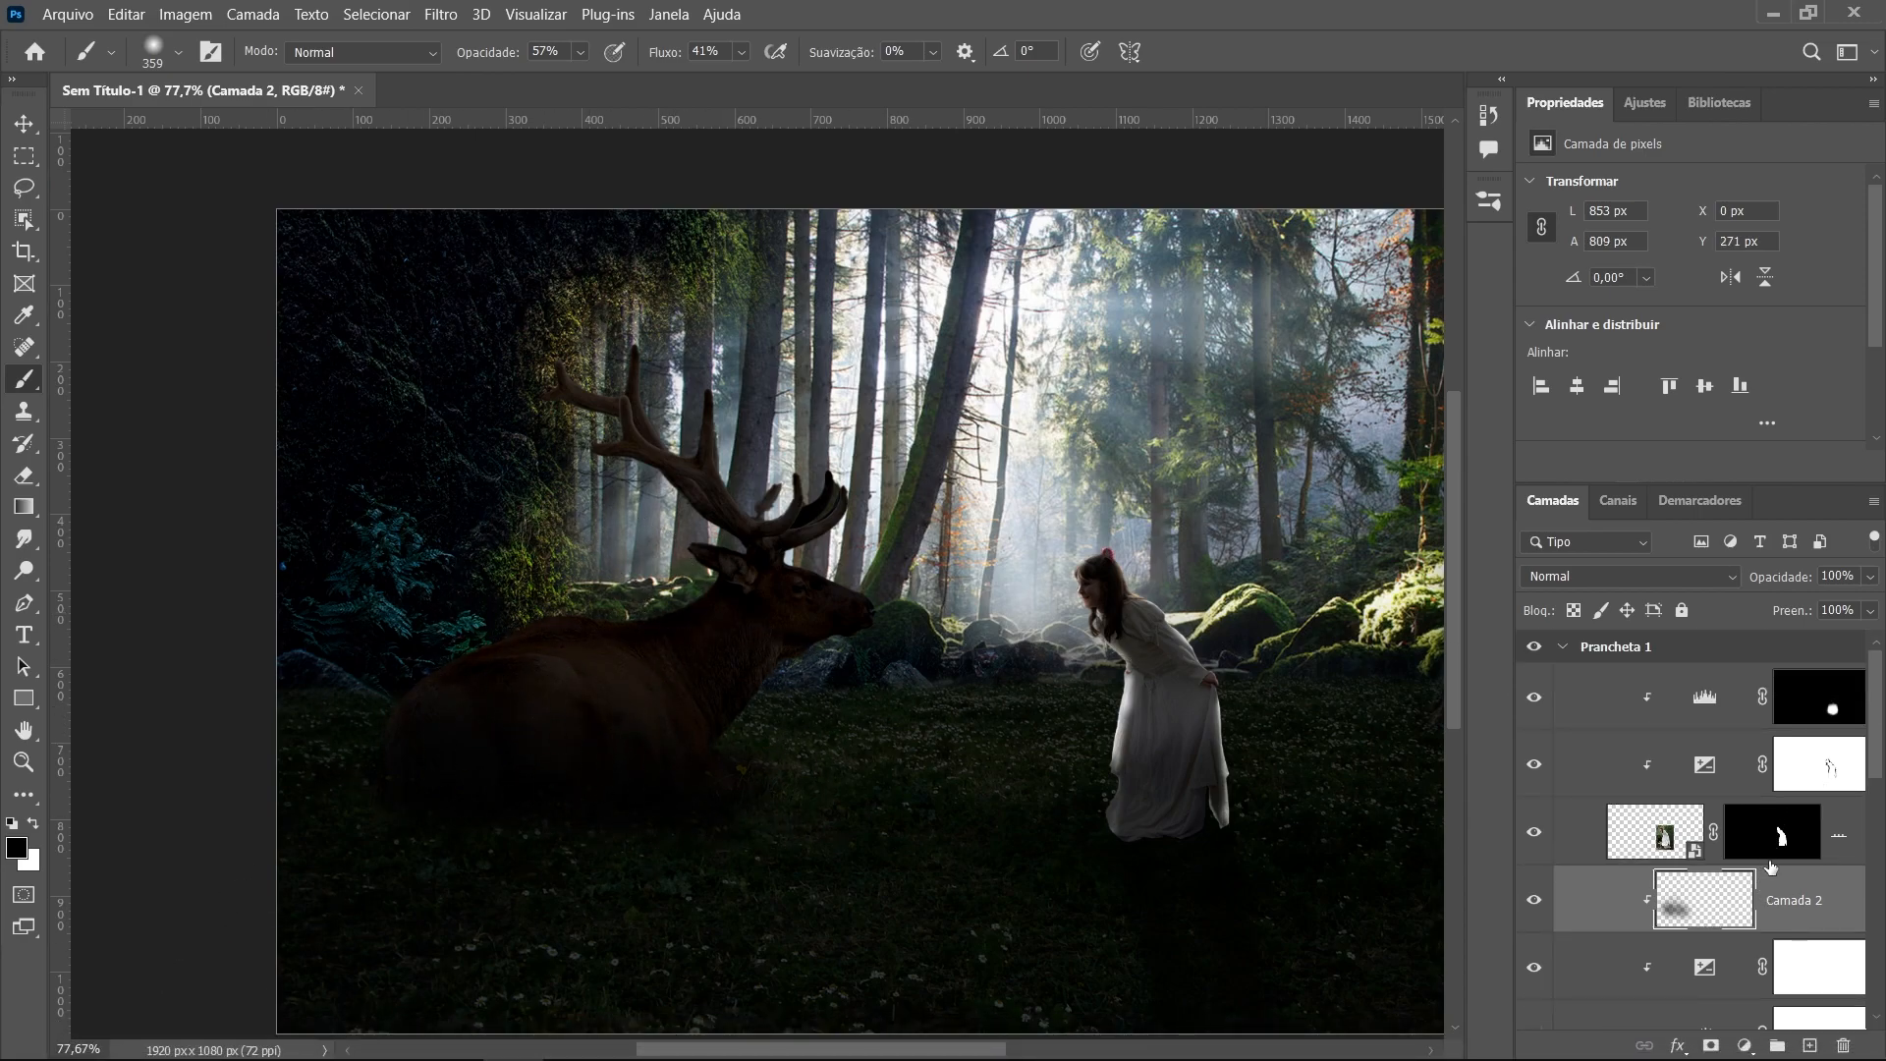
scroll(1763, 864, down, 3)
click(1684, 879)
key(x)
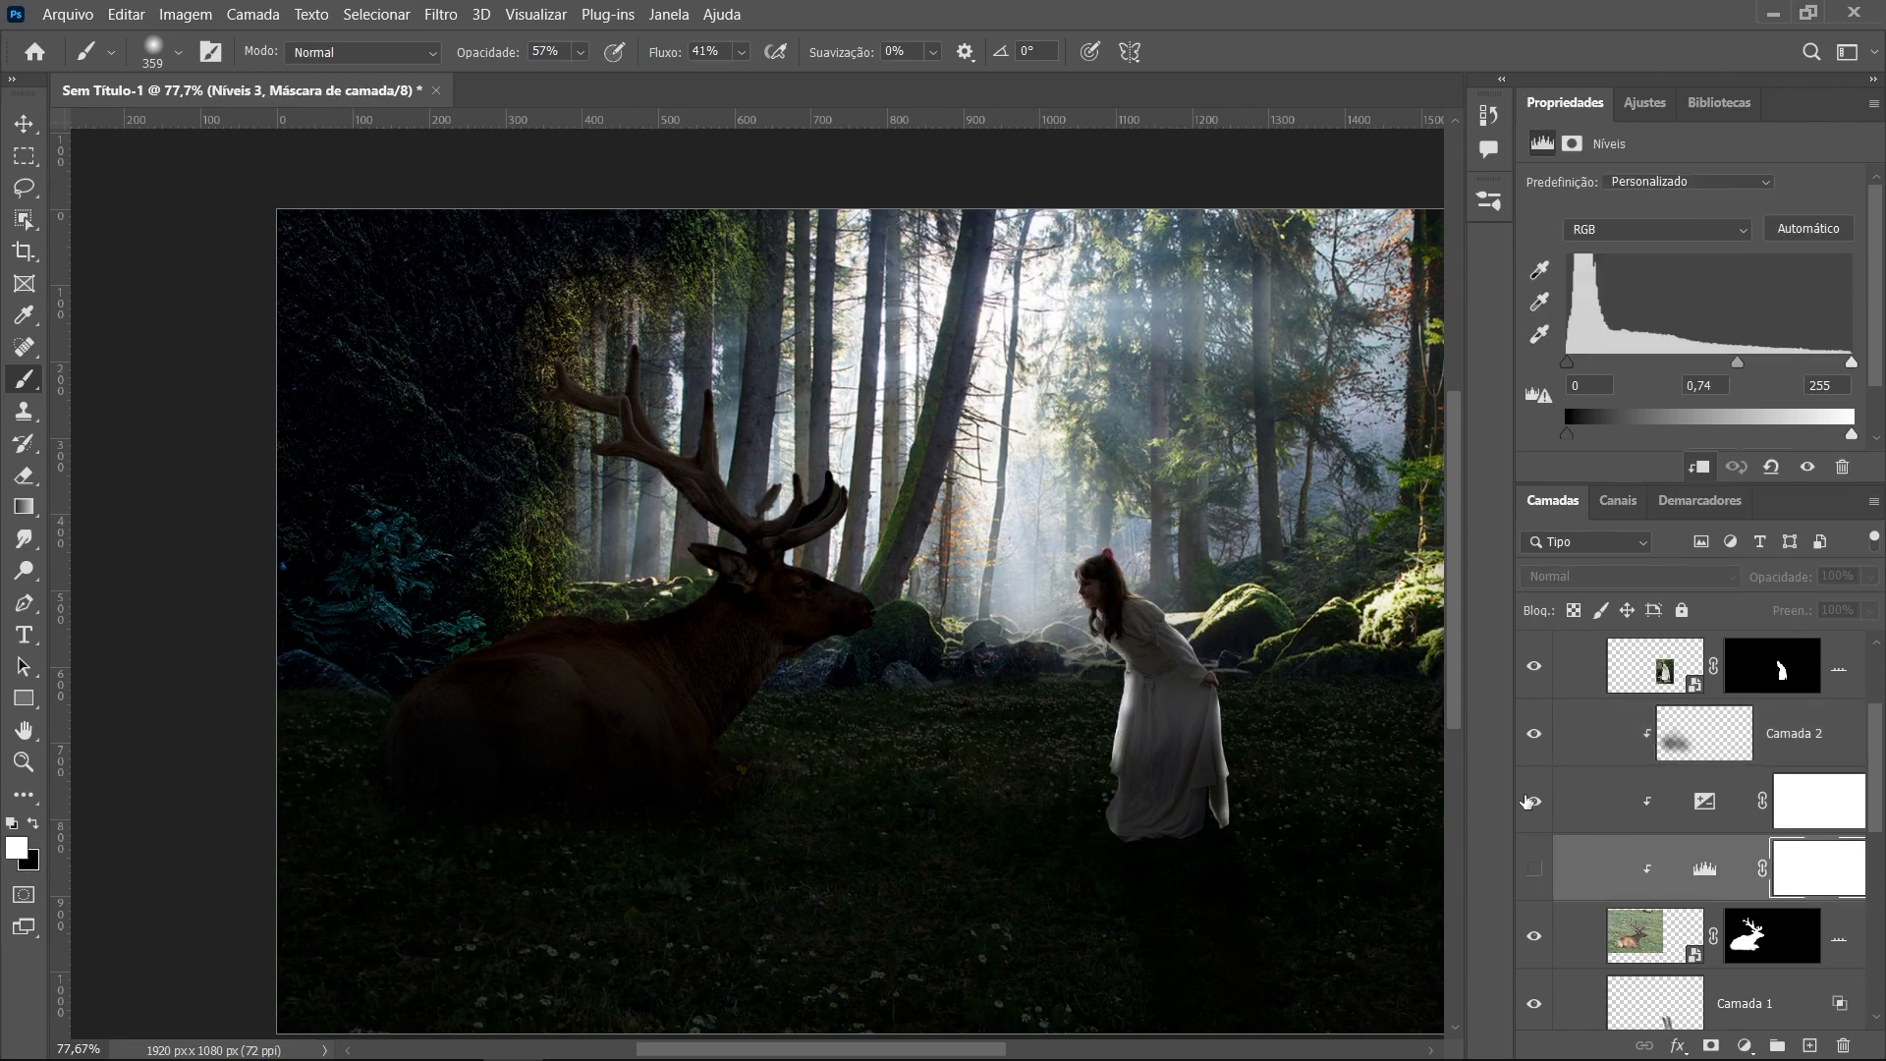
click(1538, 806)
click(1538, 807)
Paint black on the deer's Exposure mask with a 5 px brush to add rim light along the forehead and snout
click(1797, 807)
scroll(771, 548, up, 6)
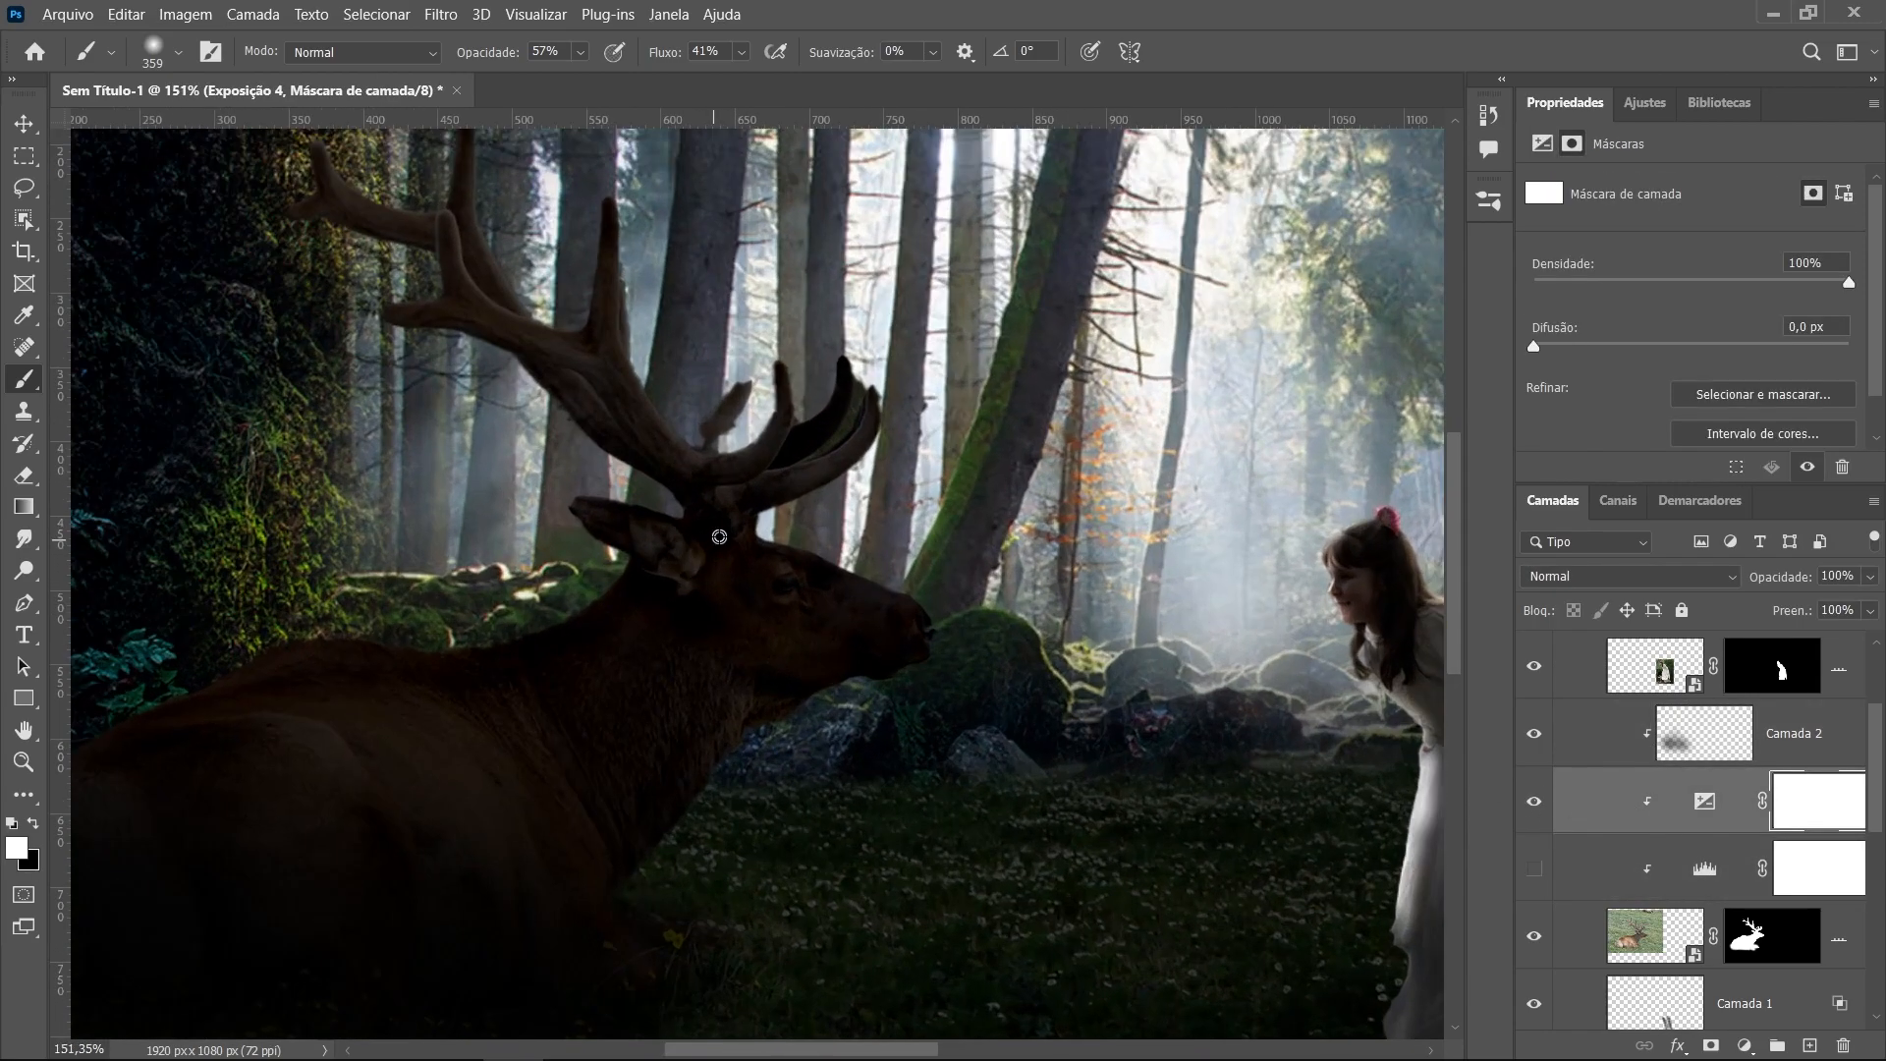
scroll(771, 548, up, 4)
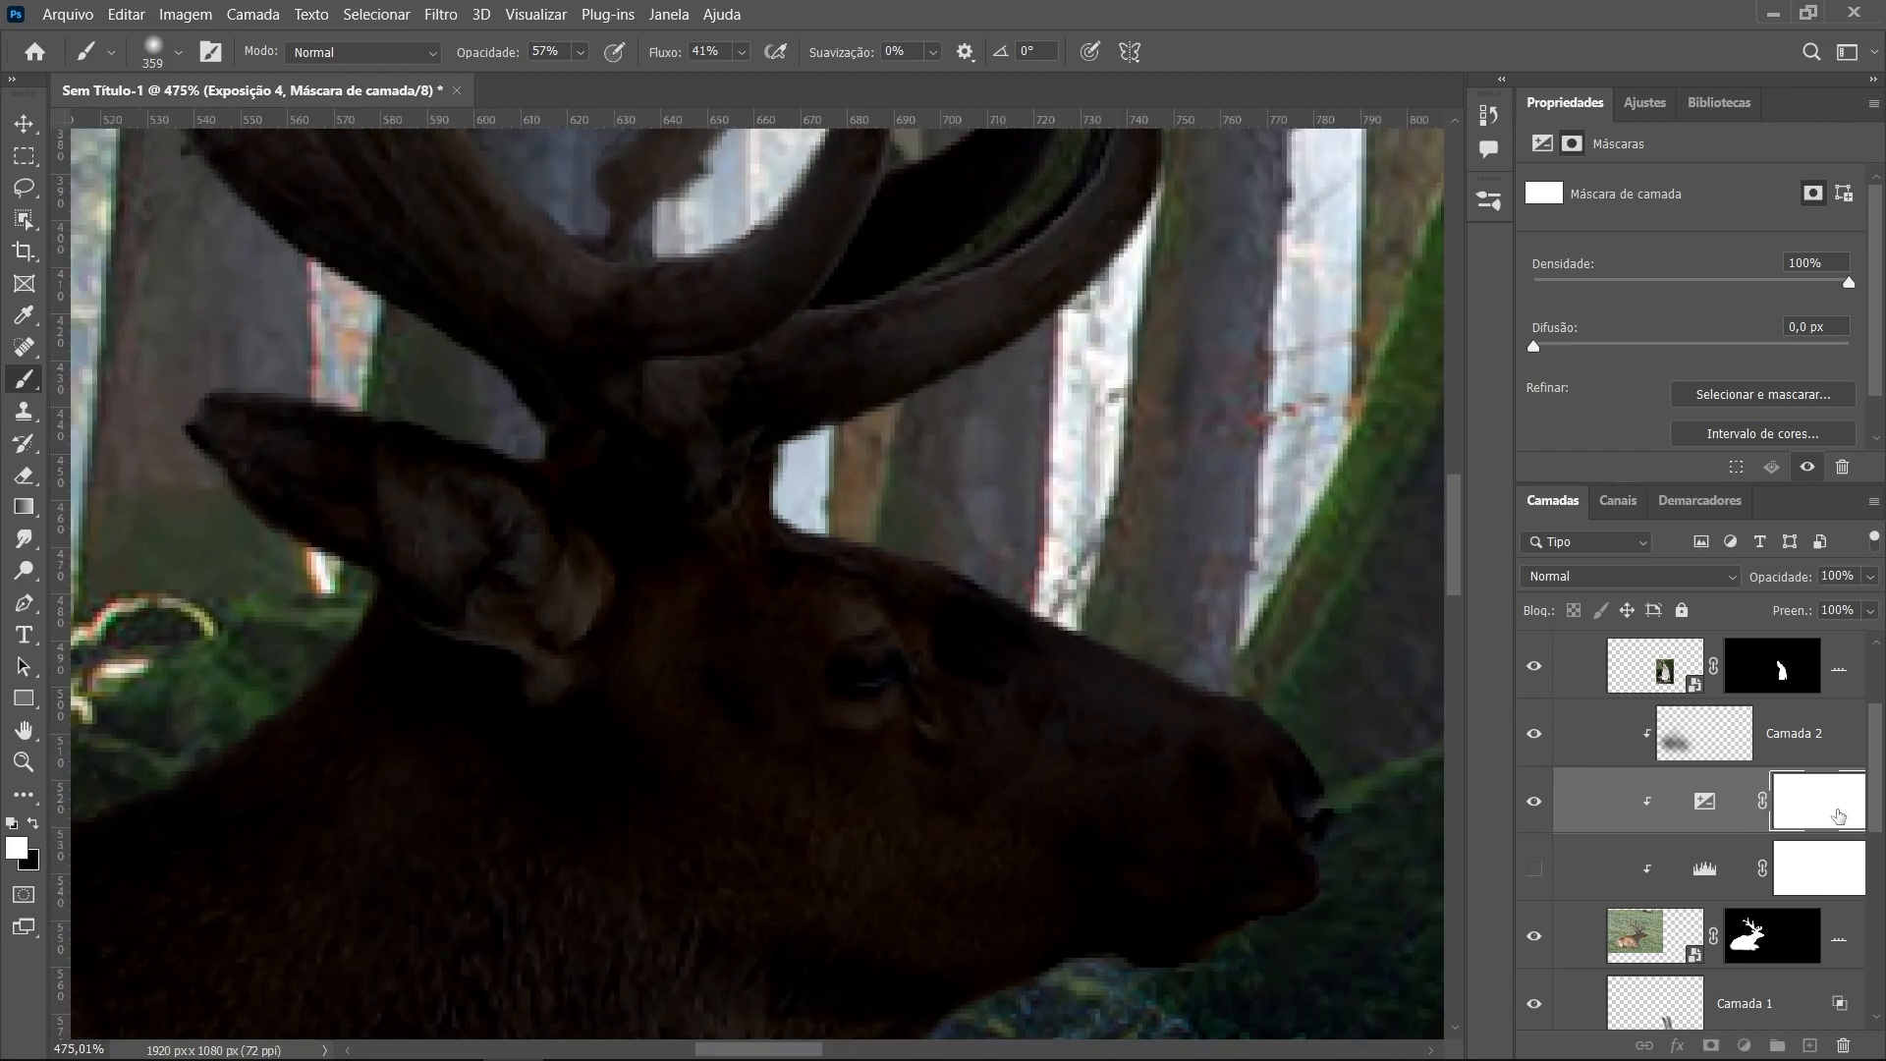
alt+right_click(1008, 556)
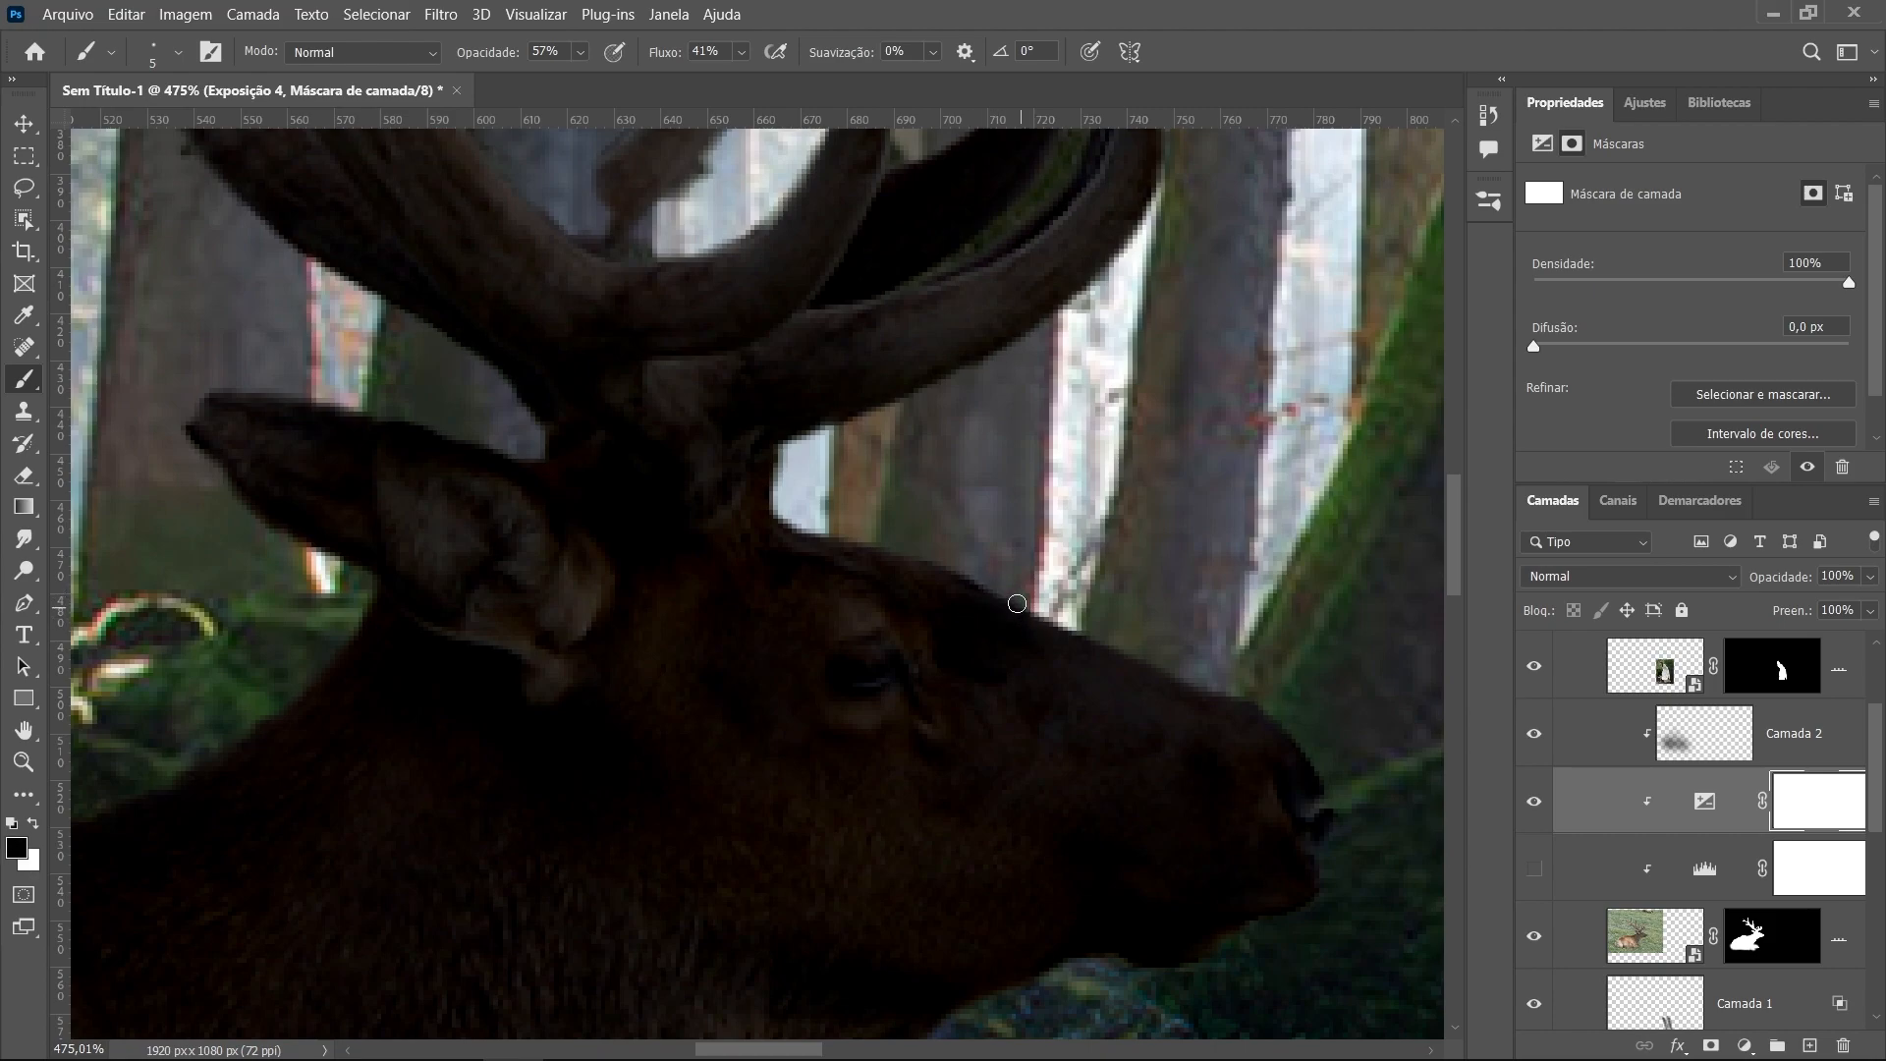
mouse_move(1051, 624)
mouse_down()
mouse_move(1100, 645)
mouse_move(1069, 620)
mouse_up()
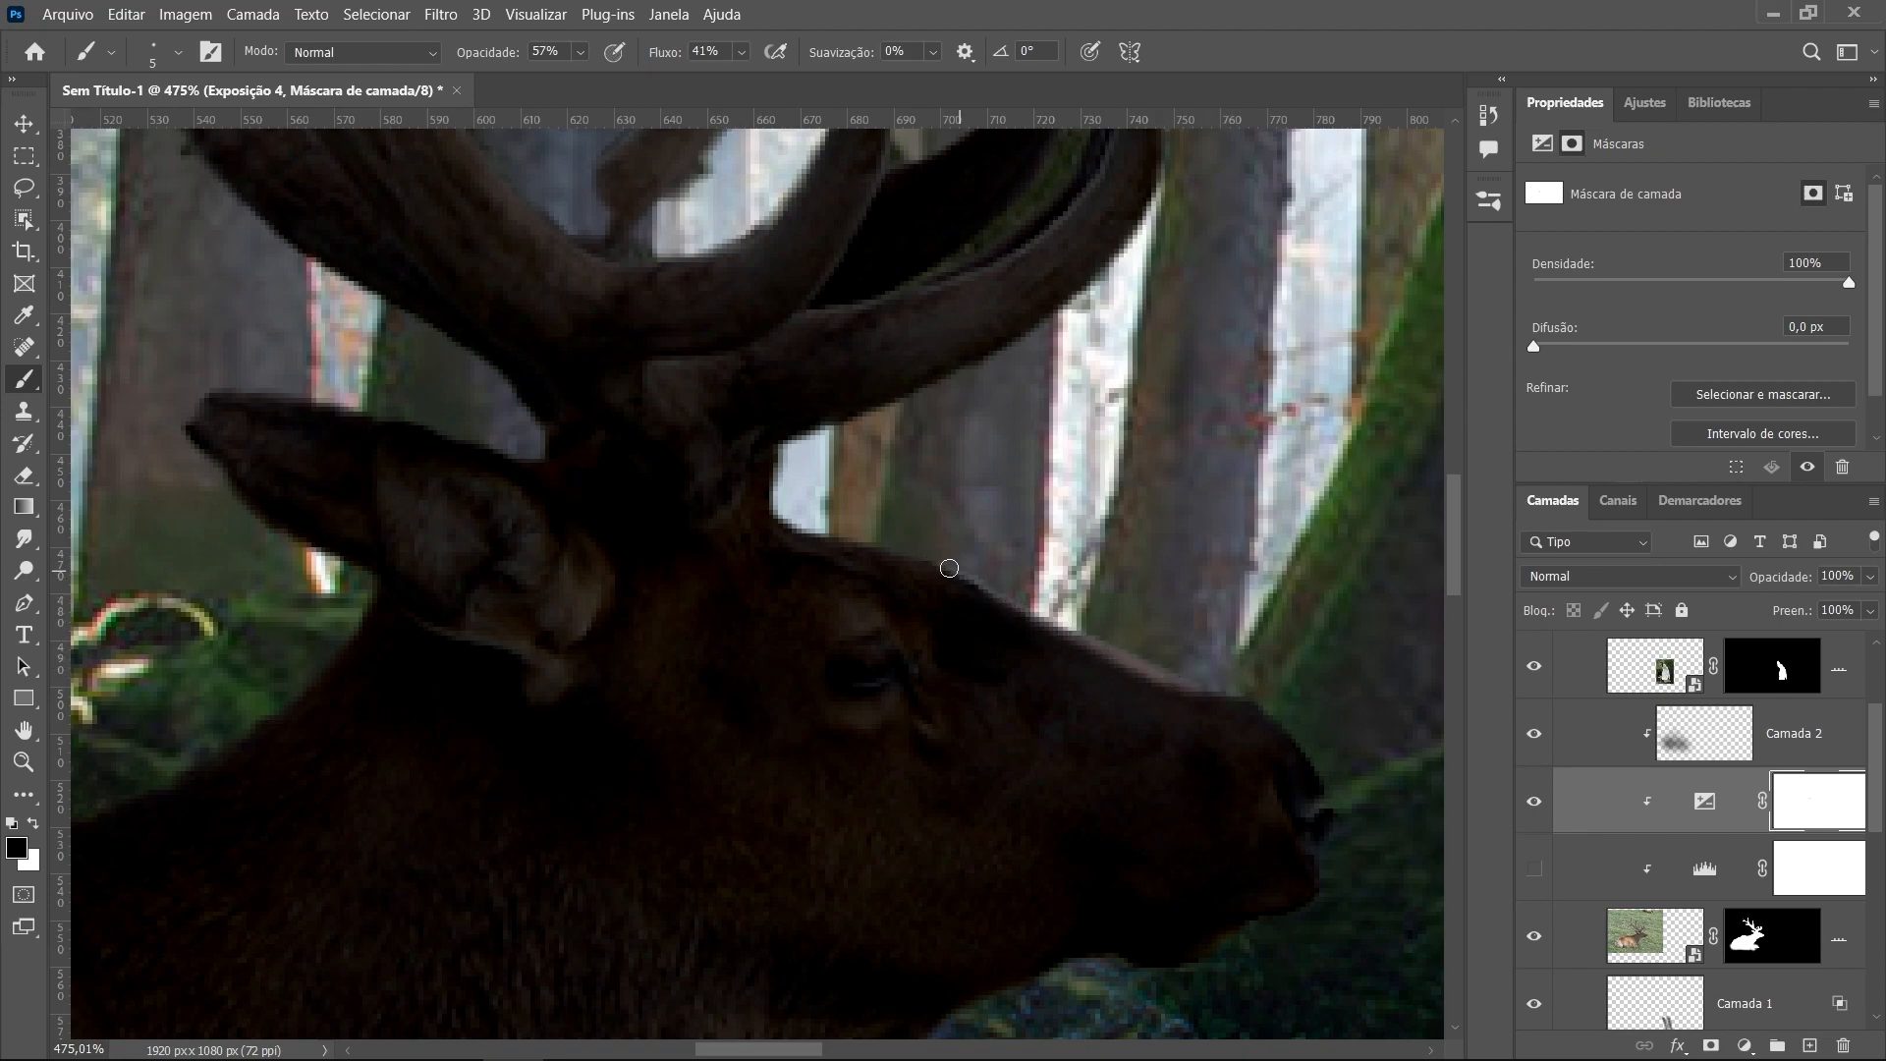
mouse_move(906, 557)
mouse_down()
mouse_move(775, 501)
mouse_move(841, 543)
mouse_move(828, 552)
mouse_move(878, 540)
mouse_move(921, 568)
mouse_move(905, 517)
mouse_up()
drag(1041, 539, 1088, 539)
drag(840, 545, 917, 560)
Paint black on the deer's Exposure mask to extend the rim light along the snout and the main antler beam
mouse_move(885, 547)
mouse_down()
mouse_move(1258, 681)
mouse_move(1340, 753)
mouse_up()
mouse_move(1179, 560)
mouse_down()
mouse_move(1078, 892)
mouse_move(1134, 817)
mouse_move(1141, 741)
mouse_move(1192, 690)
mouse_move(1351, 896)
mouse_up()
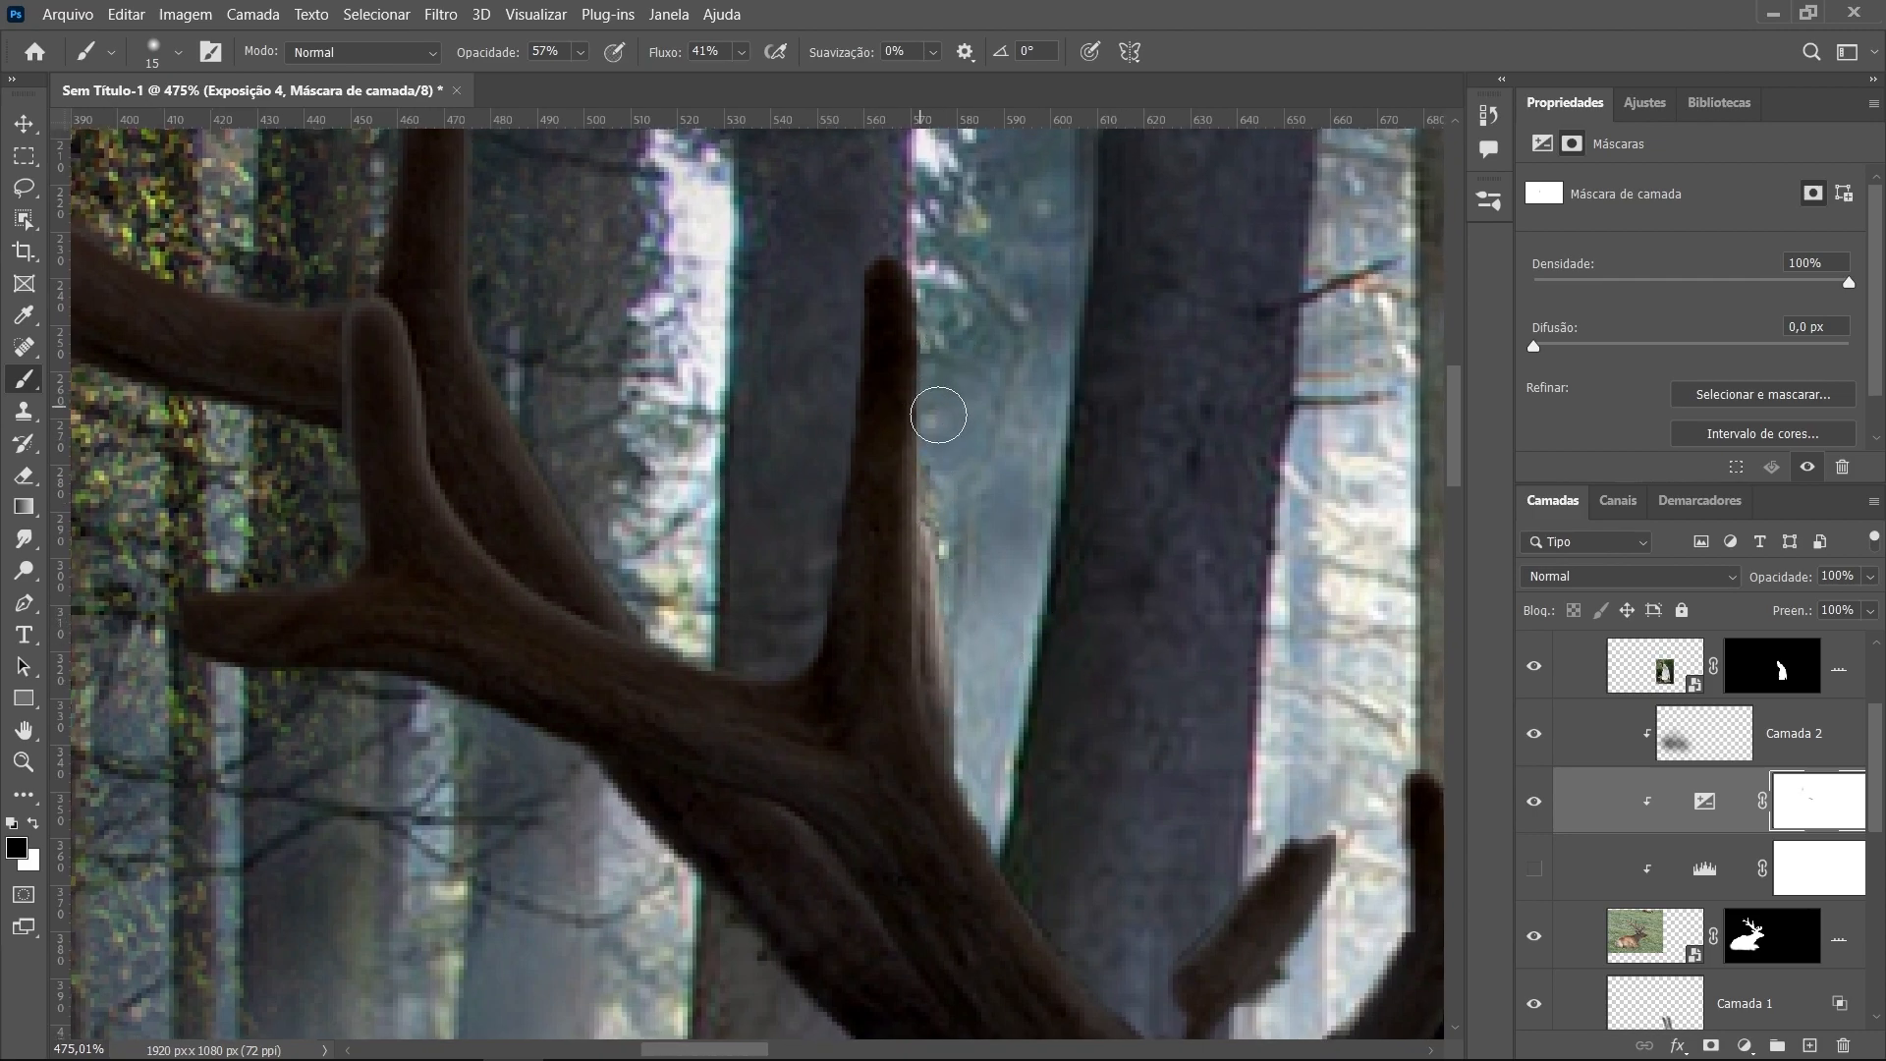
alt+right_click(1023, 497)
mouse_move(914, 538)
mouse_down()
mouse_move(944, 756)
mouse_move(928, 680)
mouse_move(991, 863)
mouse_move(953, 776)
mouse_move(1008, 891)
mouse_move(1129, 1027)
mouse_up()
drag(925, 673, 1151, 845)
mouse_move(800, 735)
mouse_down()
mouse_move(862, 815)
mouse_move(731, 594)
mouse_move(757, 656)
mouse_move(763, 561)
mouse_move(674, 422)
mouse_move(681, 369)
mouse_move(652, 577)
mouse_up()
Add rim light to the upper antler branches on the Exposure mask with a 5 px black brush
key(bracketleft)
key(bracketleft)
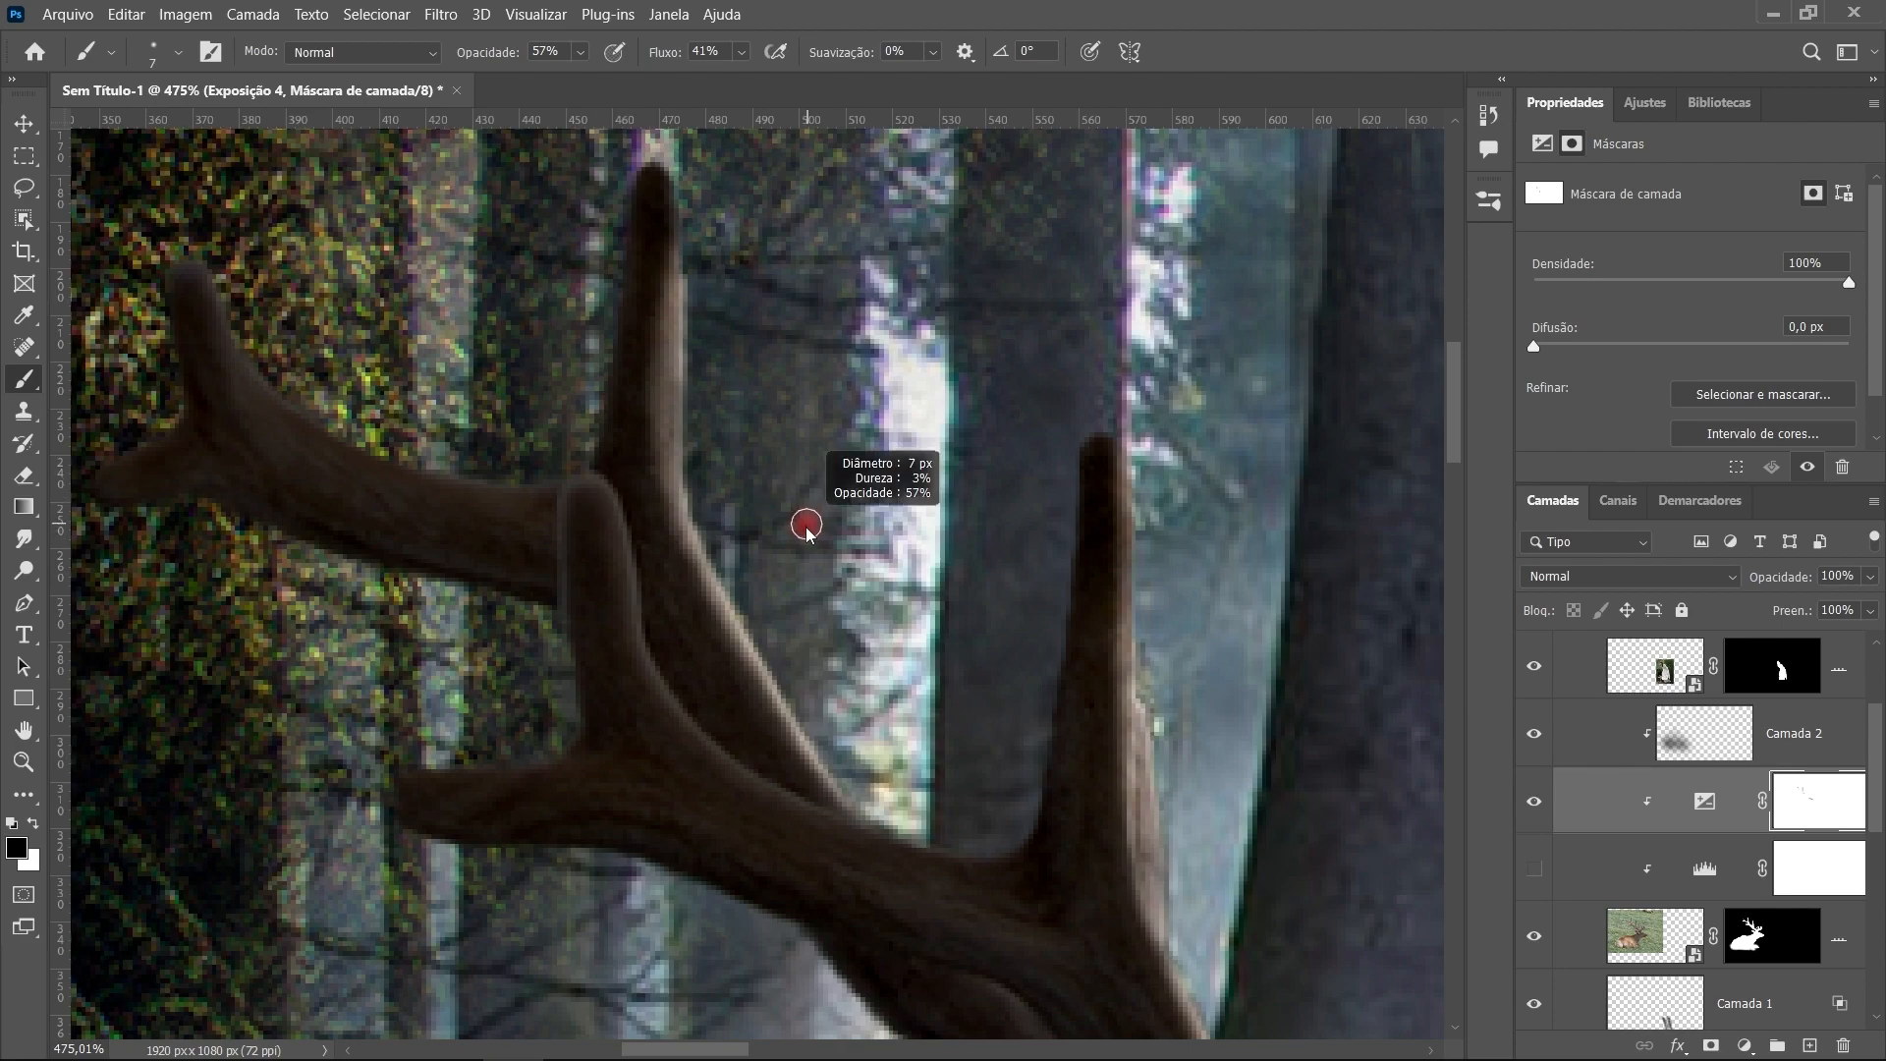
mouse_move(605, 499)
mouse_down()
mouse_move(668, 692)
mouse_move(640, 637)
mouse_move(740, 762)
mouse_move(663, 693)
mouse_move(811, 819)
mouse_move(723, 766)
mouse_move(874, 832)
mouse_move(807, 807)
mouse_move(959, 835)
mouse_up()
mouse_move(643, 612)
mouse_down()
mouse_move(607, 504)
mouse_move(859, 652)
mouse_move(892, 692)
mouse_up()
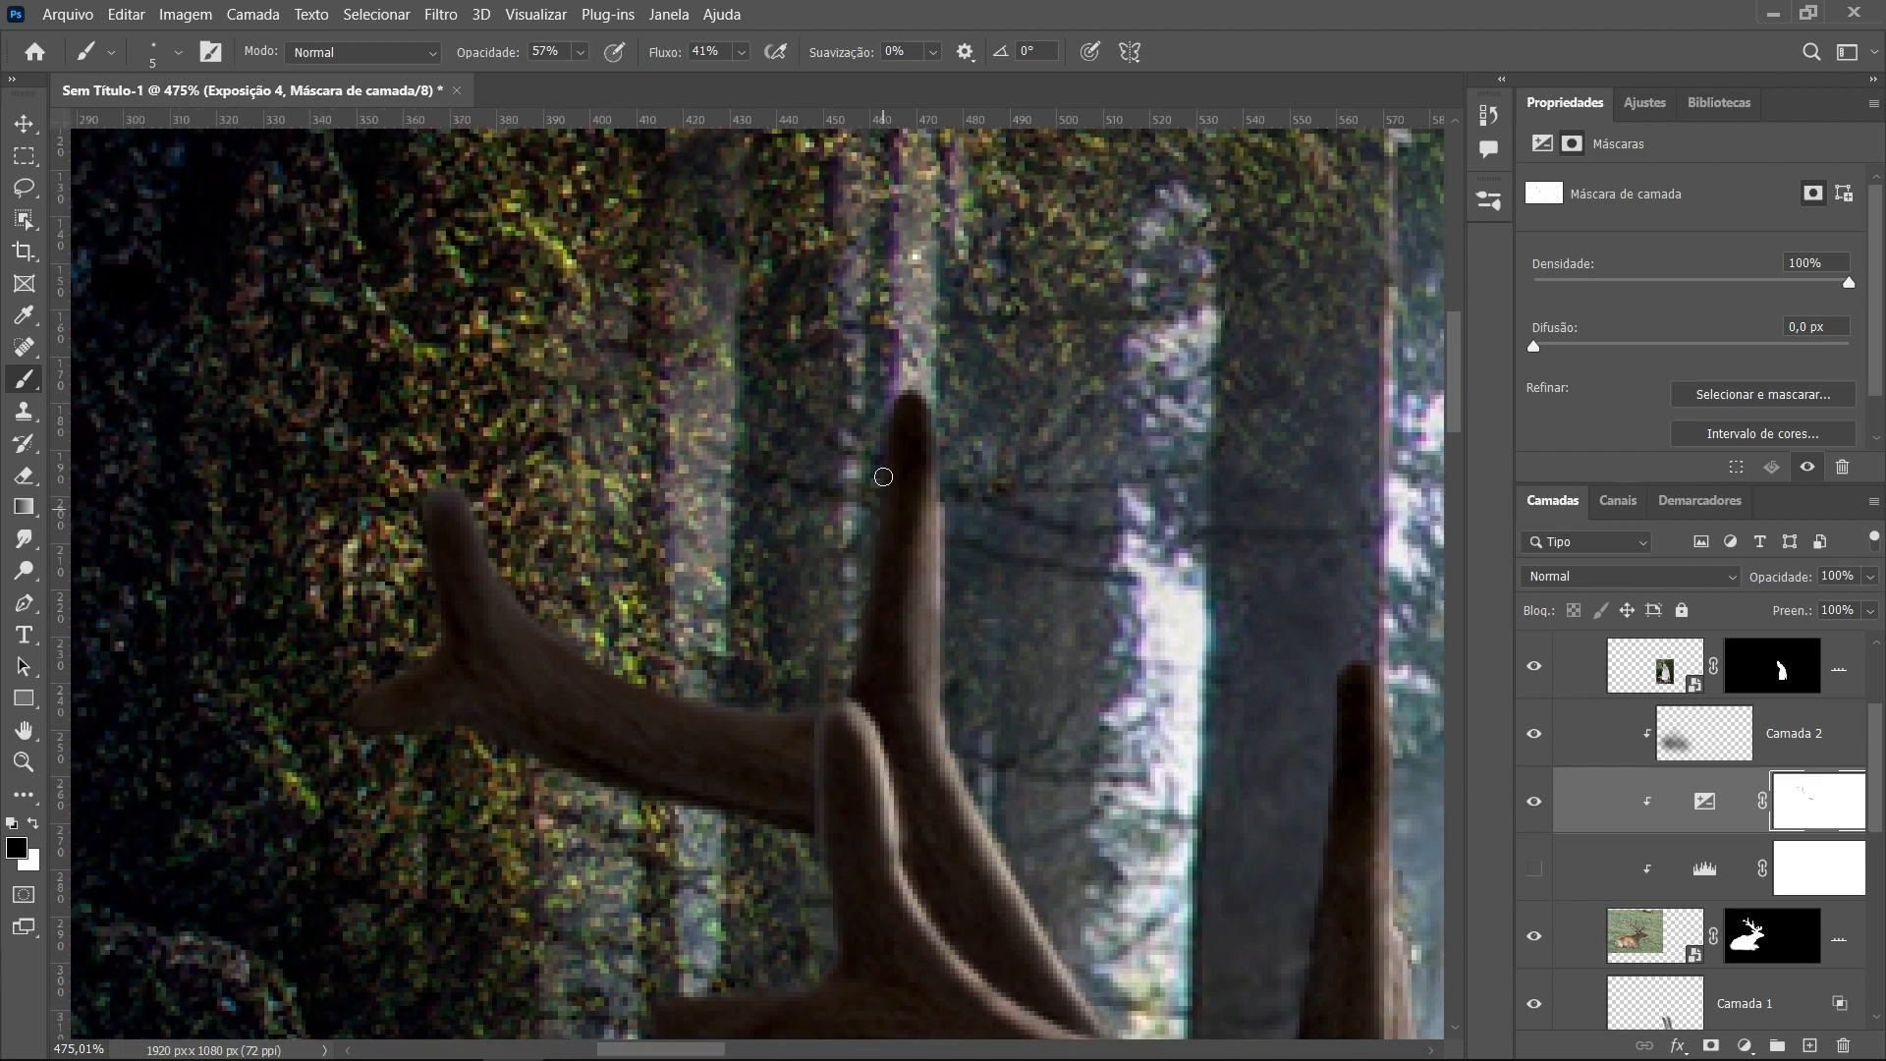
mouse_move(458, 492)
mouse_down()
mouse_move(538, 617)
mouse_move(644, 690)
mouse_move(805, 722)
mouse_move(836, 695)
mouse_up()
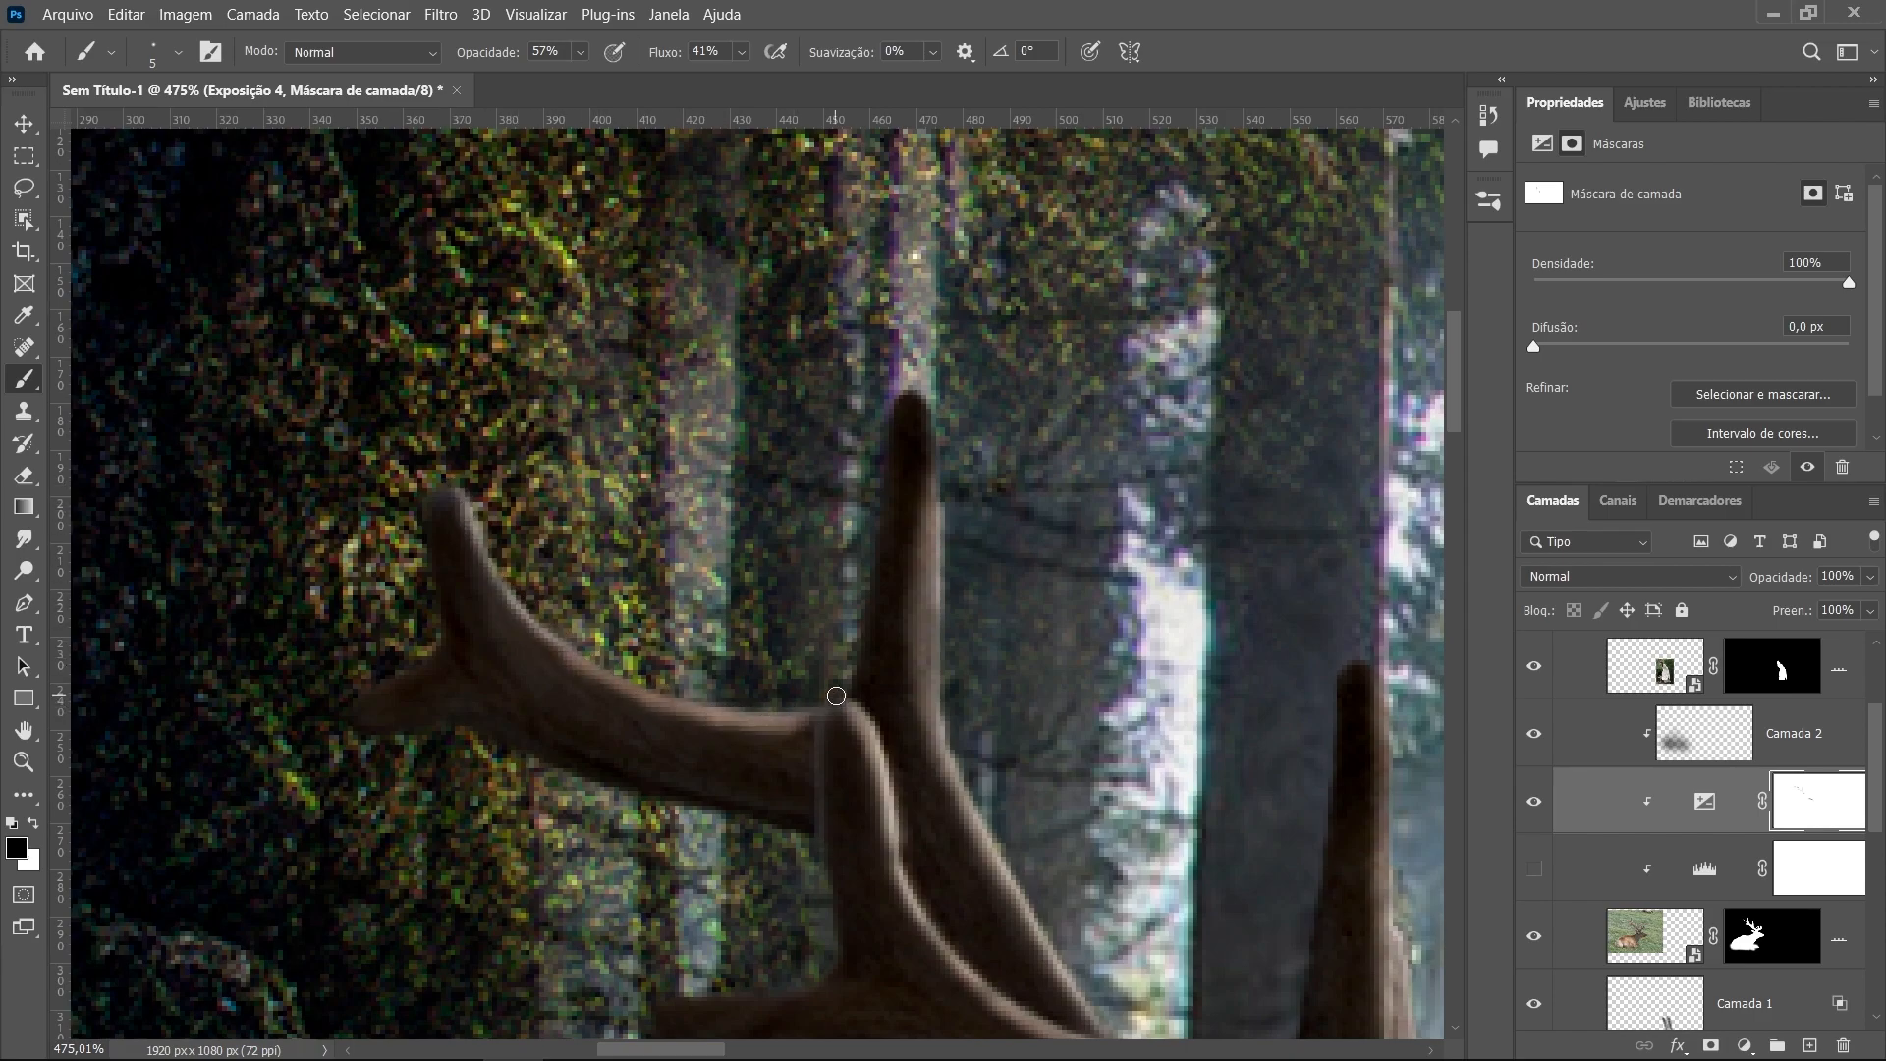
Paint rim light on the Exposure mask along the edges of the two nearer front antler tines
drag(1177, 738, 1112, 676)
drag(1028, 778, 1096, 431)
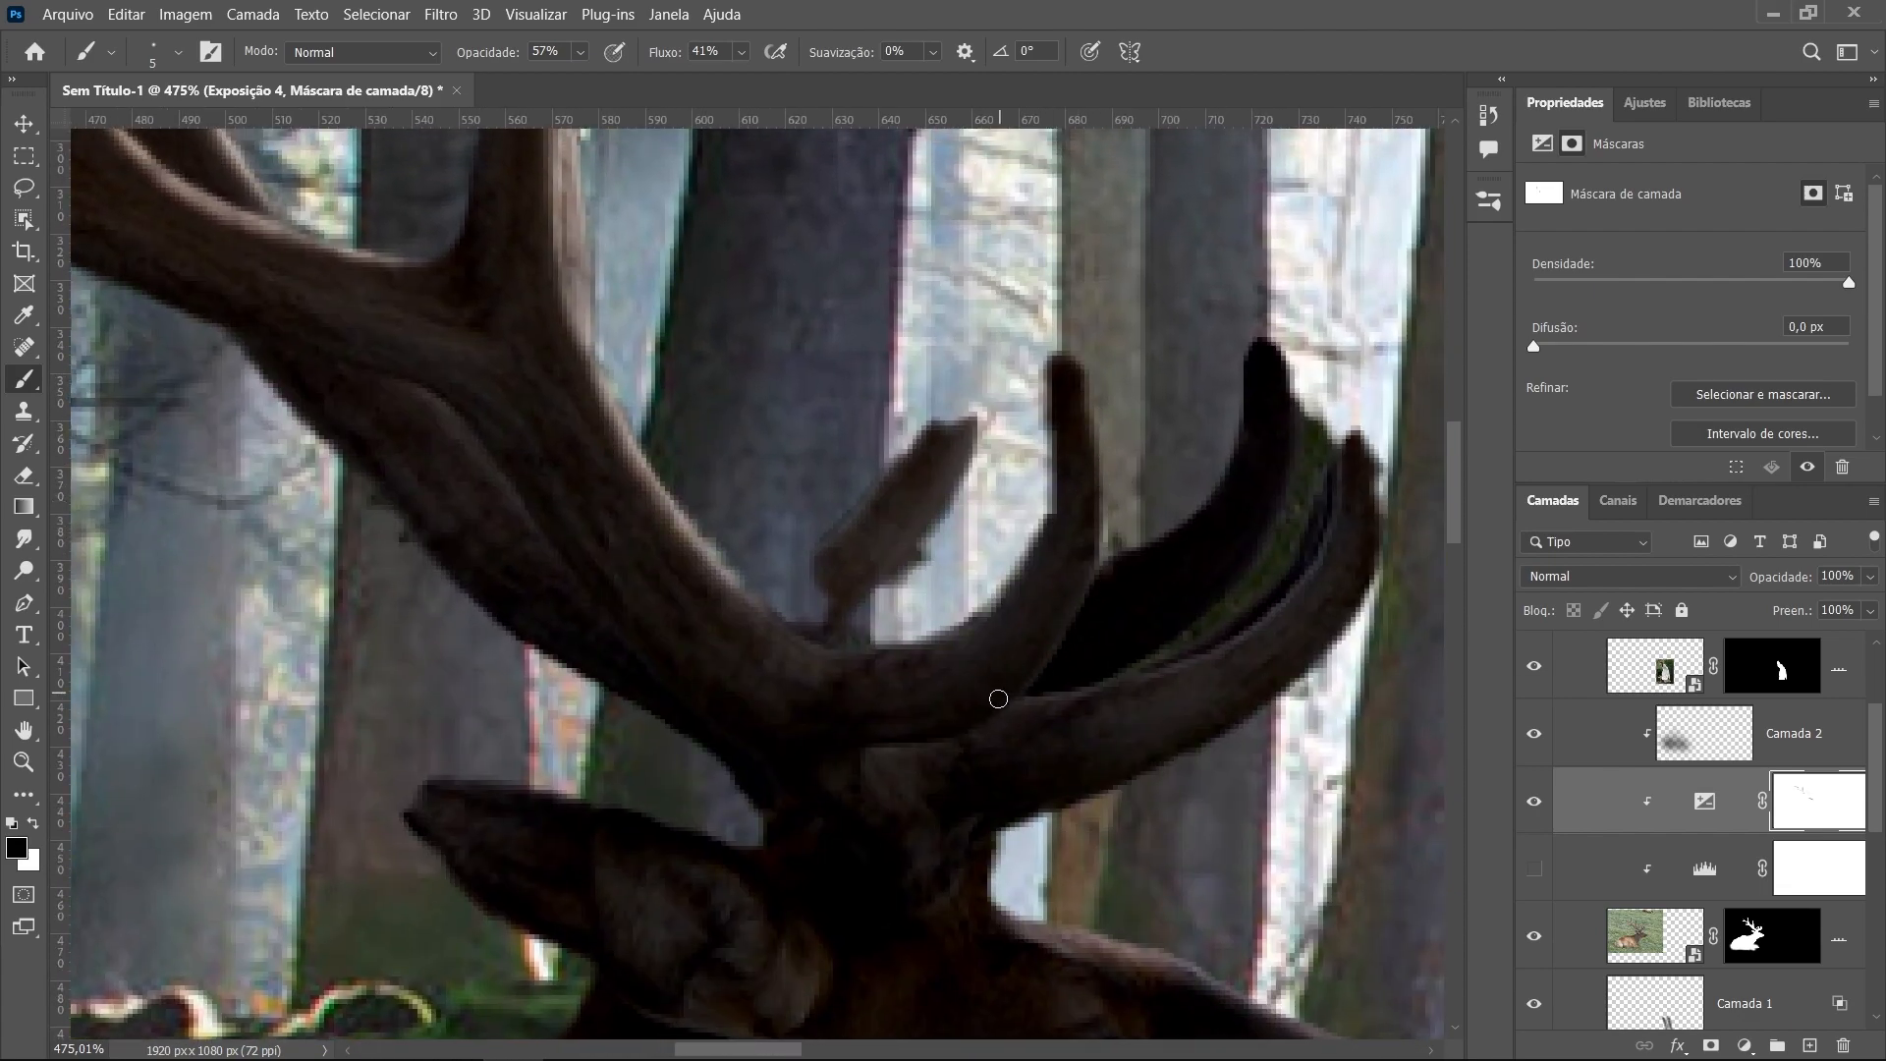
mouse_move(1060, 633)
mouse_down()
mouse_move(1098, 520)
mouse_move(1080, 365)
mouse_up()
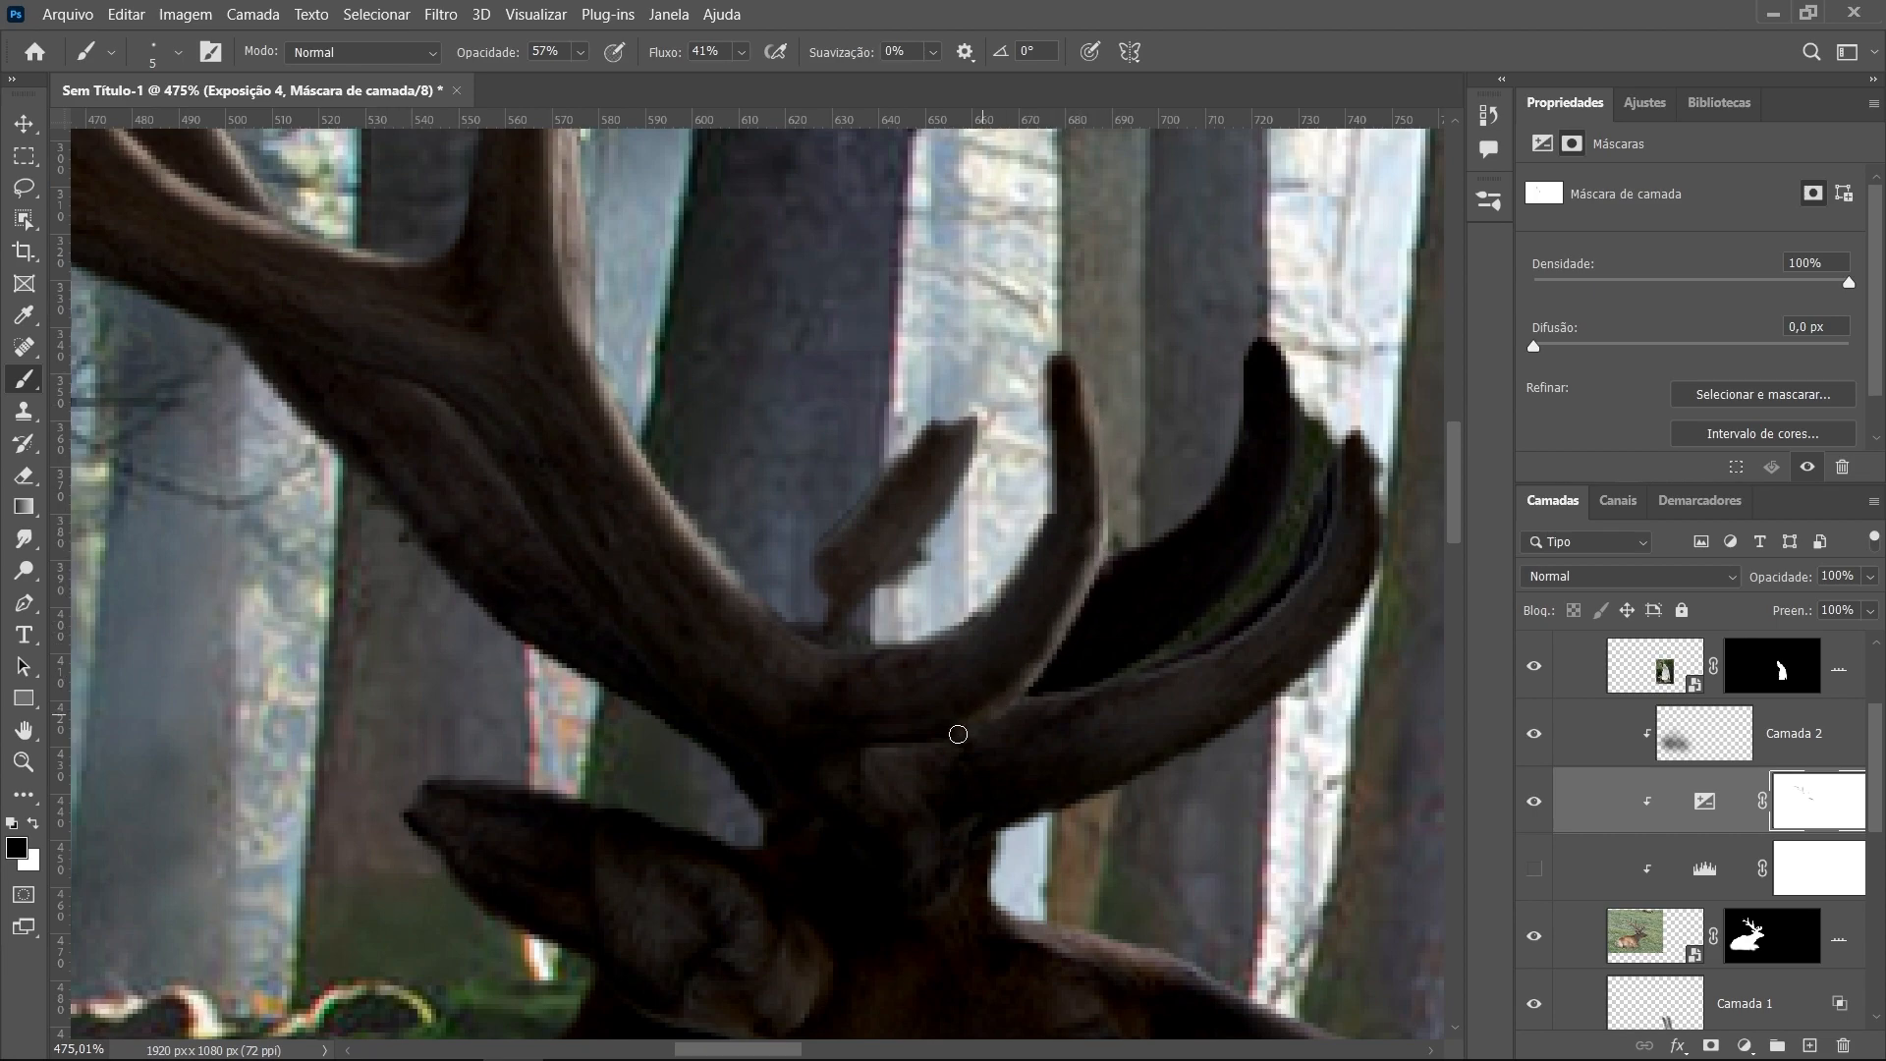
mouse_move(987, 836)
mouse_down()
mouse_move(1184, 765)
mouse_move(1168, 761)
mouse_move(1278, 700)
mouse_move(1343, 633)
mouse_up()
drag(1376, 563, 1393, 450)
Mask out the leftover green grass between the front antler tines on the deer's layer mask with black
click(1769, 938)
key(x)
mouse_move(1324, 454)
mouse_down()
mouse_move(1311, 417)
mouse_move(1286, 502)
mouse_move(1294, 520)
mouse_move(1321, 461)
mouse_move(1311, 534)
mouse_move(1284, 575)
mouse_move(1296, 511)
mouse_move(1256, 580)
mouse_up()
key(x)
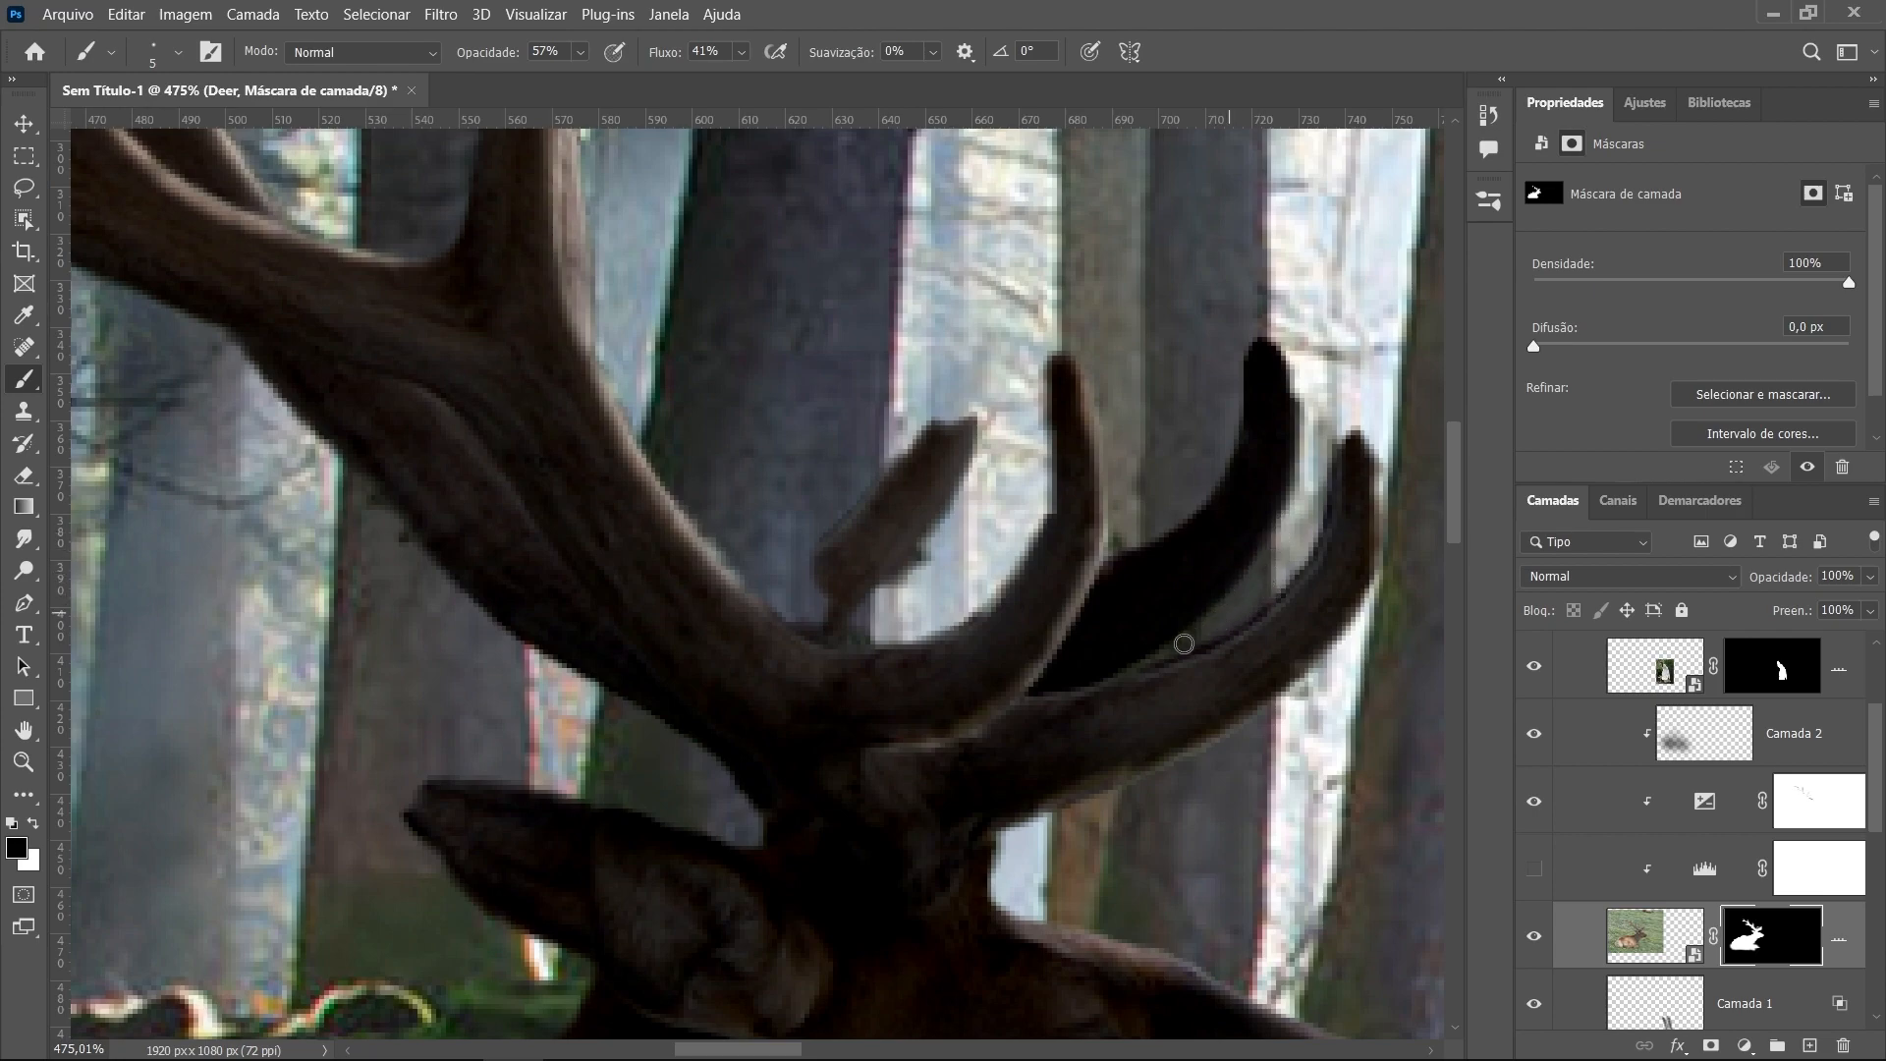
drag(1282, 534, 1322, 447)
Paint white on the deer's layer mask to start bringing back the cut-off tip of the rear antler tine
key(x)
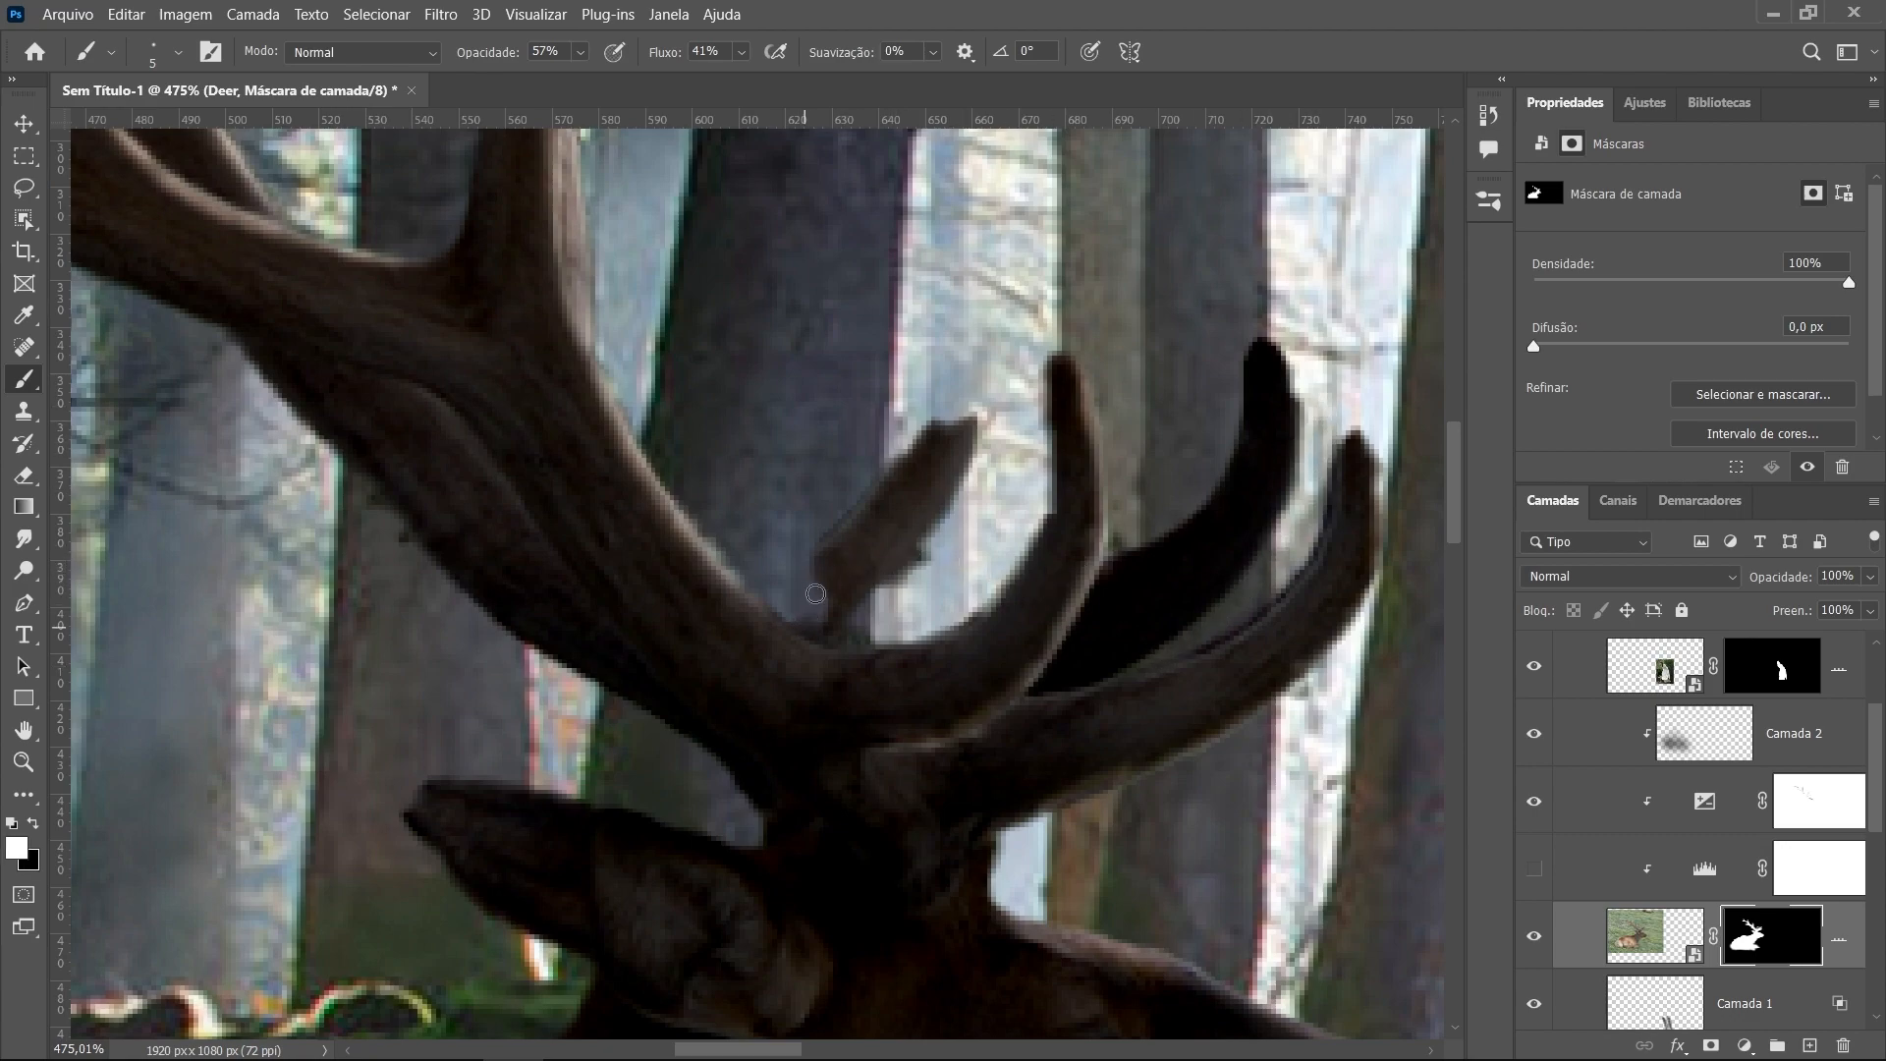
mouse_move(949, 424)
mouse_down()
mouse_move(967, 378)
mouse_move(962, 463)
mouse_up()
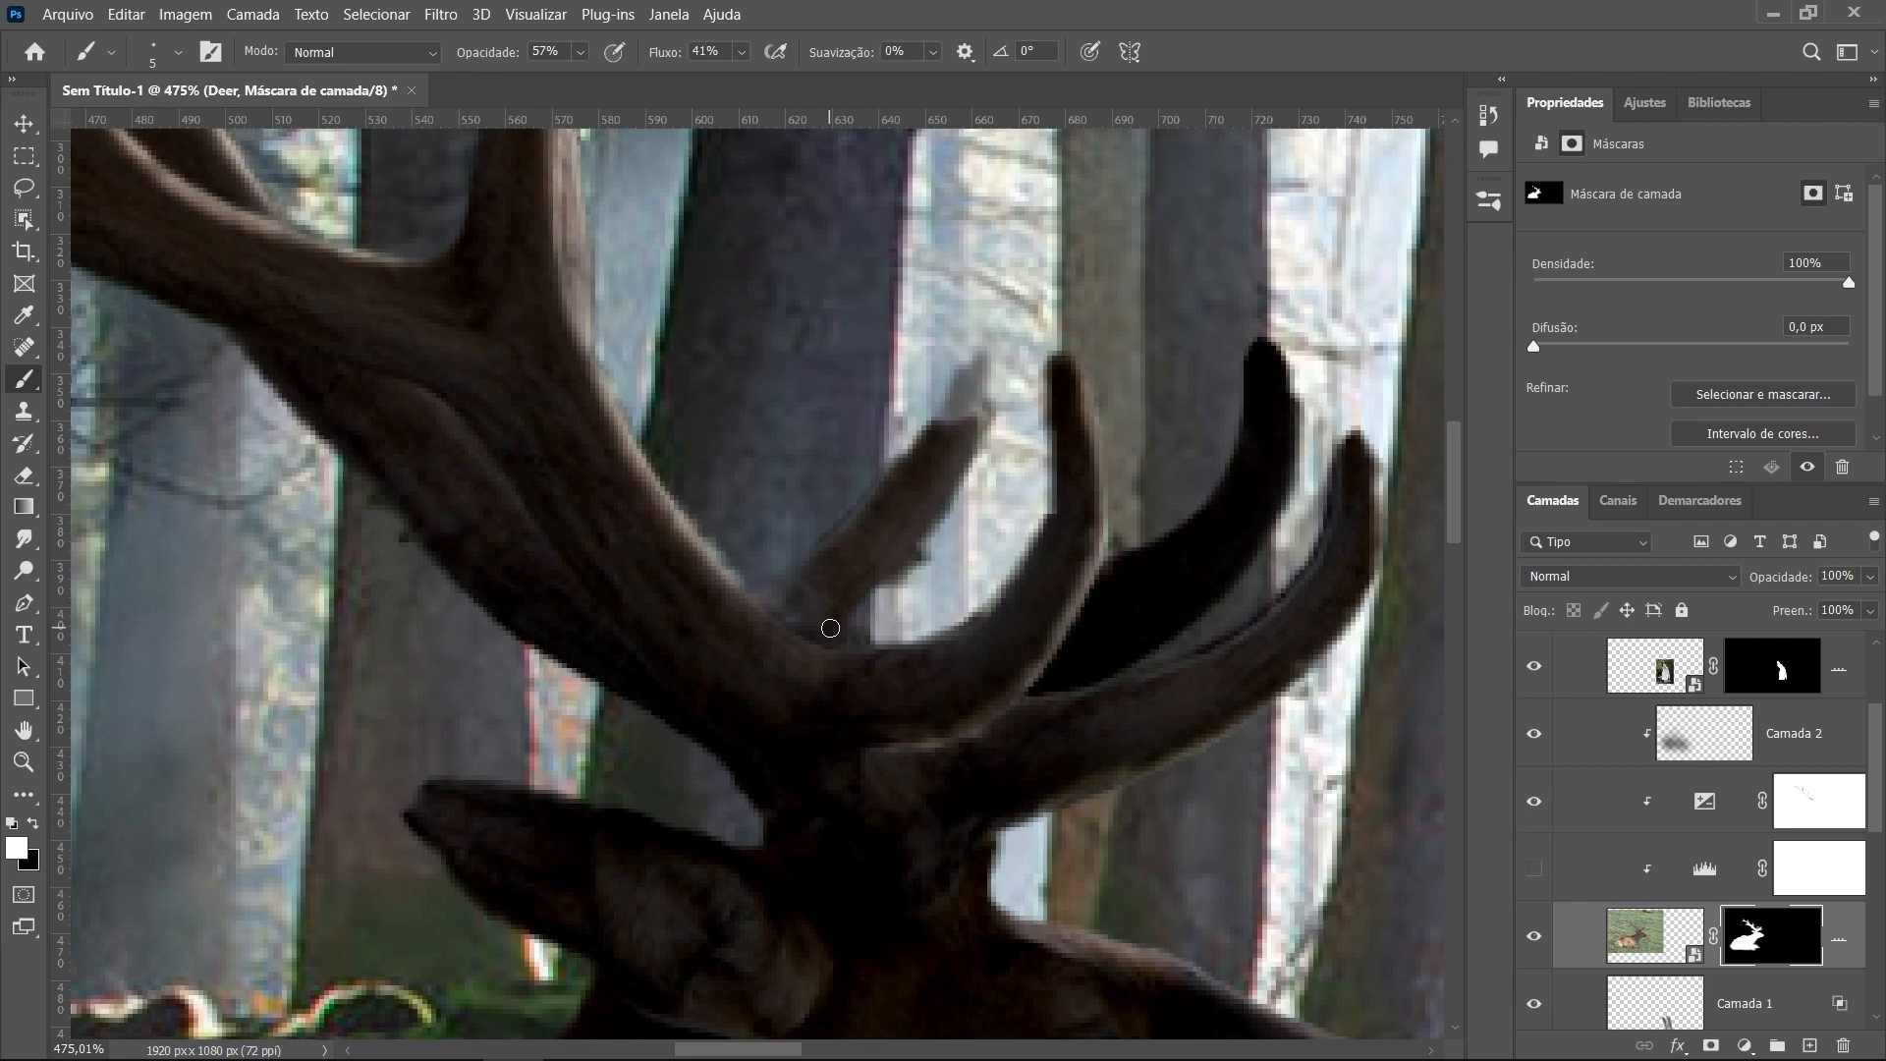
Inspect the deer layer on its own and with its layer mask temporarily disabled to check the full antler shape
alt+click(1534, 936)
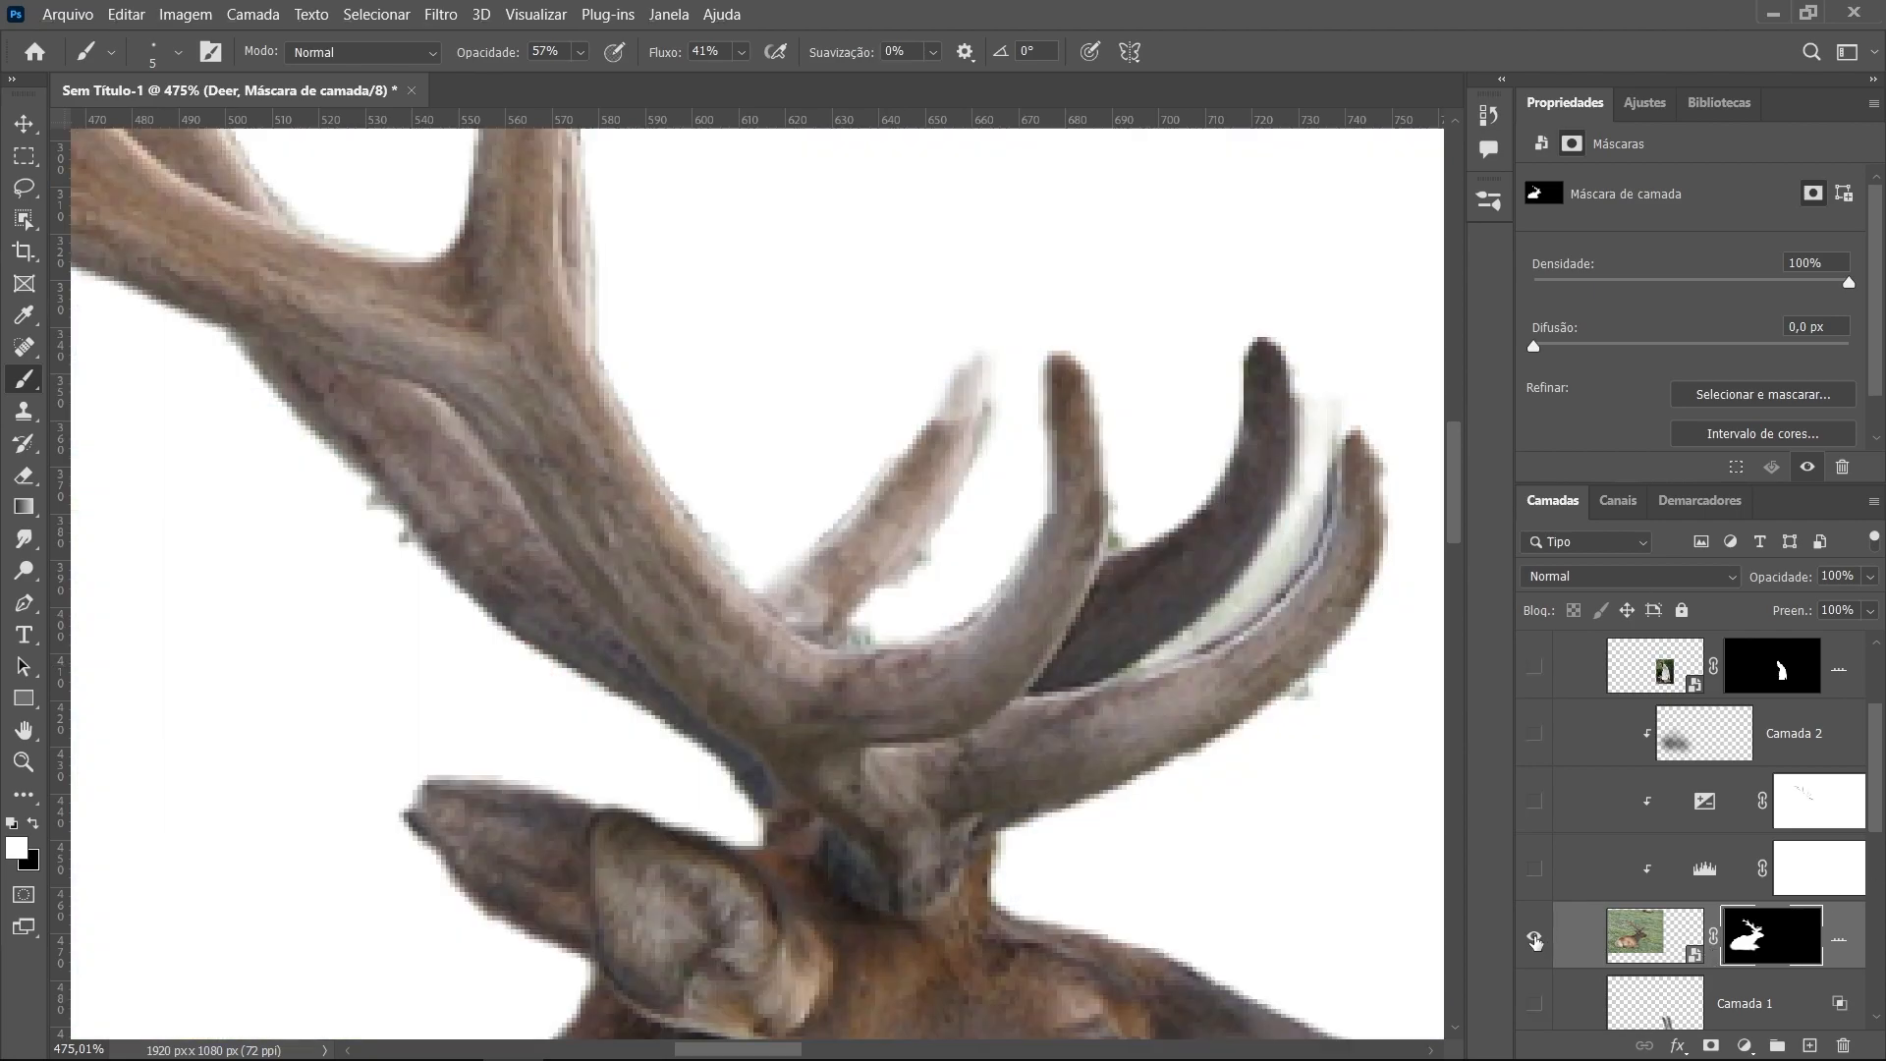
alt+click(1534, 936)
right_click(1765, 948)
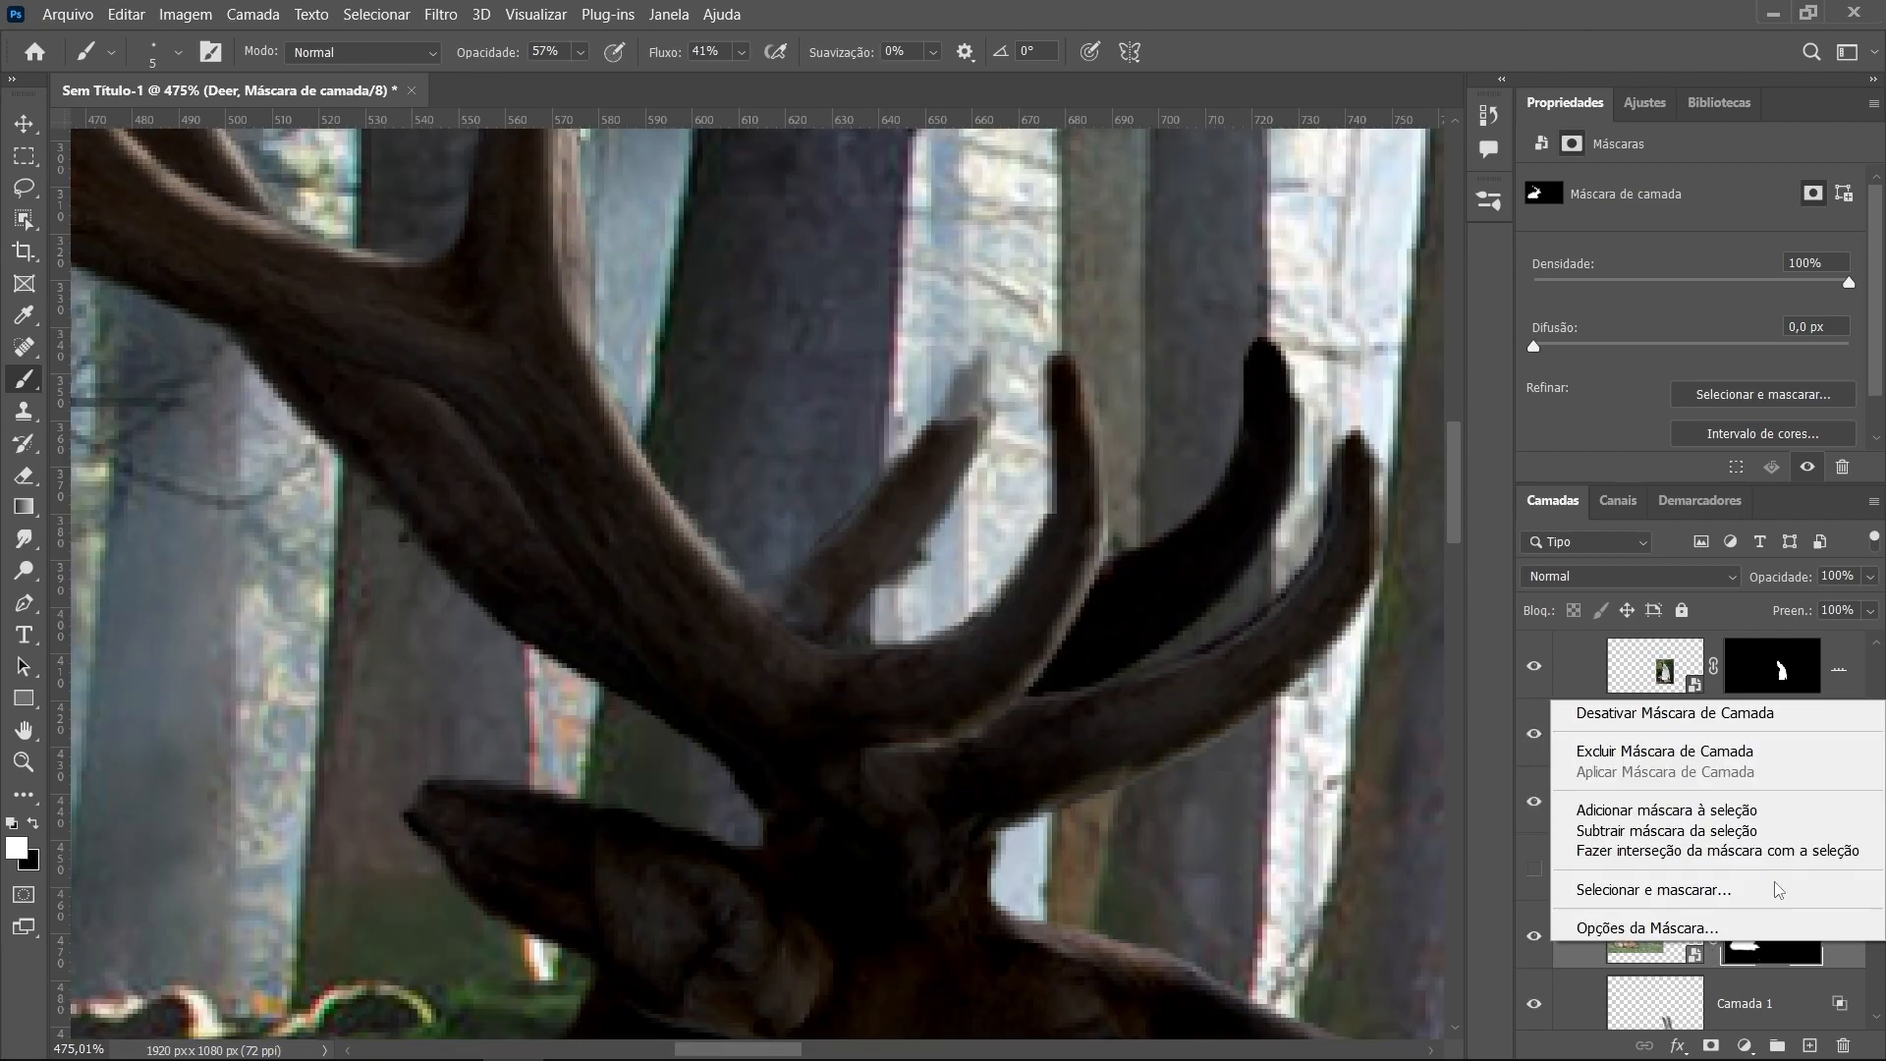
click(1715, 714)
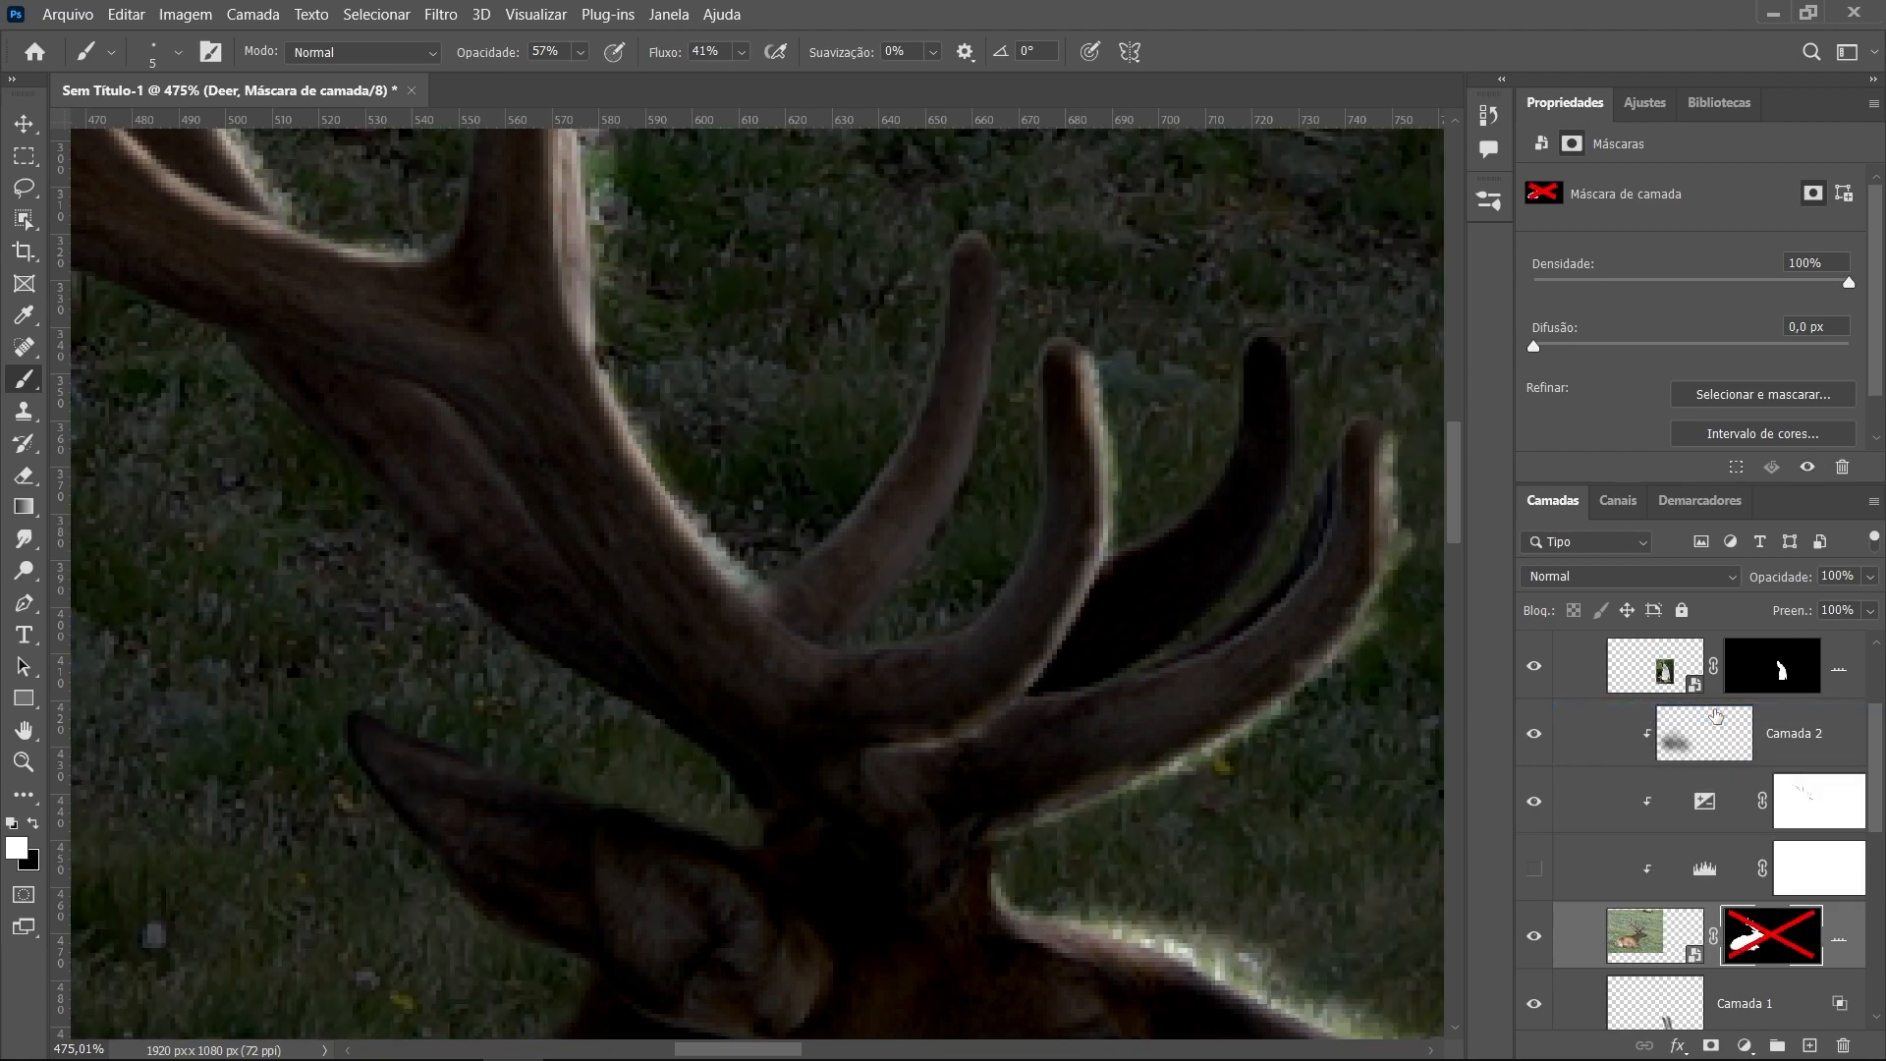
right_click(1770, 950)
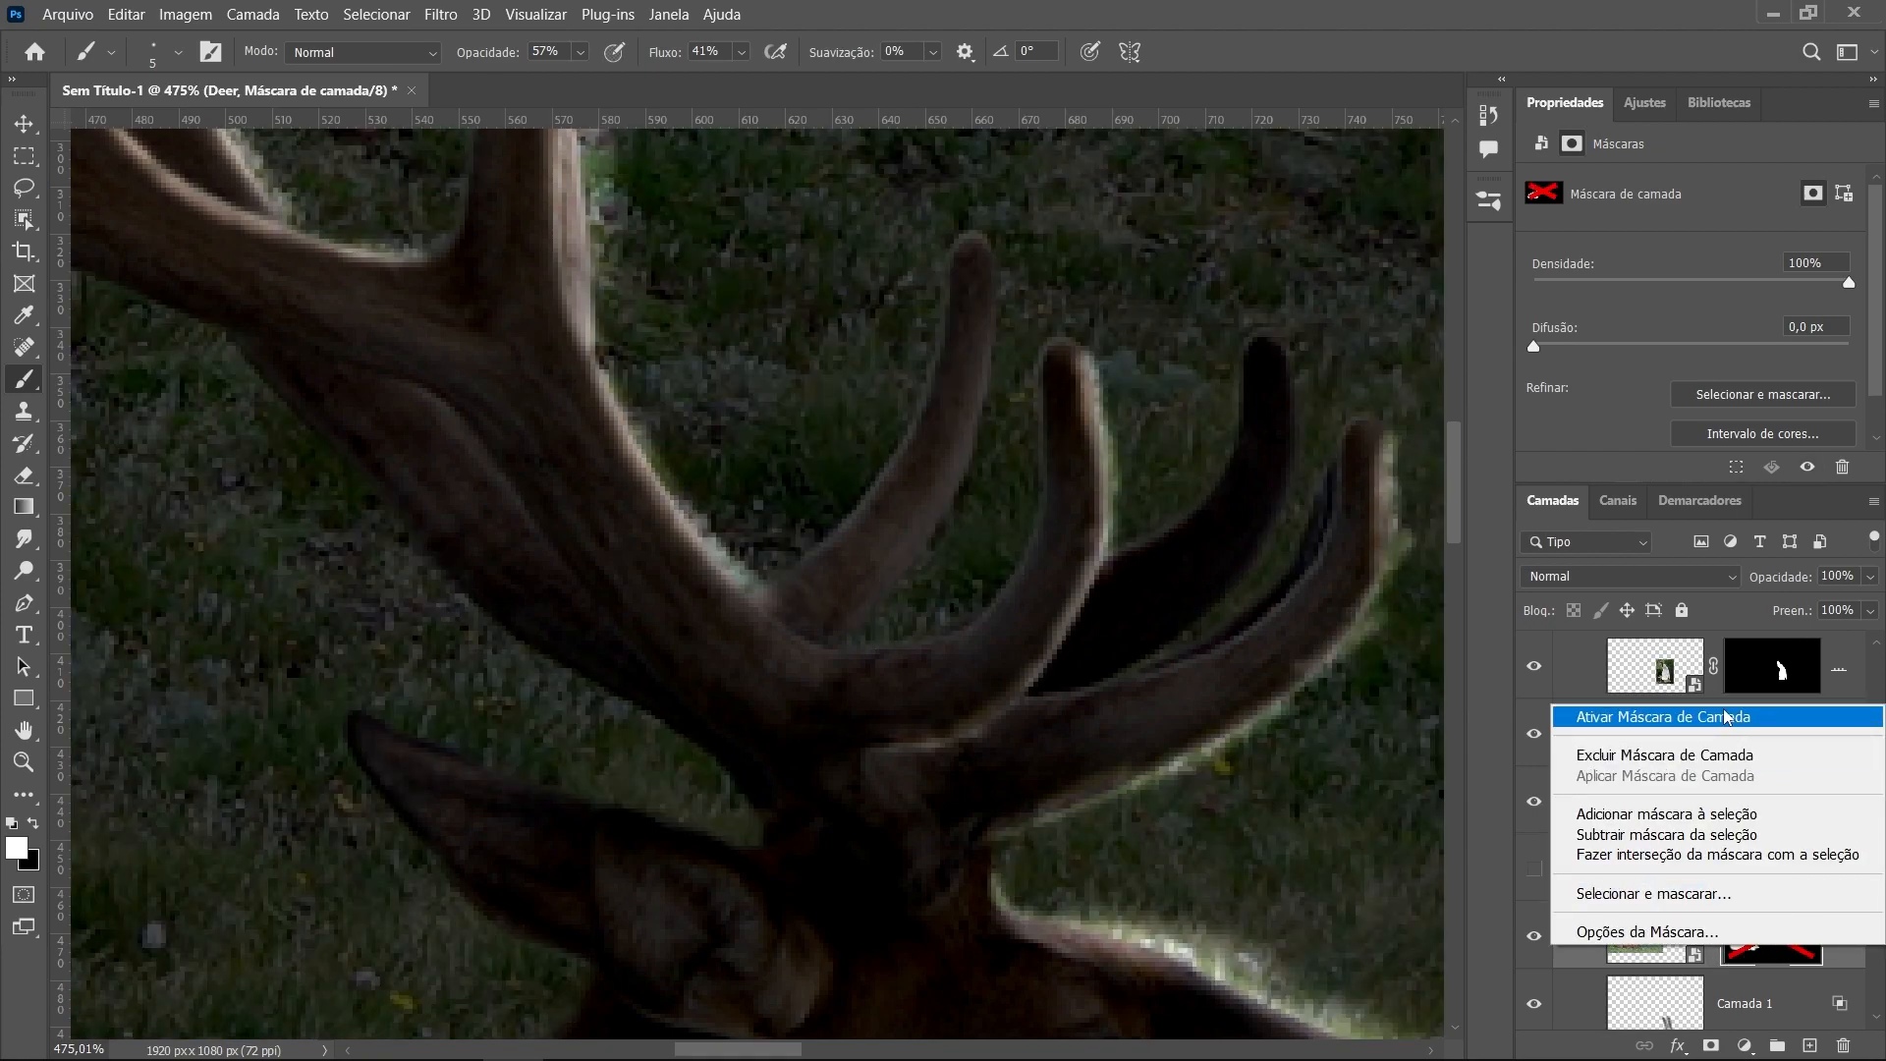
click(1723, 712)
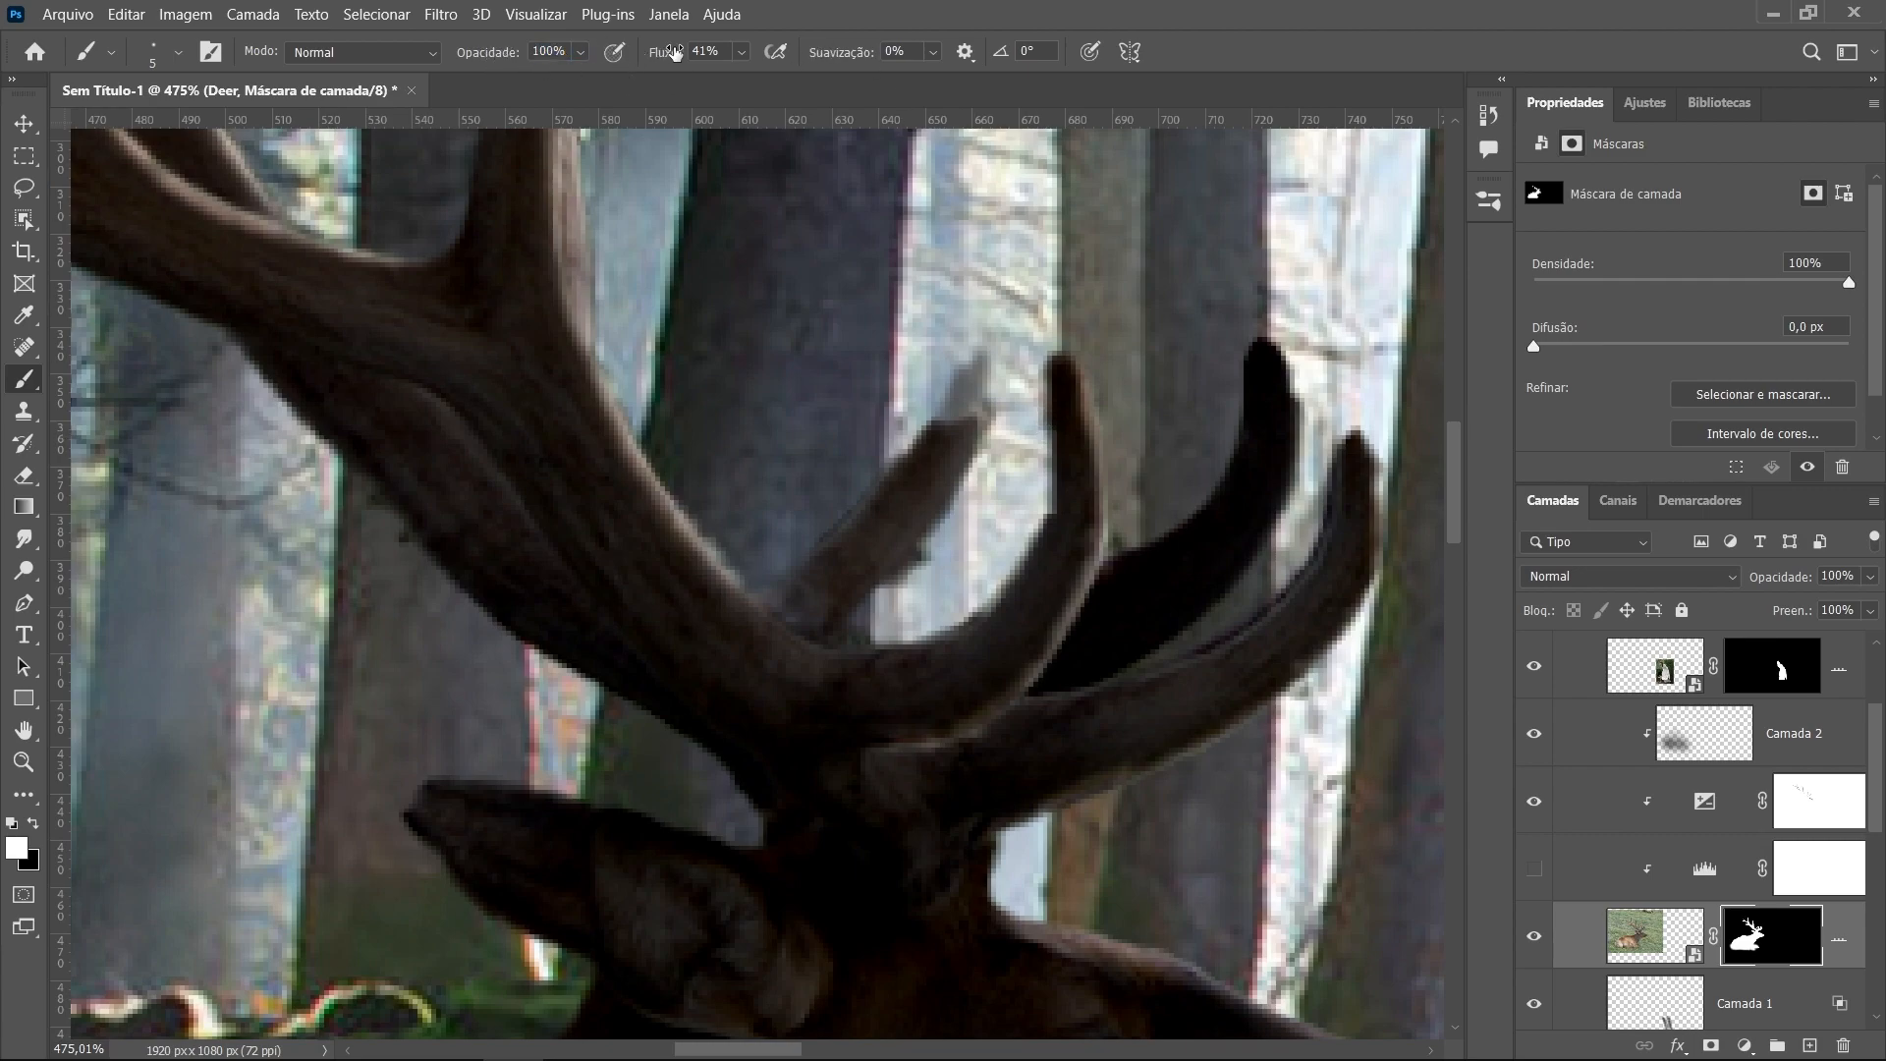
Restore the cut-off rear antler tine in white at 100% opacity and flow, and trim its outline in black
mouse_move(939, 450)
mouse_down()
mouse_move(972, 369)
mouse_move(946, 433)
mouse_move(964, 344)
mouse_move(929, 433)
mouse_move(968, 362)
mouse_move(977, 439)
mouse_move(991, 365)
mouse_move(988, 321)
mouse_move(969, 355)
mouse_move(967, 257)
mouse_up()
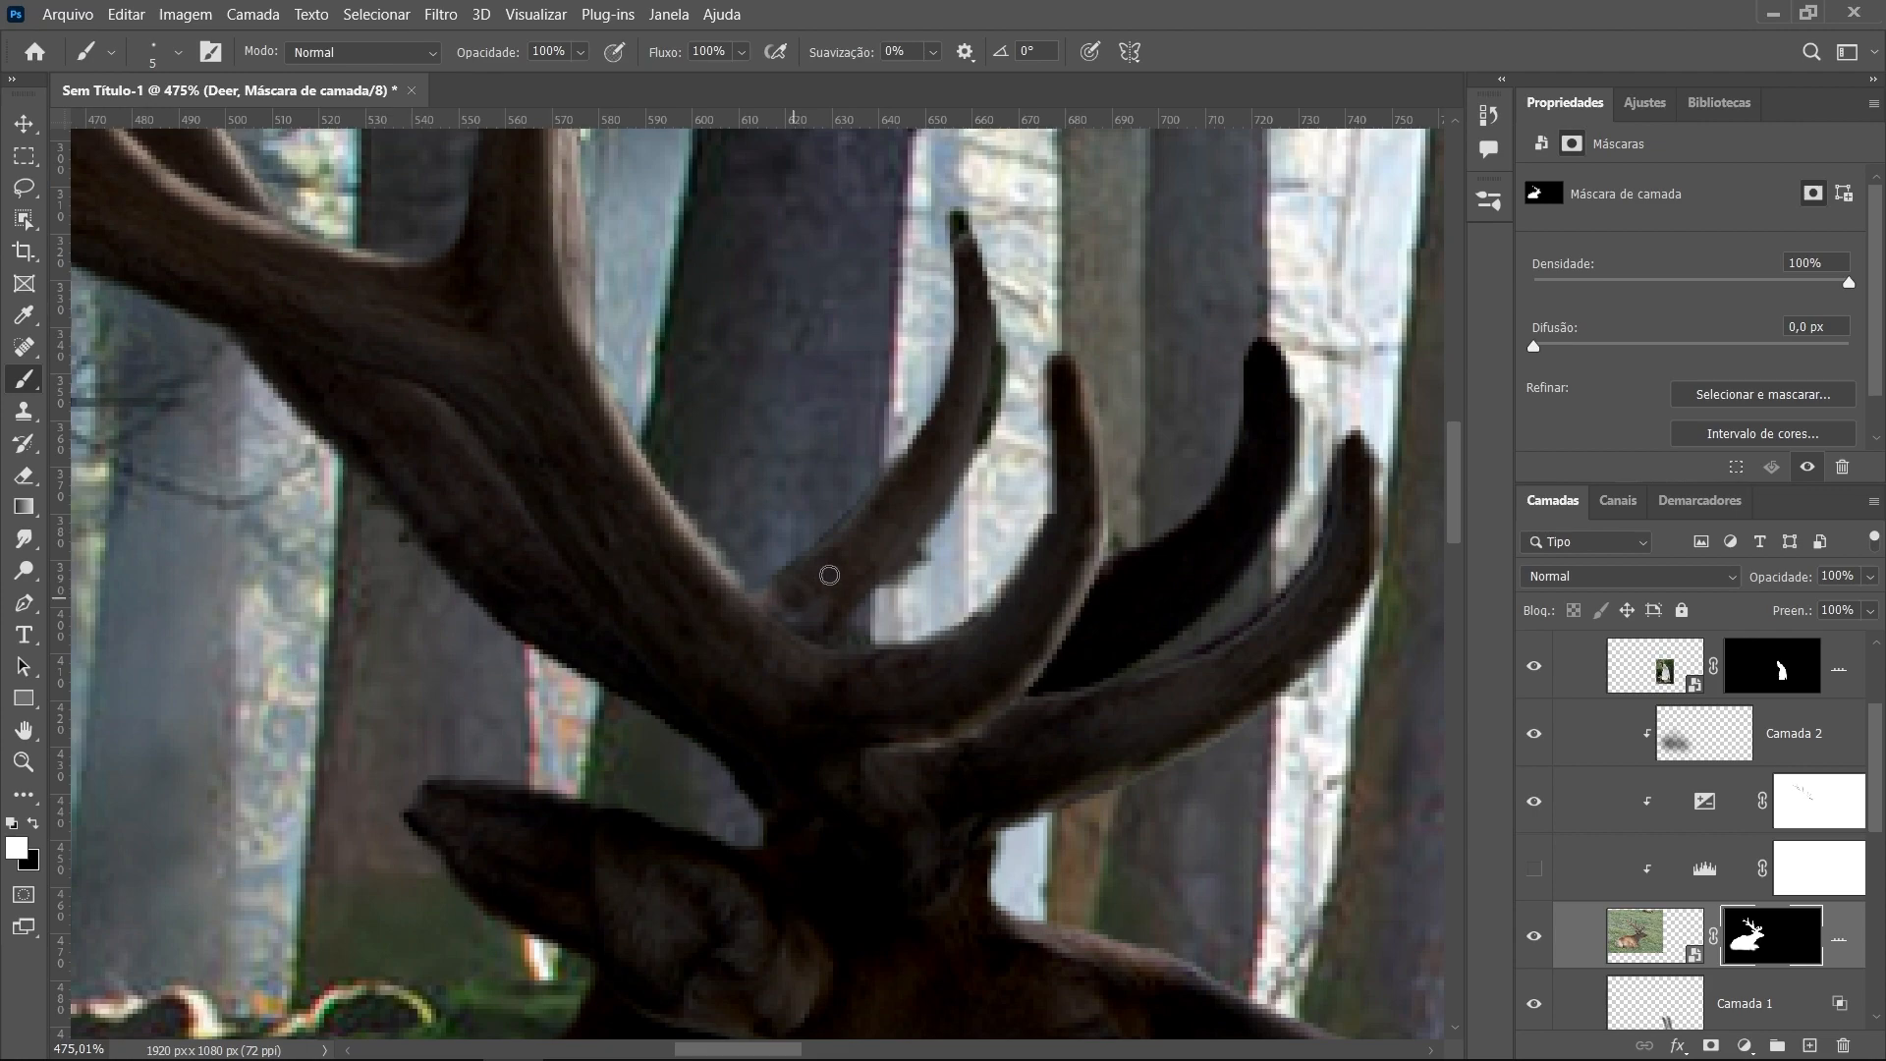
drag(907, 553, 978, 390)
mouse_move(960, 233)
mouse_down()
mouse_move(996, 282)
mouse_move(998, 335)
mouse_move(1004, 320)
mouse_move(999, 305)
mouse_move(989, 366)
mouse_move(951, 316)
mouse_move(912, 454)
mouse_move(928, 355)
mouse_move(908, 439)
mouse_move(861, 481)
mouse_up()
key(x)
mouse_move(884, 594)
mouse_down()
mouse_move(975, 474)
mouse_move(1012, 333)
mouse_move(1014, 263)
mouse_move(975, 183)
mouse_move(884, 428)
mouse_move(803, 534)
mouse_move(913, 385)
mouse_move(935, 312)
mouse_move(996, 426)
mouse_move(982, 377)
mouse_move(965, 428)
mouse_move(999, 246)
mouse_up()
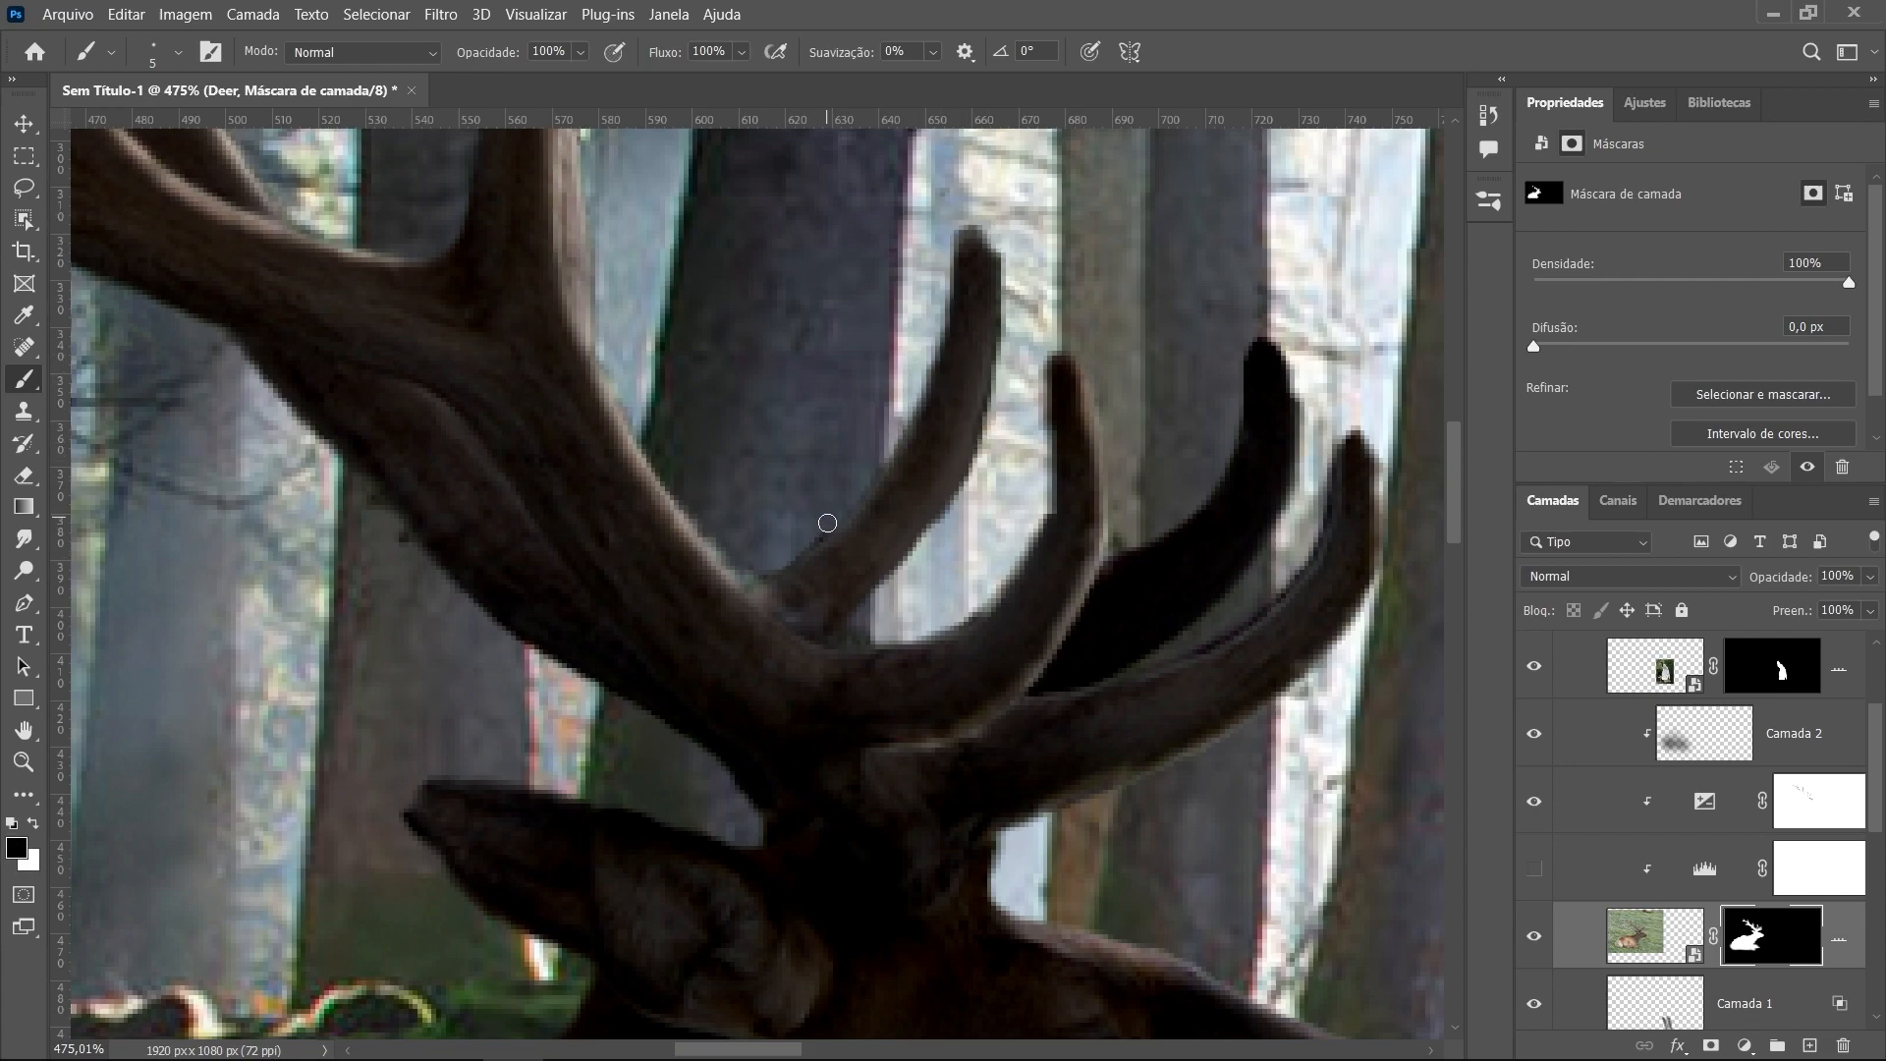
Refine the edges of the antler tines on the deer's layer mask, alternating white to restore and black to hide
drag(1299, 413, 1259, 336)
key(x)
mouse_move(1280, 319)
mouse_down()
mouse_move(1305, 407)
mouse_move(1295, 344)
mouse_up()
key(x)
mouse_move(1057, 491)
mouse_down()
mouse_move(1056, 426)
mouse_move(1368, 792)
mouse_move(1128, 615)
mouse_move(1149, 560)
mouse_move(991, 531)
mouse_move(985, 632)
mouse_up()
key(x)
mouse_move(1424, 776)
mouse_down()
mouse_move(1220, 416)
mouse_move(1001, 674)
mouse_up()
key(x)
mouse_move(869, 491)
mouse_down()
mouse_move(859, 339)
mouse_move(719, 633)
mouse_move(676, 660)
mouse_up()
key(x)
mouse_move(800, 449)
mouse_down()
mouse_move(811, 398)
mouse_move(765, 512)
mouse_up()
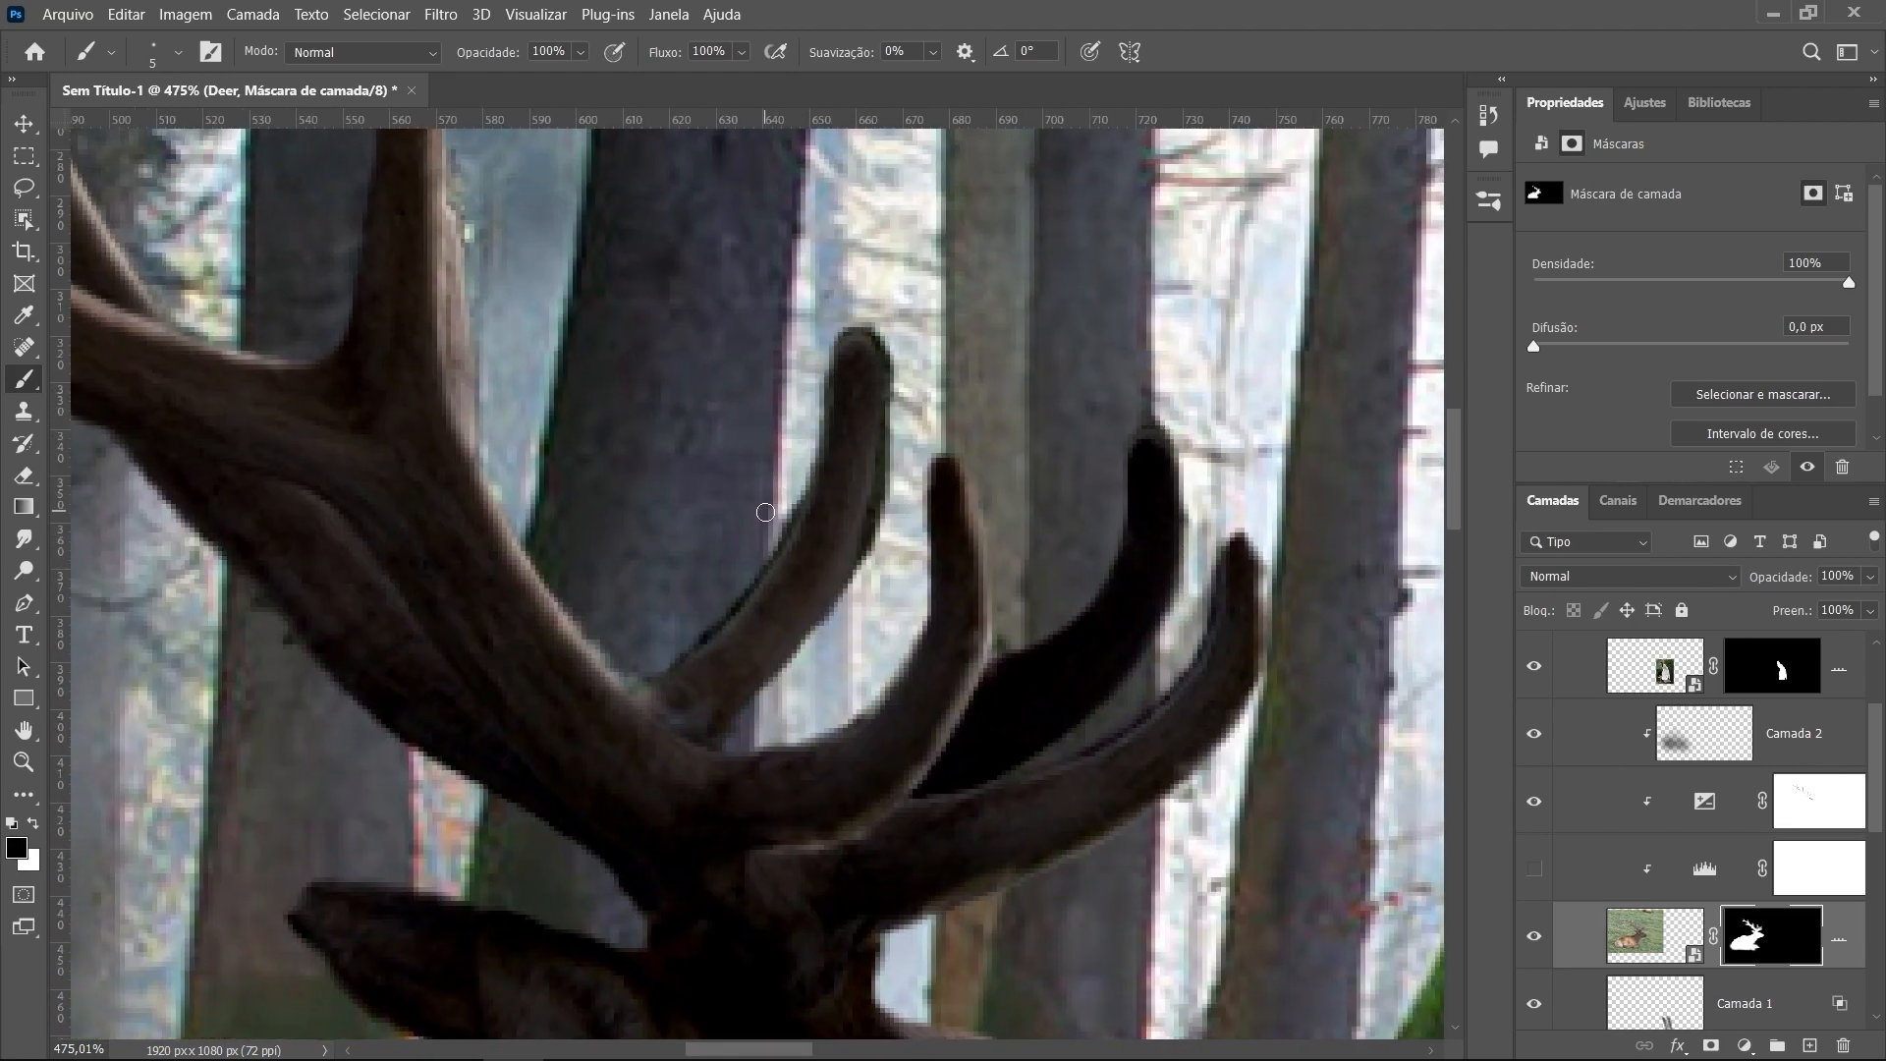
Clean up the dark fringe around the restored antler tine on the deer's mask, reducing the black brush to 1 px
scroll(735, 514, up, 10)
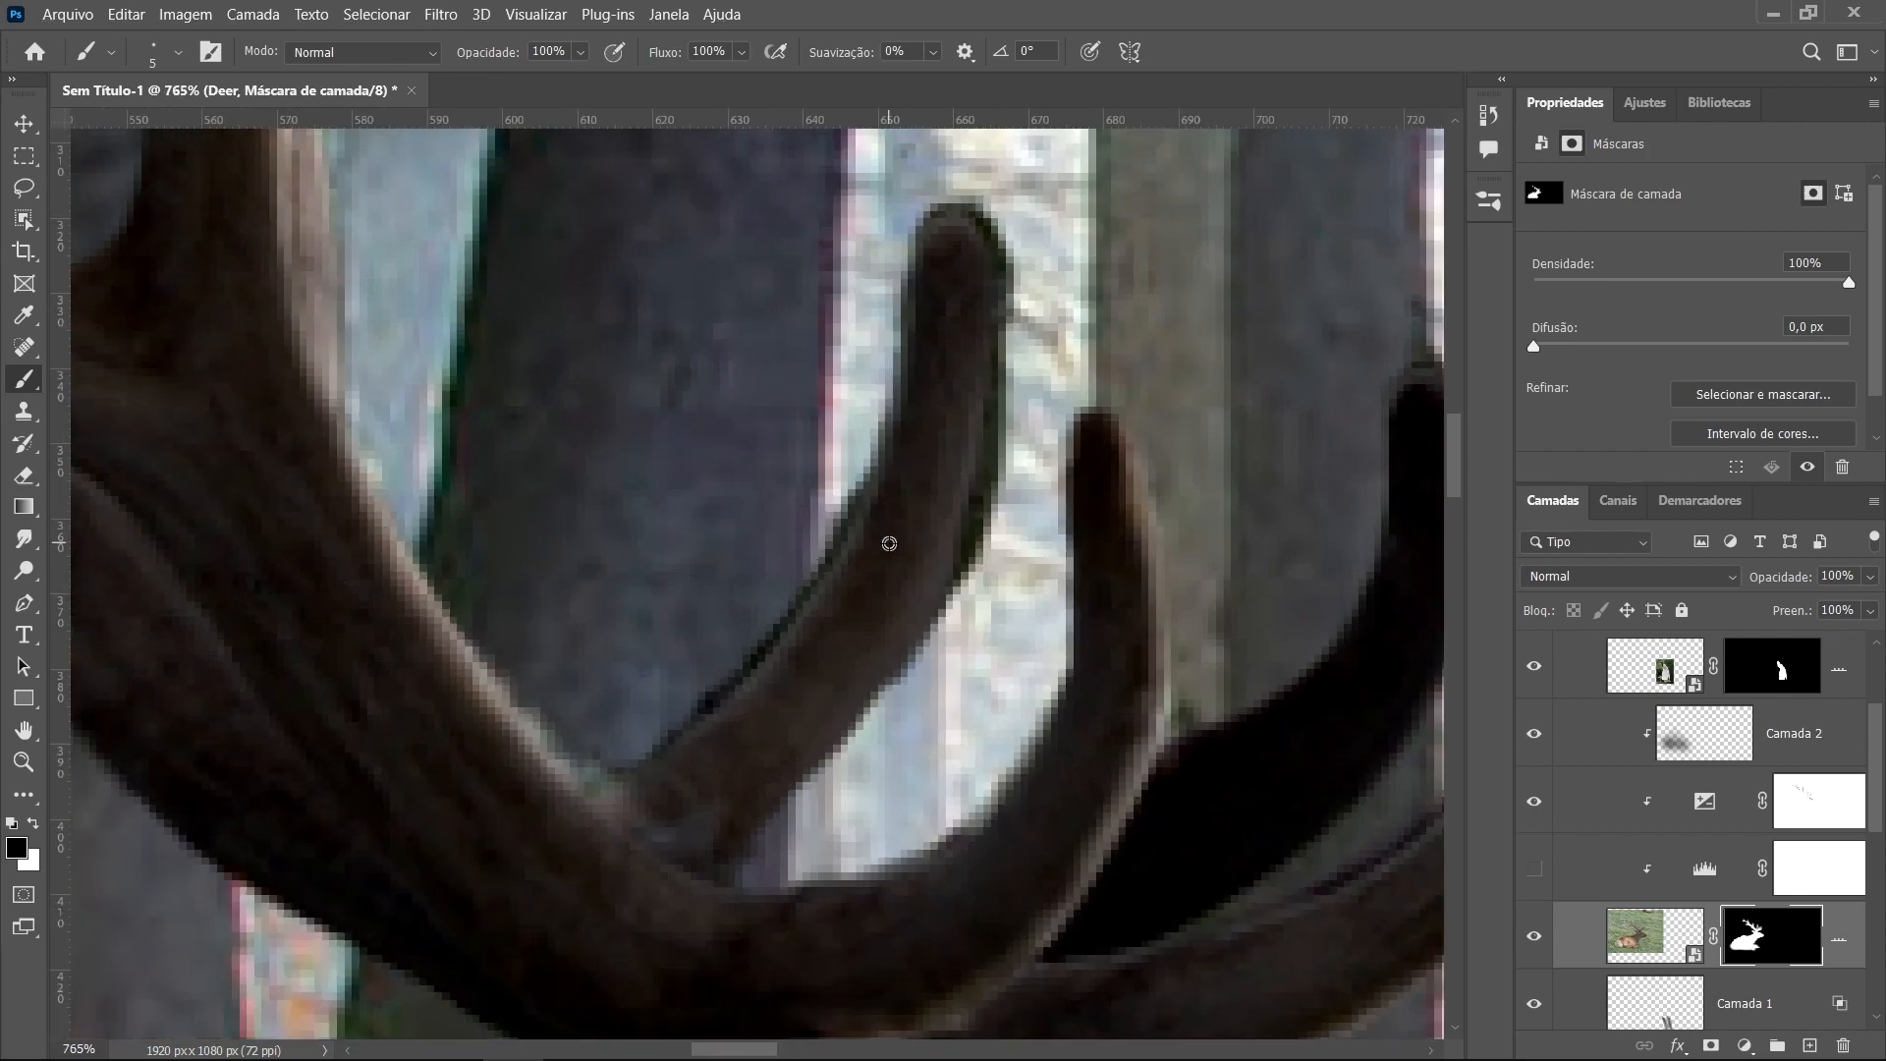
mouse_move(823, 519)
mouse_down()
mouse_move(747, 662)
mouse_move(546, 879)
mouse_move(646, 796)
mouse_move(795, 600)
mouse_move(884, 422)
mouse_up()
mouse_move(1020, 736)
mouse_down()
mouse_move(926, 737)
mouse_move(964, 442)
mouse_move(870, 687)
mouse_up()
mouse_move(880, 737)
mouse_down()
mouse_move(936, 490)
mouse_move(882, 227)
mouse_move(769, 245)
mouse_up()
mouse_move(960, 631)
mouse_down()
mouse_move(1074, 379)
mouse_move(994, 514)
mouse_up()
drag(987, 684, 1126, 455)
mouse_move(1282, 928)
mouse_down()
mouse_move(1175, 772)
mouse_move(1347, 968)
mouse_up()
drag(827, 536, 609, 735)
drag(775, 525, 1025, 873)
scroll(544, 822, down, 15)
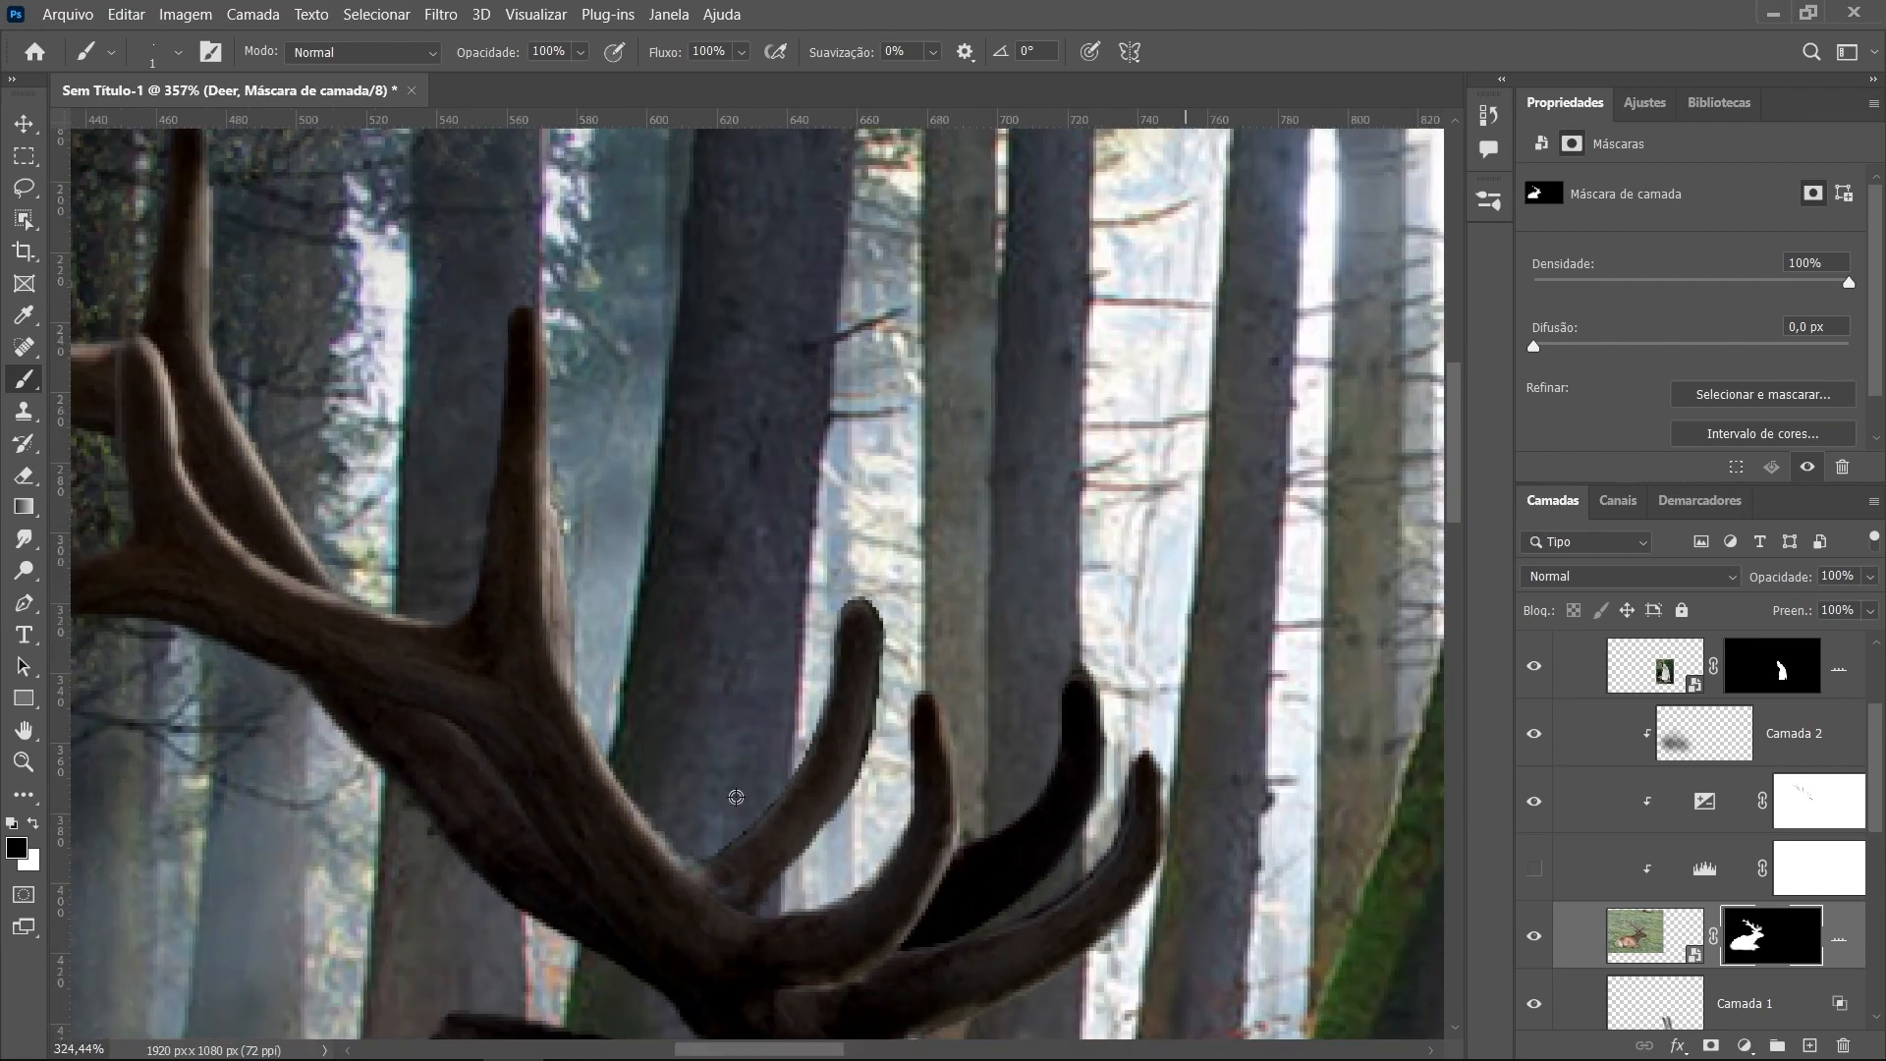
Examine the whole composite and the deer's antler cutout at different magnifications
scroll(874, 740, down, 4)
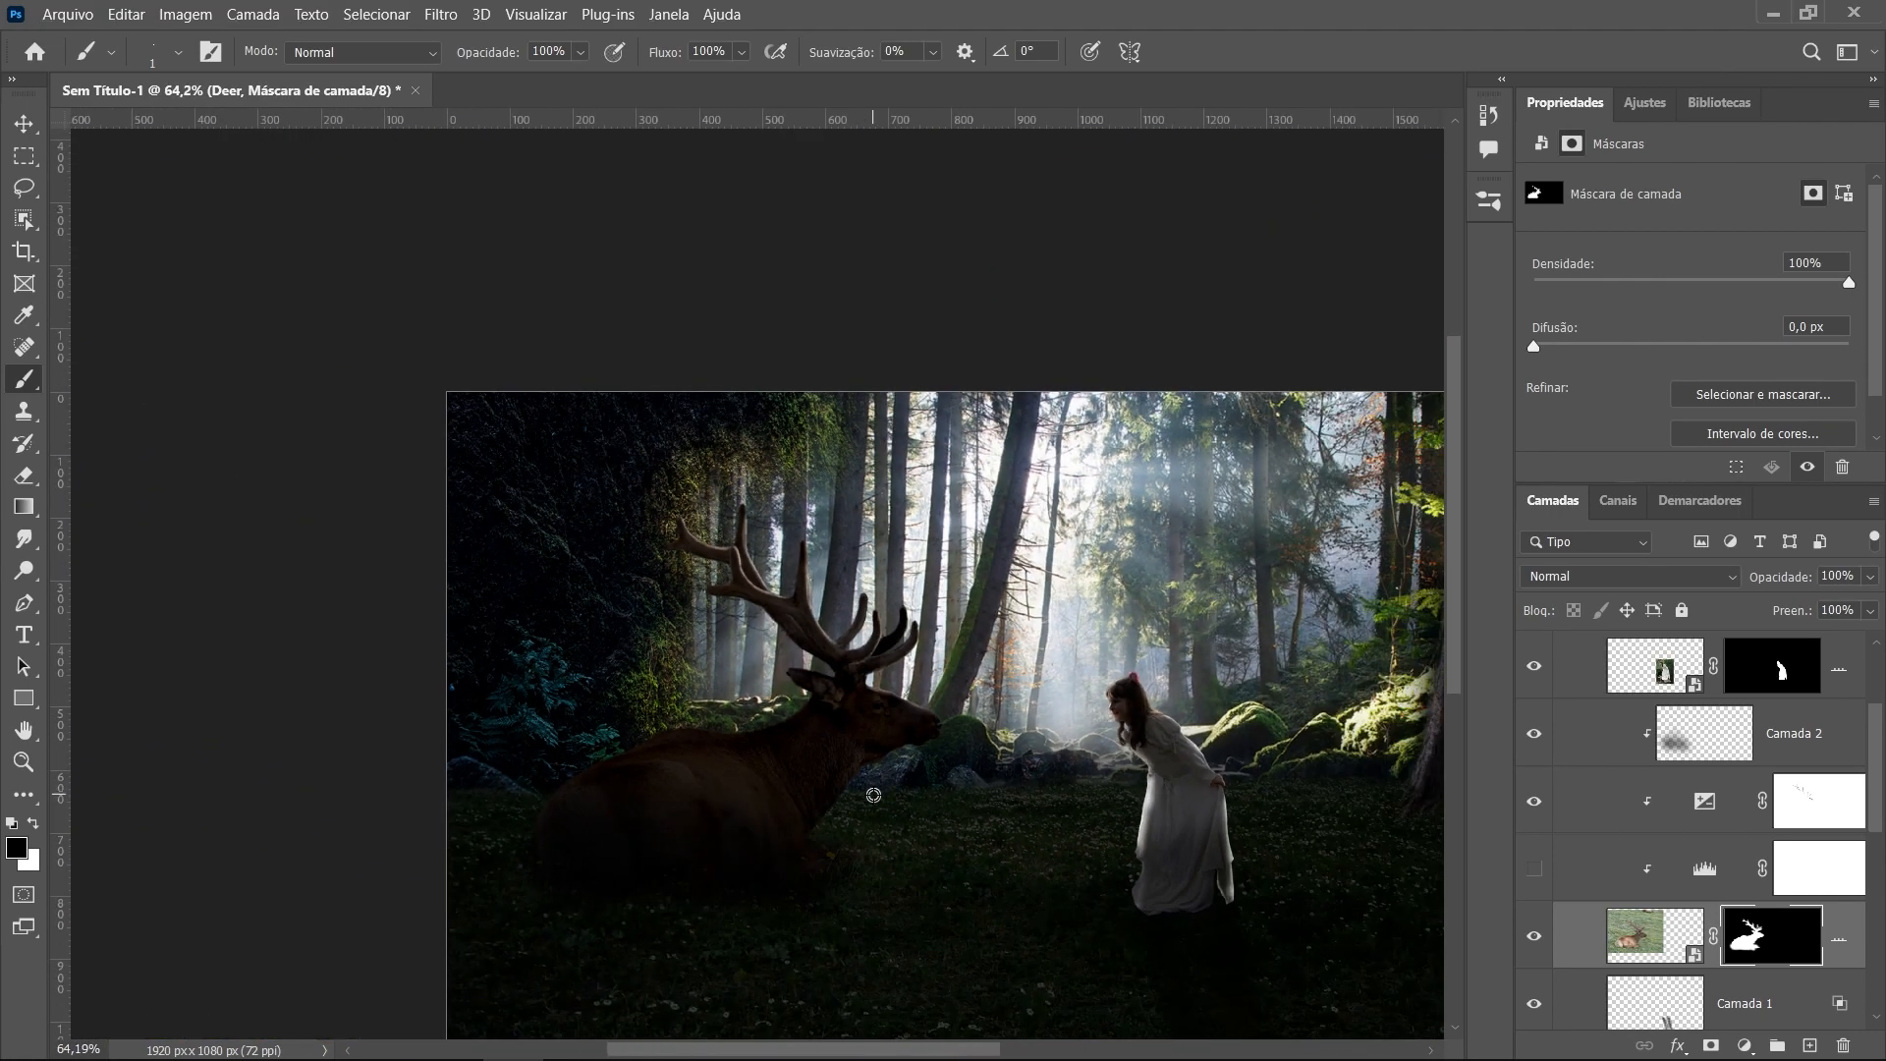
scroll(863, 765, down, 1)
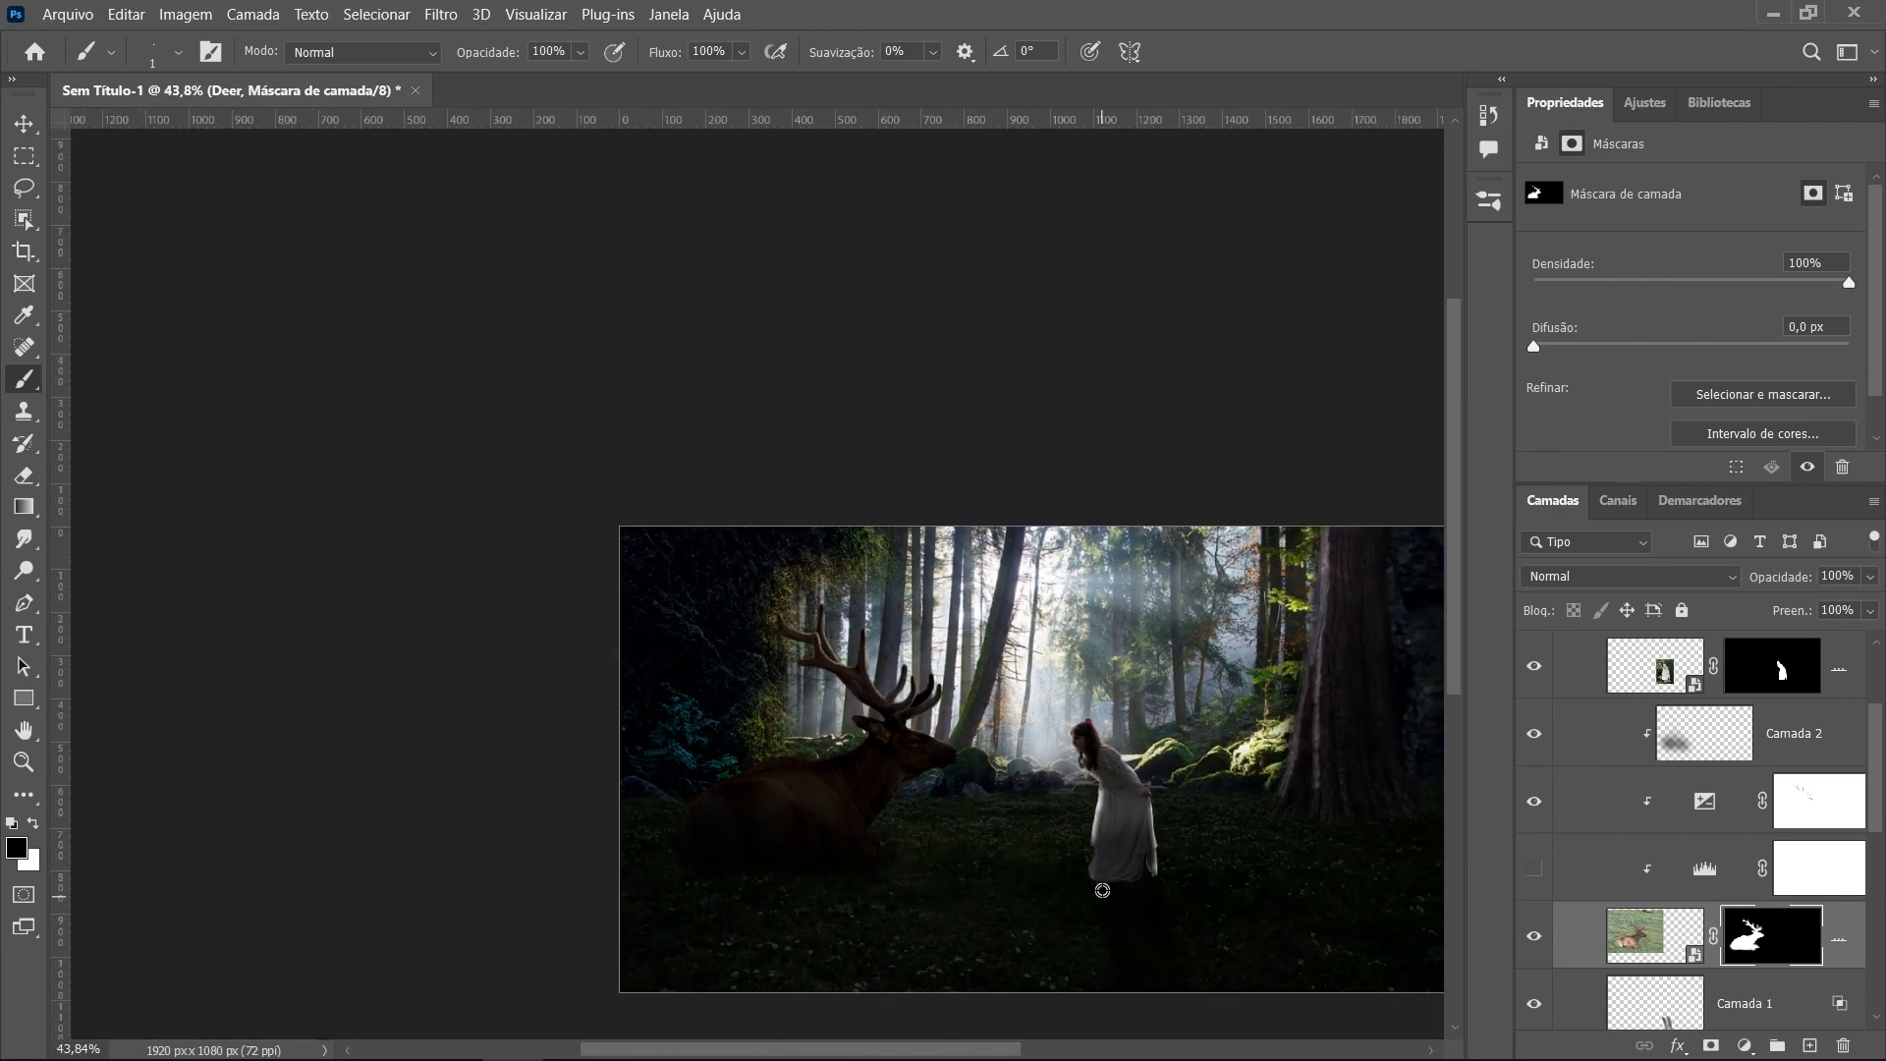
scroll(1309, 875, down, 2)
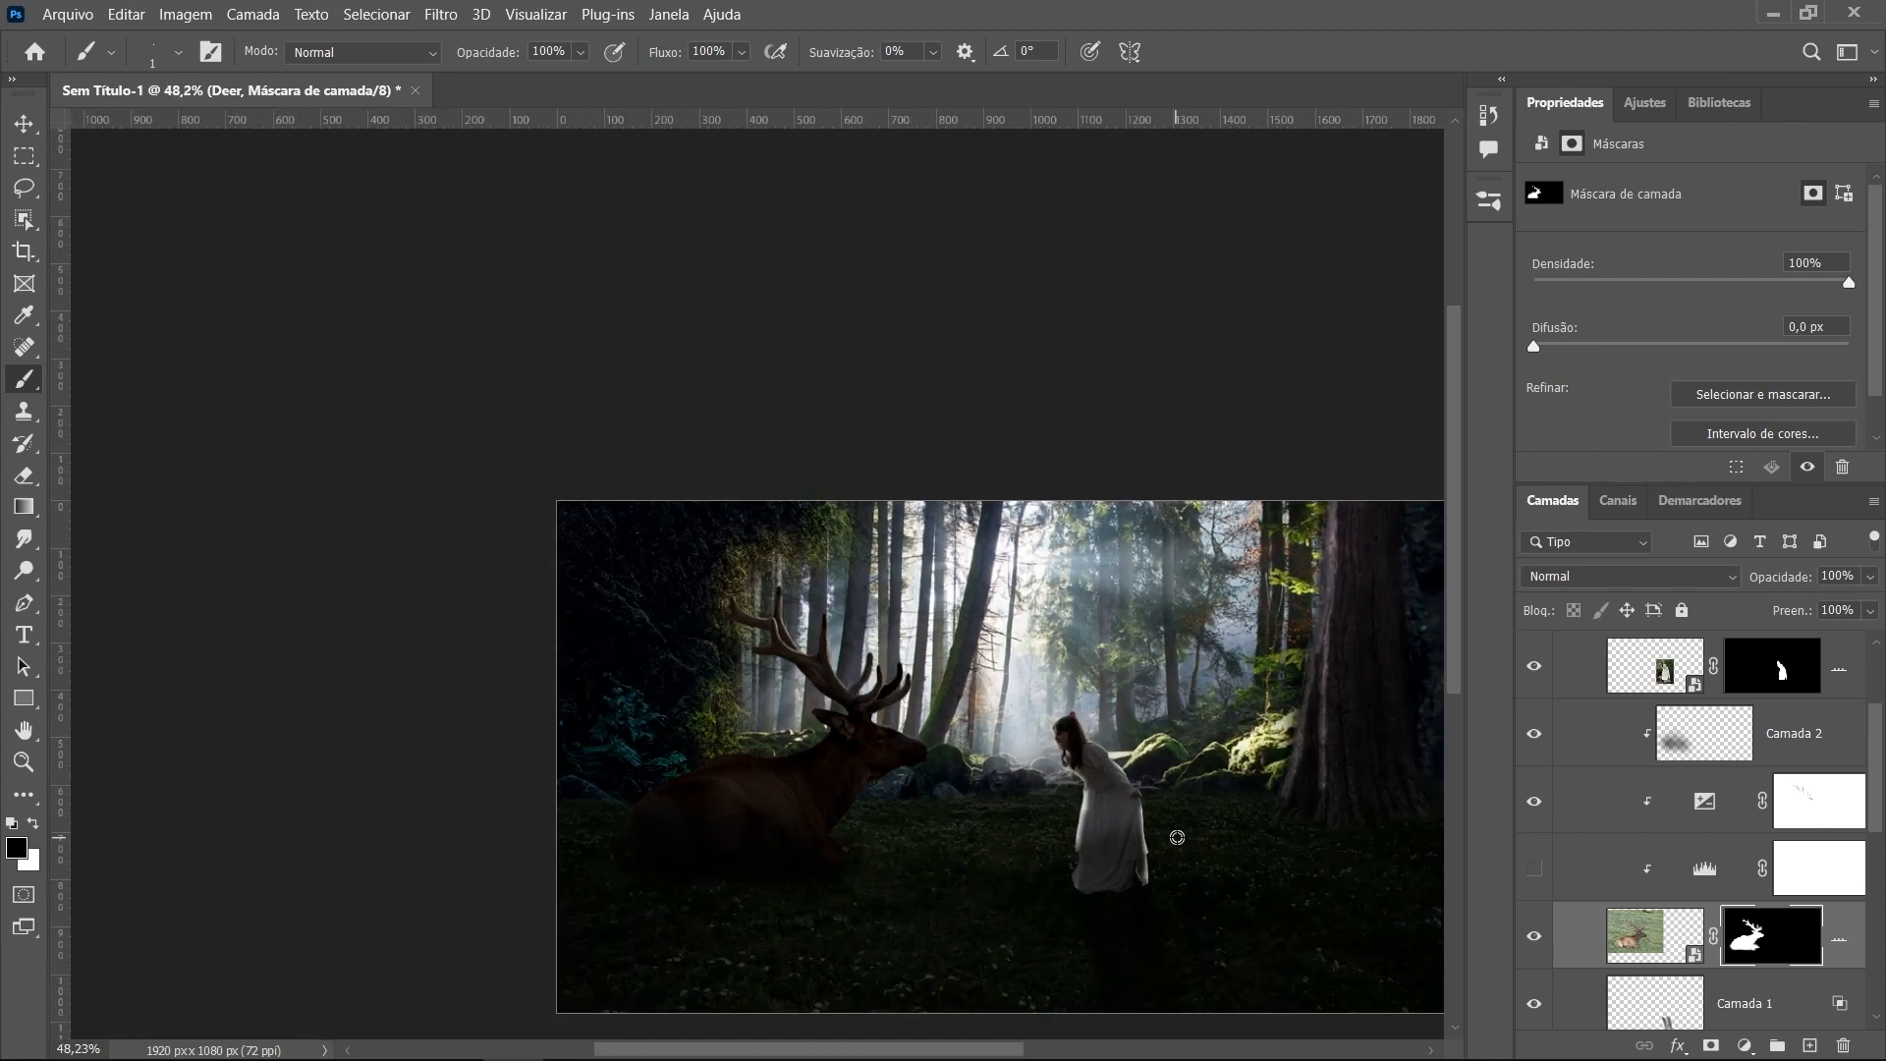
scroll(1177, 837, up, 4)
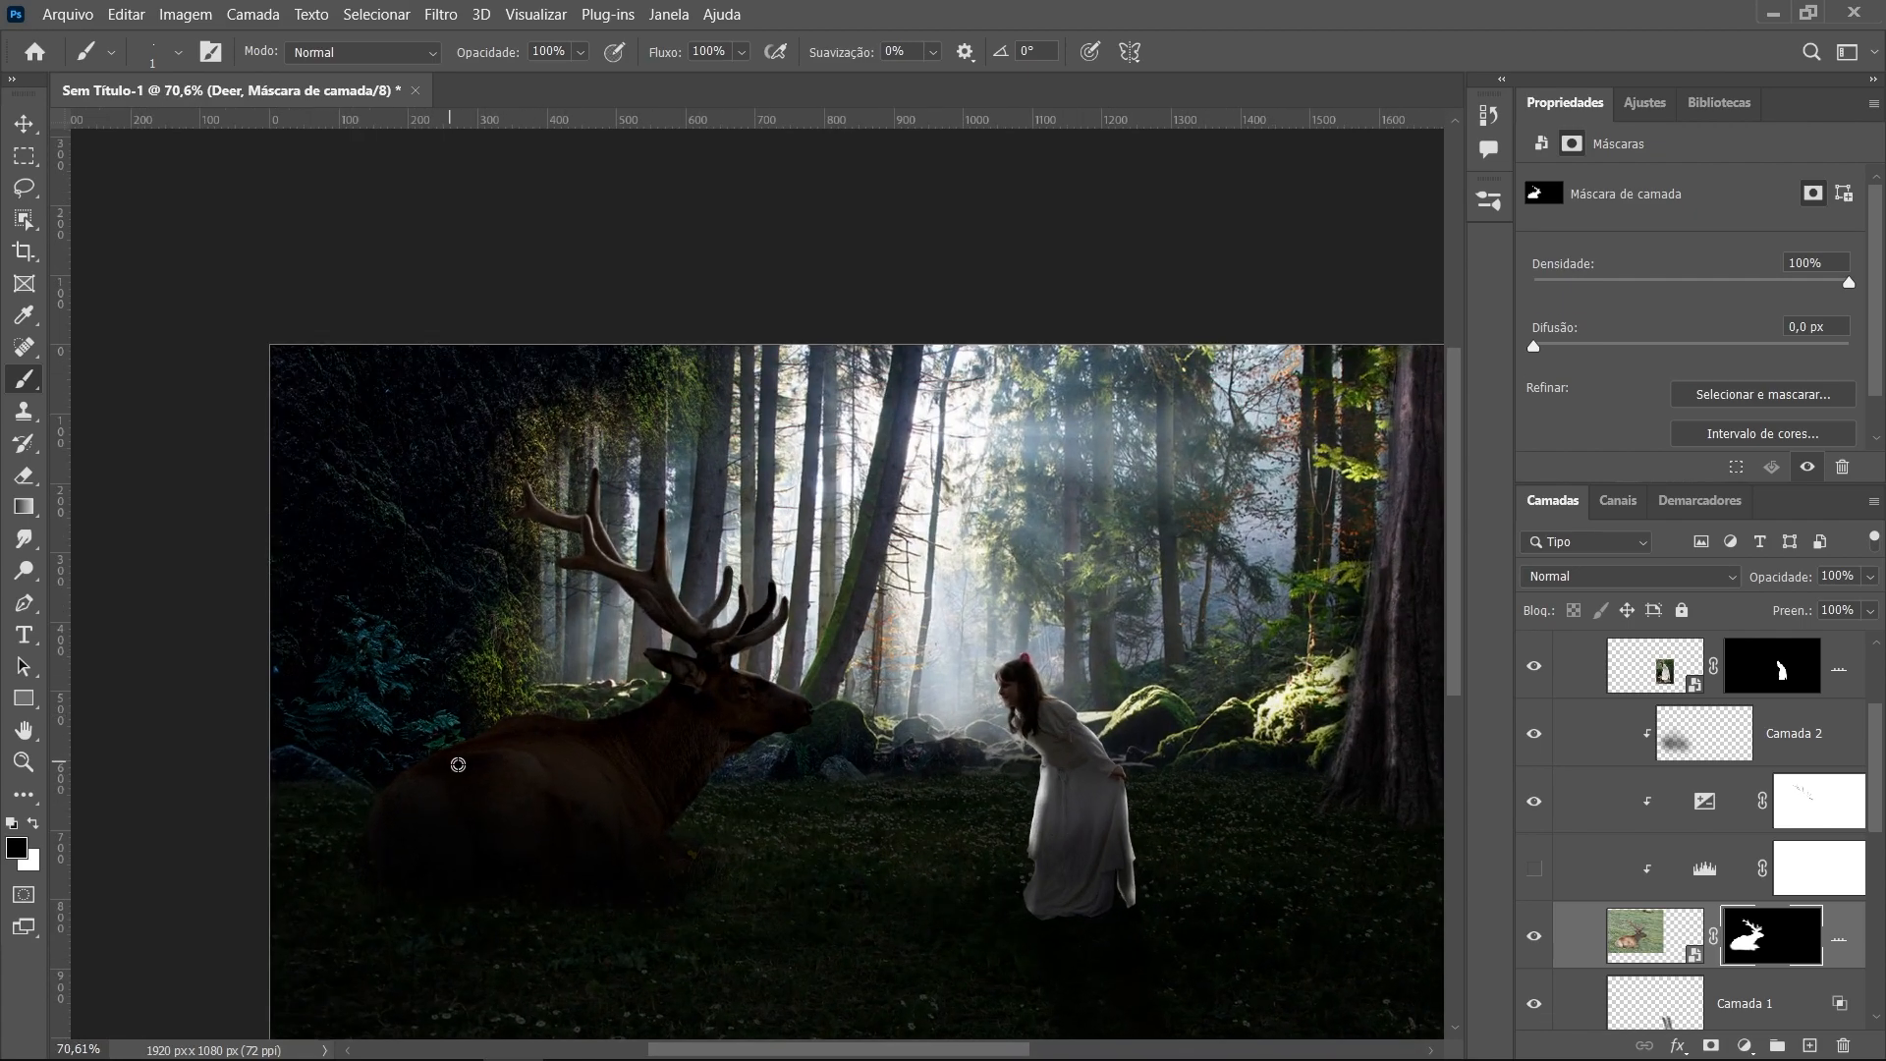
scroll(510, 728, down, 3)
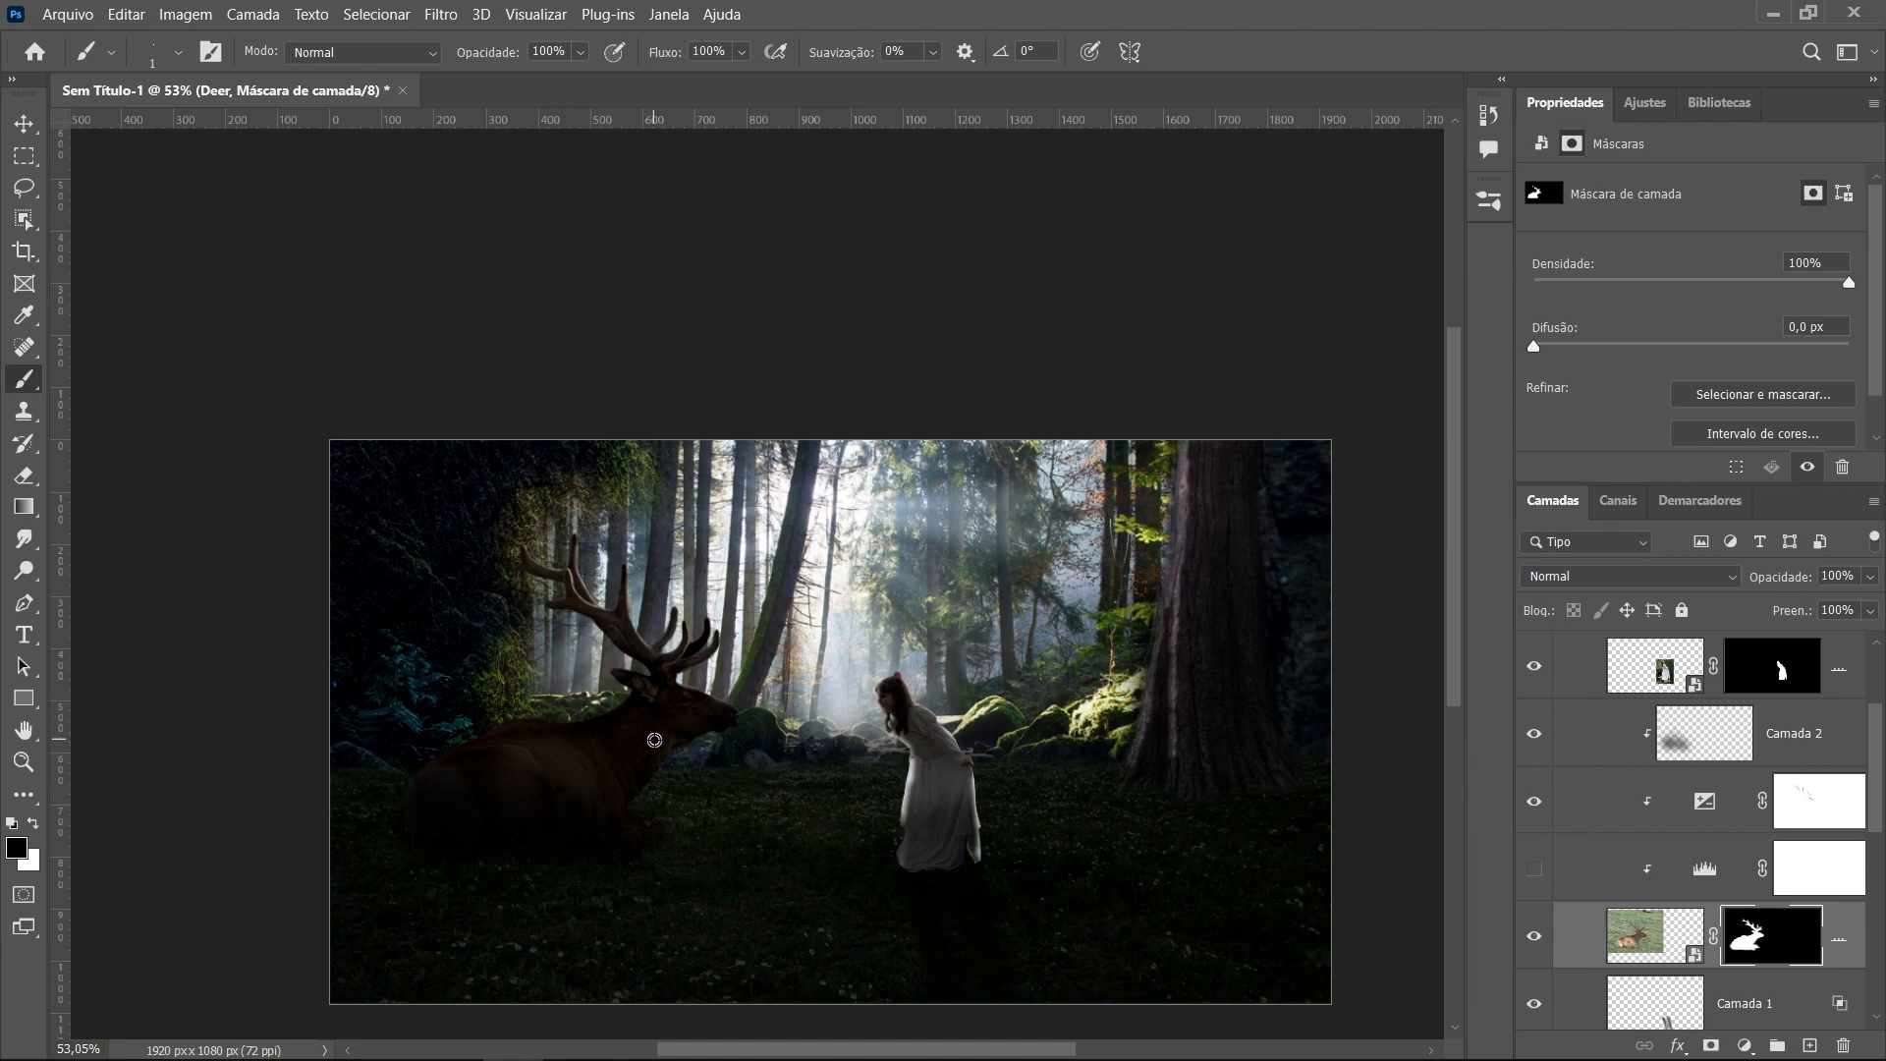
scroll(624, 741, up, 1)
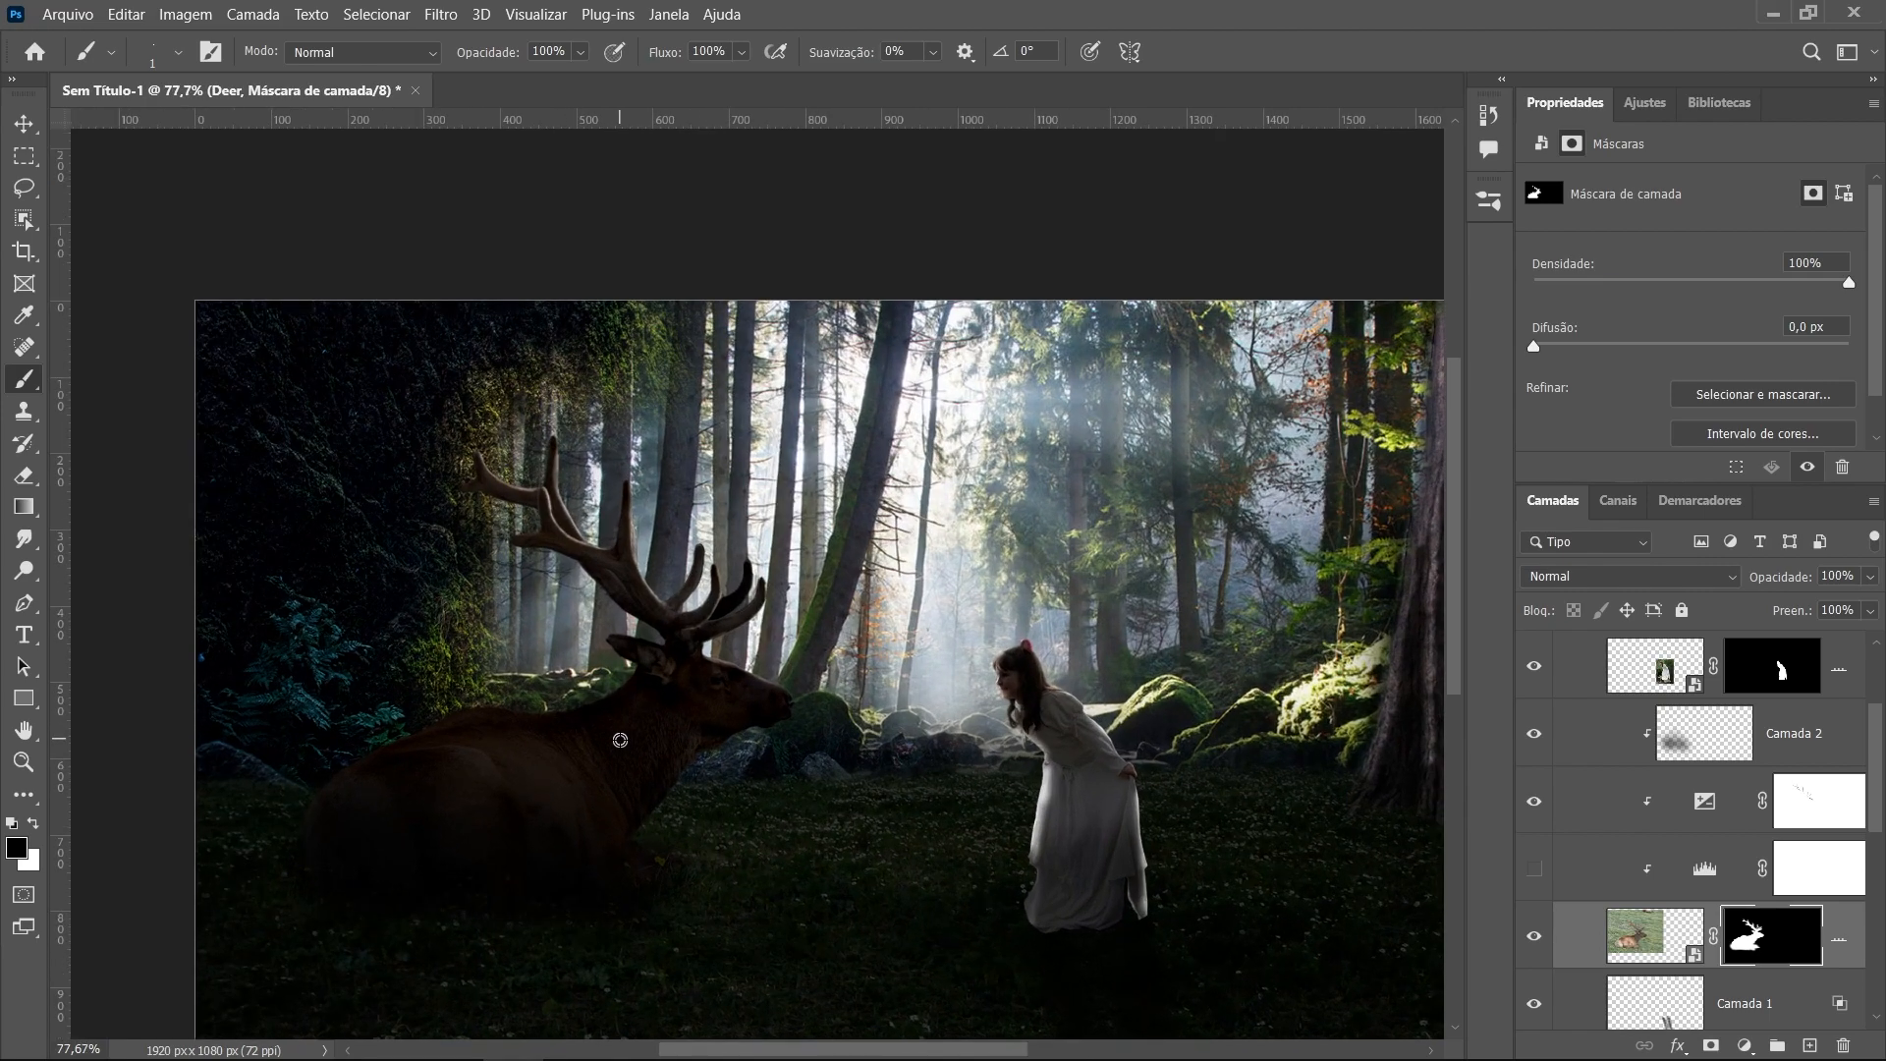
scroll(648, 698, up, 5)
scroll(724, 644, up, 5)
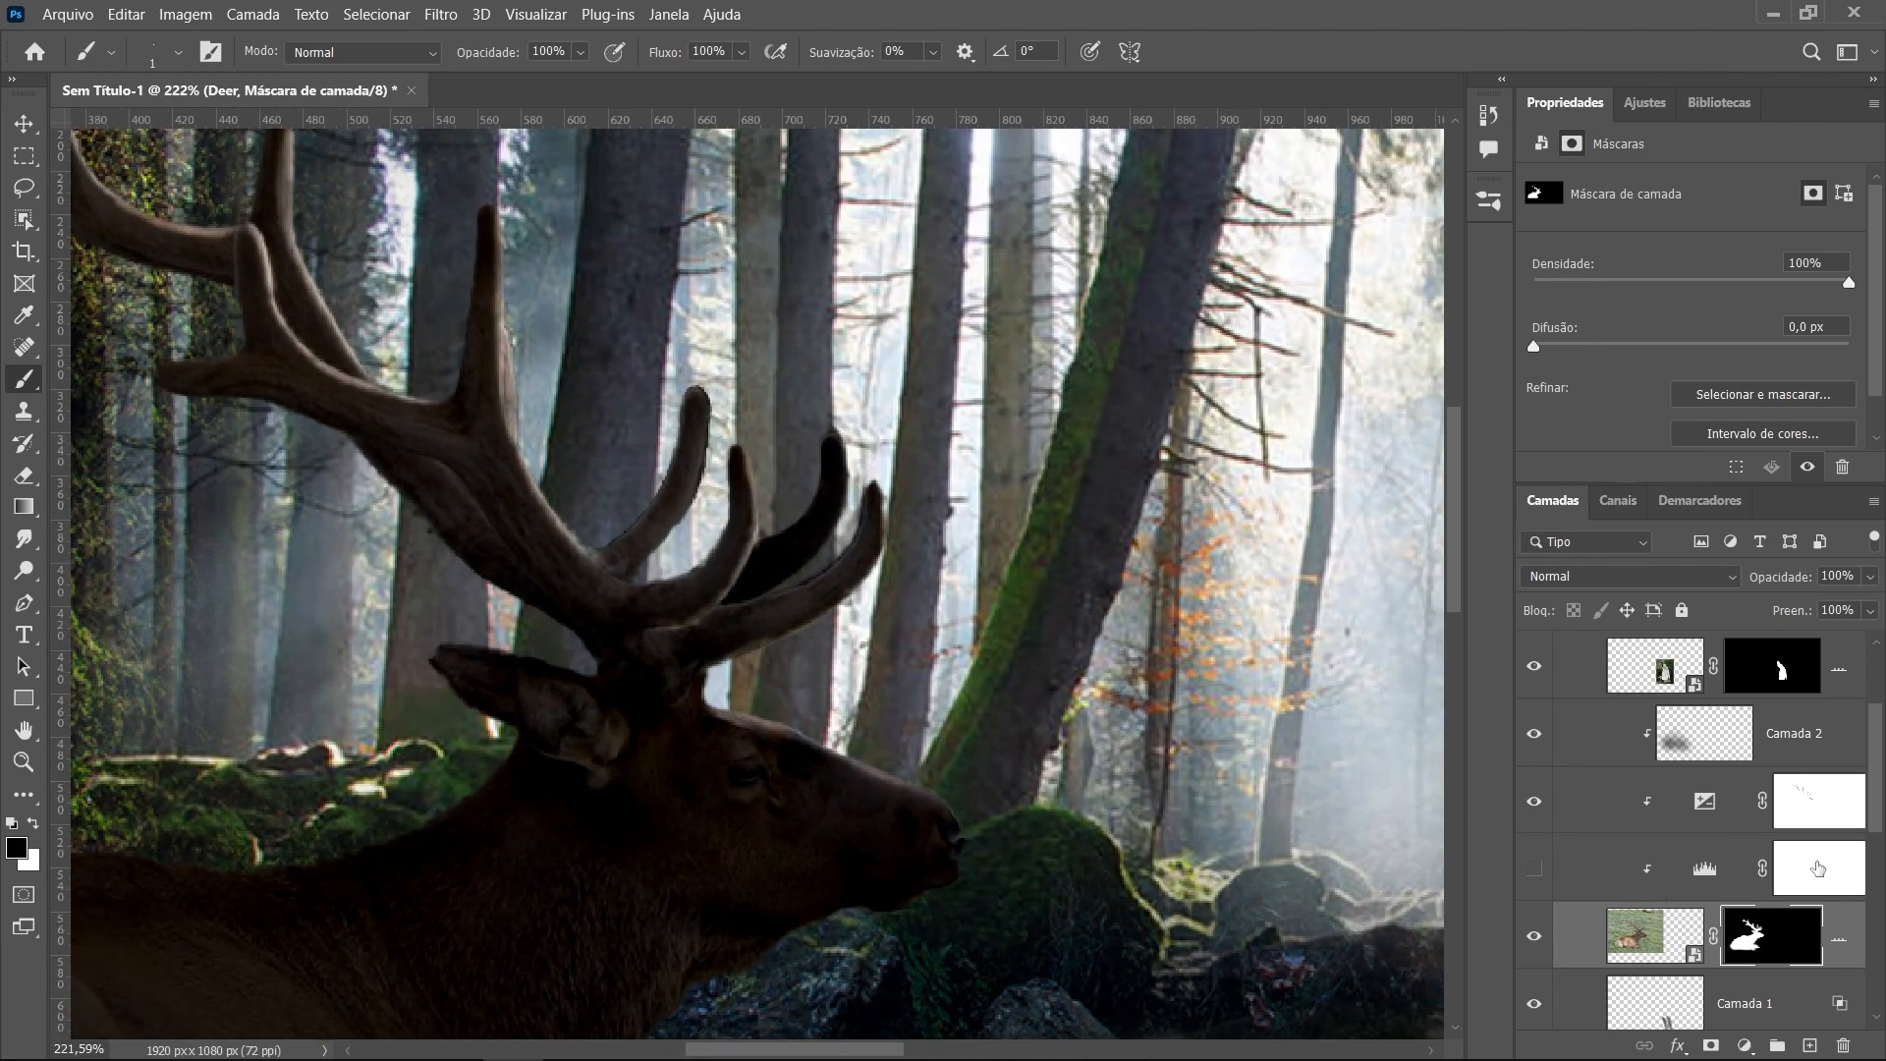
Select the deer's Exposure mask and compare the deer with and without that adjustment
click(1818, 866)
click(1822, 808)
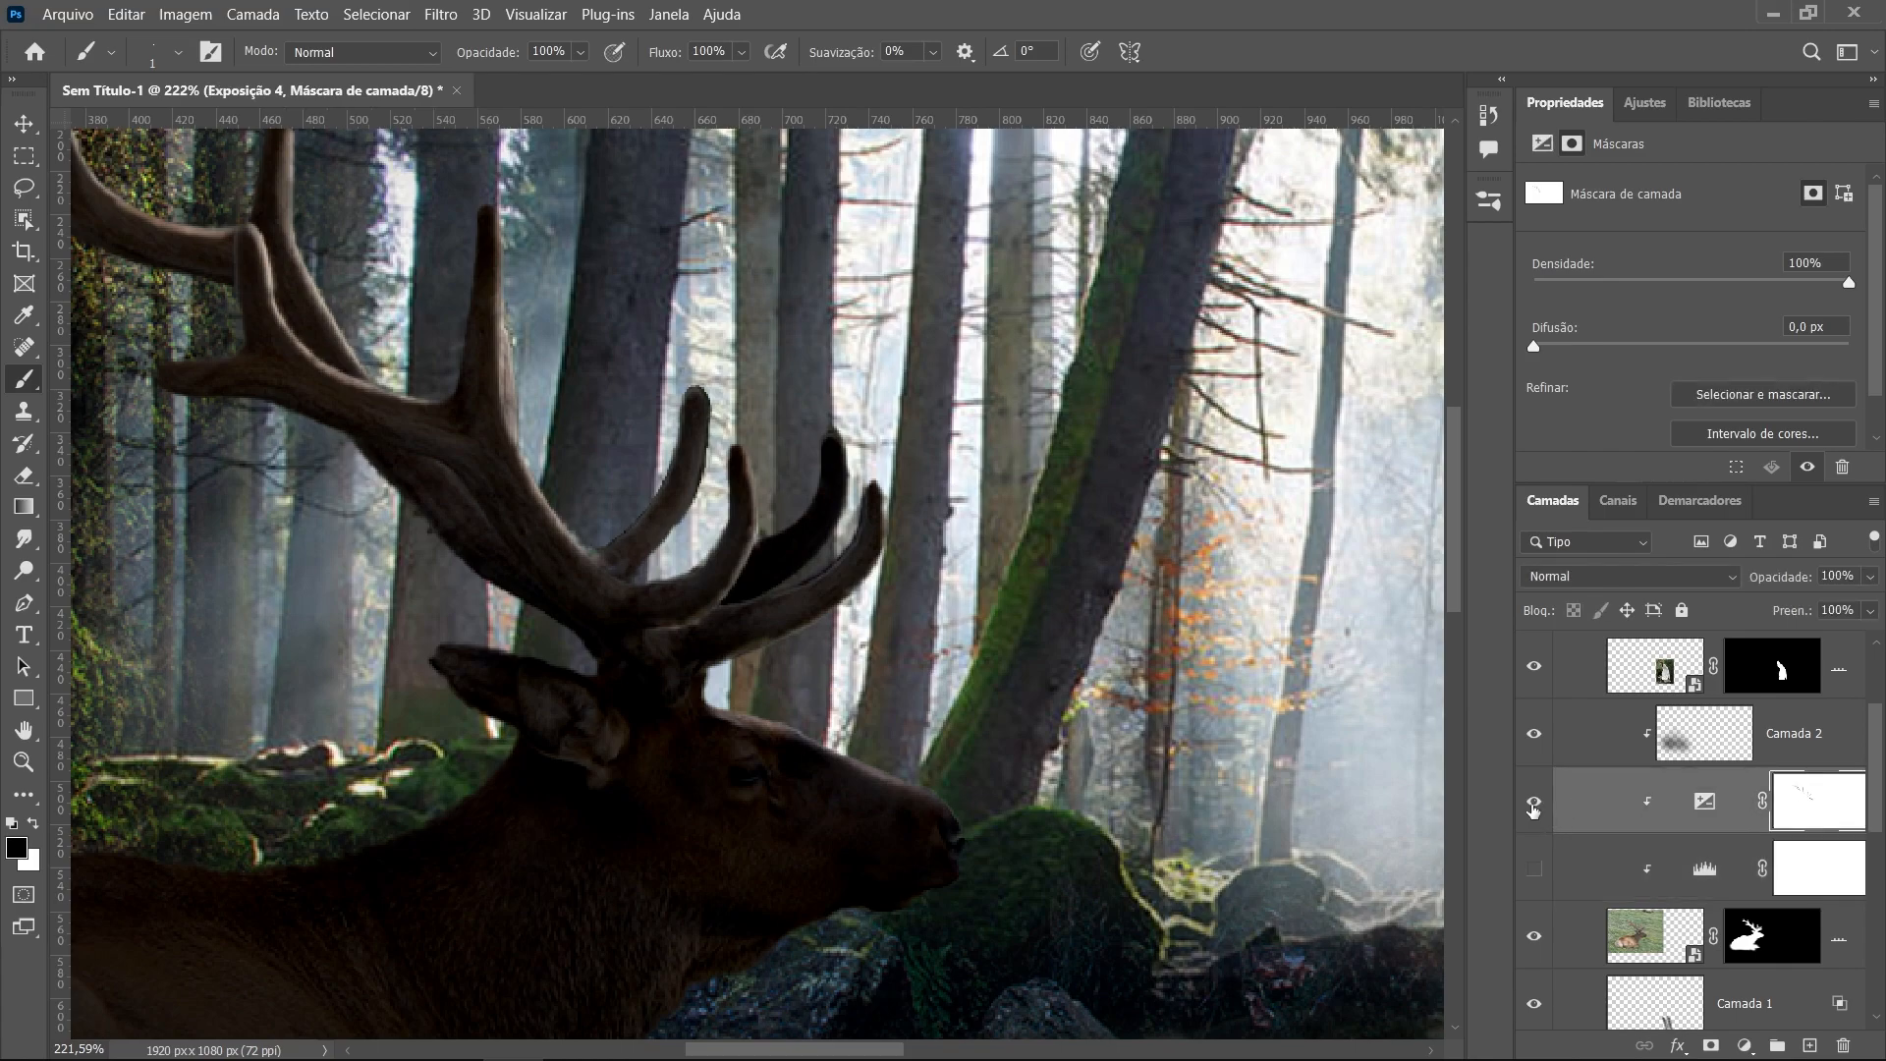
click(1534, 801)
click(1535, 802)
Paint rim light on the restored and upright antler tines with a 6 px black brush at 68% opacity and 58% flow
drag(380, 244, 1010, 881)
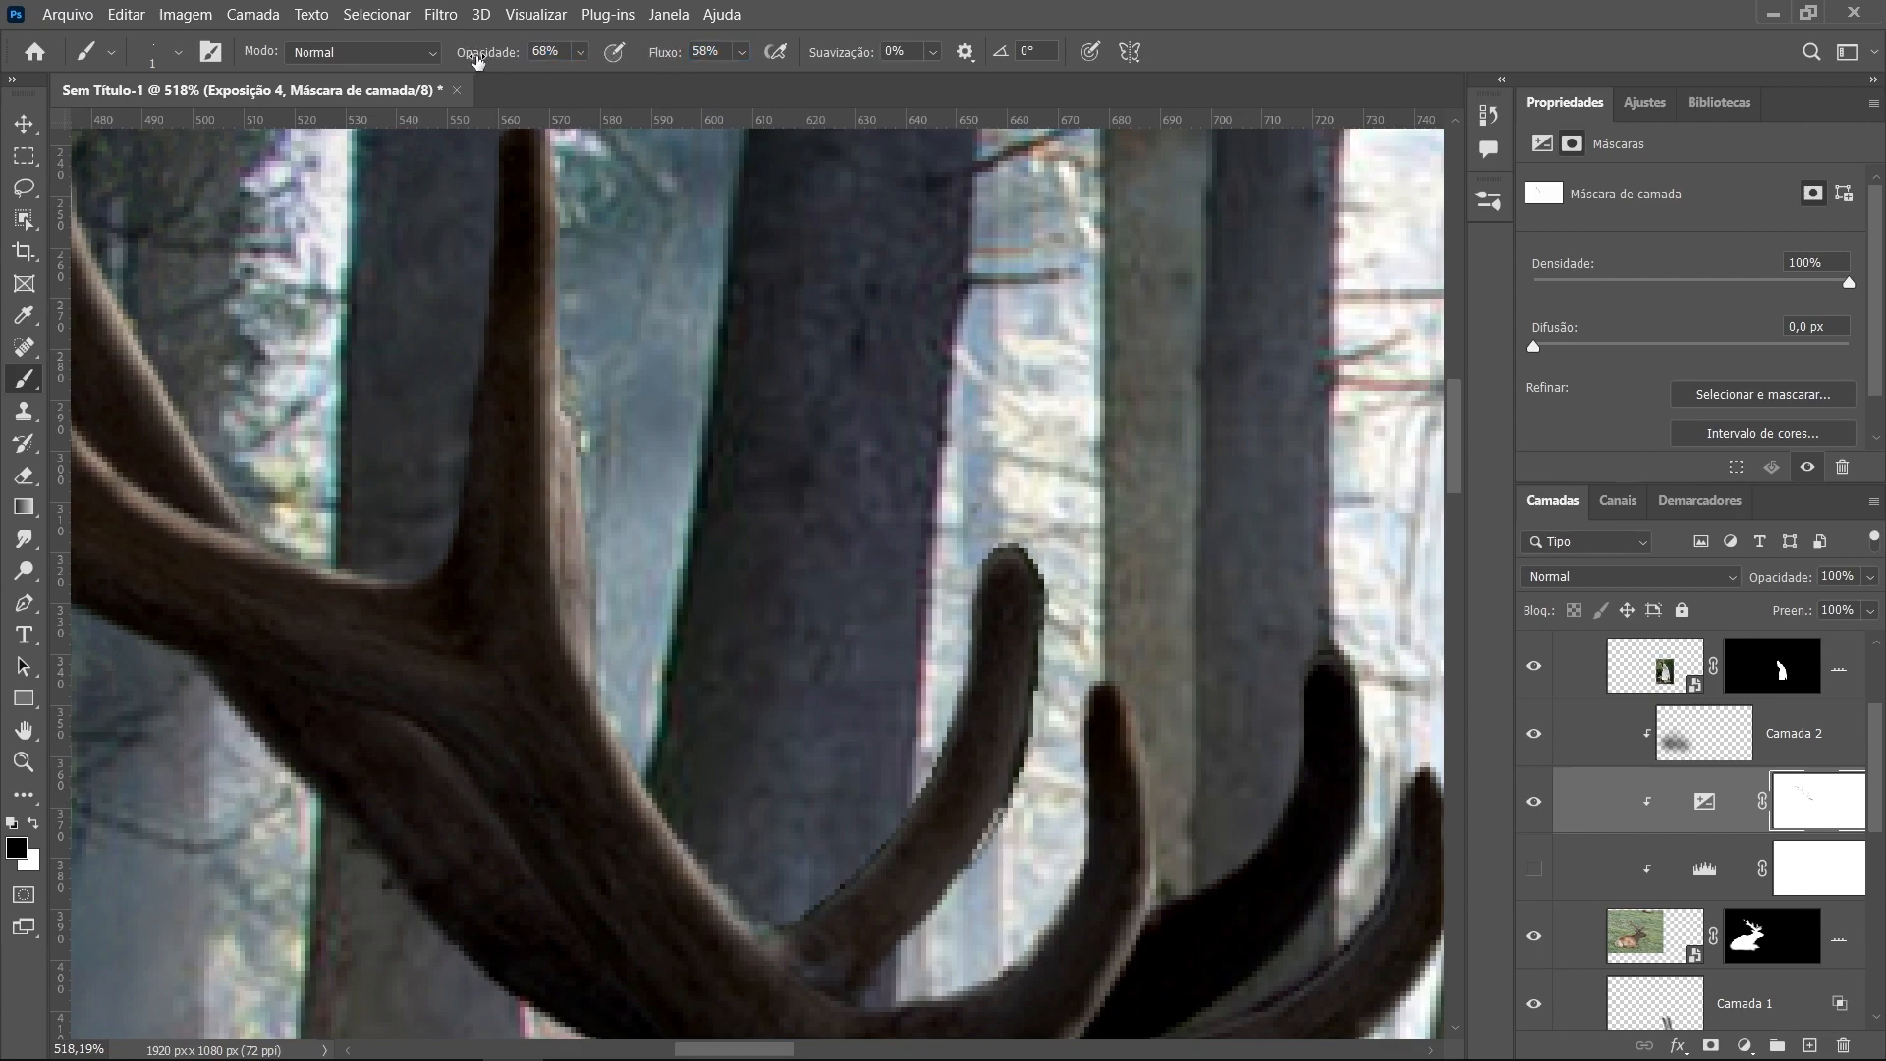
key(bracketright)
key(bracketright)
key(bracketright)
key(bracketright)
key(bracketright)
mouse_move(988, 852)
mouse_down()
mouse_move(1026, 772)
mouse_move(1049, 618)
mouse_up()
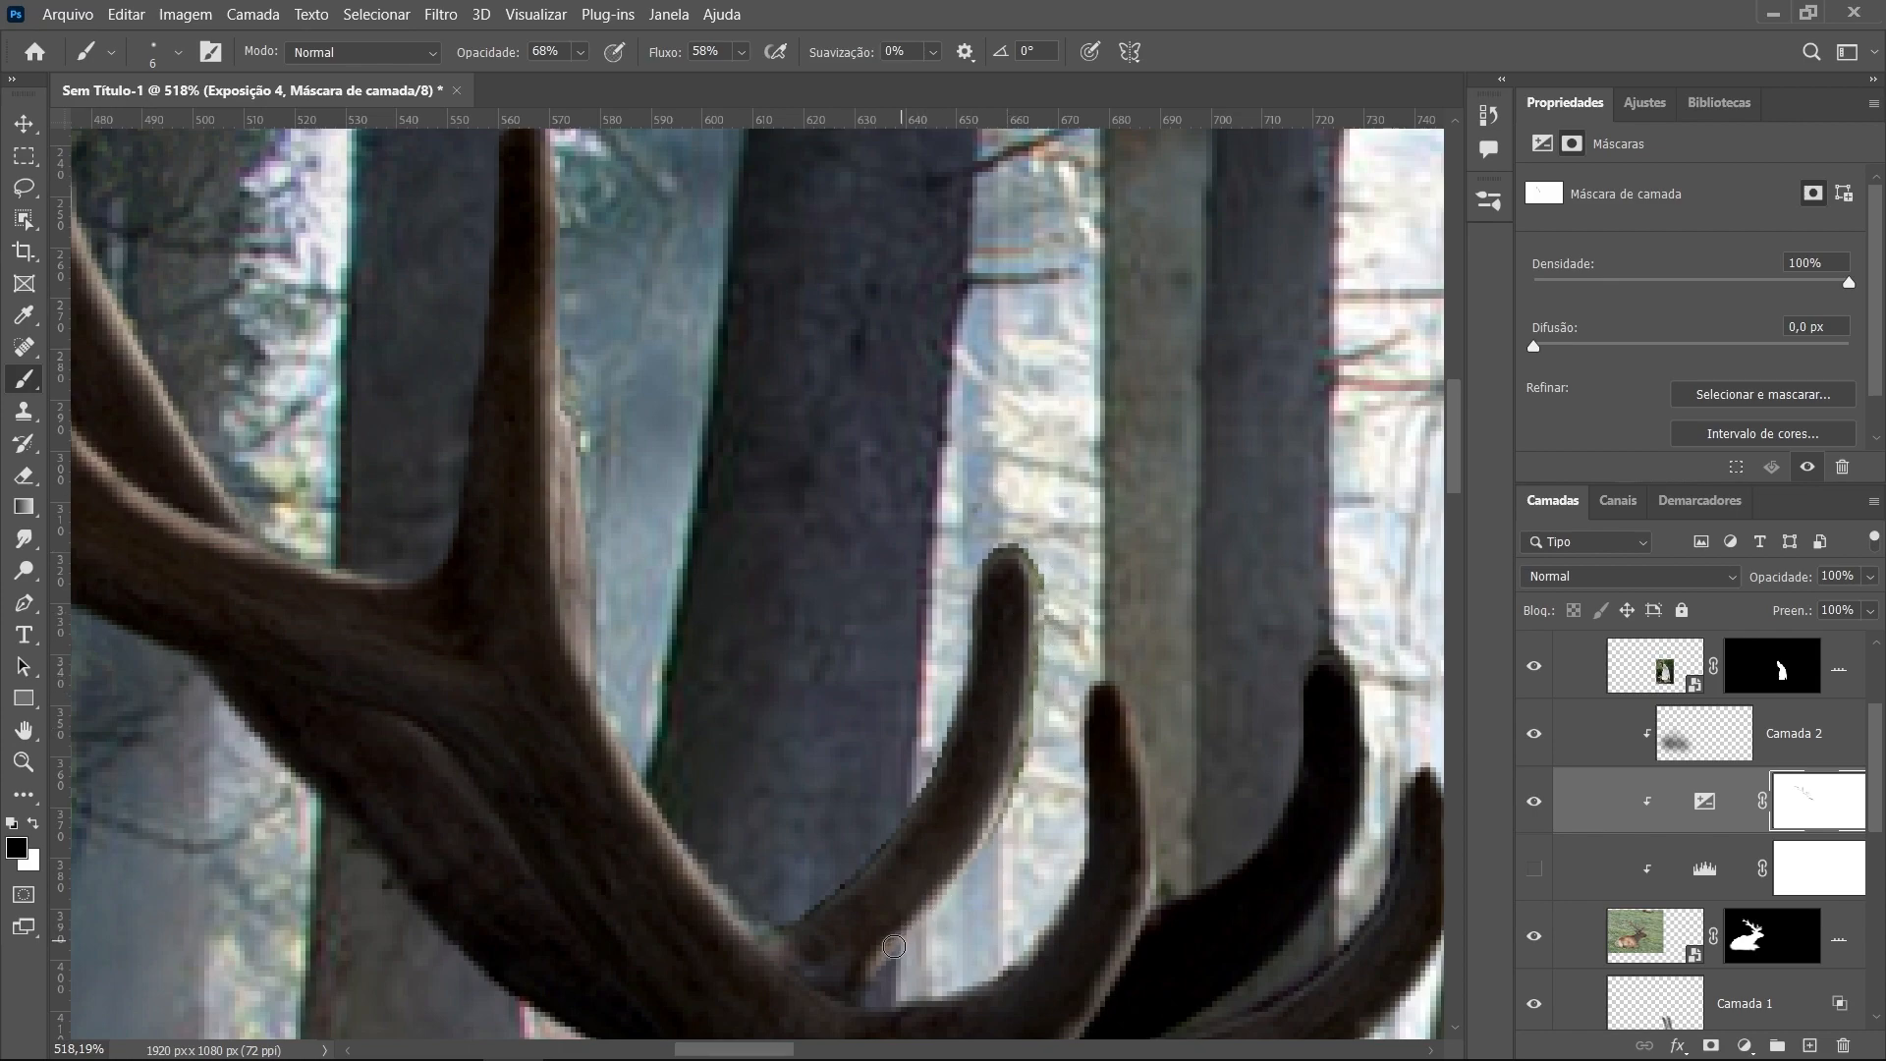
drag(586, 664, 626, 740)
mouse_move(543, 591)
mouse_down()
mouse_move(695, 844)
mouse_move(561, 610)
mouse_move(558, 345)
mouse_move(559, 472)
mouse_move(537, 280)
mouse_move(555, 353)
mouse_move(560, 255)
mouse_move(638, 475)
mouse_move(564, 306)
mouse_up()
drag(585, 415, 546, 237)
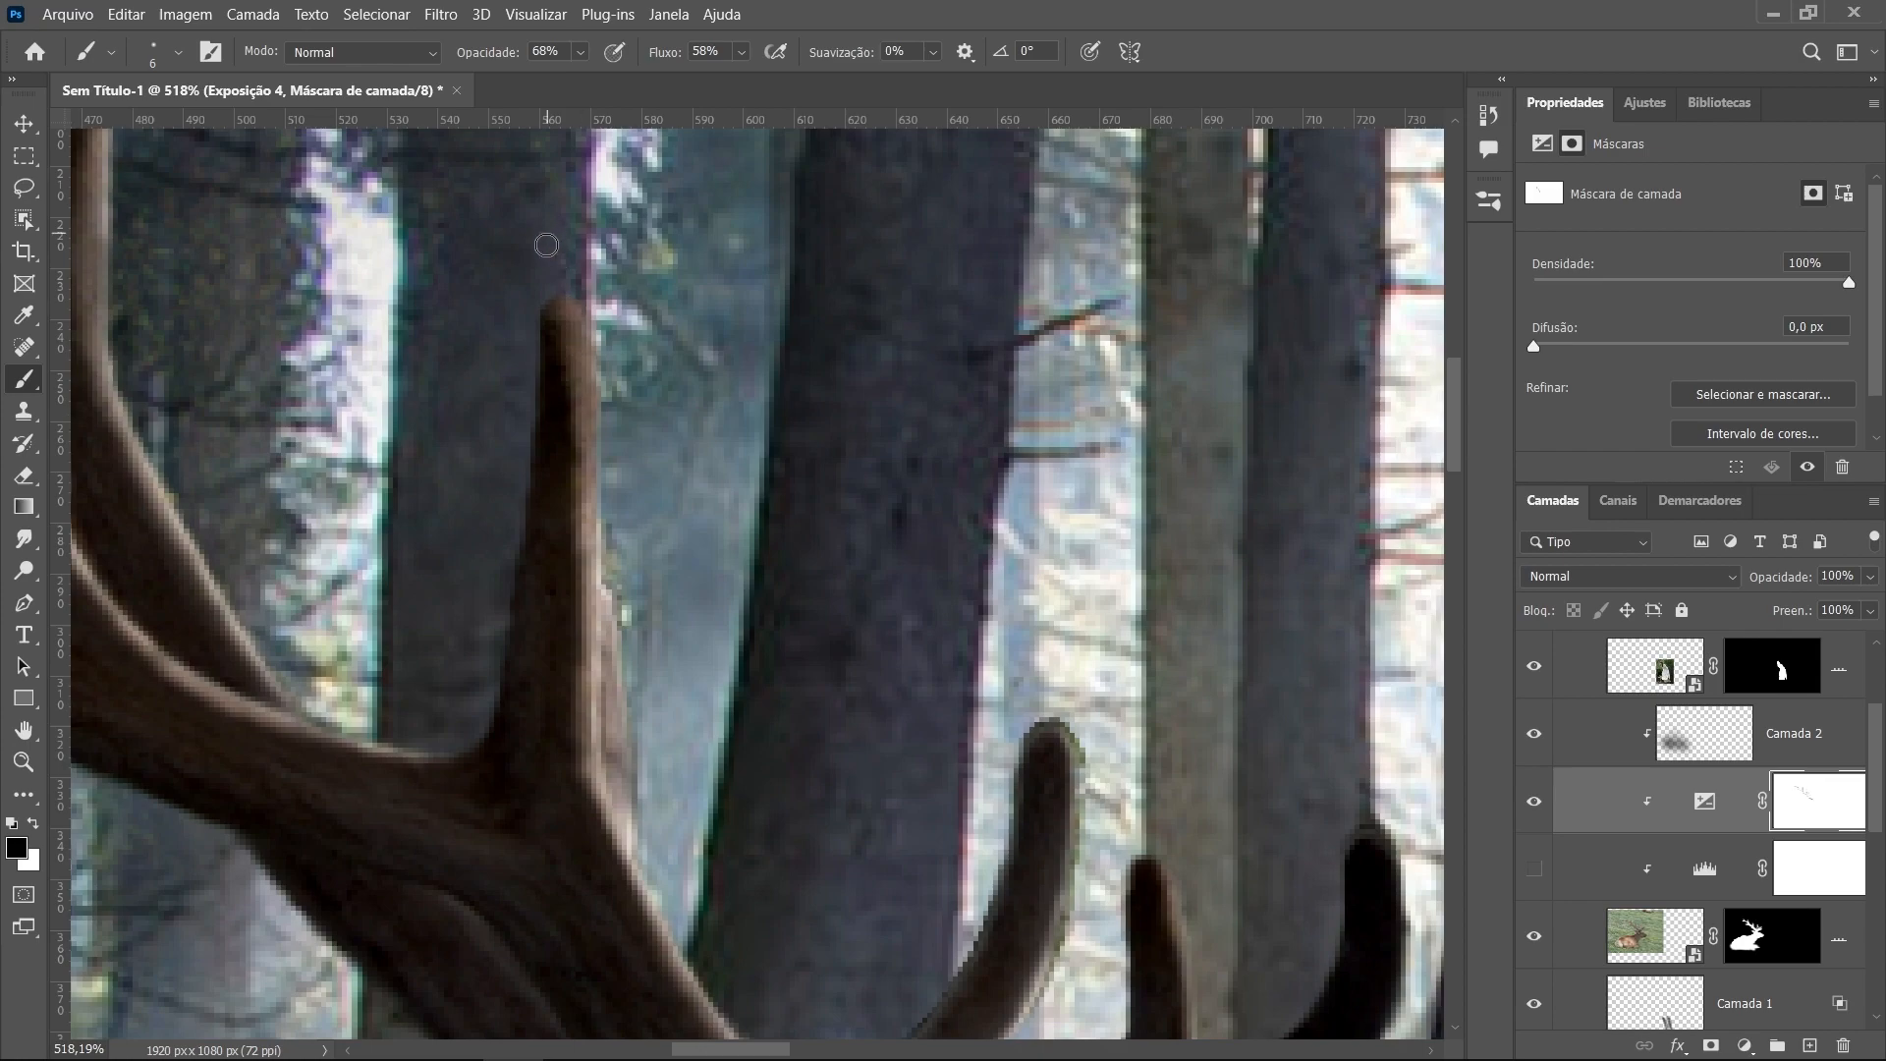
Strengthen the rim light along the outermost upper antler branches on the Exposure mask
drag(395, 538, 589, 659)
mouse_move(376, 678)
mouse_down()
mouse_move(461, 783)
mouse_move(327, 604)
mouse_move(290, 501)
mouse_move(321, 523)
mouse_move(290, 123)
mouse_up()
mouse_move(316, 309)
mouse_down()
mouse_move(385, 442)
mouse_move(339, 258)
mouse_up()
drag(286, 503, 758, 507)
mouse_move(317, 387)
mouse_down()
mouse_move(407, 516)
mouse_move(571, 617)
mouse_up()
Paint rim light on the Exposure mask along the deer's chest edge down toward the grass
scroll(572, 621, down, 10)
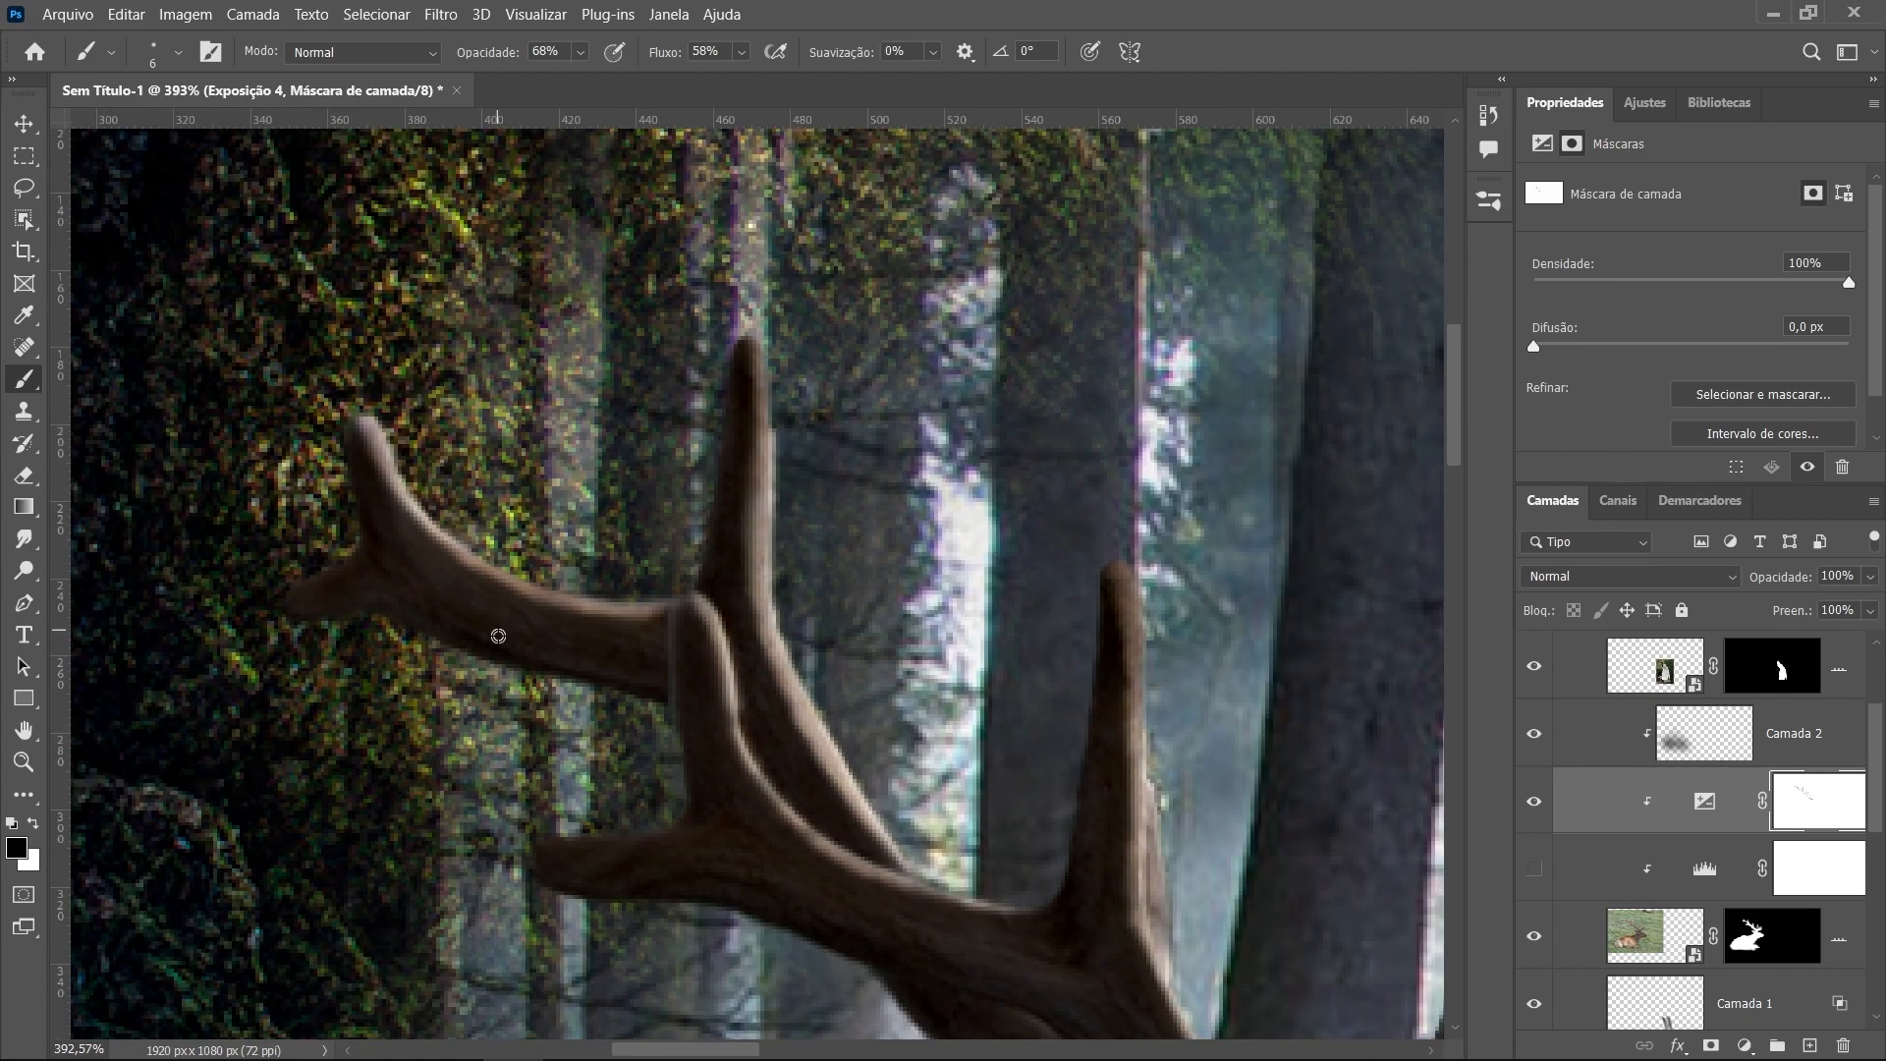
scroll(812, 934, up, 8)
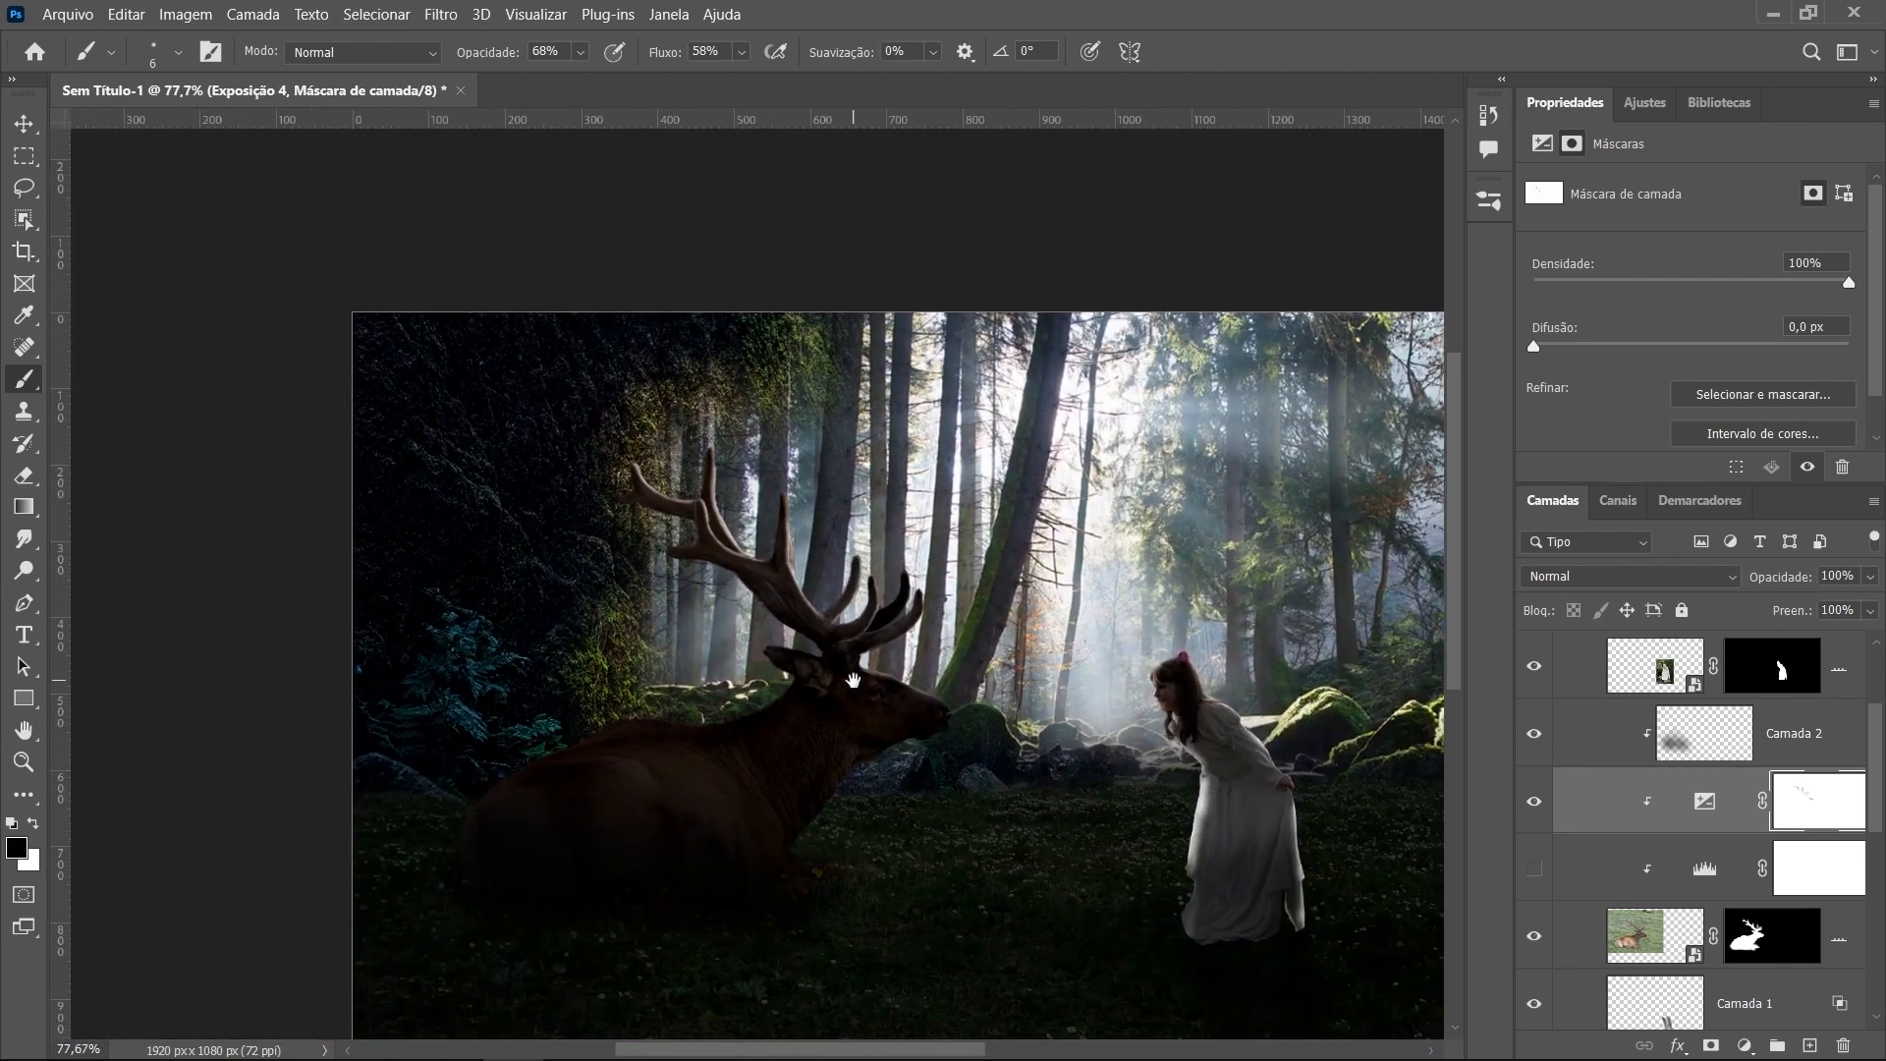
scroll(751, 775, up, 8)
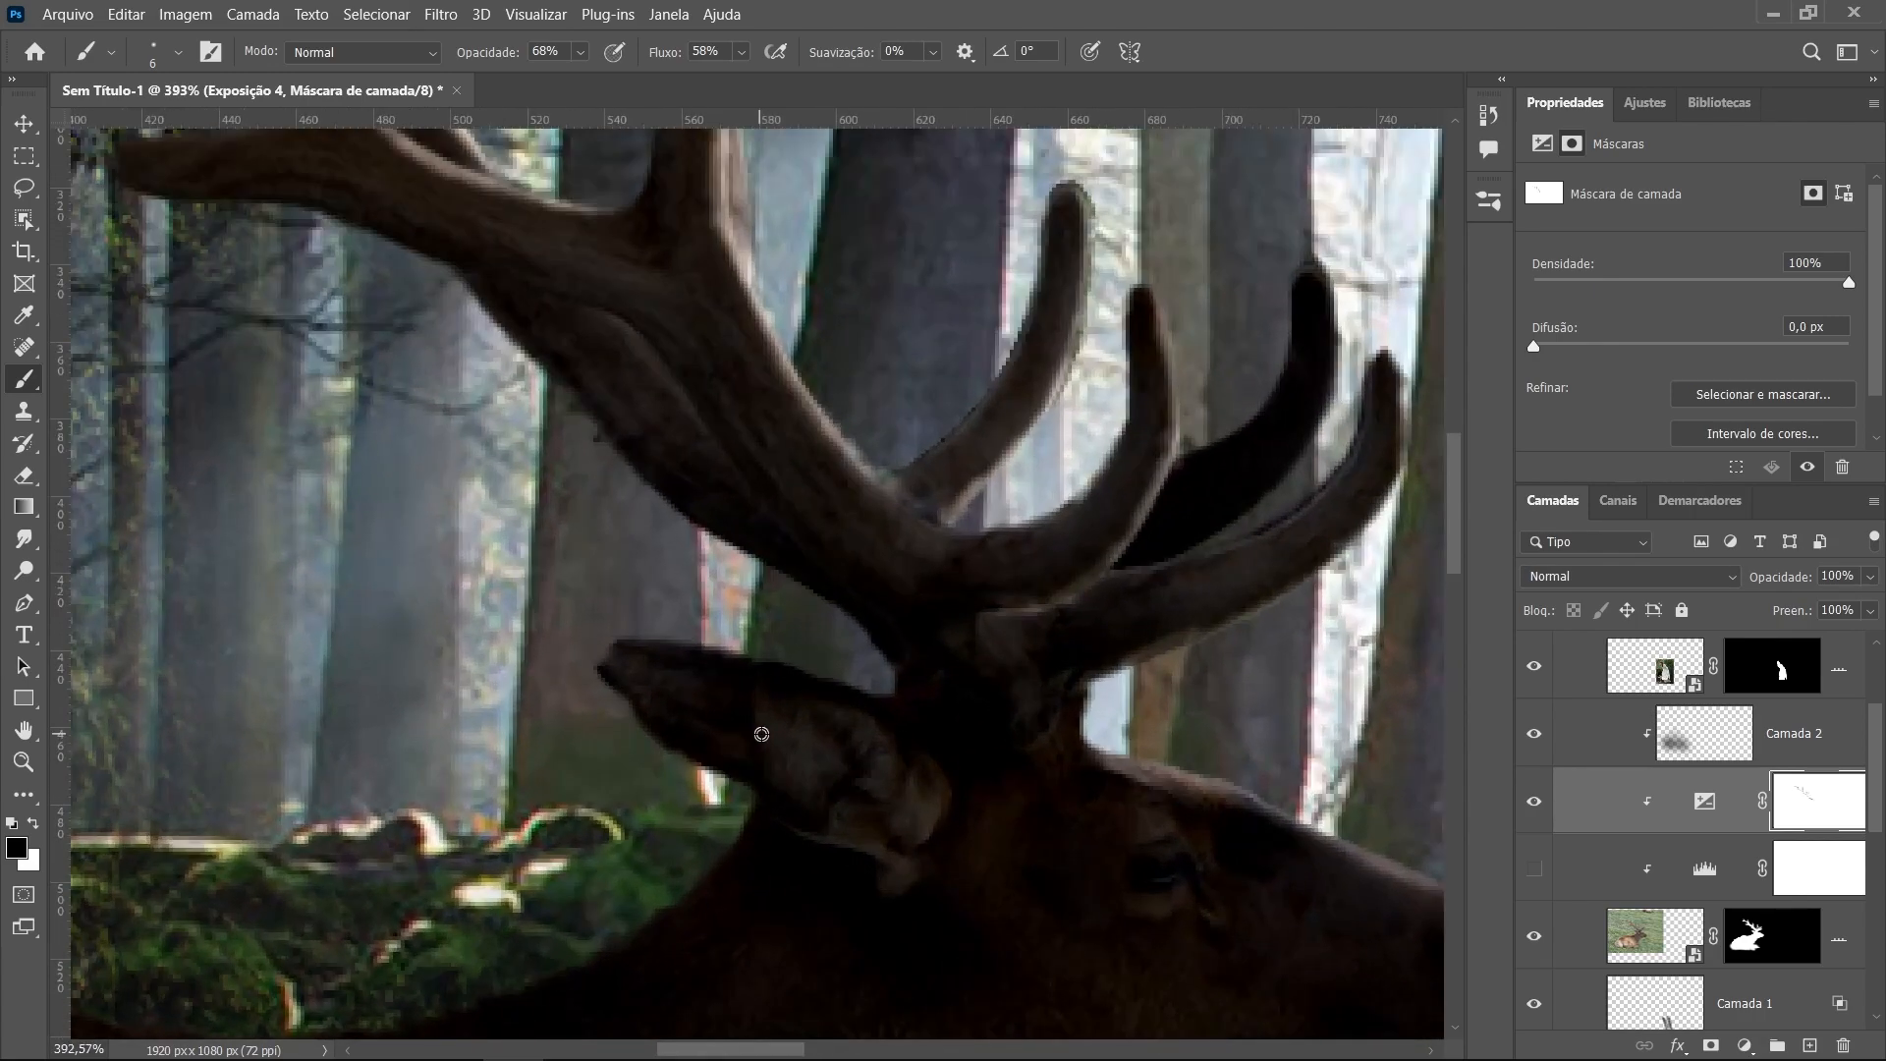
scroll(886, 665, down, 6)
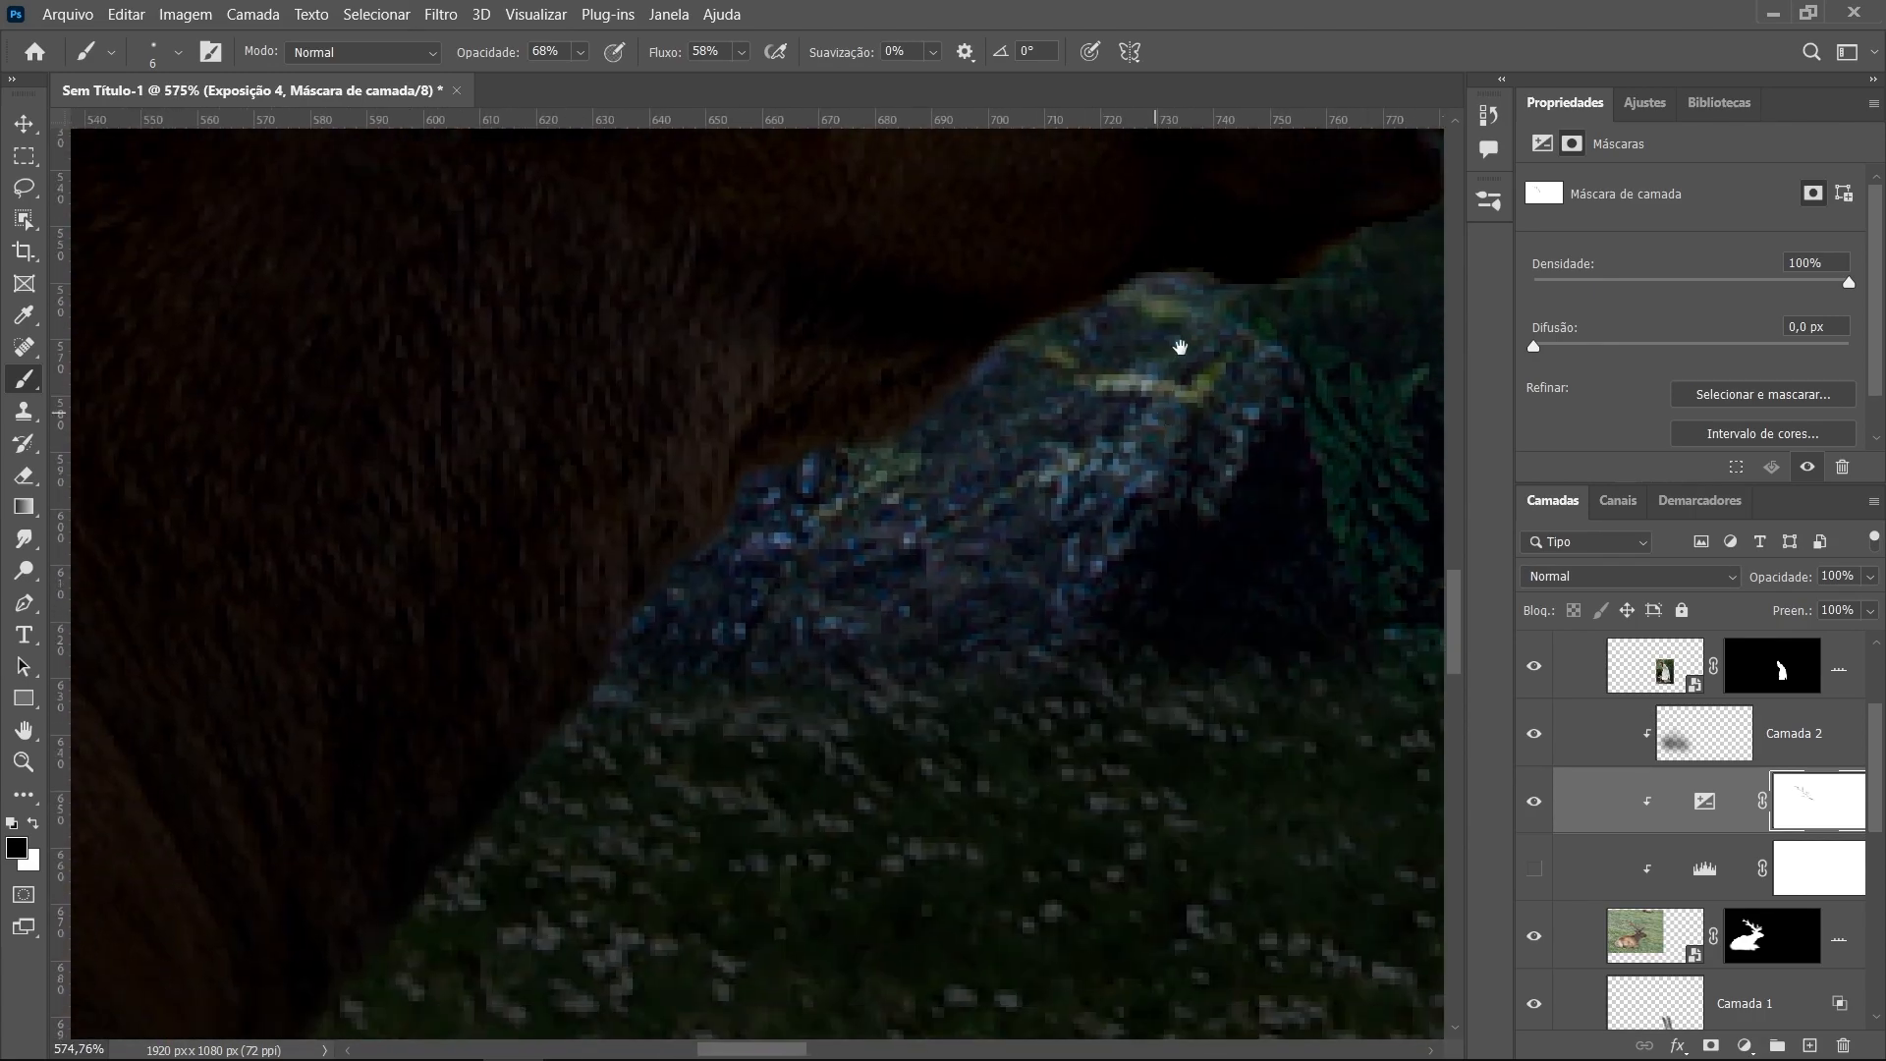
drag(881, 759, 824, 835)
drag(835, 885, 943, 639)
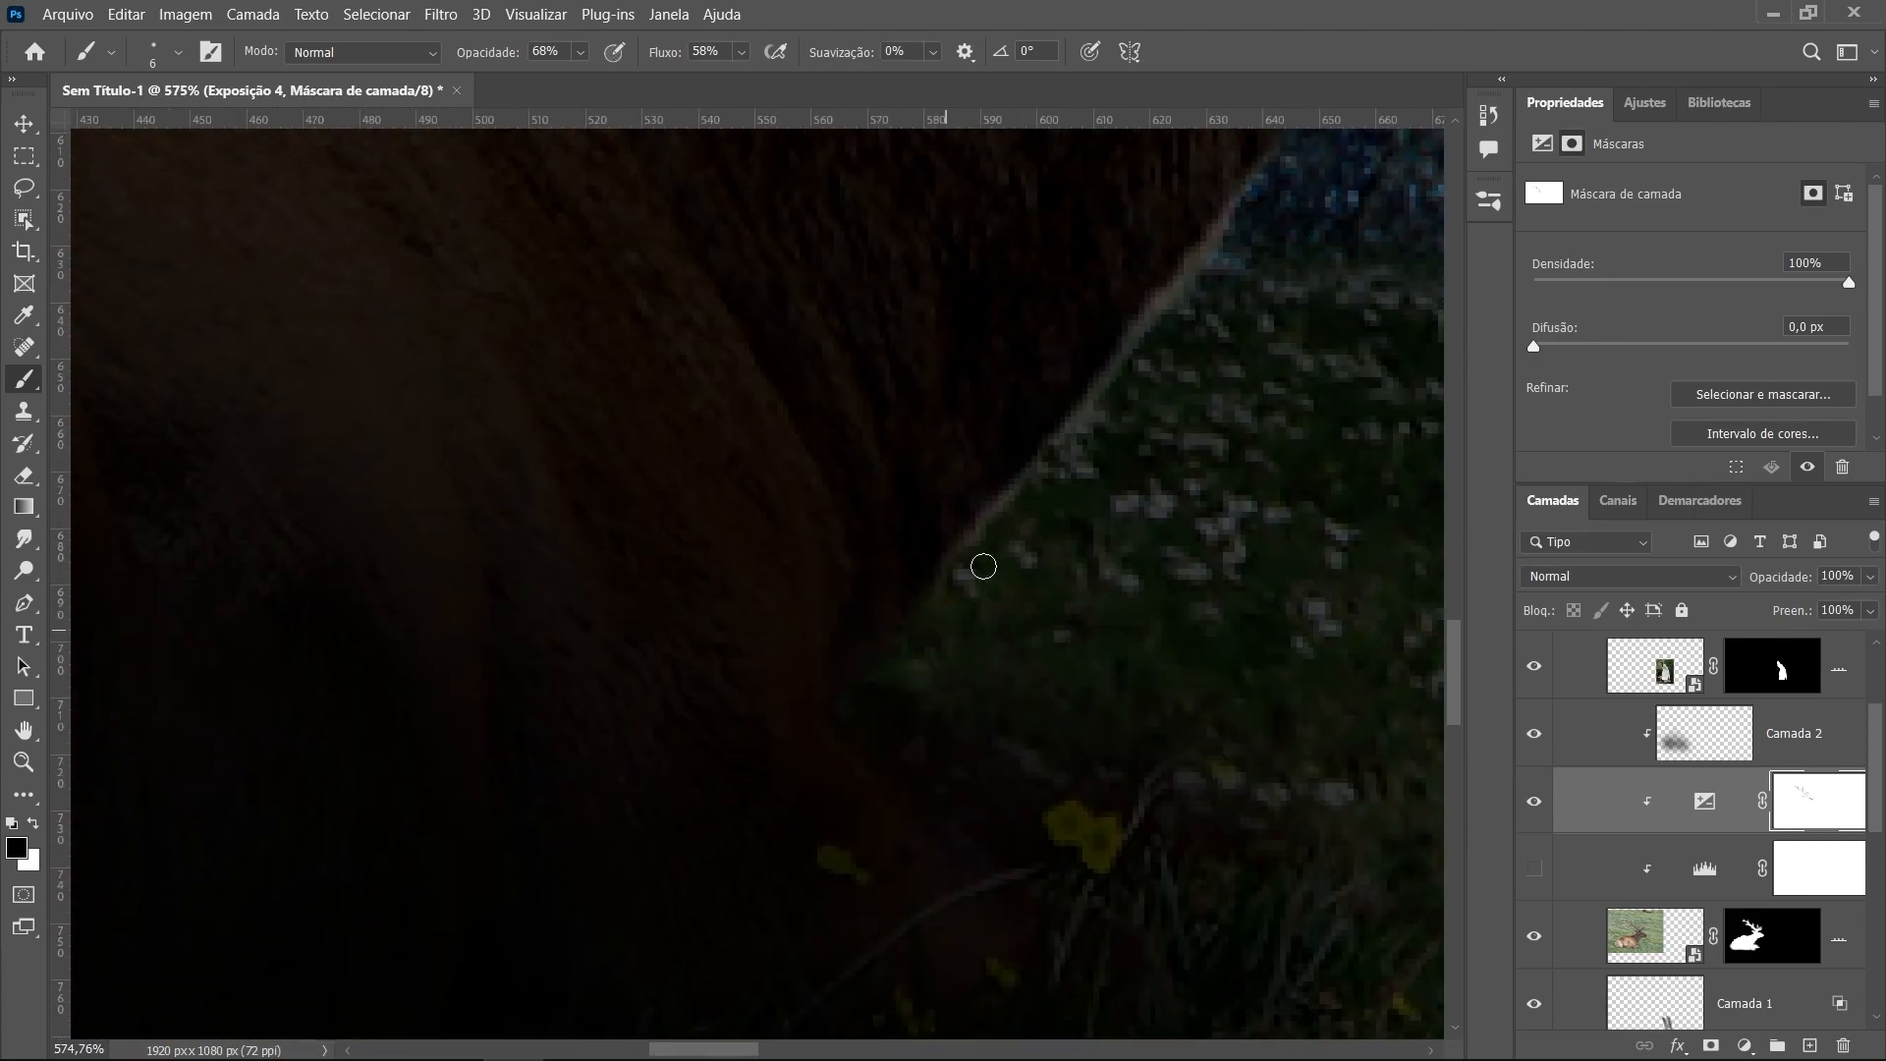
Extend the rim light on the Exposure mask along the deer's lower chest edge and throat
drag(1116, 419, 921, 834)
drag(1125, 547, 1011, 724)
drag(1026, 649, 1263, 568)
drag(1262, 568, 1113, 732)
scroll(1193, 652, down, 4)
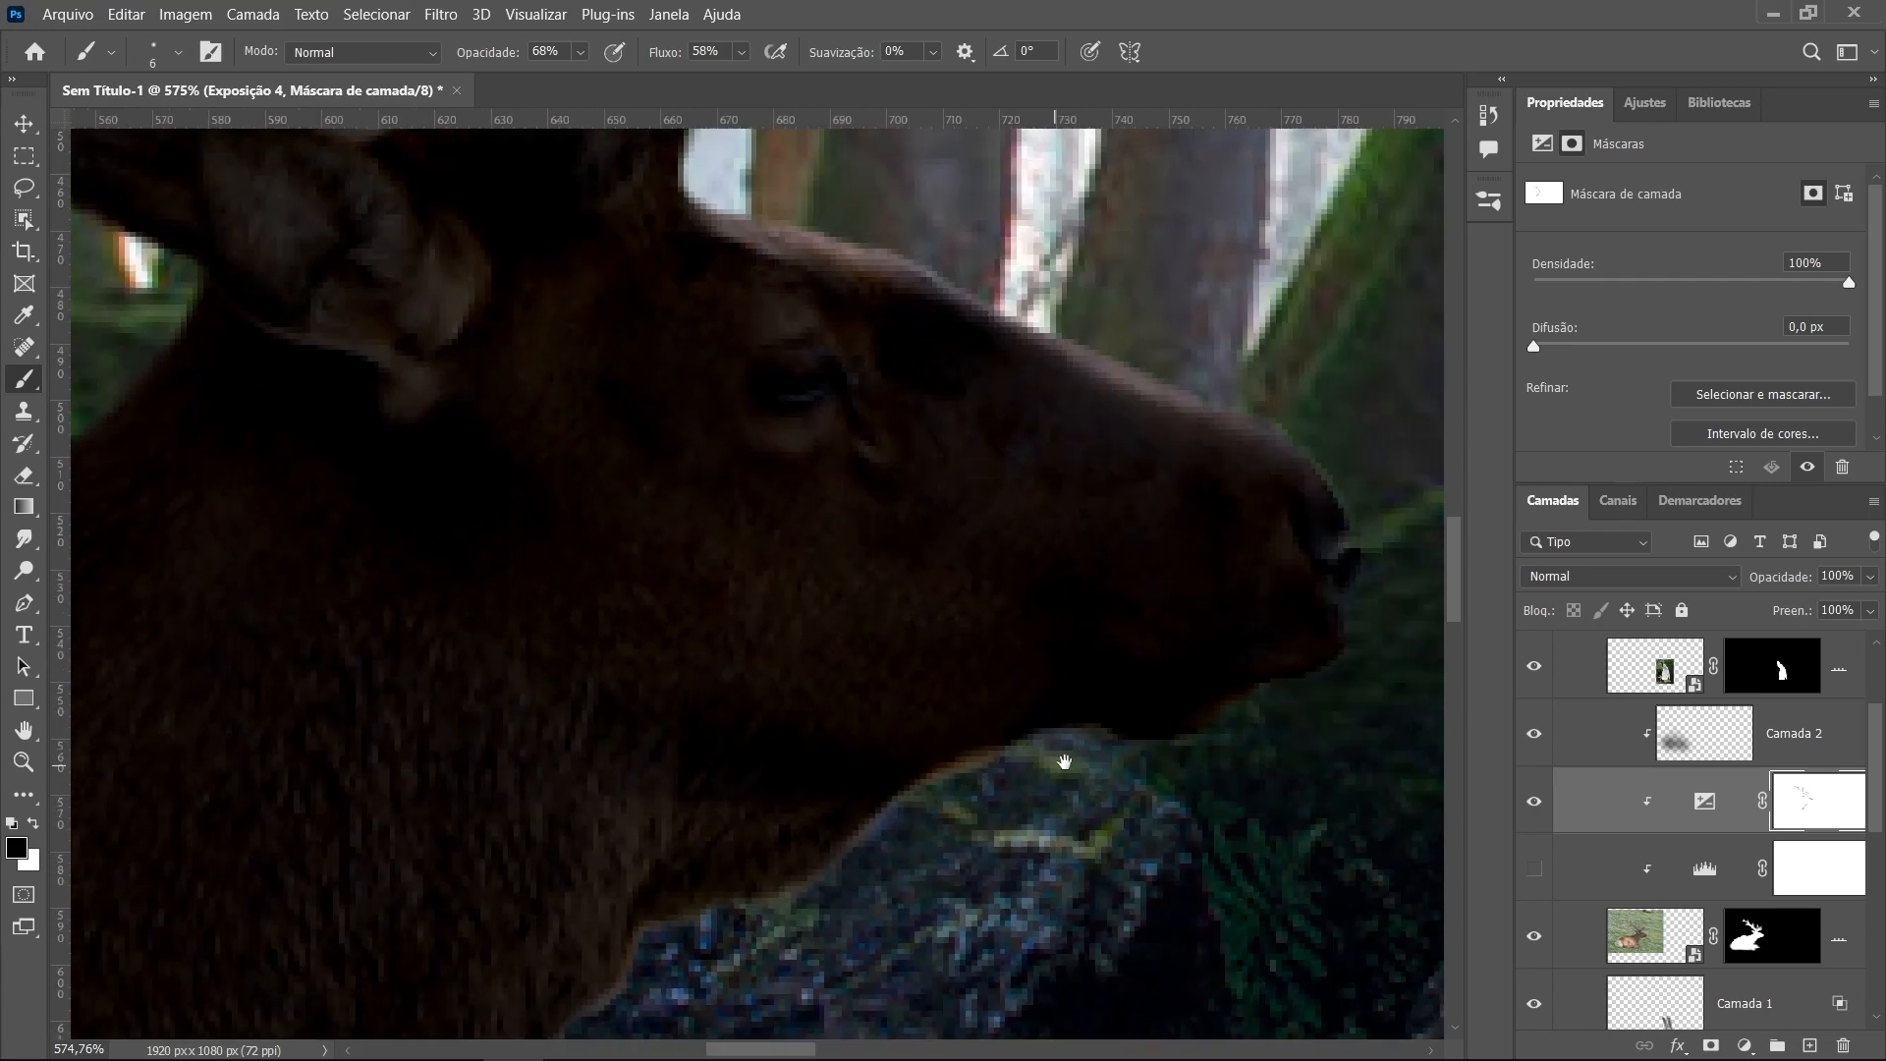
scroll(922, 686, down, 6)
scroll(678, 851, up, 10)
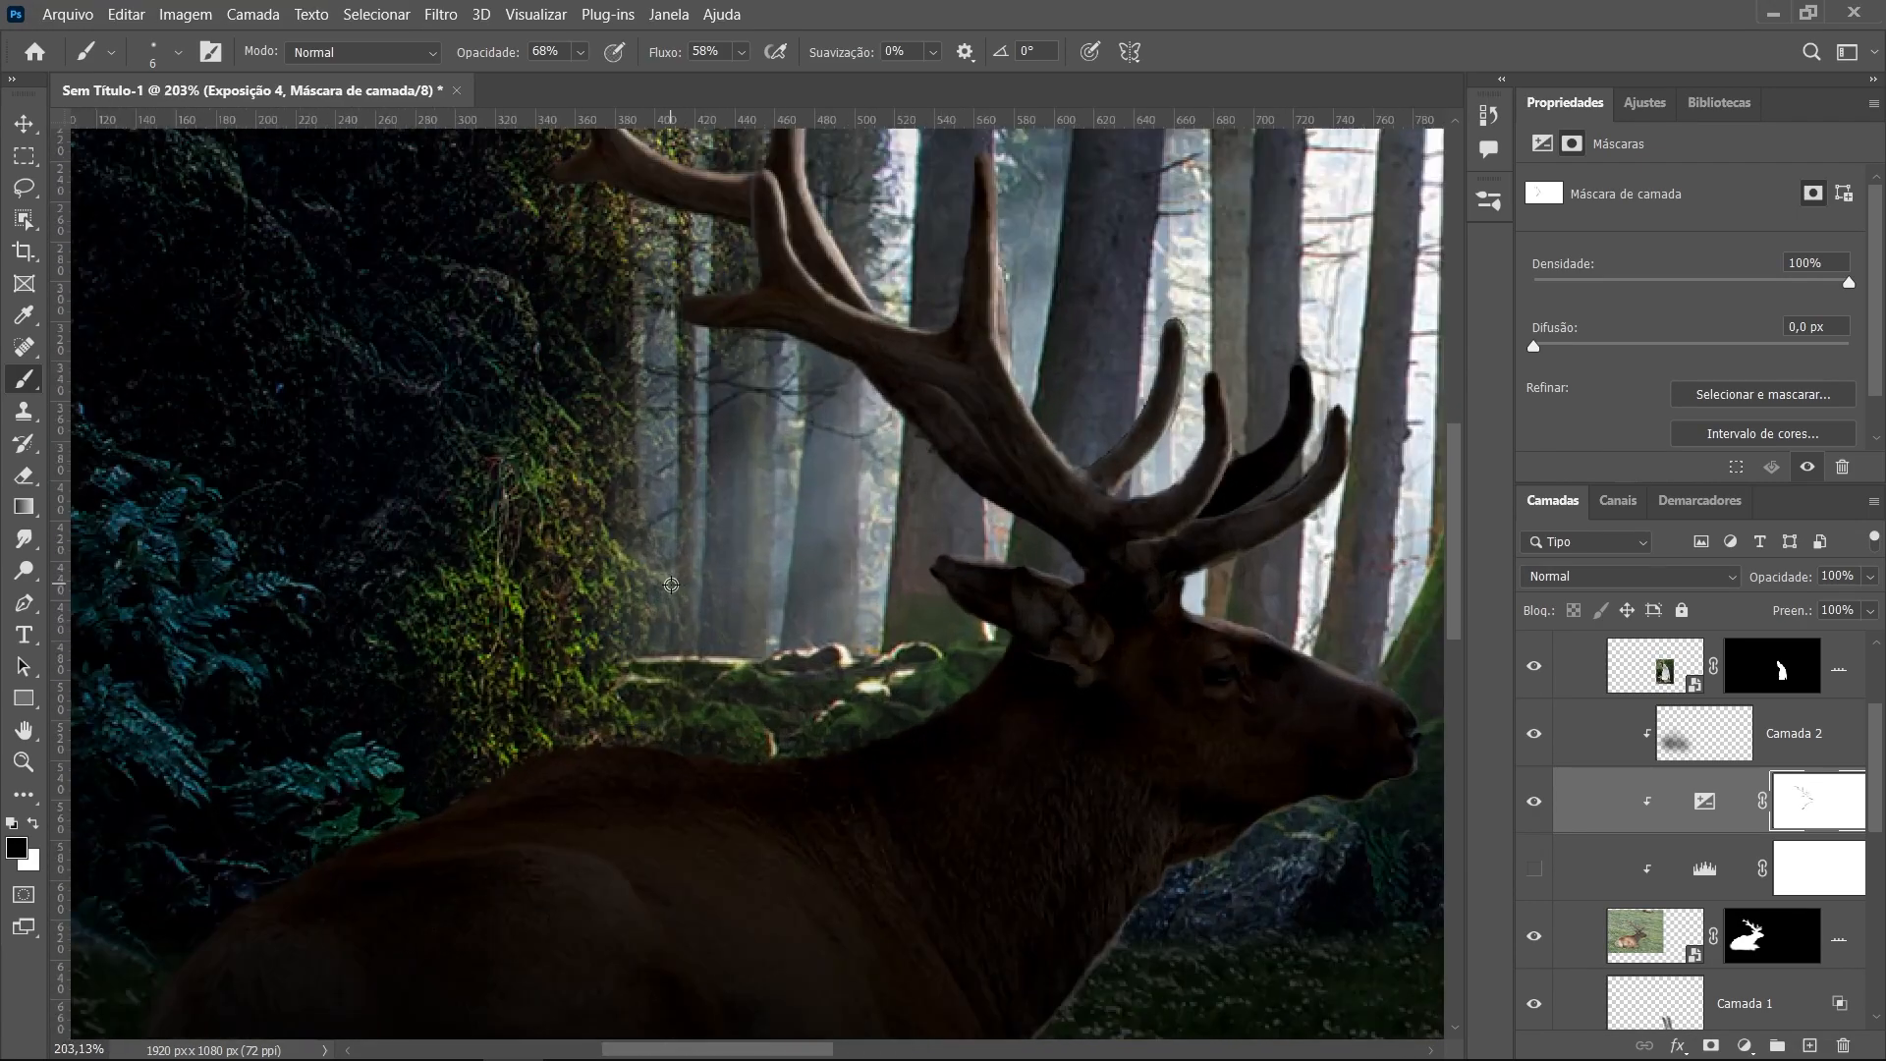
Rotate the canvas view and paint rim light on the Exposure mask along the deer's back toward the neck
mouse_move(699, 770)
mouse_down()
mouse_move(922, 795)
mouse_move(568, 756)
mouse_move(442, 475)
mouse_move(715, 643)
mouse_move(652, 636)
mouse_up()
key(r)
scroll(334, 428, down, 5)
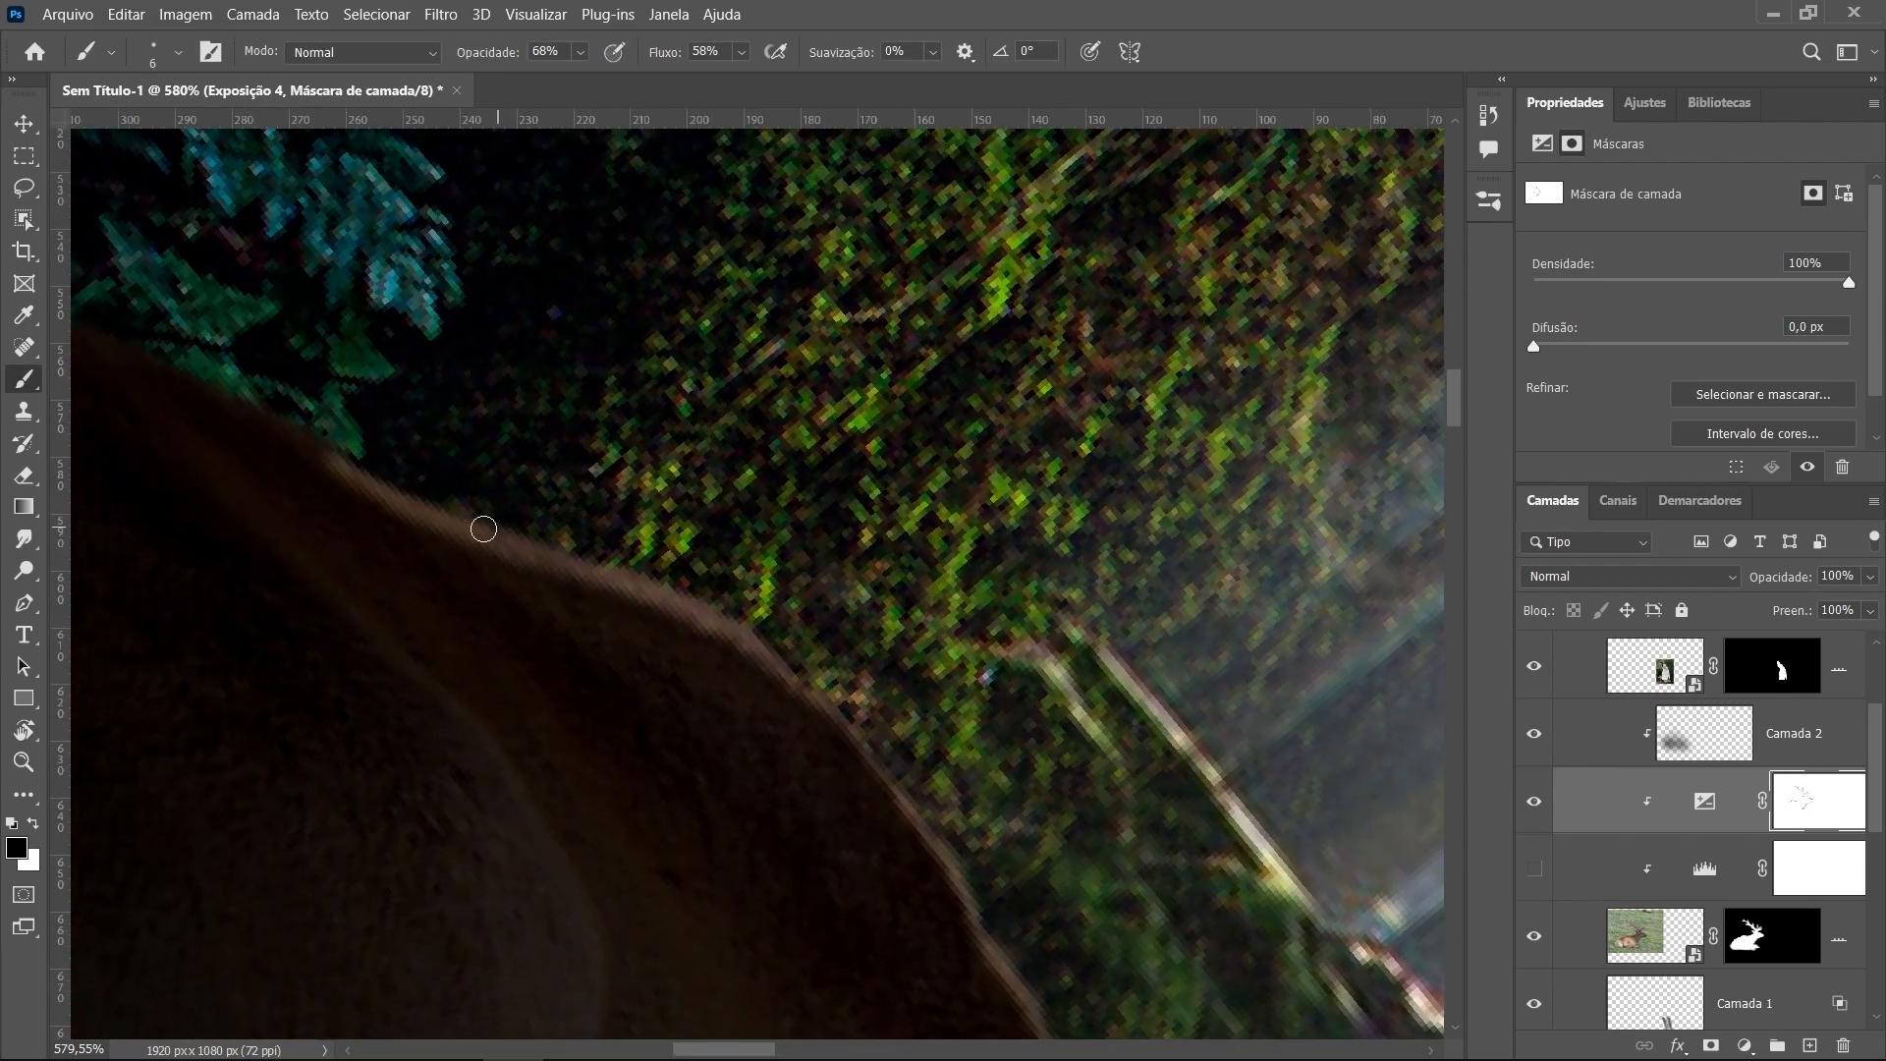
scroll(349, 421, down, 3)
scroll(812, 696, up, 8)
mouse_move(853, 694)
mouse_down()
mouse_move(893, 703)
mouse_move(532, 545)
mouse_up()
drag(639, 533, 733, 595)
drag(547, 516, 776, 722)
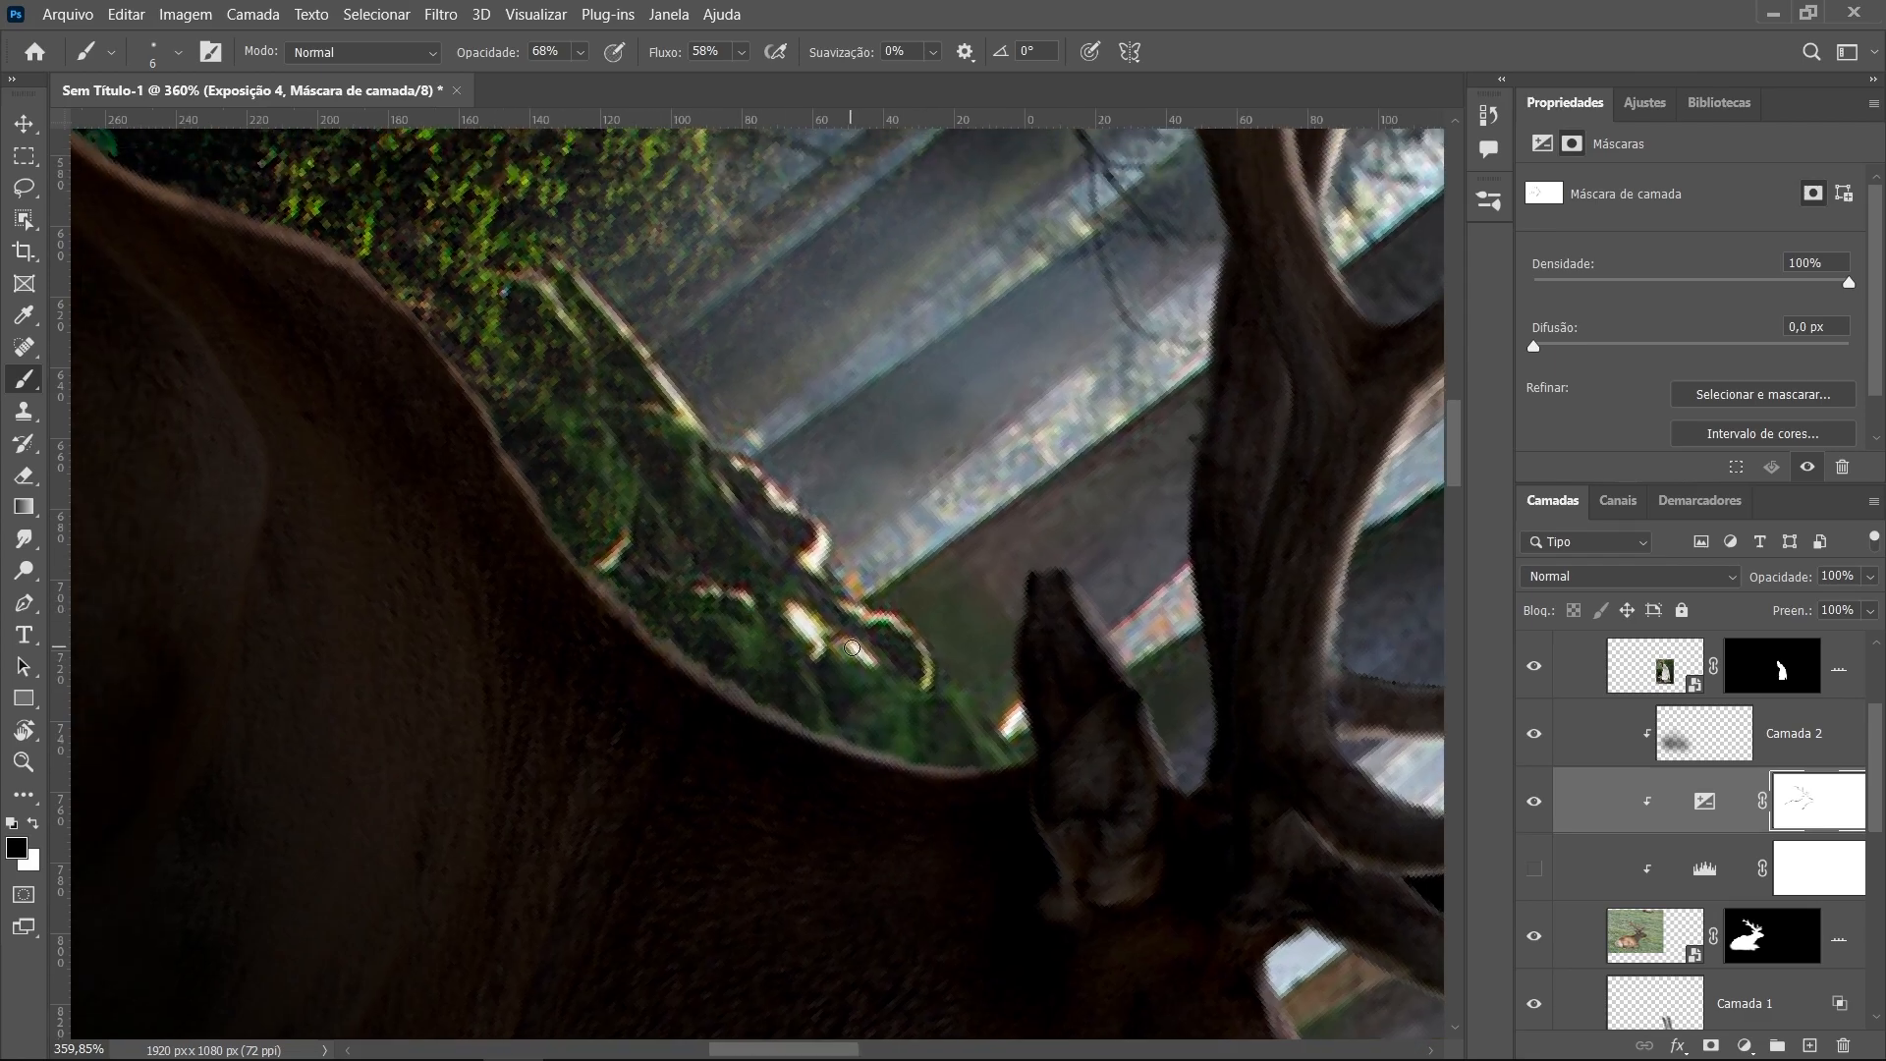
mouse_move(1008, 672)
mouse_down()
mouse_move(1032, 747)
mouse_move(792, 738)
mouse_up()
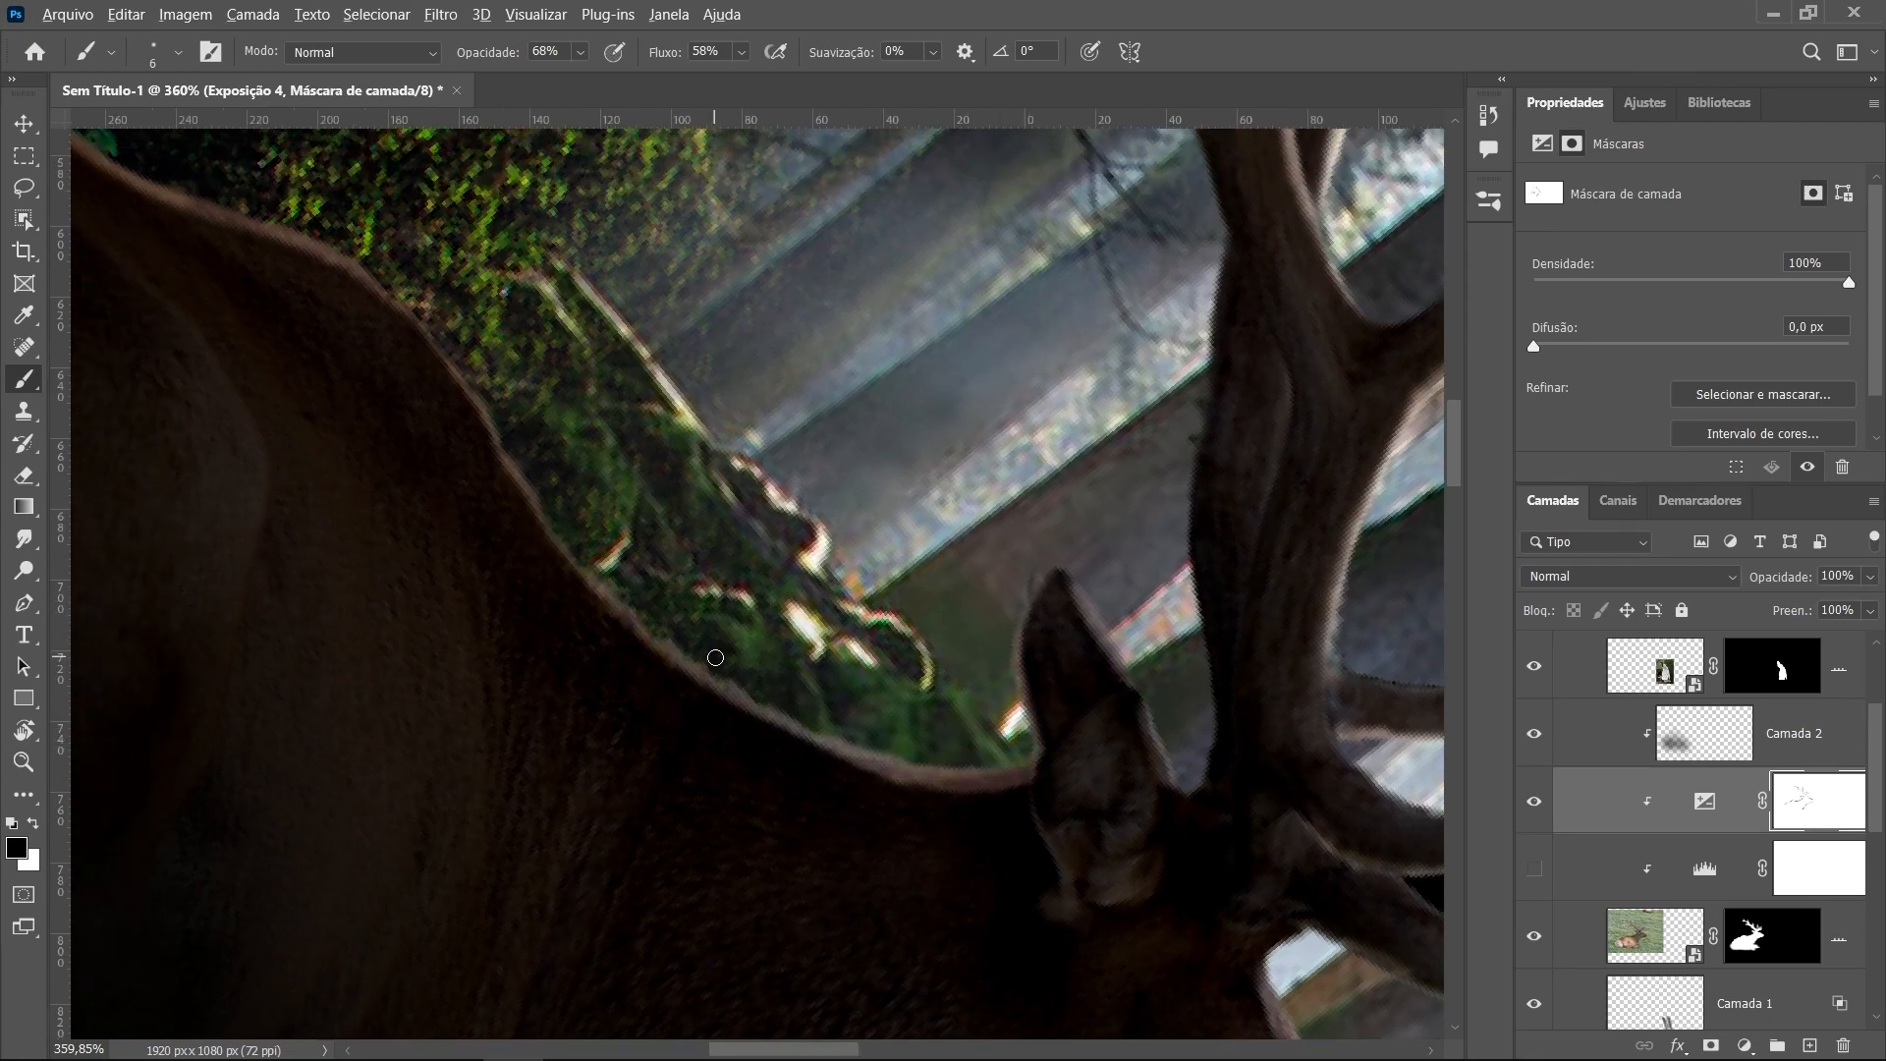
Lower the brush opacity to 37% and paint rim light along the deer's rump and the inner haunch contour
scroll(638, 652, down, 11)
scroll(690, 521, up, 13)
drag(501, 60, 499, 62)
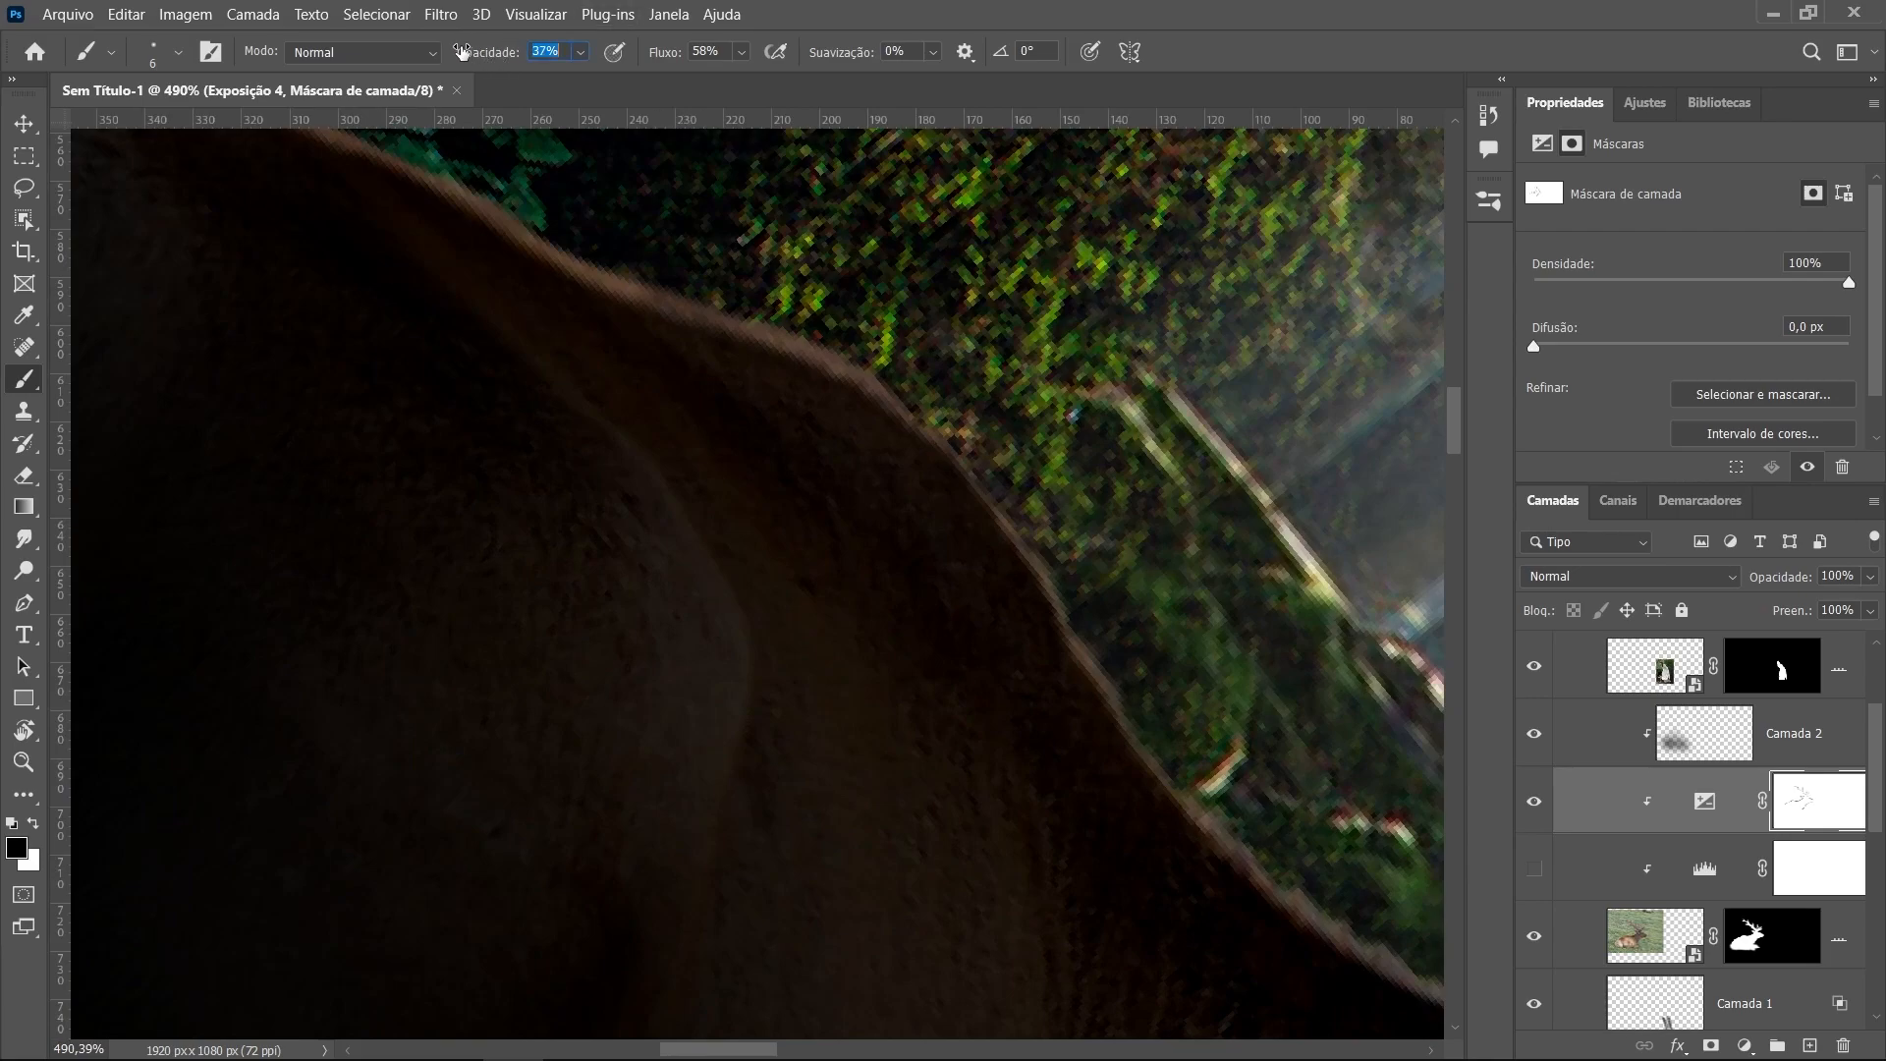
drag(982, 528, 973, 529)
drag(686, 996, 743, 756)
mouse_move(541, 361)
mouse_down()
mouse_move(628, 442)
mouse_move(758, 691)
mouse_move(716, 835)
mouse_up()
mouse_move(738, 705)
mouse_down()
mouse_move(728, 597)
mouse_move(705, 908)
mouse_up()
mouse_move(687, 925)
mouse_down()
mouse_move(707, 669)
mouse_move(671, 807)
mouse_up()
mouse_move(762, 492)
mouse_down()
mouse_move(783, 796)
mouse_move(765, 875)
mouse_up()
drag(586, 513, 432, 376)
drag(643, 559, 746, 709)
drag(835, 776, 888, 544)
key(x)
key(x)
mouse_move(793, 771)
mouse_down()
mouse_move(818, 528)
mouse_move(722, 782)
mouse_up()
drag(620, 797, 566, 792)
scroll(566, 791, down, 10)
scroll(590, 577, up, 12)
mouse_move(636, 535)
mouse_down()
mouse_move(305, 511)
mouse_move(779, 602)
mouse_move(588, 531)
mouse_move(265, 542)
mouse_up()
Rotate the canvas view to -6° and compare the deer with and without its Exposure adjustment
scroll(433, 442, down, 15)
key(r)
drag(884, 776, 958, 589)
scroll(1129, 501, up, 6)
scroll(1101, 604, down, 3)
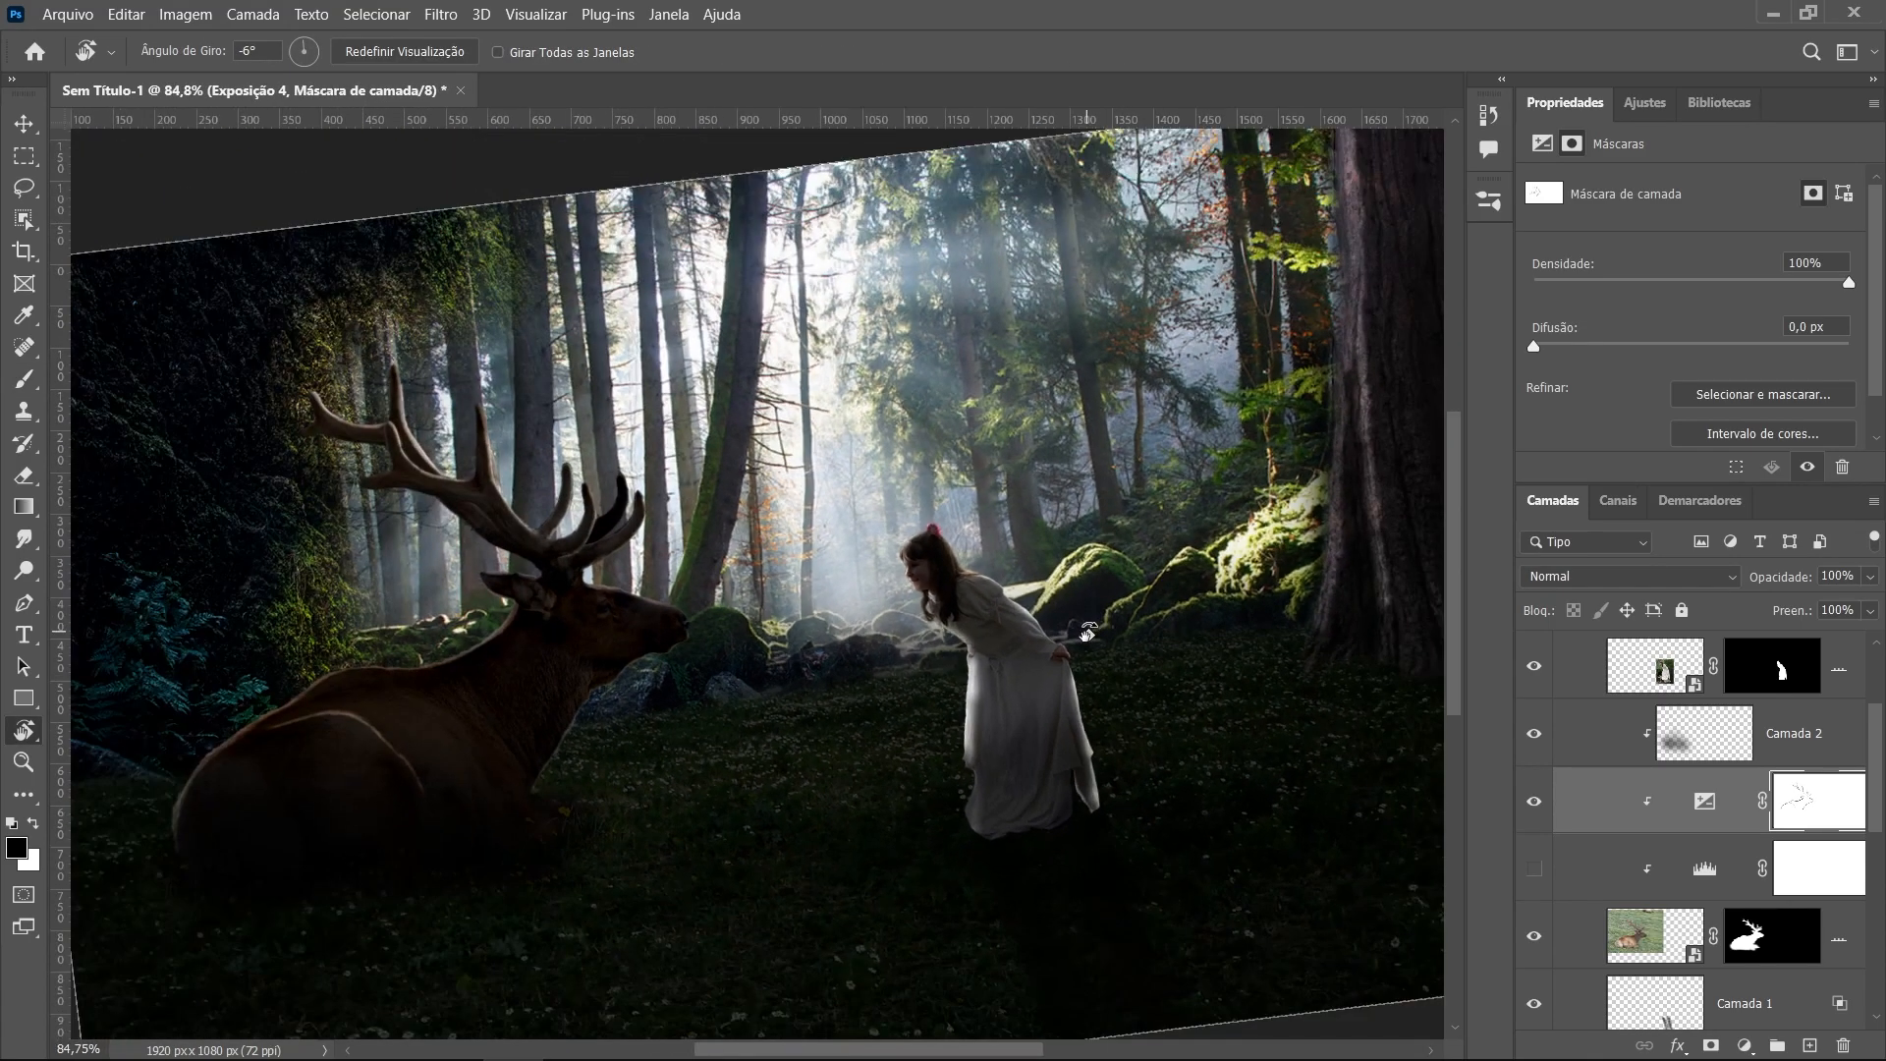
scroll(1088, 632, down, 2)
click(1534, 802)
click(1535, 803)
scroll(671, 569, up, 15)
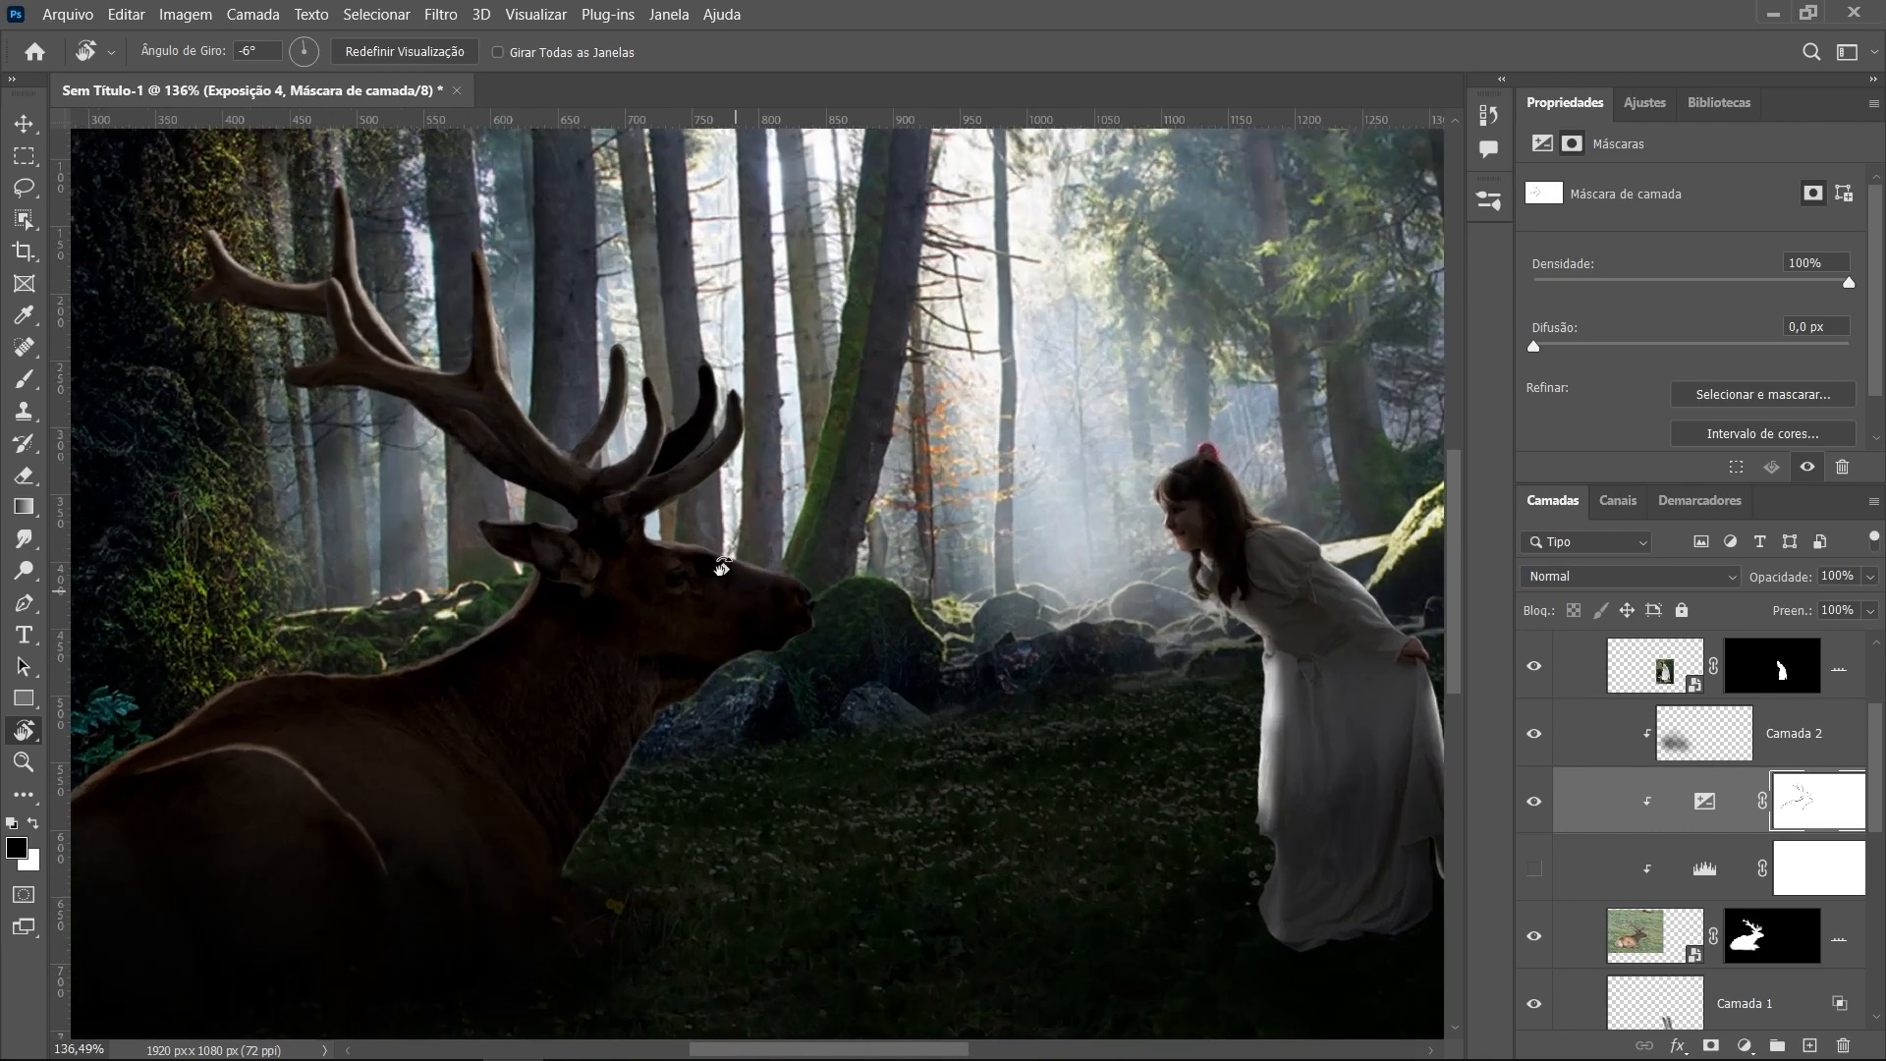
scroll(531, 575, up, 5)
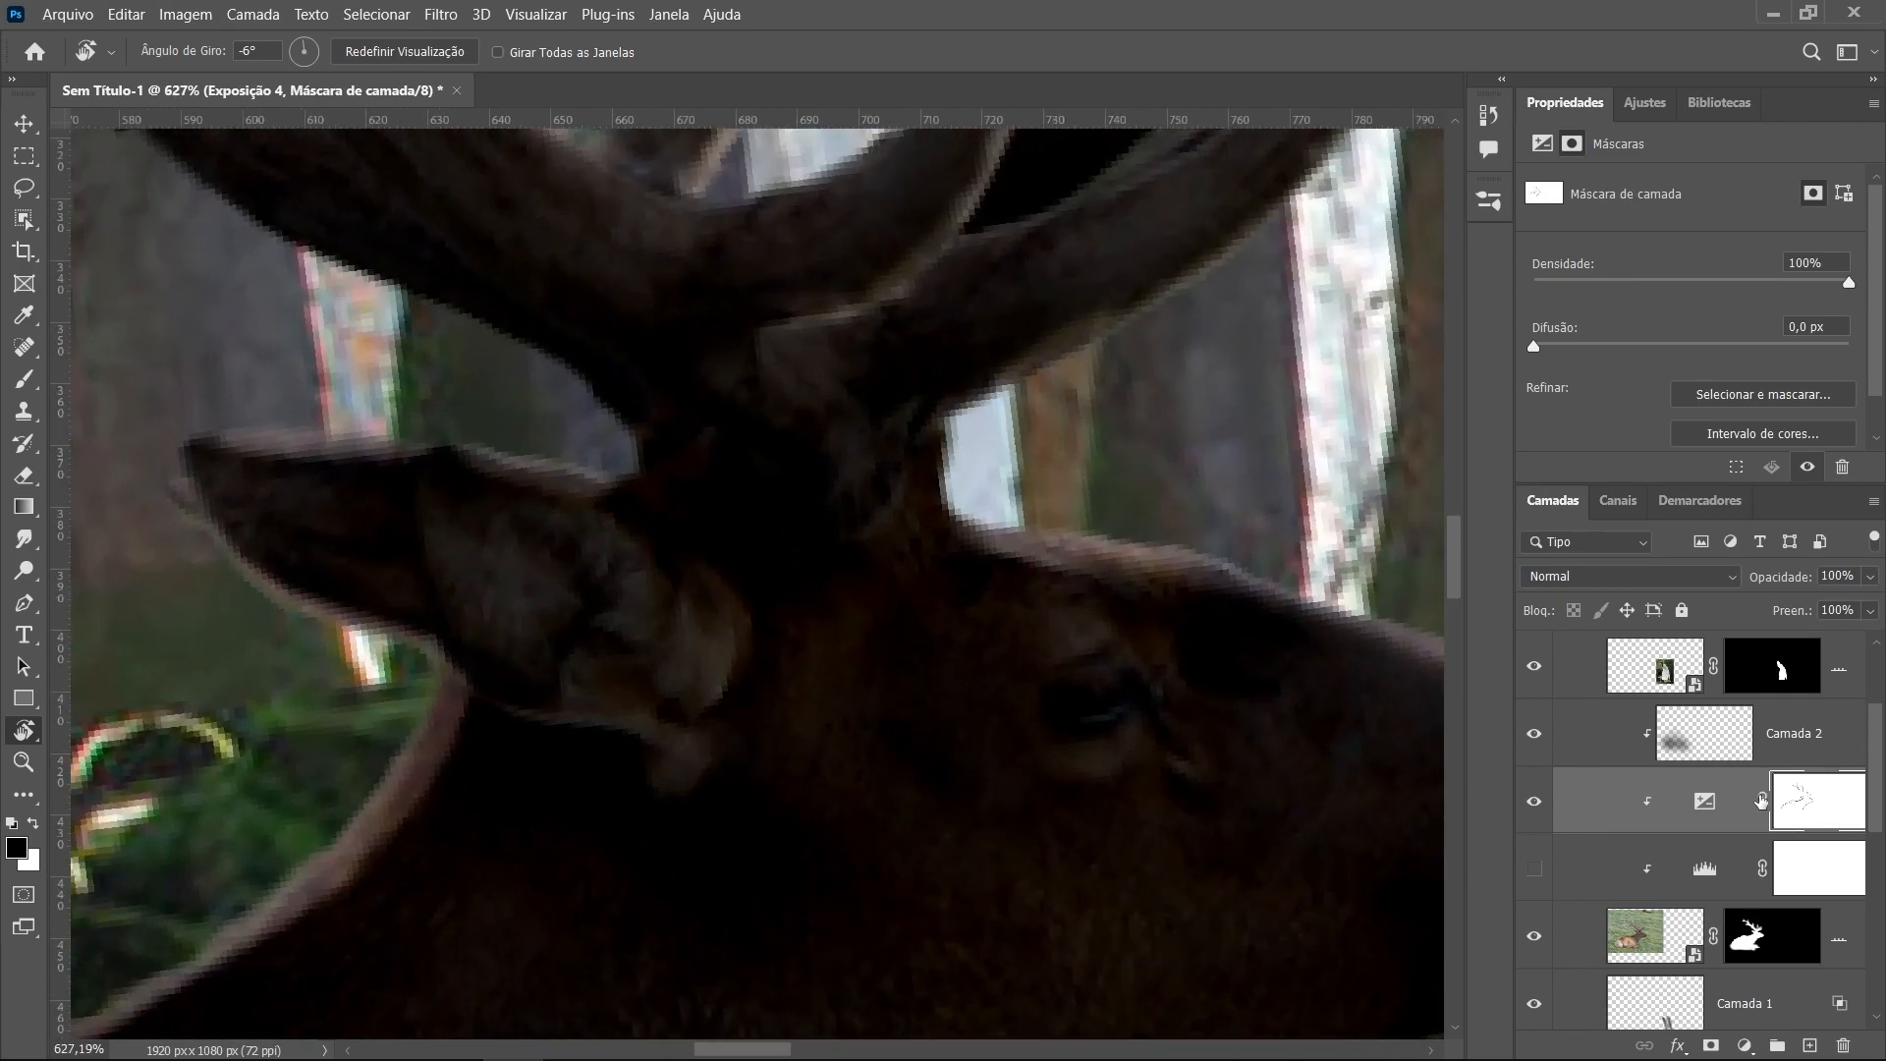
Paint rim light on the Exposure mask along the deer's forehead and lower antler tines with a 7 px brush
key(b)
drag(967, 538, 1393, 629)
mouse_move(1070, 469)
mouse_down()
mouse_move(1031, 864)
mouse_move(913, 1030)
mouse_up()
drag(1110, 523, 1121, 457)
mouse_move(1095, 295)
mouse_down()
mouse_move(1002, 687)
mouse_move(892, 751)
mouse_up()
mouse_move(1036, 830)
mouse_down()
mouse_move(1156, 730)
mouse_move(1218, 427)
mouse_up()
mouse_move(1088, 294)
mouse_down()
mouse_move(1107, 401)
mouse_move(879, 765)
mouse_up()
Paint rim light on the Exposure mask along the main antler beam and its upright tines
scroll(846, 739, up, 5)
scroll(846, 738, left, 8)
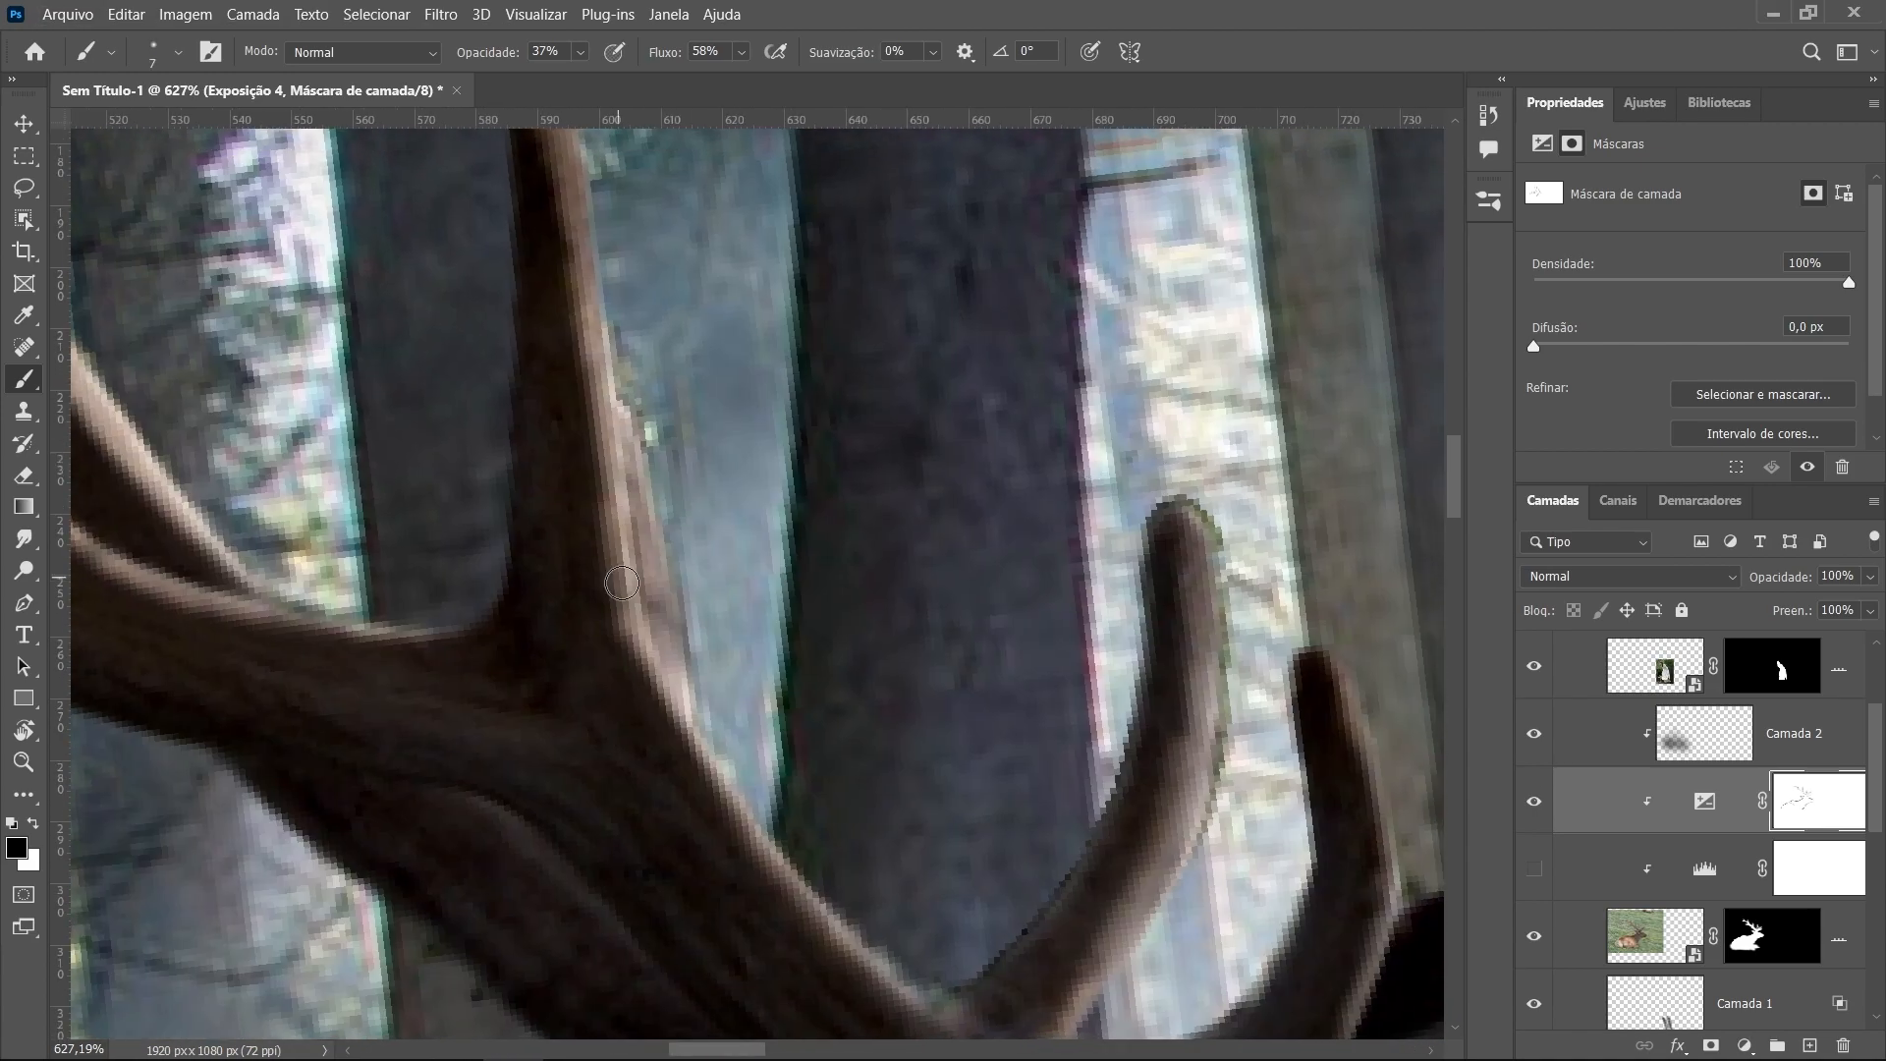
drag(386, 218, 865, 567)
mouse_move(614, 820)
mouse_down()
mouse_move(786, 962)
mouse_move(703, 977)
mouse_move(355, 538)
mouse_move(634, 141)
mouse_up()
drag(437, 592, 638, 547)
drag(672, 460, 1087, 898)
mouse_move(508, 591)
mouse_down()
mouse_move(459, 661)
mouse_move(723, 730)
mouse_up()
scroll(722, 729, down, 8)
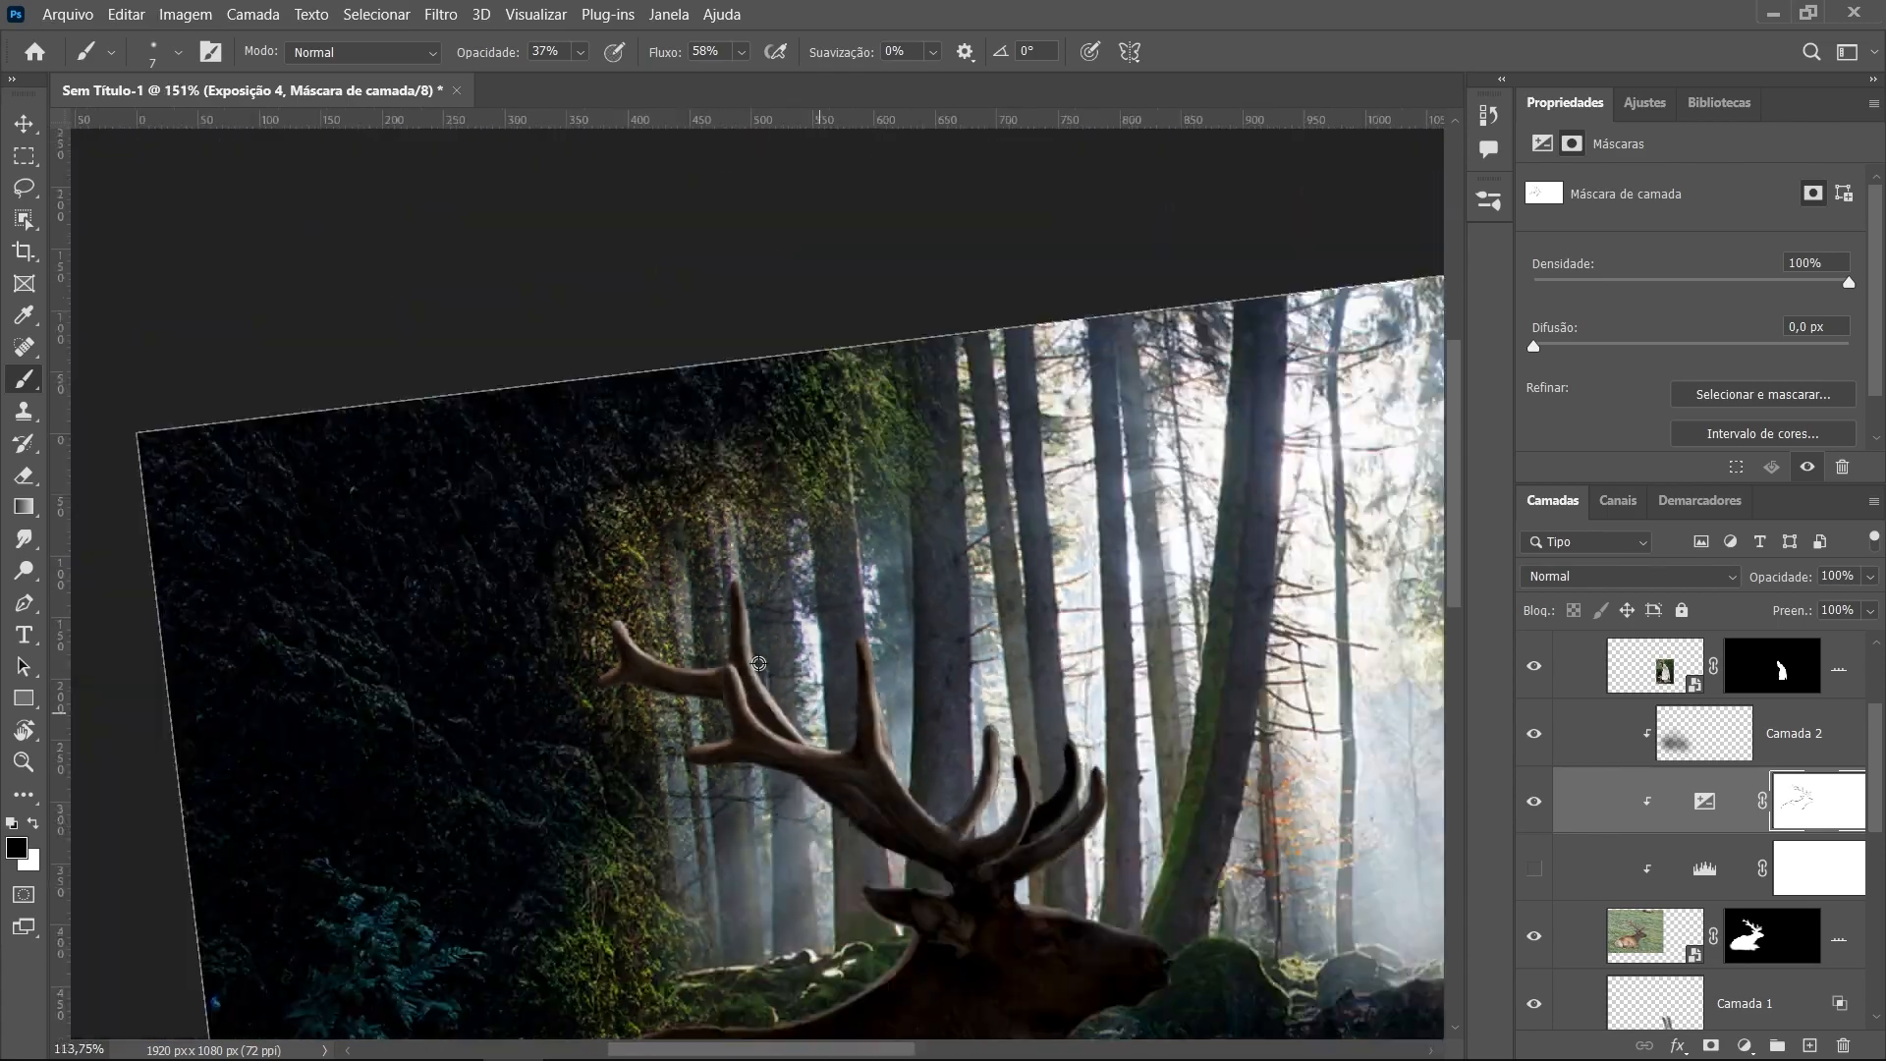
Paint rim light along the deer's folded foreleg and strengthen the haunch contour line with a 6 px brush
scroll(694, 812, up, 9)
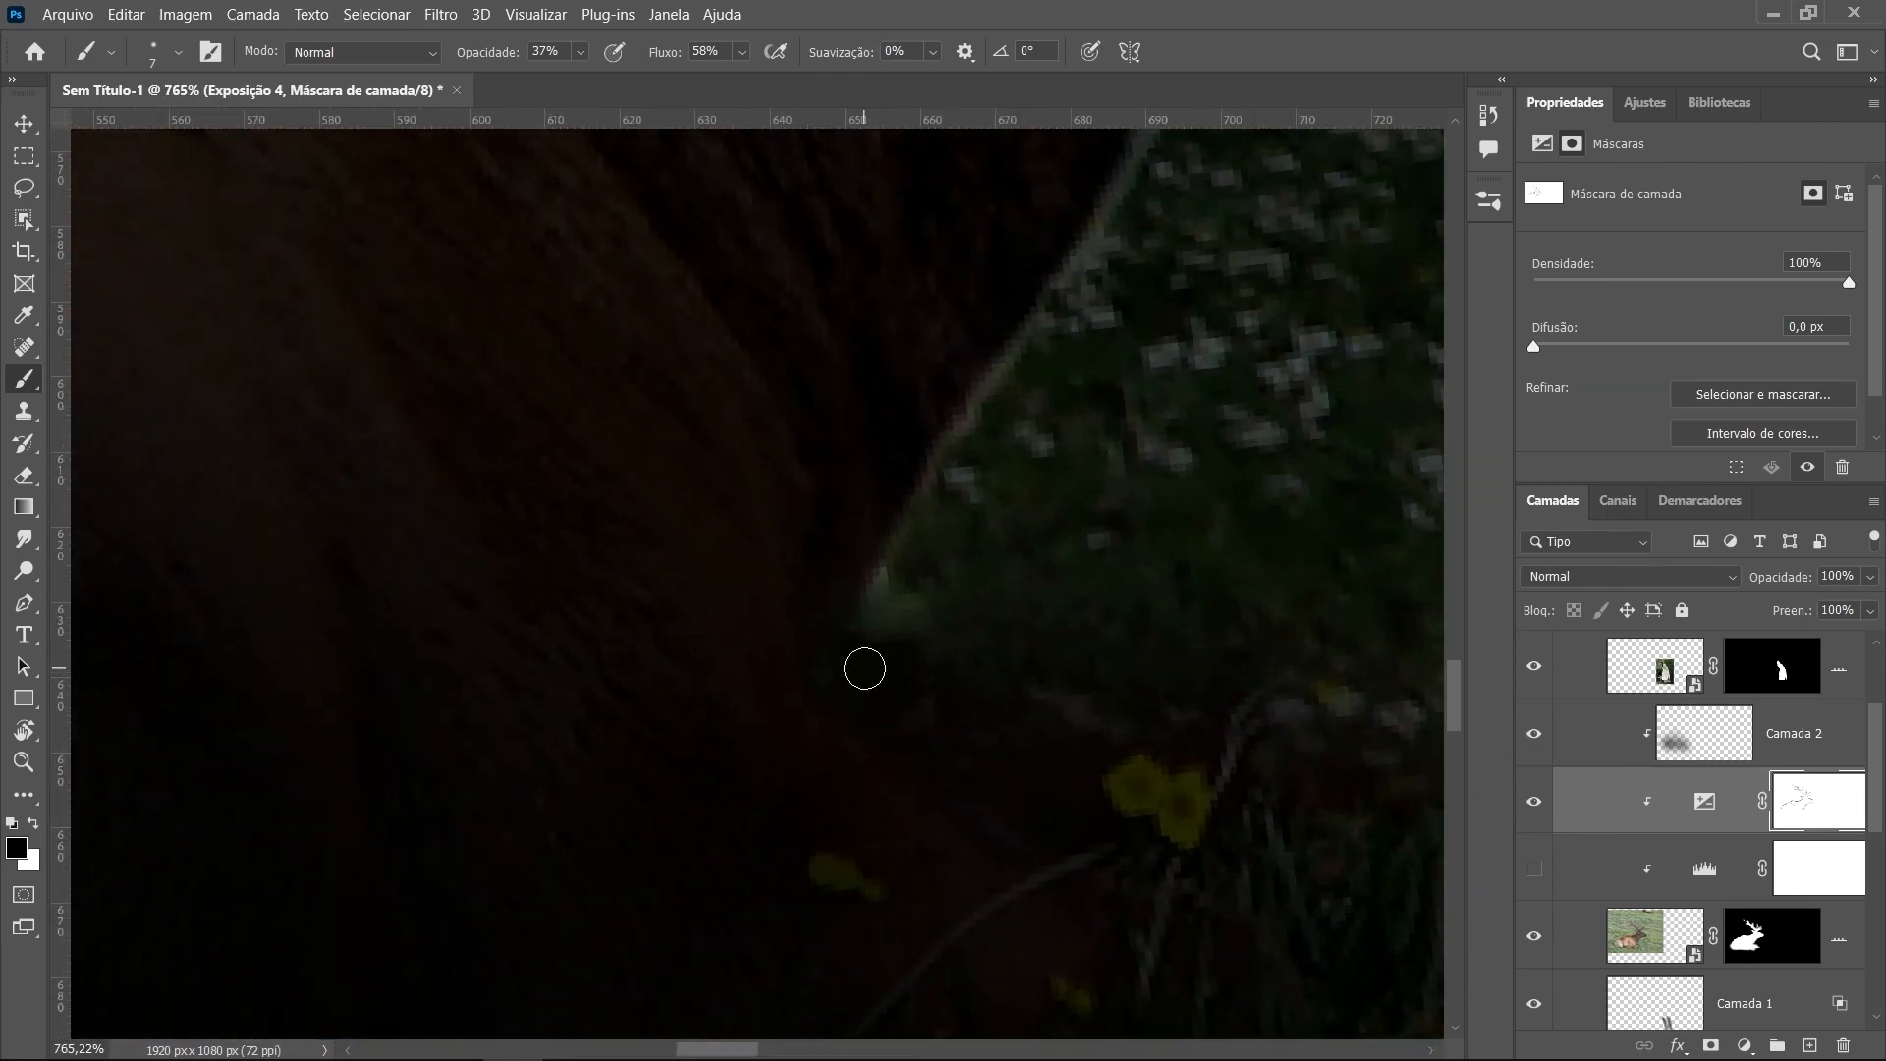
drag(907, 770, 888, 652)
scroll(888, 652, down, 7)
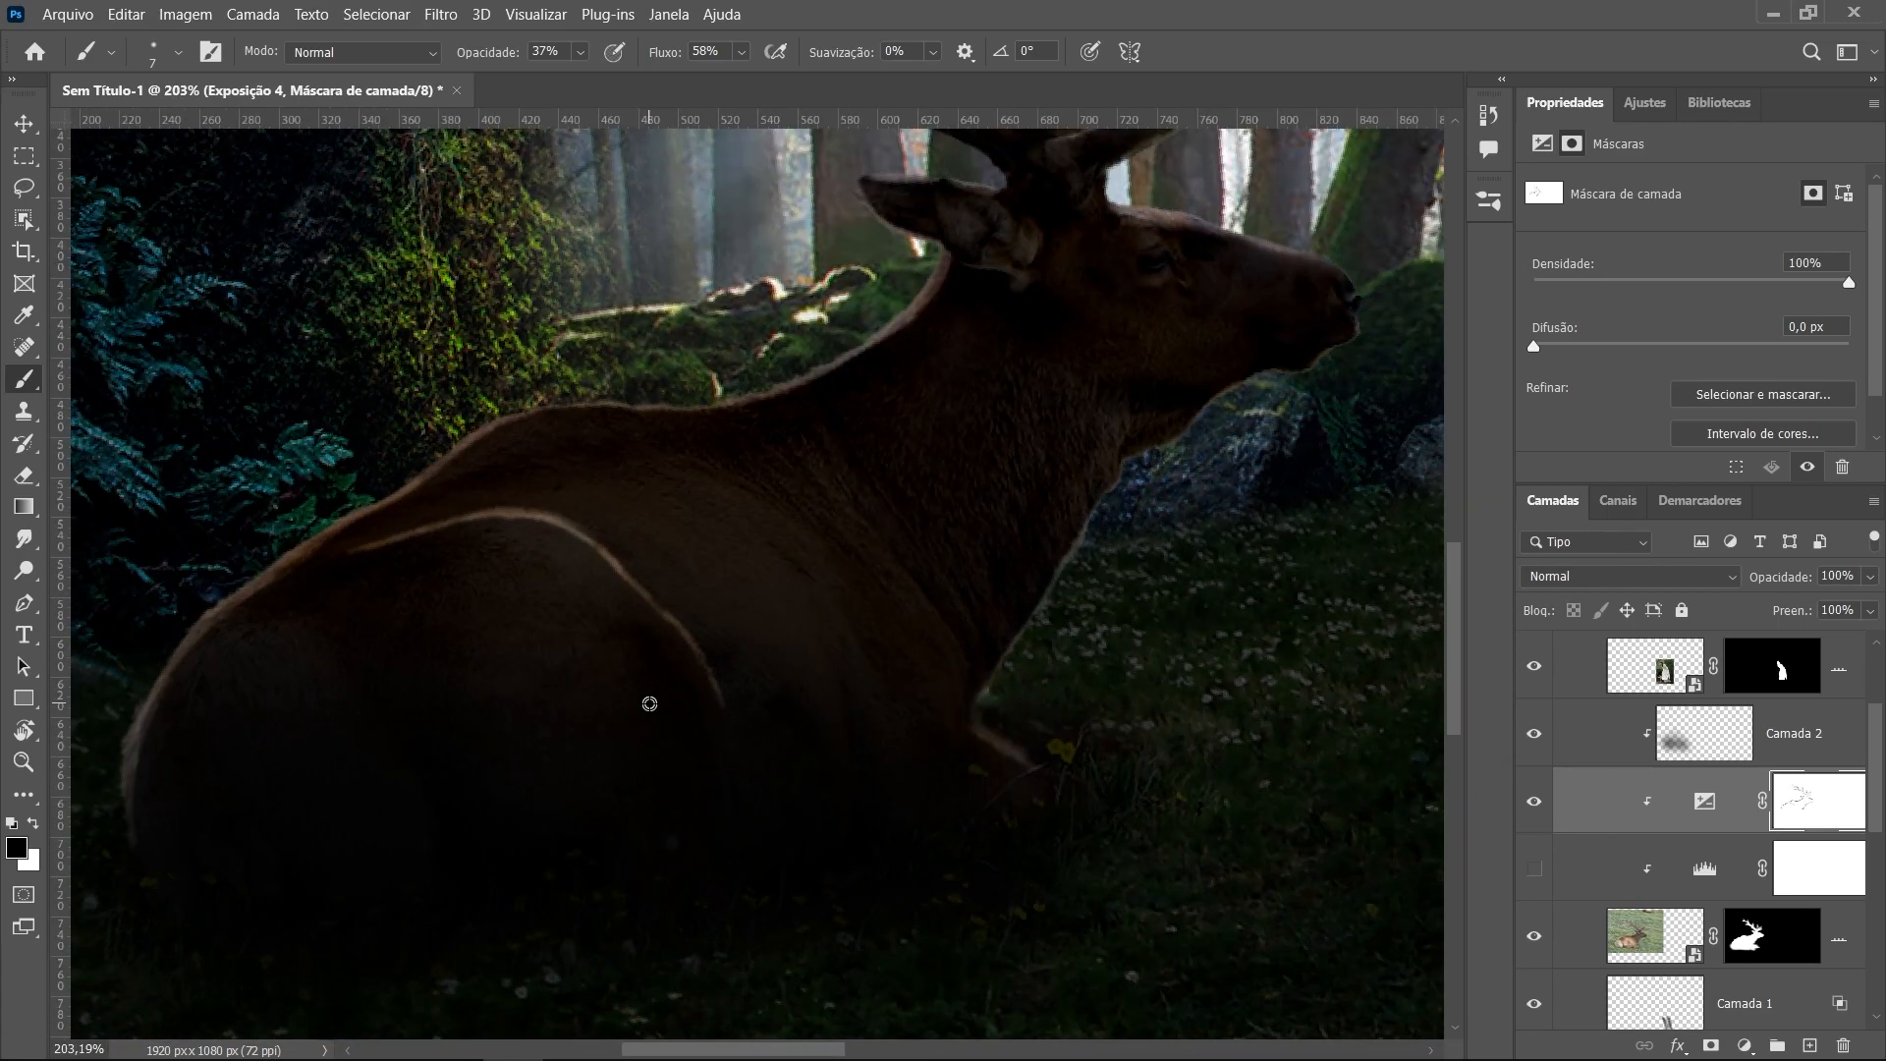
scroll(648, 698, up, 5)
mouse_move(522, 366)
mouse_down()
mouse_move(694, 535)
mouse_move(808, 710)
mouse_up()
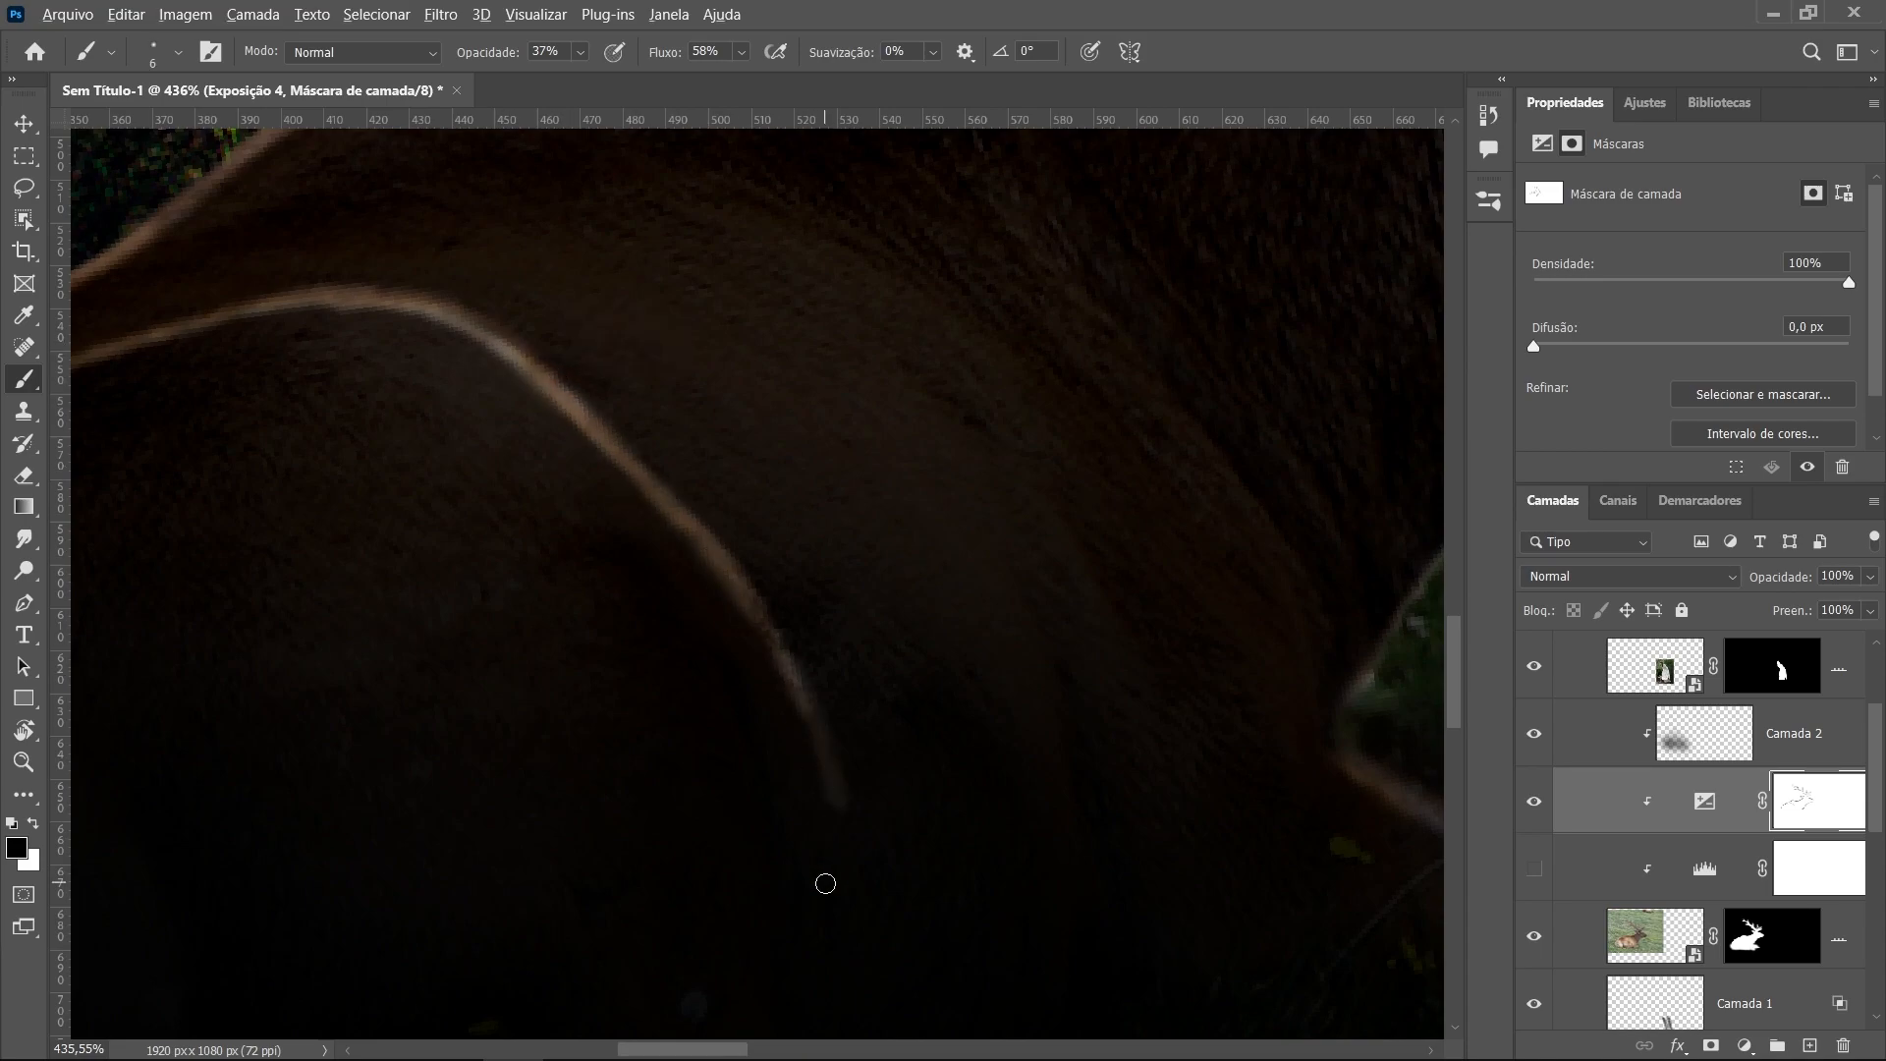
scroll(550, 894, down, 4)
scroll(1071, 530, up, 4)
Enlarge the brush to 14 px and paint a soft highlight over the bridge of the deer's muzzle
key(bracketright)
key(bracketright)
key(bracketright)
key(bracketright)
key(bracketright)
key(bracketright)
mouse_move(1043, 493)
mouse_down()
mouse_move(1162, 446)
mouse_move(1228, 384)
mouse_move(902, 756)
mouse_up()
scroll(1017, 531, down, 4)
scroll(1267, 476, up, 4)
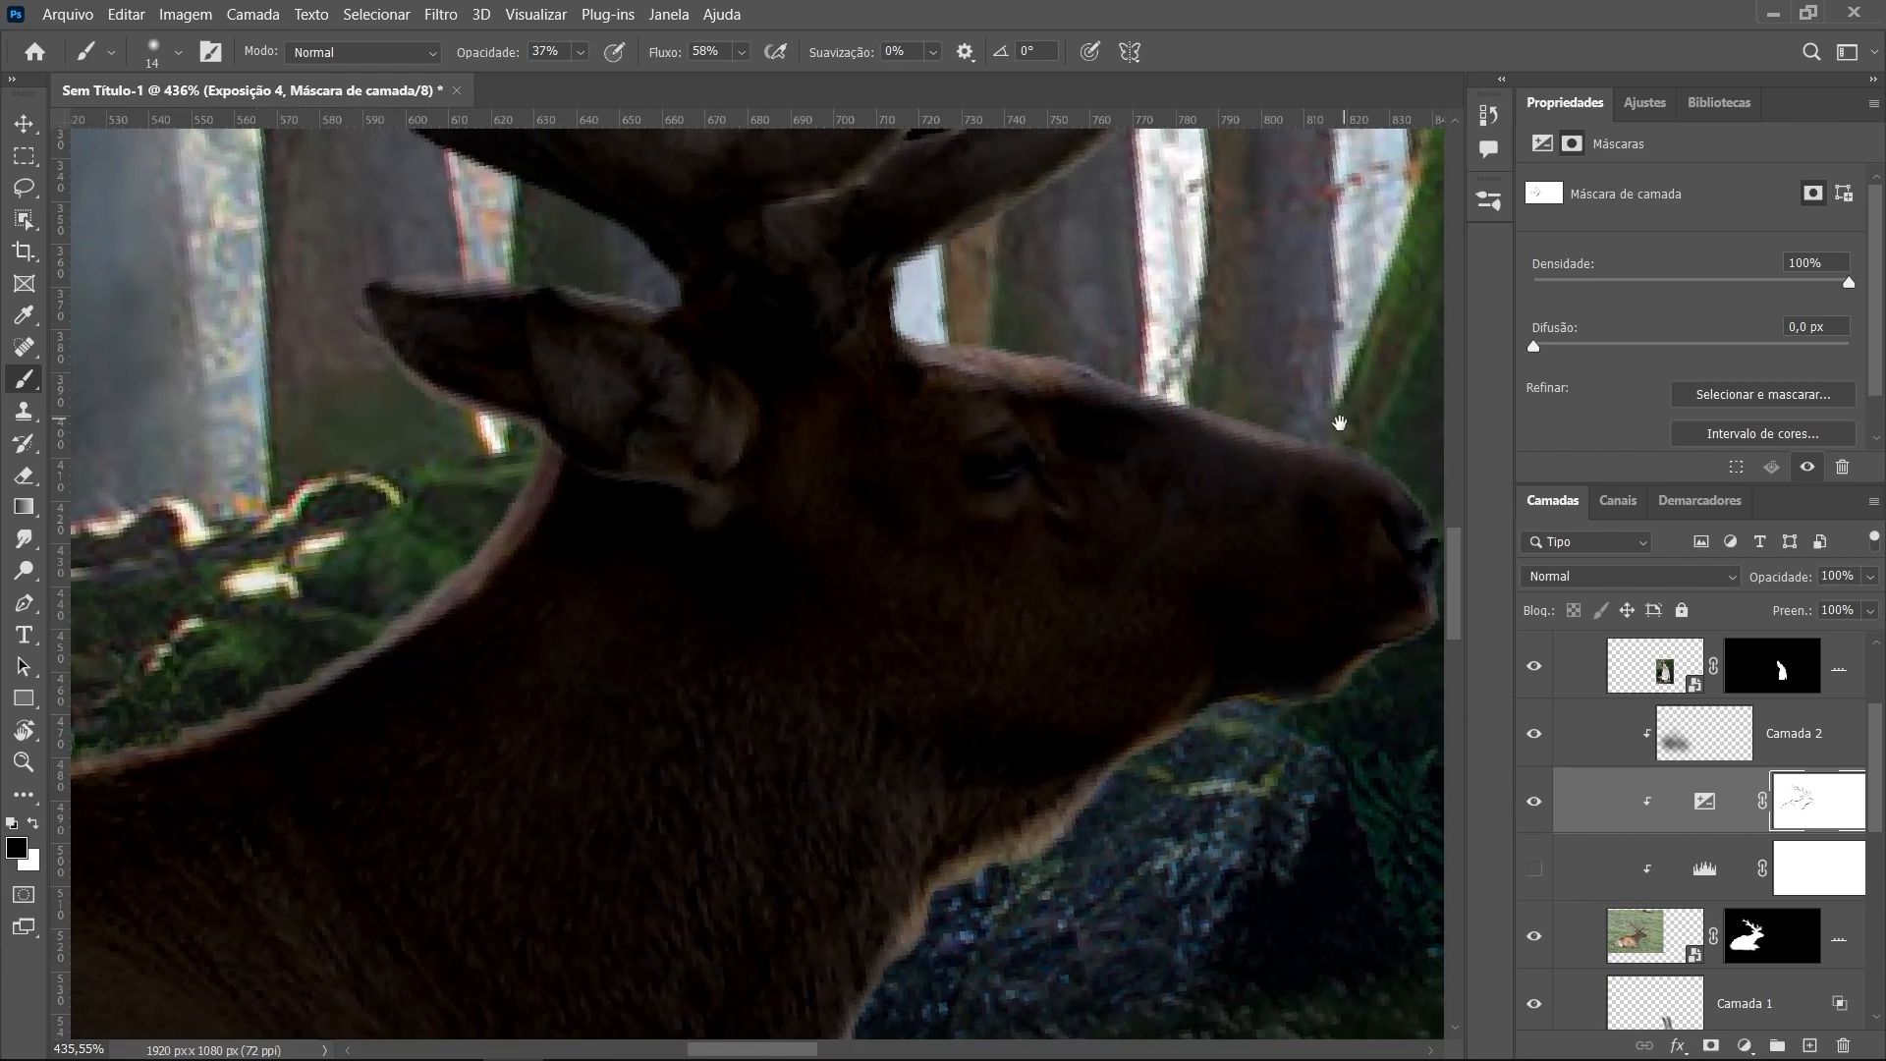
scroll(1044, 303, up, 3)
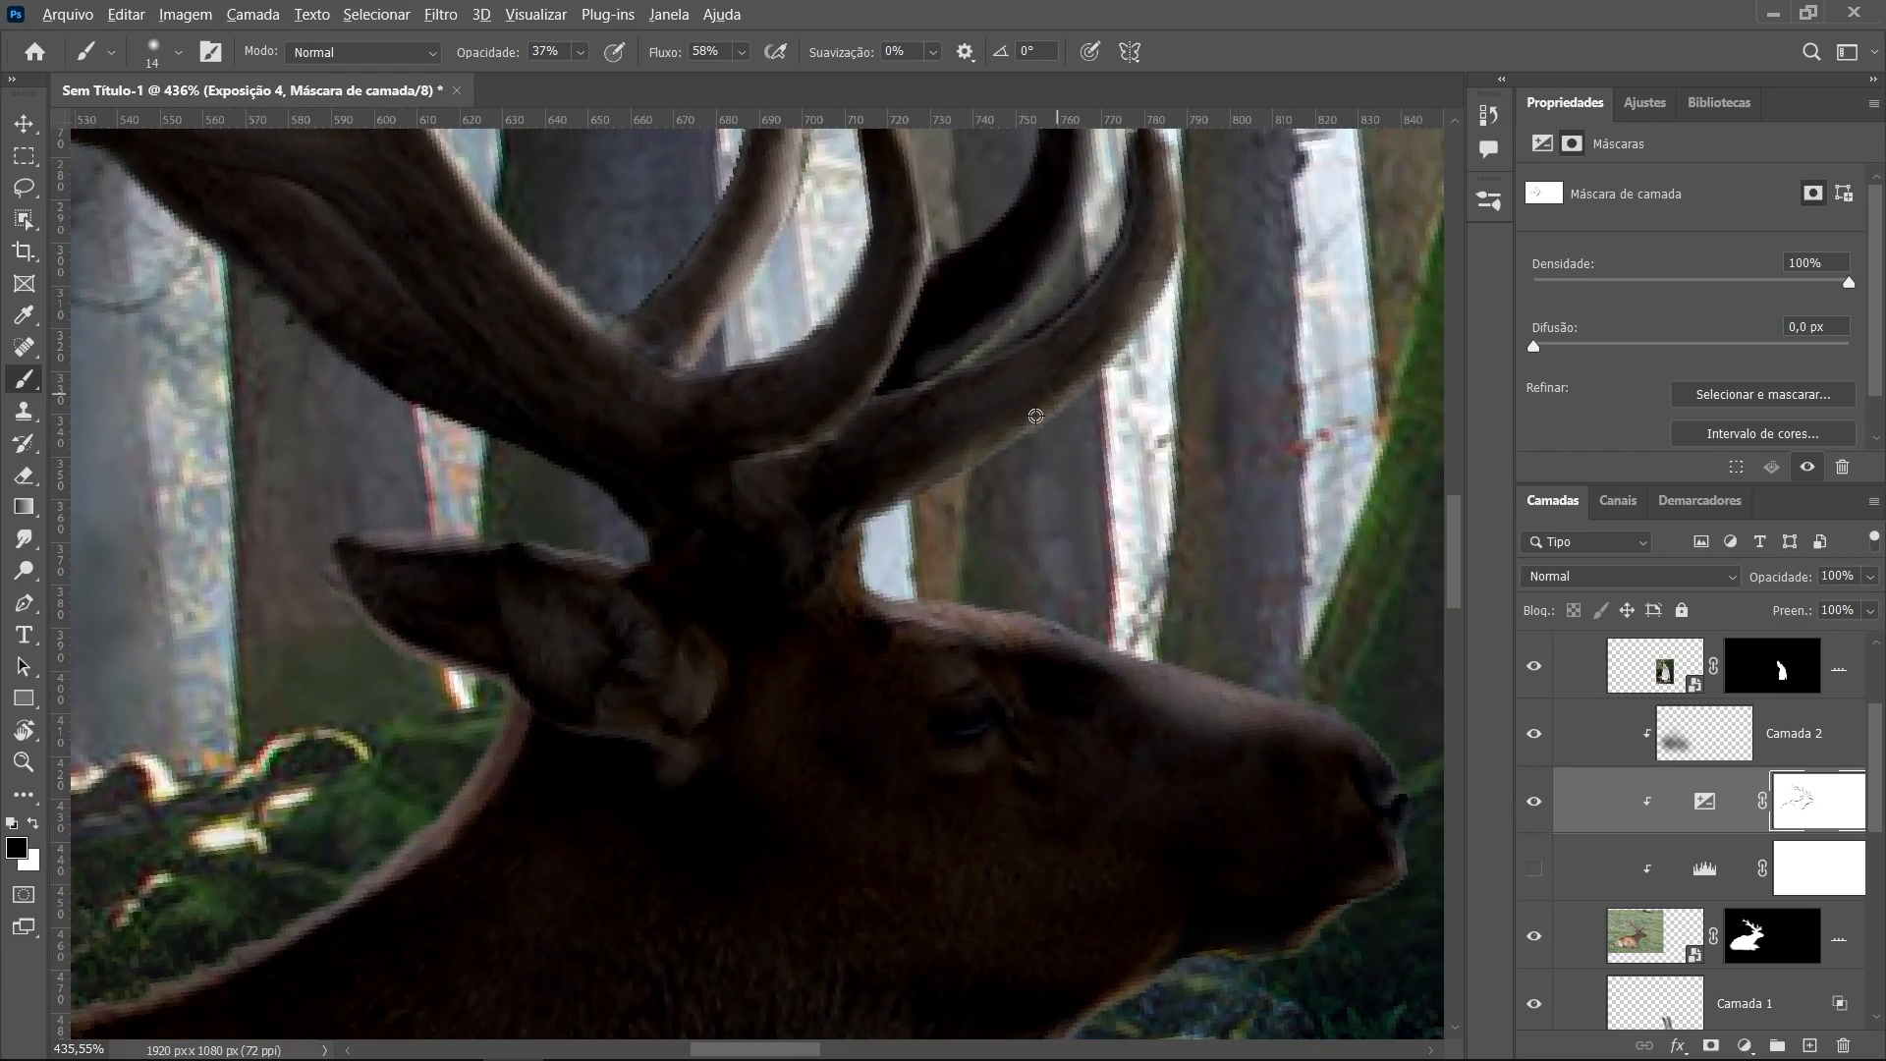
scroll(598, 292, down, 2)
scroll(638, 312, up, 5)
Reduce the brush to 3 px and paint fine bright highlights along the edges of the upper antler branches
key(bracketleft)
key(bracketleft)
key(bracketleft)
key(bracketleft)
key(bracketleft)
key(bracketleft)
key(bracketleft)
key(bracketleft)
key(bracketleft)
key(bracketleft)
key(bracketleft)
drag(618, 288, 928, 586)
scroll(640, 285, down, 1)
scroll(800, 522, up, 4)
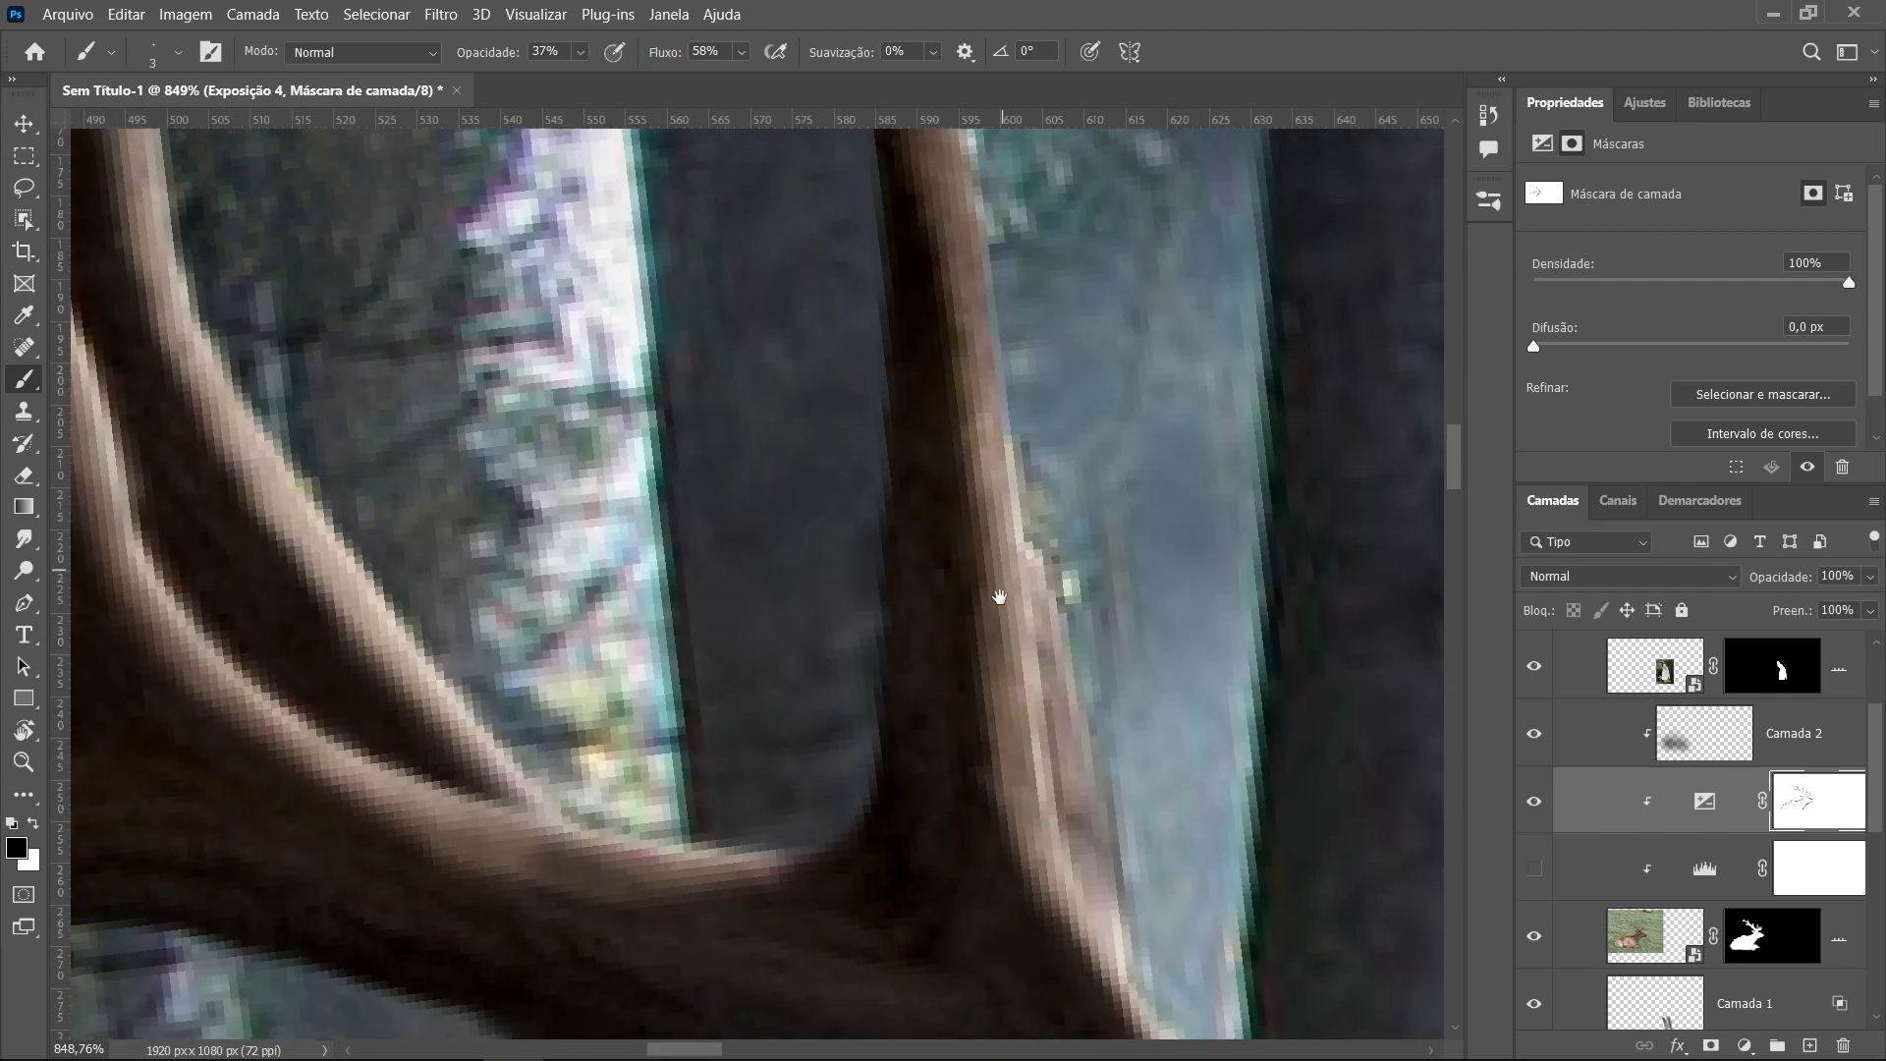
scroll(879, 409, down, 9)
scroll(678, 550, down, 3)
scroll(547, 733, down, 2)
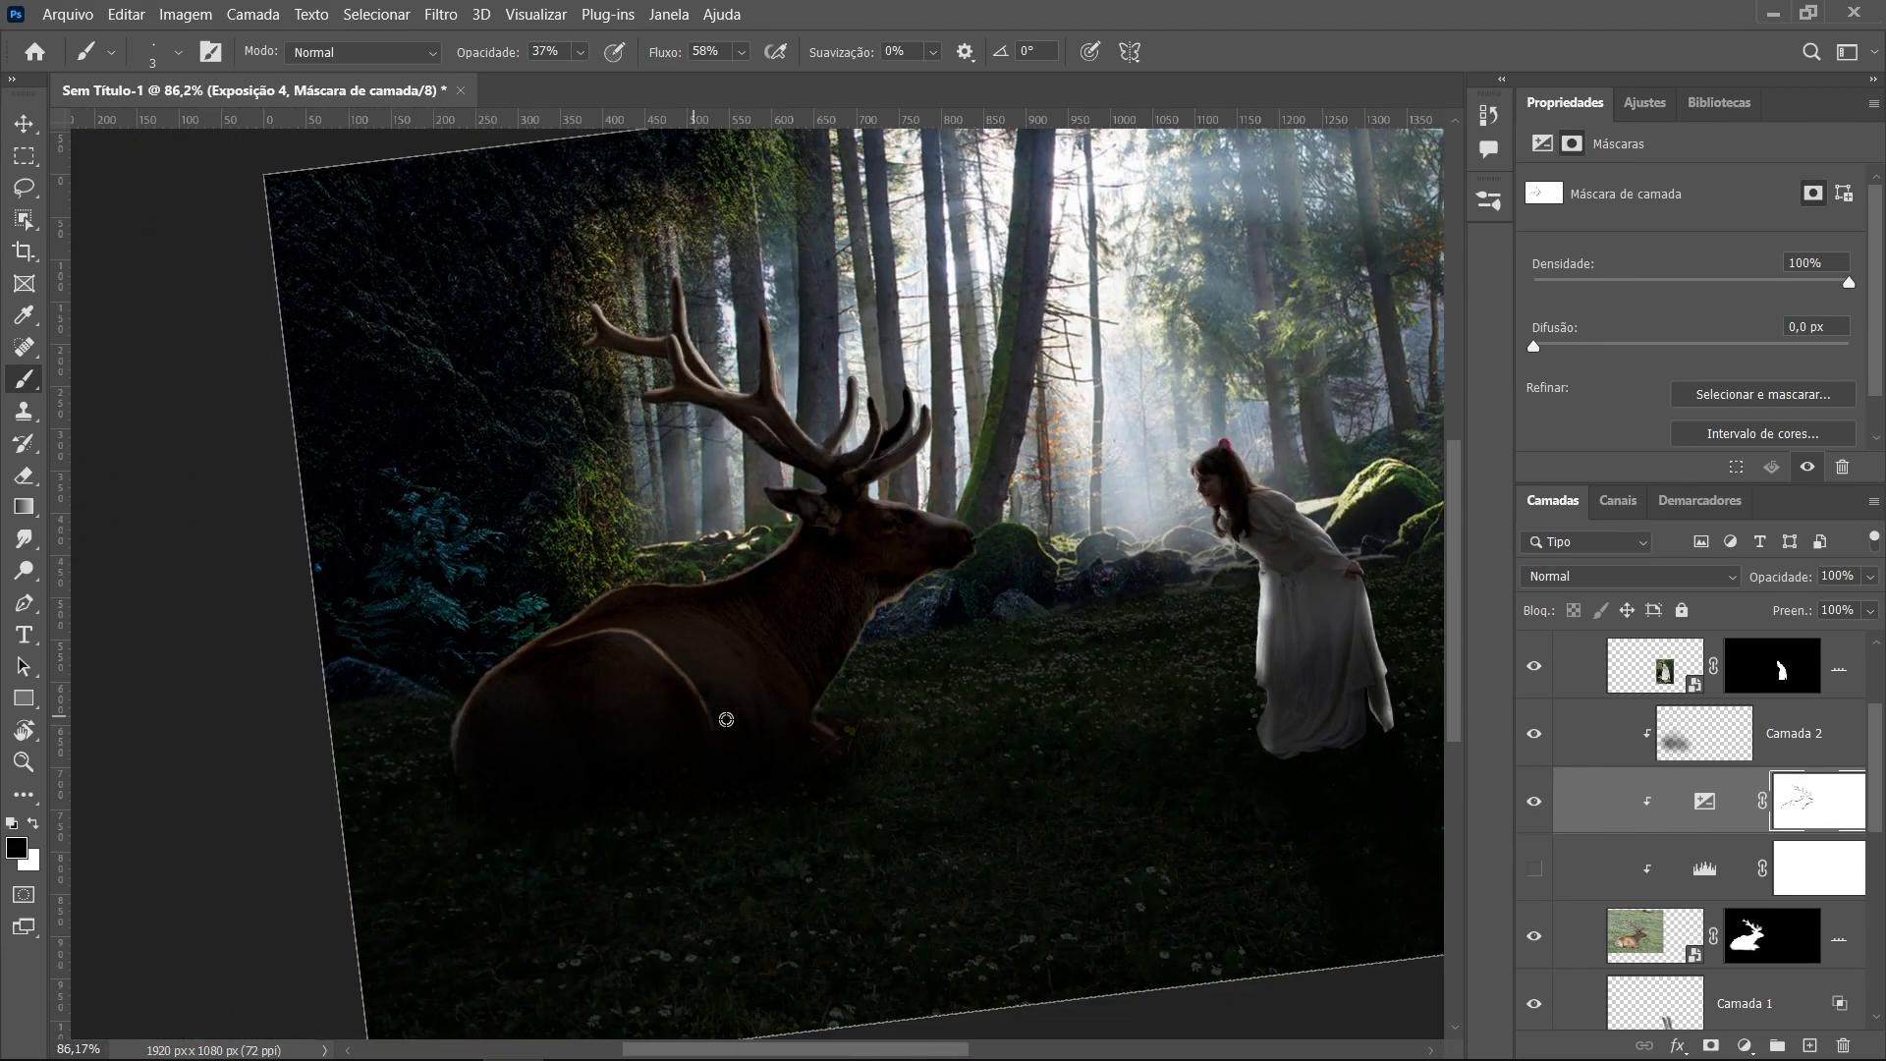
Select the large tree's Exposure mask and paint thin black light streaks down the ridges of its trunk
scroll(941, 638, up, 2)
scroll(724, 686, down, 2)
scroll(1306, 472, up, 6)
key(x)
scroll(1805, 842, down, 8)
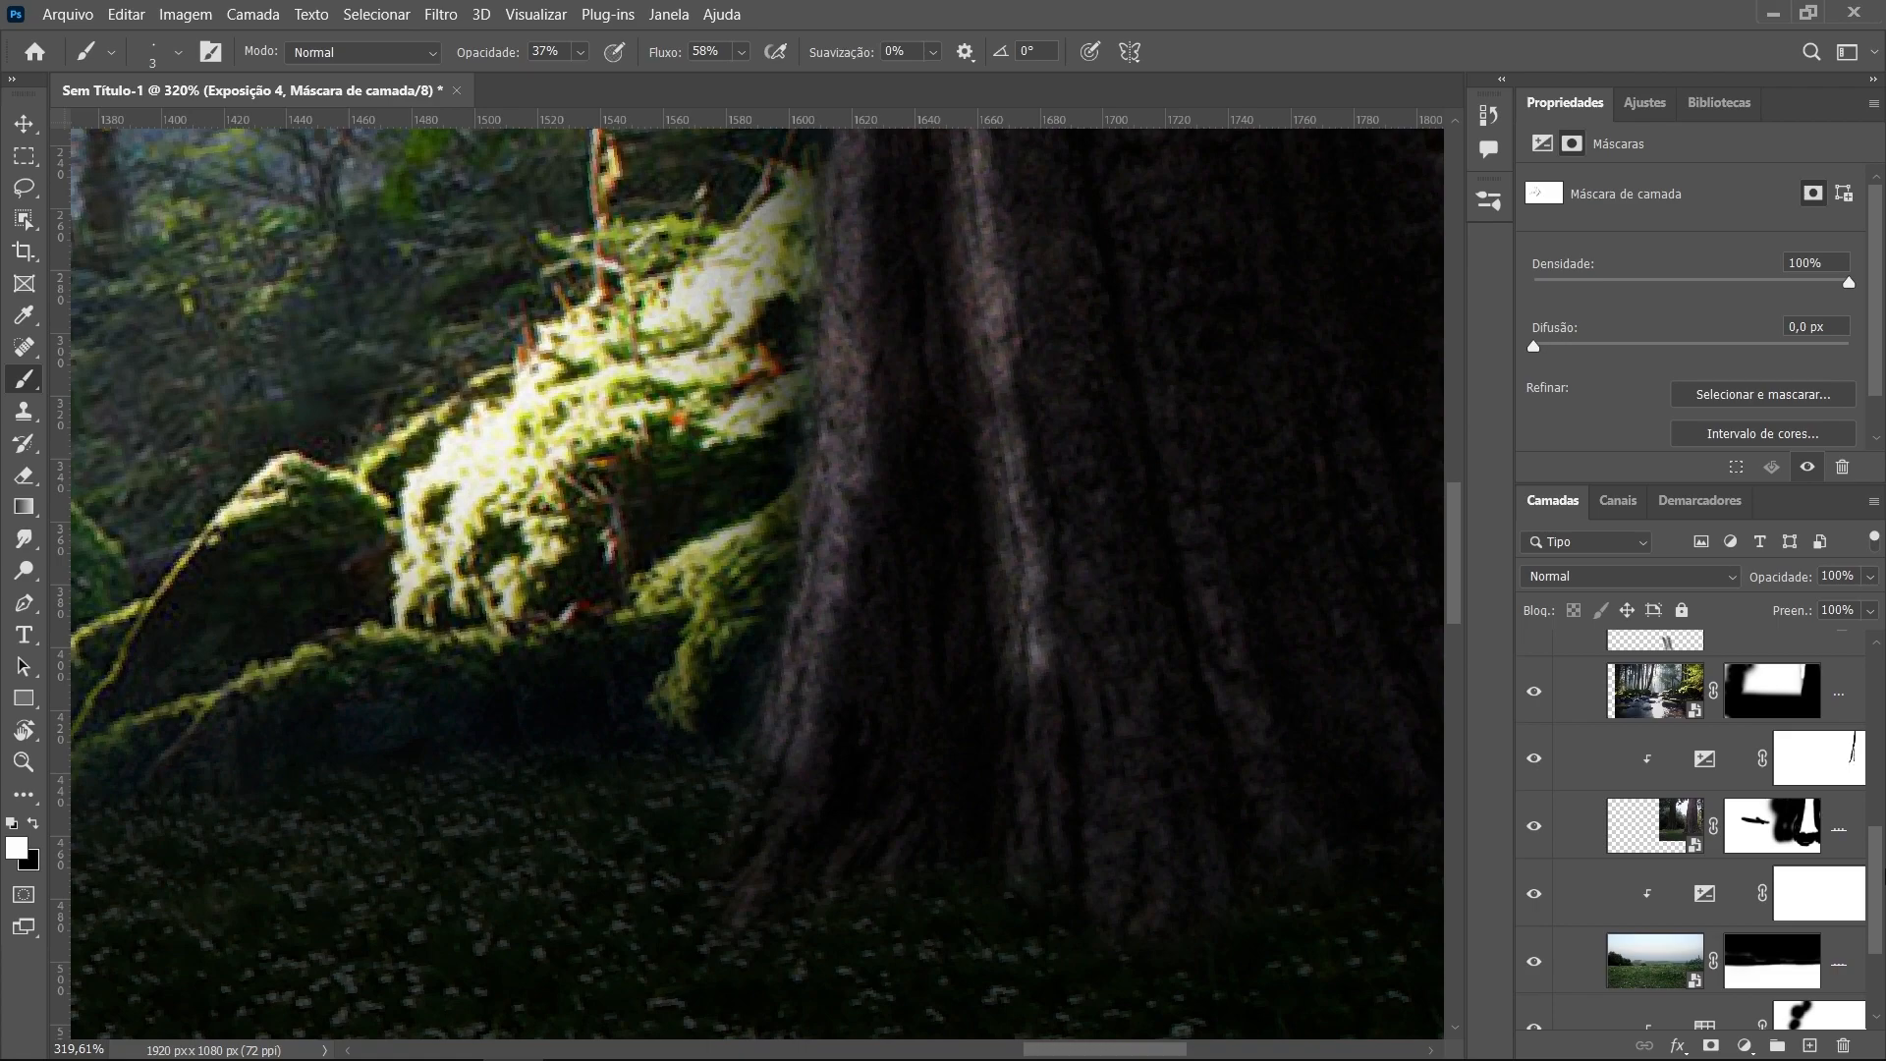
click(1792, 847)
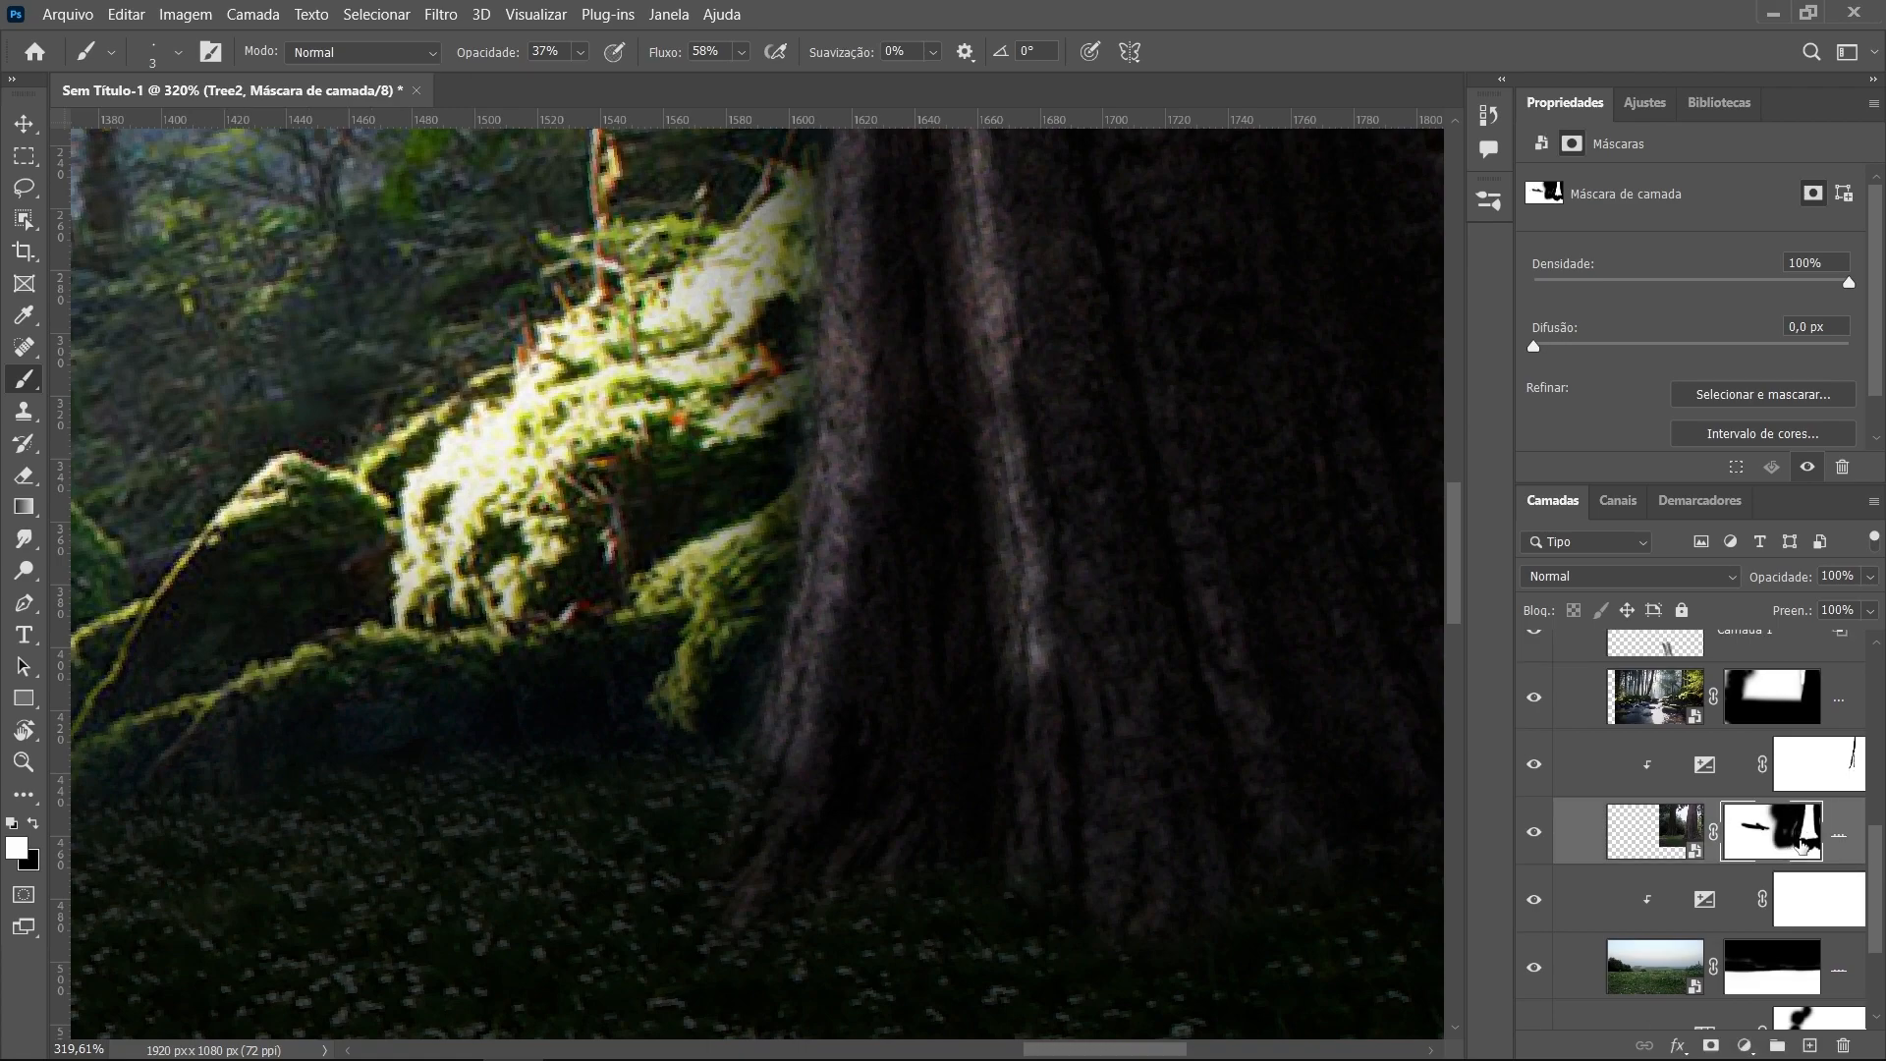
click(1826, 771)
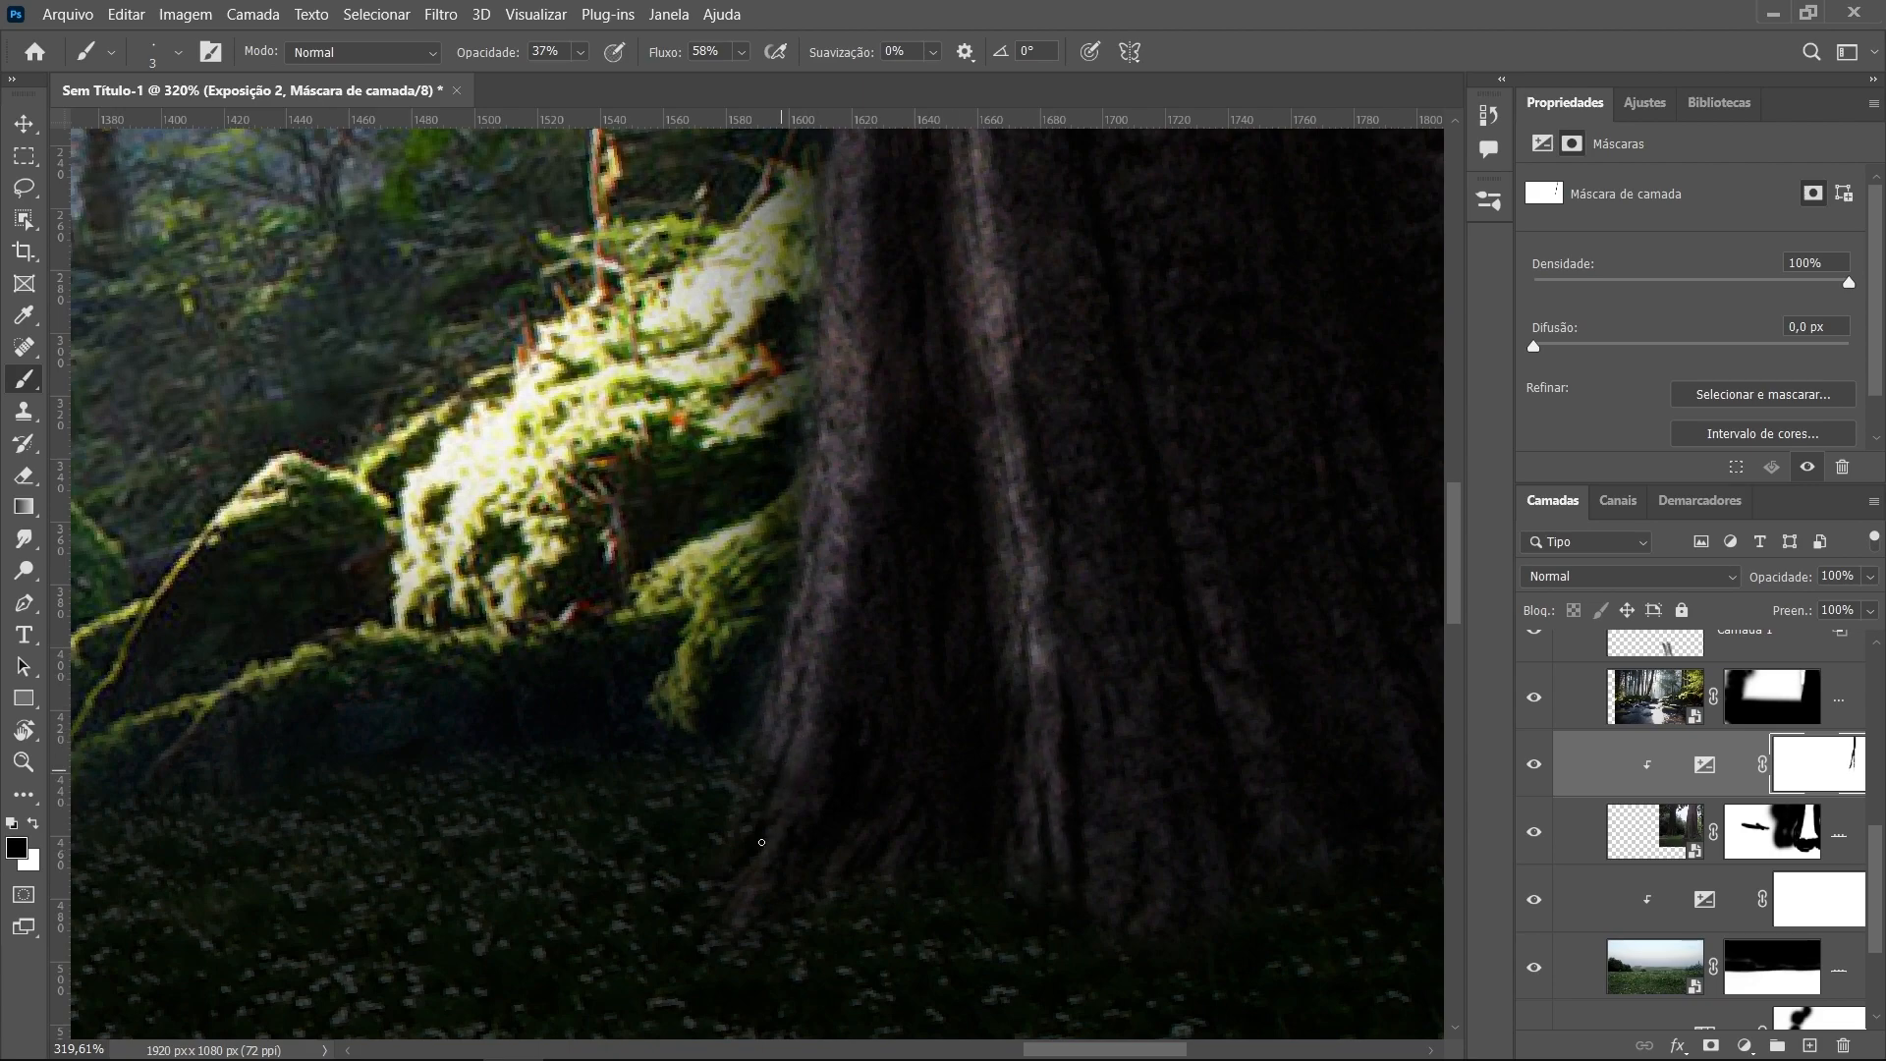
drag(823, 553, 854, 829)
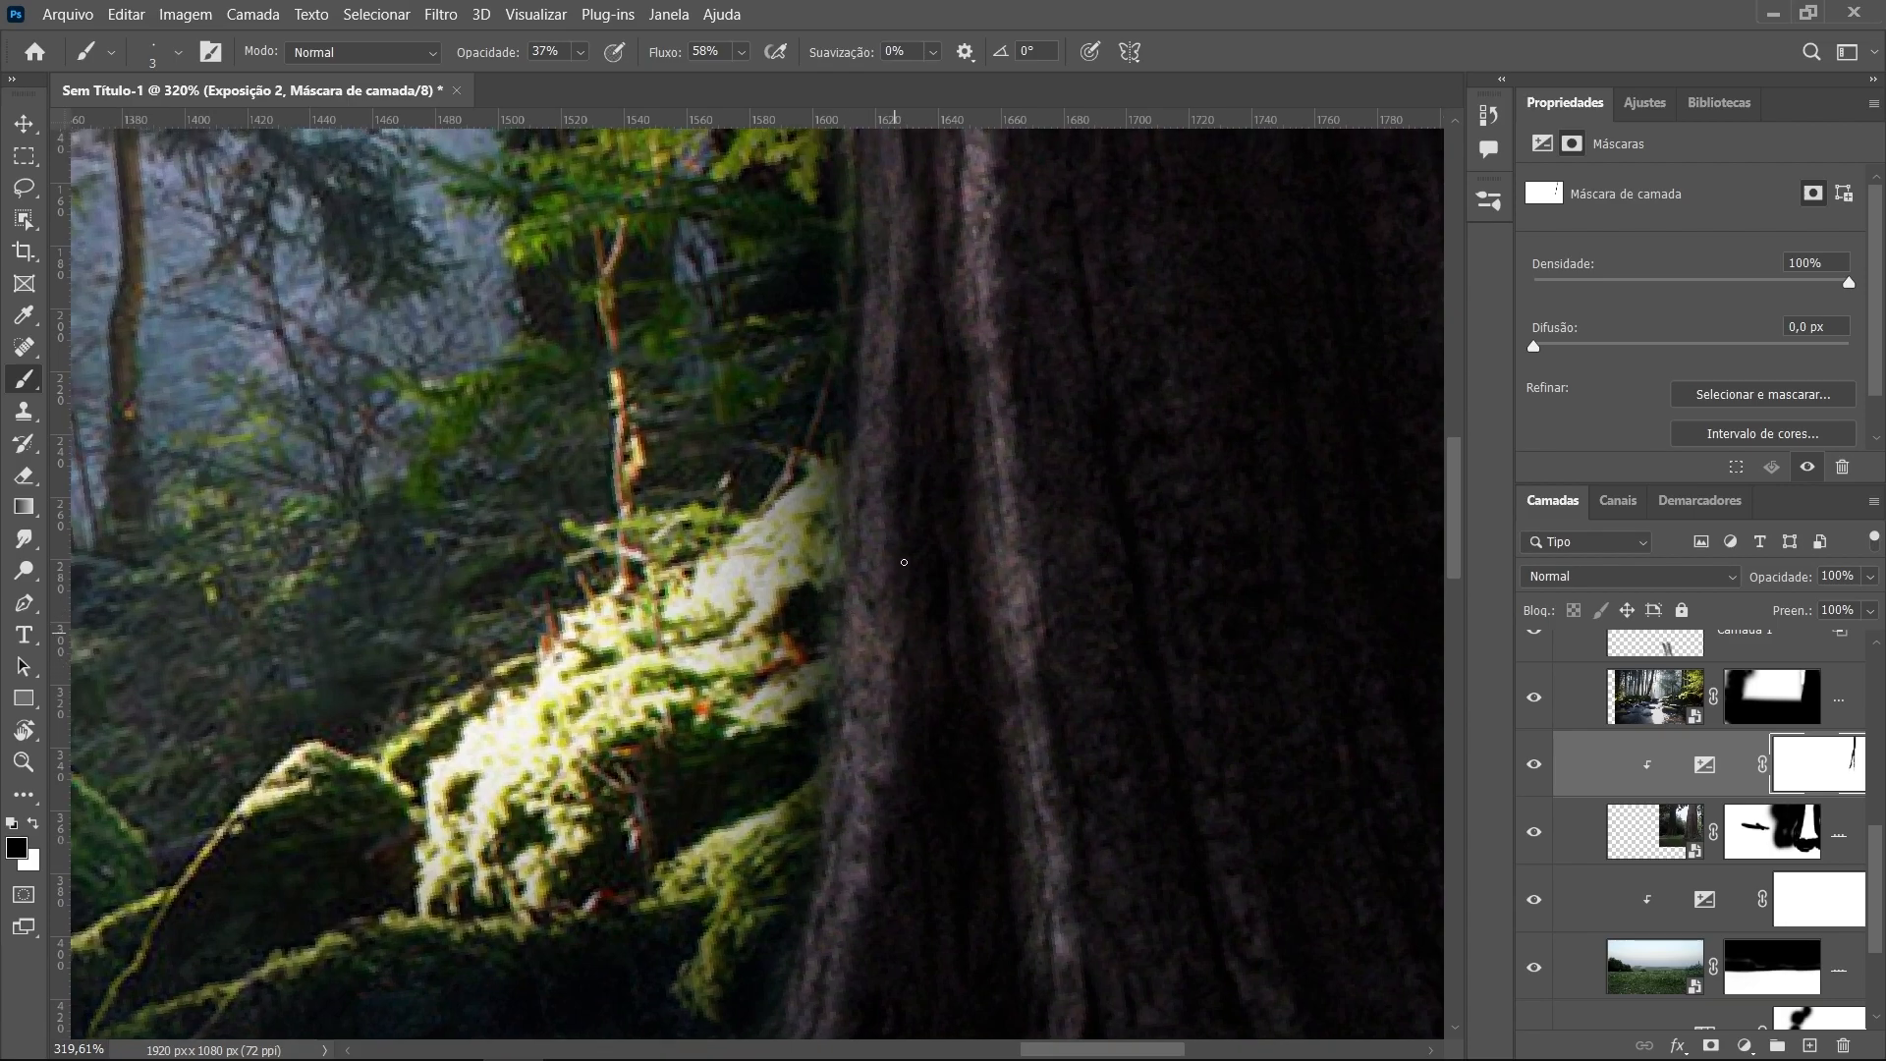
scroll(951, 544, up, 5)
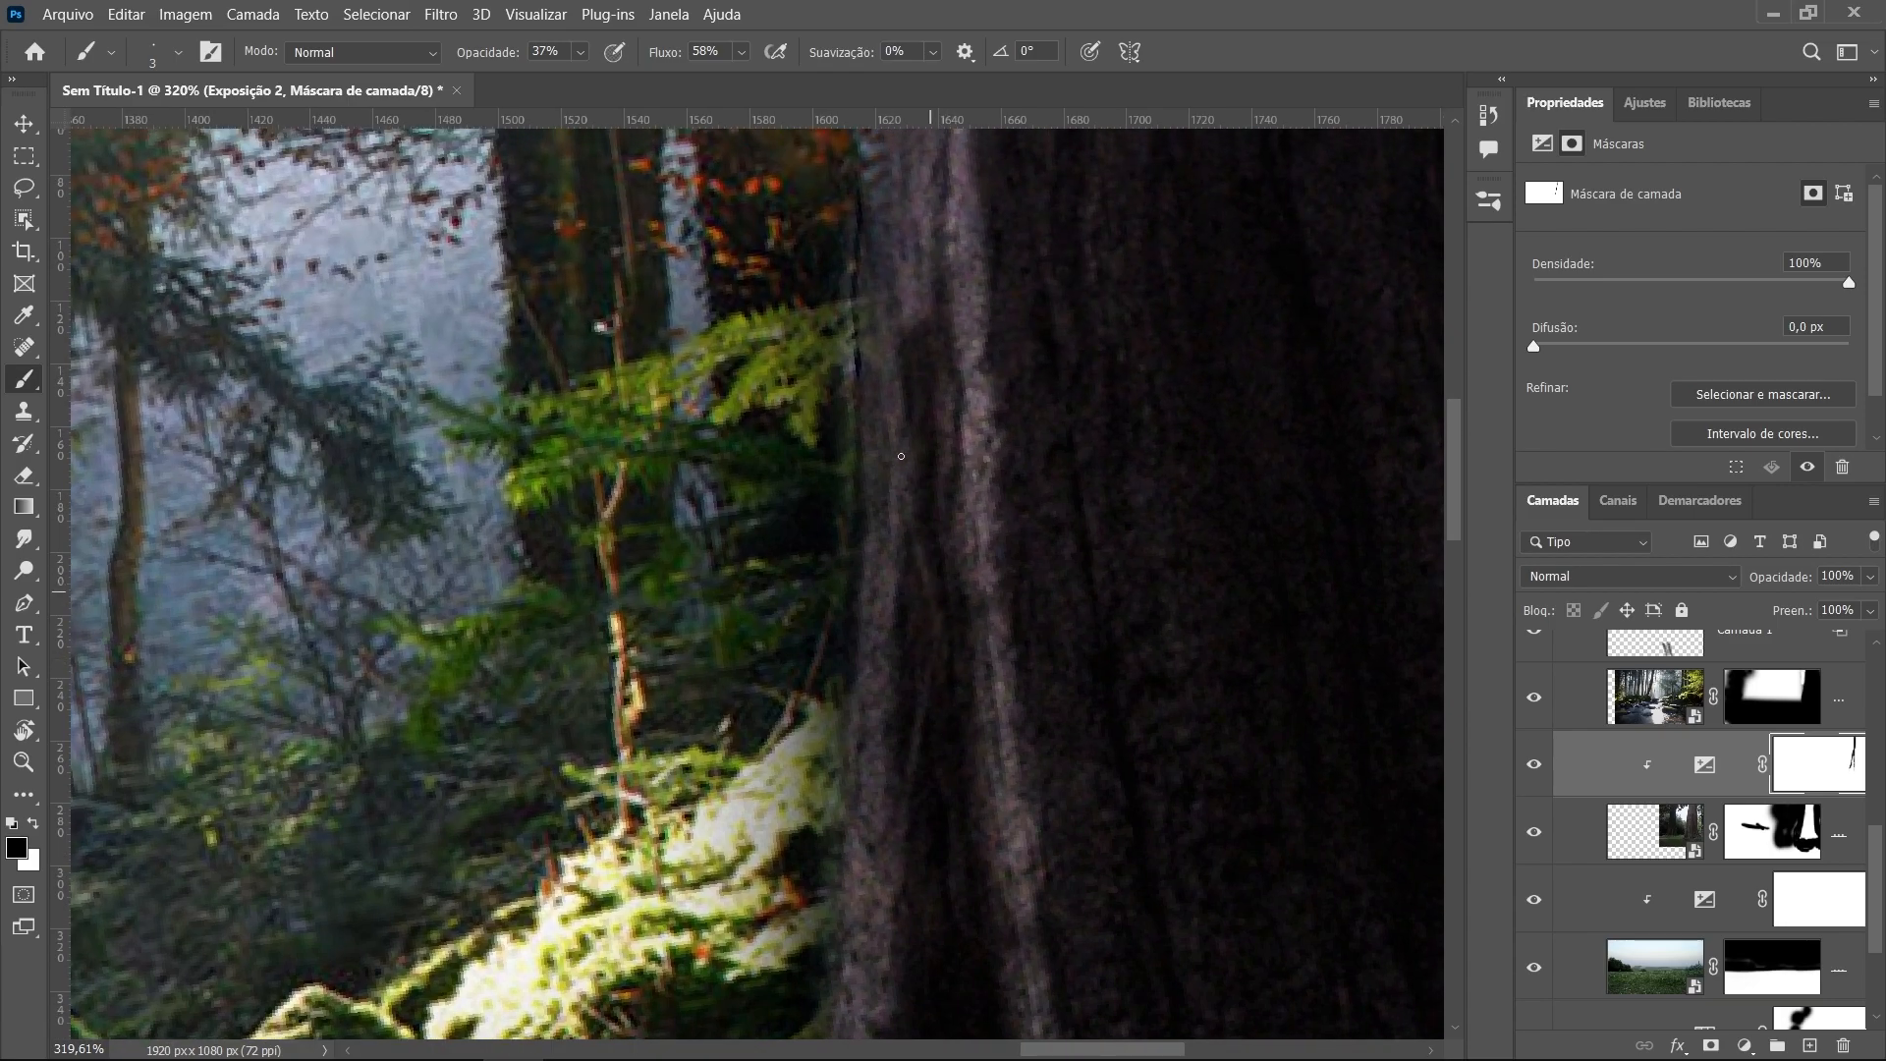
drag(930, 364, 947, 560)
drag(953, 458, 964, 688)
drag(948, 528, 956, 745)
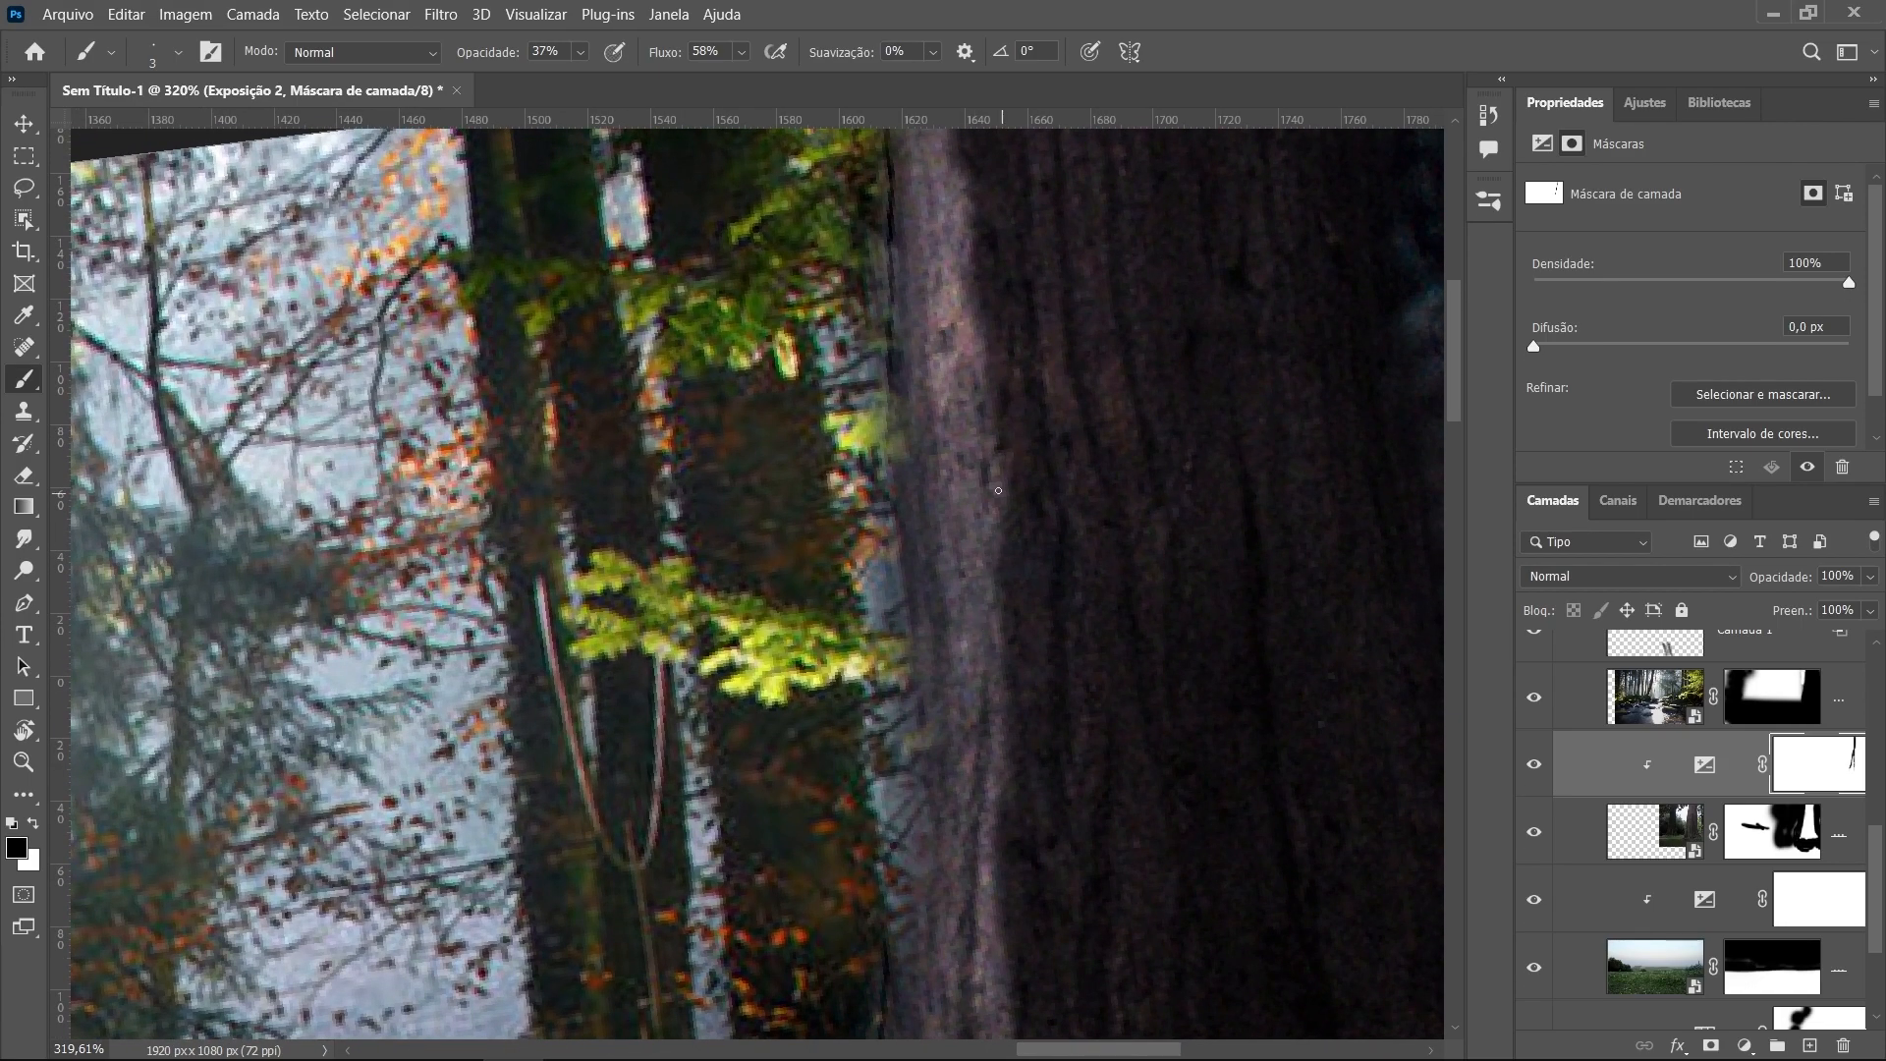
drag(995, 409, 1005, 593)
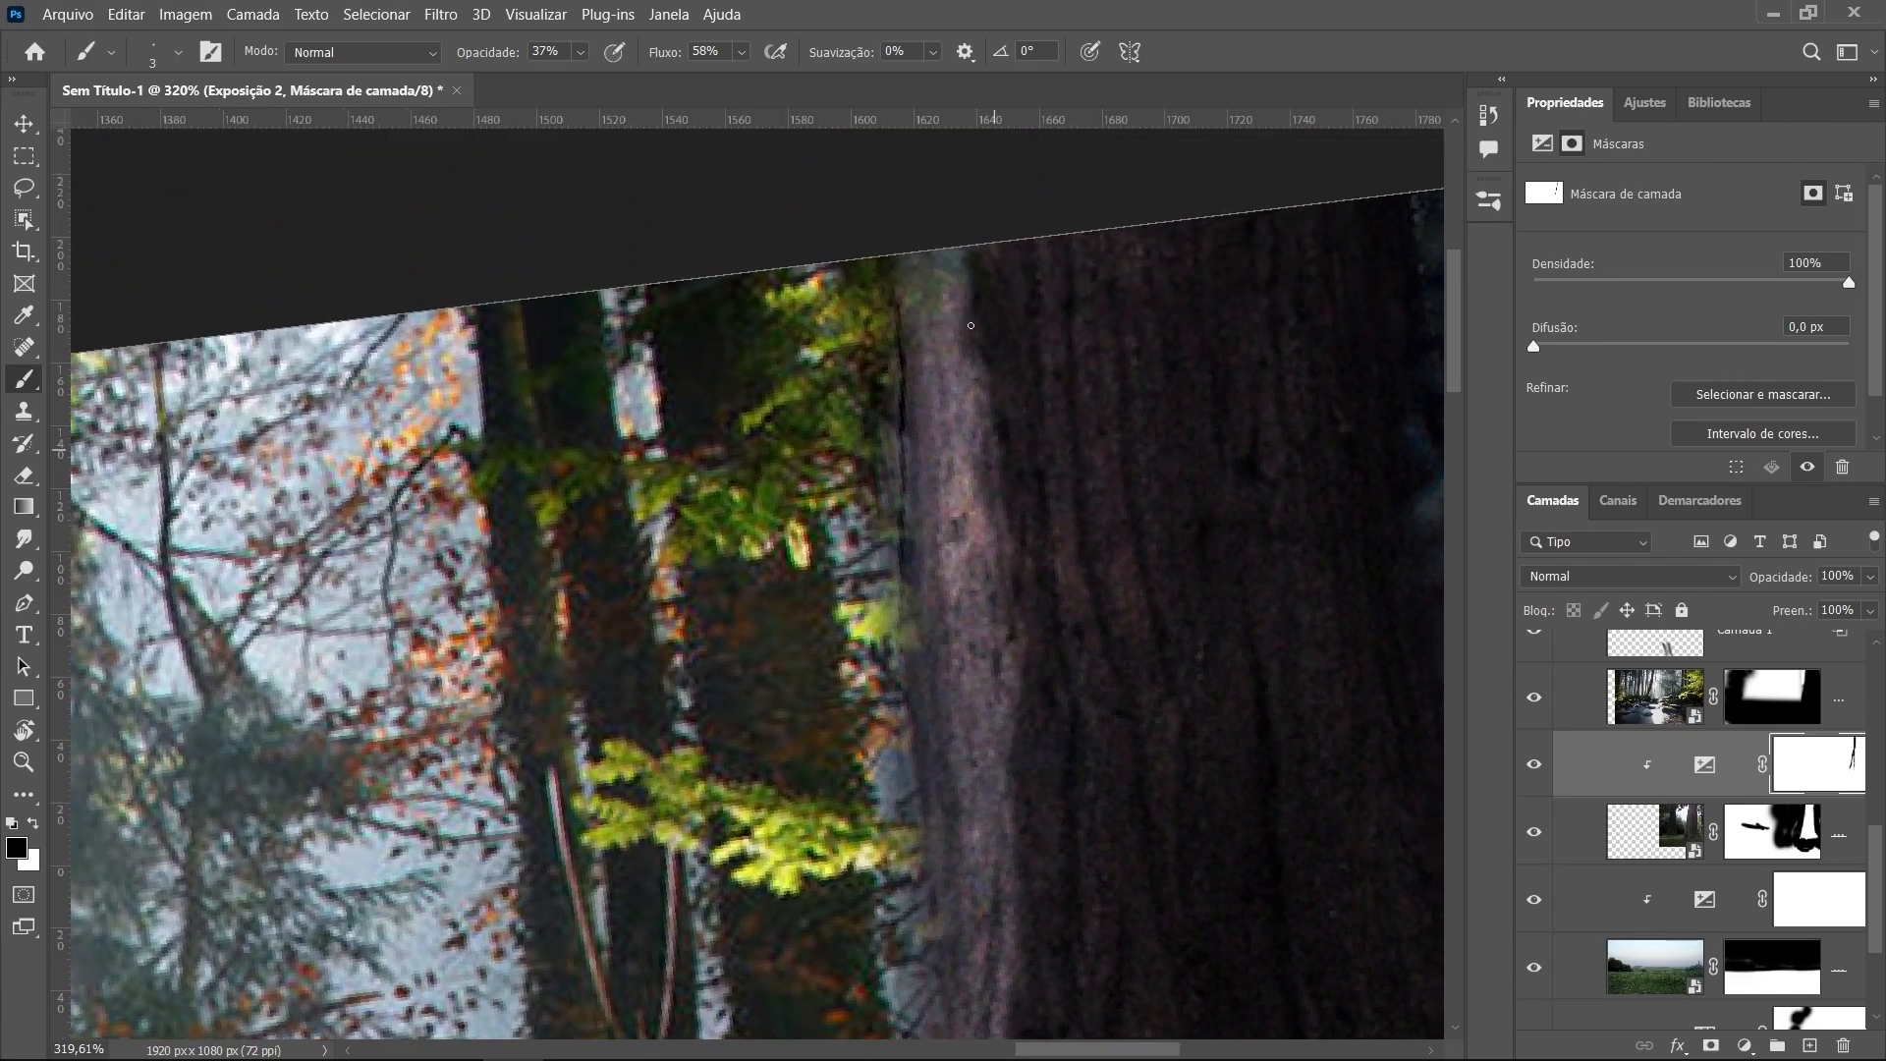
scroll(977, 401, down, 10)
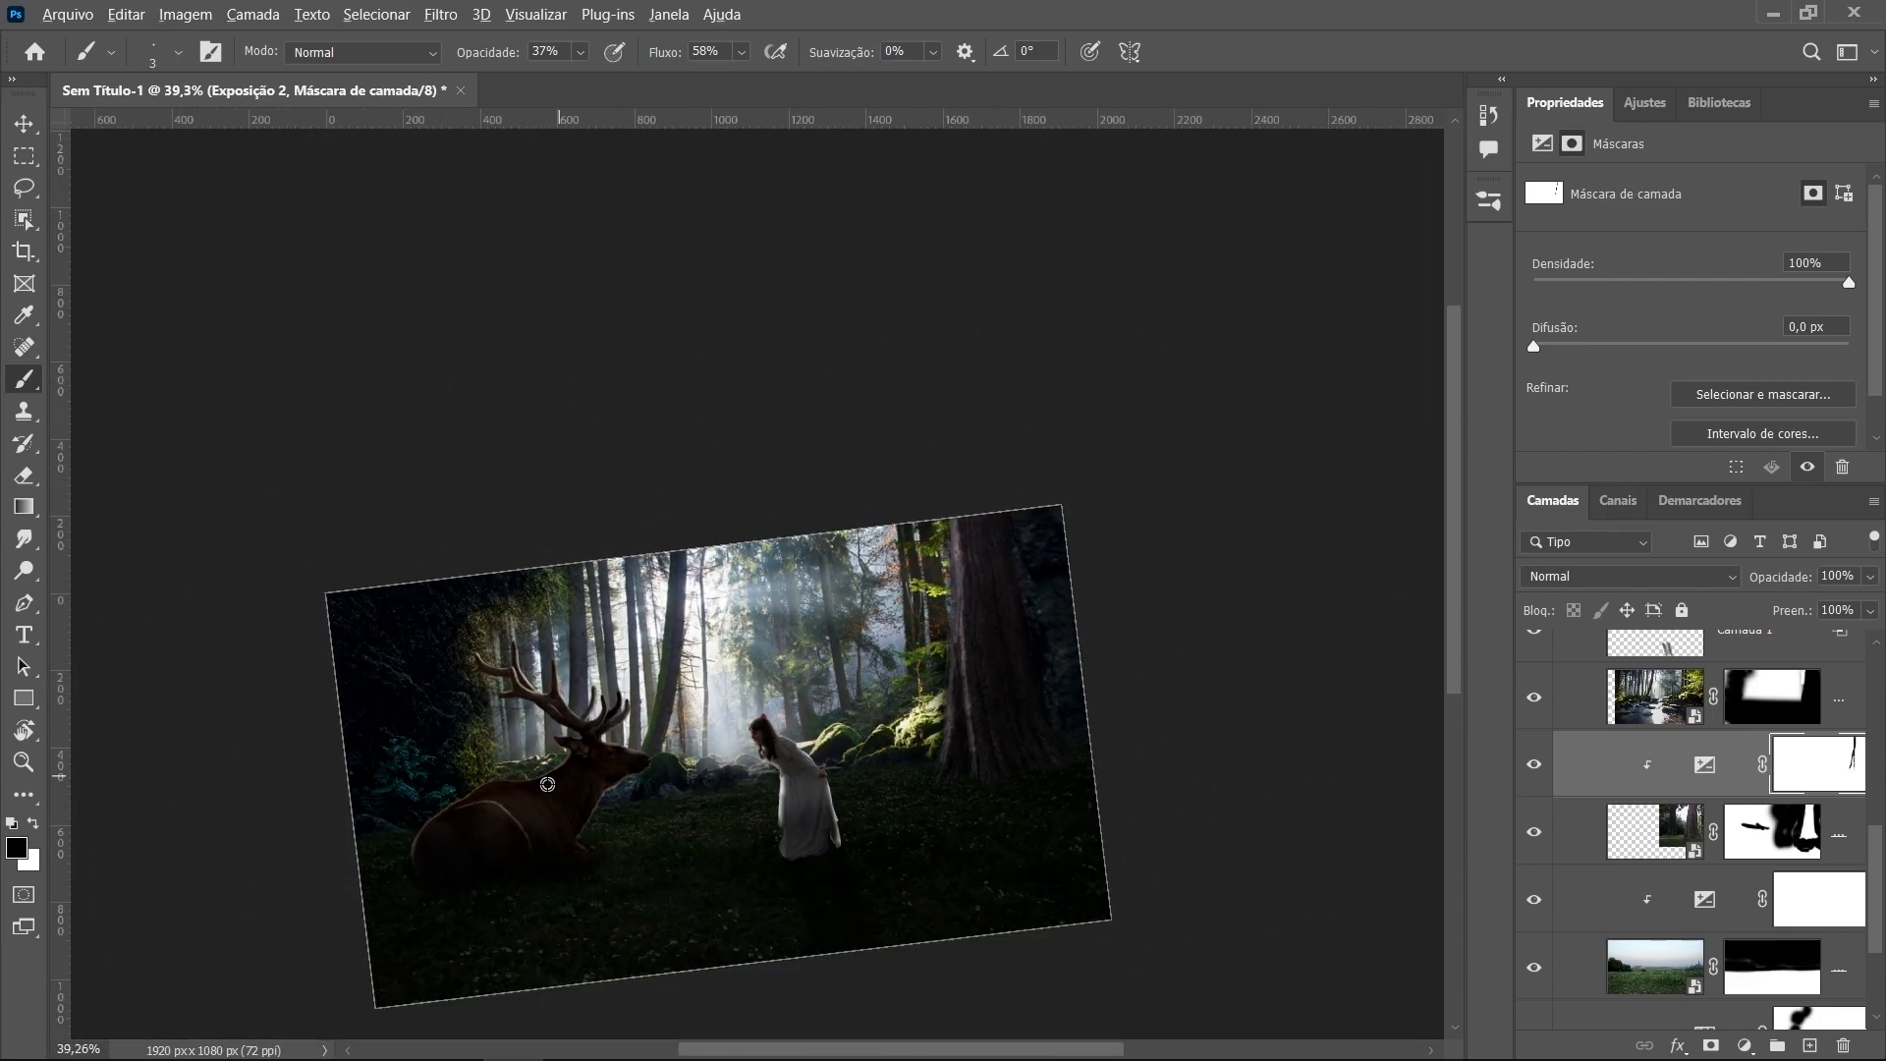
scroll(686, 918, up, 5)
scroll(674, 897, down, 3)
drag(748, 859, 825, 757)
scroll(844, 754, up, 3)
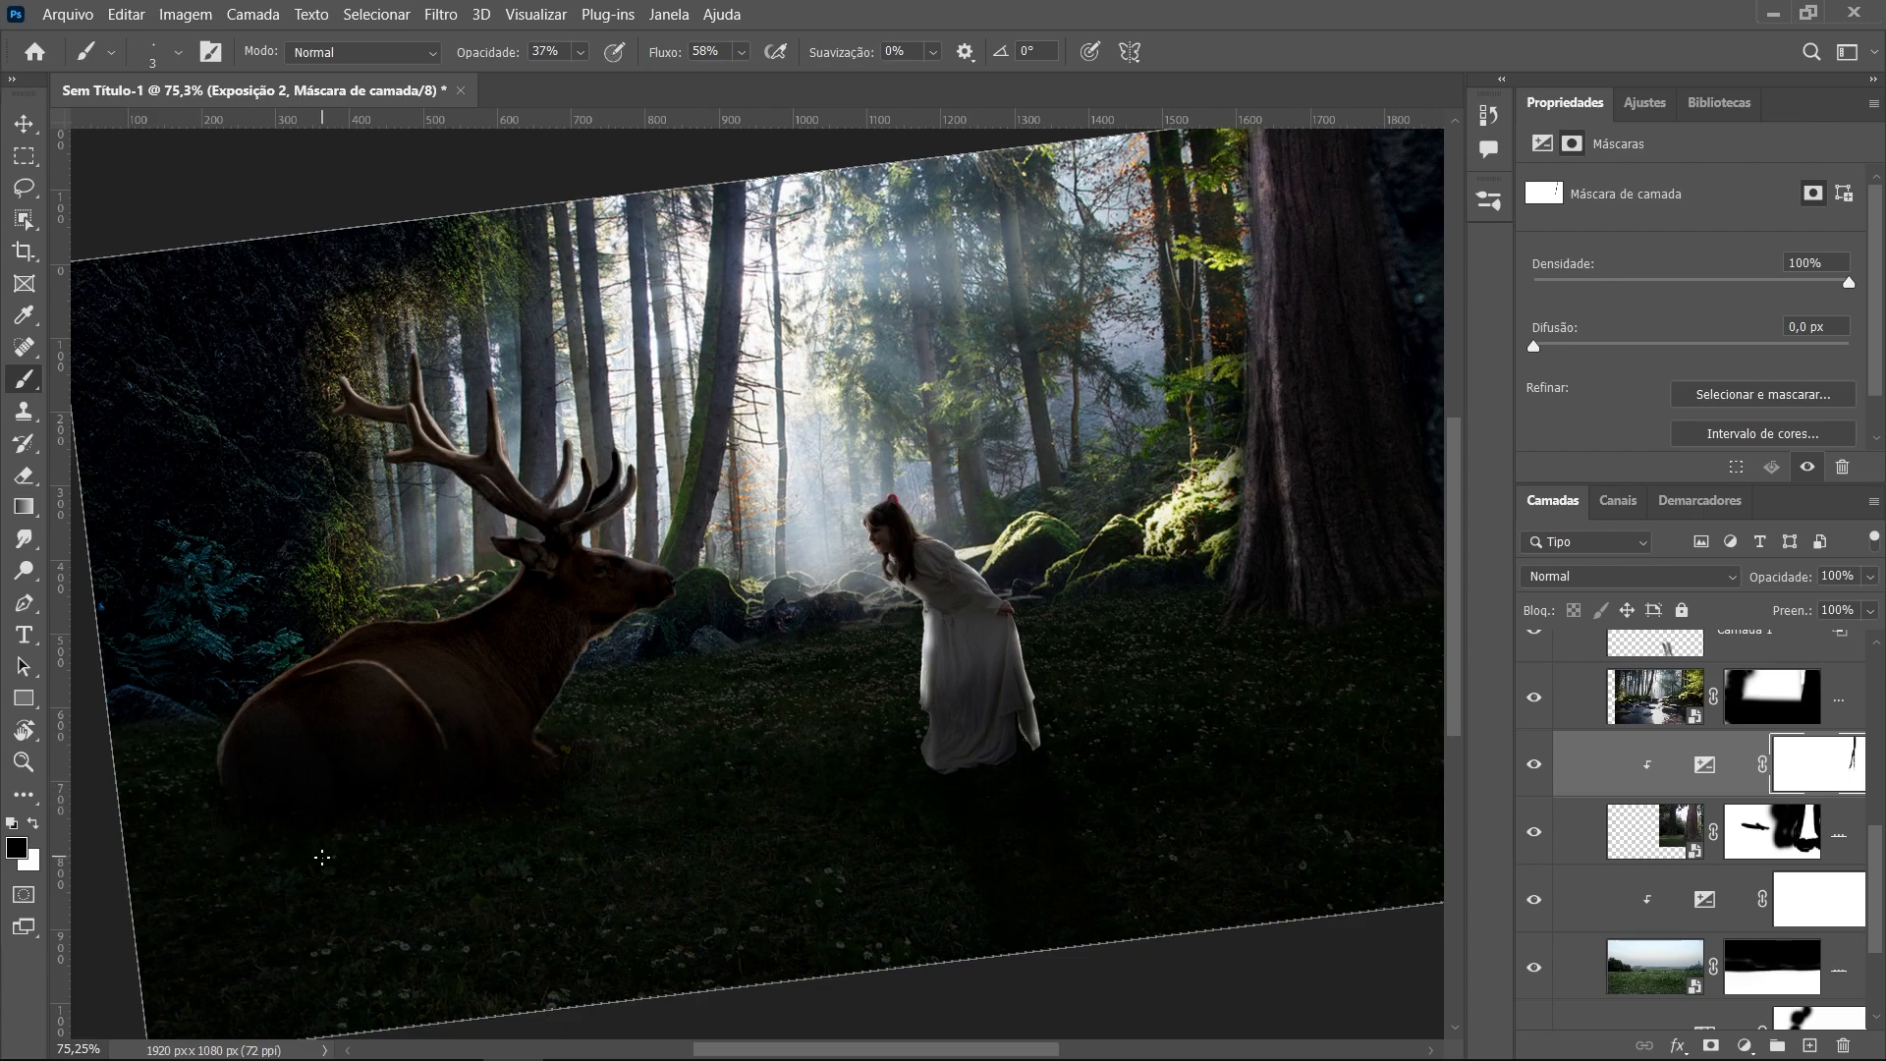
scroll(821, 824, down, 2)
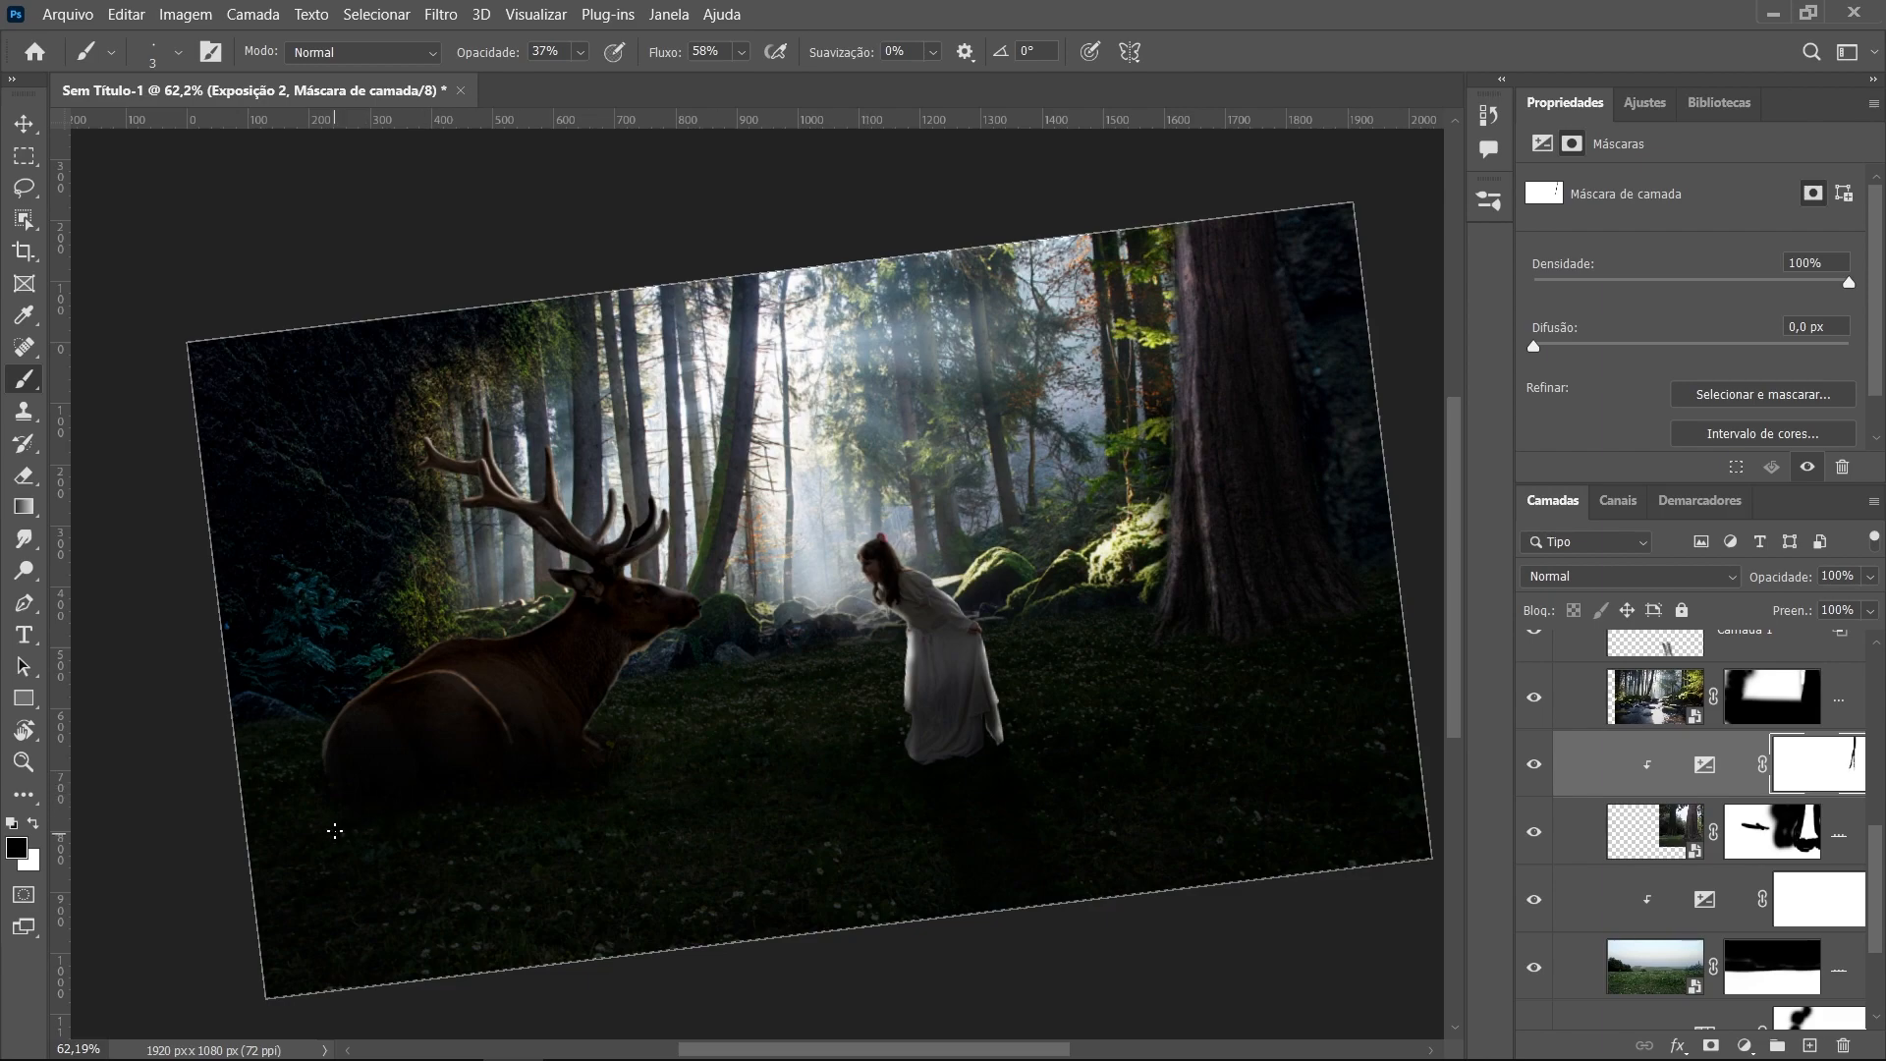
Place Branches.png as an embedded smart object on top of all layers, scaled to 1152 × 374 px across the upper edge
click(68, 15)
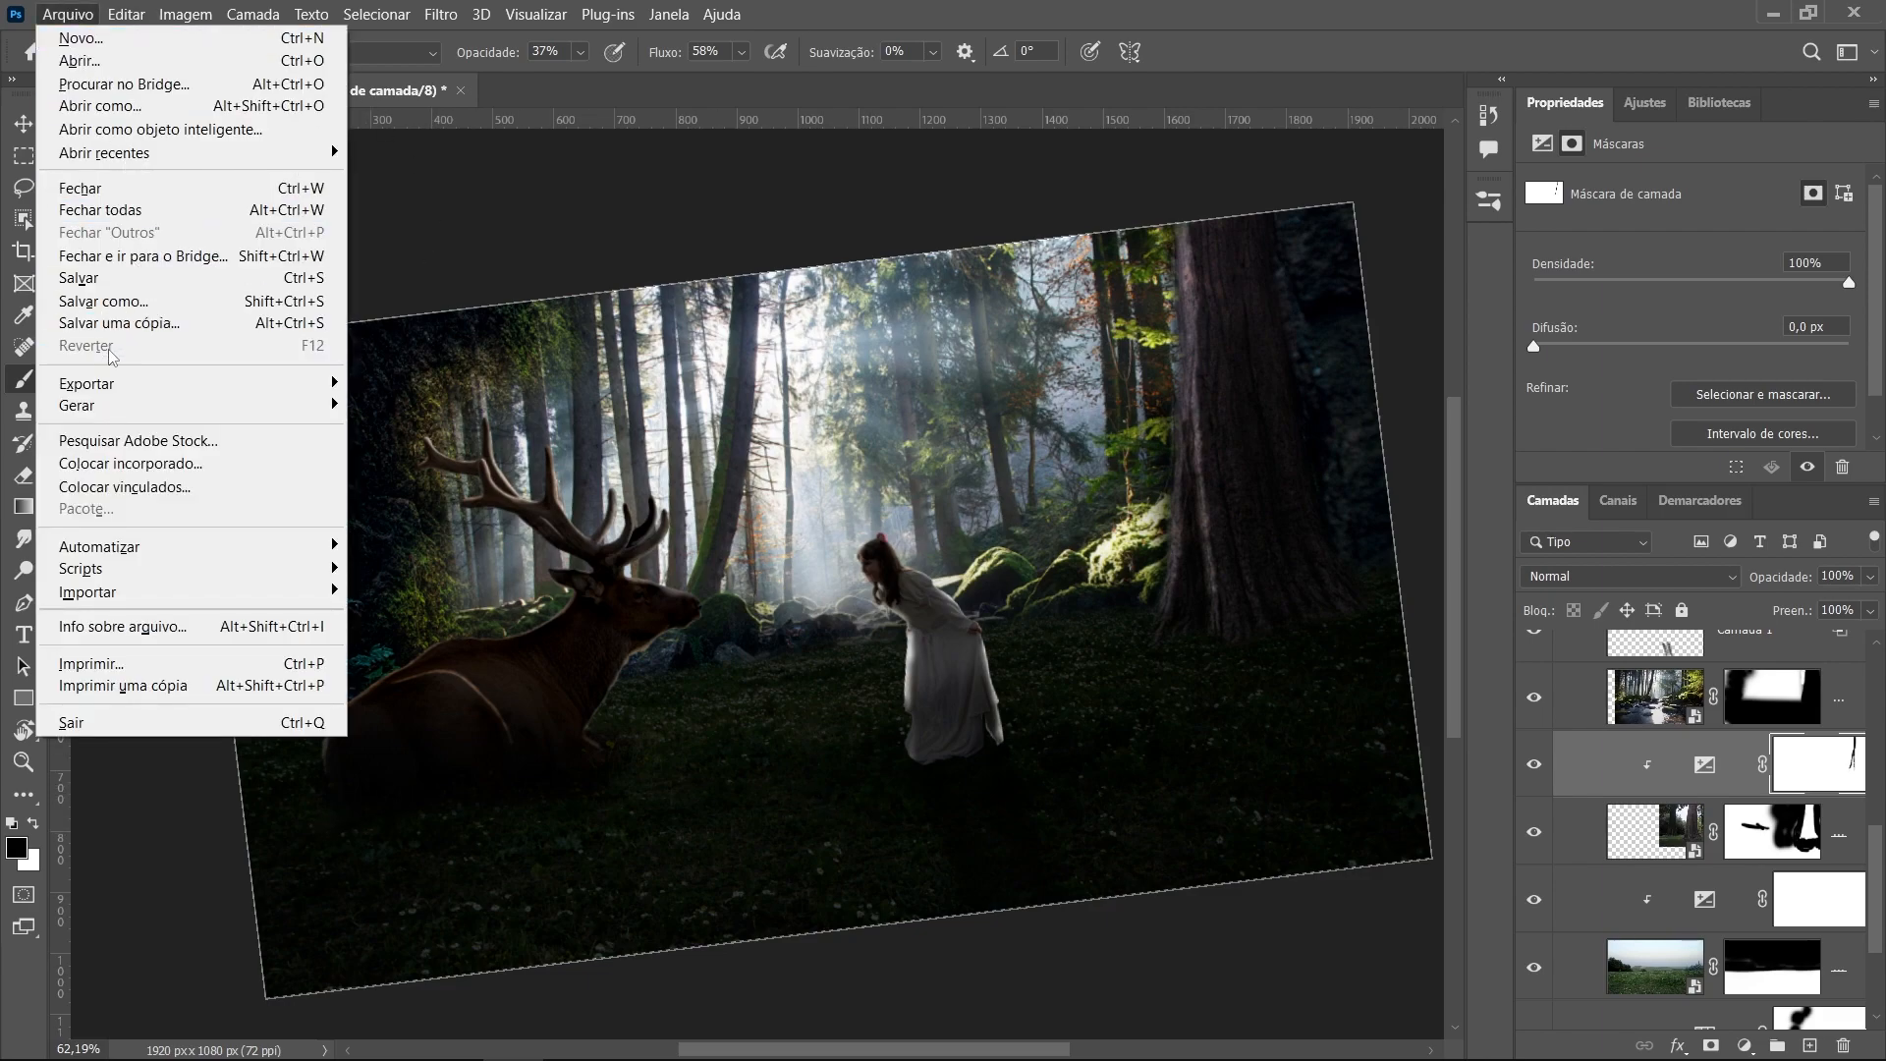
click(149, 464)
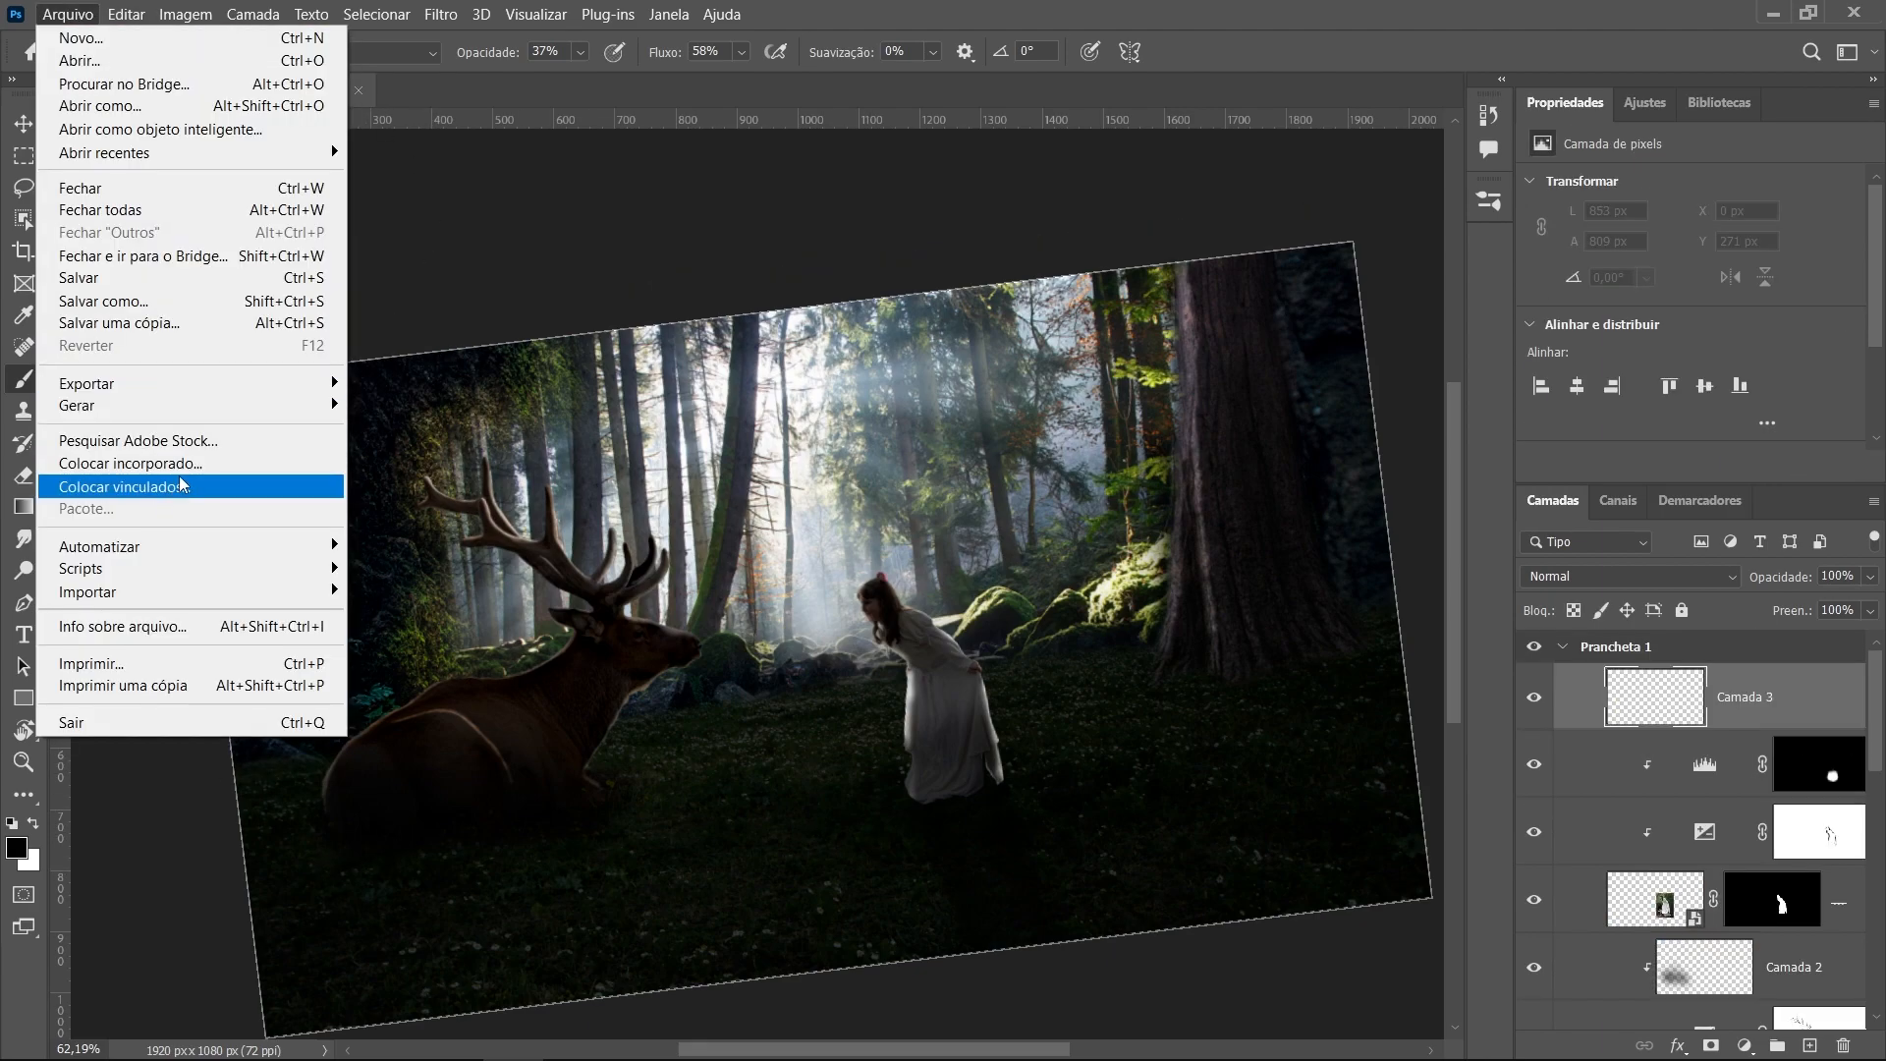
click(182, 483)
key(Escape)
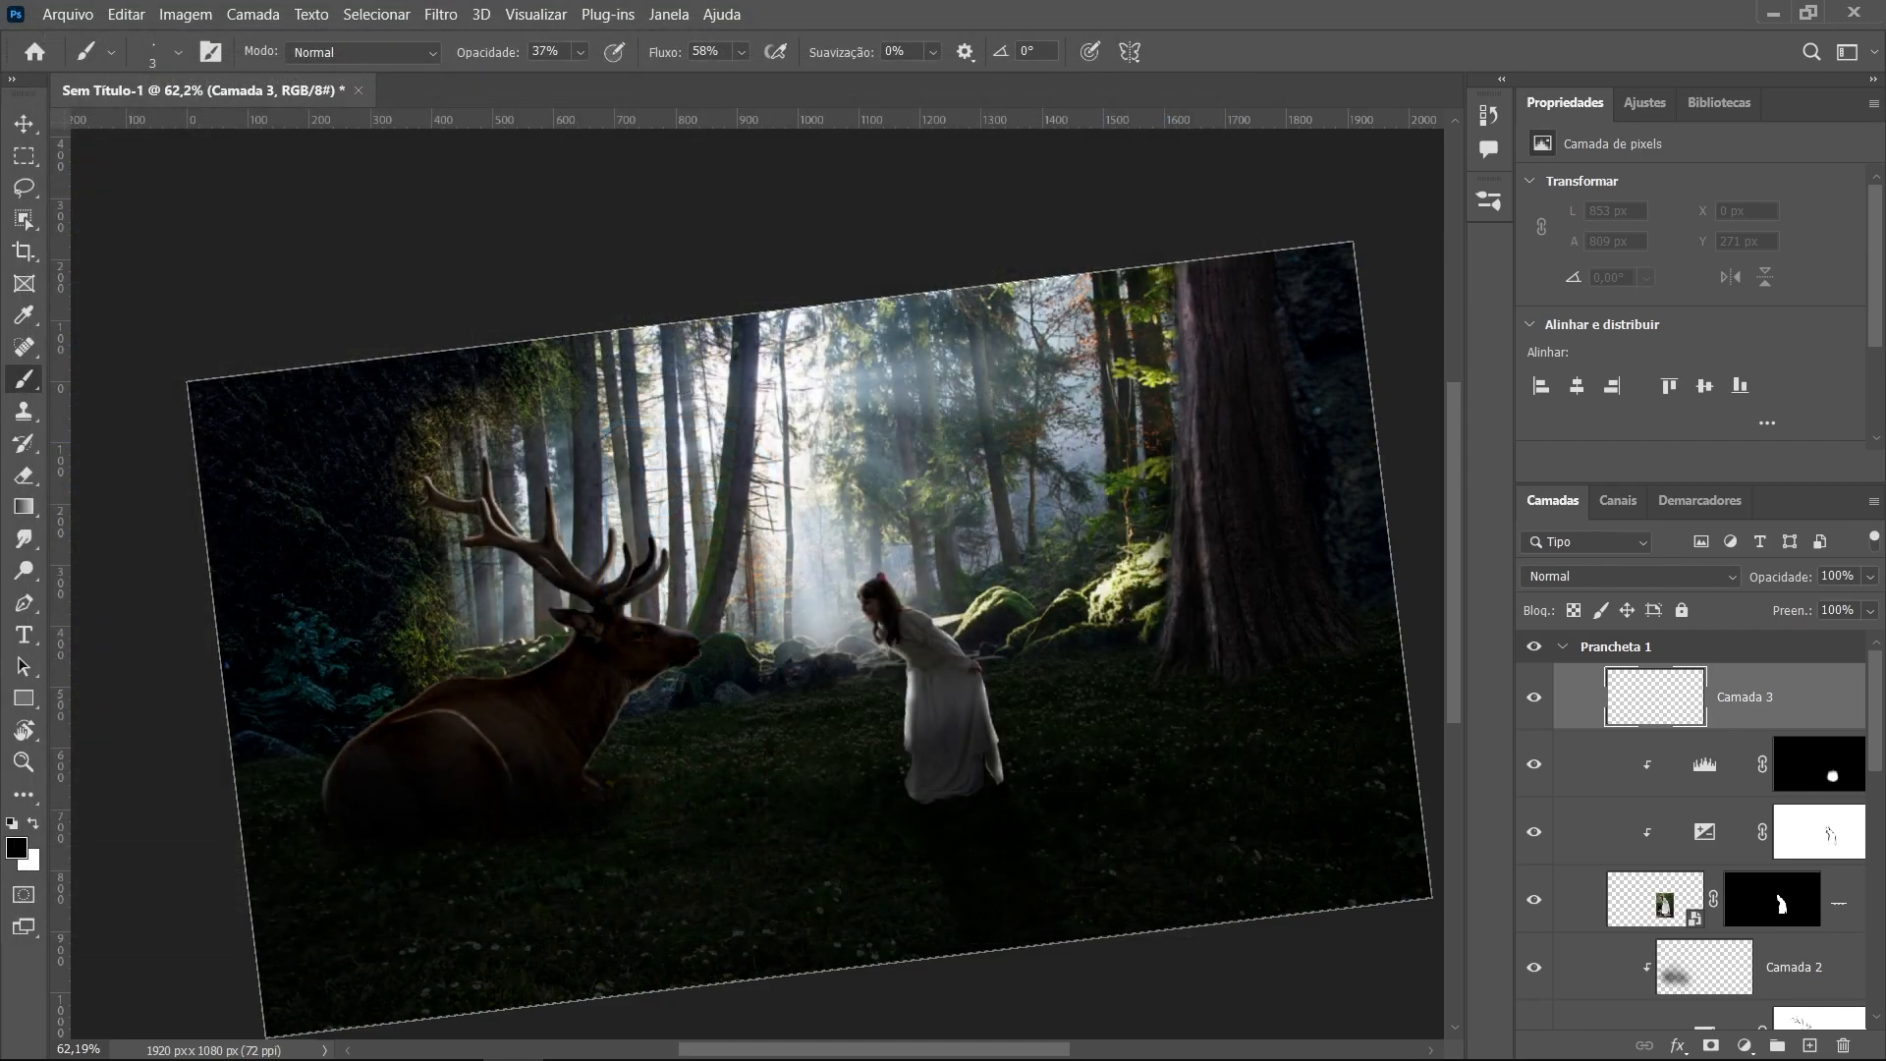
drag(877, 513, 845, 357)
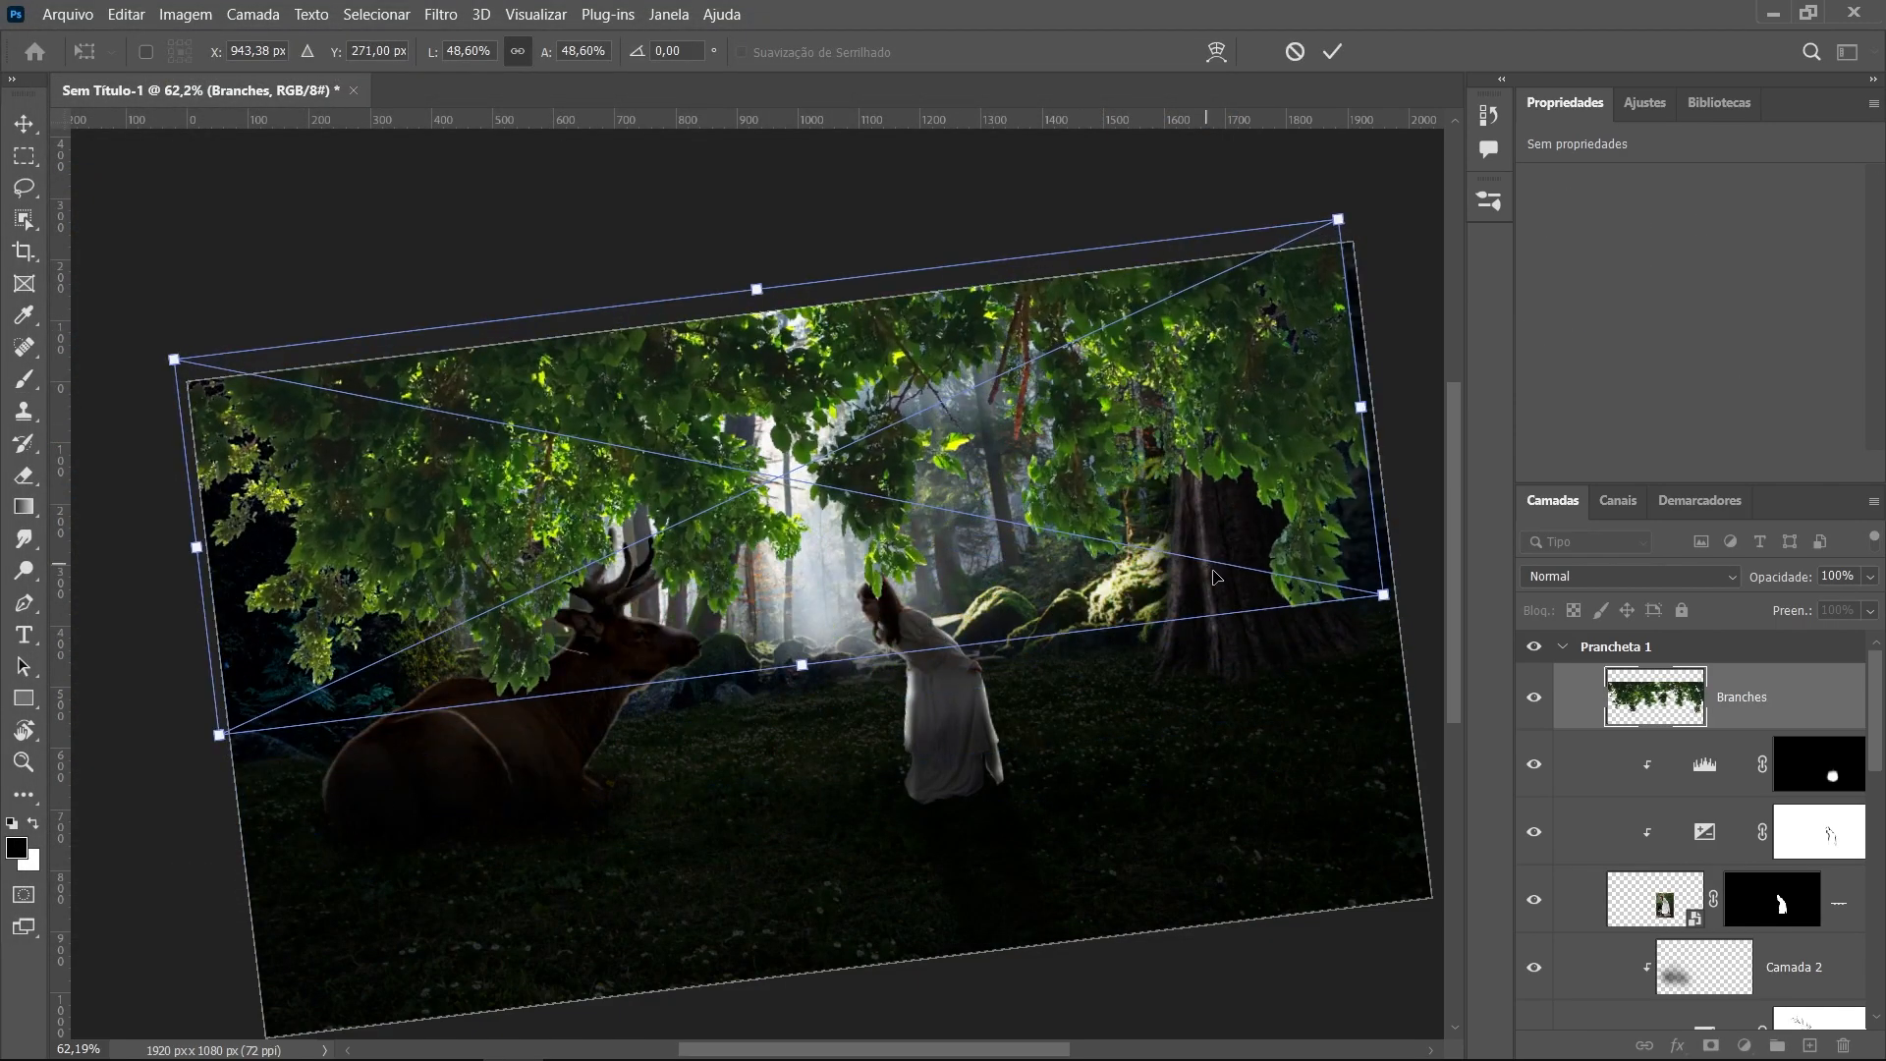
drag(1387, 603, 1112, 373)
key(Return)
Add a Hue/Saturation adjustment layer above the Branches layer
key(b)
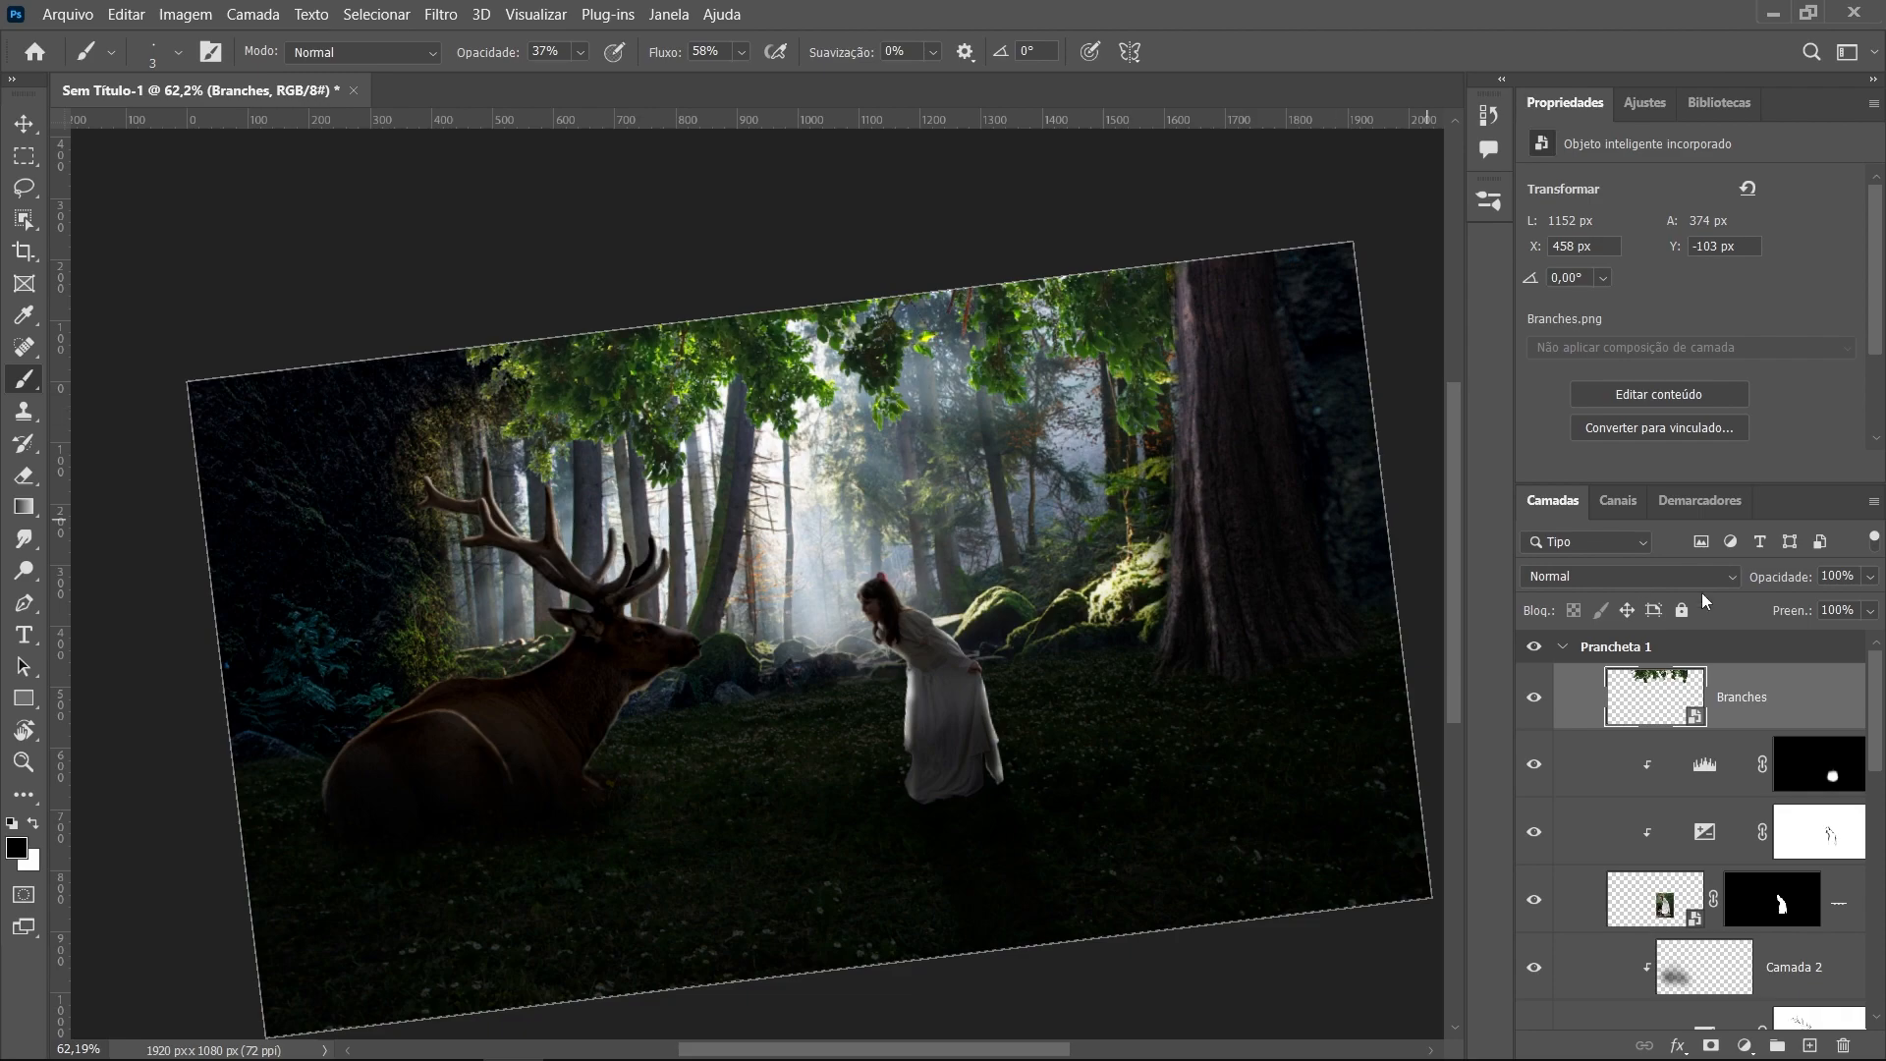
click(1745, 1045)
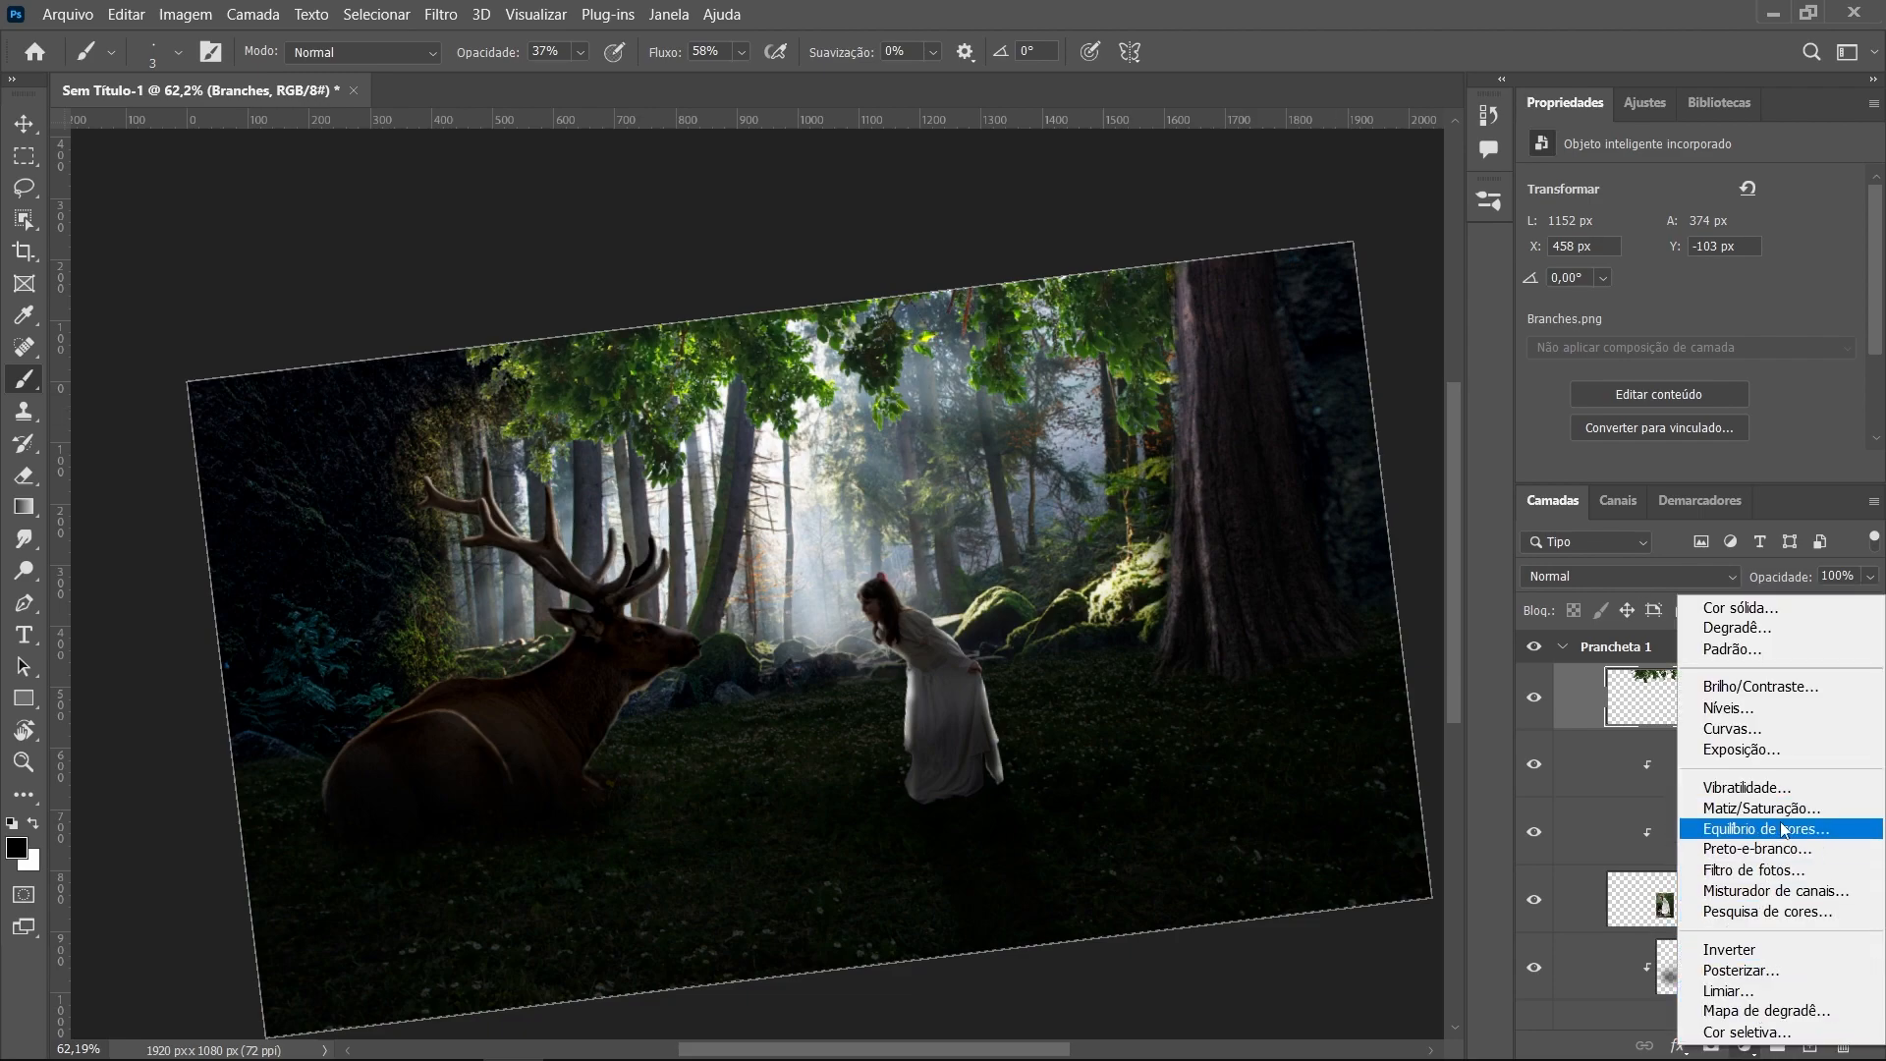
click(1764, 807)
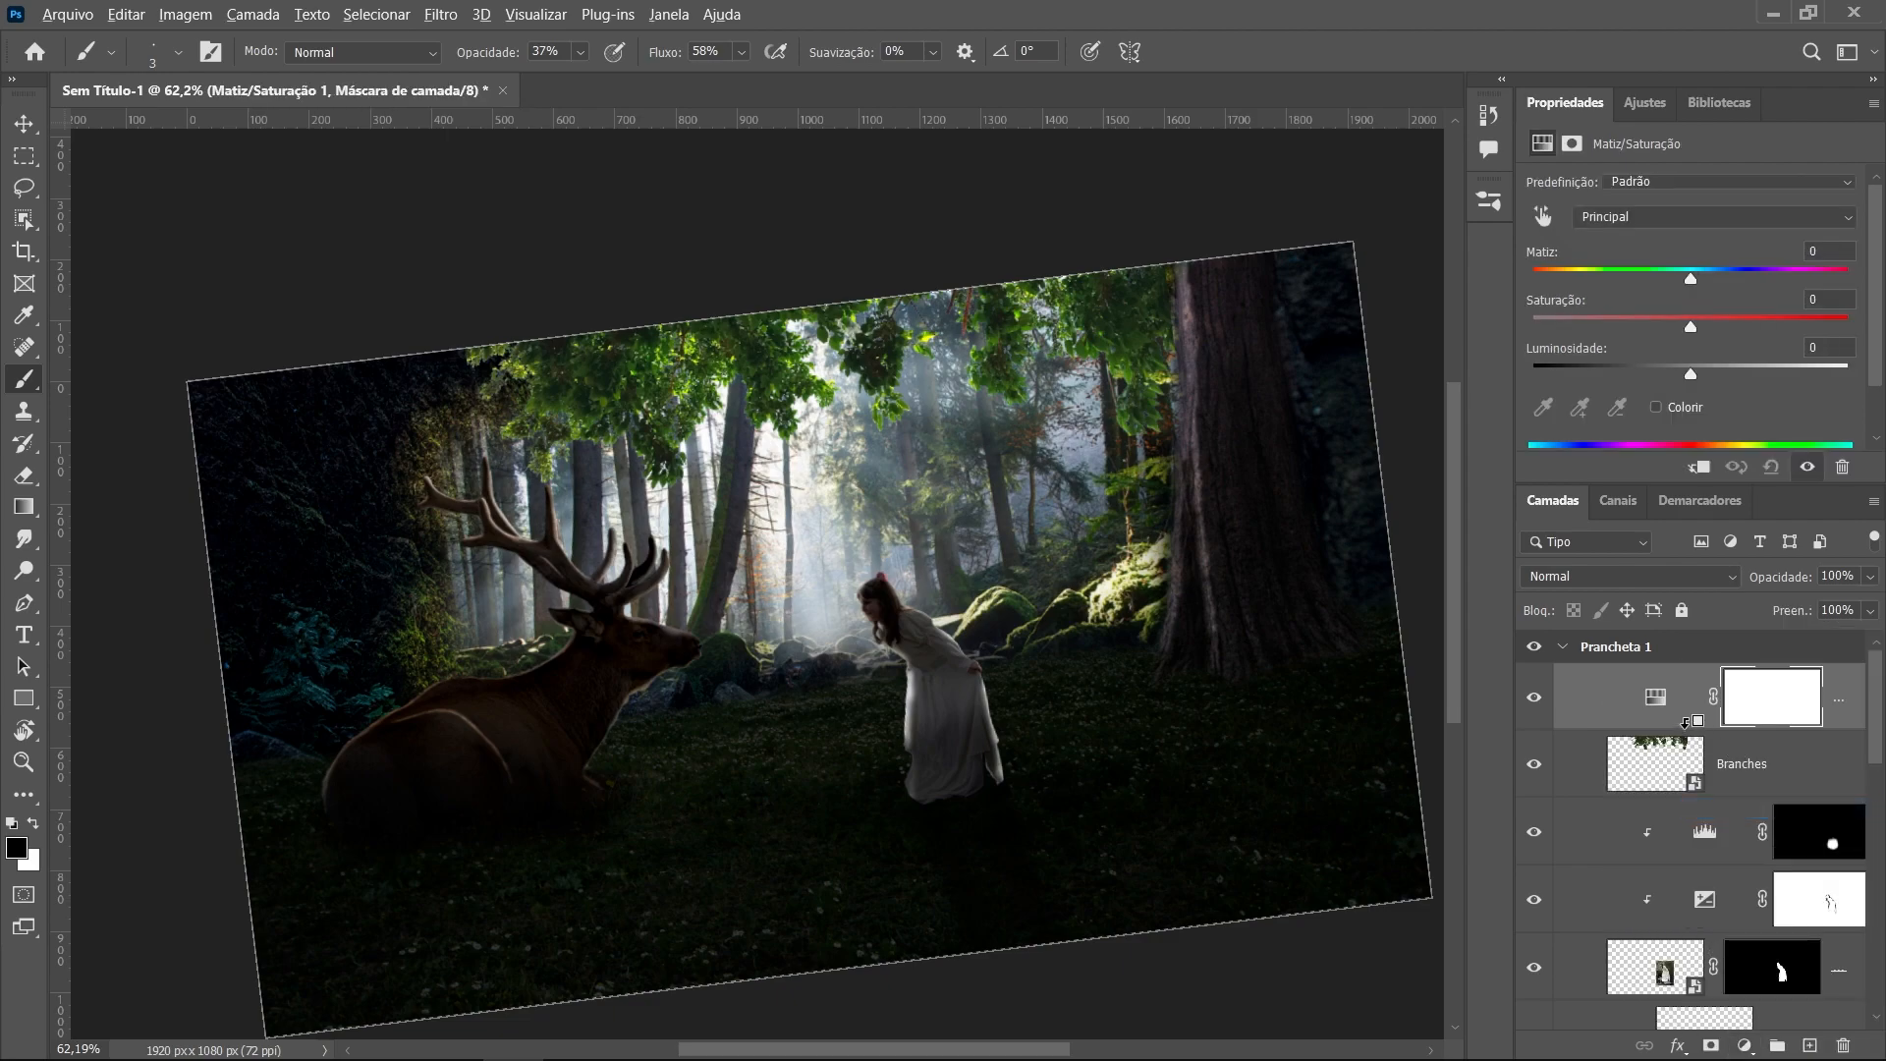
Clip the Hue/Saturation adjustment to the Branches layer and set its hue to -27 and lightness to -62
alt+click(1685, 723)
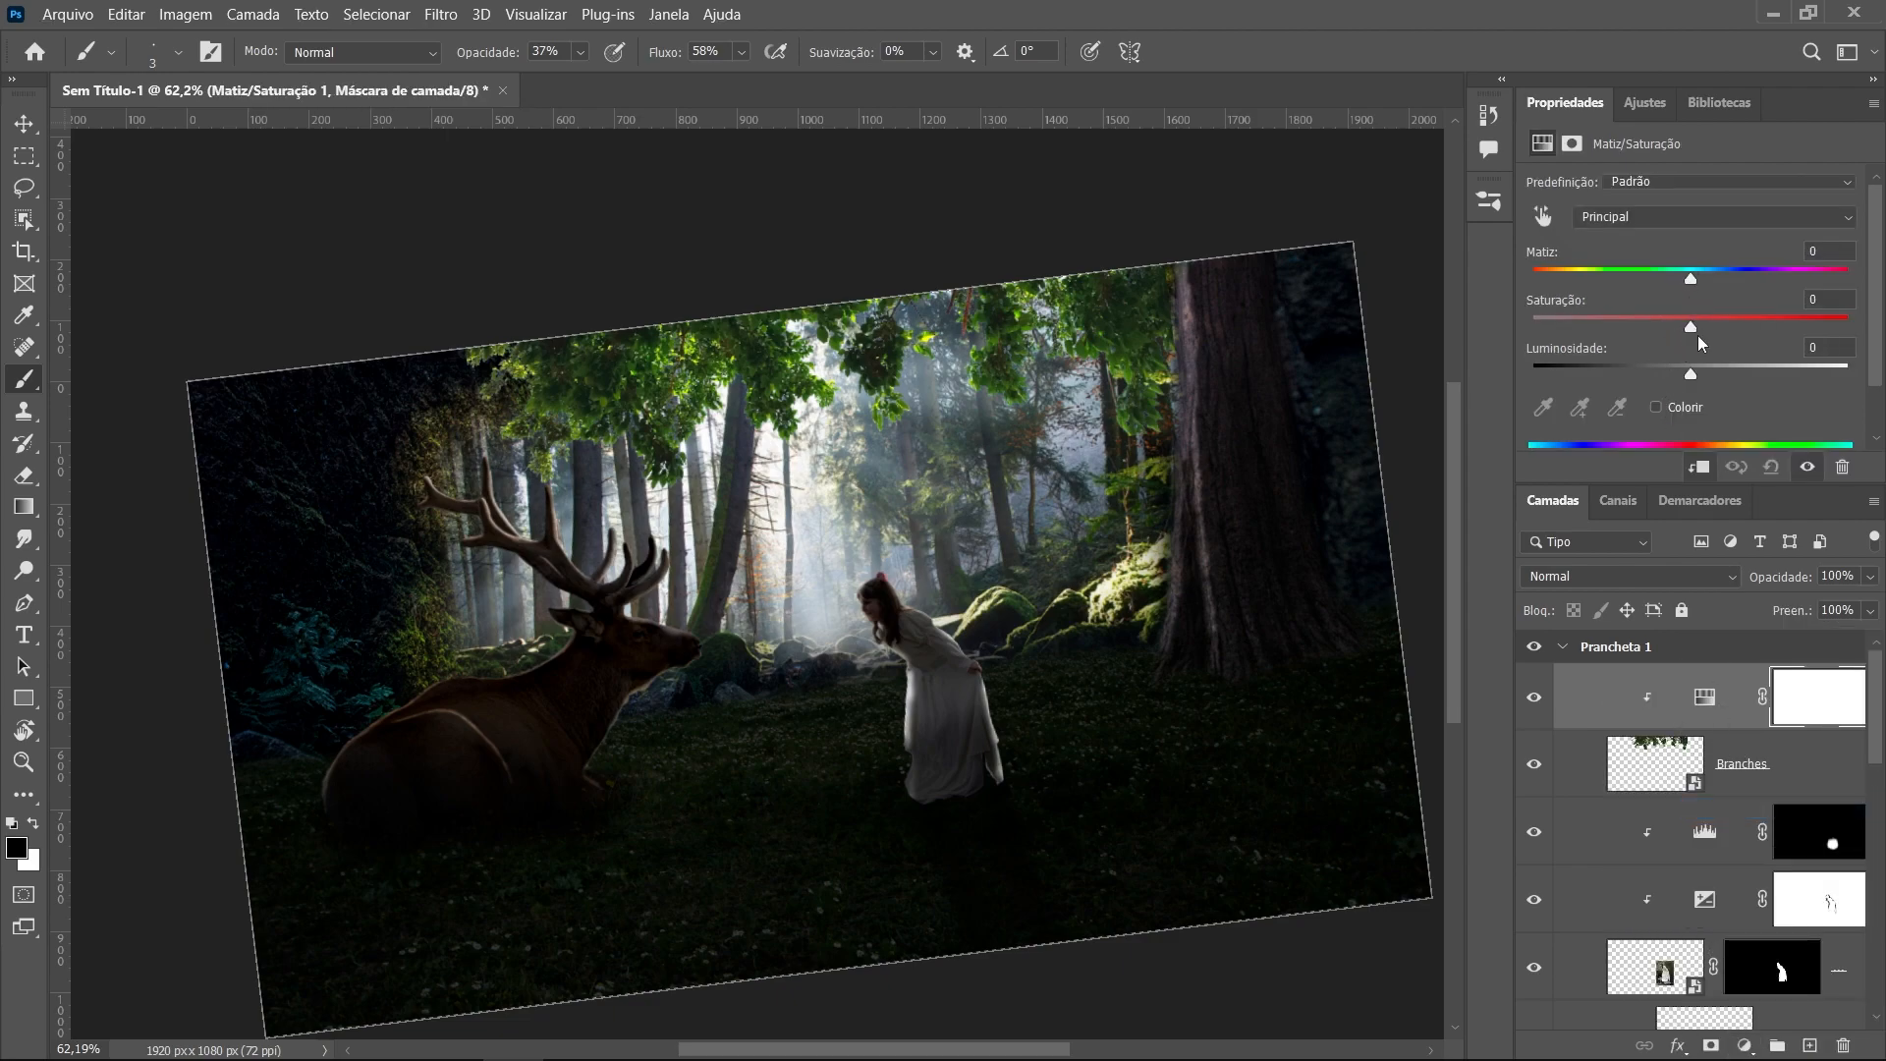
drag(1692, 371, 1577, 378)
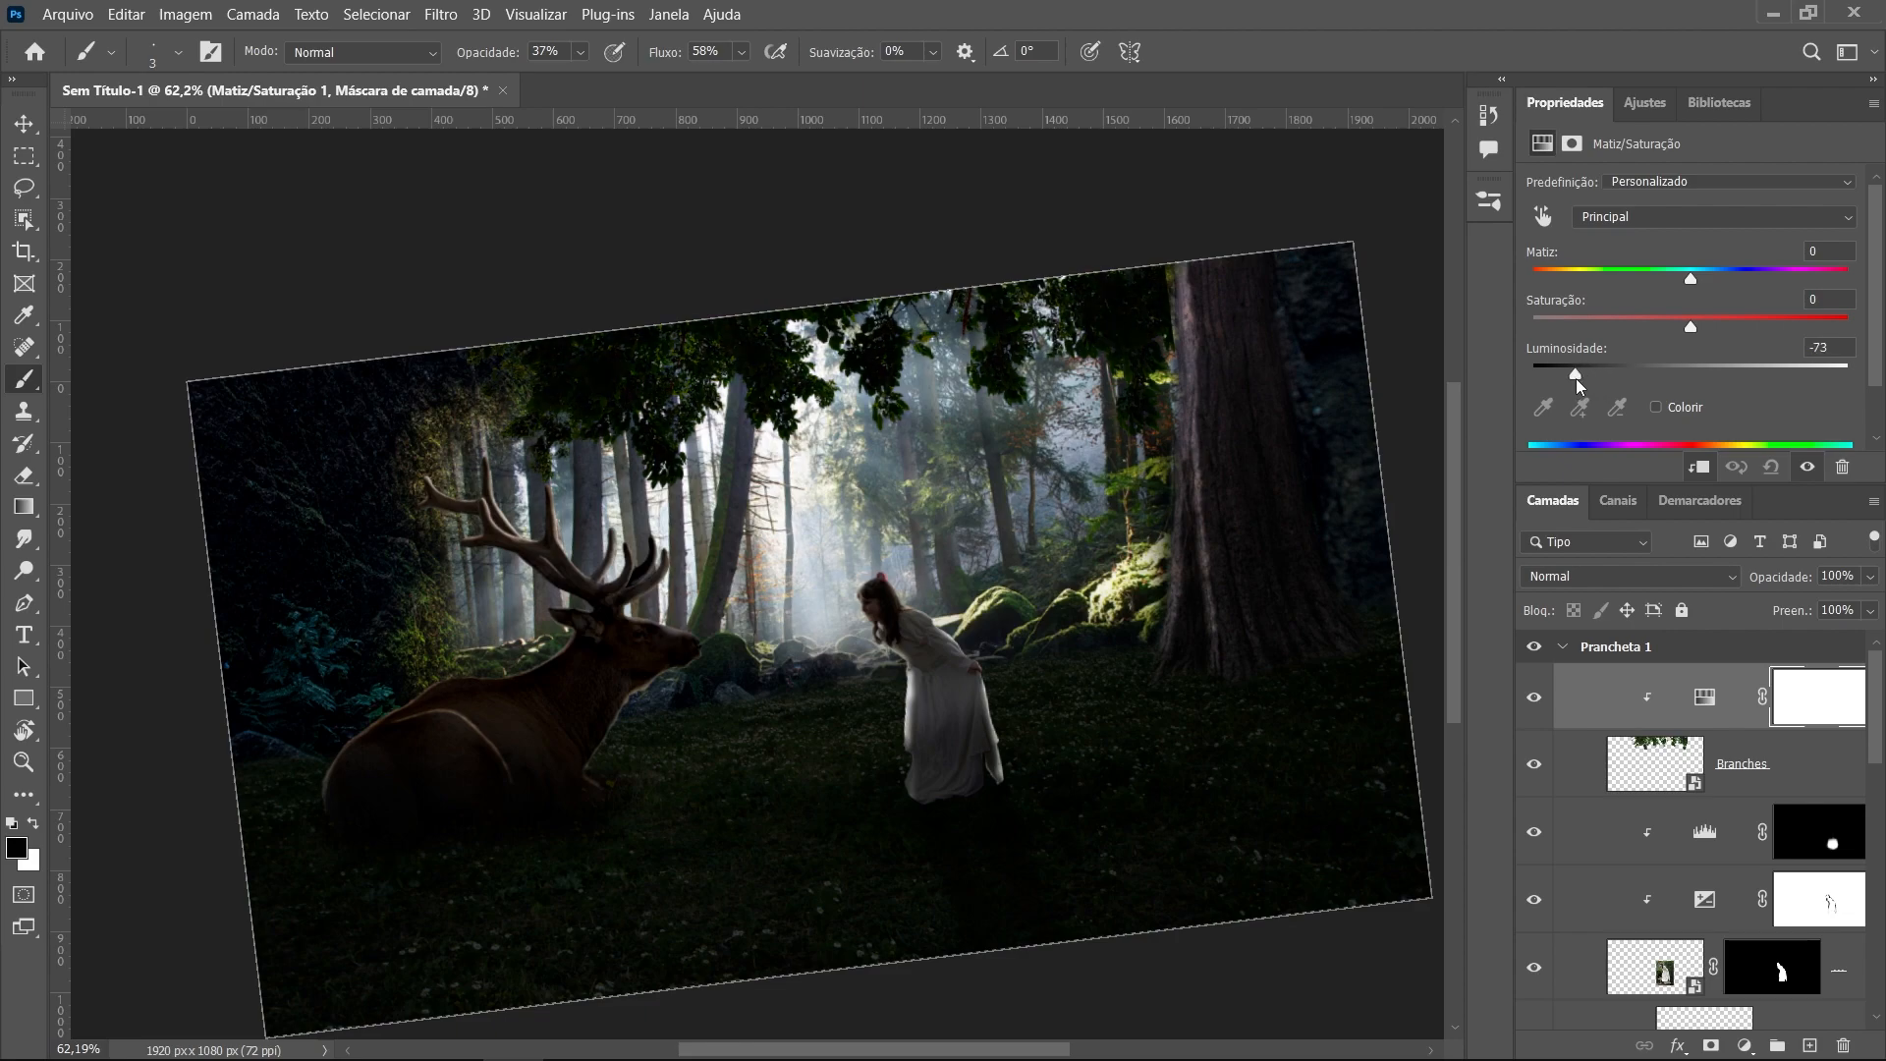
drag(1568, 381, 1587, 385)
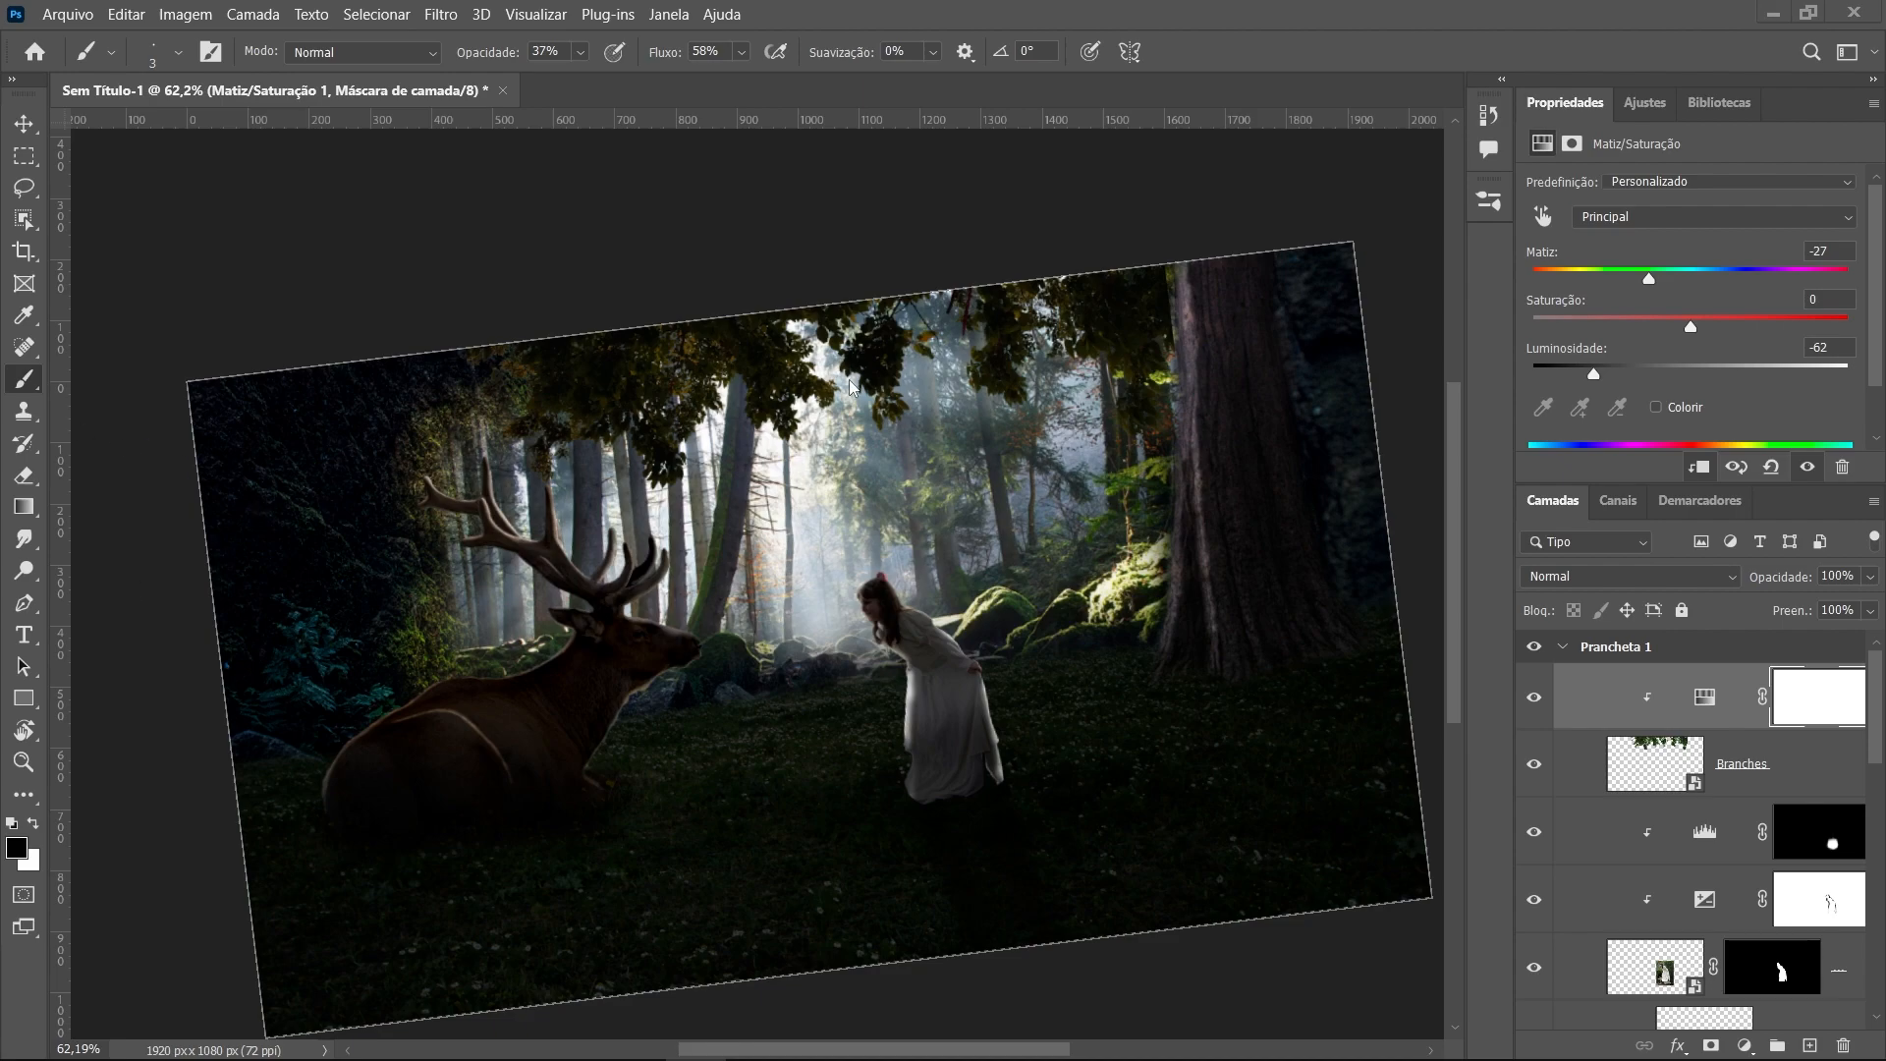
Place Lotus.jpg as an embedded smart object, scaled to 24.96% (998 × 571 px) over the area around the girl
click(83, 14)
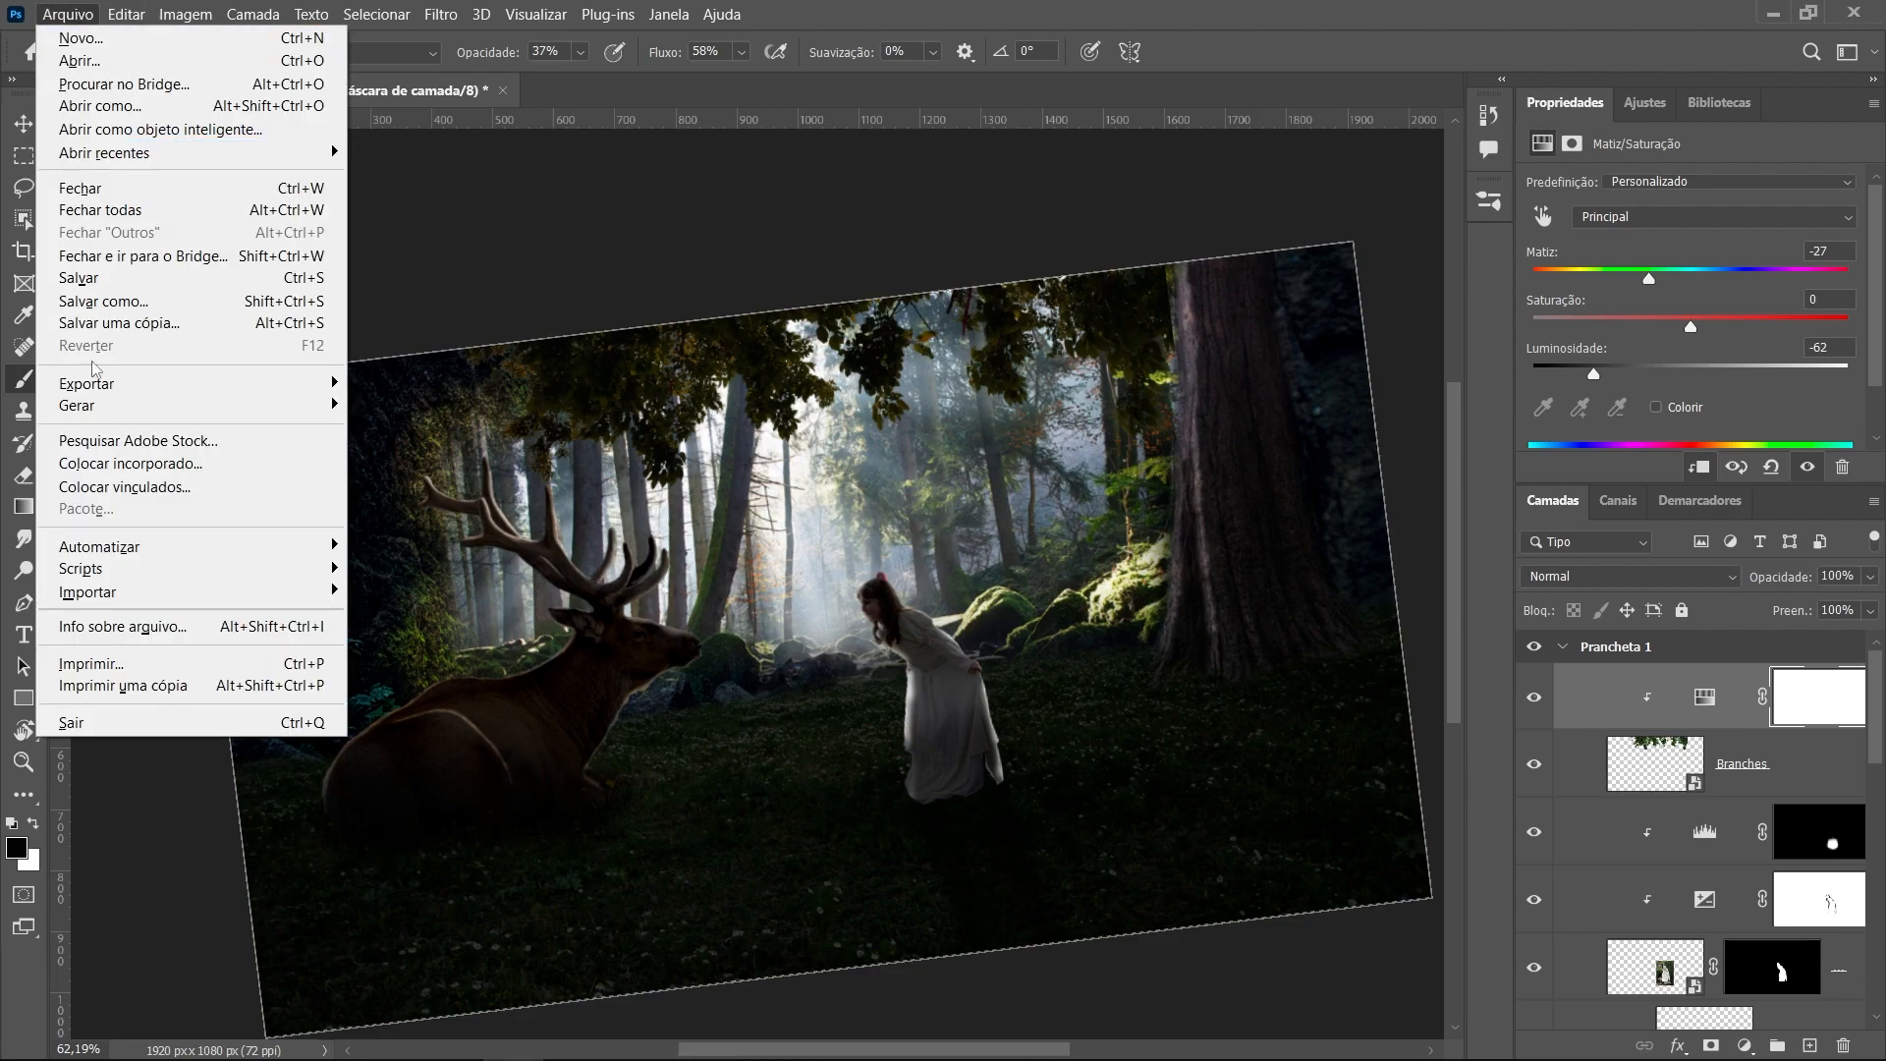
click(148, 461)
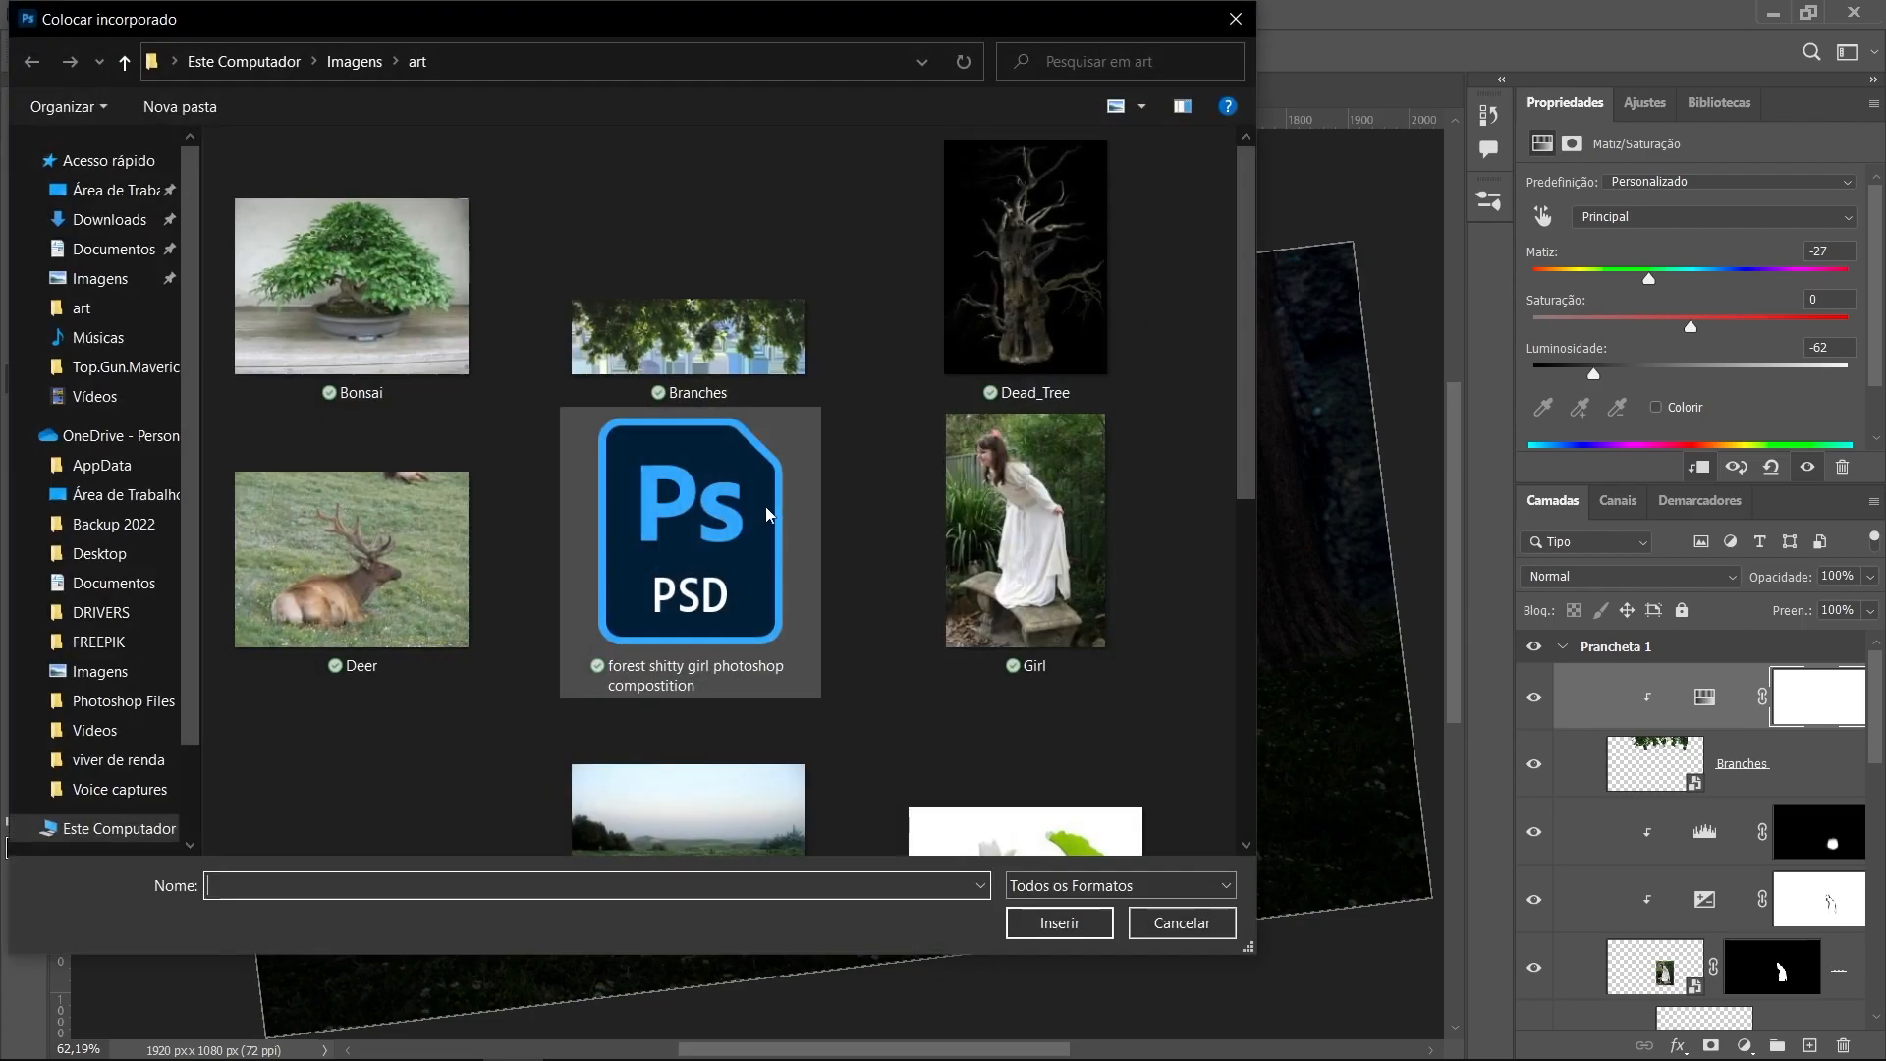
scroll(650, 566, down, 5)
scroll(650, 567, up, 1)
click(1105, 236)
click(1060, 924)
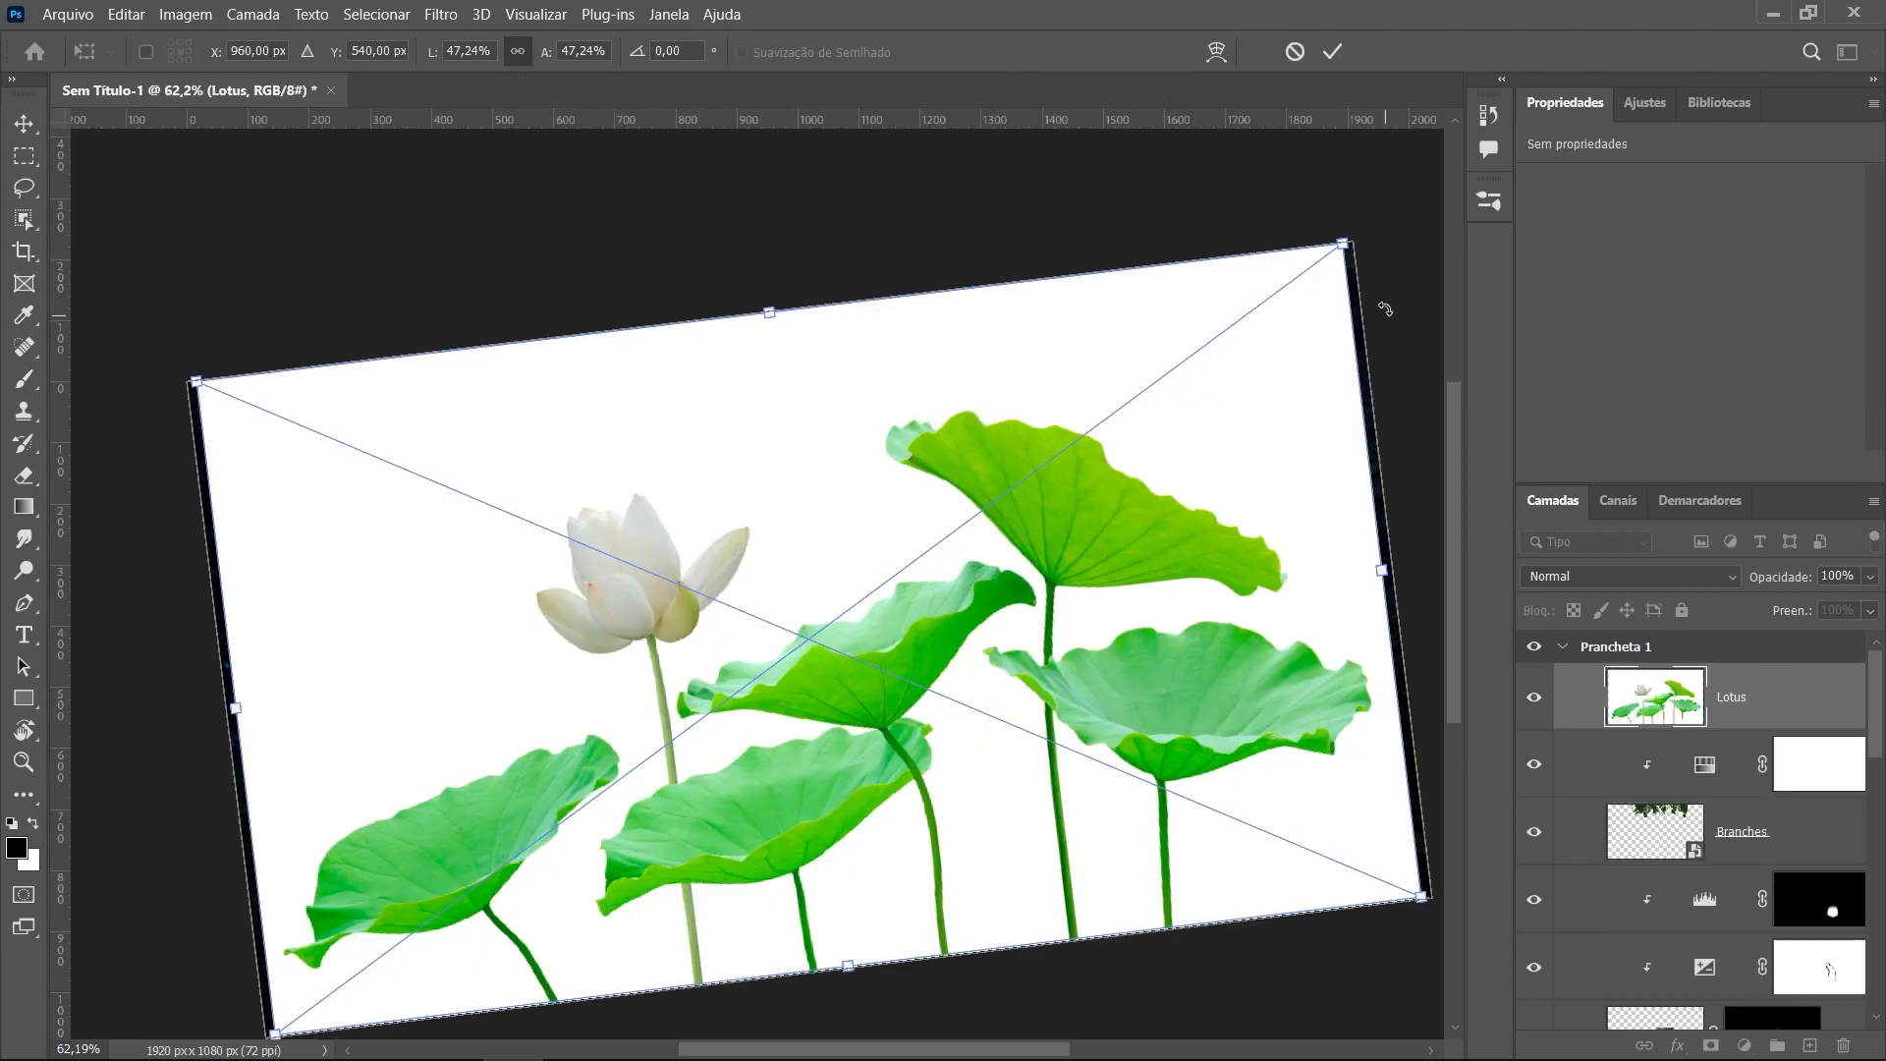
drag(1351, 248, 1272, 316)
drag(1154, 461, 1096, 521)
drag(1201, 331, 1249, 292)
drag(1163, 507, 1126, 525)
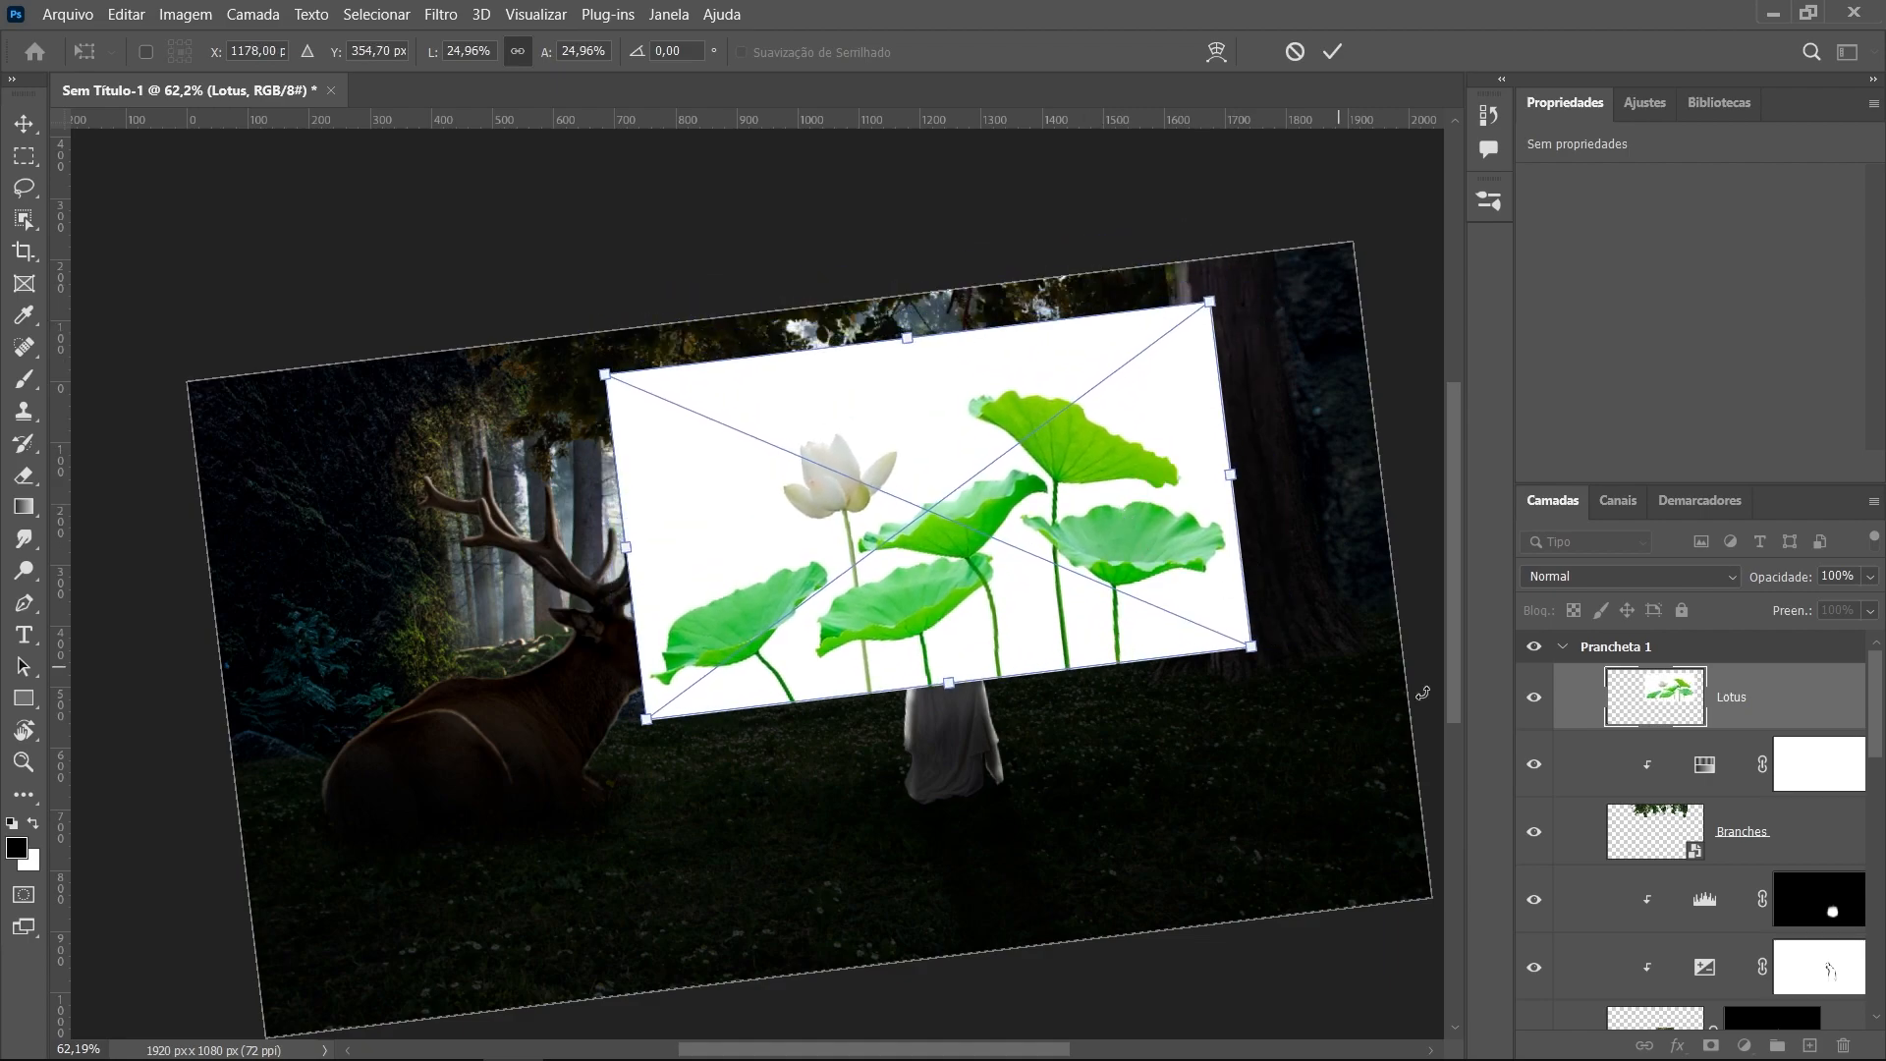
key(Return)
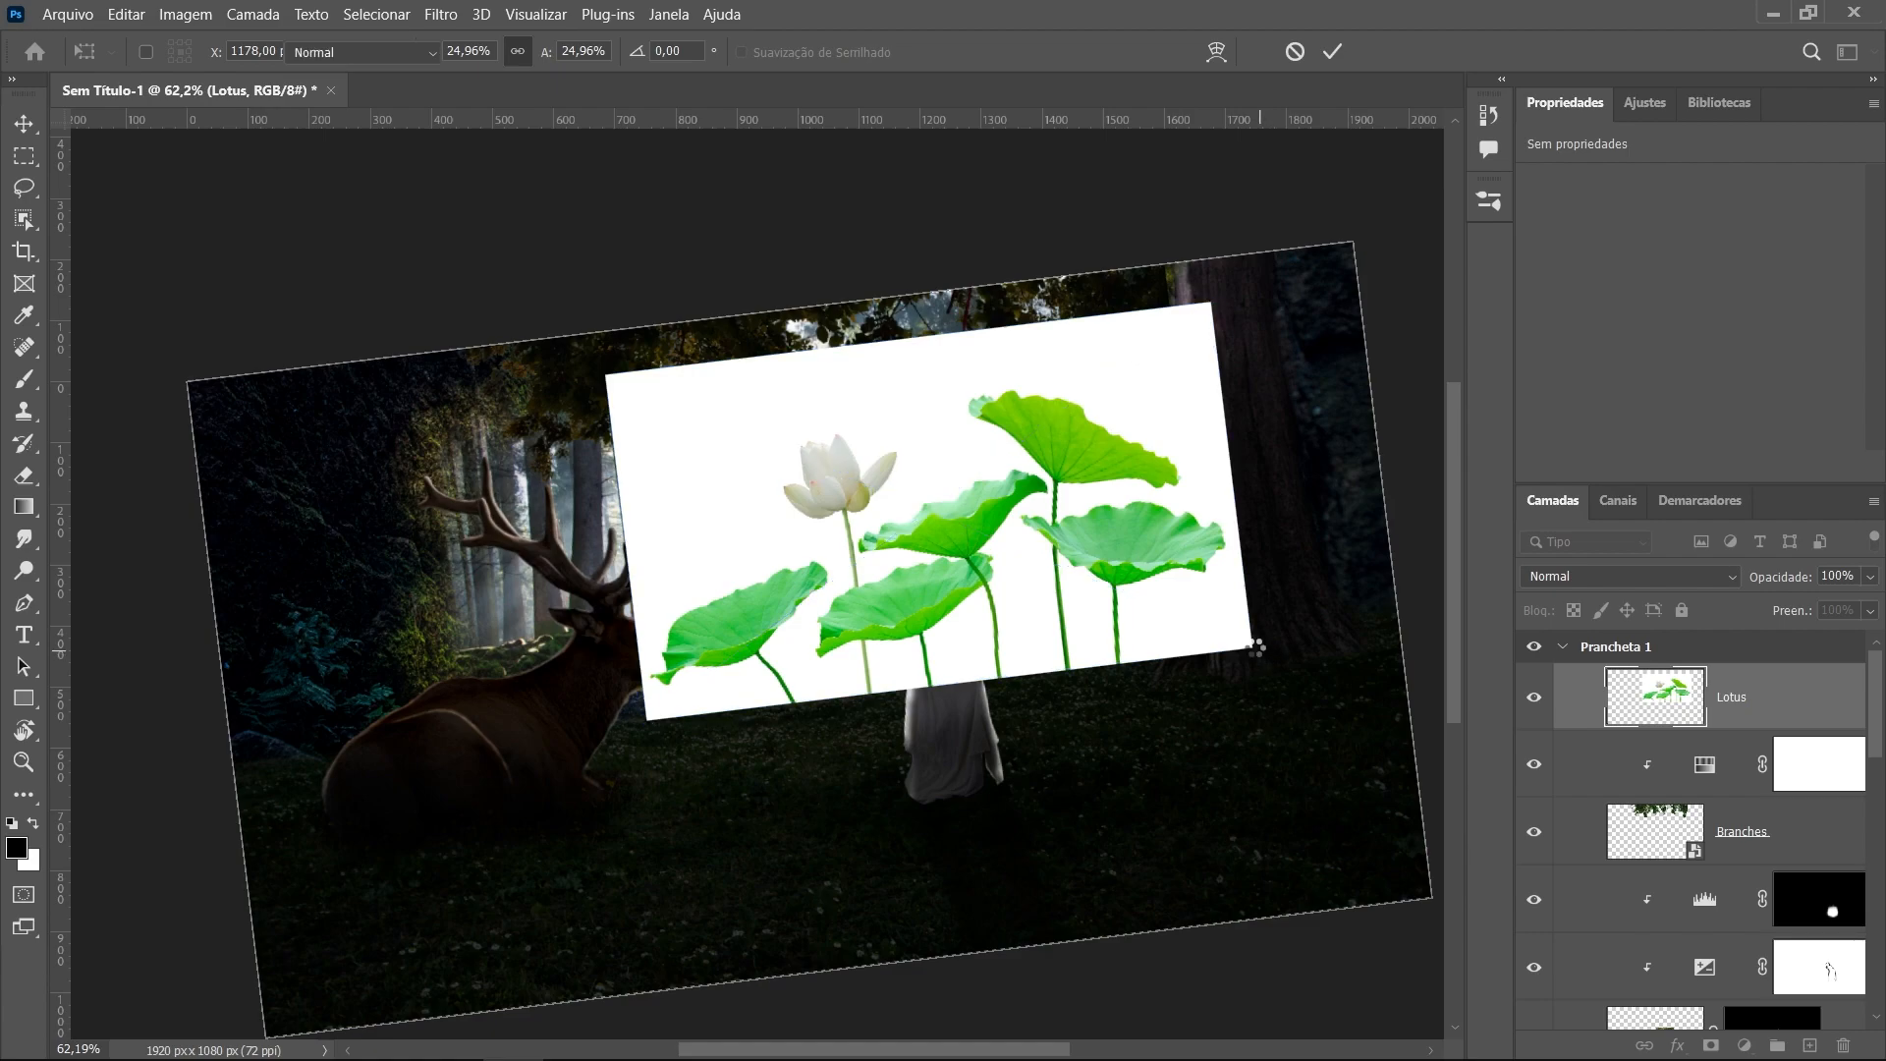
Move the Lotus layer down the stack to directly below the deer layer and above Camada 1
key(b)
drag(1691, 676, 1758, 905)
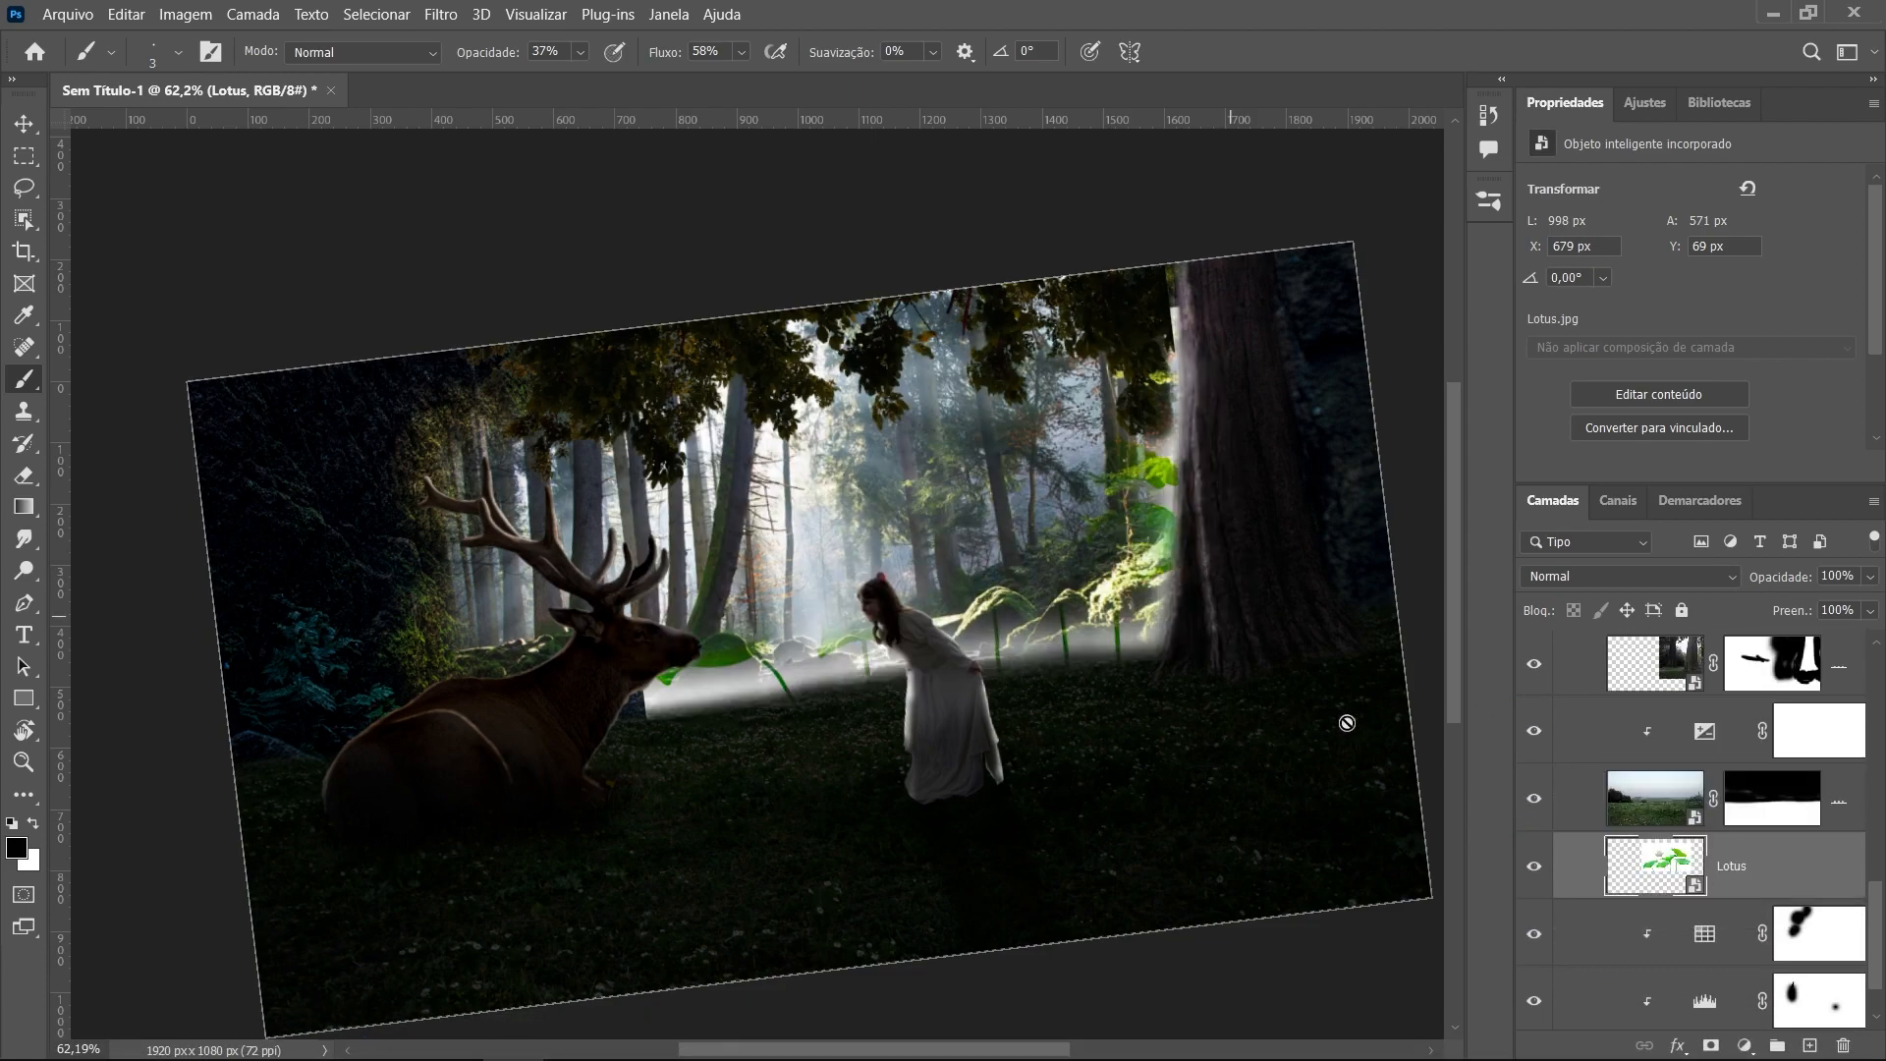
key(ctrl+z)
Select the white background of the Lotus image using the Magic Wand with Contiguous off and tolerance 32
drag(24, 218, 120, 245)
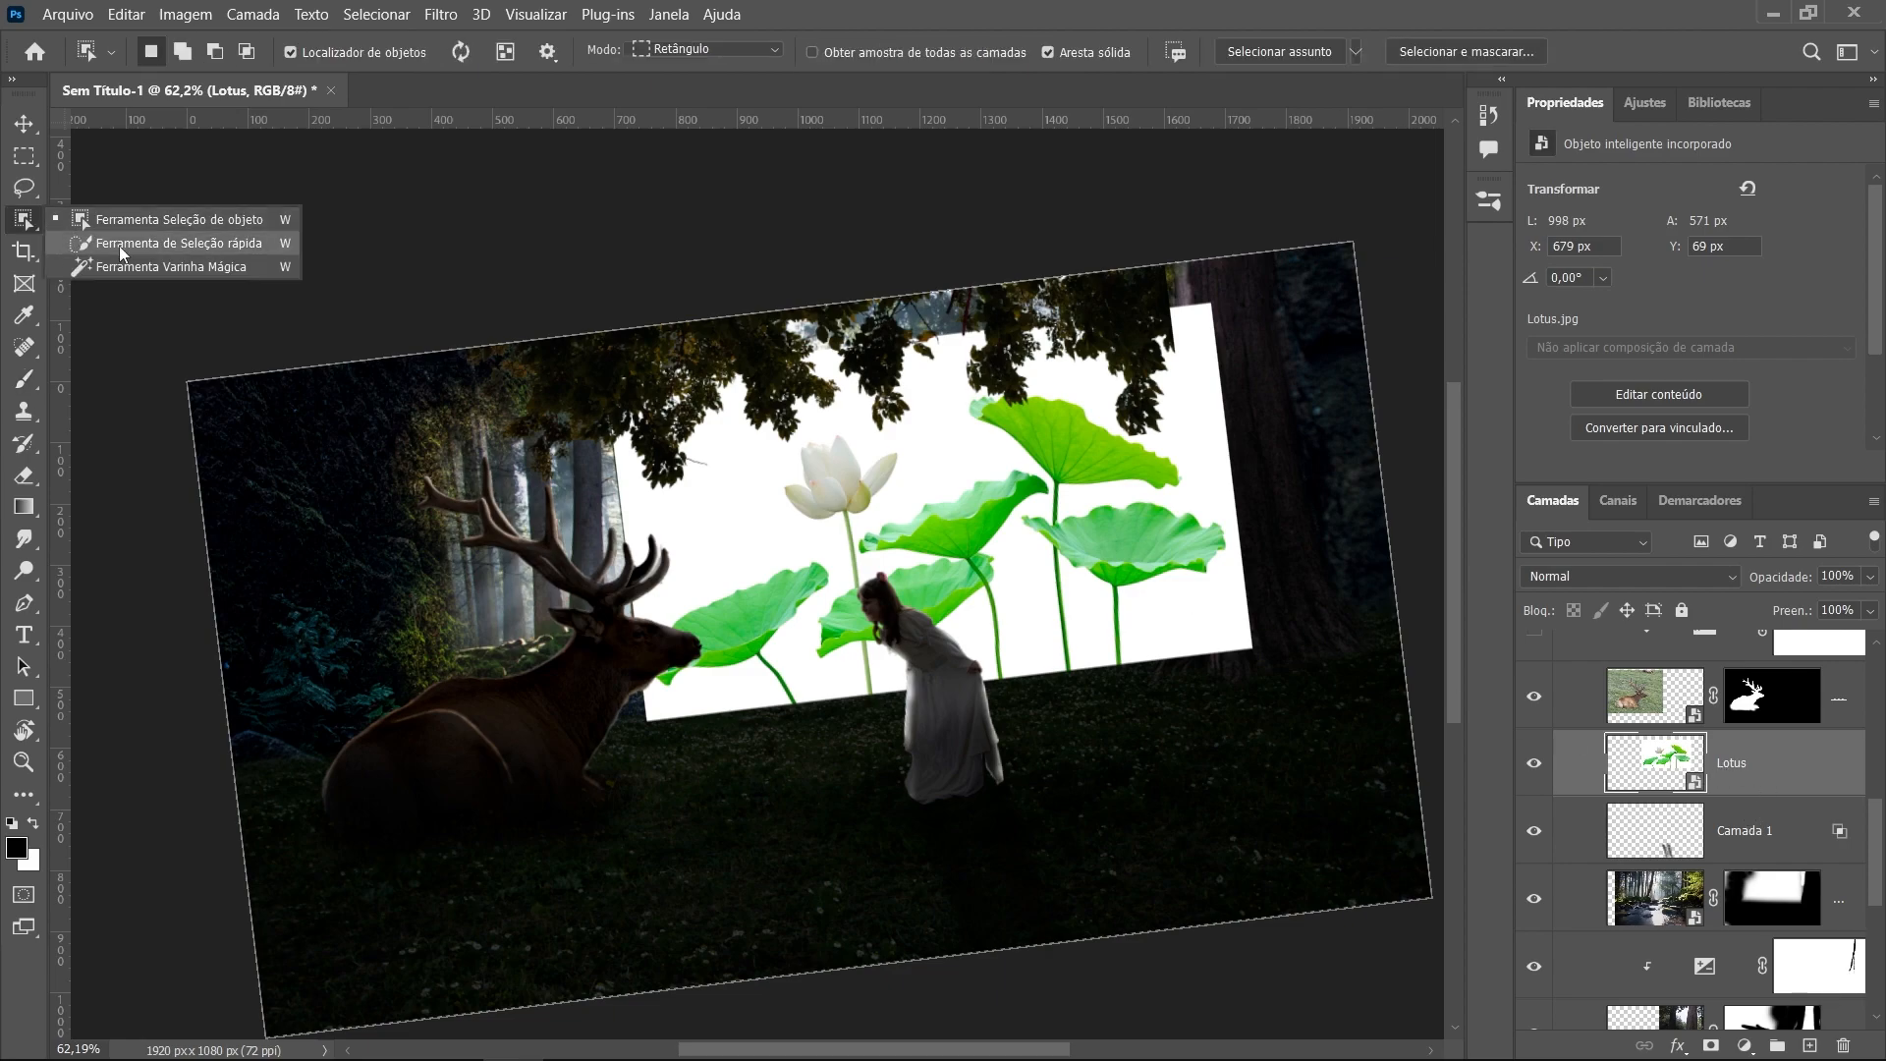
click(137, 262)
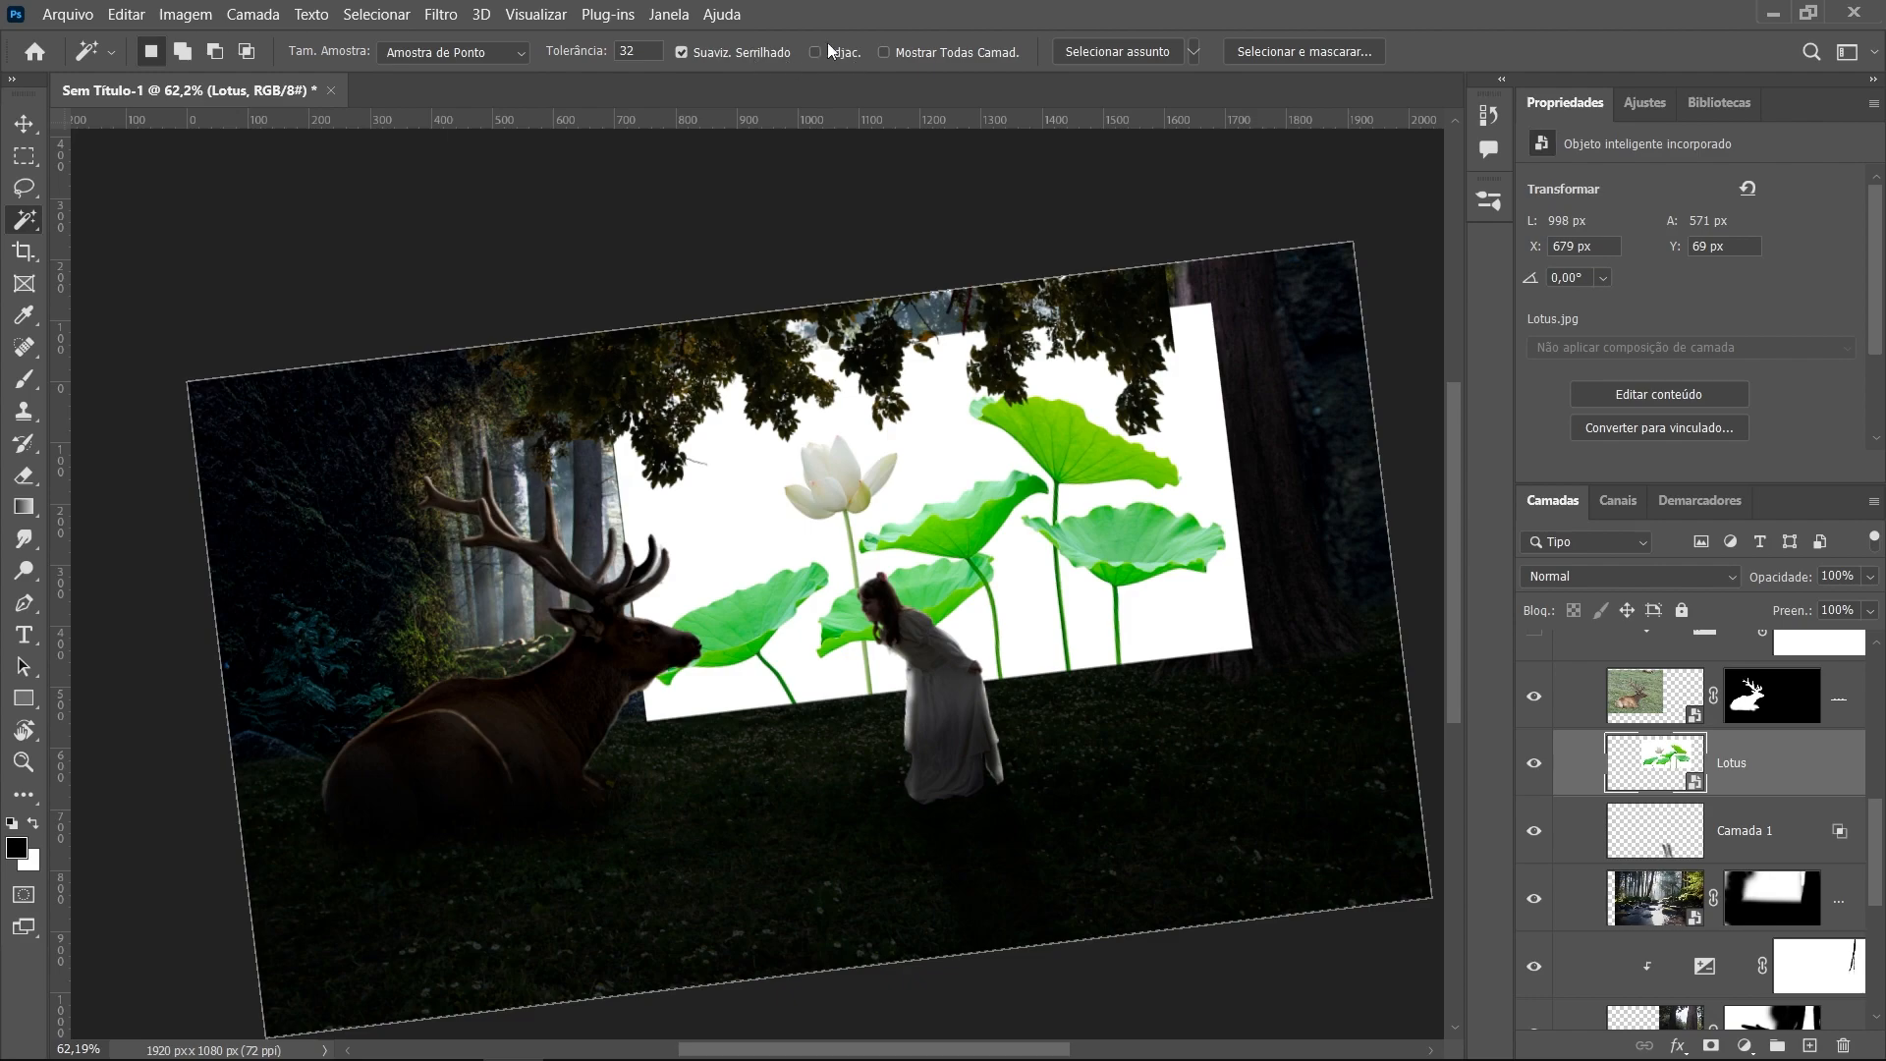
click(968, 448)
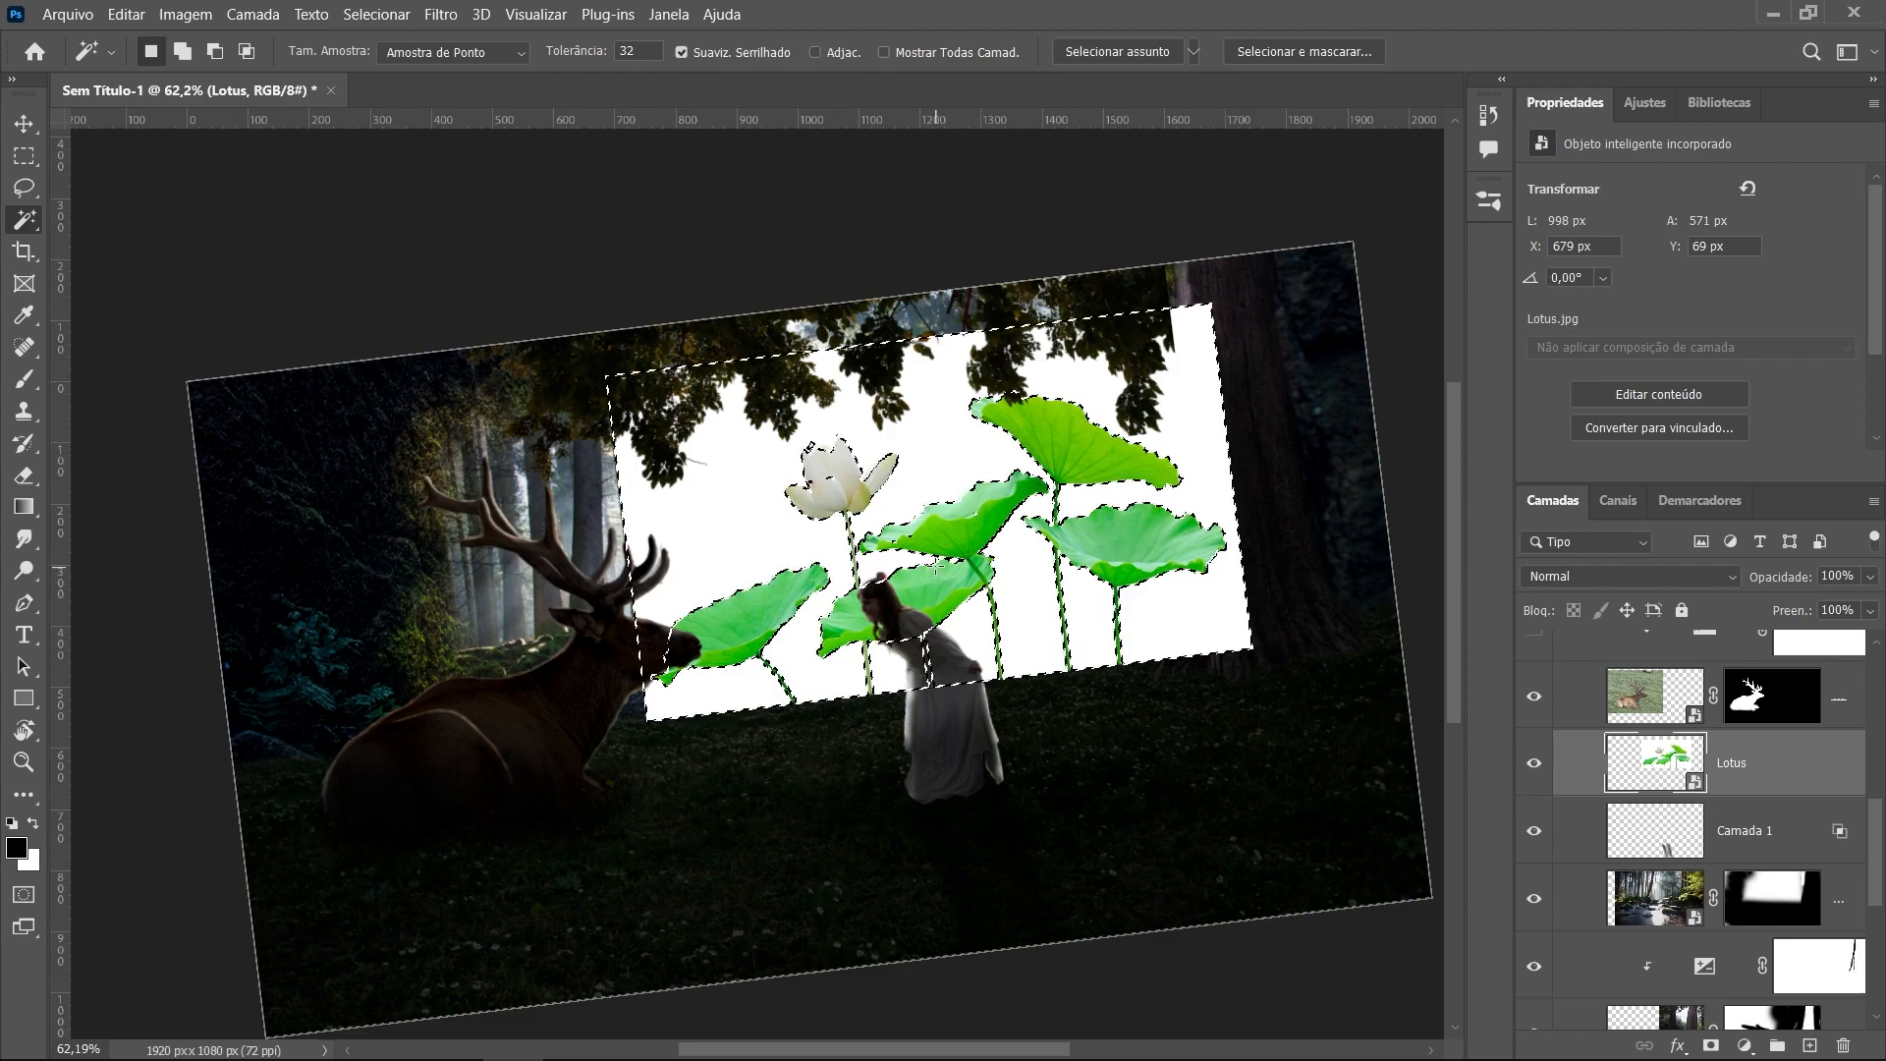
Try to remove the white background by deleting the selected area, then by adding a layer mask from it
key(Delete)
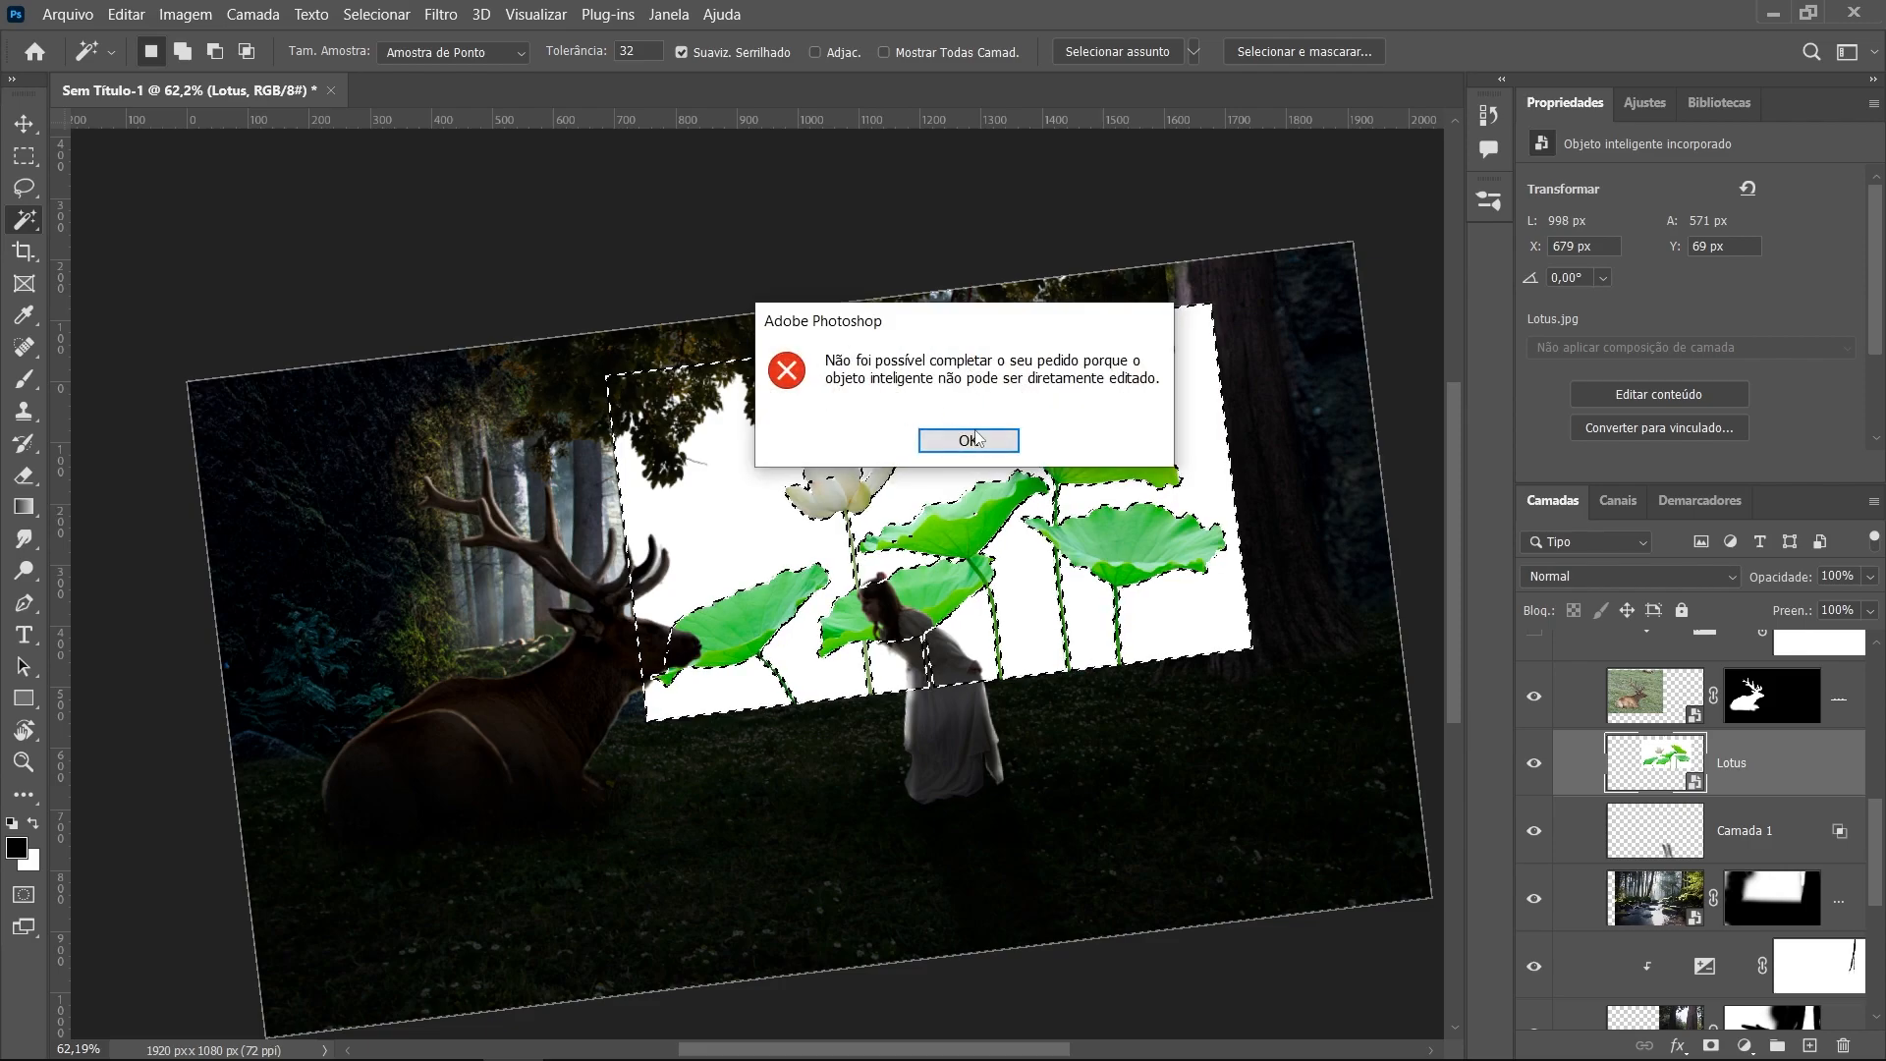
key(Return)
click(1712, 1047)
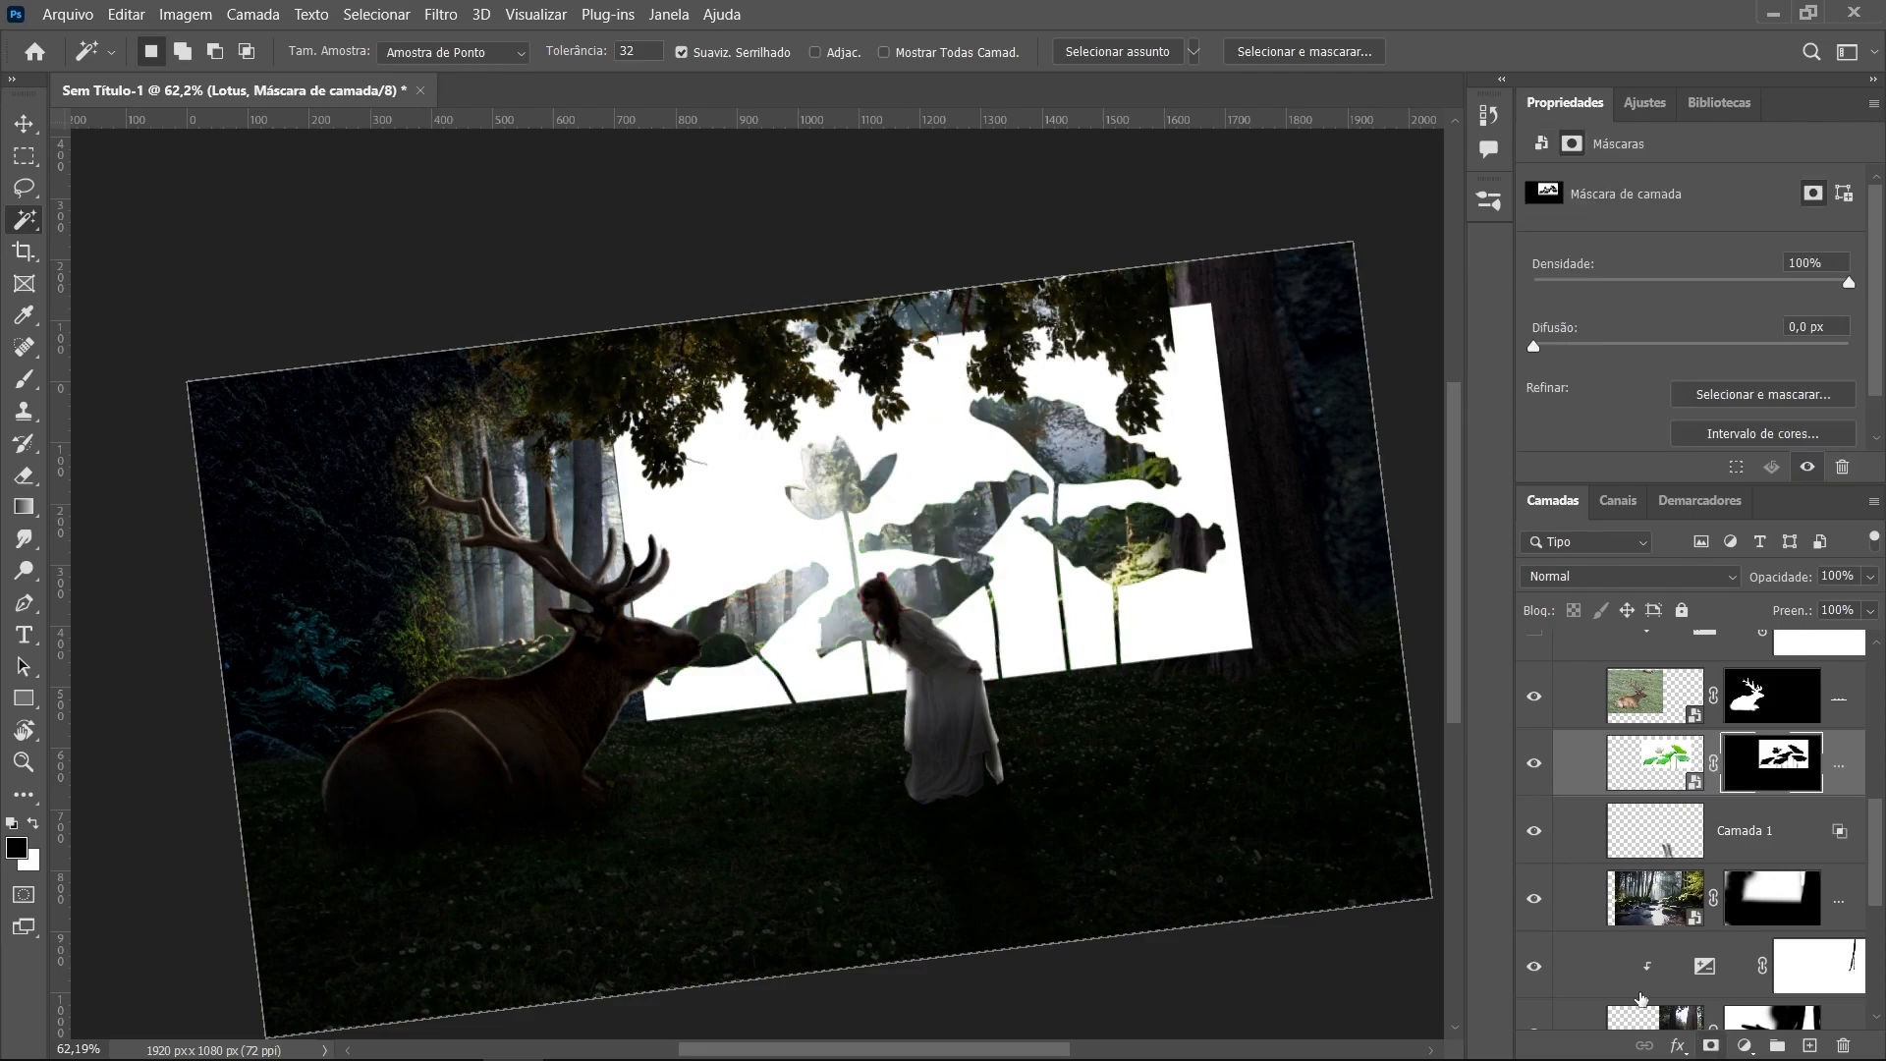
key(ctrl+z)
Invert the selection and add it as a layer mask on the Lotus layer to hide its white background
click(253, 14)
mouse_move(376, 14)
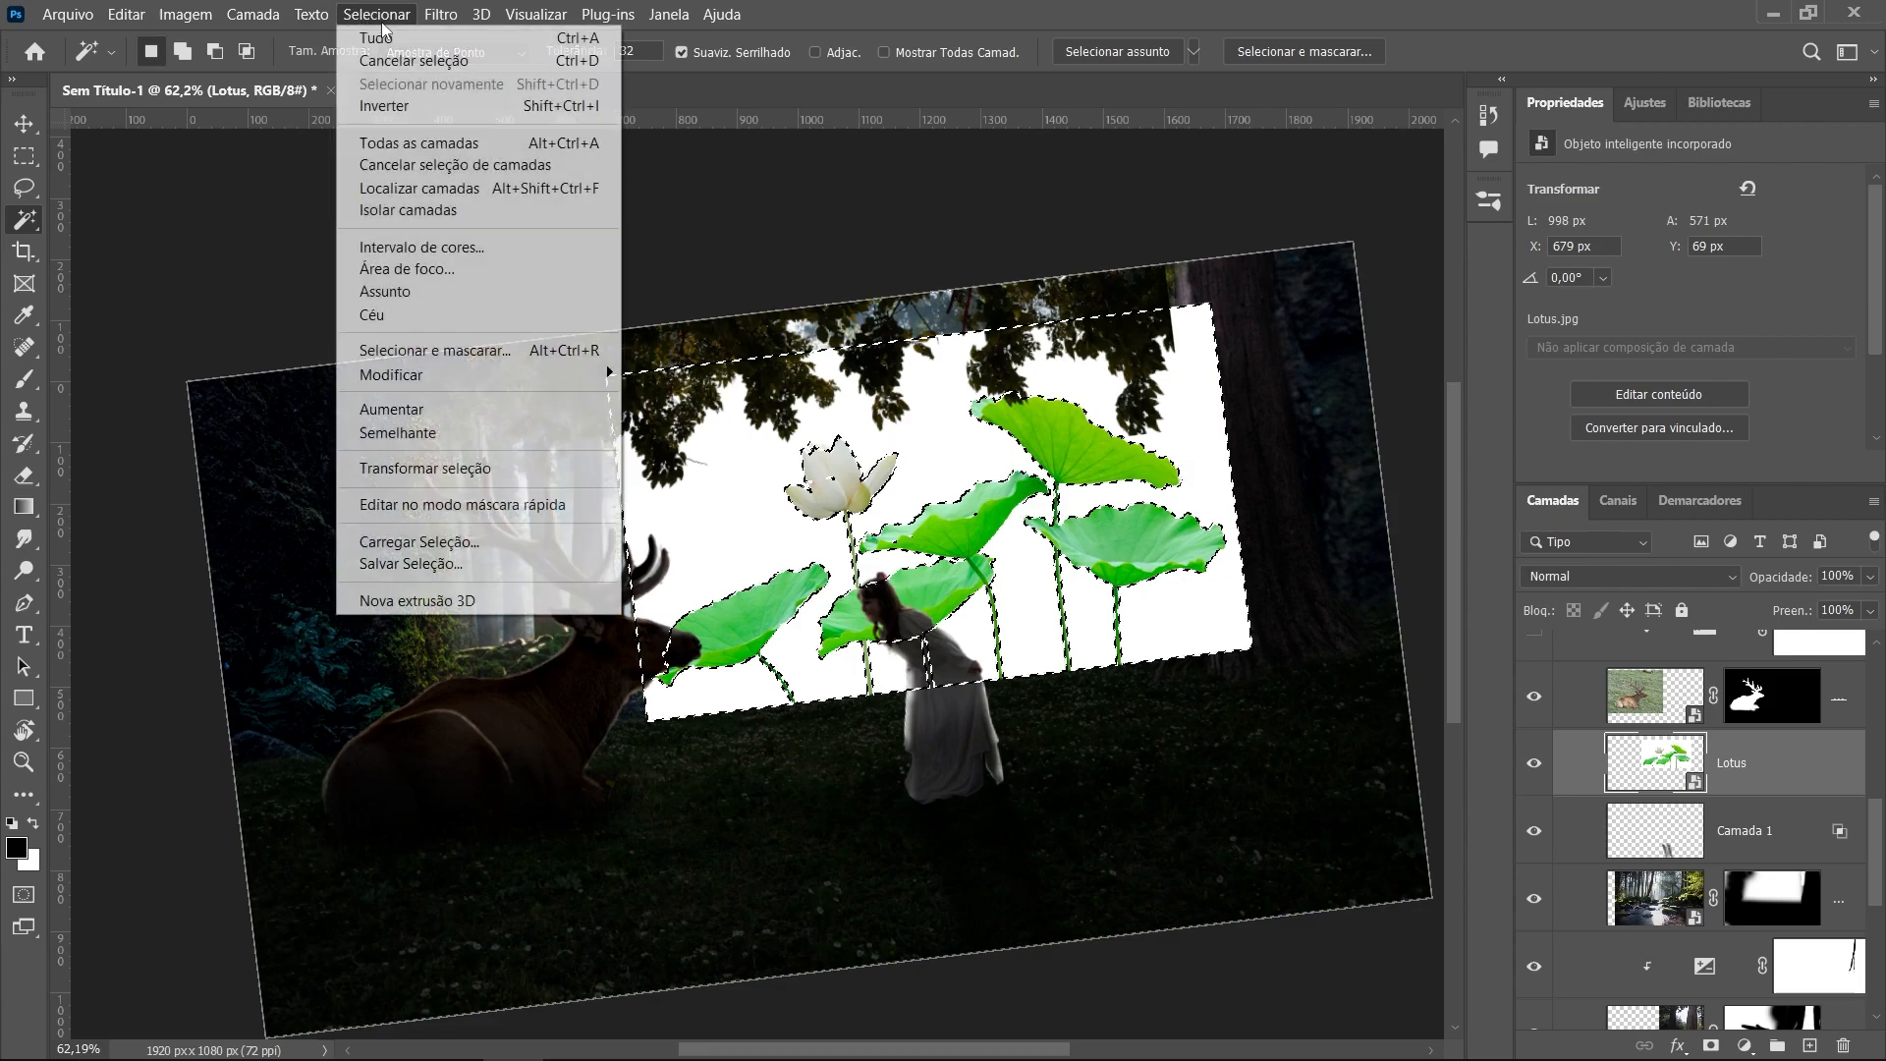
click(393, 105)
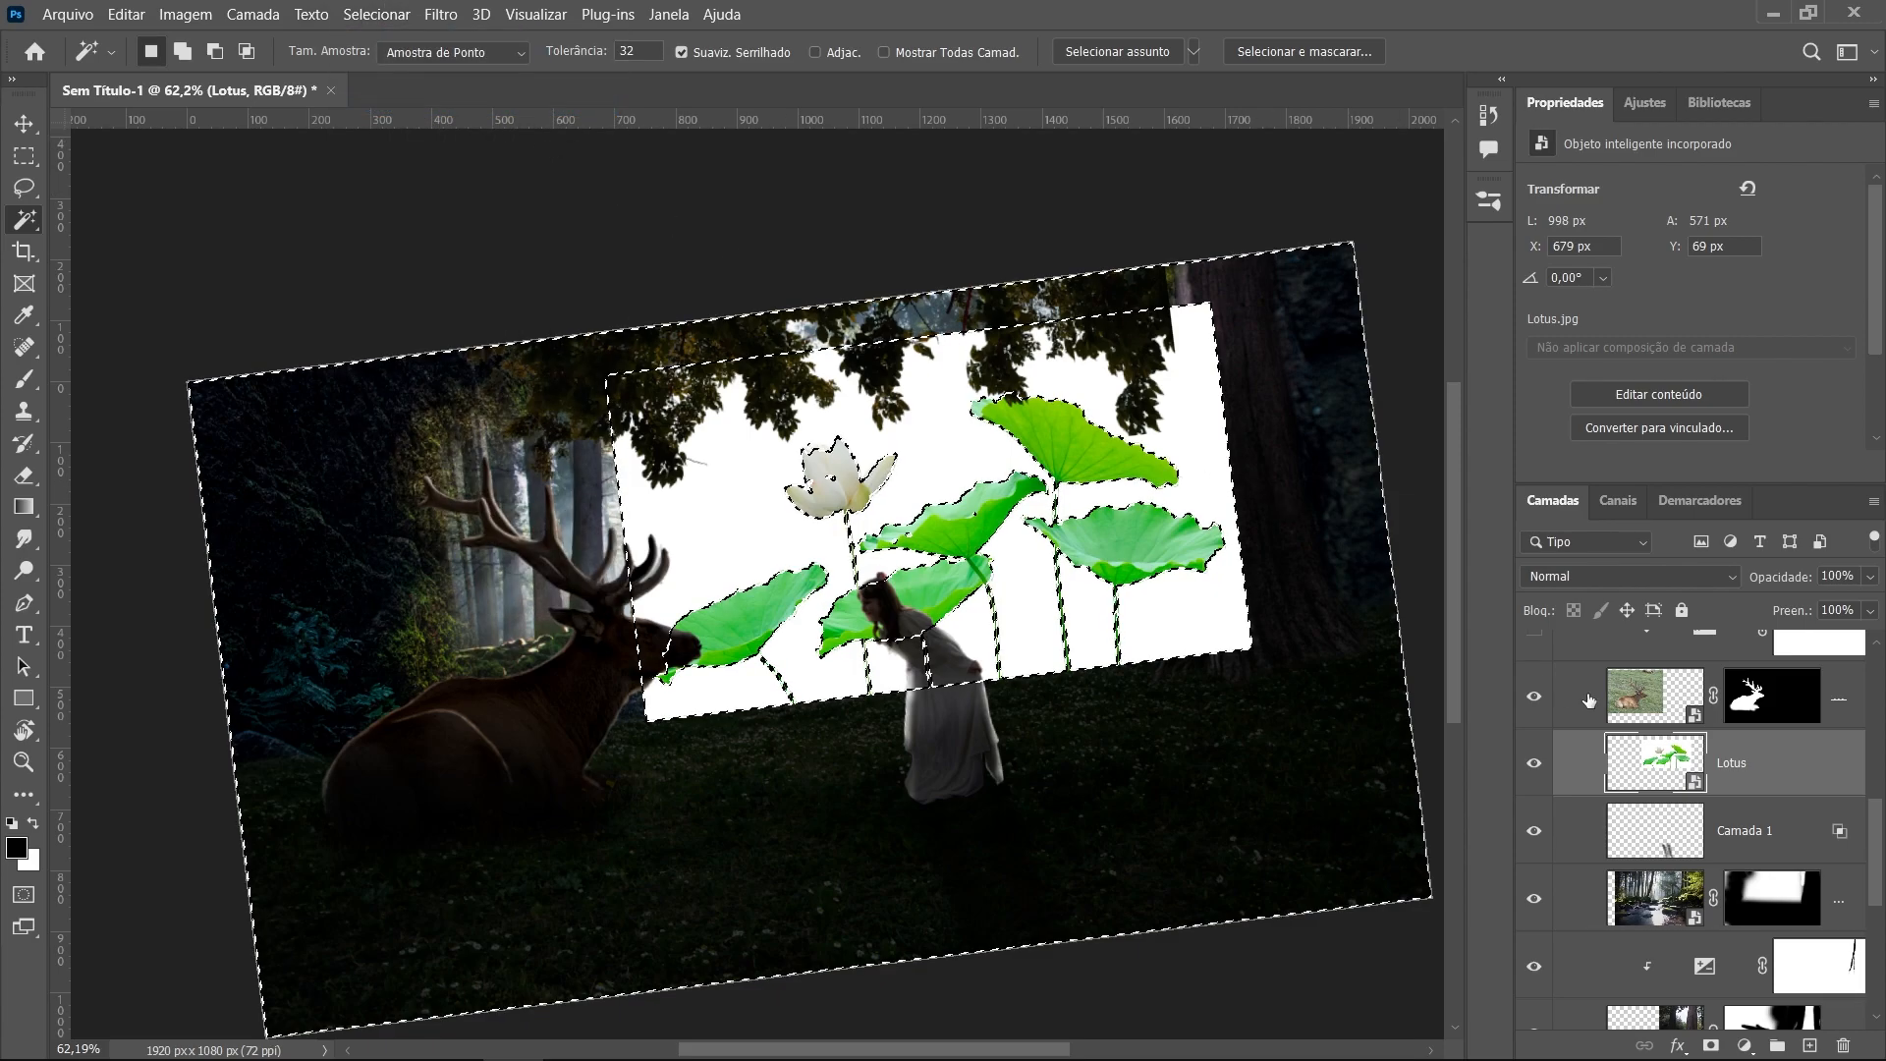
click(1712, 1047)
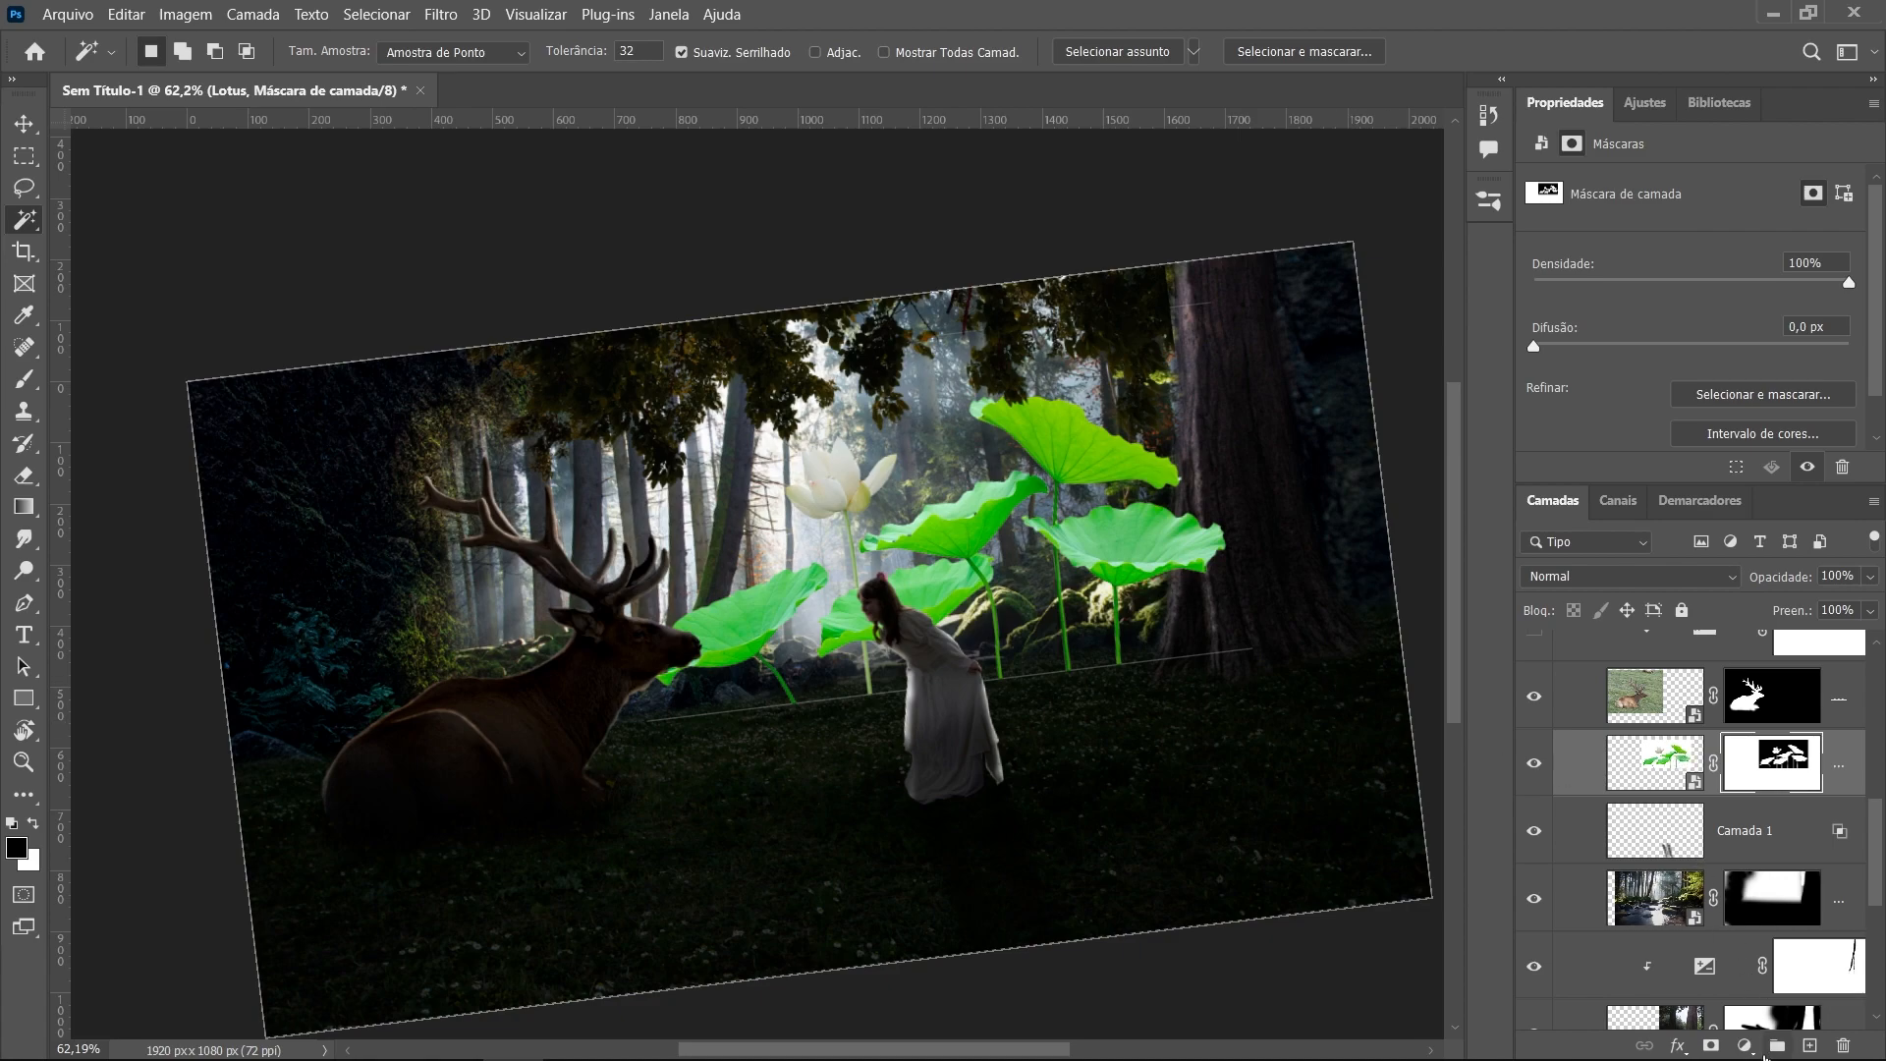
Add a Levels adjustment clipped to the Lotus layer and darken it with black input 109 and midtones 0.24
click(1744, 1045)
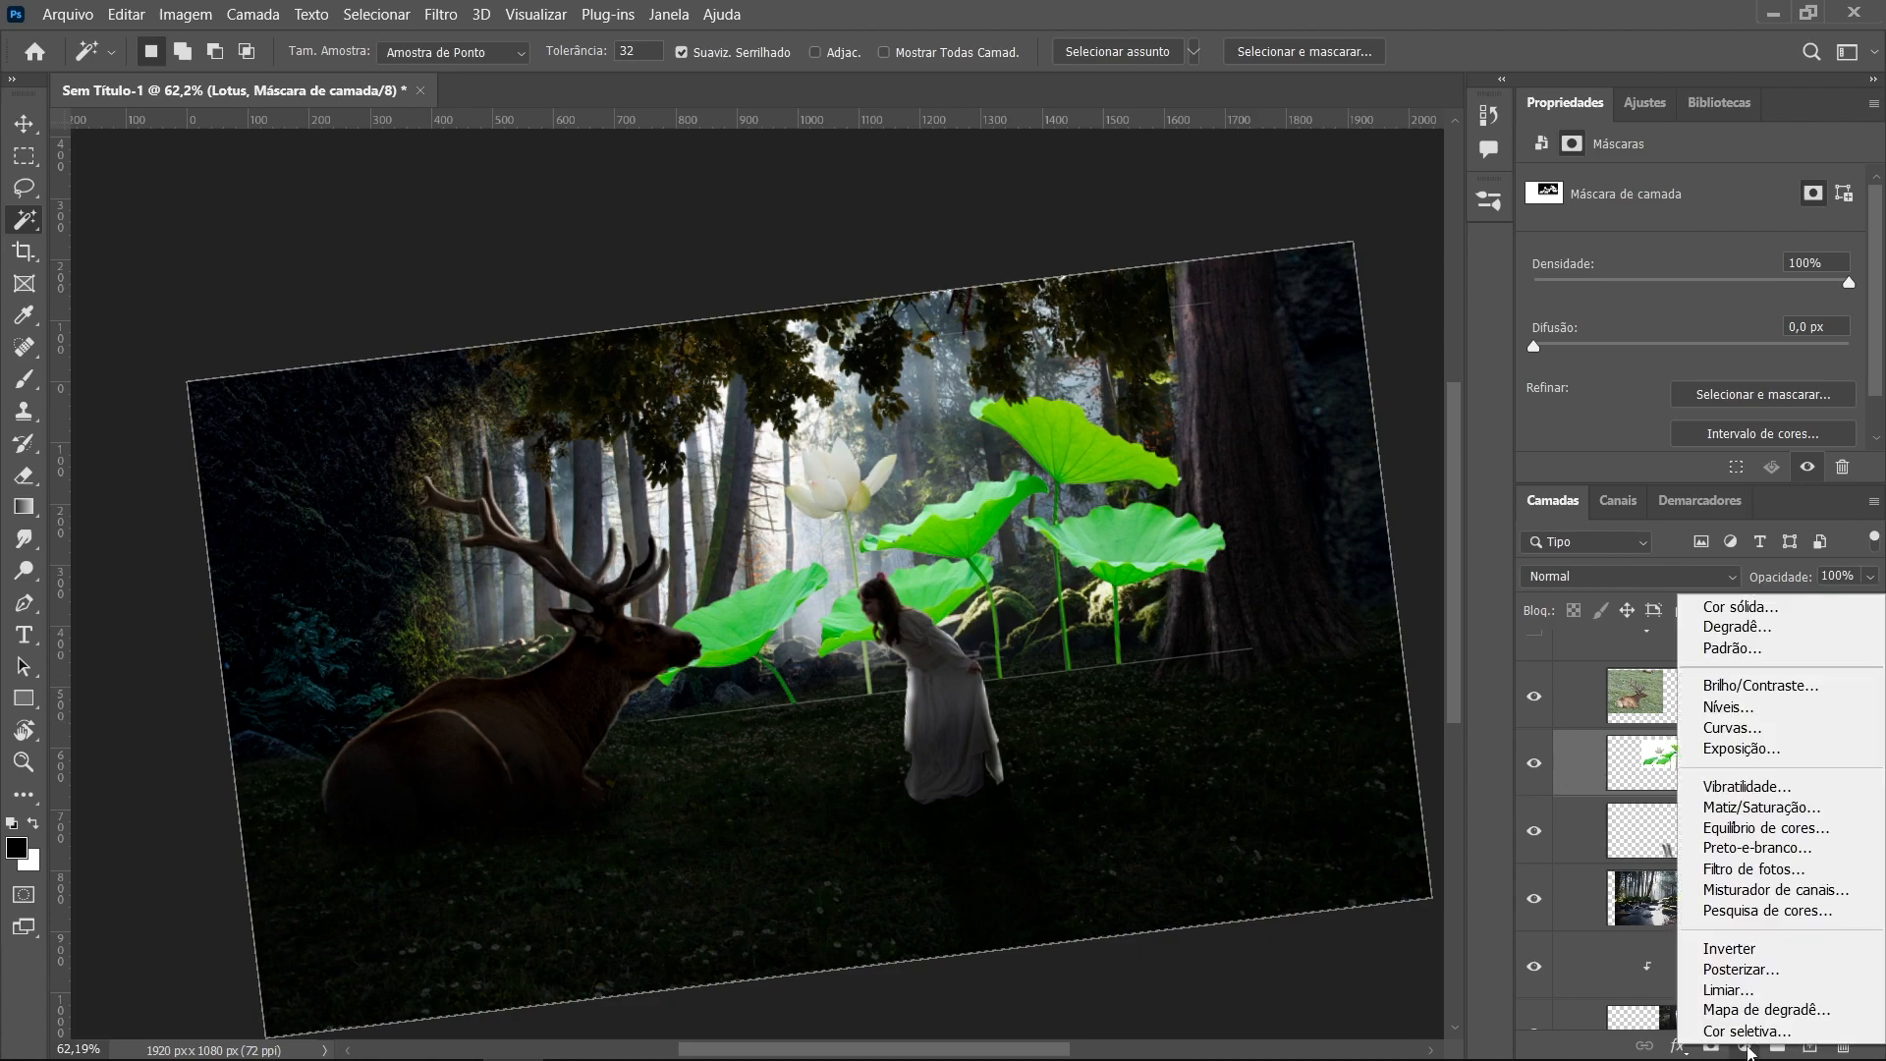
click(1767, 716)
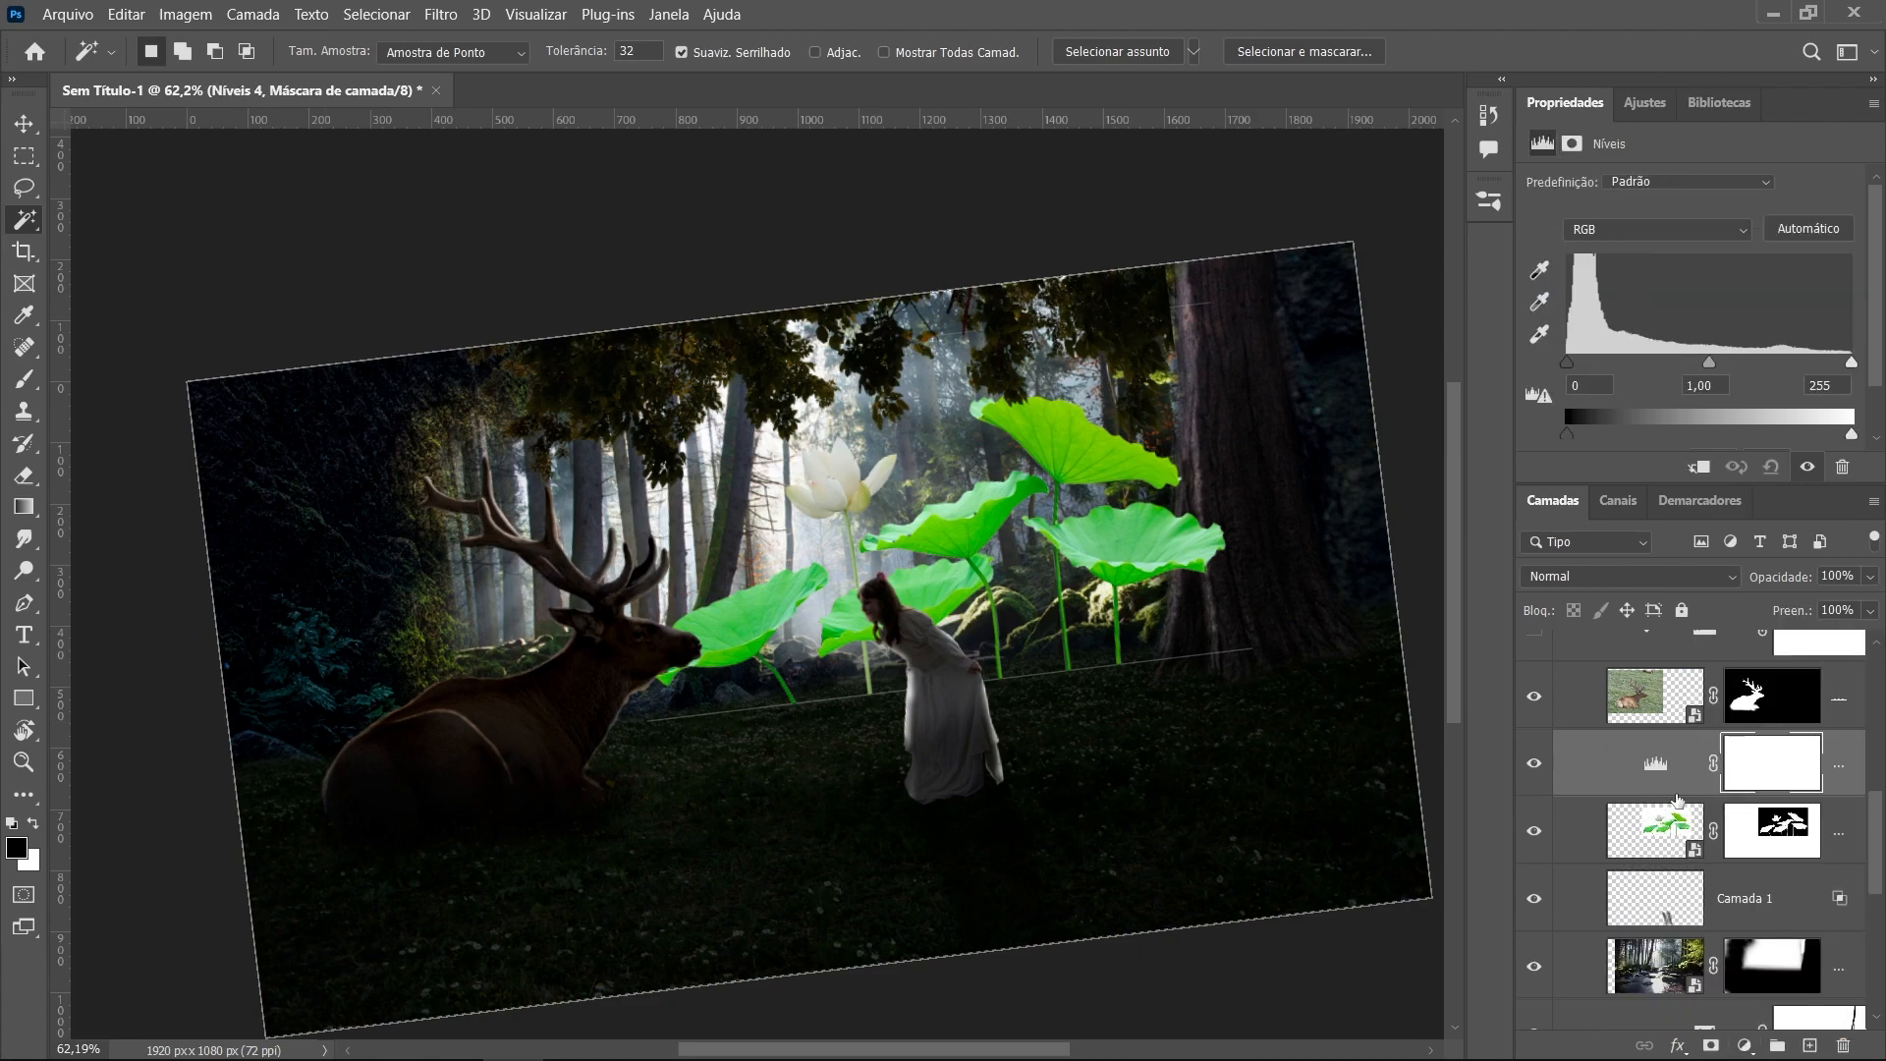
alt+click(1685, 789)
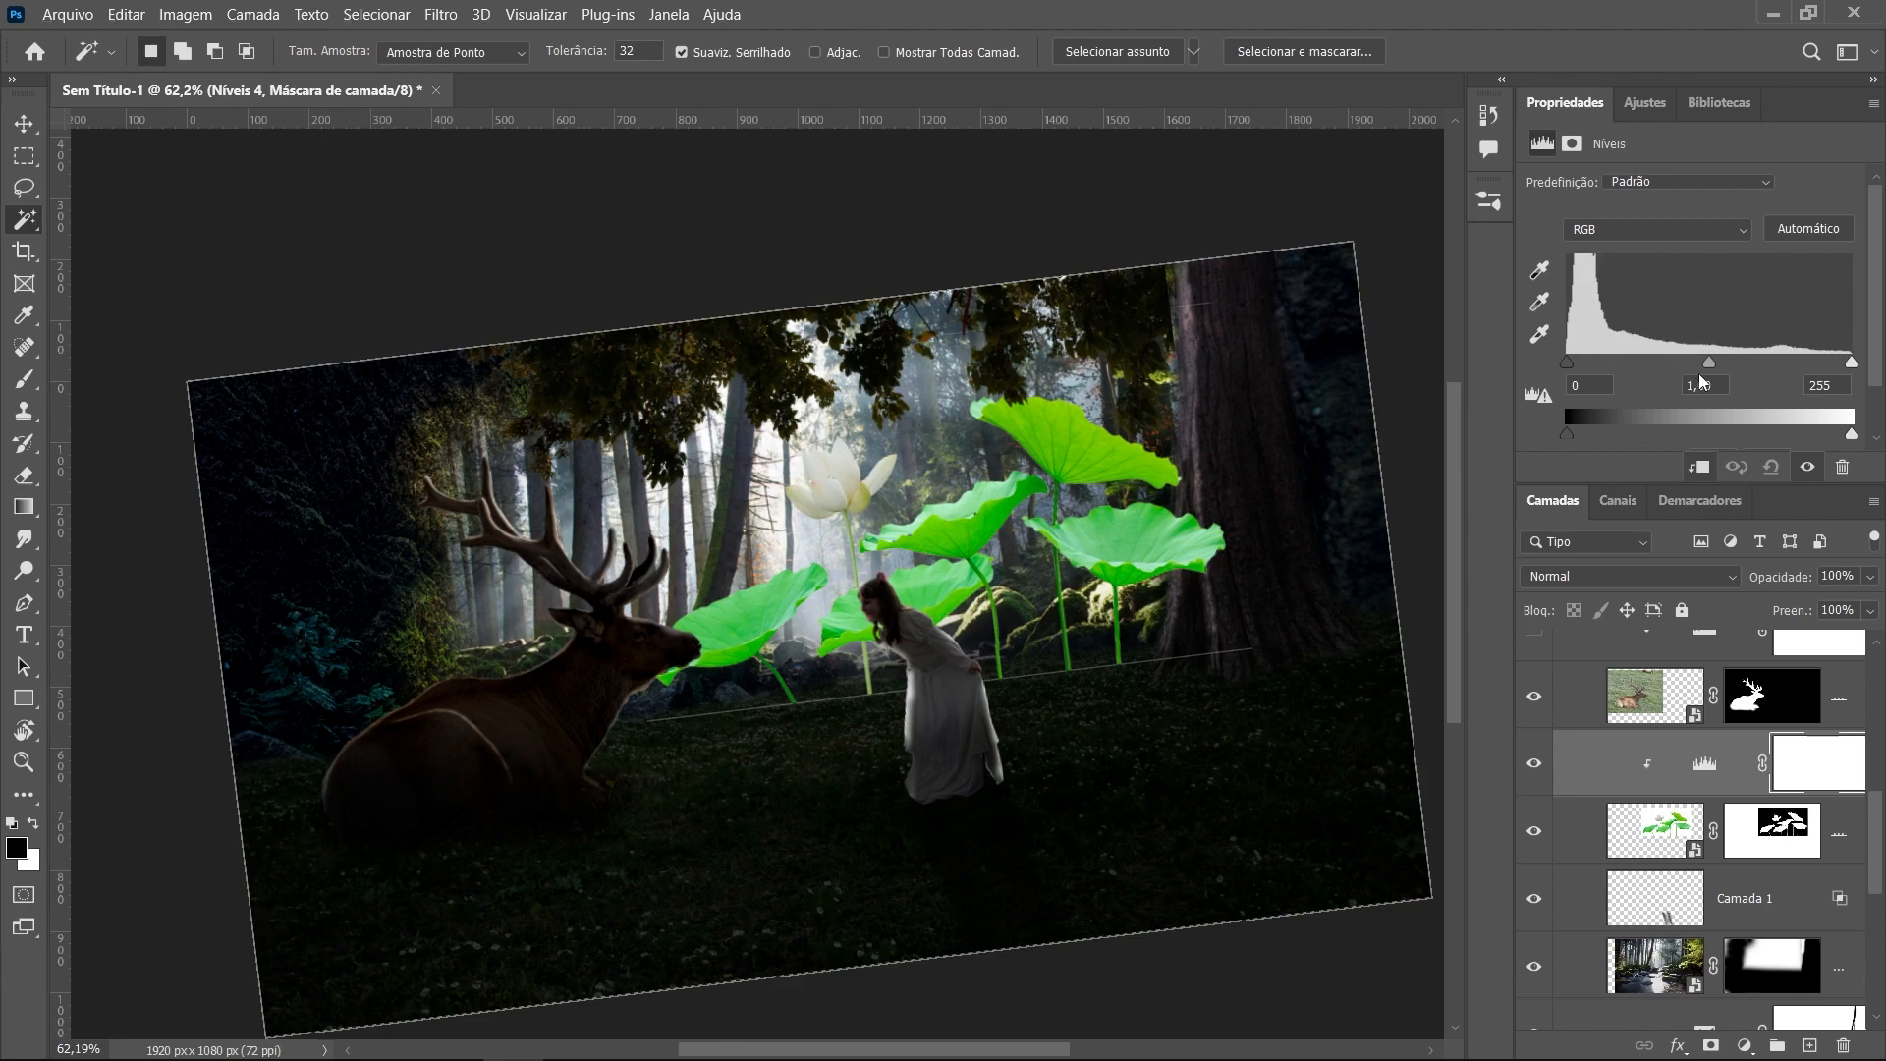
mouse_move(1709, 363)
mouse_down()
mouse_move(1844, 380)
mouse_move(1725, 376)
mouse_up()
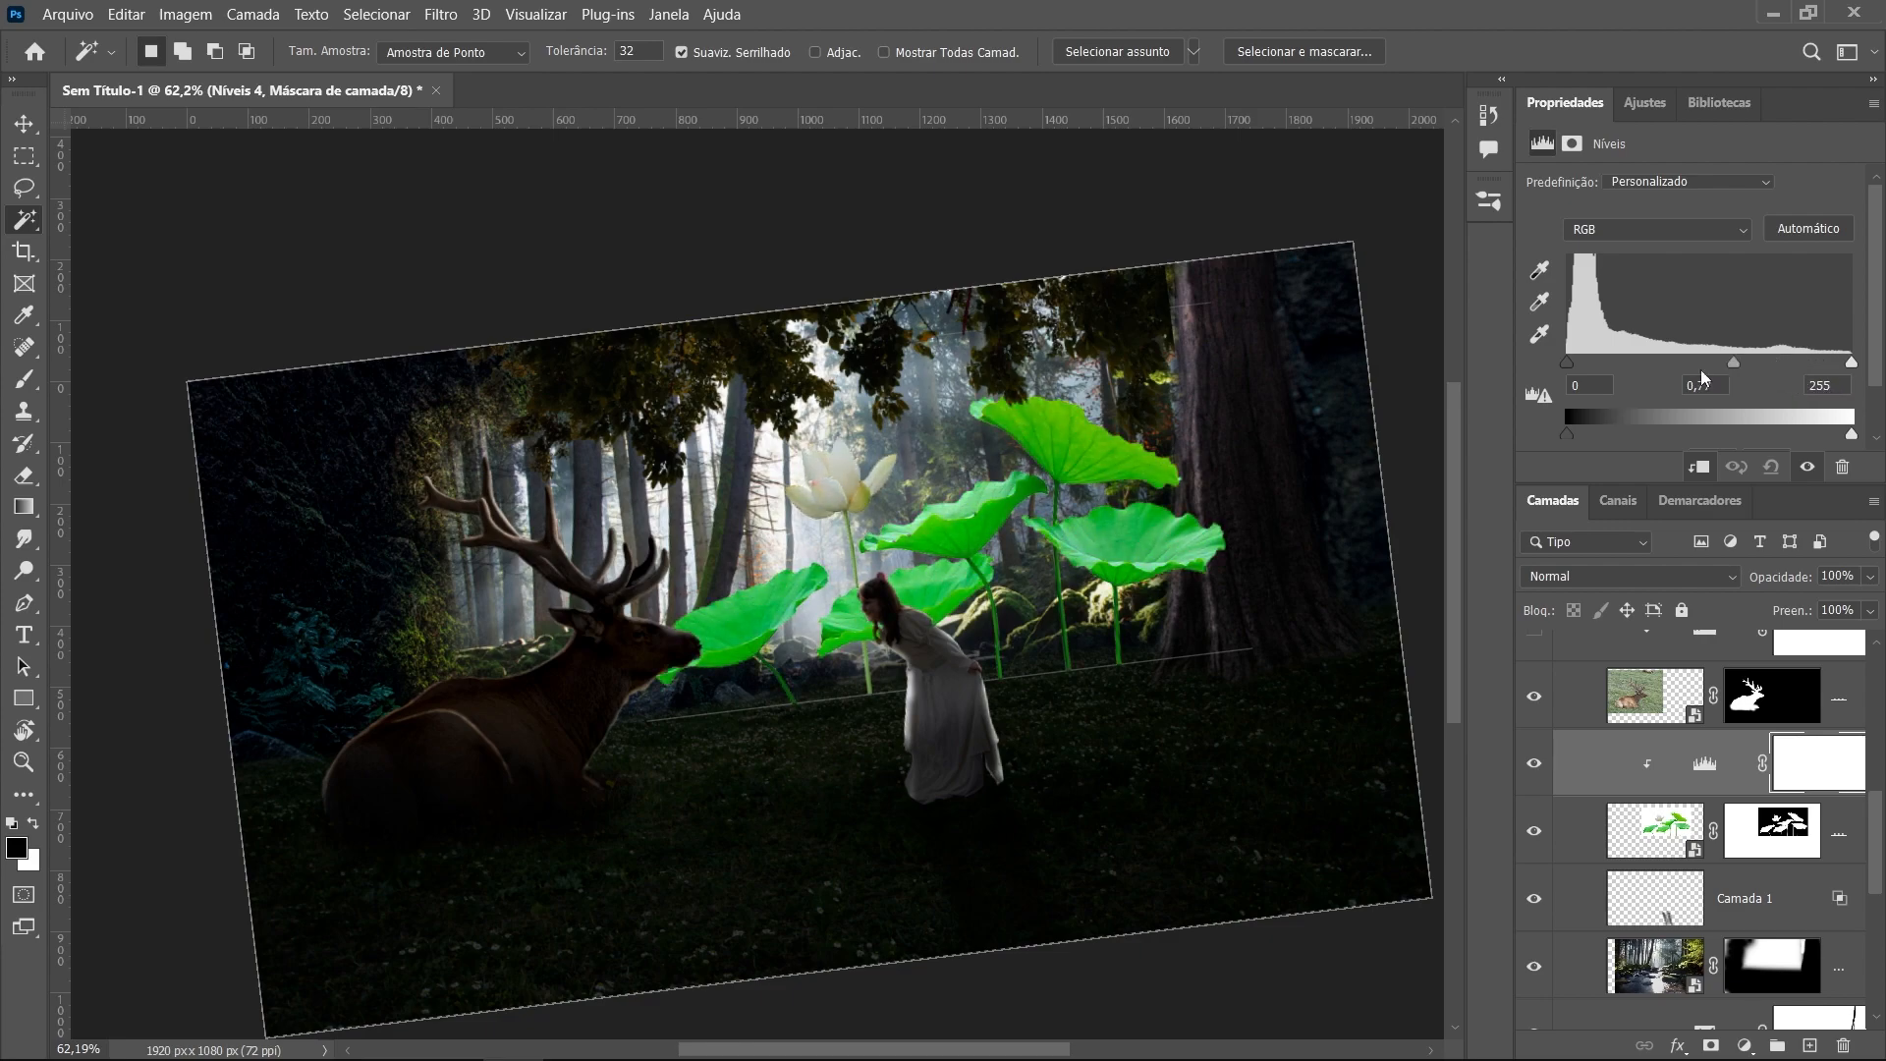
drag(1572, 366, 1820, 384)
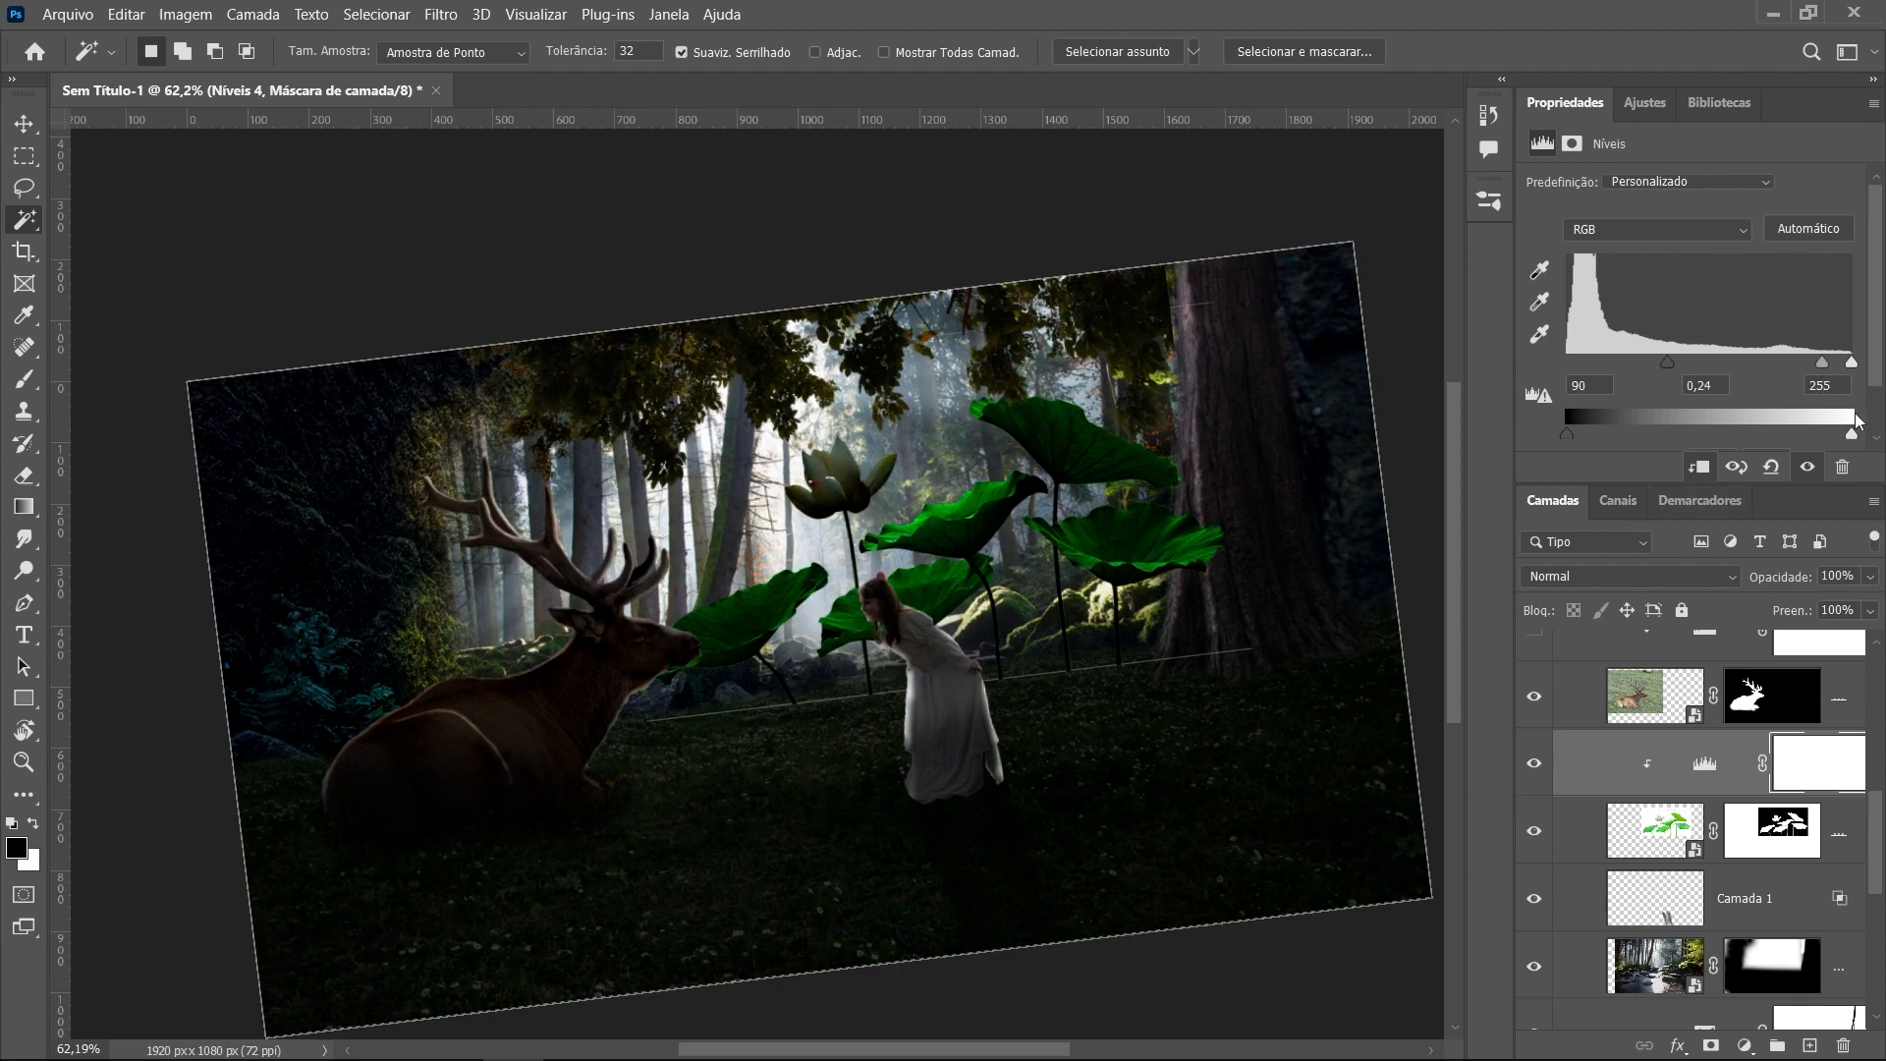
mouse_move(1673, 369)
mouse_down()
mouse_move(1743, 370)
mouse_move(1691, 375)
mouse_up()
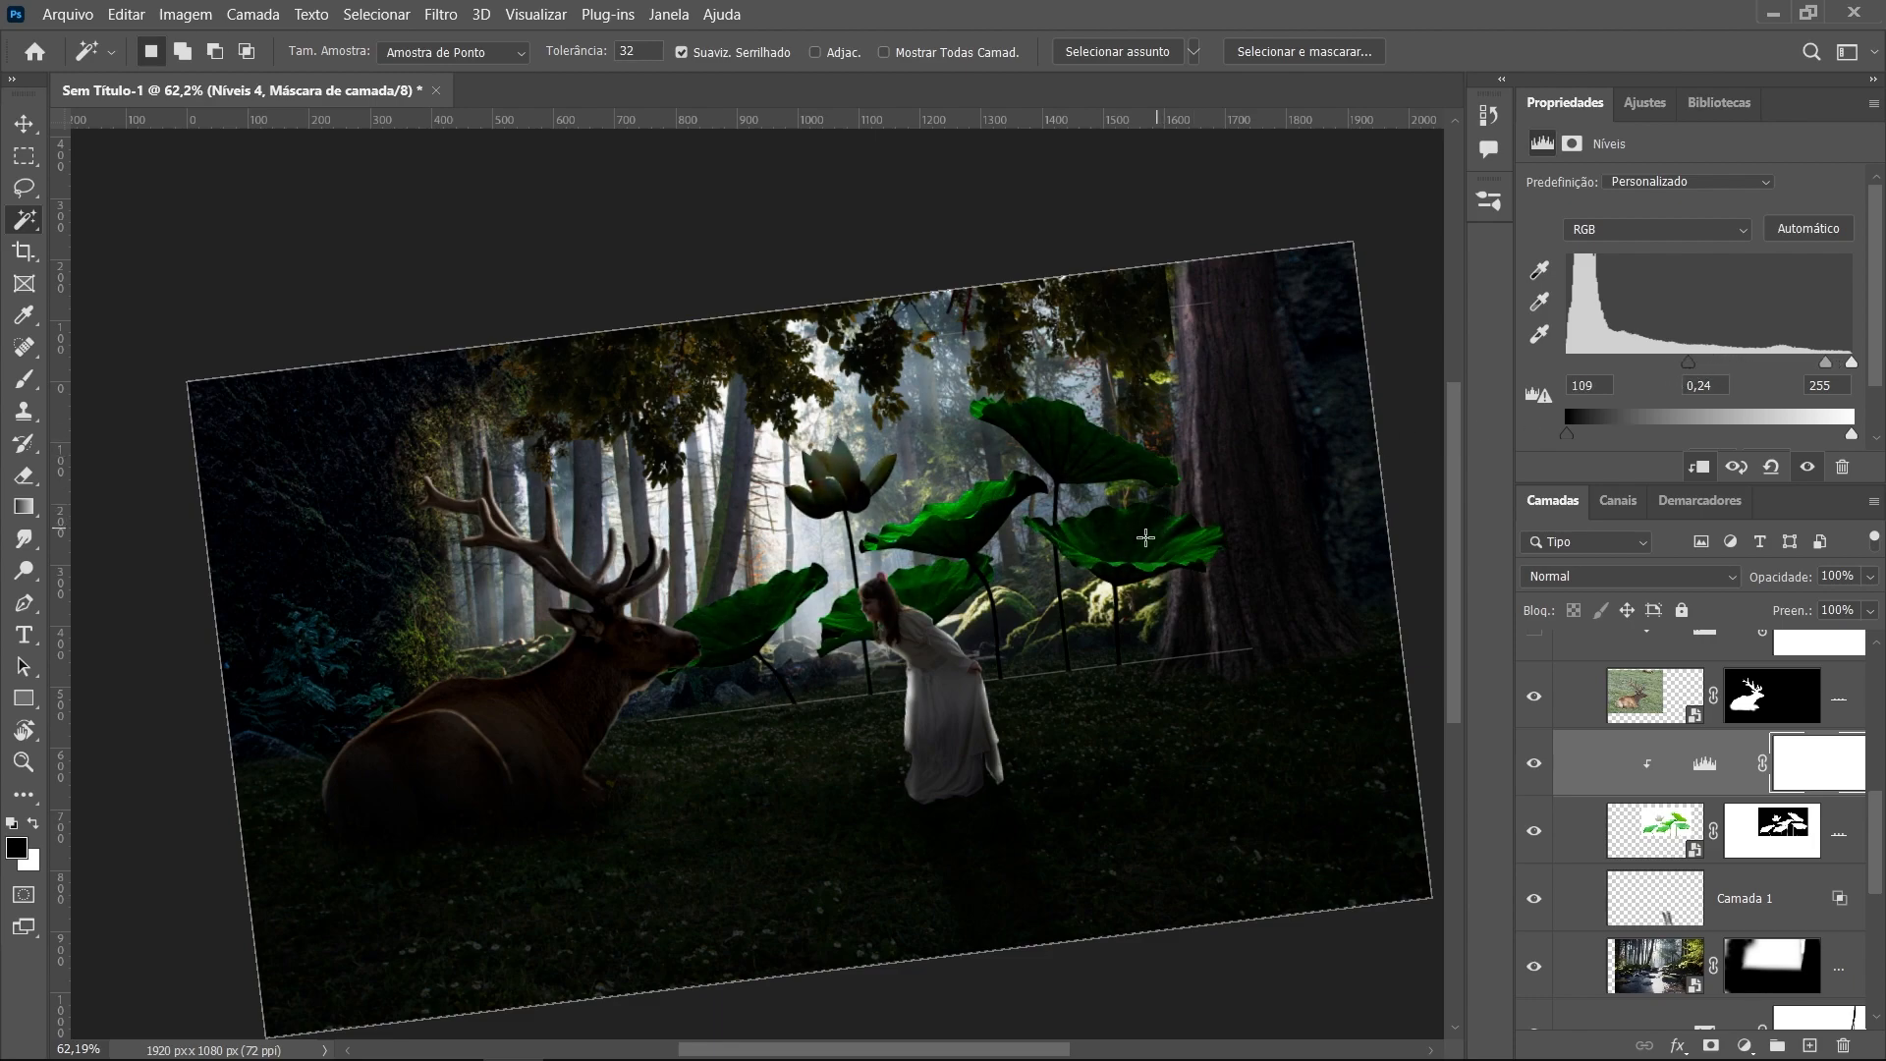
Add a clipped Hue/Saturation adjustment directly above the Lotus layer, shifting its hue towards blue and setting saturation to -18
click(1677, 828)
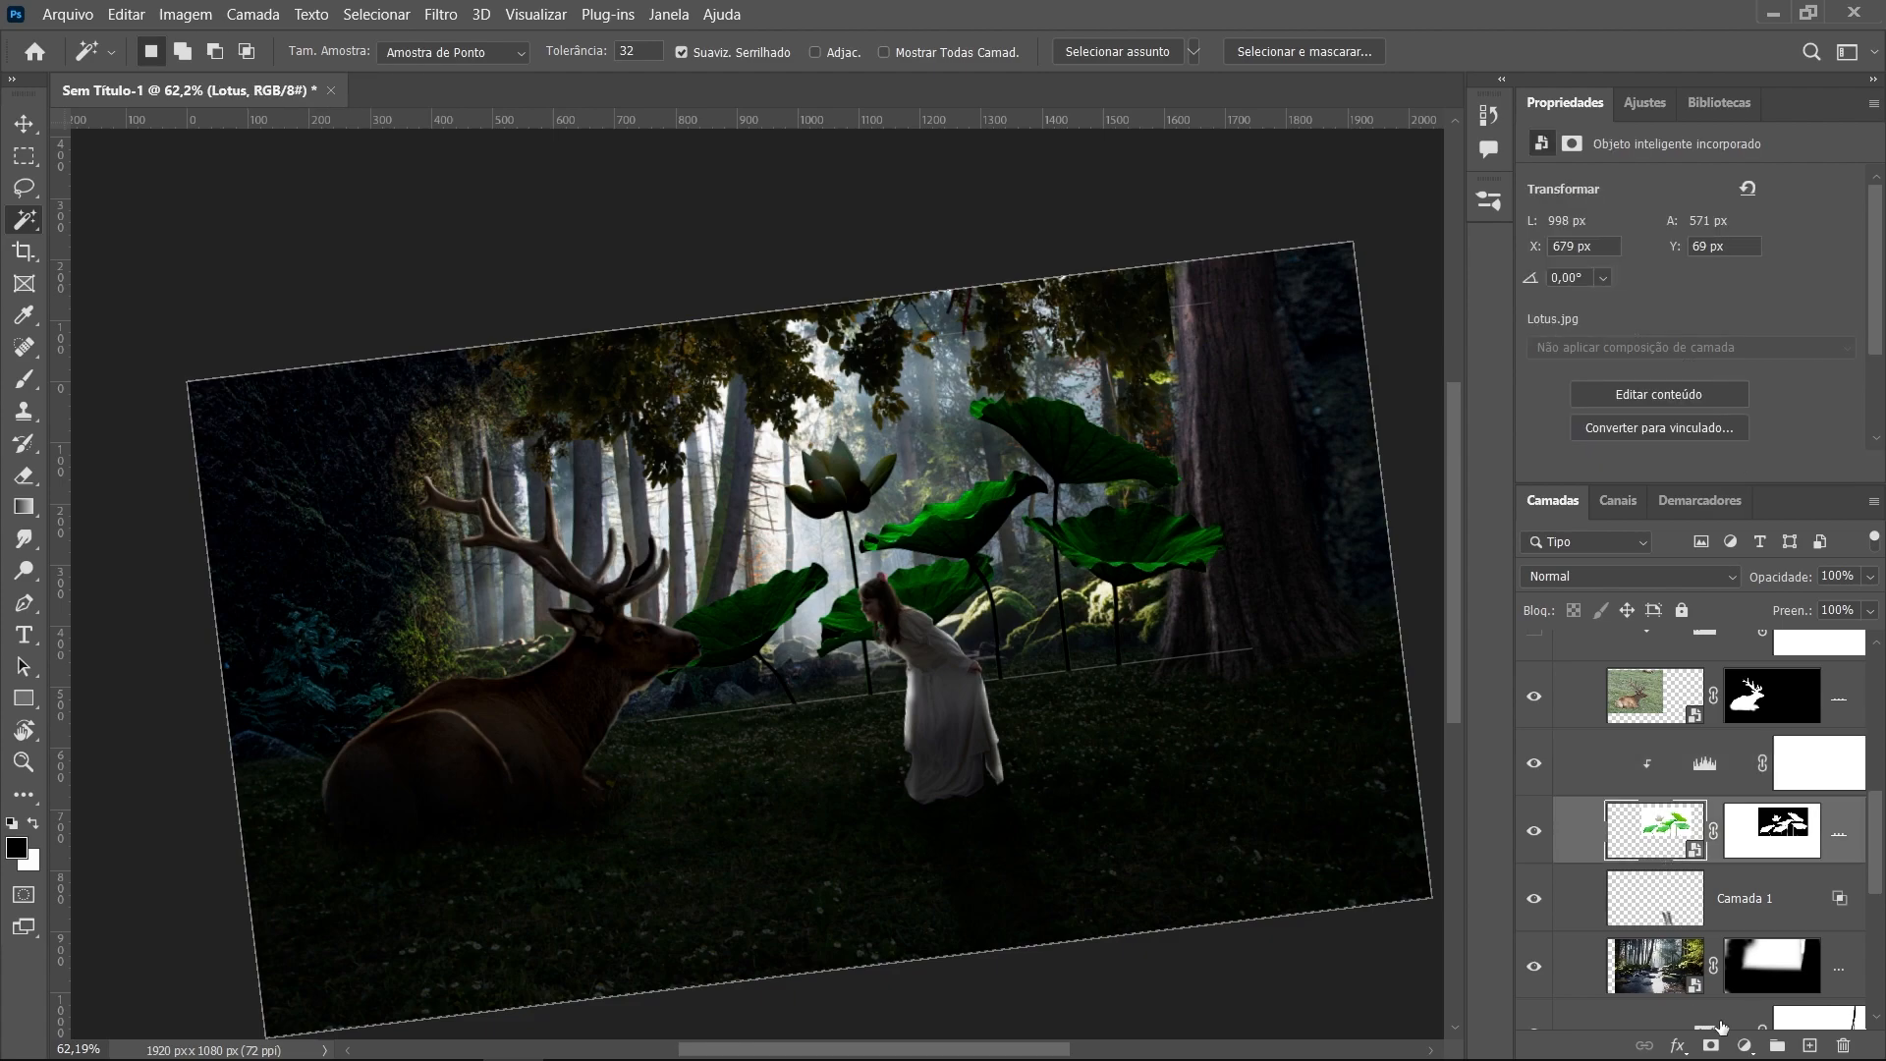
click(1744, 1045)
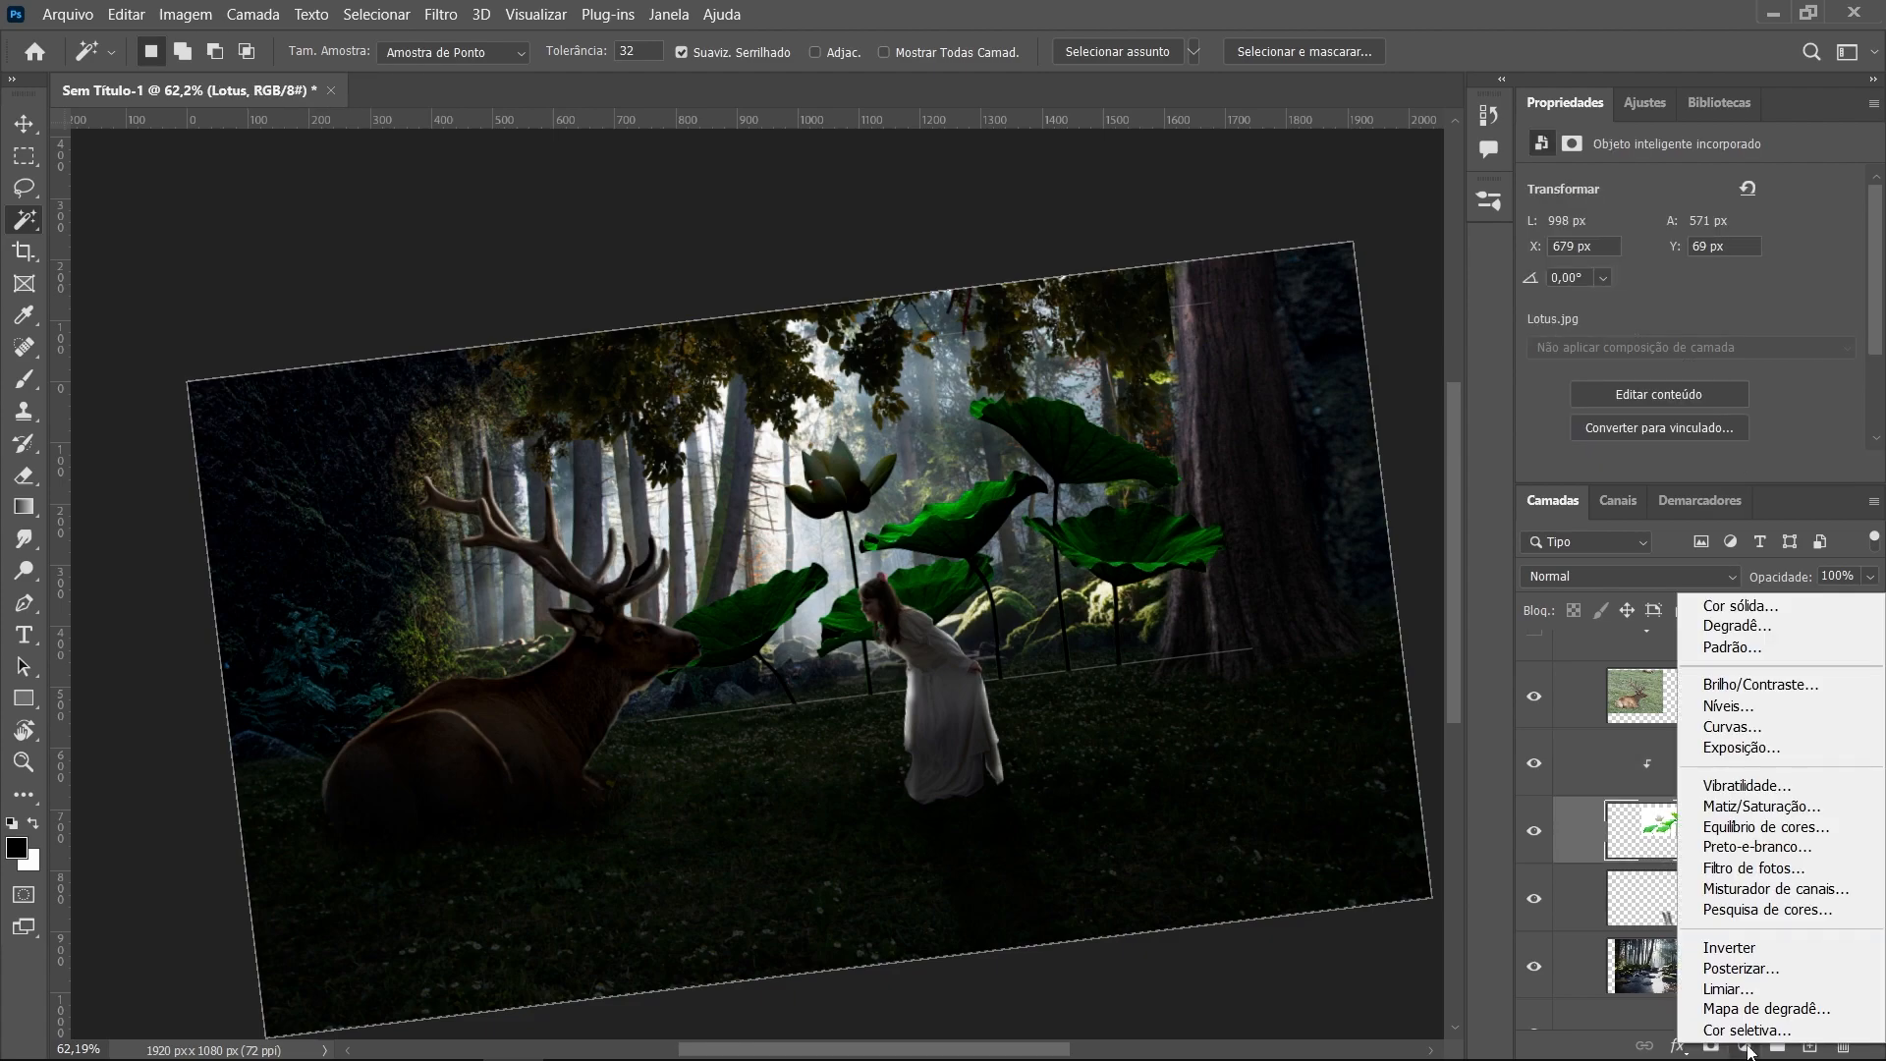
click(1767, 807)
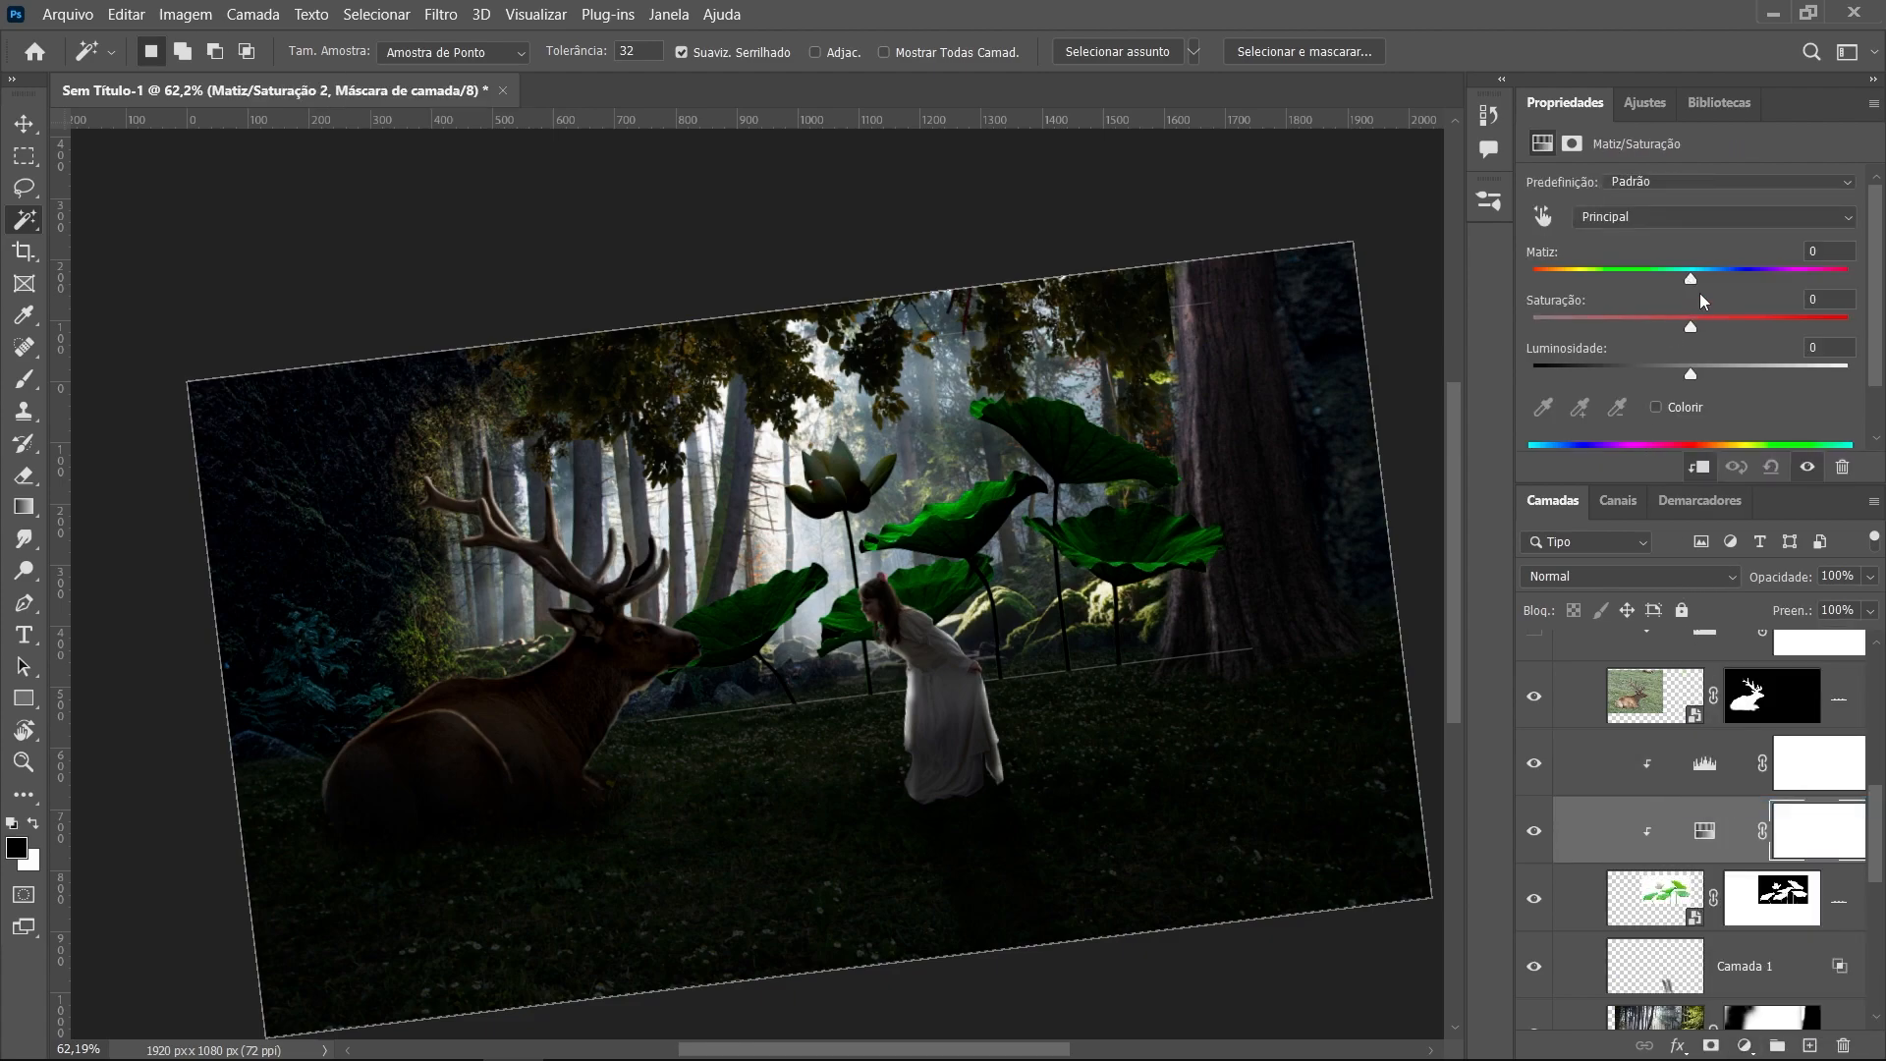
drag(1691, 283, 1629, 299)
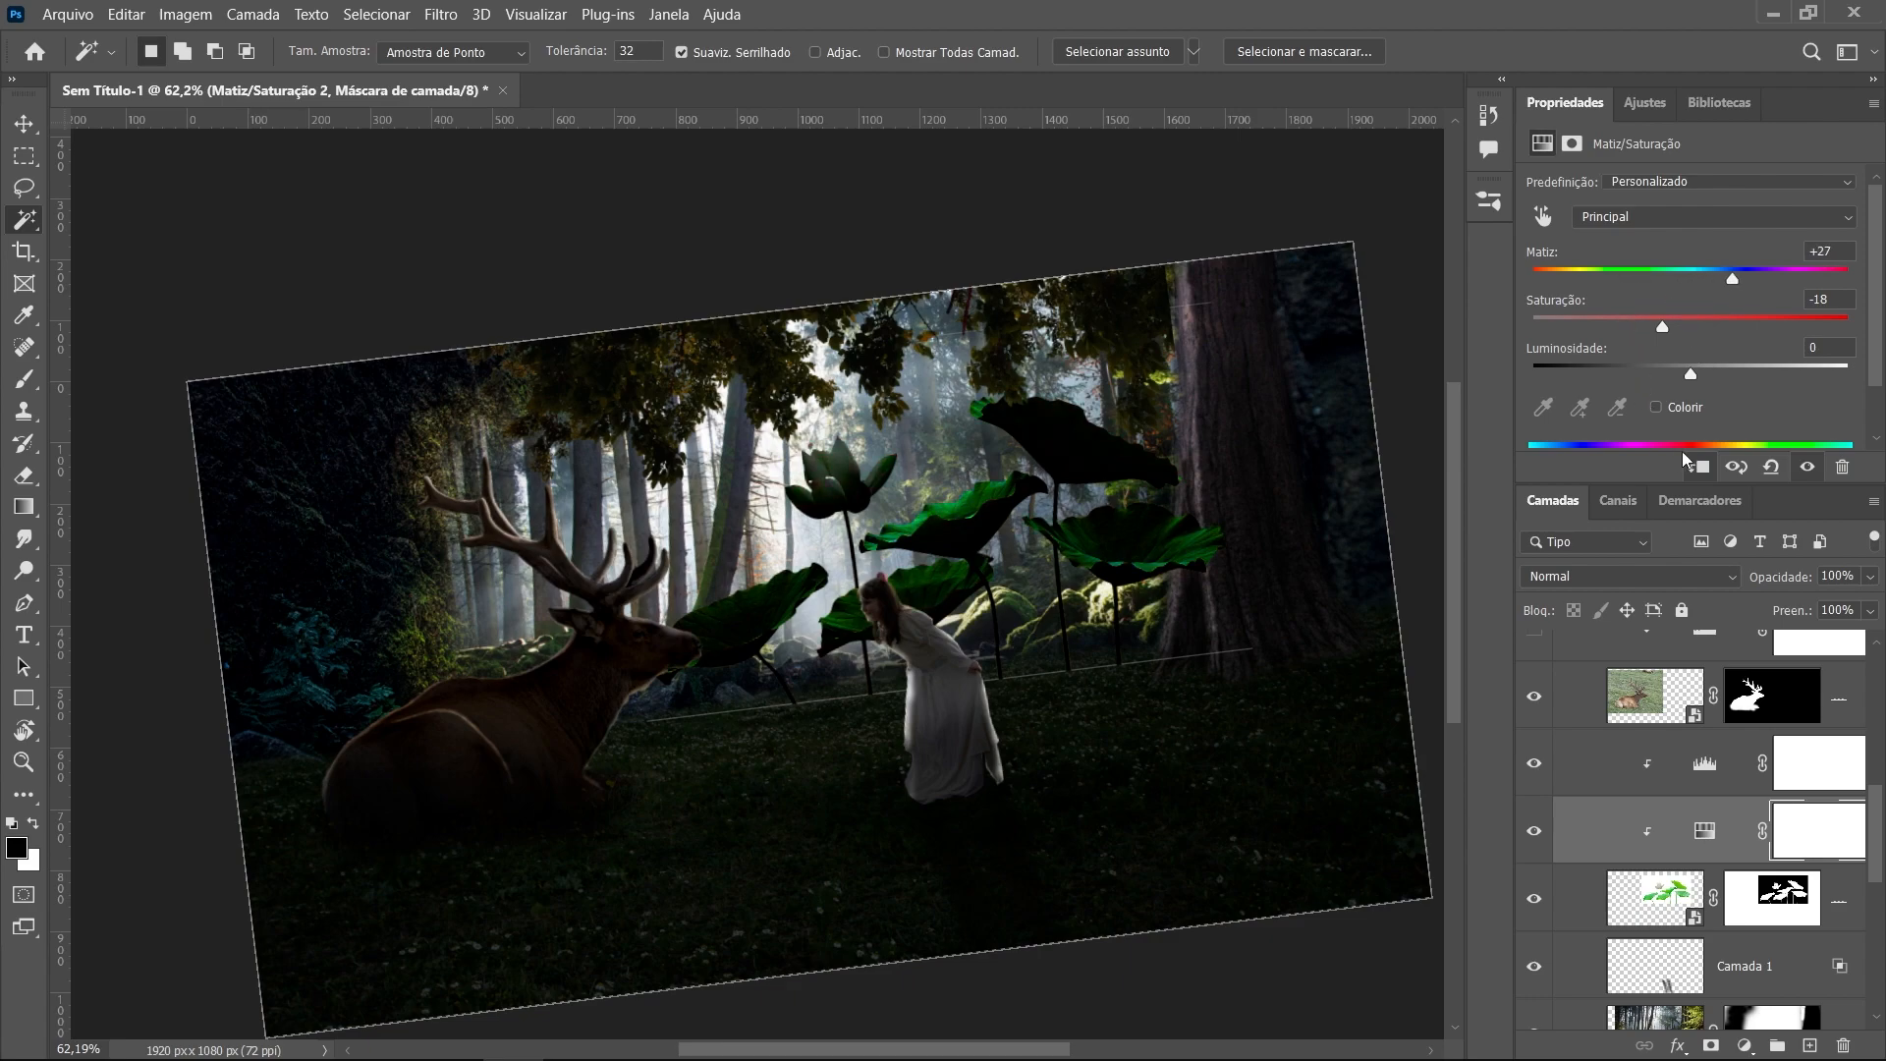
drag(1593, 287, 1790, 307)
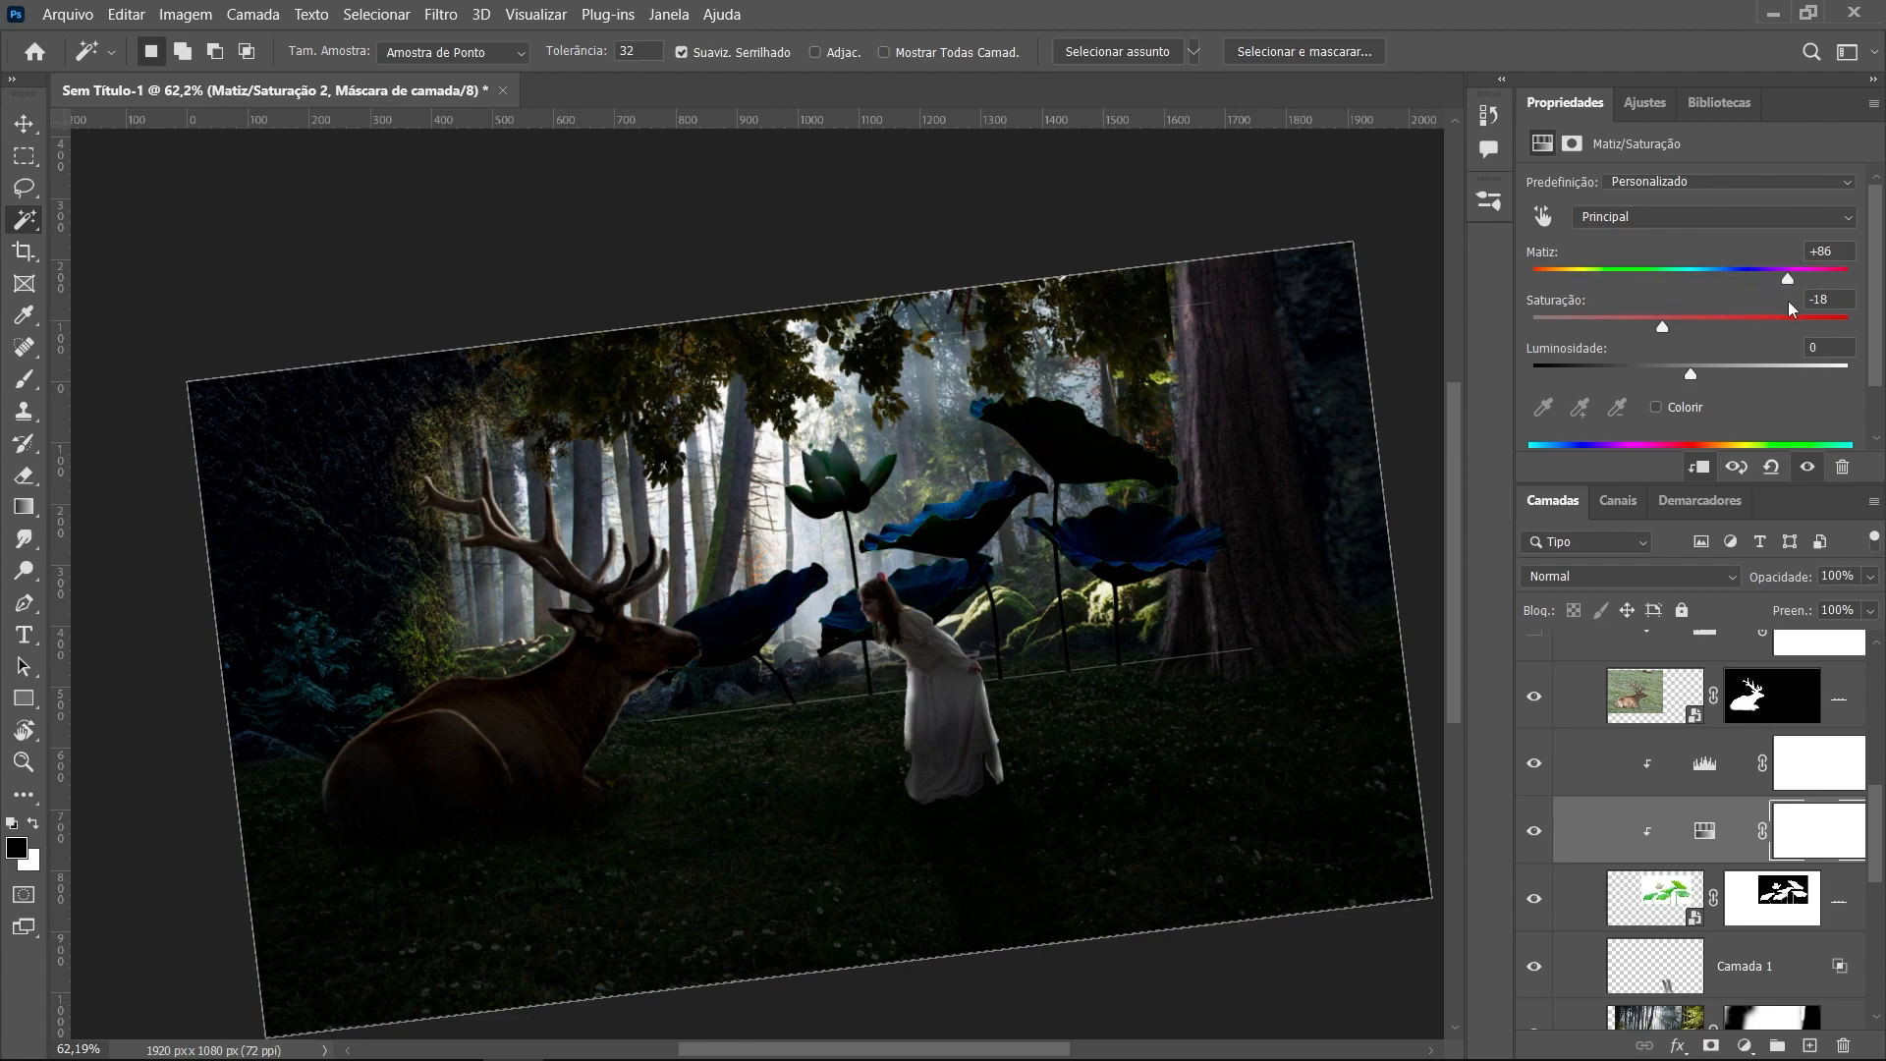
drag(1788, 311, 1785, 310)
Hide the lotus leaf between the deer and the girl by painting black on the Lotus layer mask at 94% opacity
click(1753, 927)
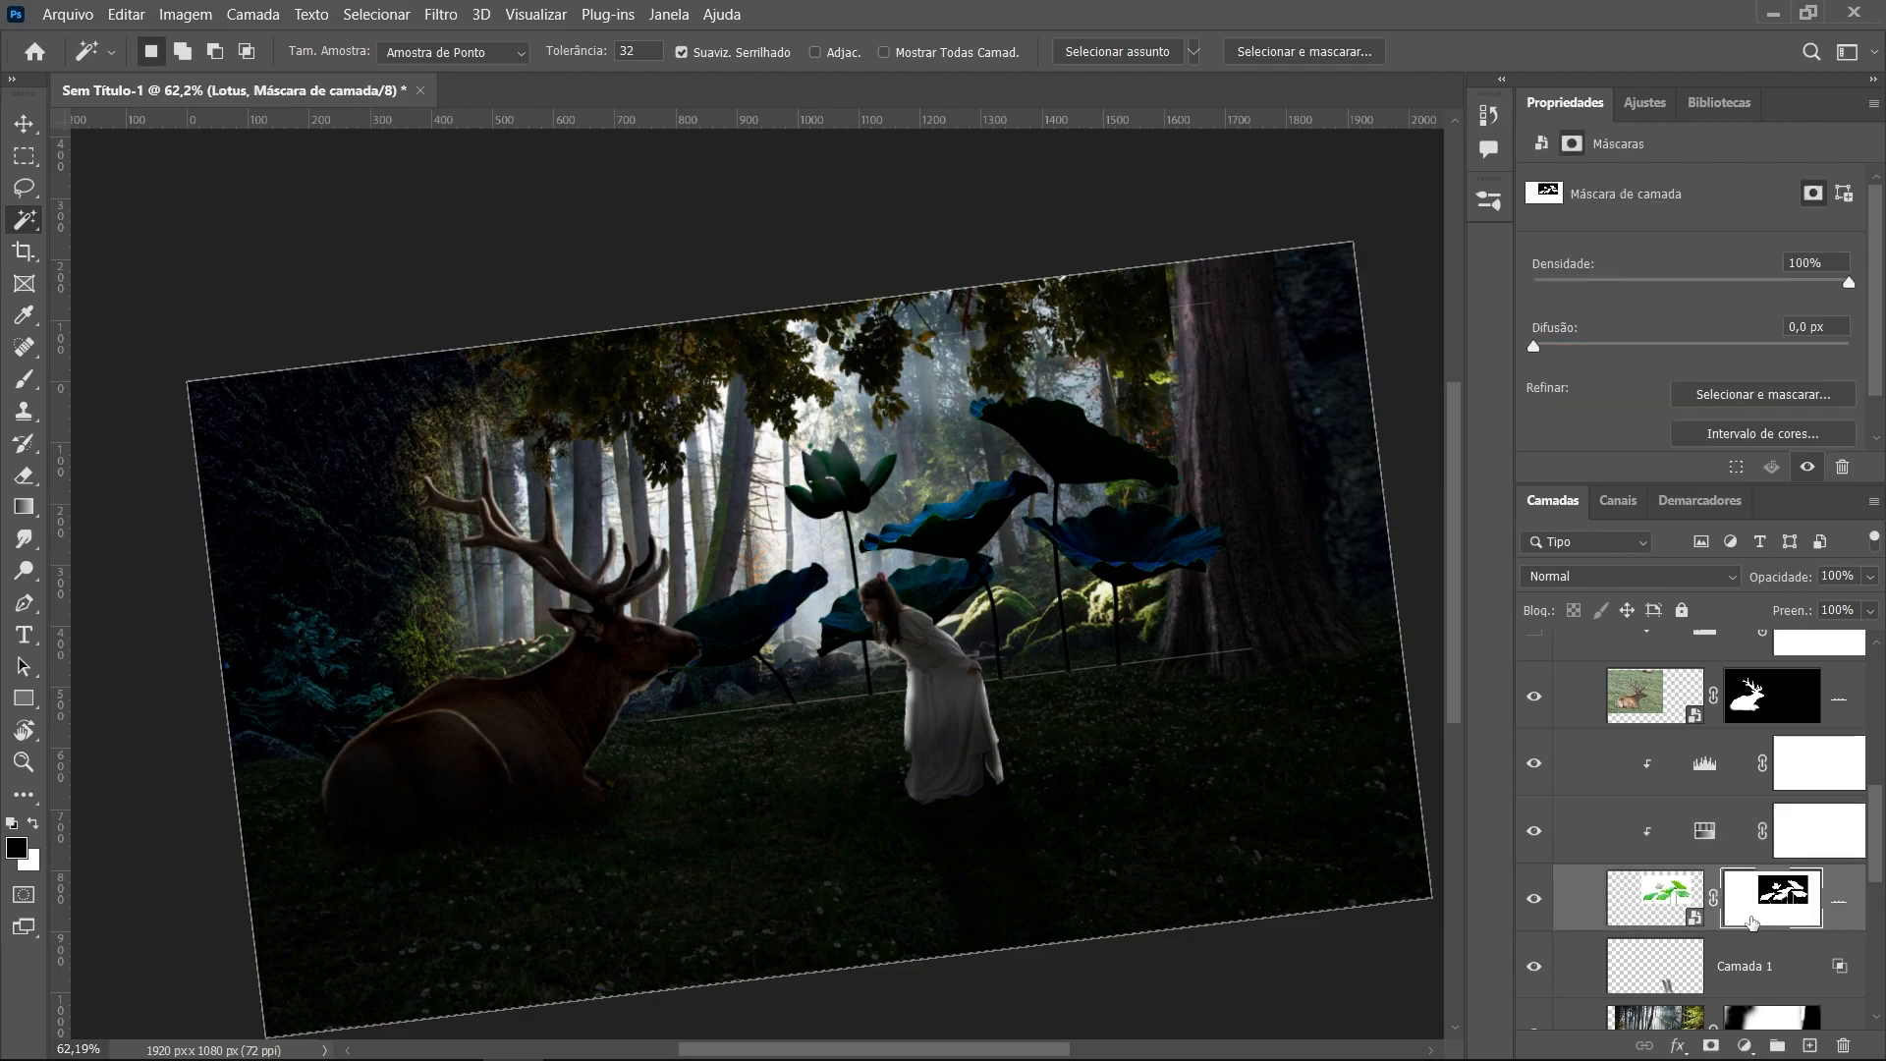
scroll(1042, 669, up, 5)
key(b)
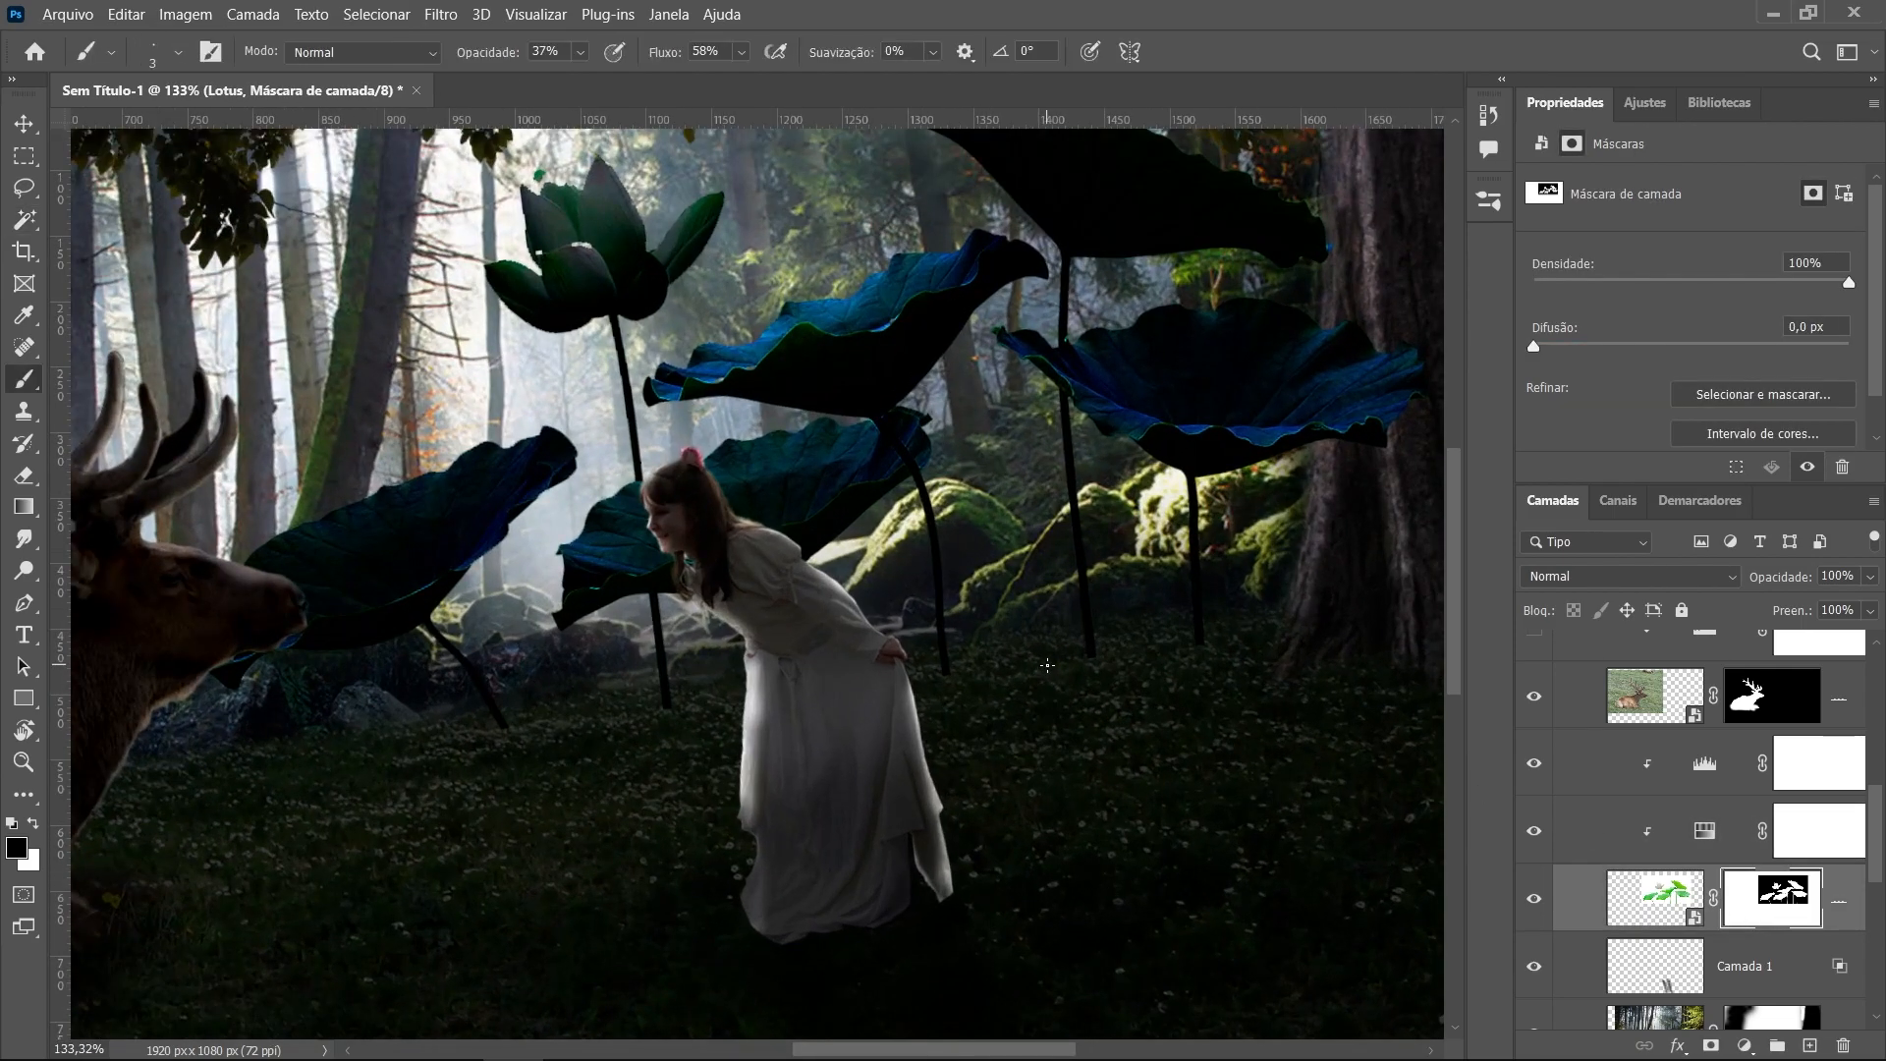
scroll(1039, 668, down, 2)
scroll(1035, 673, down, 3)
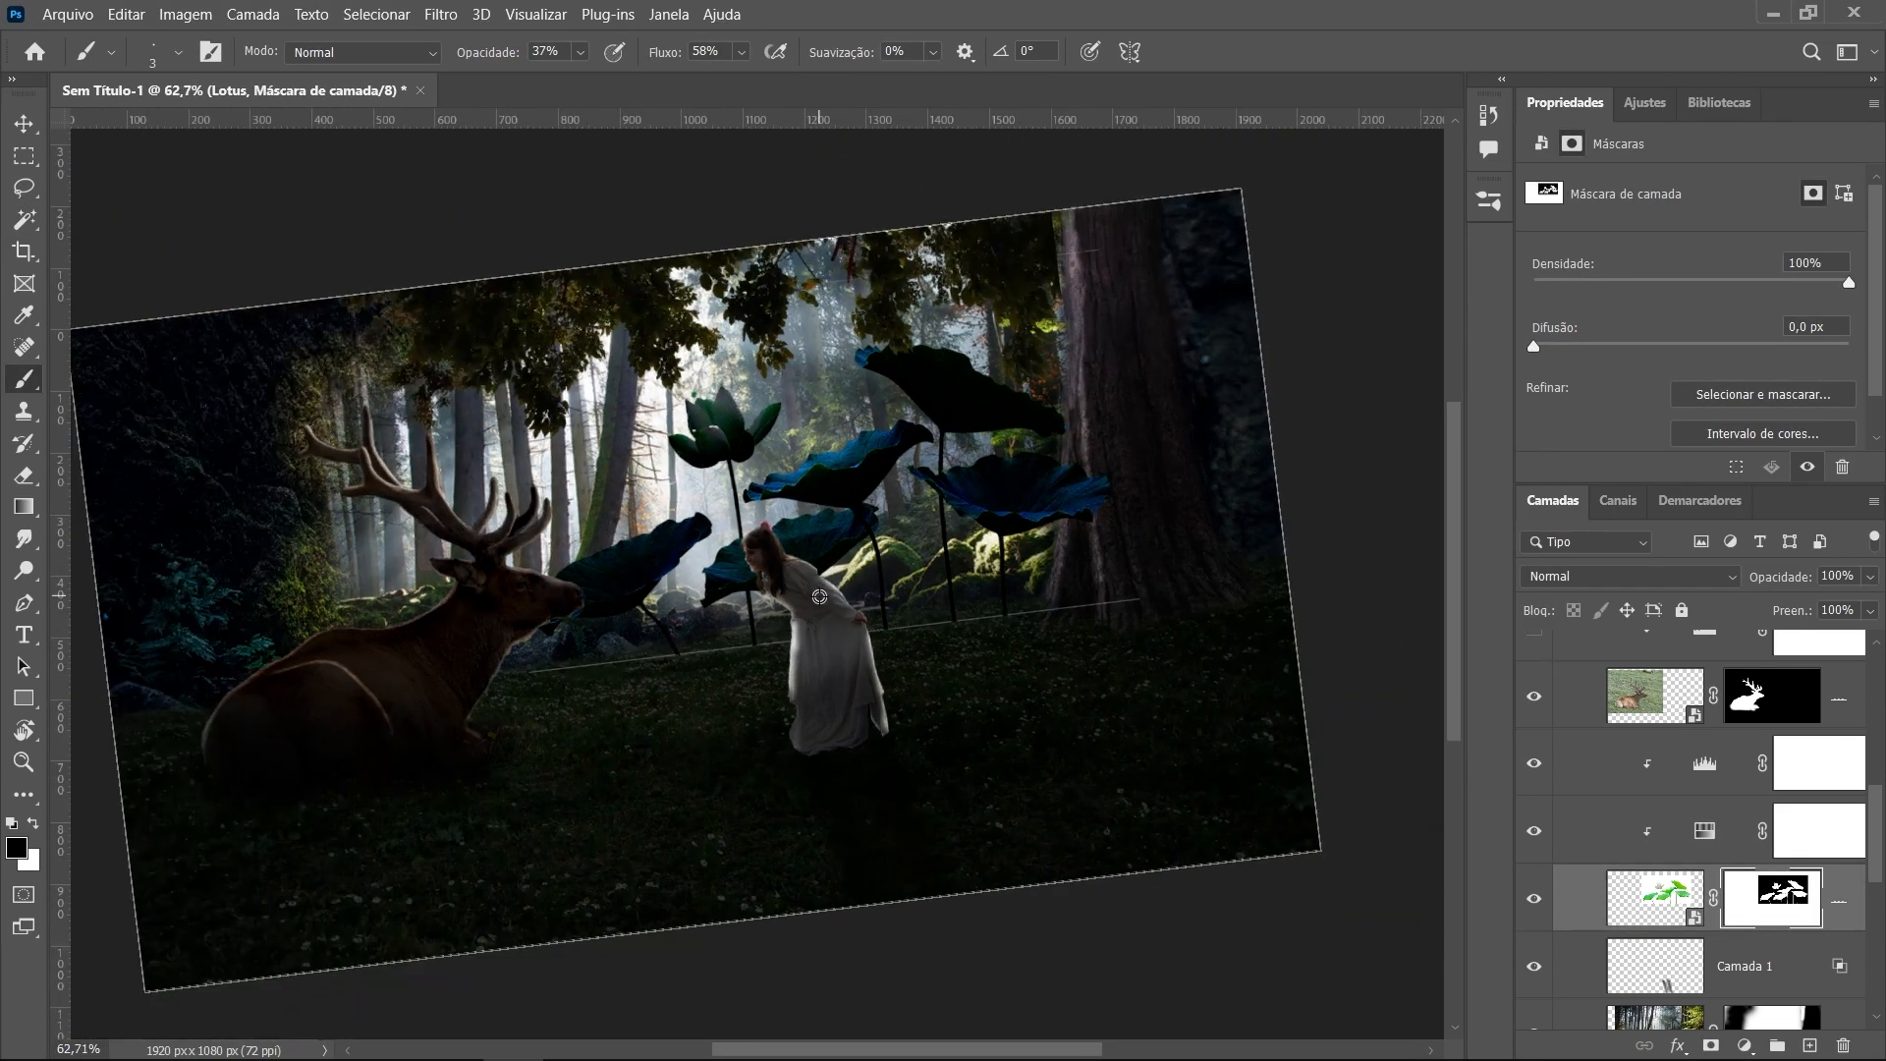
scroll(849, 637, up, 2)
scroll(847, 634, down, 3)
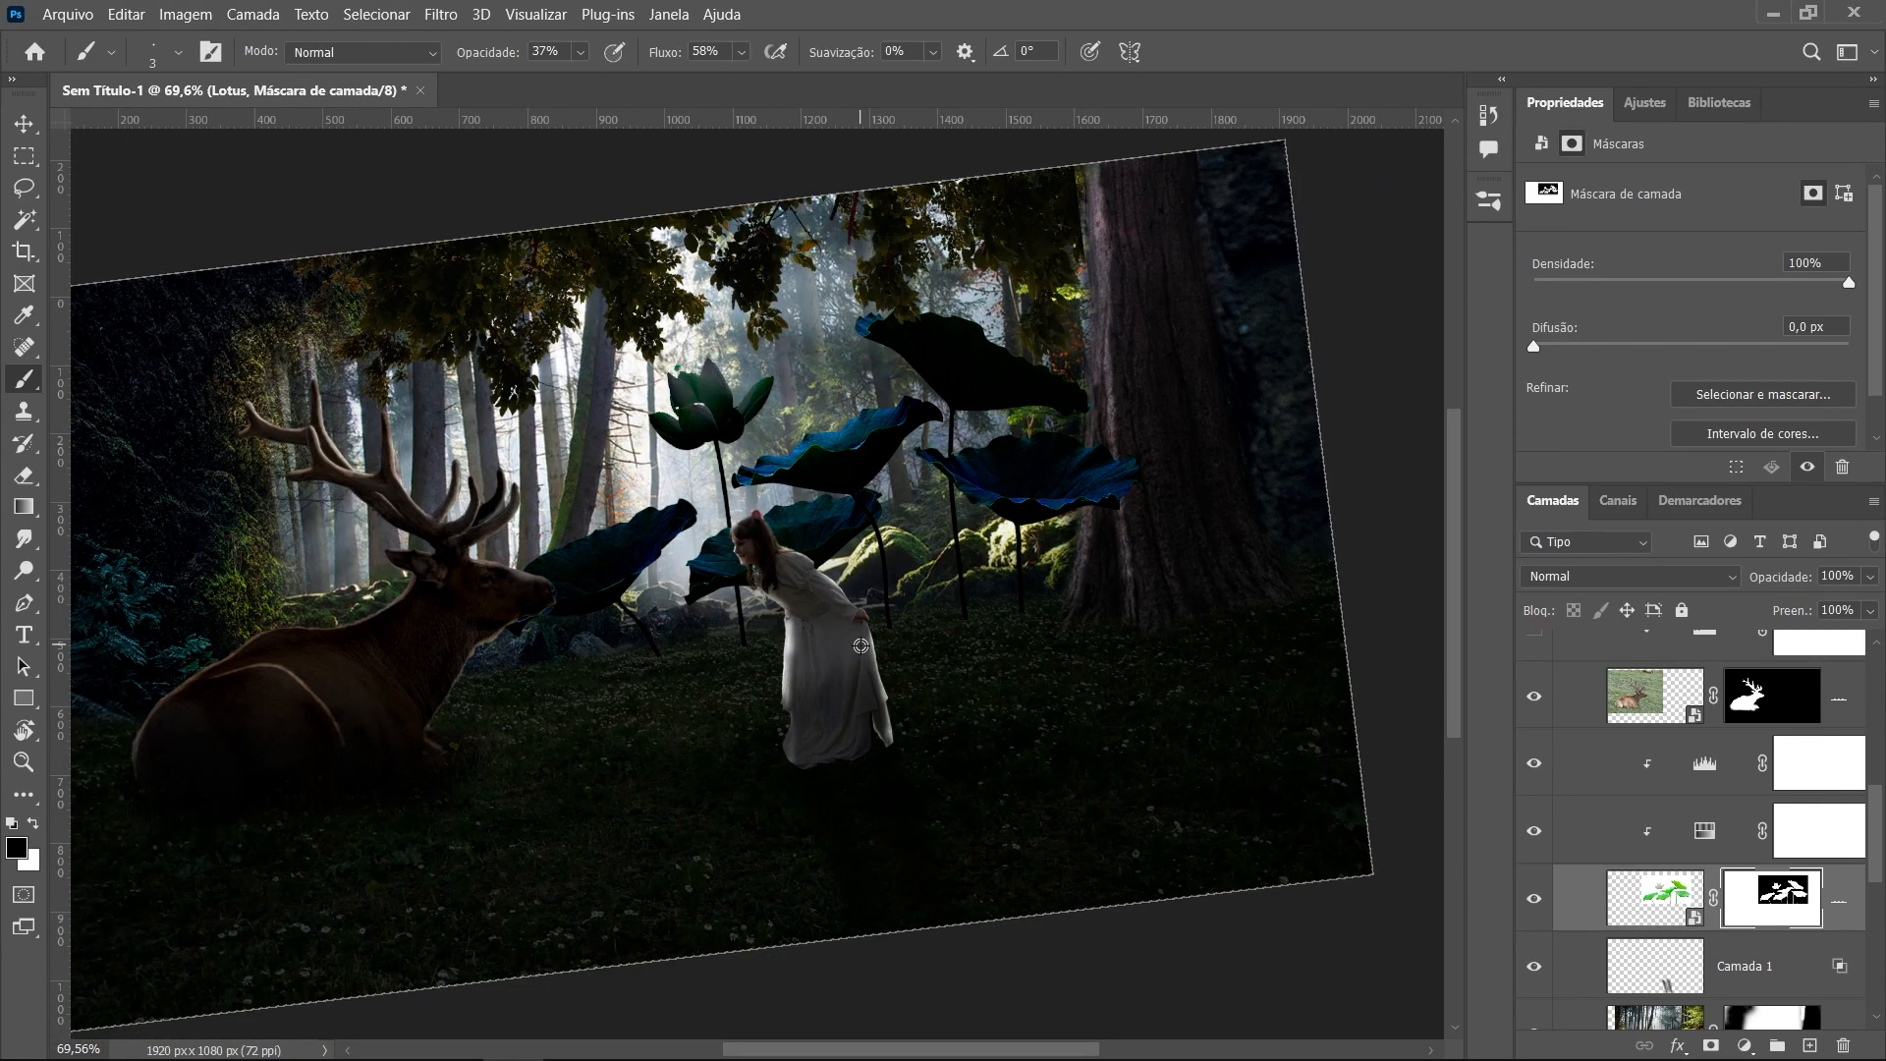
scroll(862, 645, up, 3)
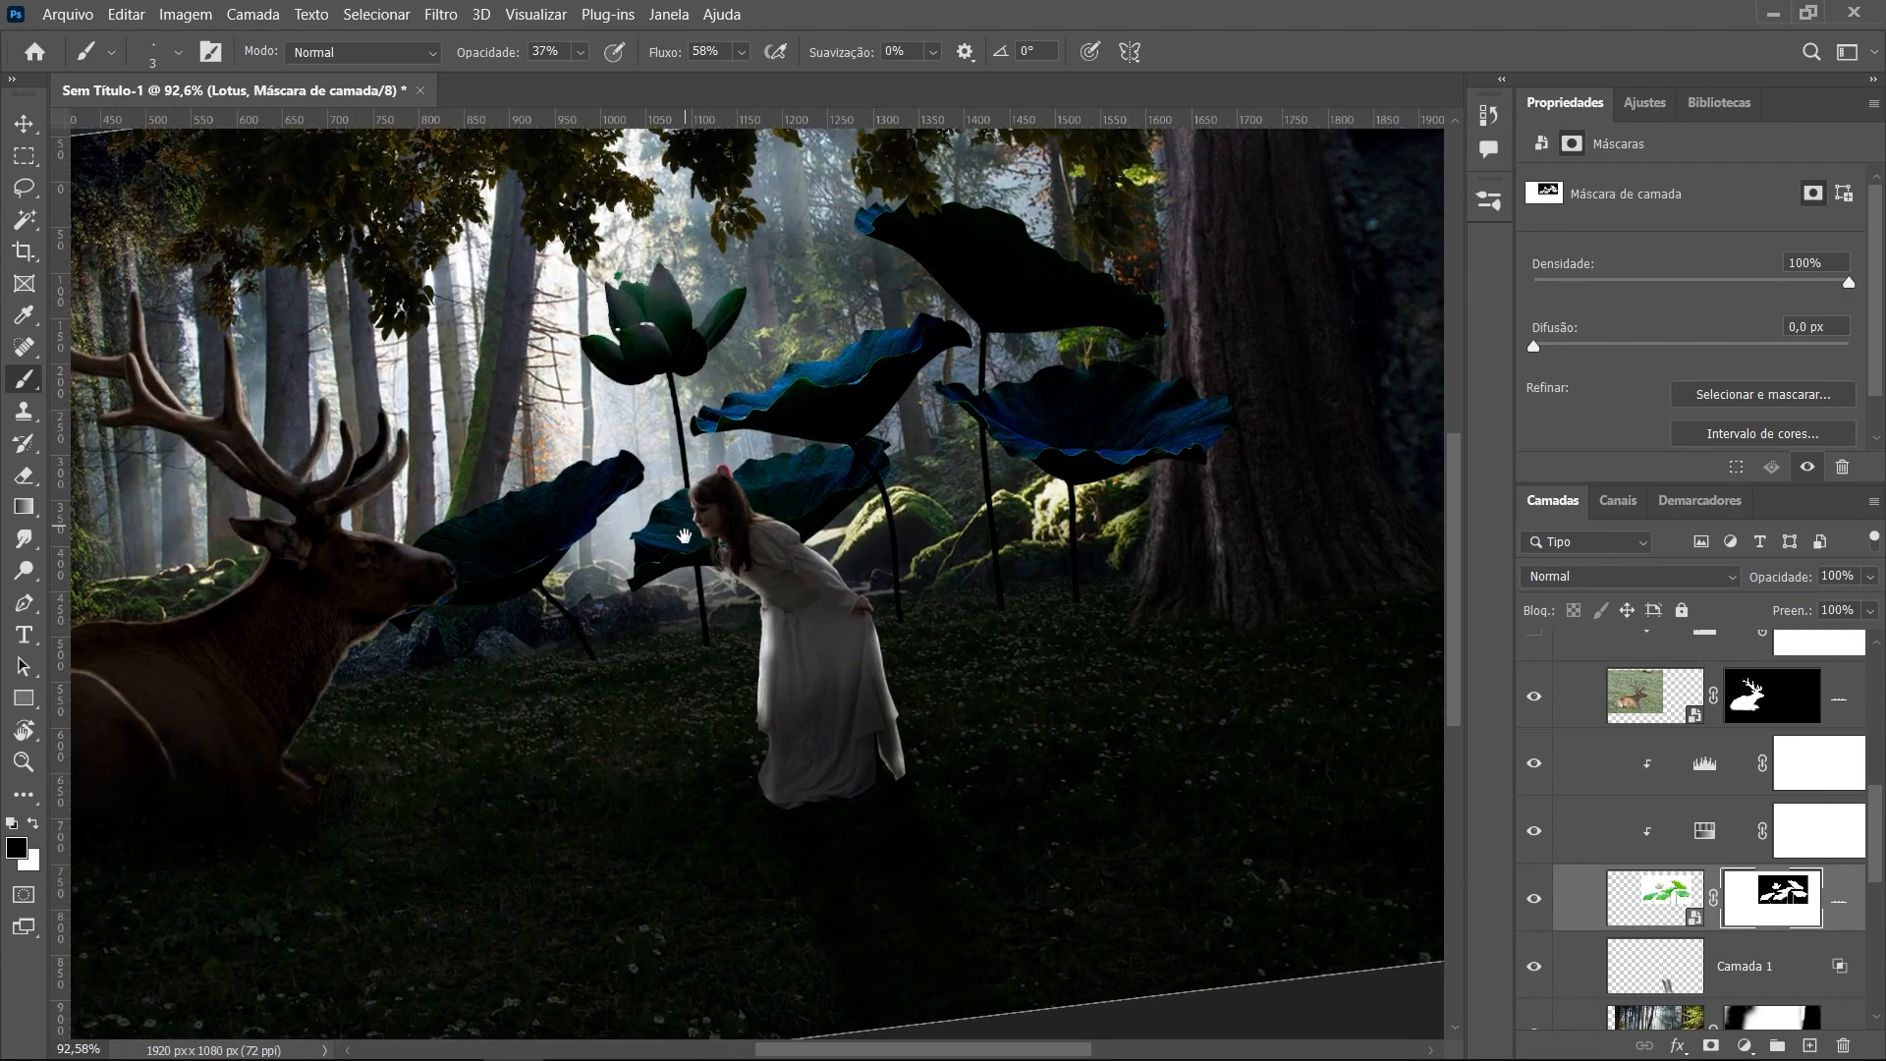
drag(685, 531, 746, 671)
scroll(1023, 716, up, 1)
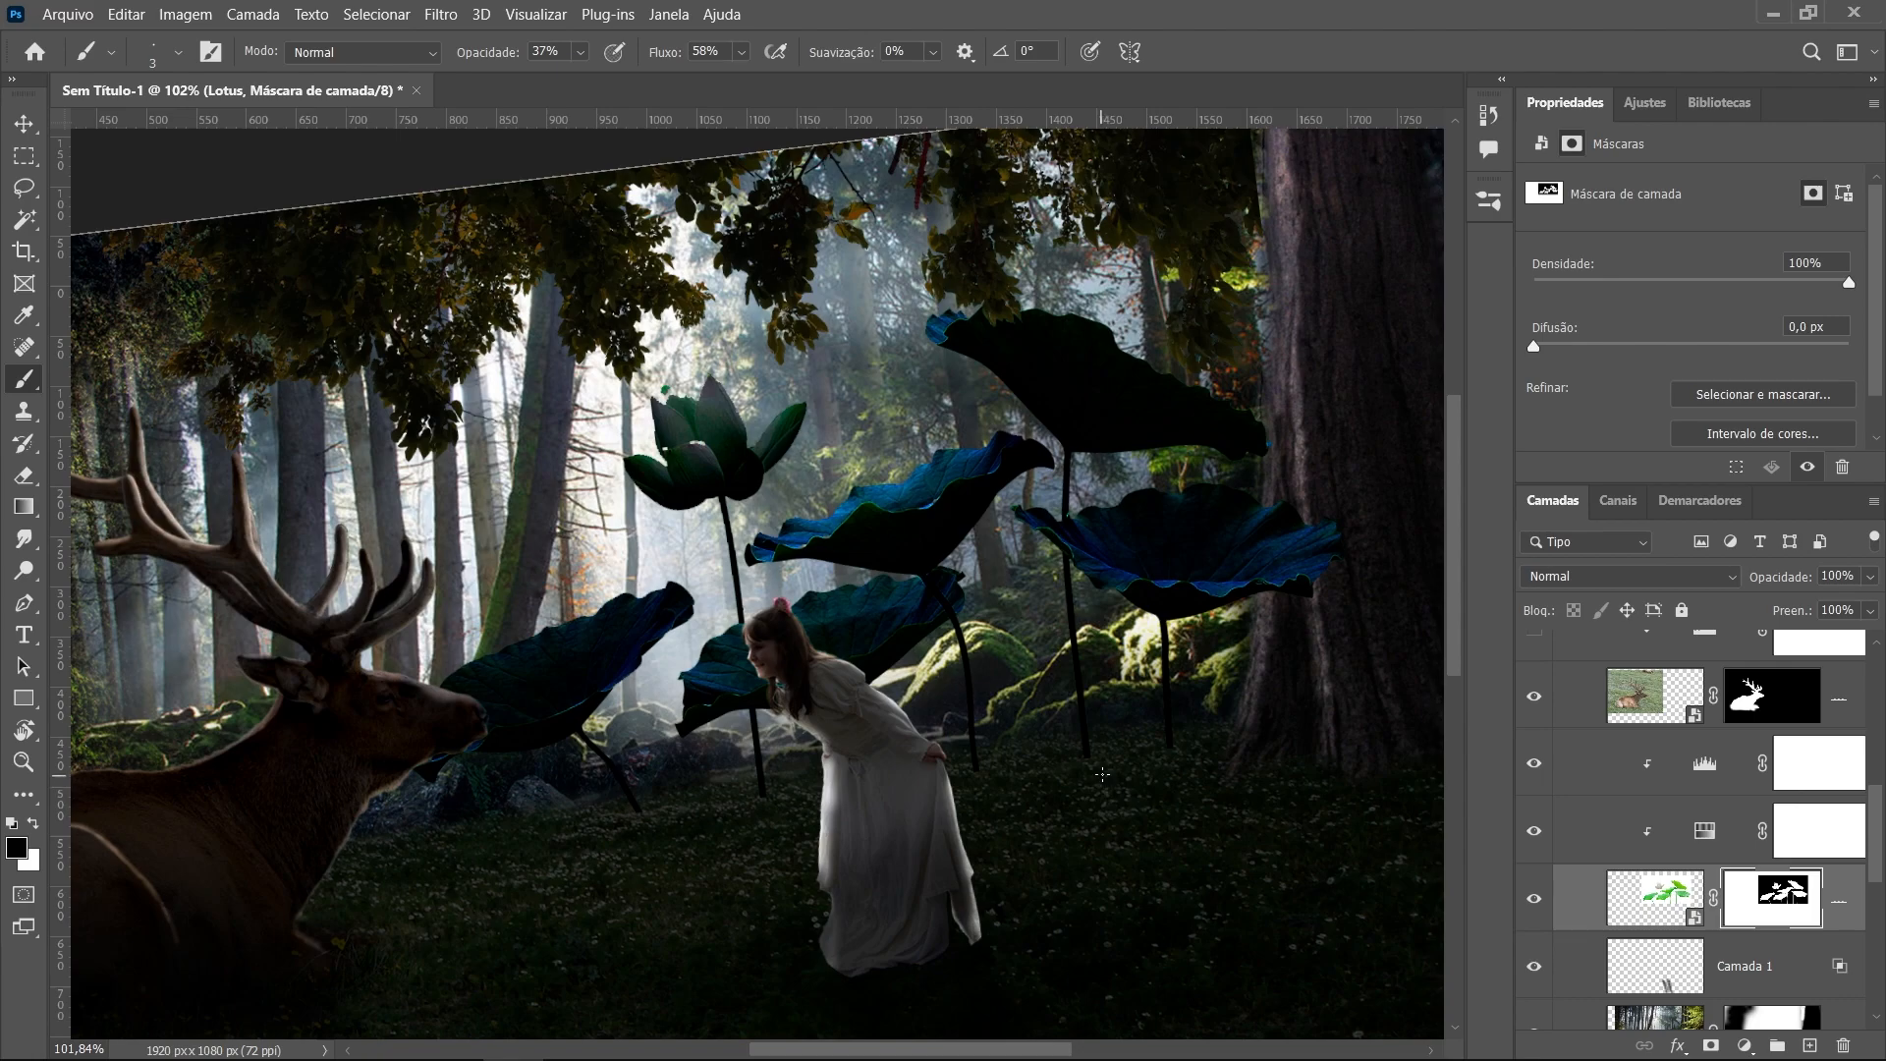
drag(741, 465, 790, 465)
click(751, 474)
mouse_move(663, 612)
mouse_down()
mouse_move(592, 621)
mouse_move(651, 603)
mouse_move(475, 364)
mouse_move(619, 583)
mouse_move(440, 644)
mouse_up()
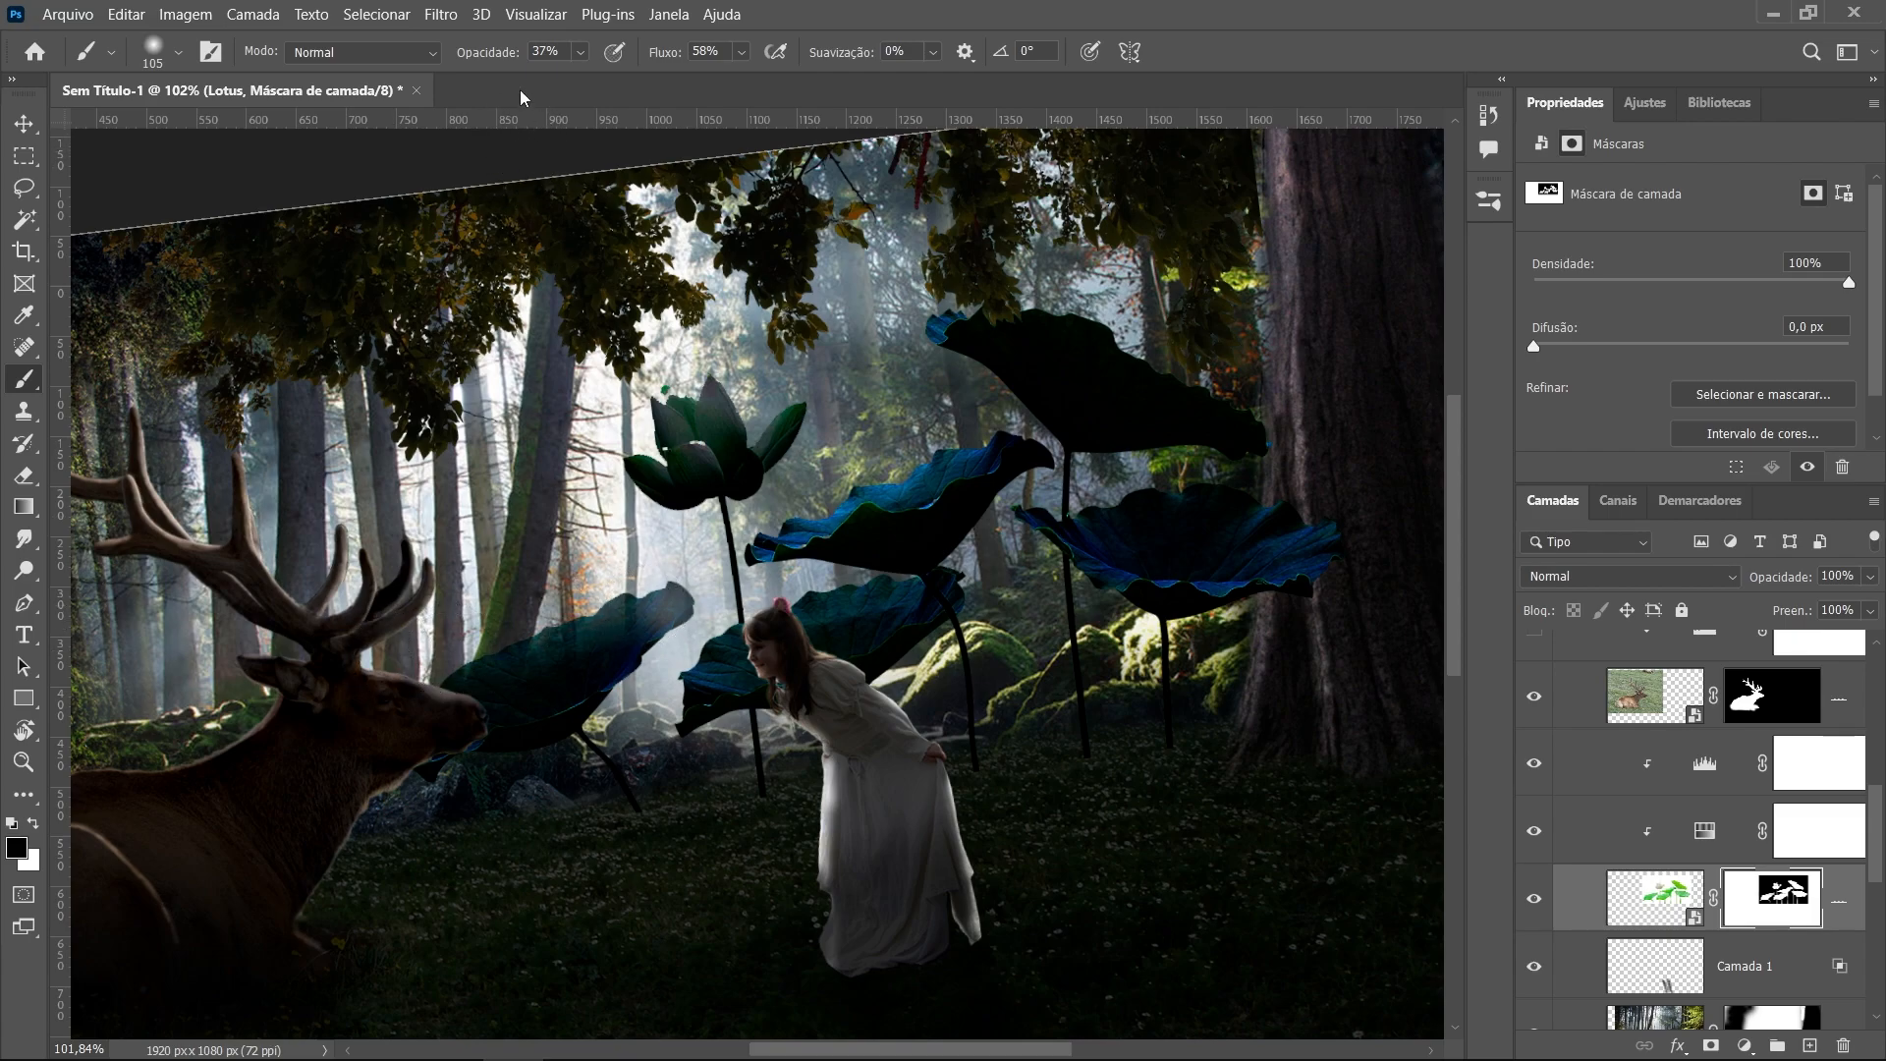
drag(501, 52, 556, 52)
mouse_move(620, 628)
mouse_down()
mouse_move(673, 604)
mouse_move(563, 667)
mouse_move(604, 607)
mouse_move(492, 677)
mouse_move(500, 642)
mouse_move(553, 788)
mouse_up()
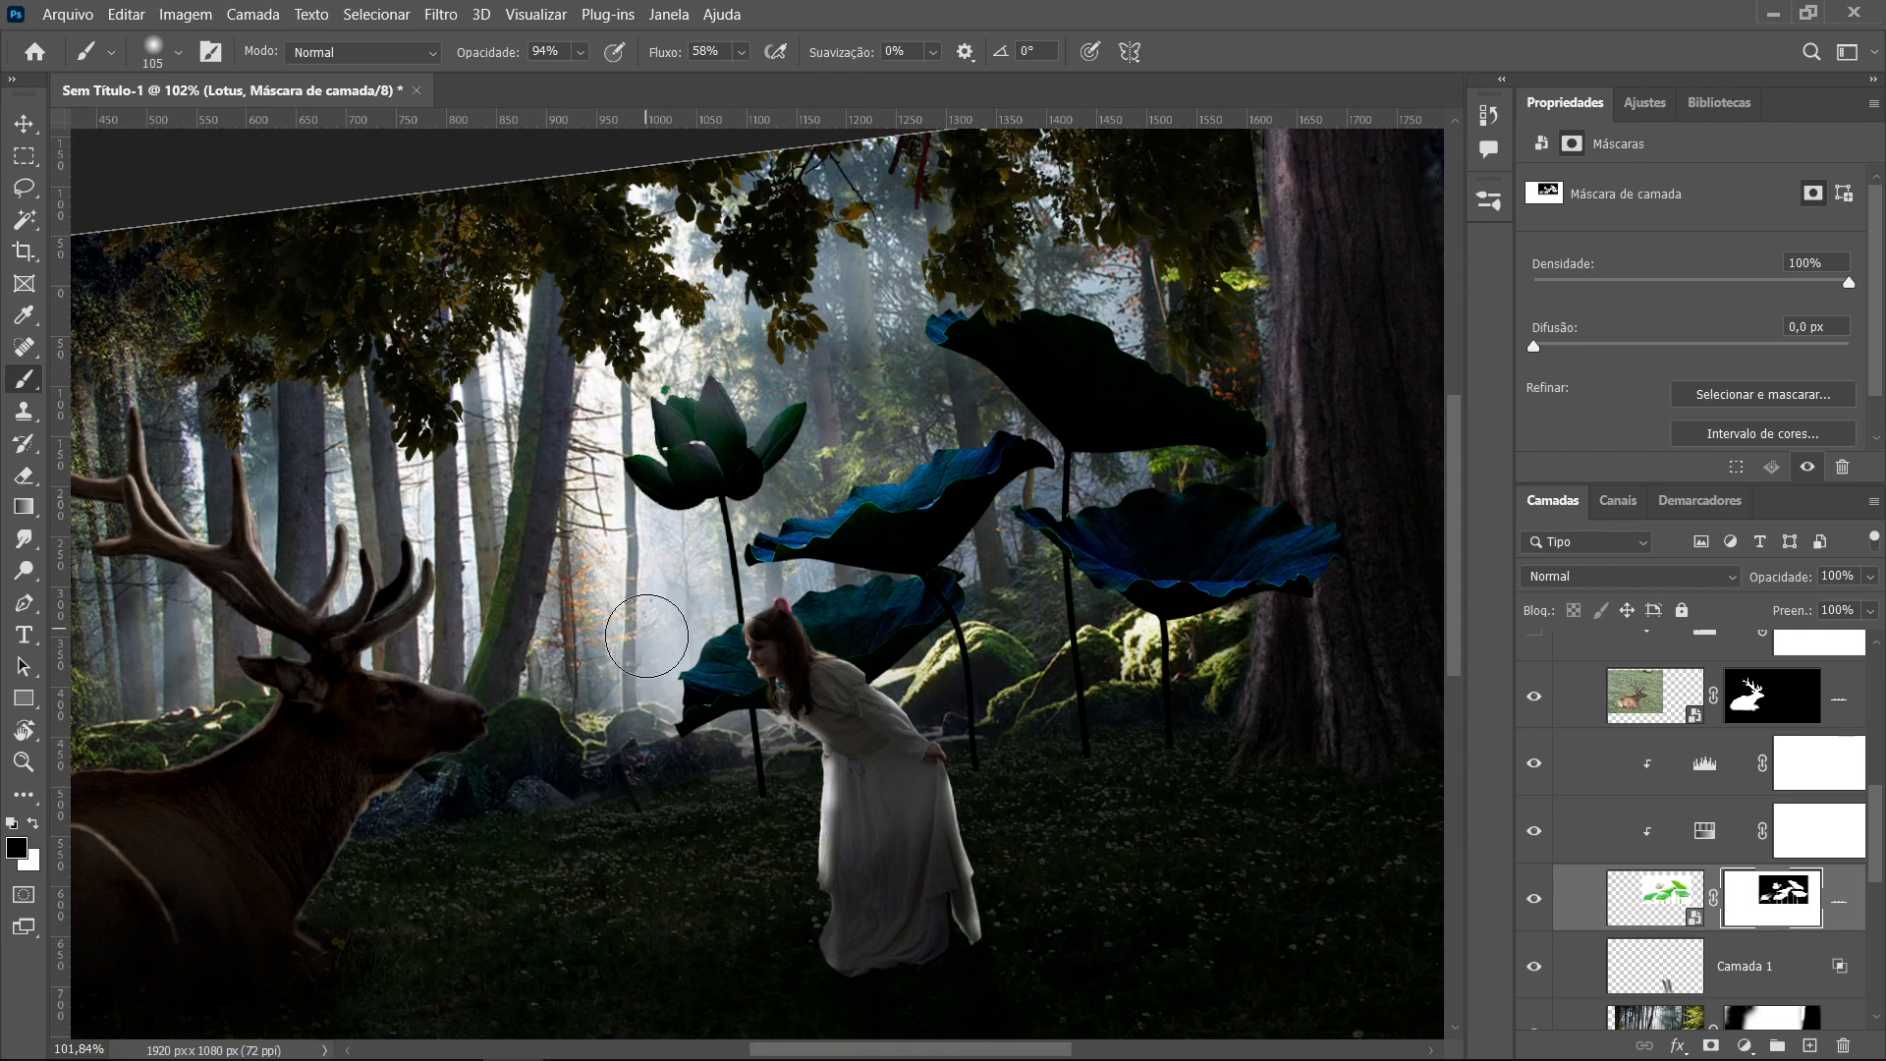
Paint out the thin leftover edge line across the ground below the plants on the Lotus layer mask
scroll(647, 636, down, 4)
scroll(647, 636, down, 3)
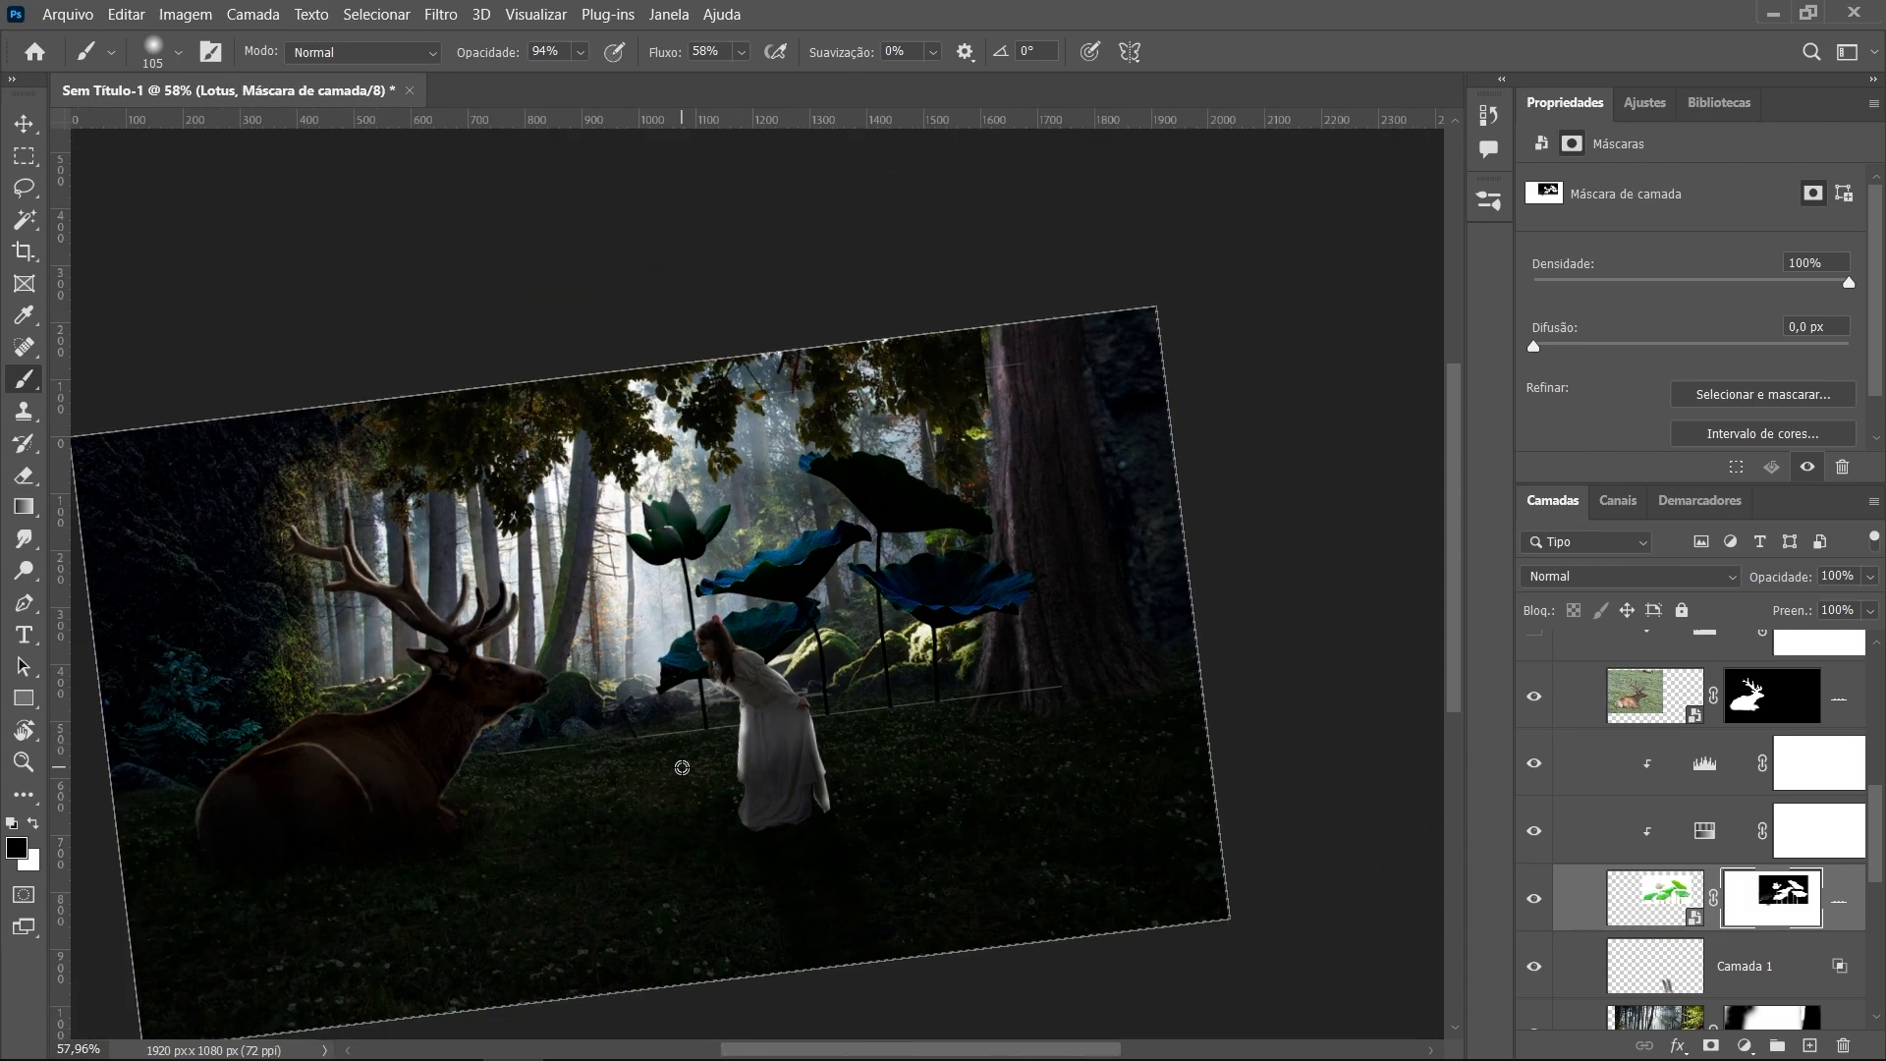
drag(668, 736, 483, 754)
mouse_move(922, 737)
mouse_down()
mouse_move(996, 724)
mouse_move(993, 701)
mouse_move(1069, 702)
mouse_move(976, 705)
mouse_up()
mouse_move(828, 719)
mouse_down()
mouse_move(956, 724)
mouse_move(900, 726)
mouse_up()
Lighten the lotus leaves by painting black on the clipped Levels mask with a soft 125 px brush at 21% opacity
click(1814, 782)
click(1534, 764)
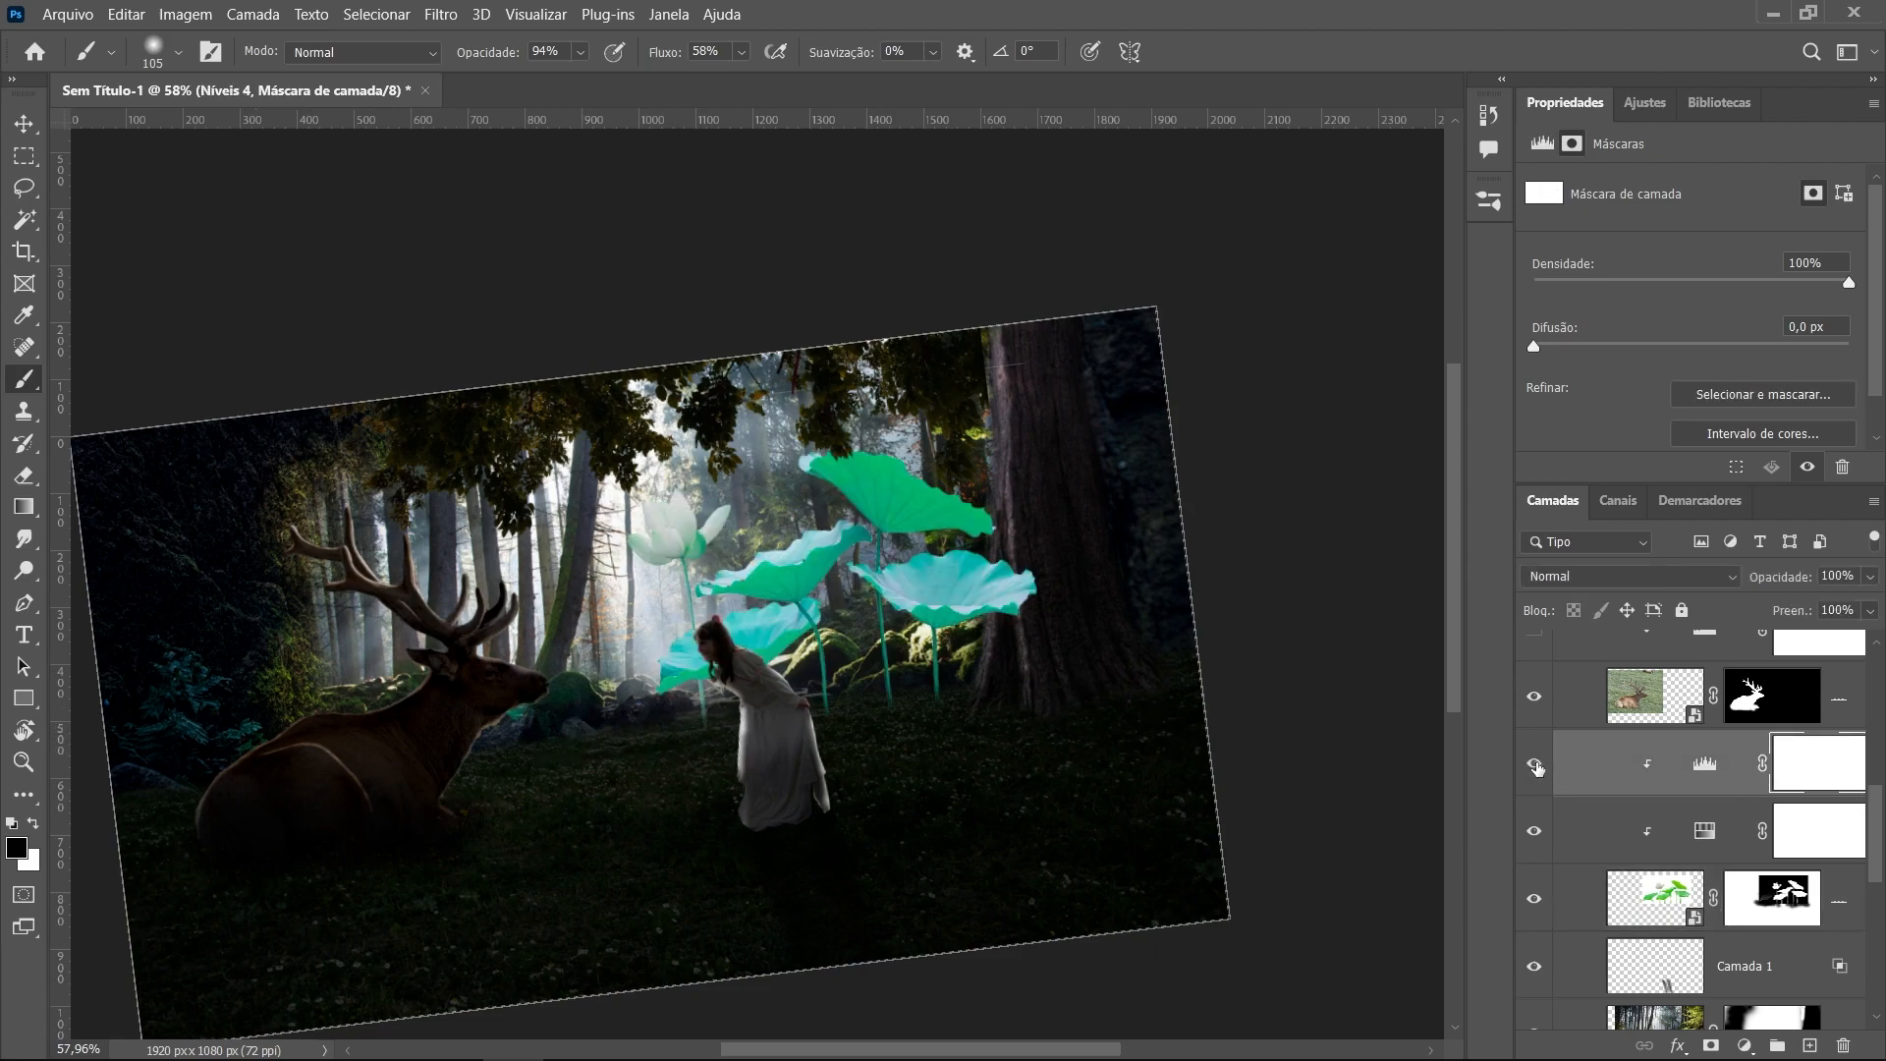
click(1533, 764)
scroll(962, 514, up, 3)
scroll(928, 527, up, 2)
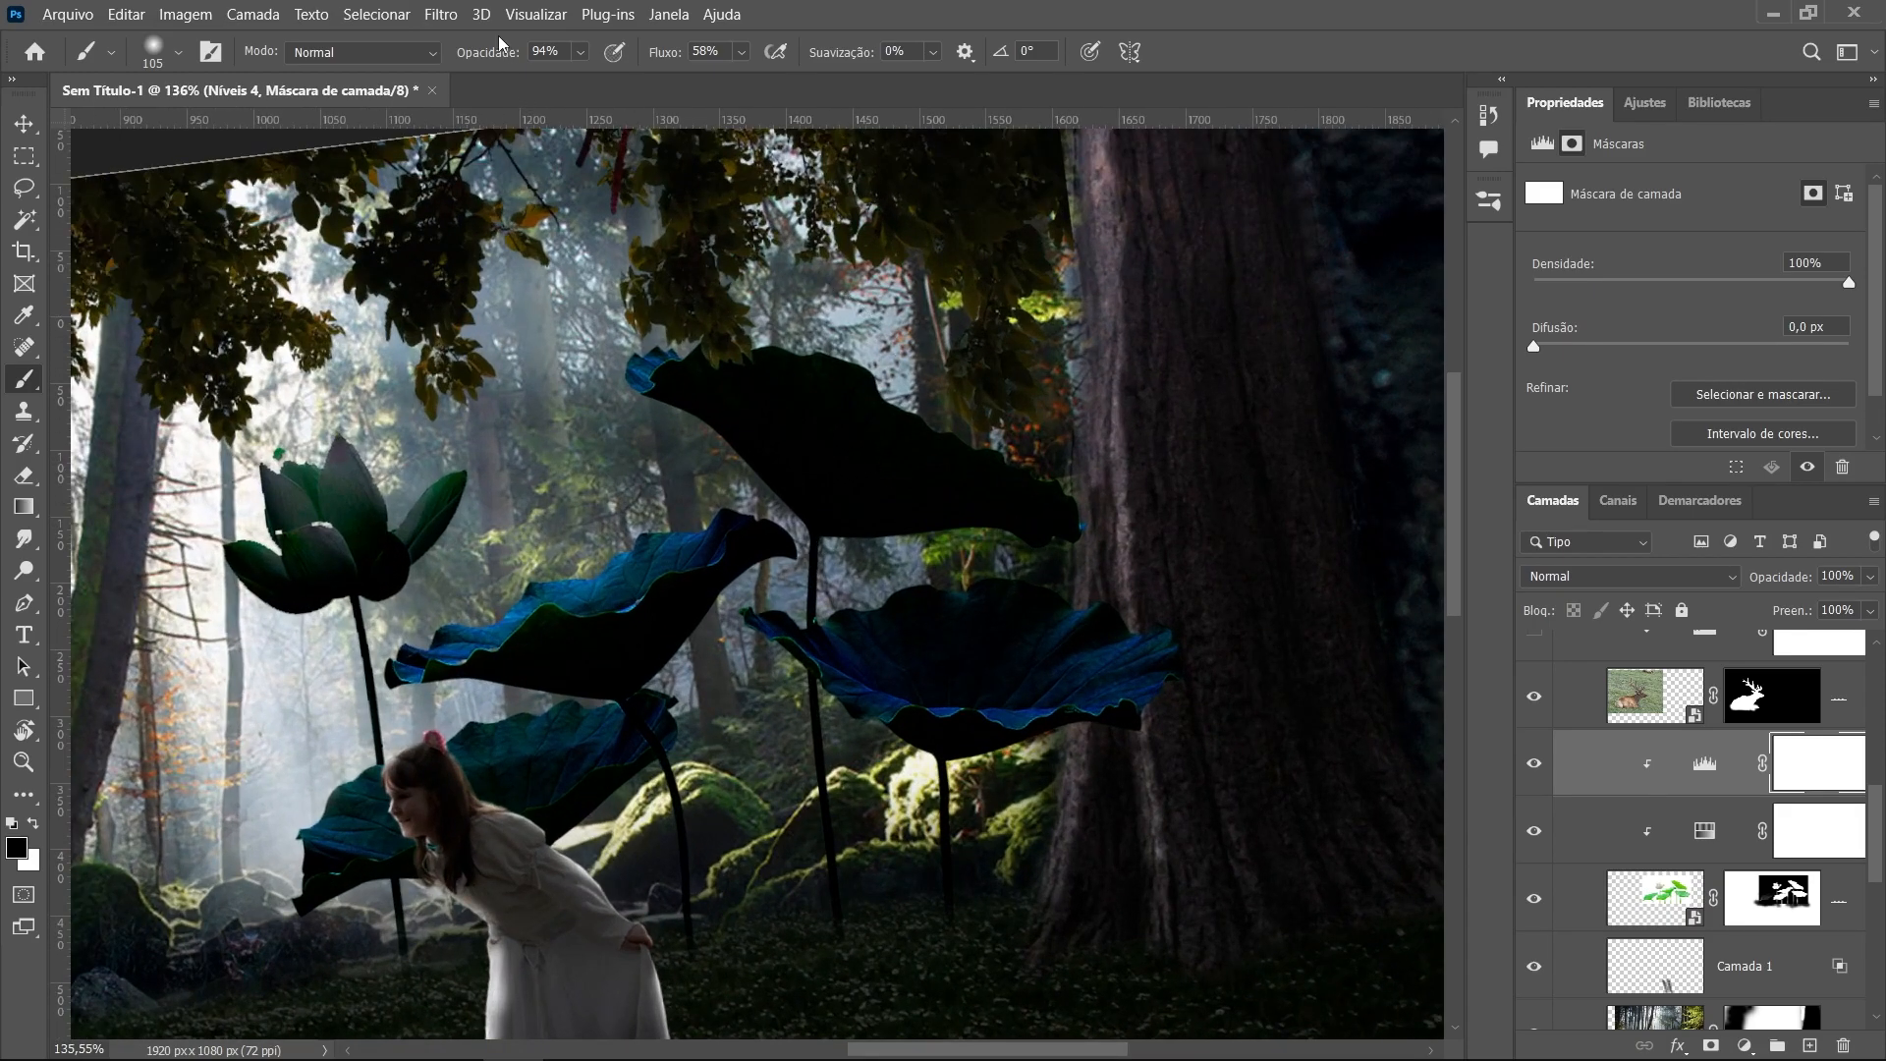
drag(791, 379, 813, 382)
mouse_move(683, 381)
mouse_down()
mouse_move(721, 398)
mouse_move(710, 448)
mouse_move(737, 497)
mouse_up()
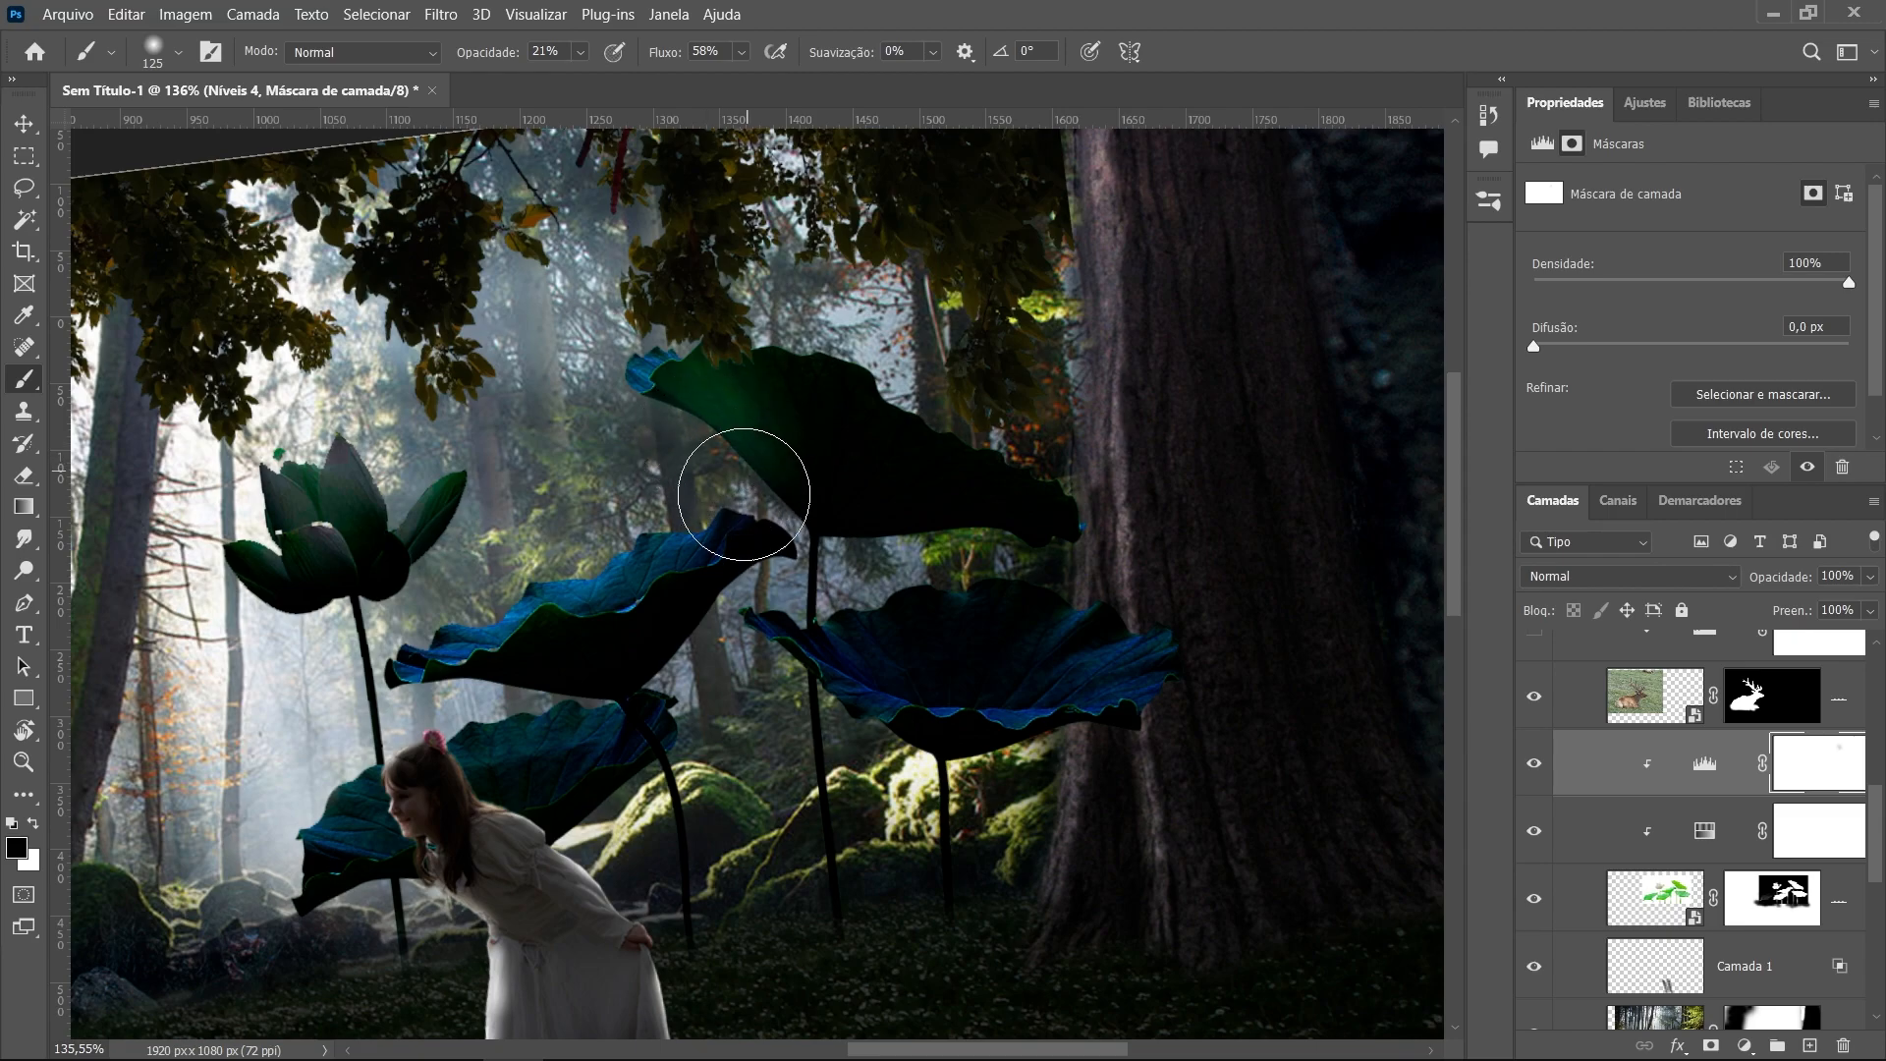
mouse_move(609, 535)
mouse_down()
mouse_move(824, 704)
mouse_move(857, 647)
mouse_move(886, 728)
mouse_move(849, 649)
mouse_move(527, 728)
mouse_move(427, 720)
mouse_move(314, 753)
mouse_move(315, 815)
mouse_move(319, 722)
mouse_move(401, 576)
mouse_move(501, 529)
mouse_move(602, 558)
mouse_move(568, 561)
mouse_move(691, 484)
mouse_move(769, 488)
mouse_move(765, 436)
mouse_up()
mouse_move(644, 597)
mouse_down()
mouse_move(540, 745)
mouse_move(789, 669)
mouse_up()
scroll(783, 680, up, 4)
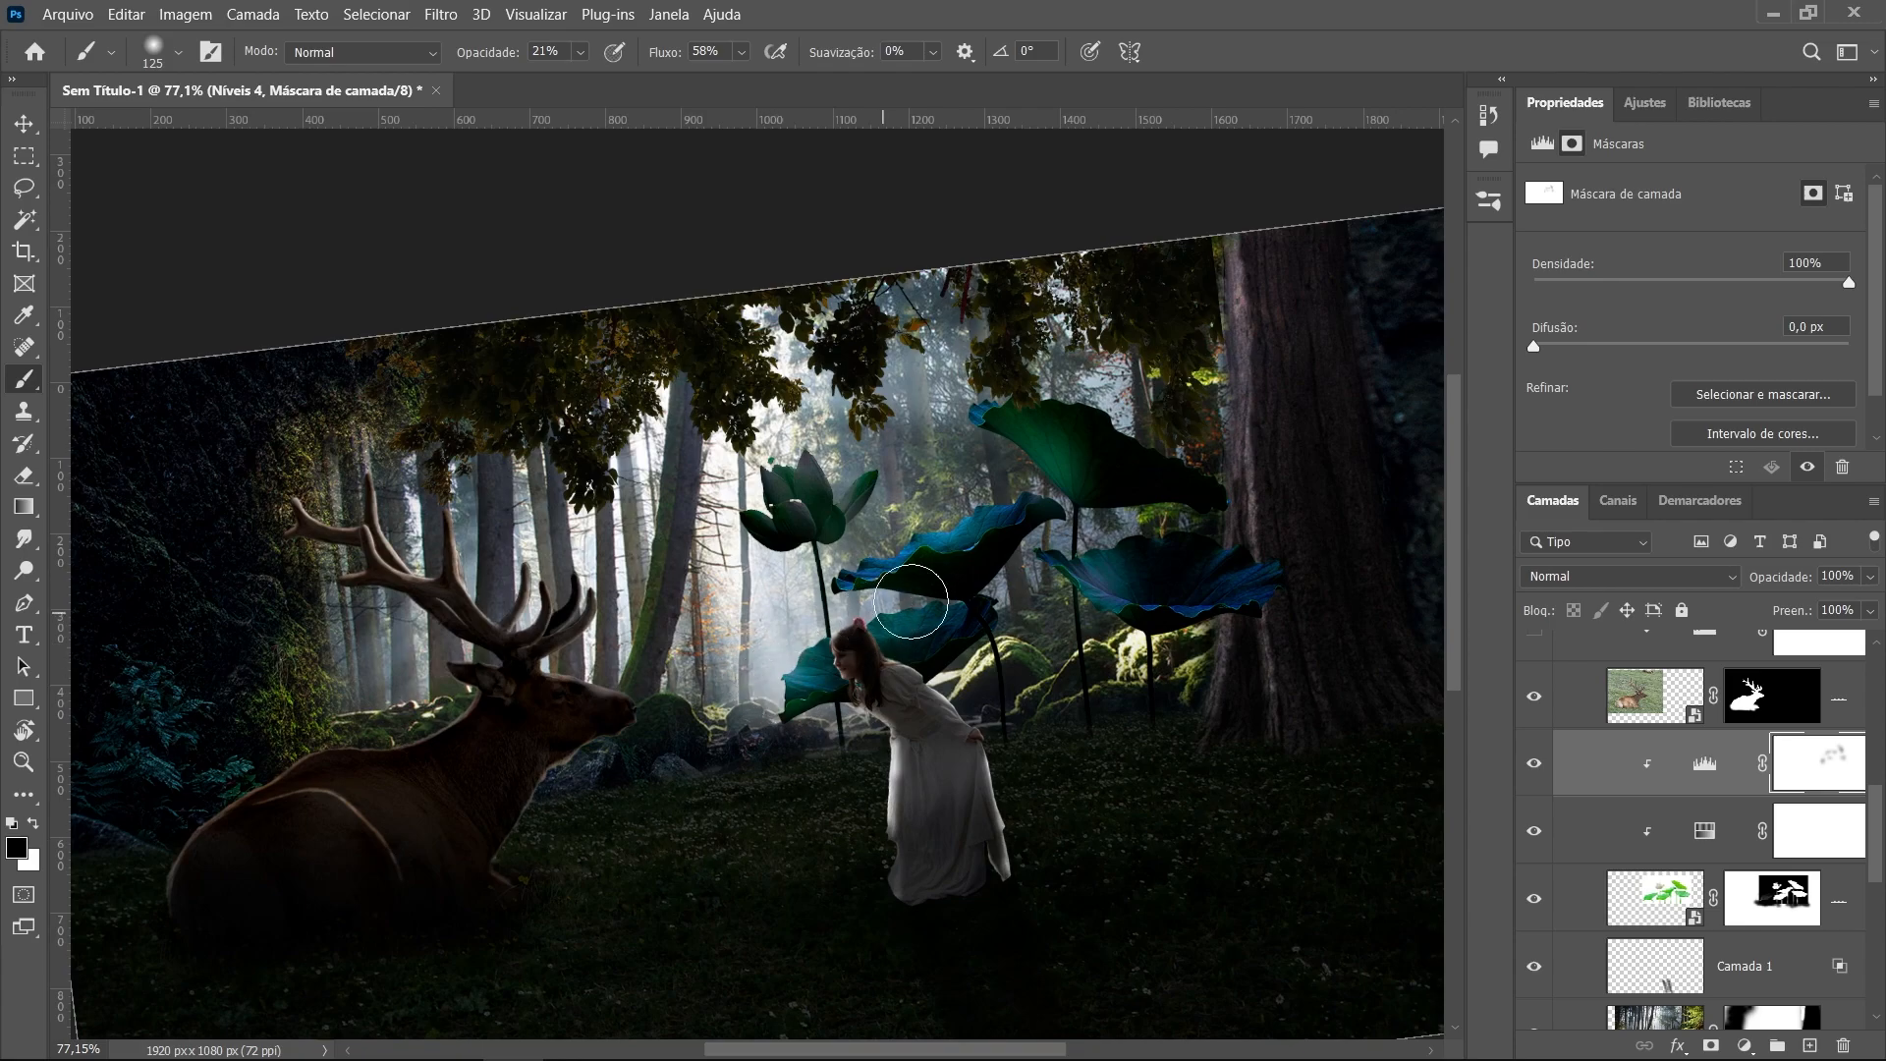
Examine how the lotus plants blend with the forest, girl and deer, both close up and across the whole image
scroll(696, 628, down, 4)
scroll(643, 751, up, 7)
scroll(778, 730, up, 5)
scroll(778, 729, down, 13)
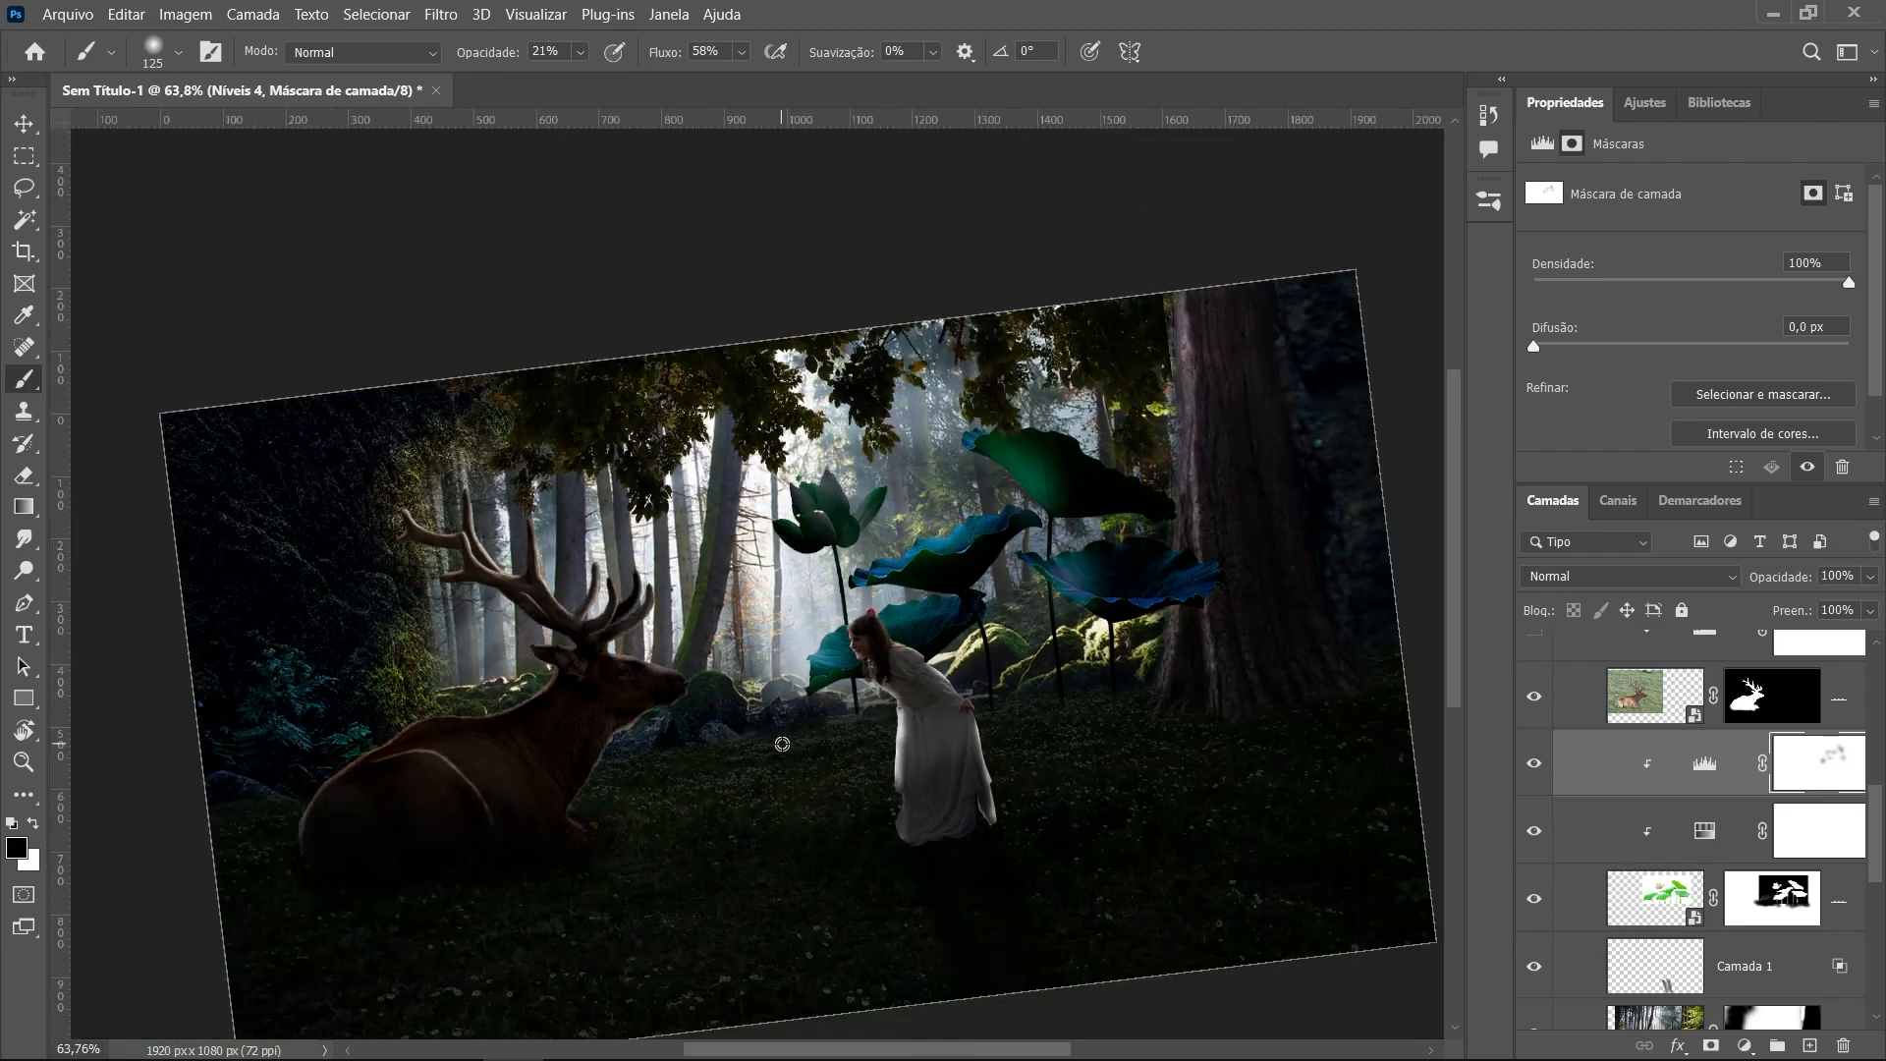
scroll(1002, 637, up, 3)
mouse_move(1024, 565)
mouse_down()
mouse_move(1060, 570)
mouse_move(993, 520)
mouse_up()
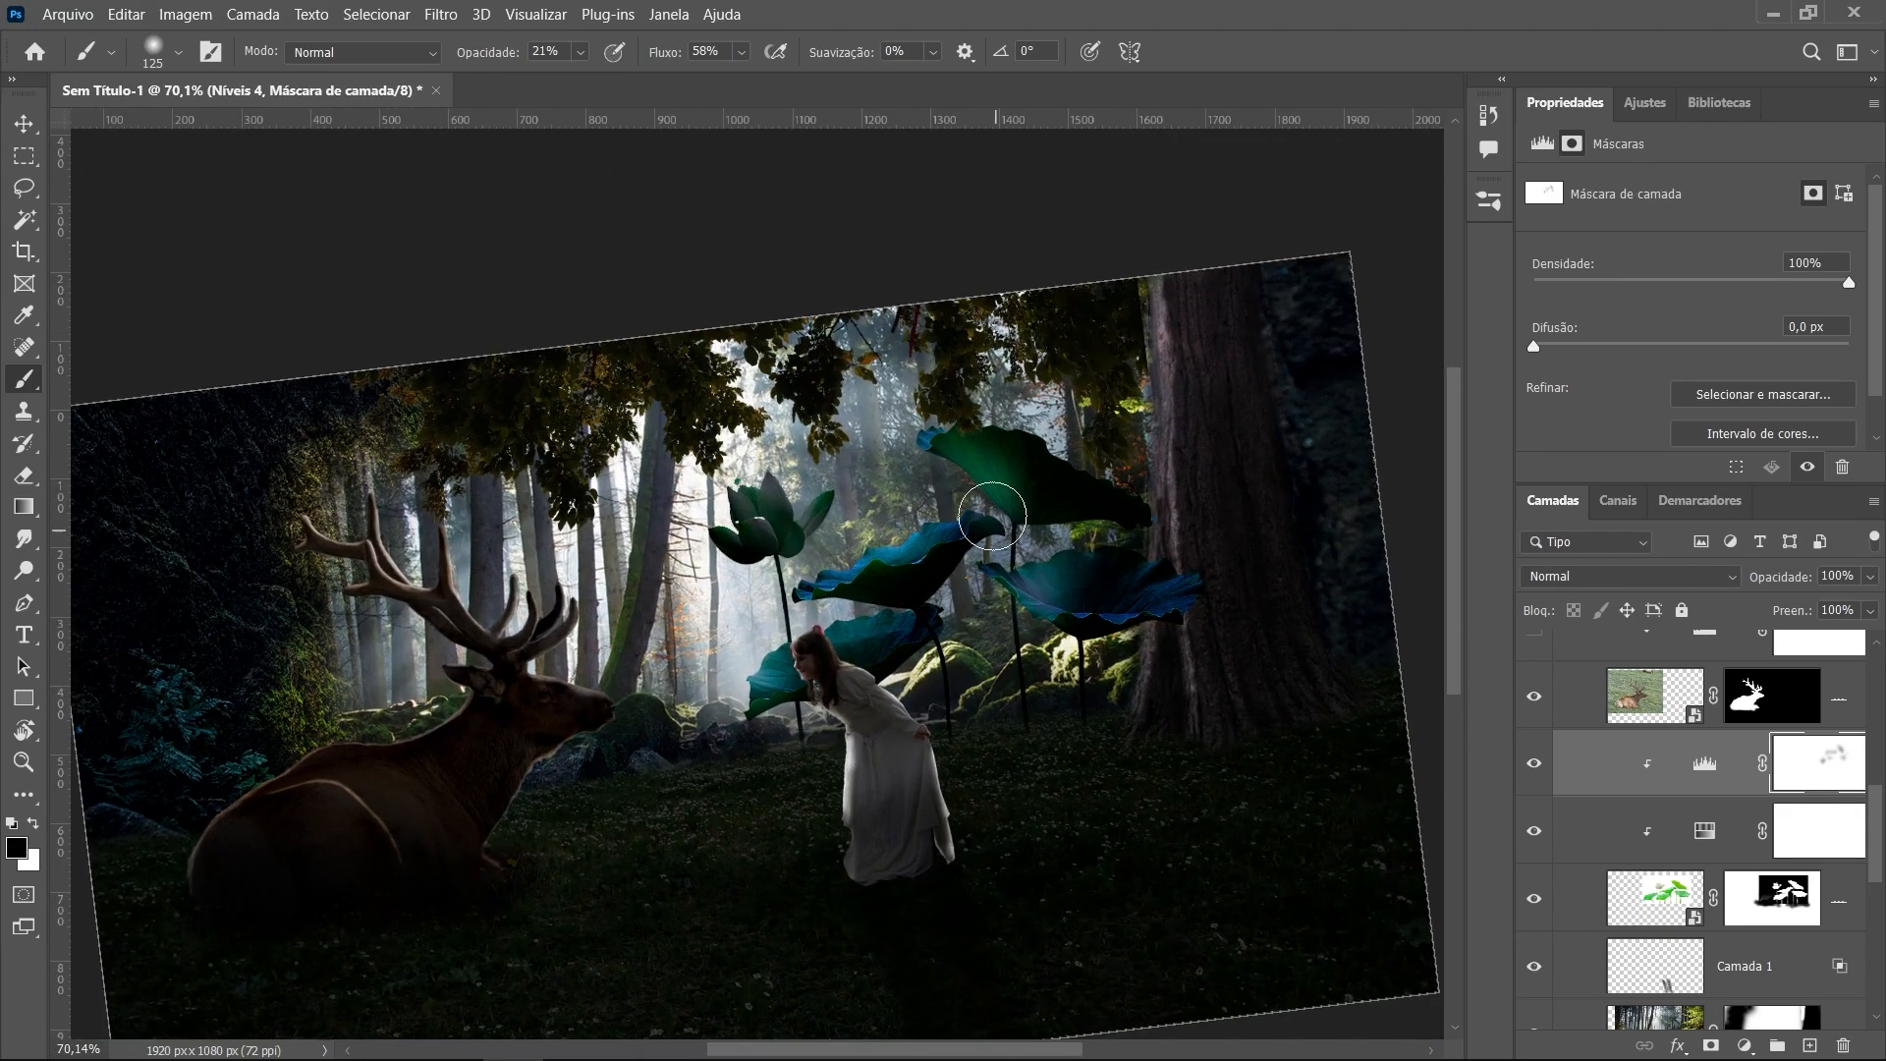
scroll(795, 638, down, 2)
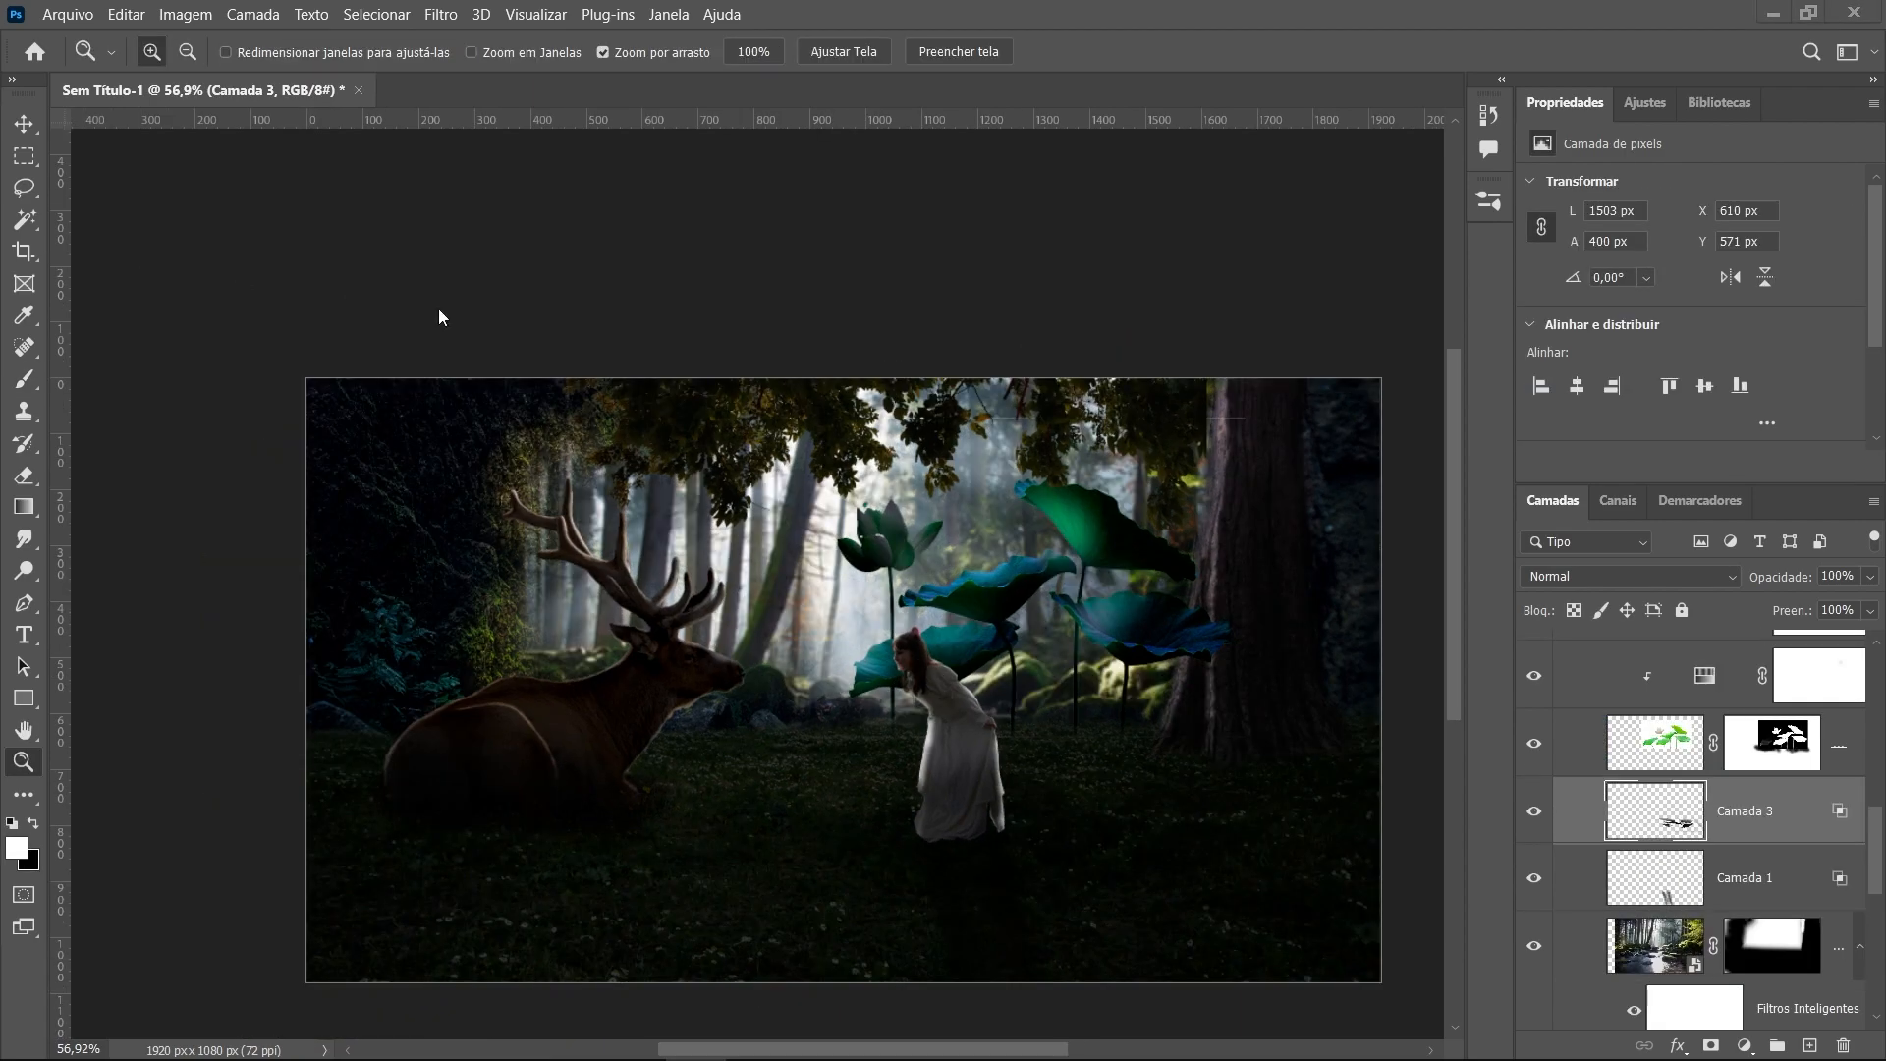
drag(910, 678, 983, 763)
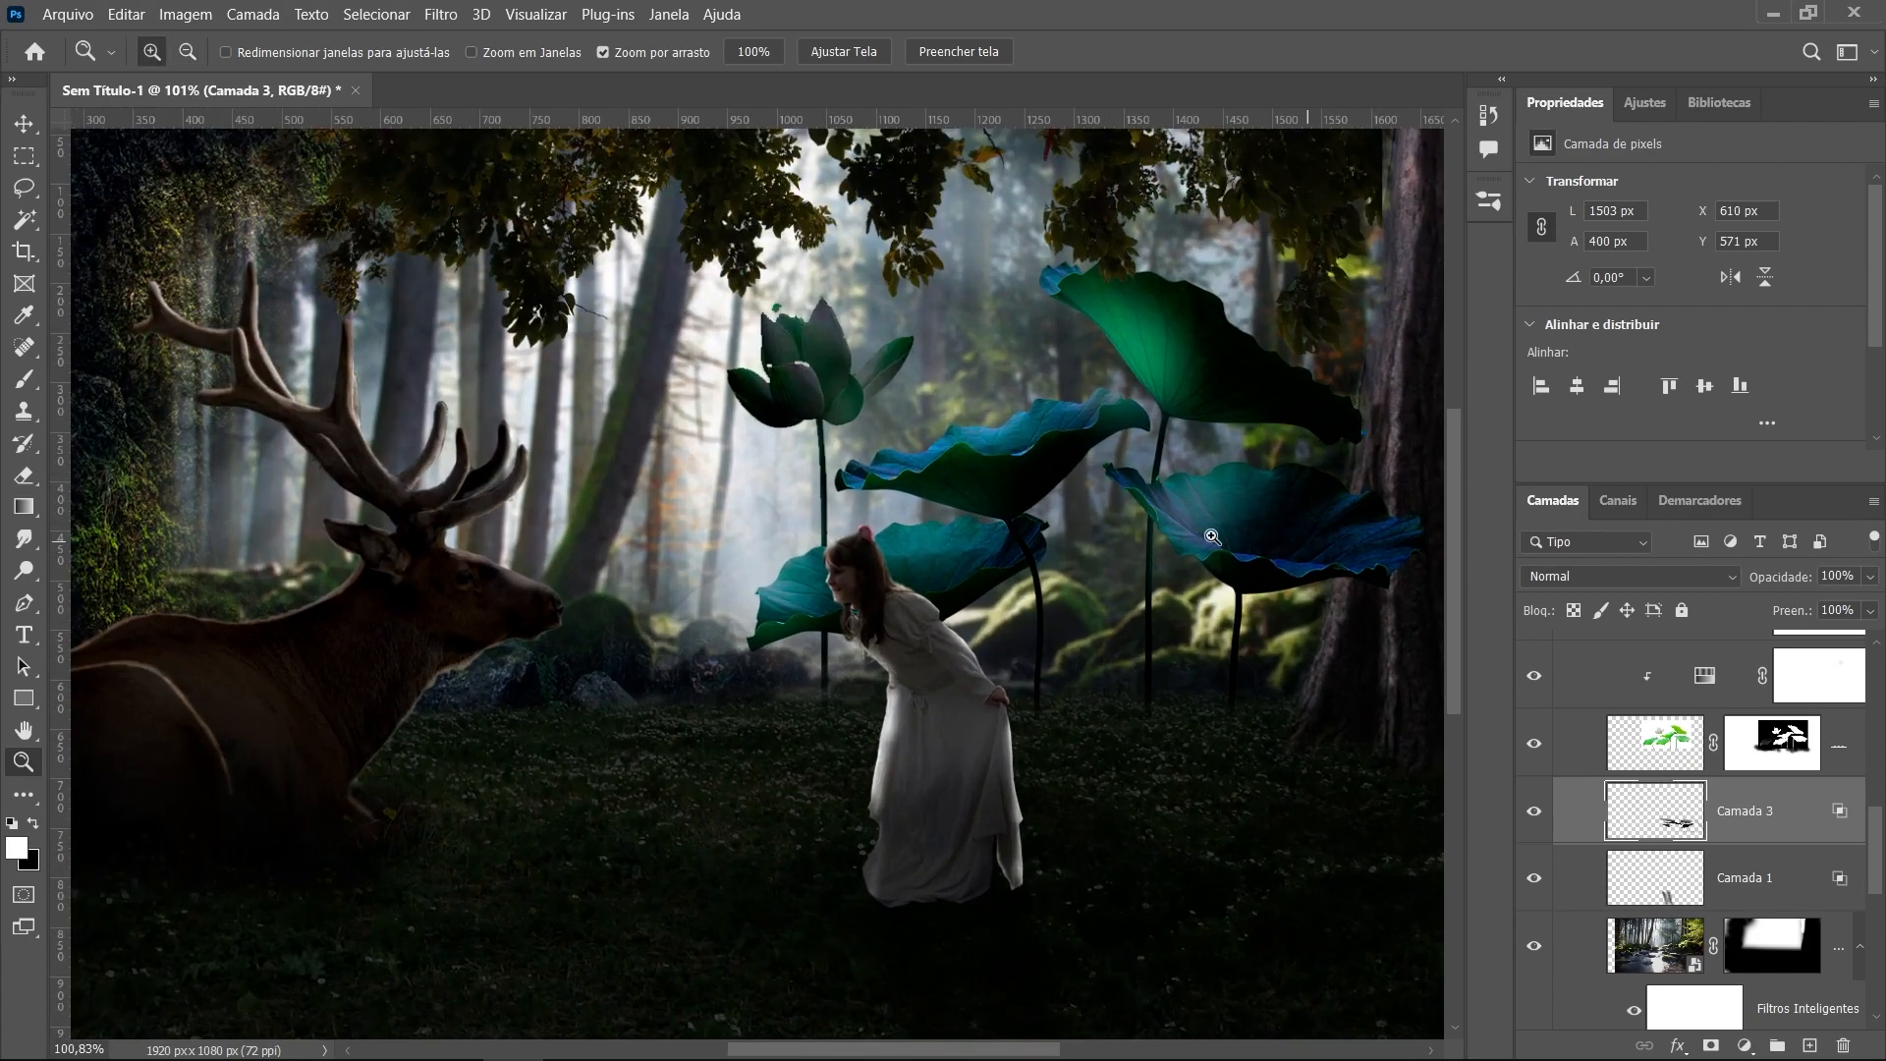
drag(1027, 663, 1079, 670)
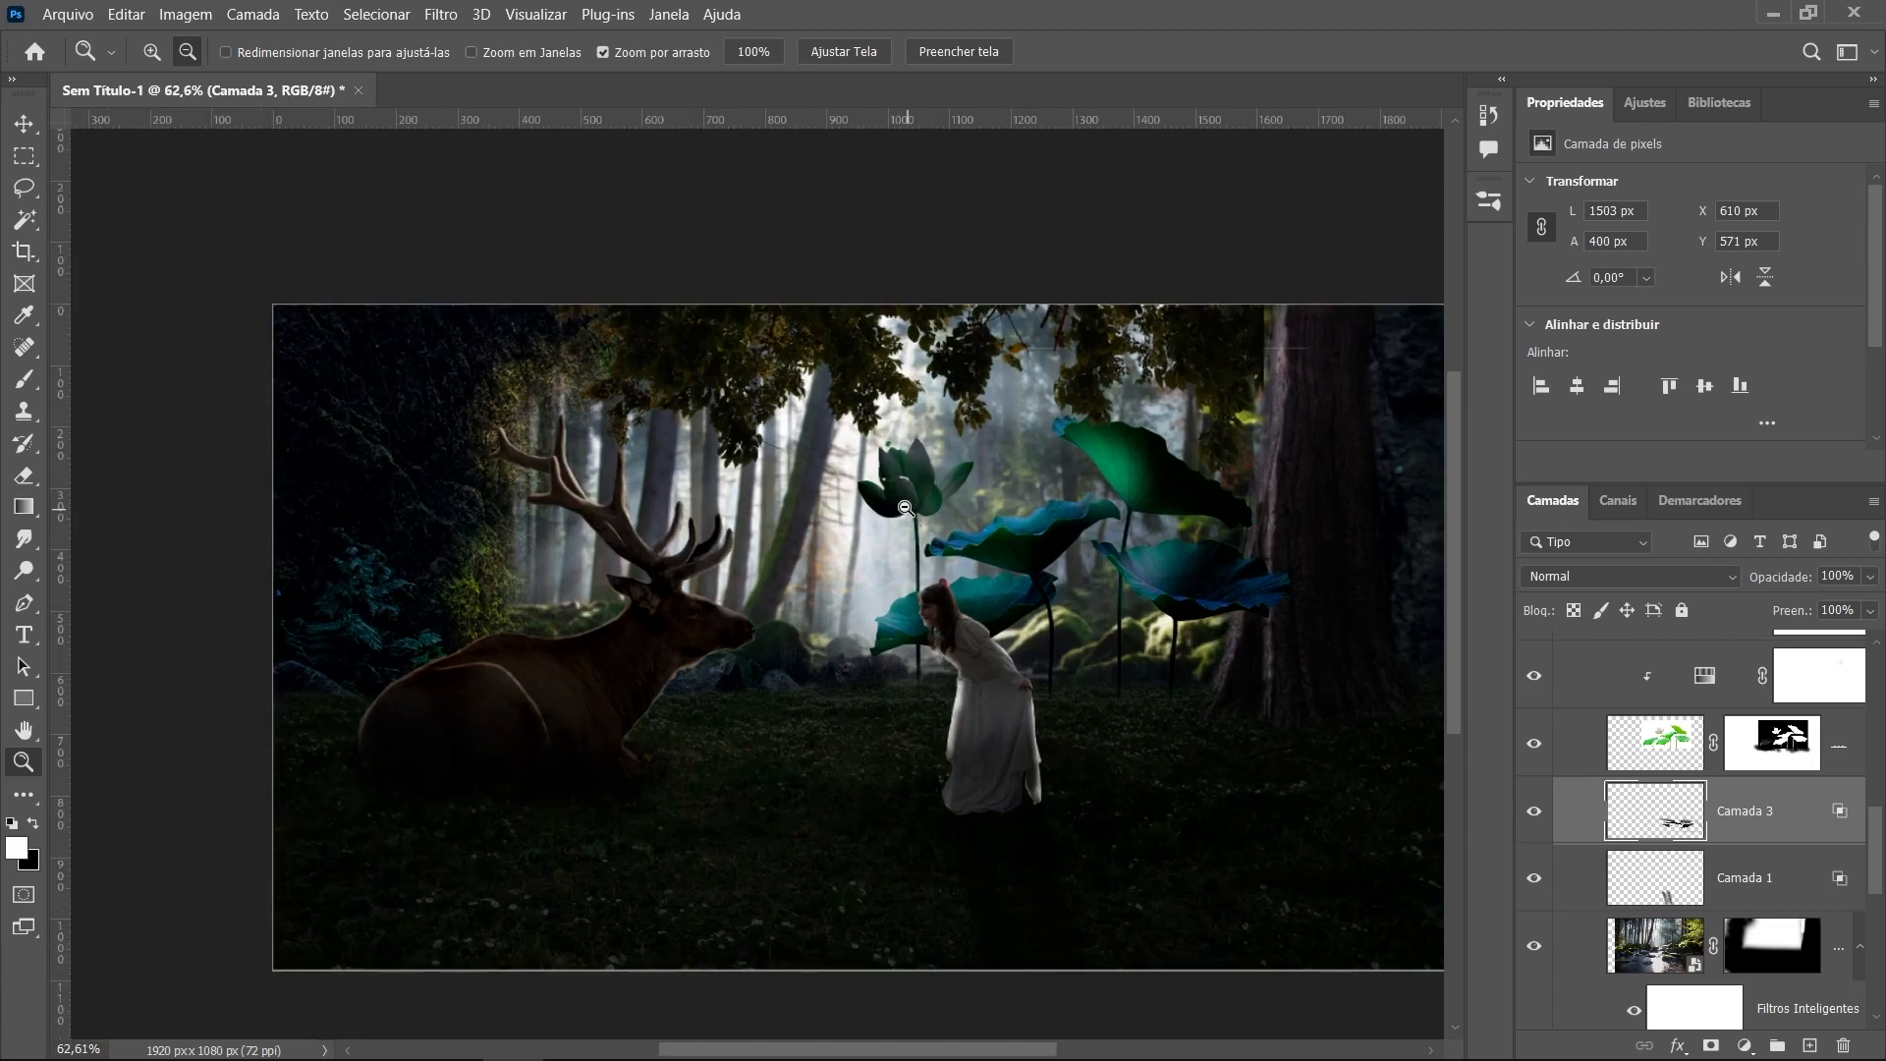
scroll(1023, 590, up, 4)
scroll(1024, 590, down, 5)
scroll(1024, 590, up, 2)
scroll(1044, 580, up, 3)
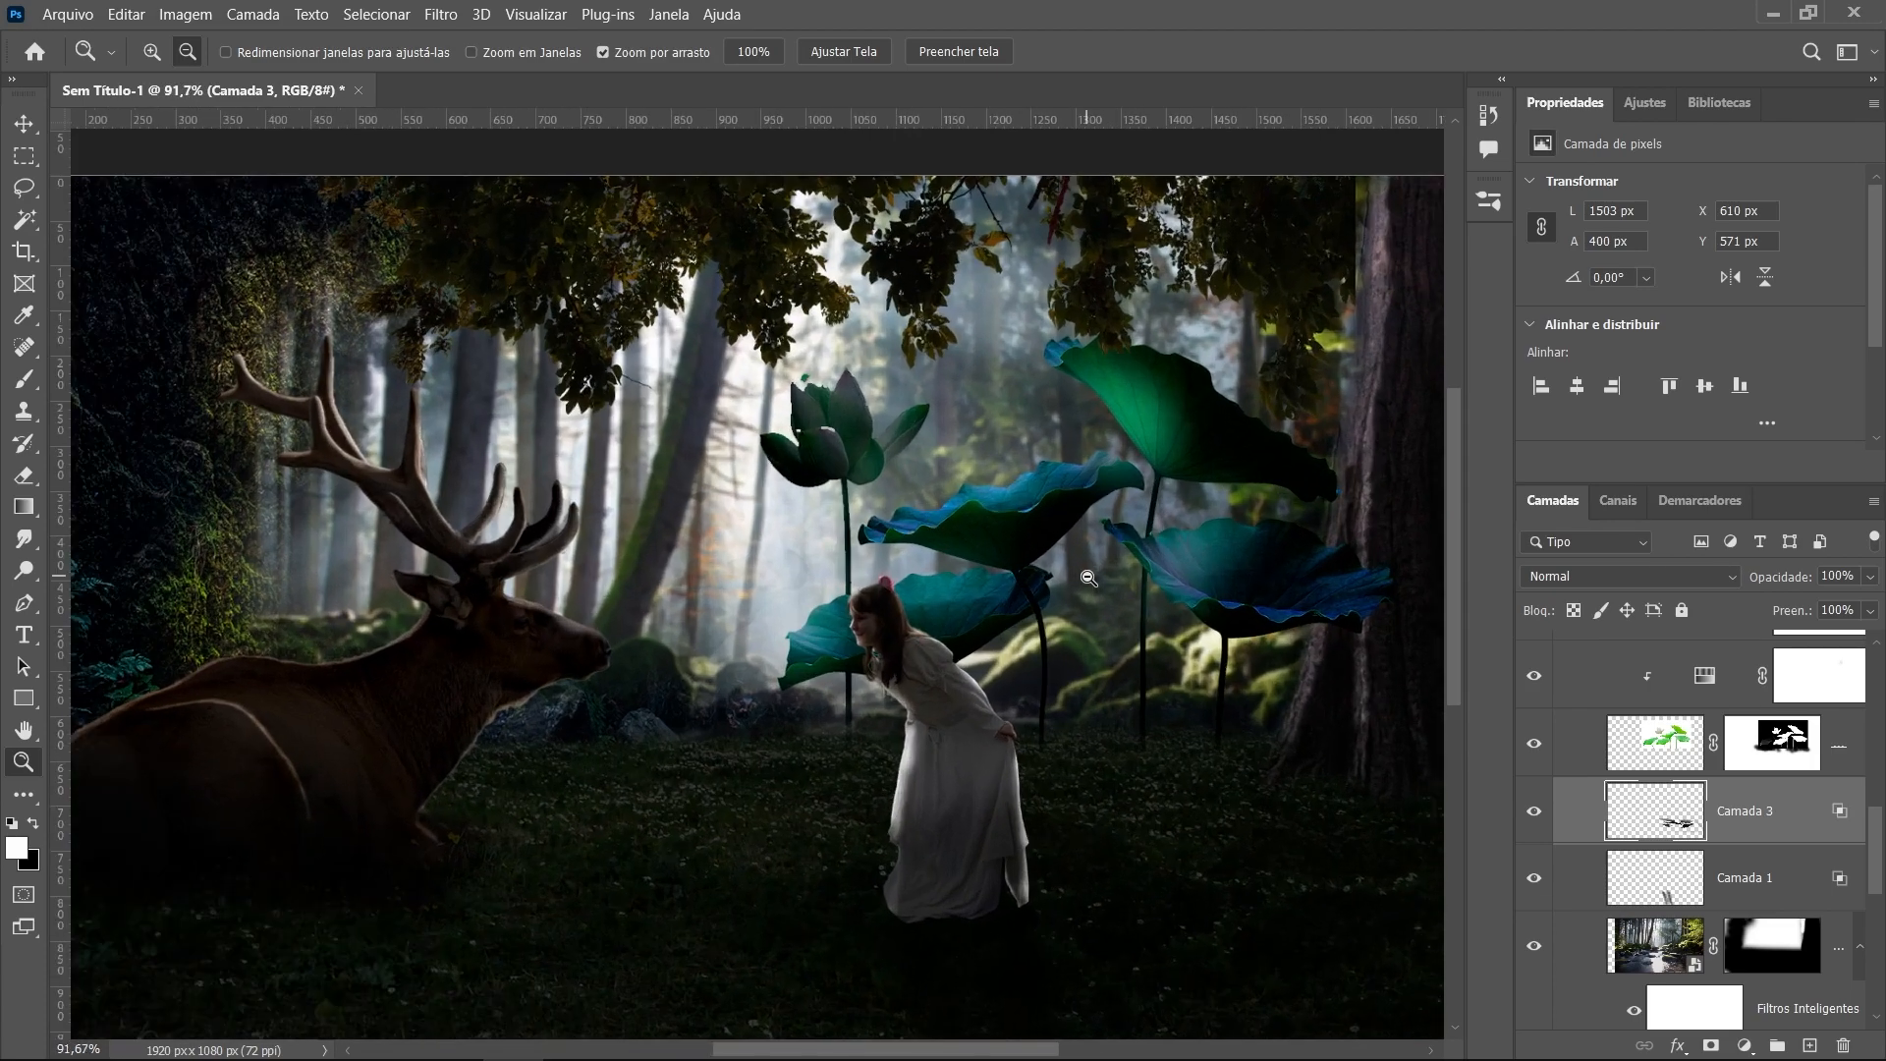
Set the hue of the Hue/Saturation adjustment clipped to the Lotus layer to +163, turning the leaves purple
scroll(1658, 827, up, 2)
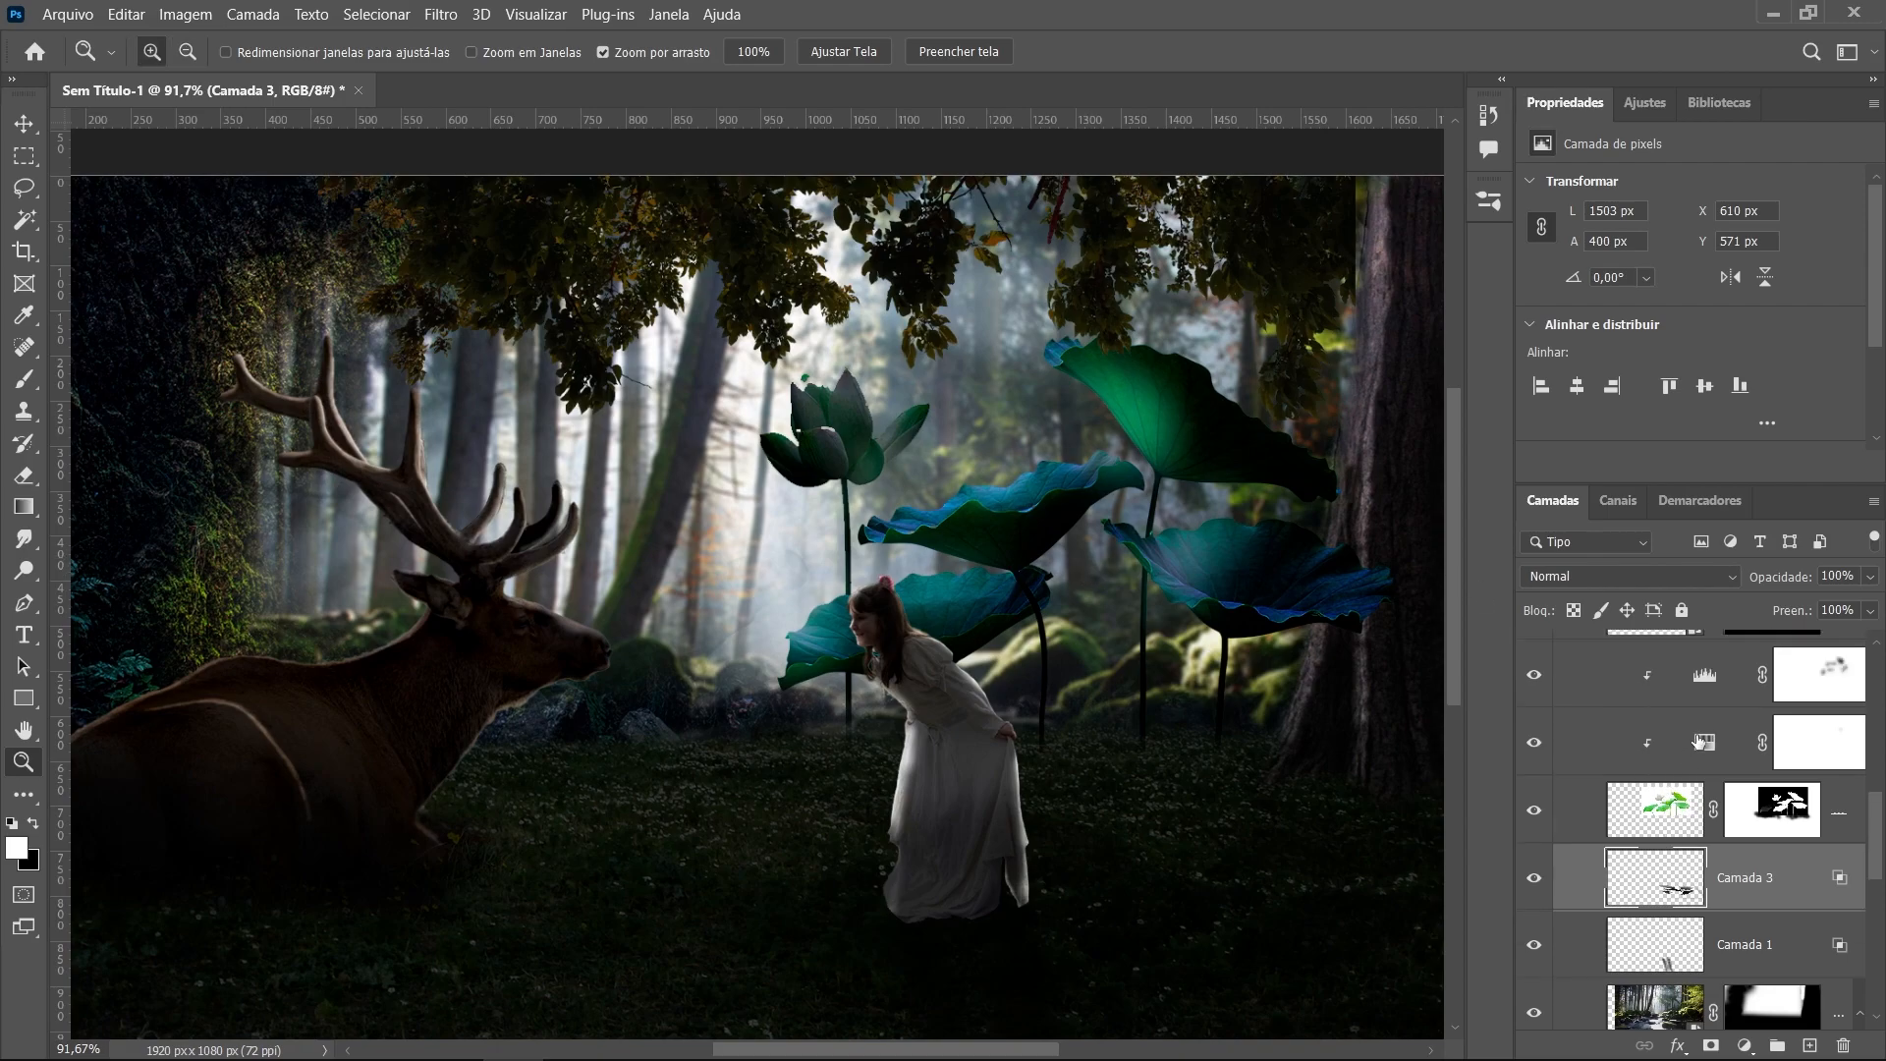
click(1699, 741)
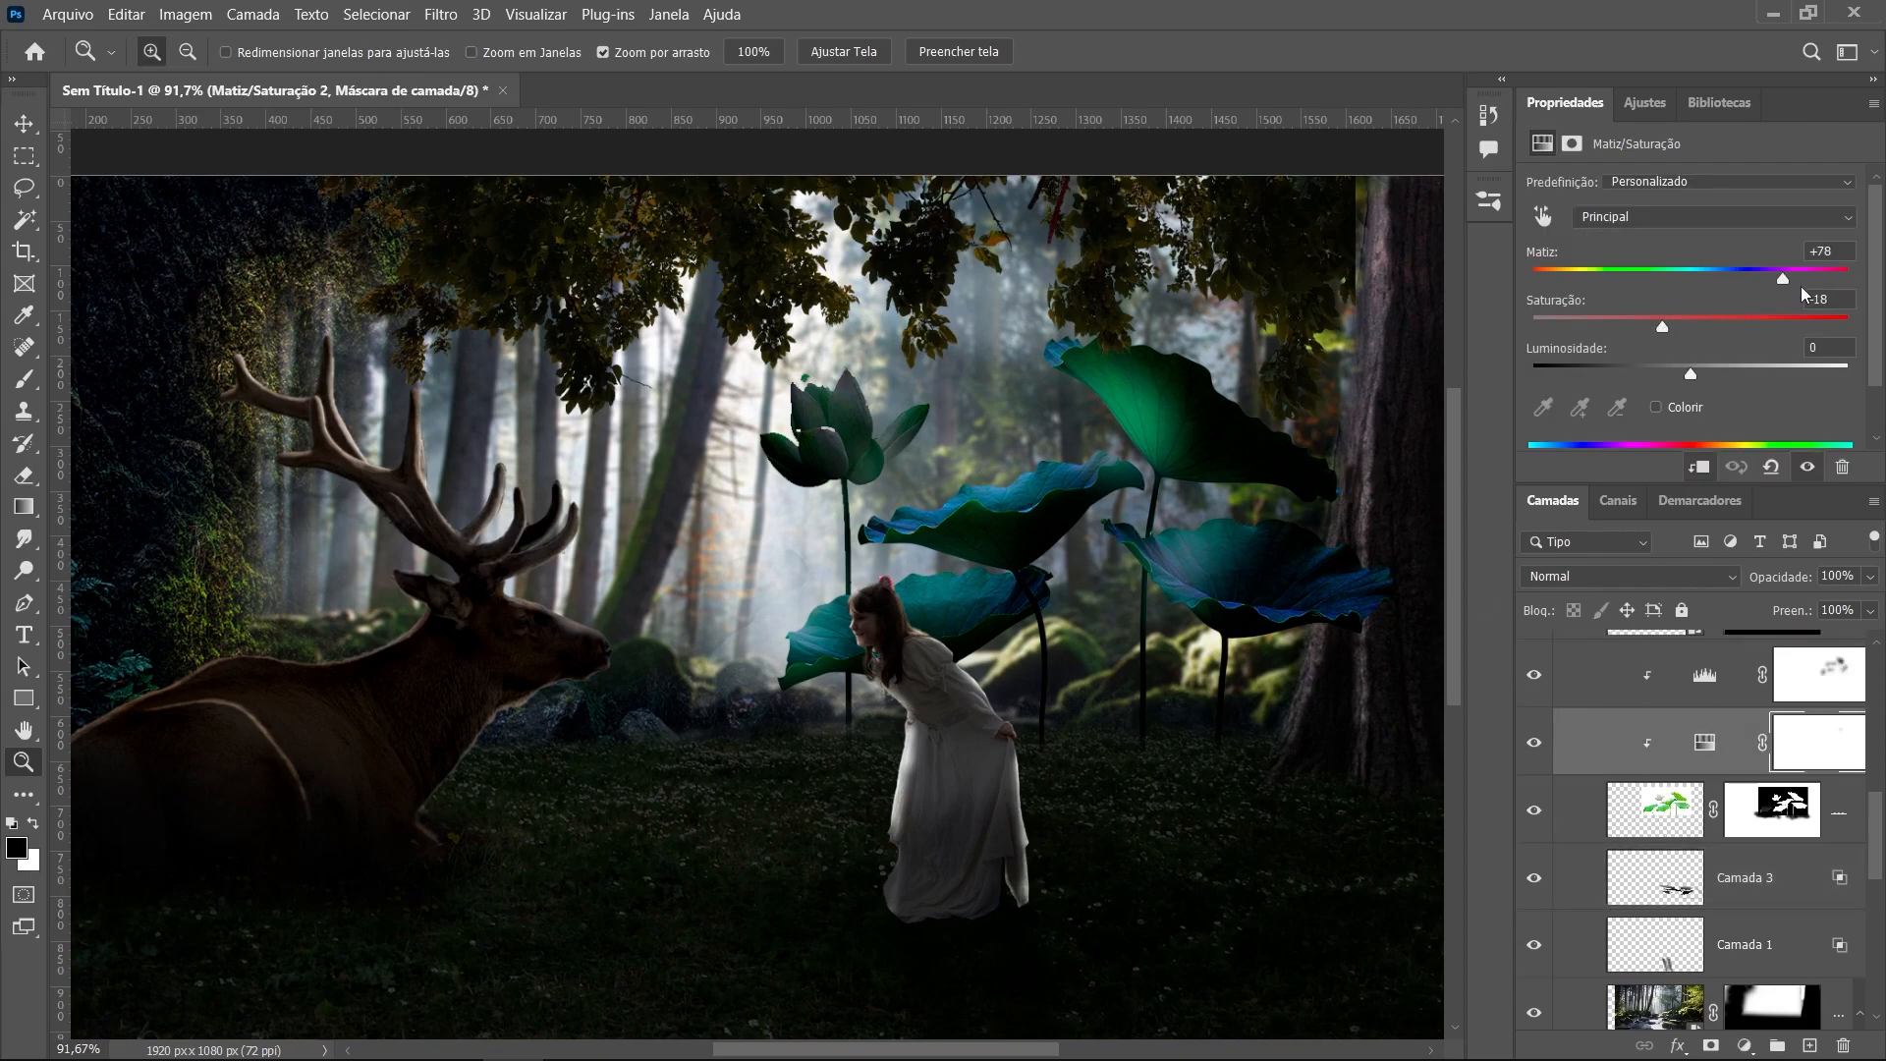
drag(1788, 286, 1667, 297)
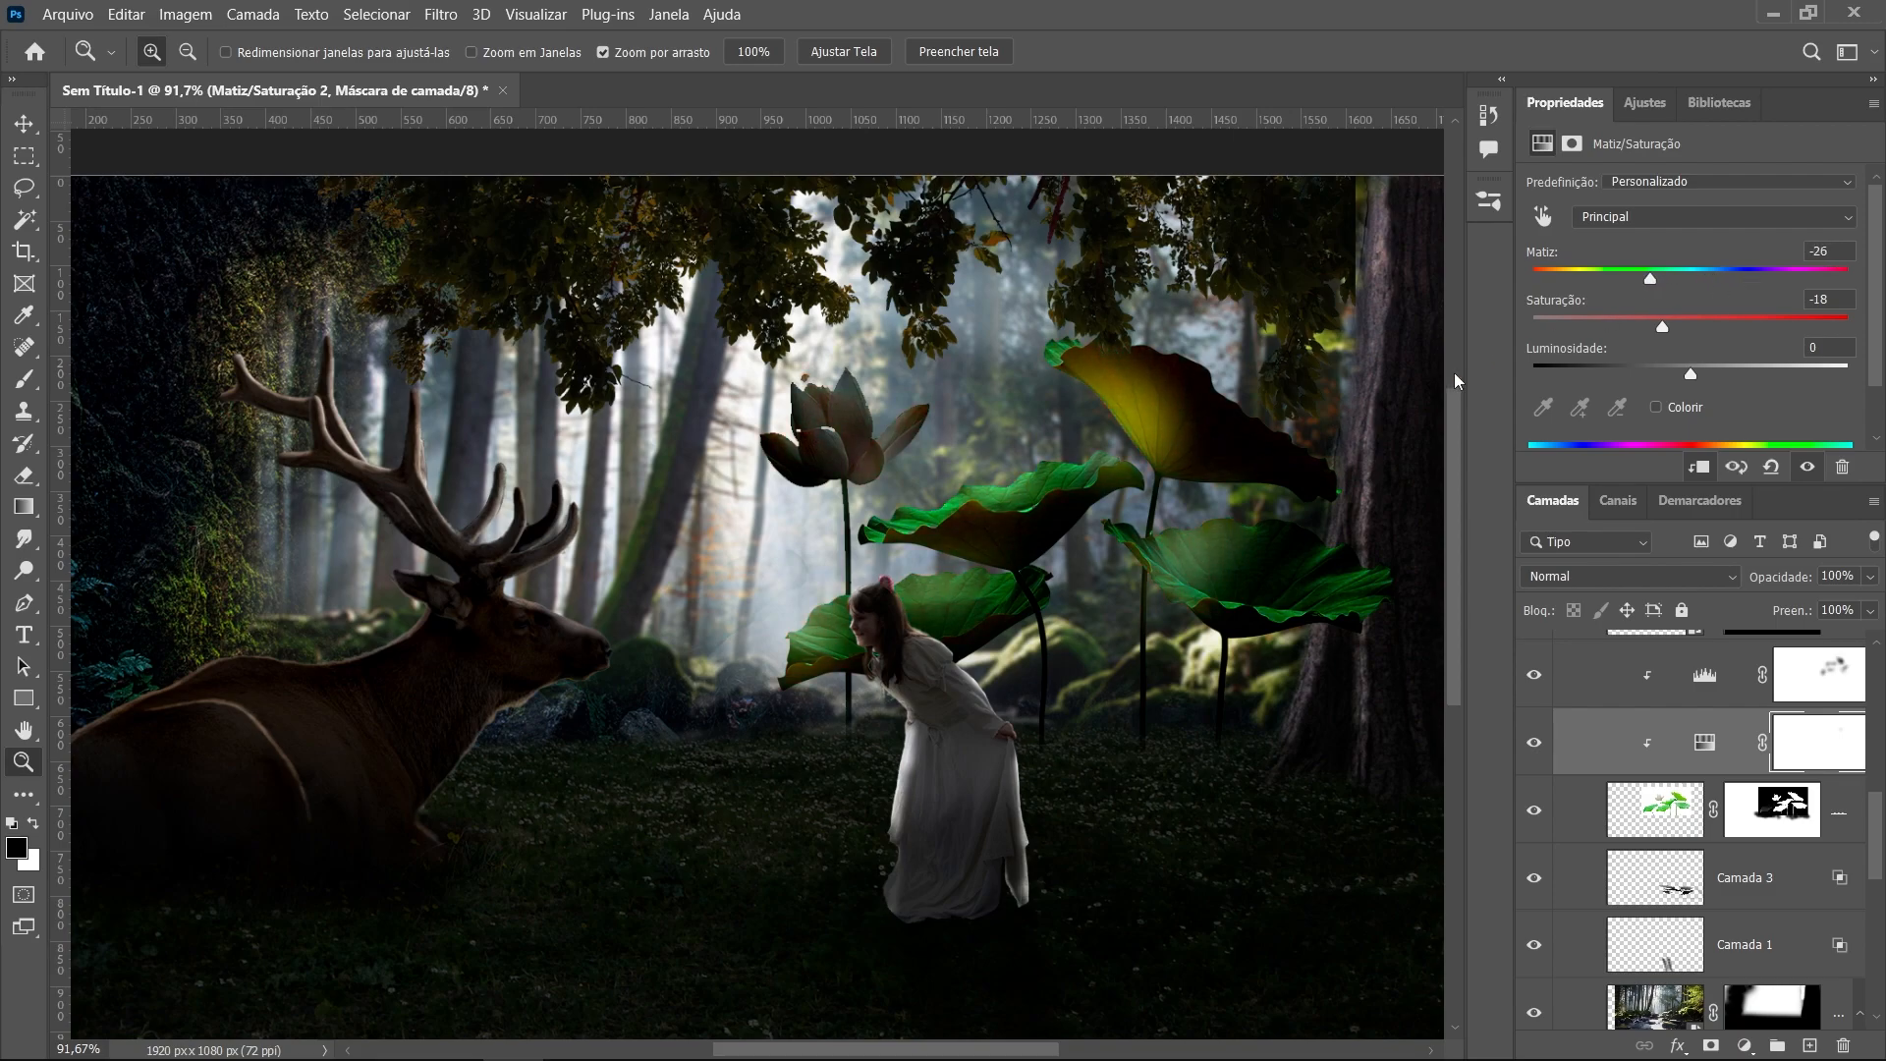
scroll(807, 678, down, 4)
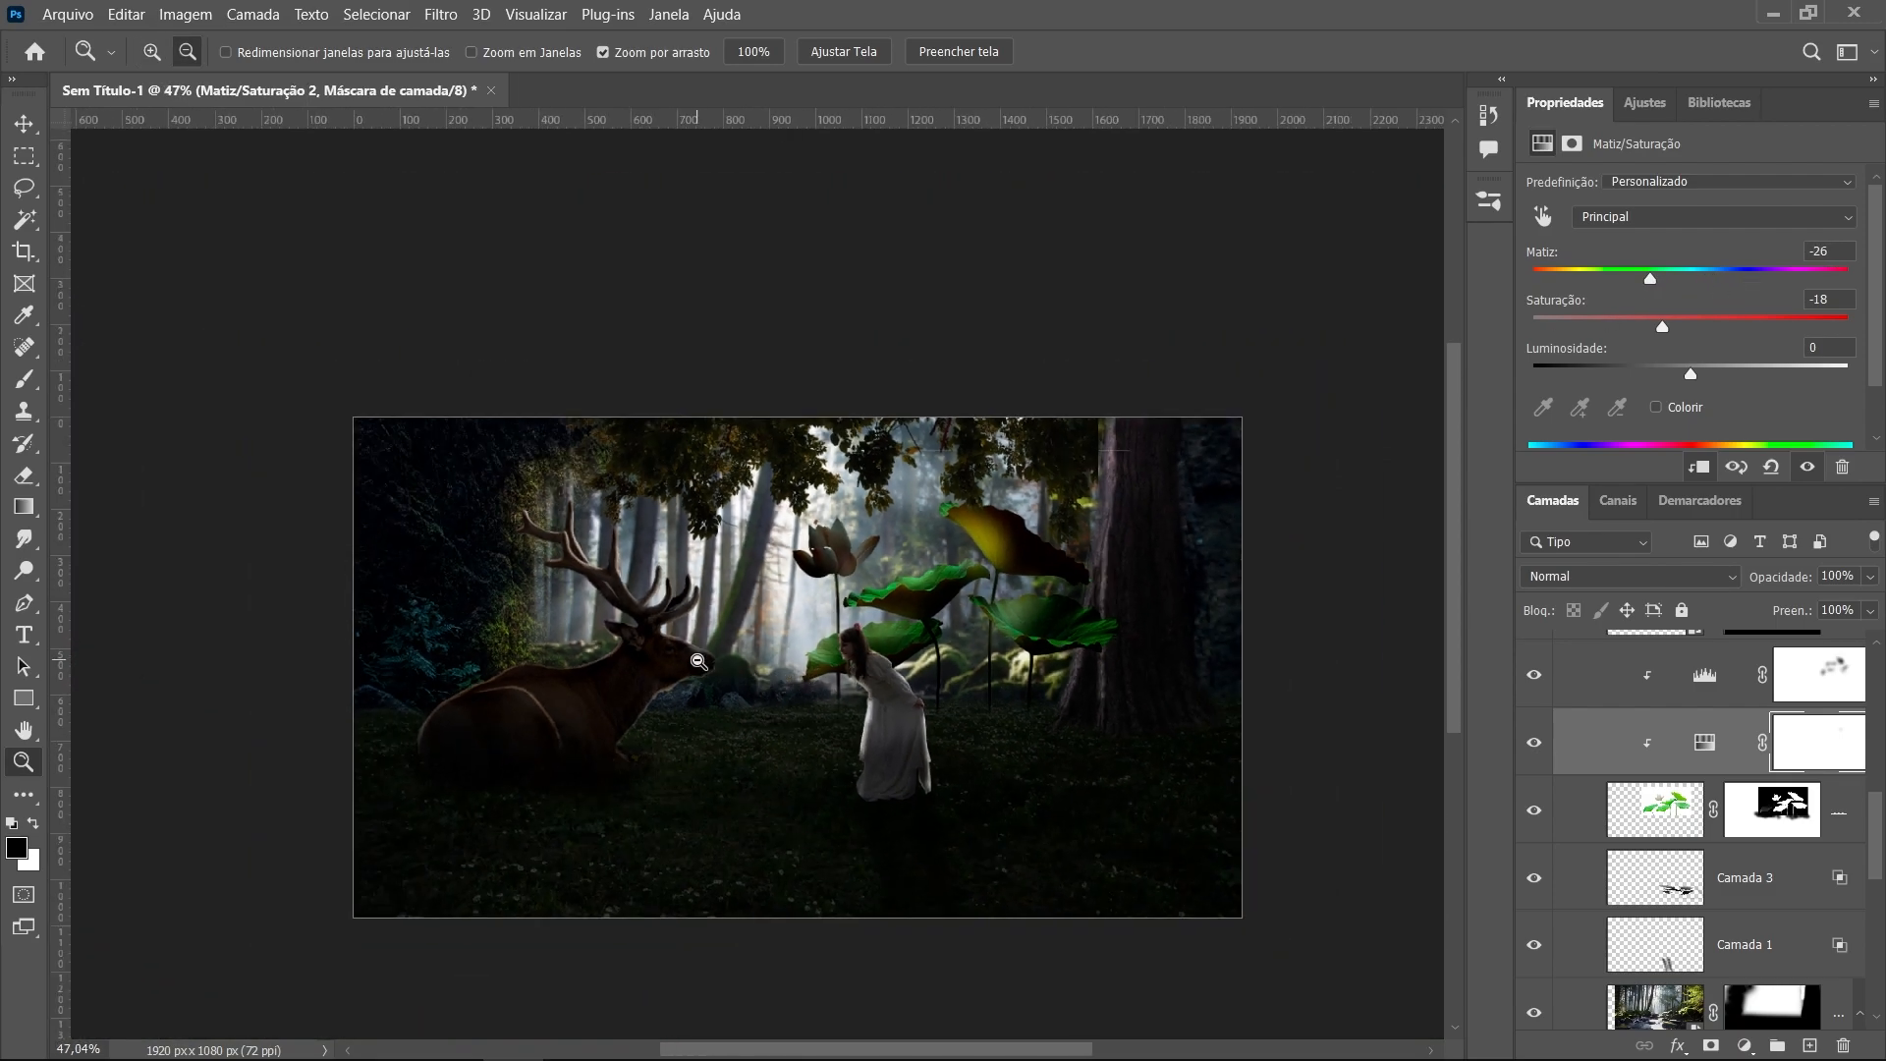
scroll(699, 662, up, 3)
scroll(698, 662, down, 1)
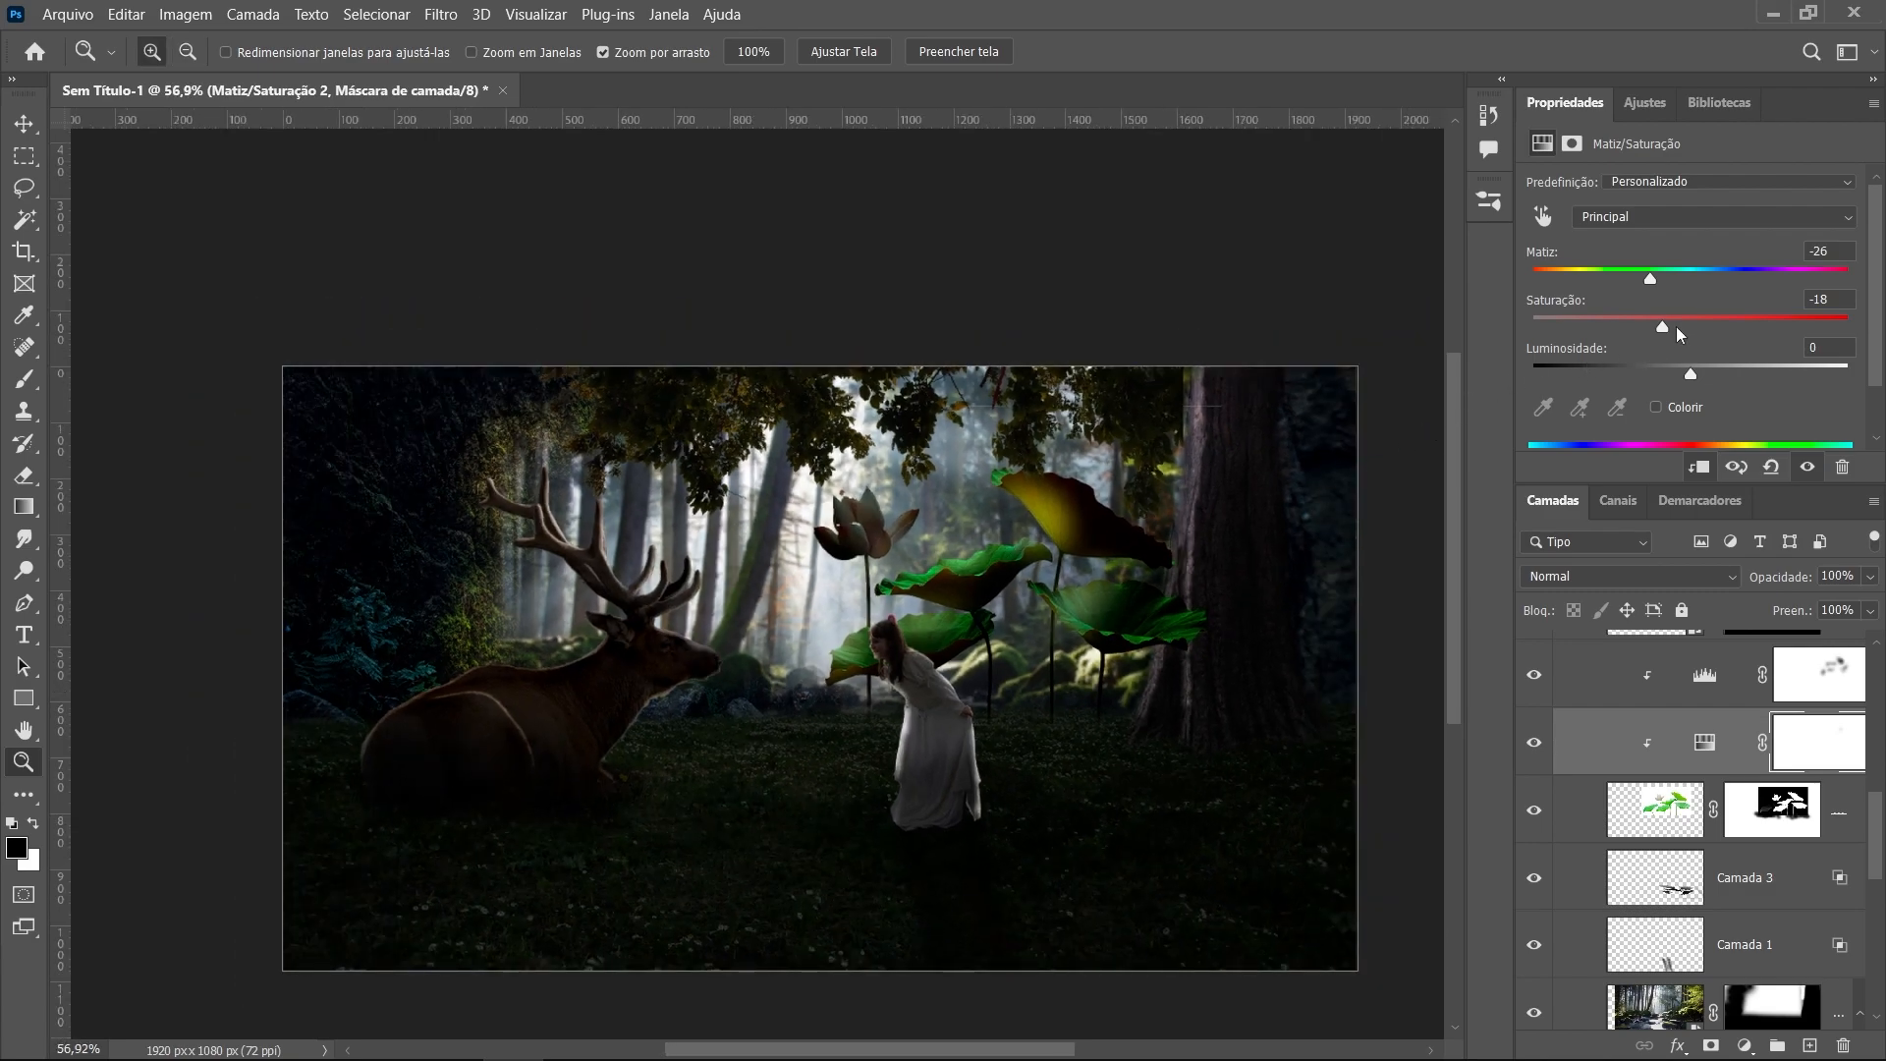
drag(1698, 290, 1841, 286)
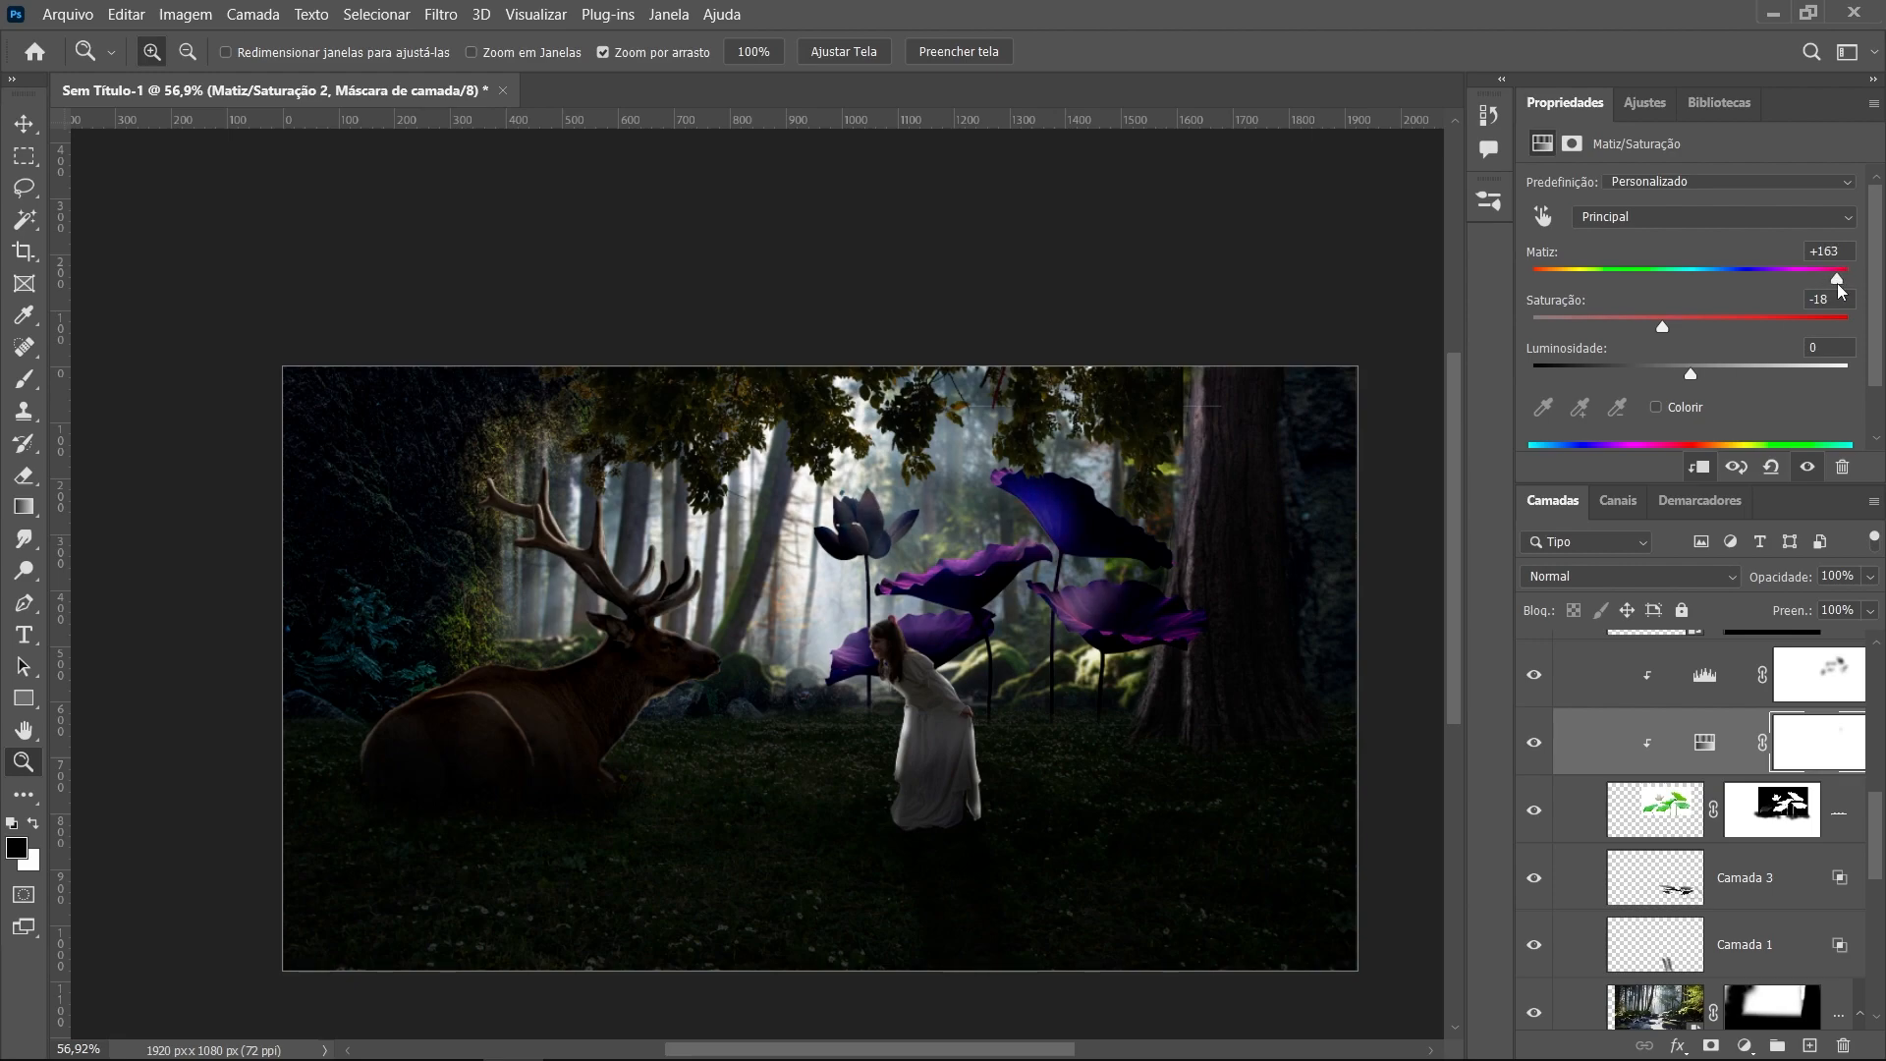
Examine the recoloured lotus plants against the girl, deer and background at several magnifications
scroll(805, 728, up, 3)
scroll(806, 727, down, 1)
scroll(805, 728, down, 2)
scroll(805, 728, up, 6)
scroll(808, 730, down, 4)
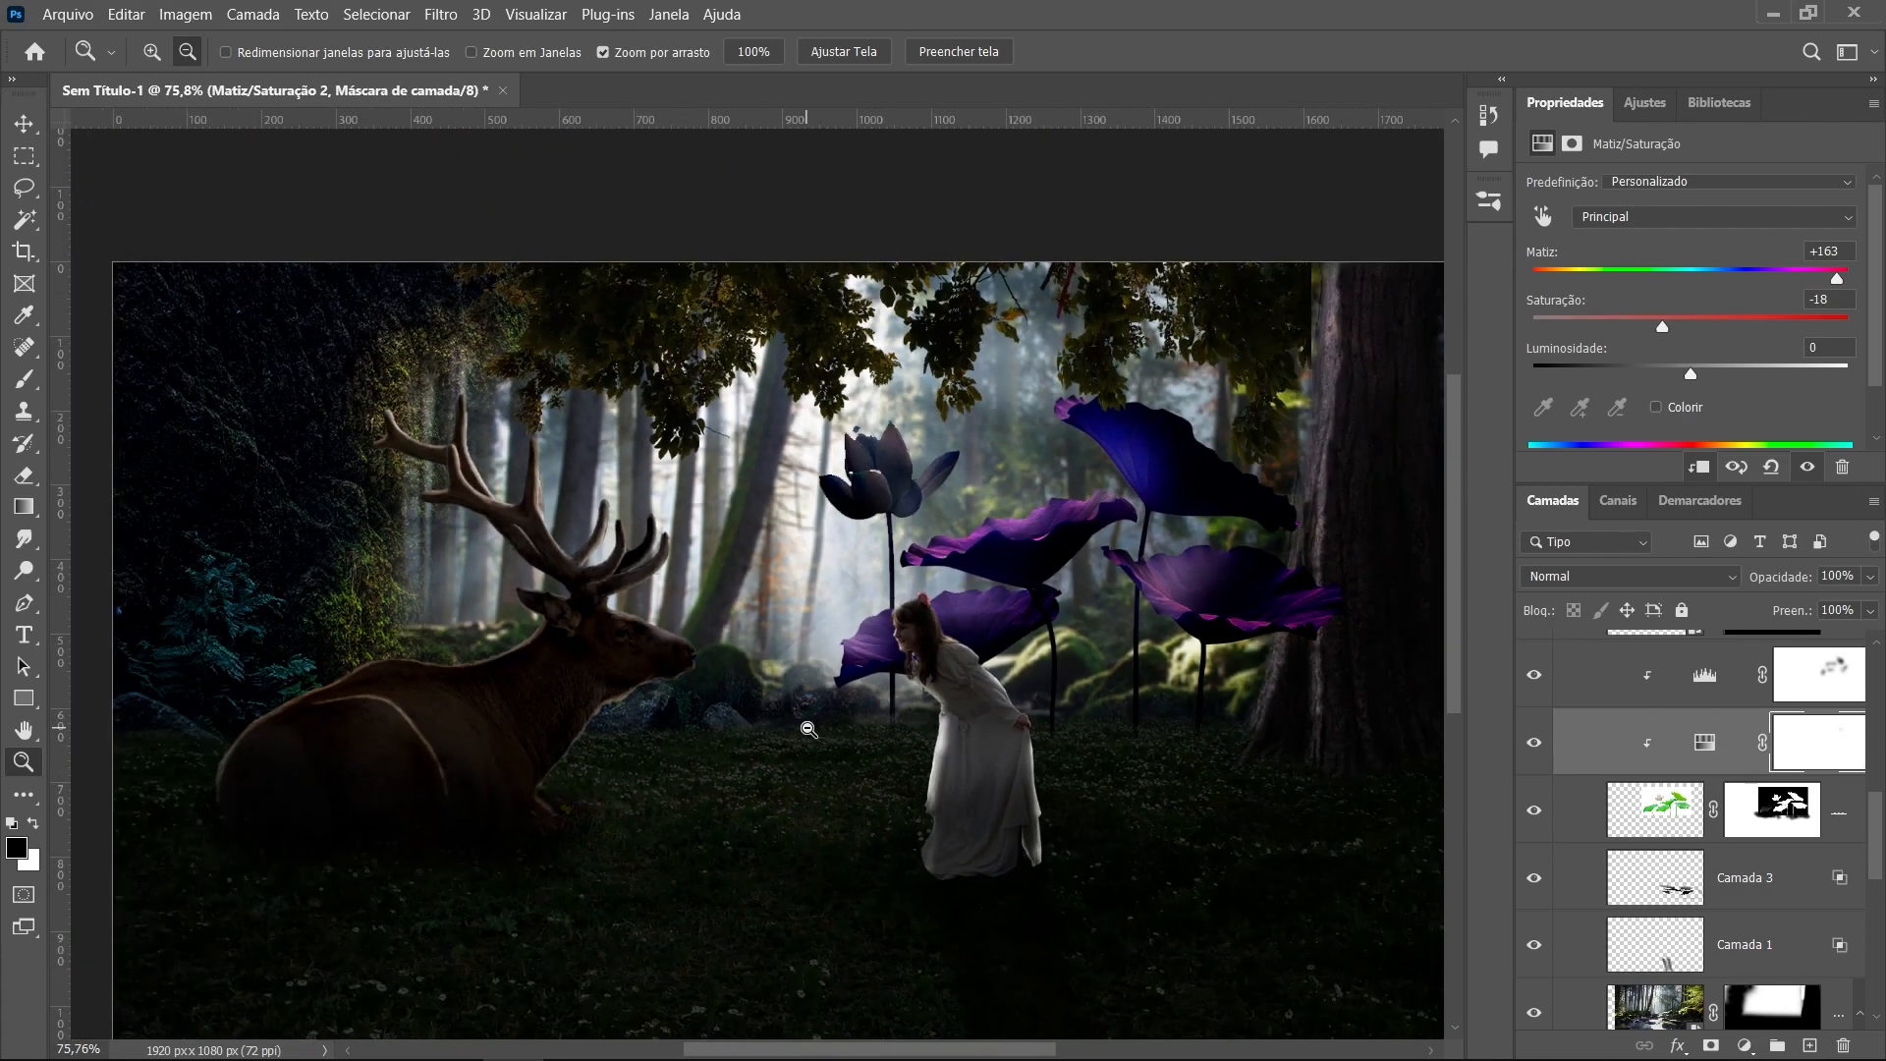
scroll(807, 730, down, 1)
scroll(807, 730, up, 2)
scroll(807, 729, down, 2)
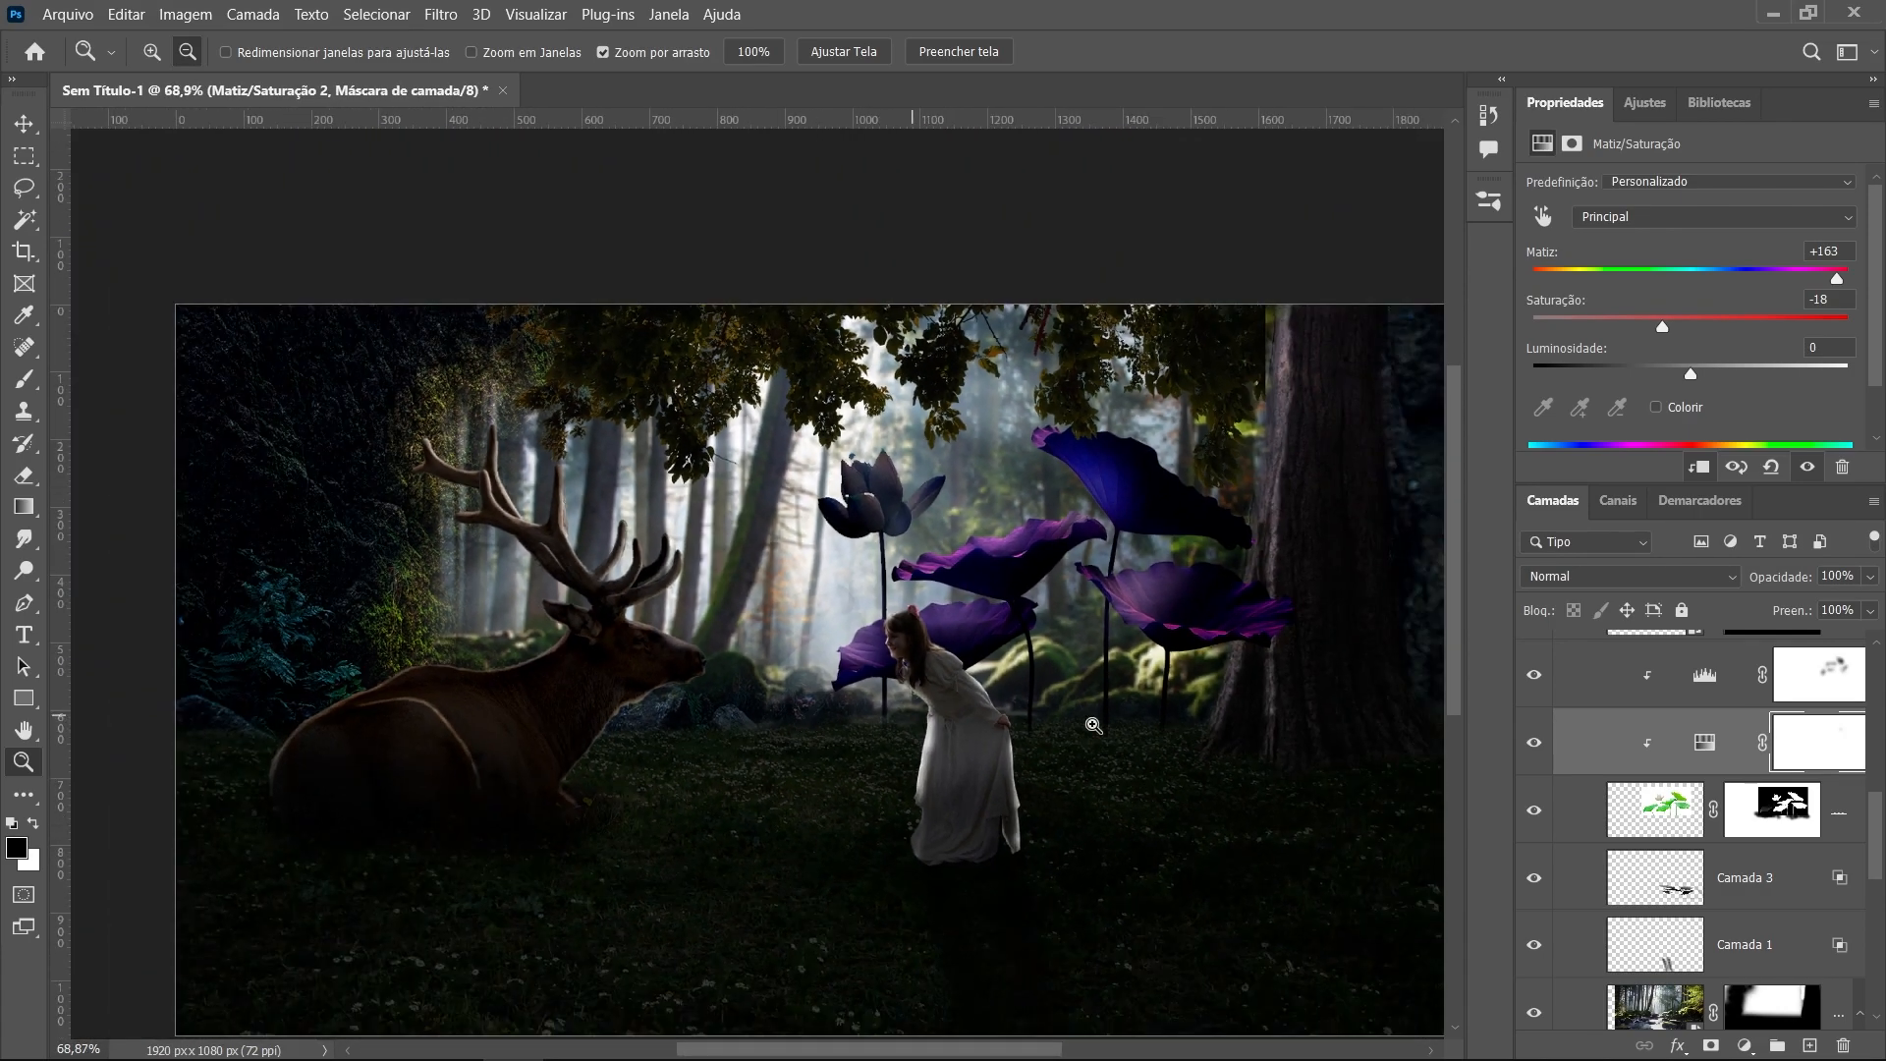
key(alt)
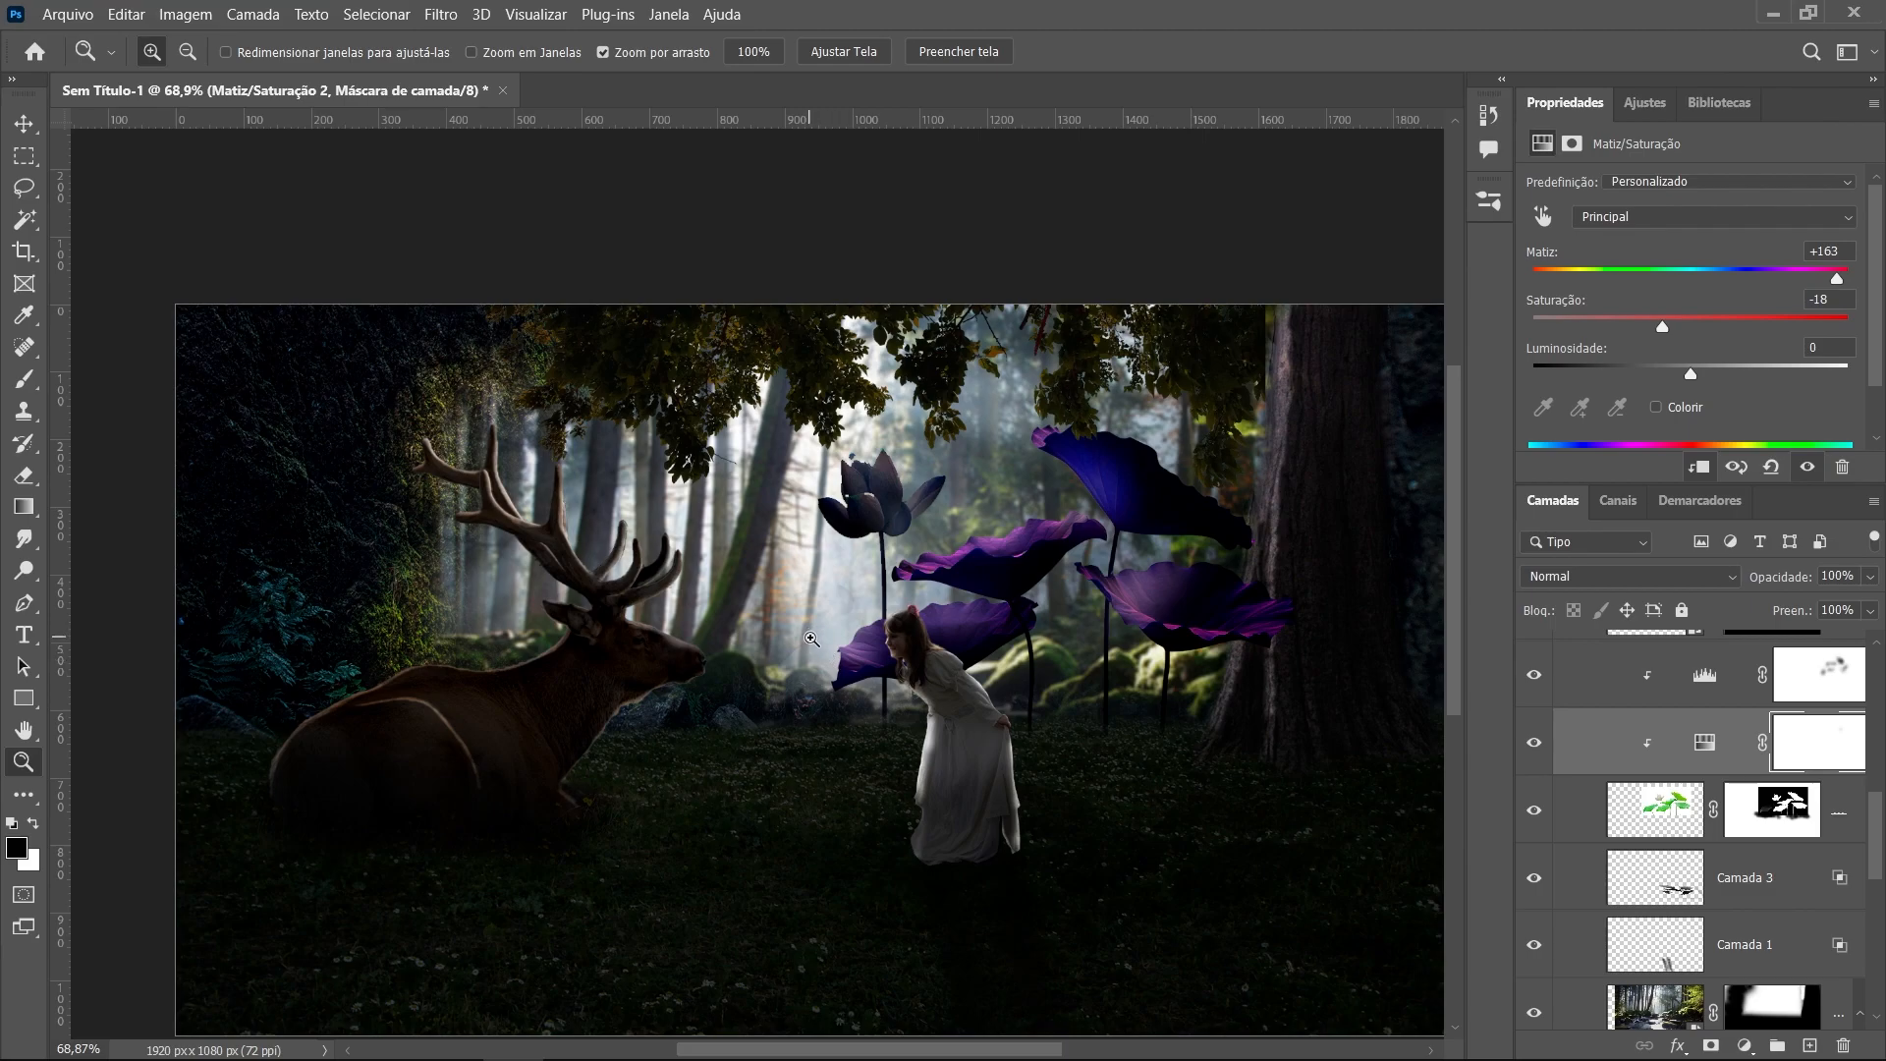
scroll(771, 668, down, 3)
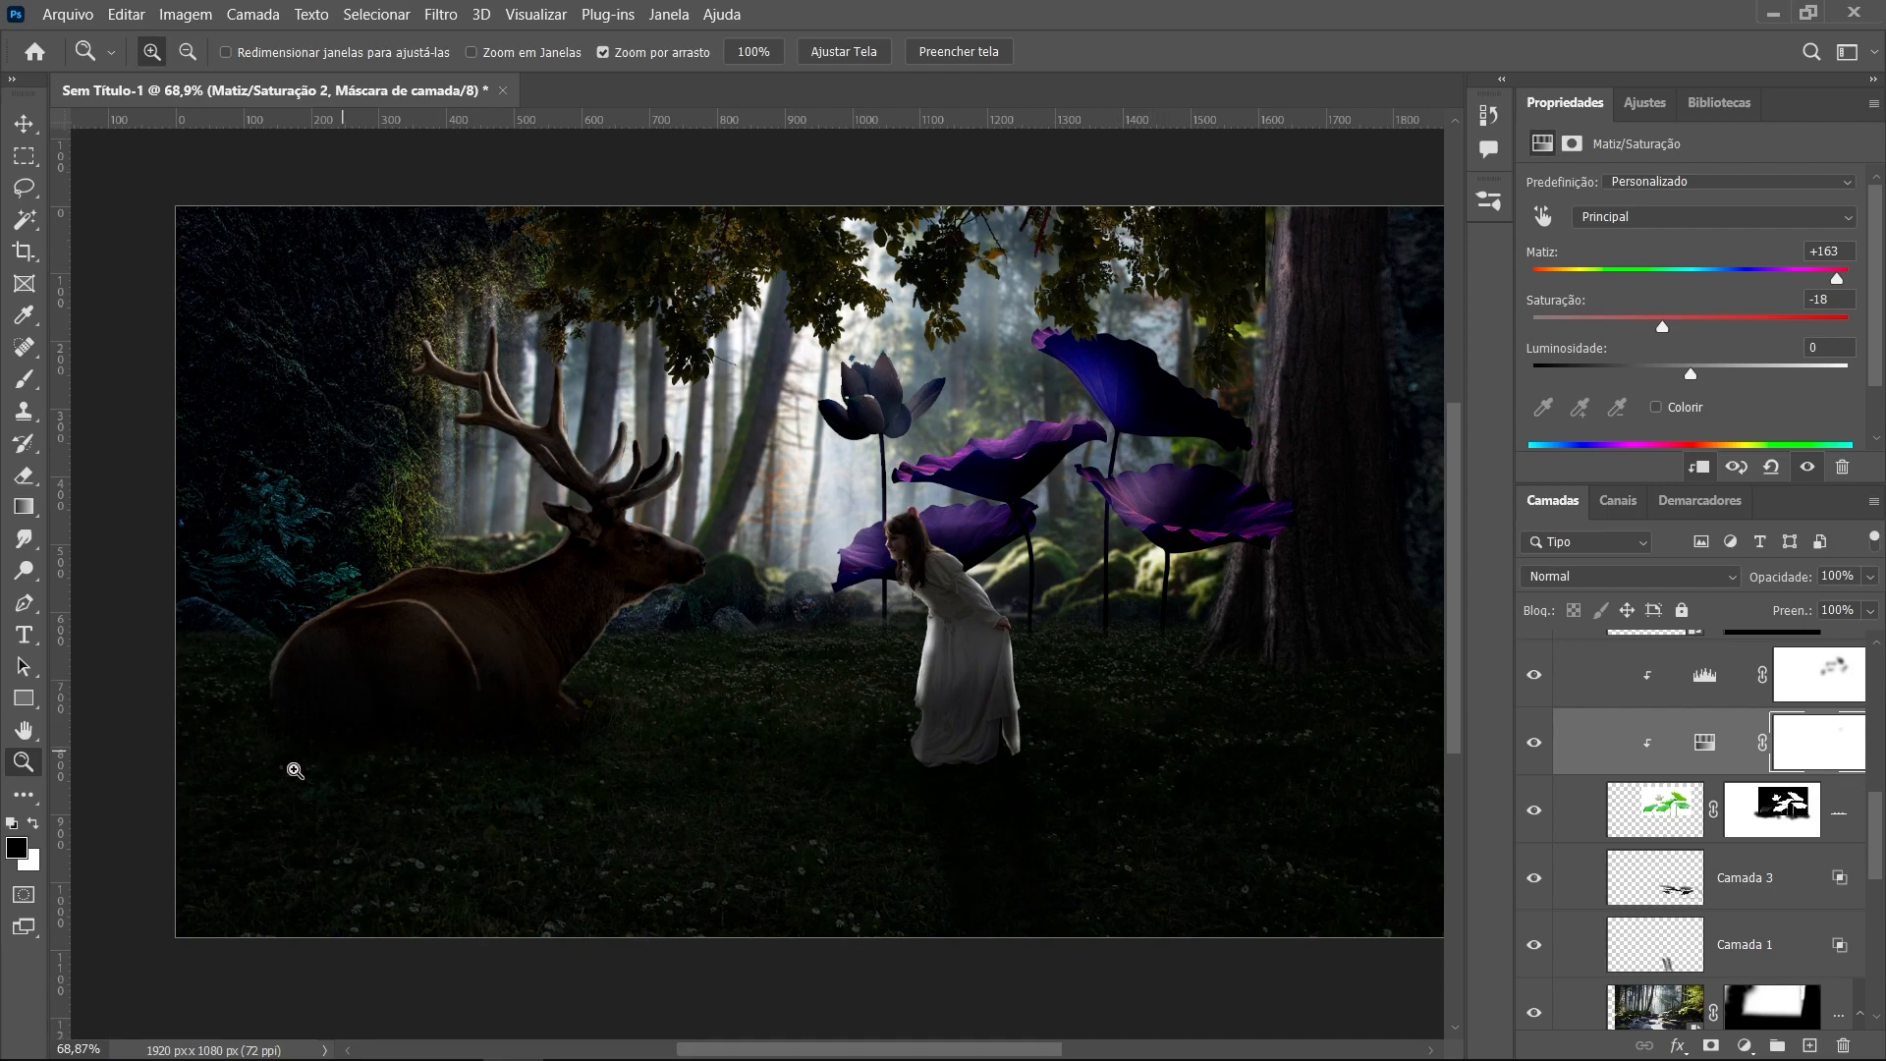
Add a new empty layer above the Lotus layer's Levels adjustment, directly below the deer layer
scroll(1825, 933, down, 6)
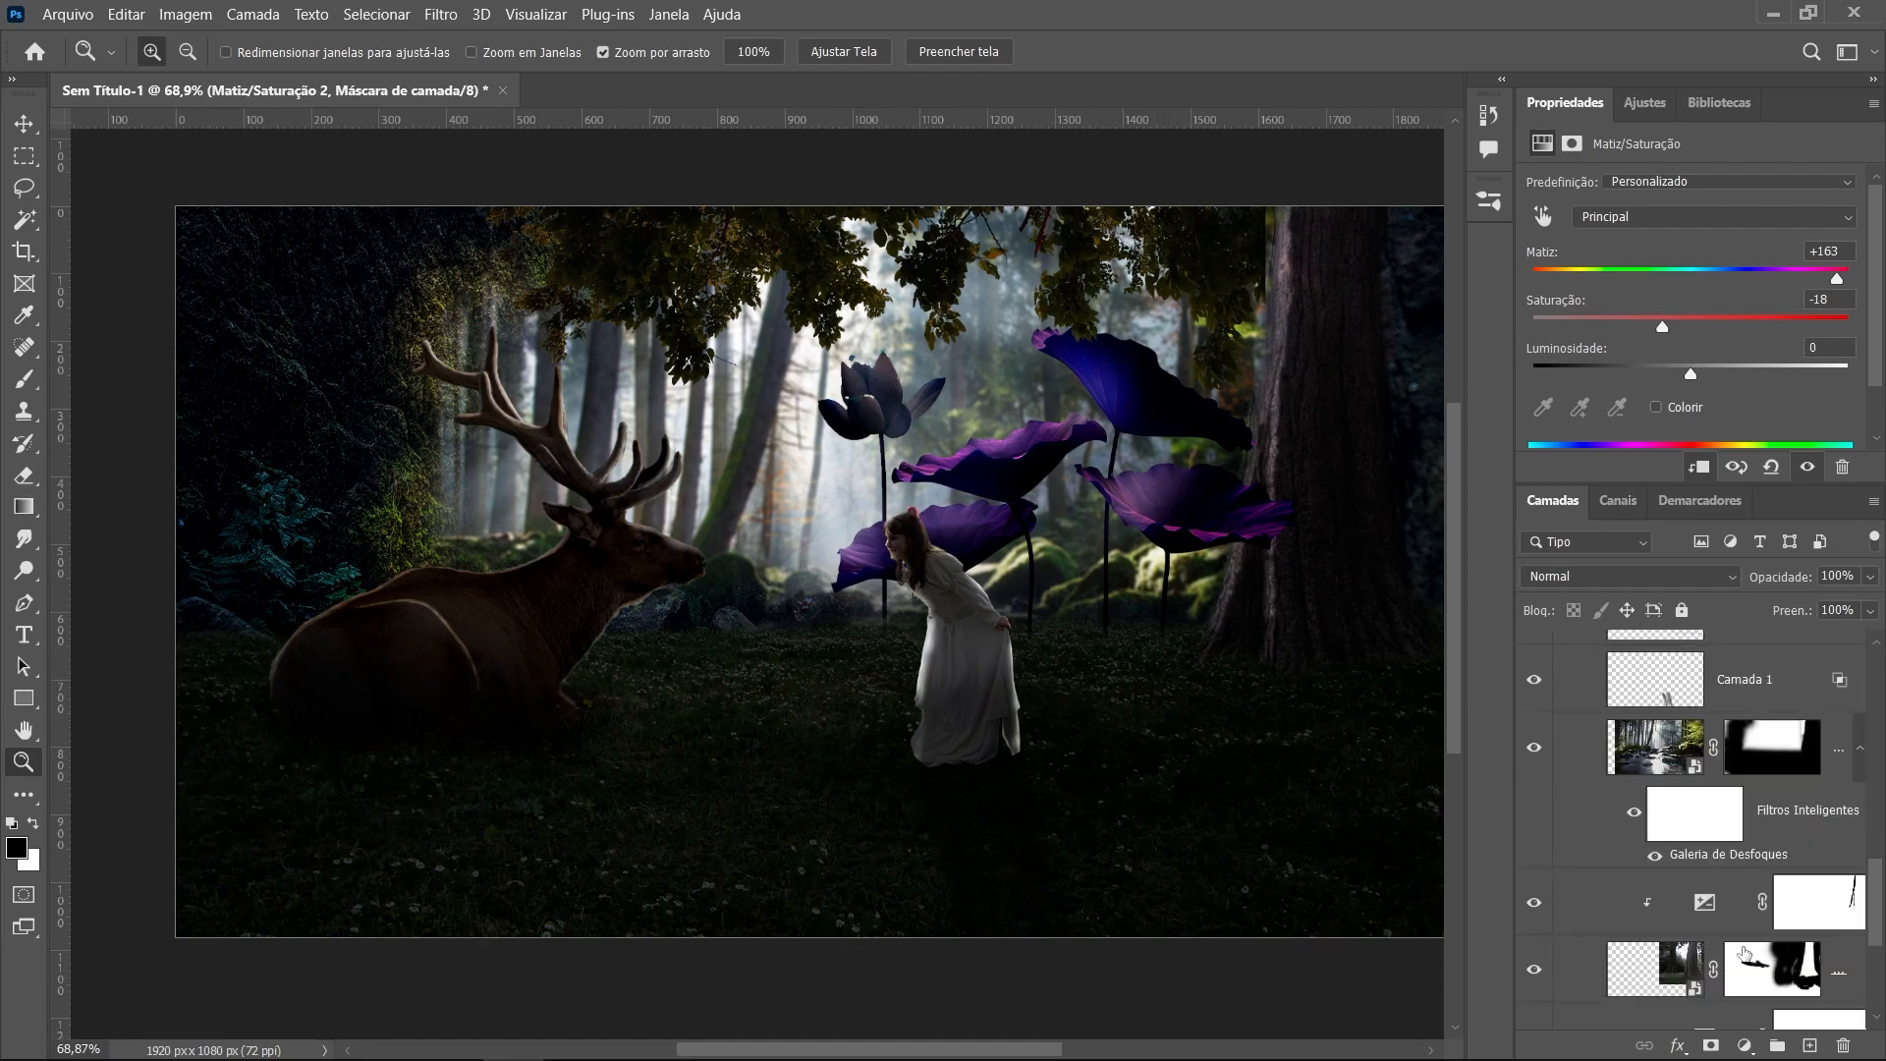
scroll(1744, 953, up, 5)
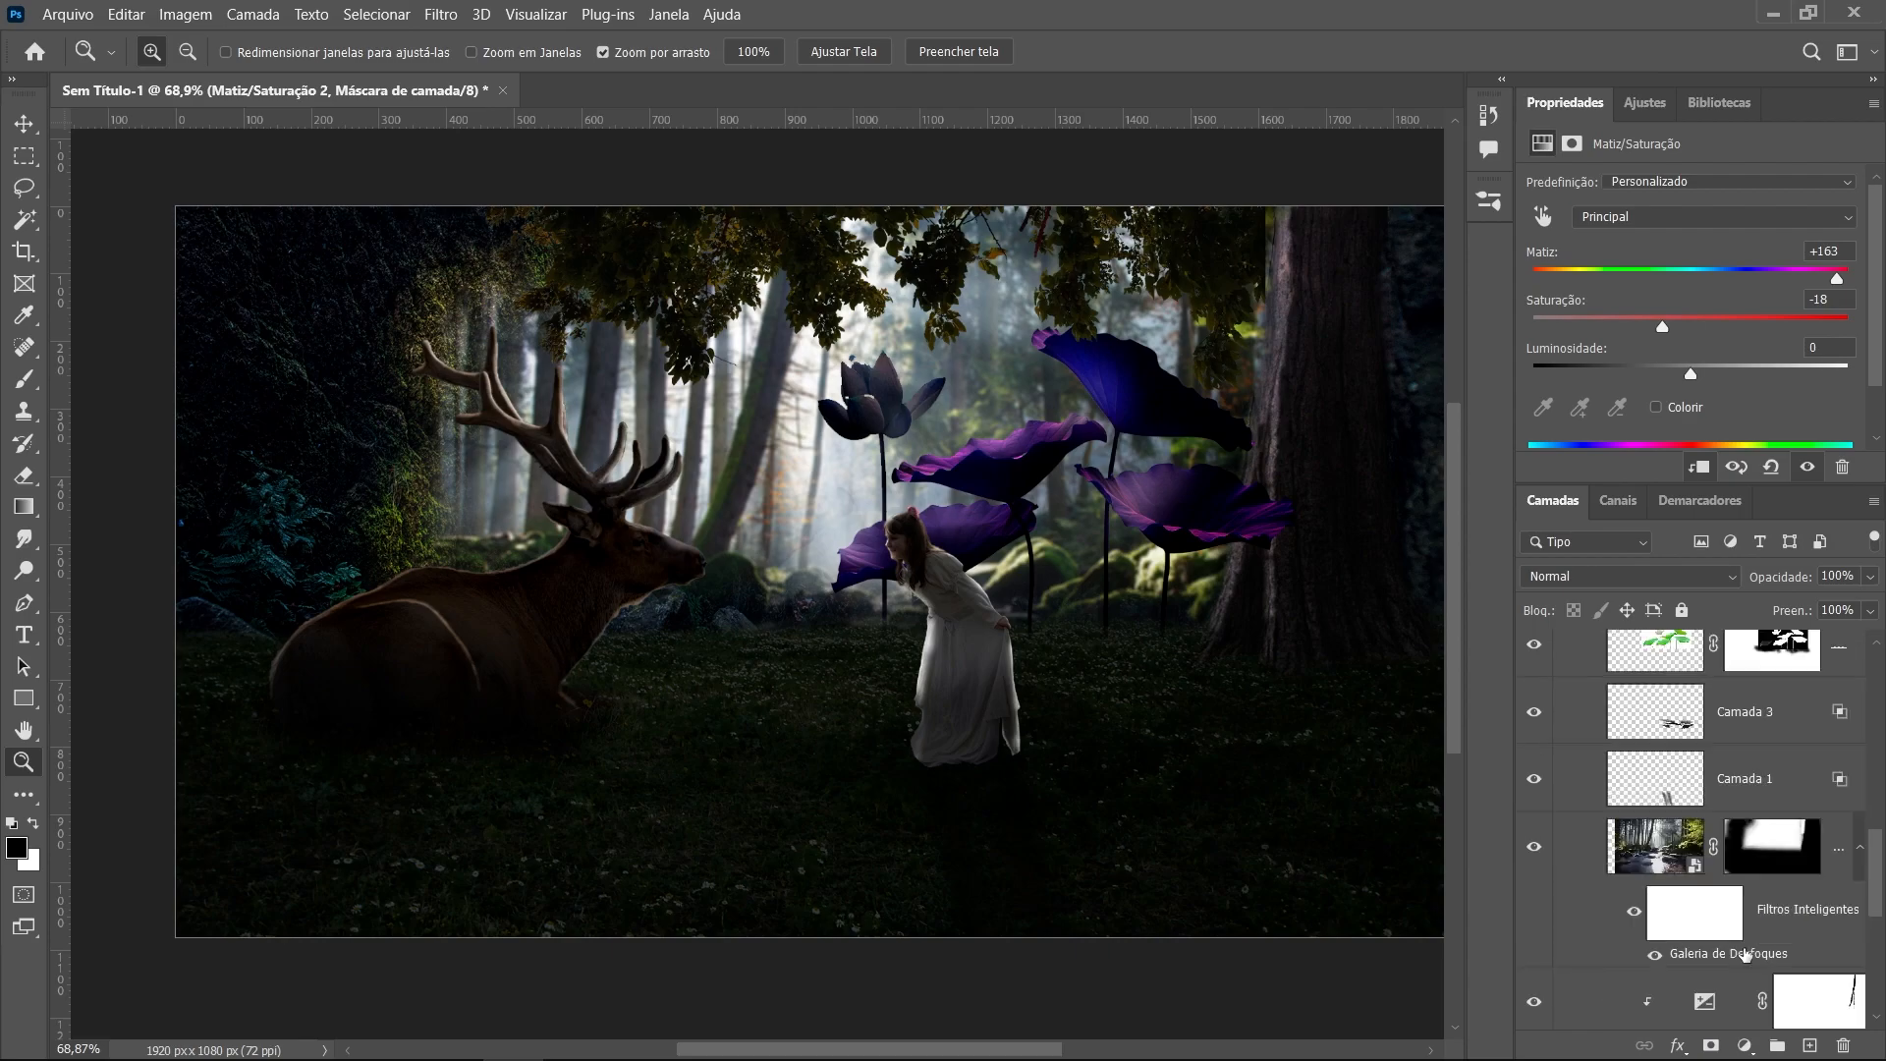
scroll(1746, 953, up, 2)
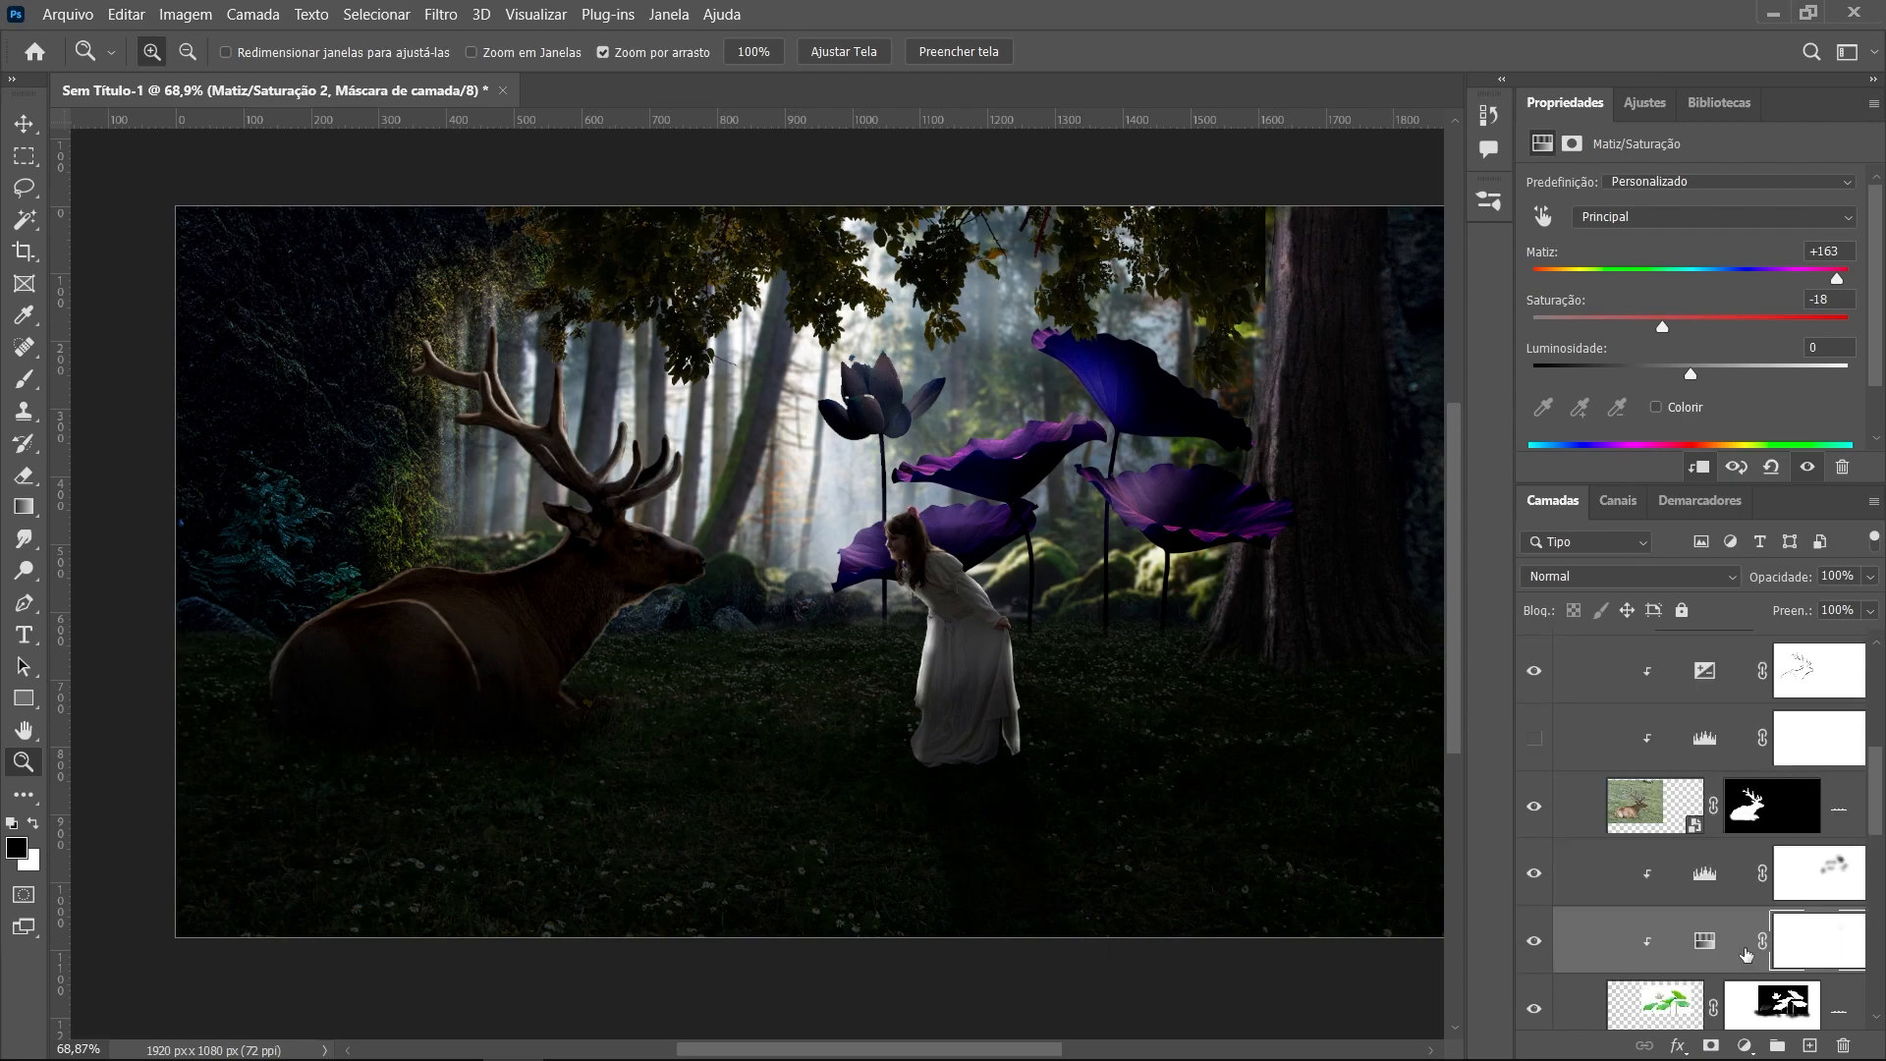
click(1653, 896)
click(1810, 1047)
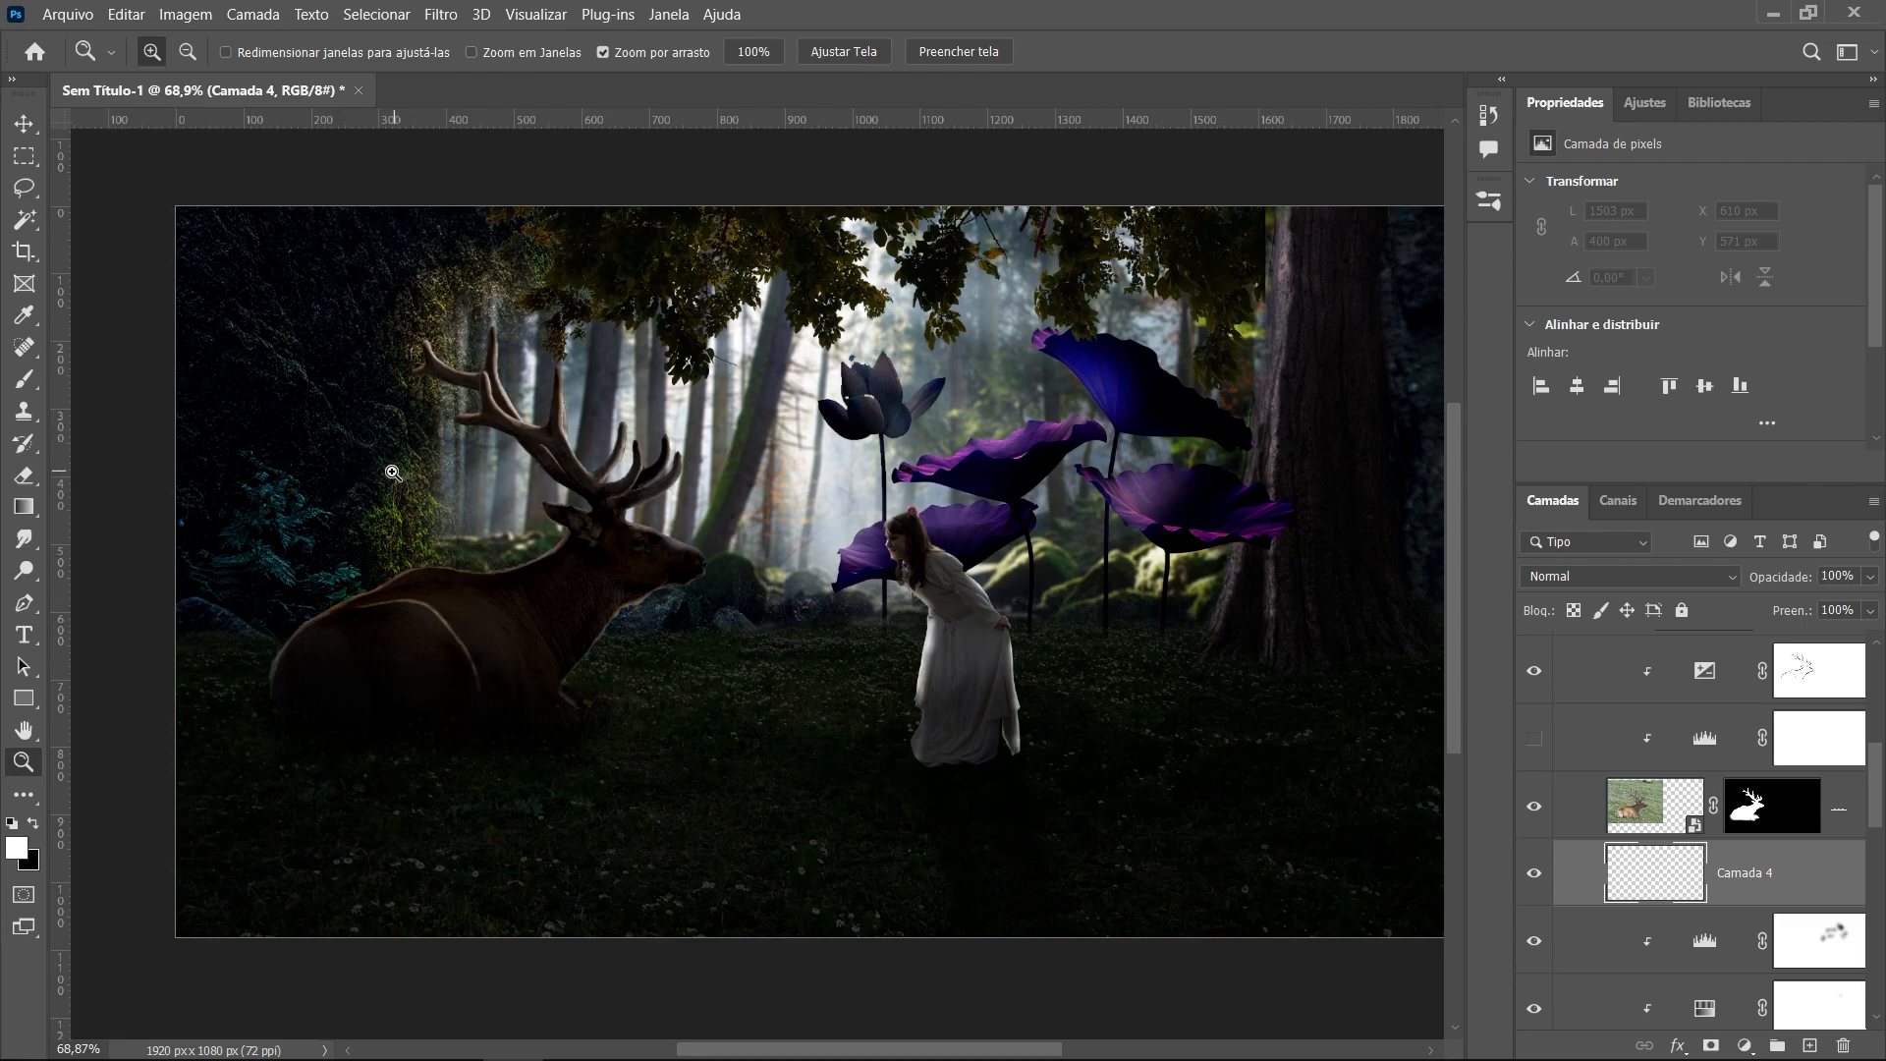
Paint soft black grounding shadows beneath the deer and at the large tree's base with a flattened 368 px brush at 37% opacity
click(24, 378)
key(x)
drag(478, 52, 470, 52)
right_click(639, 532)
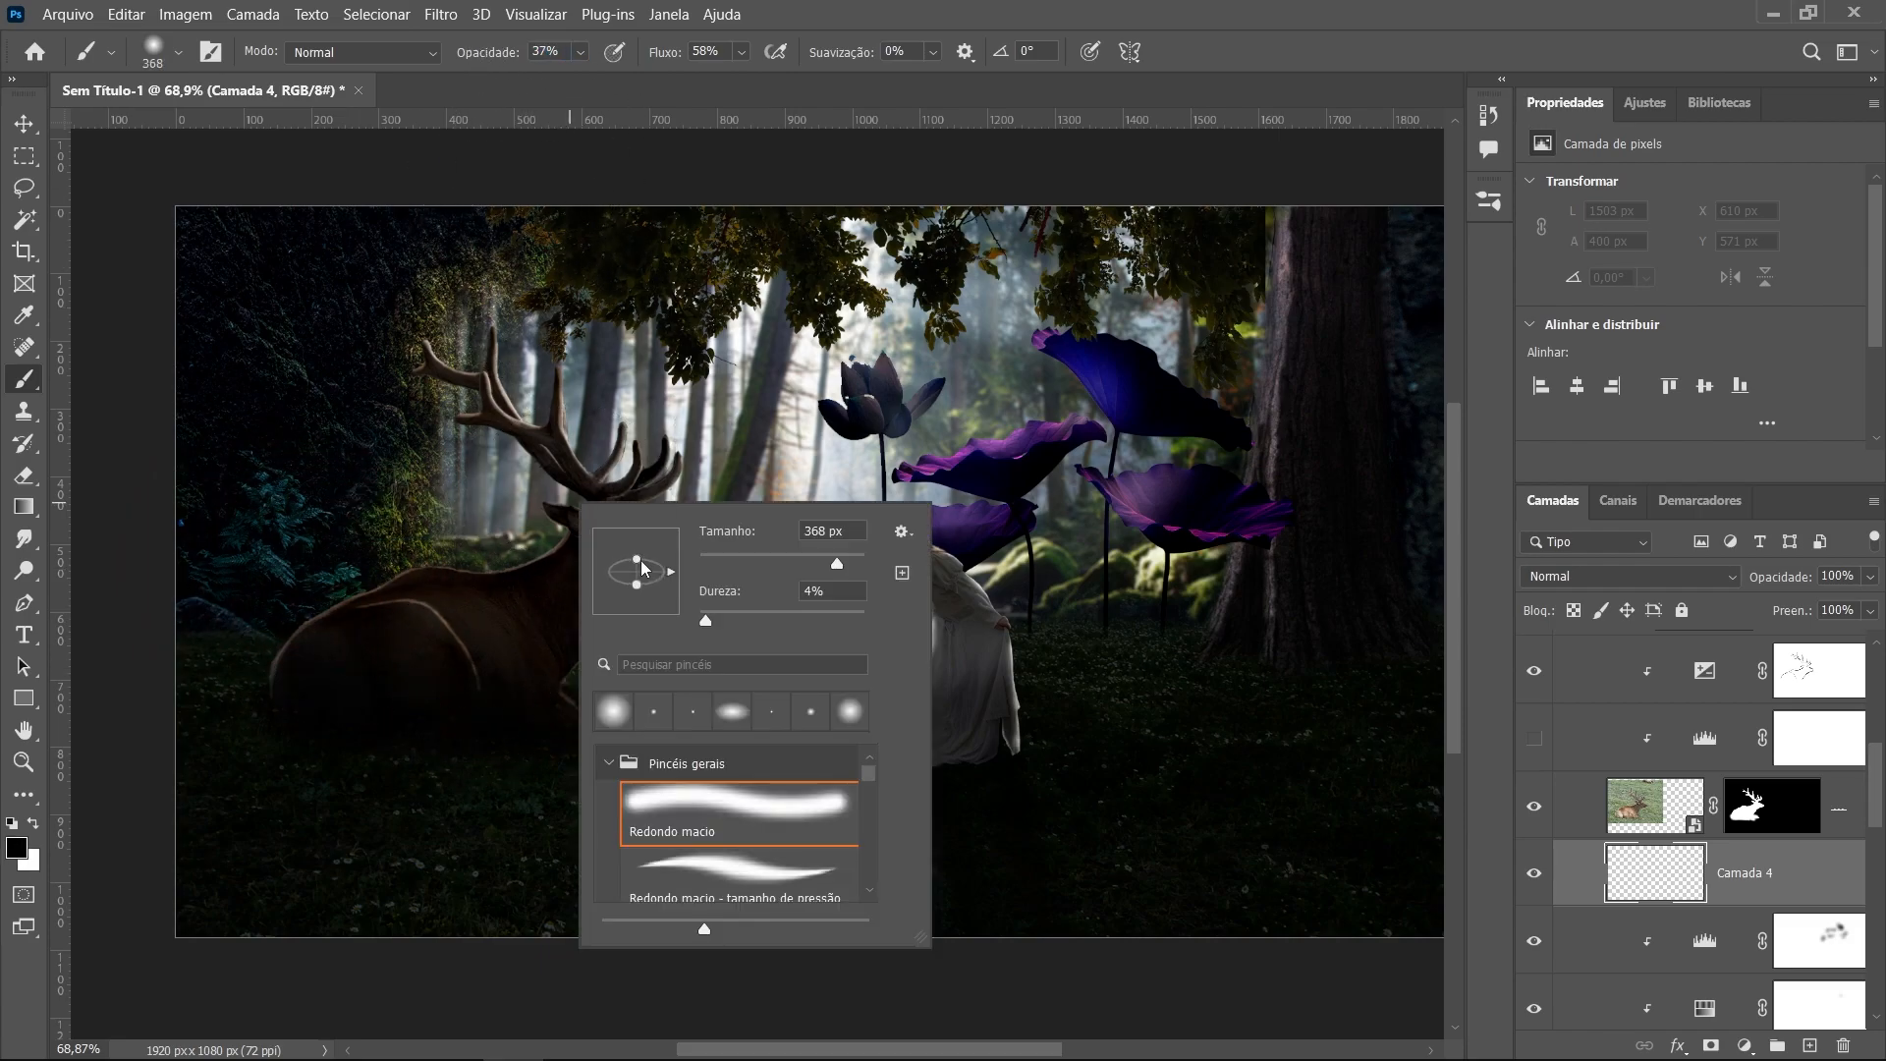
click(167, 726)
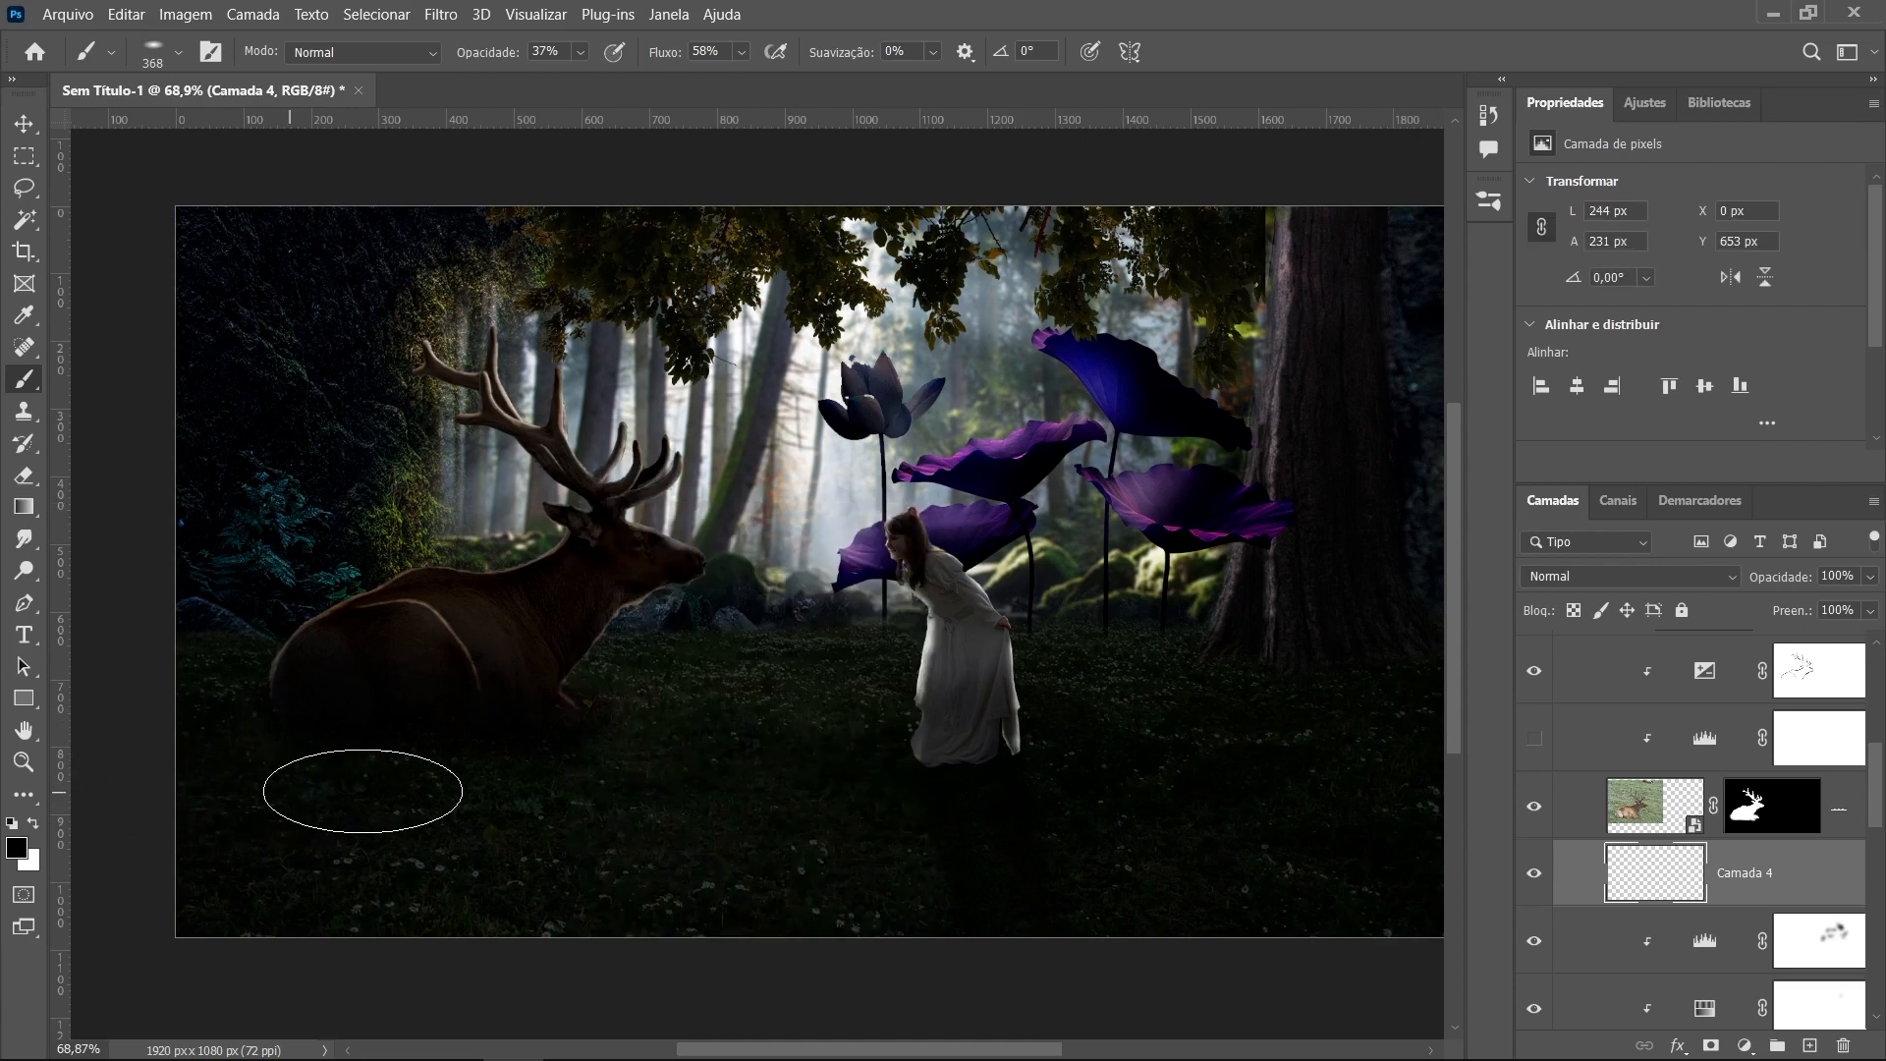
mouse_move(365, 766)
mouse_down()
mouse_move(488, 750)
mouse_move(391, 748)
mouse_move(384, 791)
mouse_move(374, 749)
mouse_move(601, 916)
mouse_move(474, 800)
mouse_move(478, 757)
mouse_move(400, 878)
mouse_move(446, 767)
mouse_move(468, 834)
mouse_move(462, 774)
mouse_move(376, 891)
mouse_move(383, 764)
mouse_move(363, 806)
mouse_move(351, 775)
mouse_move(333, 852)
mouse_move(267, 943)
mouse_move(369, 792)
mouse_move(311, 857)
mouse_move(332, 823)
mouse_up()
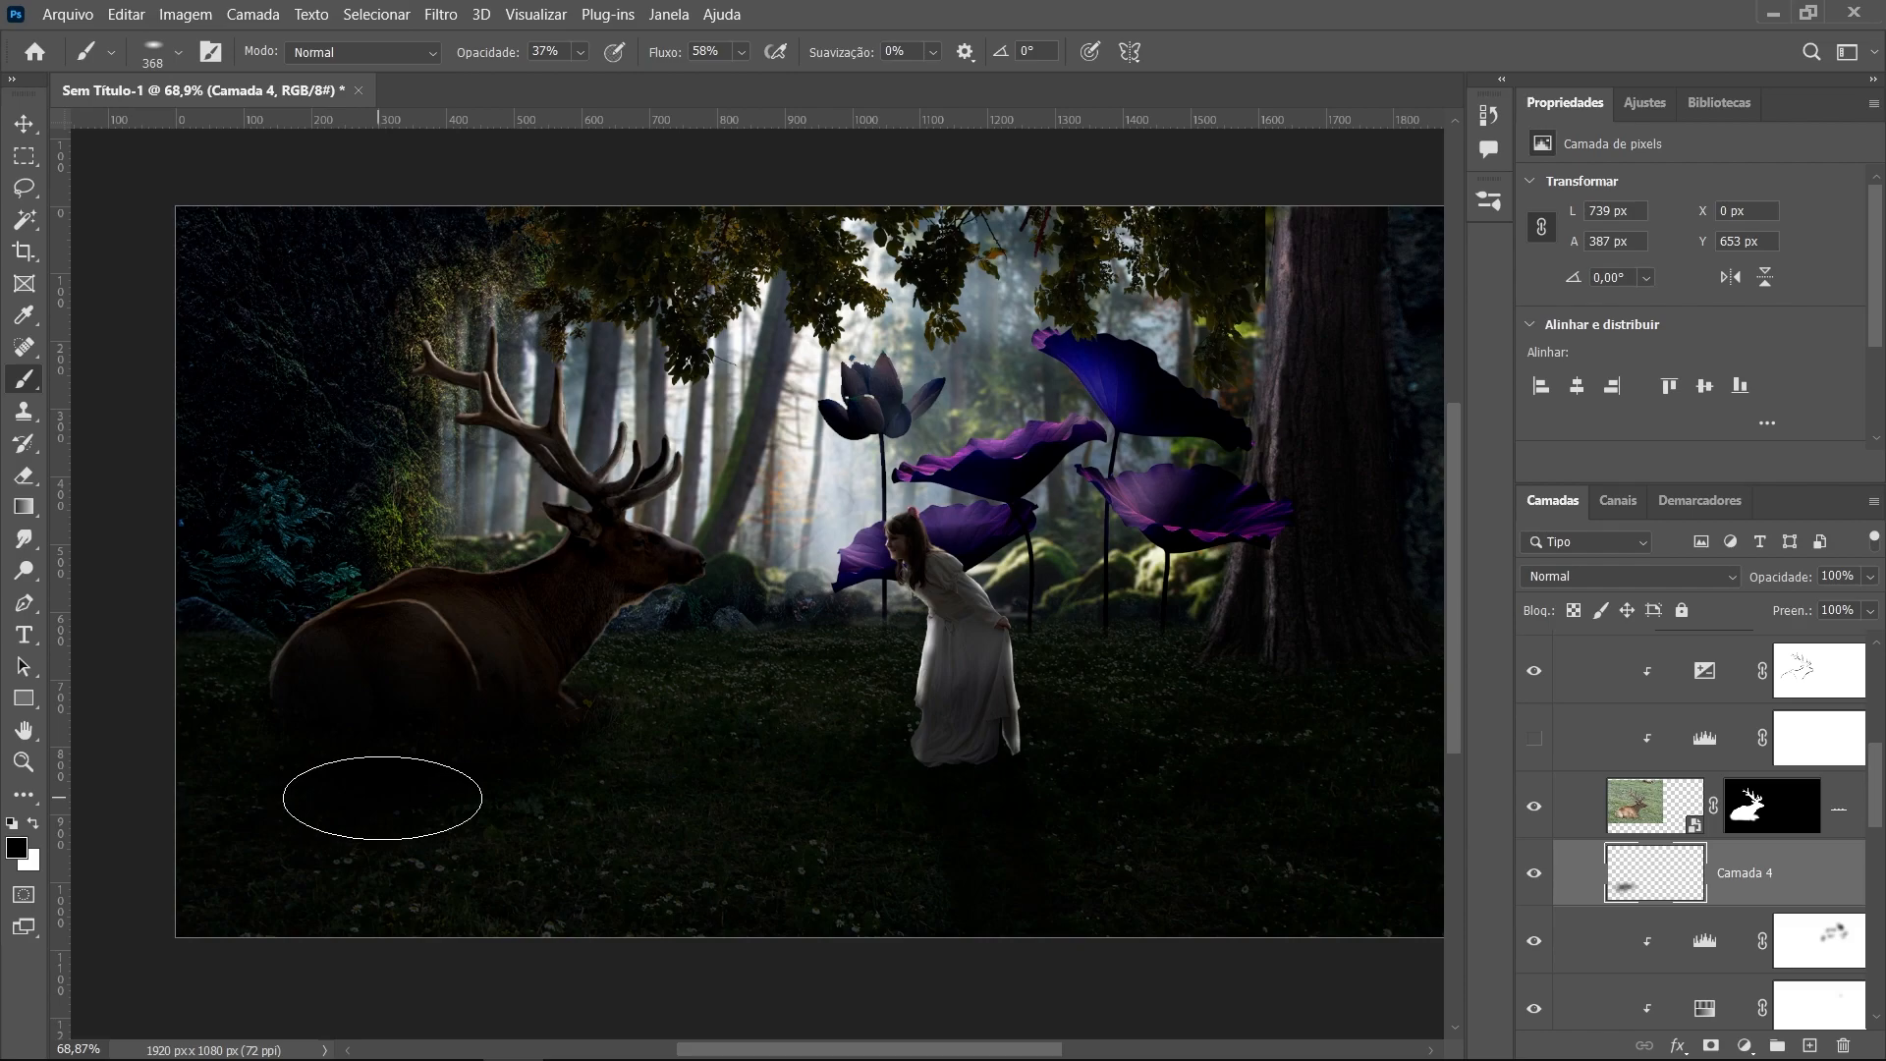
mouse_move(1292, 661)
mouse_down()
mouse_move(1367, 686)
mouse_move(1384, 719)
mouse_move(1241, 684)
mouse_up()
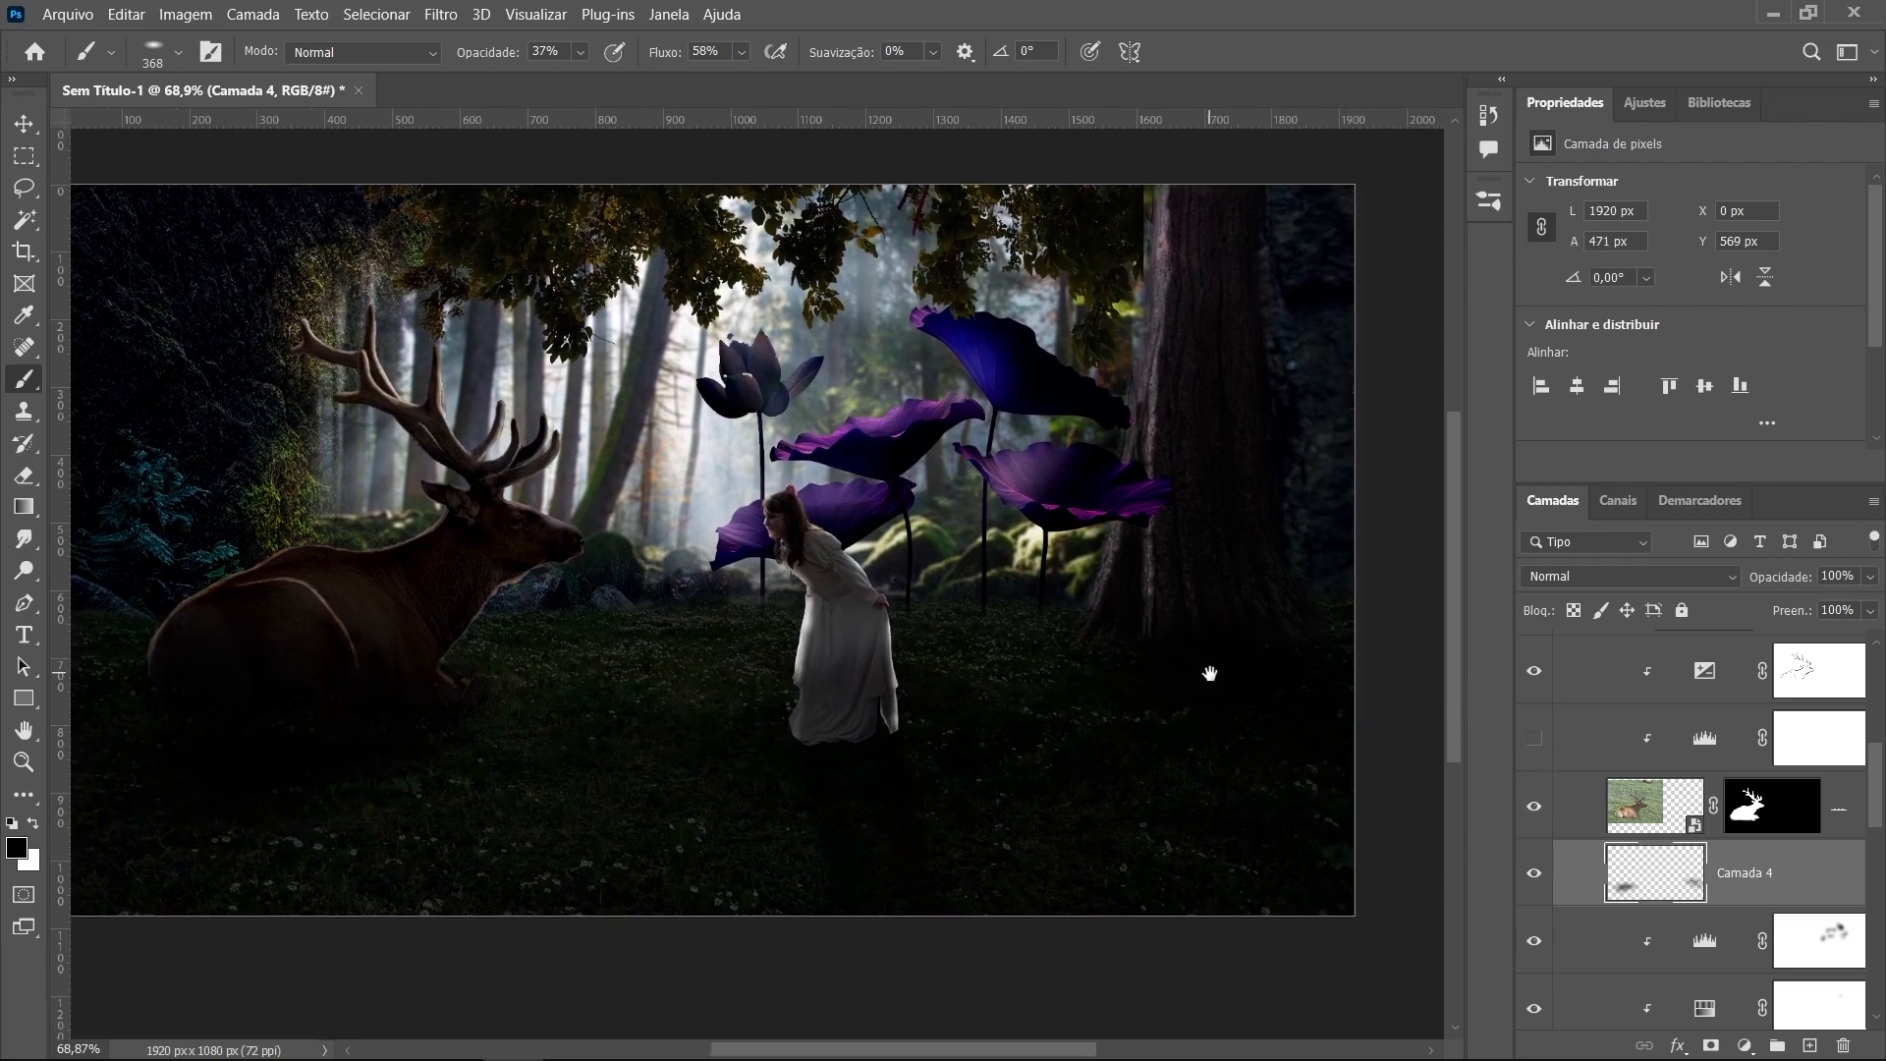
scroll(833, 703, down, 3)
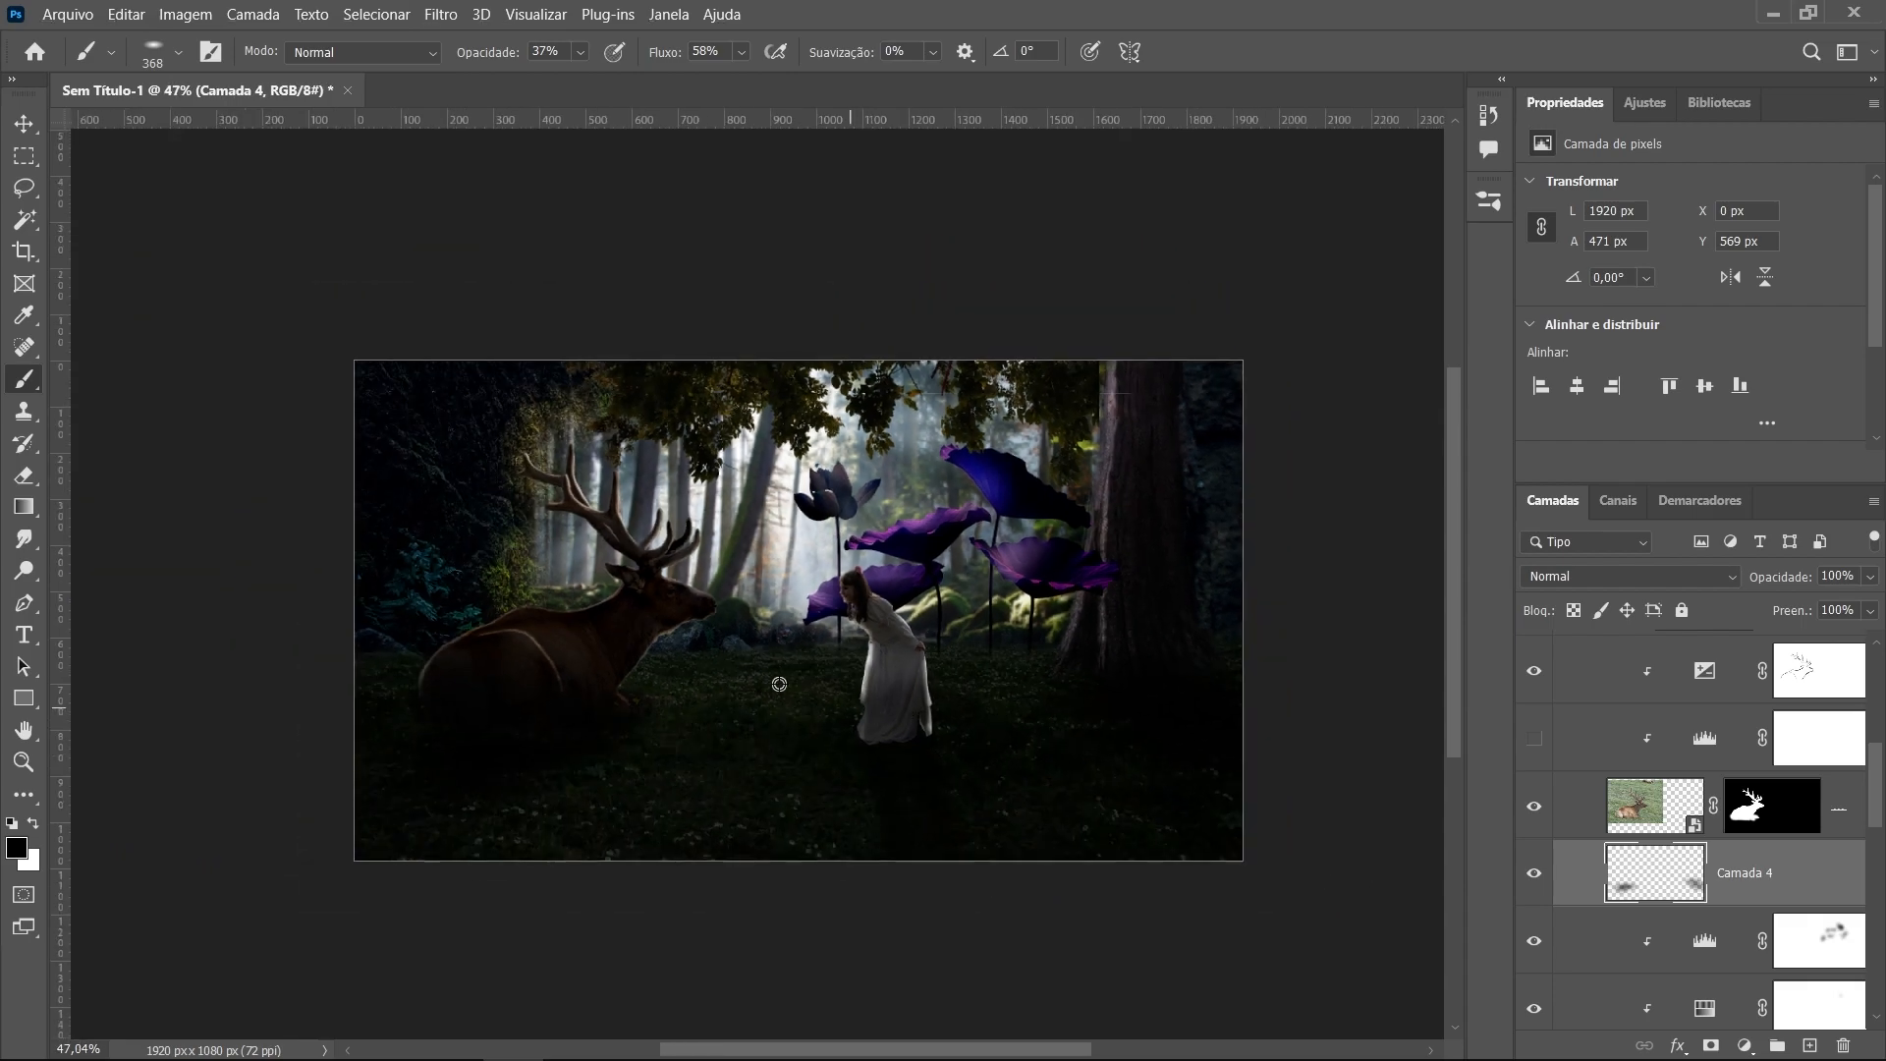
scroll(693, 639, up, 4)
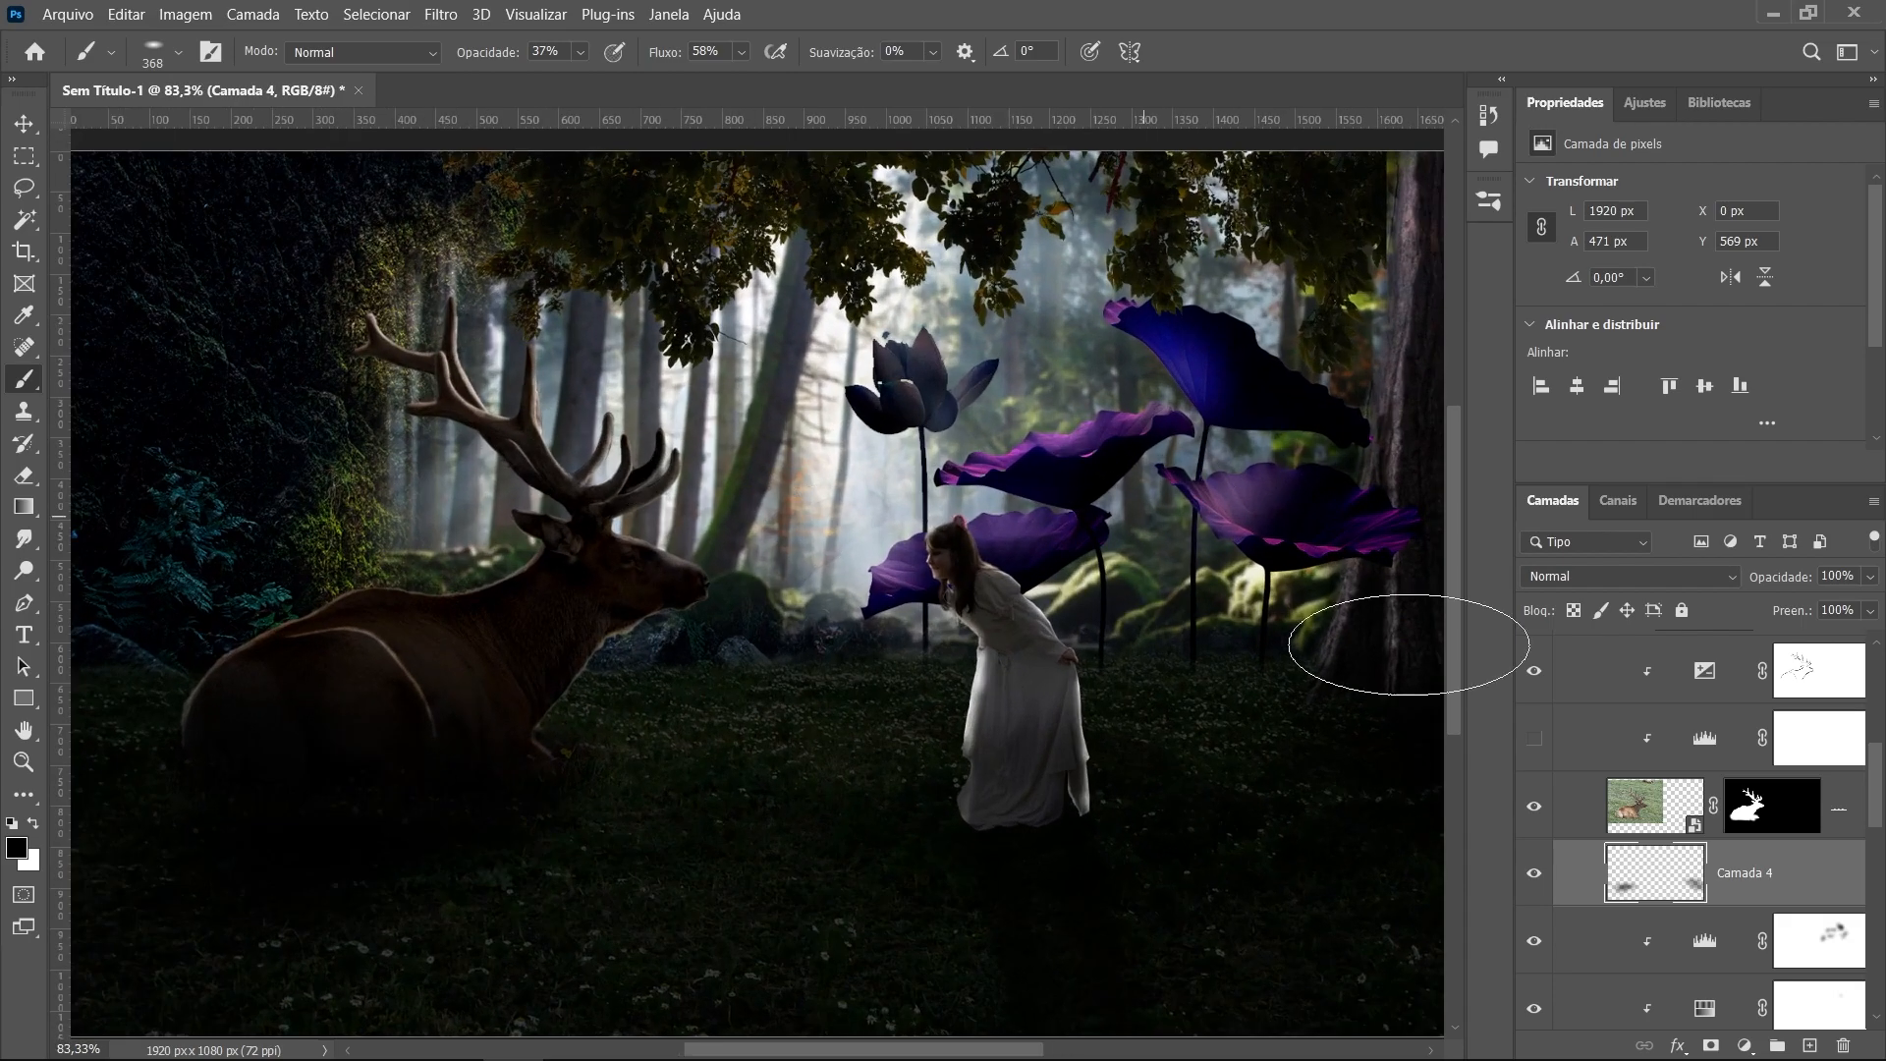
Try painting haze around the girl and lotus on a new top layer with a round 660 px brush in sampled light grey
scroll(1741, 945, down, 3)
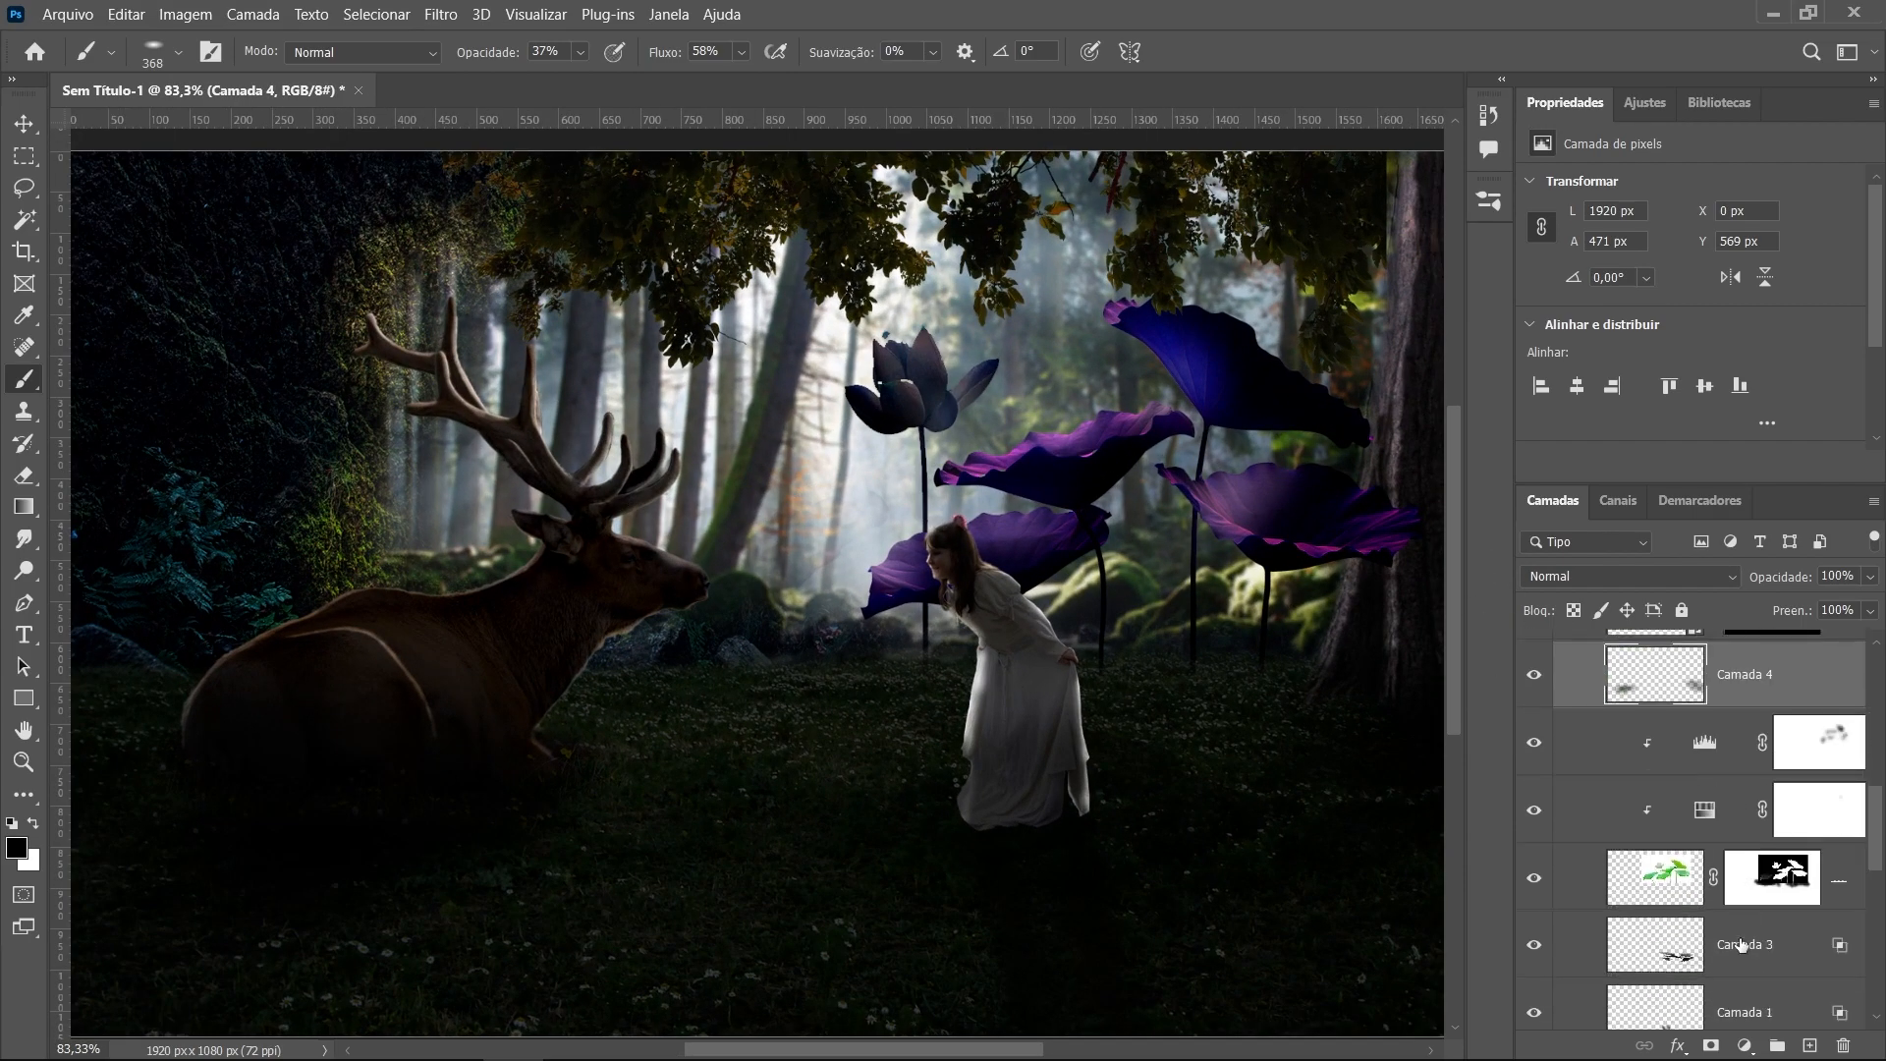
scroll(1733, 945, down, 6)
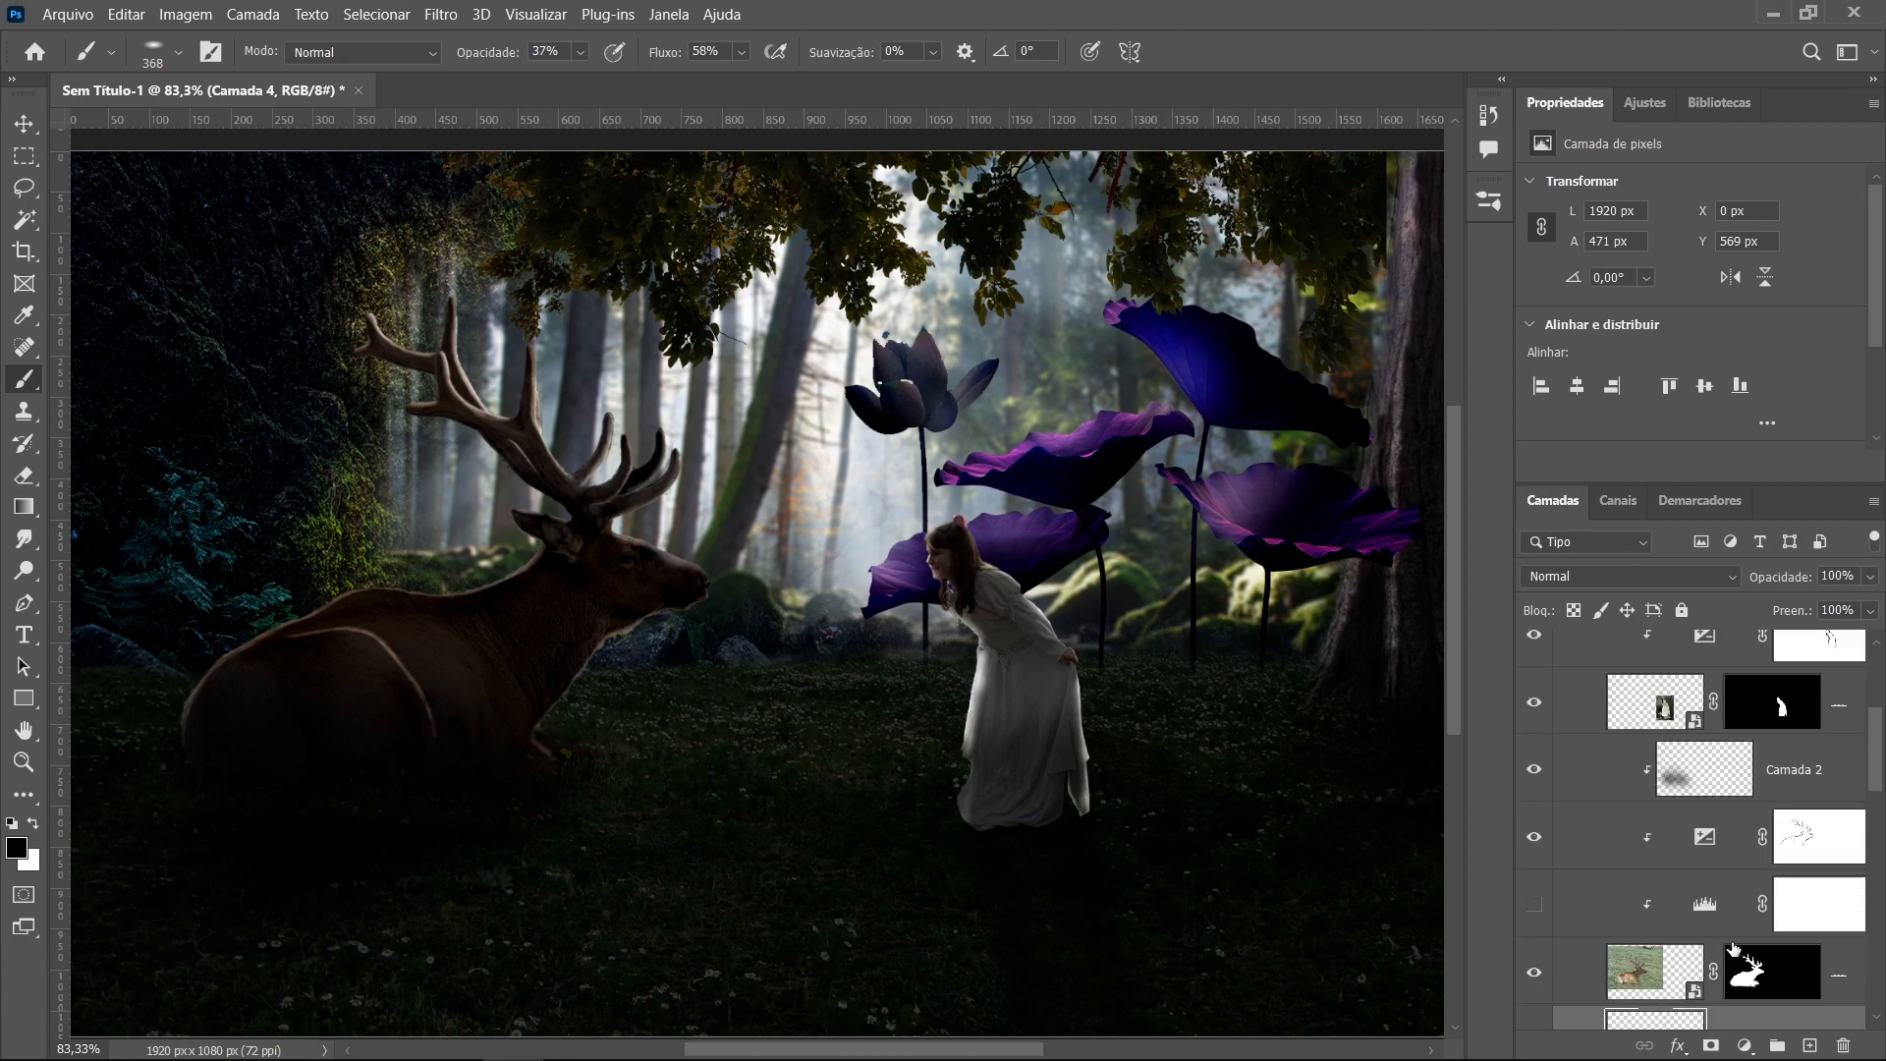
scroll(1734, 944, down, 2)
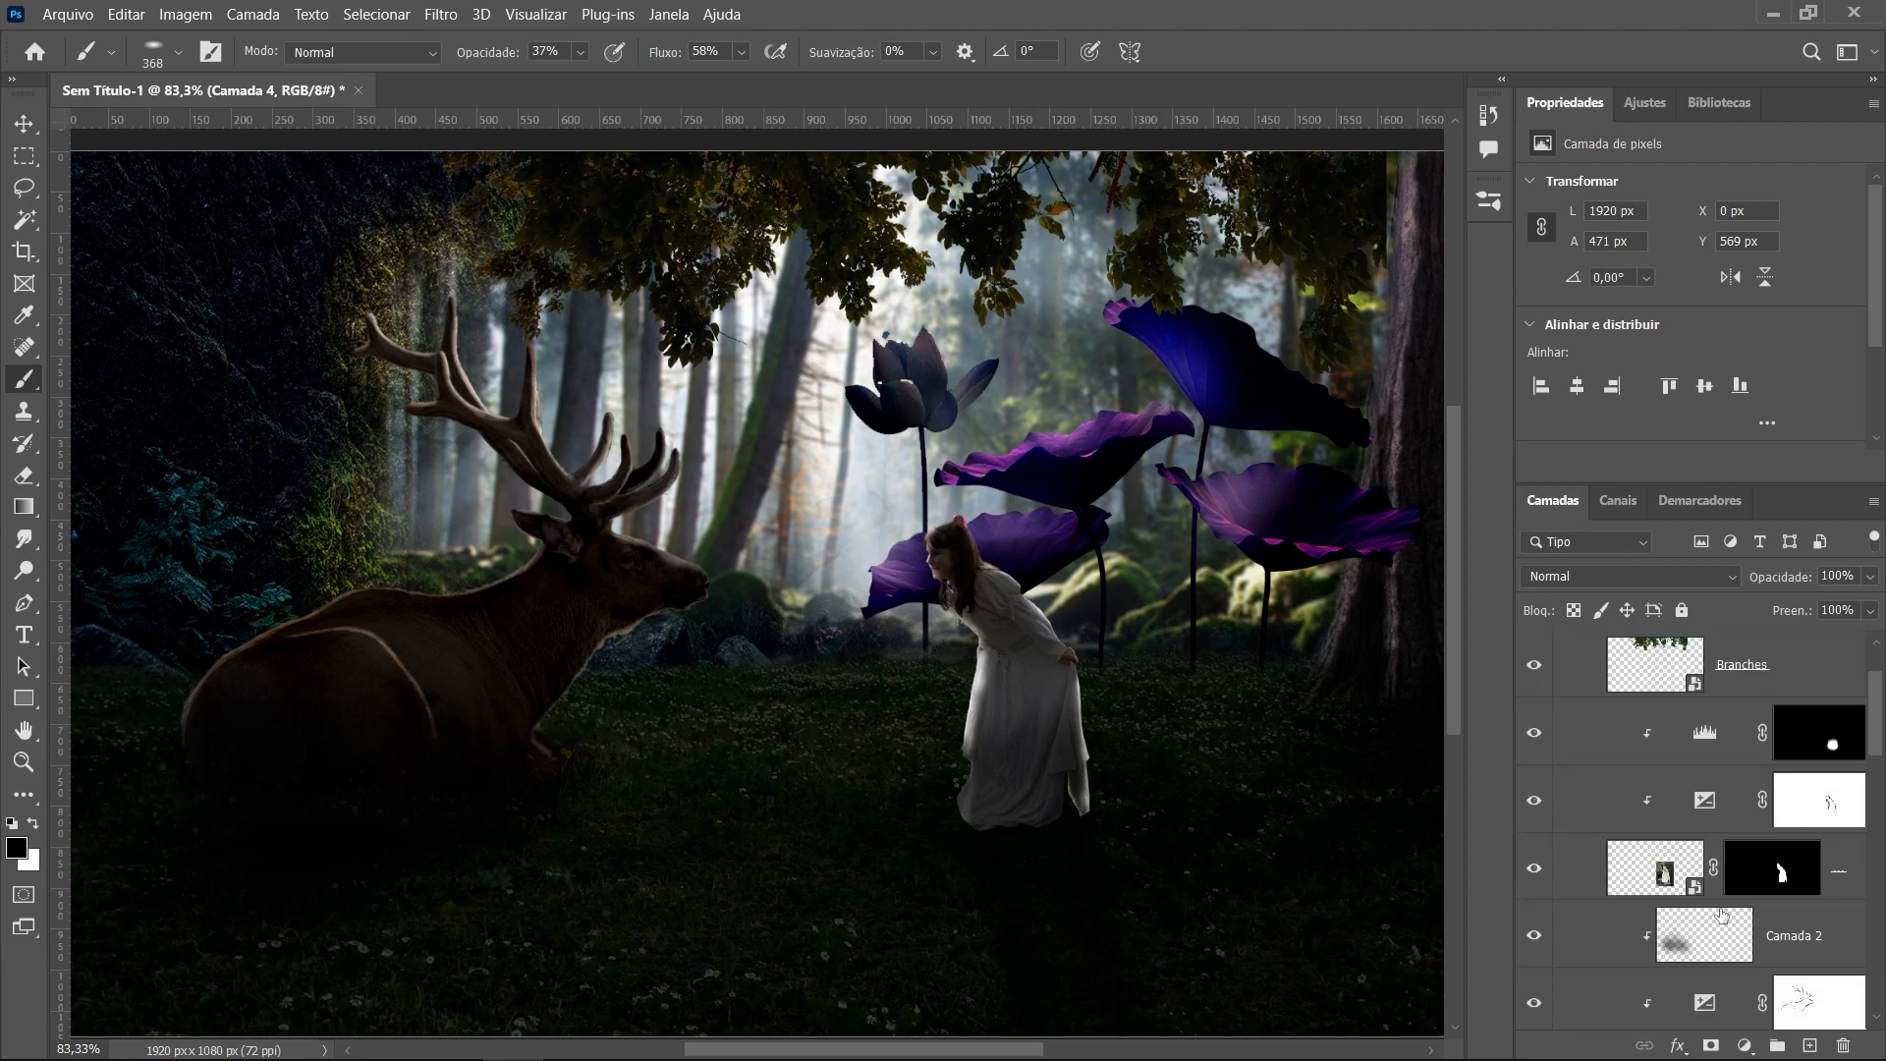
scroll(1730, 917, down, 2)
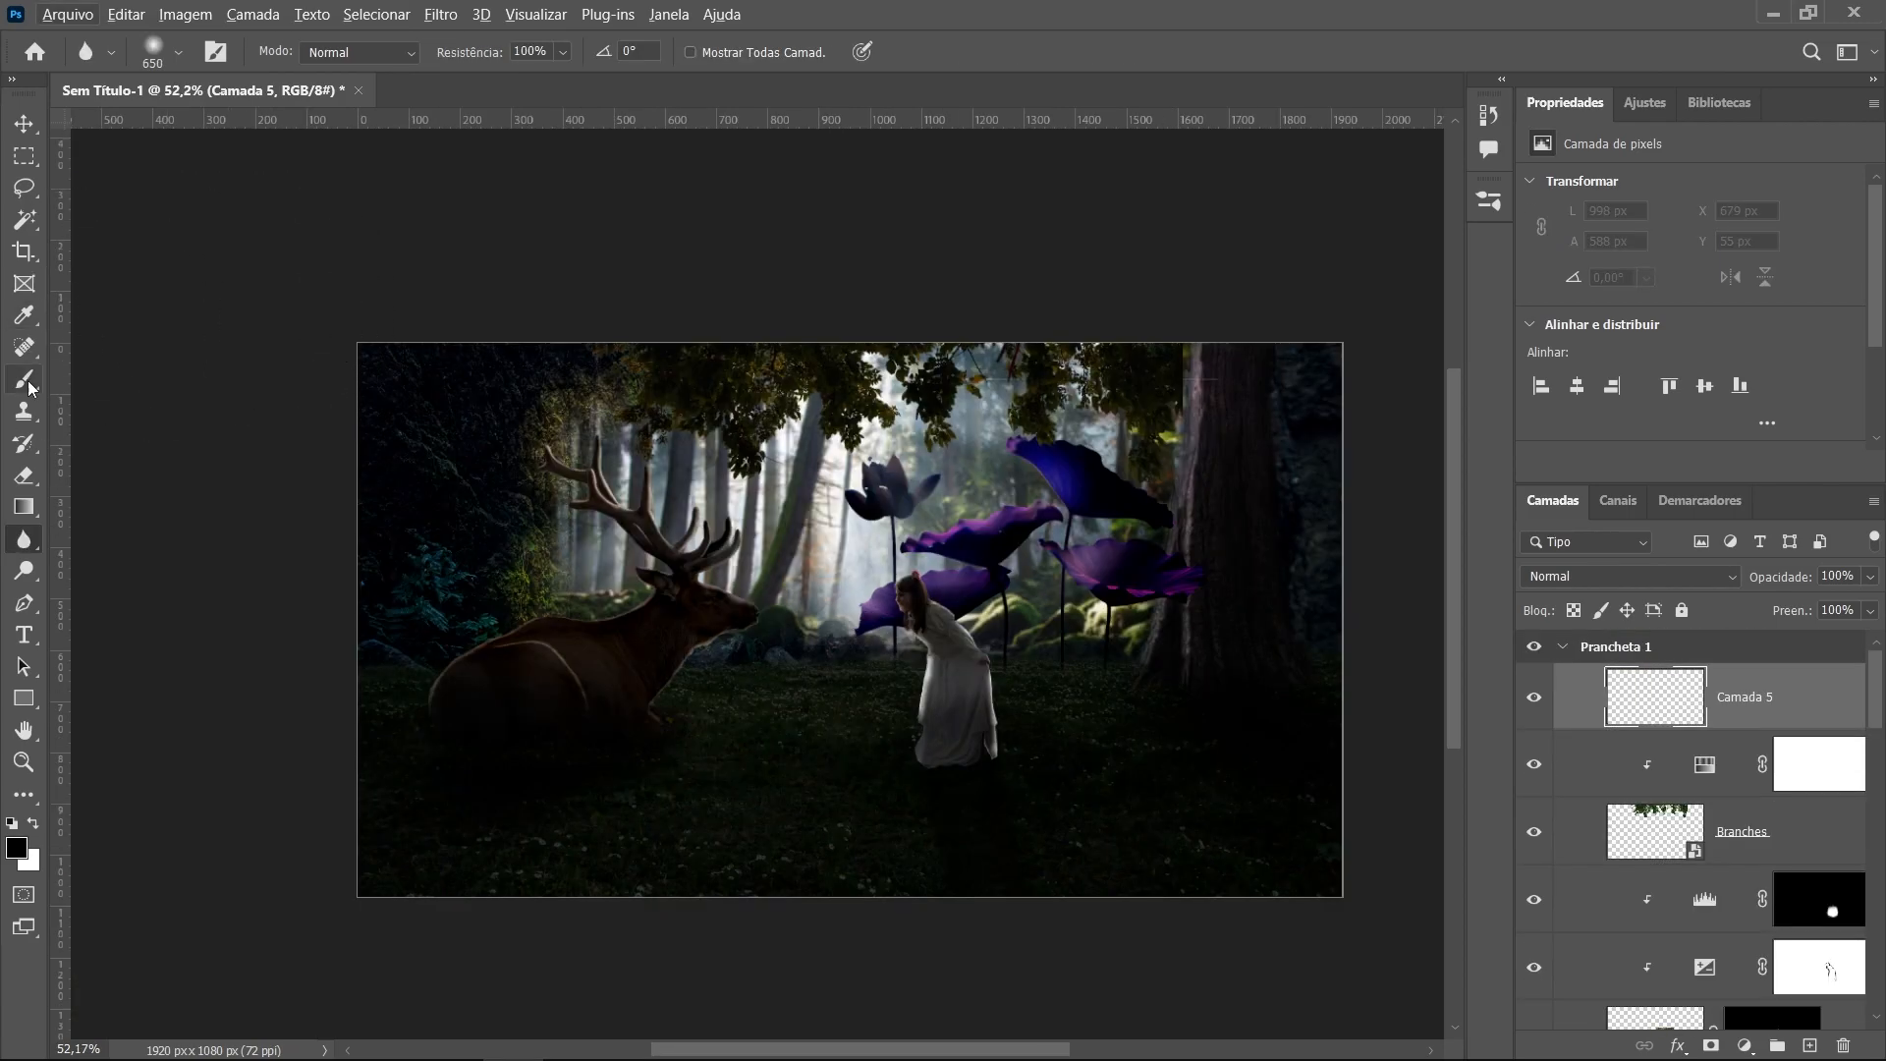
alt+click(874, 530)
alt+right_click(937, 553)
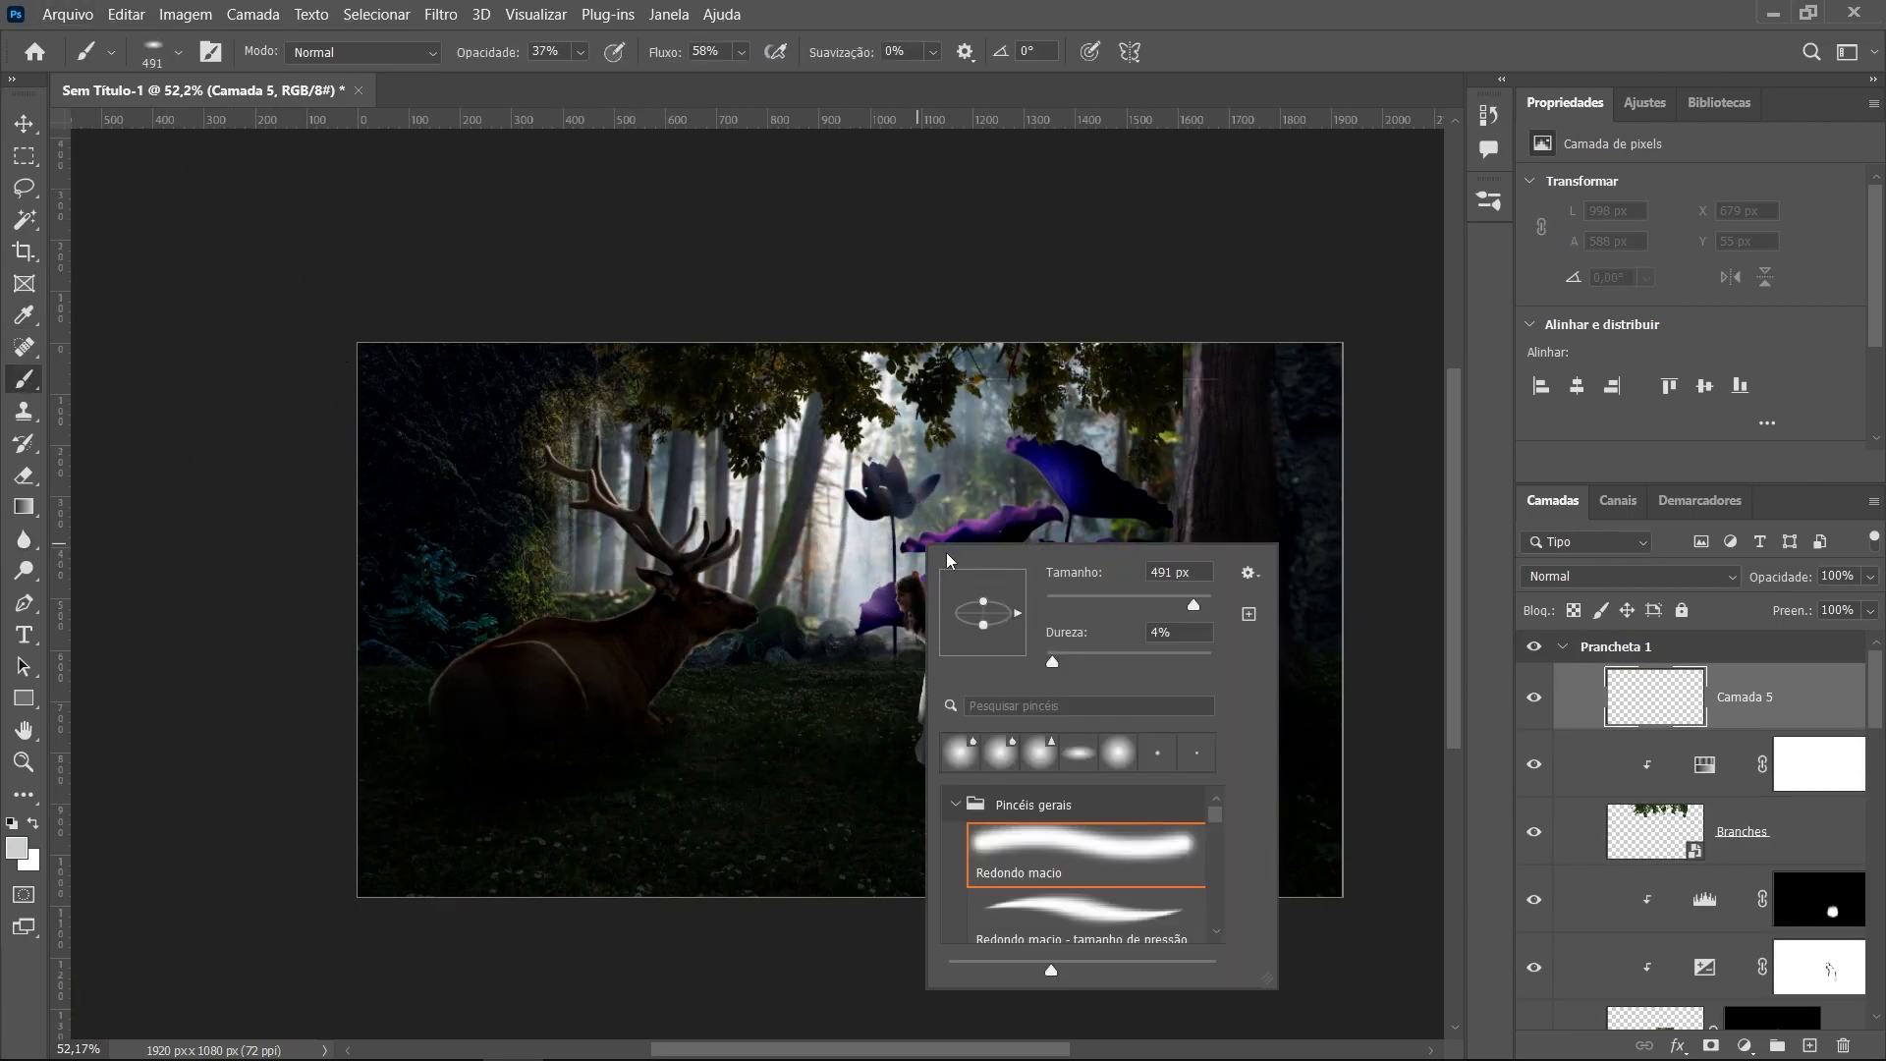
click(1768, 714)
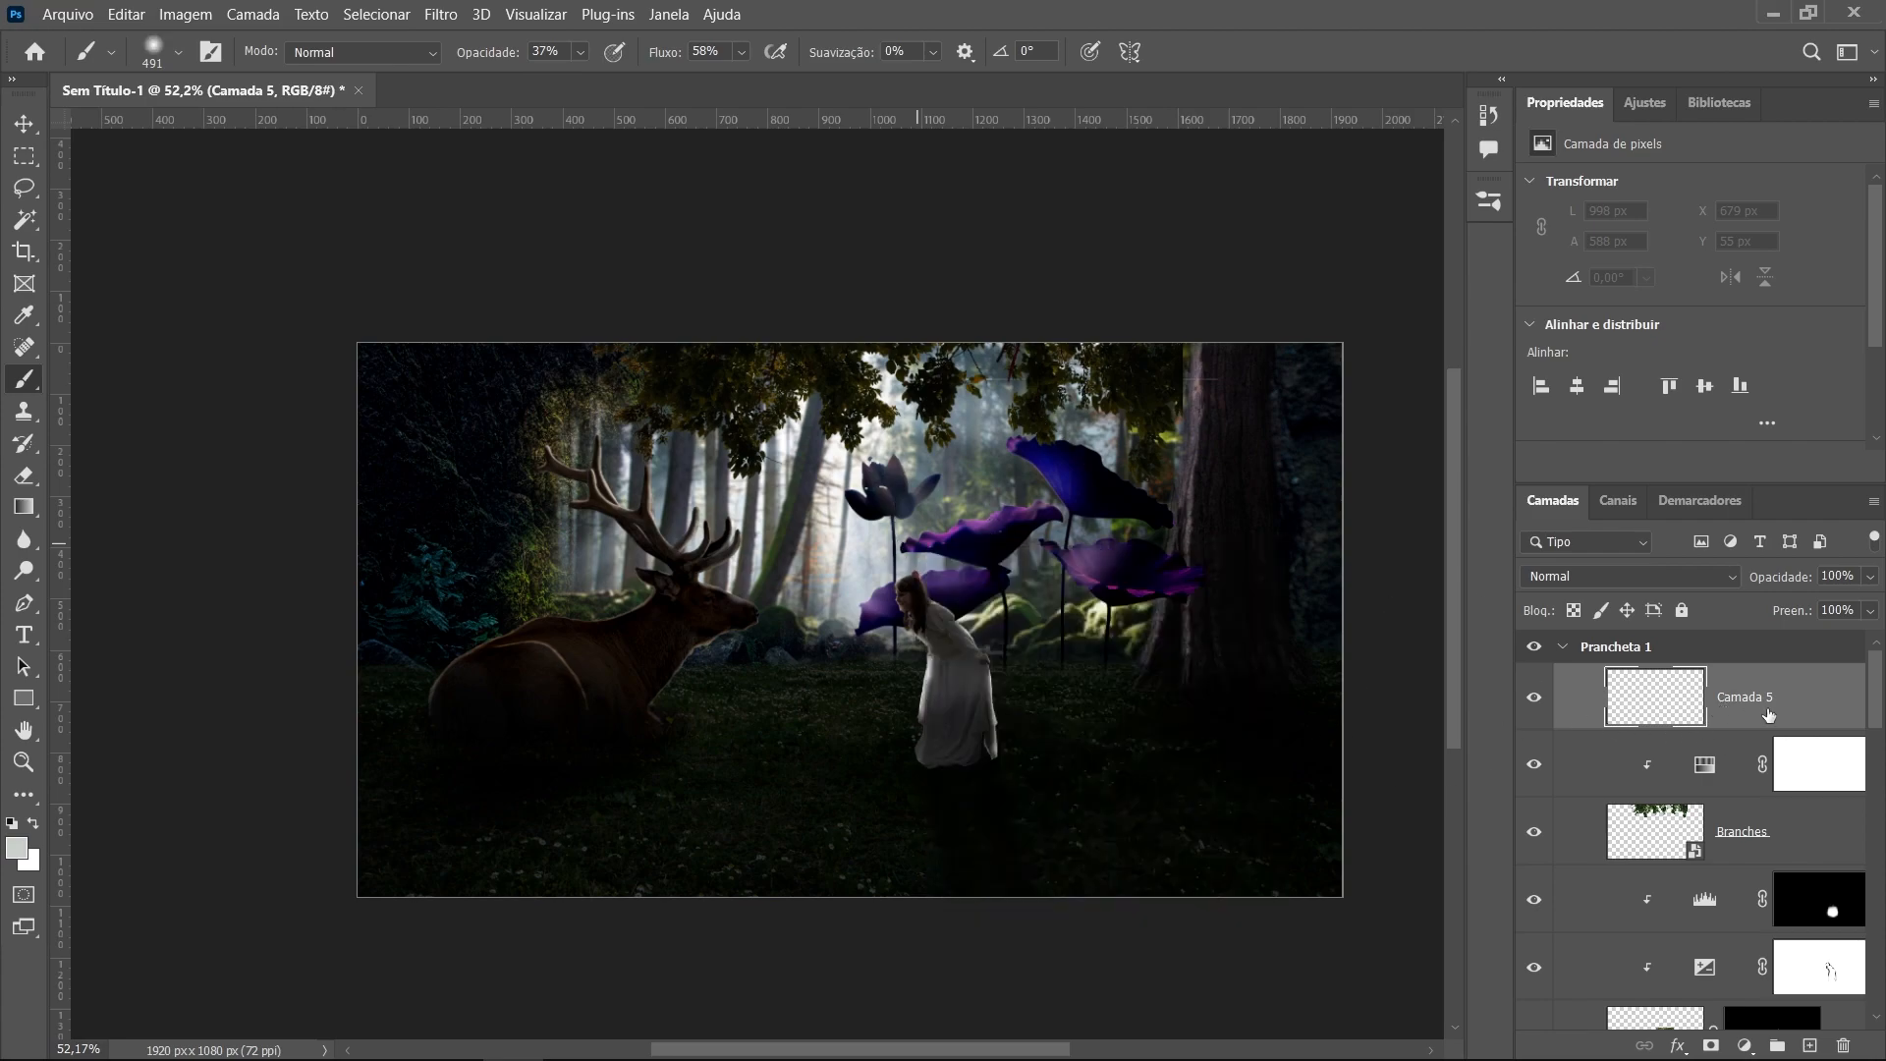
drag(845, 527, 933, 542)
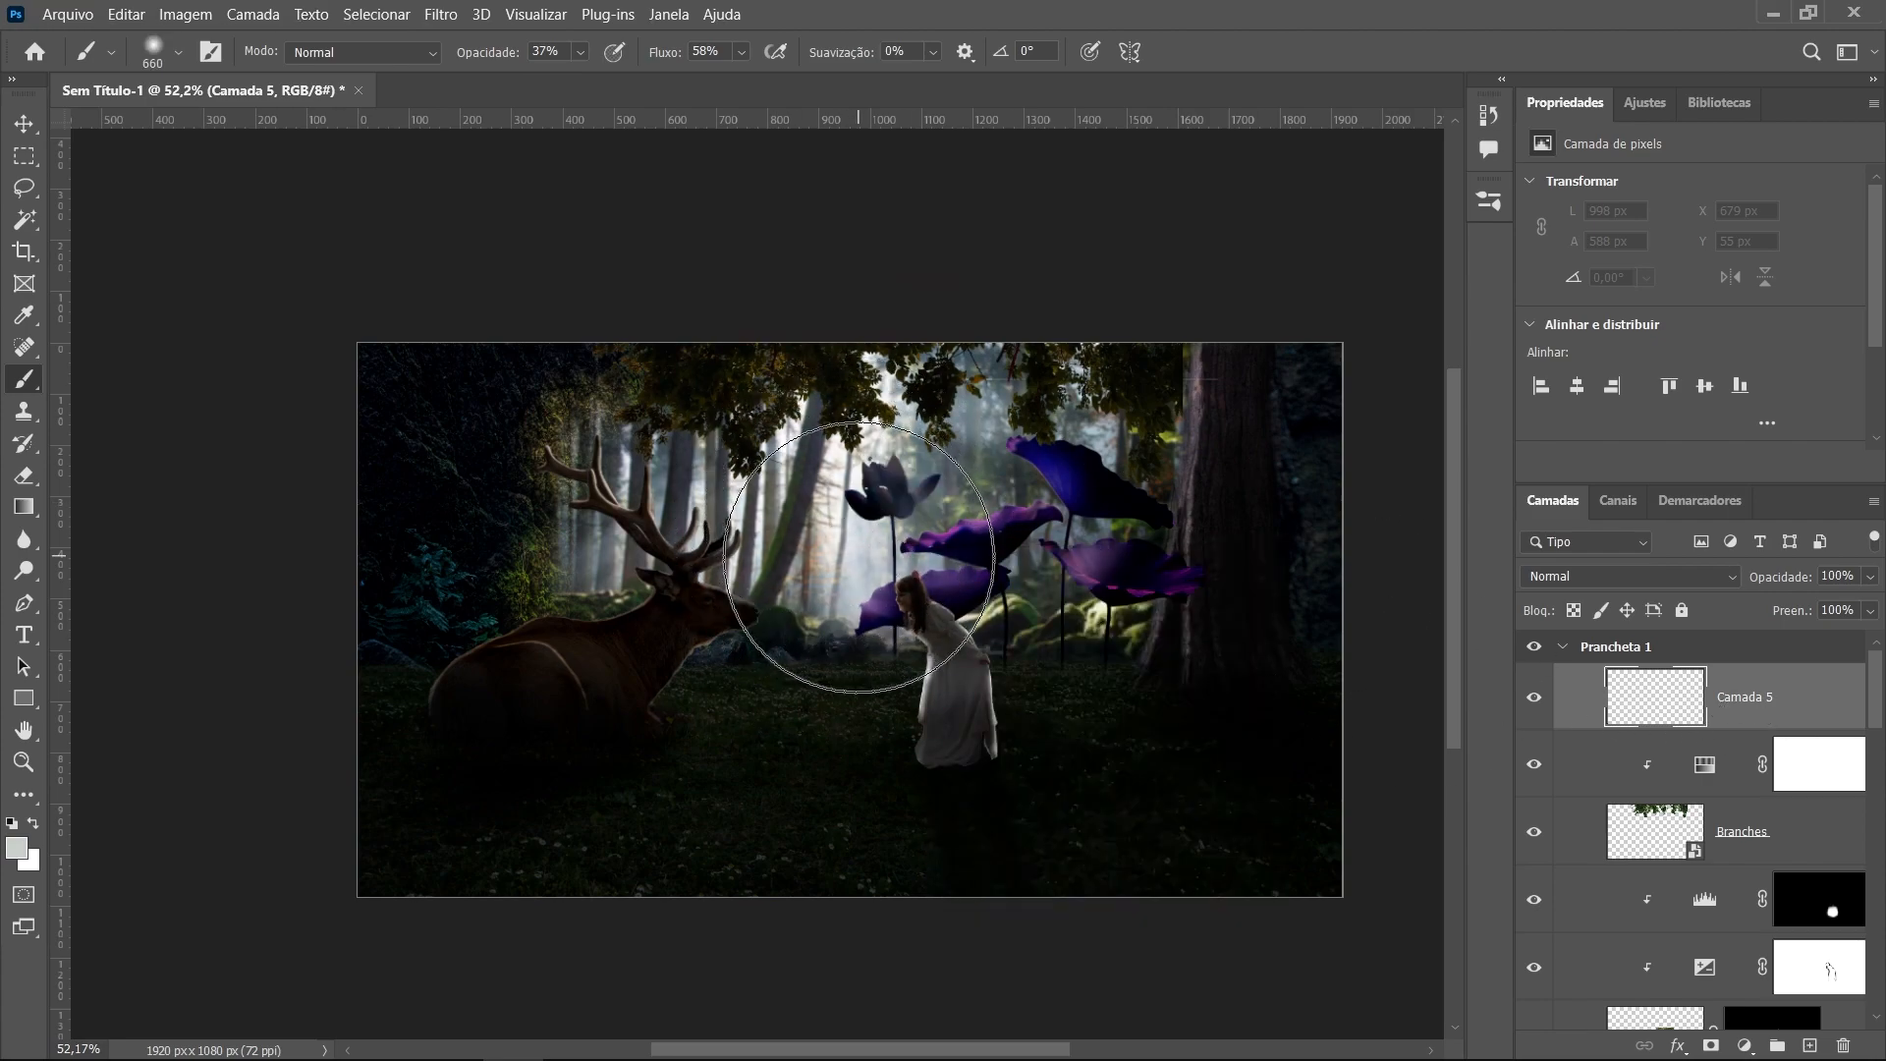
click(854, 535)
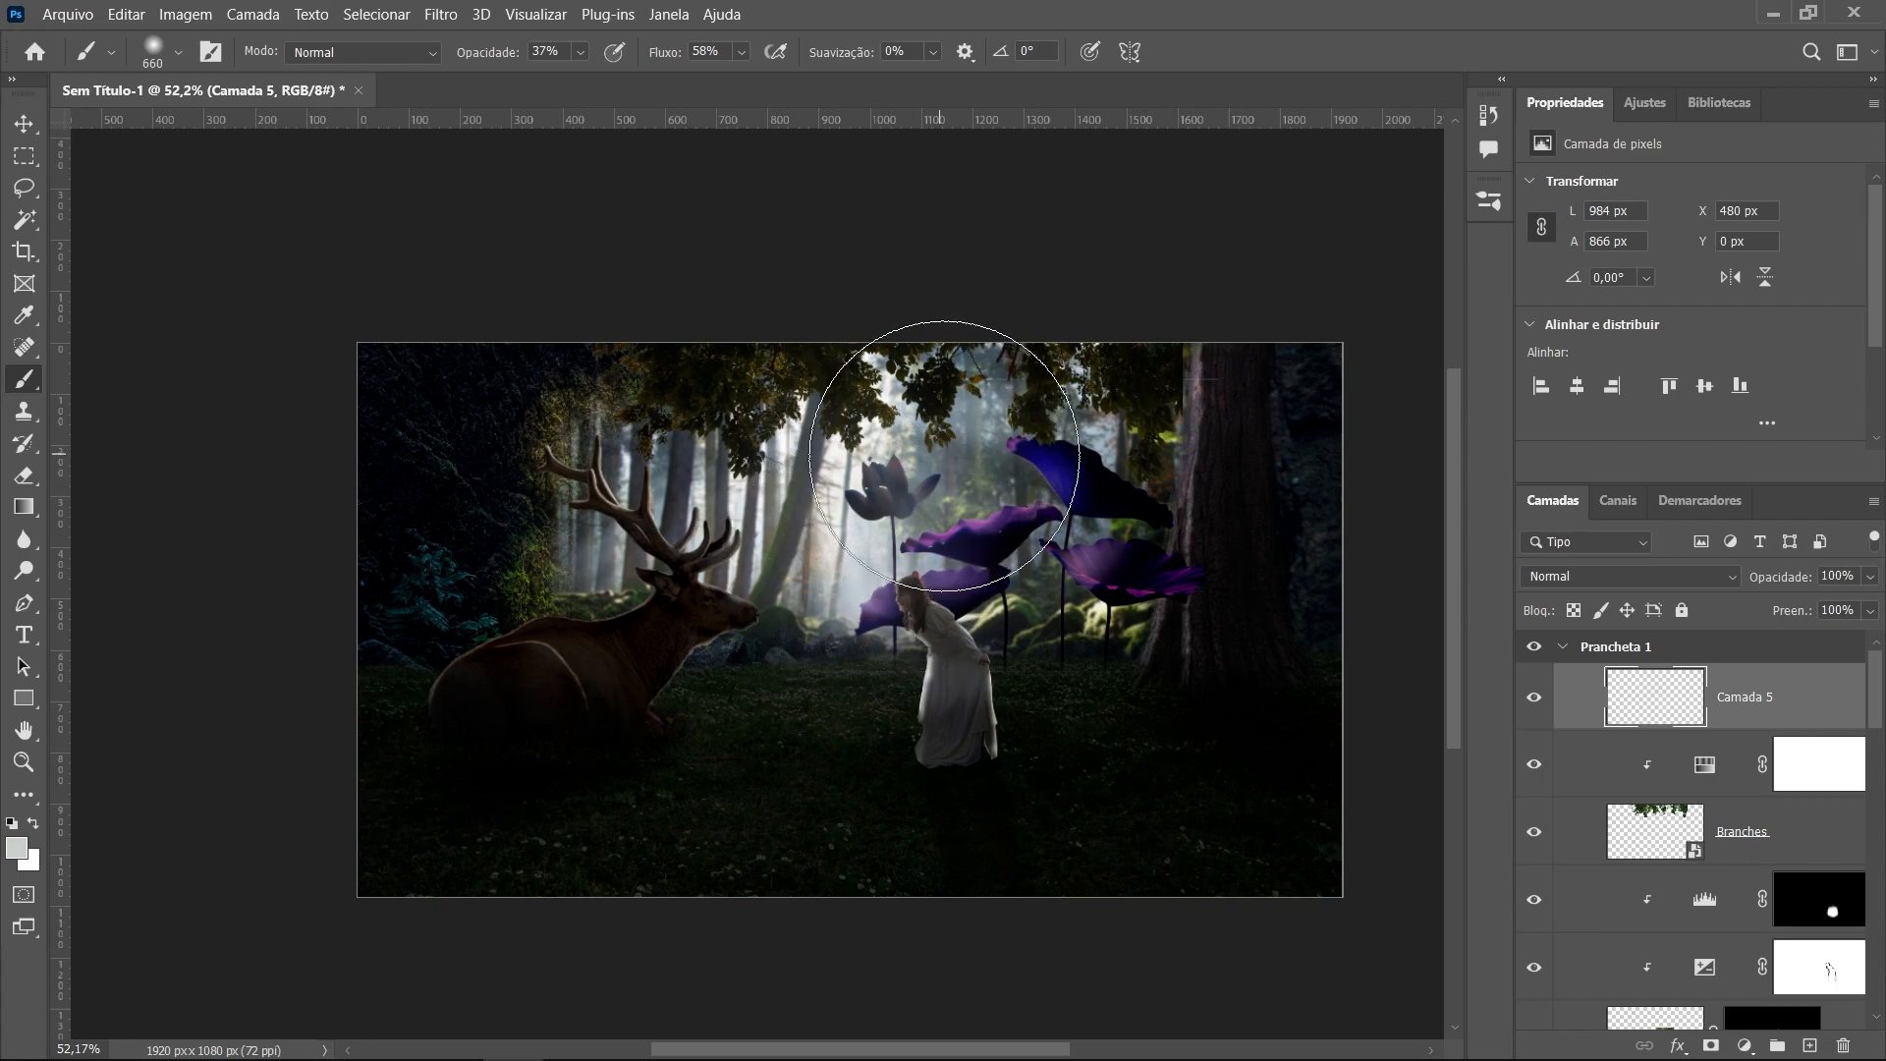
mouse_move(917, 516)
mouse_down()
mouse_move(736, 542)
mouse_move(573, 696)
mouse_move(739, 561)
mouse_move(800, 463)
mouse_up()
key(ctrl+z)
key(ctrl+z)
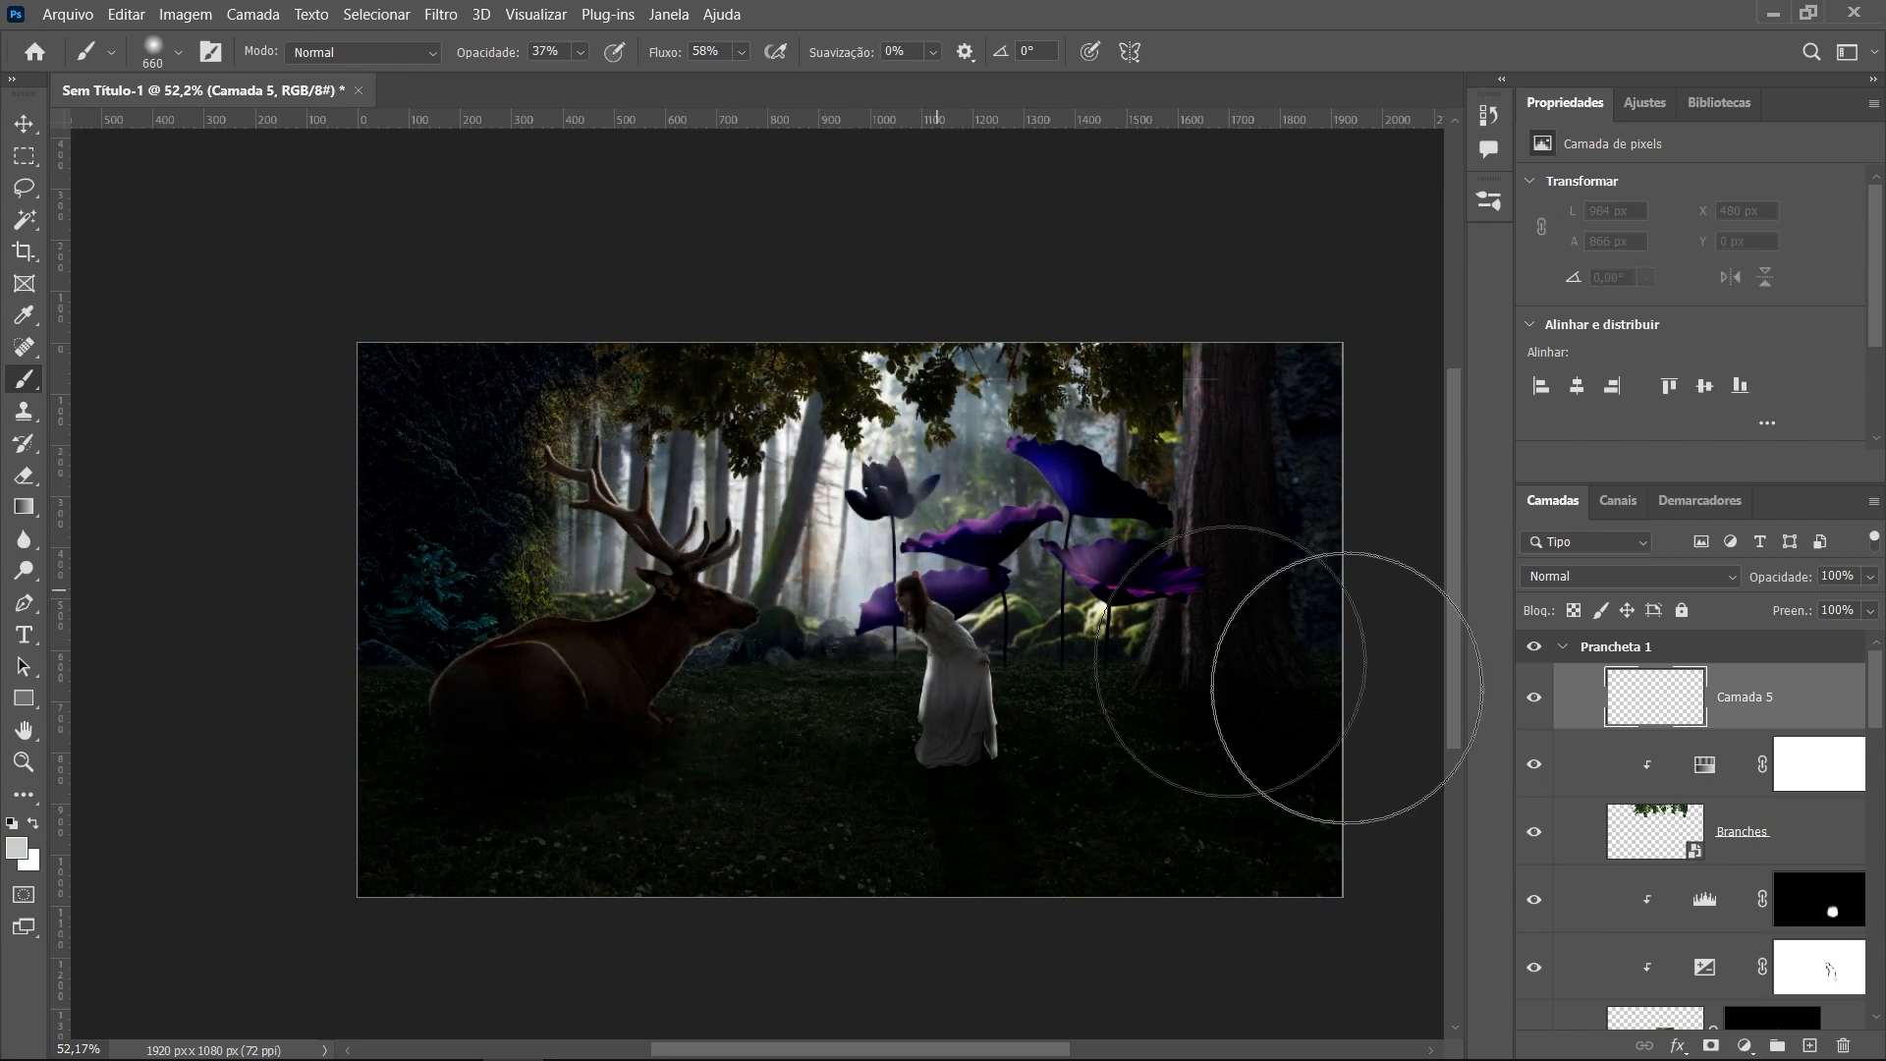
Try the light-grey haze again on the empty top layer with its blend mode set to Divisão
click(1617, 572)
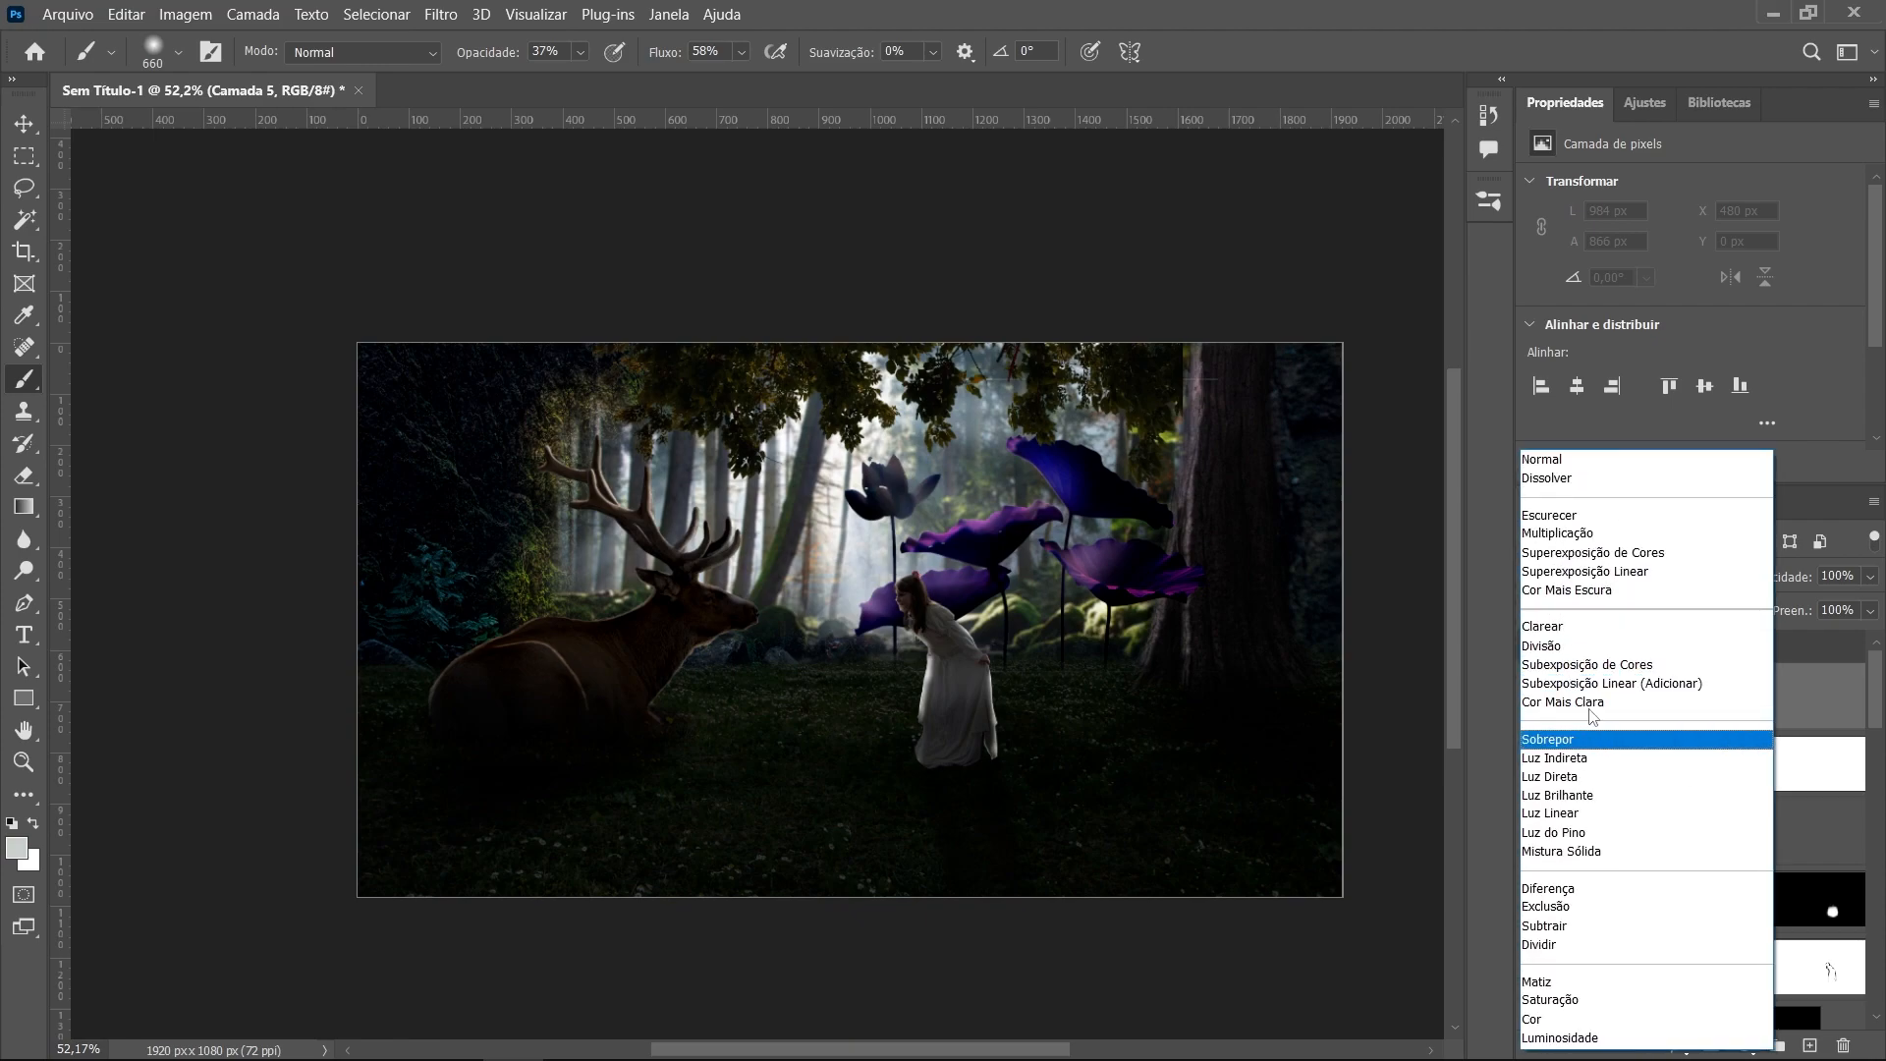
click(1571, 951)
drag(893, 531, 825, 520)
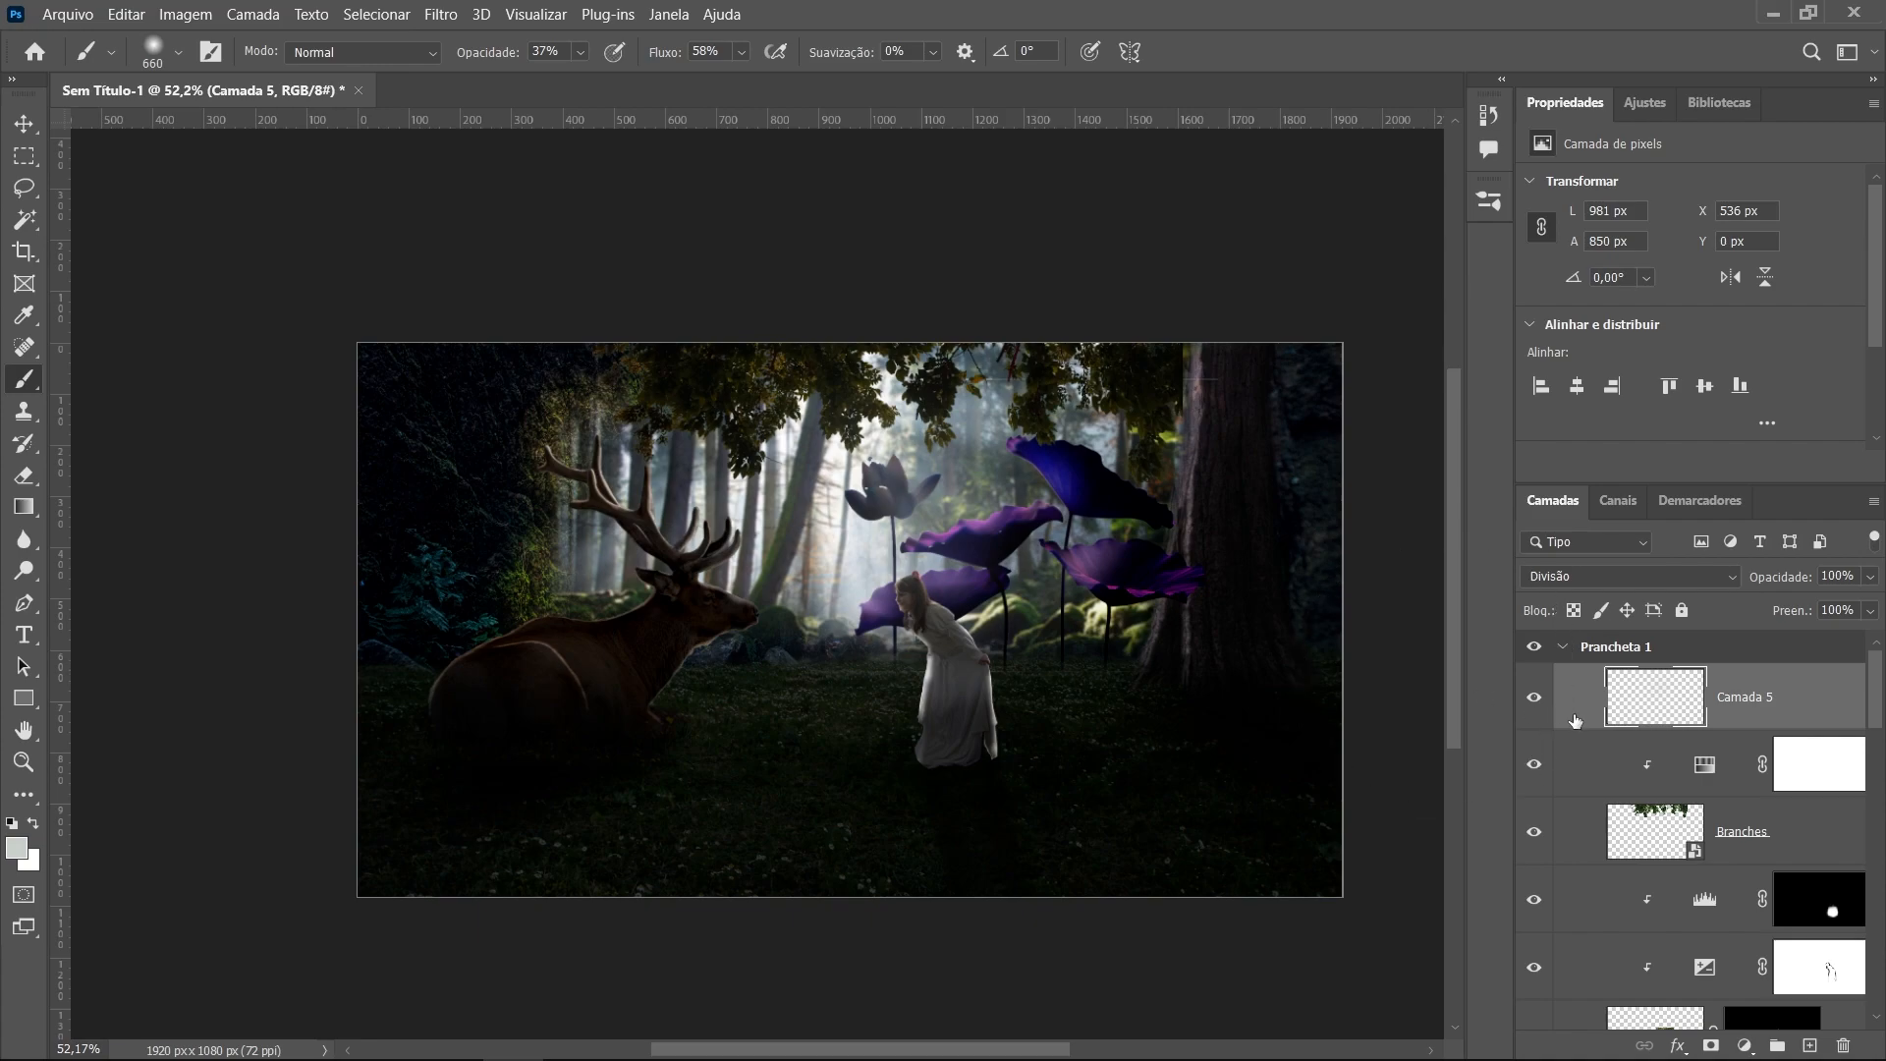
click(1629, 575)
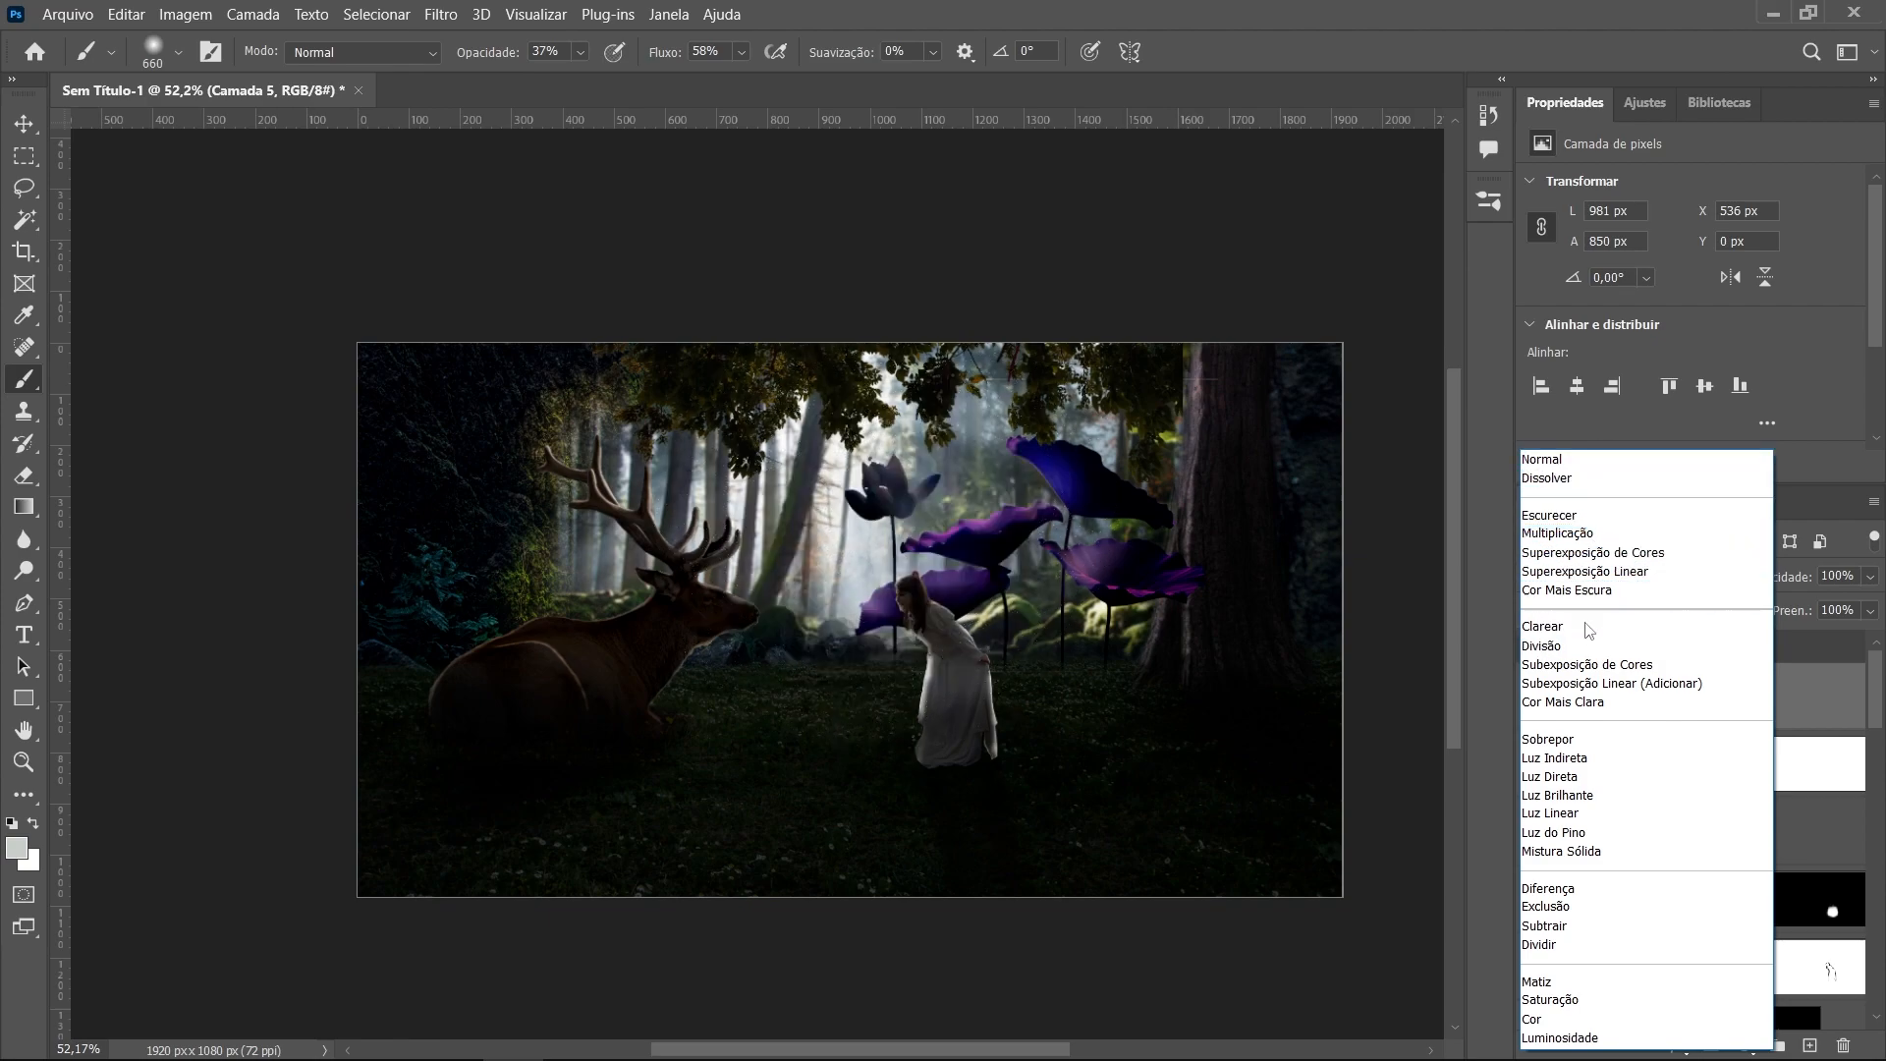
click(1562, 645)
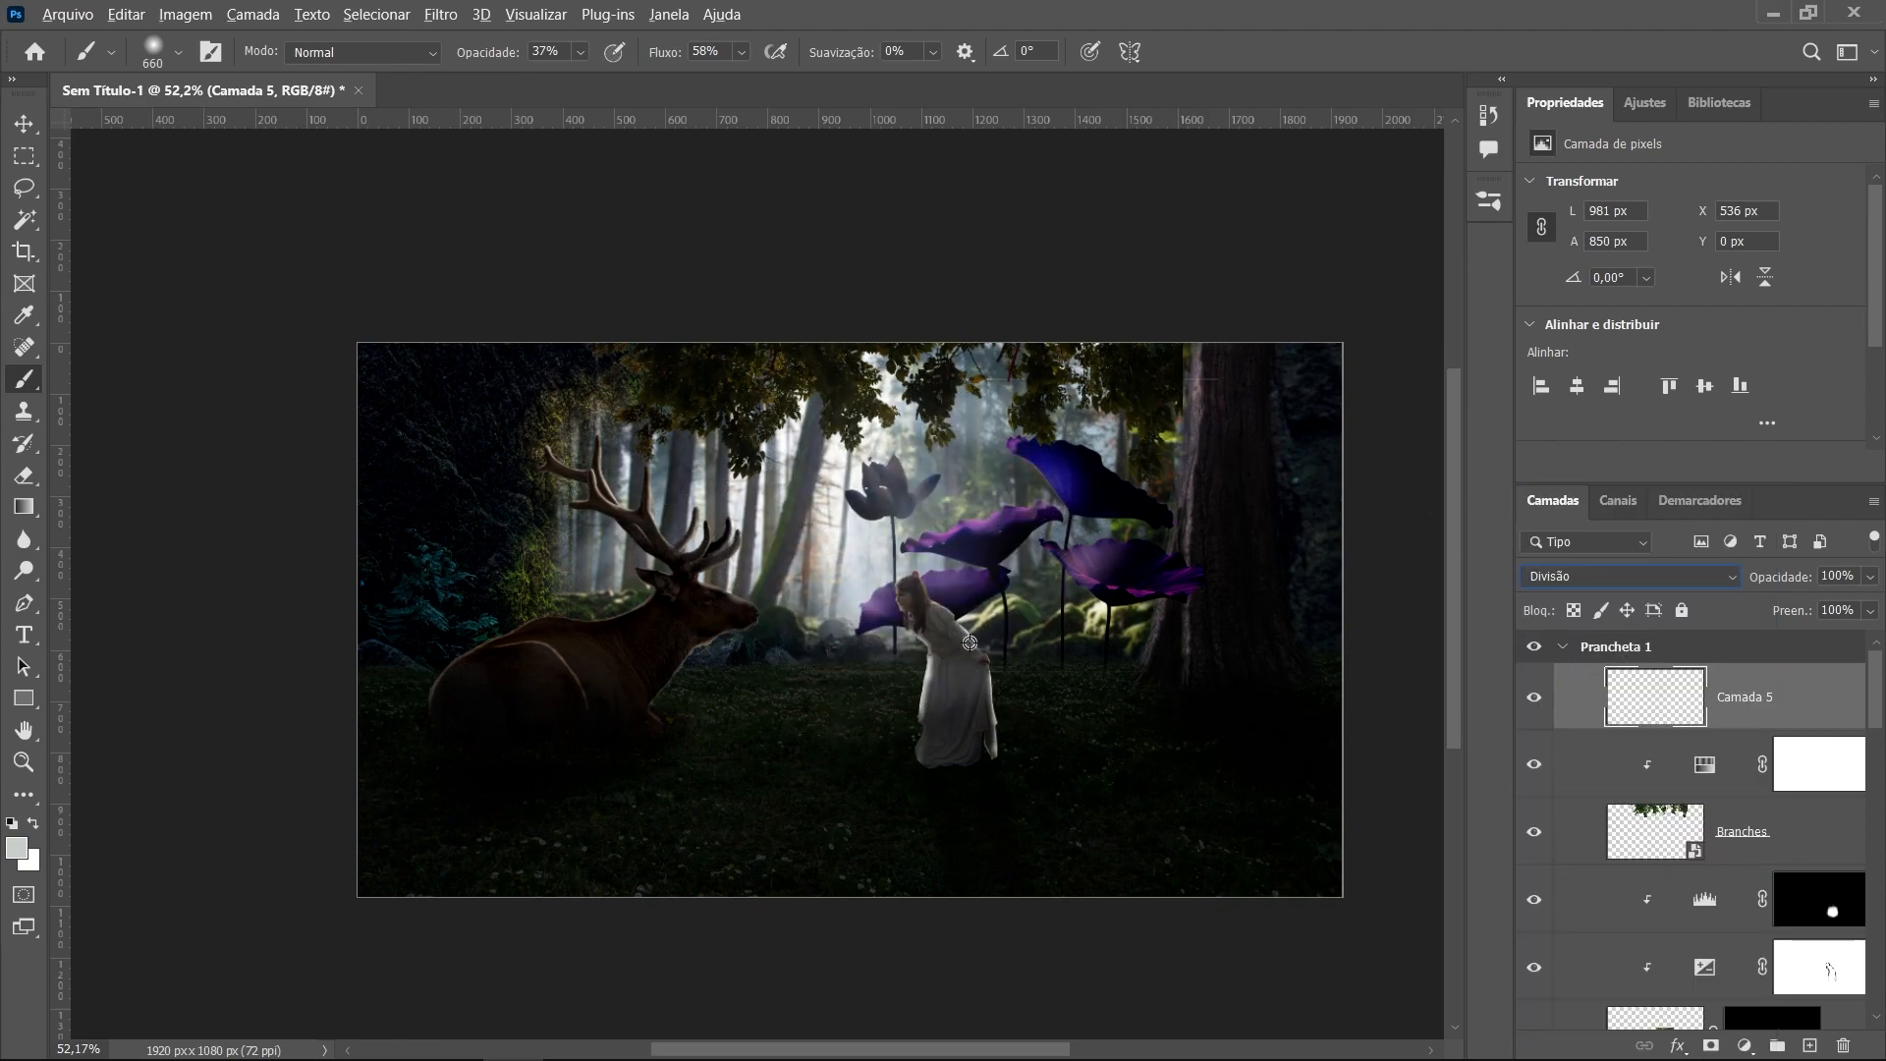
key(ctrl+z)
Add a new empty layer directly above the Woods layer and set its blend mode to Divisão
scroll(1827, 870, down, 5)
scroll(1827, 870, down, 10)
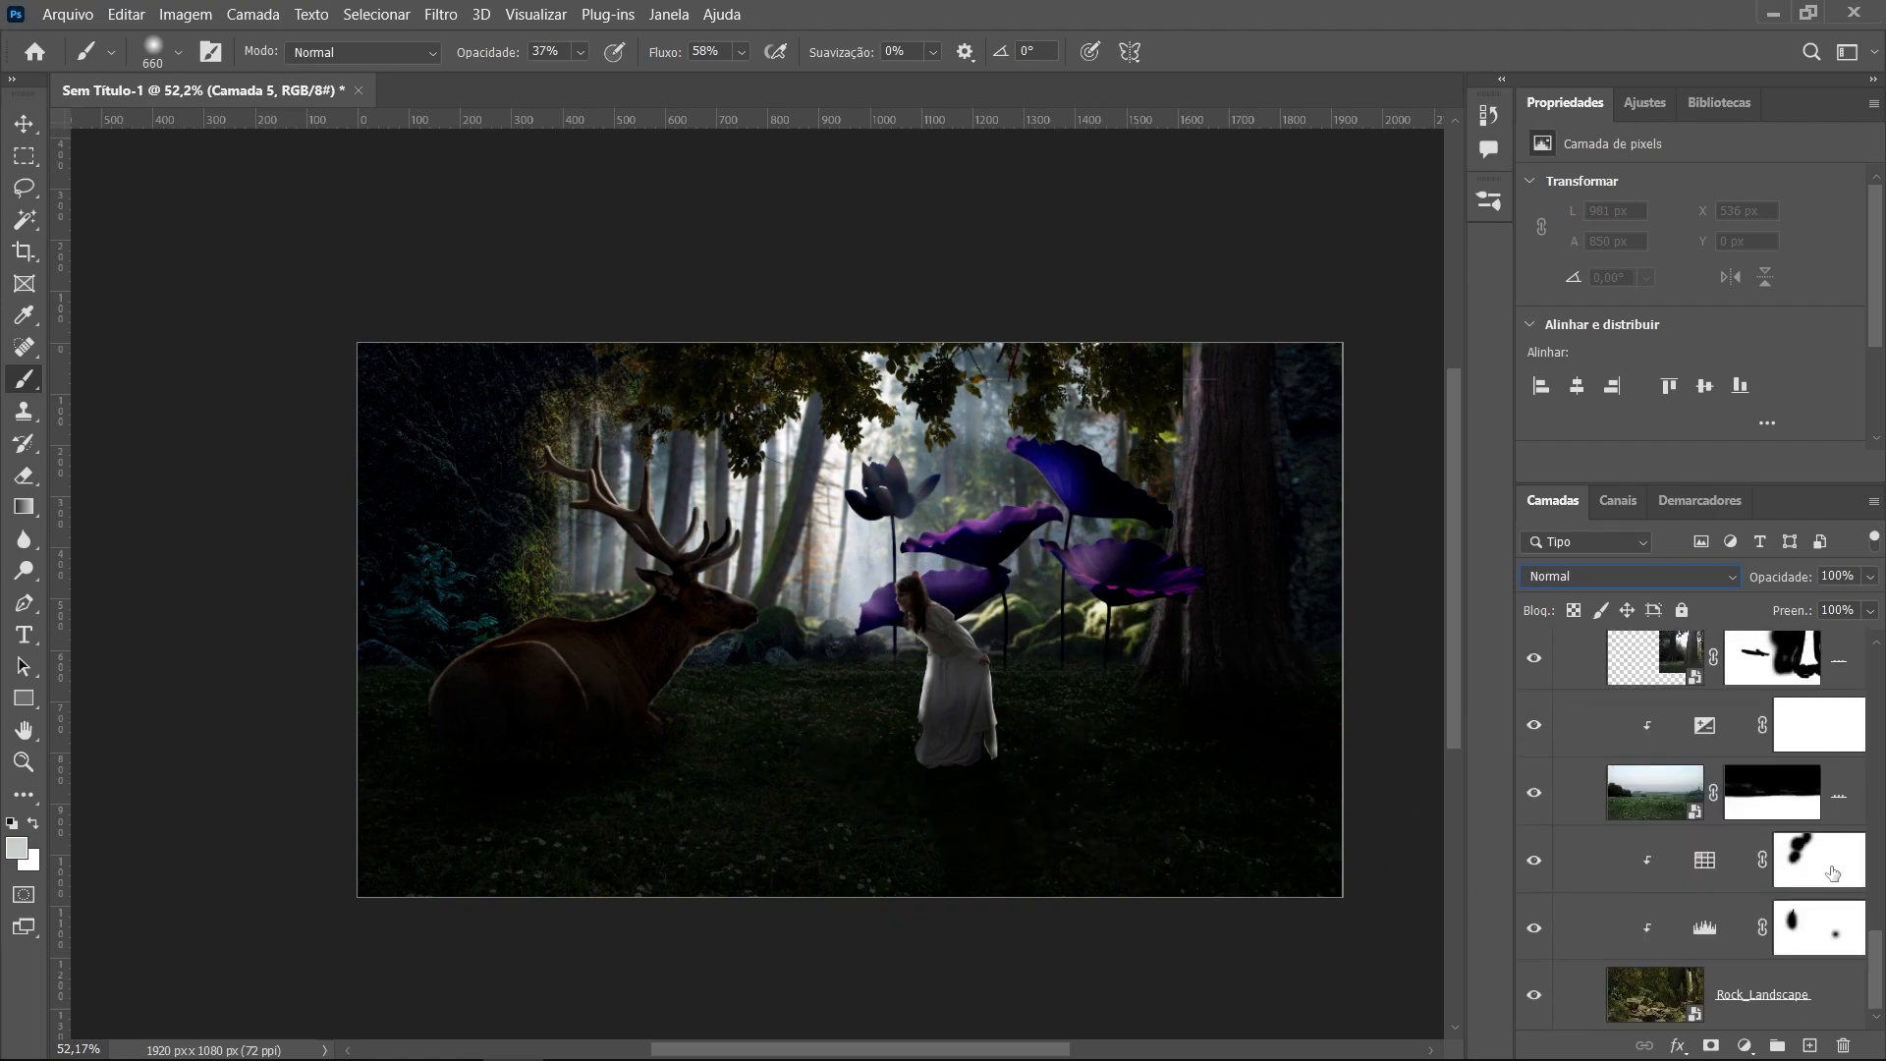
scroll(1651, 982, up, 6)
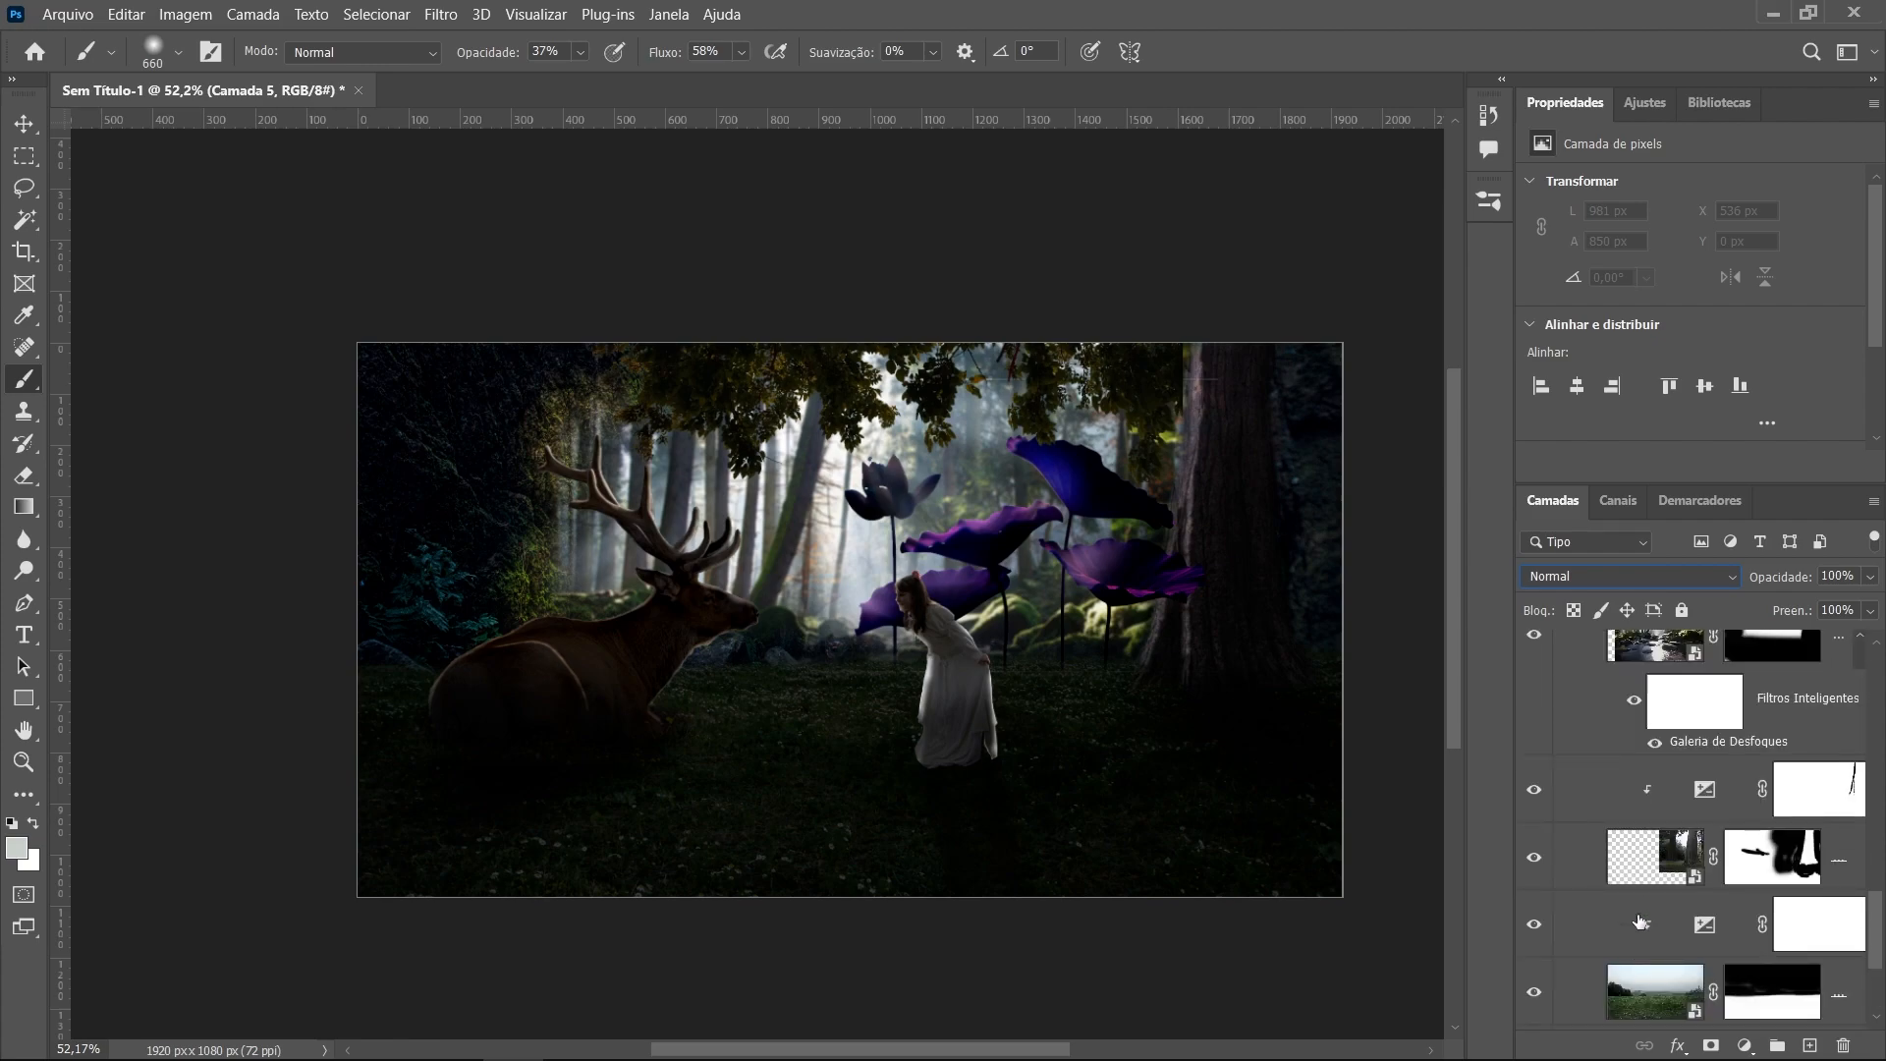
click(1669, 842)
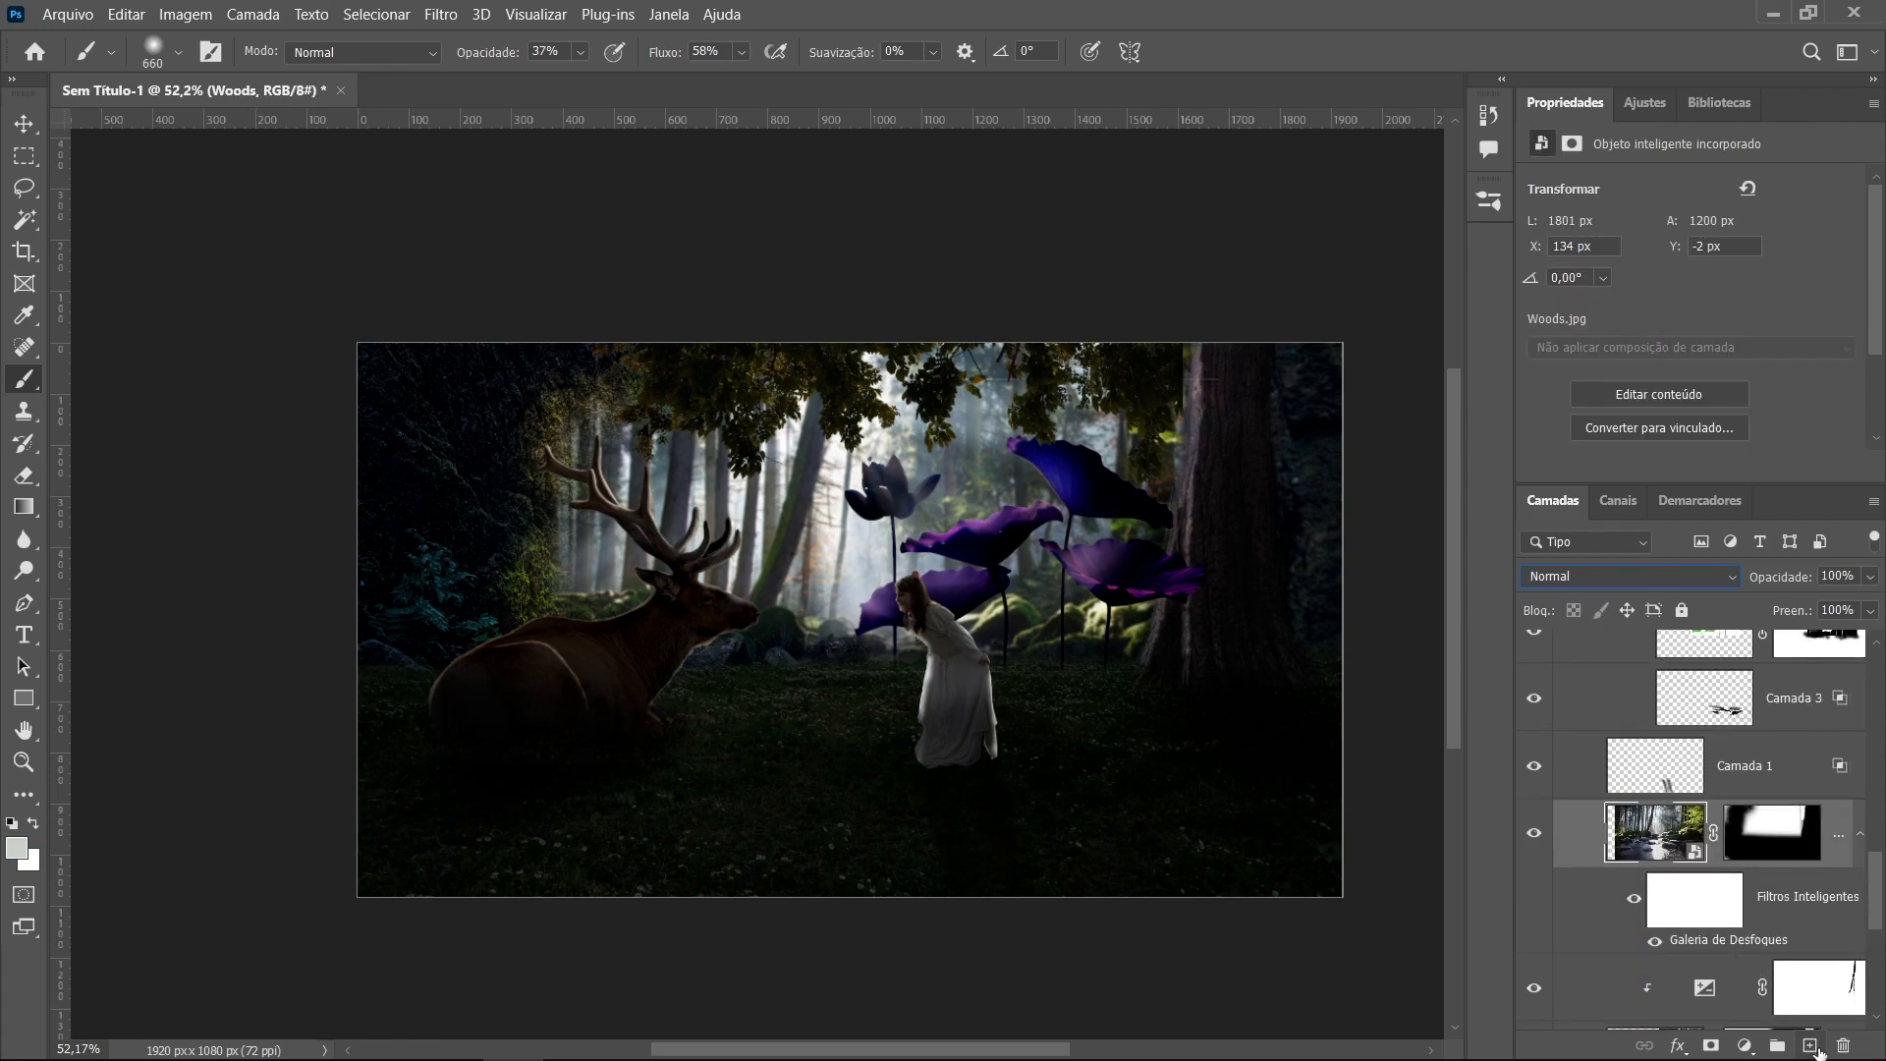
click(1814, 1047)
click(1612, 578)
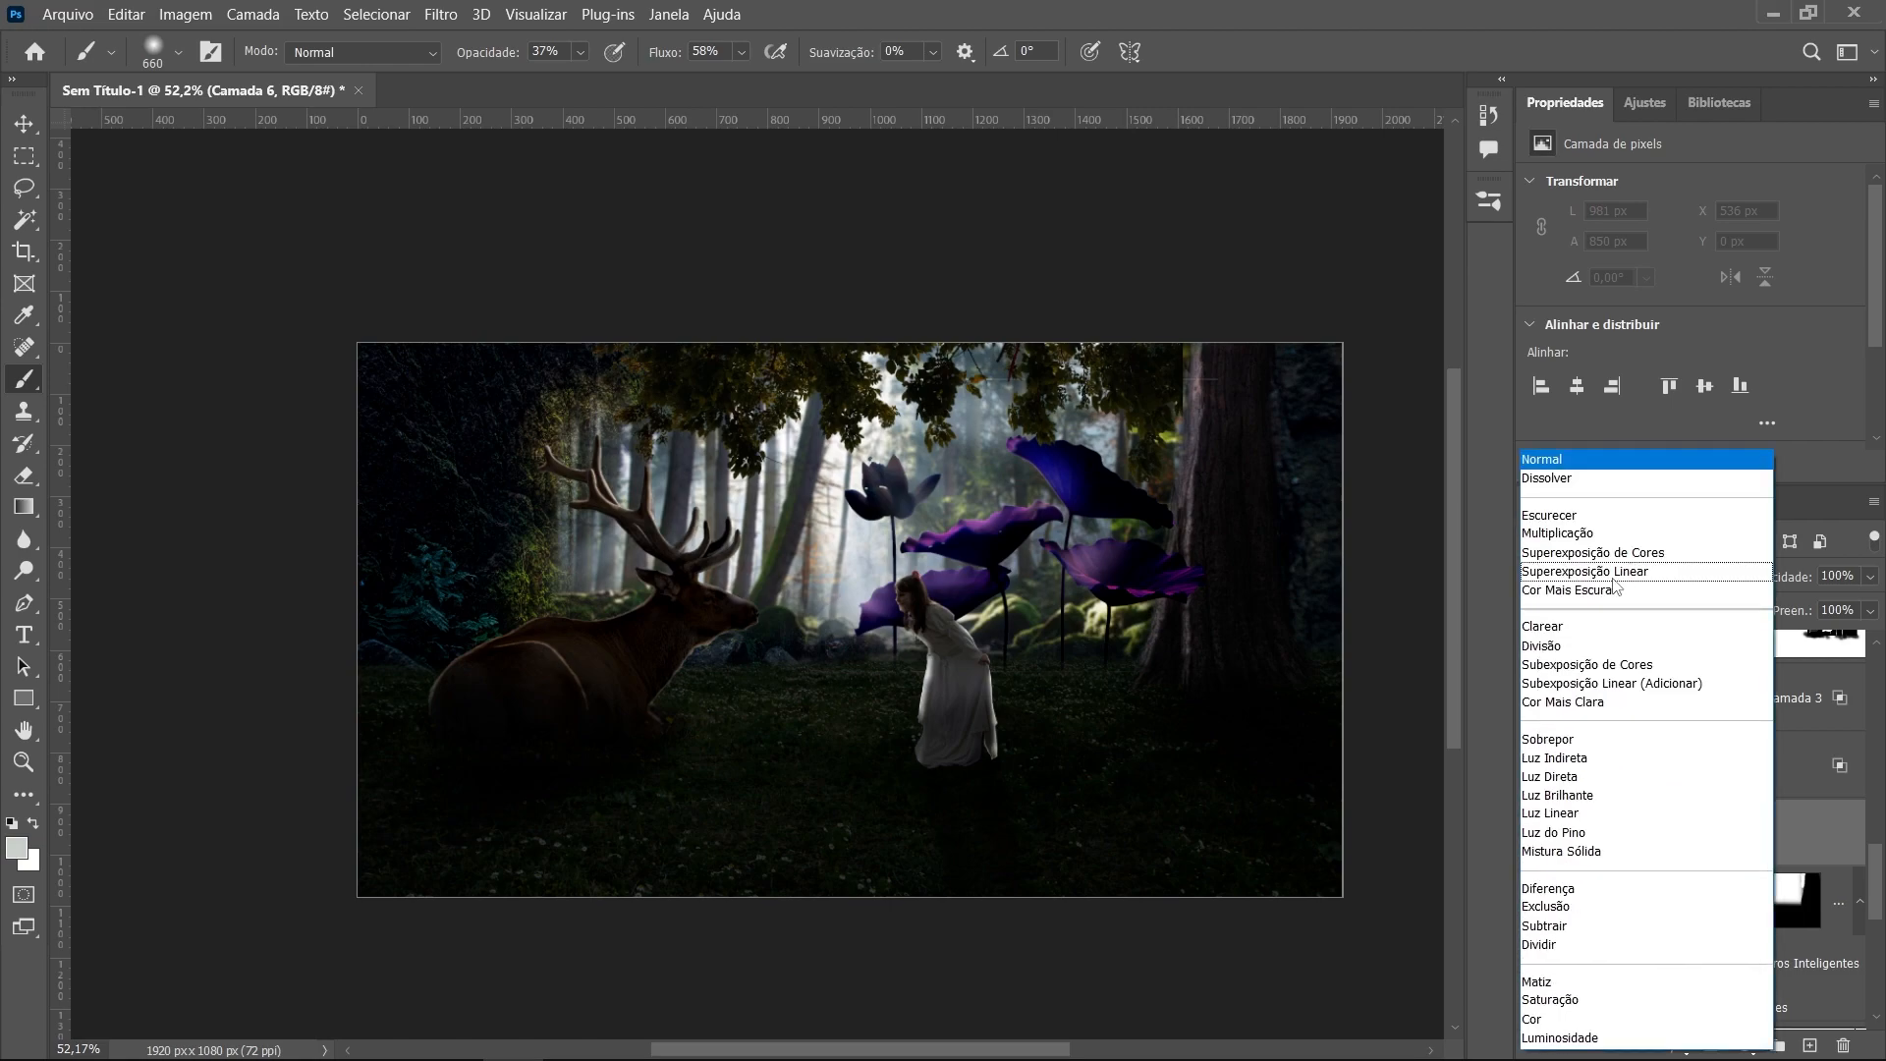
click(1626, 645)
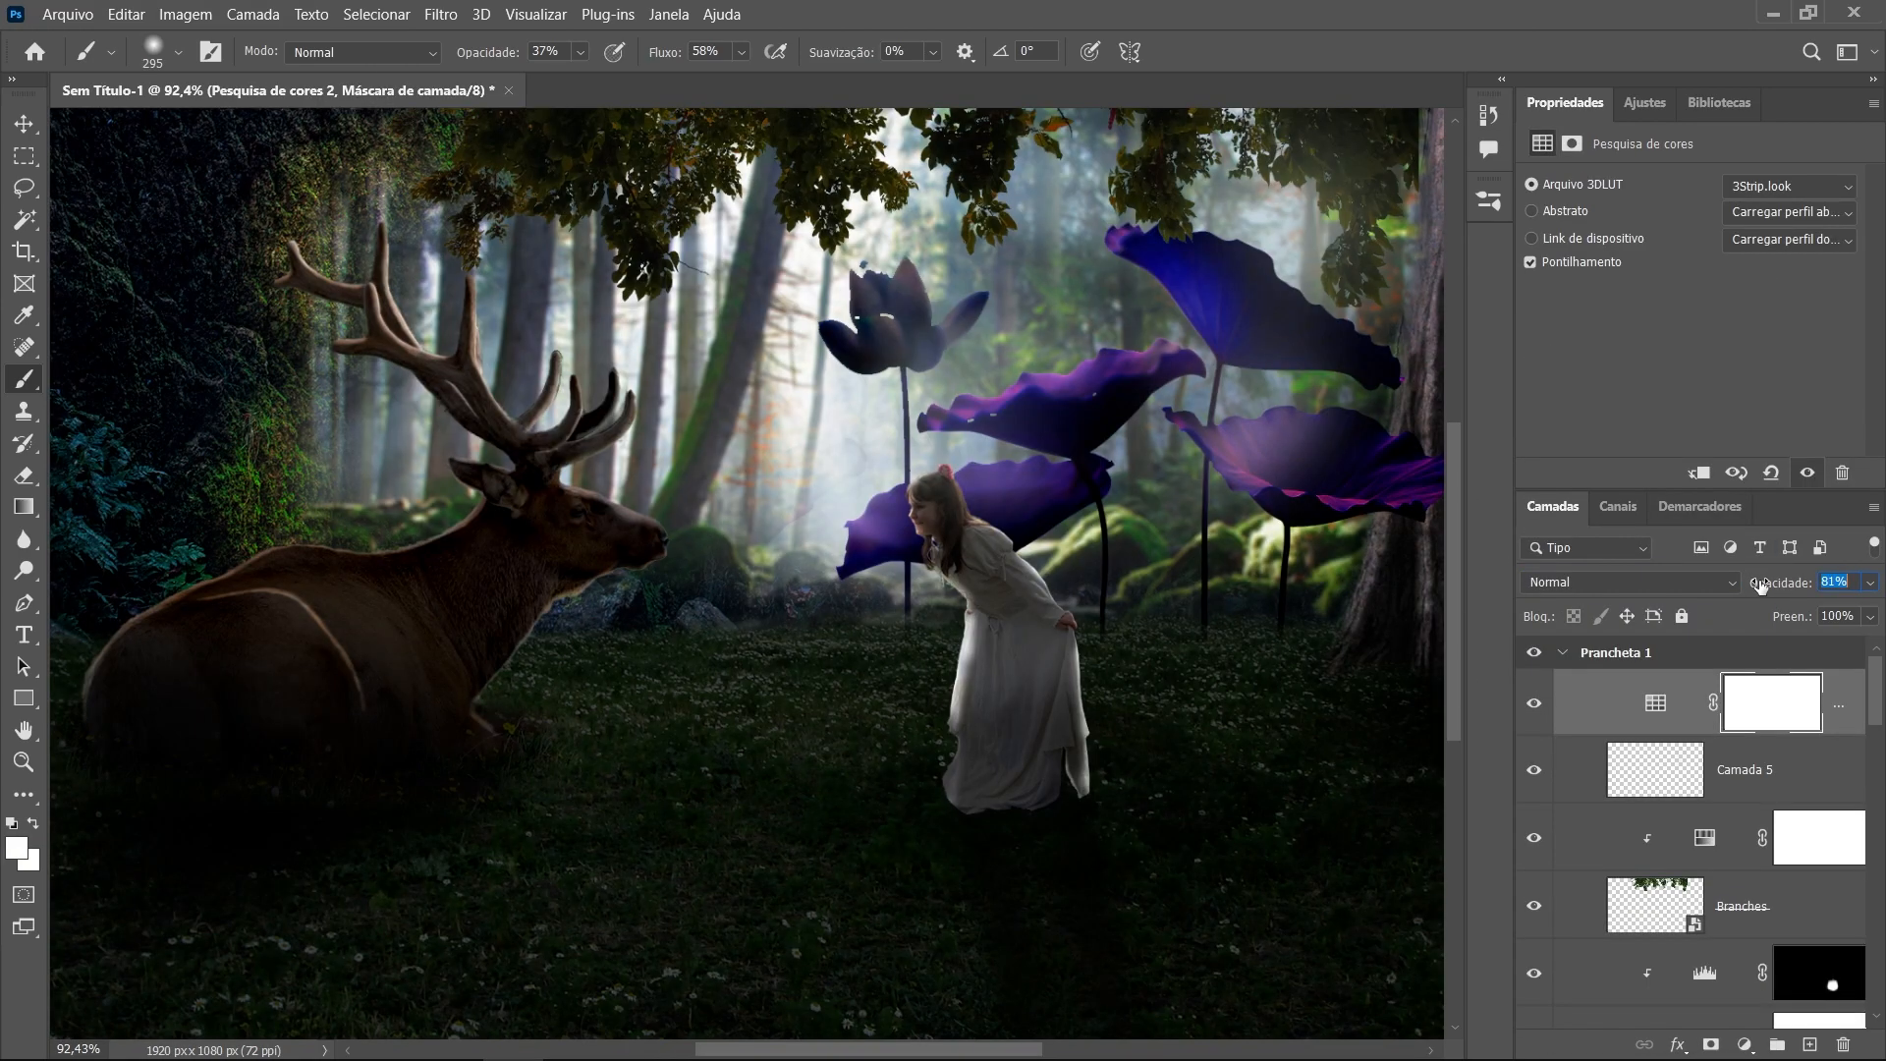
Try the 2Strip.look LUT at 54% opacity on the topmost Color Lookup adjustment and check the scene at several magnifications
click(1784, 188)
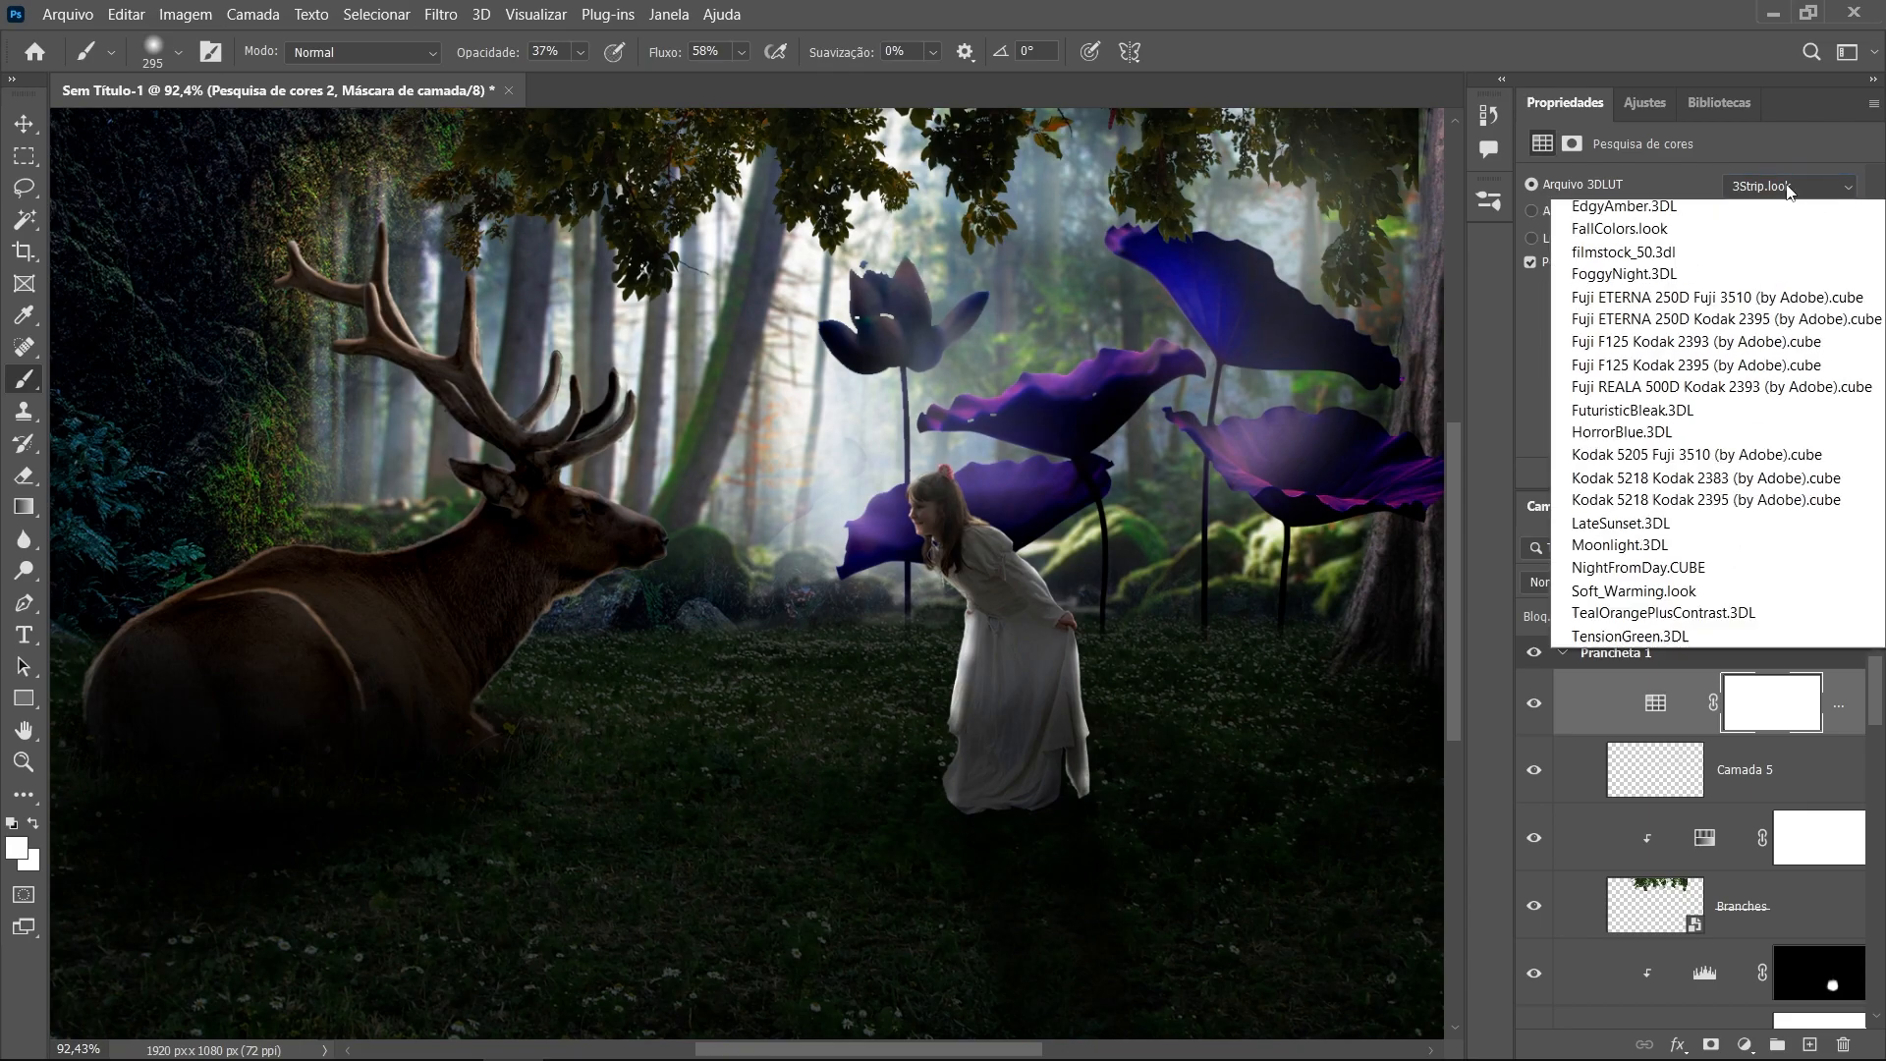
click(1683, 275)
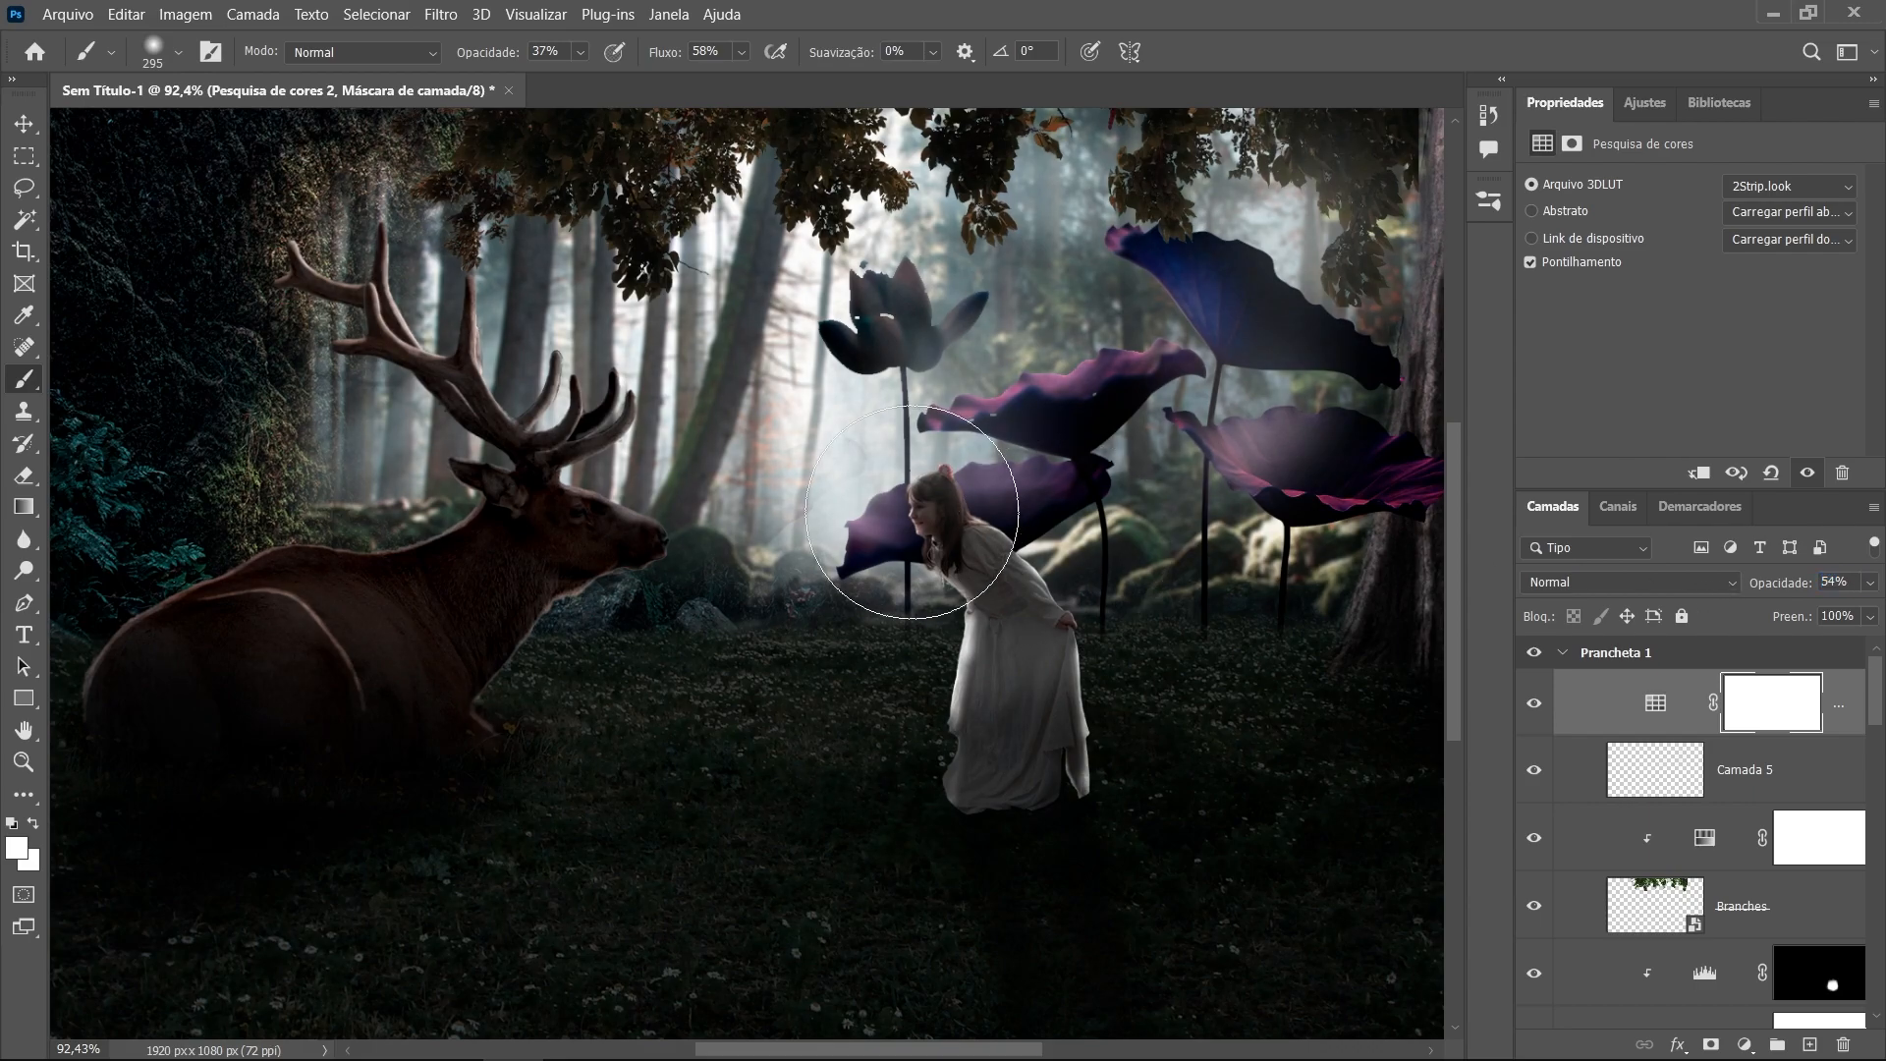
scroll(855, 565, down, 4)
scroll(874, 580, up, 1)
scroll(875, 580, up, 3)
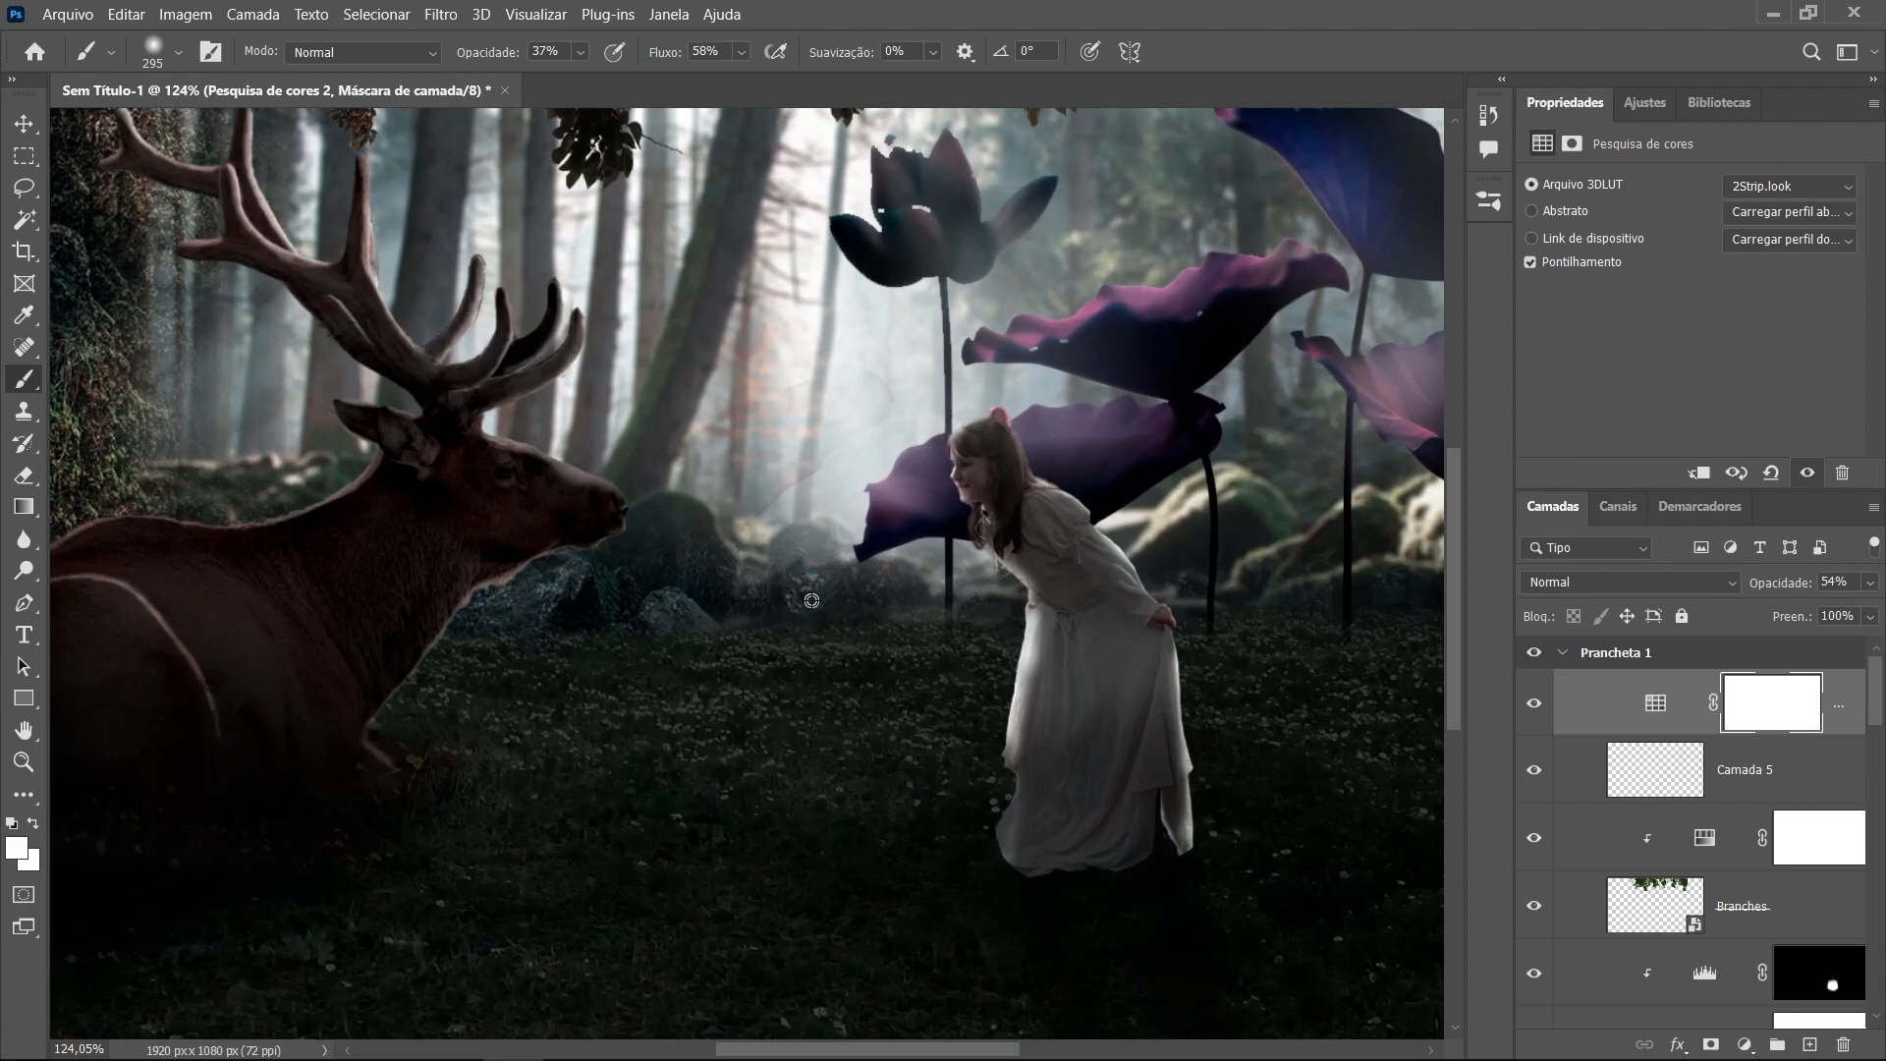
scroll(811, 601, down, 2)
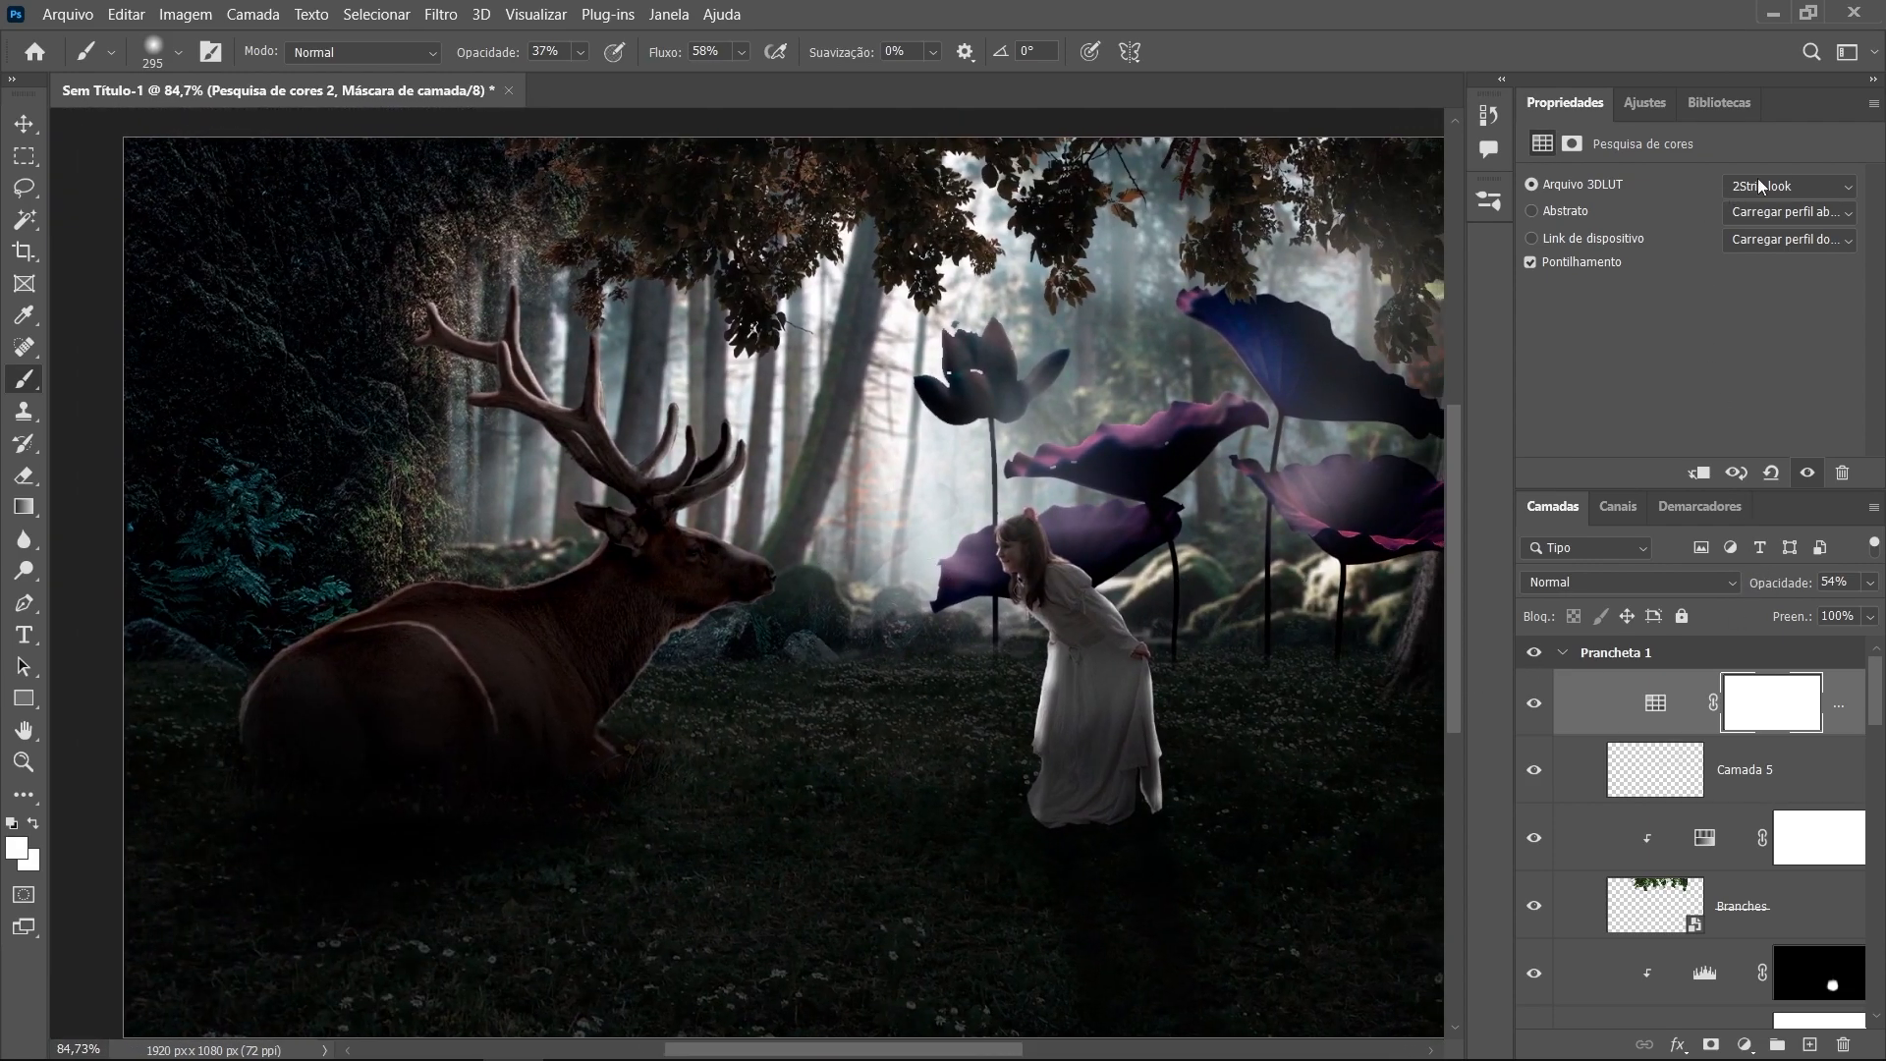
Try the Candlelight.CUBE, Crisp_Warm.look and Crisp_Winter.look LUTs in turn on the topmost Color Lookup adjustment
click(1789, 186)
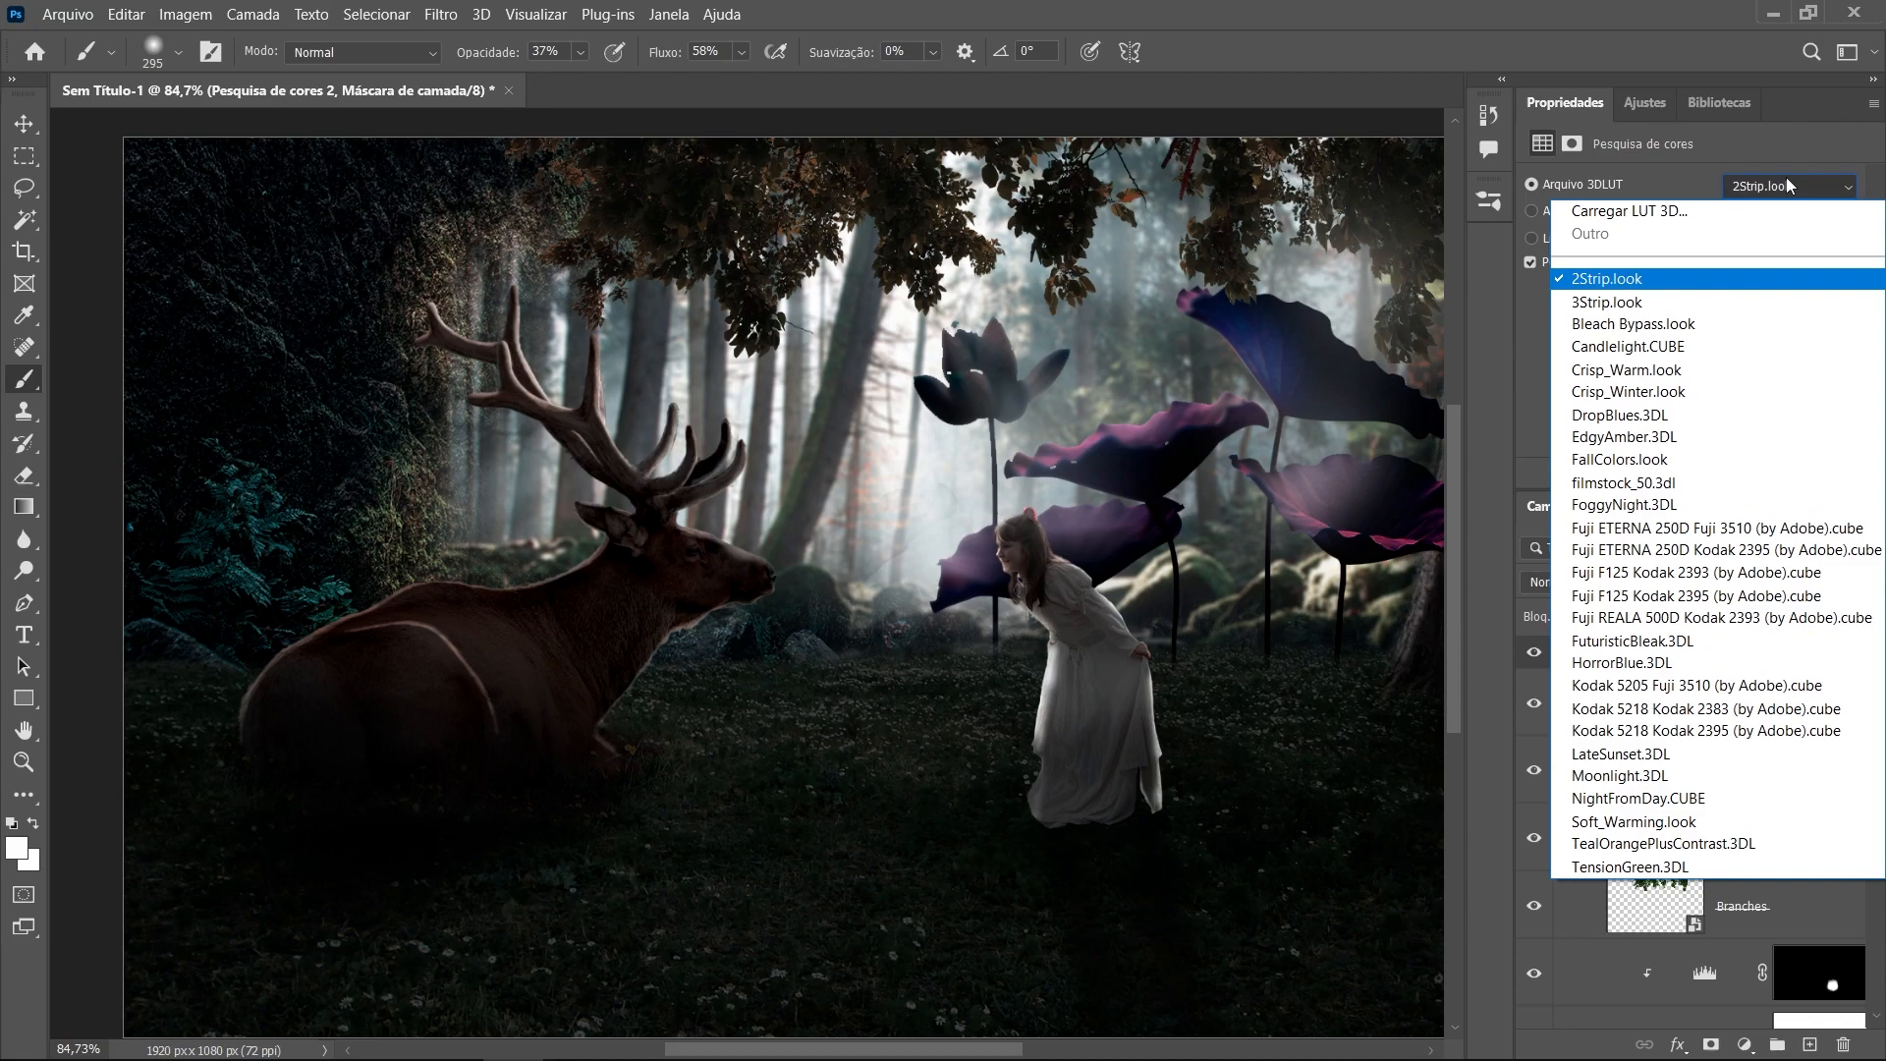
click(1672, 351)
click(1783, 196)
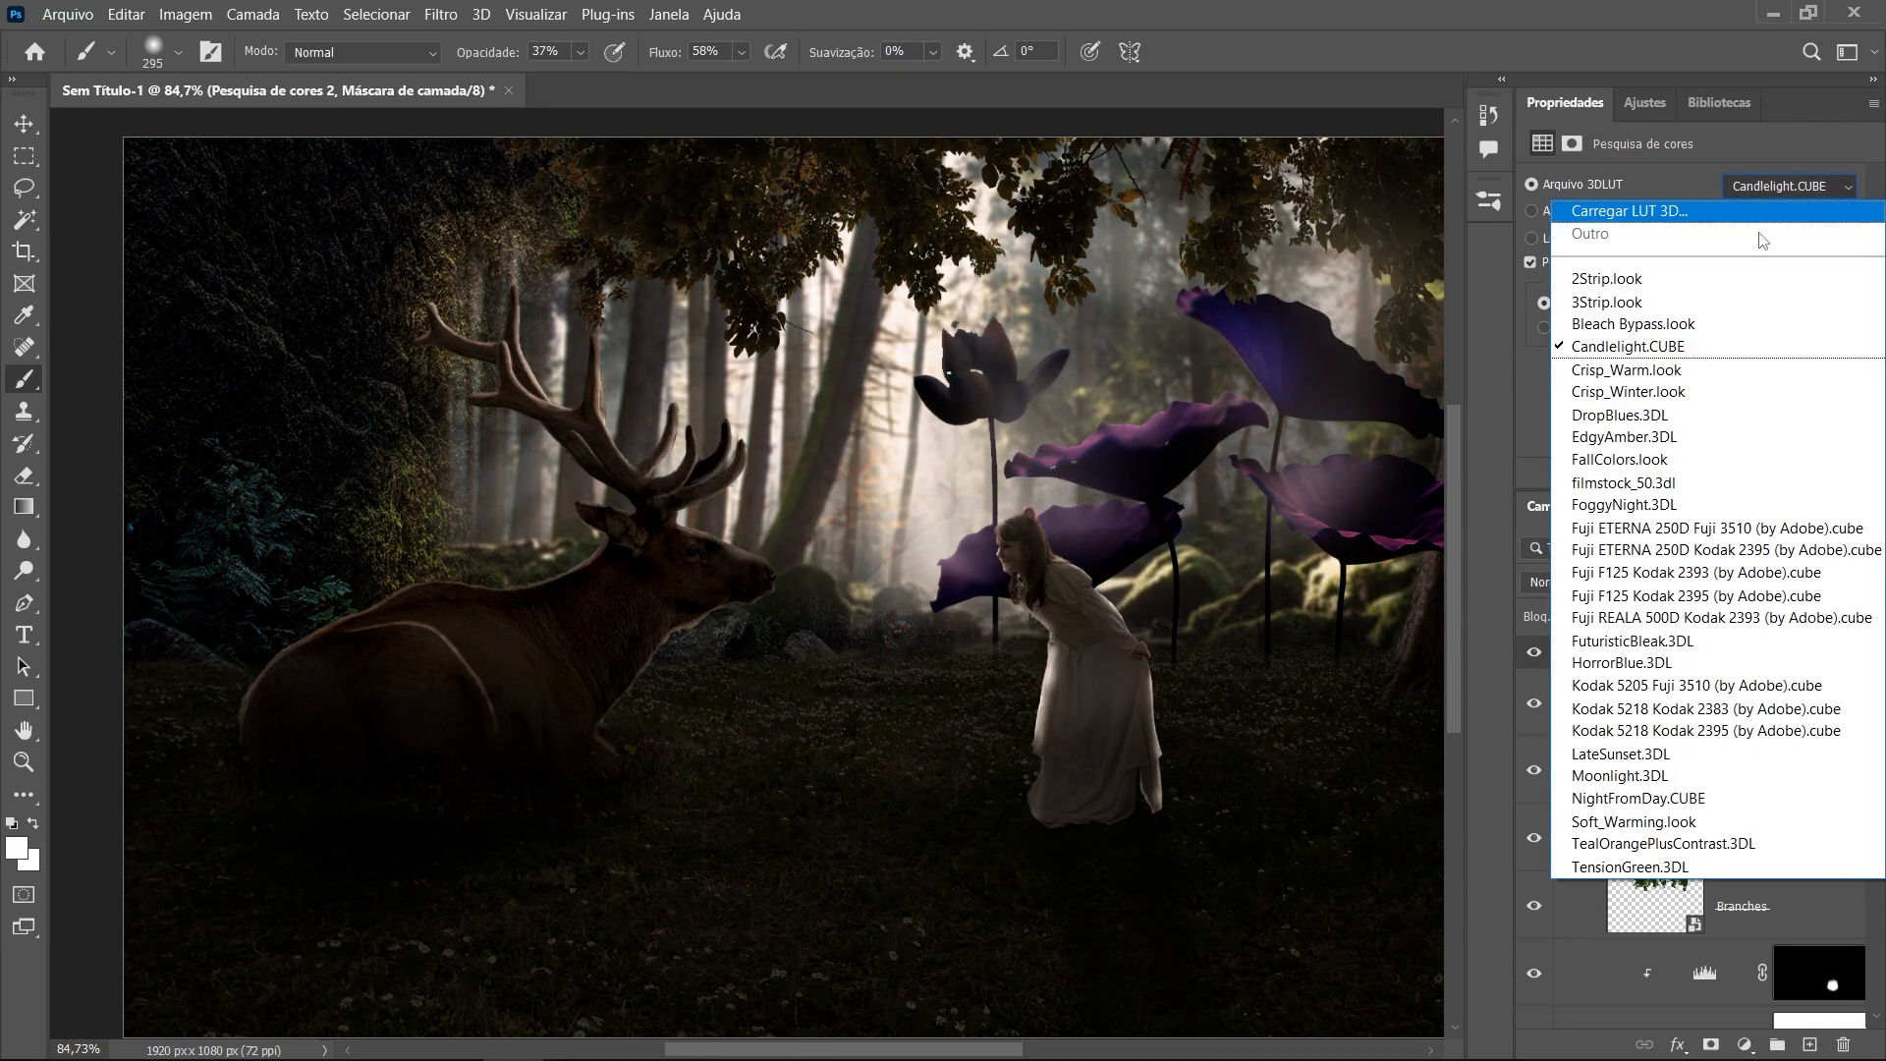
click(1664, 374)
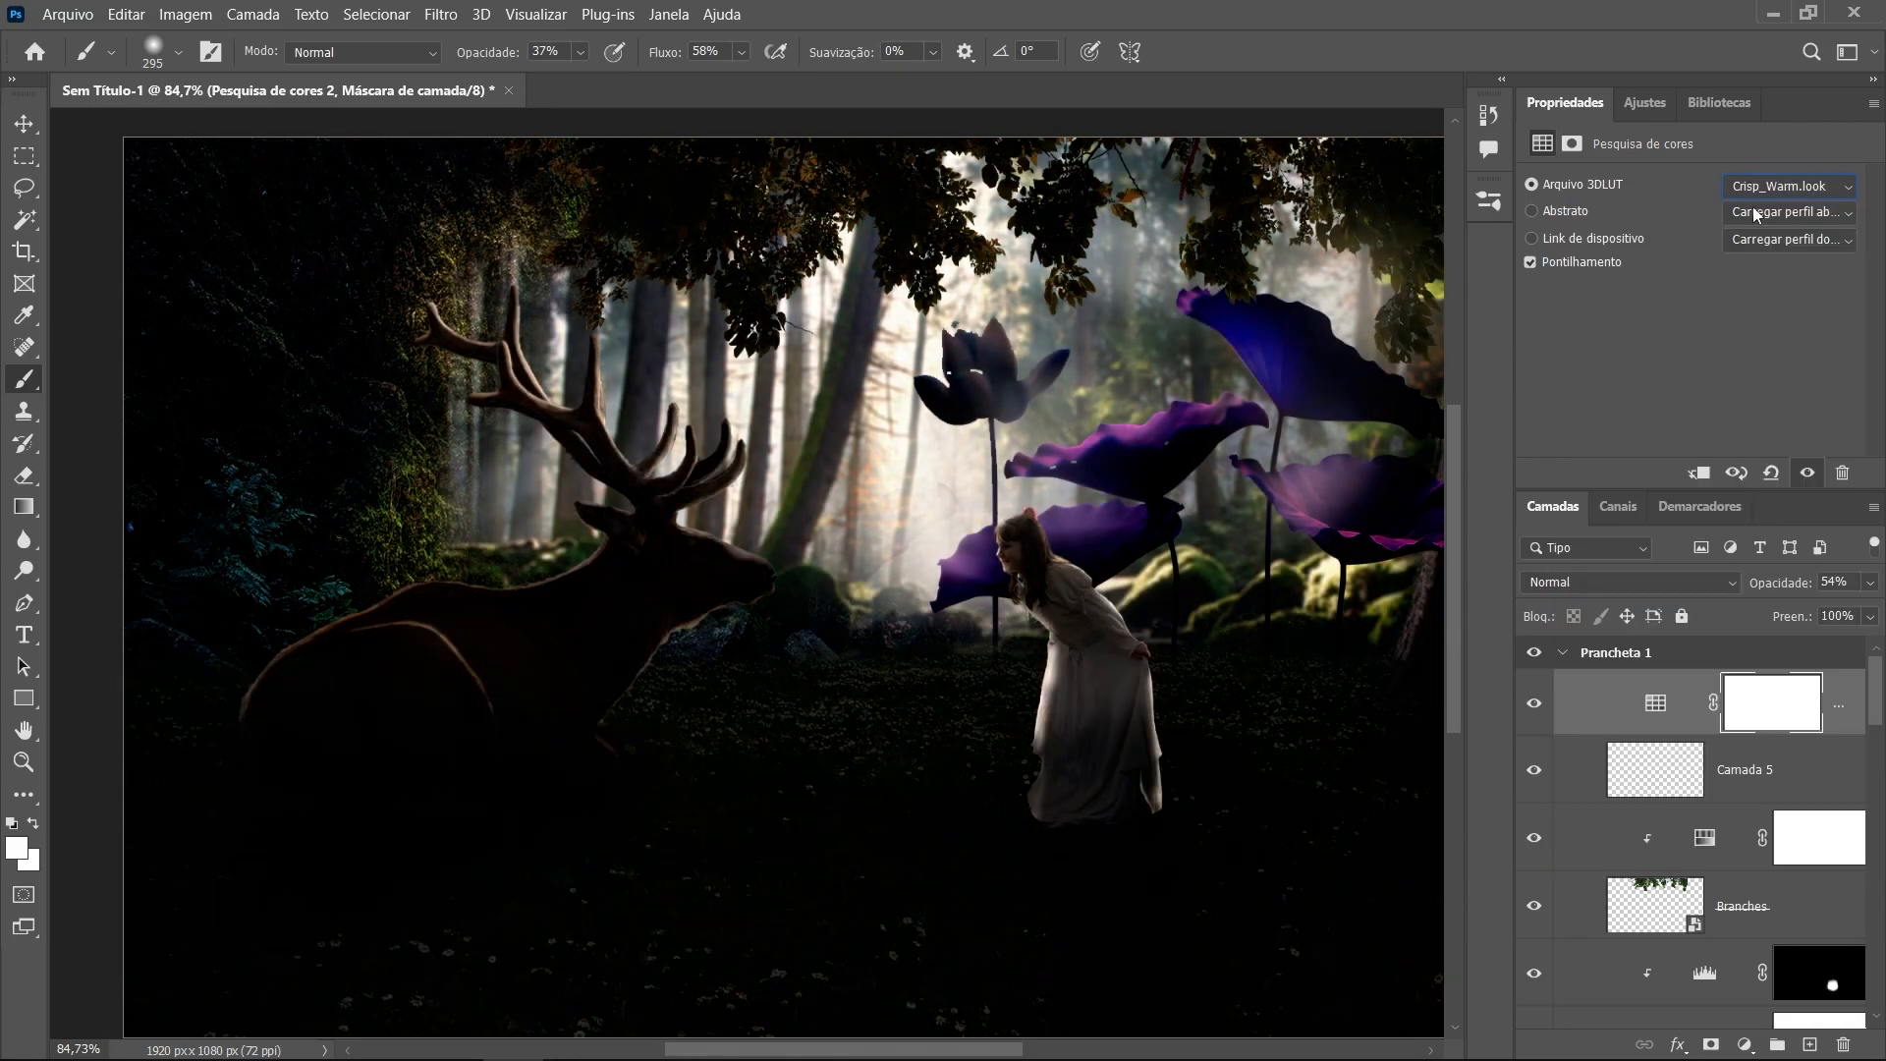
click(1773, 188)
click(1700, 389)
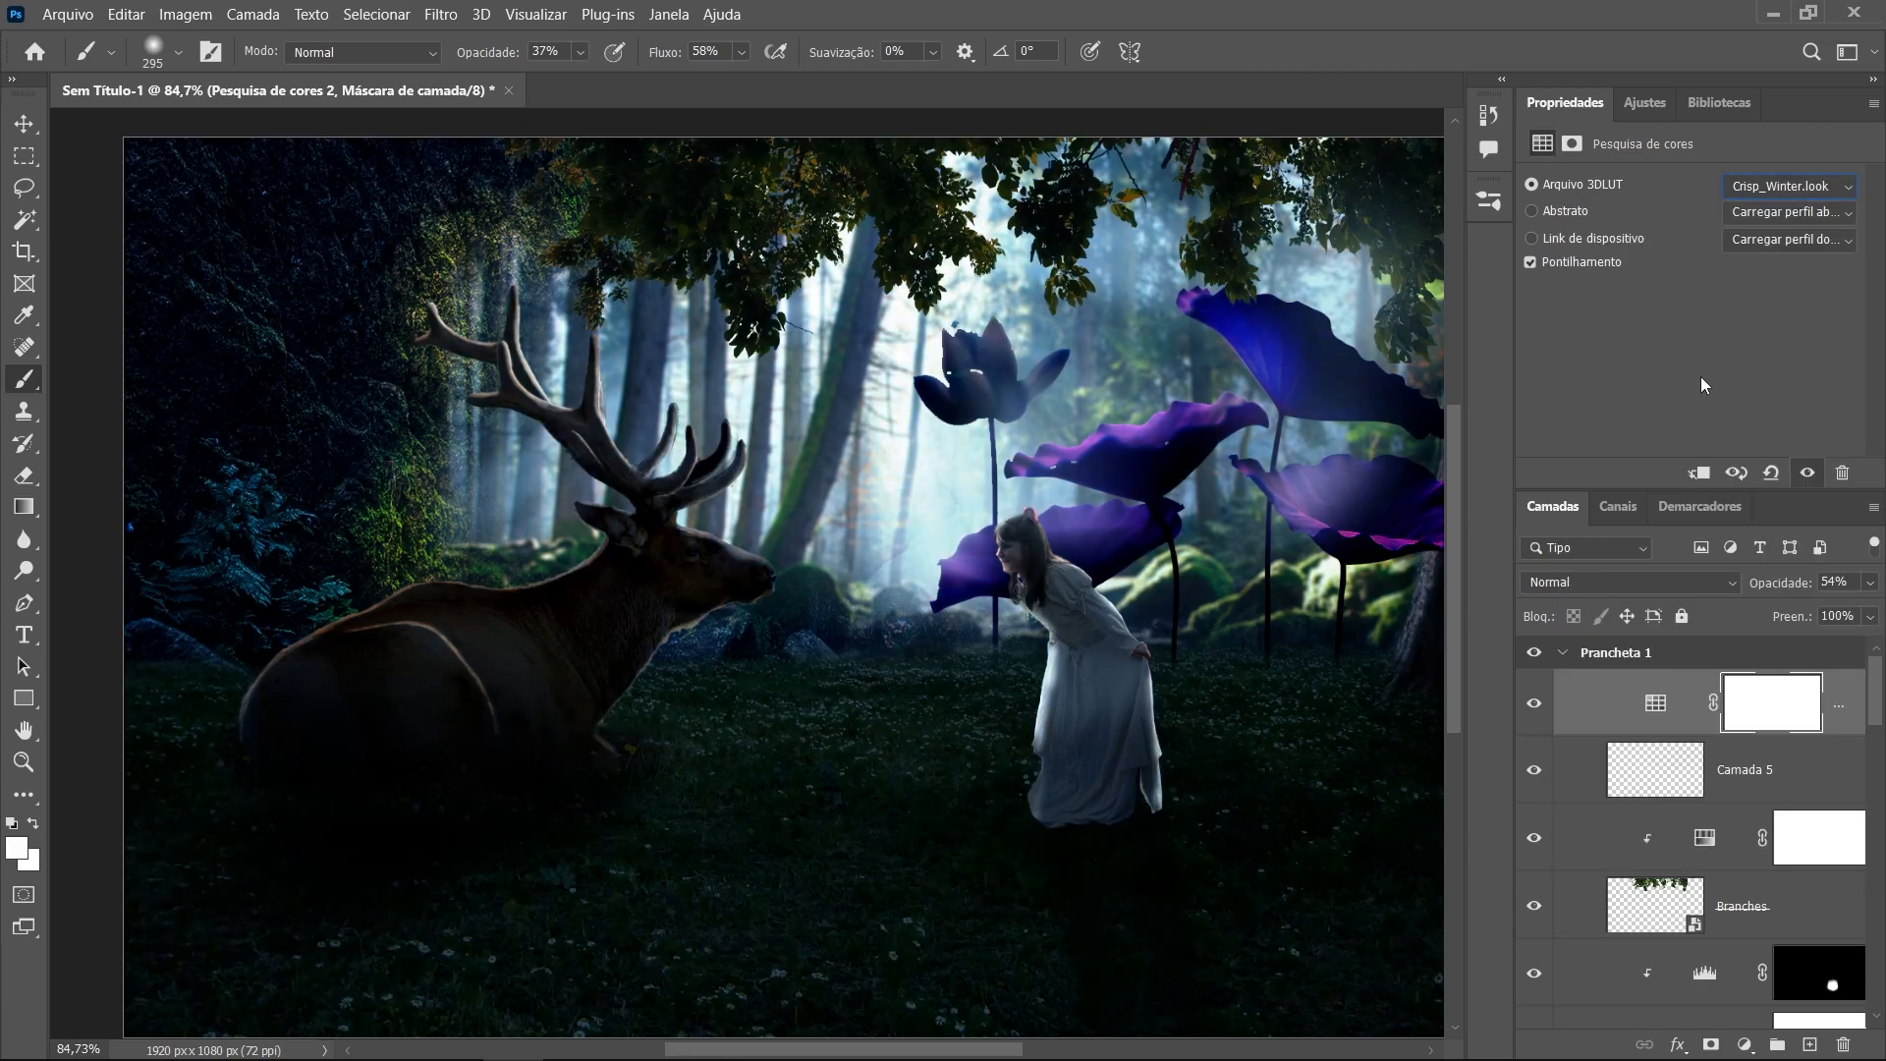
Apply the DropBlues.3DL LUT to the topmost Color Lookup adjustment at 100% opacity and check the whole composite
click(1744, 197)
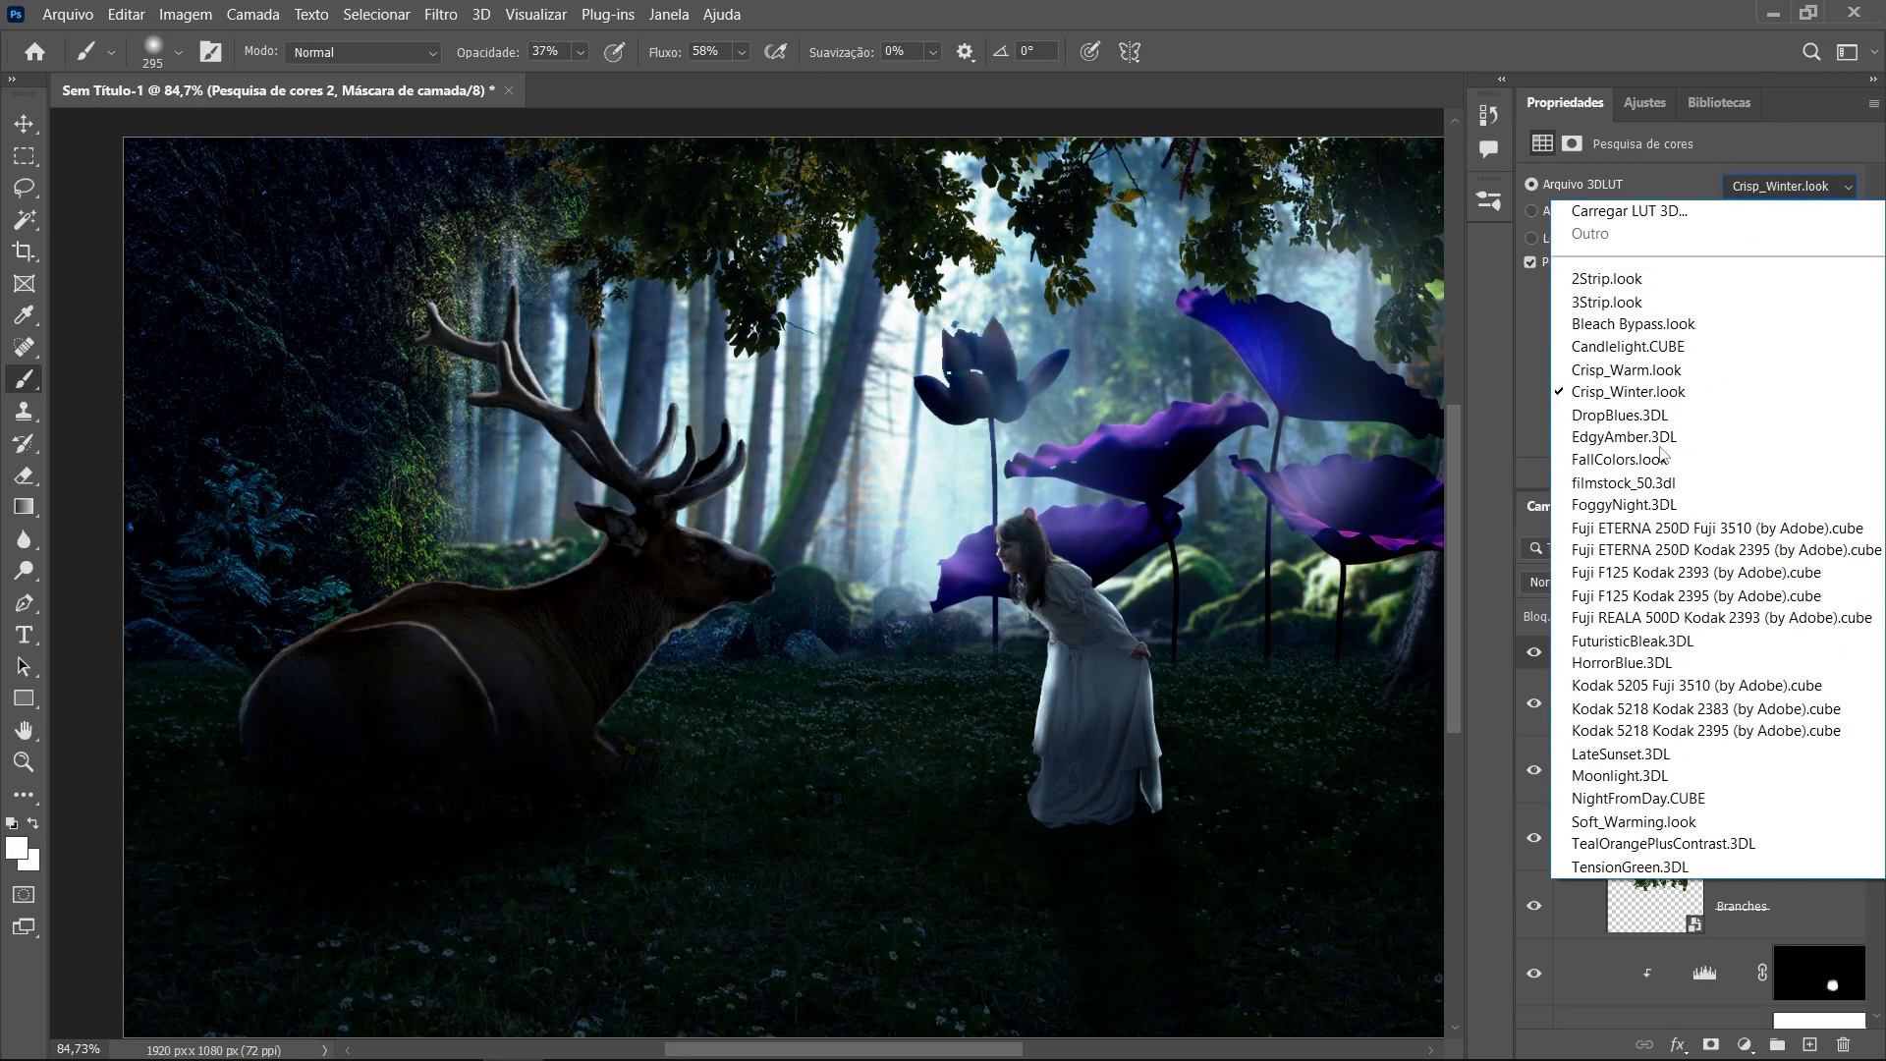
click(1672, 426)
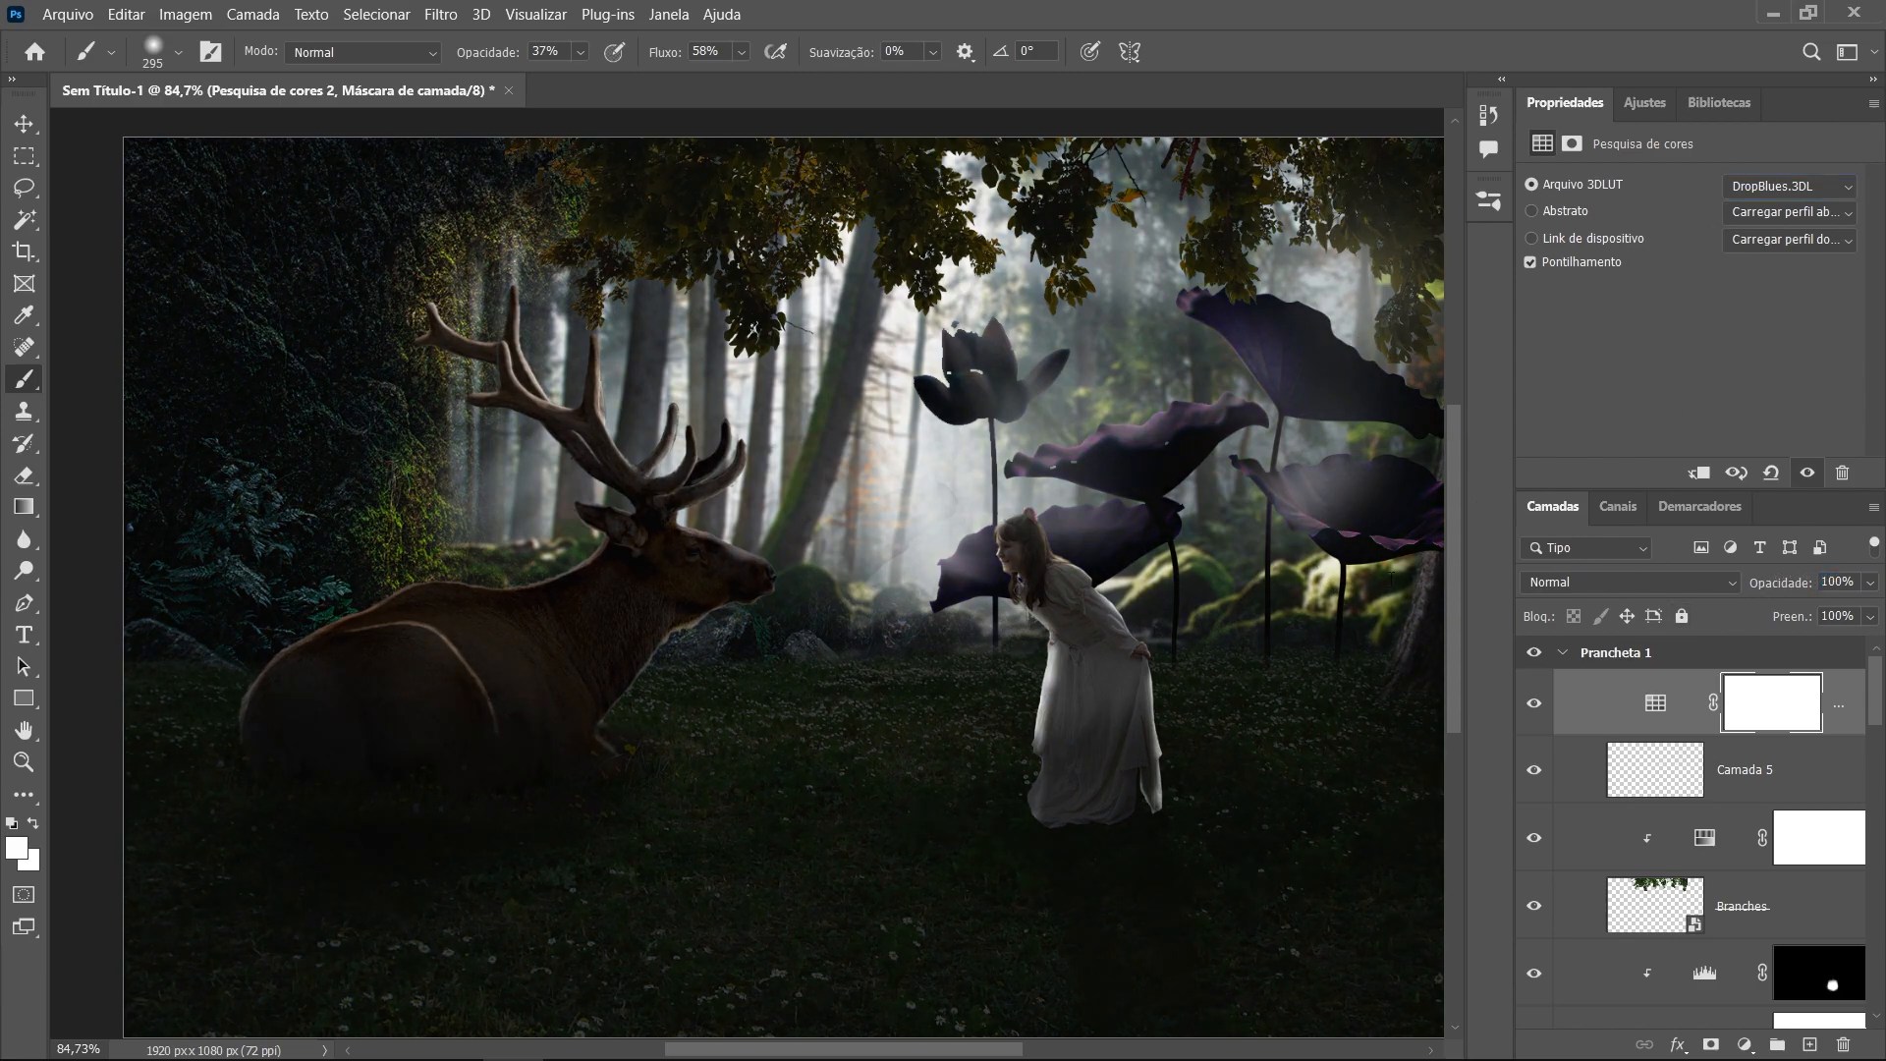
scroll(966, 572, up, 2)
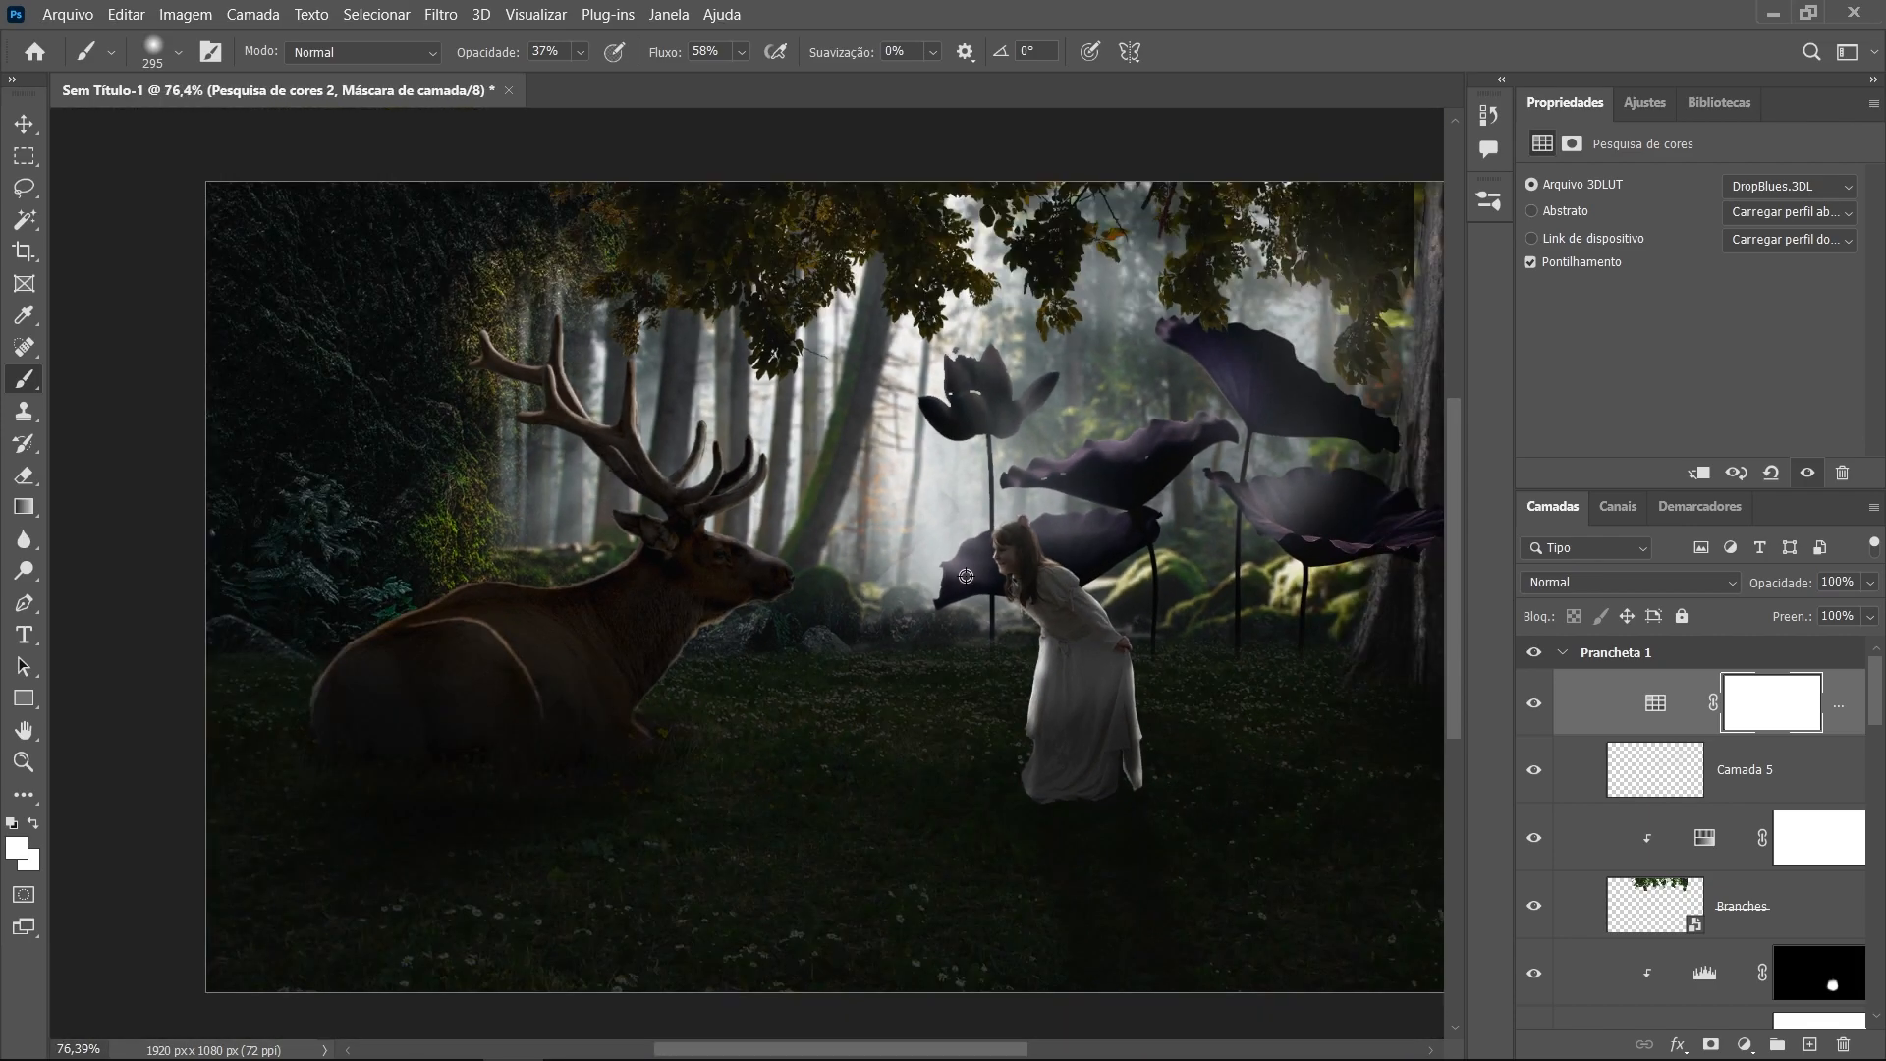
scroll(966, 575, up, 2)
scroll(965, 575, down, 2)
scroll(966, 575, up, 3)
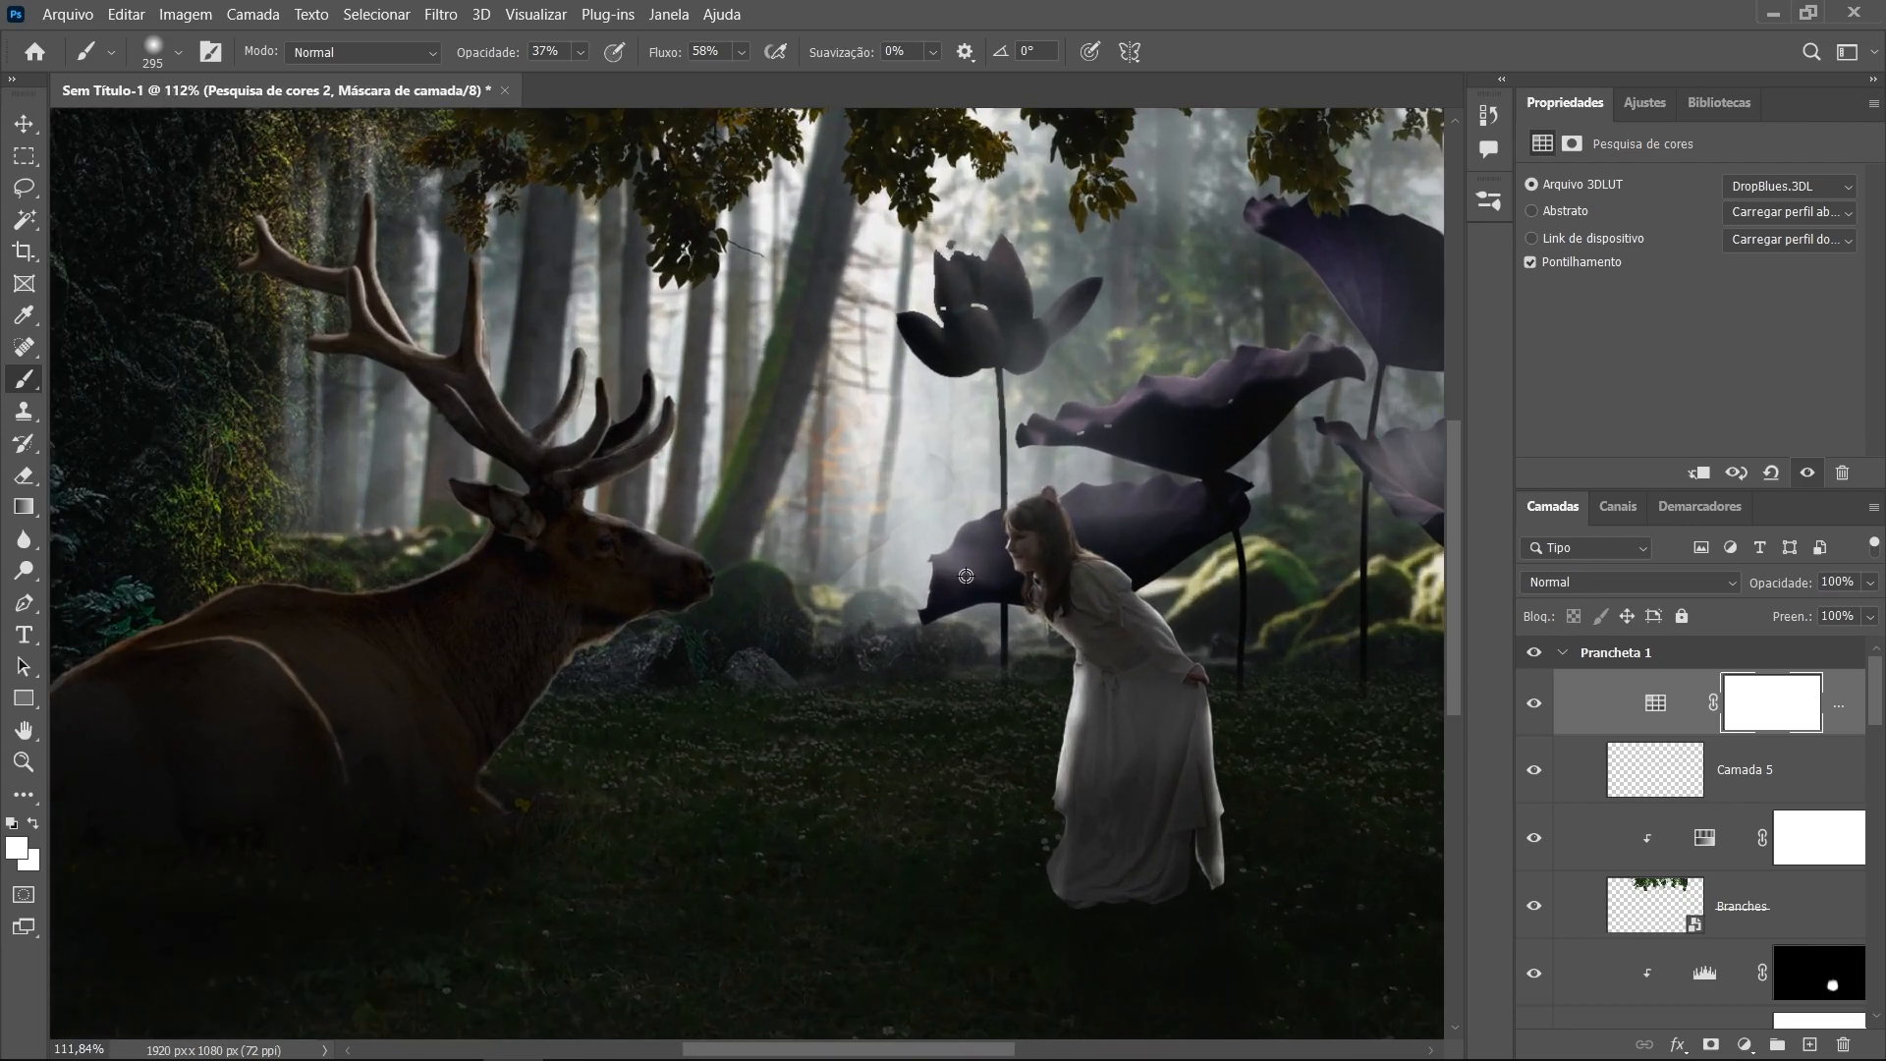
scroll(966, 576, down, 3)
scroll(965, 576, up, 4)
scroll(965, 576, down, 1)
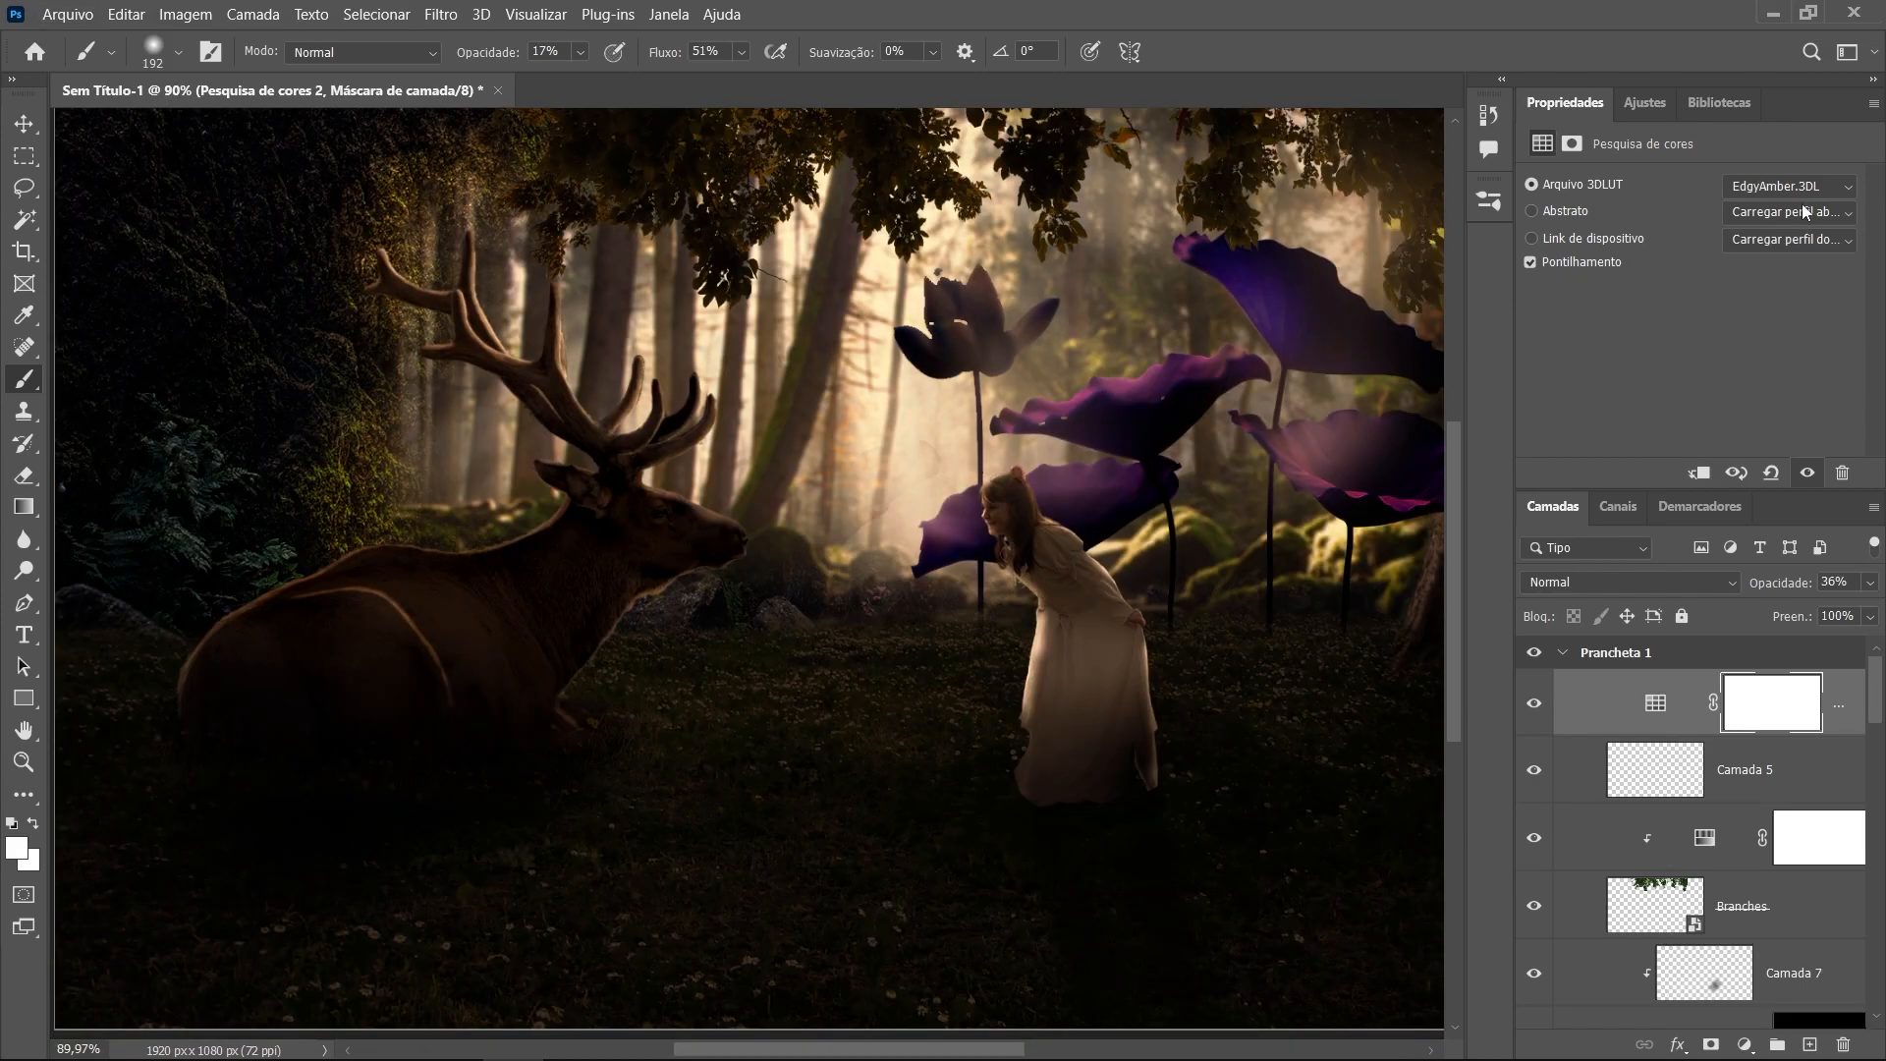
Apply the FallColors.look LUT to the topmost Color Lookup adjustment and set the layer's opacity to 39%
click(1788, 186)
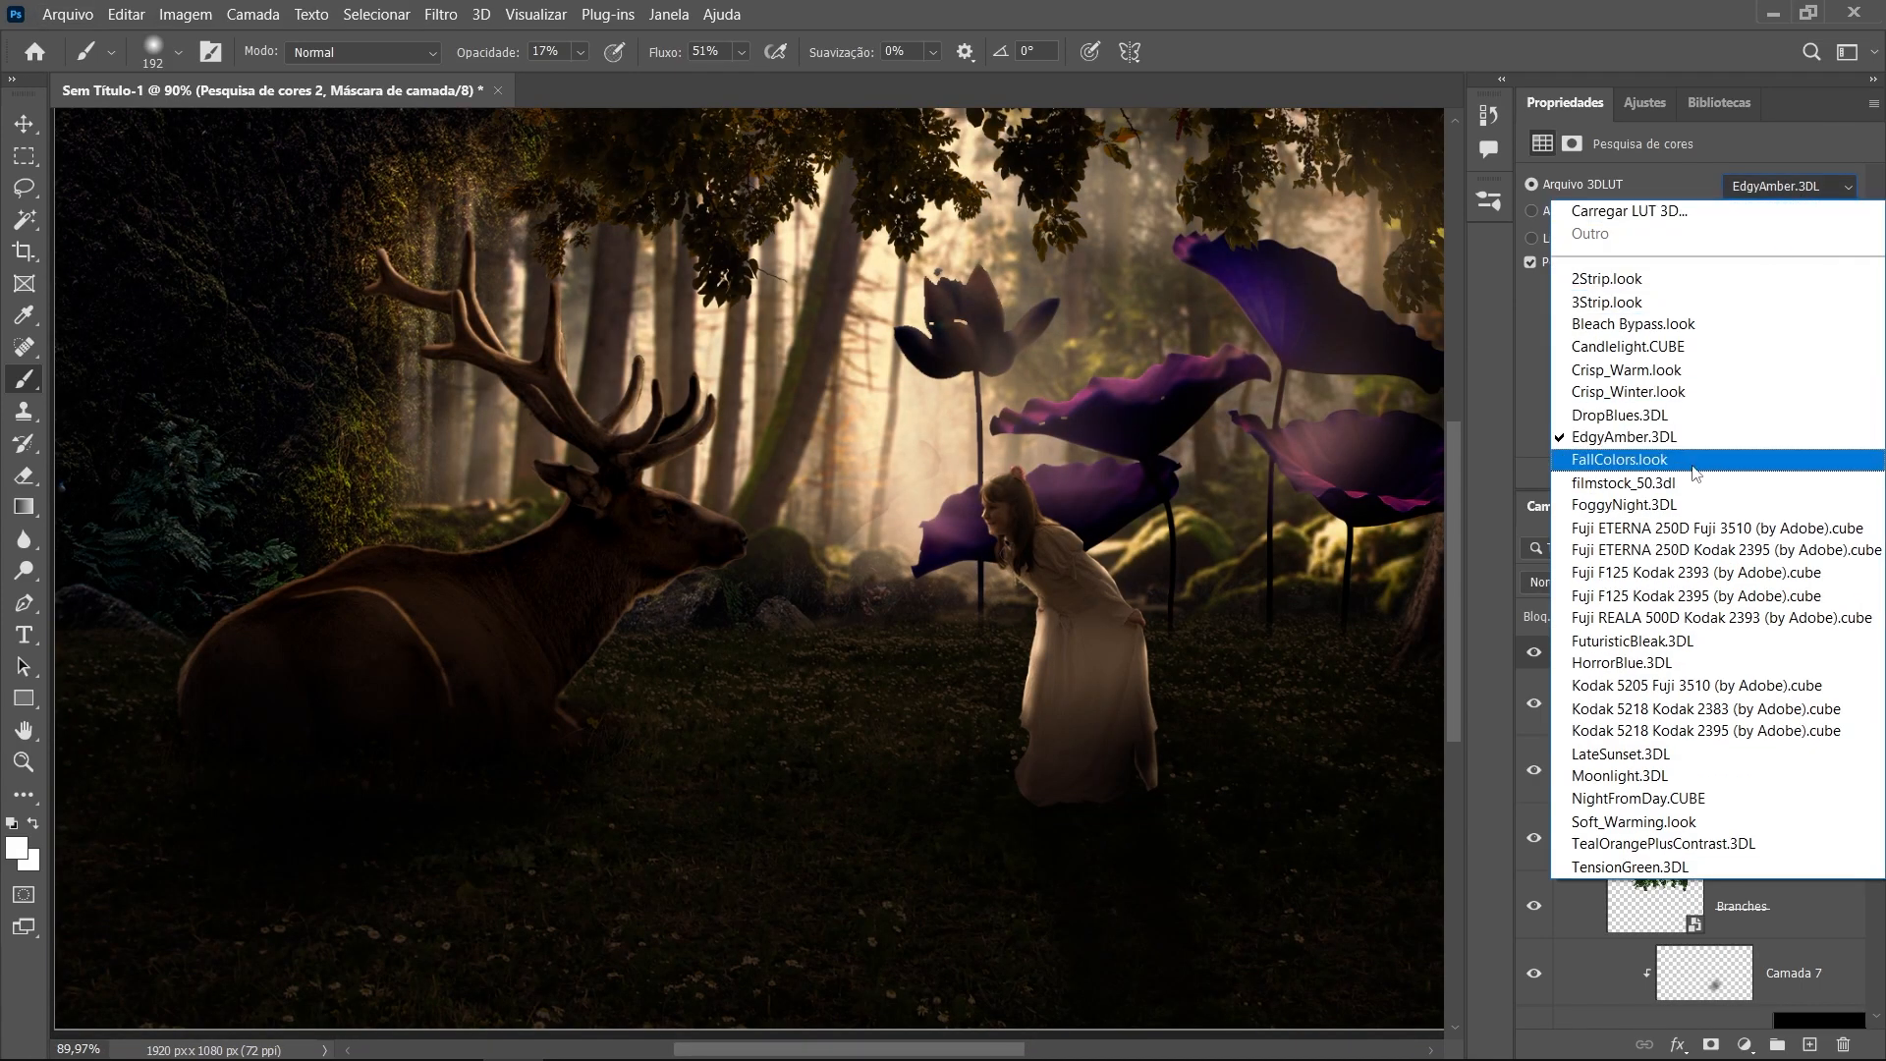
click(1694, 460)
drag(1768, 586, 1810, 594)
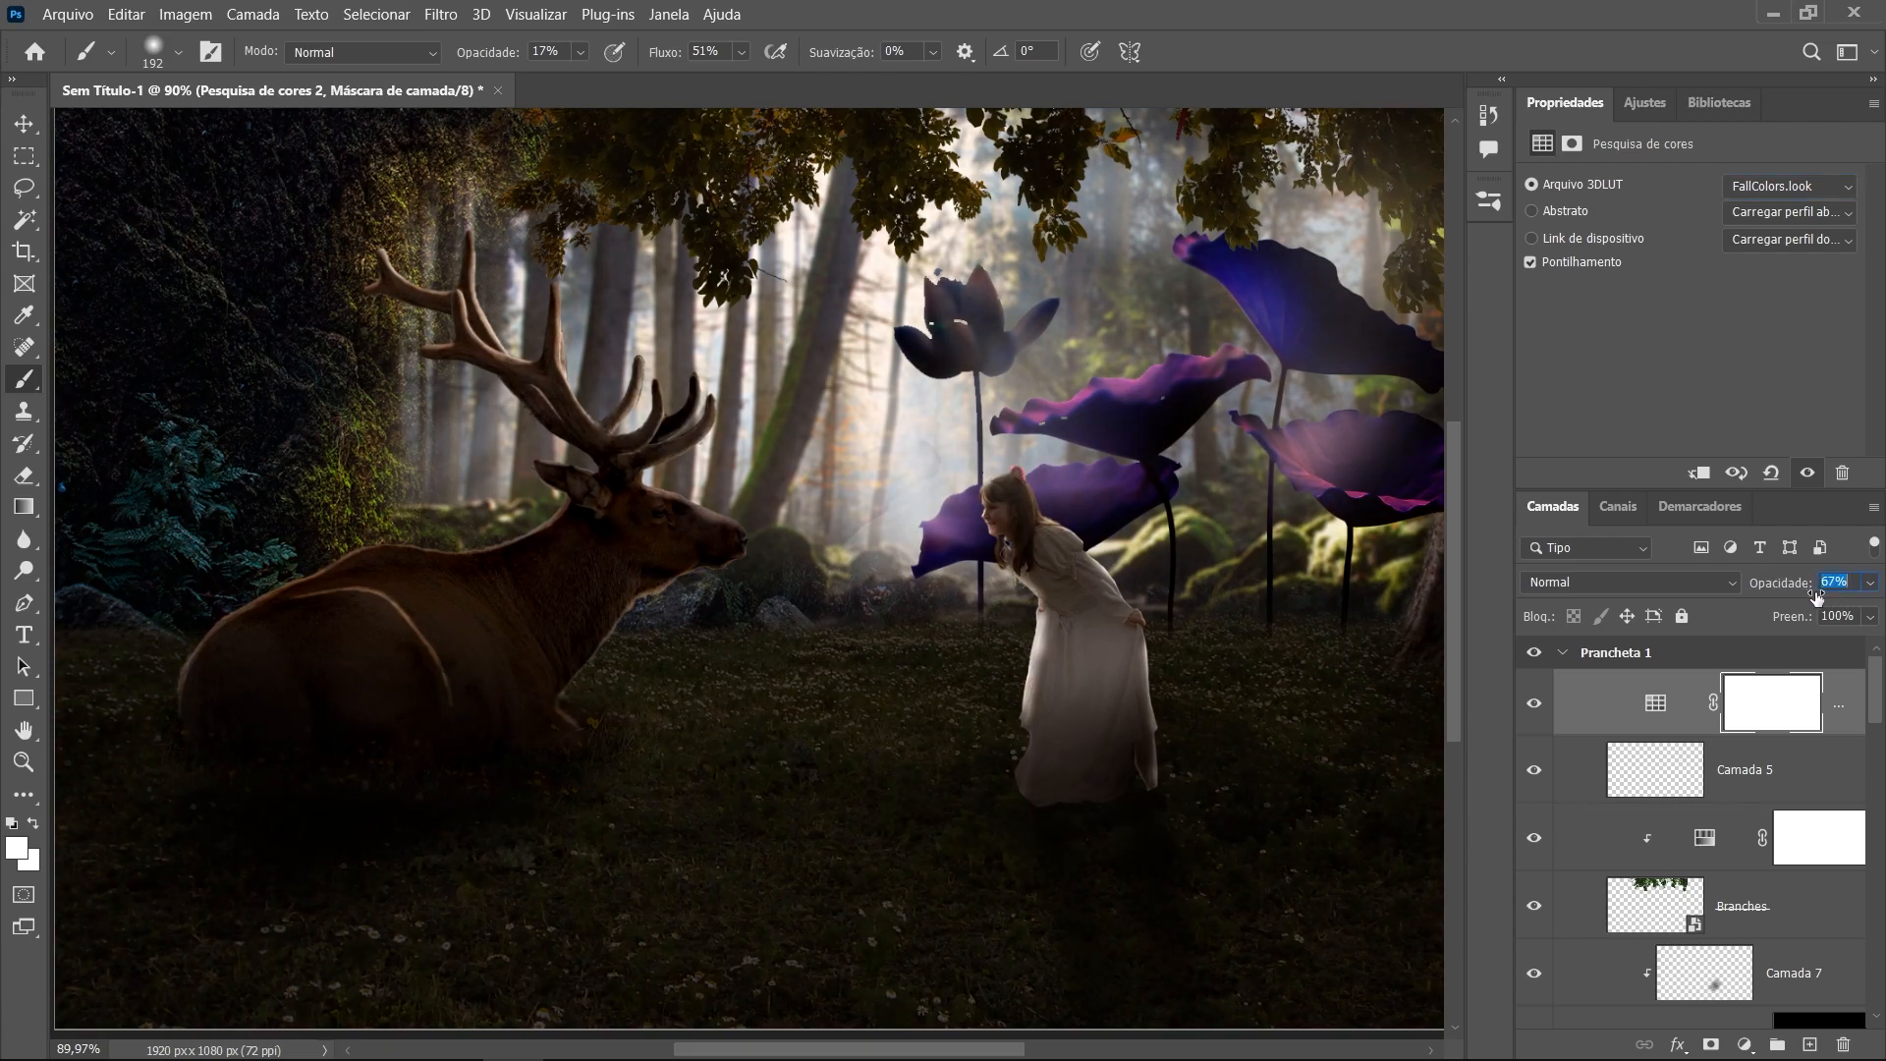
drag(1817, 594, 1781, 597)
Raise the topmost Color Lookup adjustment layer's opacity to 77%
scroll(1661, 916, down, 1)
scroll(1662, 916, down, 5)
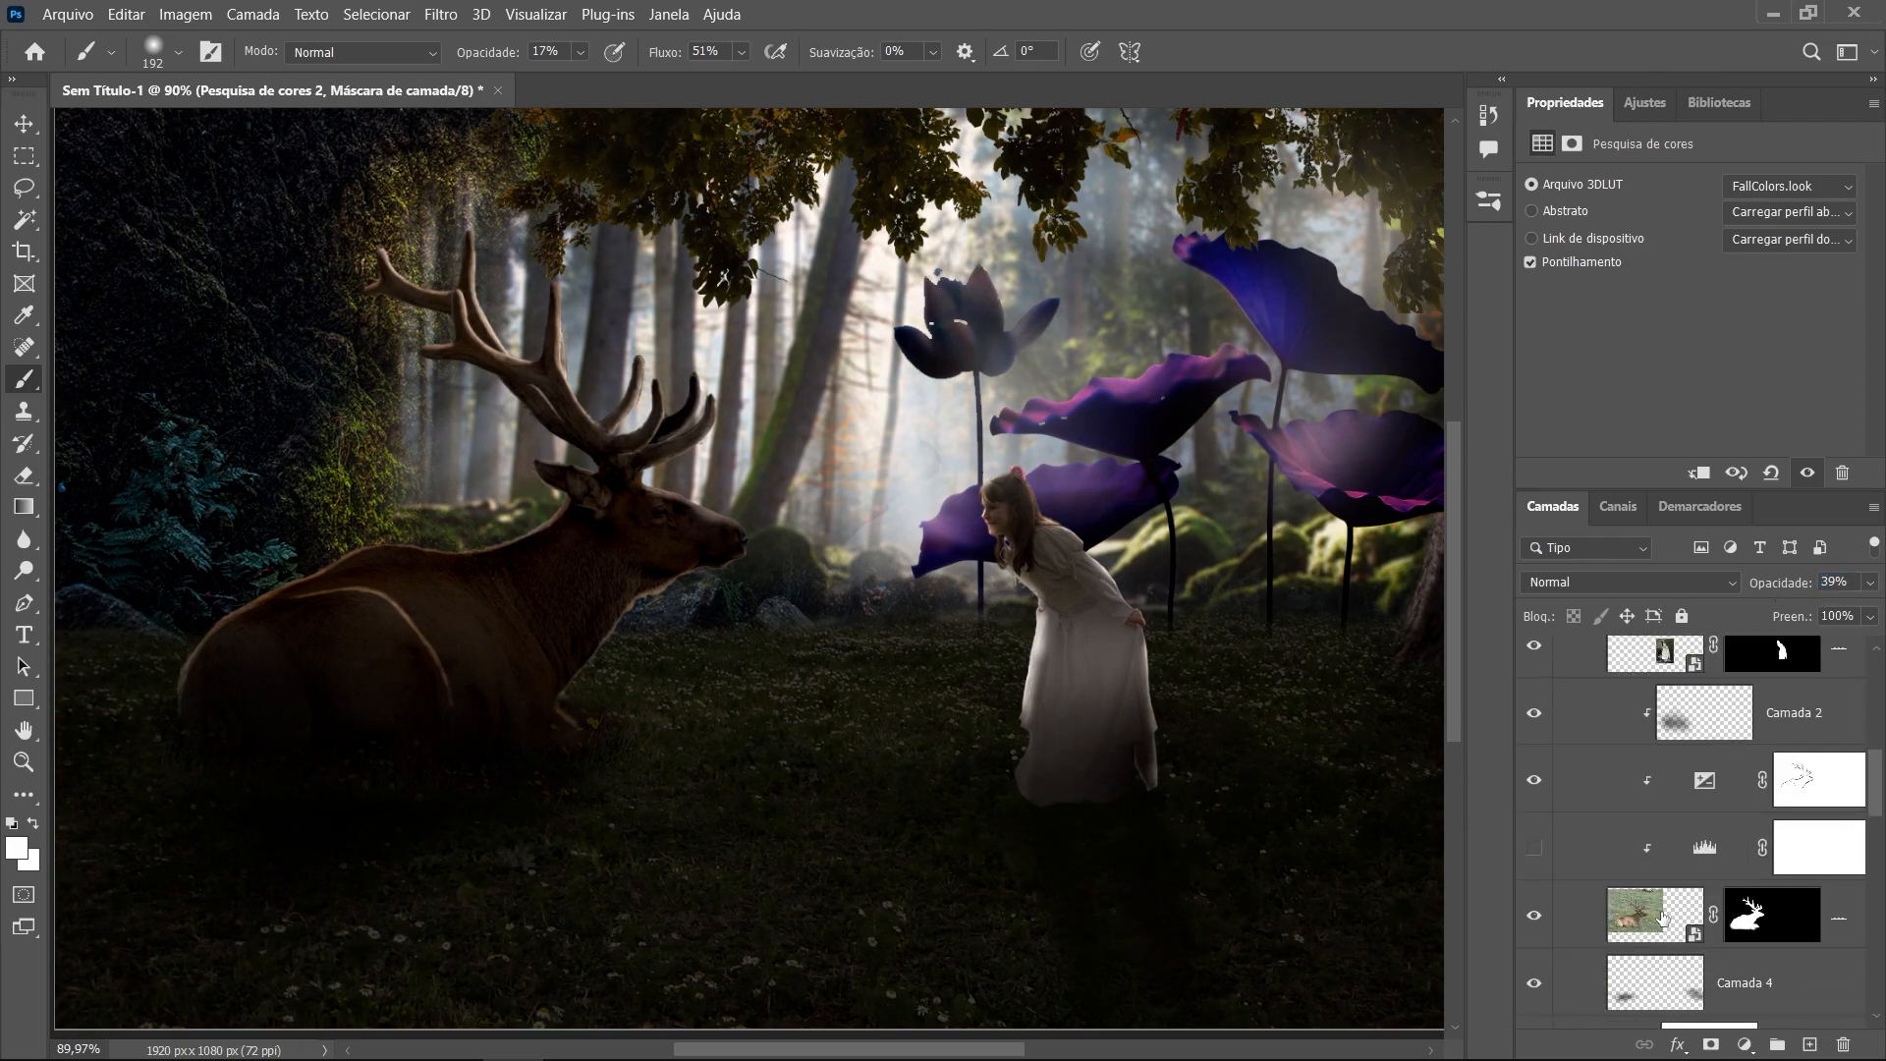
scroll(1690, 839, down, 2)
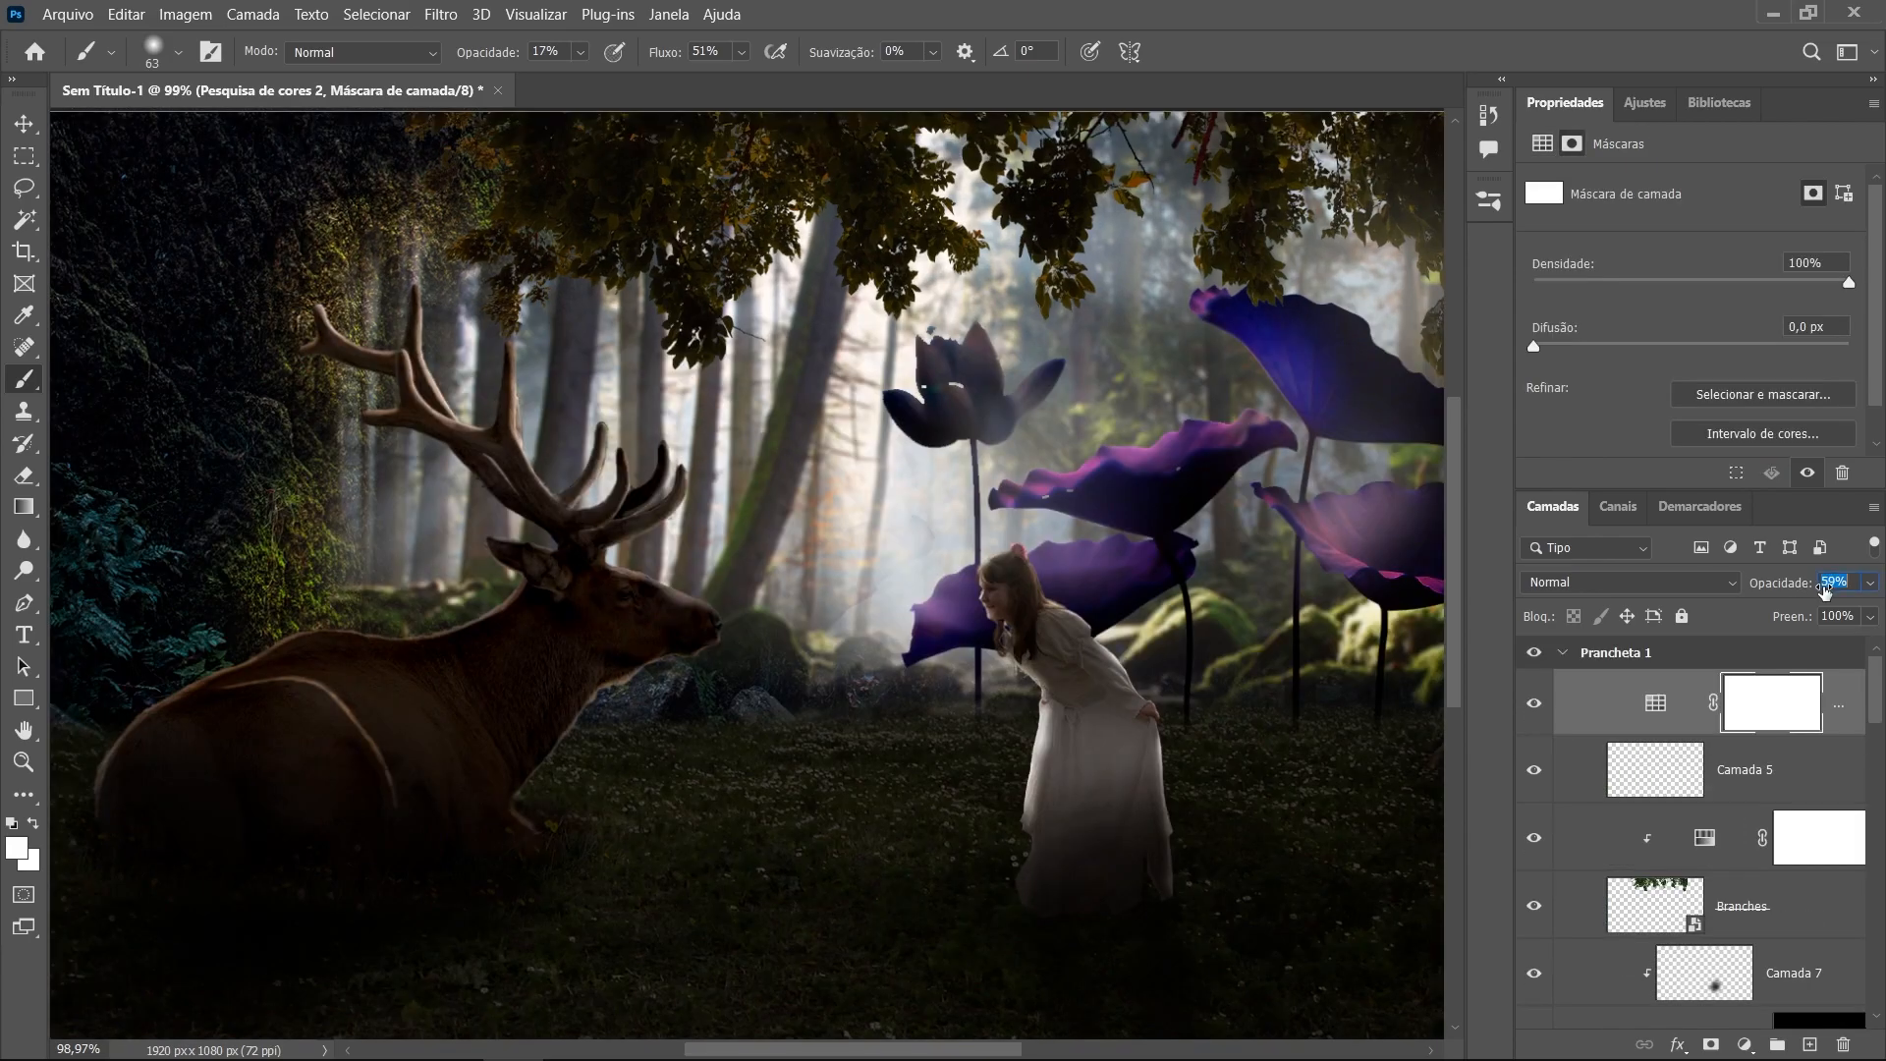
drag(1825, 589, 1848, 591)
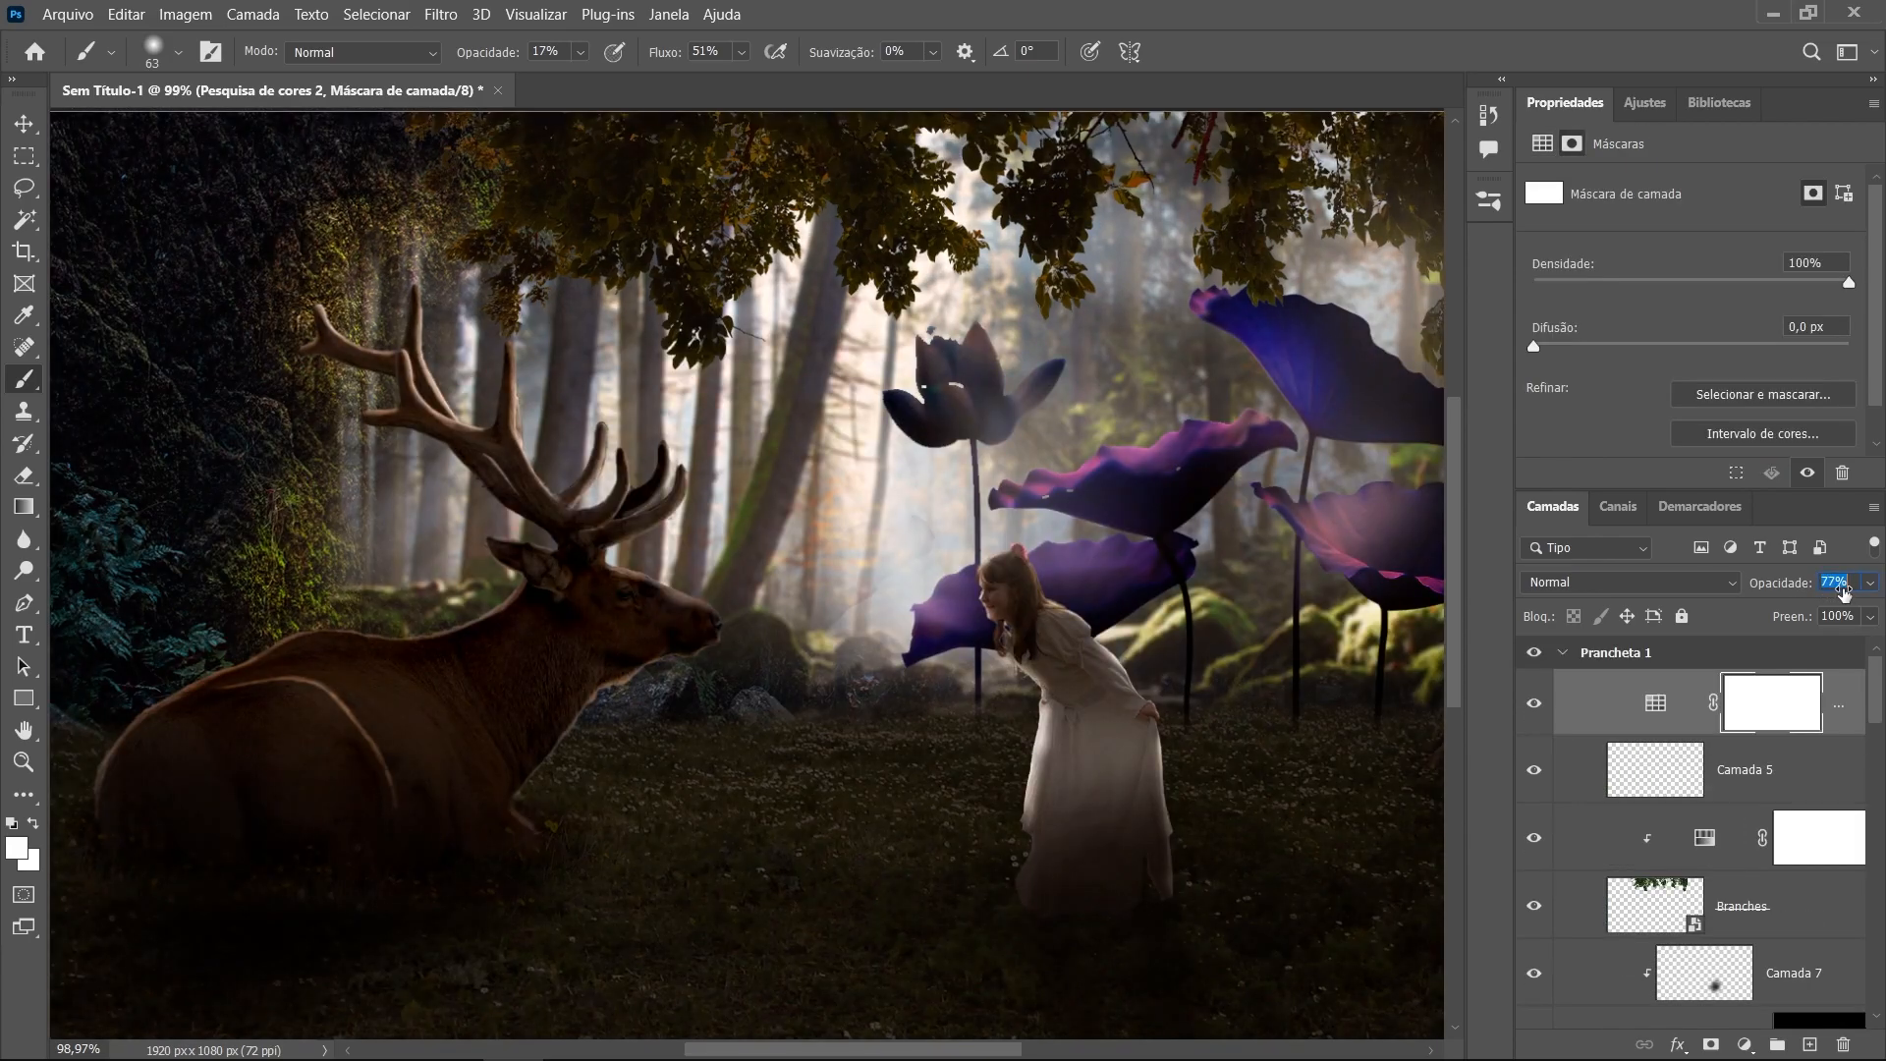